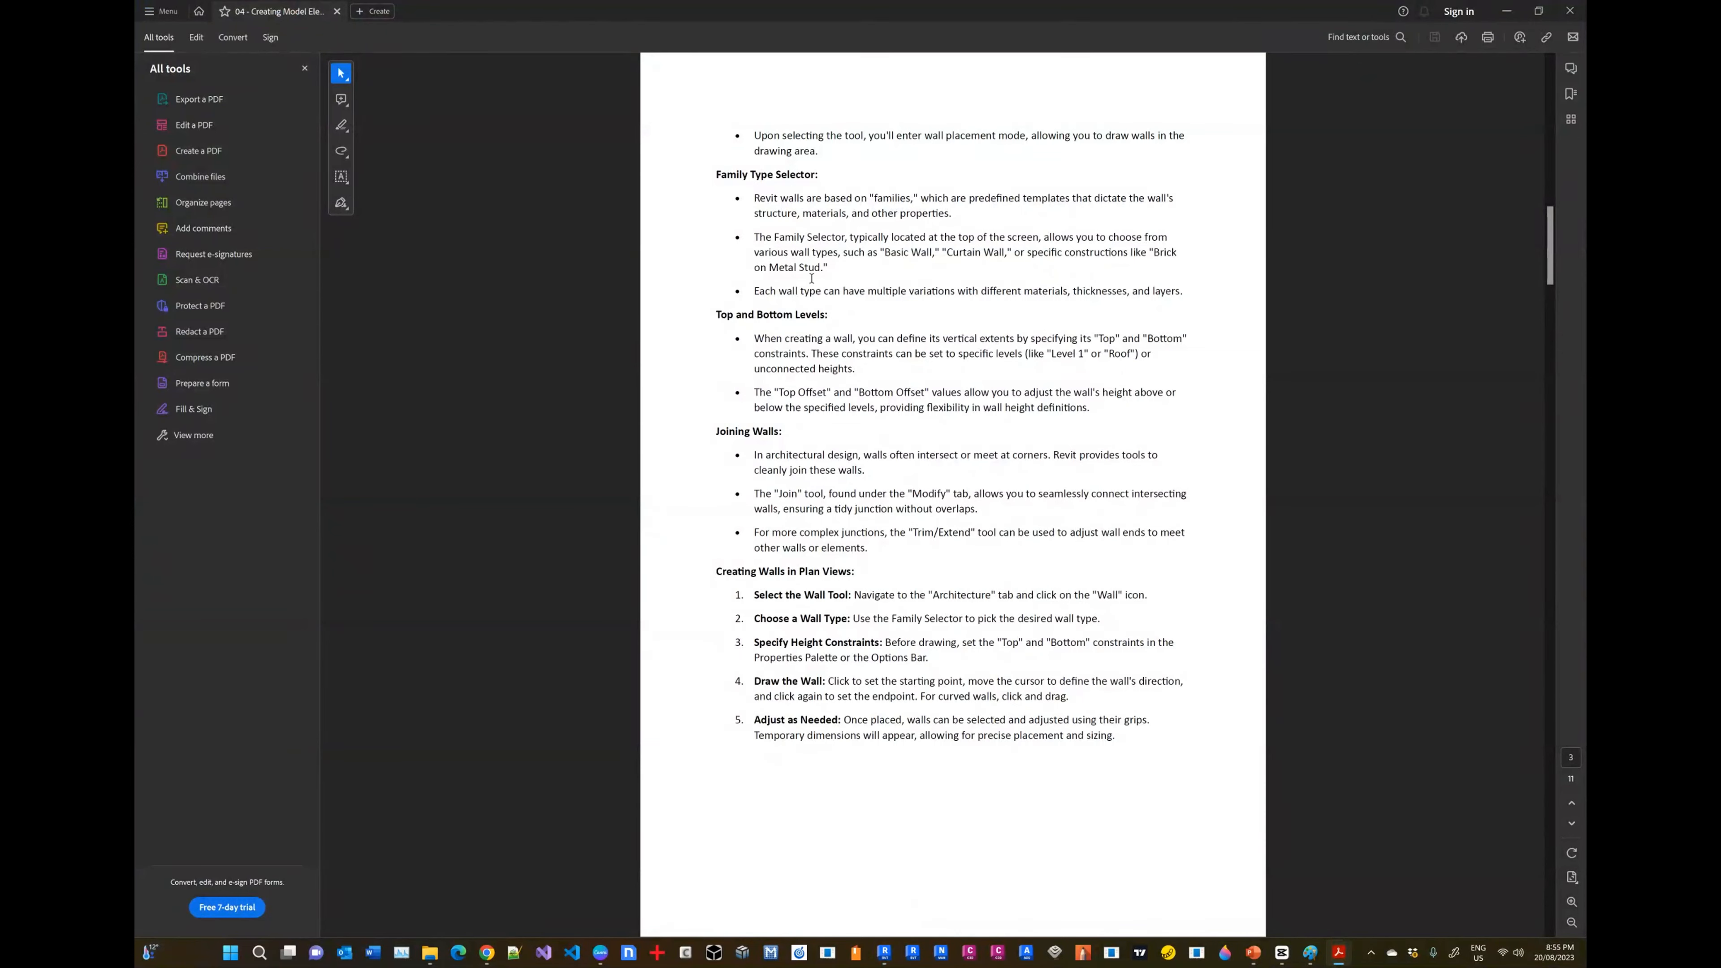
# Step: Switch to Revit and compare the 3D house model with the marked-up floor plan image in Paint
pyautogui.hotkey('alt', 'Tab')
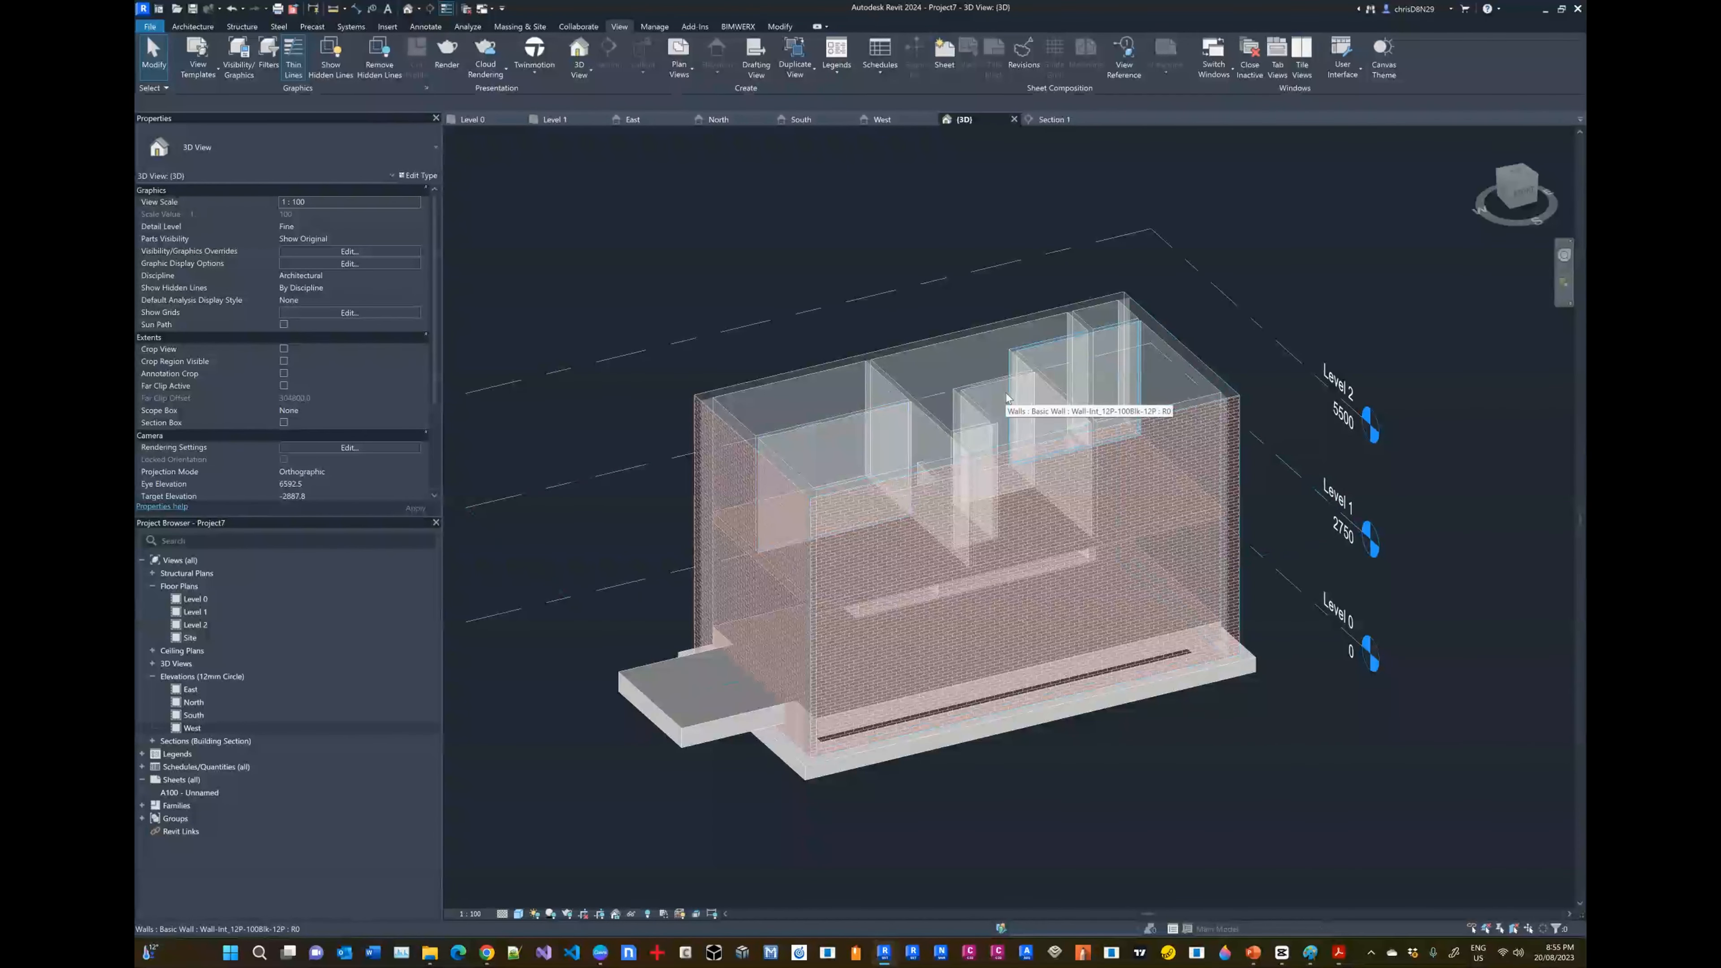
pyautogui.scroll(-2, 1044, 526)
pyautogui.scroll(3, 1044, 526)
pyautogui.click(1310, 952)
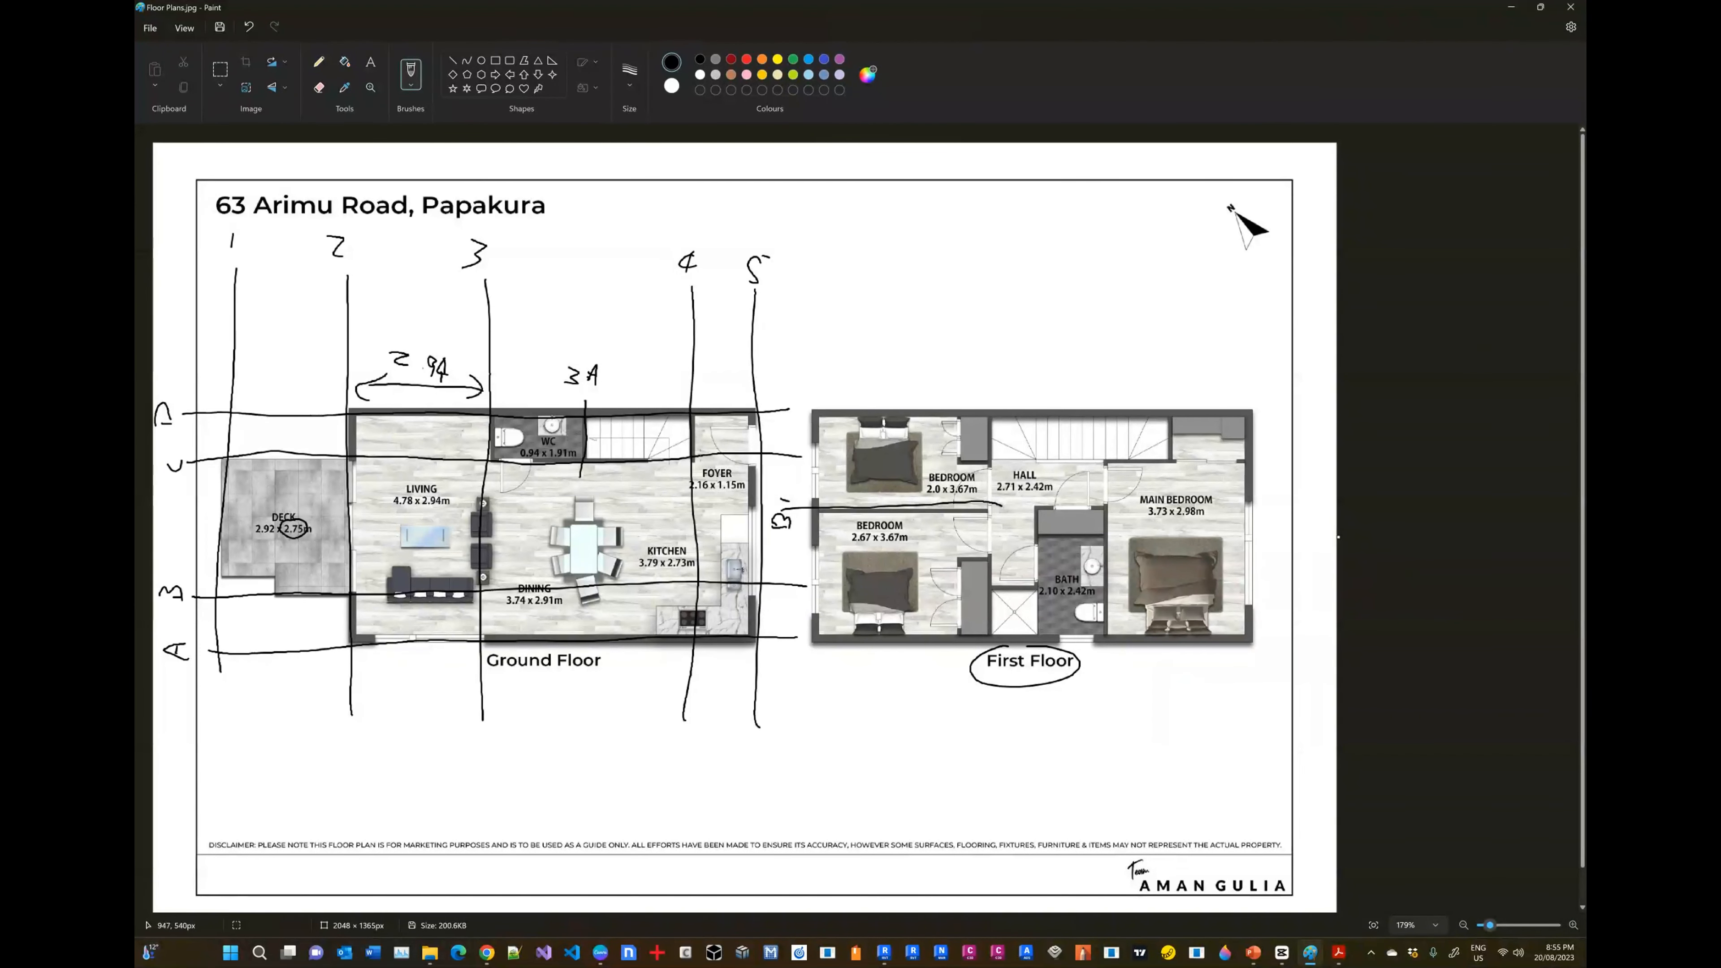
pyautogui.click(883, 952)
pyautogui.scroll(2, 992, 434)
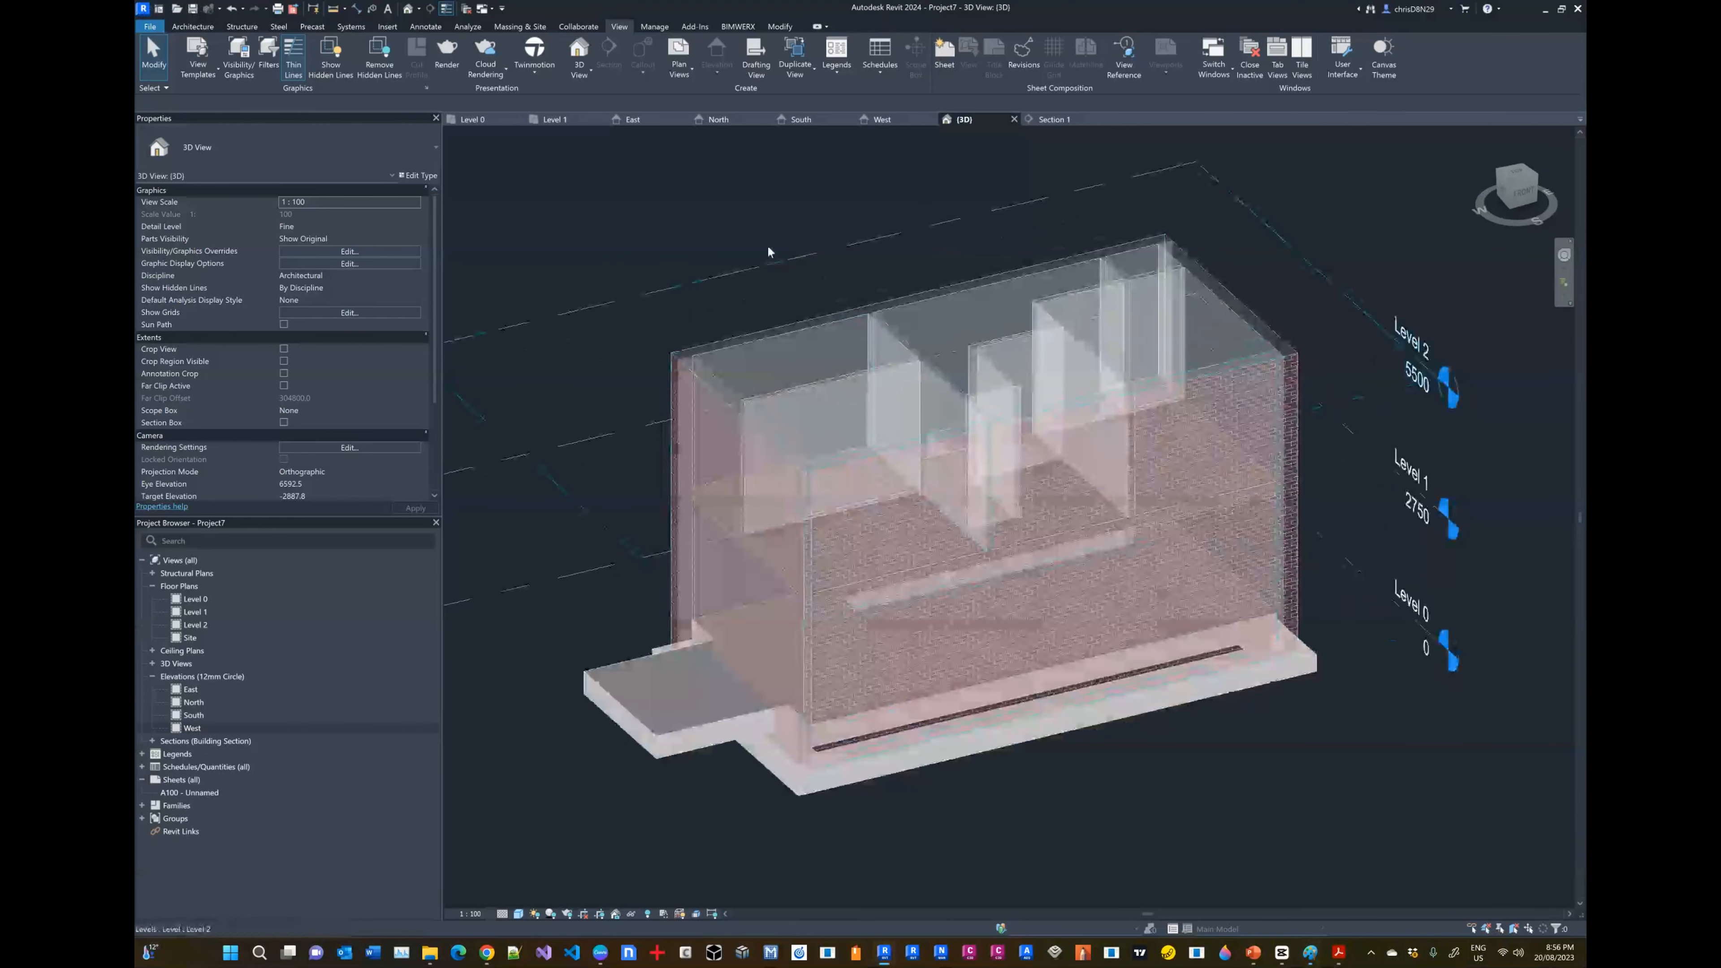
# Step: Examine the wall layouts in the Level 0 and Level 1 floor plans, finishing on Level 0
pyautogui.click(472, 119)
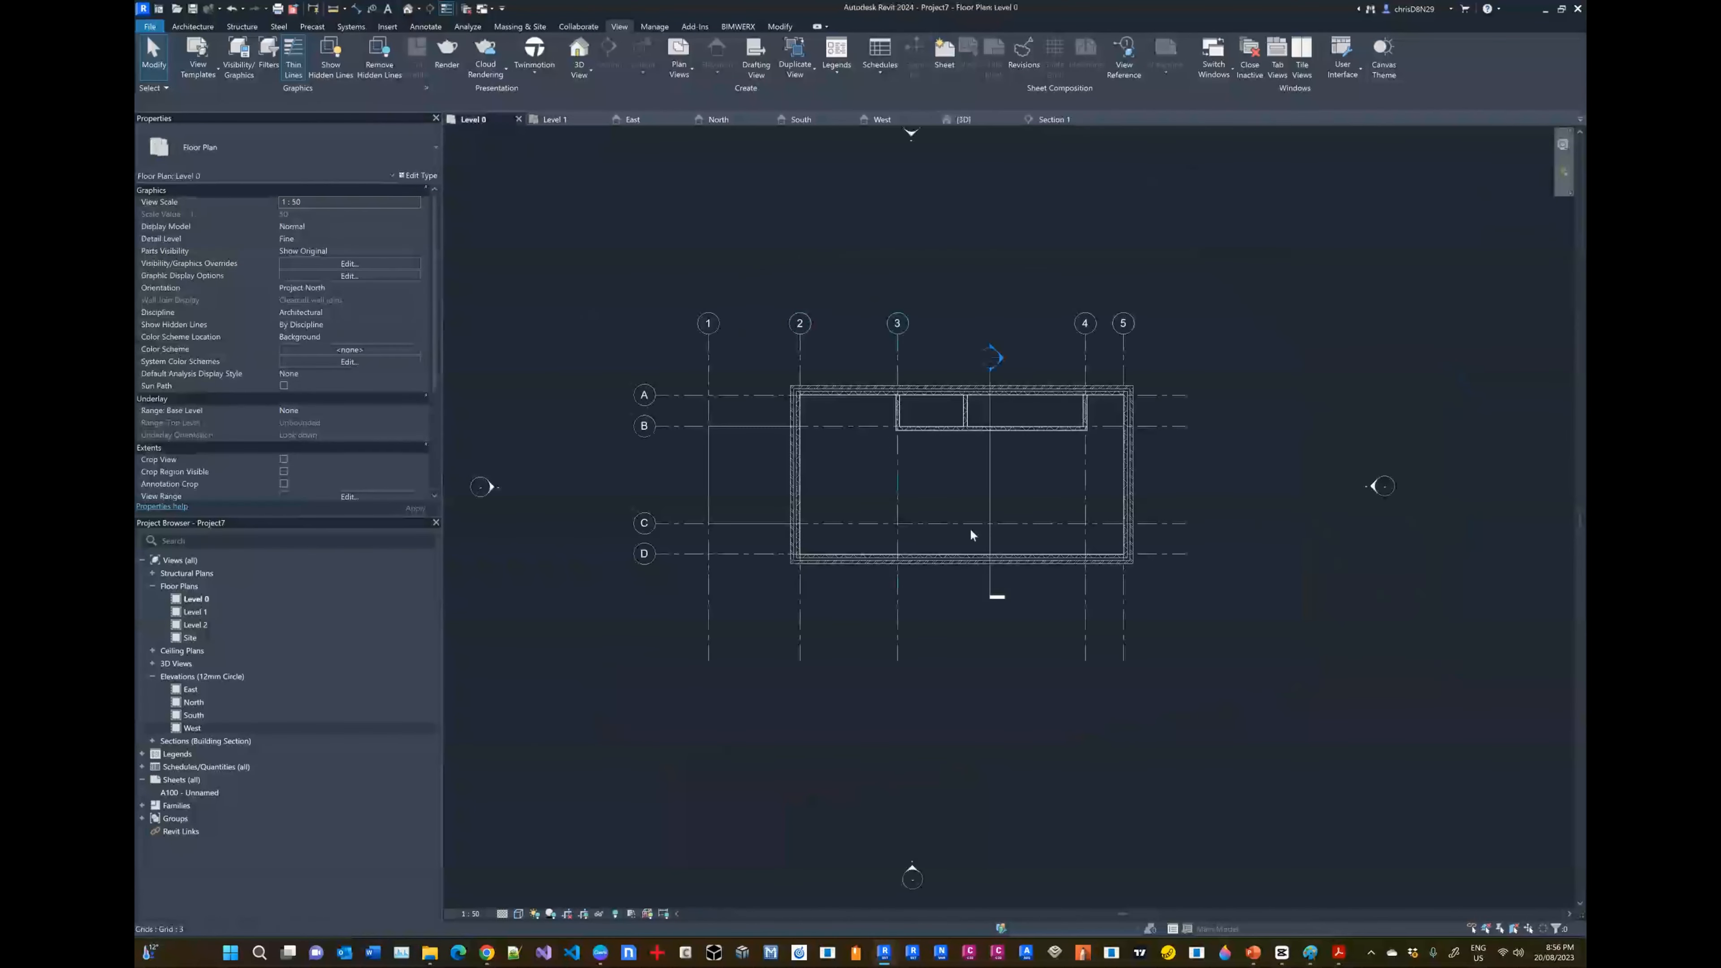
pyautogui.scroll(3, 1019, 418)
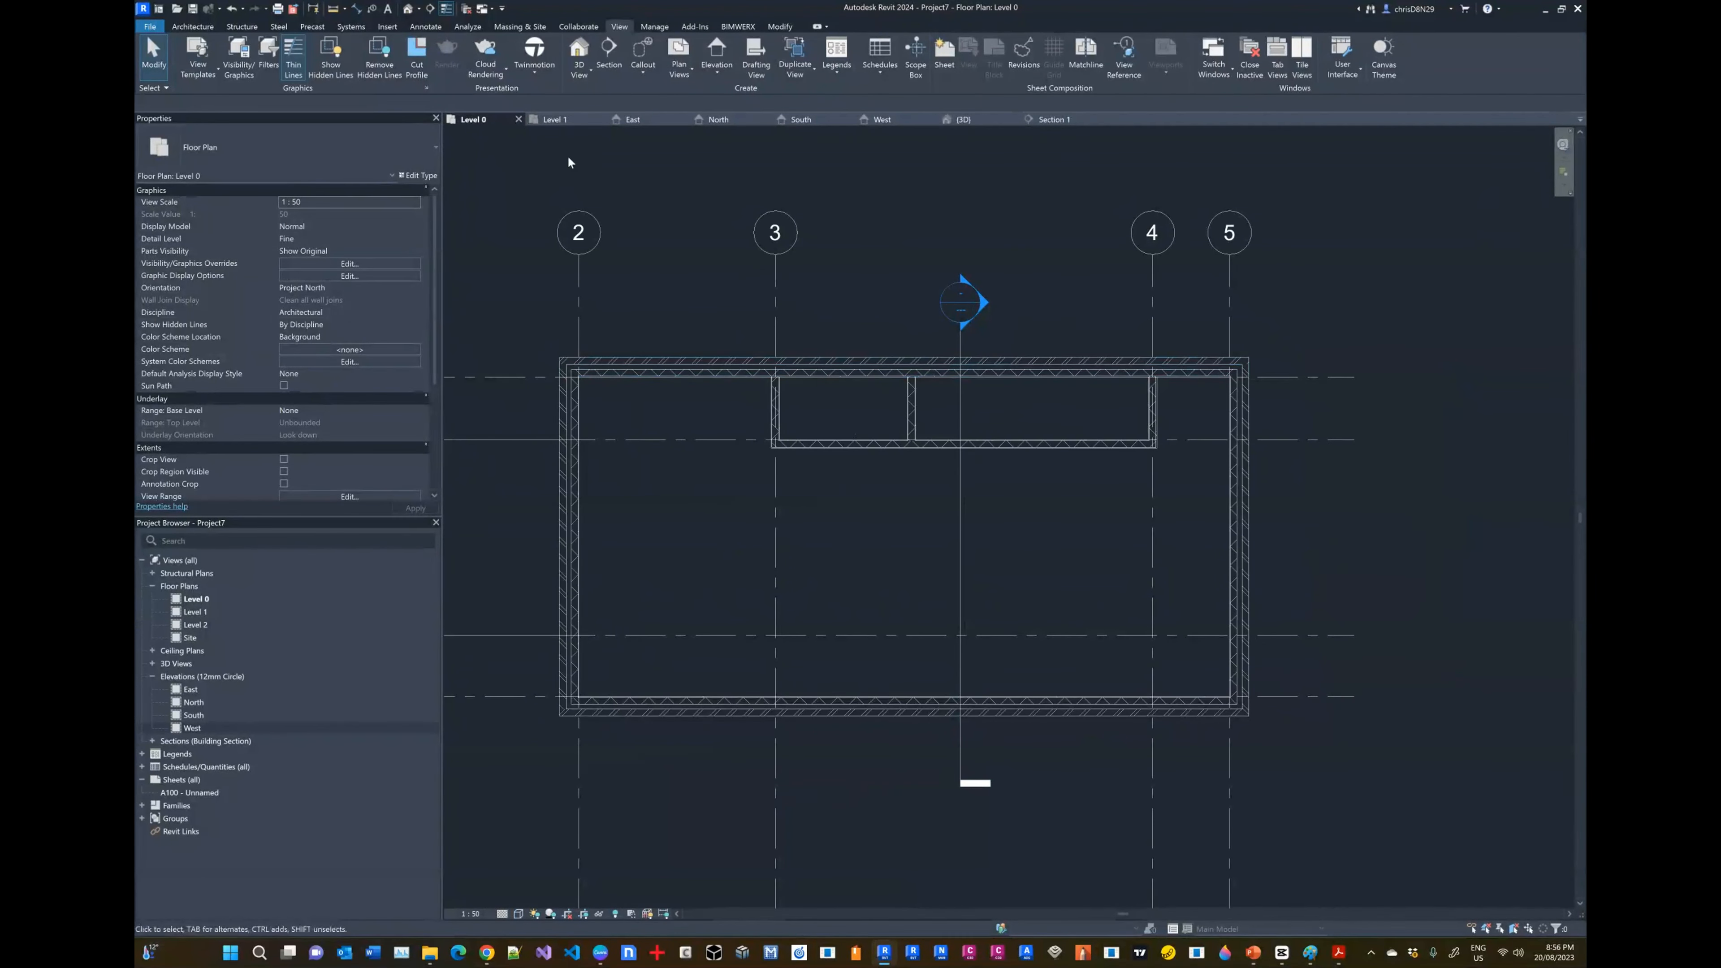
pyautogui.click(554, 119)
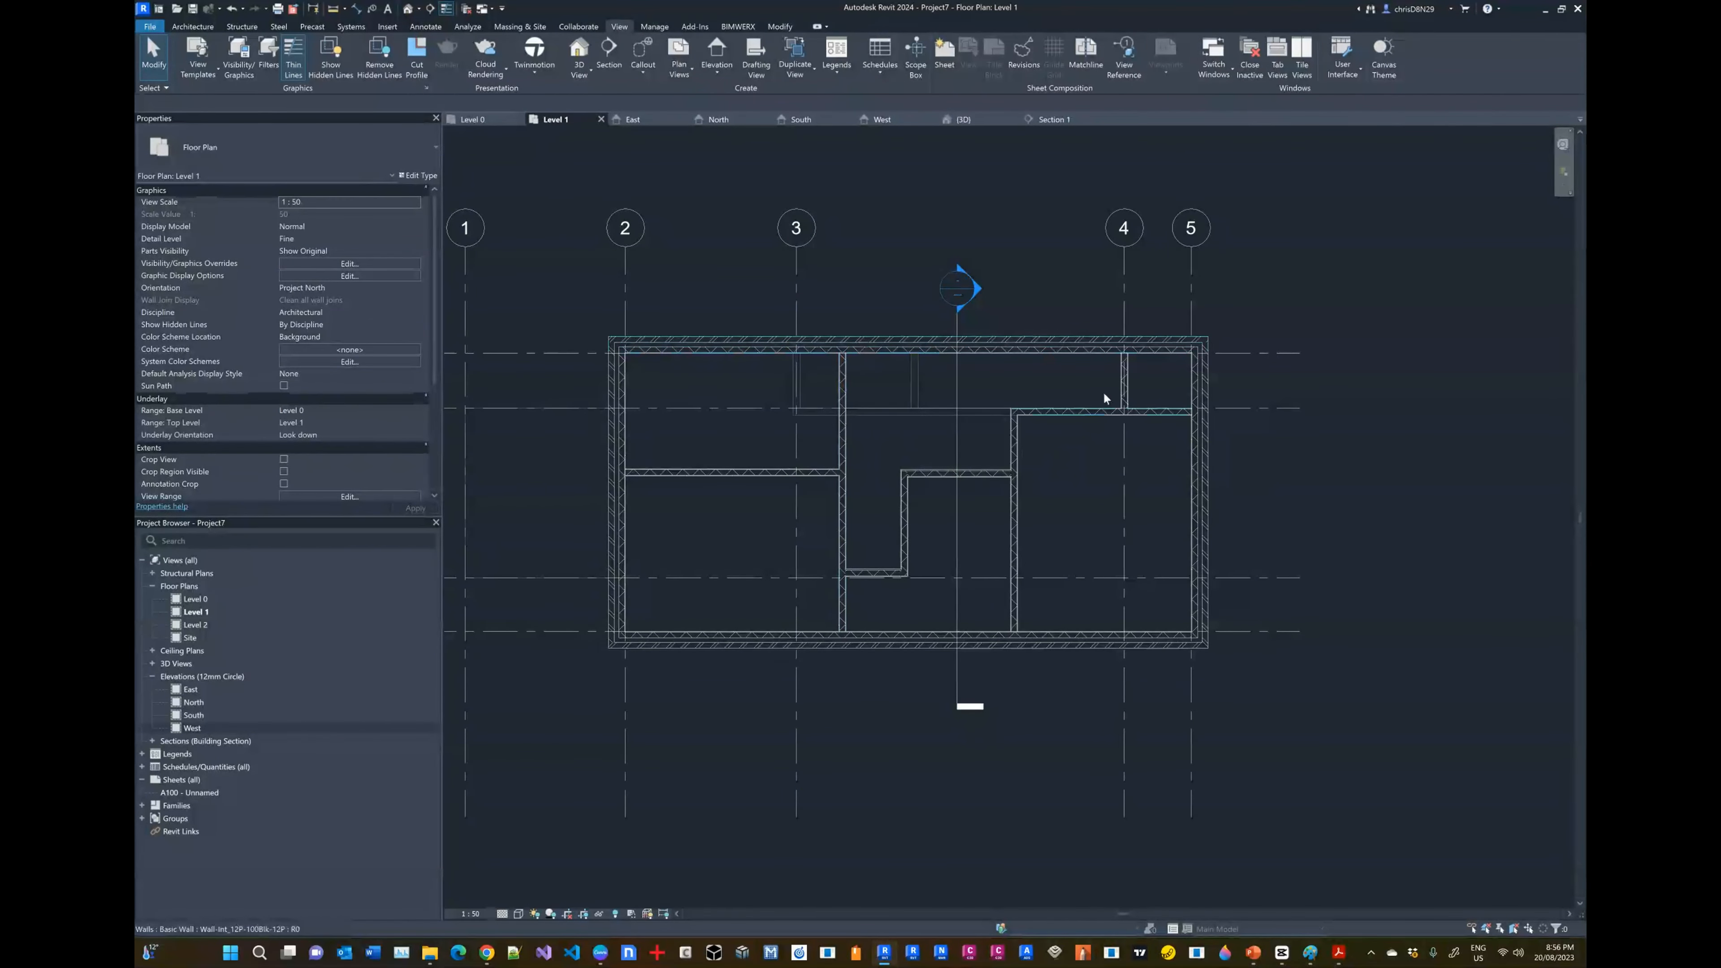
pyautogui.click(471, 120)
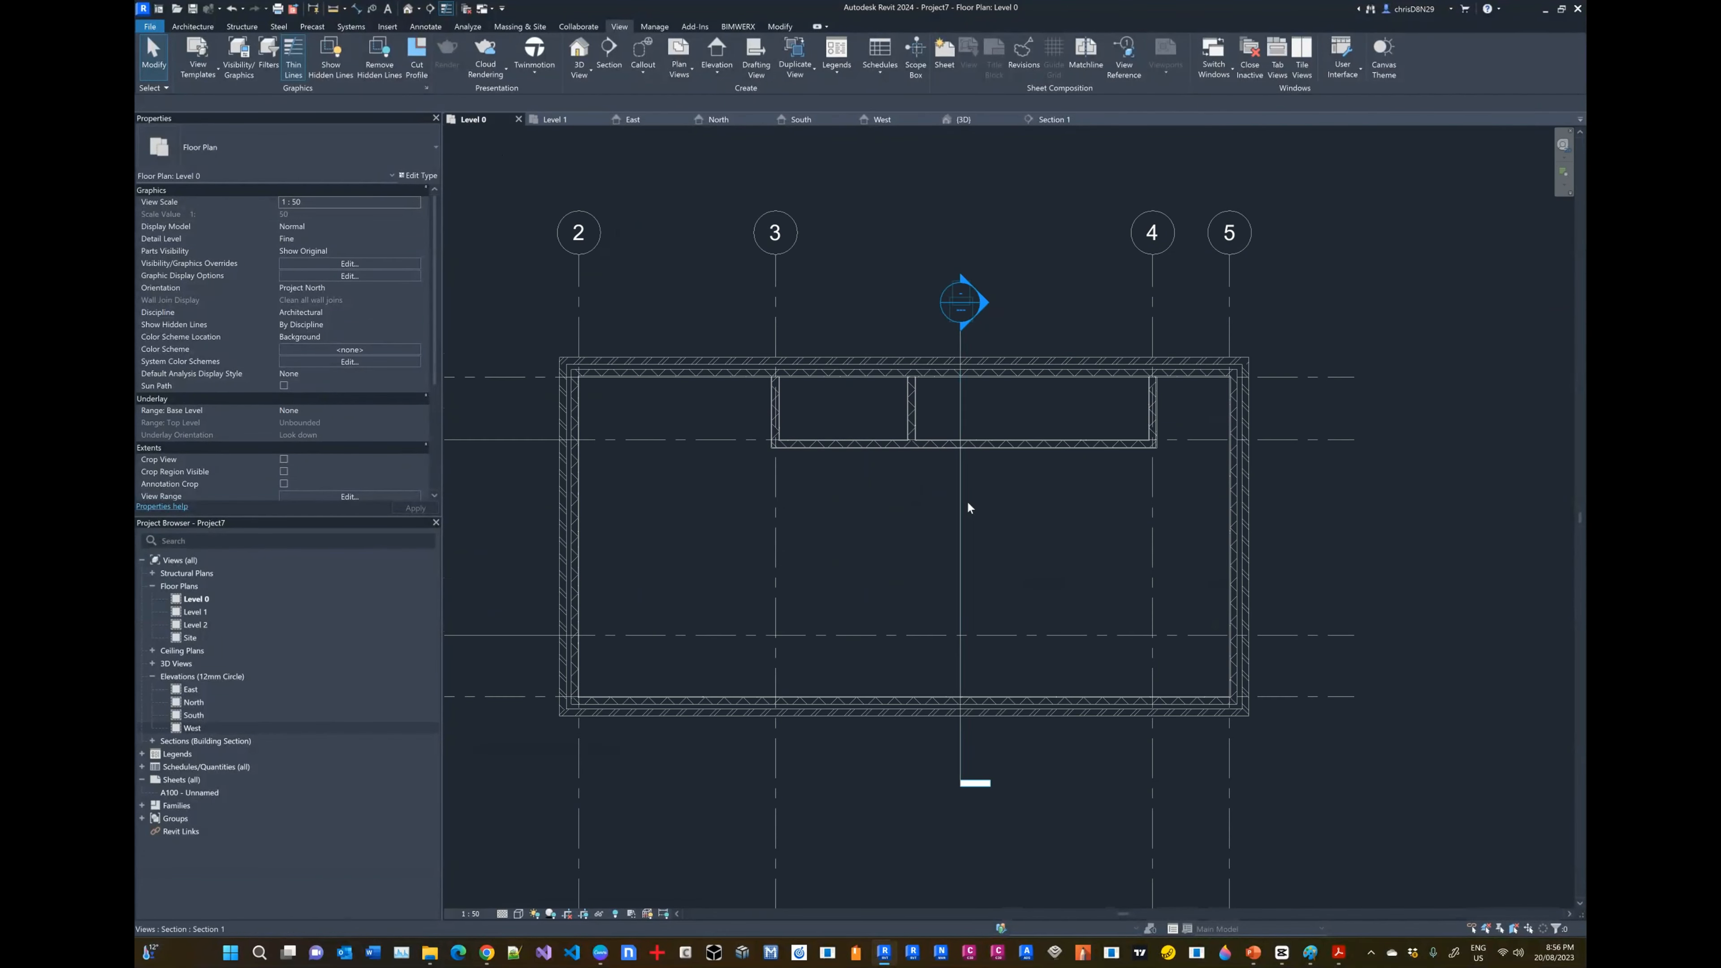
pyautogui.scroll(-2, 967, 507)
pyautogui.scroll(2, 849, 492)
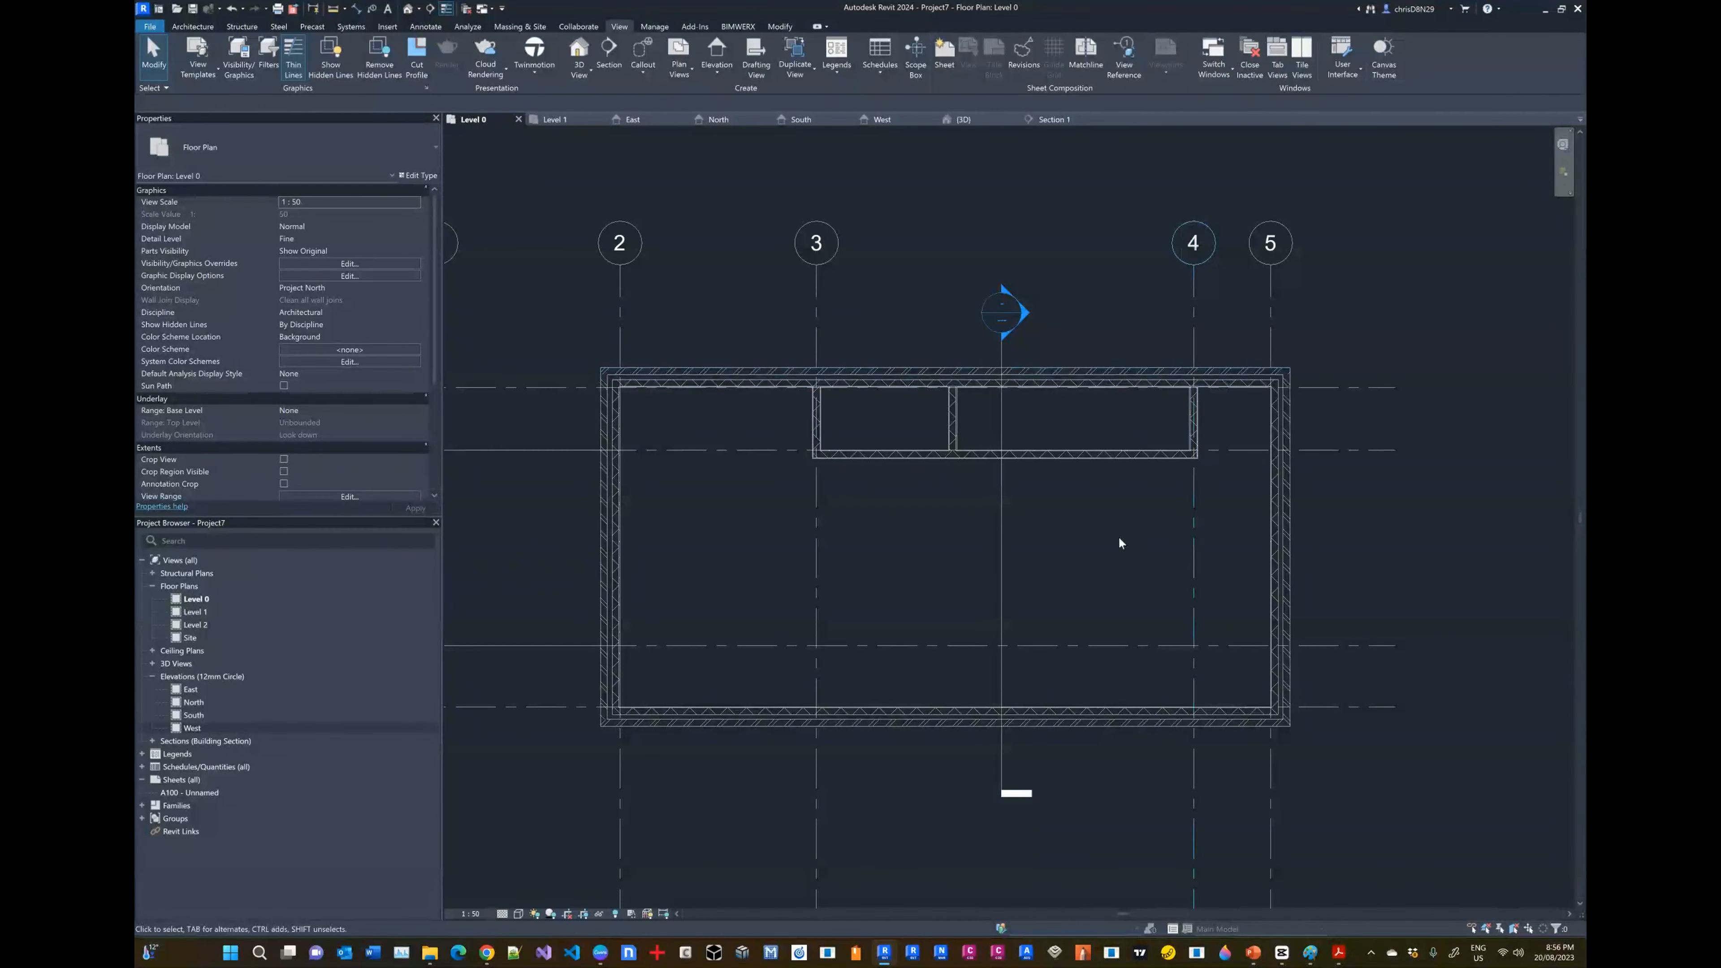
pyautogui.scroll(-2, 1070, 526)
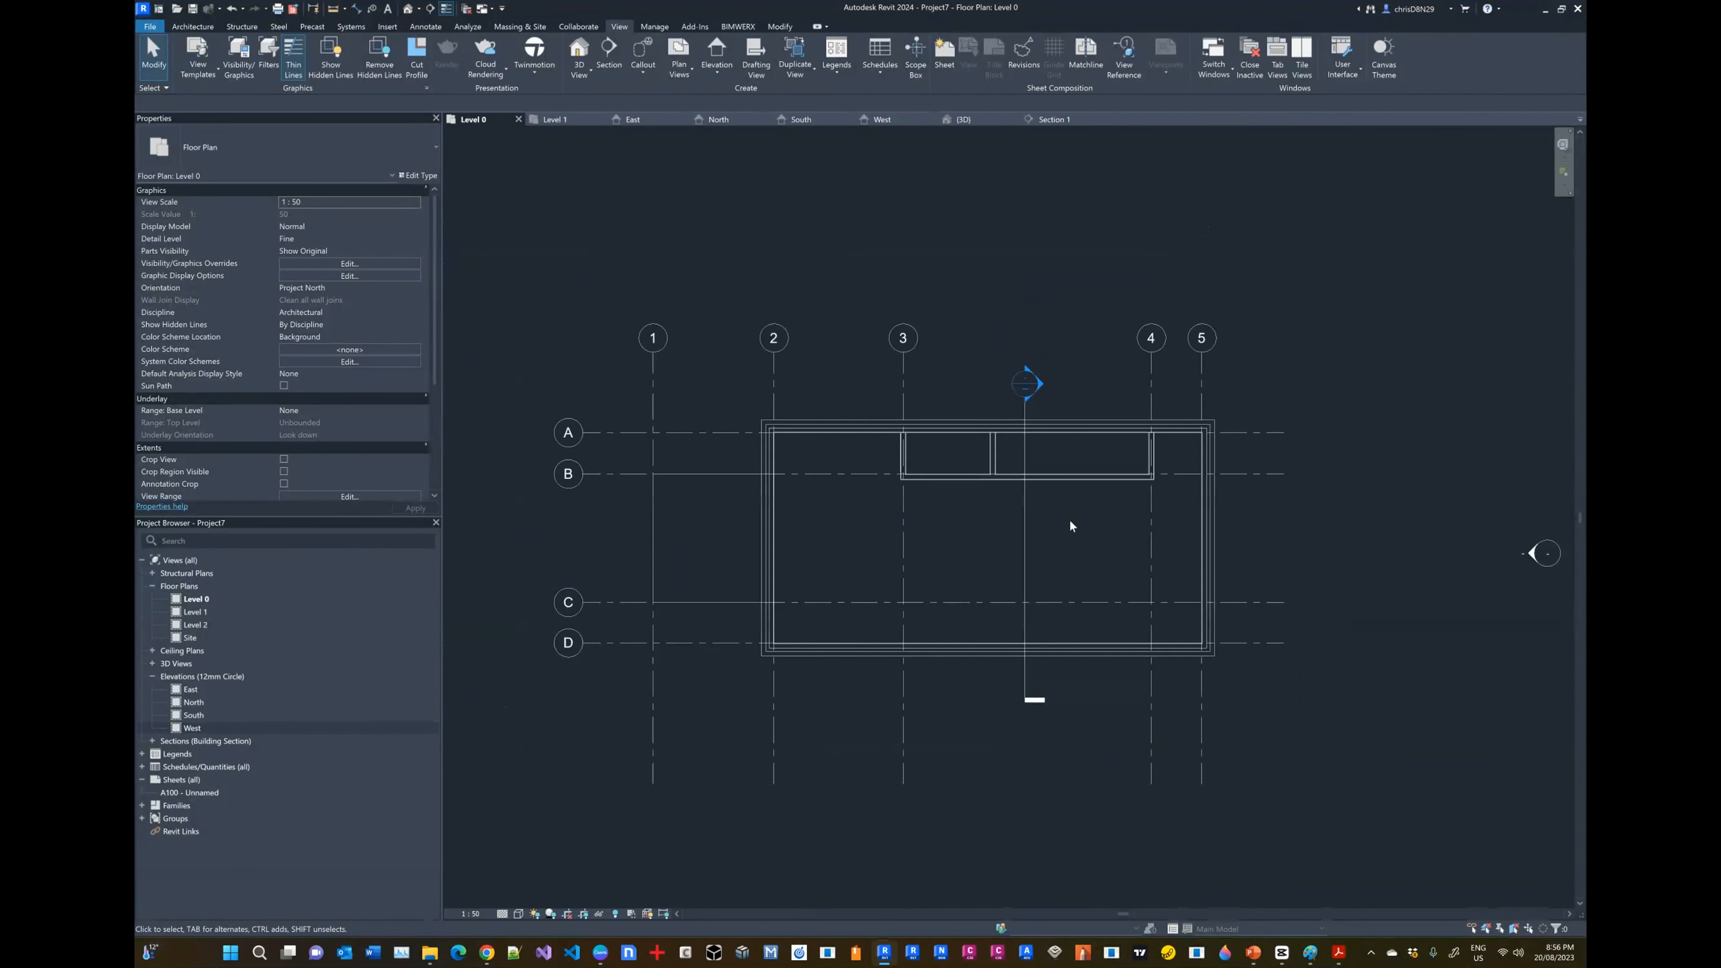
pyautogui.scroll(1, 1070, 526)
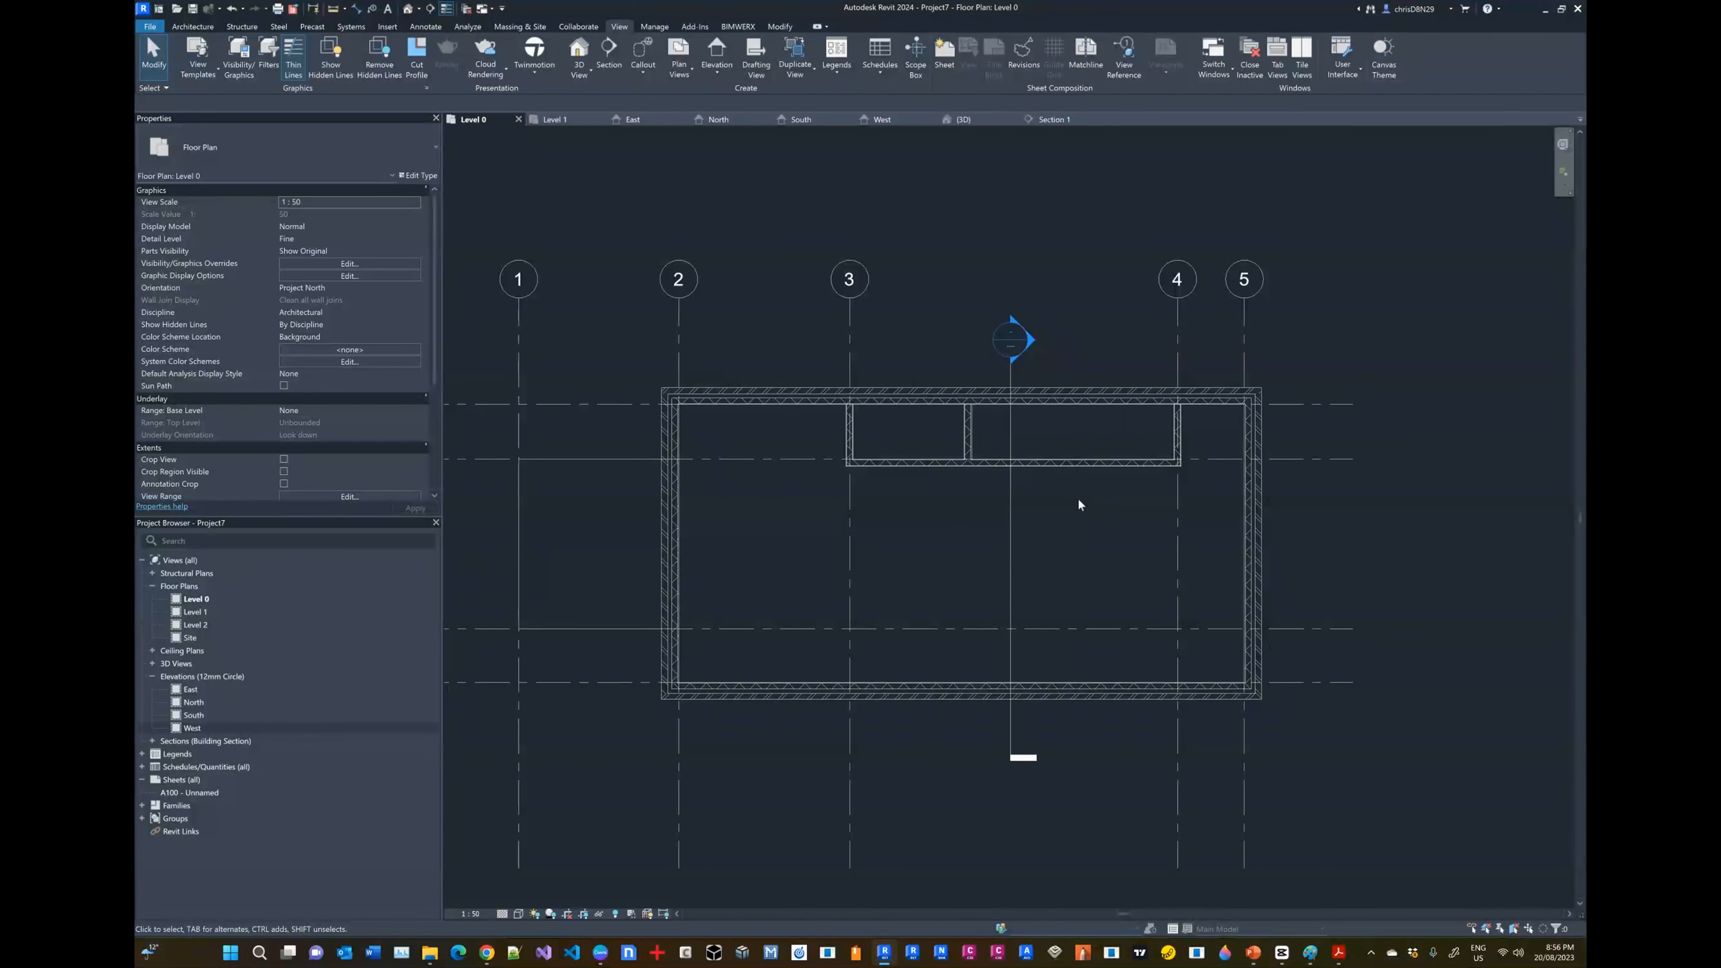
pyautogui.scroll(1, 1078, 504)
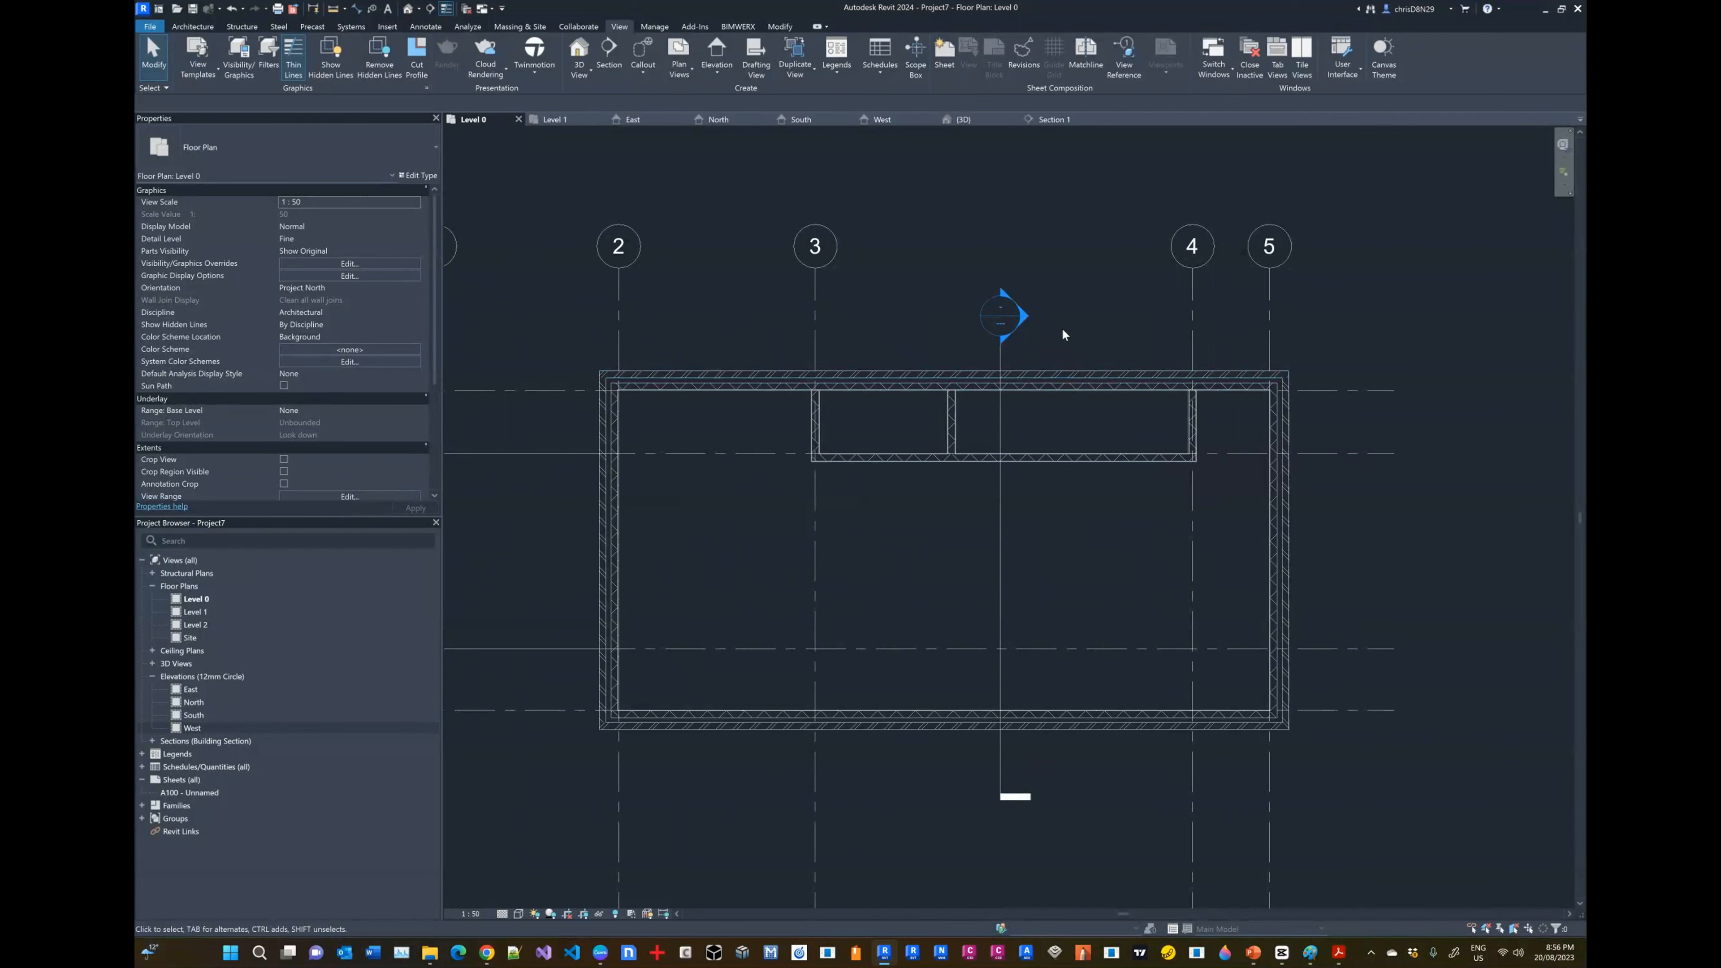
# Step: Compare the stair space in the Level 0 plan with the reference floor plan image in Paint
pyautogui.click(1309, 952)
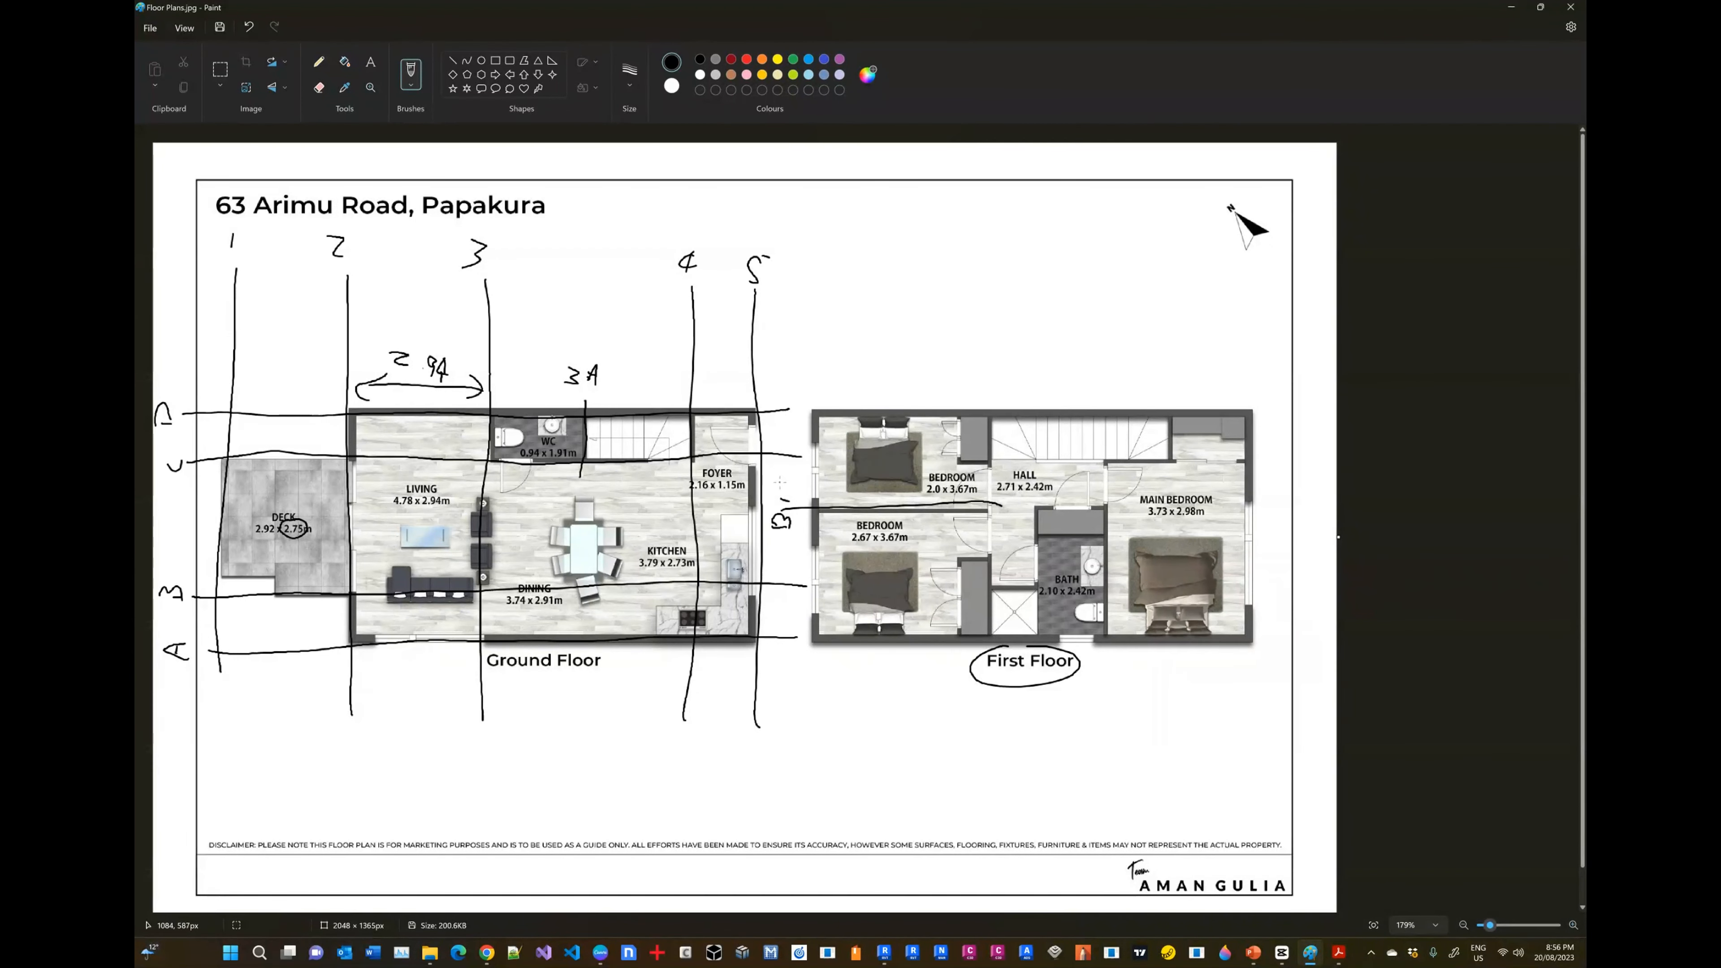
pyautogui.hotkey('alt', 'Tab')
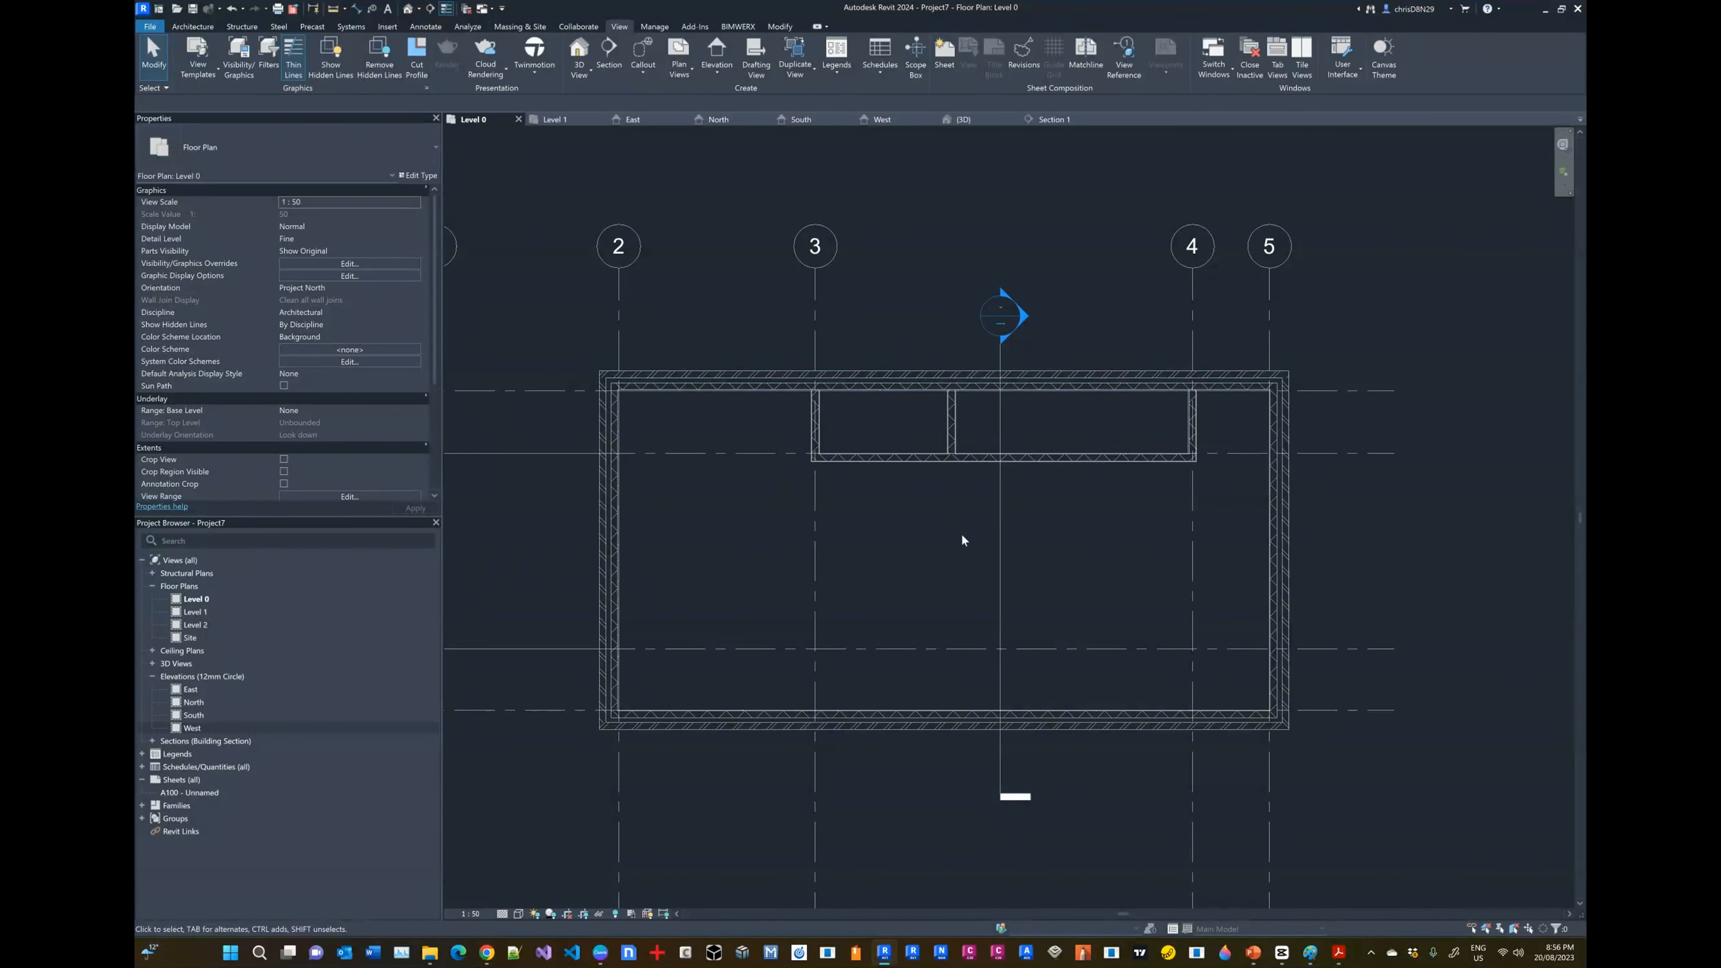
pyautogui.scroll(-1, 939, 455)
pyautogui.scroll(-2, 938, 454)
pyautogui.scroll(3, 938, 455)
pyautogui.scroll(-2, 938, 455)
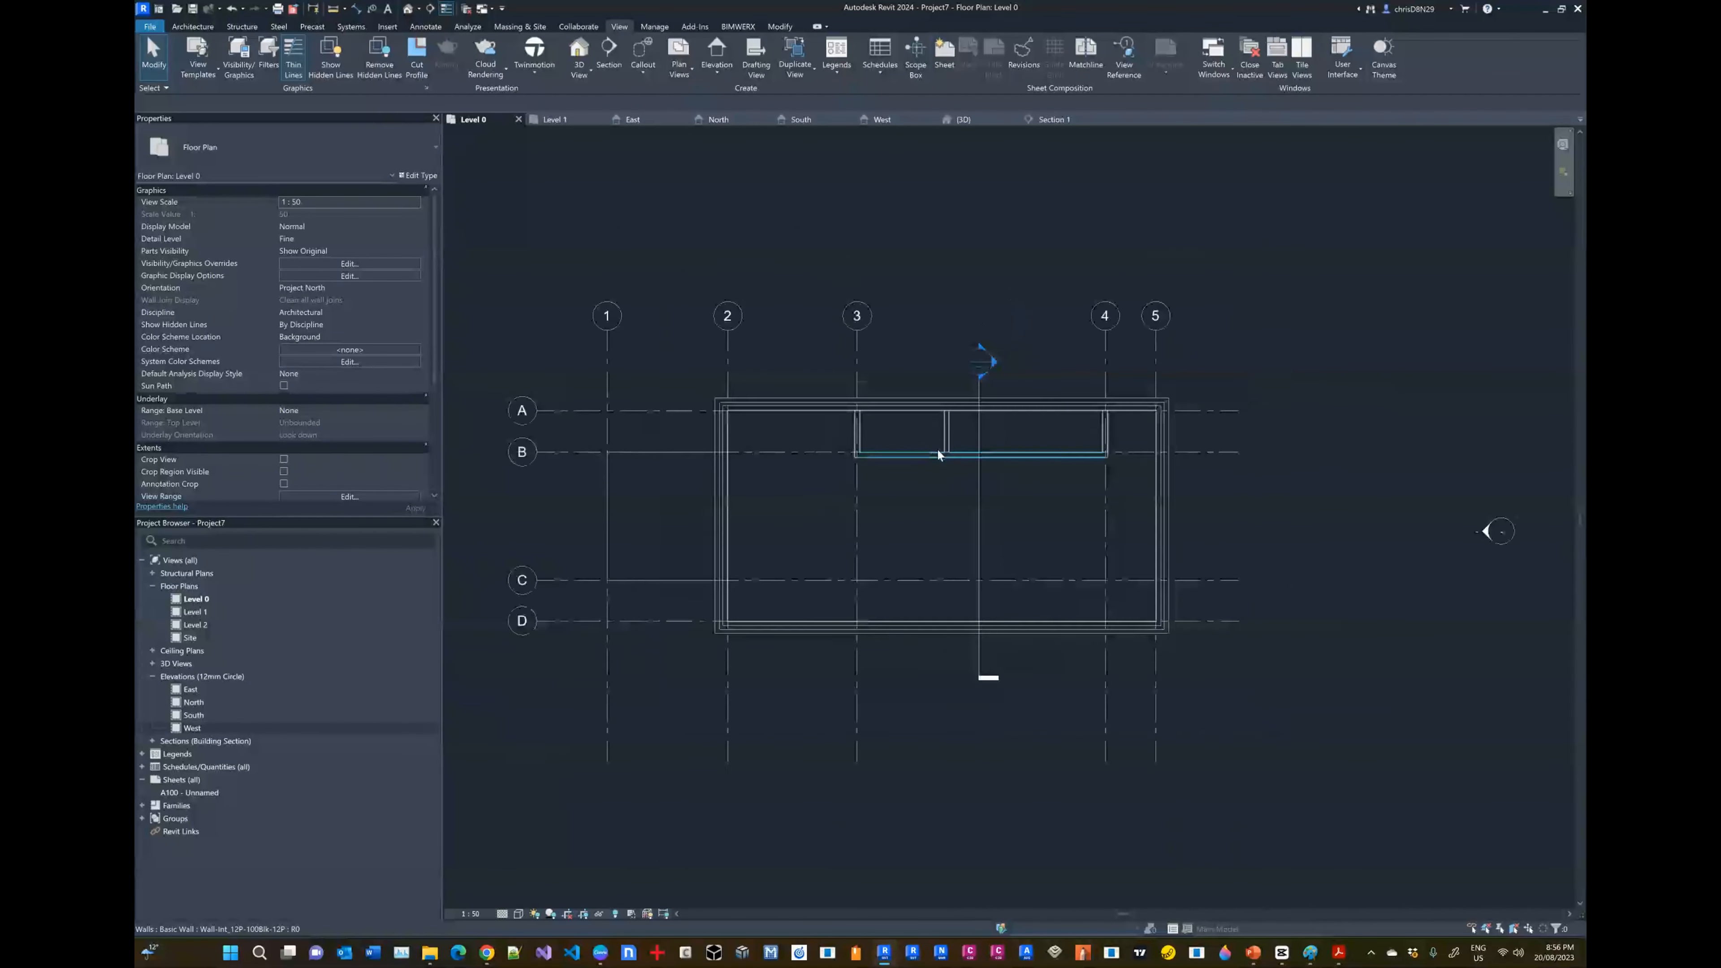
pyautogui.scroll(1, 938, 455)
pyautogui.scroll(1, 939, 455)
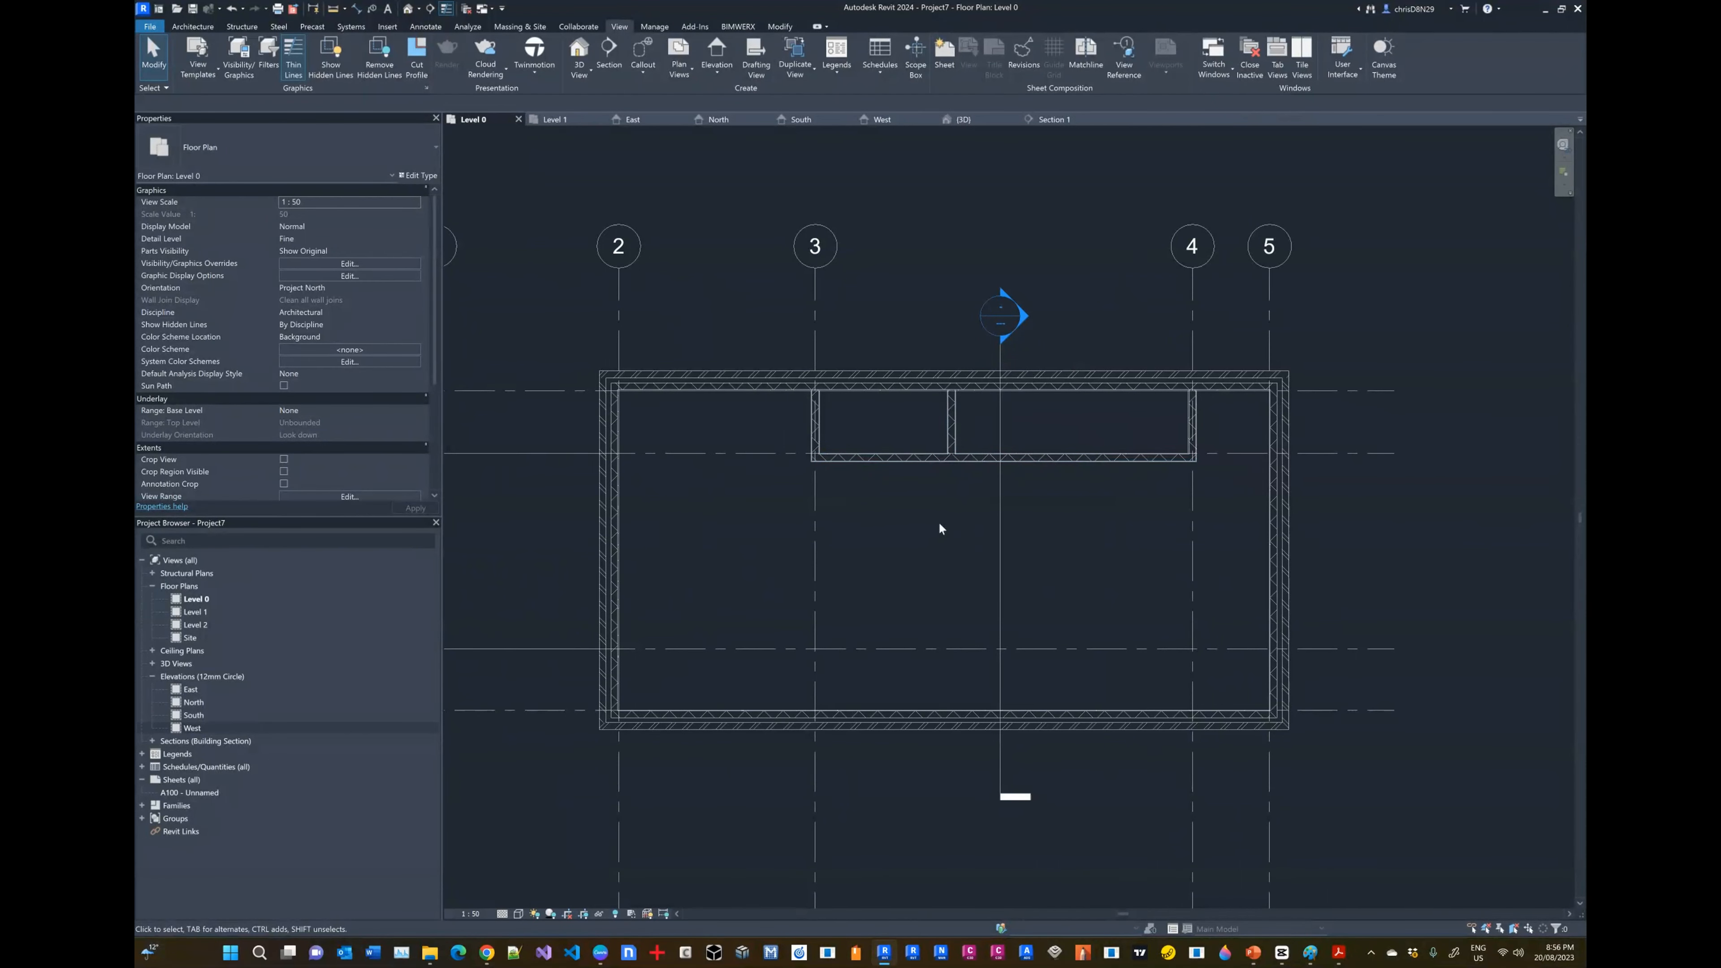
pyautogui.click(1309, 952)
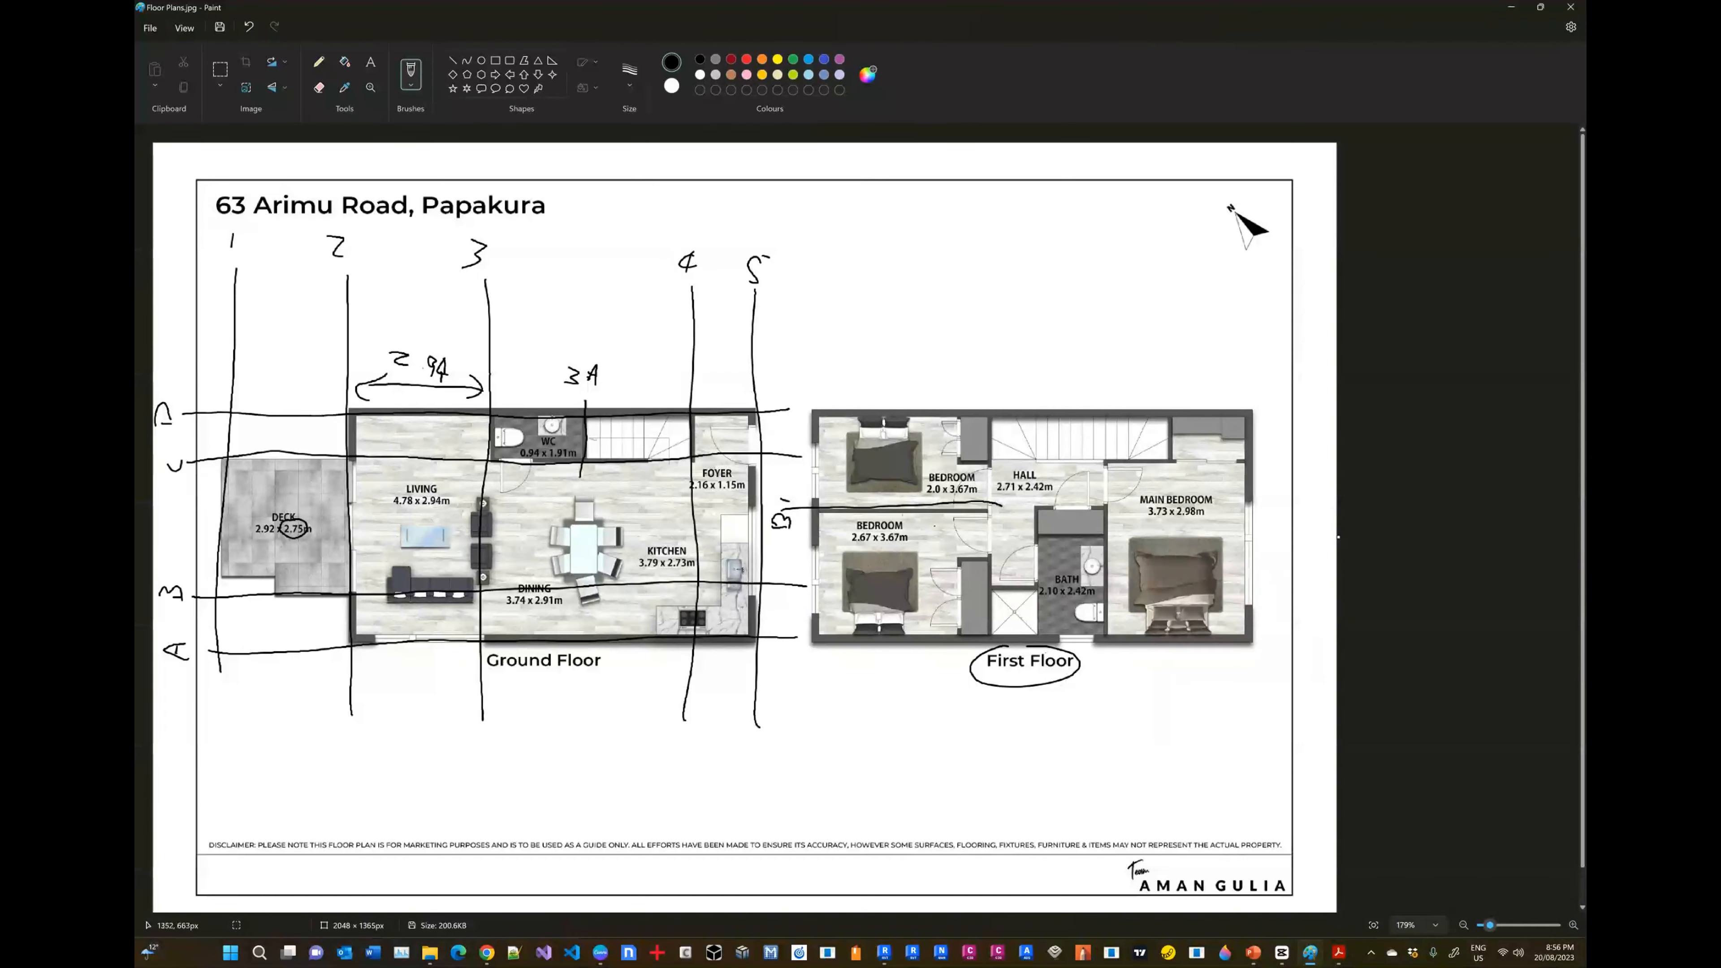
pyautogui.hotkey('alt', 'Tab')
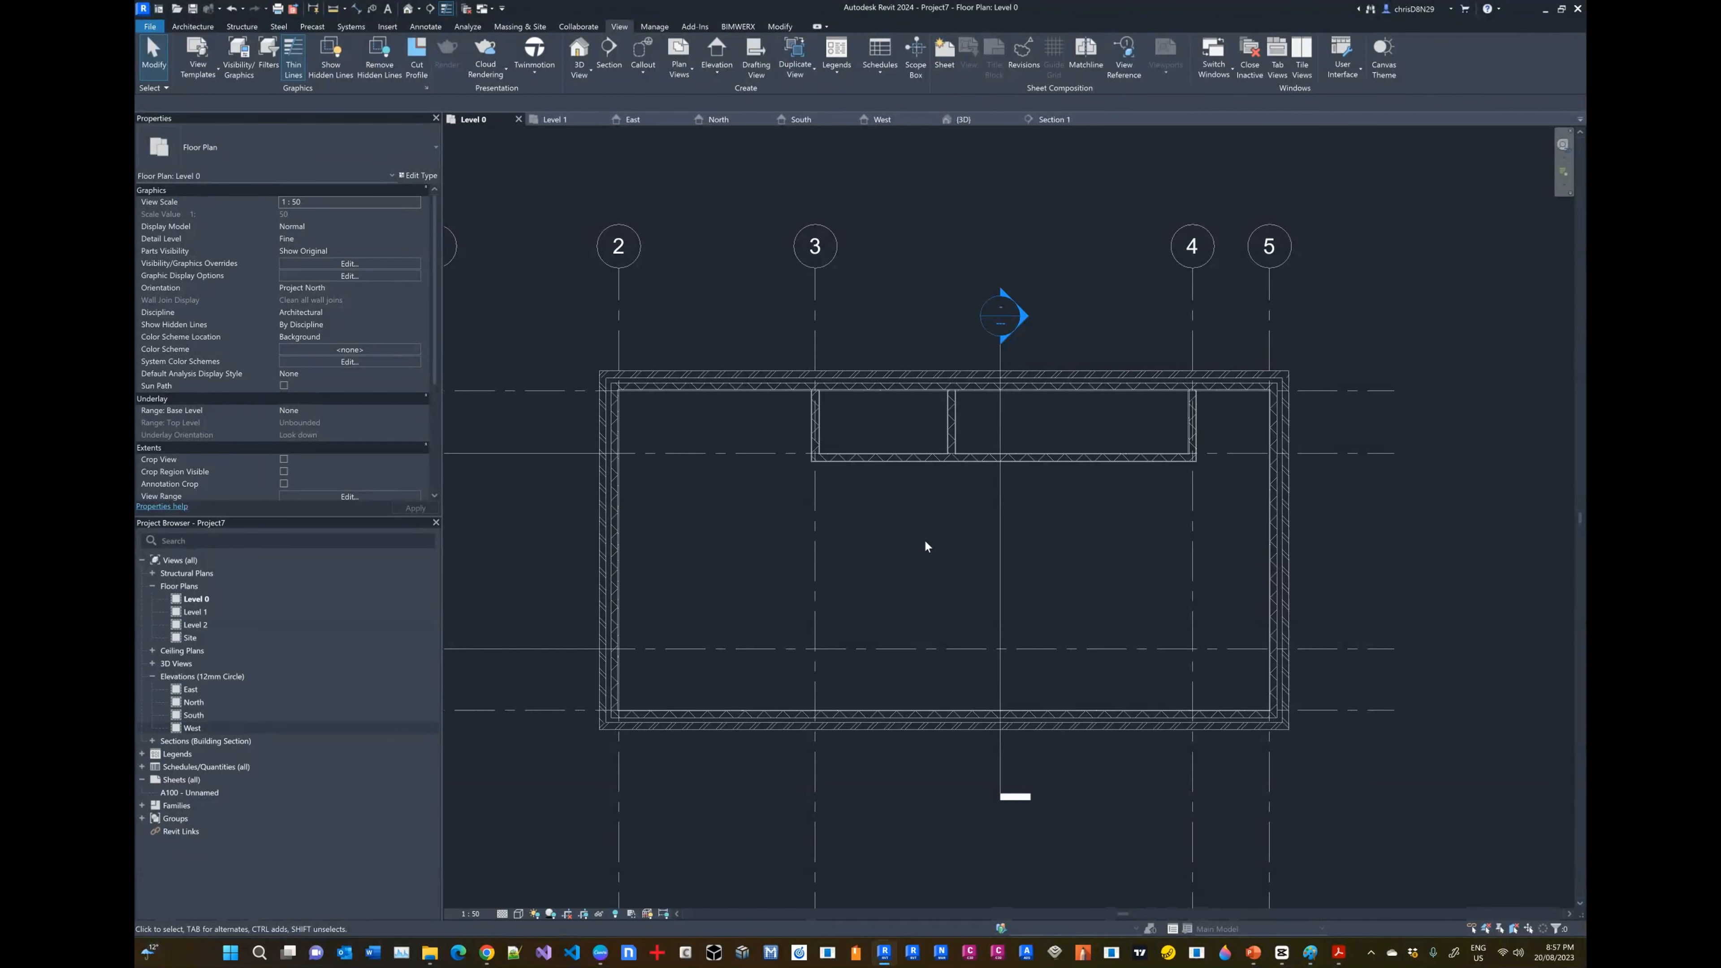
# Step: Examine the levels in the Section 1 view and check the stair location on the reference floor plan from Level 0
pyautogui.doubleClick(1020, 317)
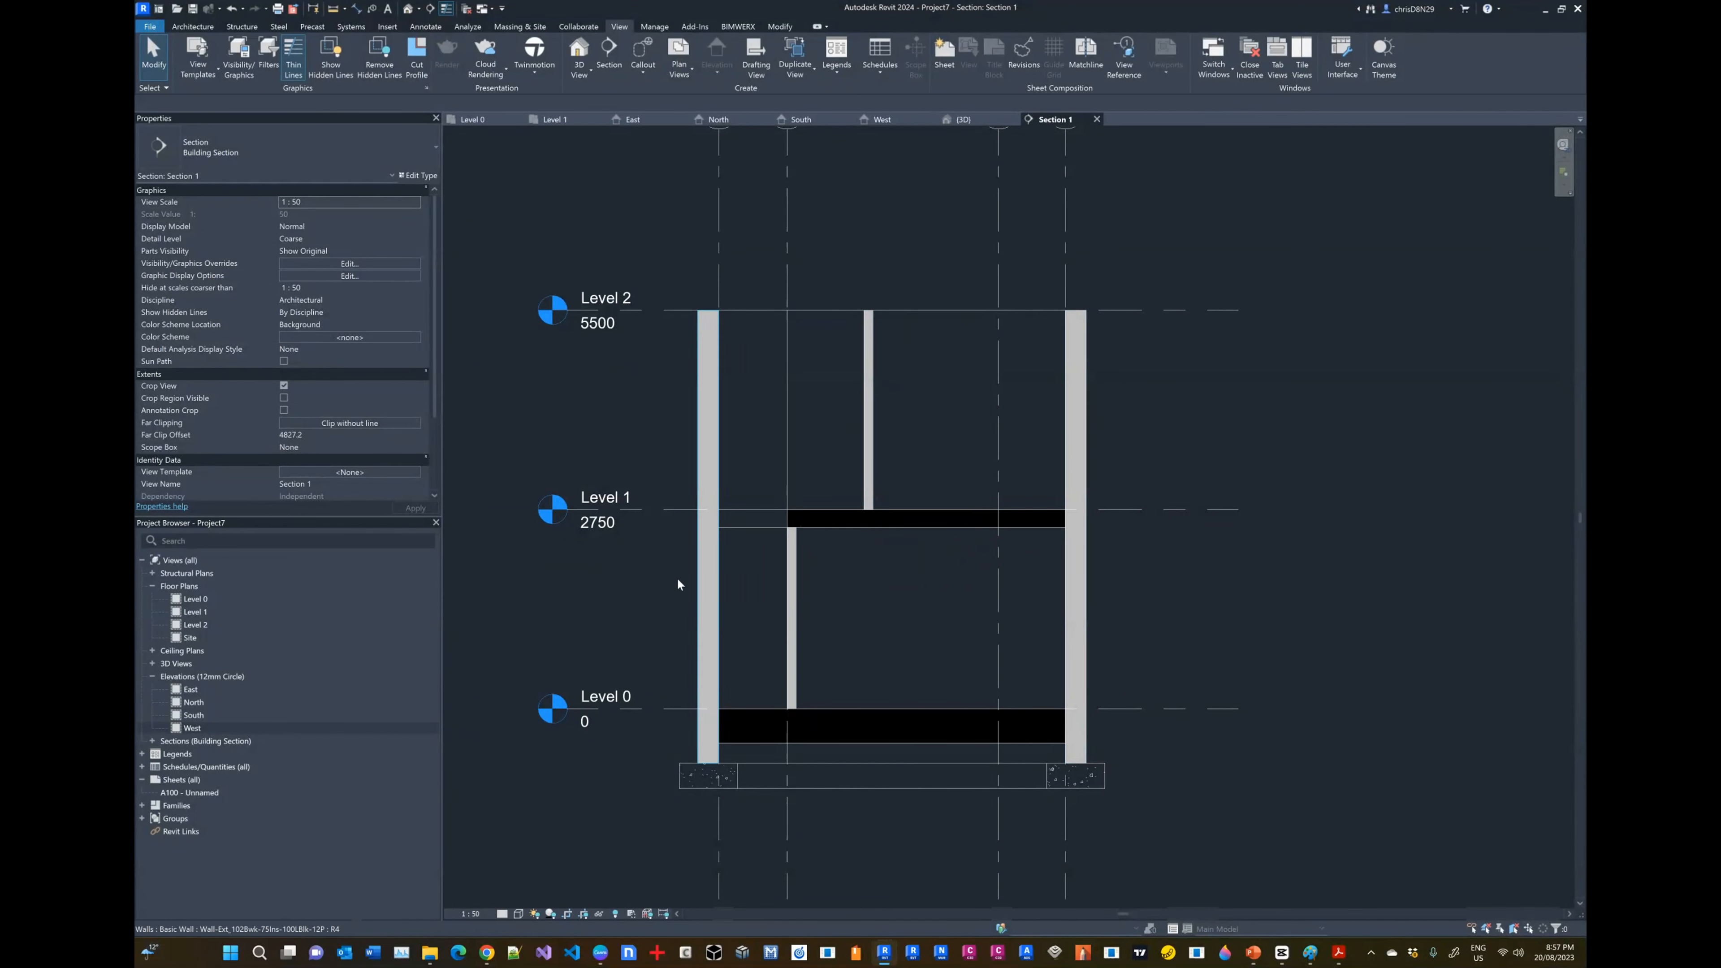
pyautogui.scroll(-1, 862, 560)
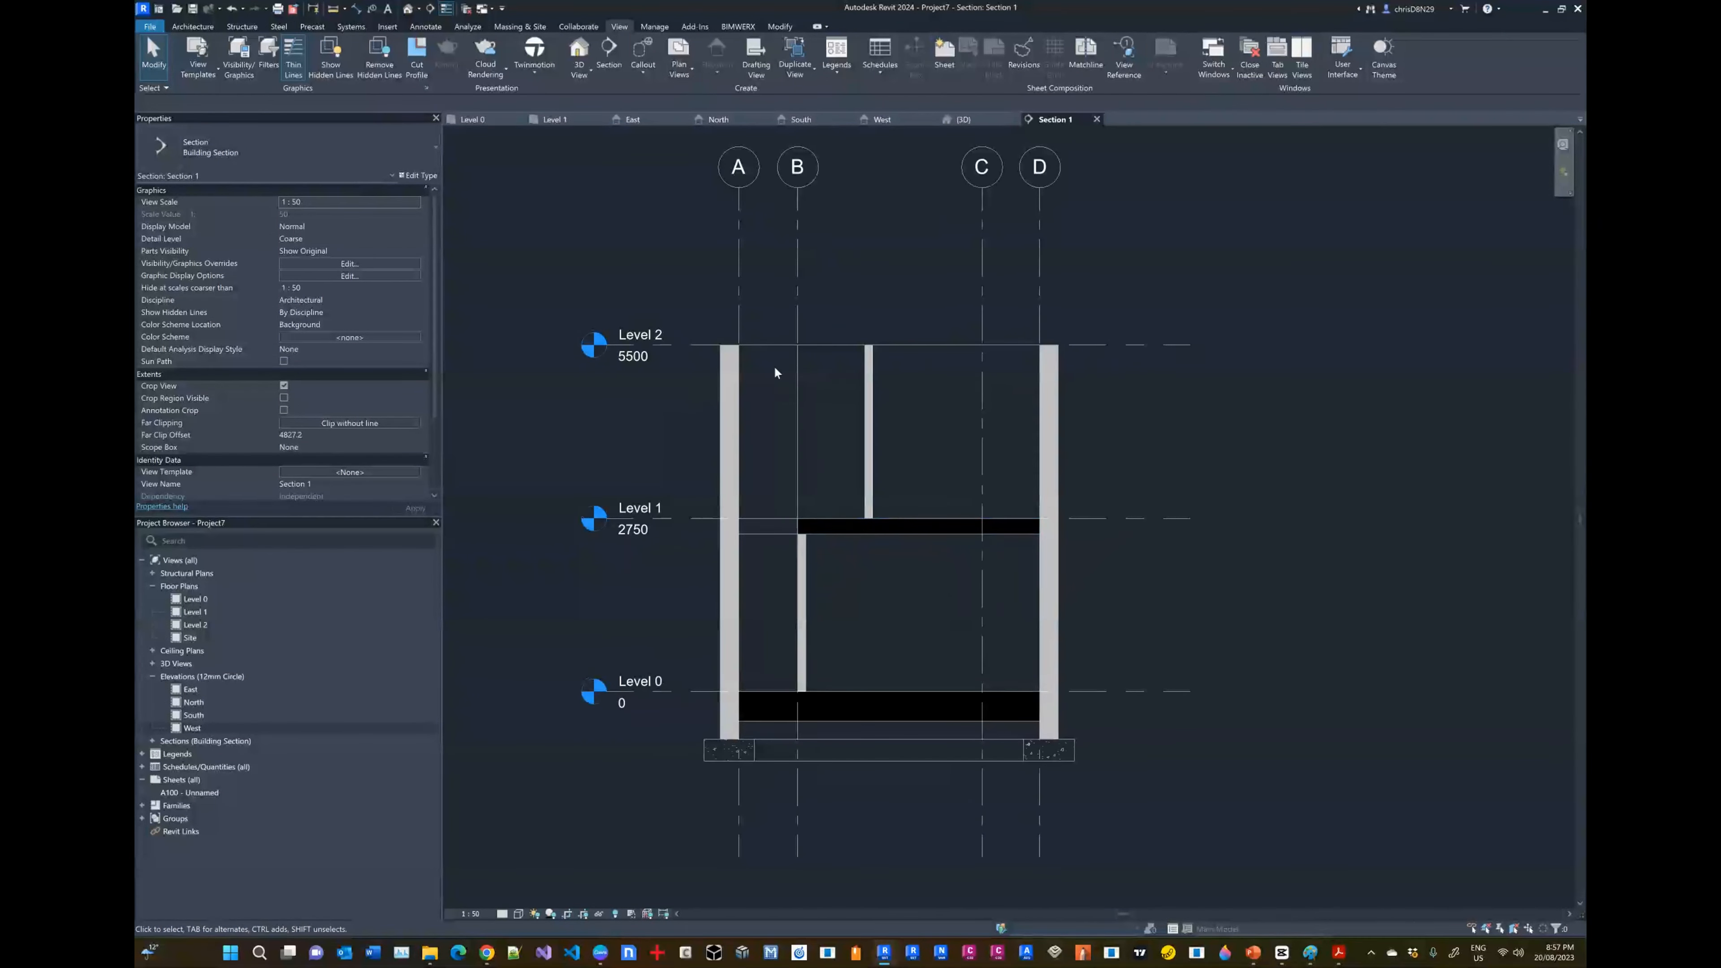
pyautogui.click(490, 123)
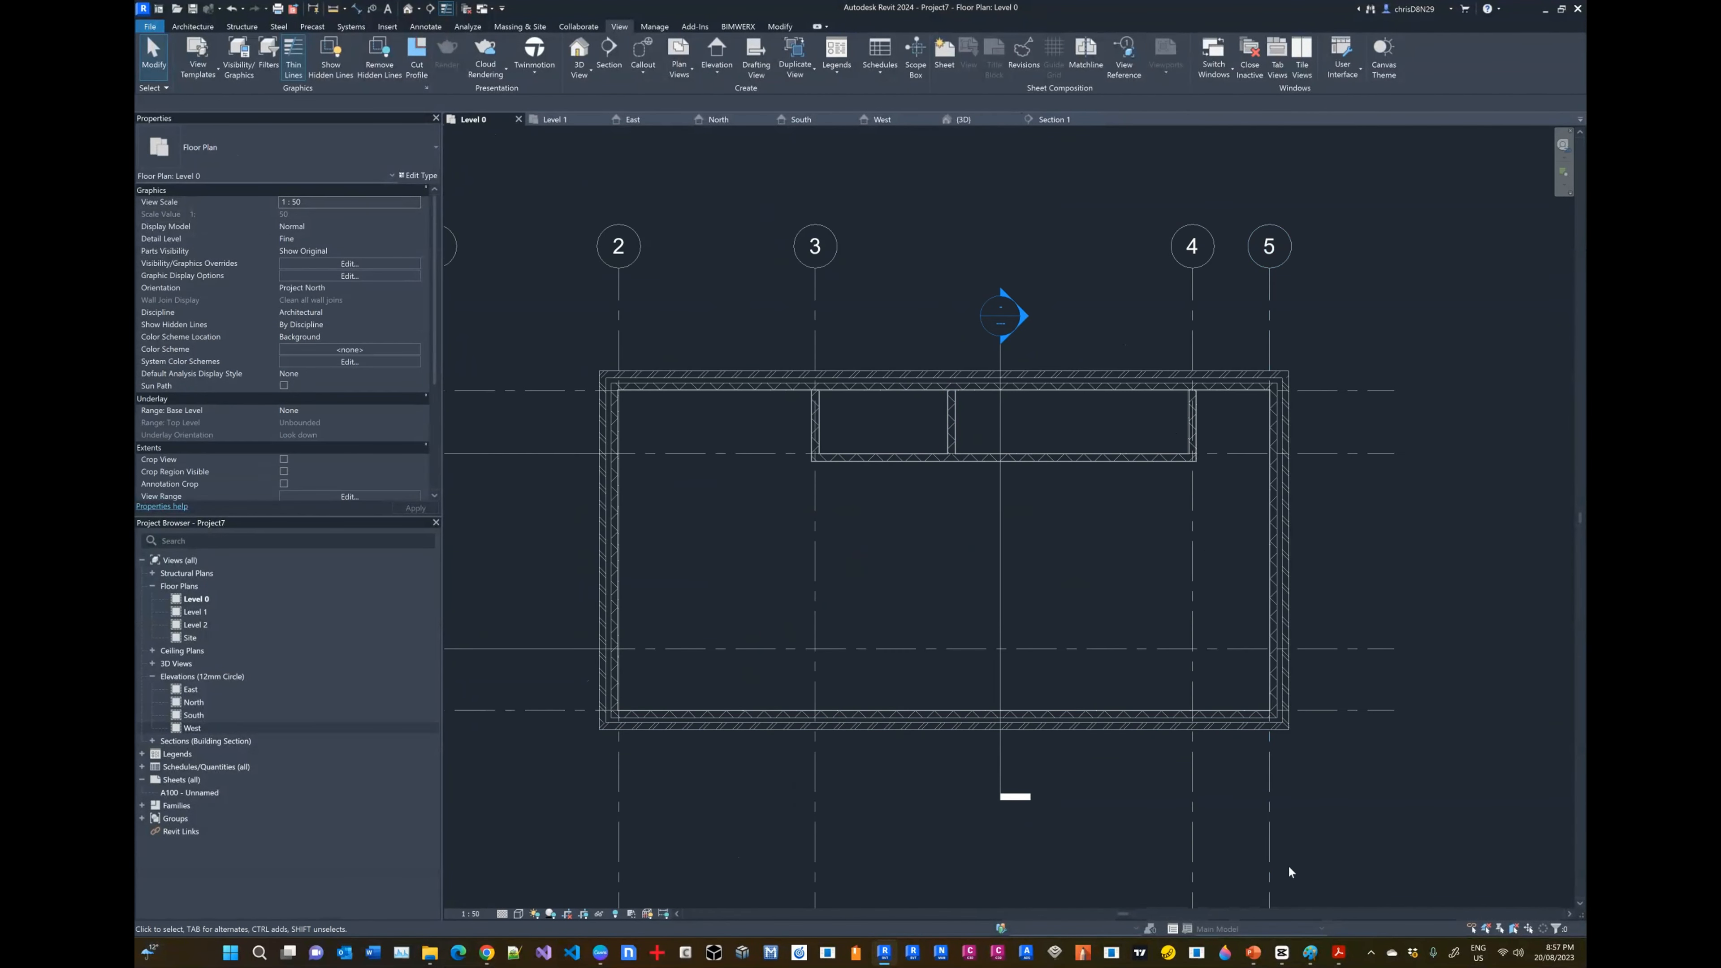
pyautogui.click(1280, 878)
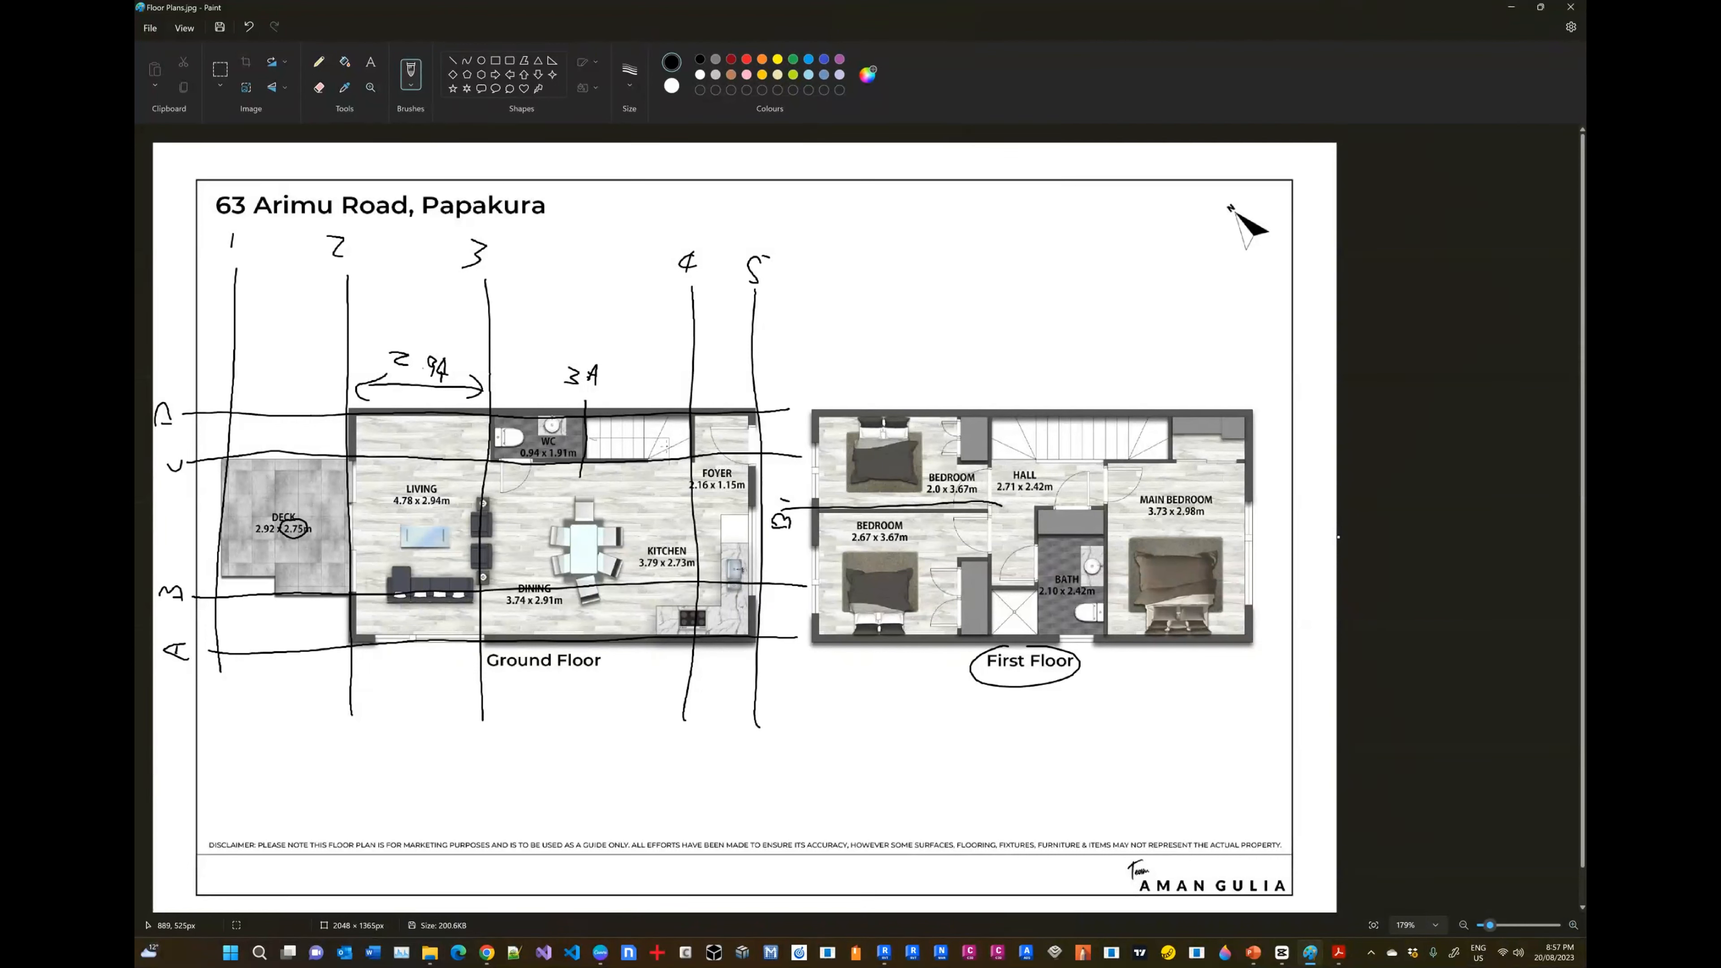
pyautogui.hotkey('alt', 'Tab')
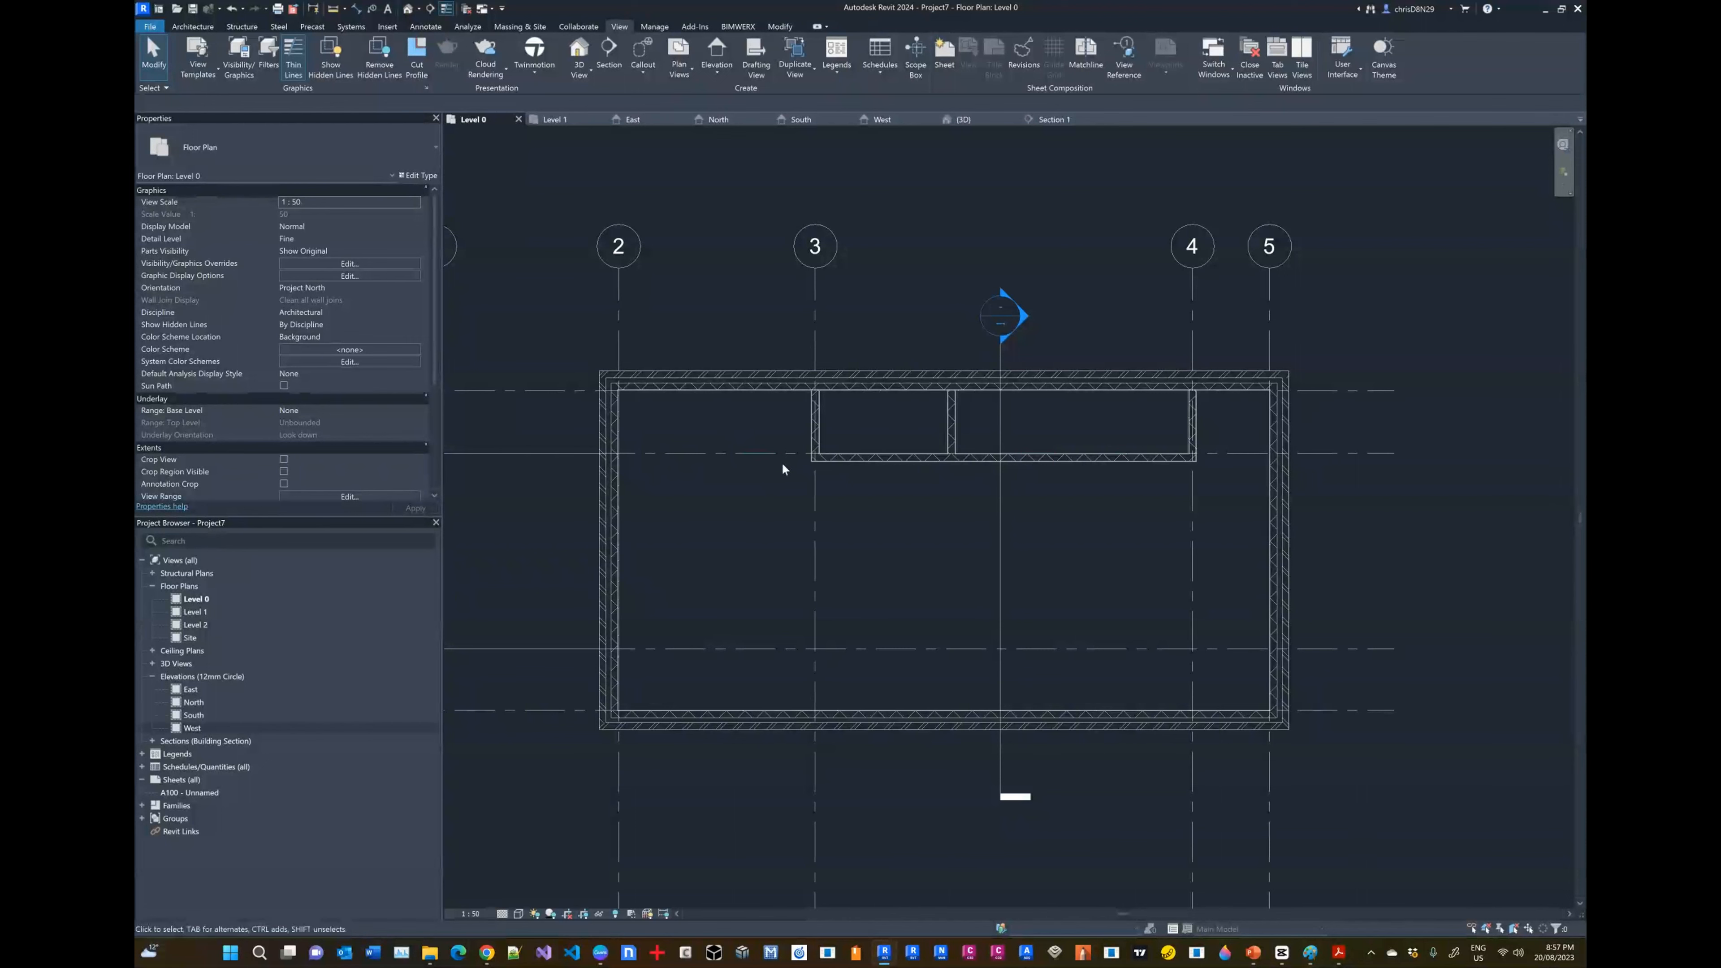
# Step: Create a straight 17-riser stair from Level 0 to Level 1, running from the partition wall on grid 4 towards grid 3
pyautogui.click(192, 26)
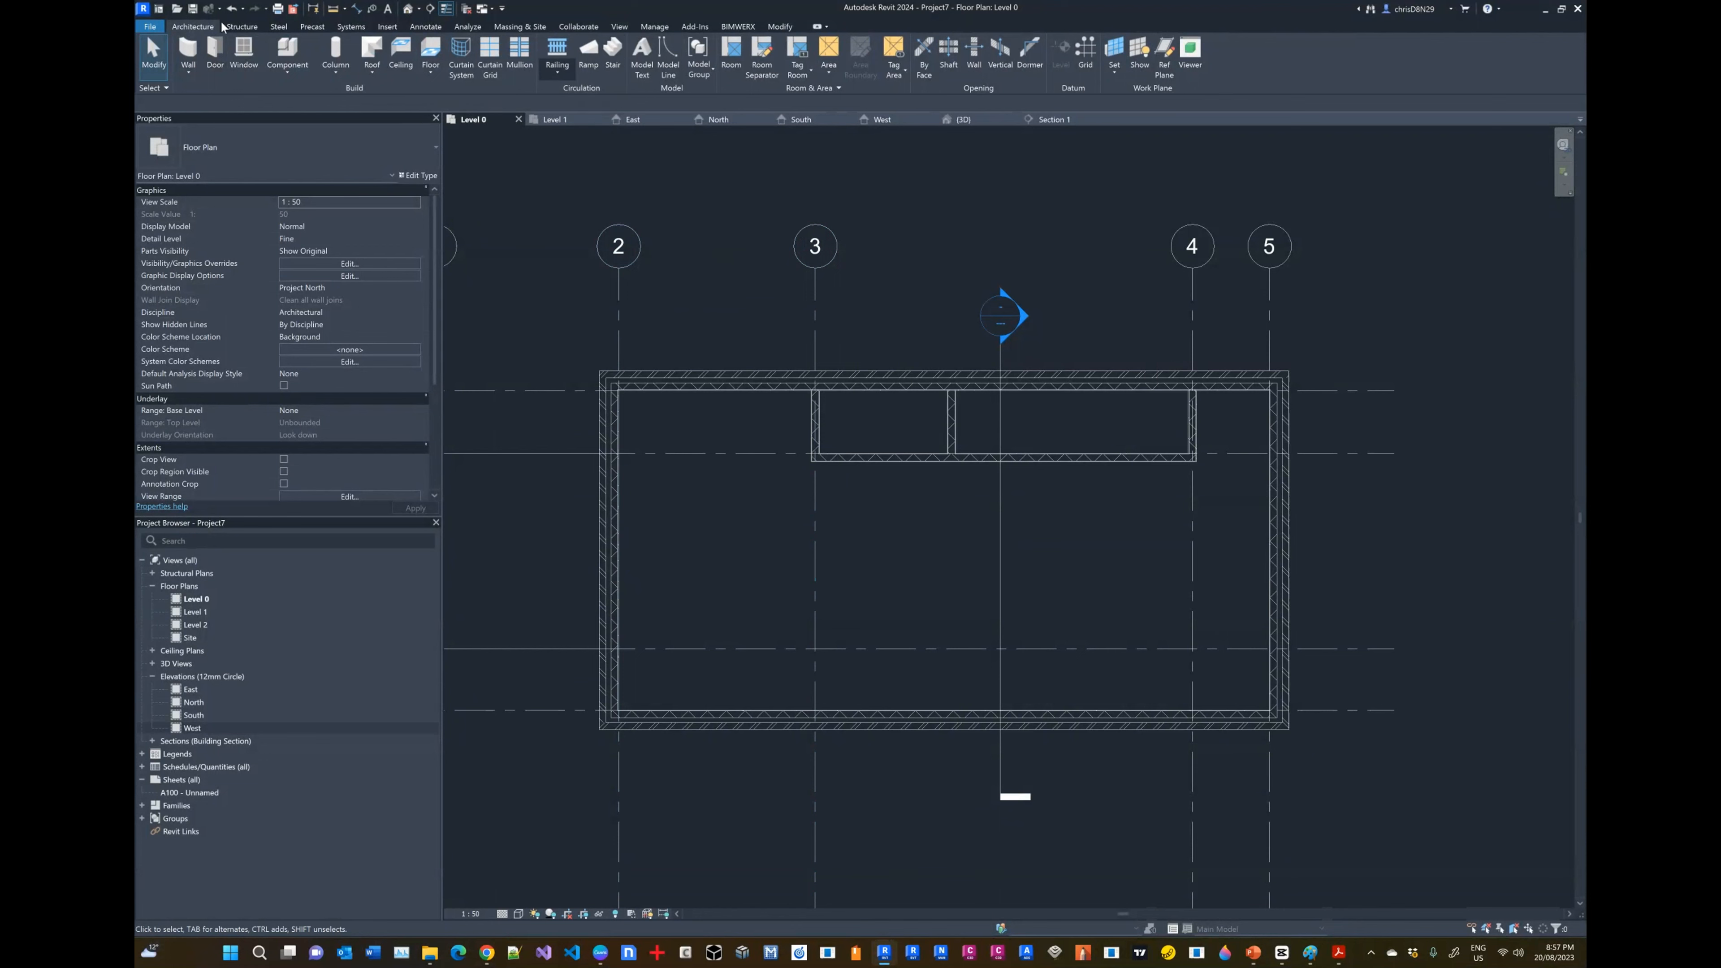
pyautogui.click(610, 68)
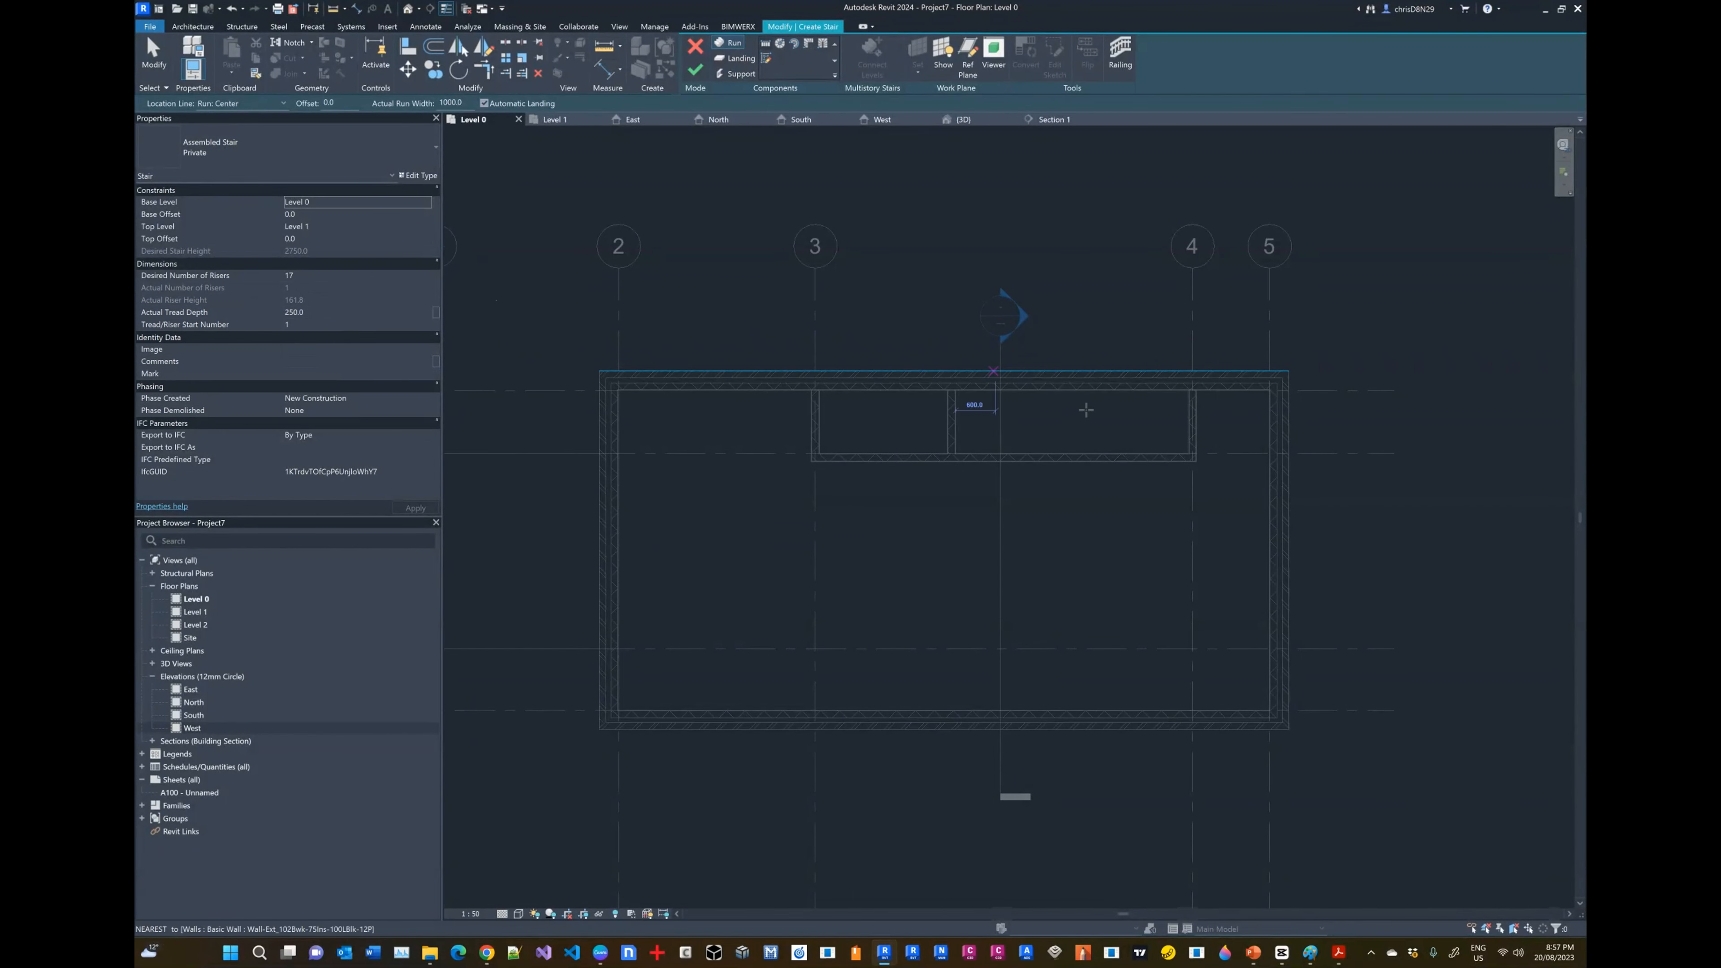
pyautogui.scroll(3, 1112, 419)
pyautogui.scroll(1, 1112, 419)
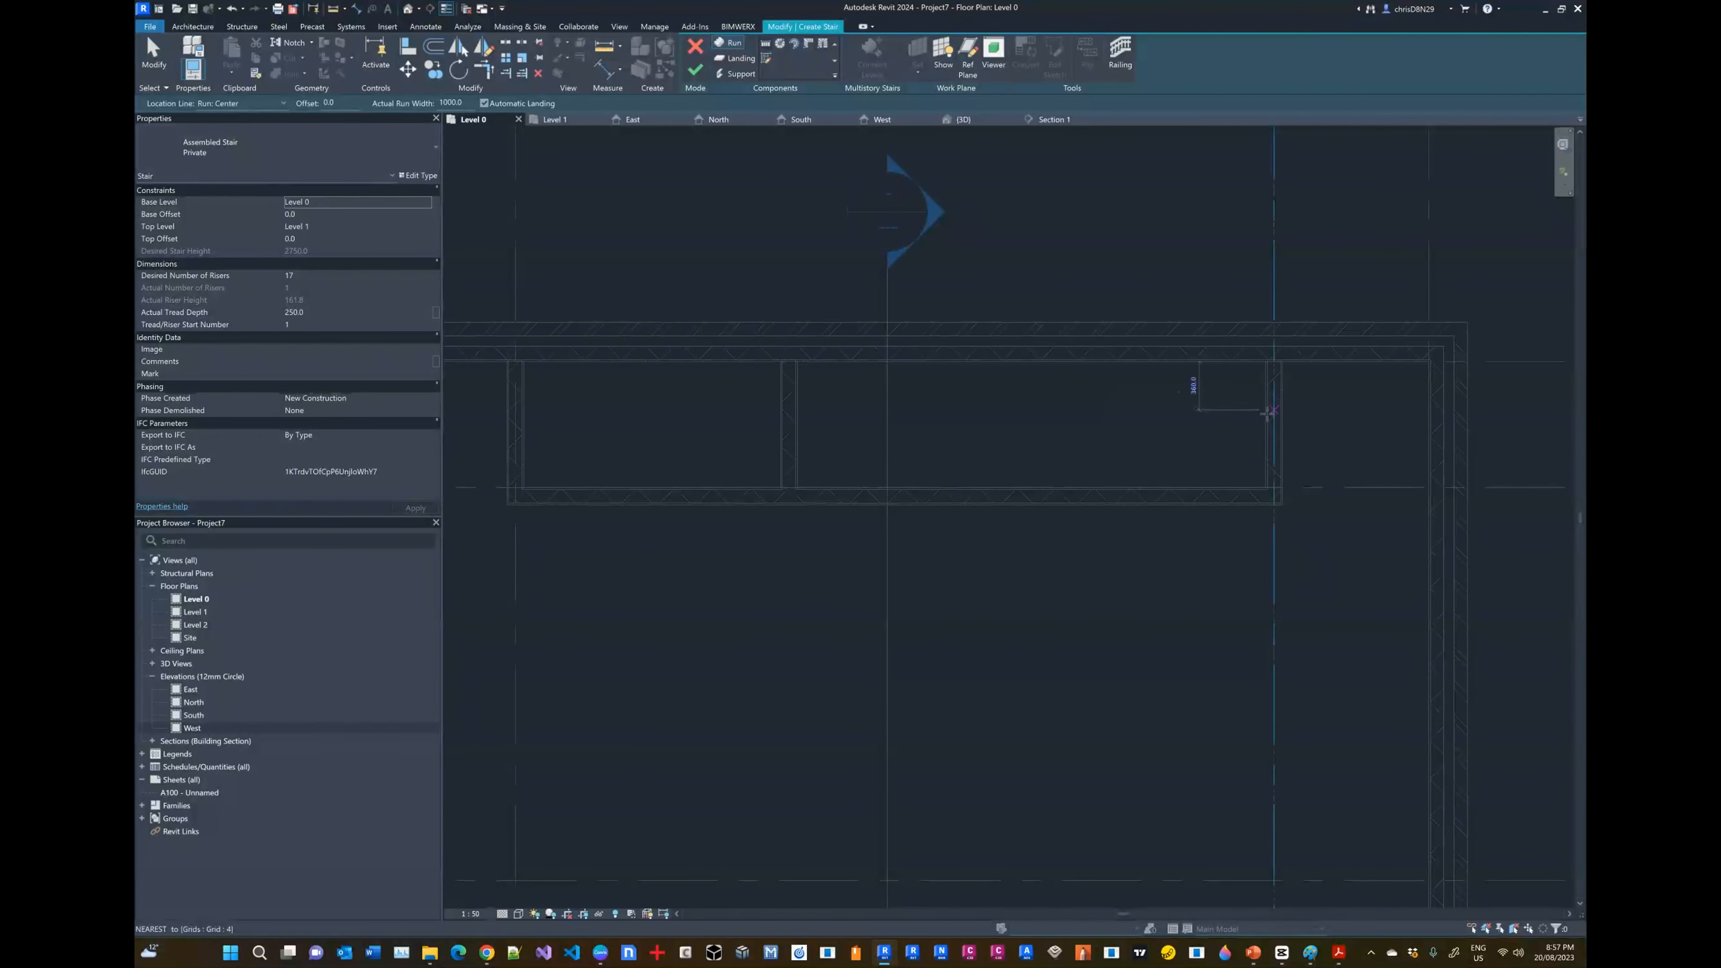
pyautogui.click(1272, 428)
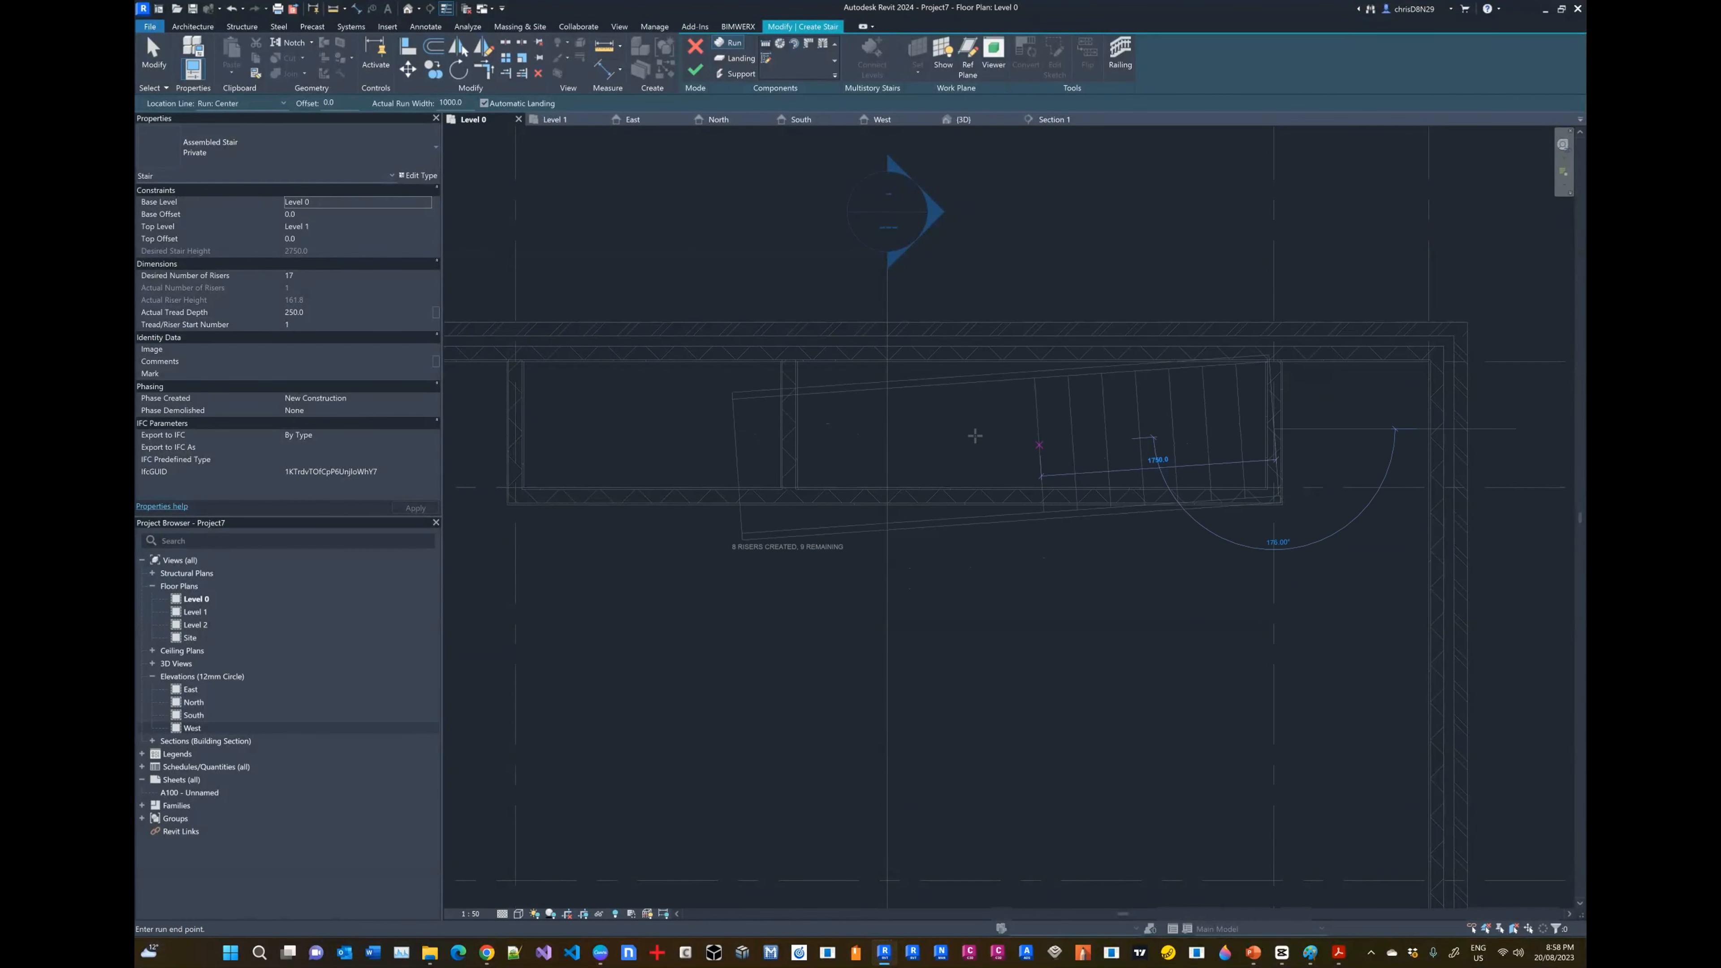
pyautogui.click(633, 430)
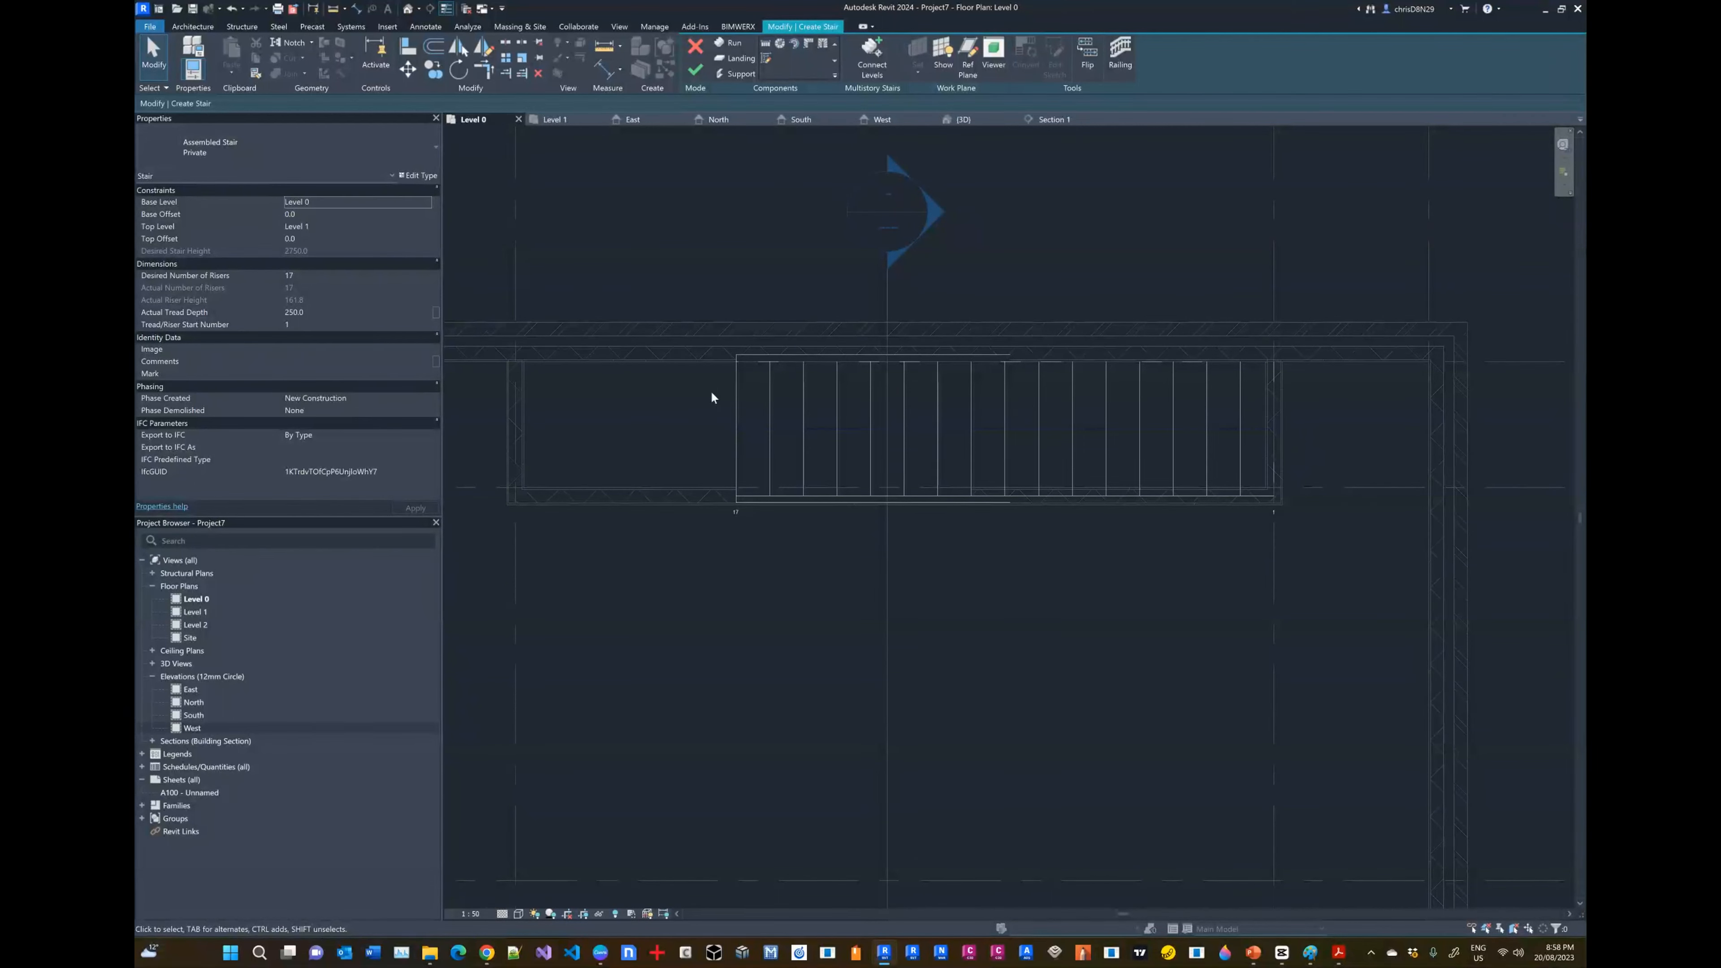
pyautogui.click(695, 70)
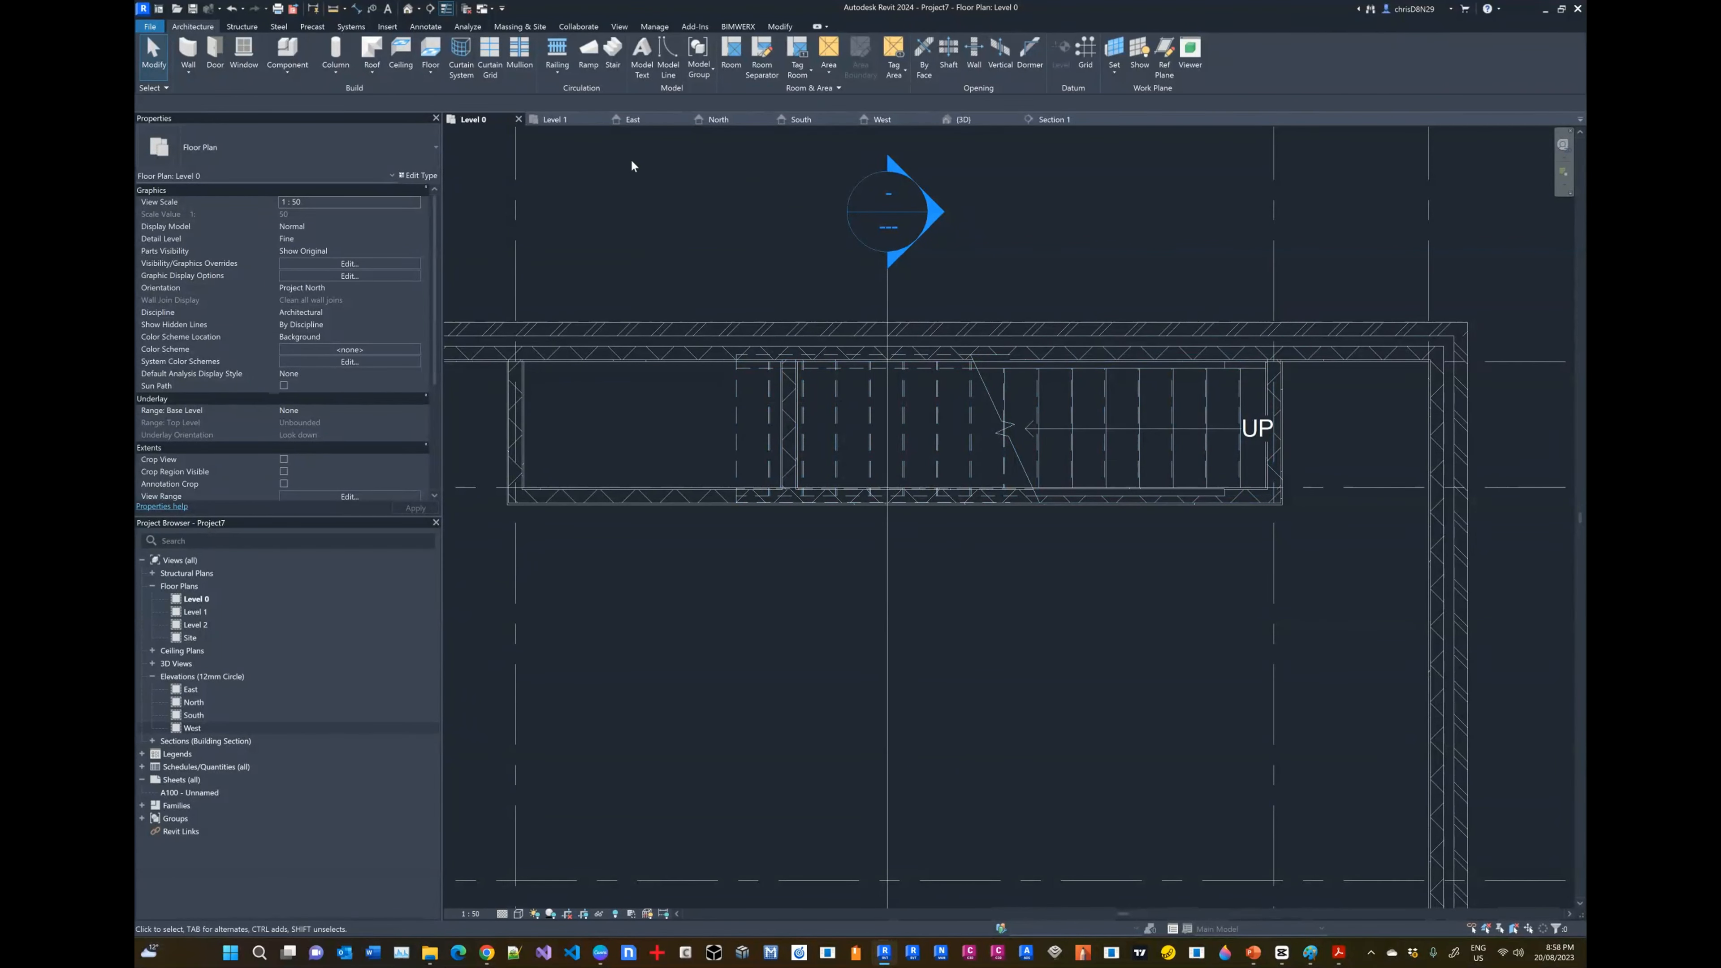
# Step: Inspect the stair from above in the 3D view and compare it with the reference floor plan in Paint
pyautogui.click(968, 121)
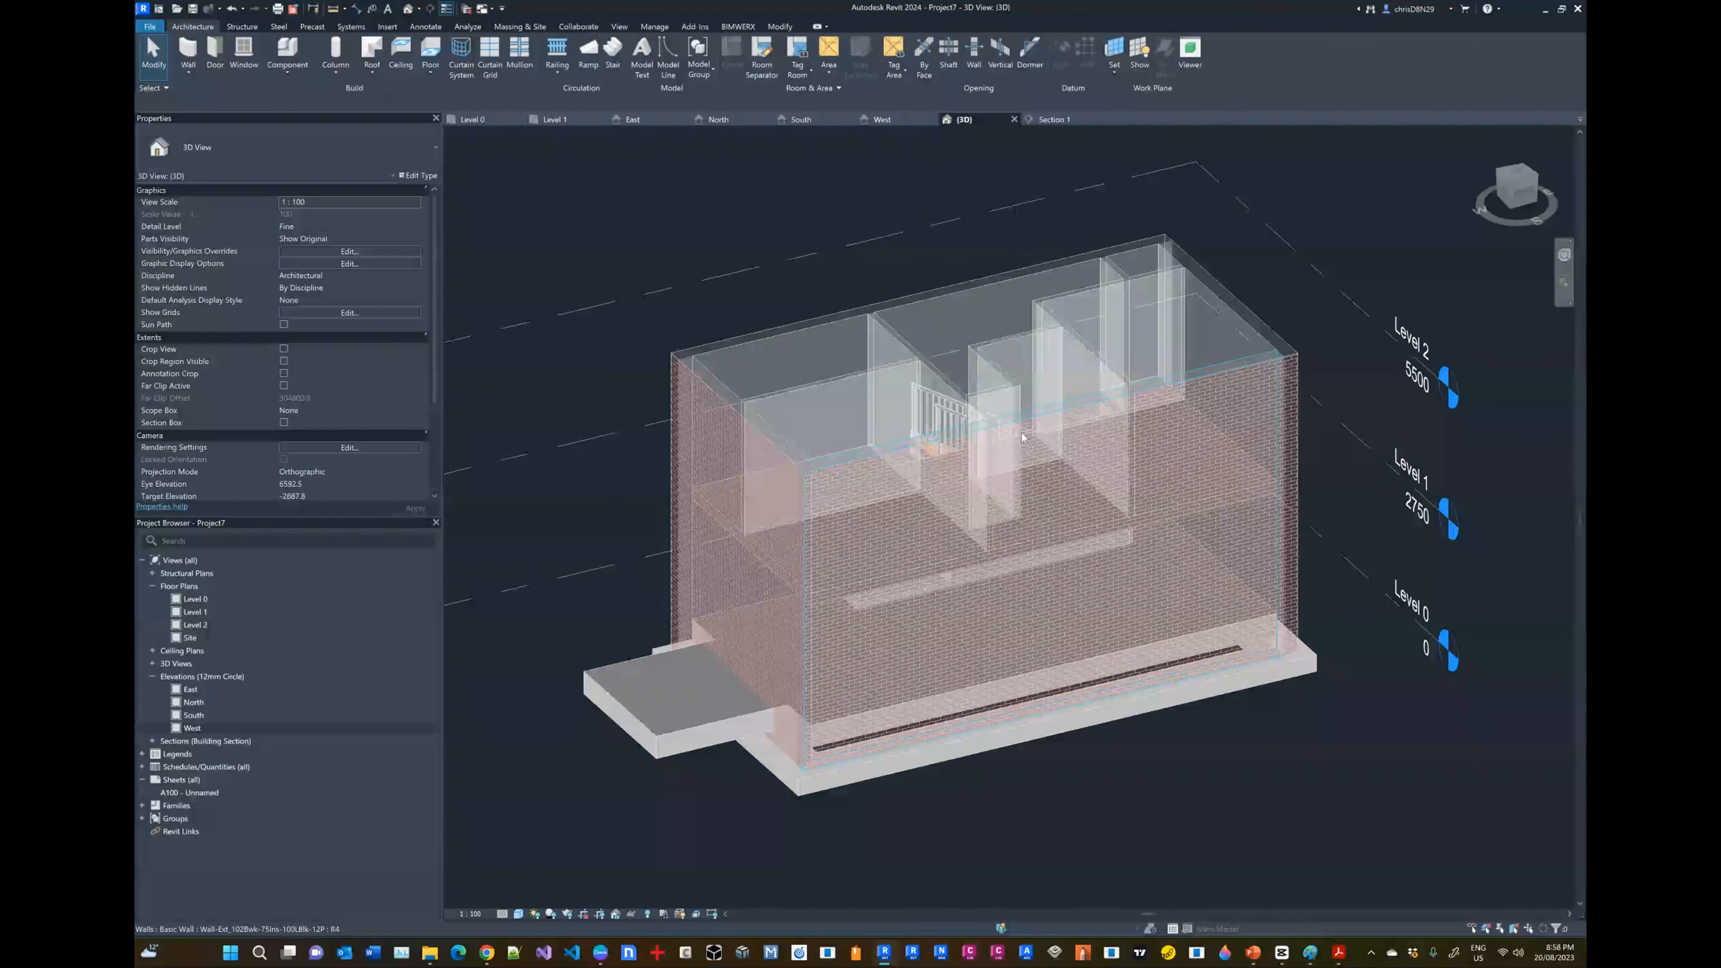
pyautogui.keyDown('shift'); pyautogui.moveTo(1022, 488); pyautogui.dragTo(965, 309, button='middle'); pyautogui.keyUp('shift')
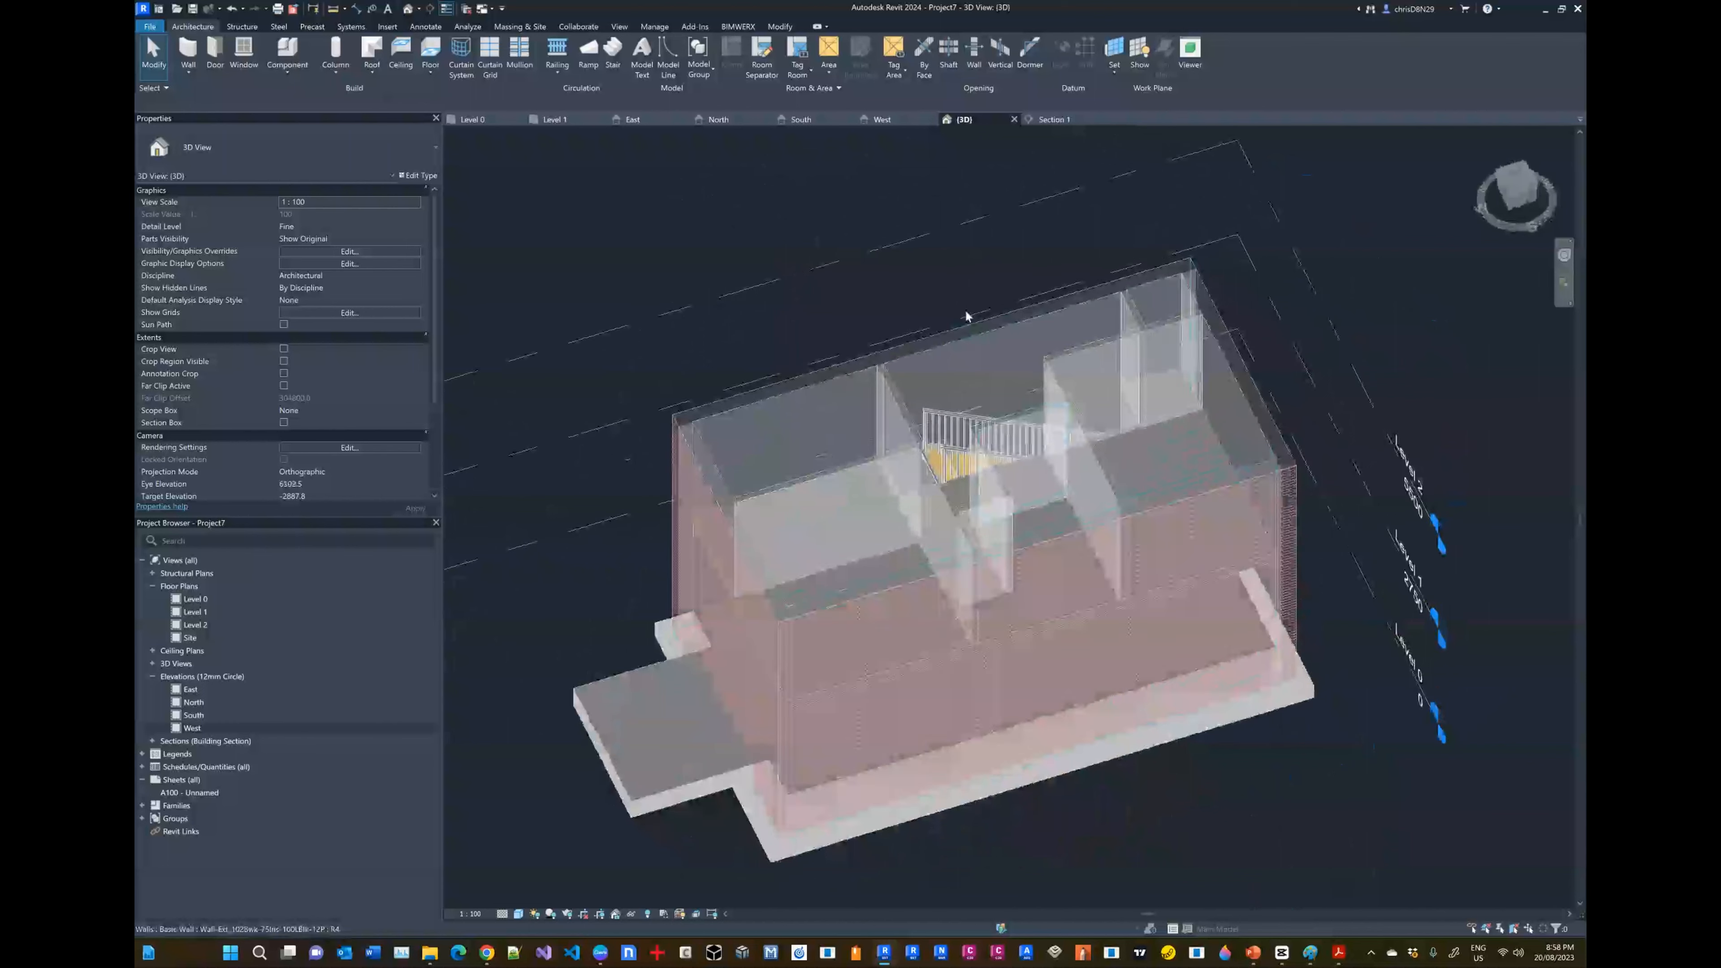
pyautogui.click(1310, 952)
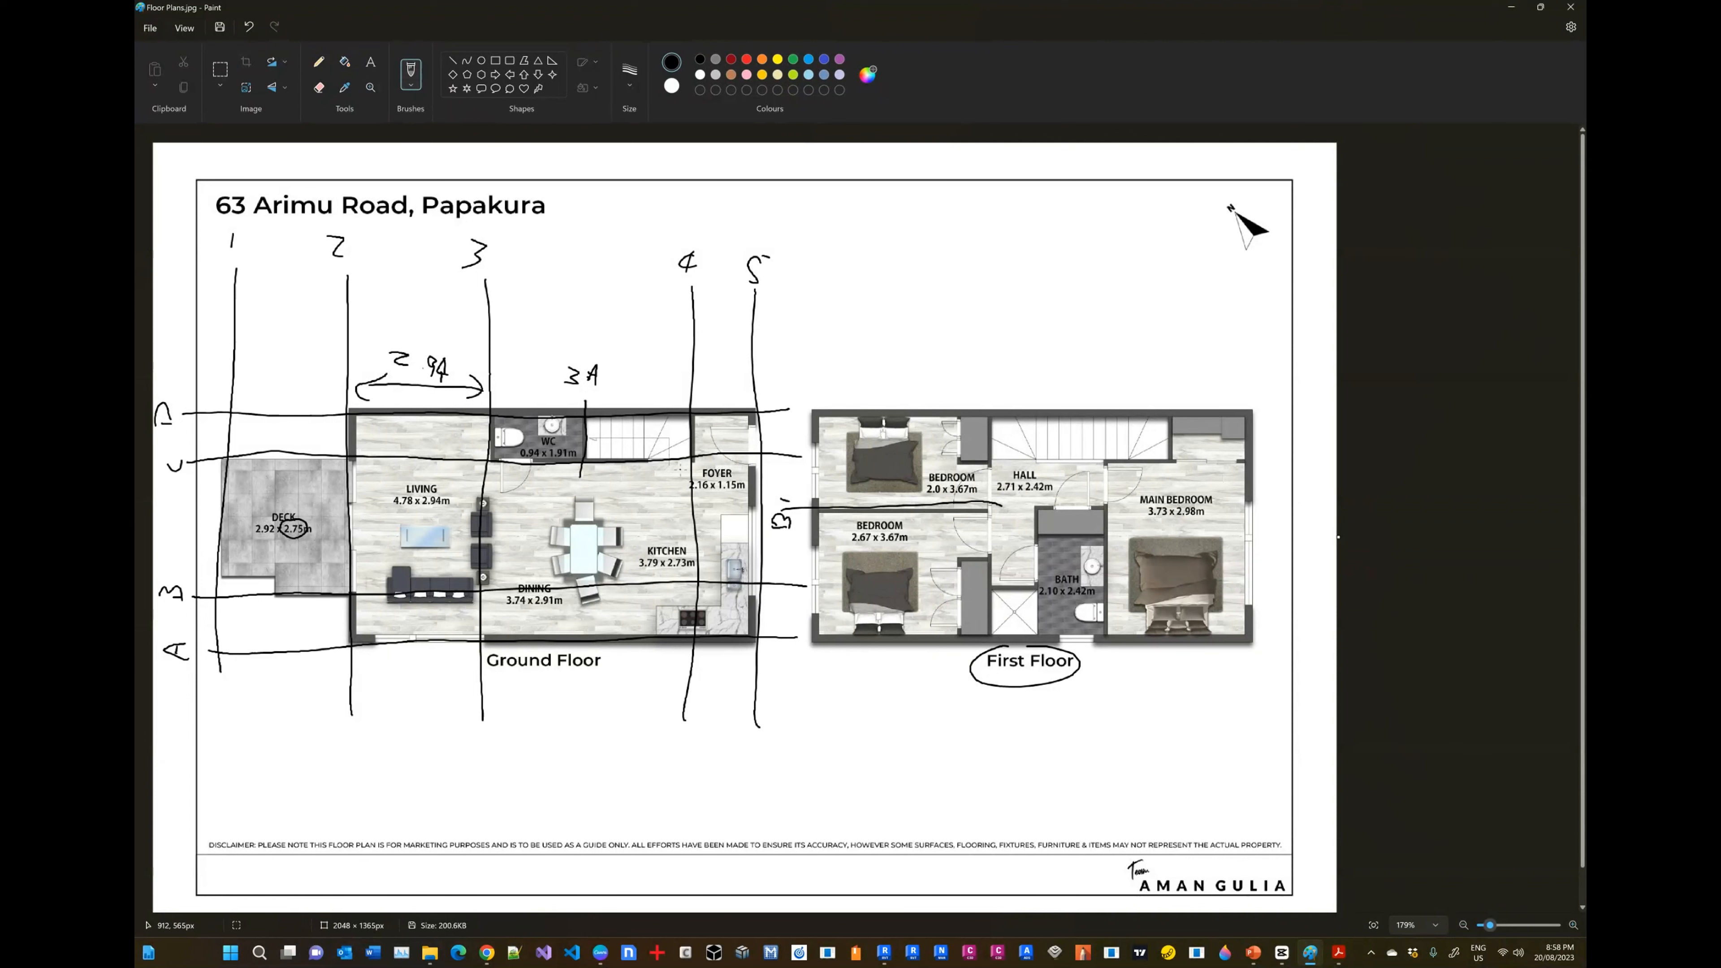
pyautogui.hotkey('alt', 'Tab')
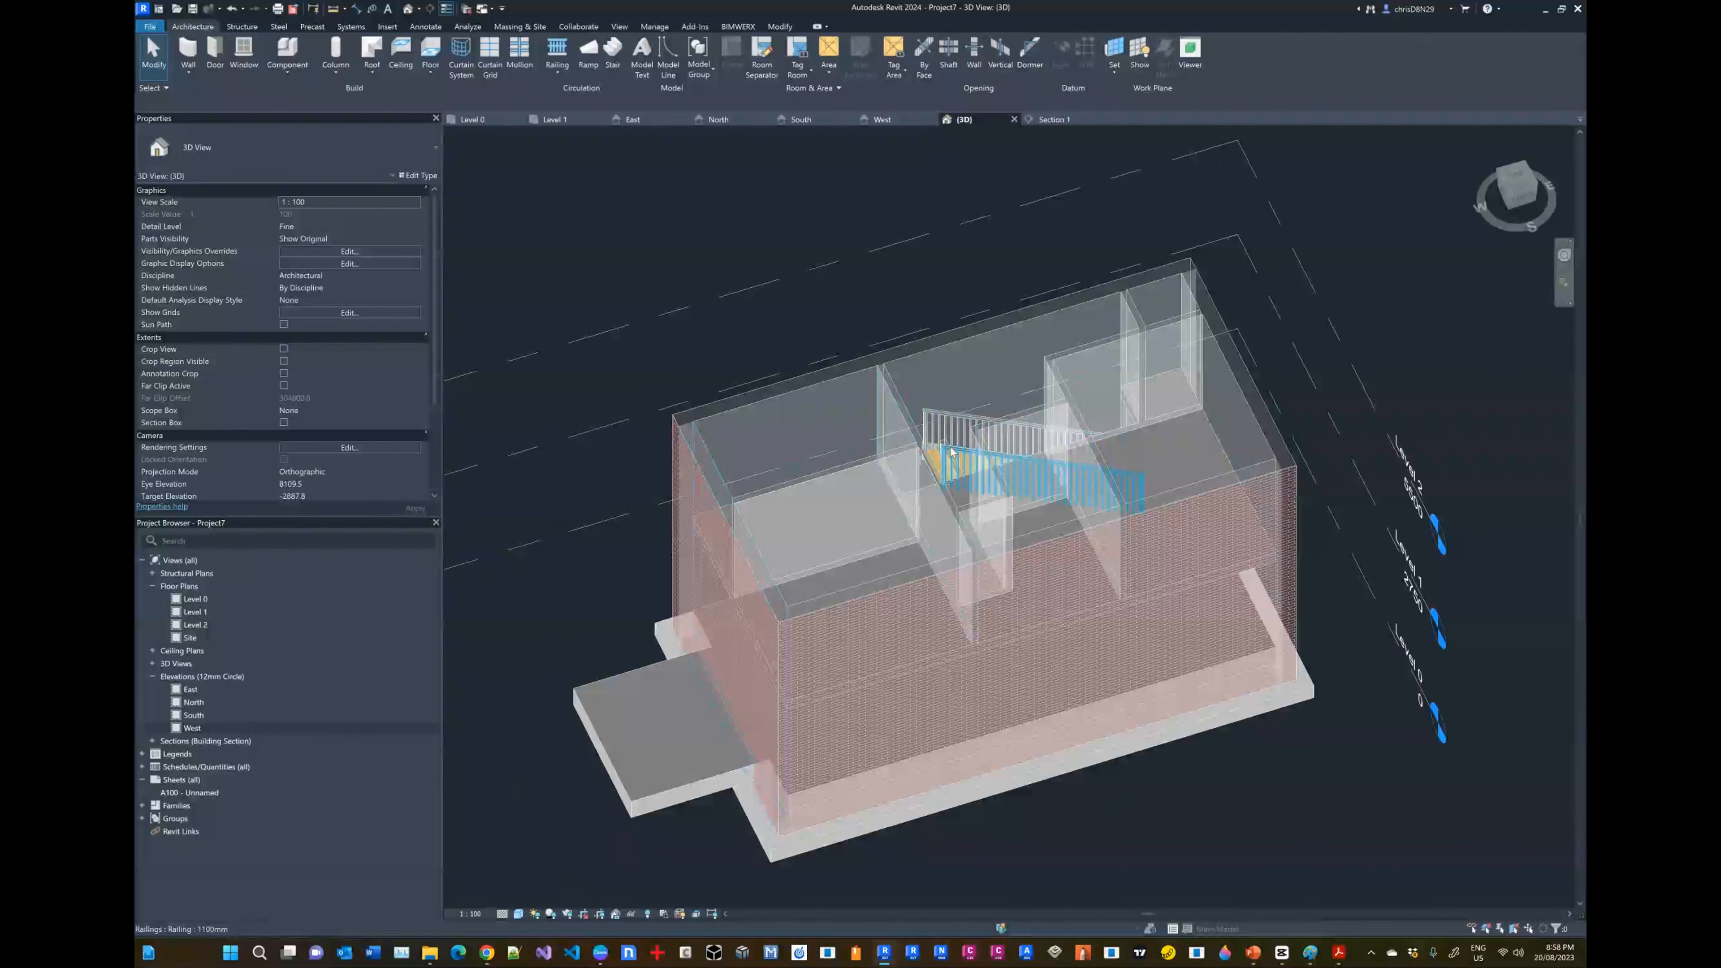
# Step: Delete the stair in the Level 0 plan
pyautogui.click(472, 120)
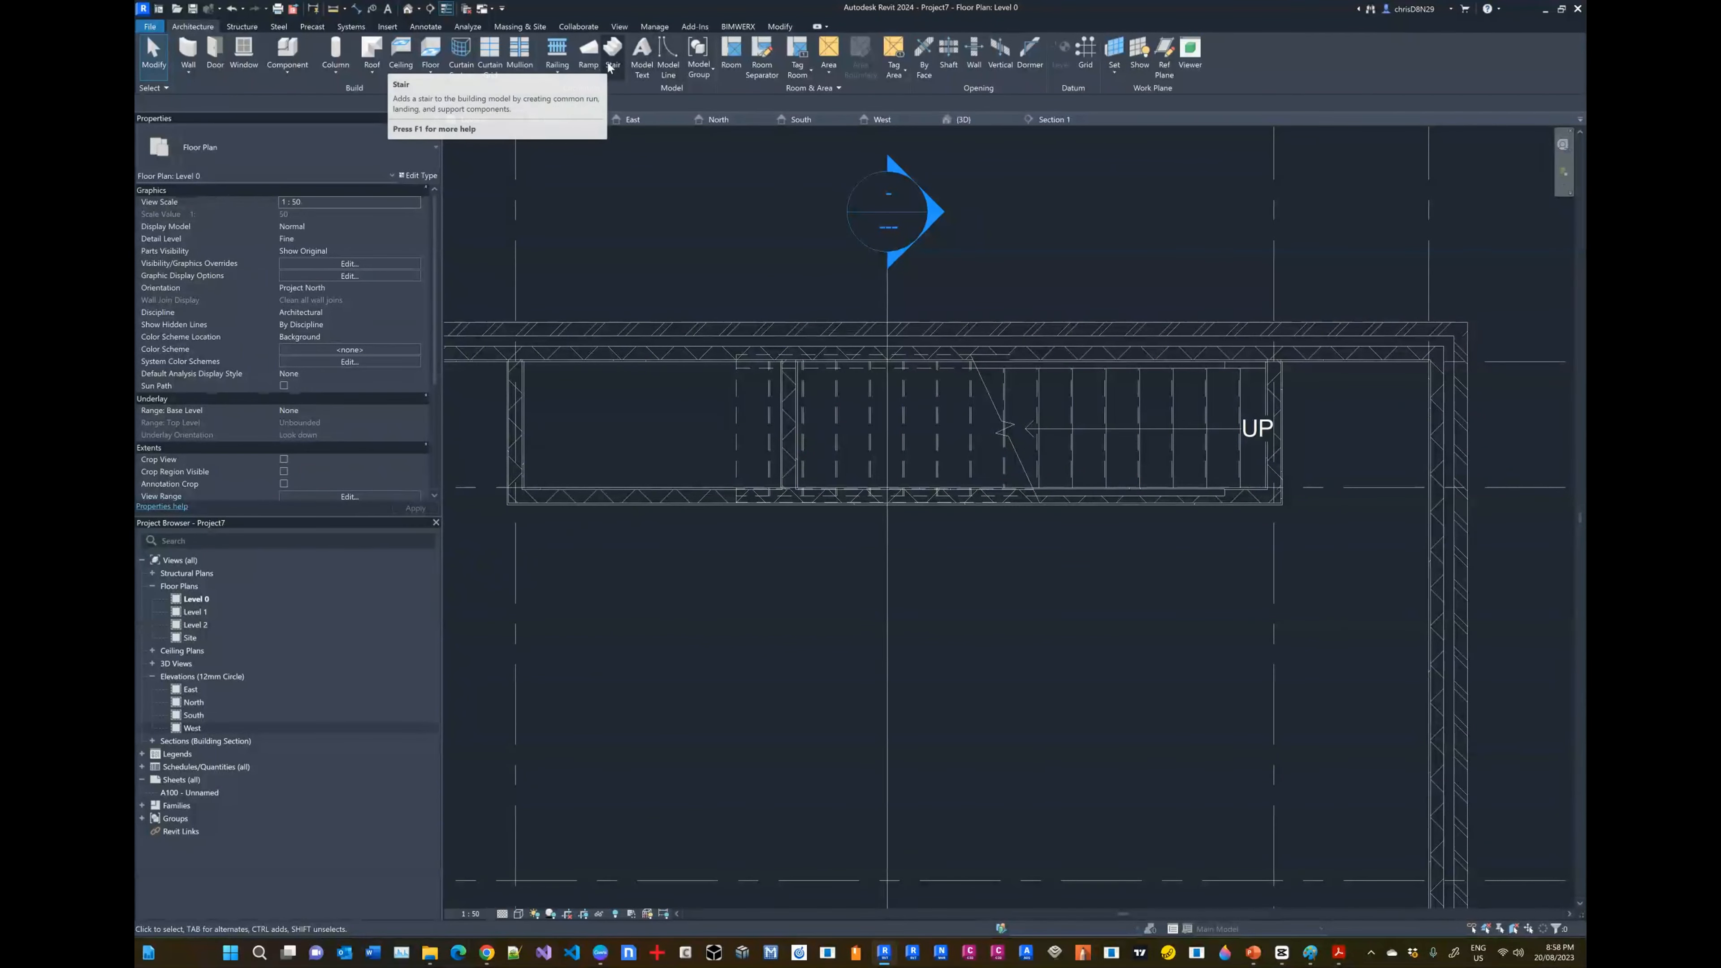
pyautogui.click(835, 421)
pyautogui.press('Delete')
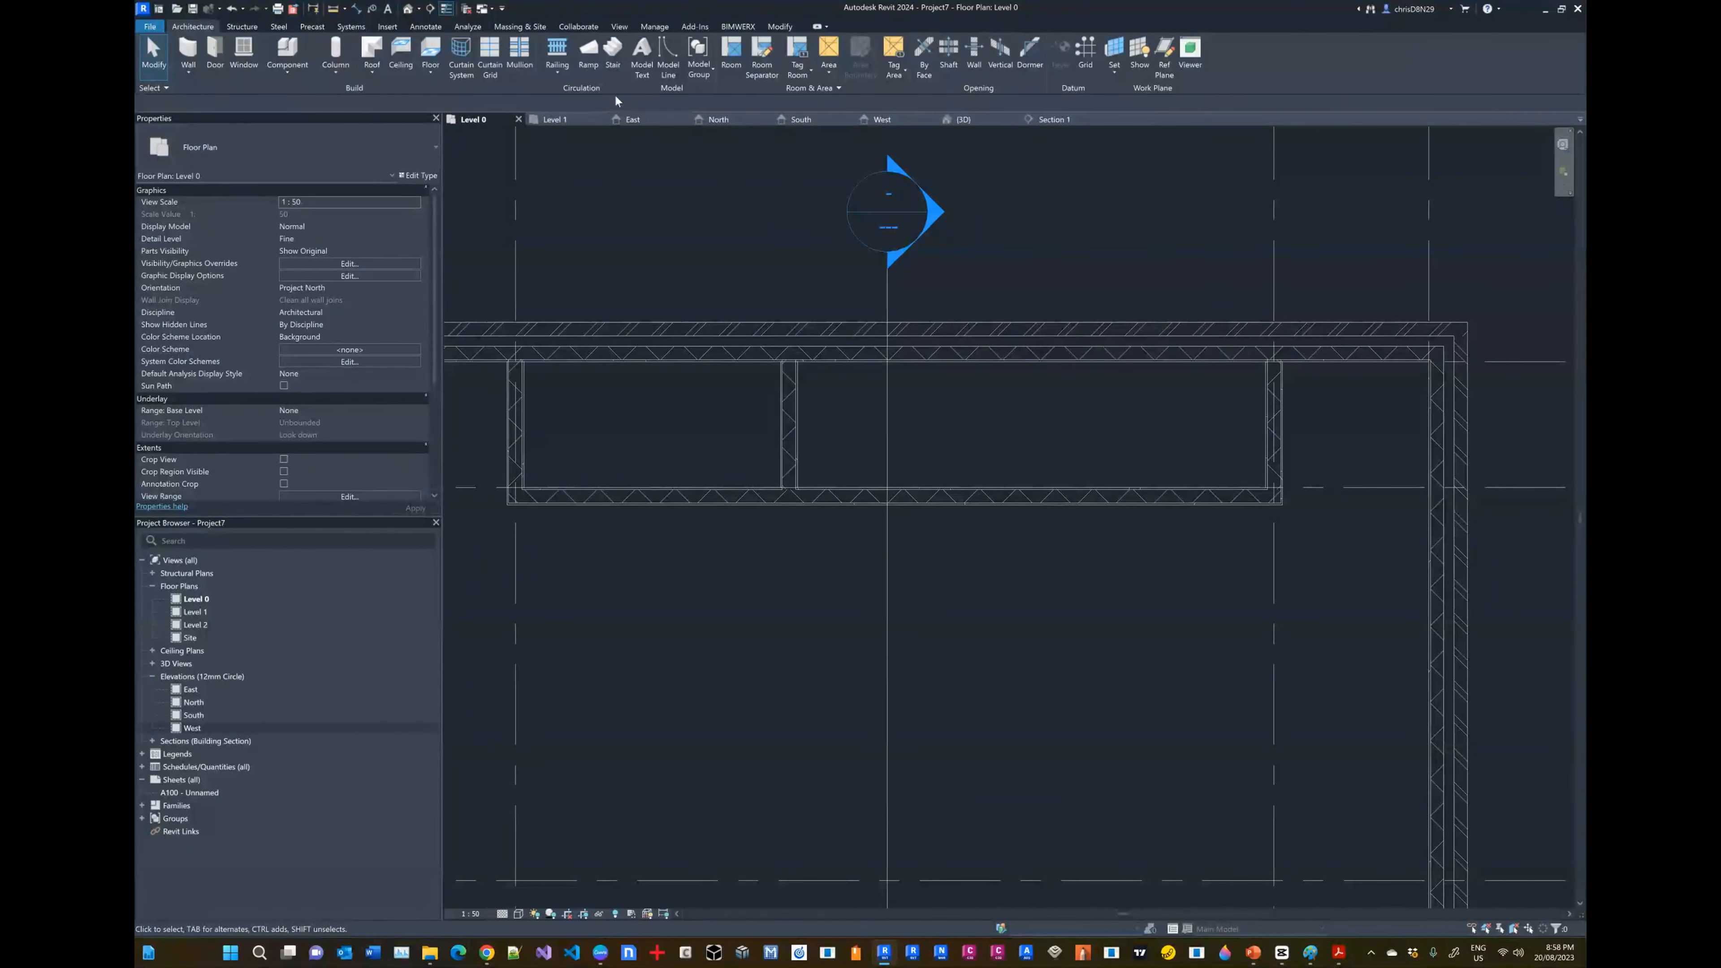
pyautogui.click(613, 58)
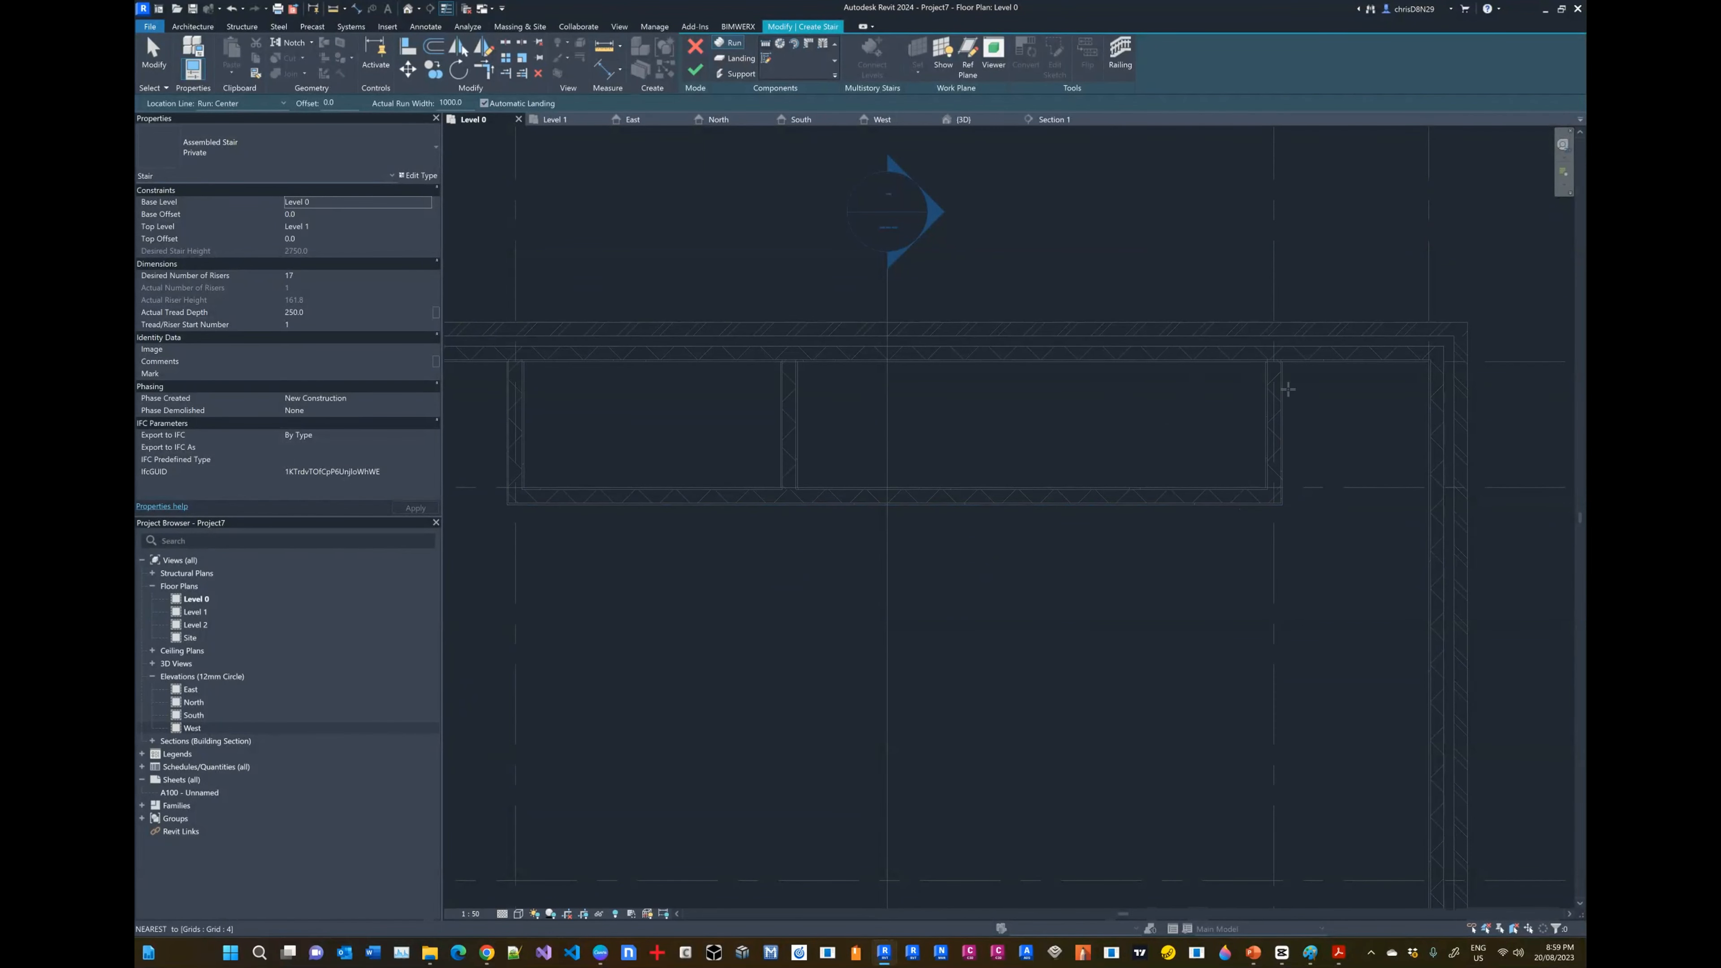
pyautogui.hotkey('alt', 'Tab')
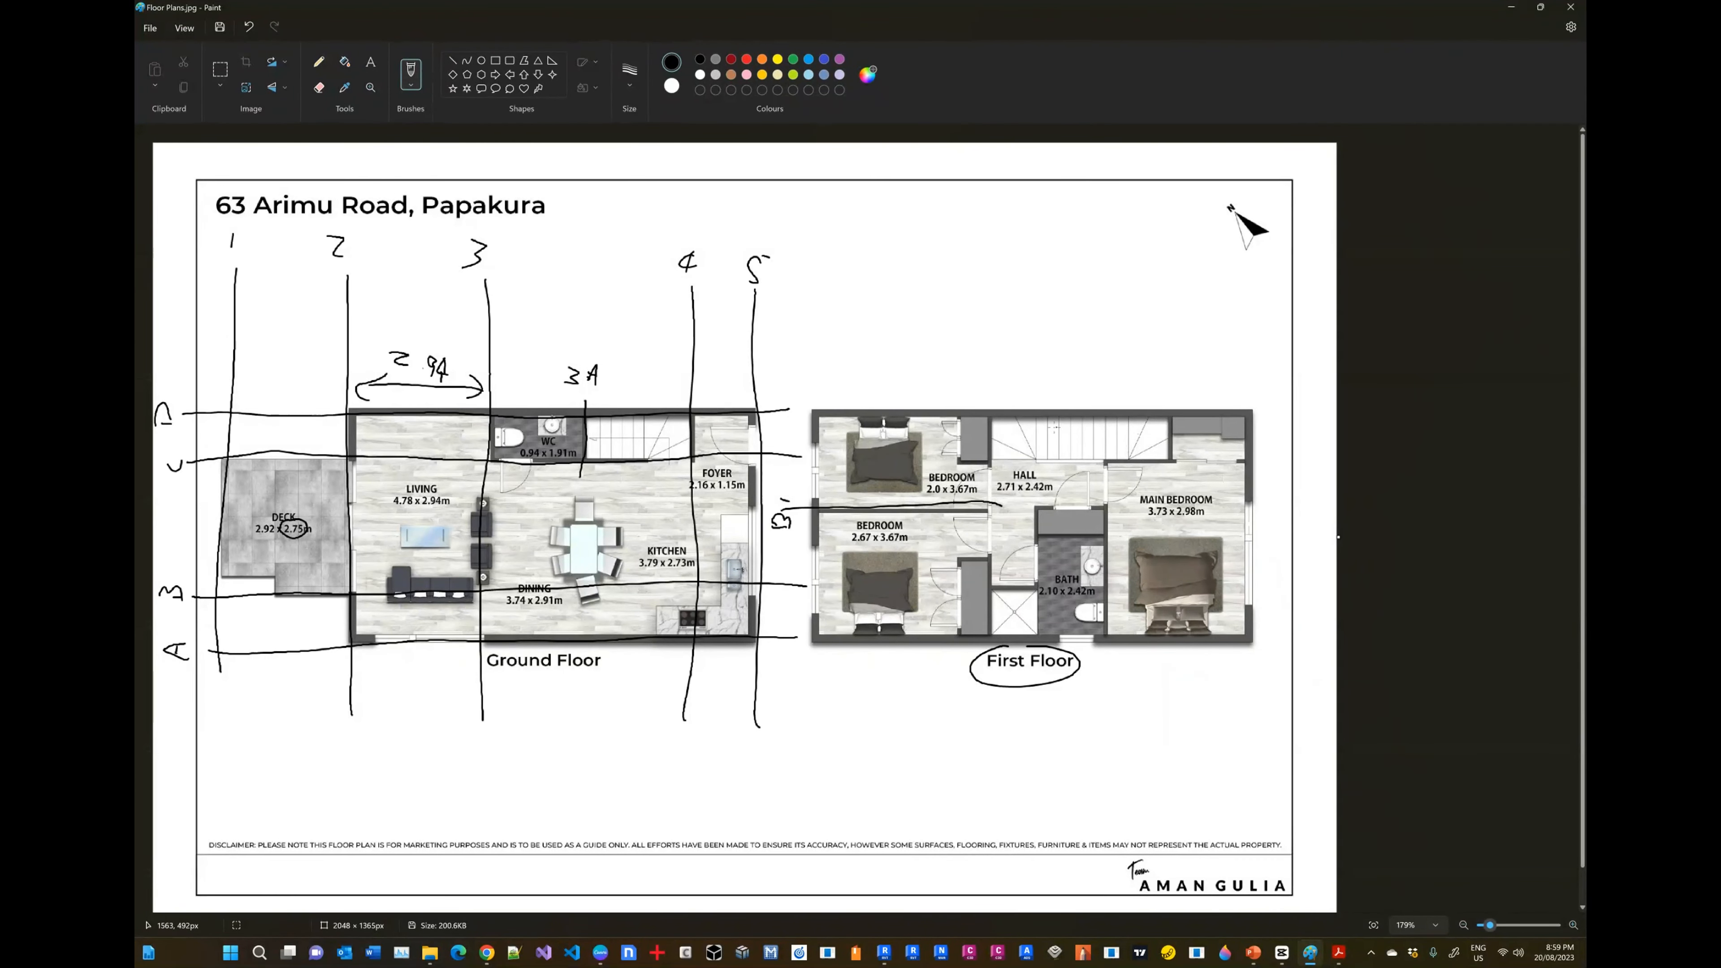
pyautogui.hotkey('alt', 'Tab')
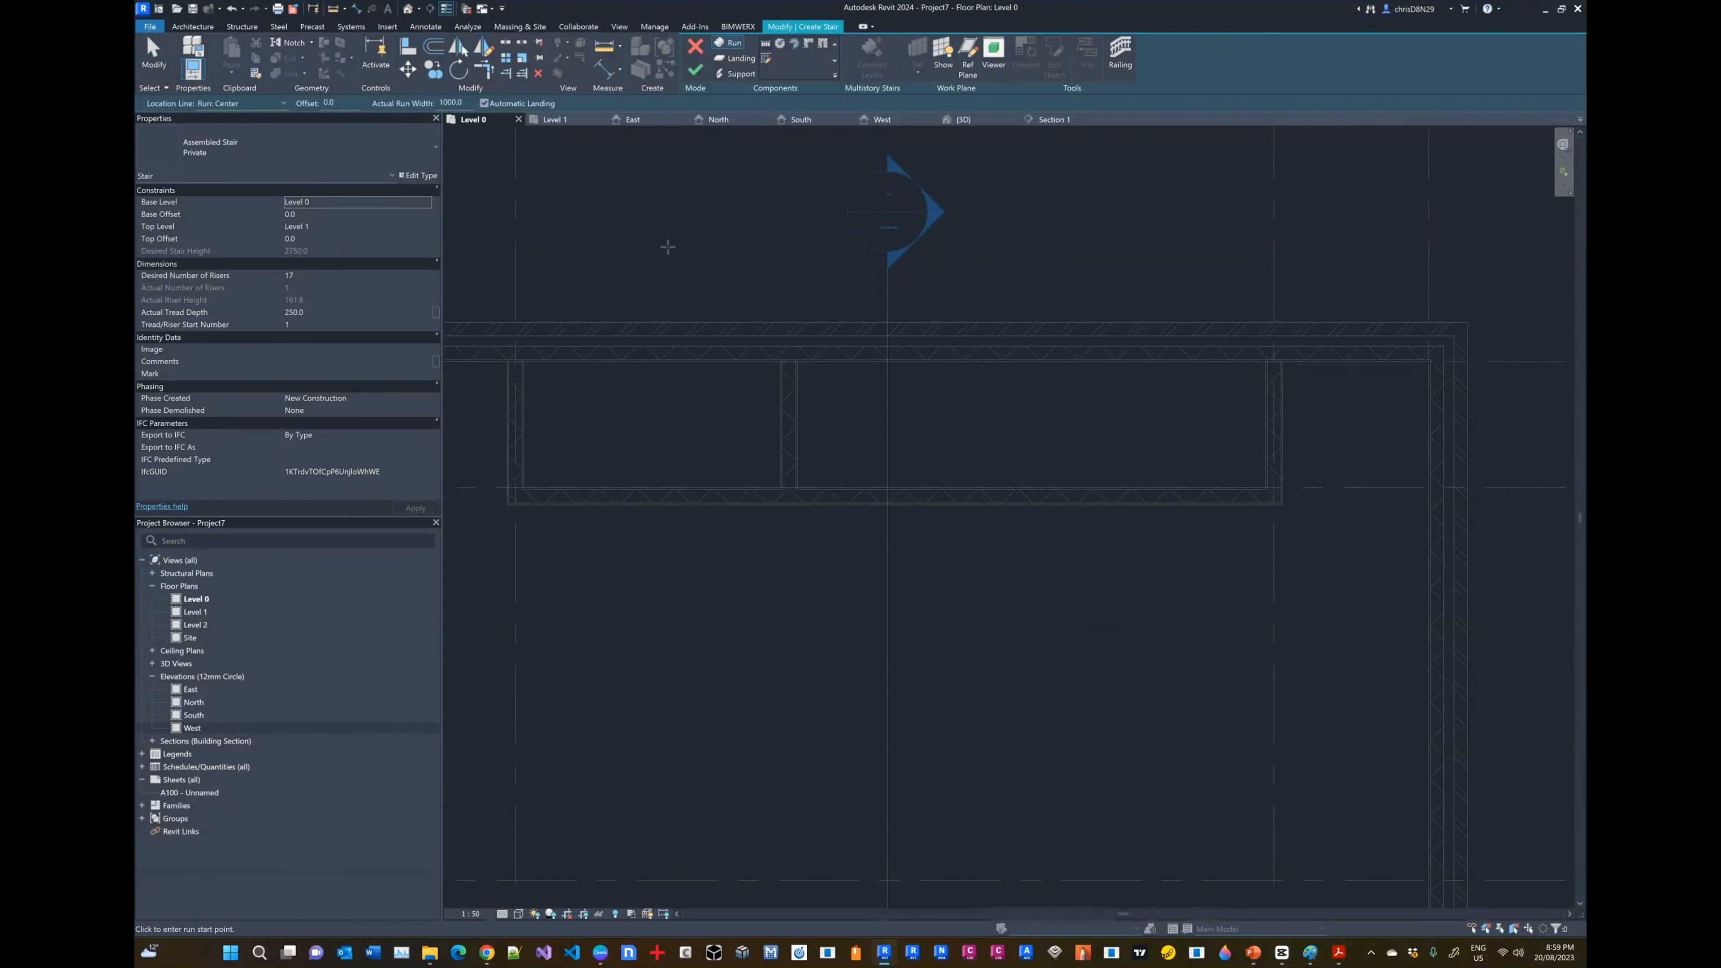
pyautogui.press('Escape')
pyautogui.click(694, 46)
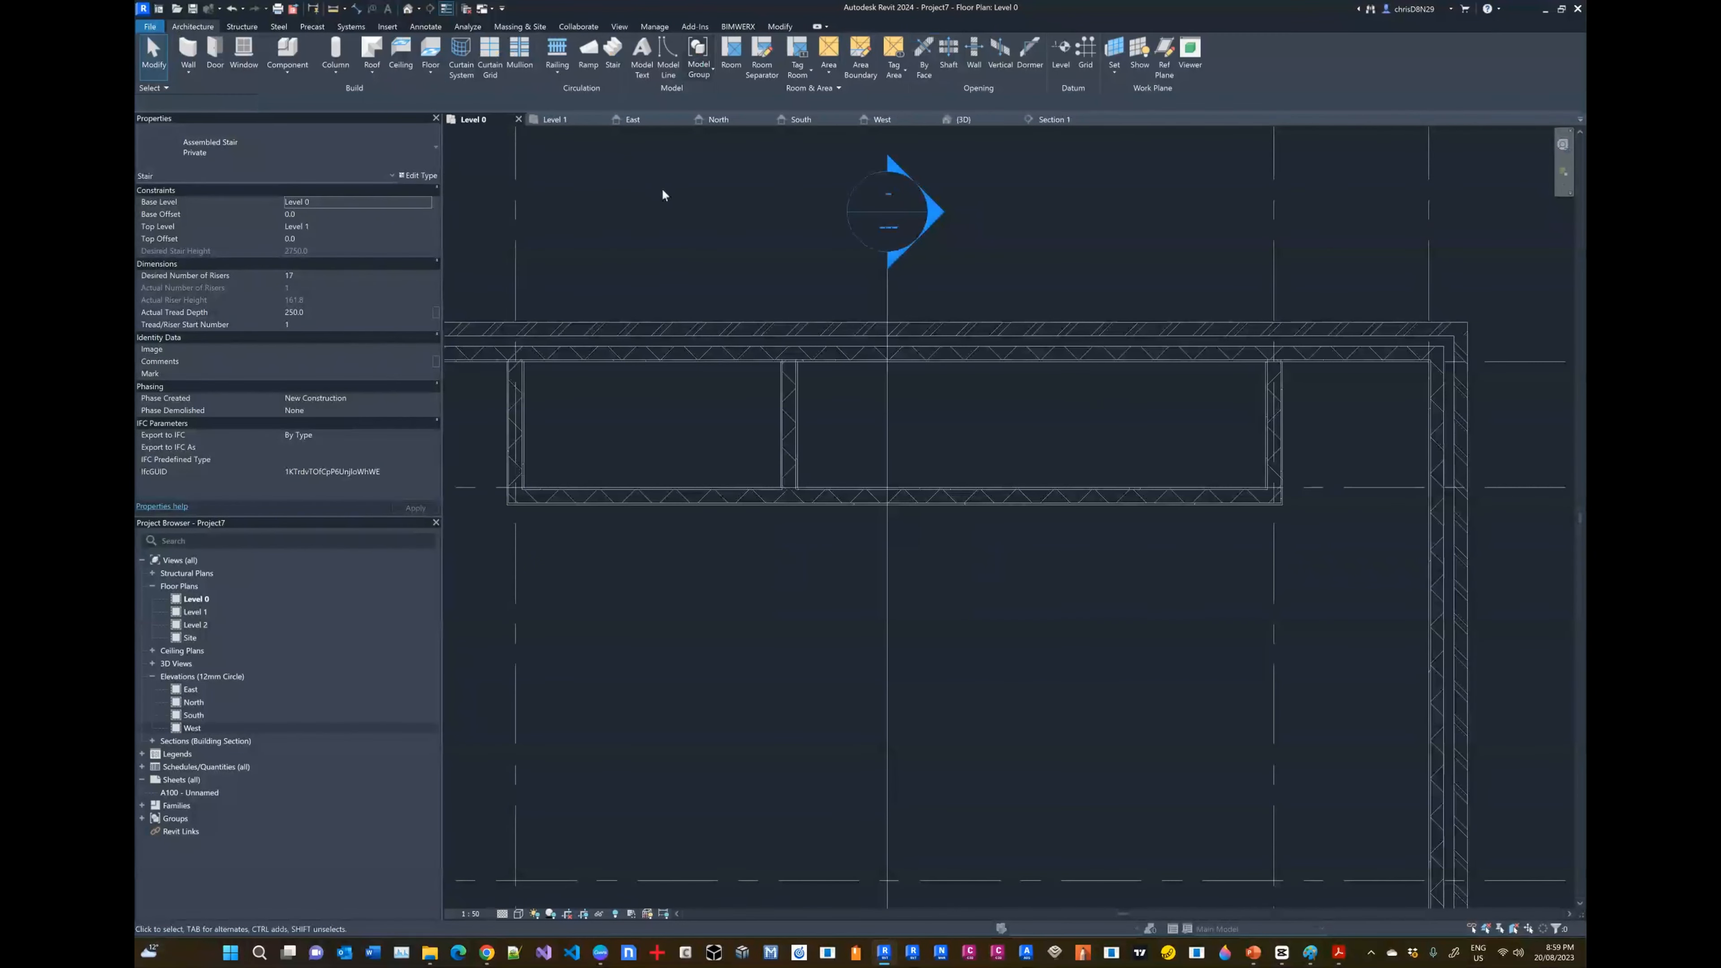
pyautogui.click(426, 26)
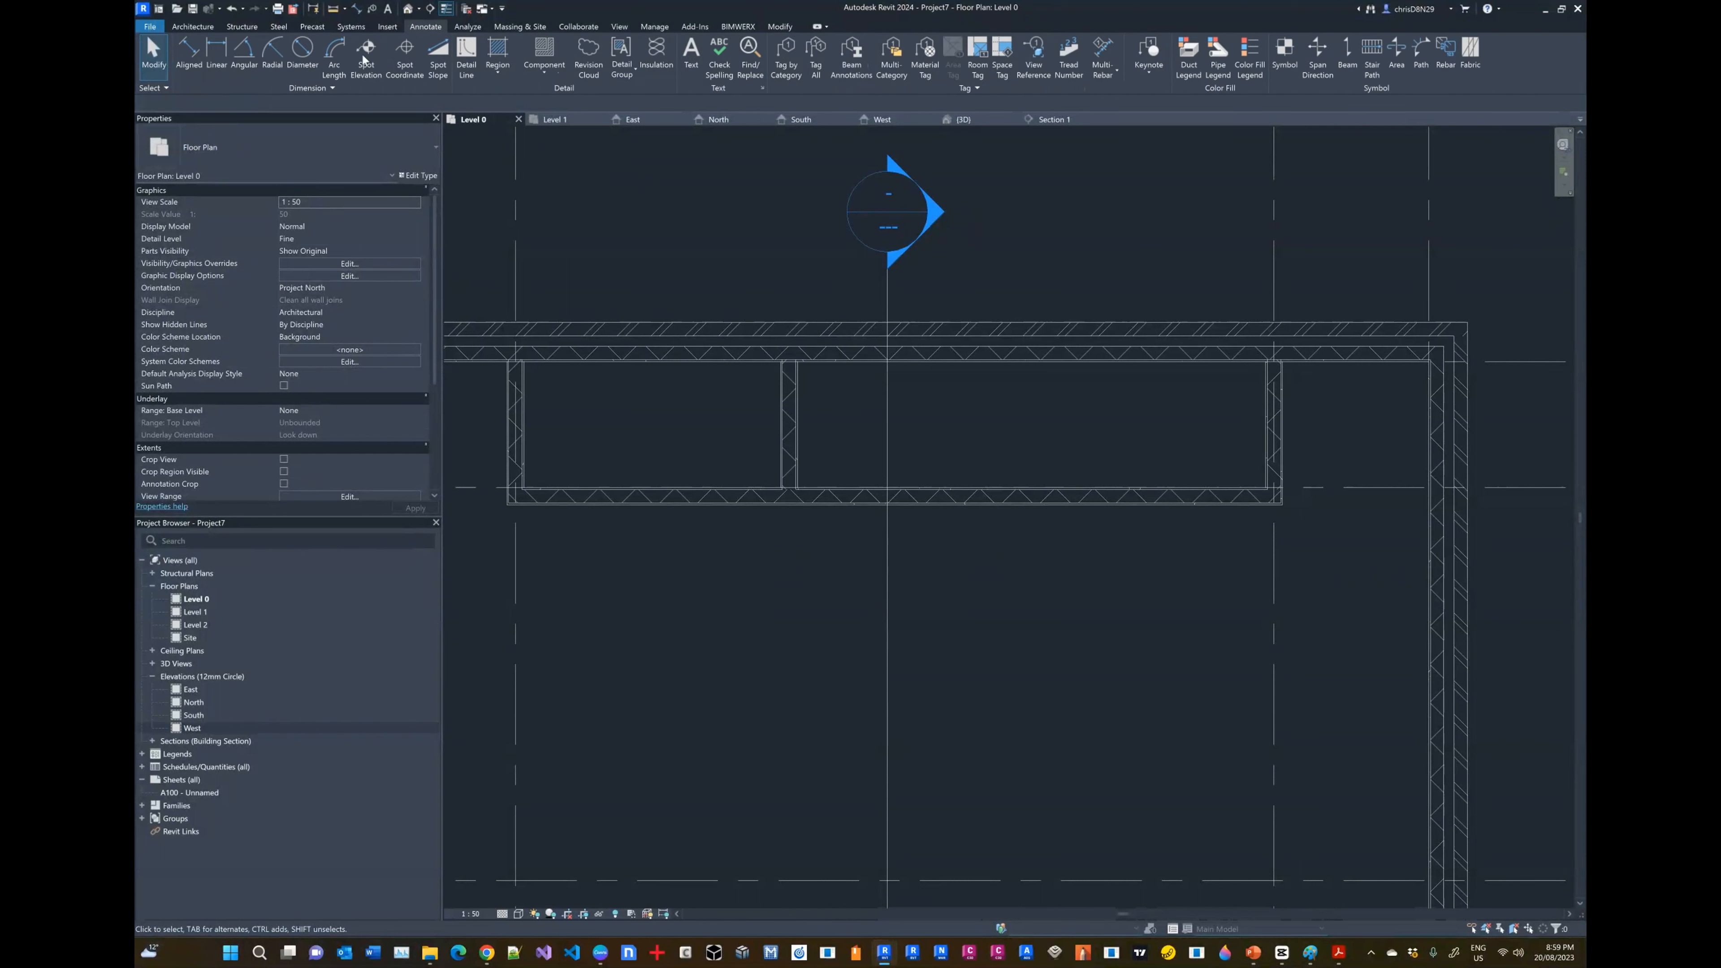
pyautogui.click(188, 51)
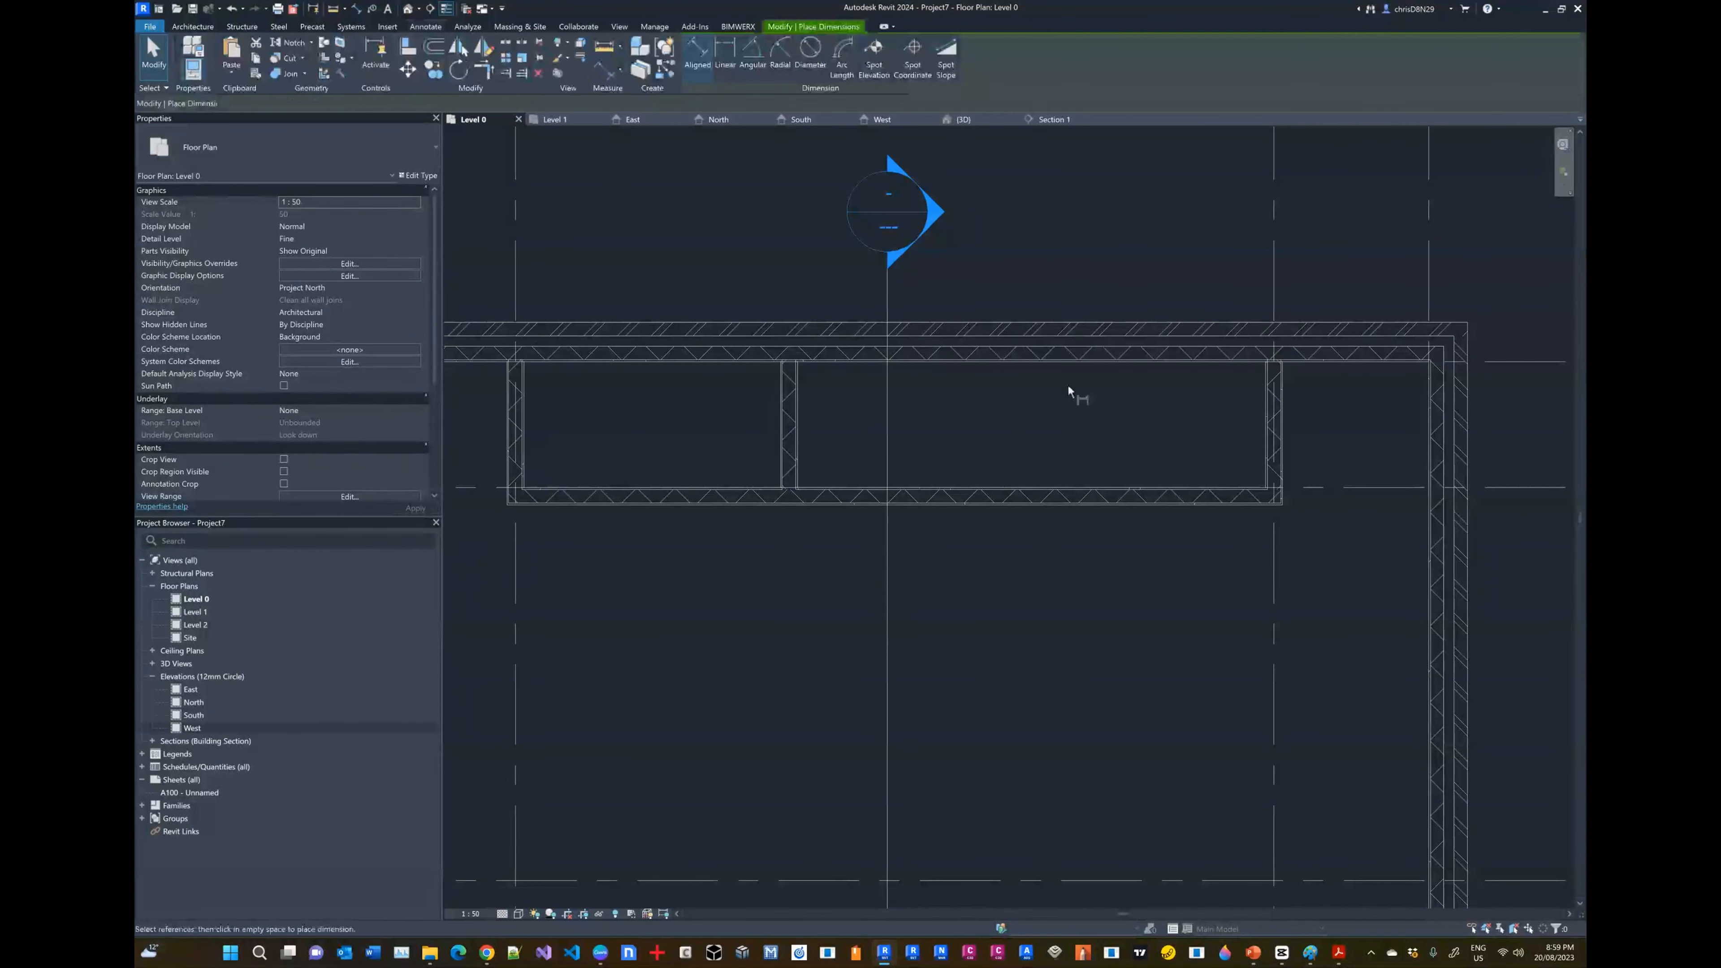
pyautogui.click(1117, 364)
pyautogui.press('Escape')
pyautogui.press('Escape')
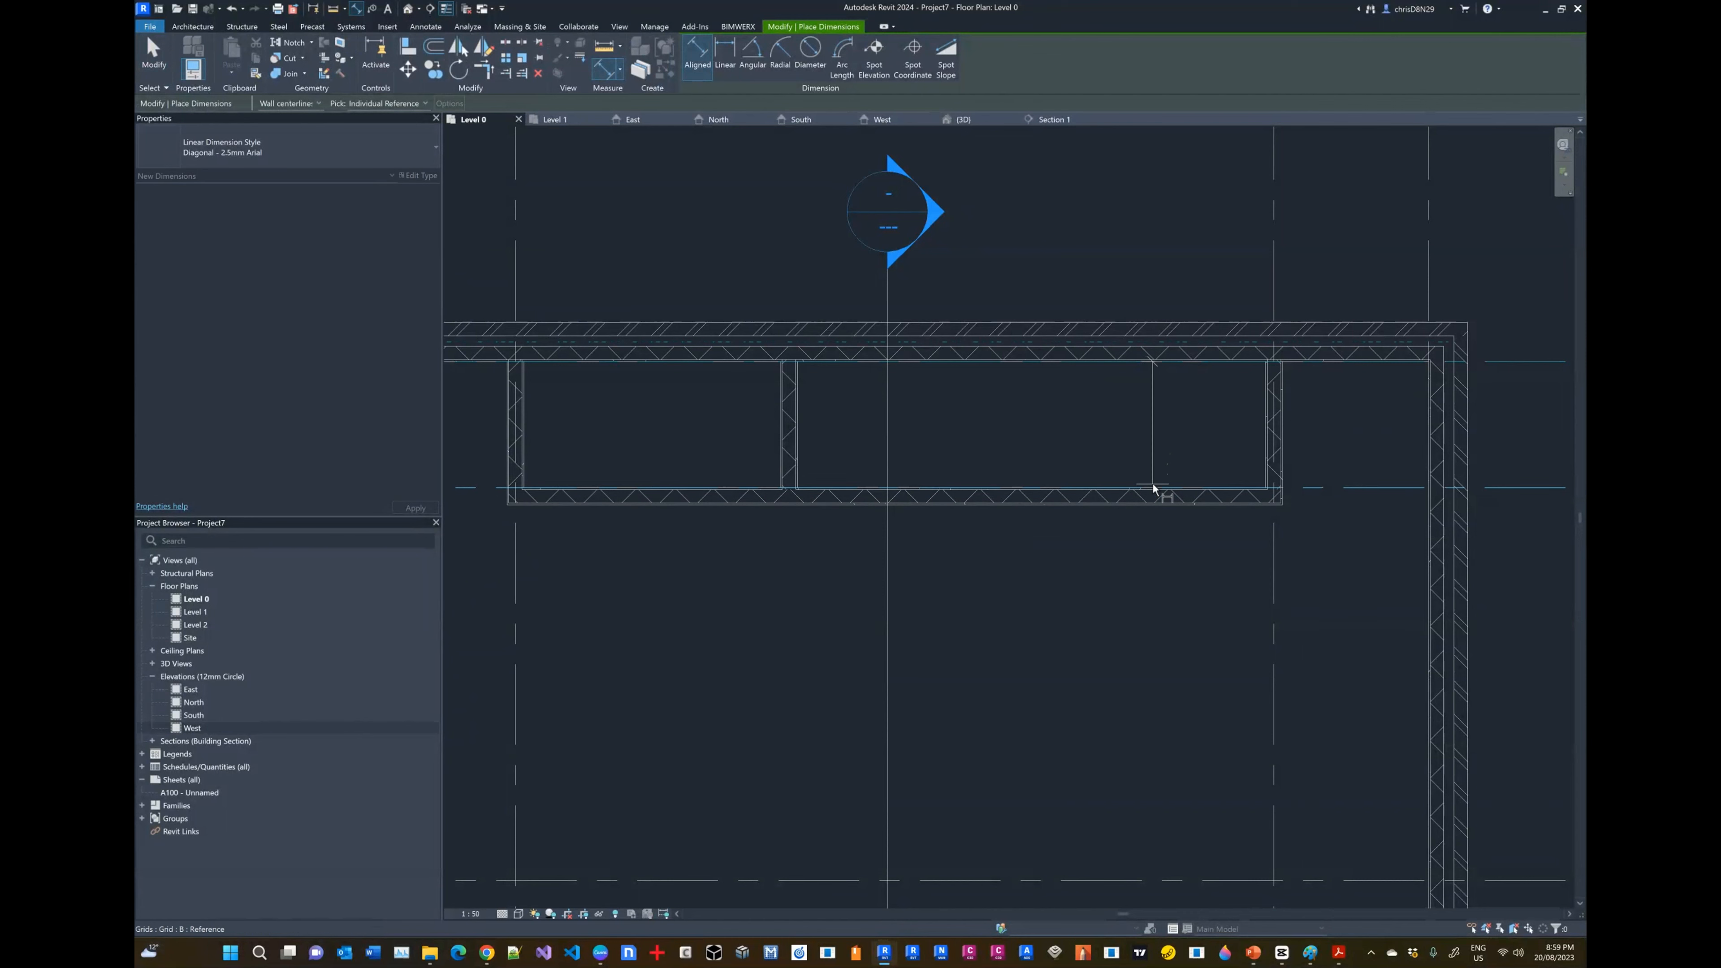
pyautogui.press('d')
pyautogui.press('i')
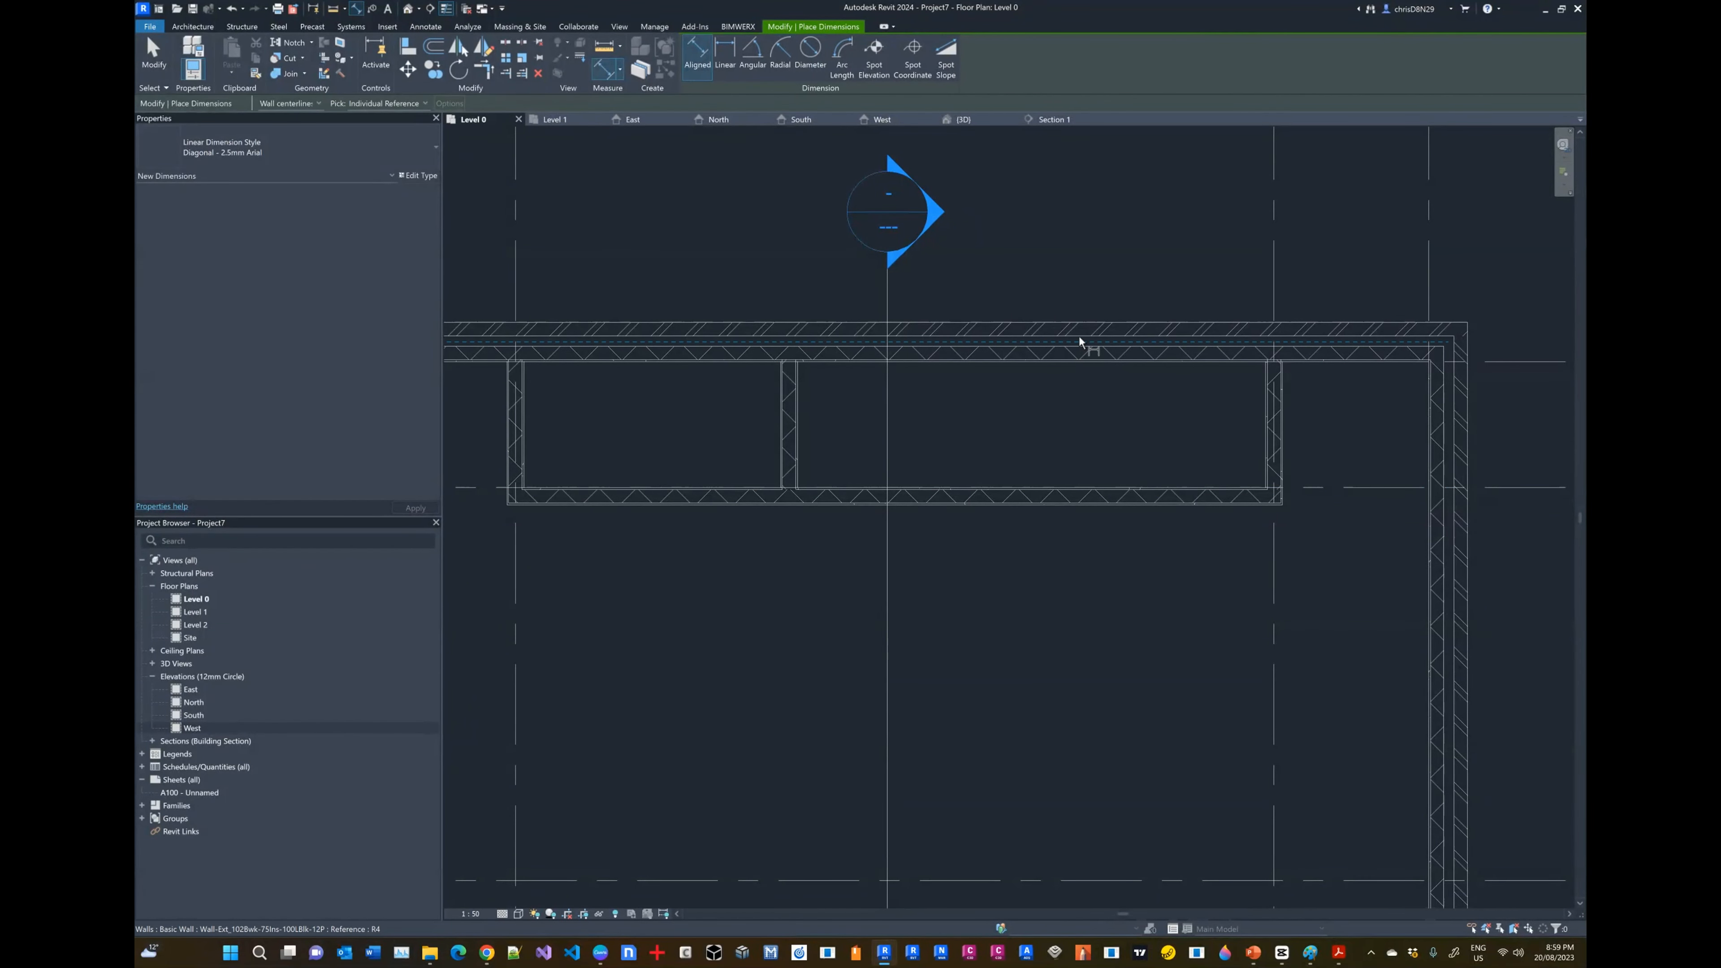
pyautogui.press('Escape')
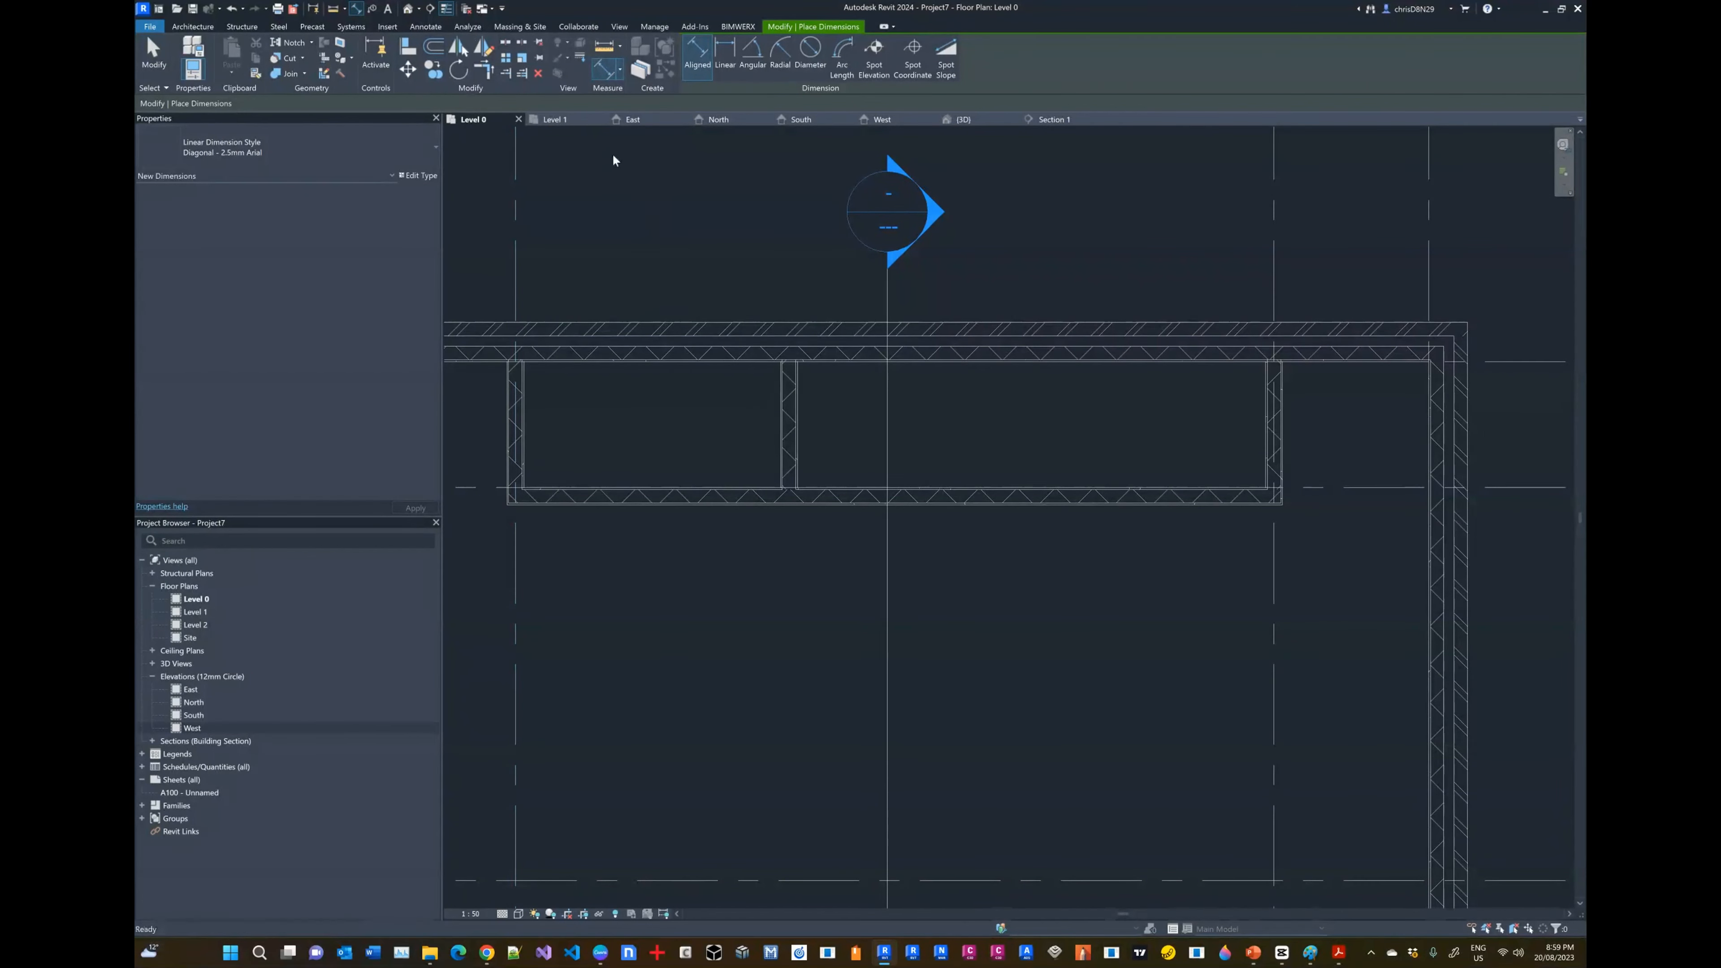
pyautogui.press('Escape')
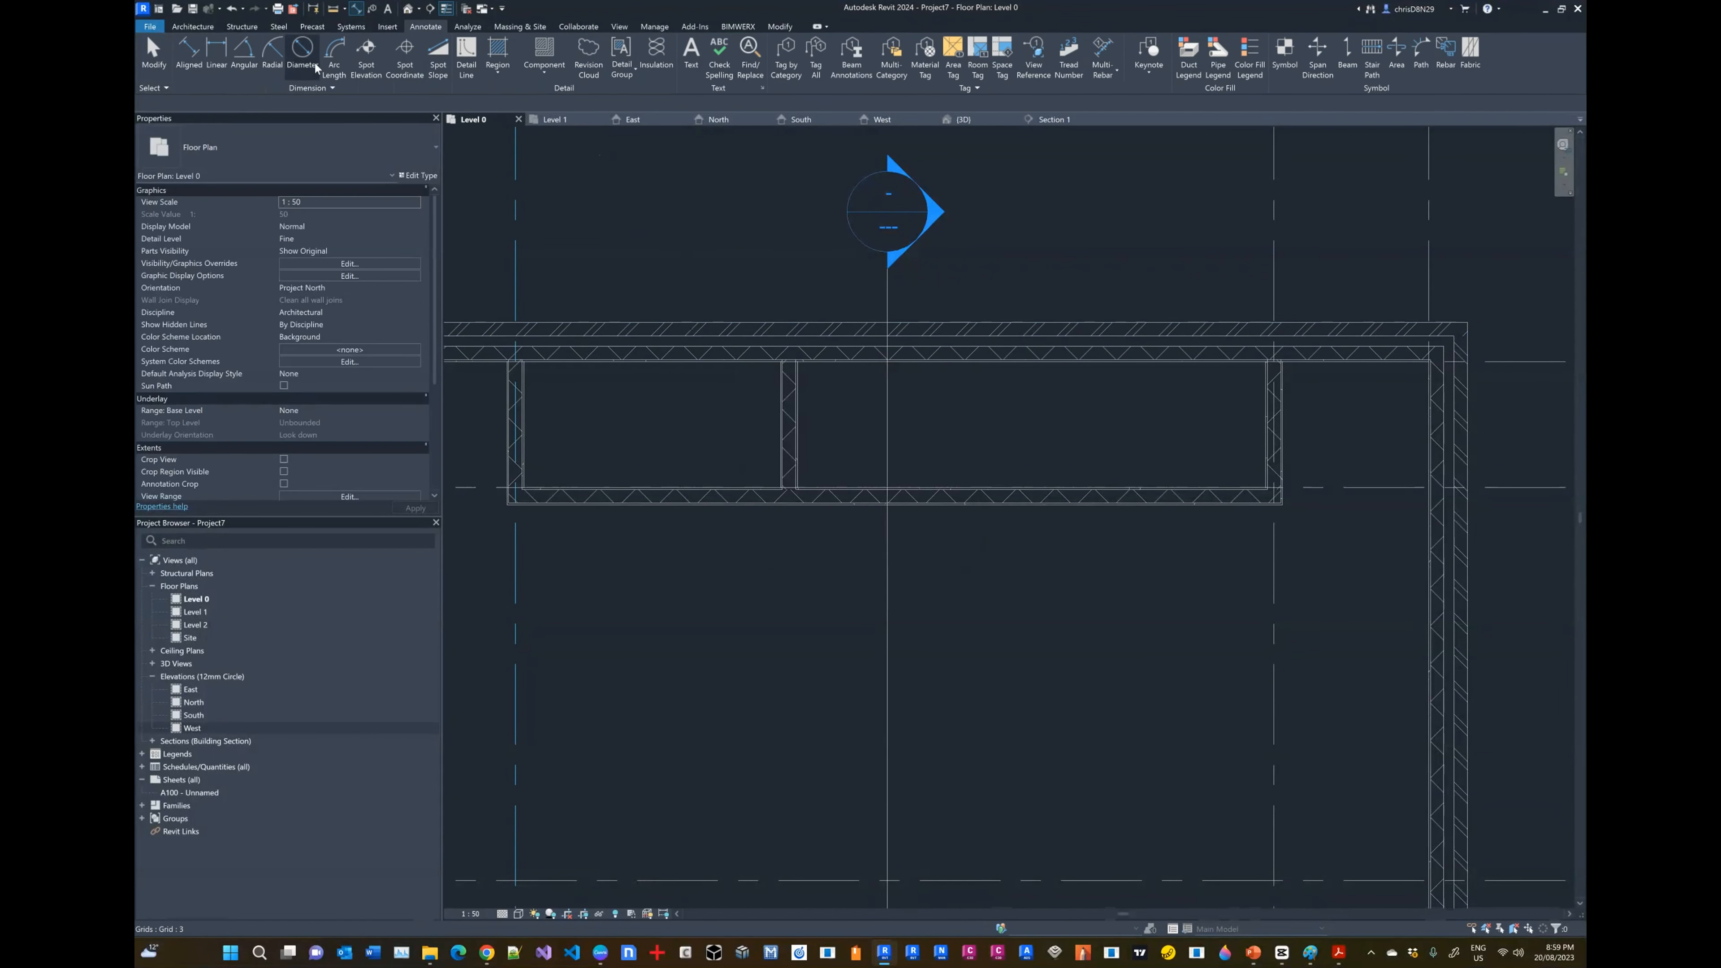
pyautogui.click(189, 58)
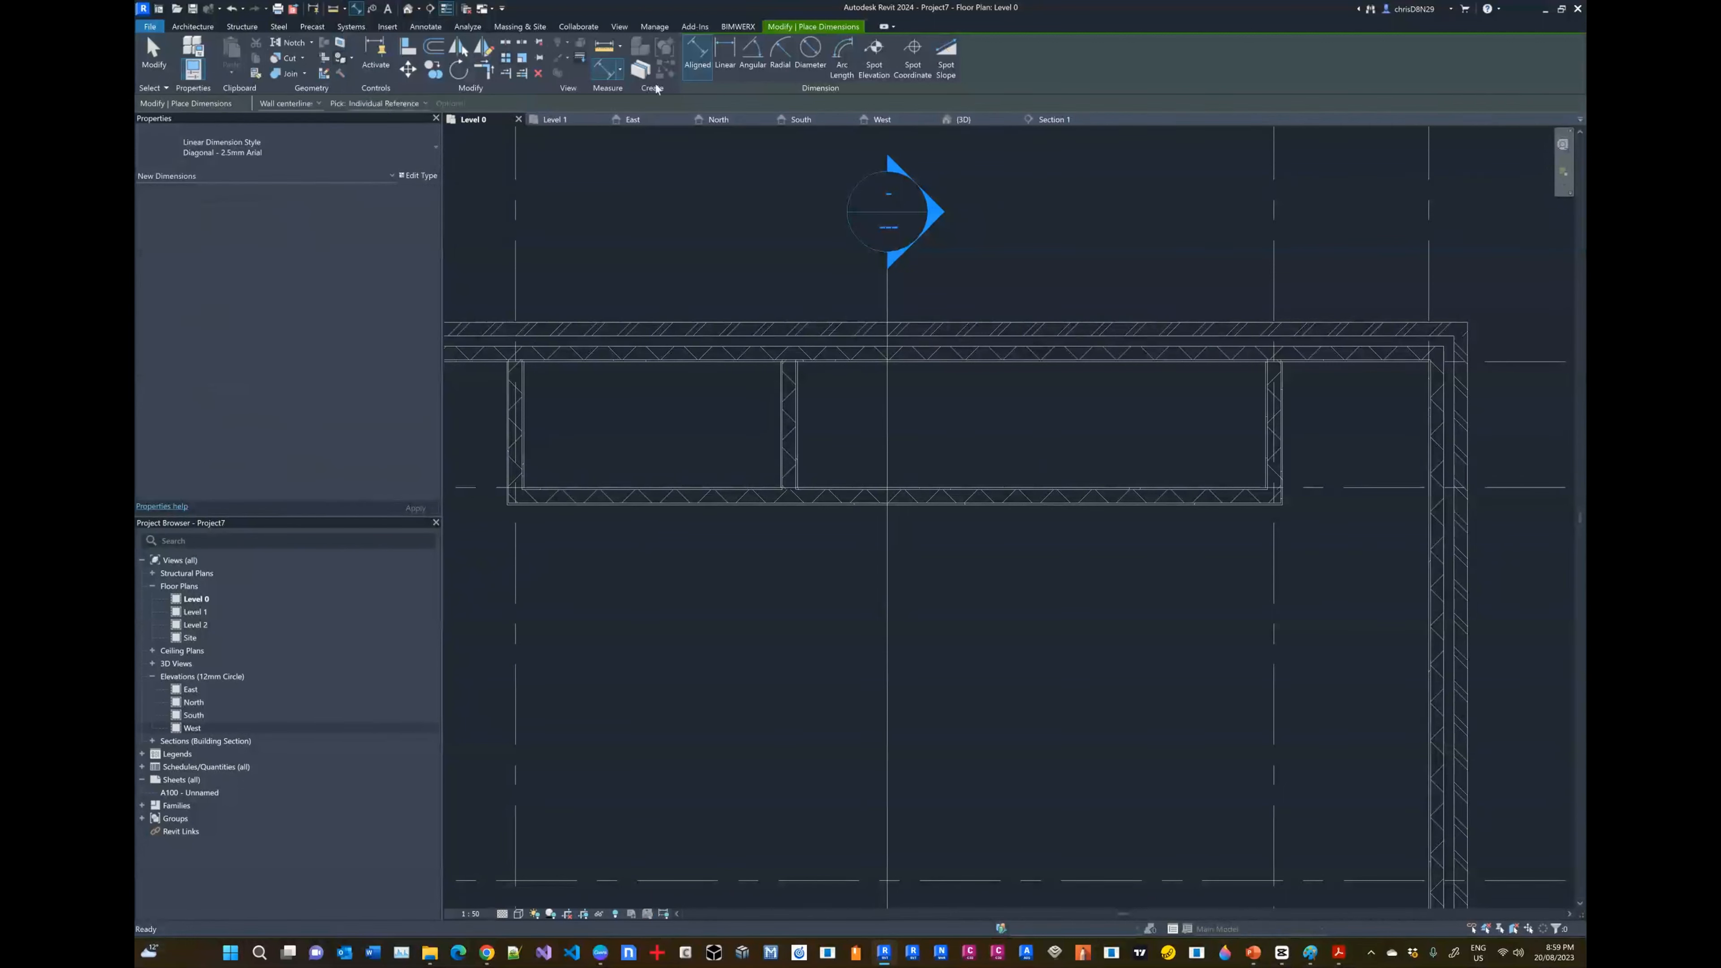
pyautogui.press('Escape')
pyautogui.press('Escape')
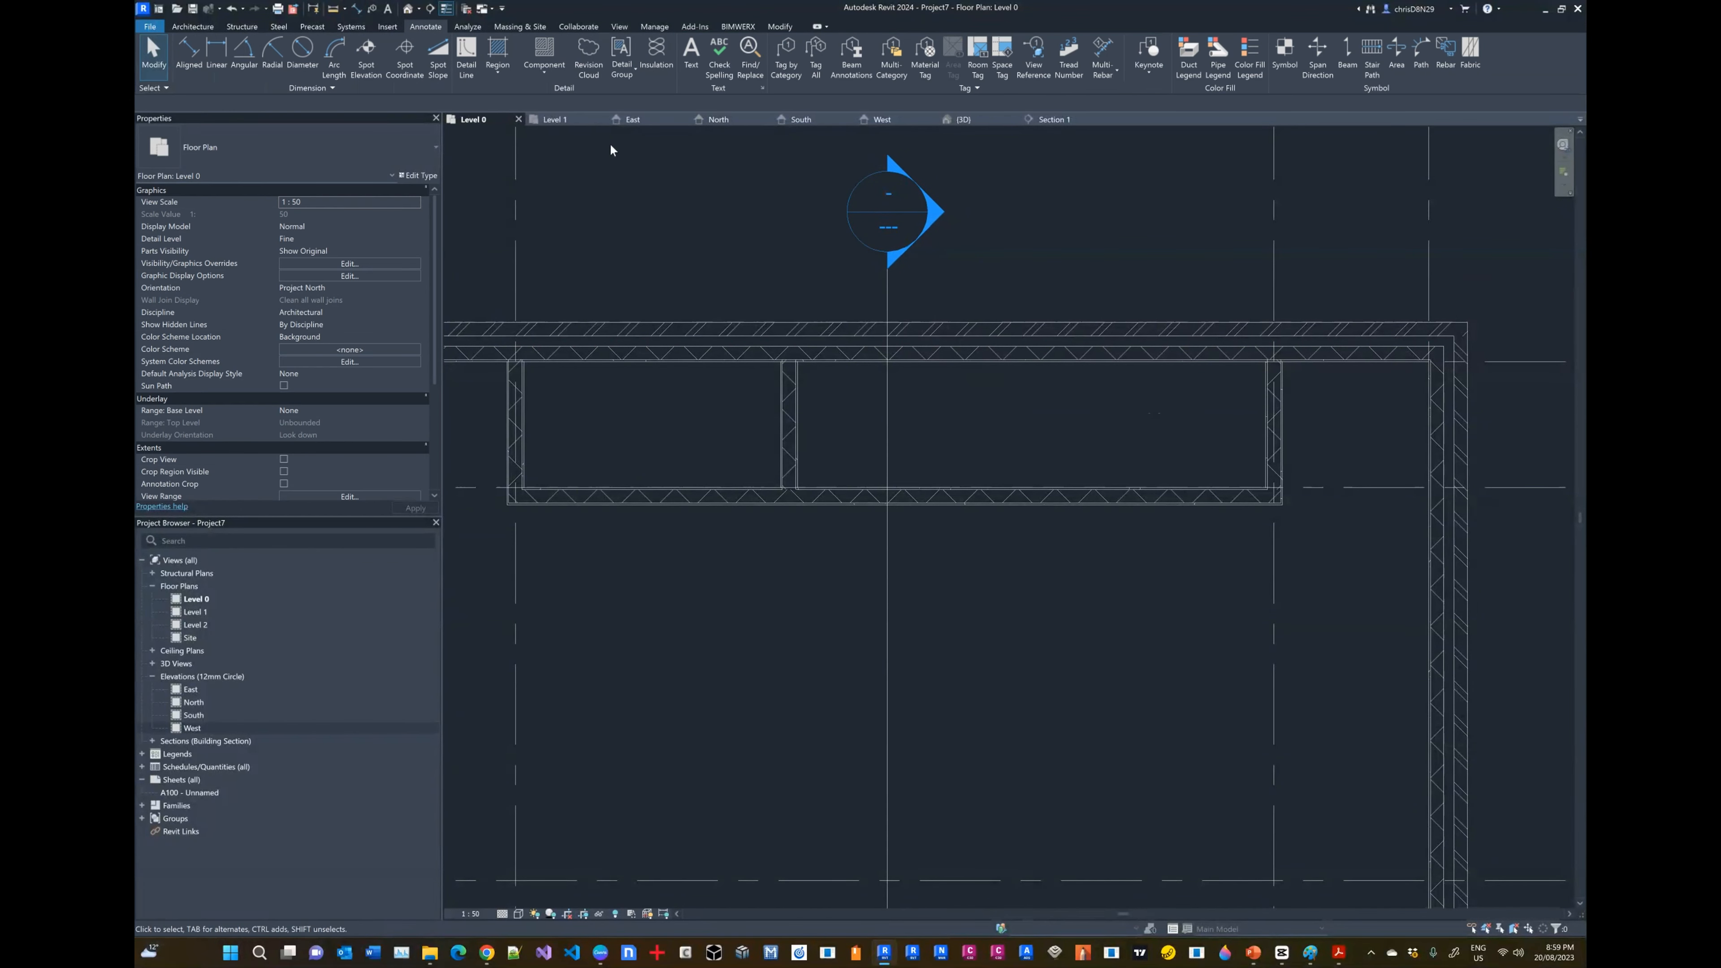
# Step: Place an aligned dimension between grids A and B across the width of the stair space
pyautogui.press('d')
pyautogui.press('i')
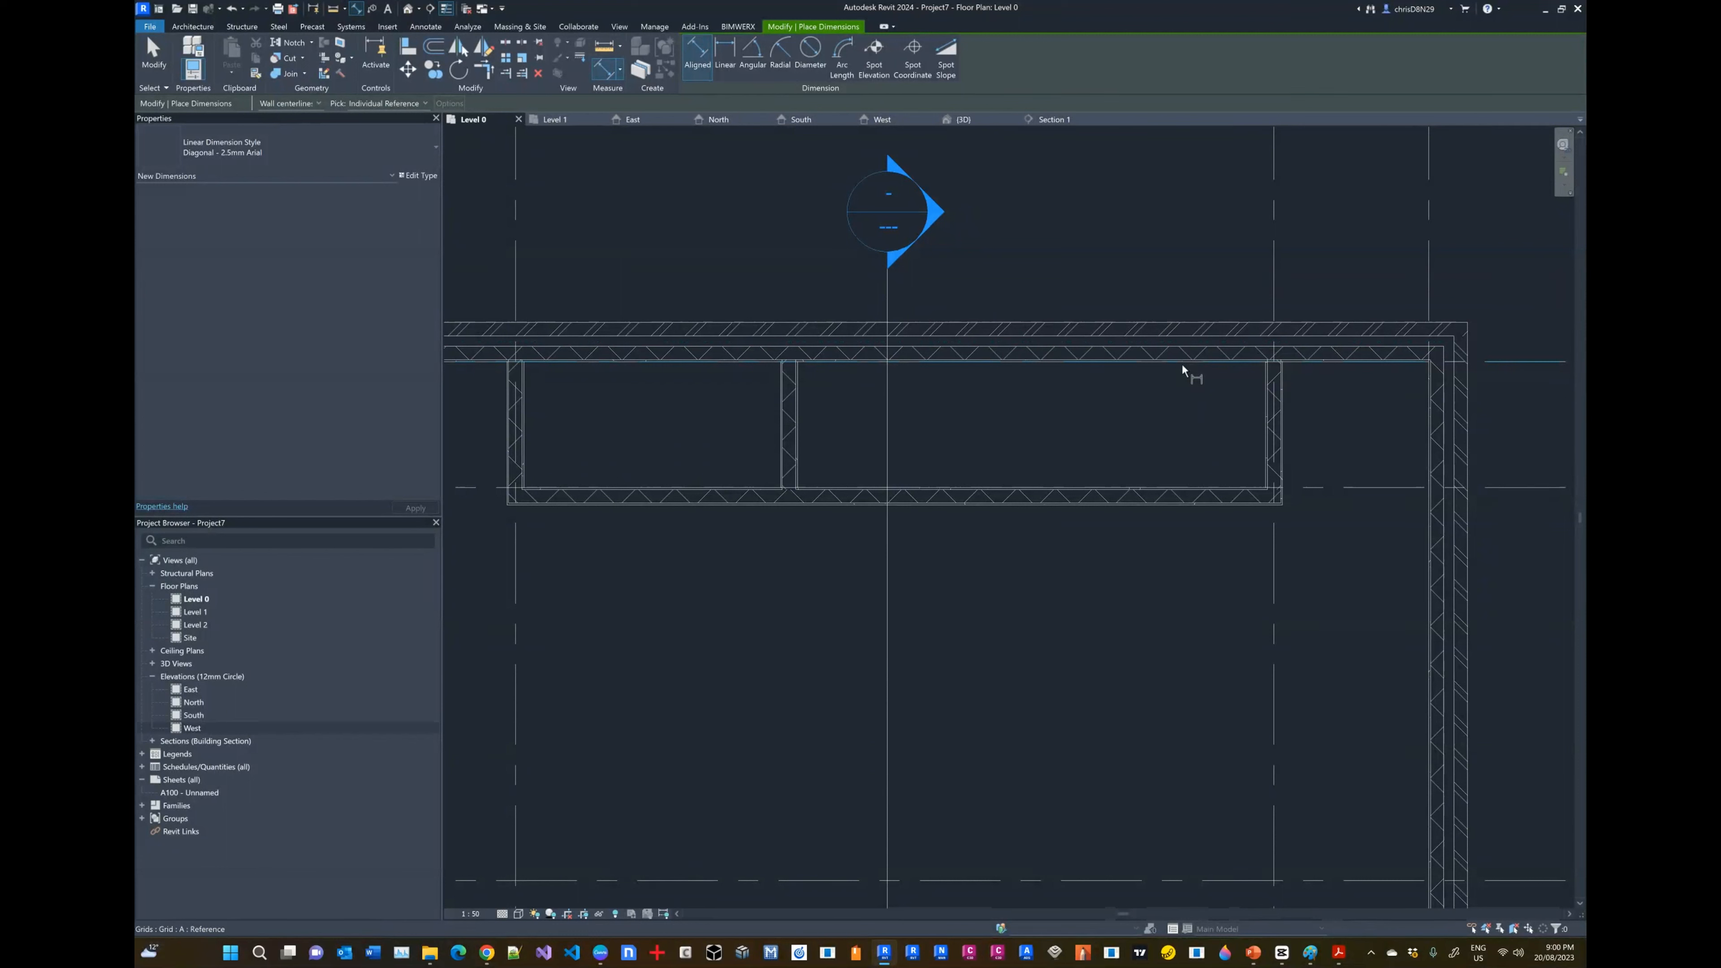
pyautogui.click(1183, 366)
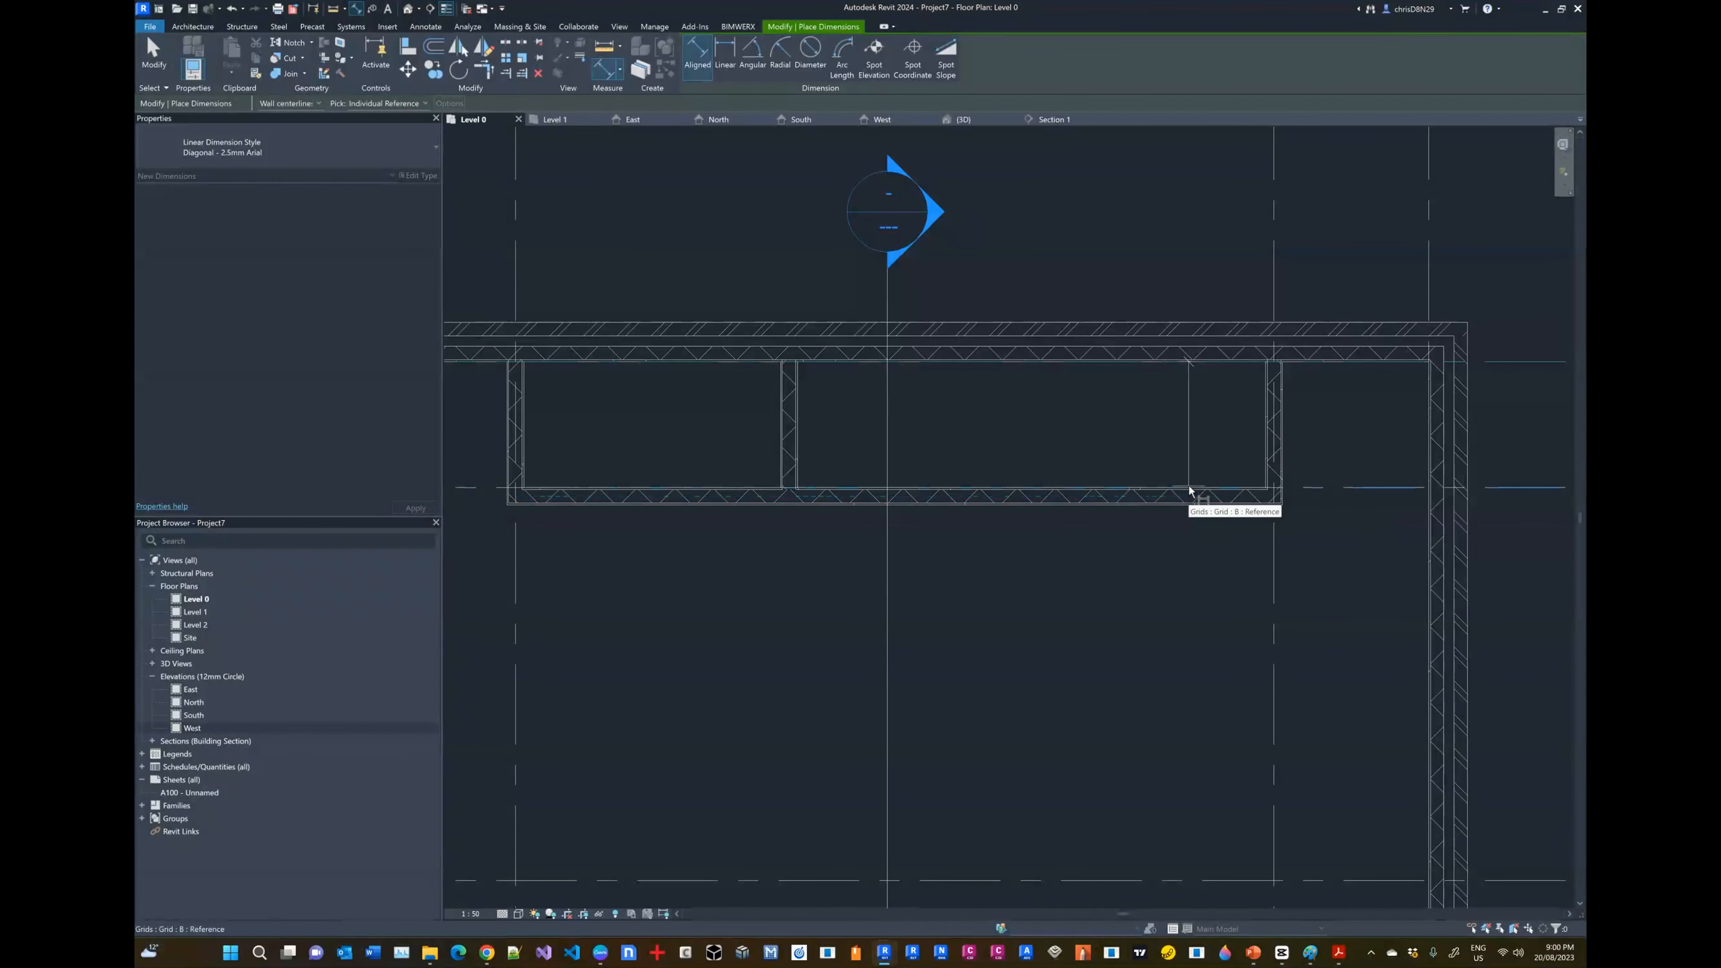
pyautogui.click(1189, 487)
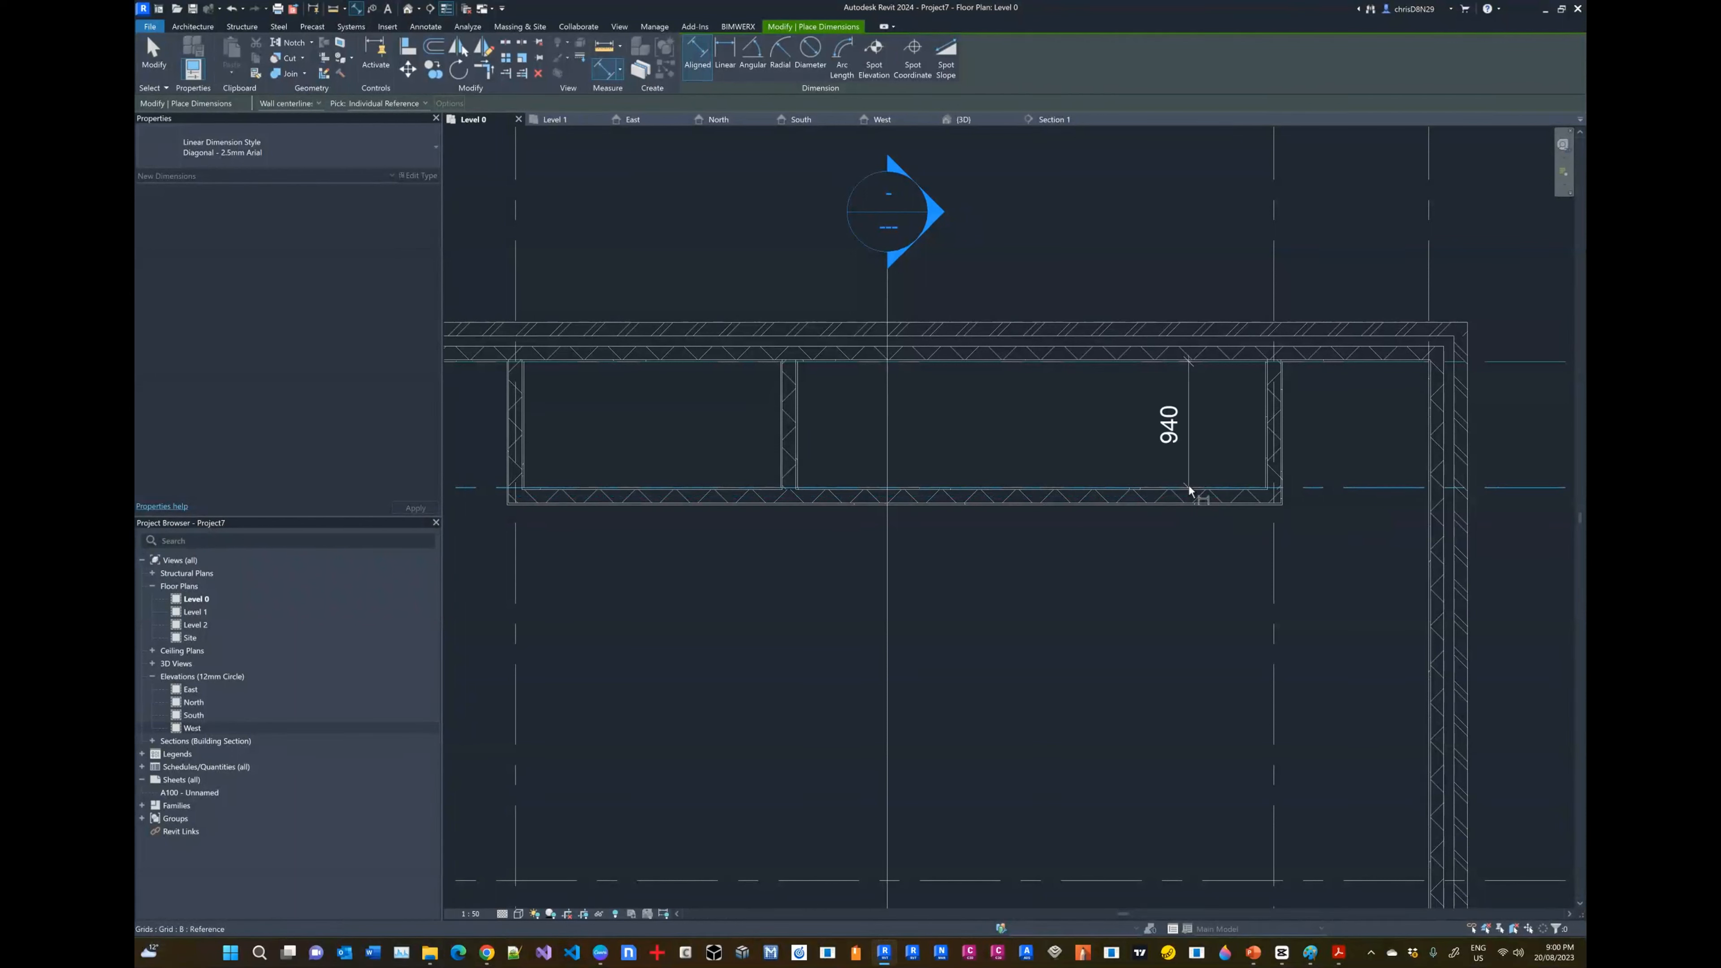
pyautogui.click(1051, 237)
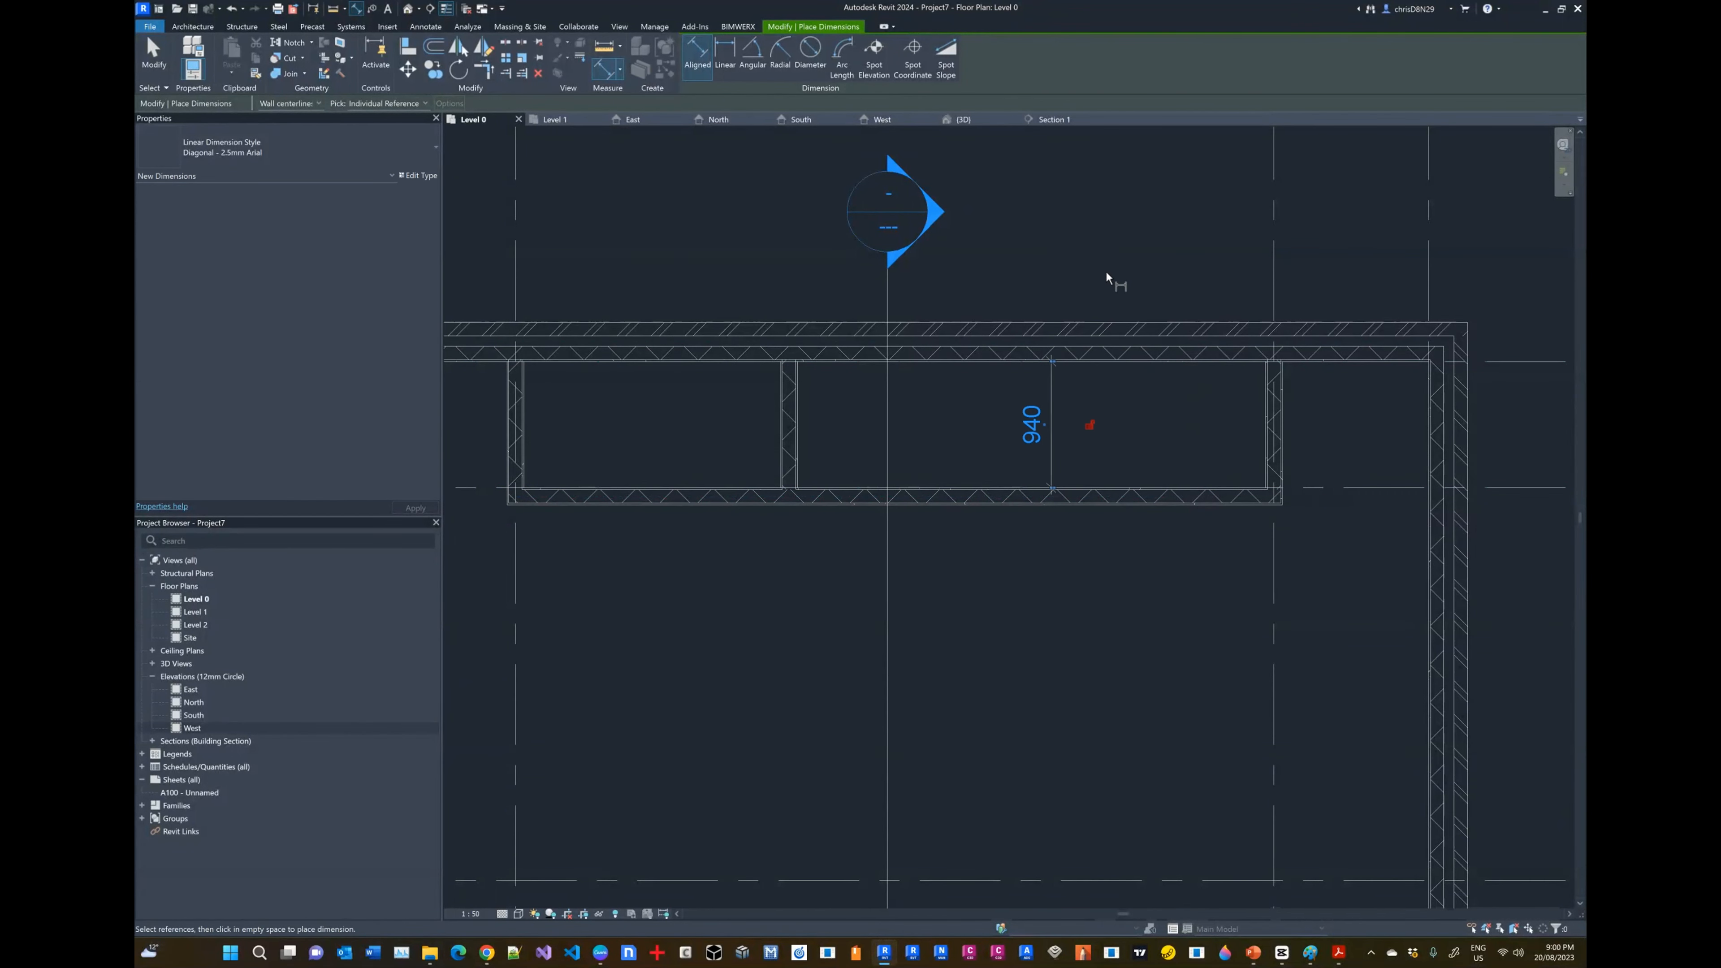
pyautogui.press('Escape')
pyautogui.press('Escape')
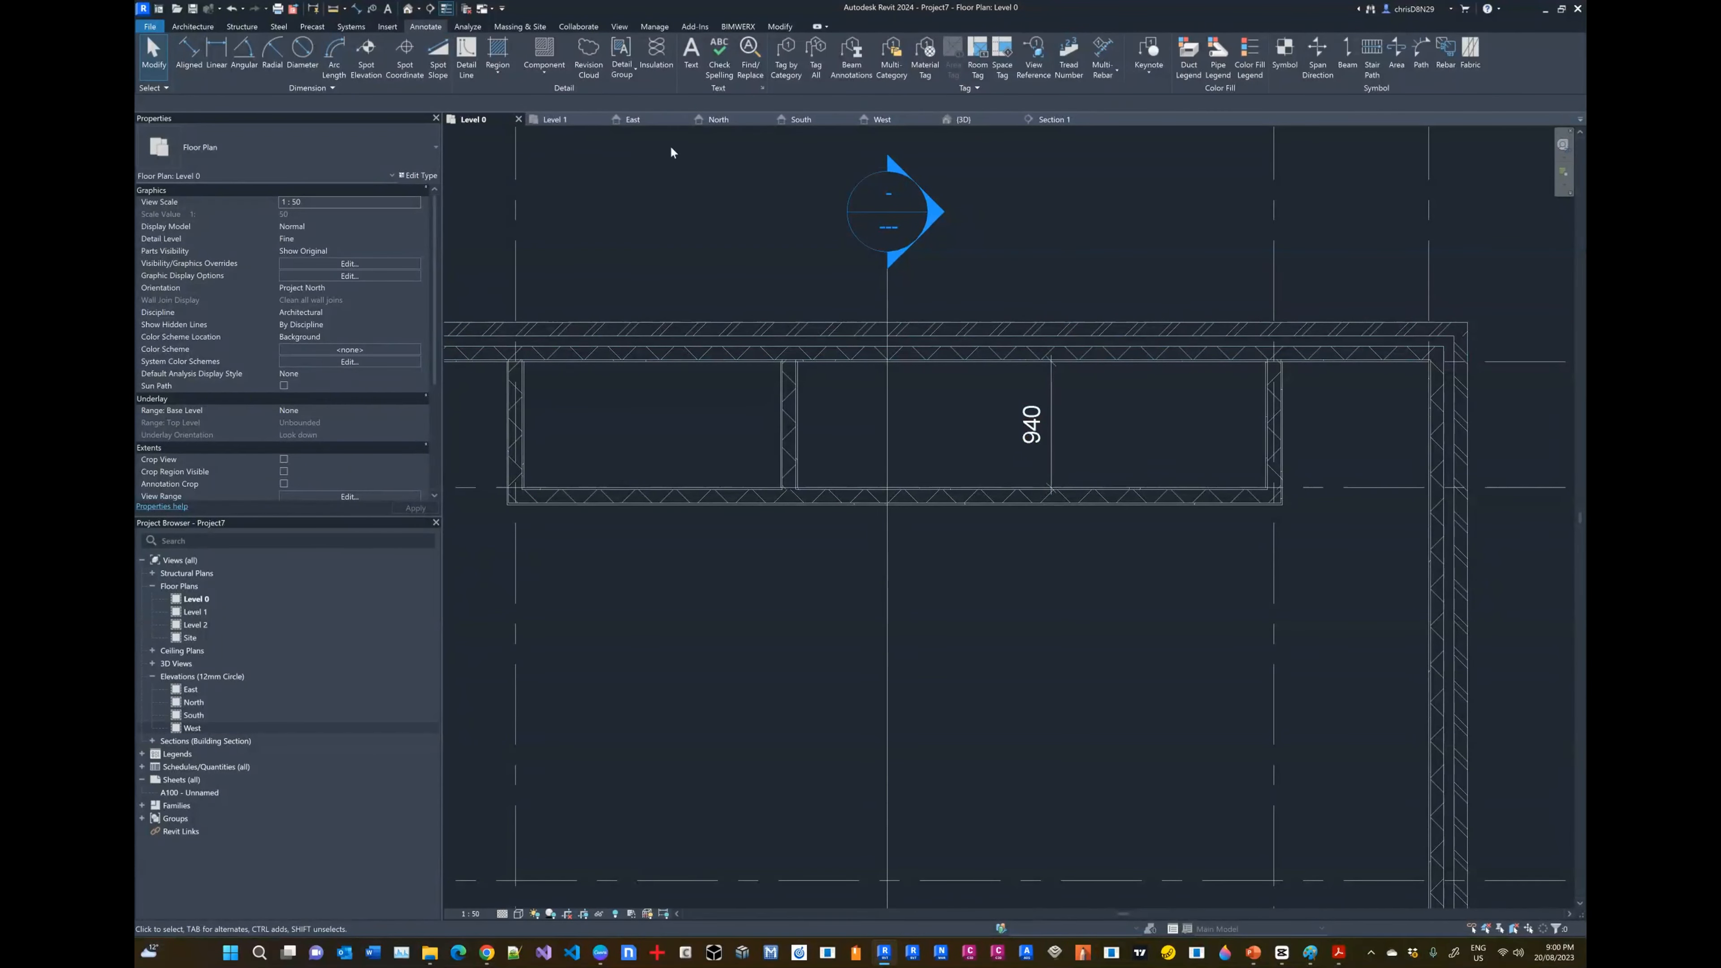
# Step: Start a new stair and set the minimum run width of the Private assembled stair type to 940 mm
pyautogui.click(191, 27)
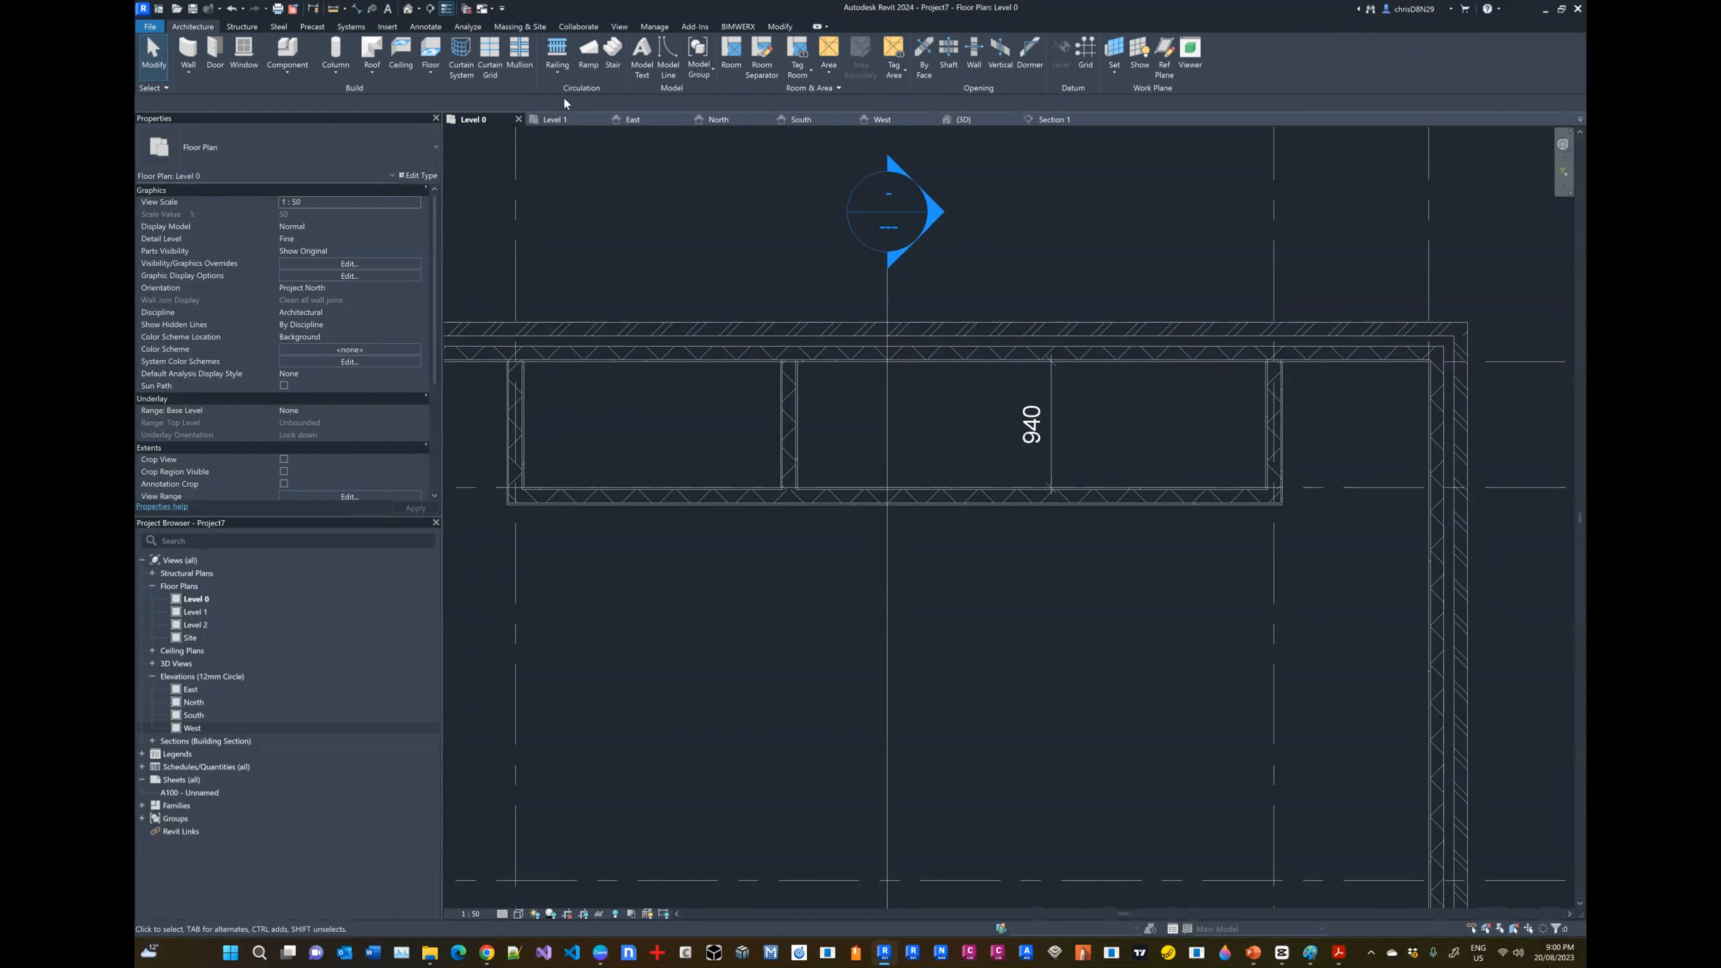
pyautogui.click(611, 60)
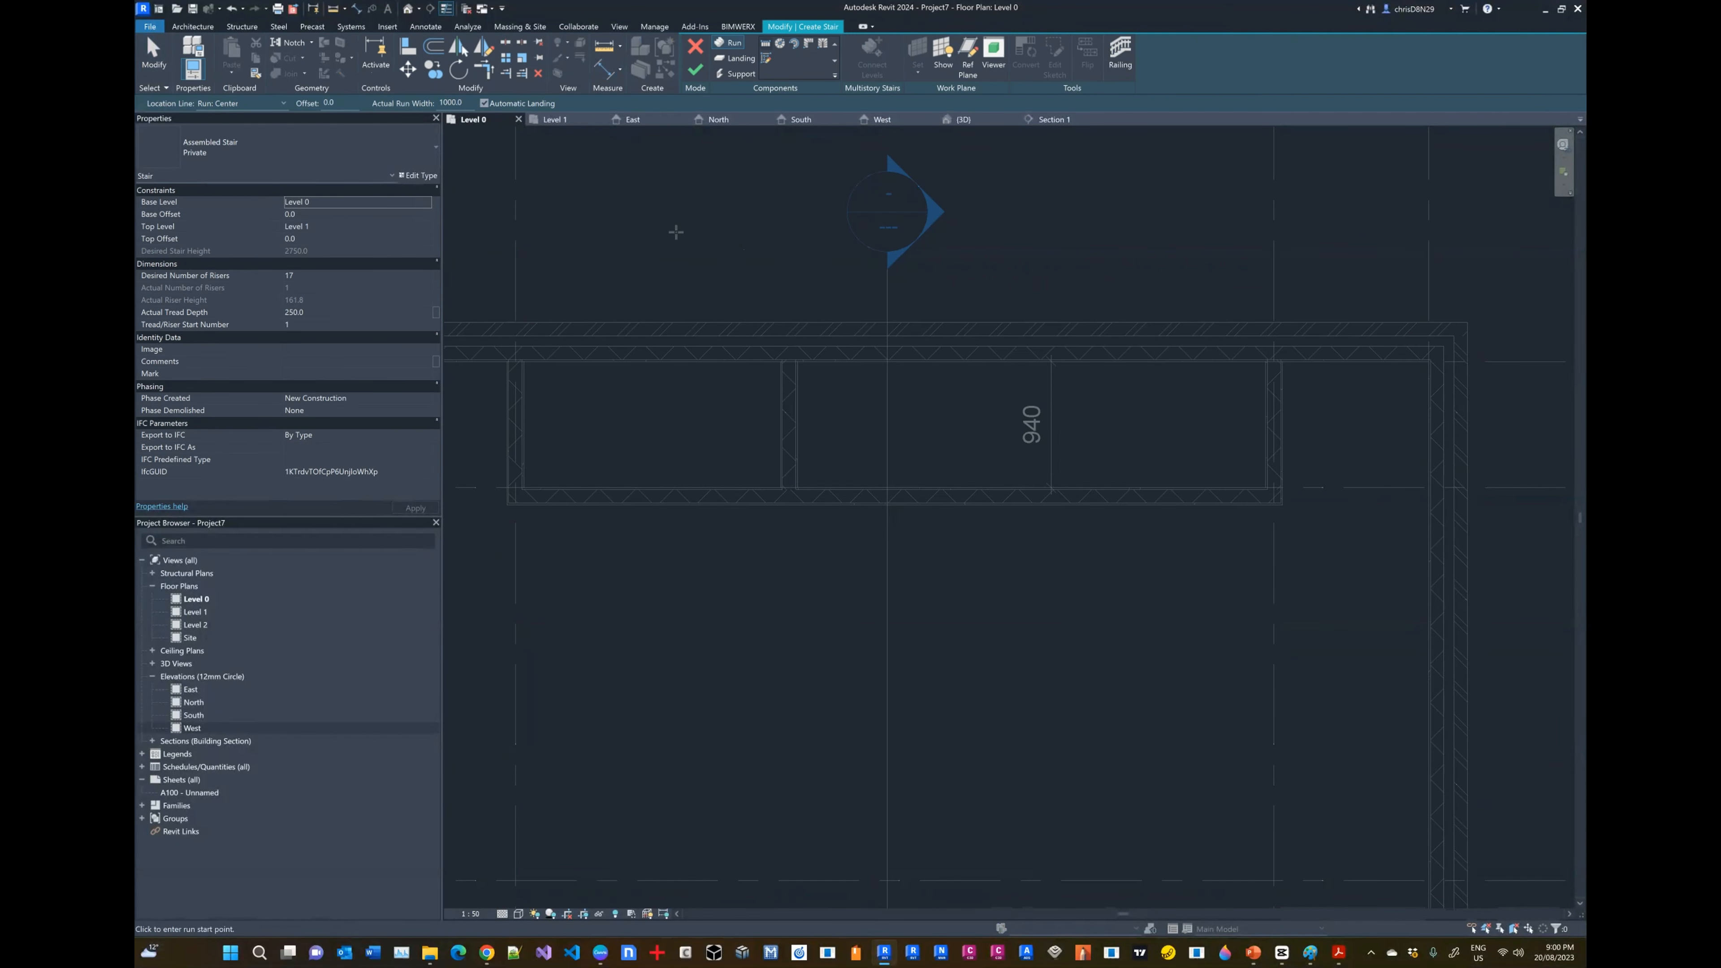
pyautogui.click(415, 176)
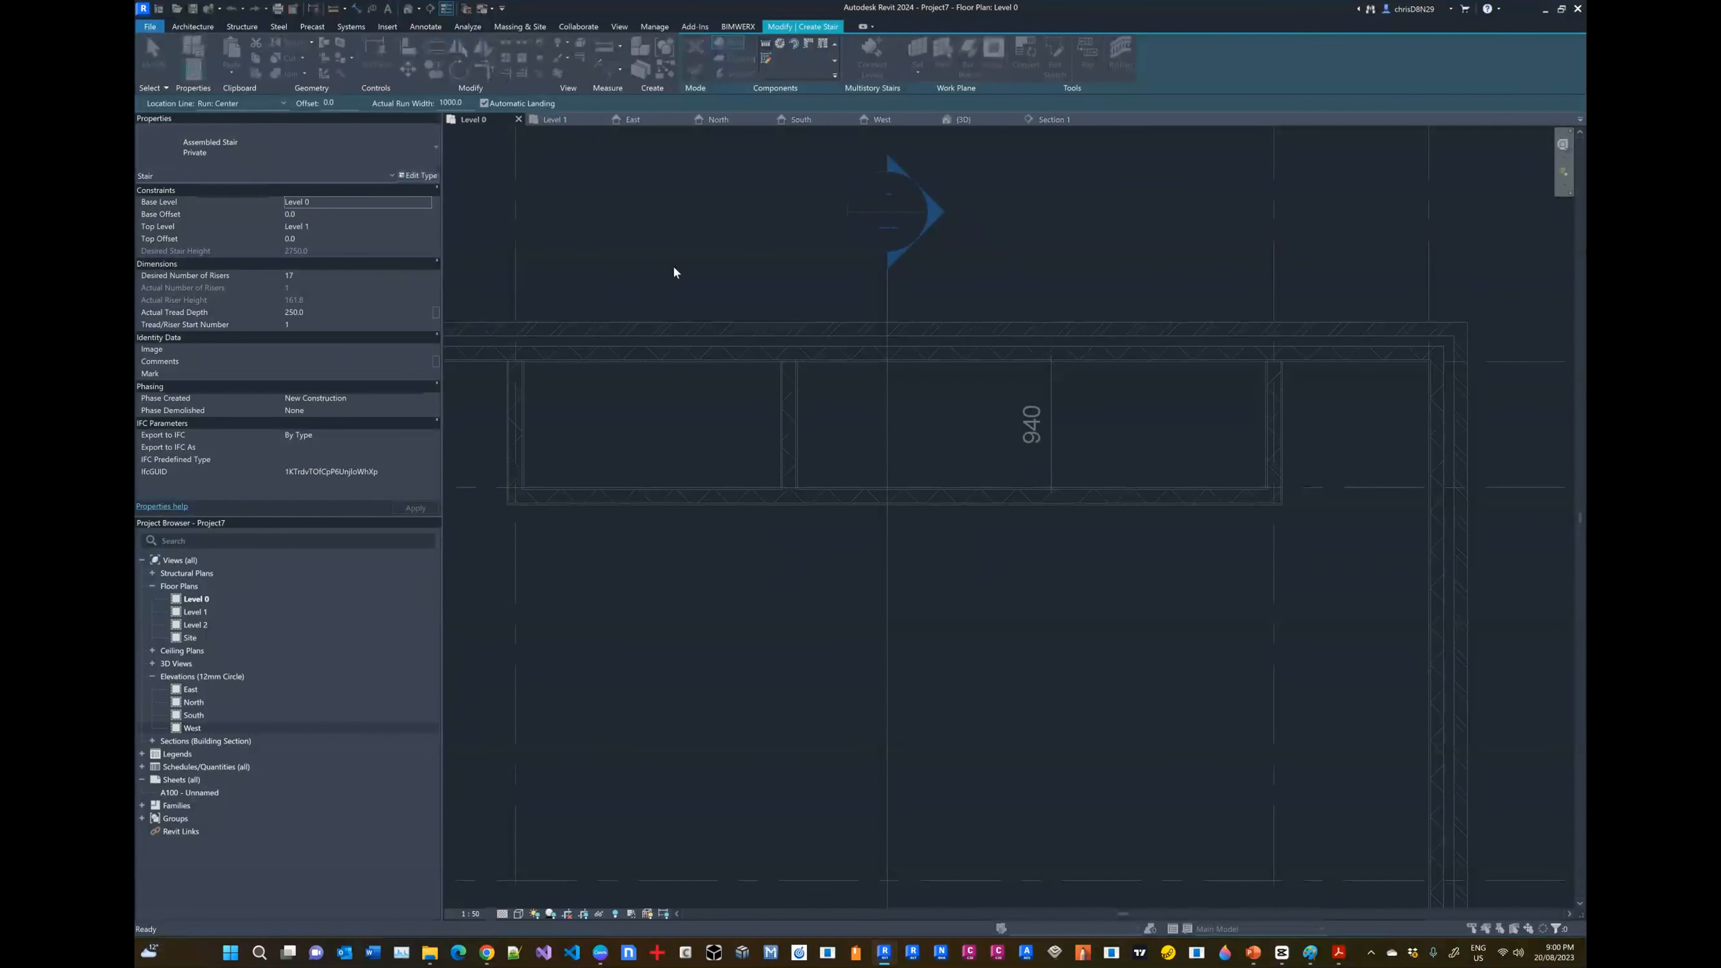
pyautogui.click(1063, 90)
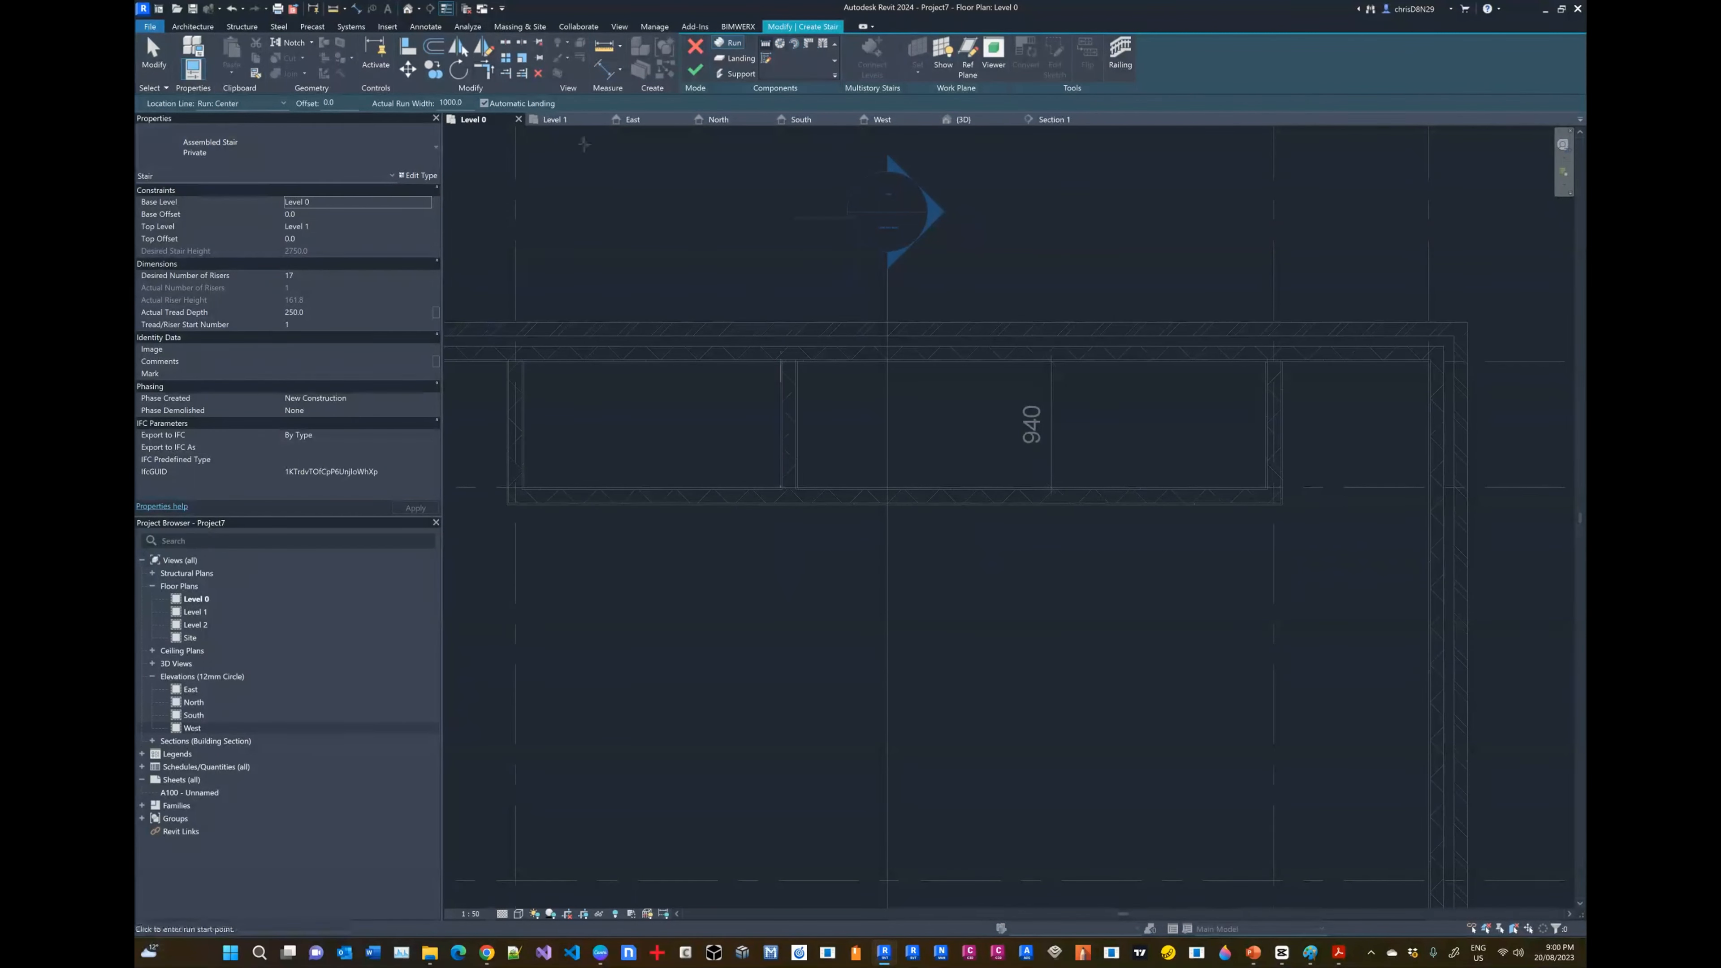
pyautogui.click(417, 176)
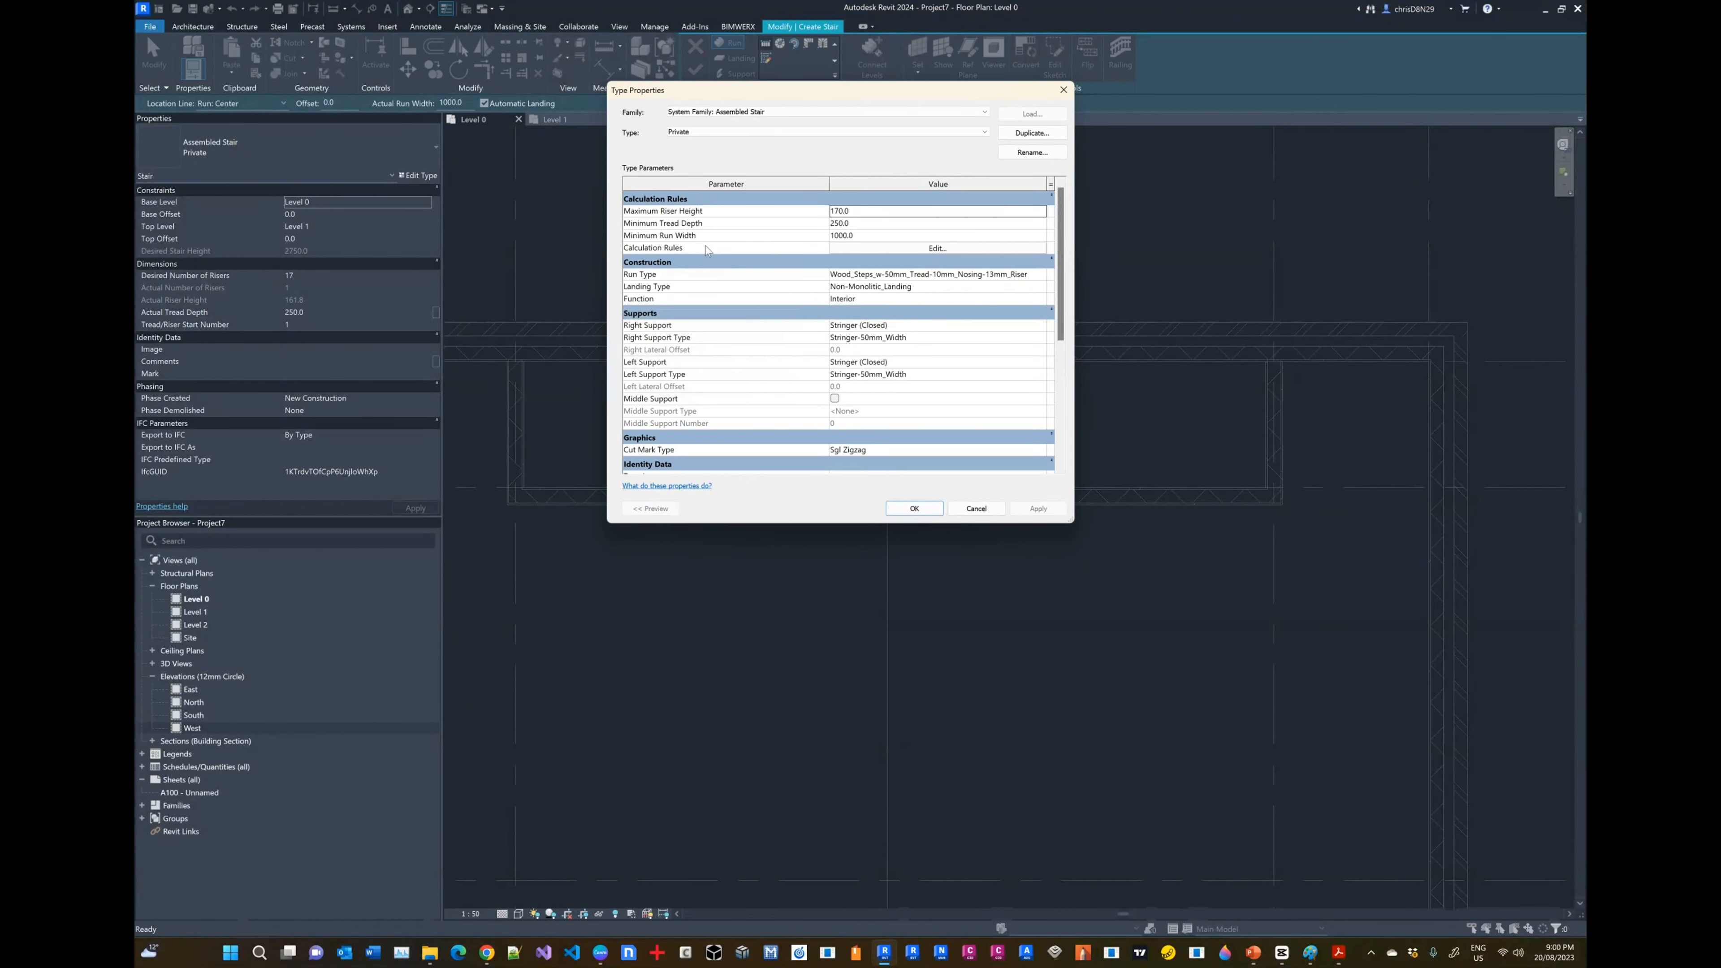
pyautogui.click(869, 234)
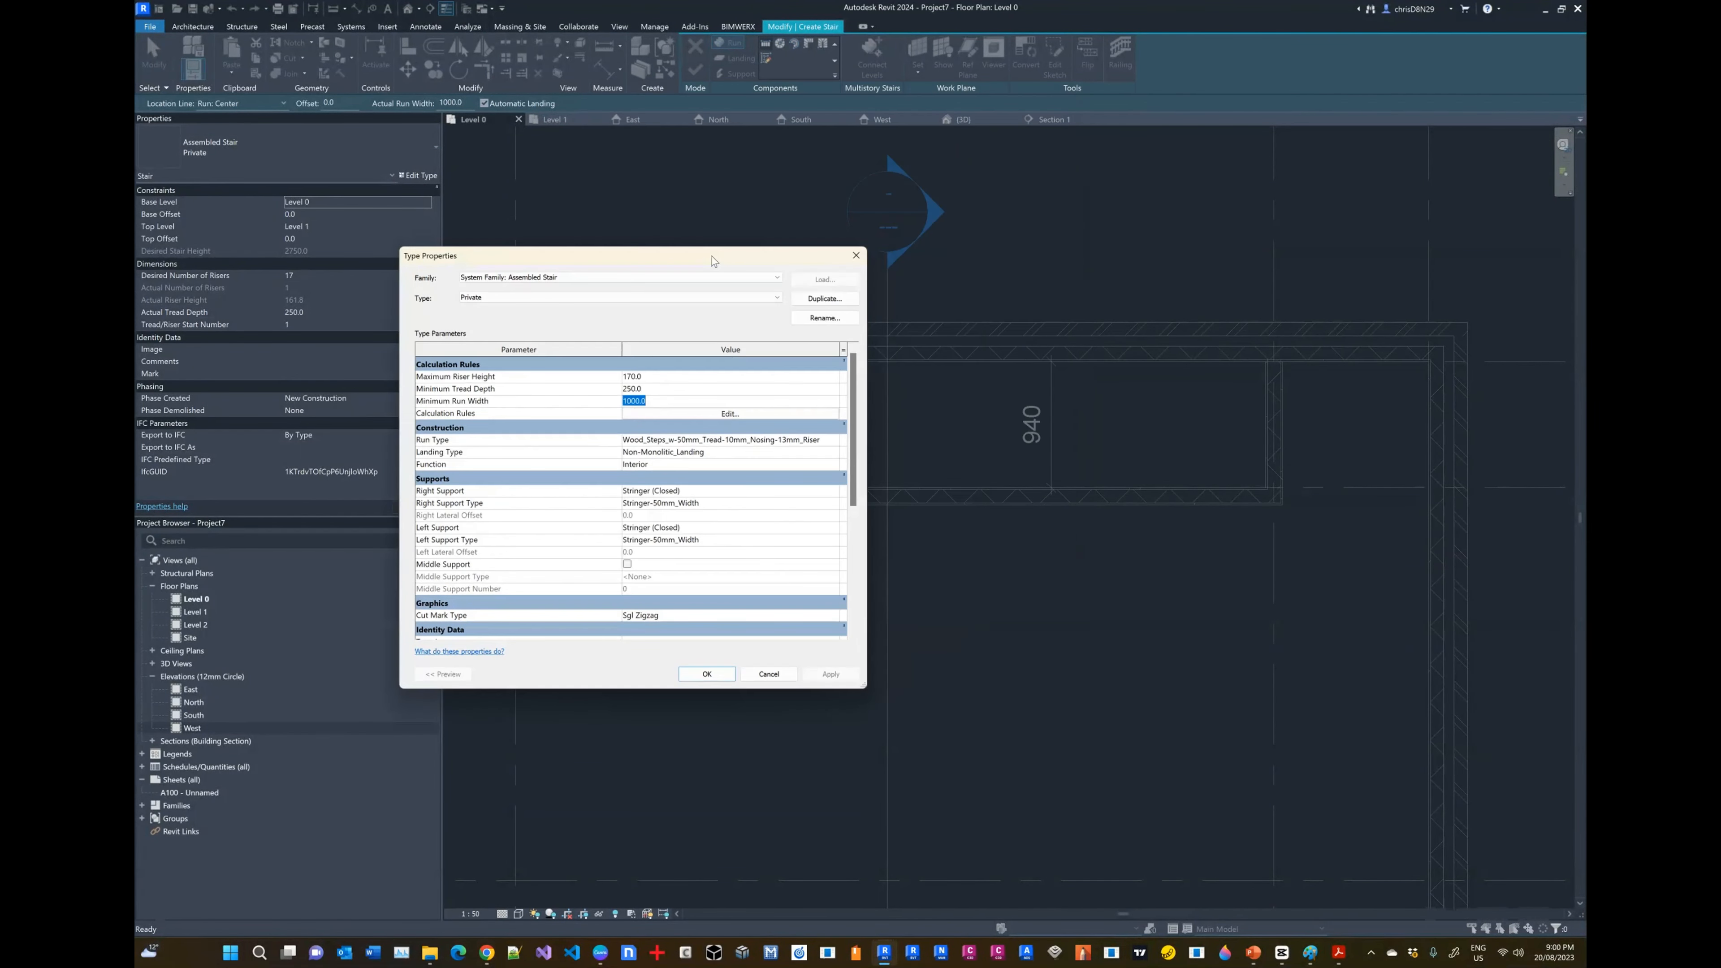
pyautogui.write('940')
pyautogui.press('Return')
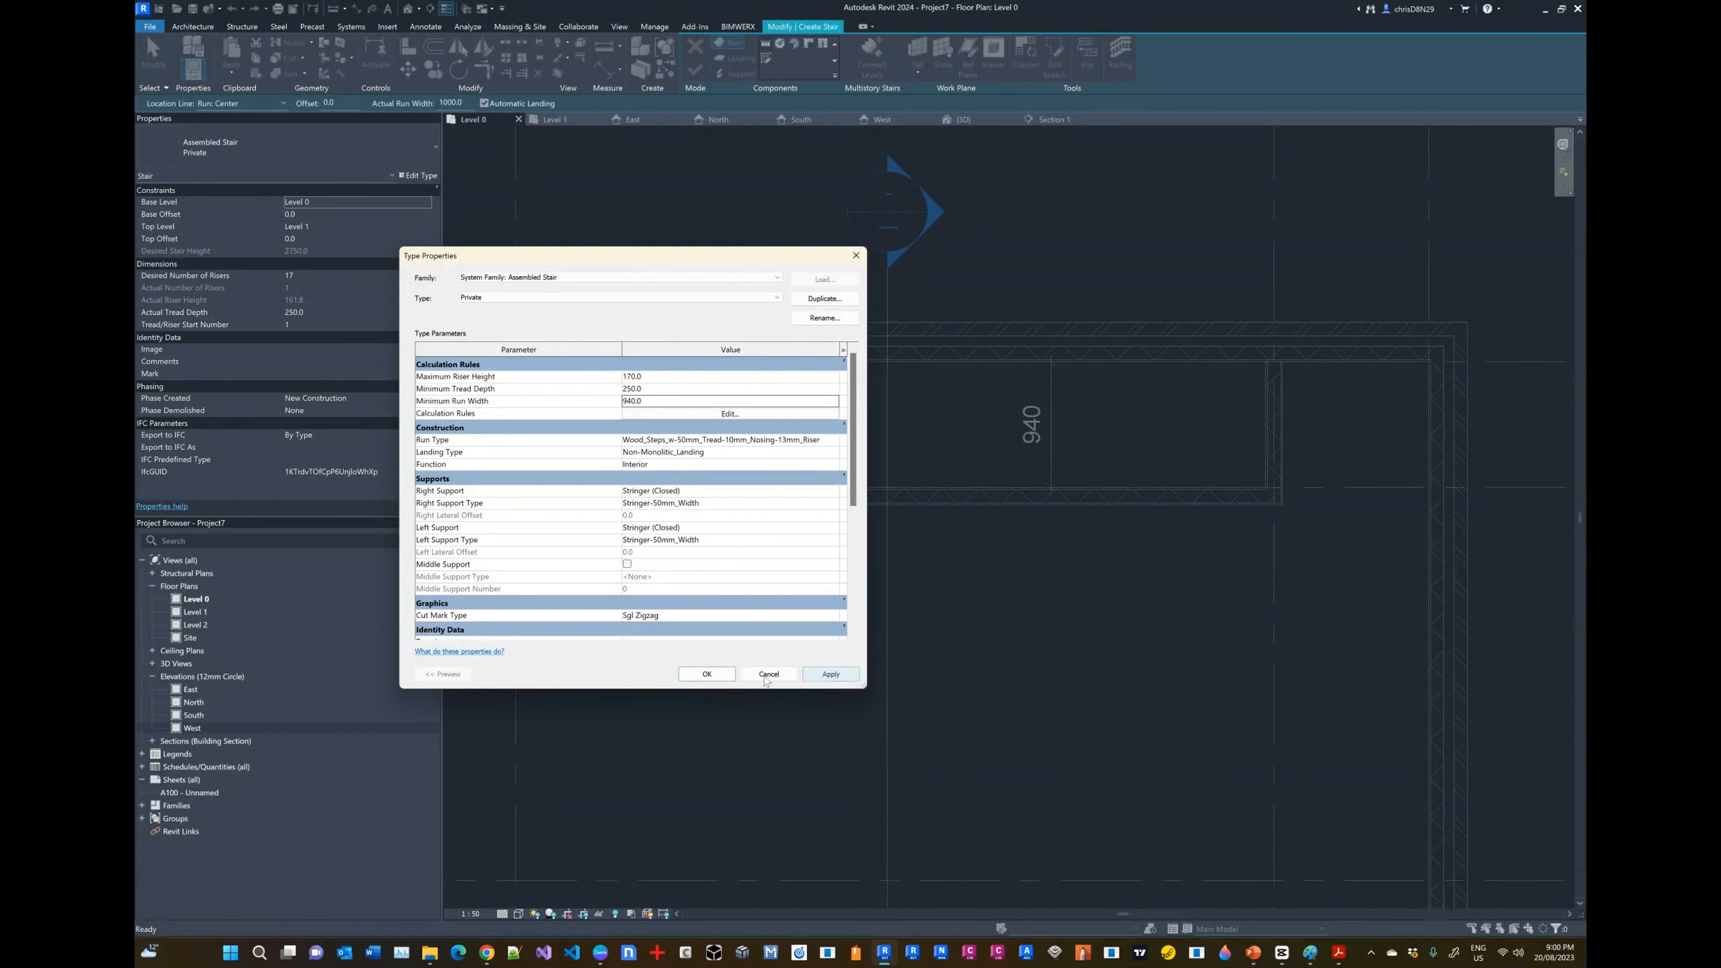
pyautogui.click(707, 674)
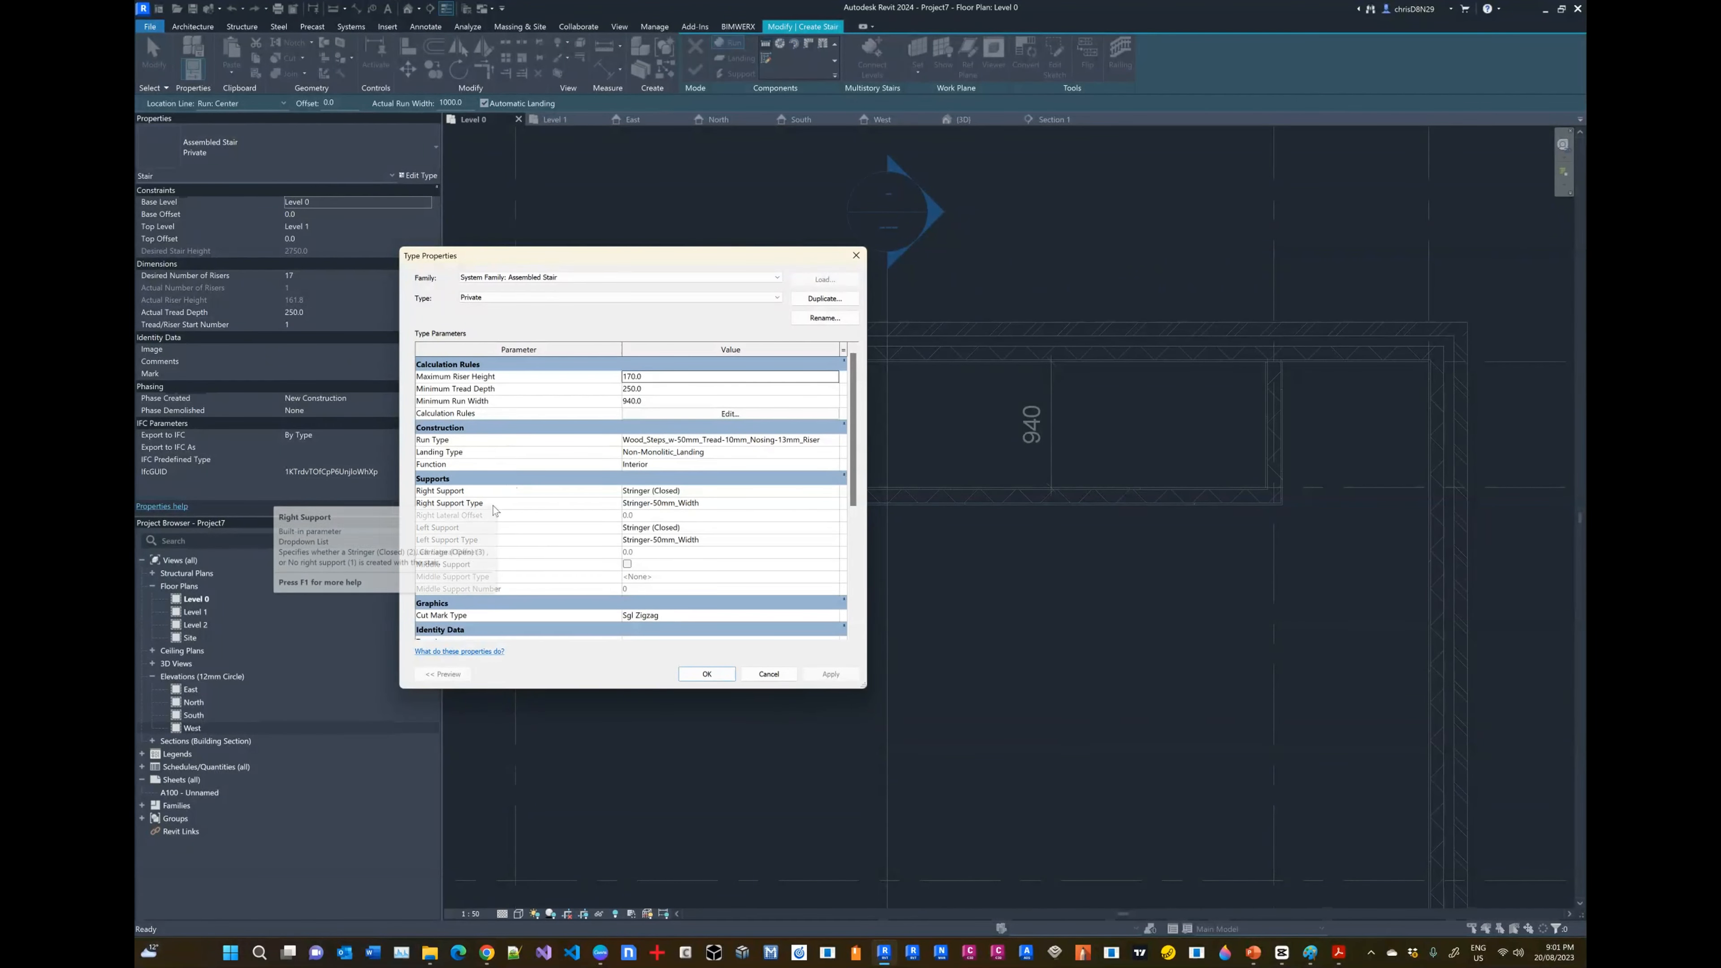
pyautogui.scroll(-2, 504, 546)
pyautogui.scroll(-1, 505, 546)
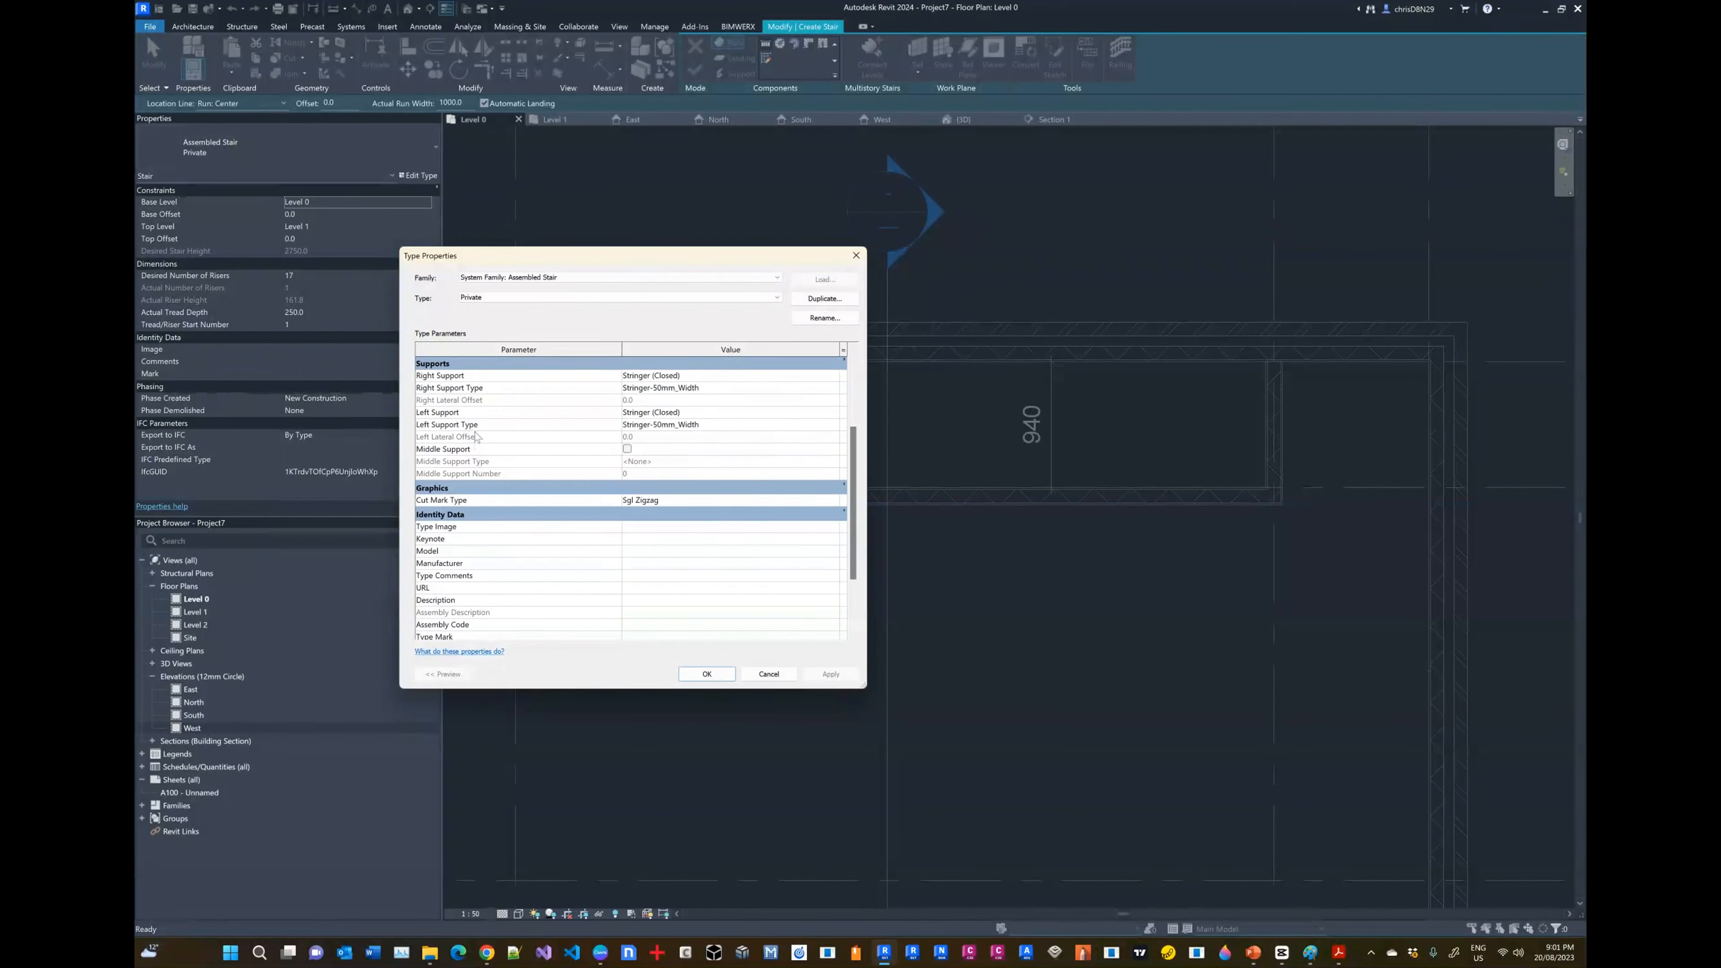
pyautogui.scroll(1, 559, 429)
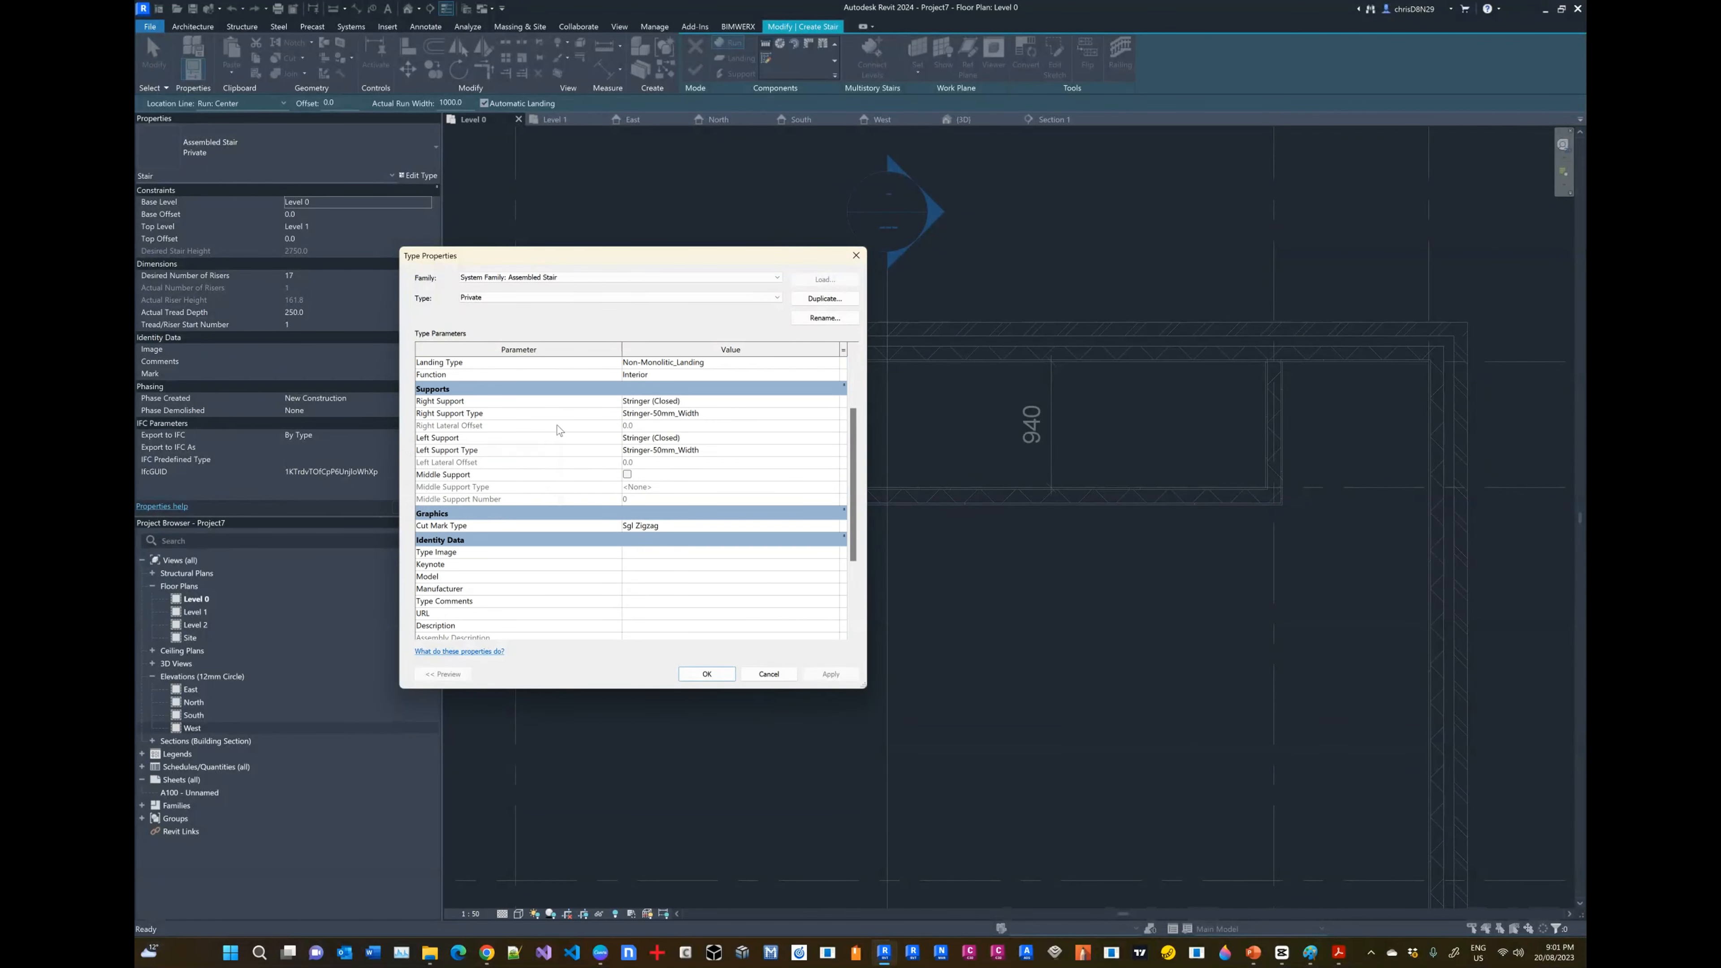
pyautogui.scroll(3, 559, 430)
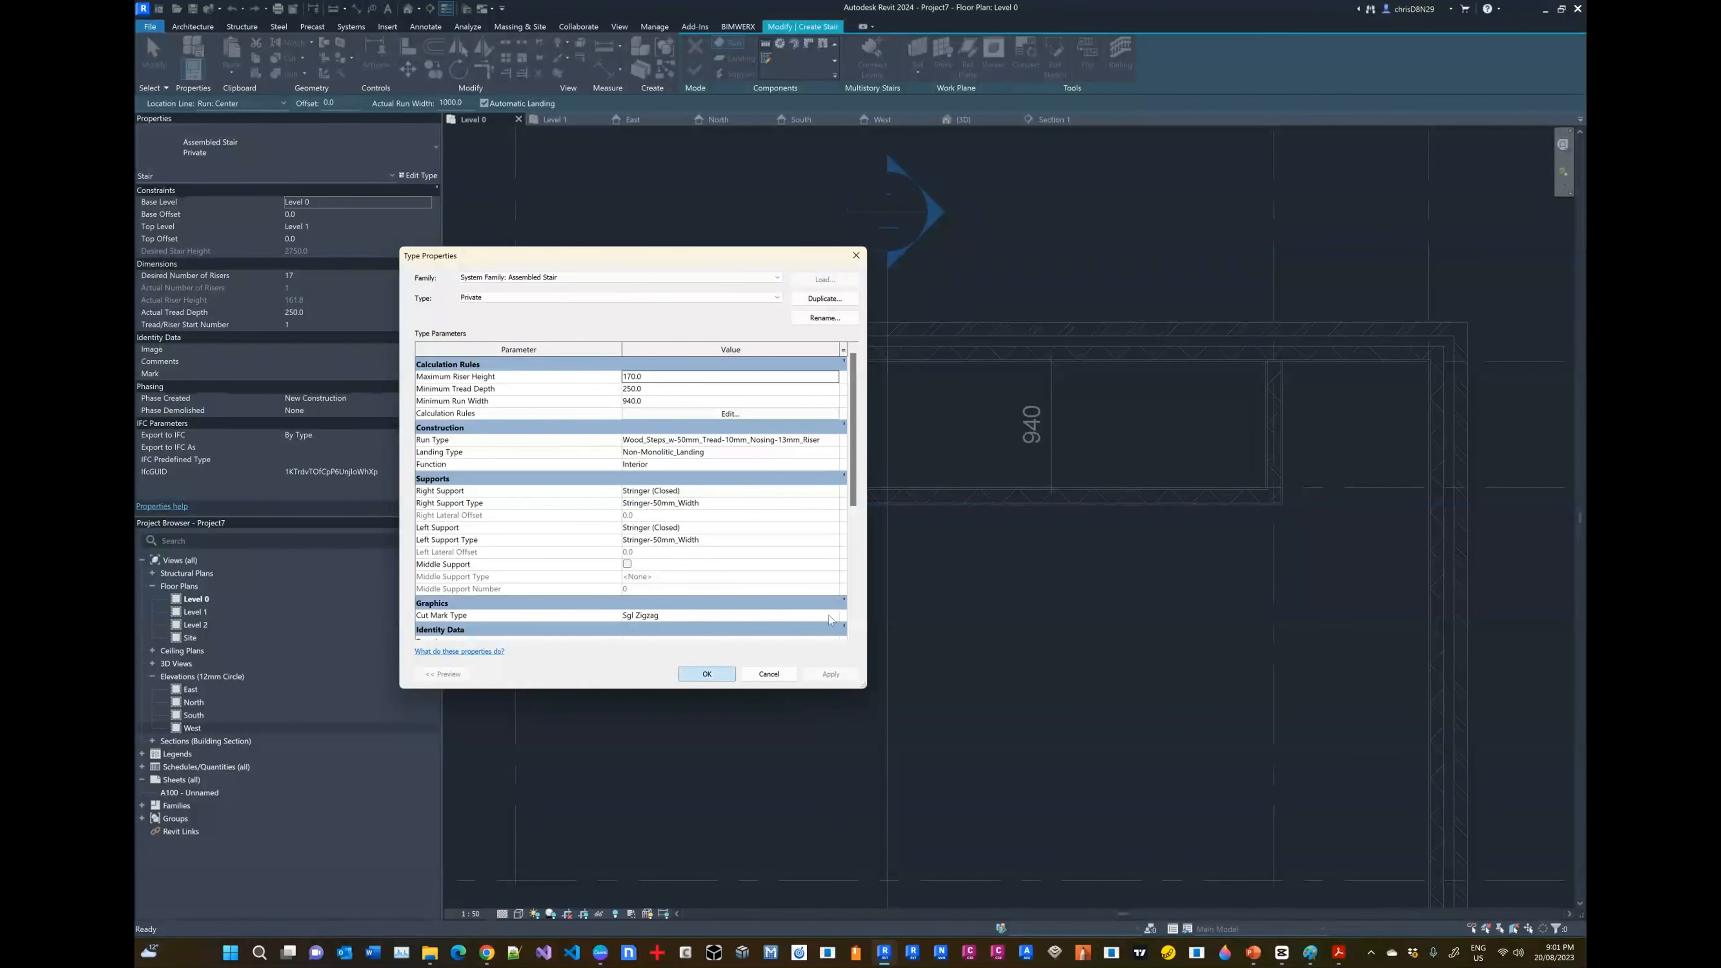
pyautogui.click(707, 673)
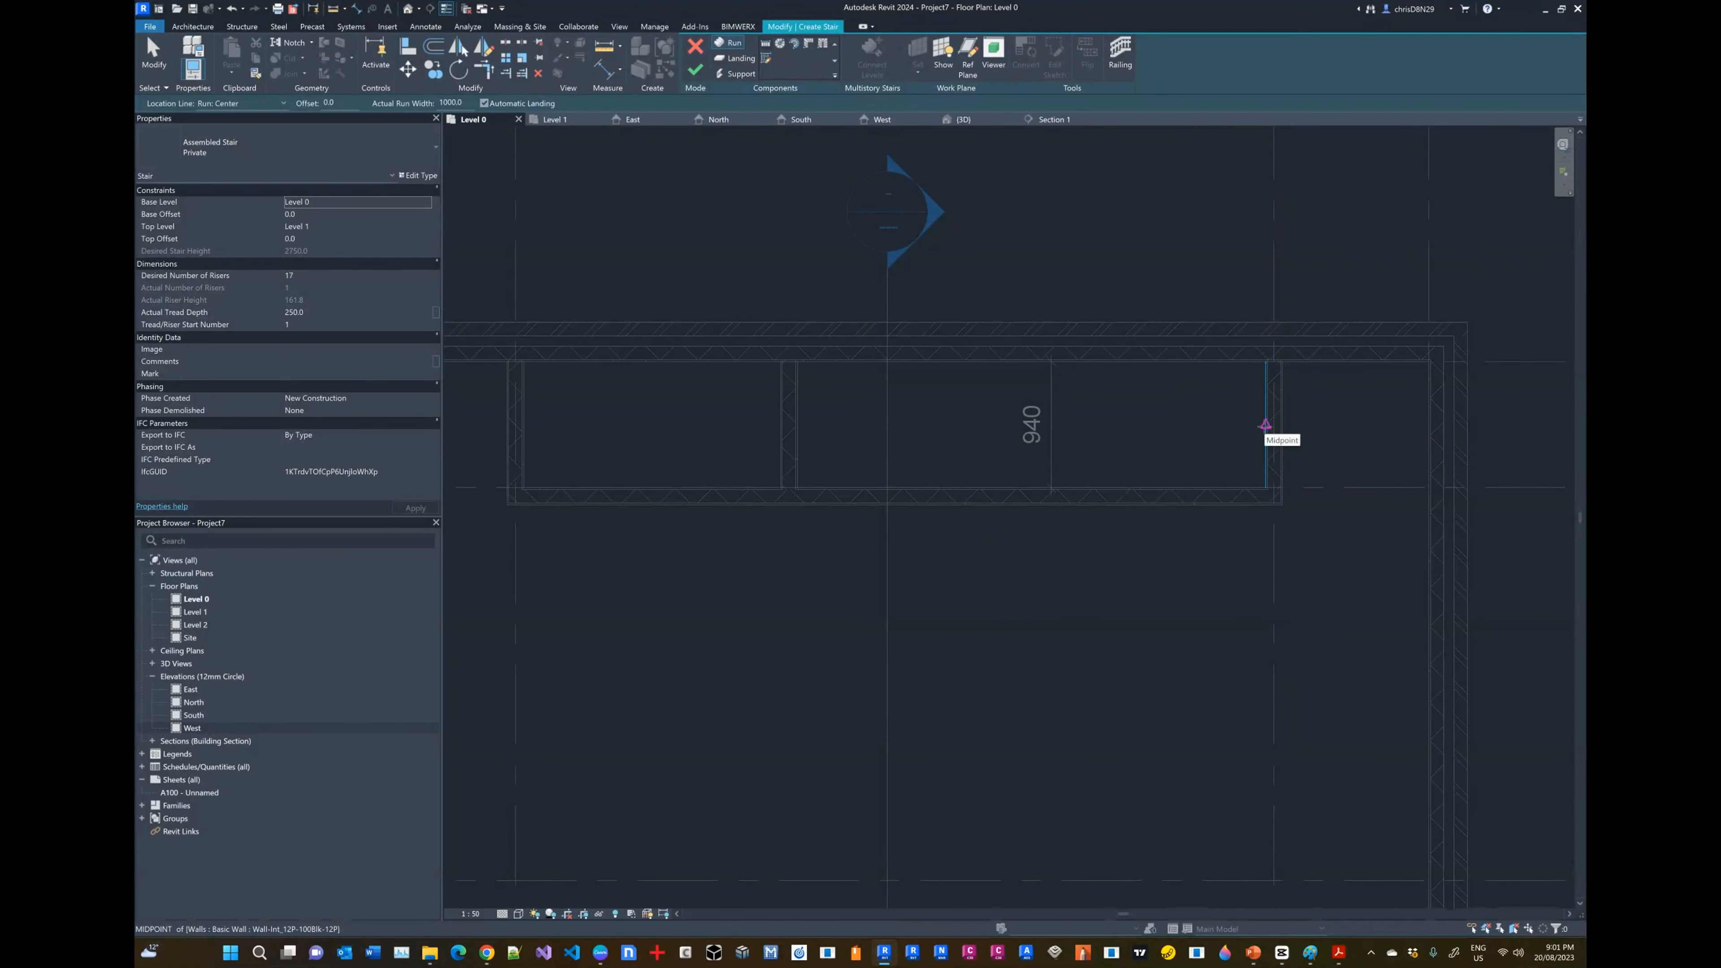
# Step: Create a straight 17-riser stair from the midpoint of the partition wall on grid 4 towards grid 3
pyautogui.click(1272, 427)
pyautogui.press('Escape')
pyautogui.click(1264, 425)
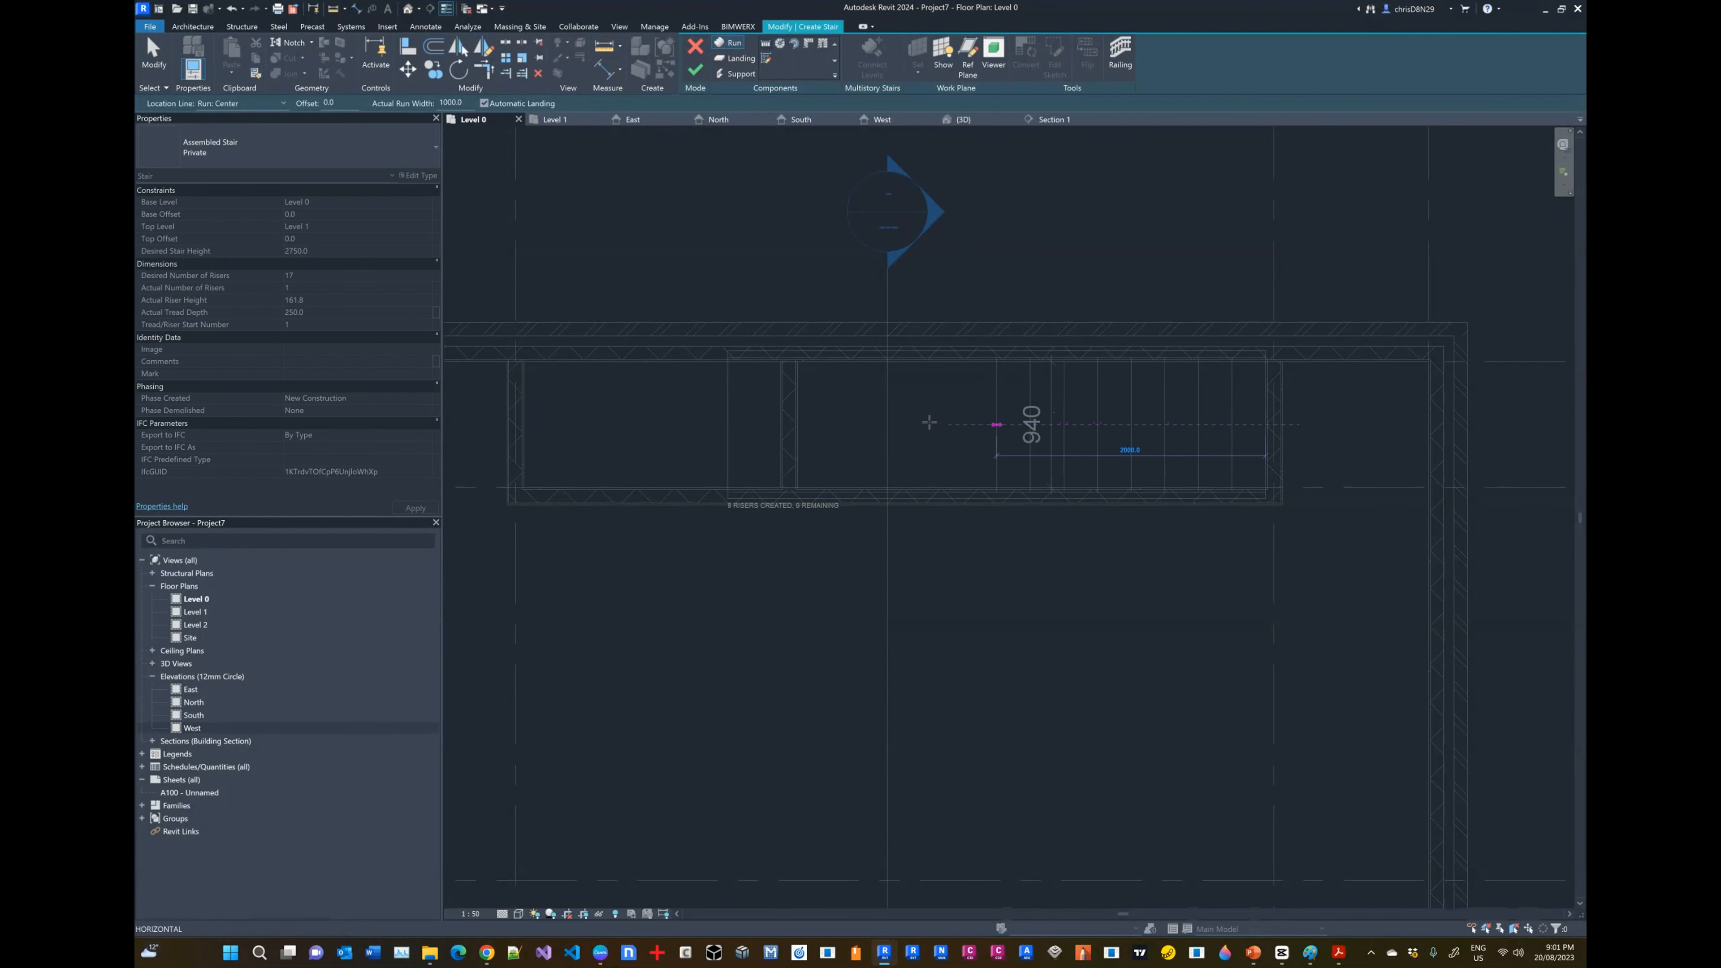
pyautogui.click(698, 418)
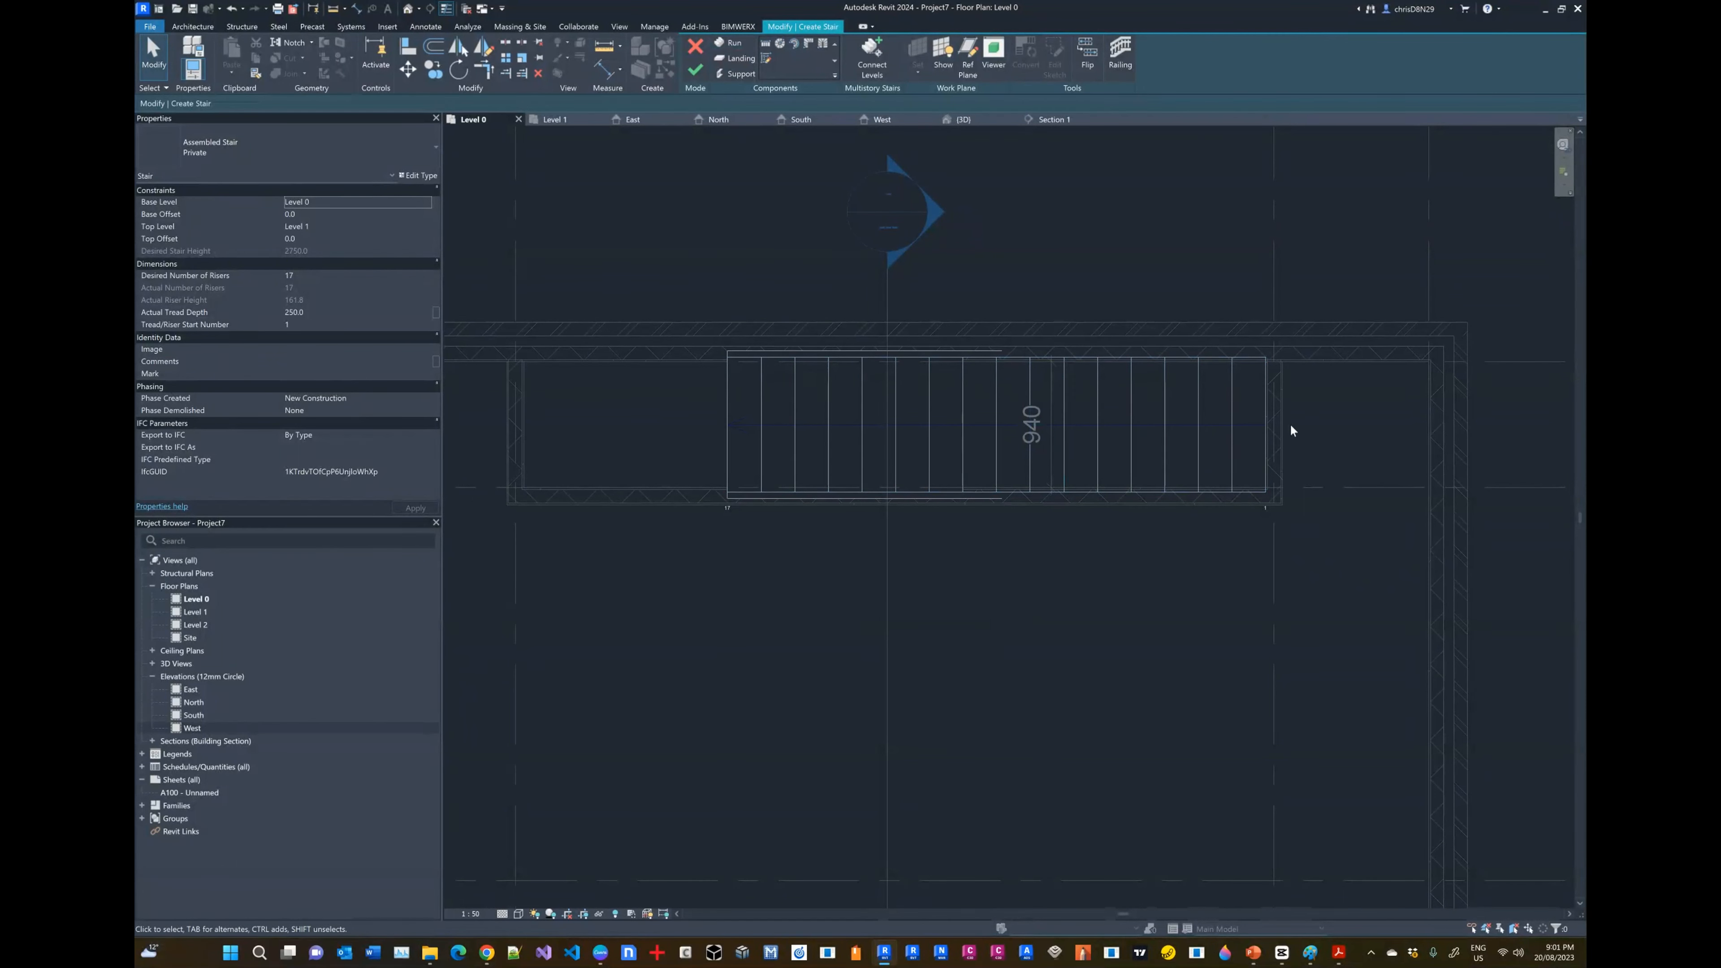
pyautogui.scroll(2, 1280, 423)
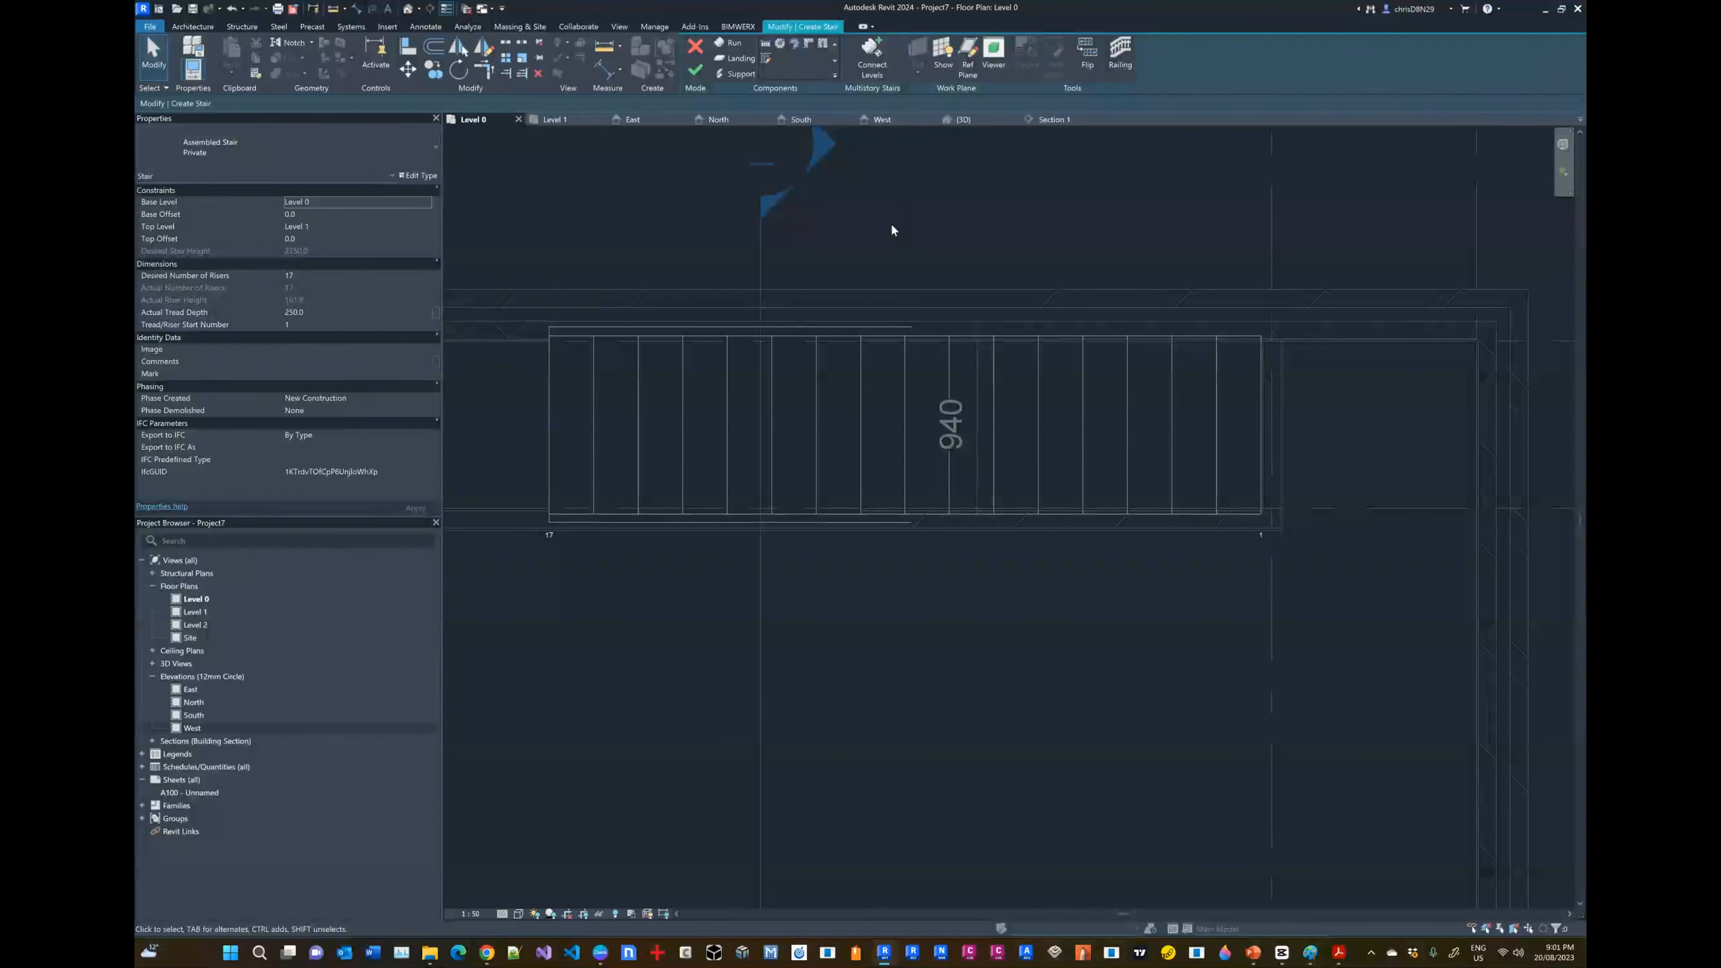
pyautogui.click(693, 69)
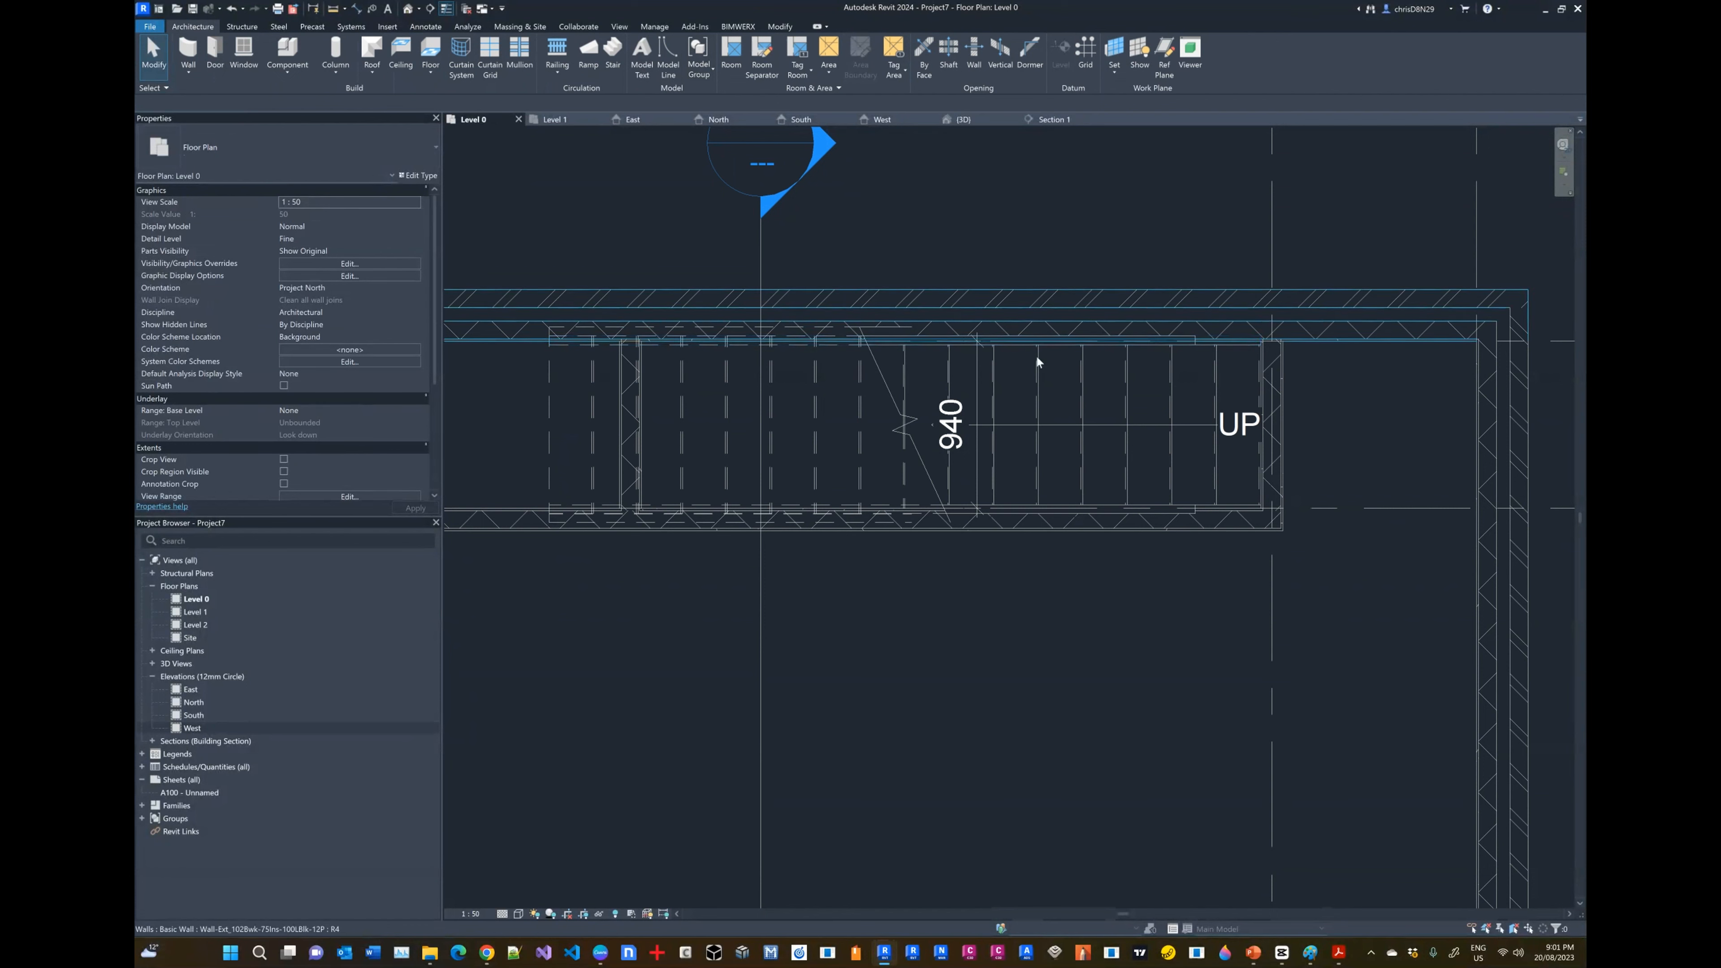
# Step: Open the stair for editing and convert its straight run to a custom sketch-based component
pyautogui.click(991, 387)
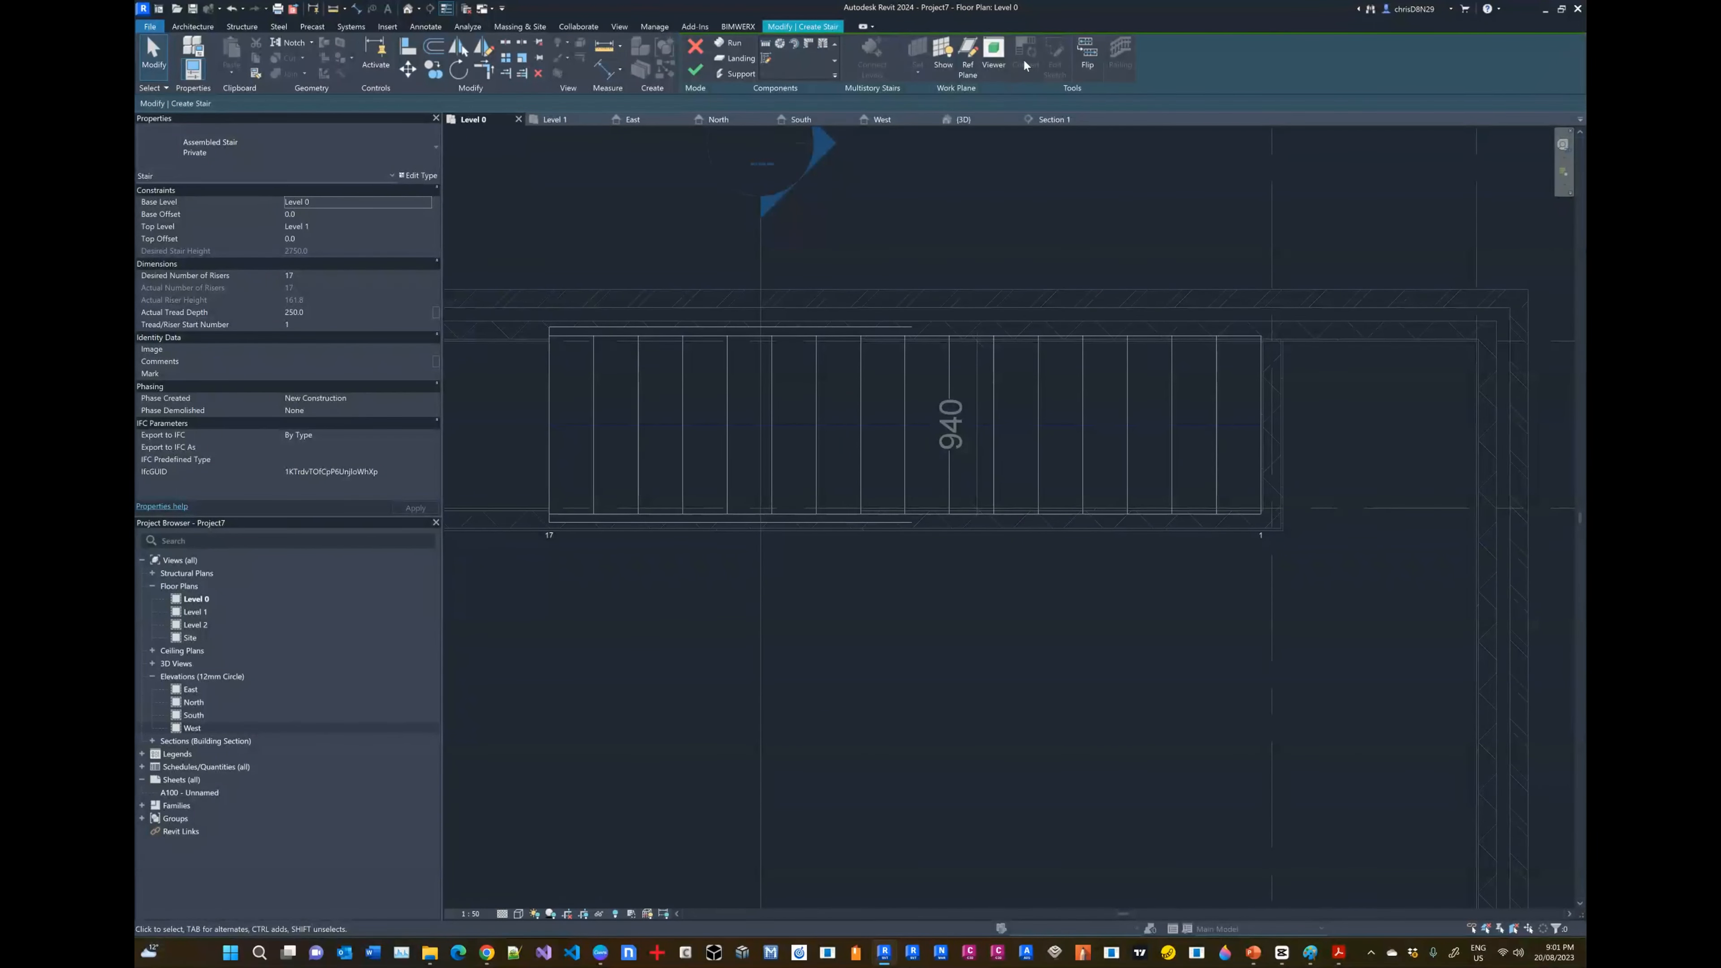
pyautogui.click(875, 384)
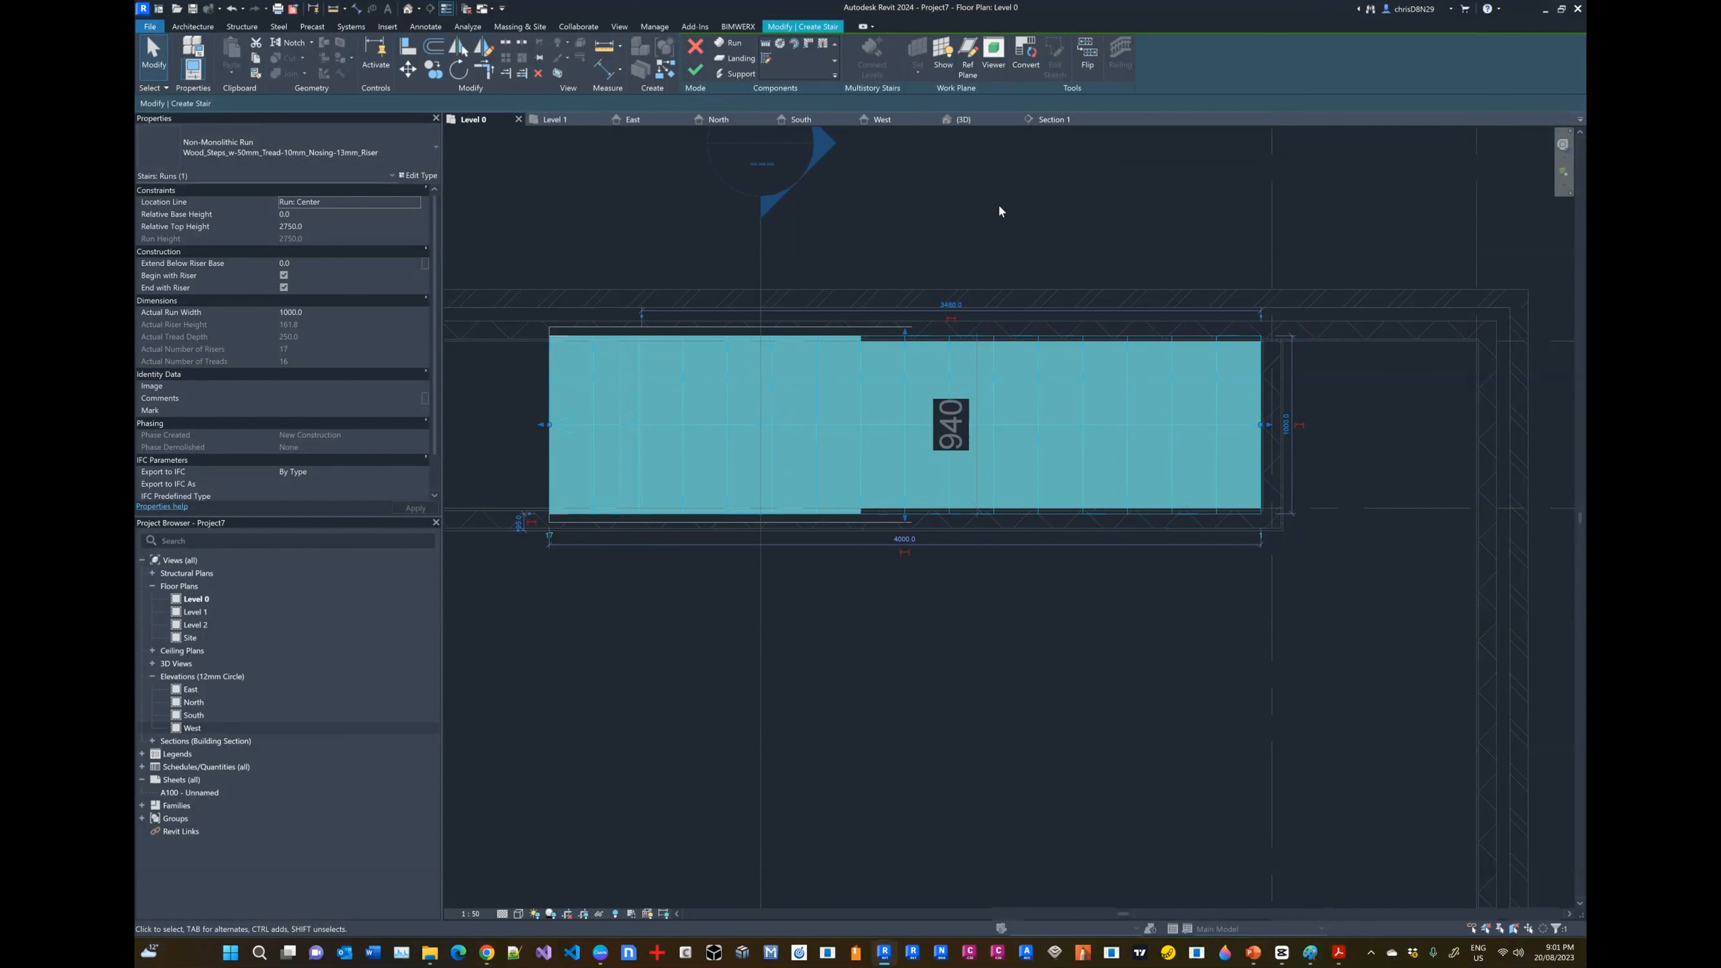
pyautogui.click(1026, 54)
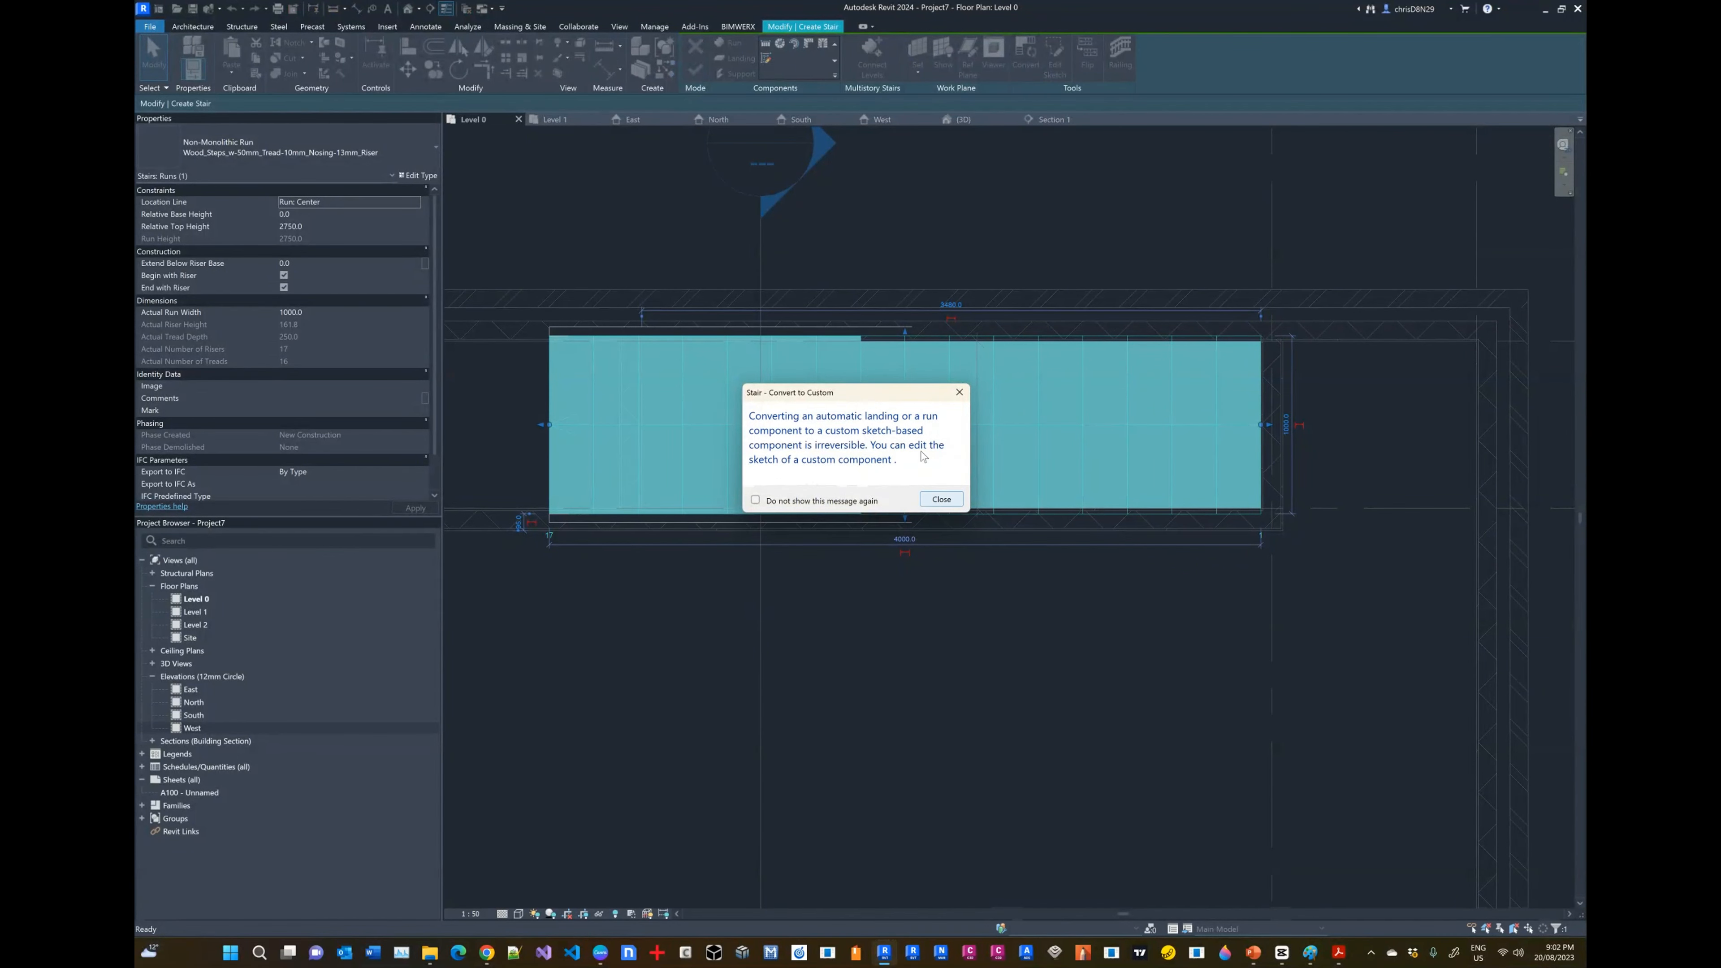
pyautogui.click(941, 499)
pyautogui.click(1043, 231)
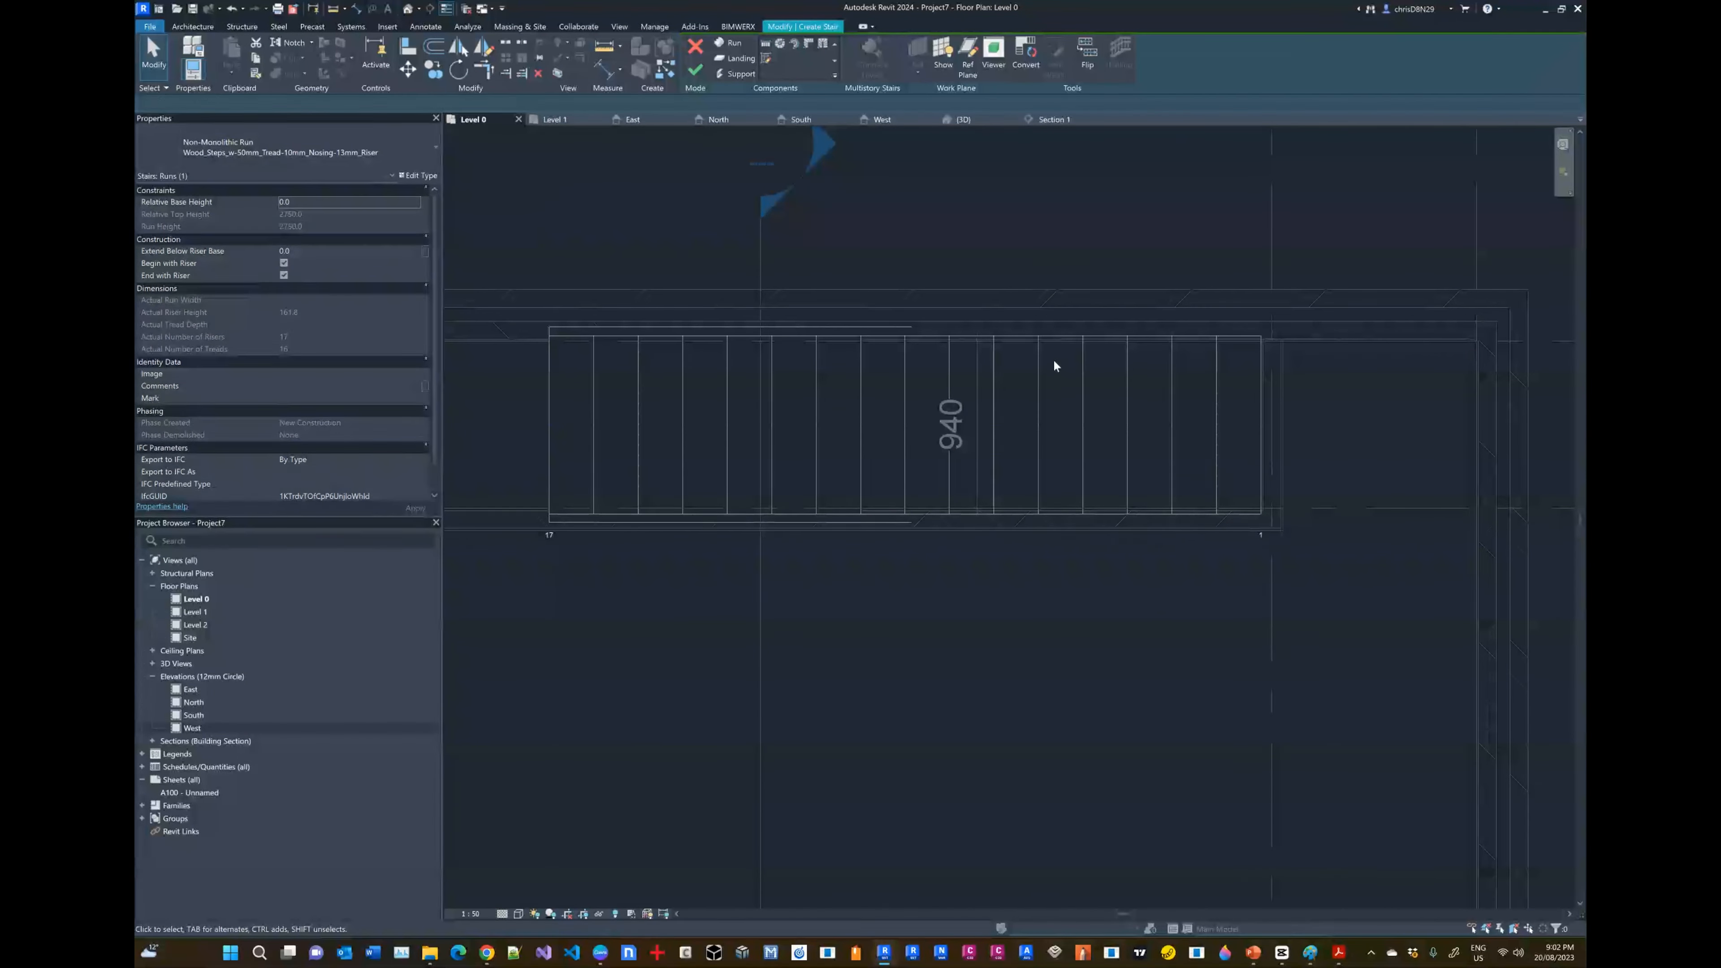
# Step: Open the sketch of the converted stair run for editing
pyautogui.scroll(-2, 1023, 404)
pyautogui.scroll(2, 1023, 405)
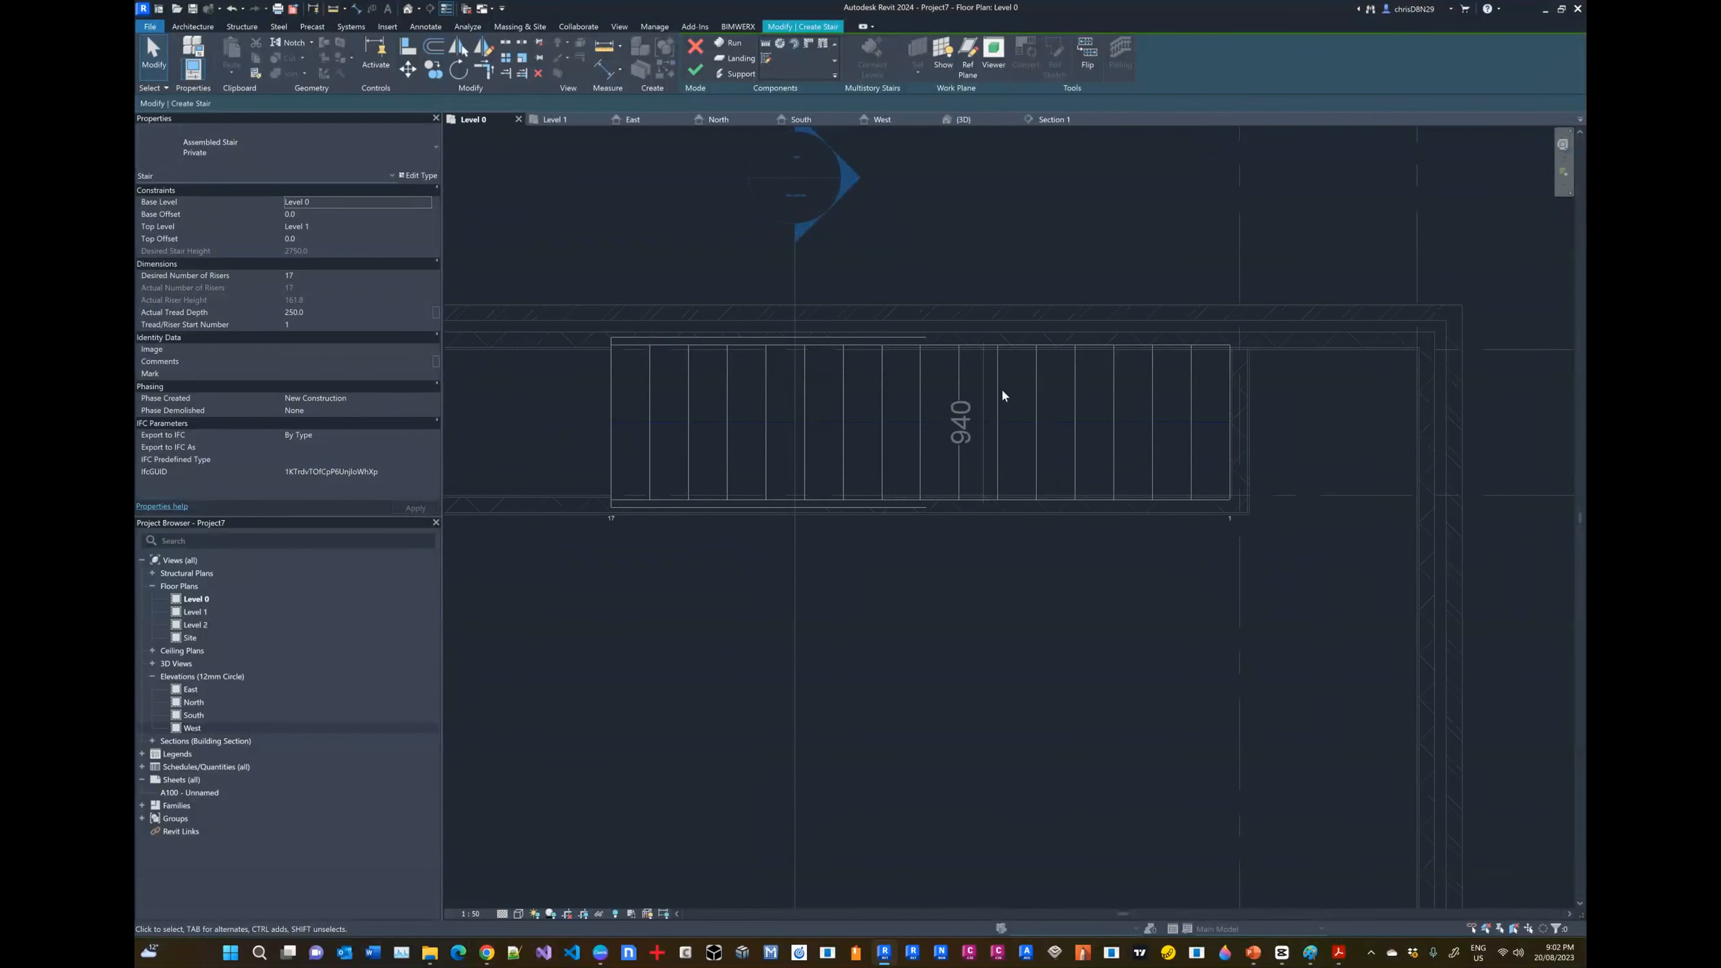
pyautogui.click(996, 388)
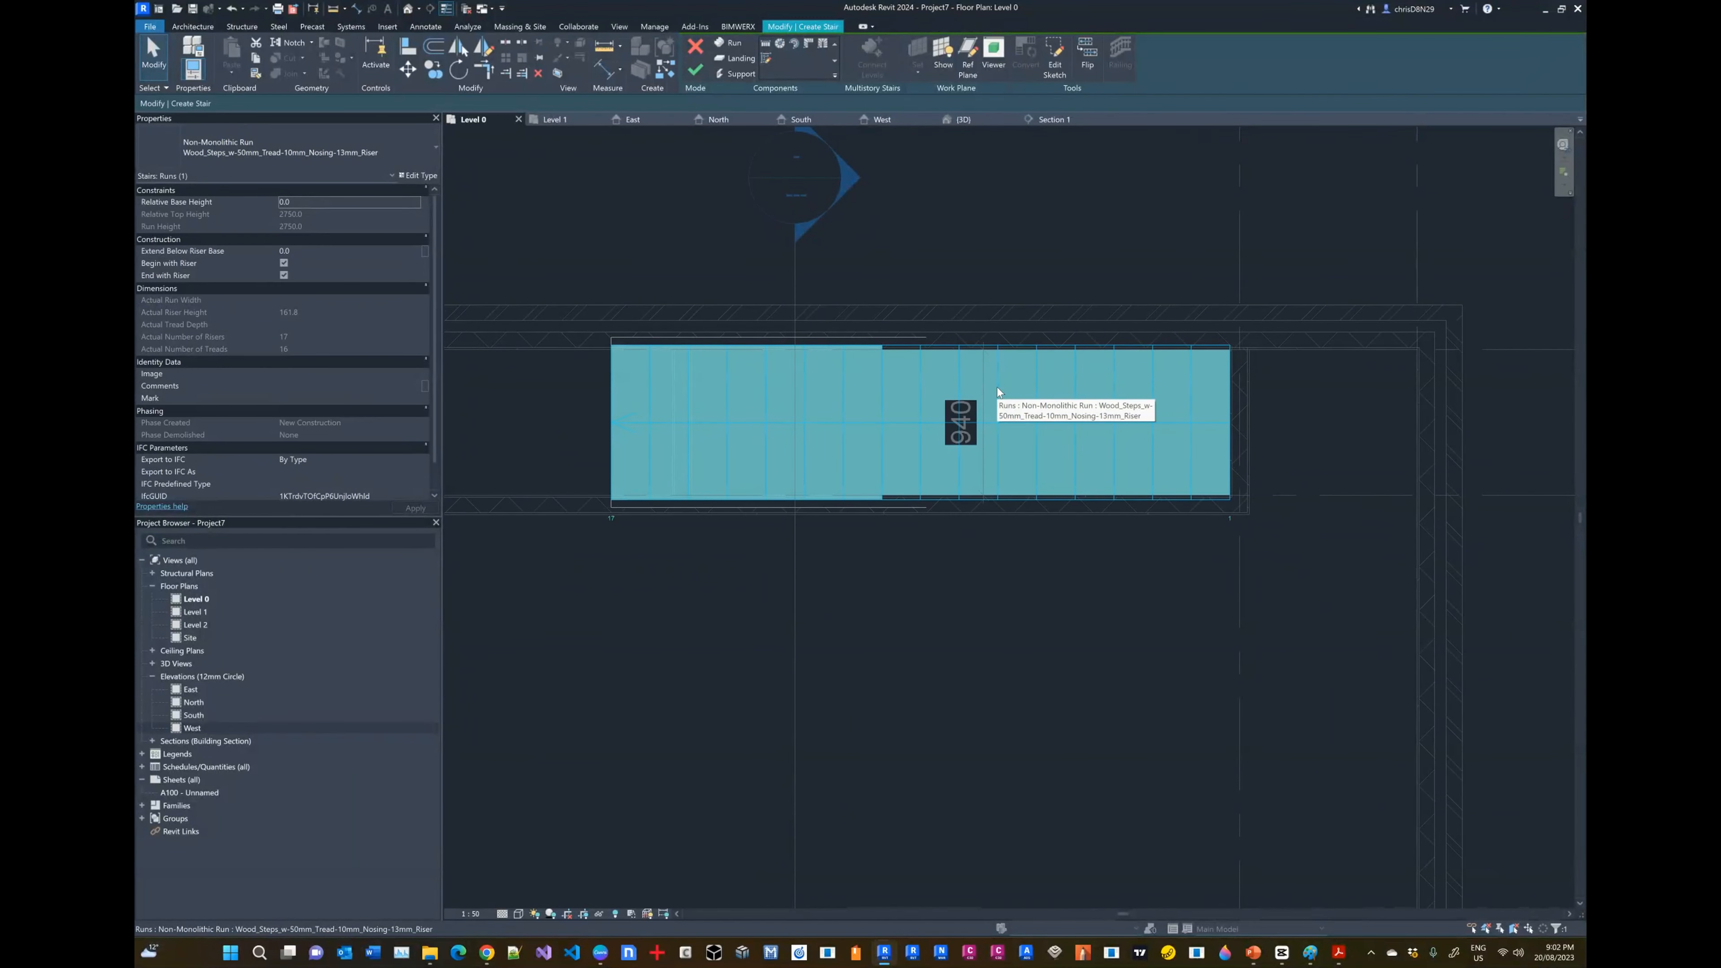
pyautogui.click(1057, 69)
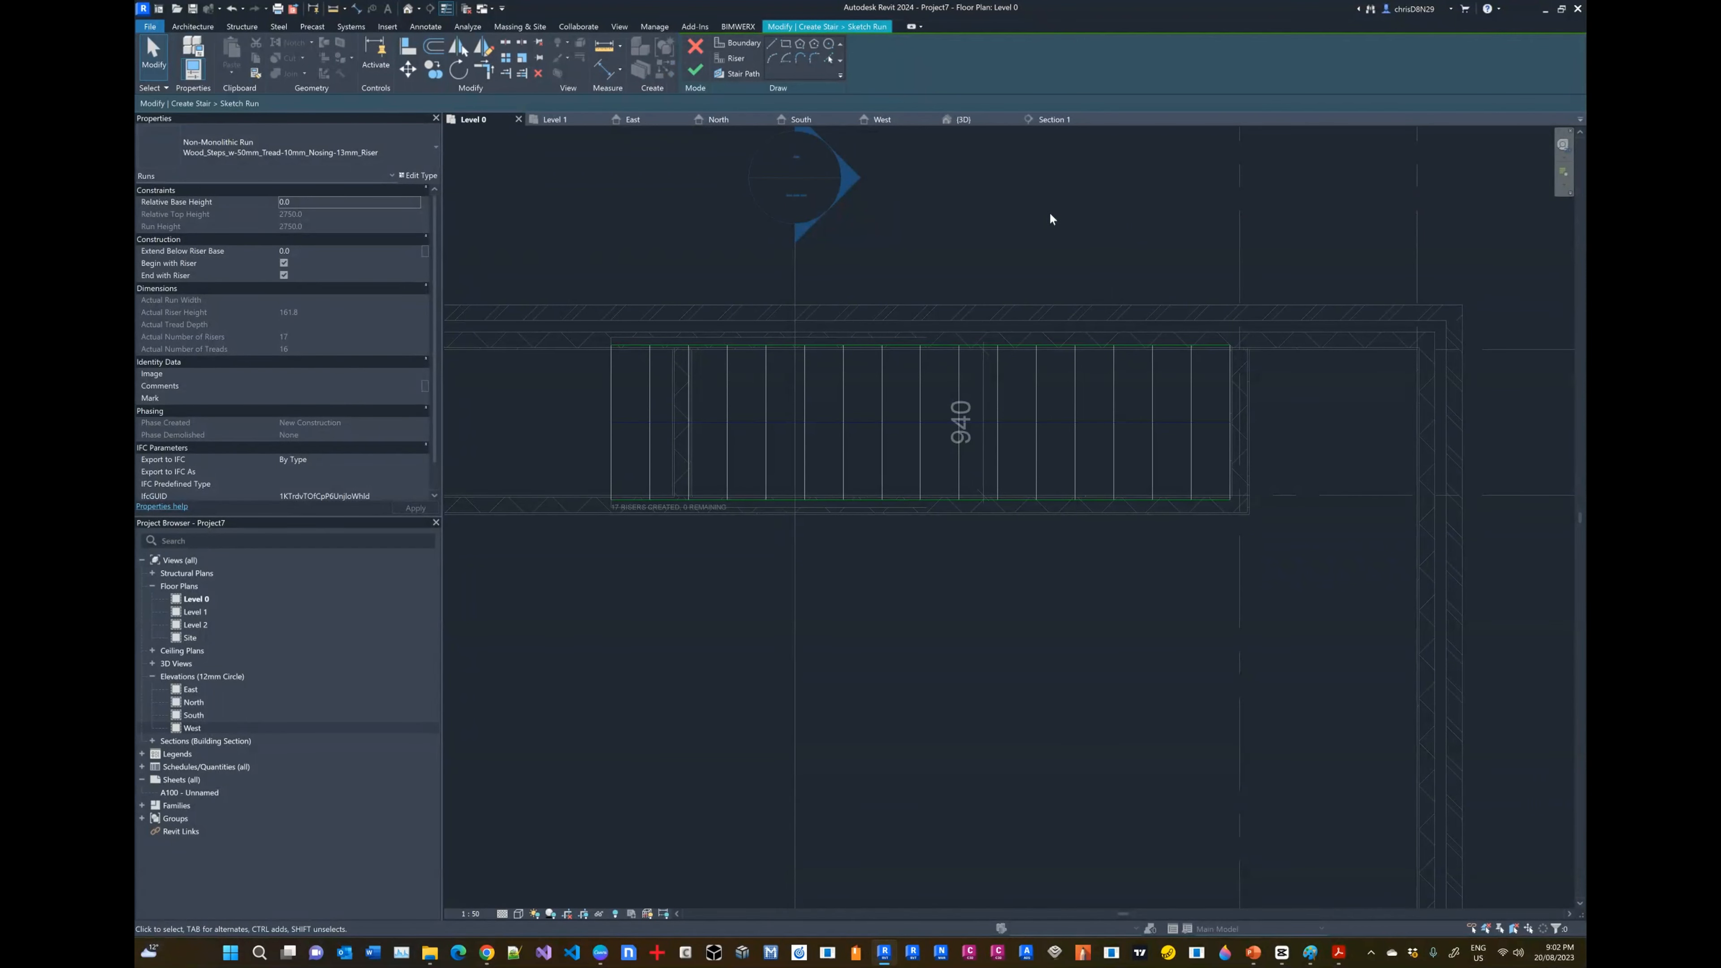
# Step: Move the upper boundary line of the run sketch down onto the inner face of the upper wall
pyautogui.scroll(3, 1250, 374)
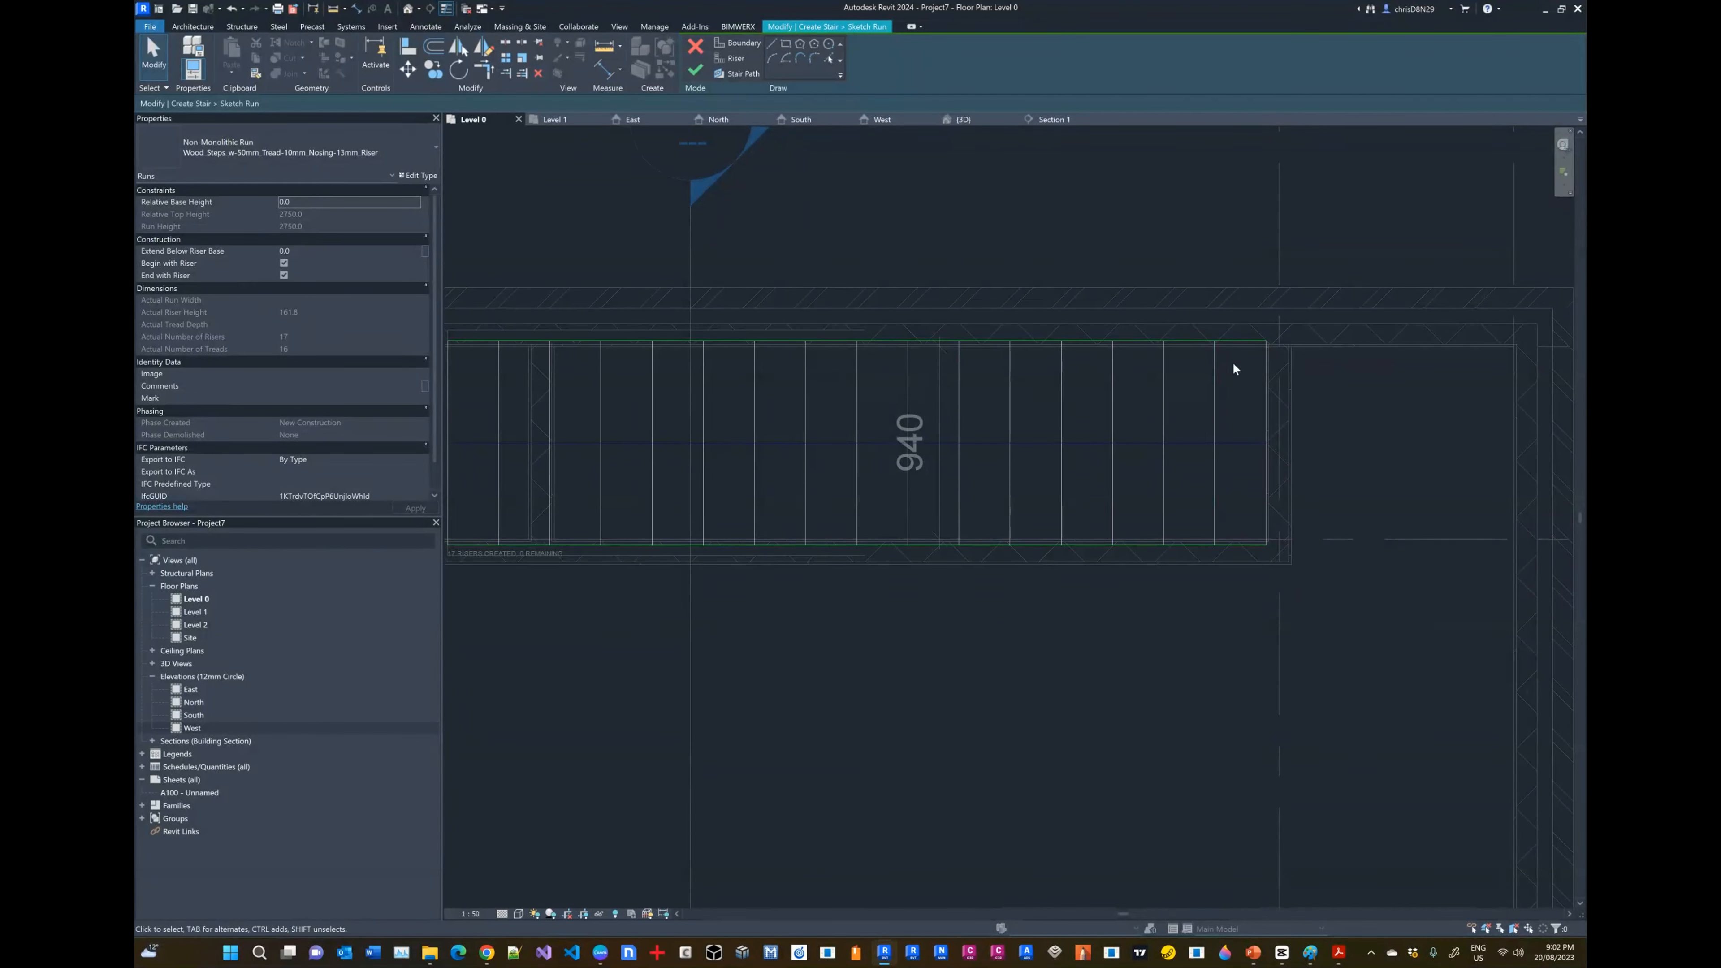
pyautogui.scroll(3, 1233, 362)
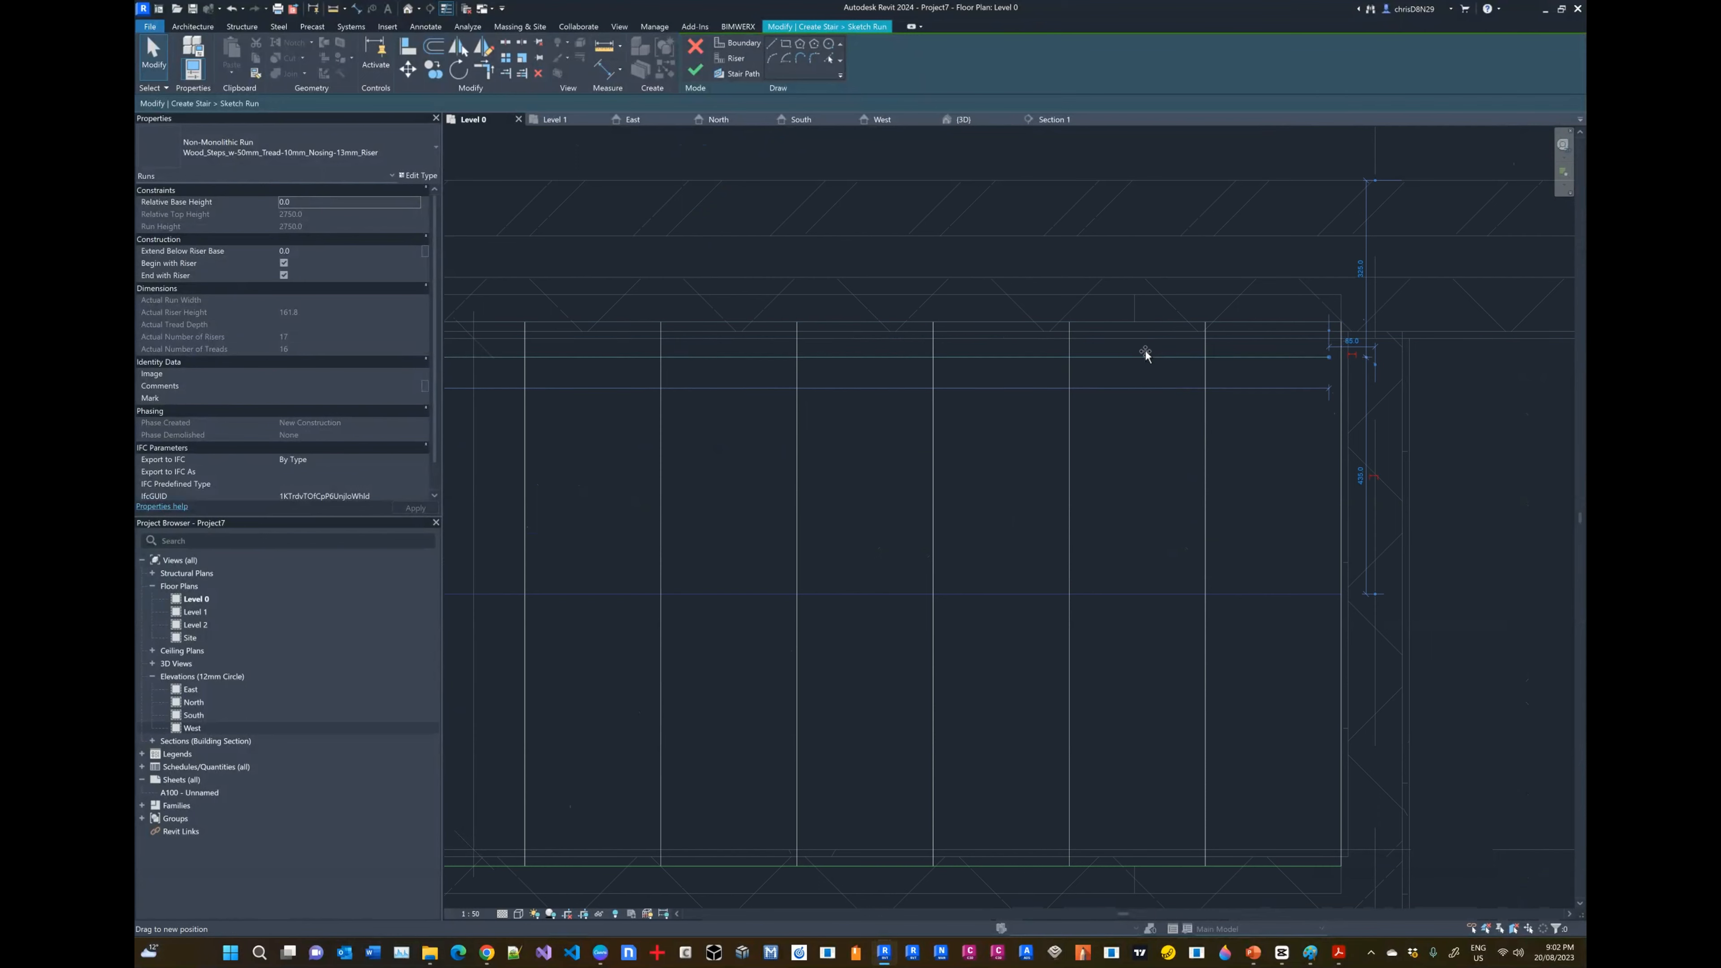
pyautogui.click(1170, 338)
pyautogui.press('Escape')
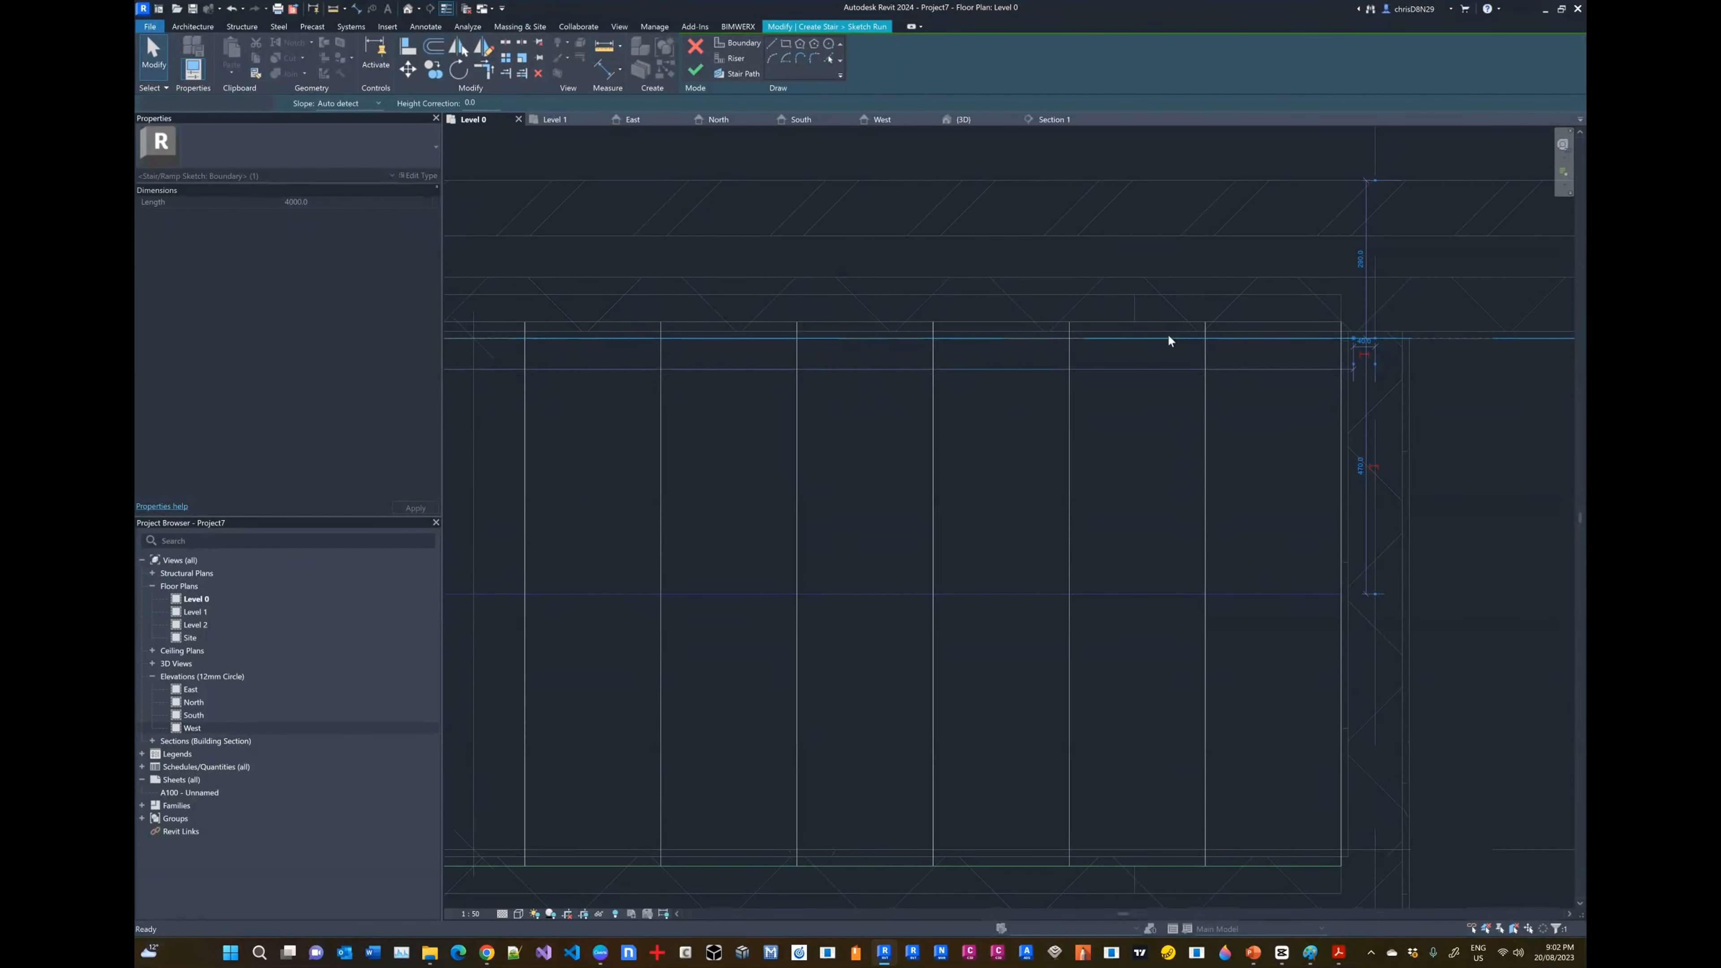
pyautogui.scroll(4, 1360, 317)
pyautogui.click(1241, 320)
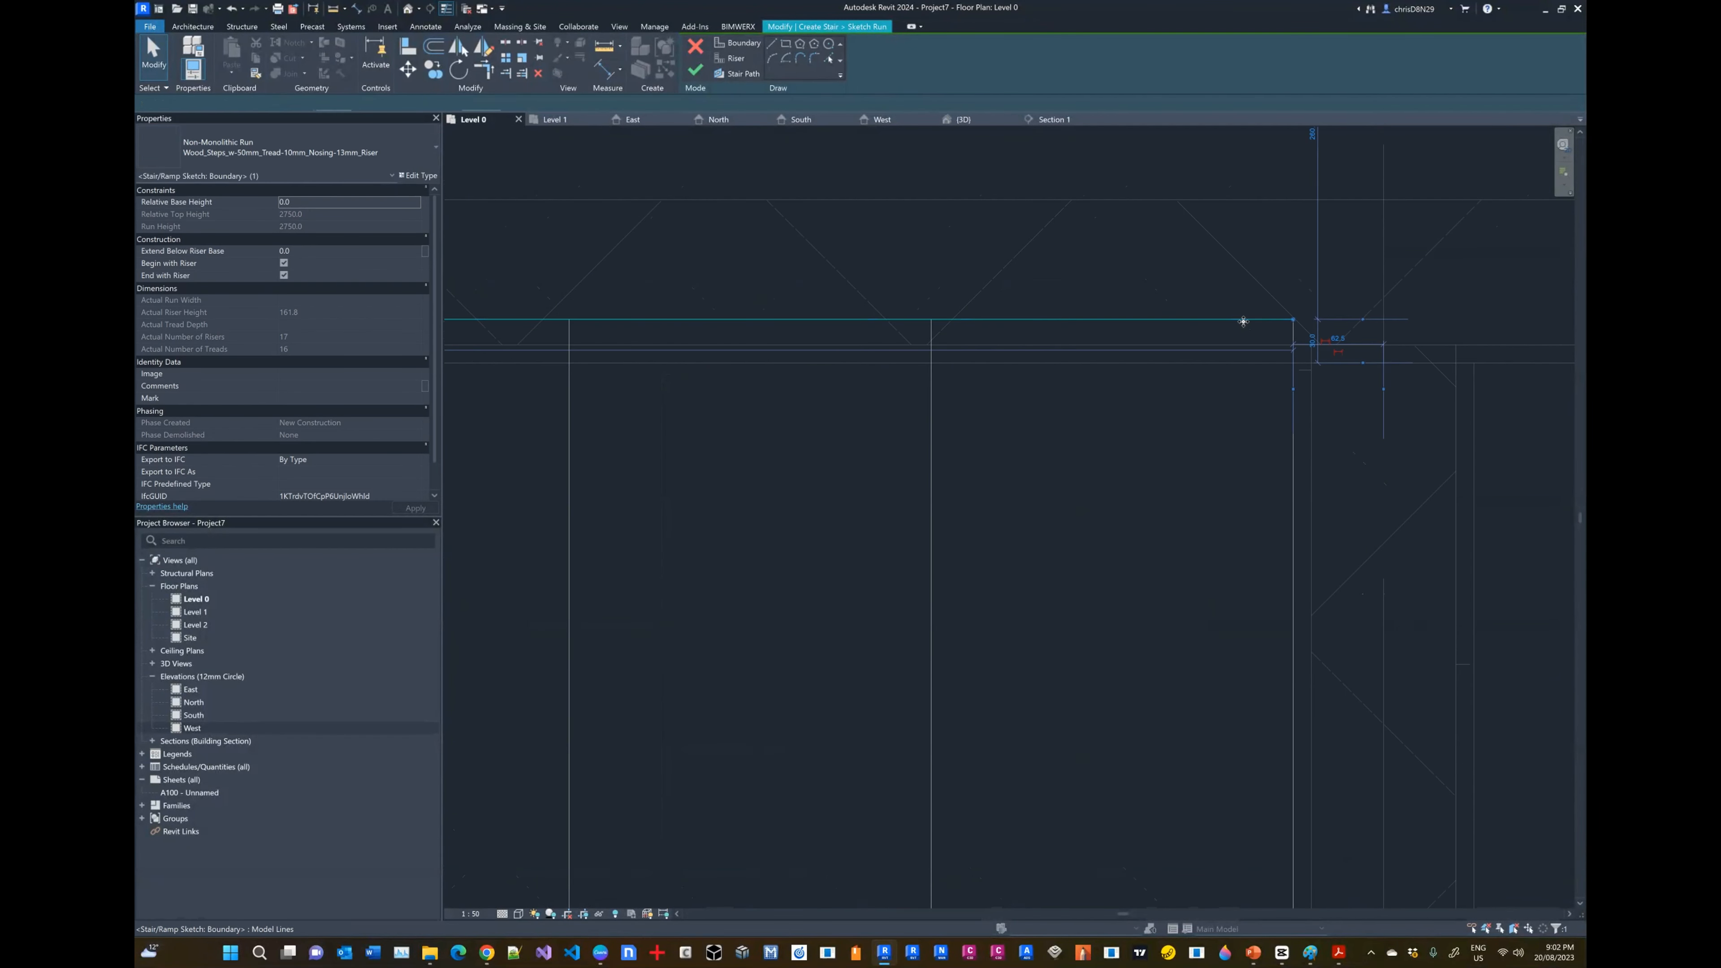
pyautogui.click(409, 69)
pyautogui.click(1293, 319)
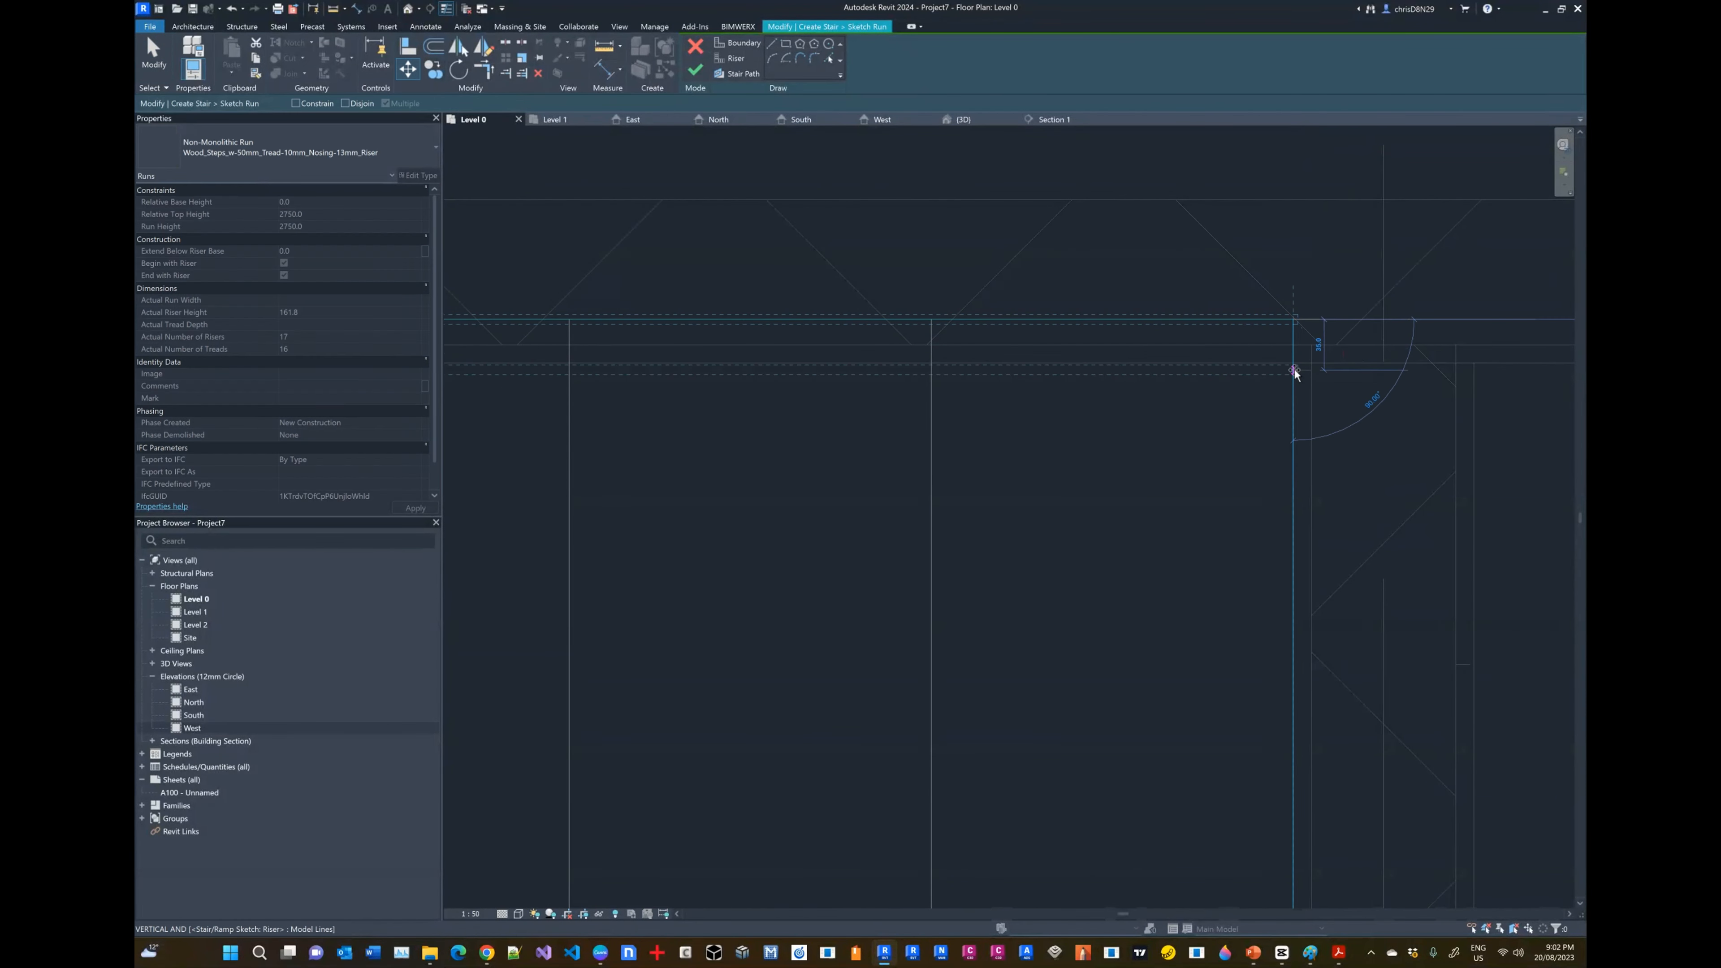
pyautogui.click(1293, 364)
# Step: Move the lower boundary line of the run sketch up onto the inner face of the lower wall
pyautogui.scroll(-4, 1212, 323)
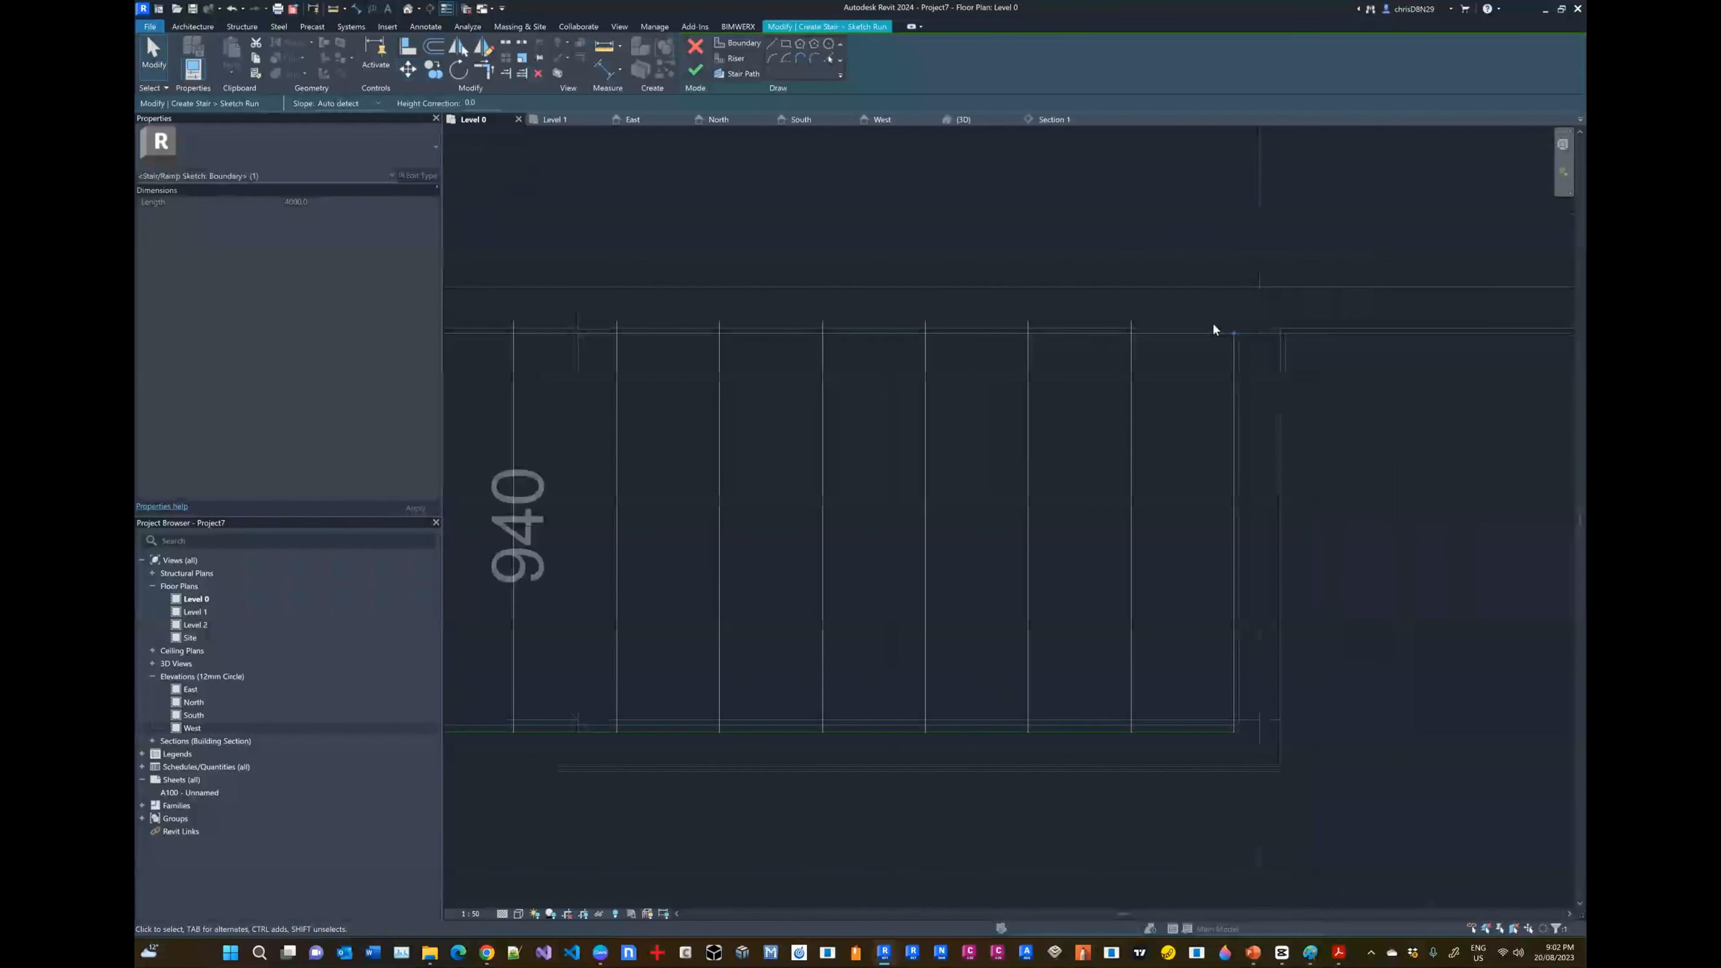
pyautogui.scroll(-2, 1213, 329)
pyautogui.scroll(6, 1229, 507)
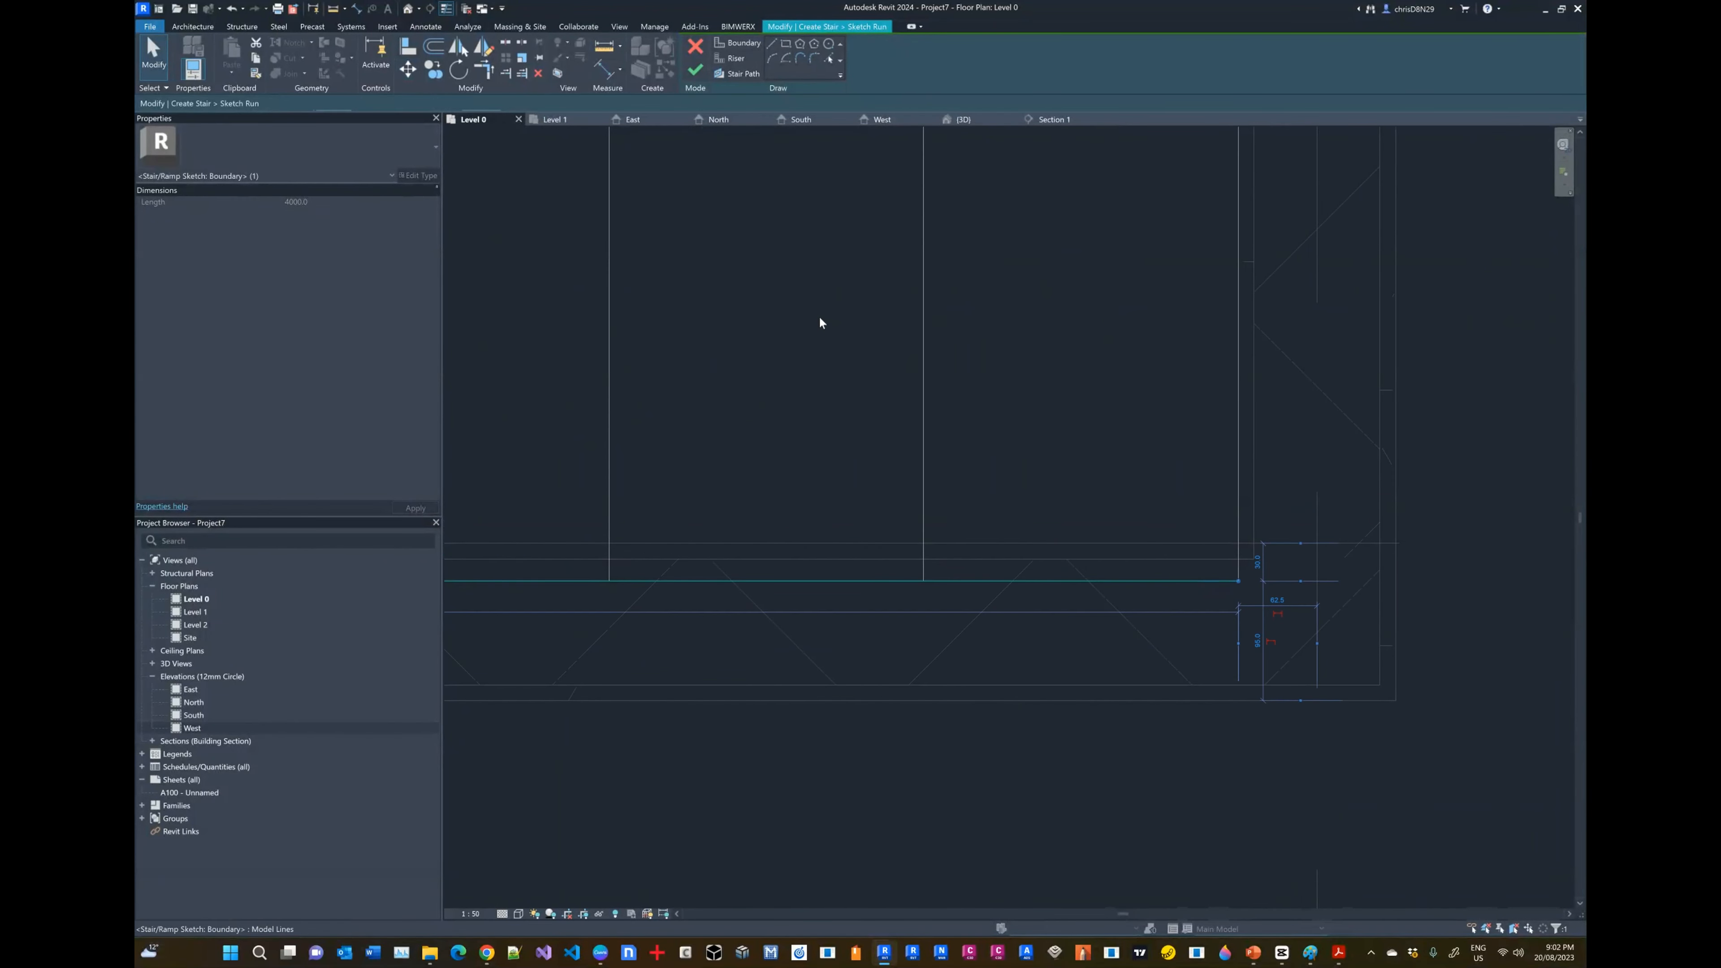
pyautogui.click(409, 69)
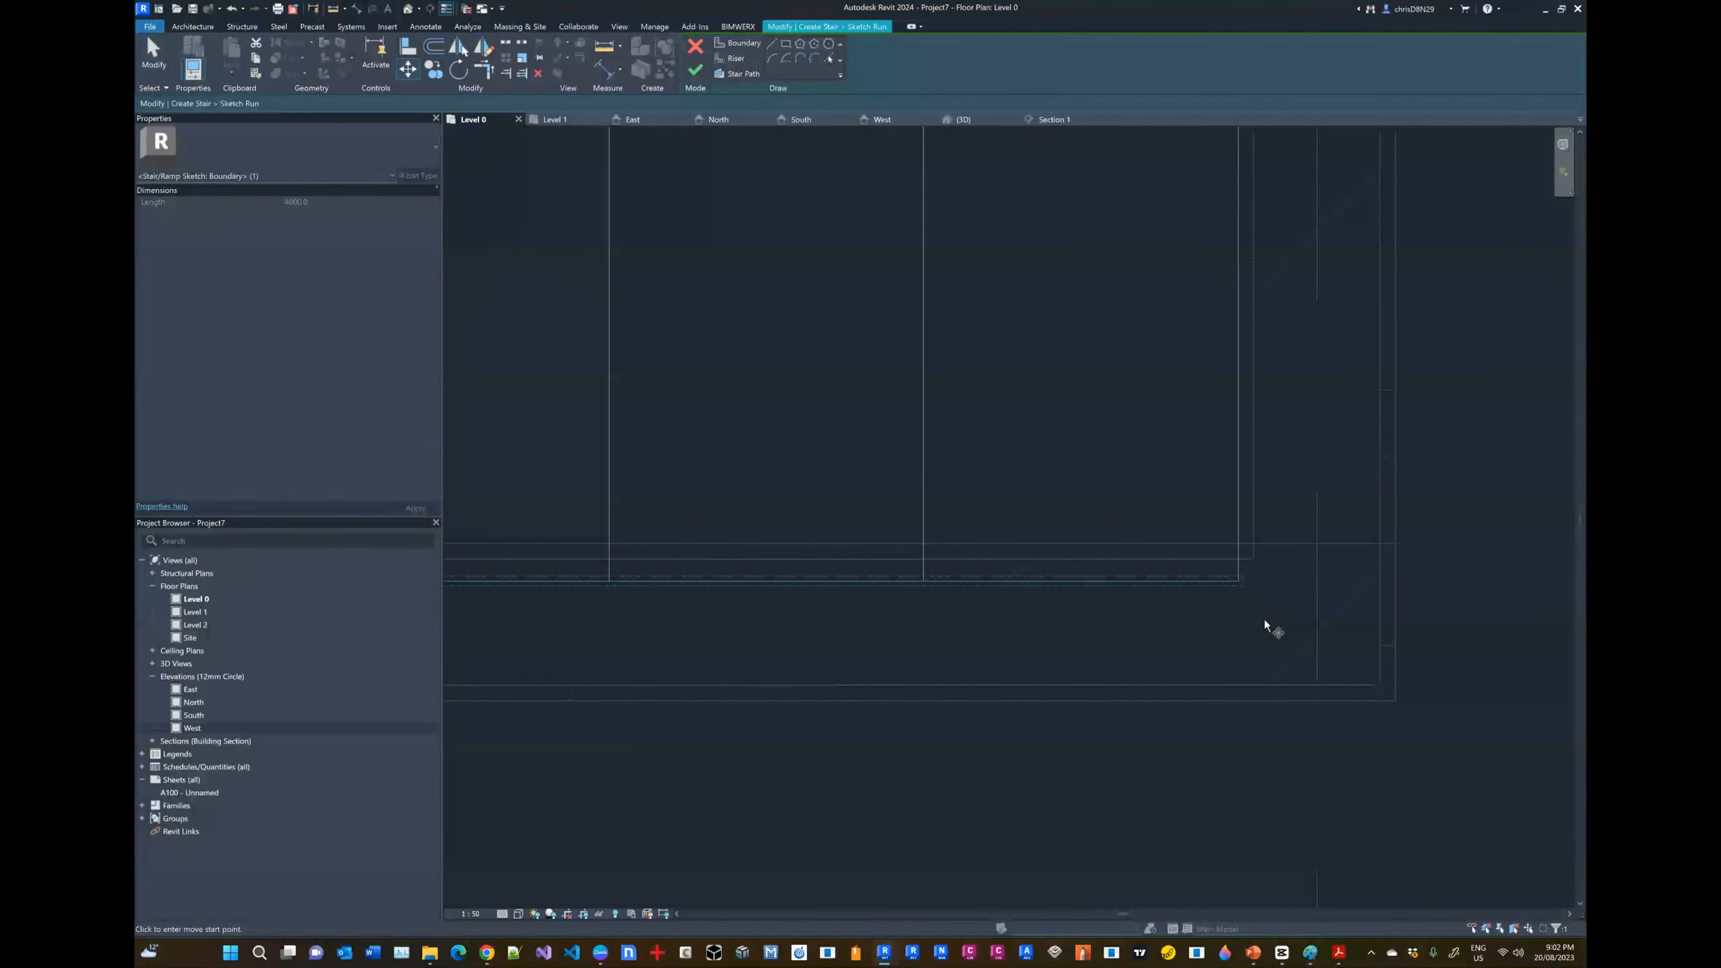
pyautogui.click(1238, 581)
pyautogui.click(1239, 560)
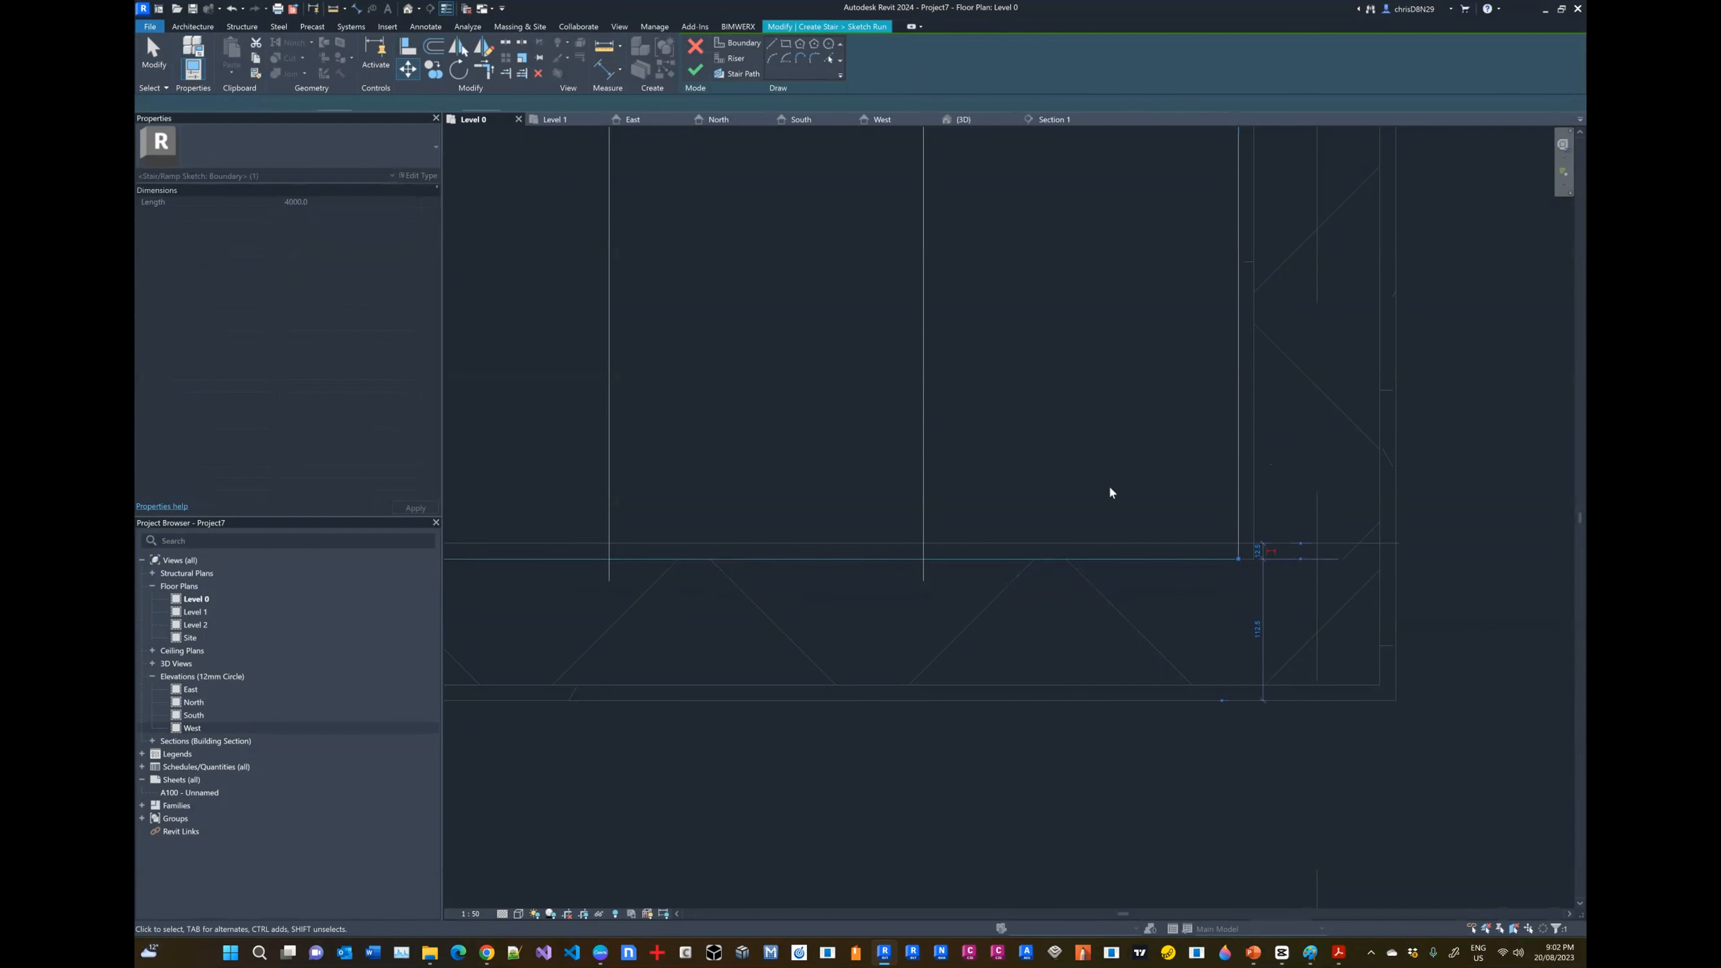
pyautogui.click(414, 69)
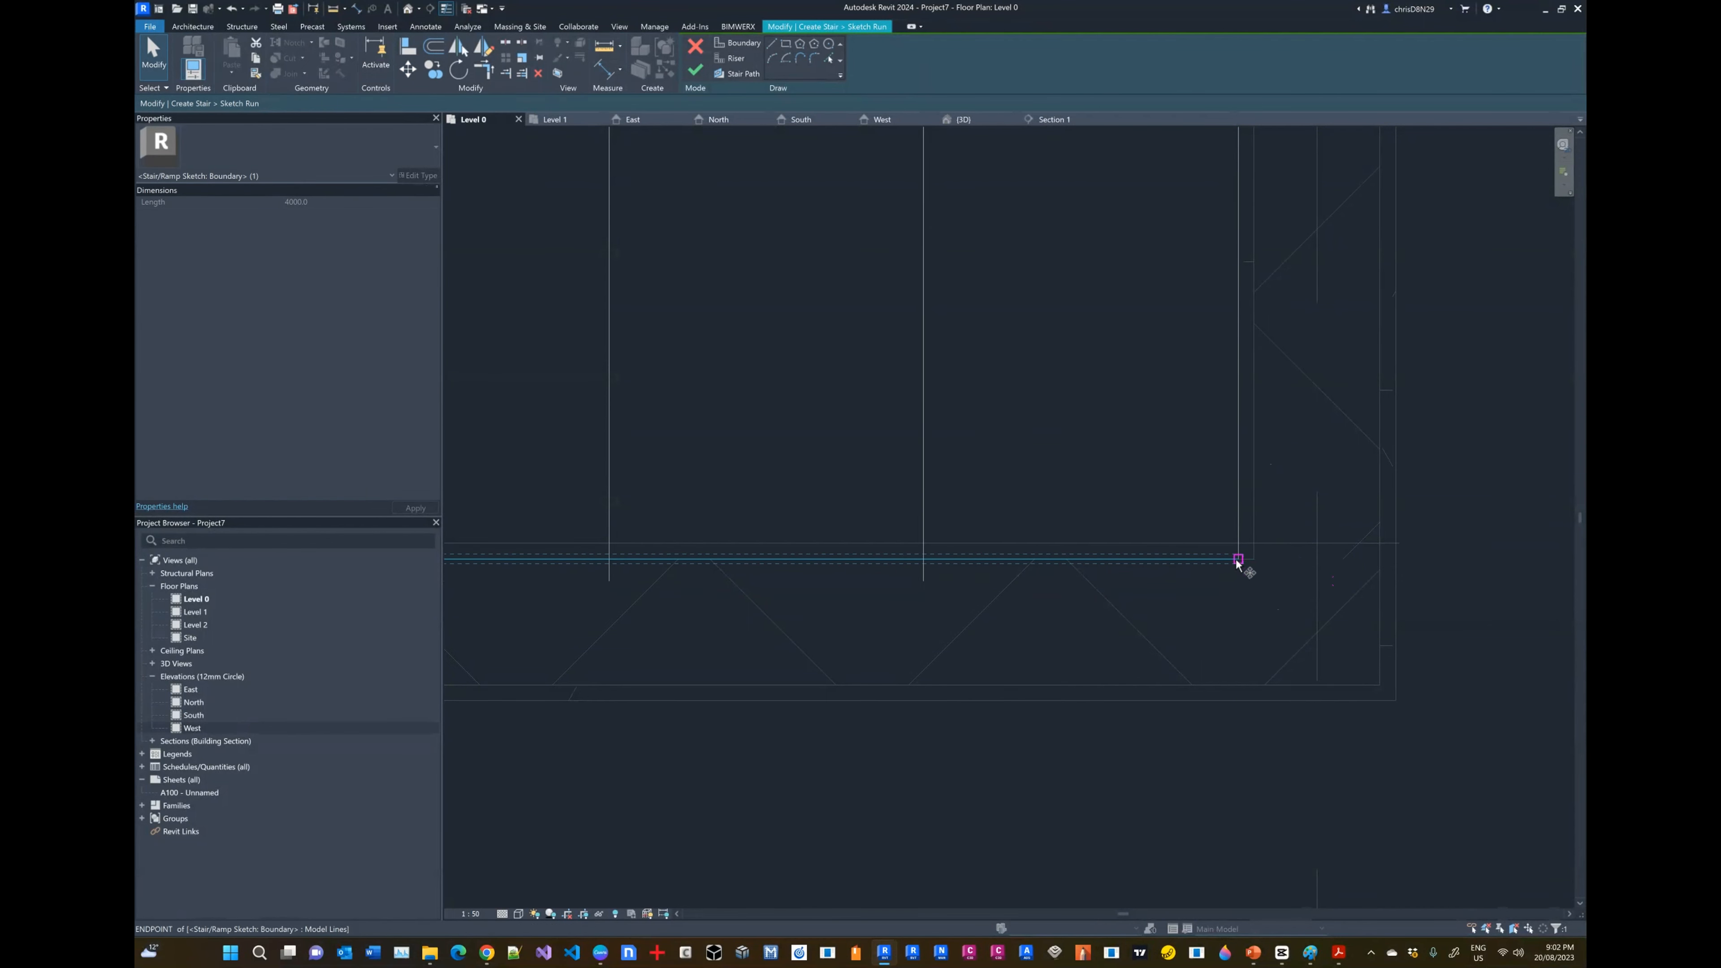
pyautogui.click(1238, 560)
pyautogui.click(1239, 544)
pyautogui.scroll(-5, 1254, 445)
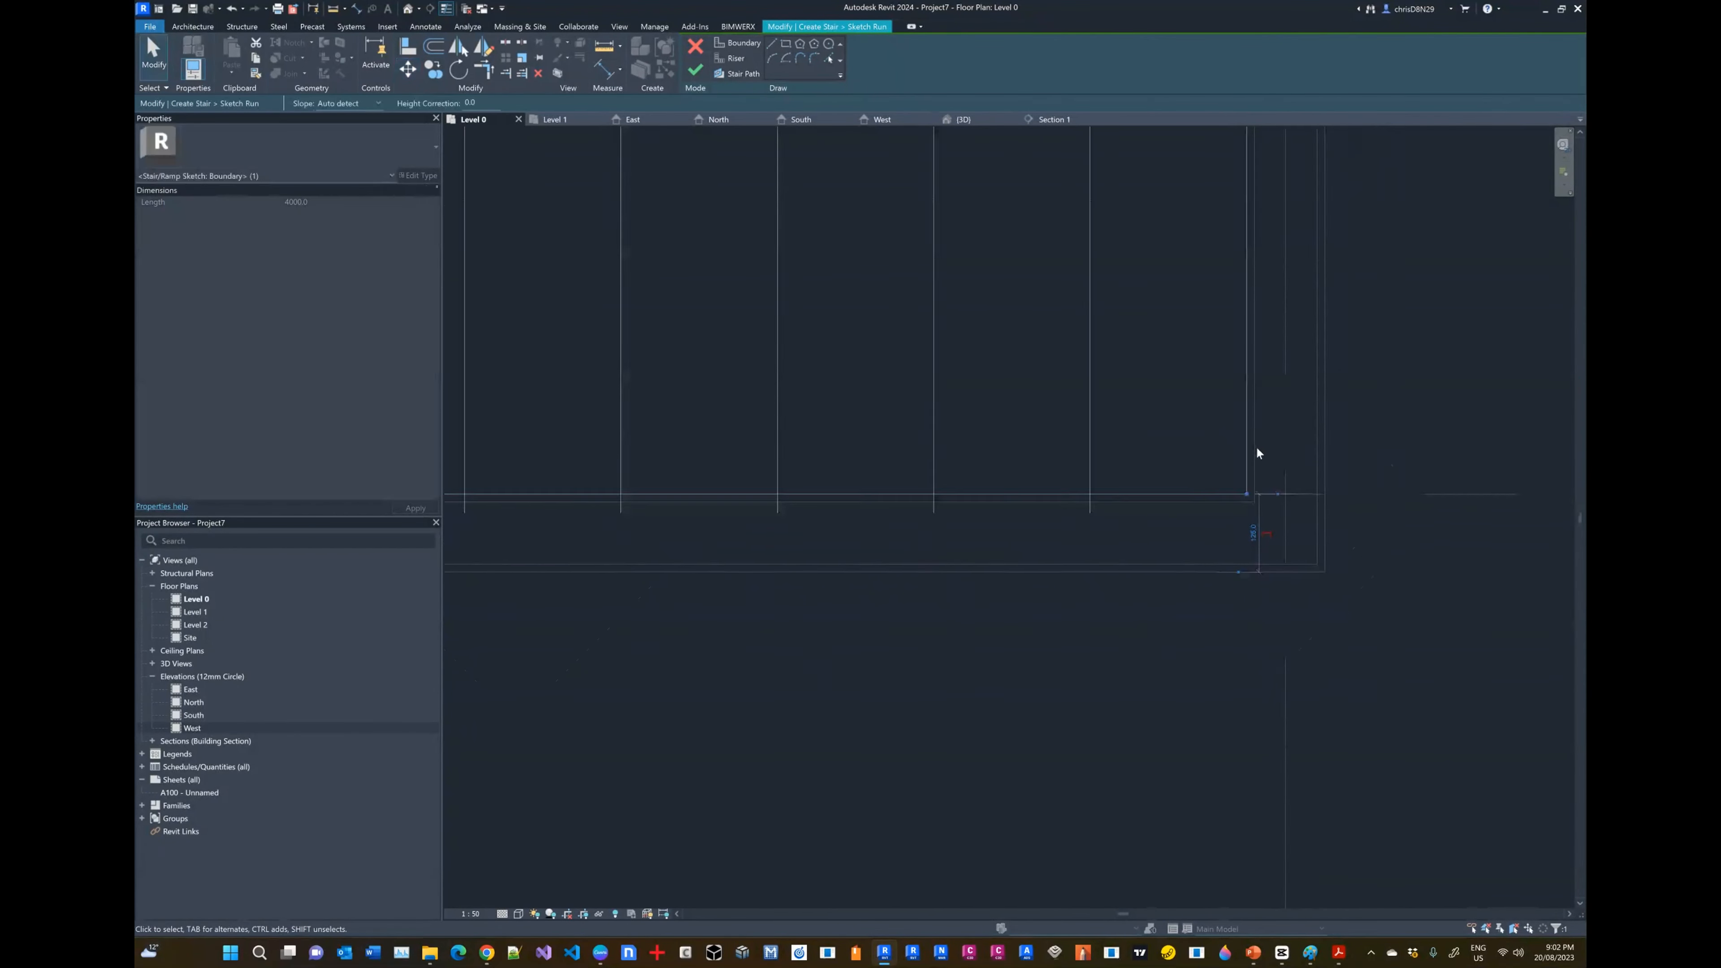
pyautogui.moveTo(1210, 454); pyautogui.dragTo(1195, 507, button='middle')
pyautogui.scroll(-2, 1212, 519)
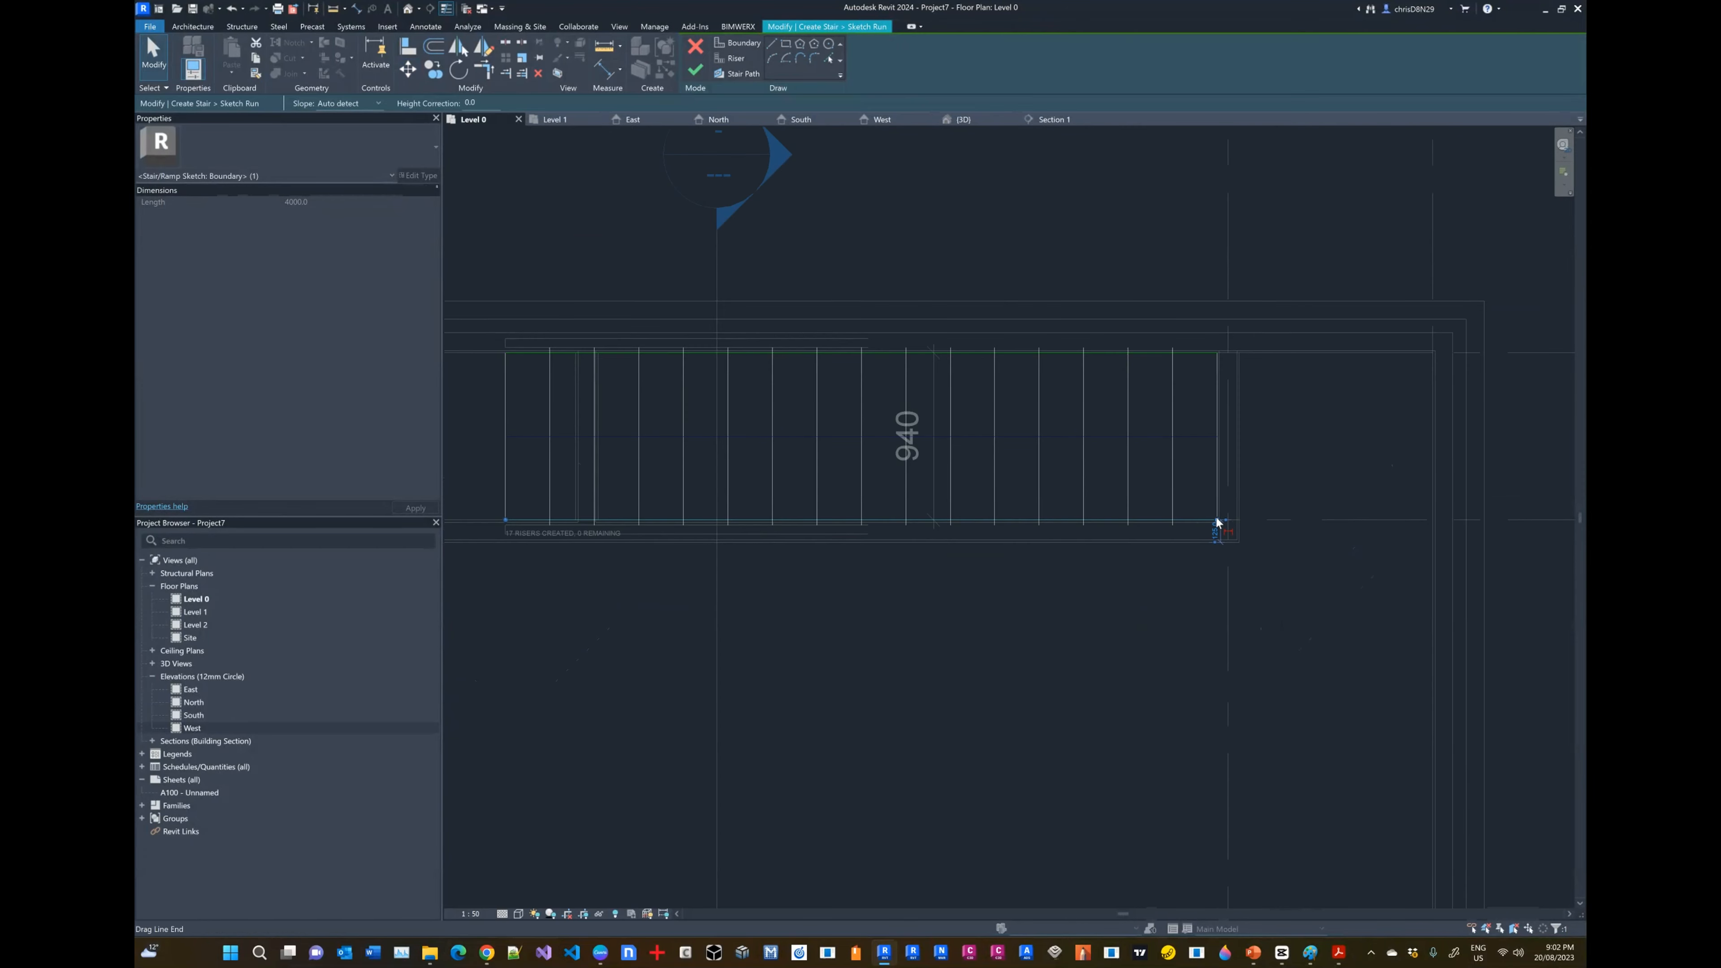
# Step: Check the staircase on the floor plan image in Paint, and delete the three risers nearest grid 4 from the run sketch in Revit
pyautogui.hotkey('alt', 'Tab')
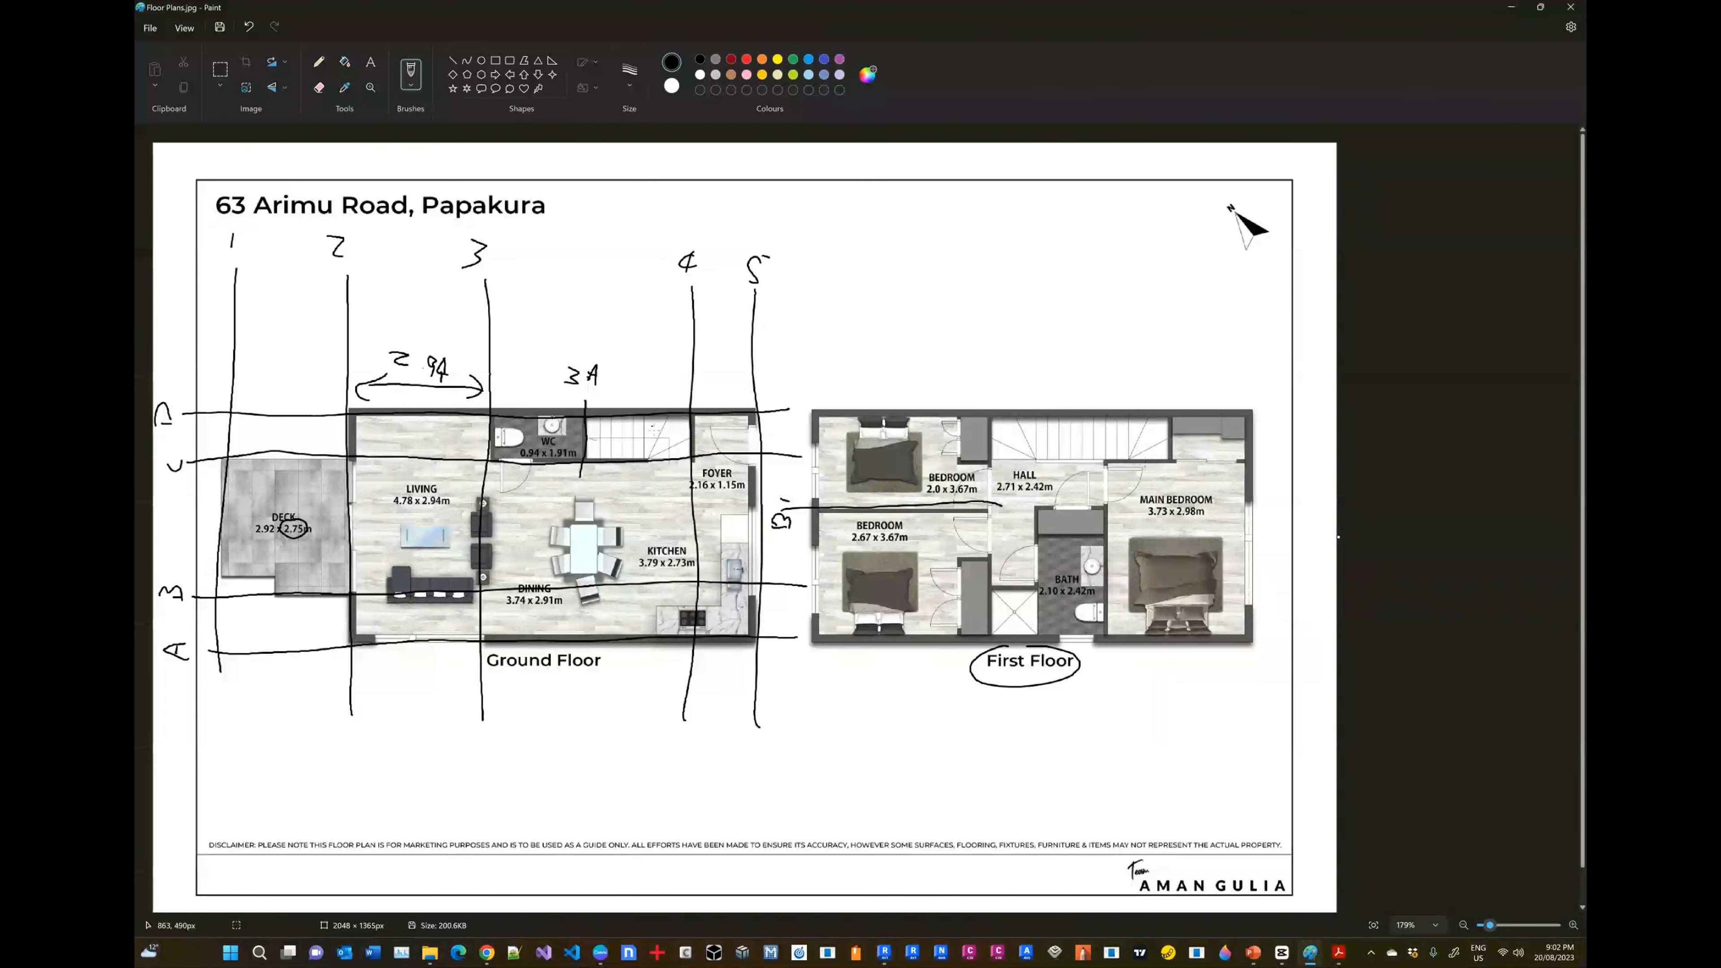
pyautogui.hotkey('alt', 'Tab')
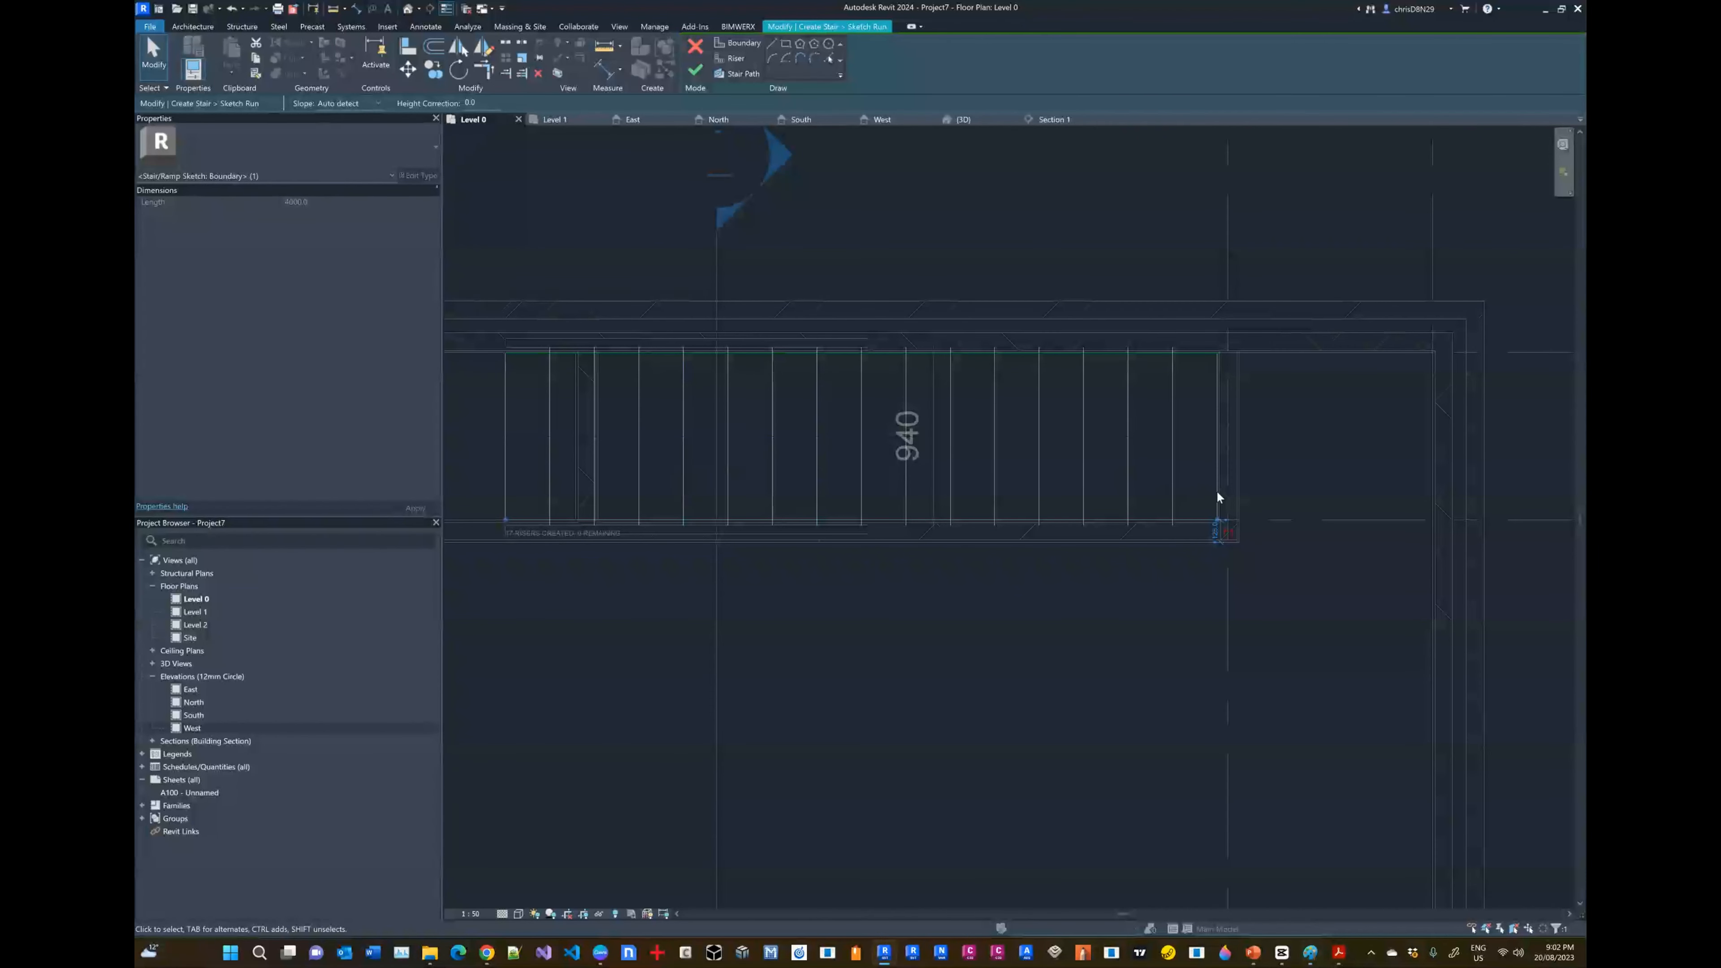
pyautogui.scroll(3, 1216, 497)
pyautogui.click(1210, 454)
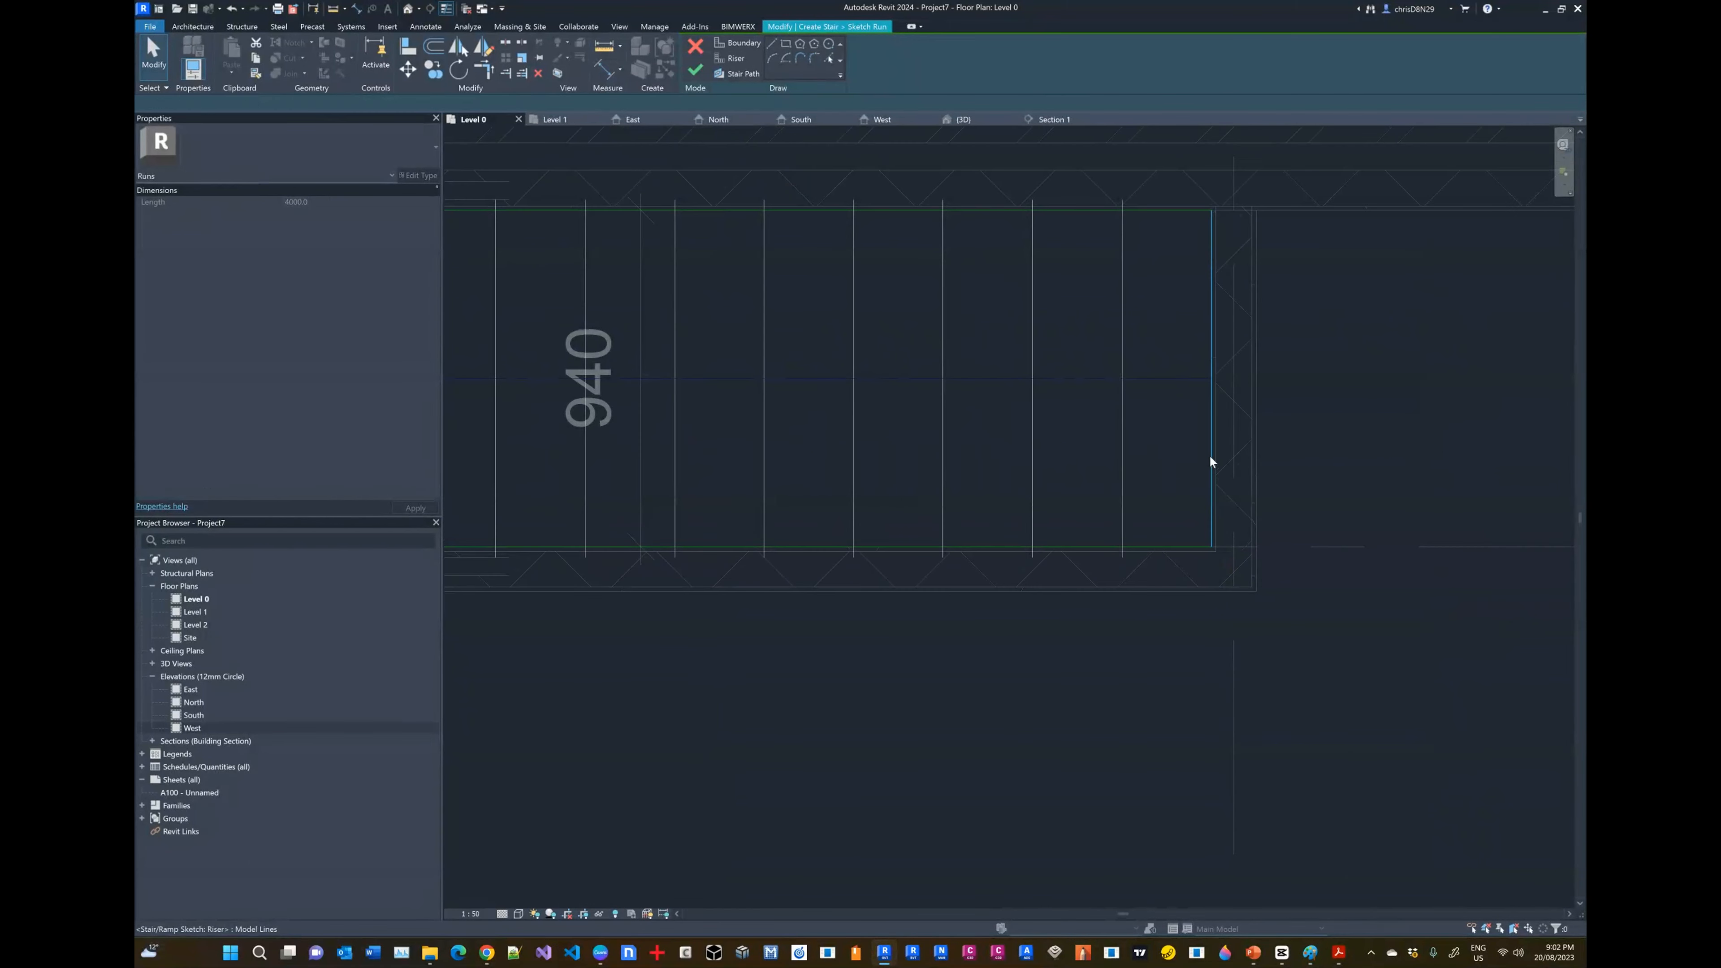
pyautogui.click(1191, 441)
pyautogui.click(1122, 429)
pyautogui.press('Delete')
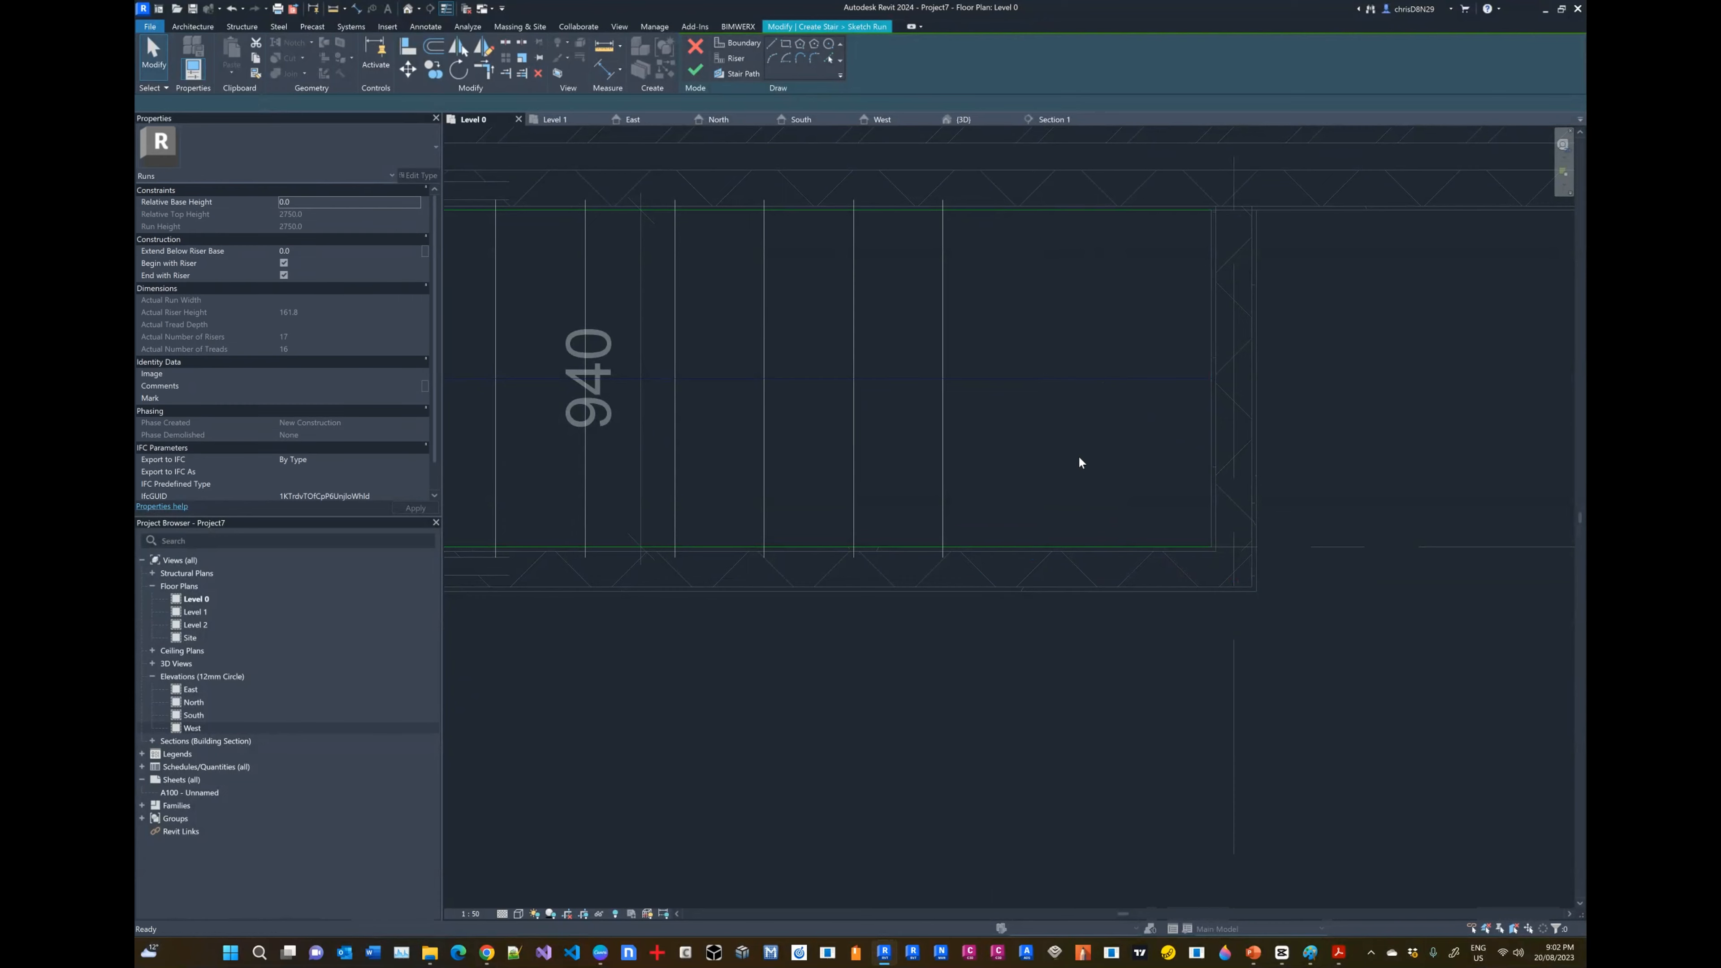
pyautogui.scroll(-2, 1077, 455)
pyautogui.scroll(-3, 1217, 434)
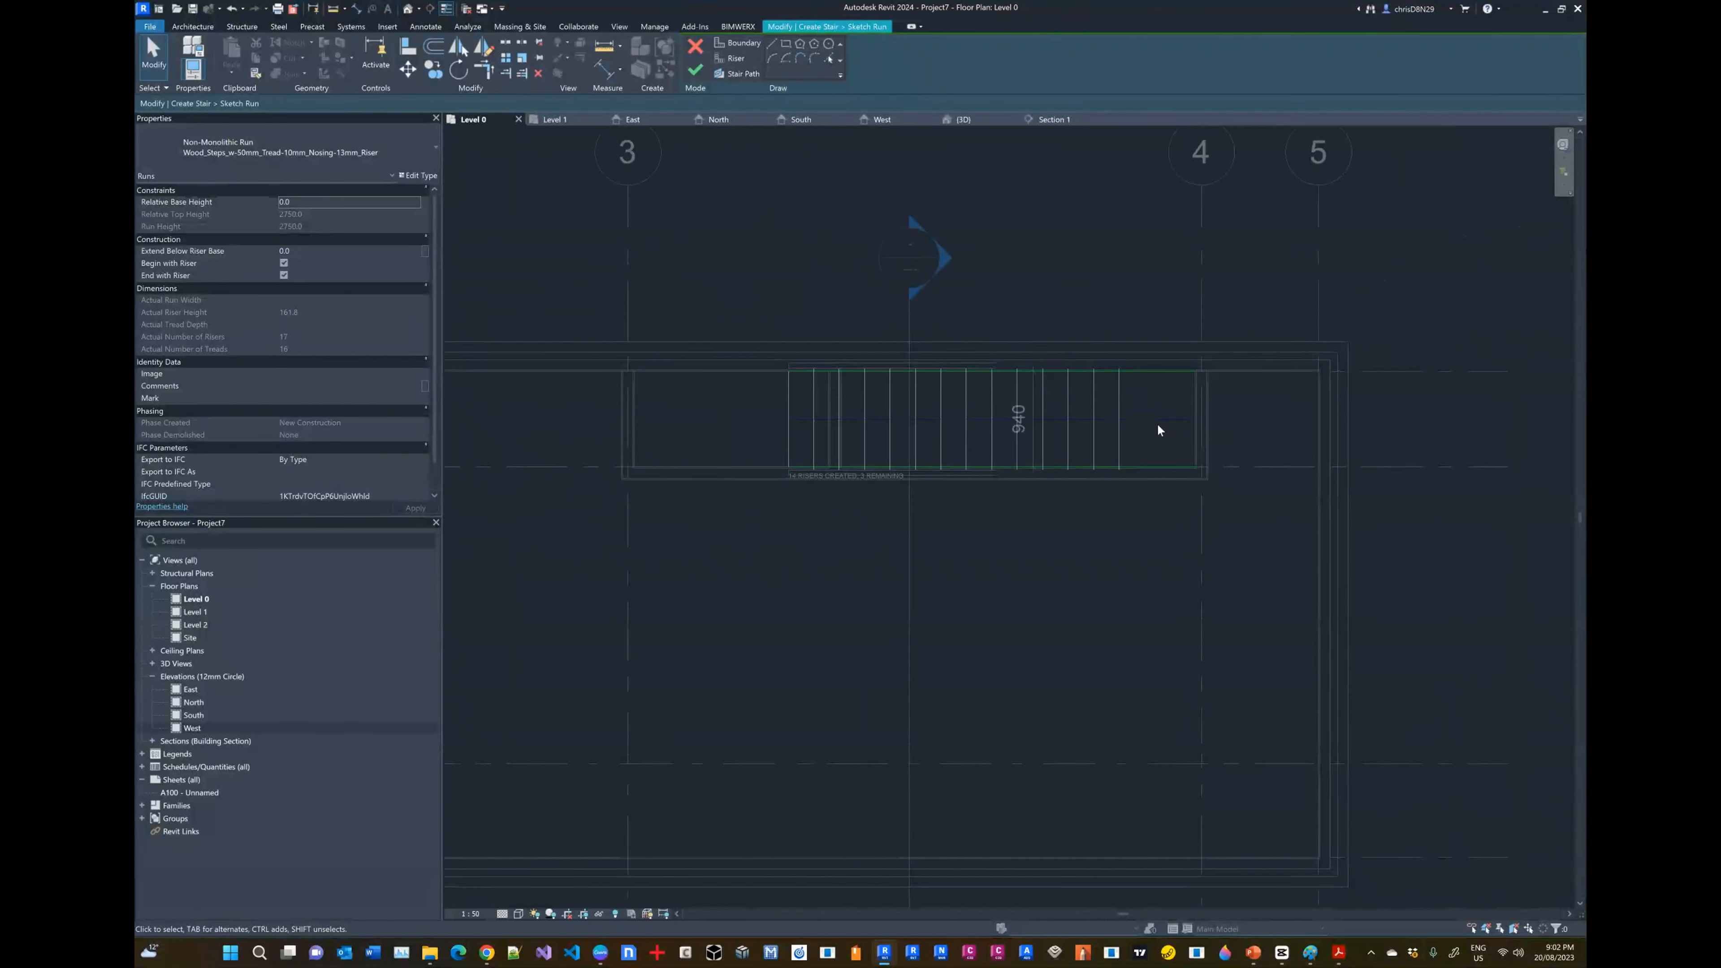
# Step: Shorten the lower boundary line to 3250 mm so it ends at the remaining riser nearest grid 4
pyautogui.scroll(3, 1157, 426)
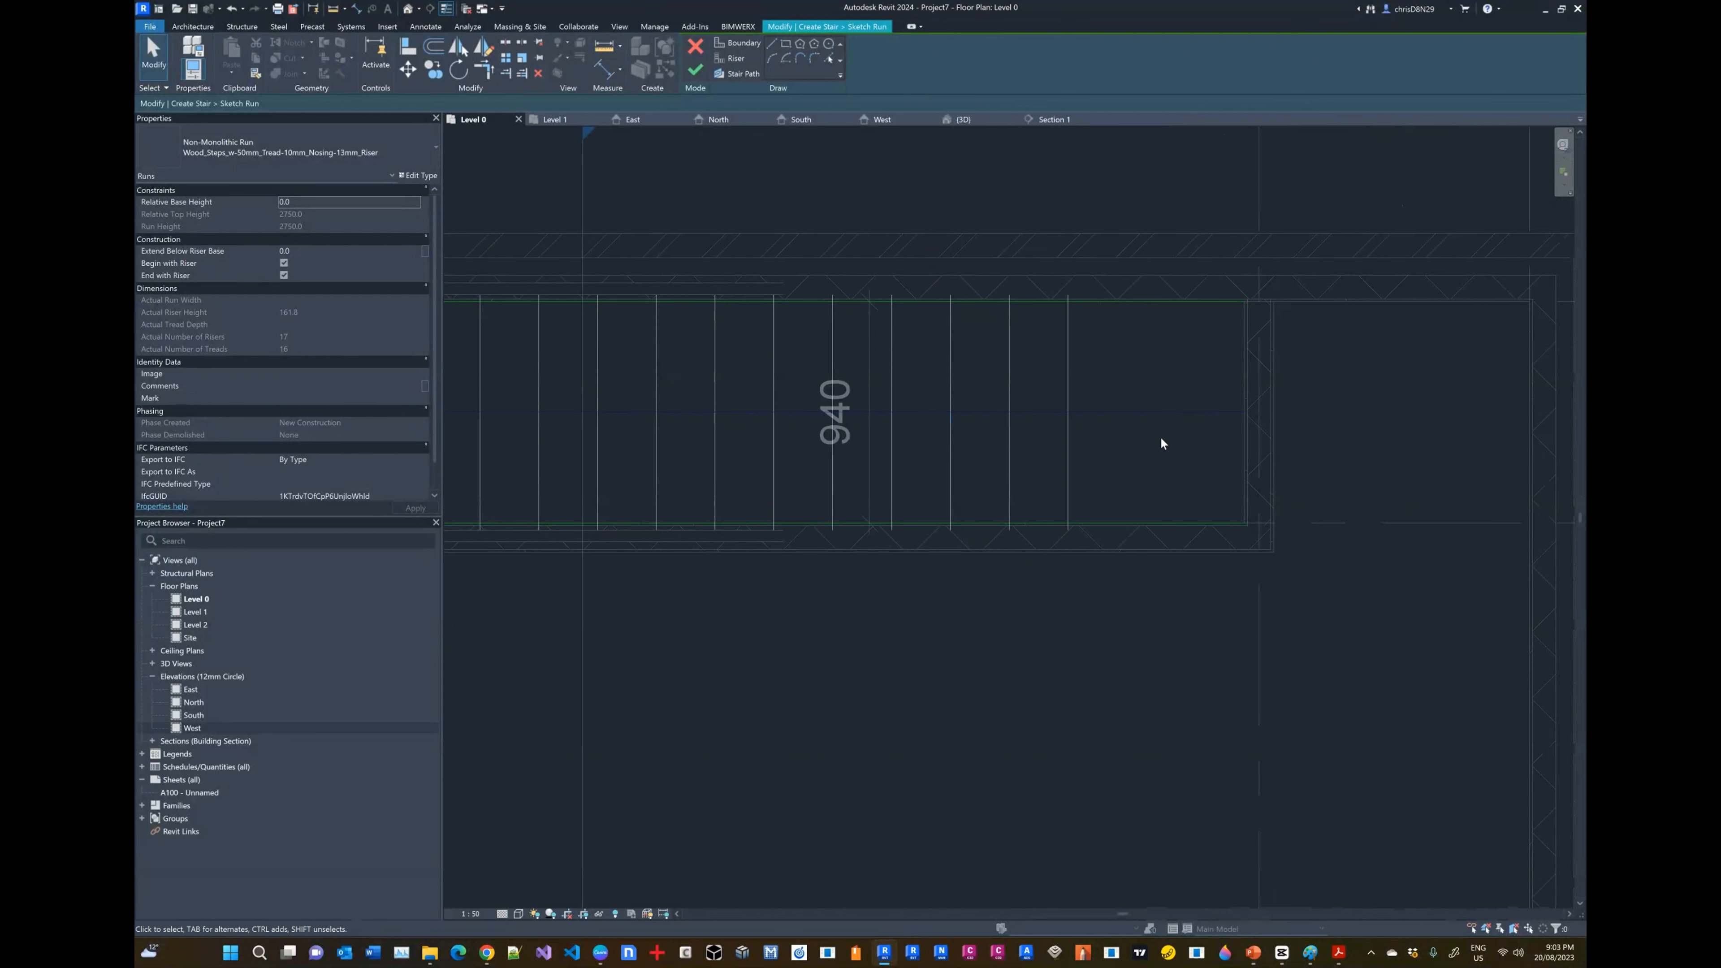
pyautogui.click(1255, 545)
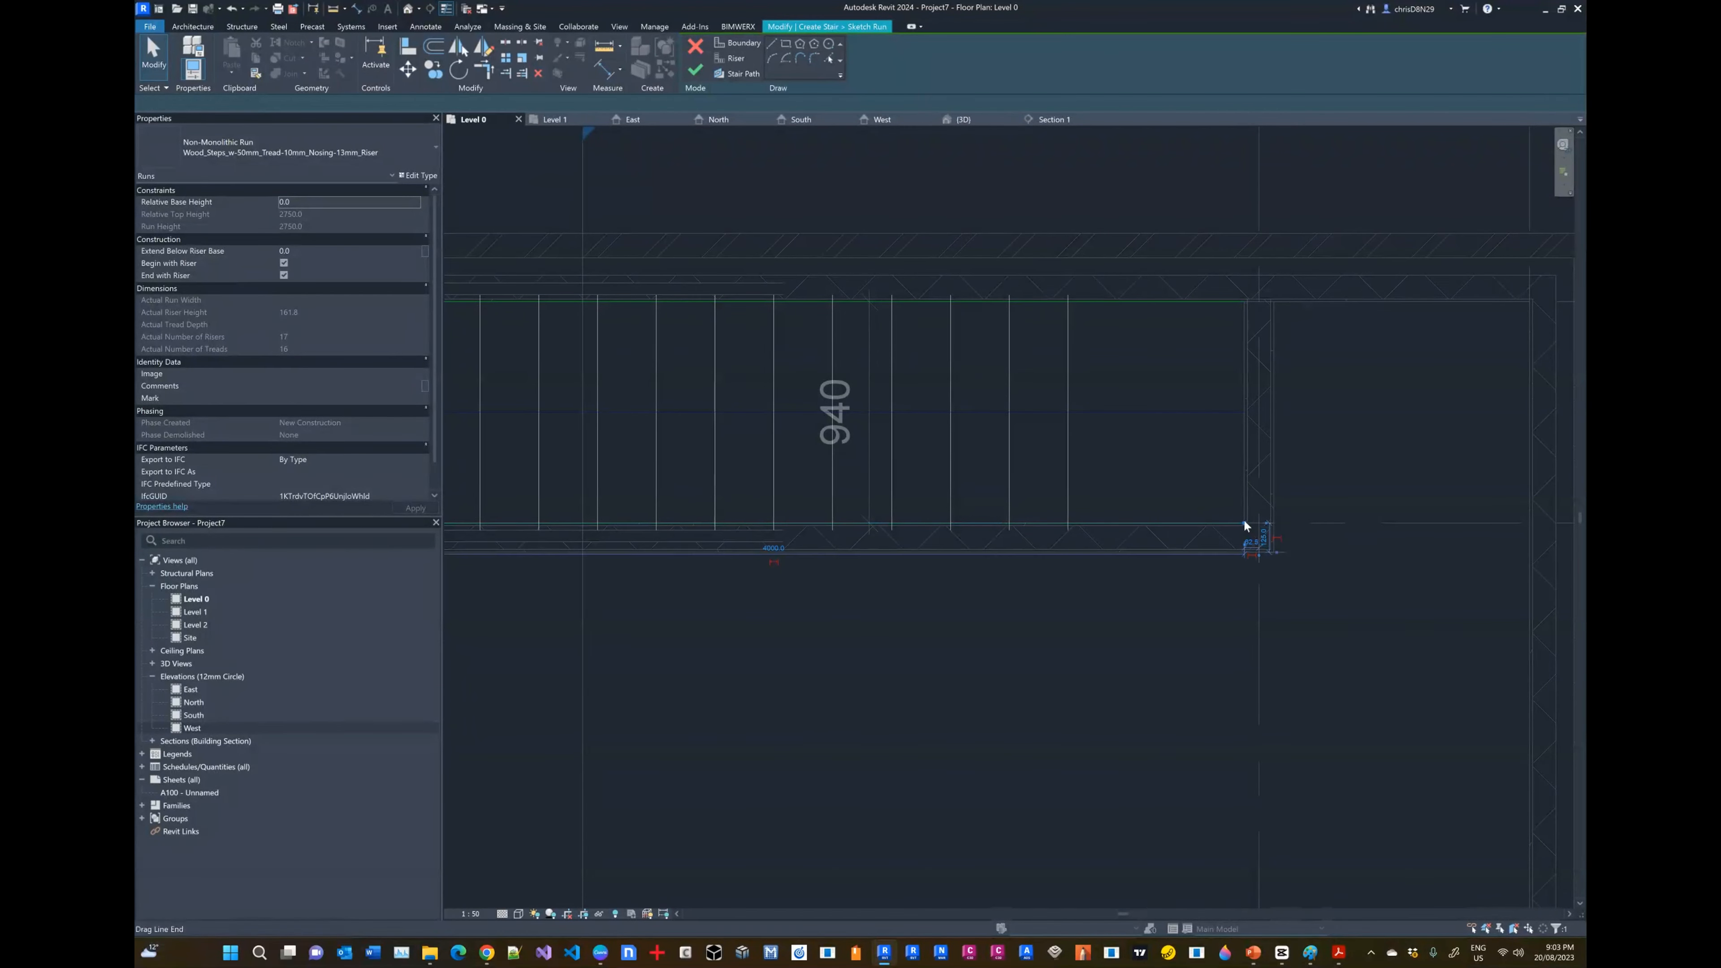
pyautogui.moveTo(1244, 522); pyautogui.dragTo(1068, 523)
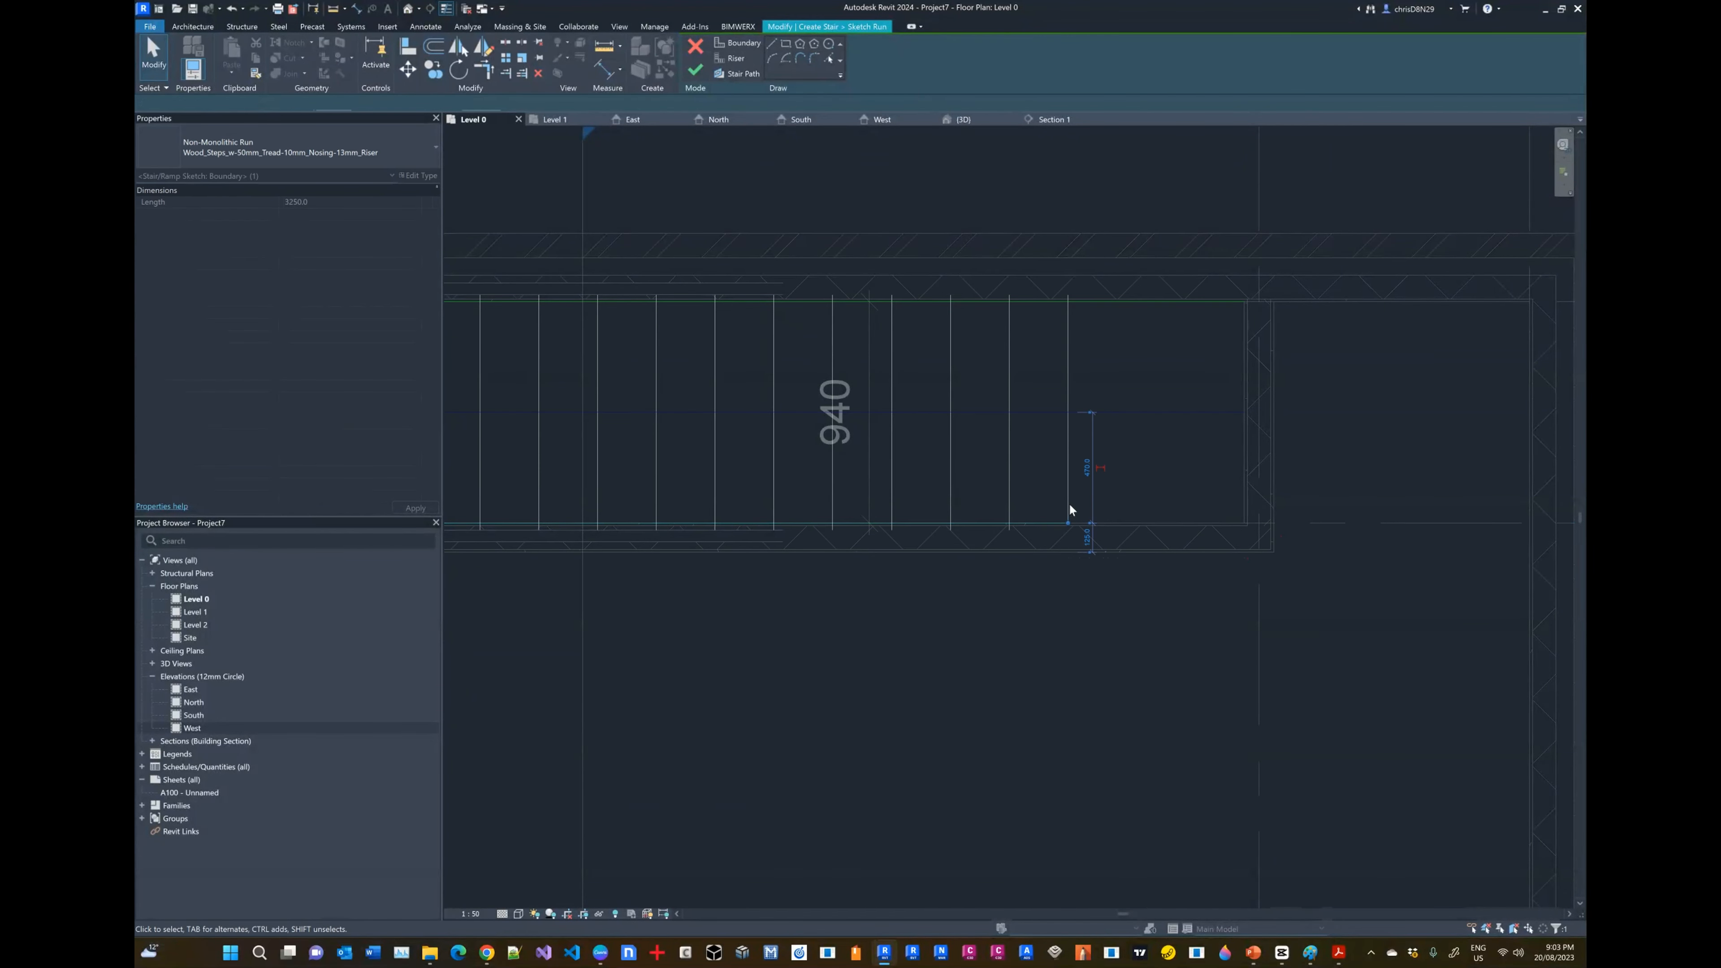
# Step: Shorten the lower ends of the sketched risers one after another so they stop on the lower boundary line
pyautogui.click(1068, 504)
pyautogui.click(1085, 507)
pyautogui.click(1009, 497)
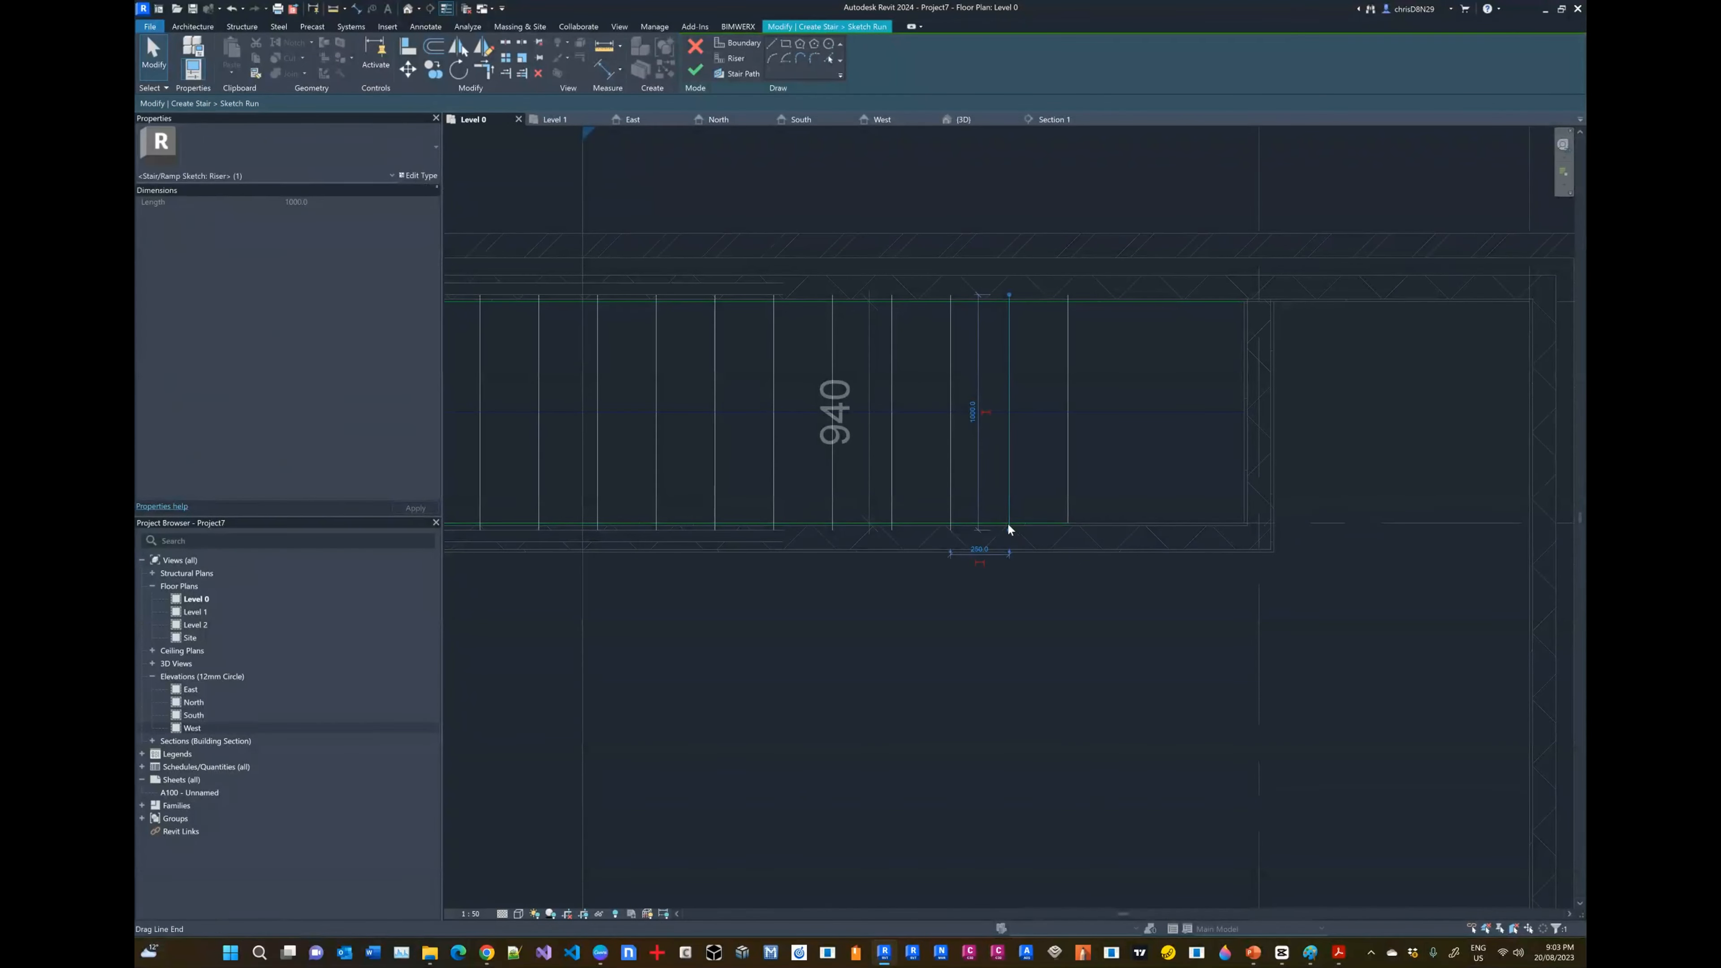
pyautogui.press('Escape')
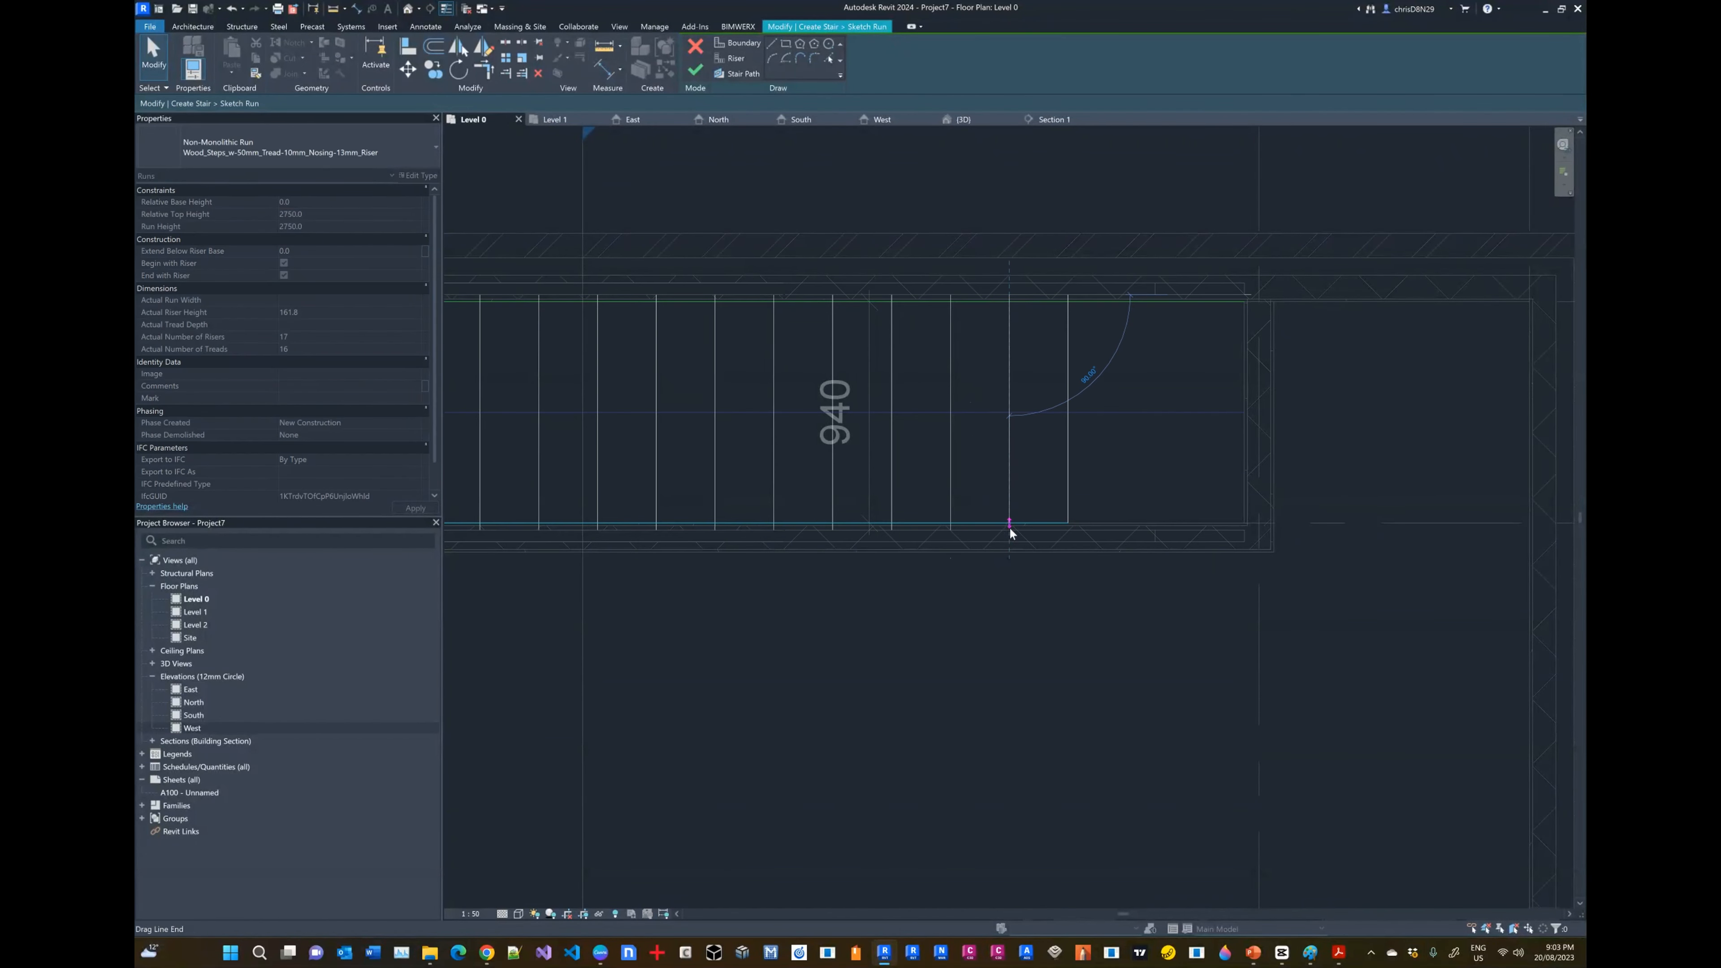
pyautogui.click(958, 522)
pyautogui.moveTo(950, 529); pyautogui.dragTo(950, 522)
pyautogui.click(892, 508)
pyautogui.click(833, 508)
pyautogui.moveTo(891, 529); pyautogui.dragTo(653, 523)
pyautogui.click(773, 504)
pyautogui.click(716, 505)
pyautogui.click(657, 485)
pyautogui.click(636, 517)
pyautogui.click(596, 509)
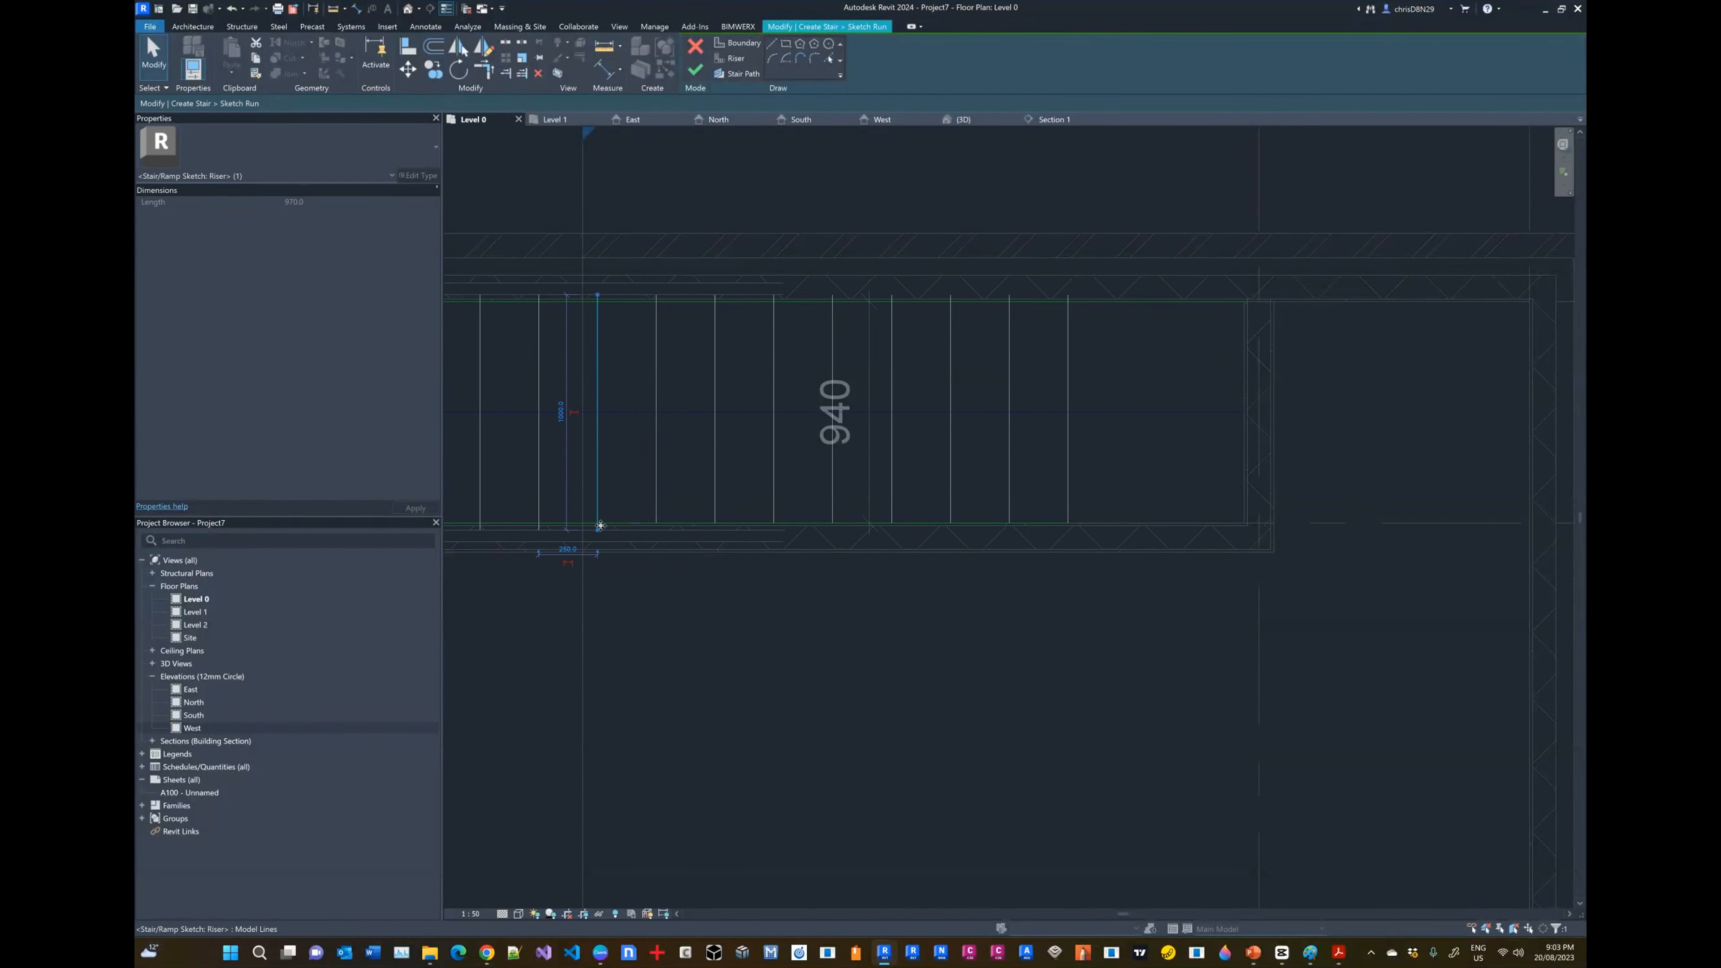
pyautogui.moveTo(597, 529); pyautogui.dragTo(597, 523)
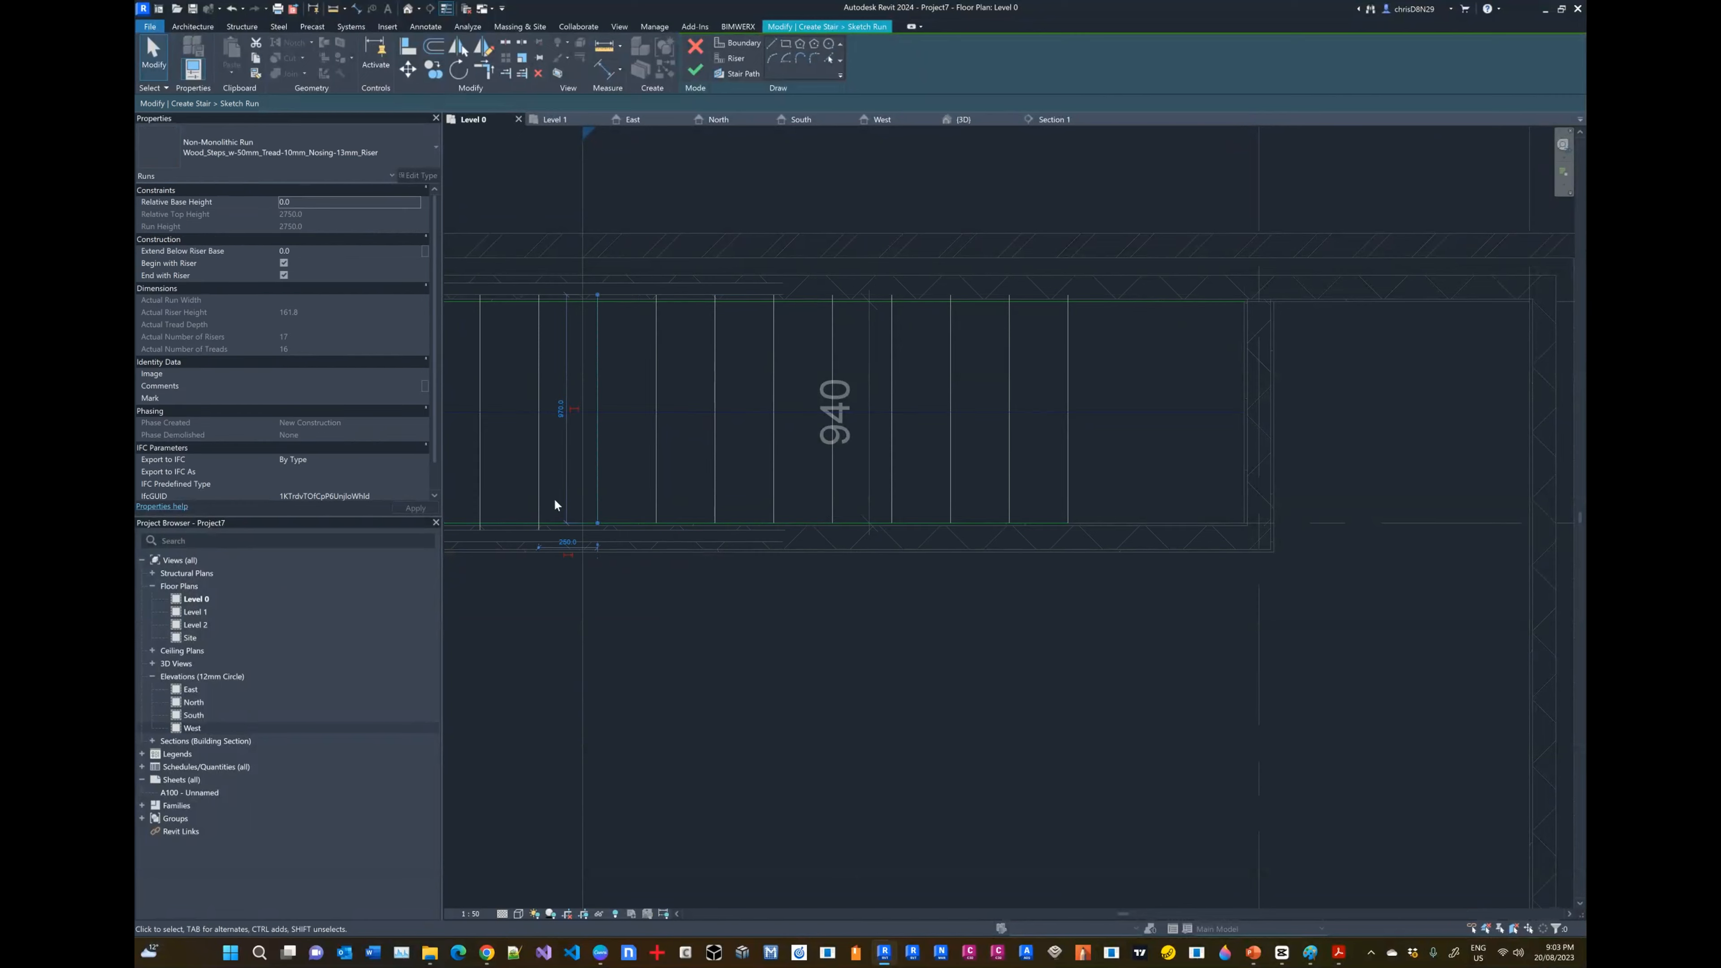
pyautogui.moveTo(593, 508); pyautogui.dragTo(1036, 494, button='middle')
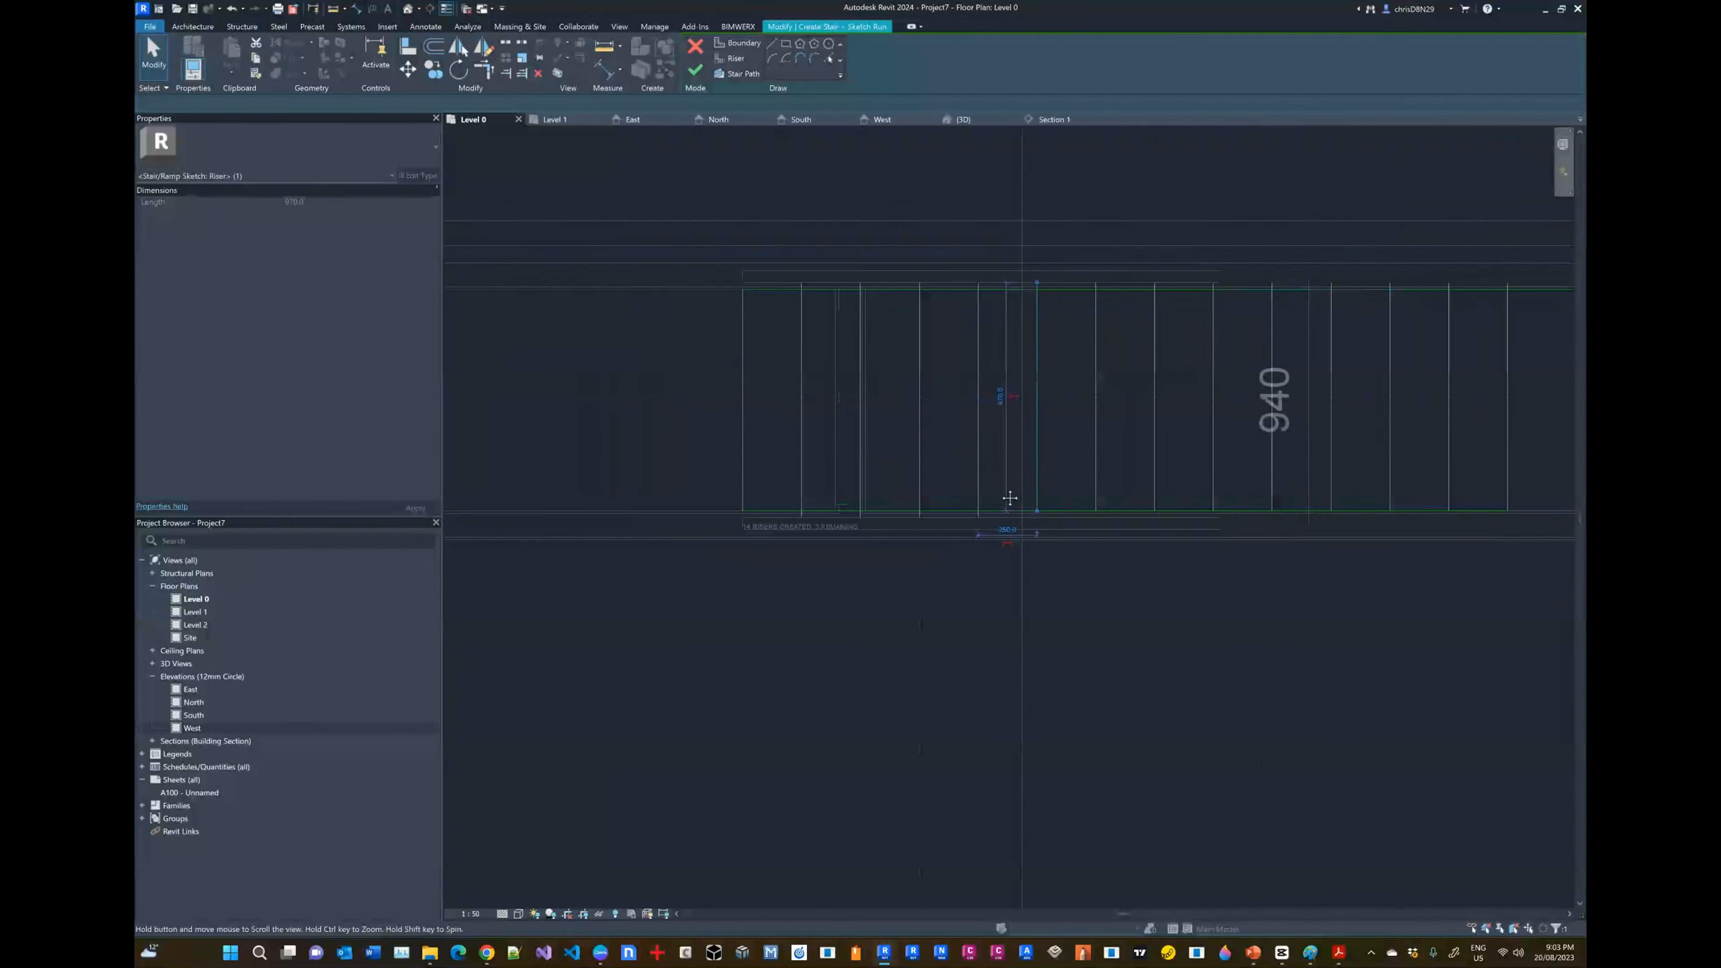
pyautogui.click(985, 487)
pyautogui.moveTo(985, 518); pyautogui.dragTo(985, 512)
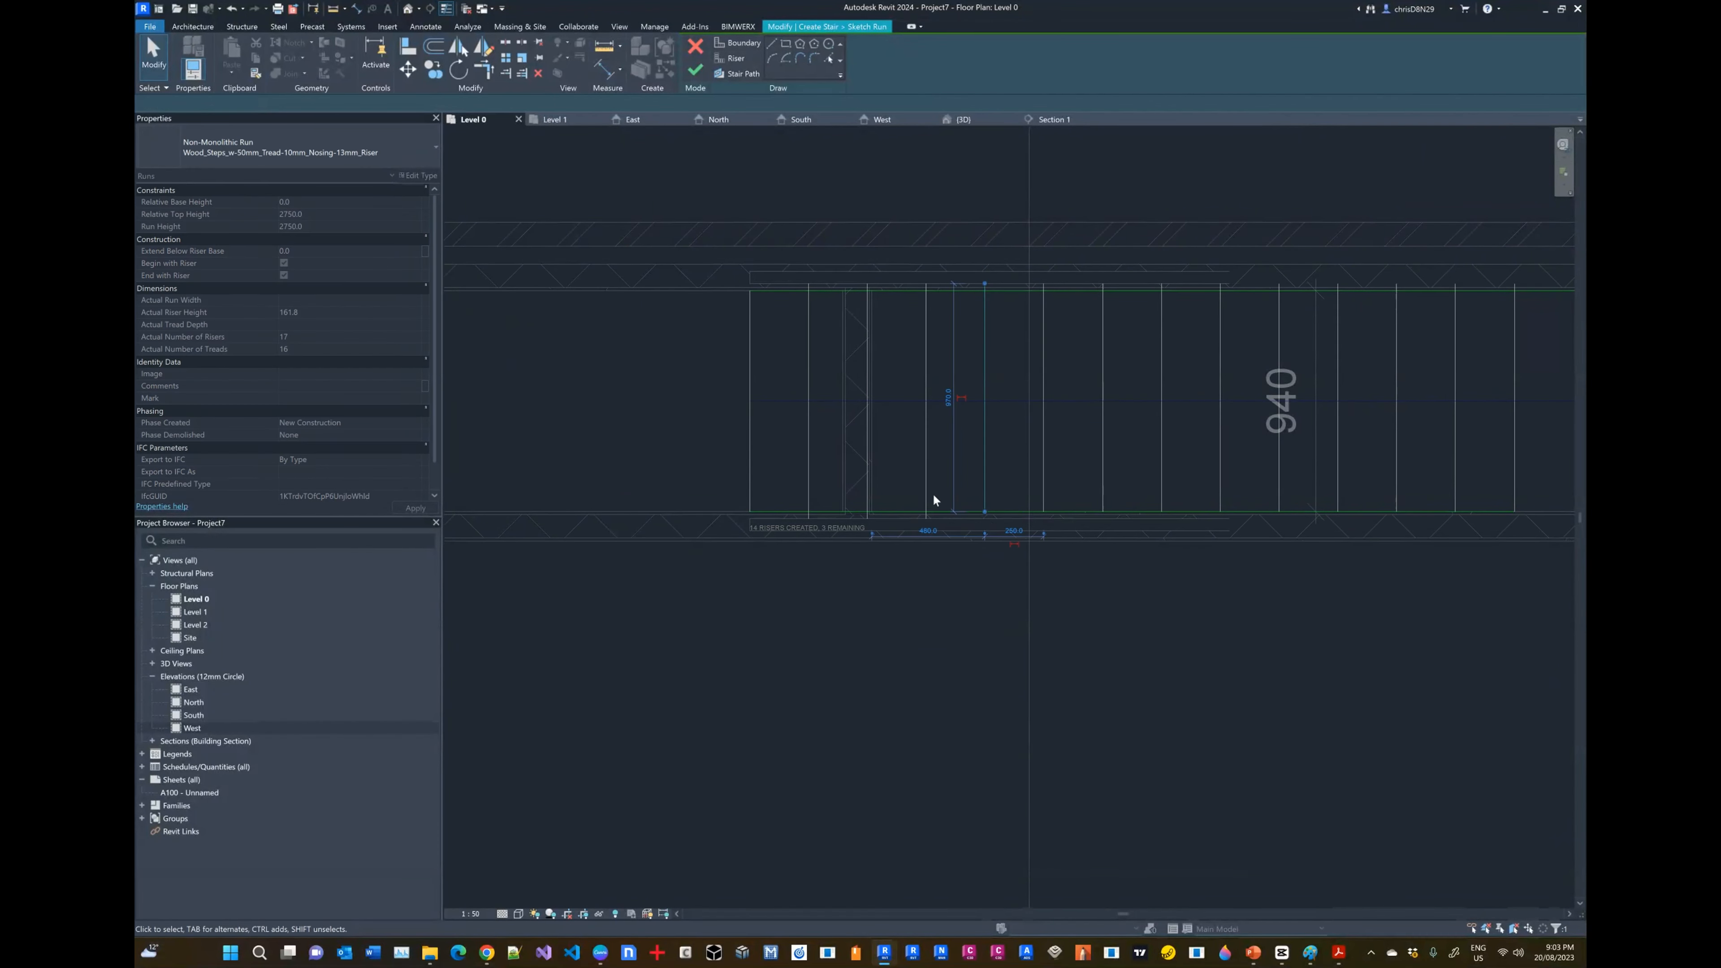
pyautogui.click(926, 489)
# Step: Shorten the upper ends of the ten sketched risers nearest grid 4 one after another so they stop on the upper boundary line
pyautogui.scroll(-3, 688, 517)
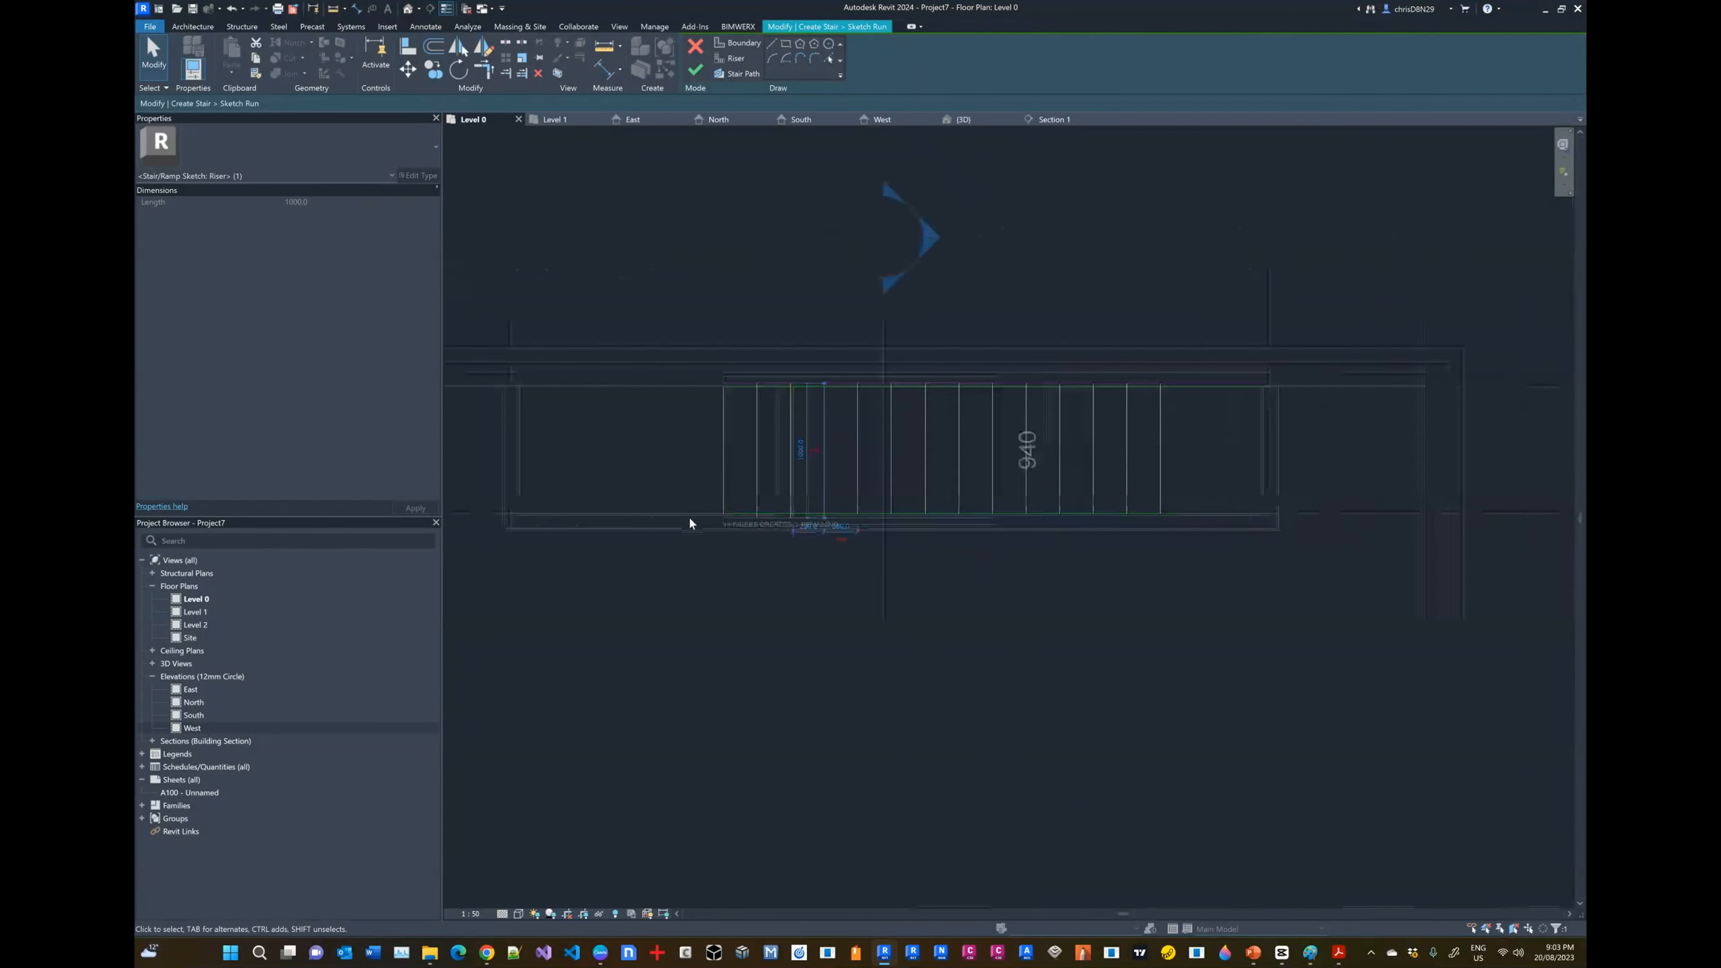
pyautogui.scroll(-1, 688, 517)
pyautogui.click(1055, 556)
pyautogui.scroll(7, 1098, 407)
pyautogui.click(1098, 407)
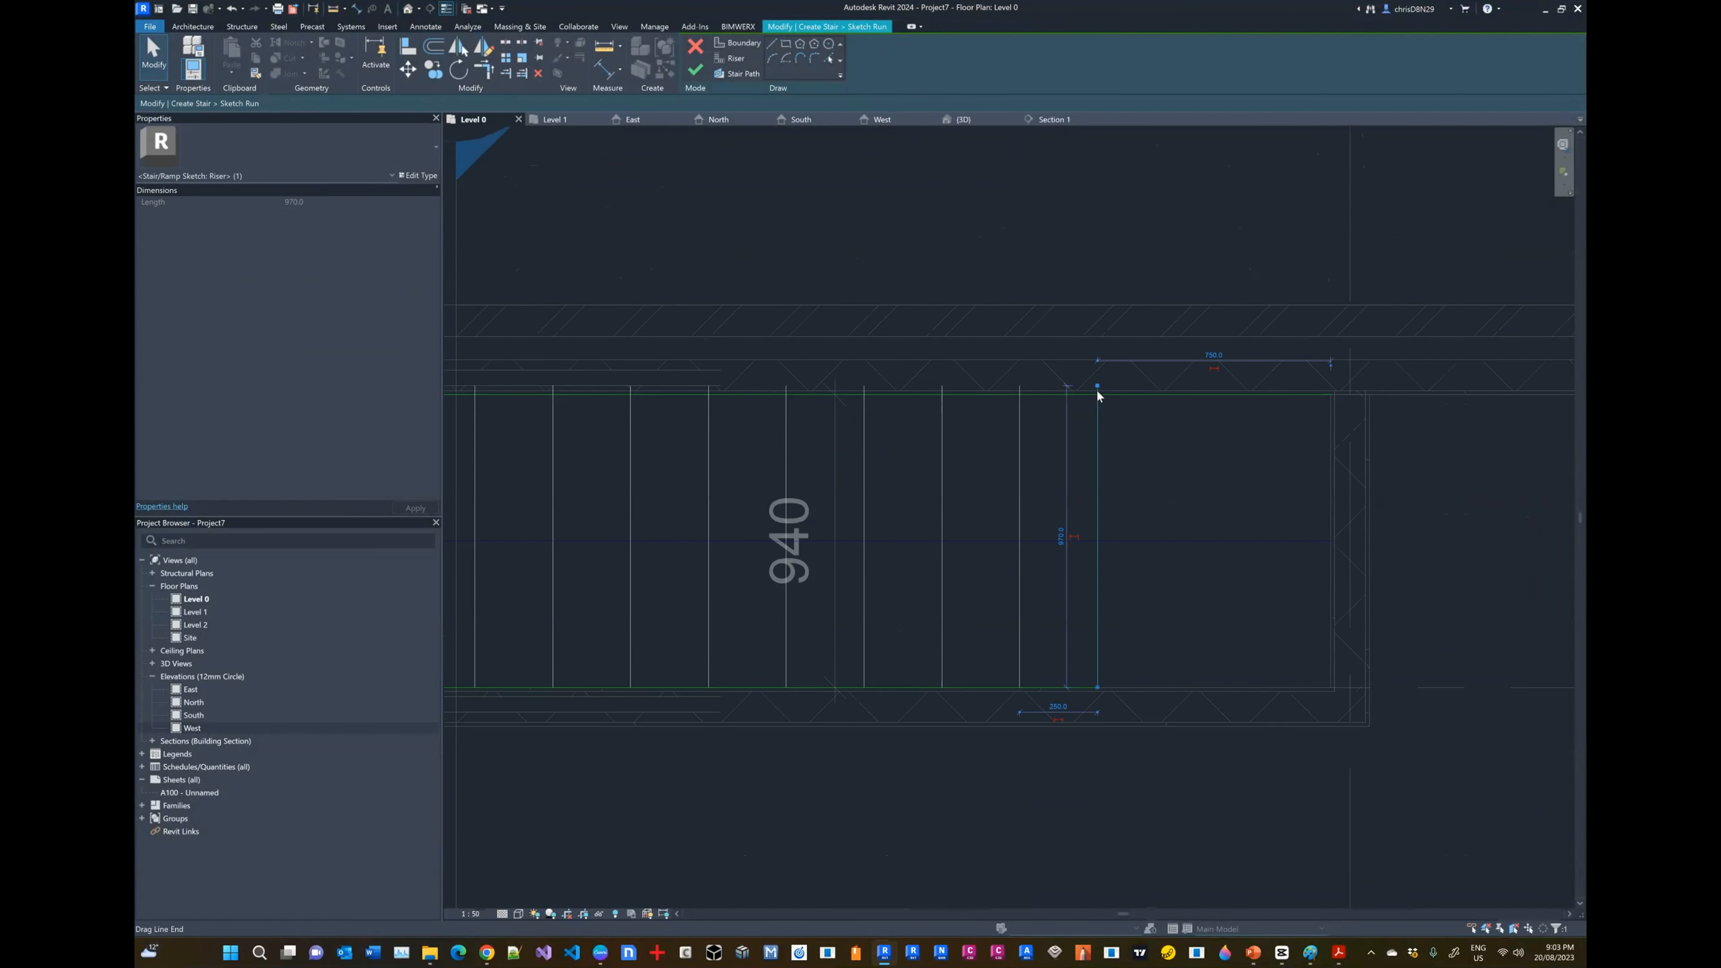
pyautogui.press('Escape')
pyautogui.click(1021, 392)
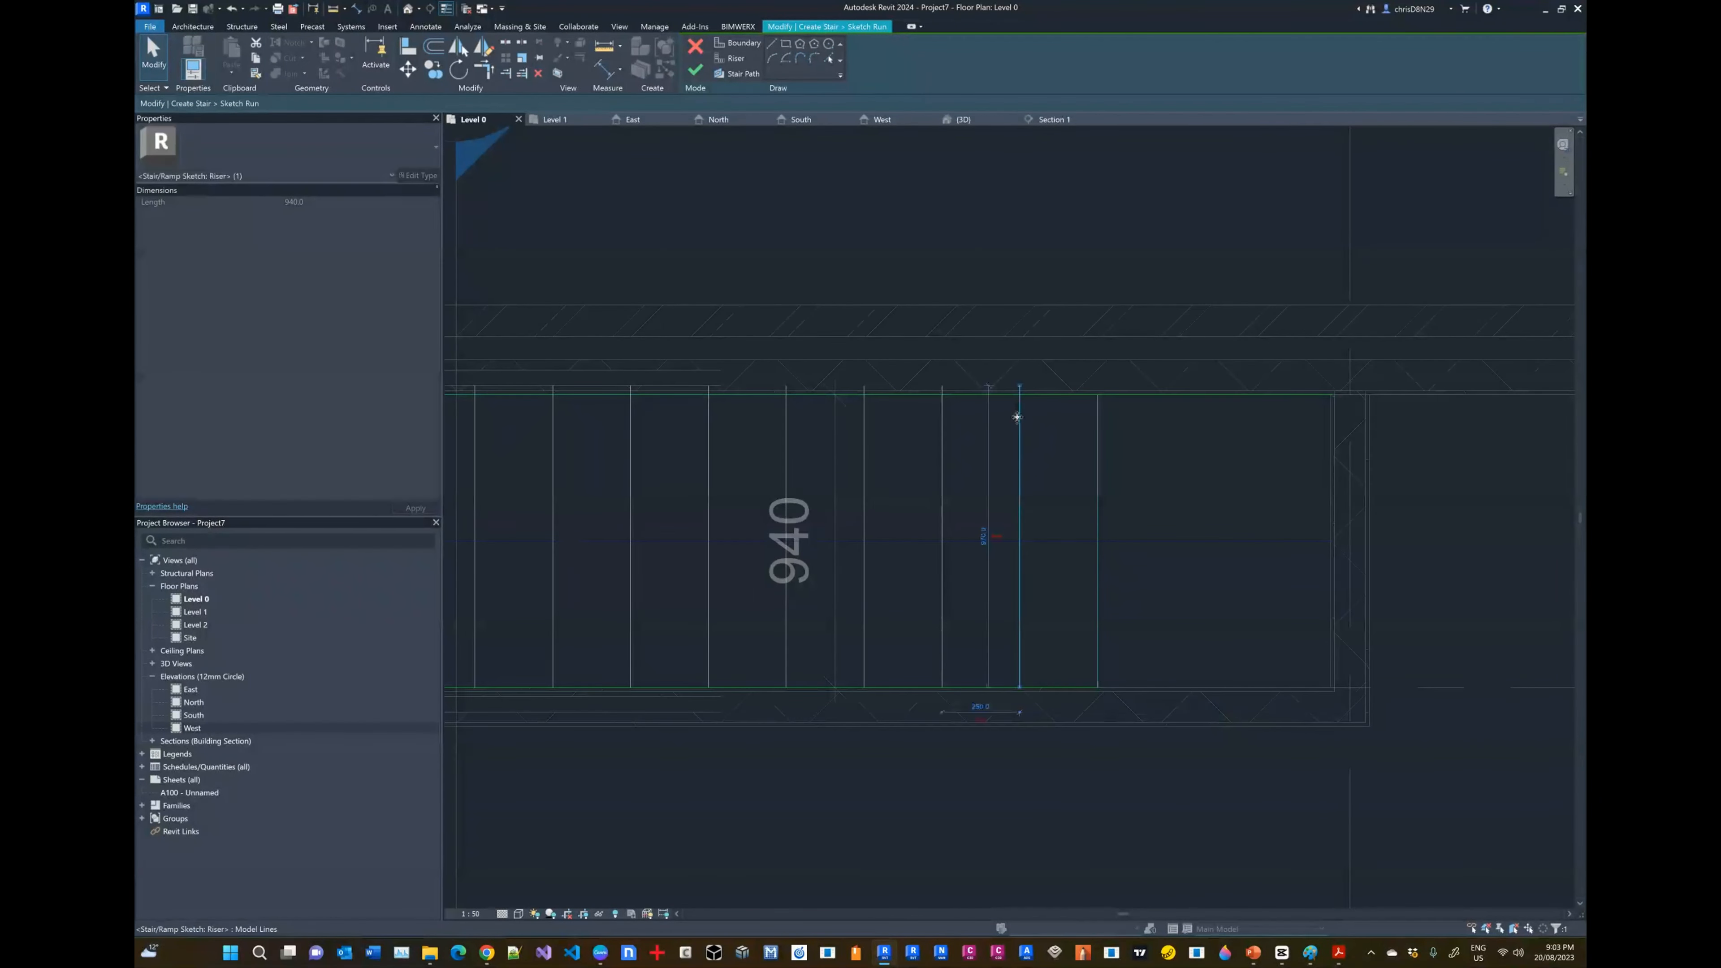
pyautogui.press('Escape')
pyautogui.click(942, 391)
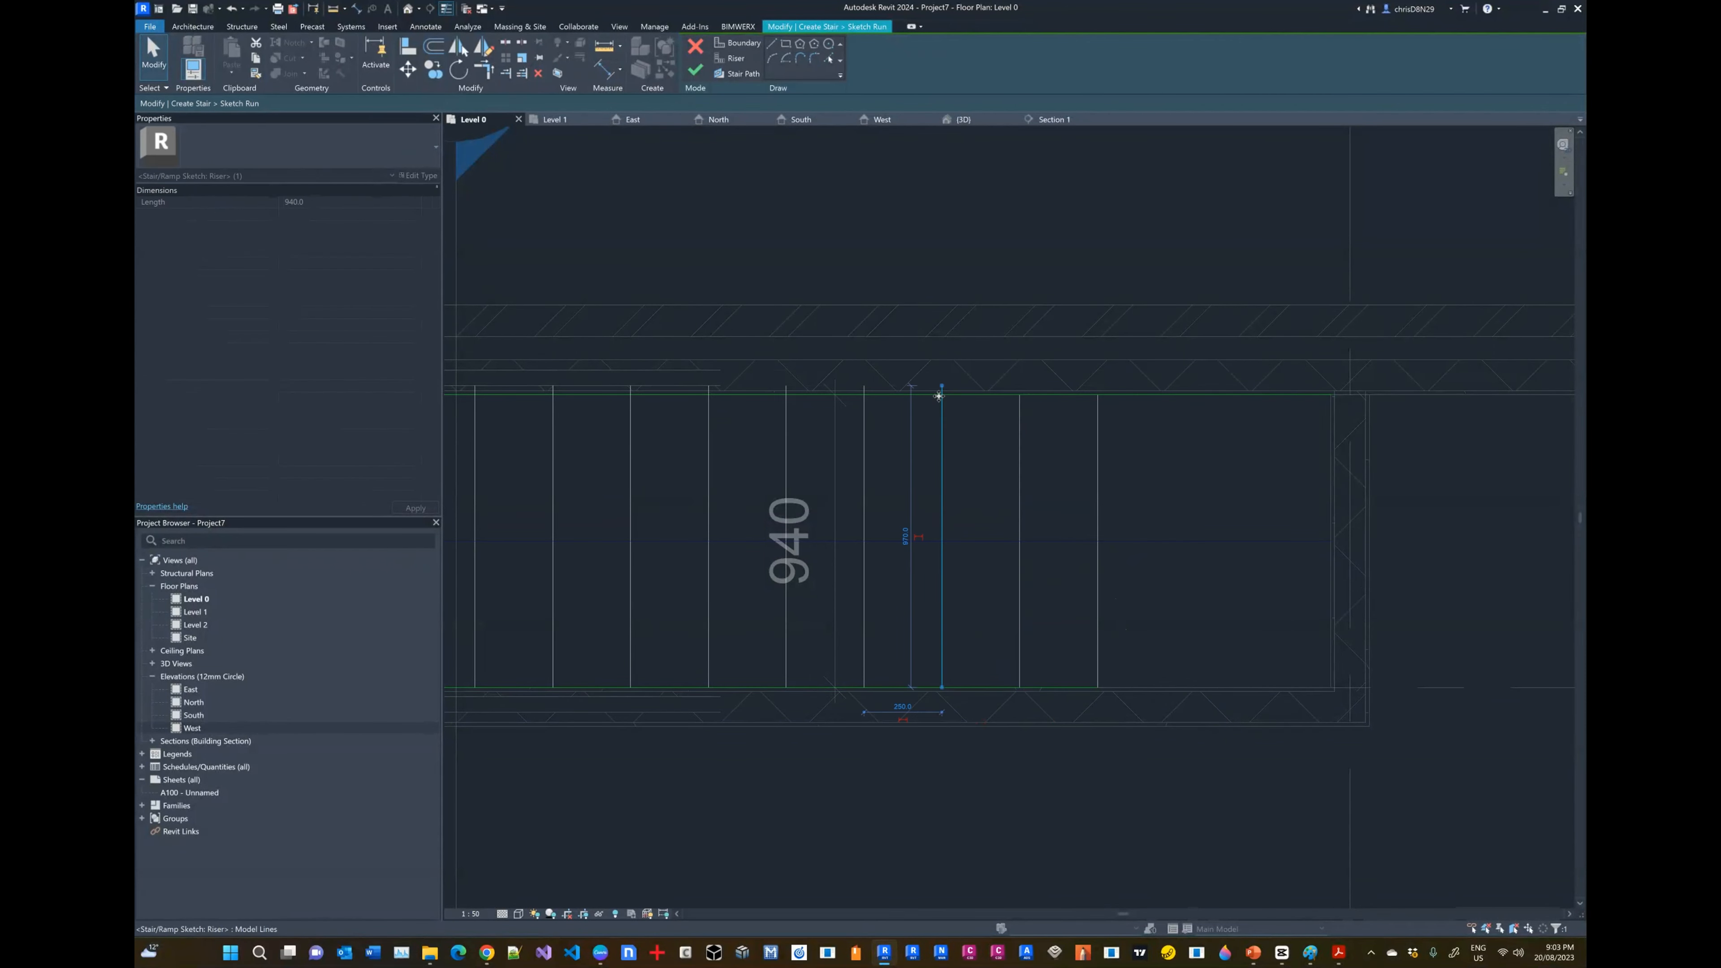
pyautogui.press('Escape')
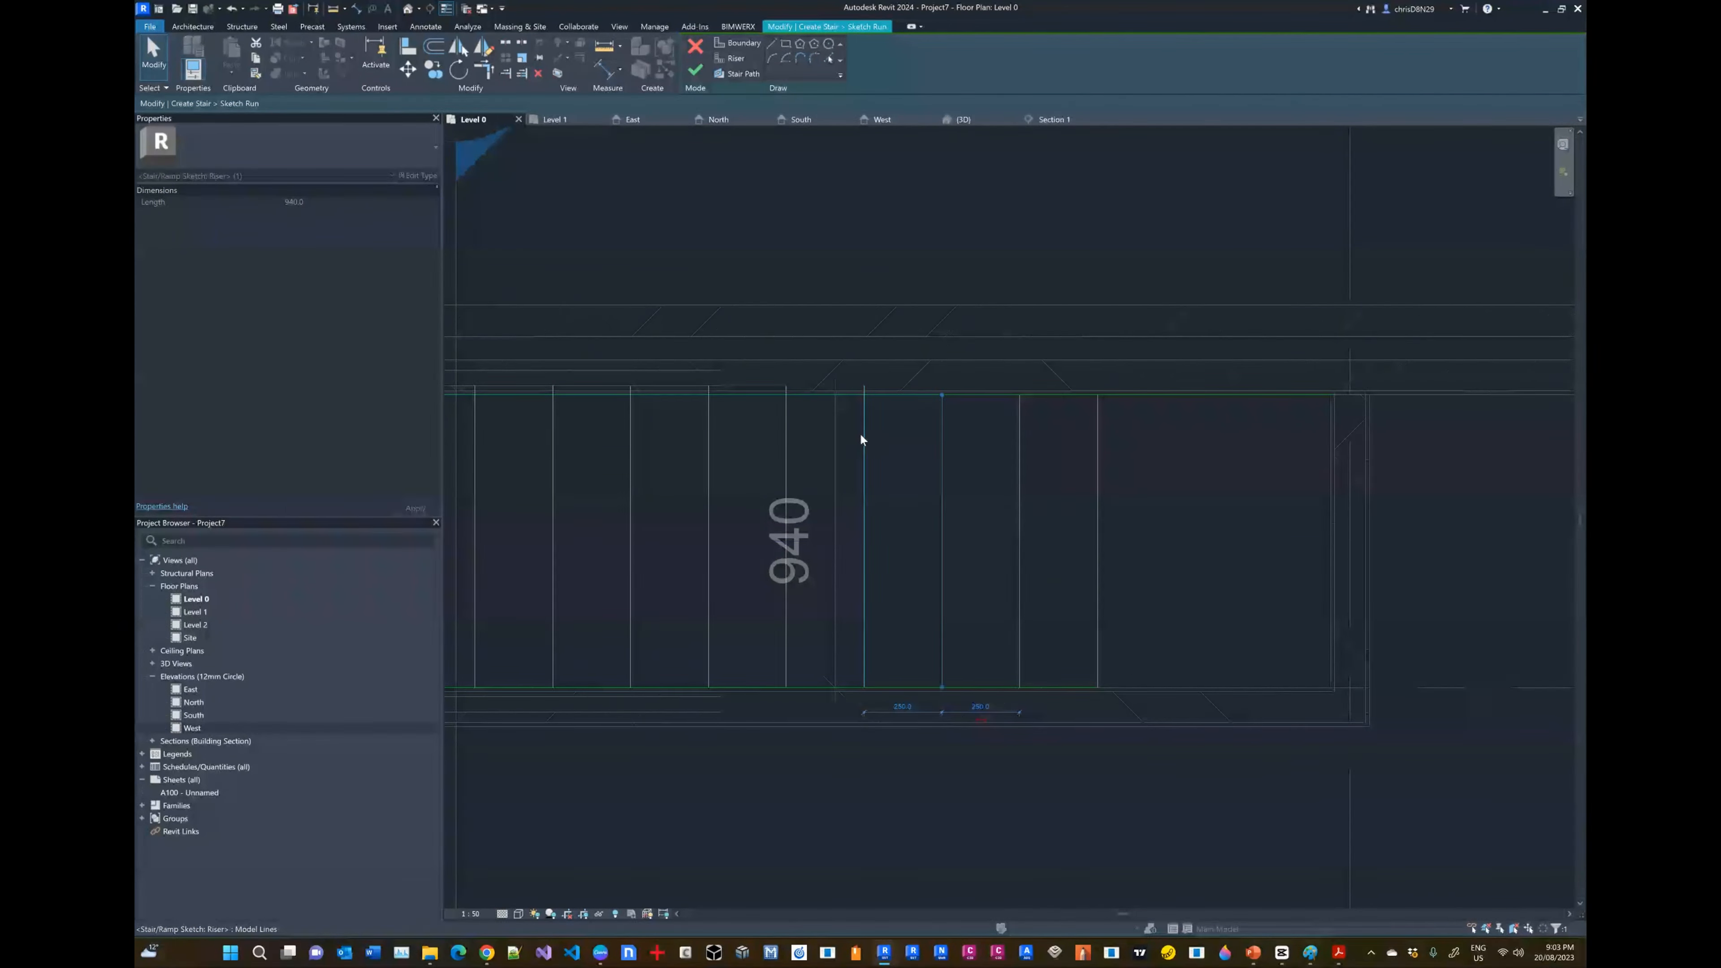
pyautogui.click(864, 392)
pyautogui.press('Escape')
pyautogui.click(788, 424)
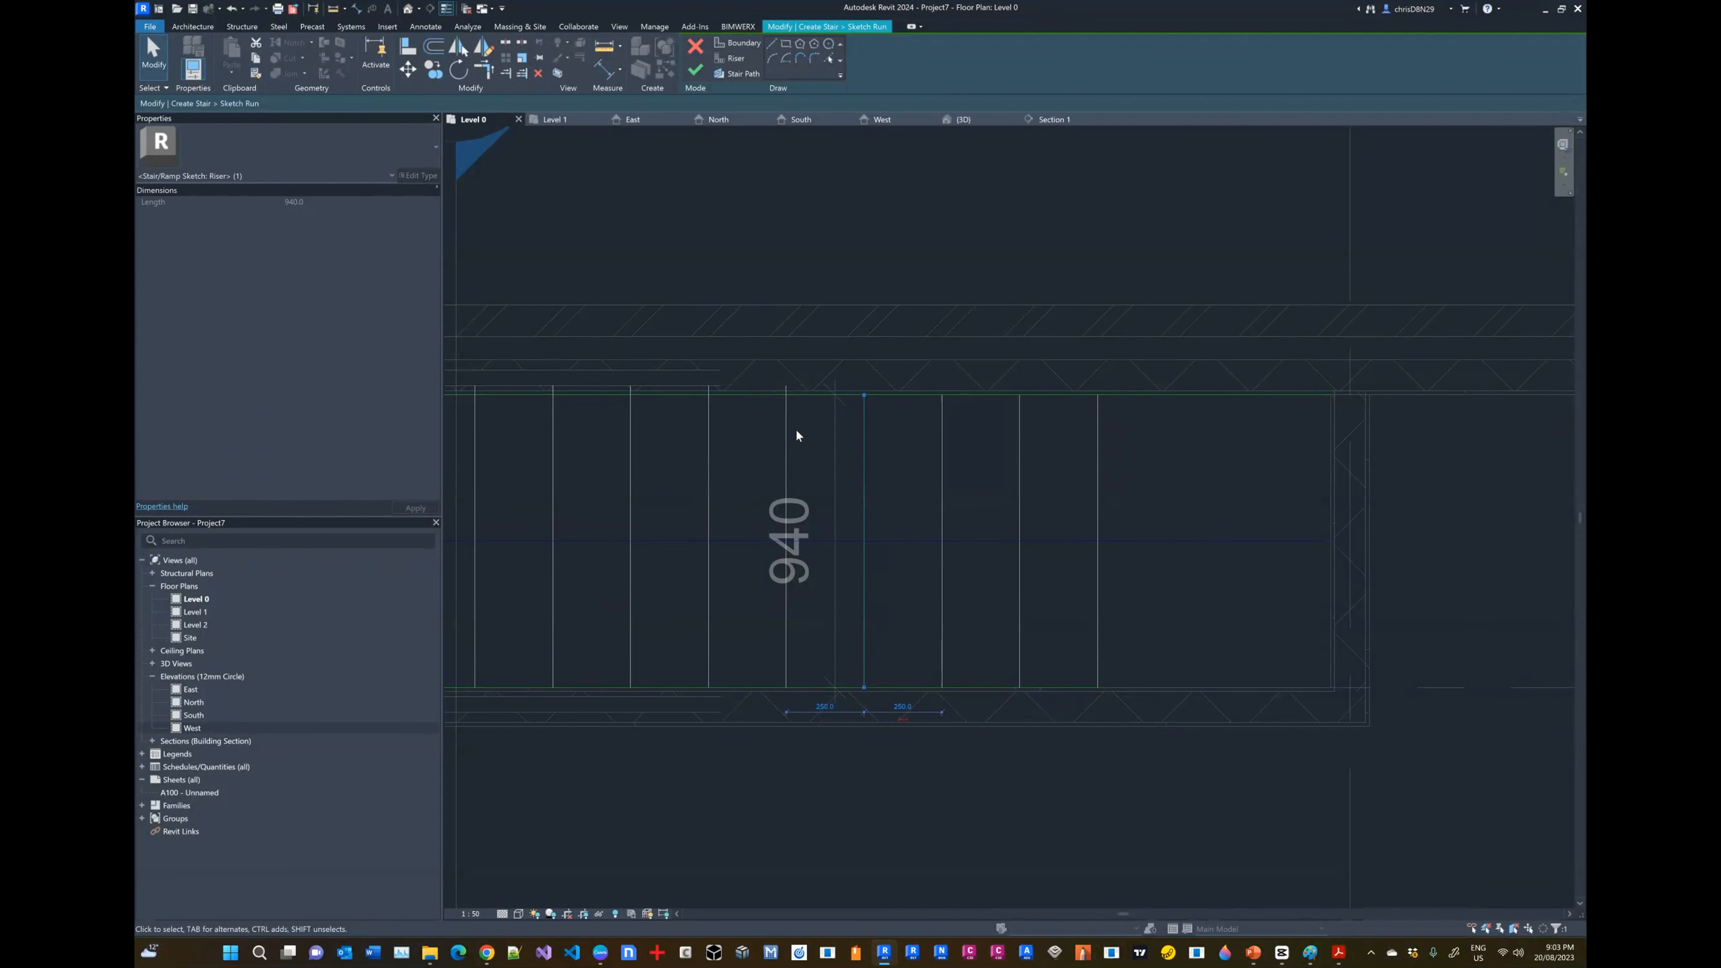
pyautogui.press('Escape')
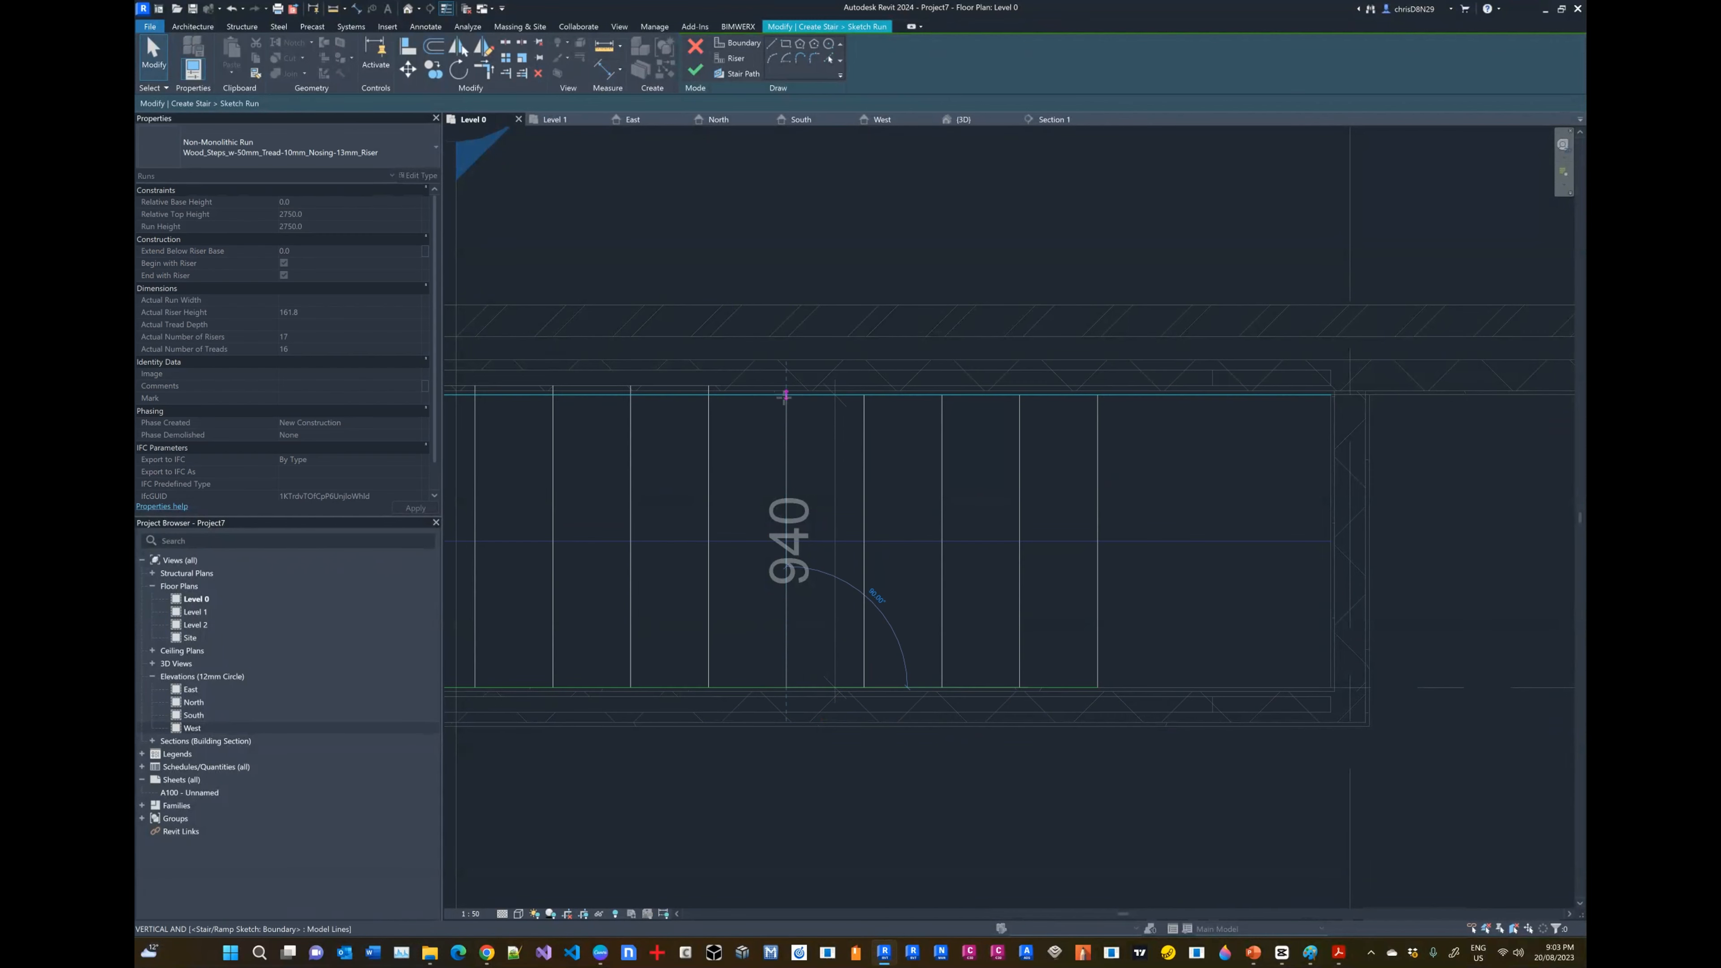
pyautogui.click(708, 416)
pyautogui.press('Escape')
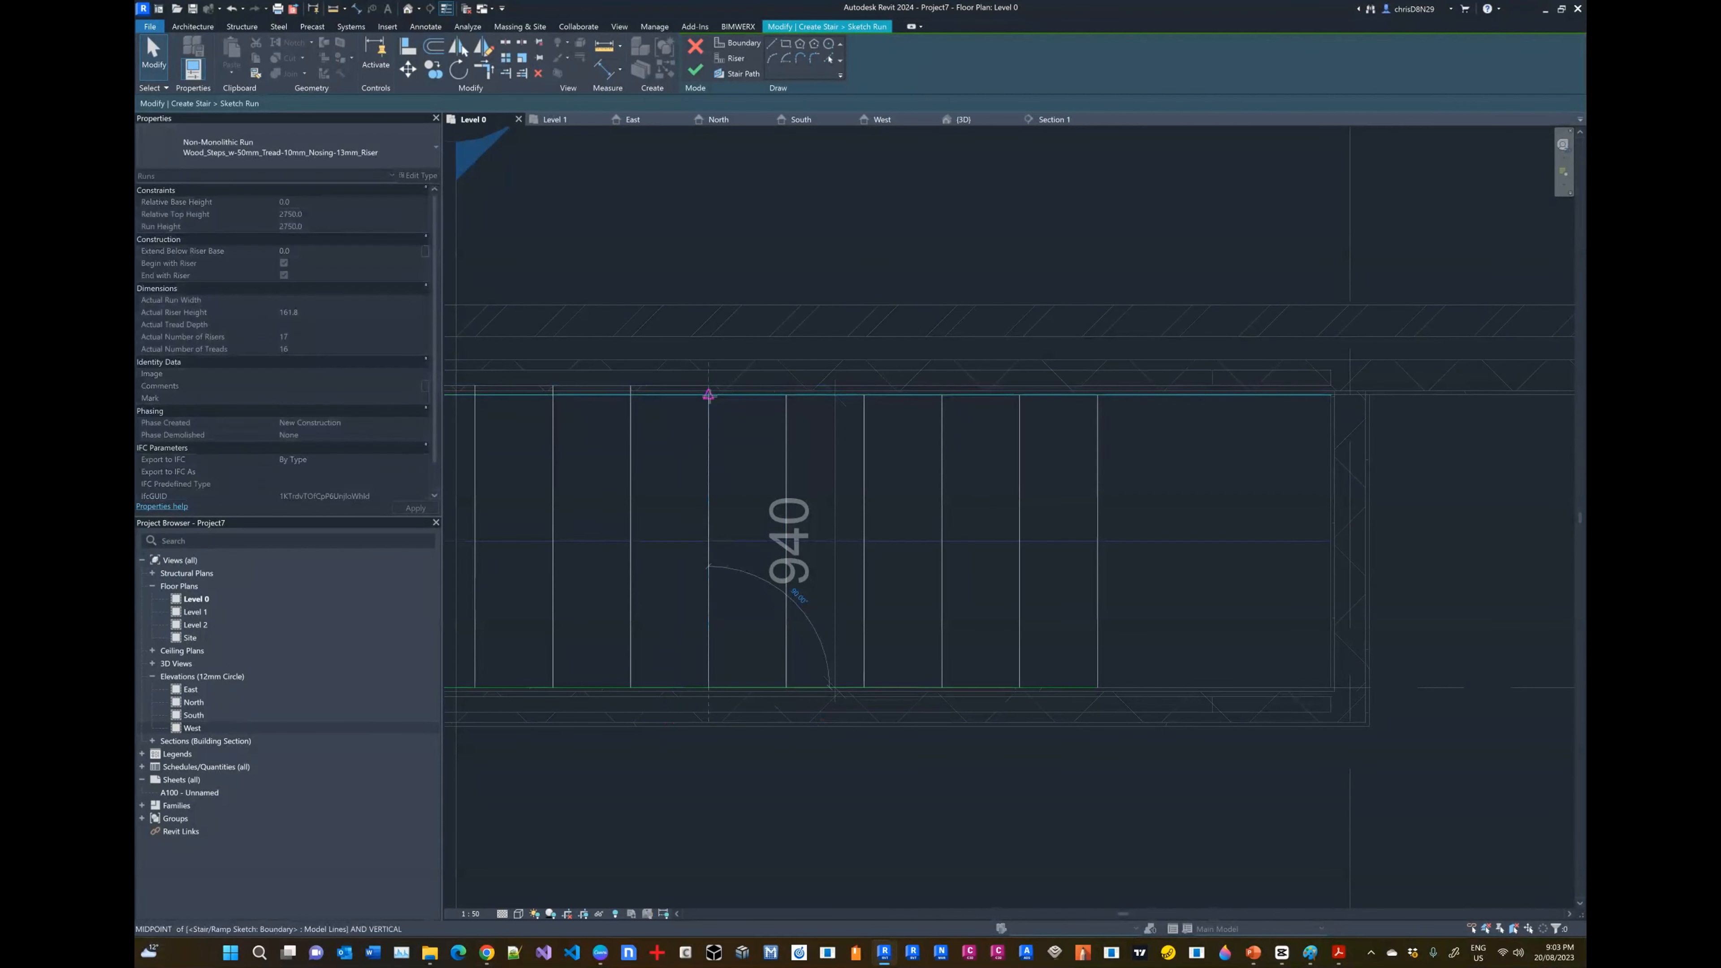
pyautogui.click(631, 416)
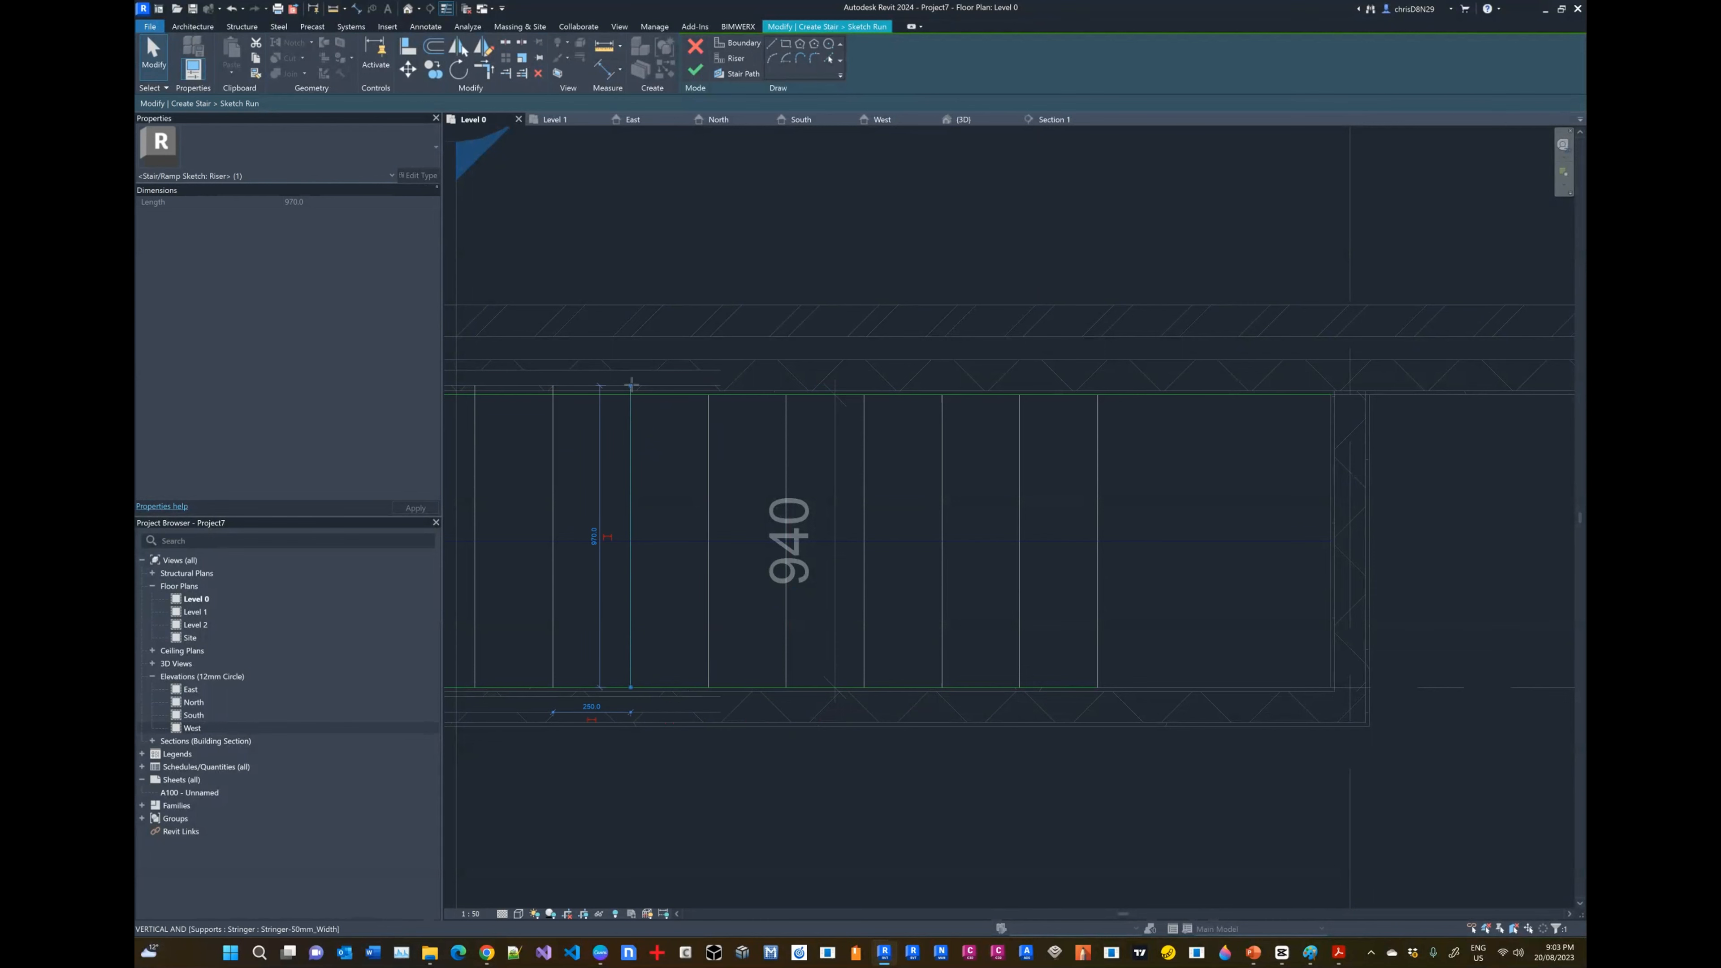
pyautogui.moveTo(631, 386); pyautogui.dragTo(630, 394)
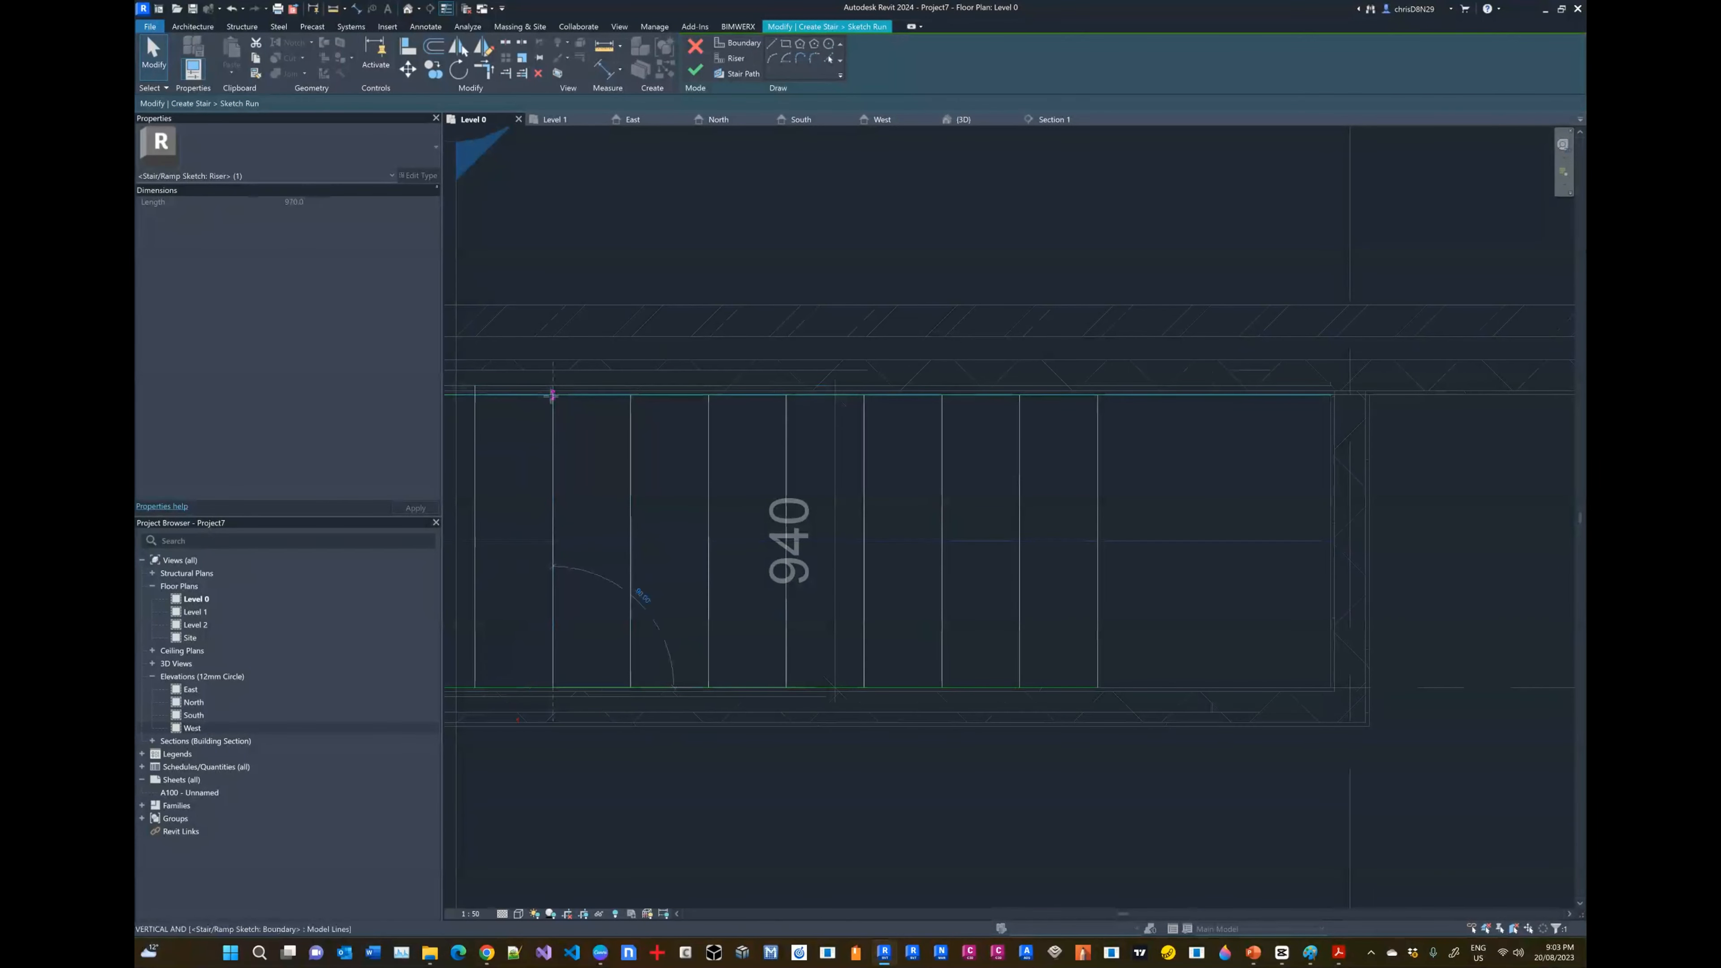
pyautogui.press('Escape')
pyautogui.click(553, 449)
pyautogui.moveTo(792, 452); pyautogui.dragTo(1002, 438, button='middle')
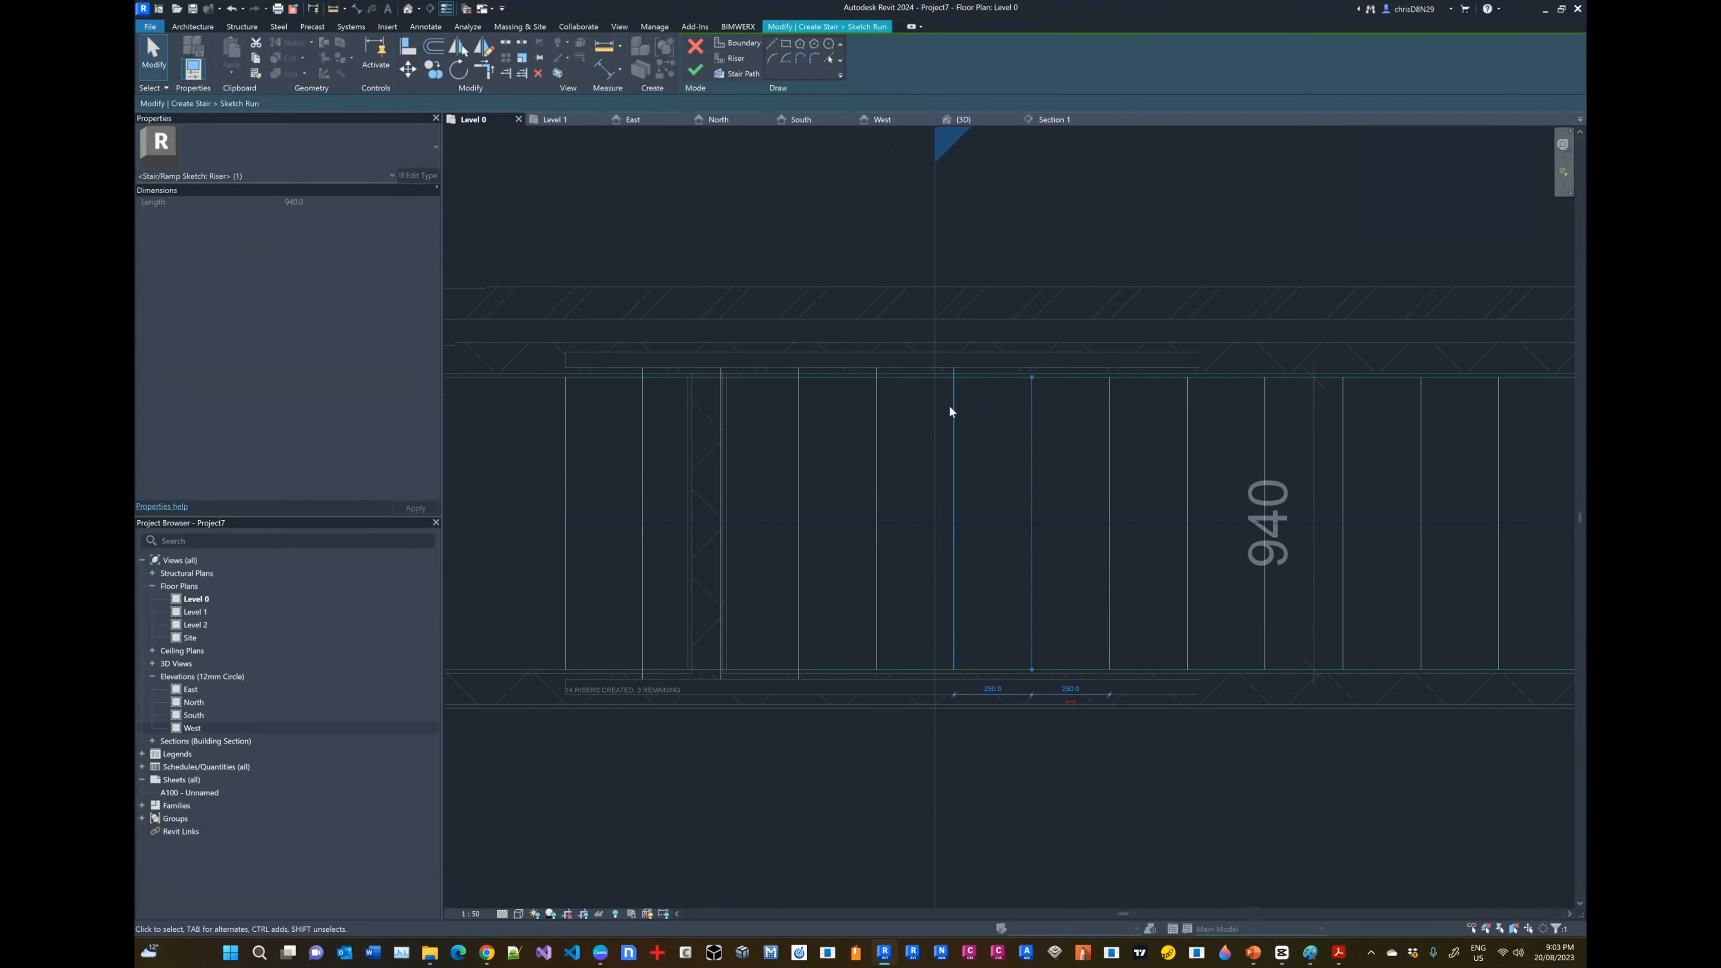
pyautogui.click(954, 412)
pyautogui.moveTo(954, 368); pyautogui.dragTo(876, 377)
pyautogui.click(874, 406)
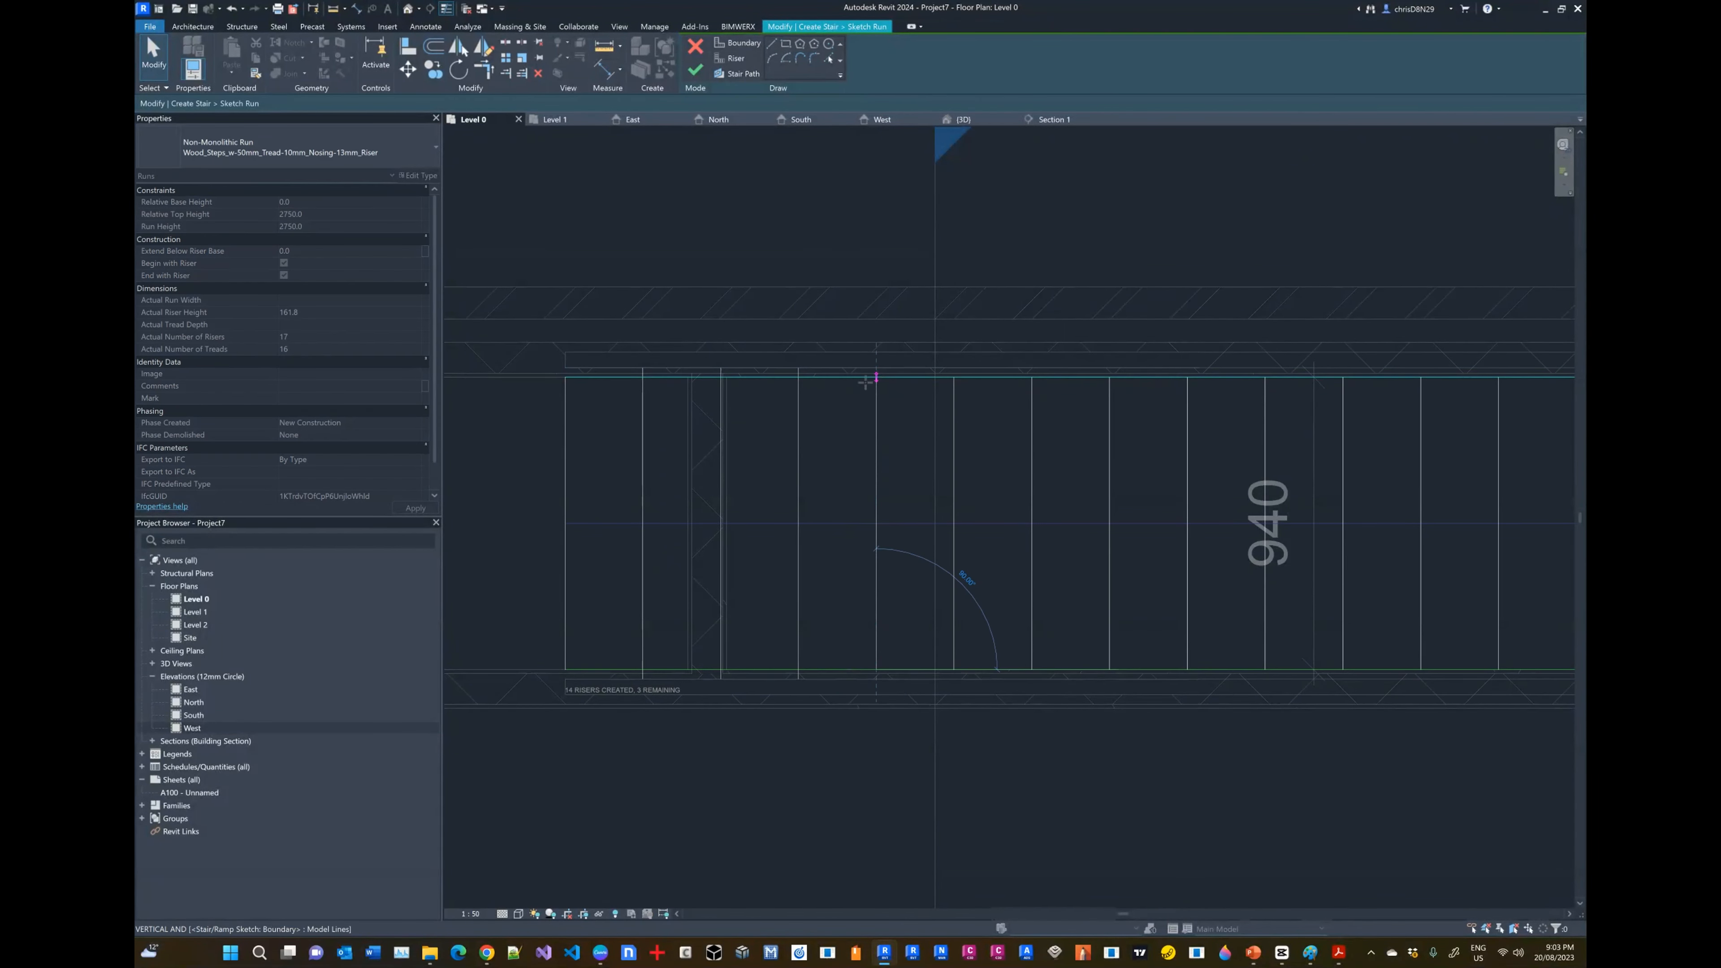
pyautogui.click(830, 507)
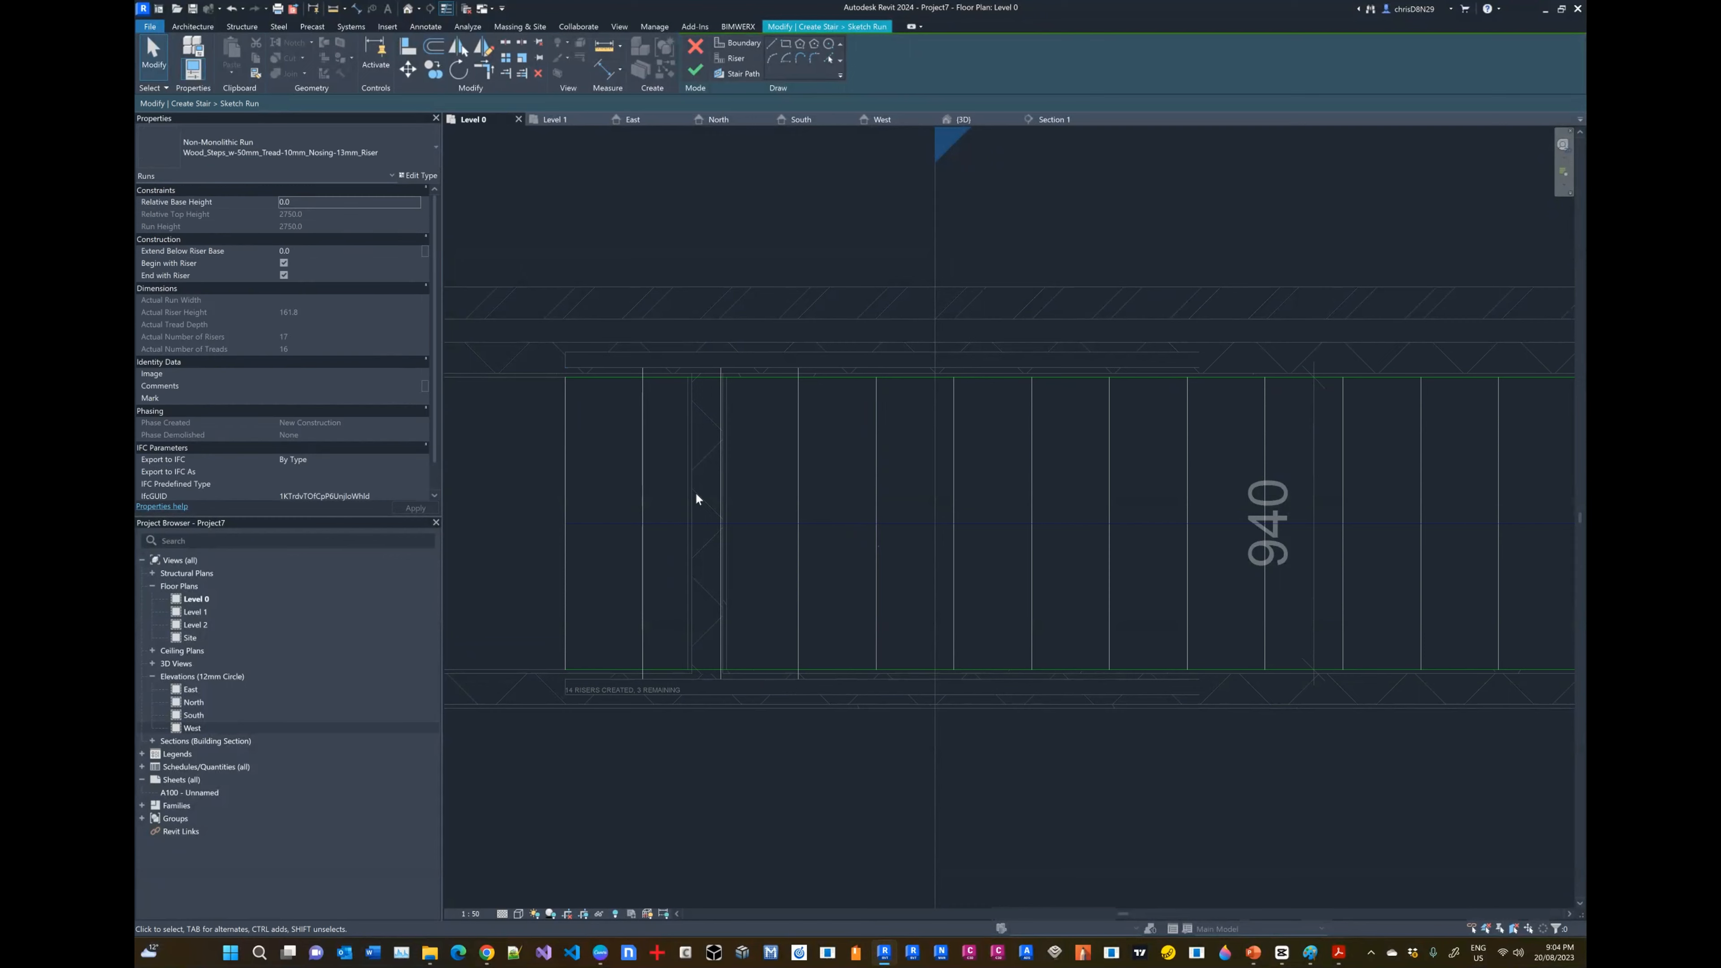
# Step: Draw boundary lines from the upper boundary's grid 4 end and the lower boundary's end down to the lower wall's outer face
pyautogui.scroll(-3, 695, 496)
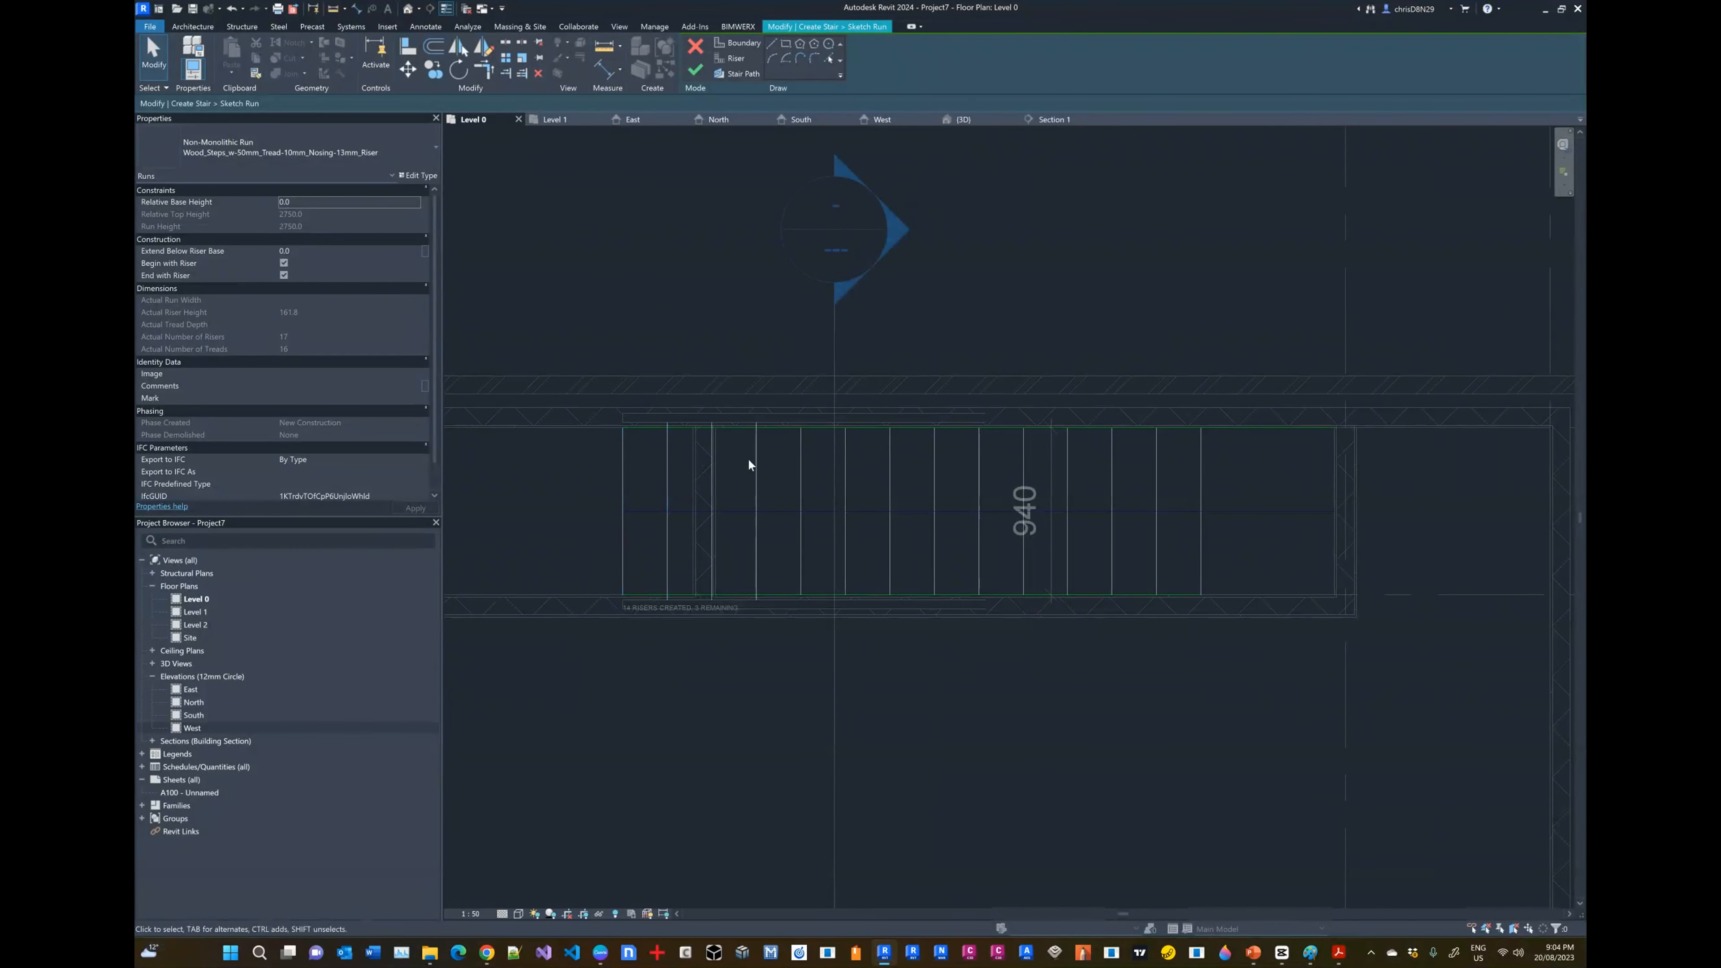
pyautogui.scroll(-2, 719, 492)
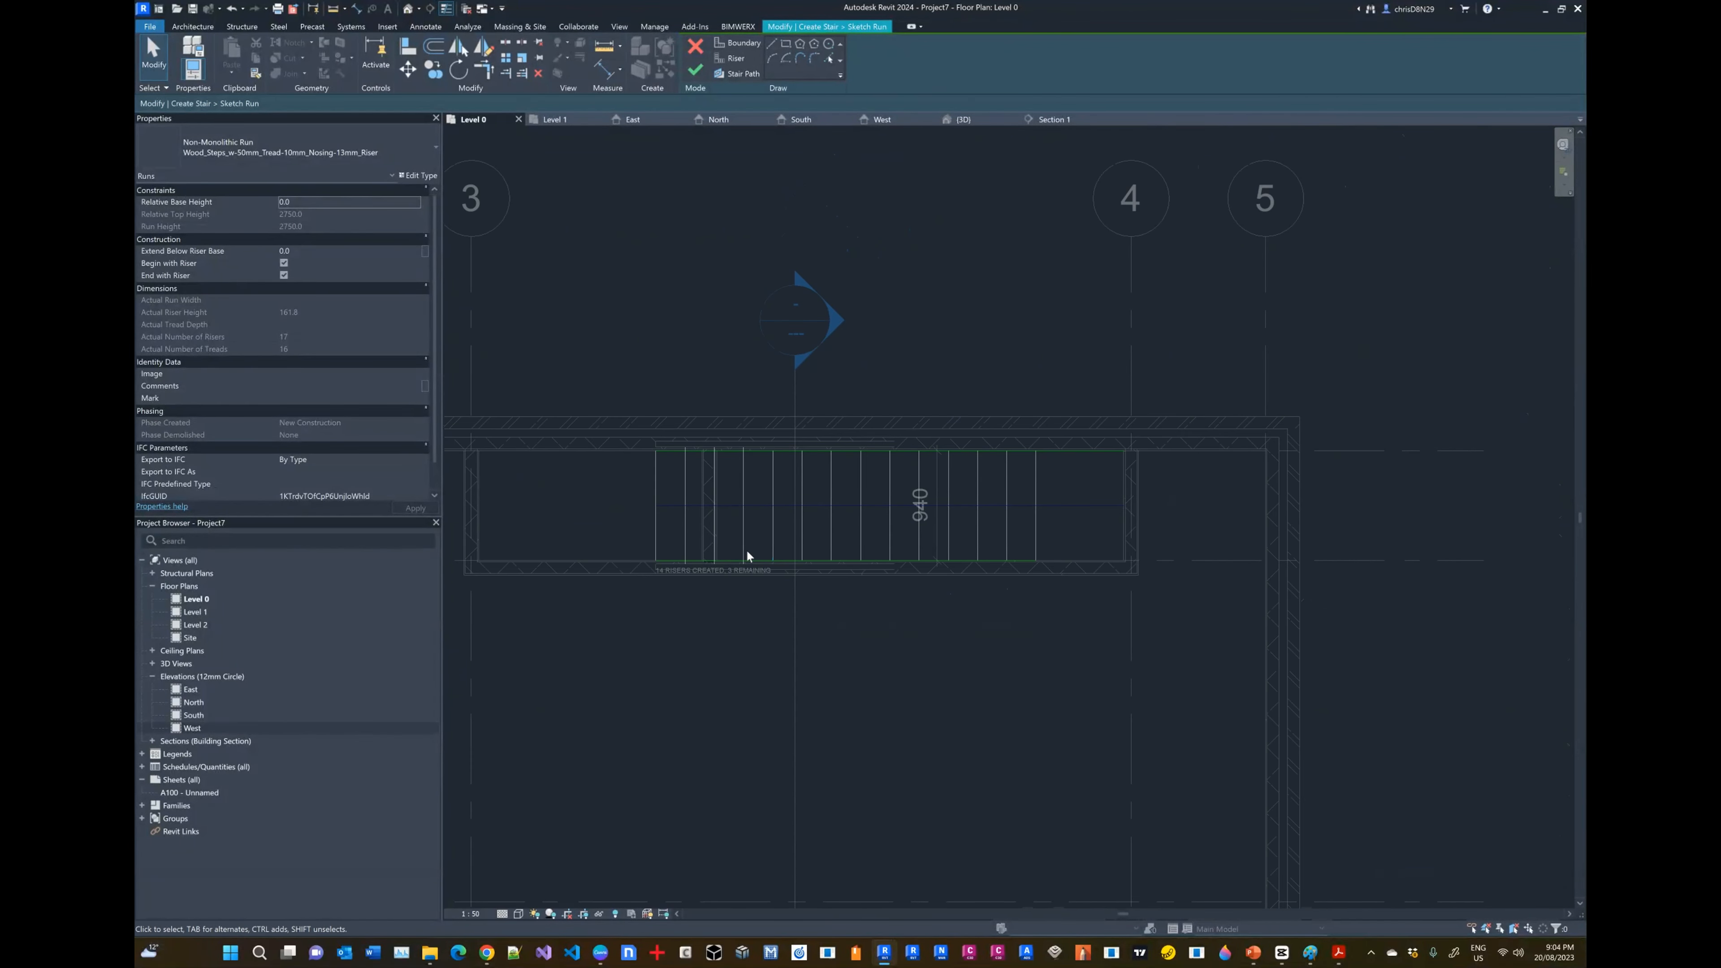
pyautogui.scroll(3, 1157, 502)
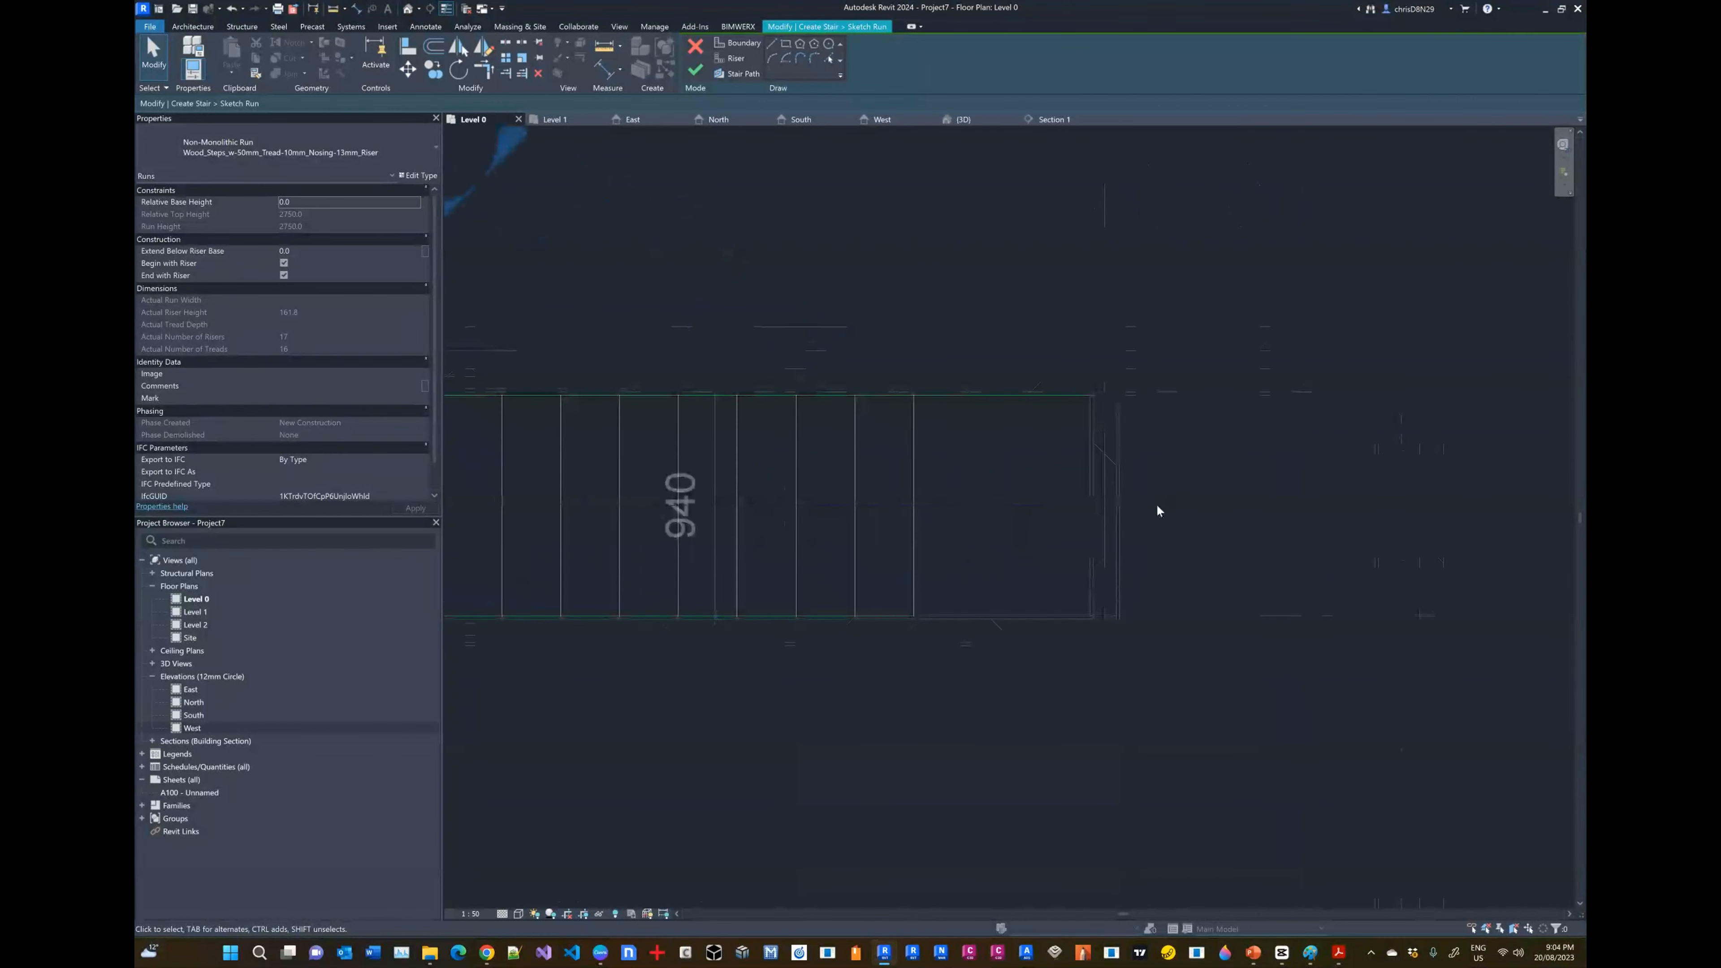
pyautogui.scroll(2, 979, 505)
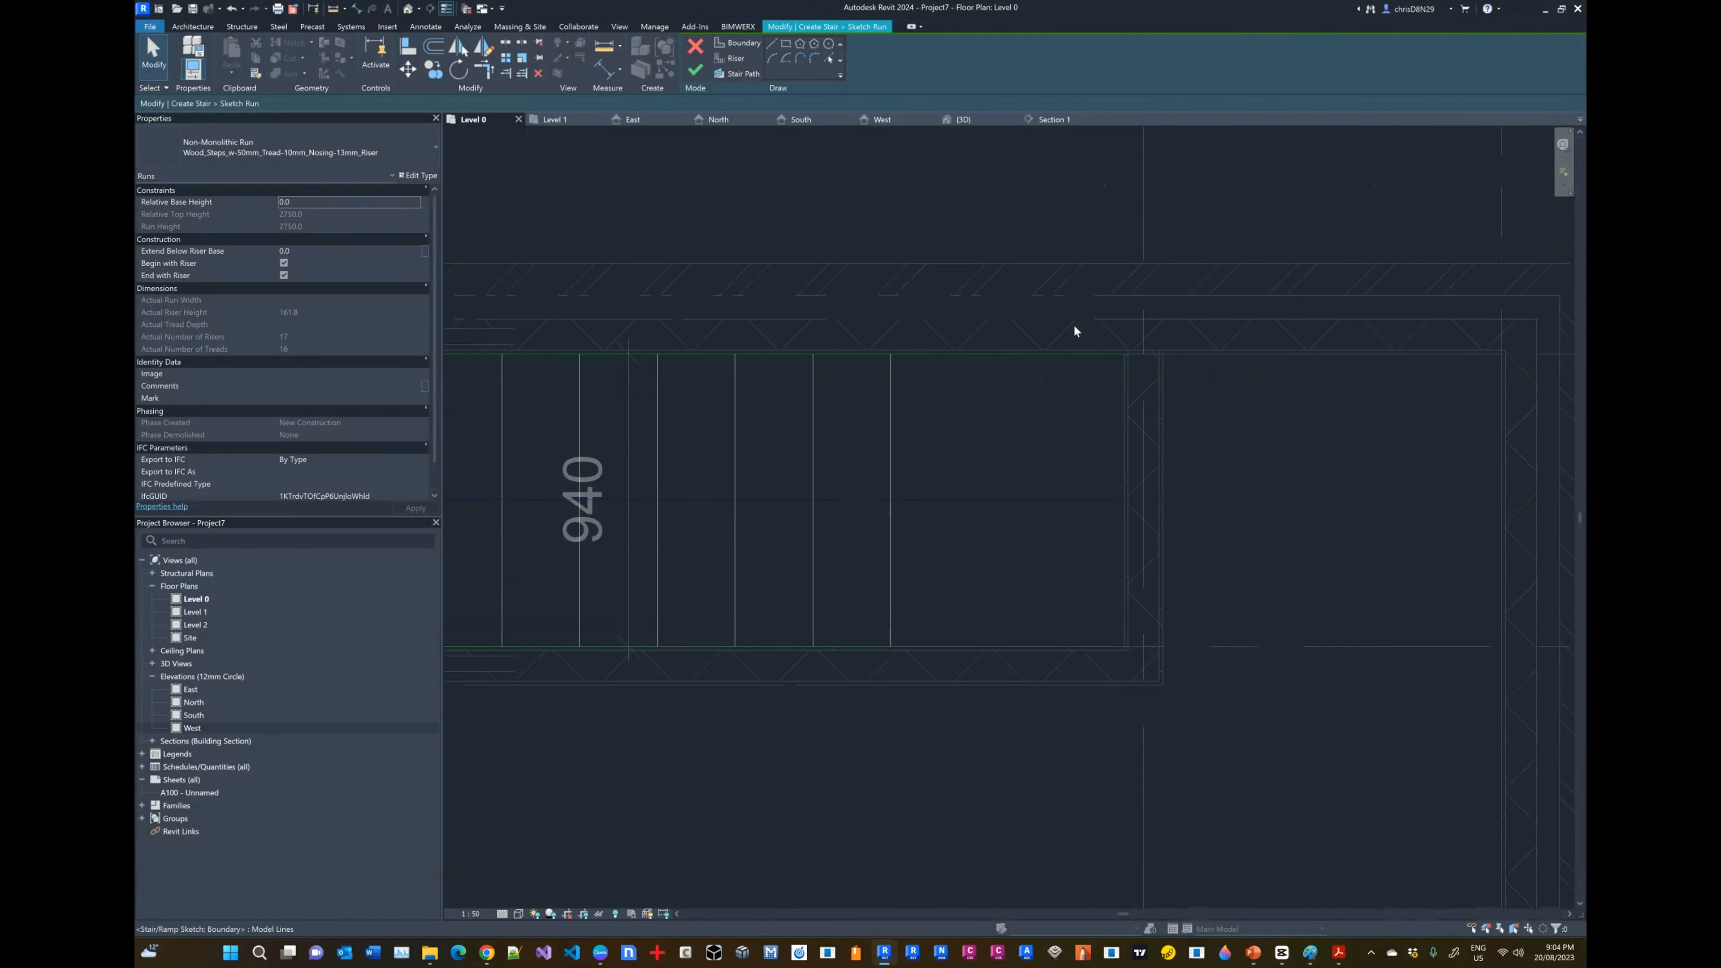
pyautogui.click(738, 43)
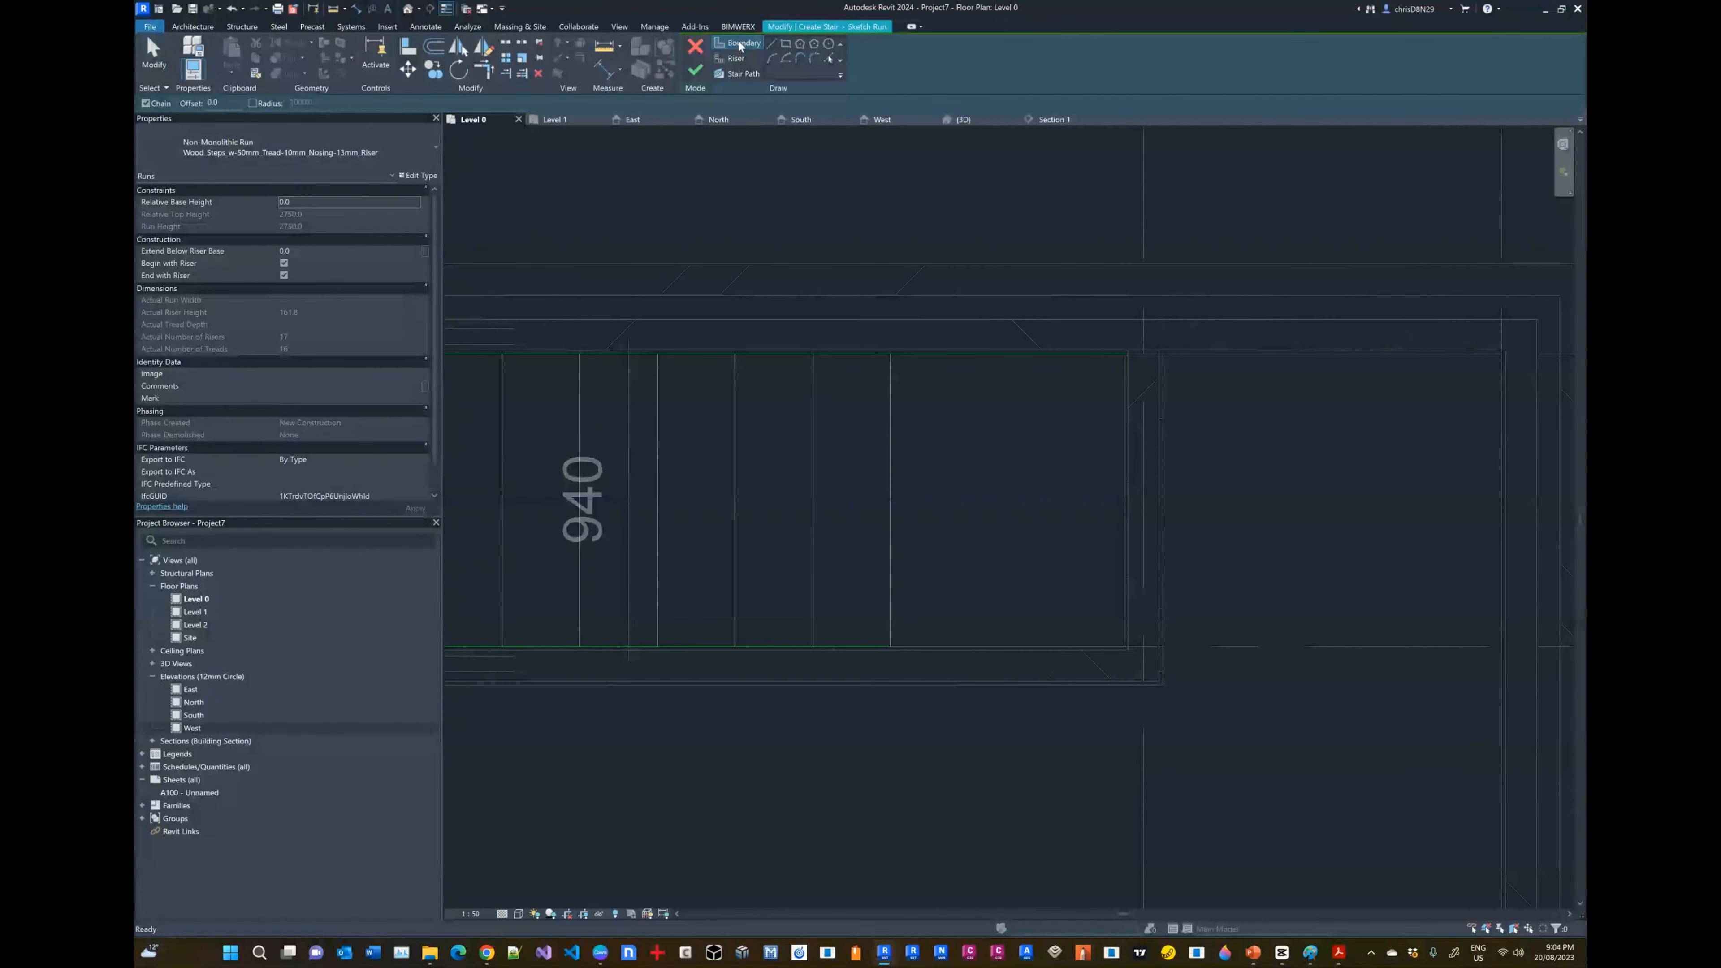
pyautogui.click(1124, 353)
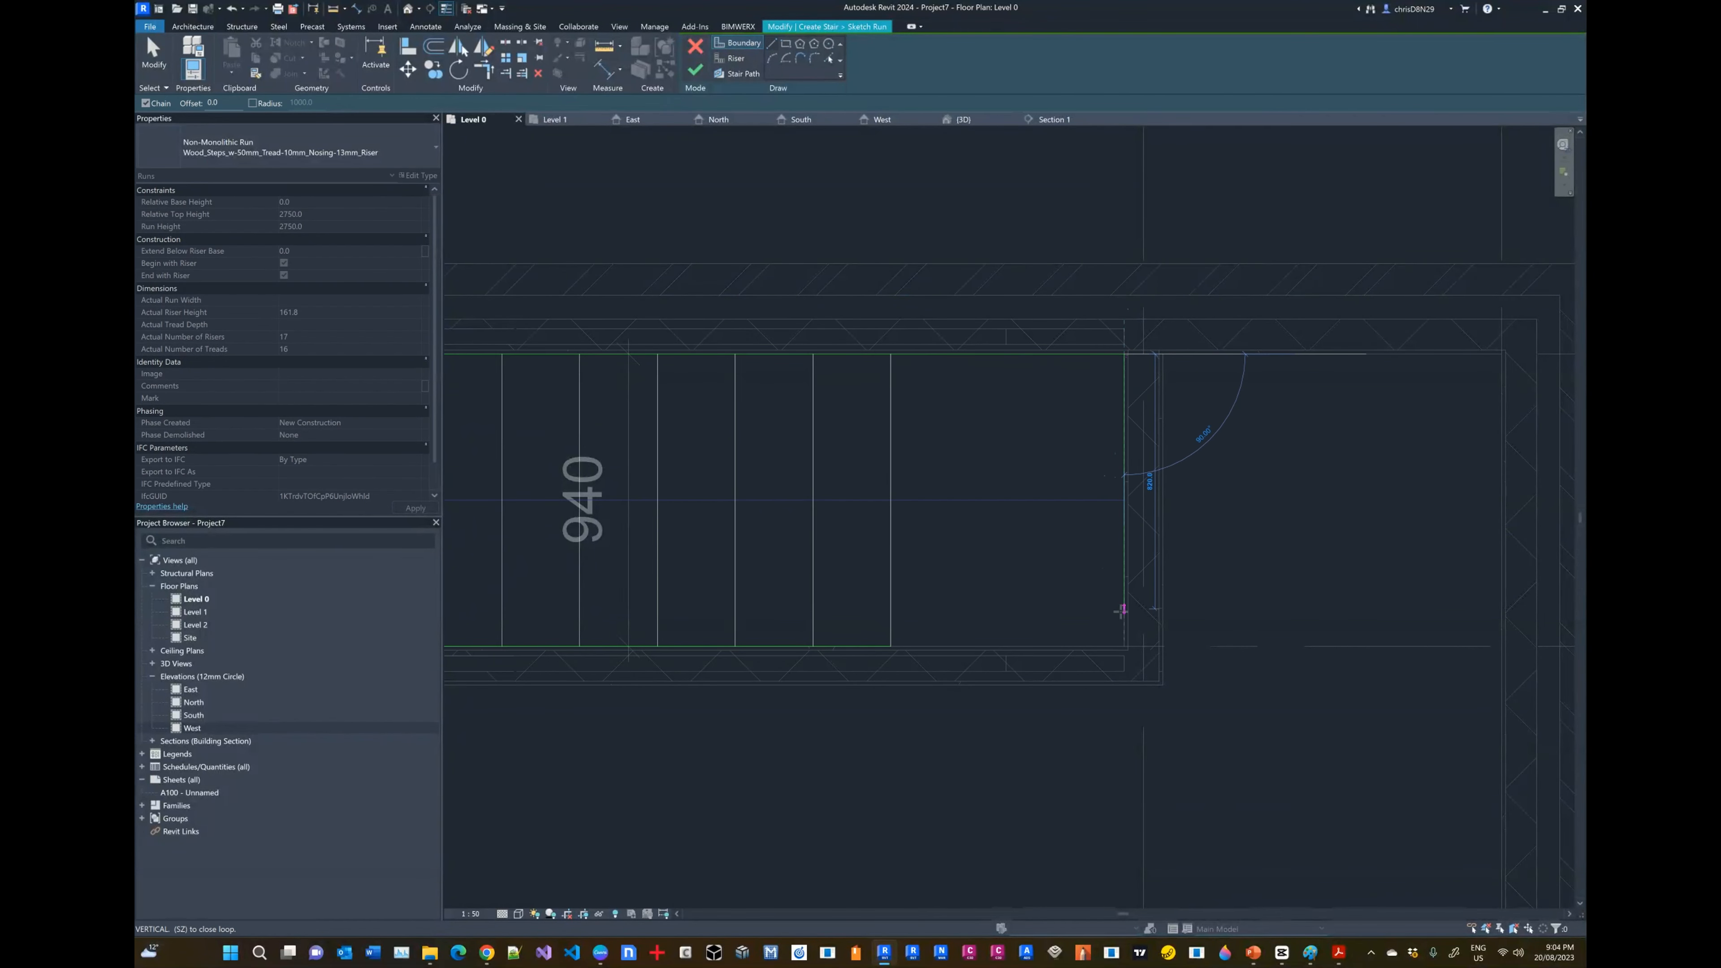
pyautogui.click(1123, 685)
pyautogui.click(891, 645)
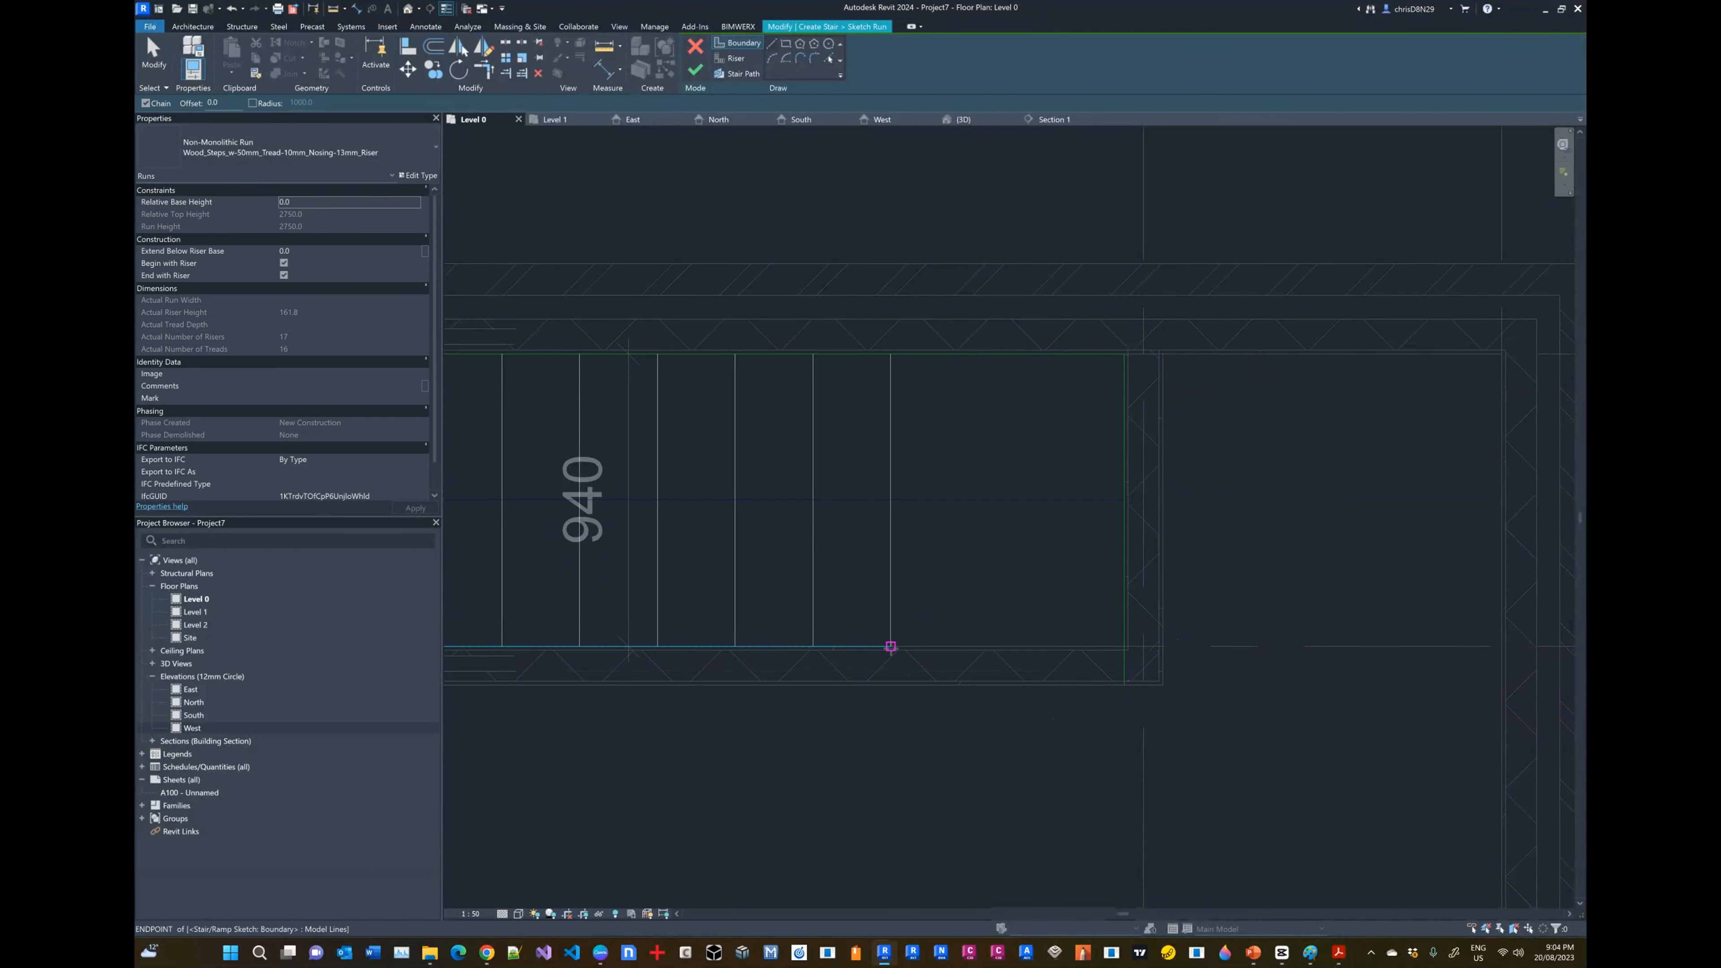
pyautogui.click(888, 686)
pyautogui.press('Escape')
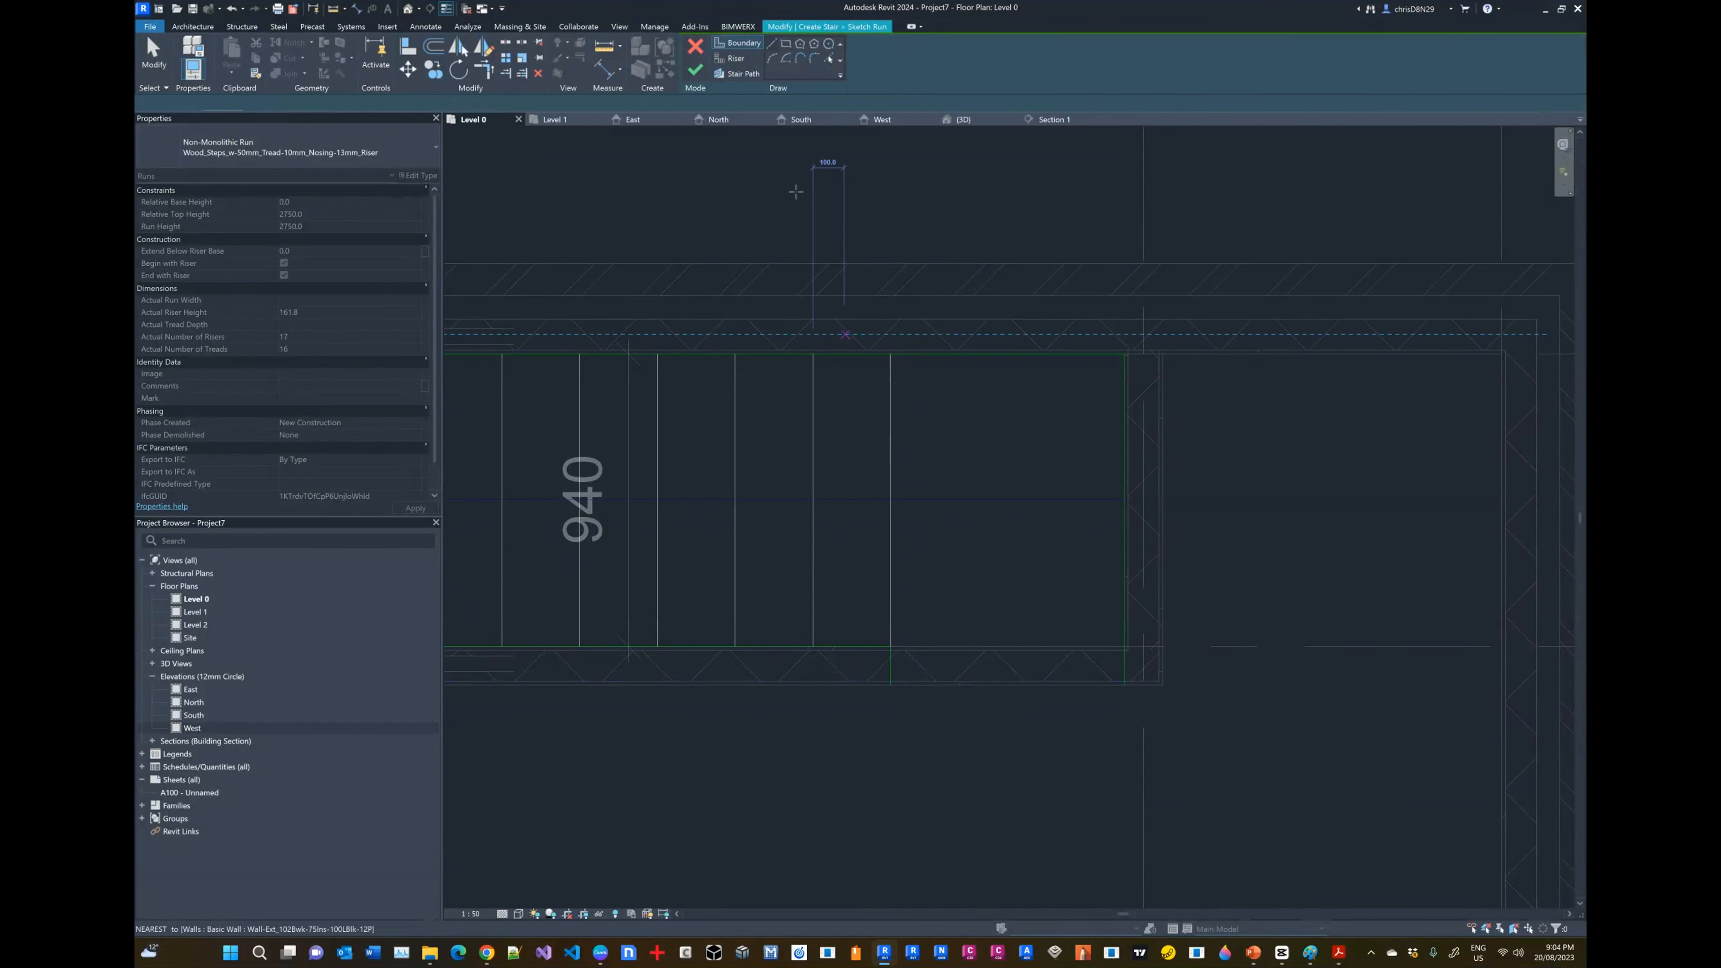
pyautogui.press('Escape')
# Step: Sketch a diagonal riser from the lower boundary line's end to the upper boundary corner at the grid 4 wall
pyautogui.click(735, 59)
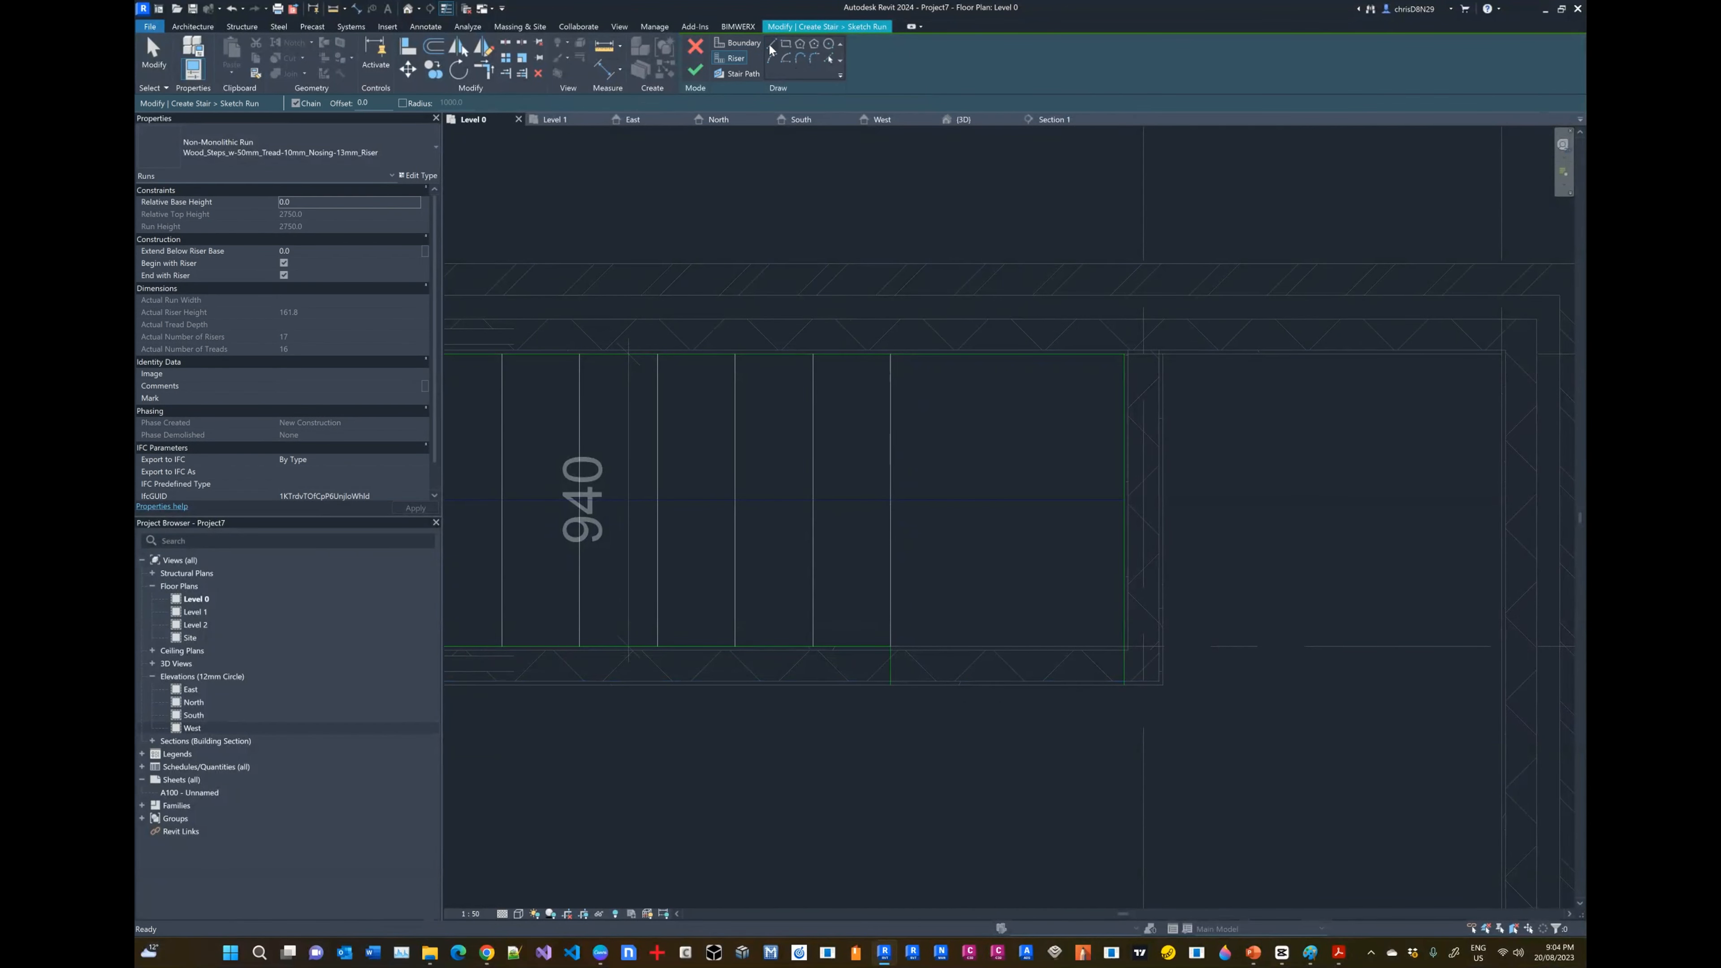
pyautogui.click(890, 645)
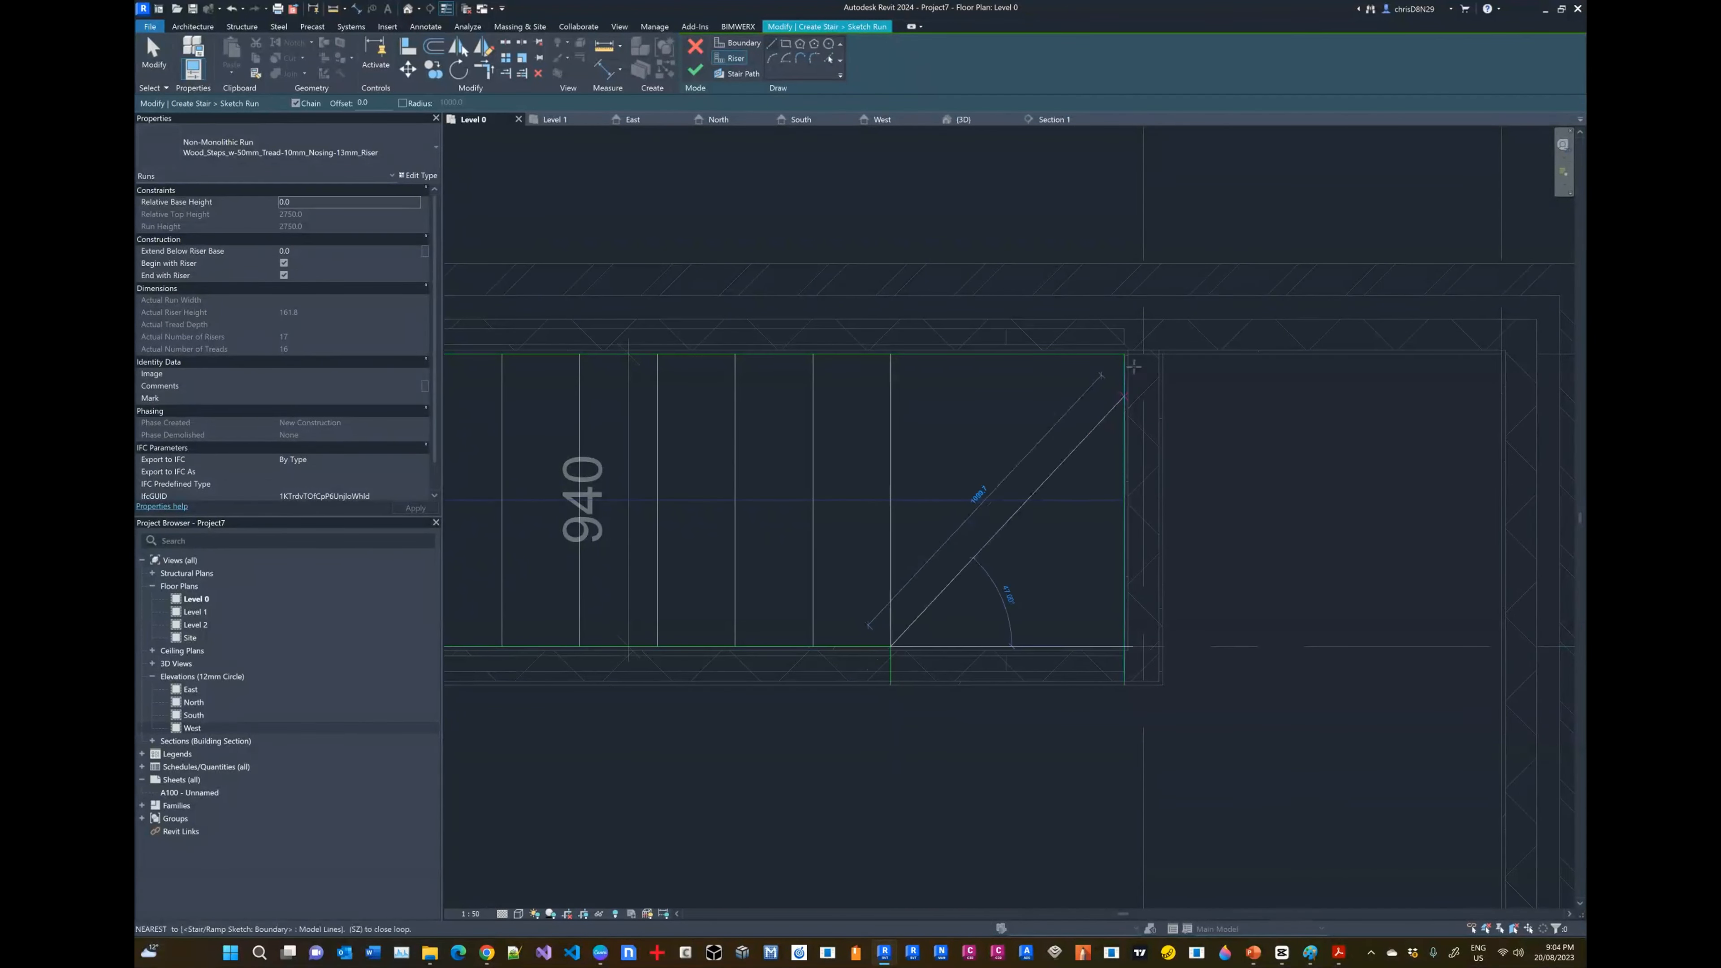
pyautogui.click(1123, 354)
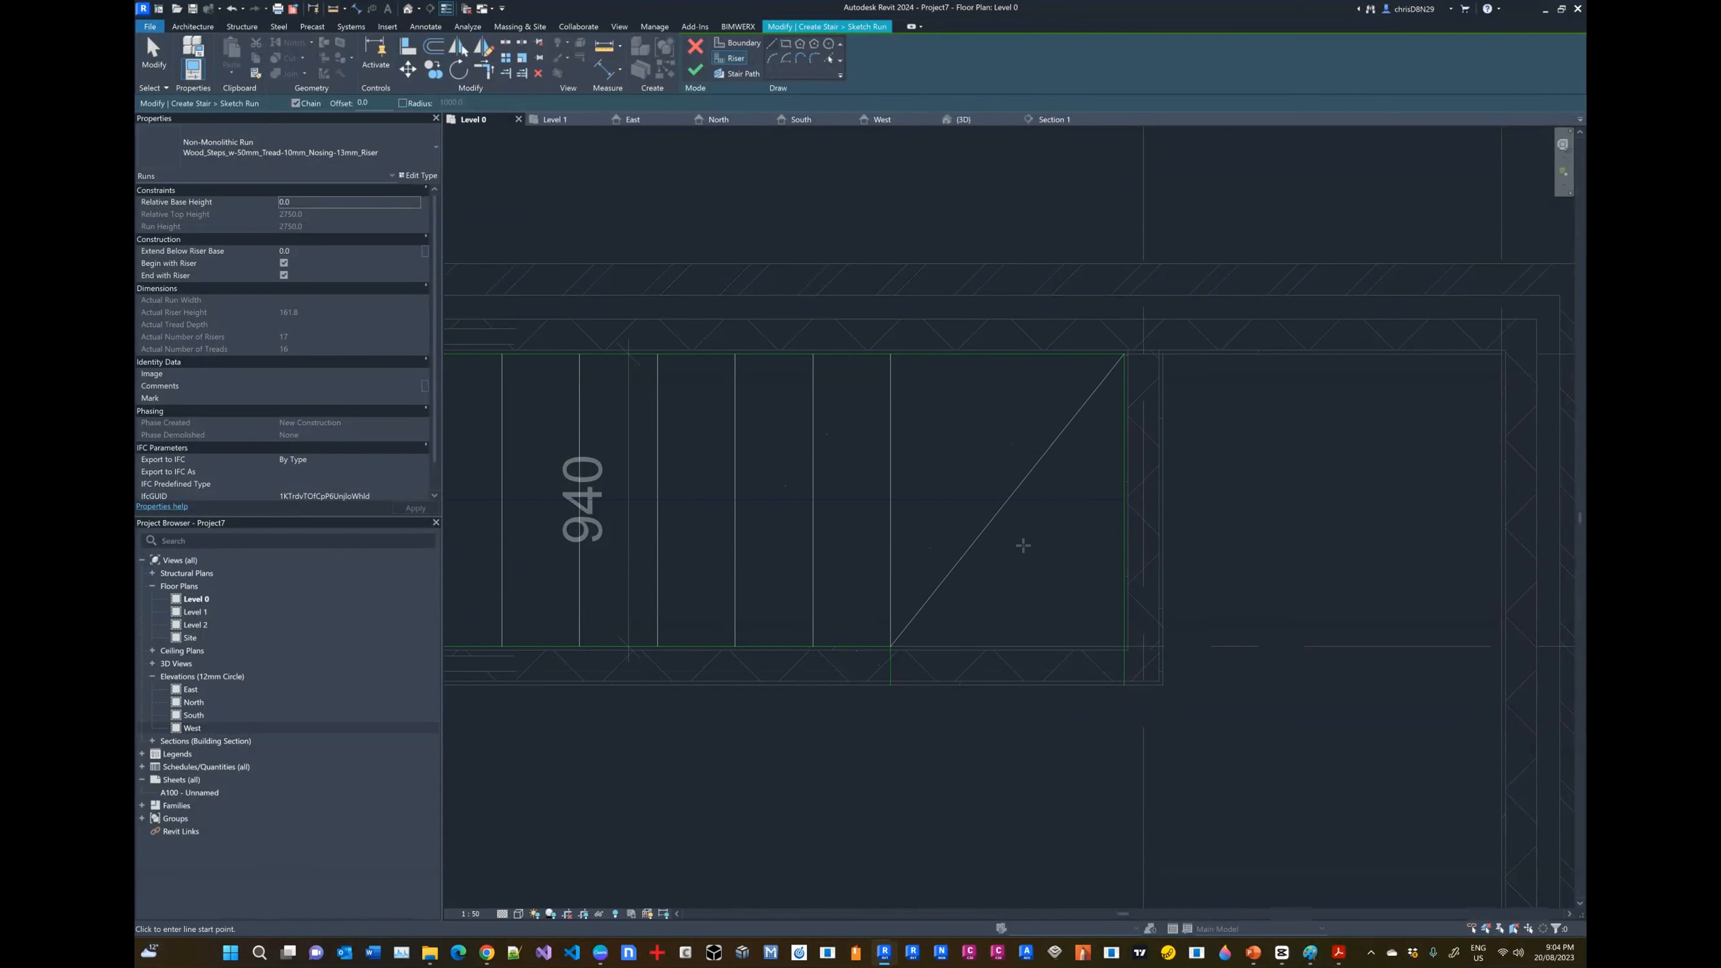
# Step: Check the stair on the floor plan image in Paint, and in Revit move the diagonal riser's upper end midway between the last straight riser and the corner
pyautogui.hotkey('alt', 'Tab')
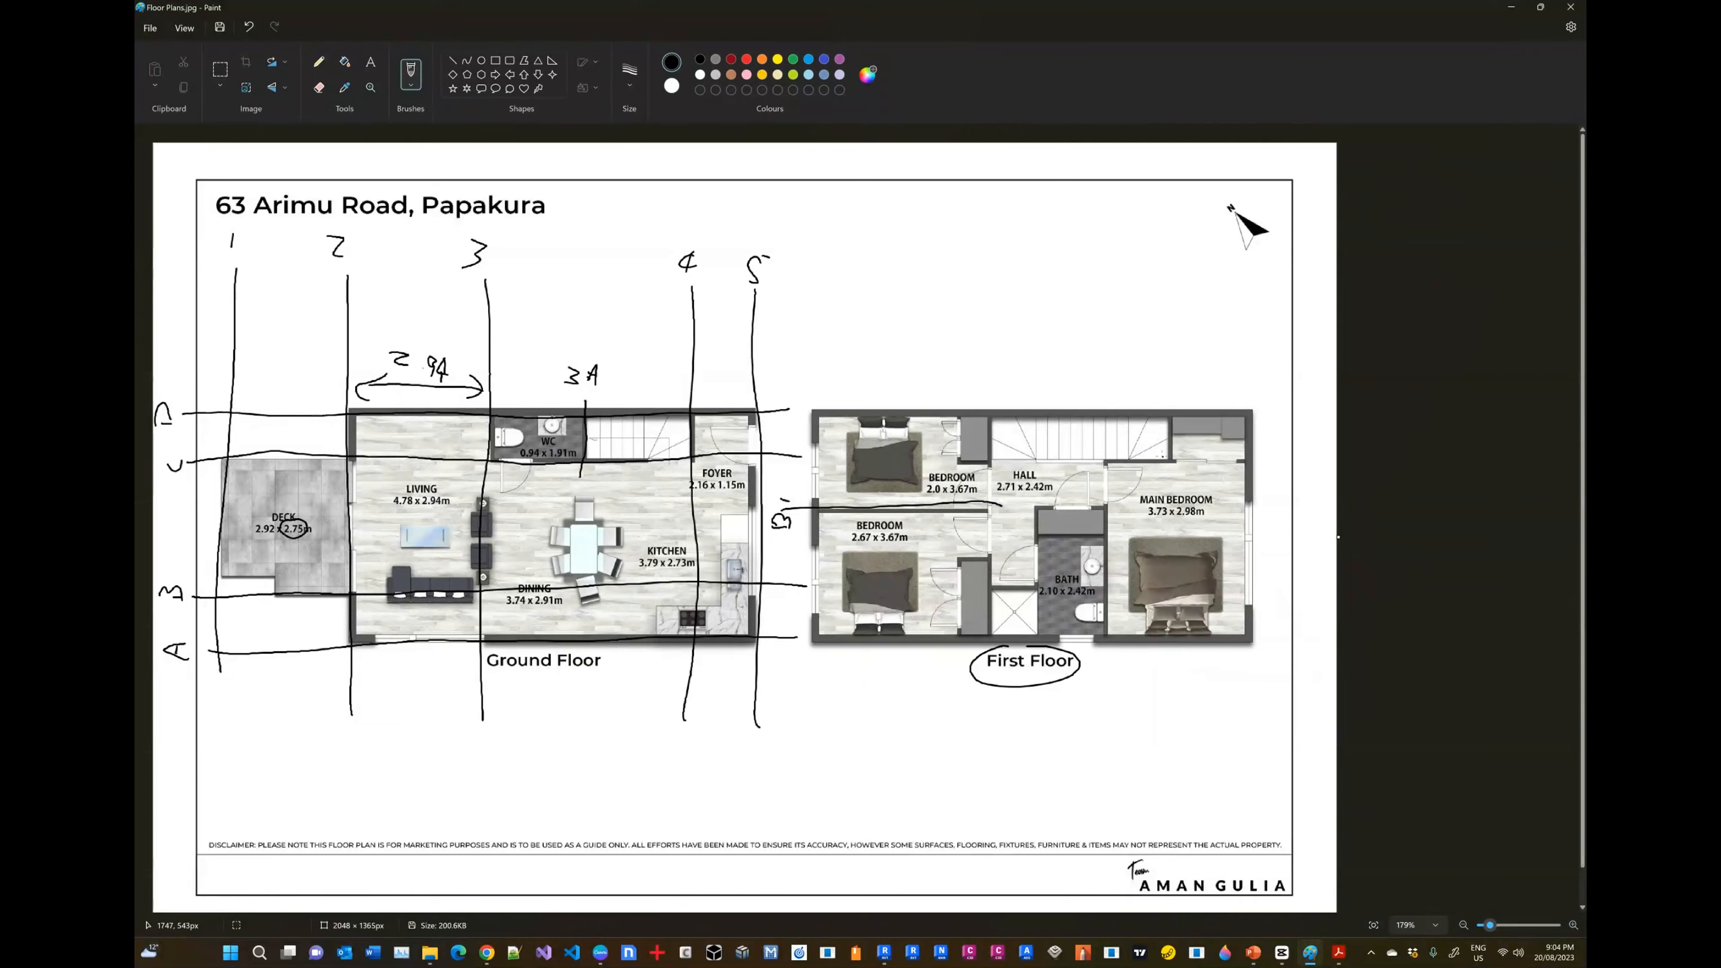
pyautogui.hotkey('alt', 'Tab')
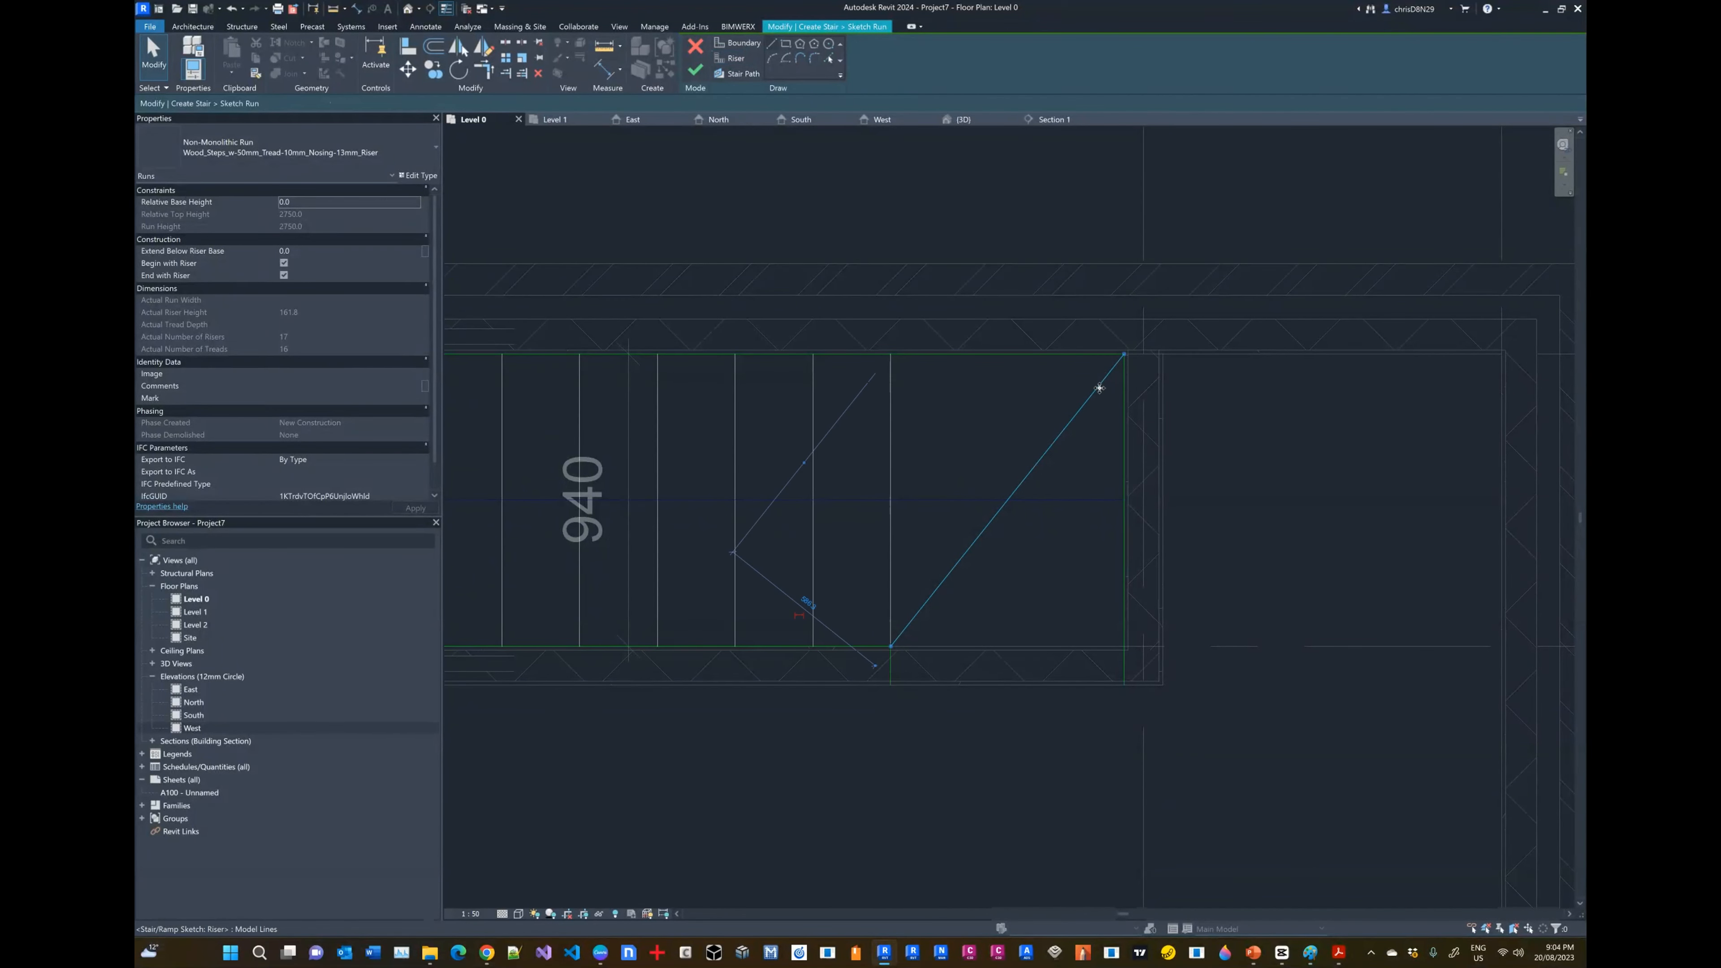
pyautogui.moveTo(1122, 355)
pyautogui.mouseDown()
pyautogui.moveTo(1121, 369)
pyautogui.moveTo(1008, 353)
pyautogui.mouseUp()
pyautogui.click(1045, 459)
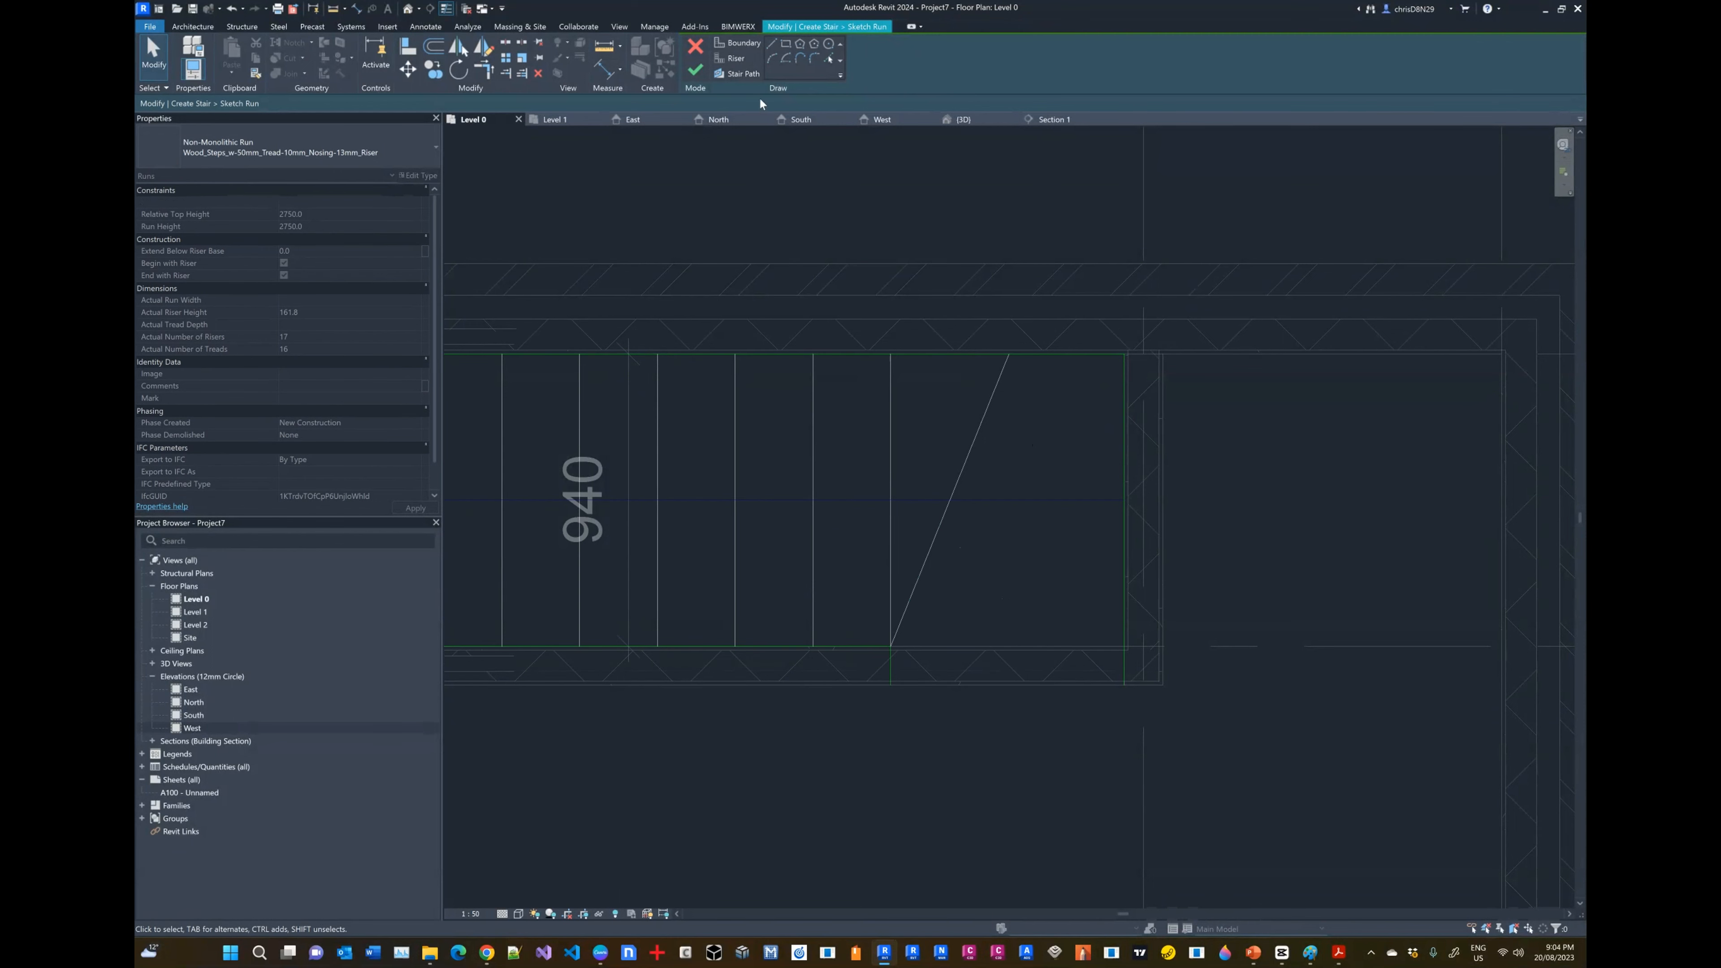
pyautogui.click(891, 645)
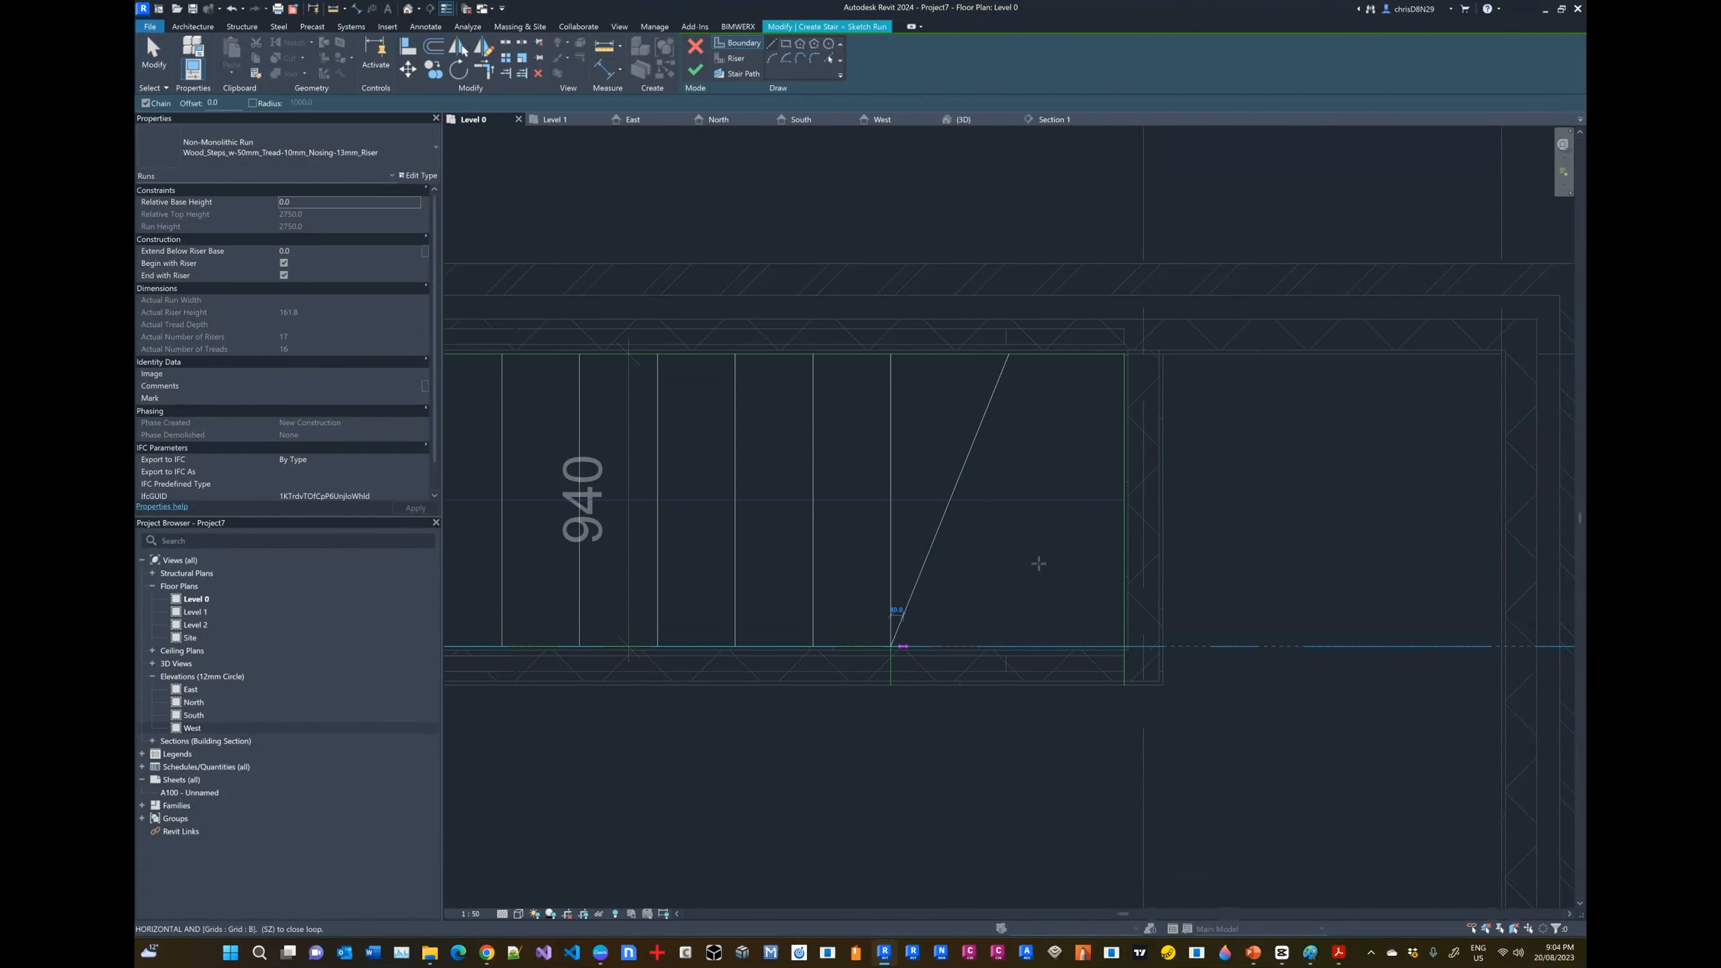
pyautogui.click(1123, 502)
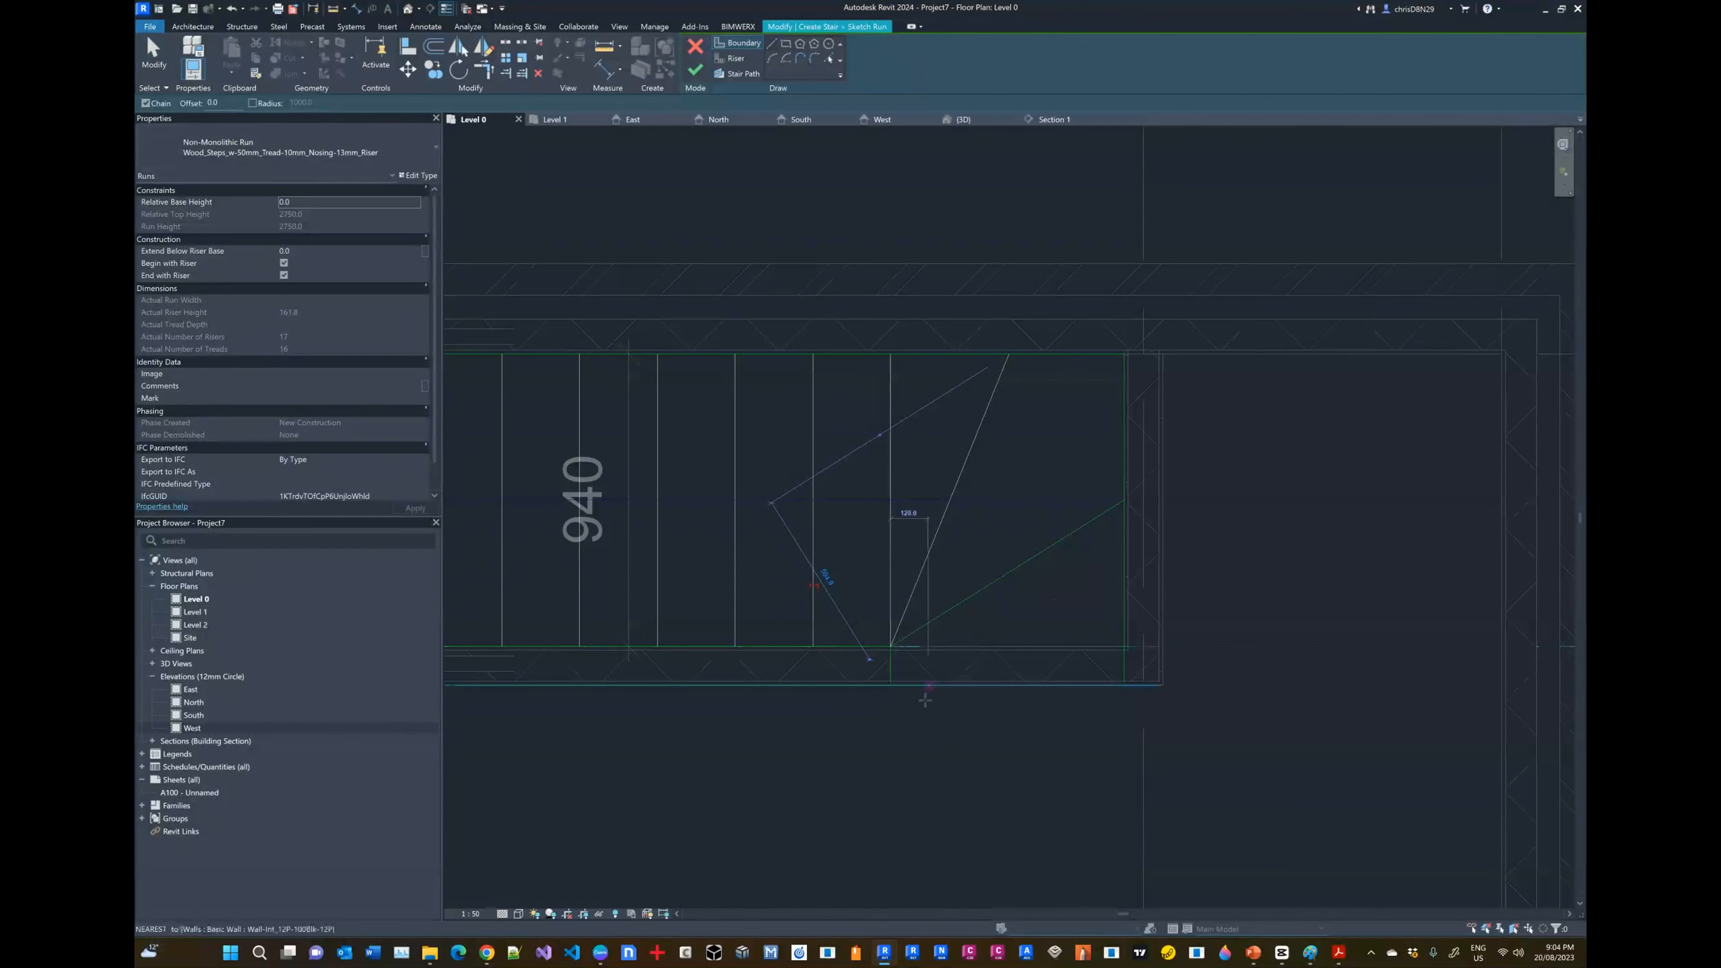
pyautogui.click(891, 685)
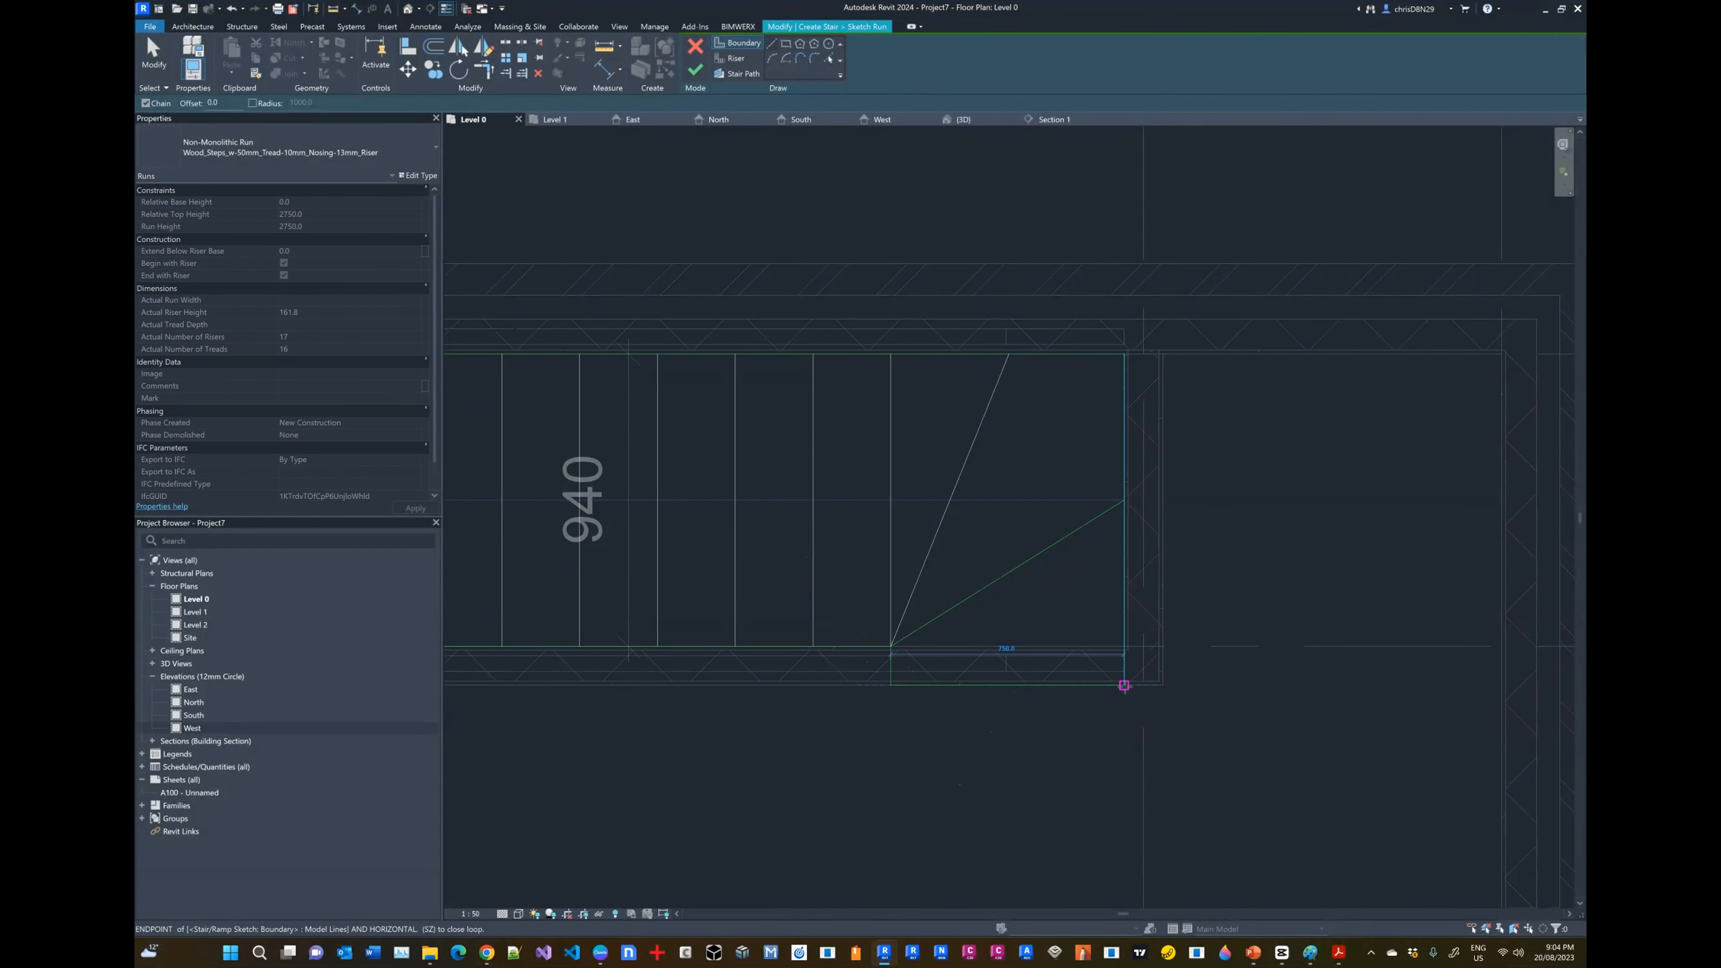
pyautogui.press('Escape')
pyautogui.press('Escape')
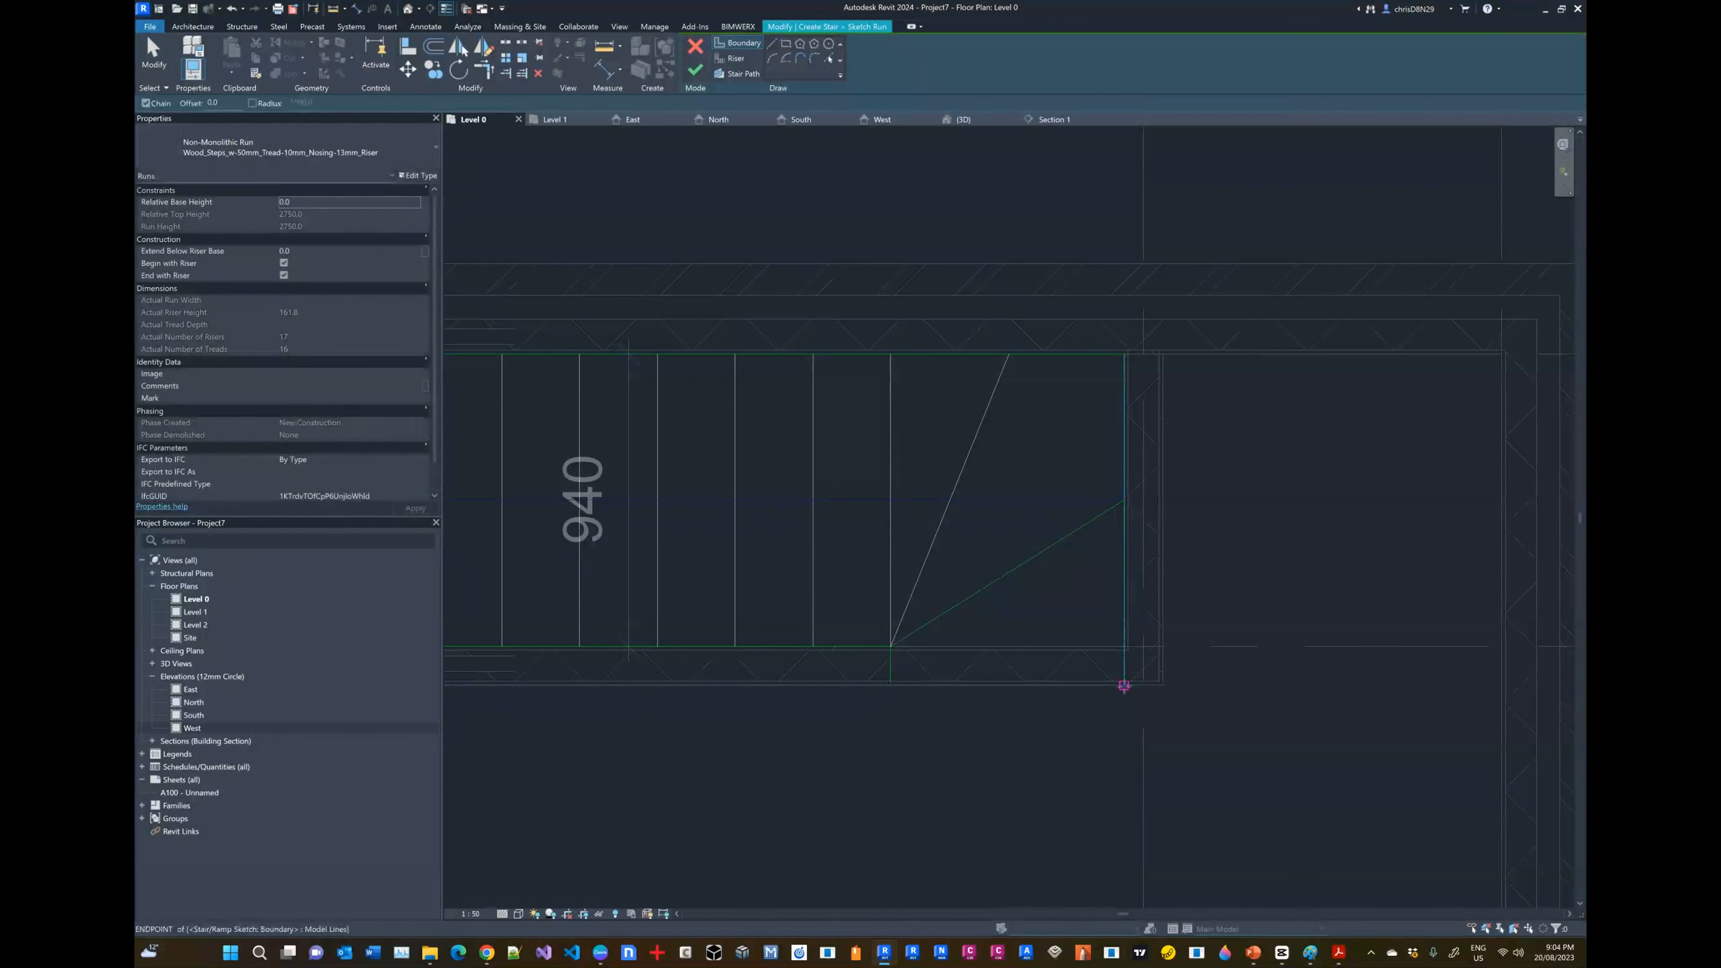
pyautogui.click(772, 45)
pyautogui.click(891, 685)
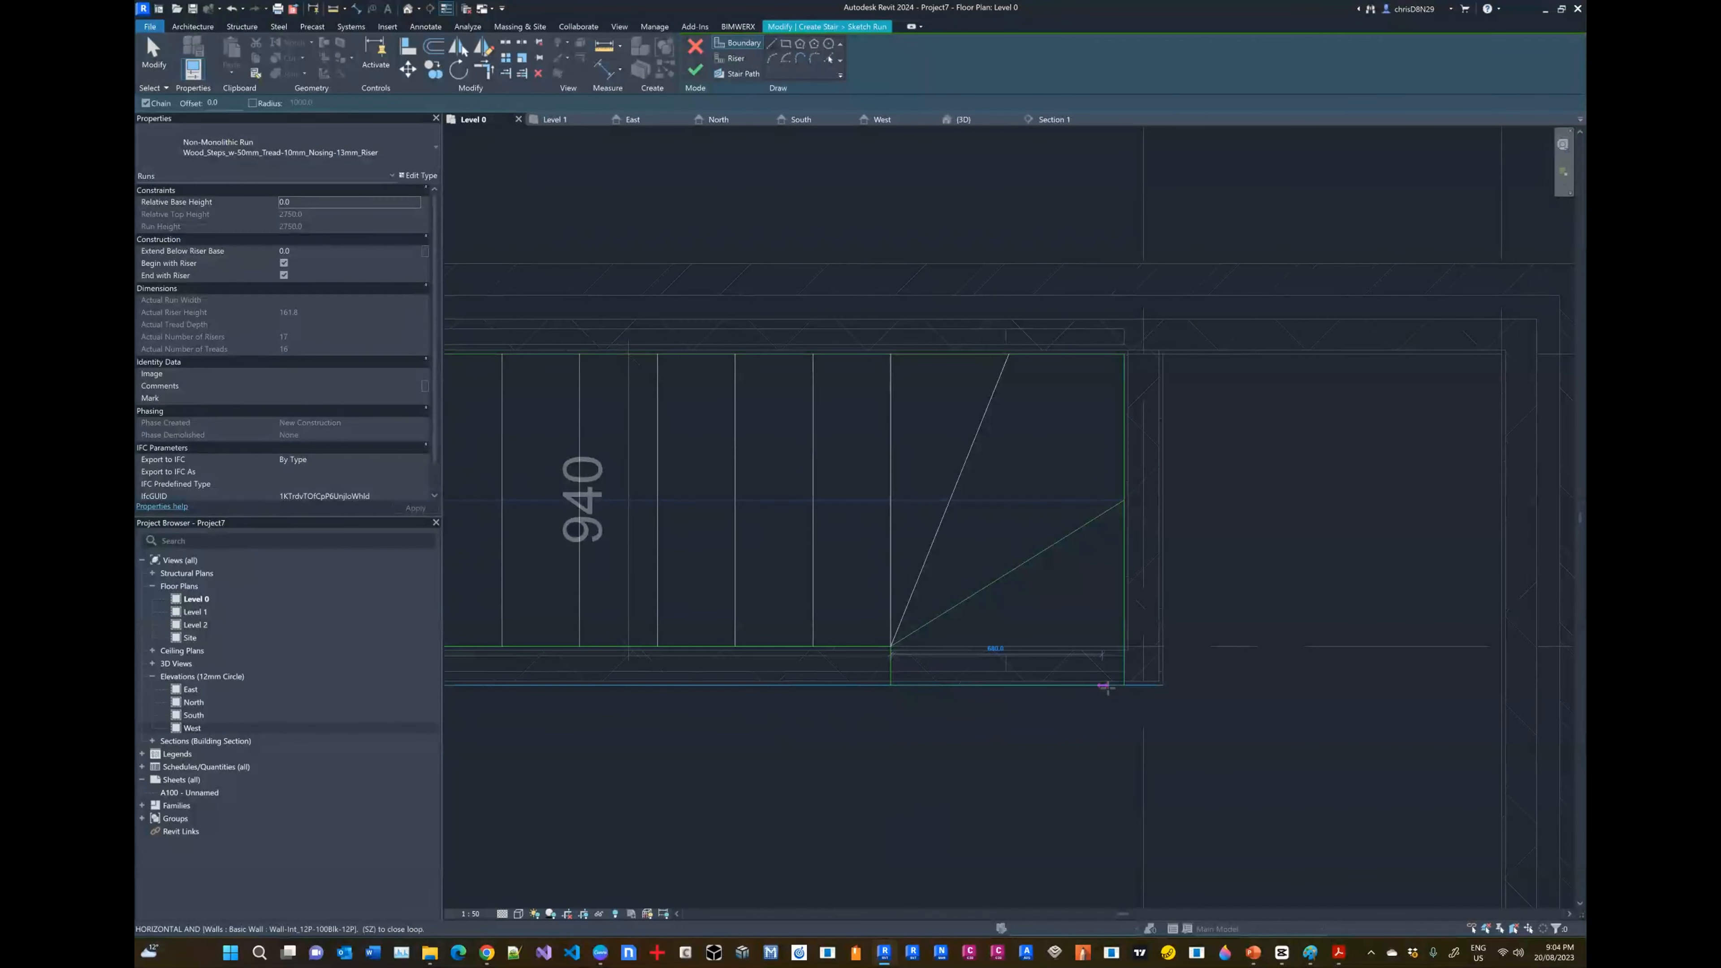
pyautogui.press('Escape')
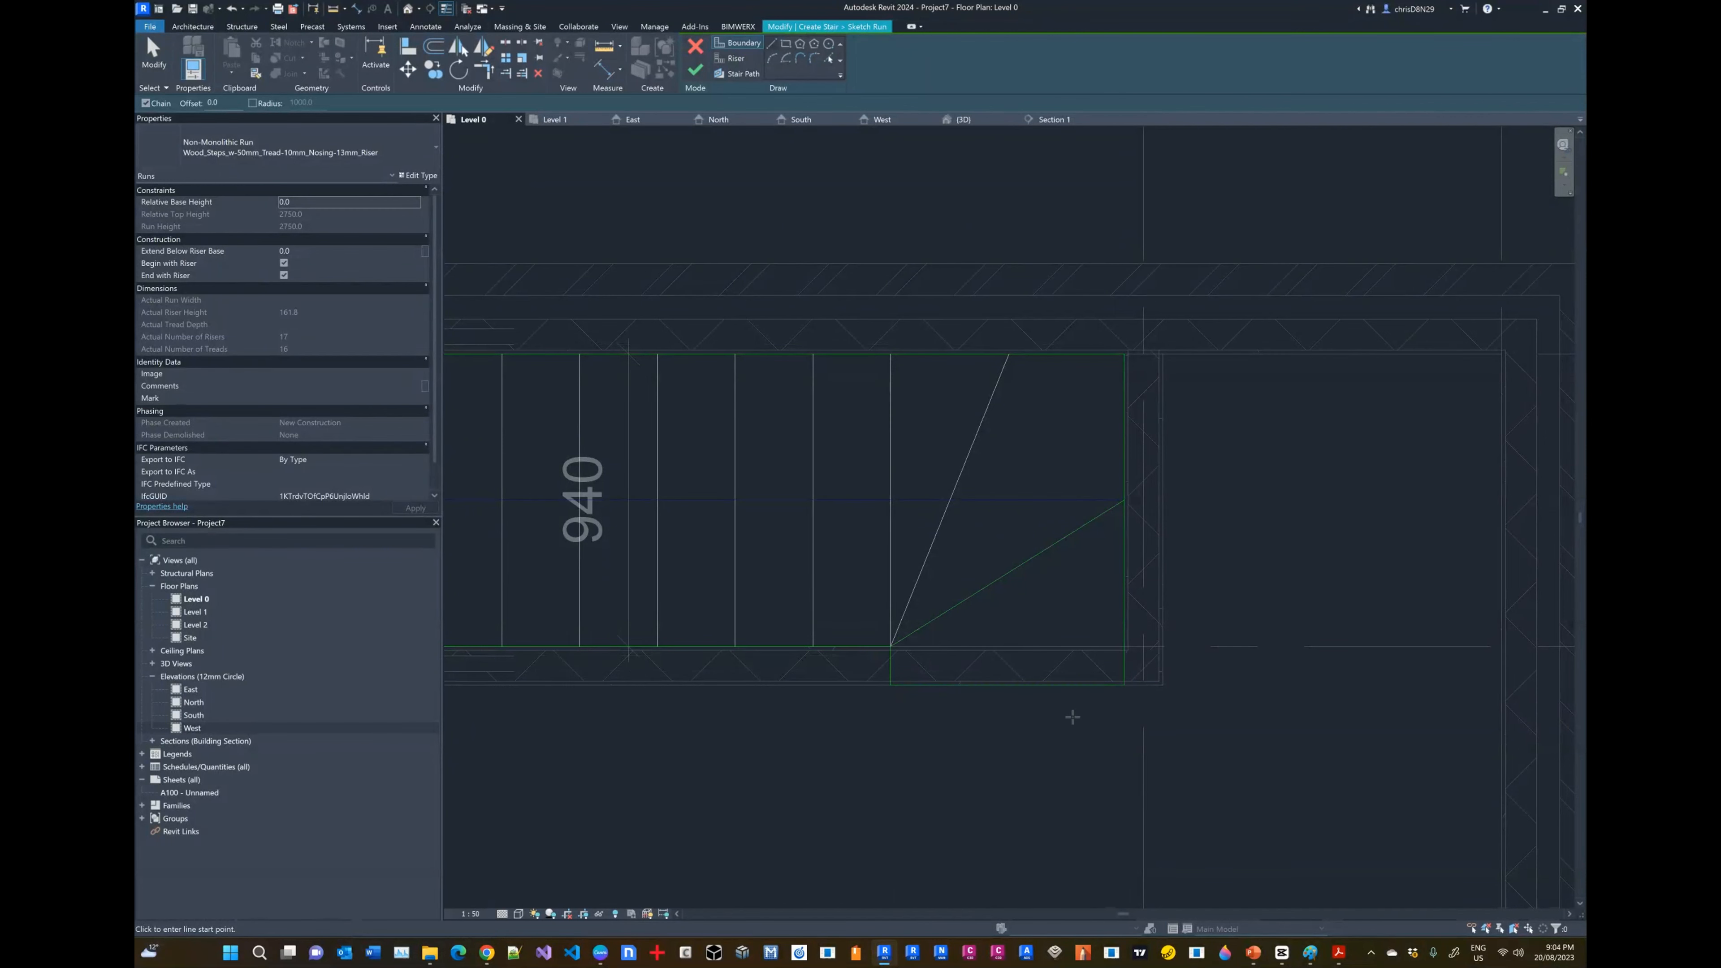
pyautogui.press('Escape')
pyautogui.press('Escape')
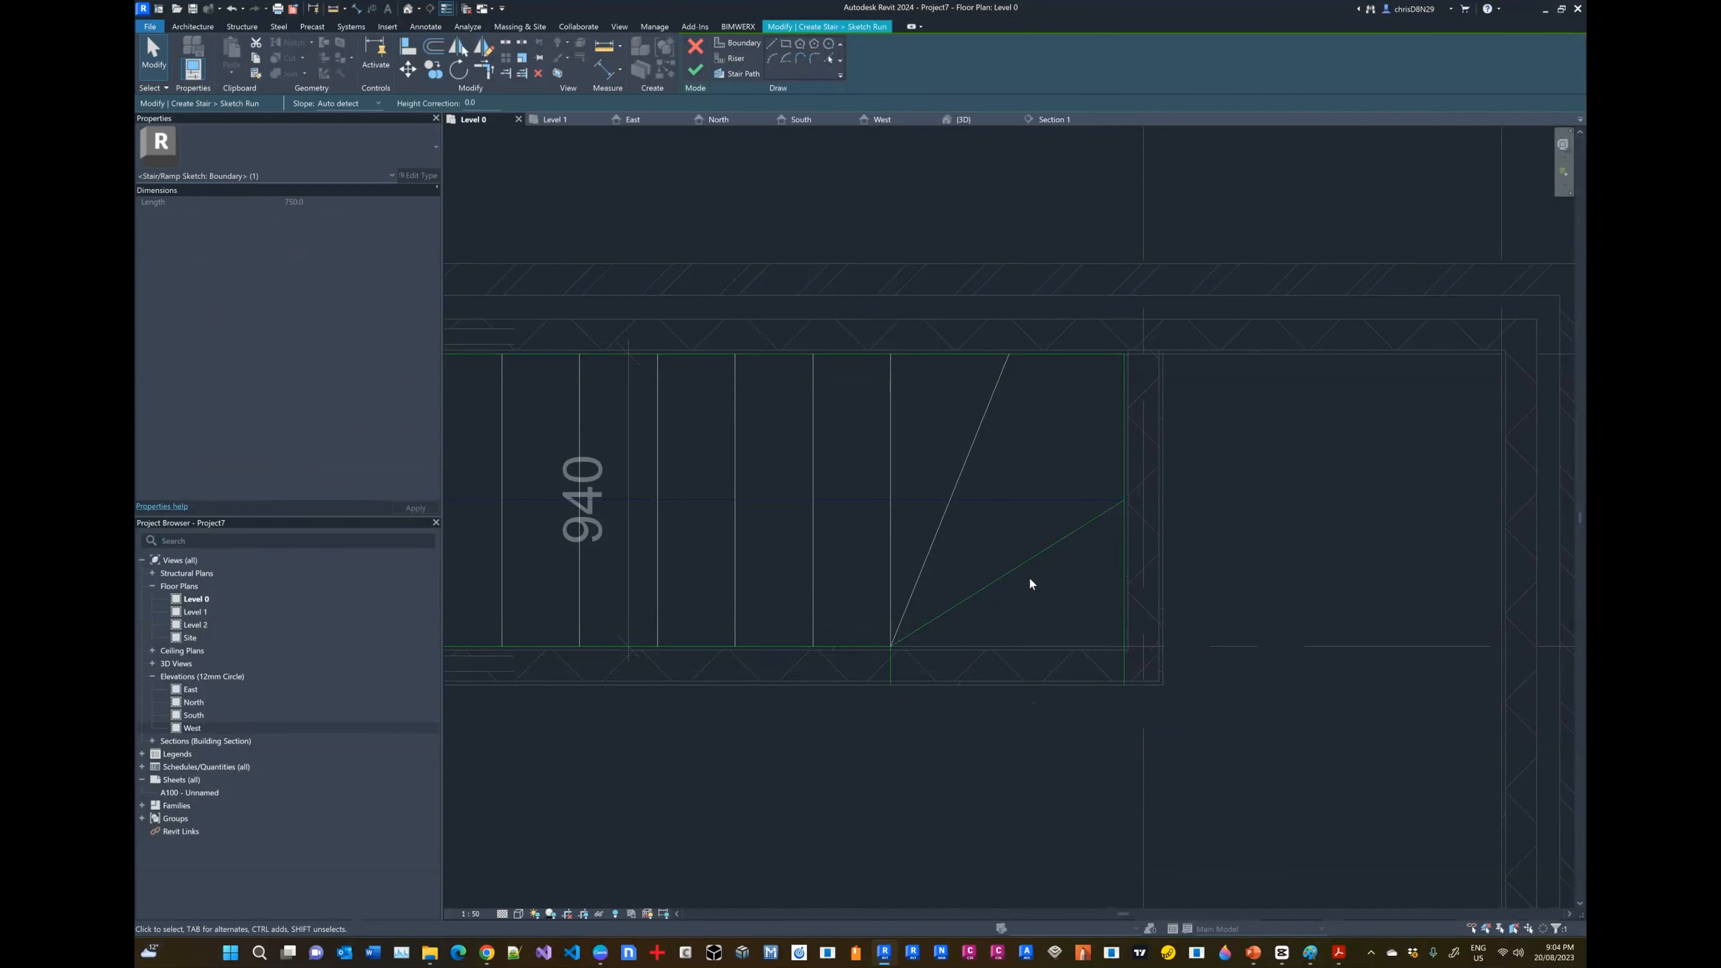
pyautogui.click(1016, 569)
pyautogui.press('Delete')
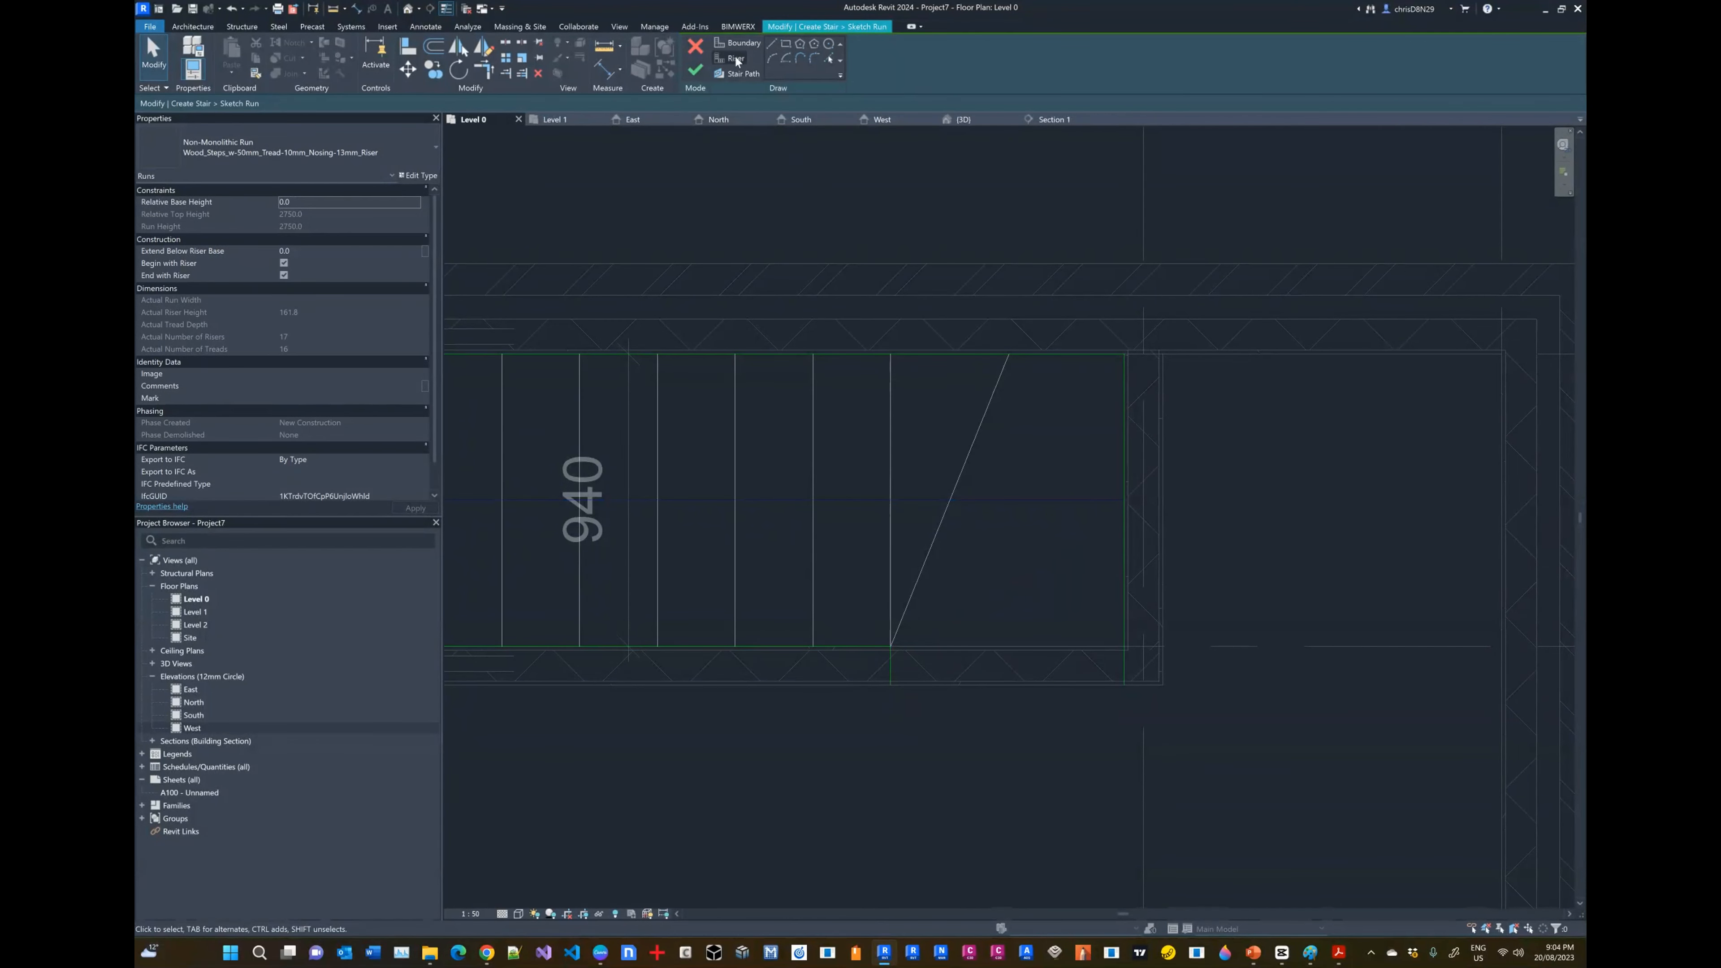
# Step: Sketch a diagonal riser from the lower boundary corner to the grid 4 boundary's midpoint, and a riser joining the two boundary ends at the lower wall's outer face
pyautogui.click(734, 58)
pyautogui.click(800, 61)
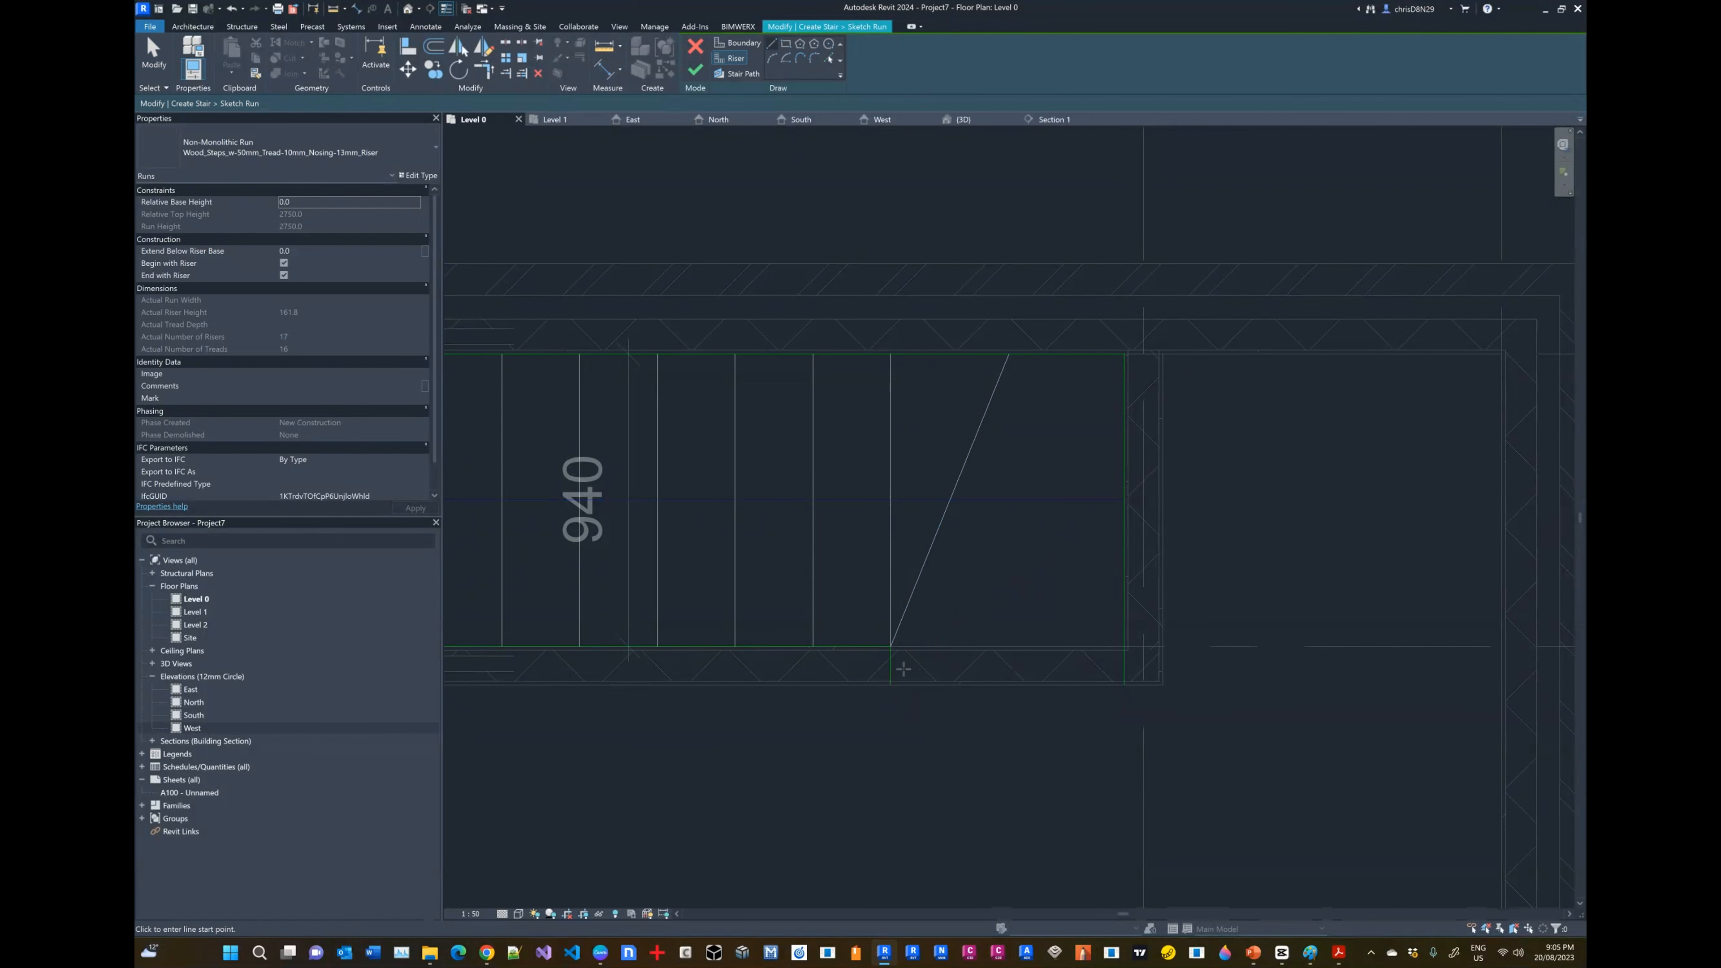
pyautogui.click(891, 645)
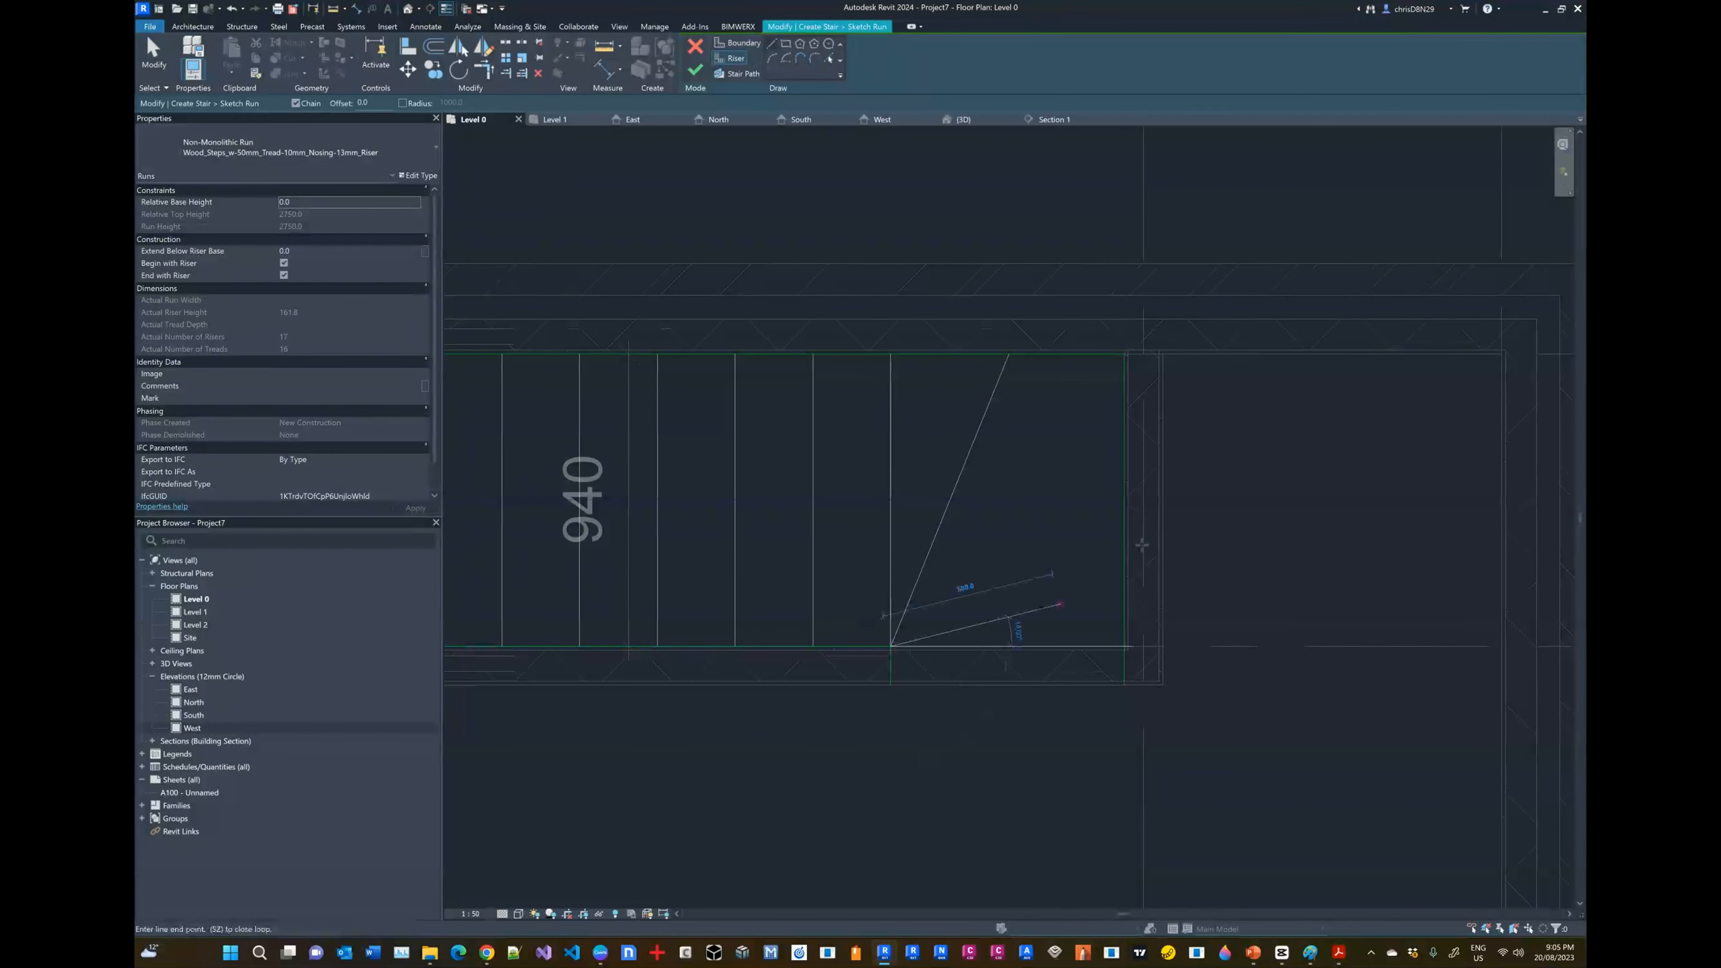
pyautogui.click(1123, 500)
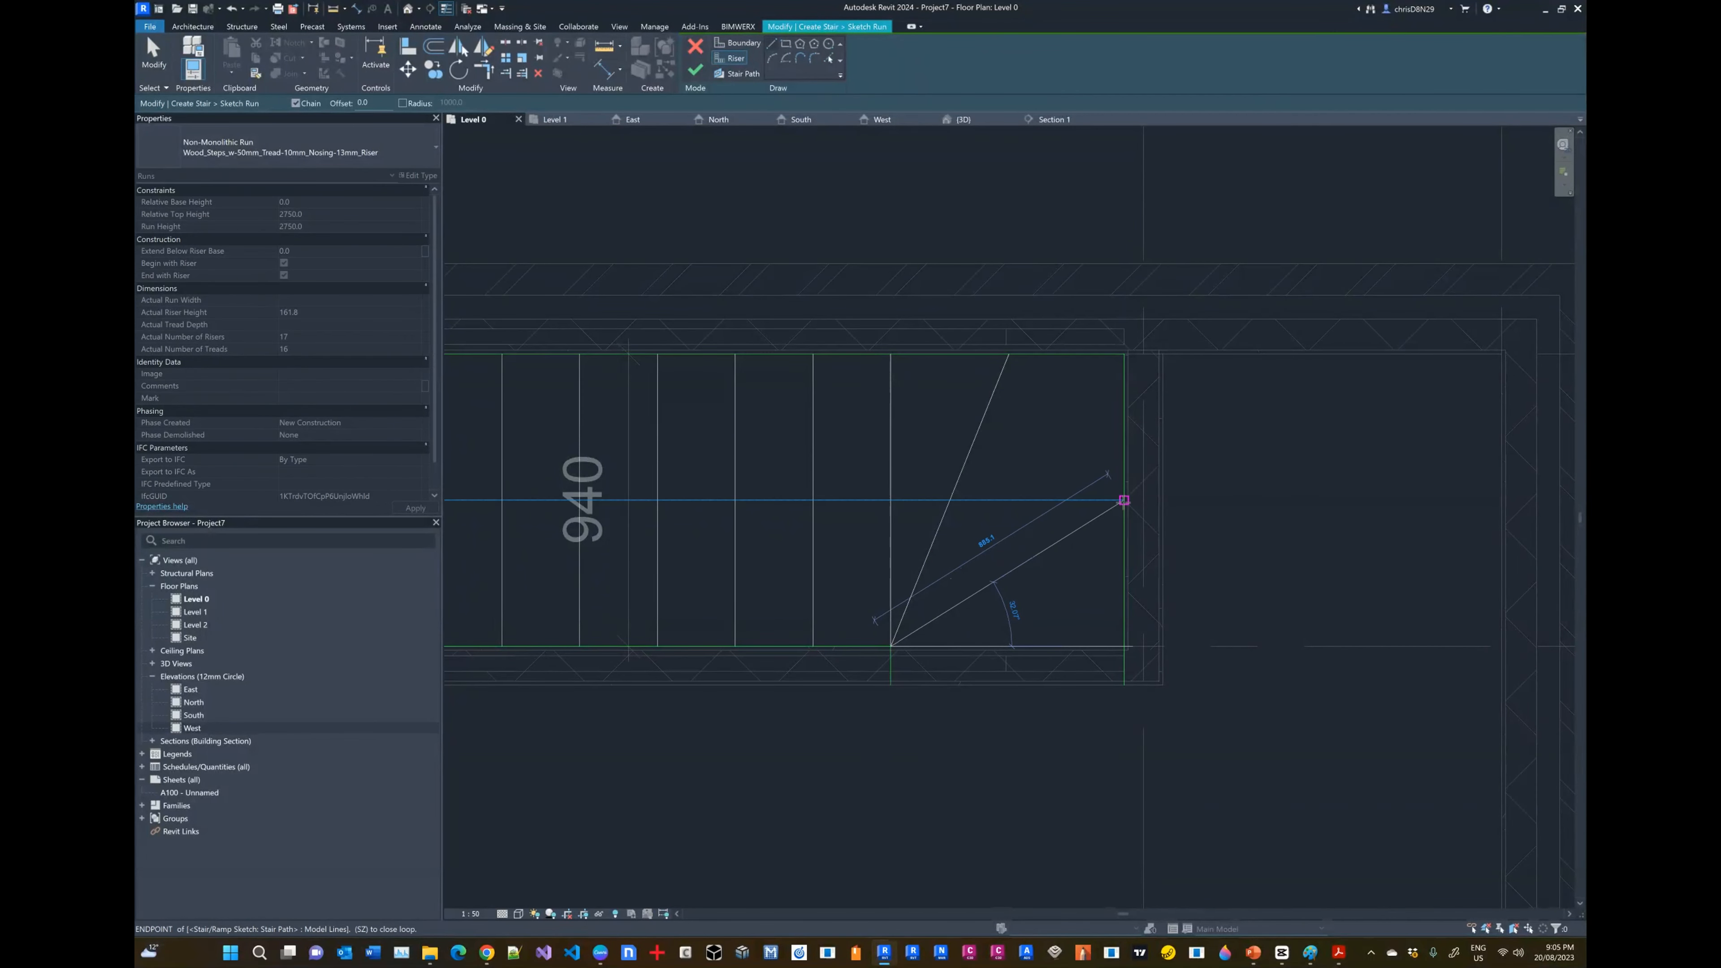
pyautogui.click(891, 685)
pyautogui.click(1123, 684)
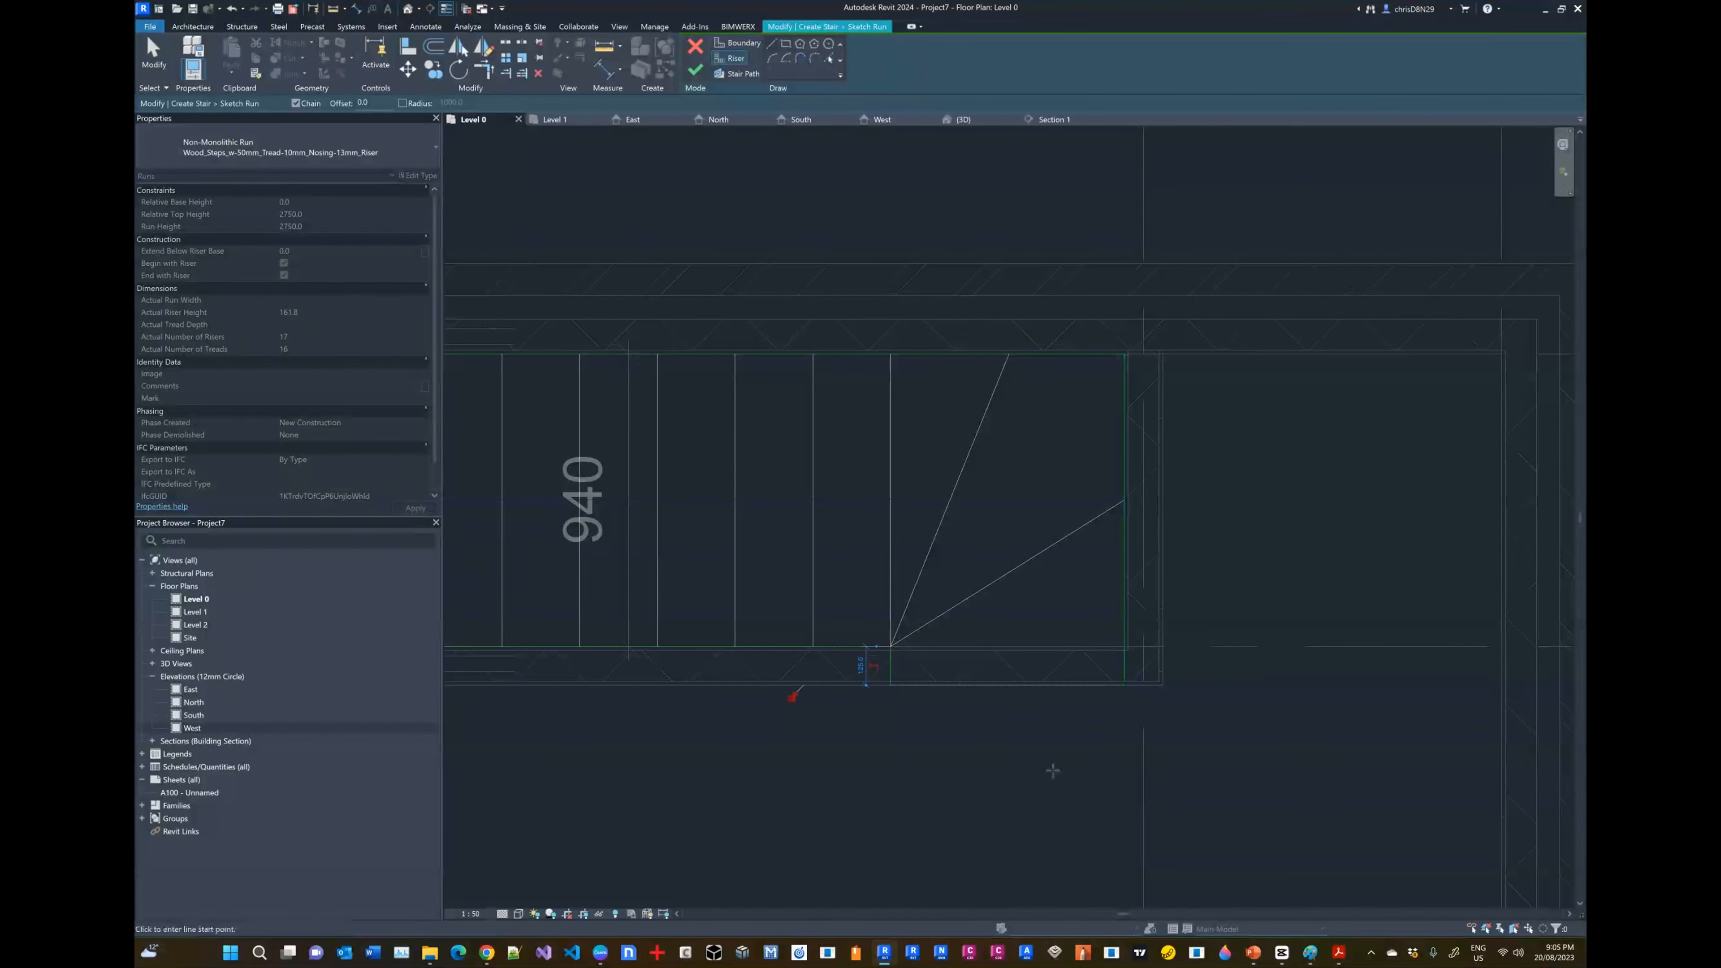
pyautogui.press('Escape')
pyautogui.press('Escape')
# Step: Draw a stair path line from the middle of the riser at the lower wall up to the existing path, and shorten the existing path to meet it
pyautogui.click(1034, 500)
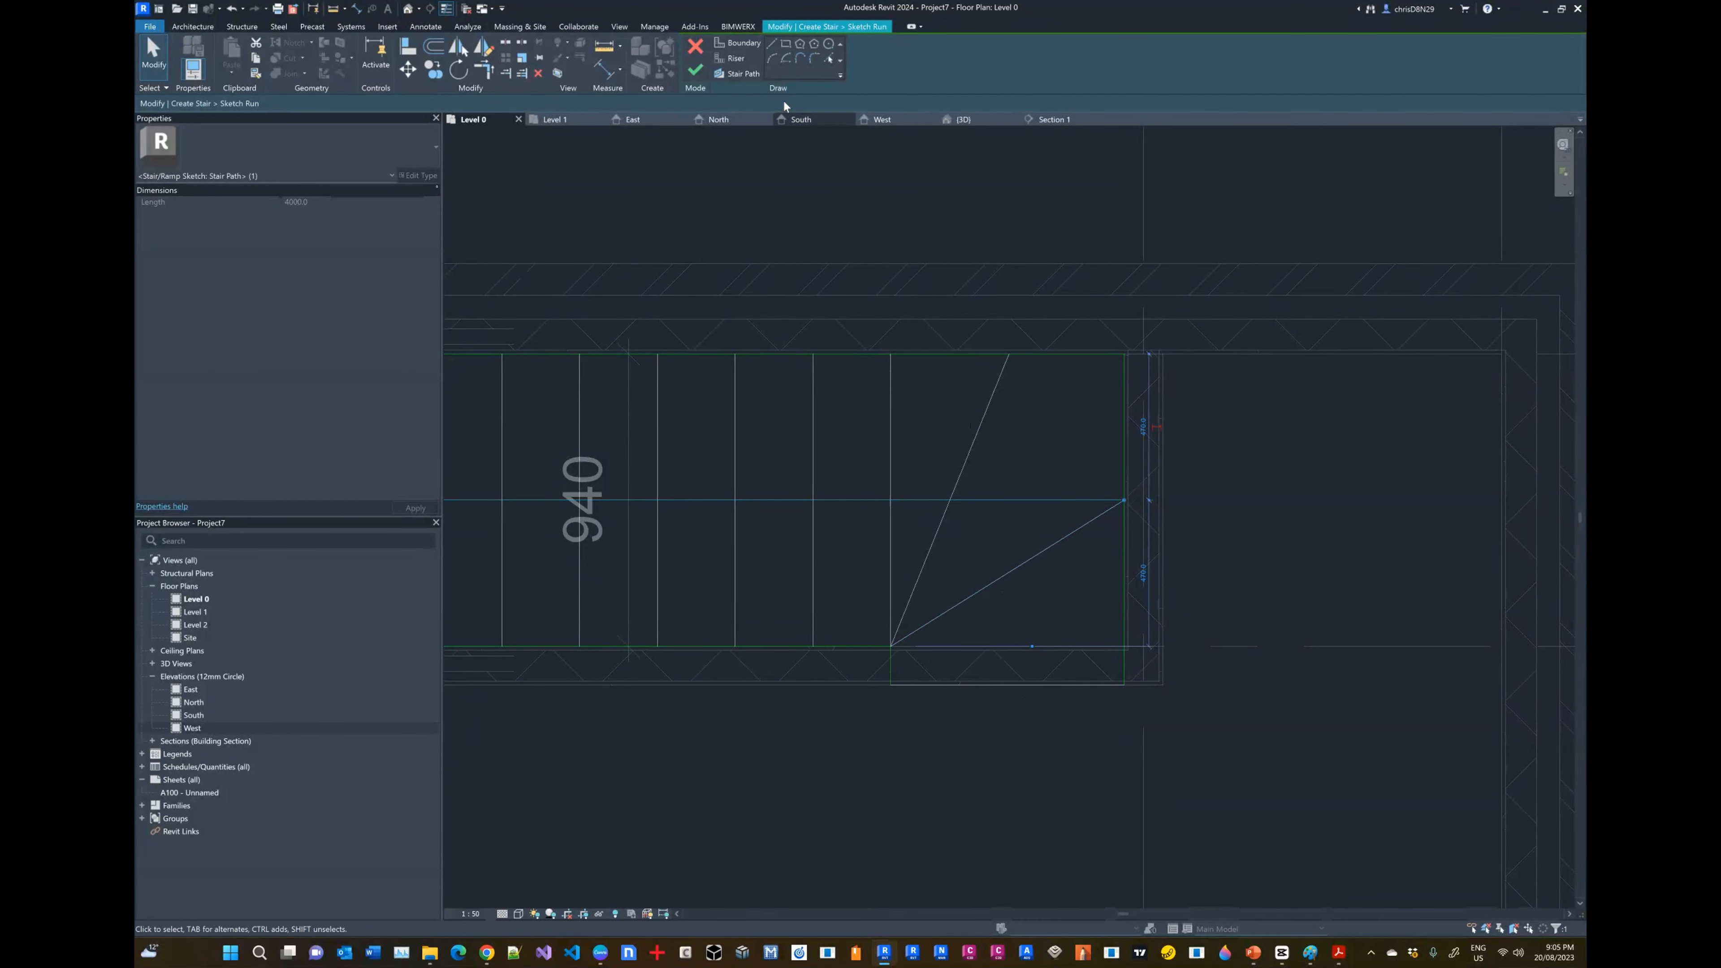
pyautogui.click(739, 73)
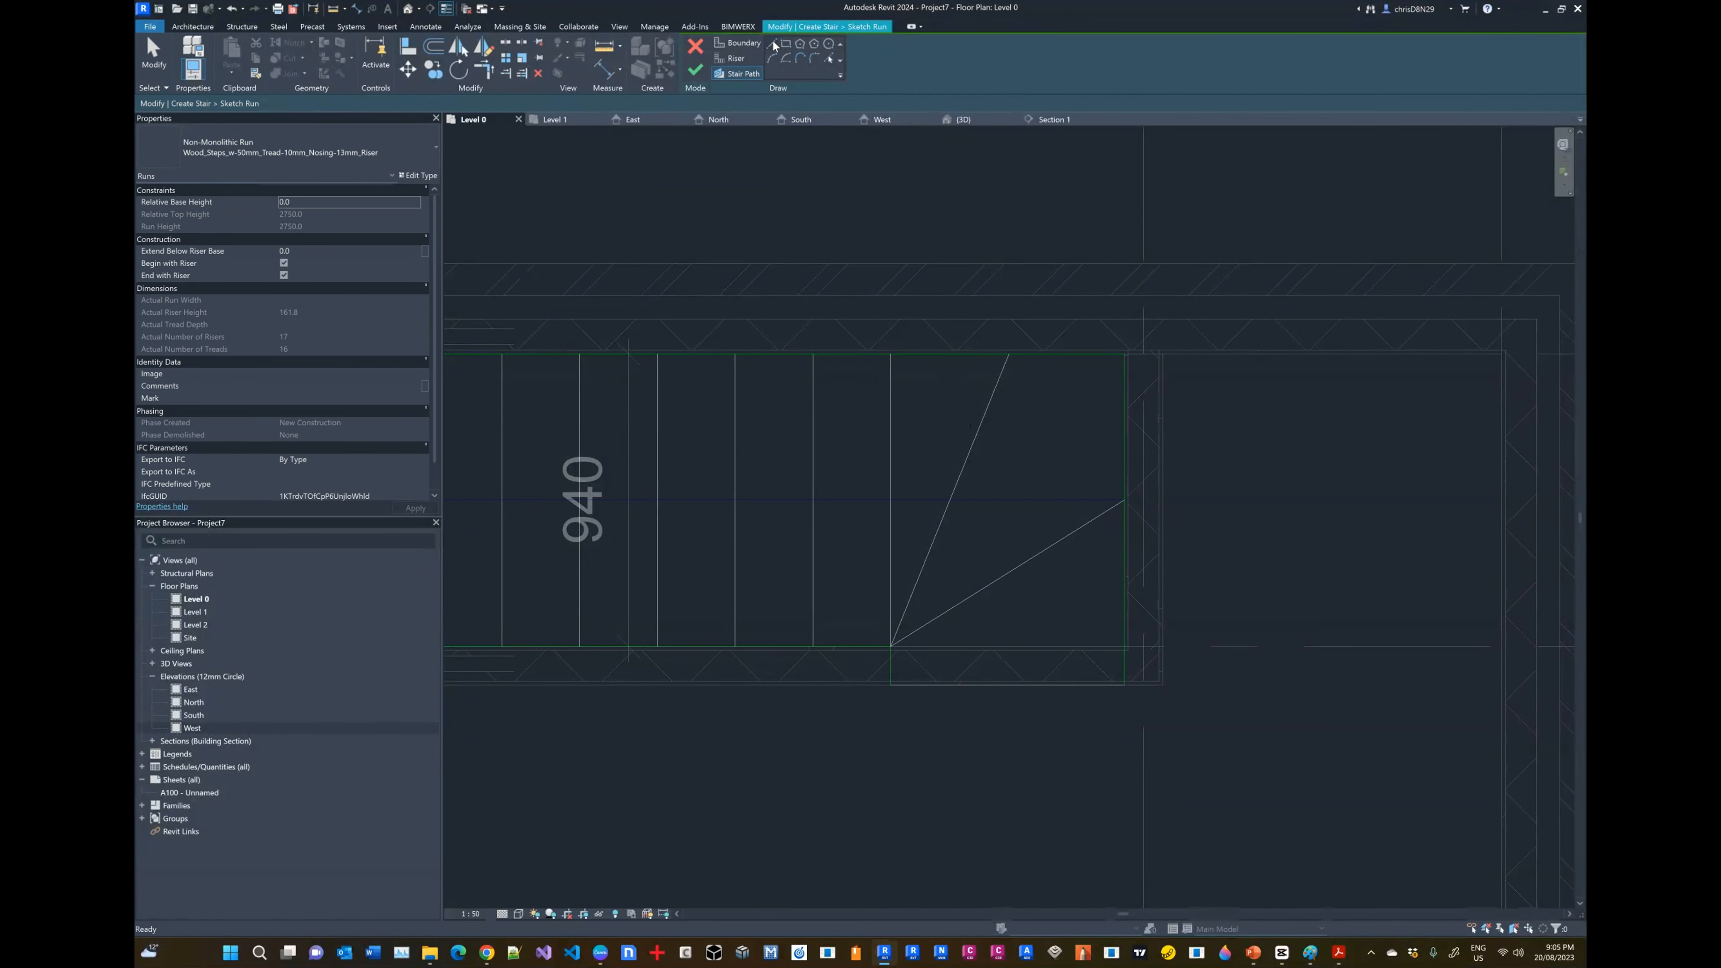
pyautogui.click(1008, 685)
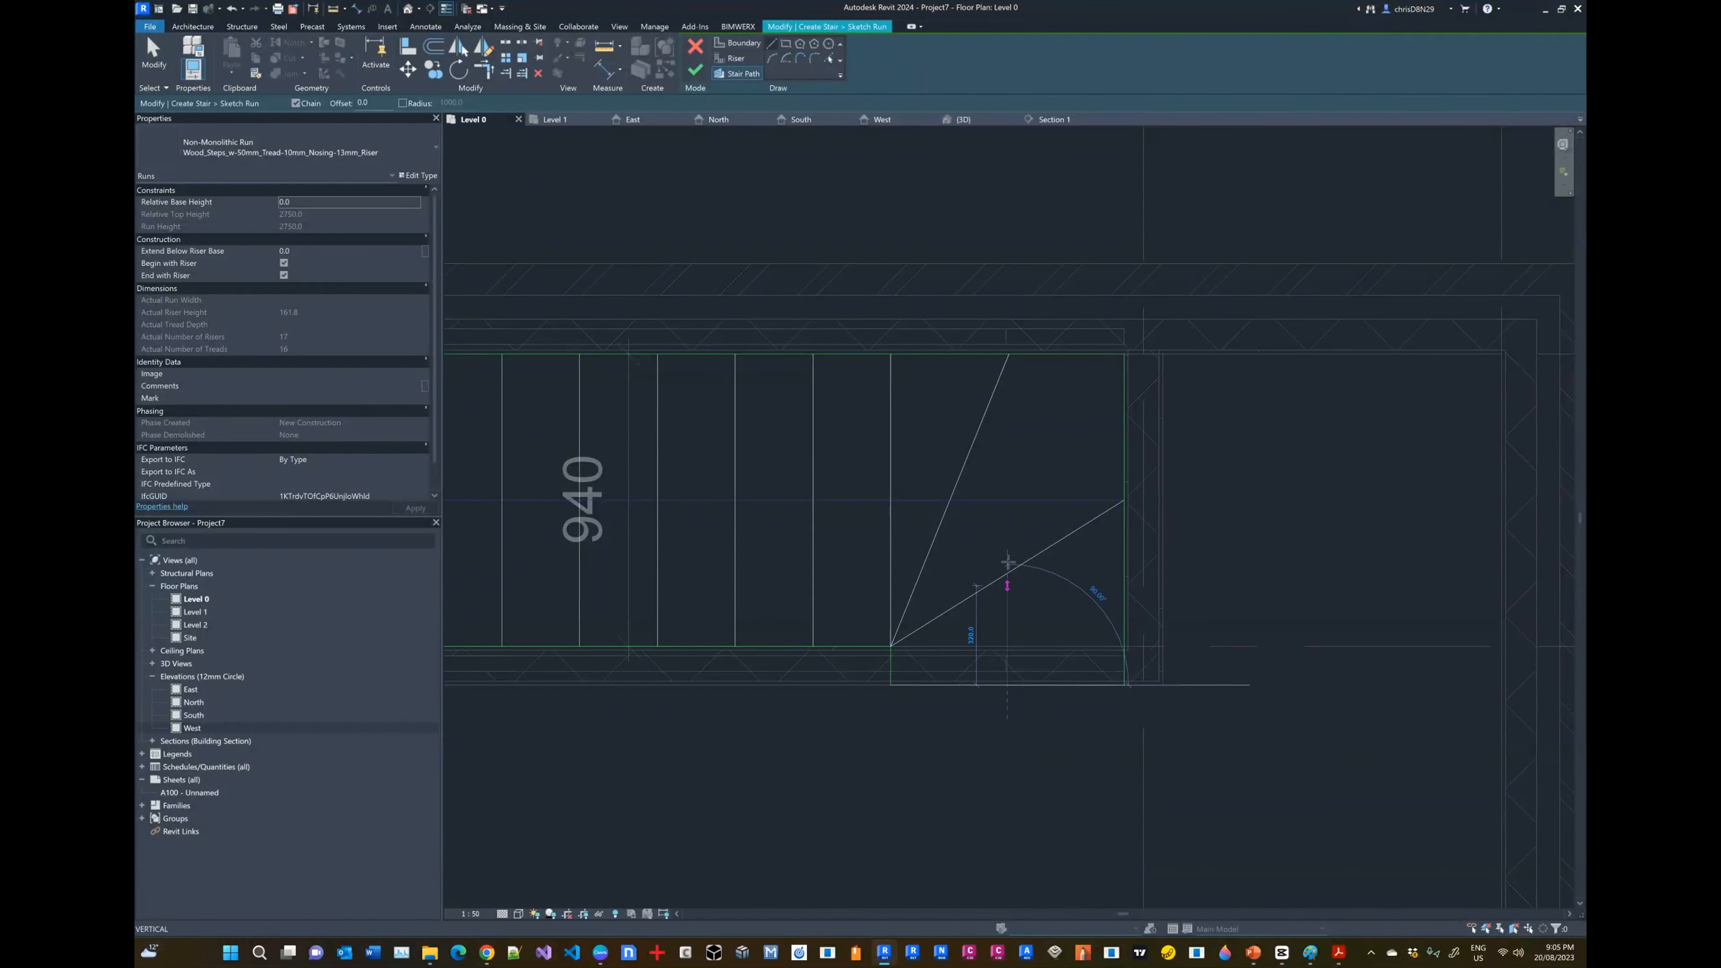
pyautogui.press('Escape')
pyautogui.press('Escape')
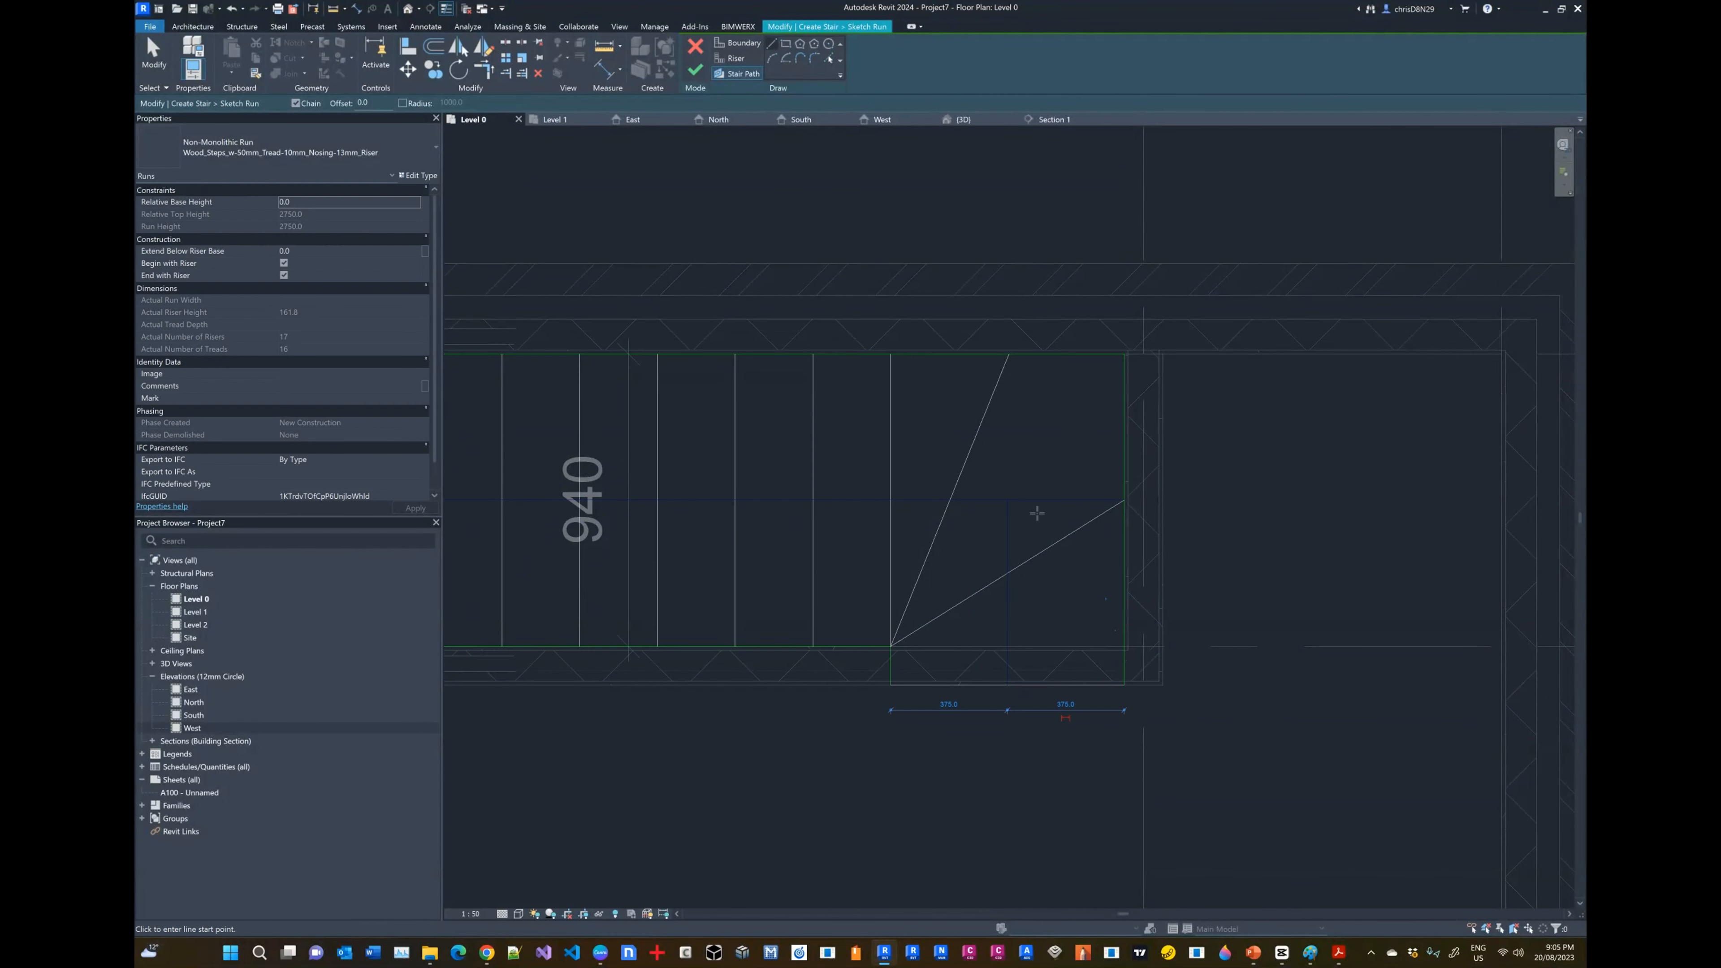
pyautogui.click(1029, 502)
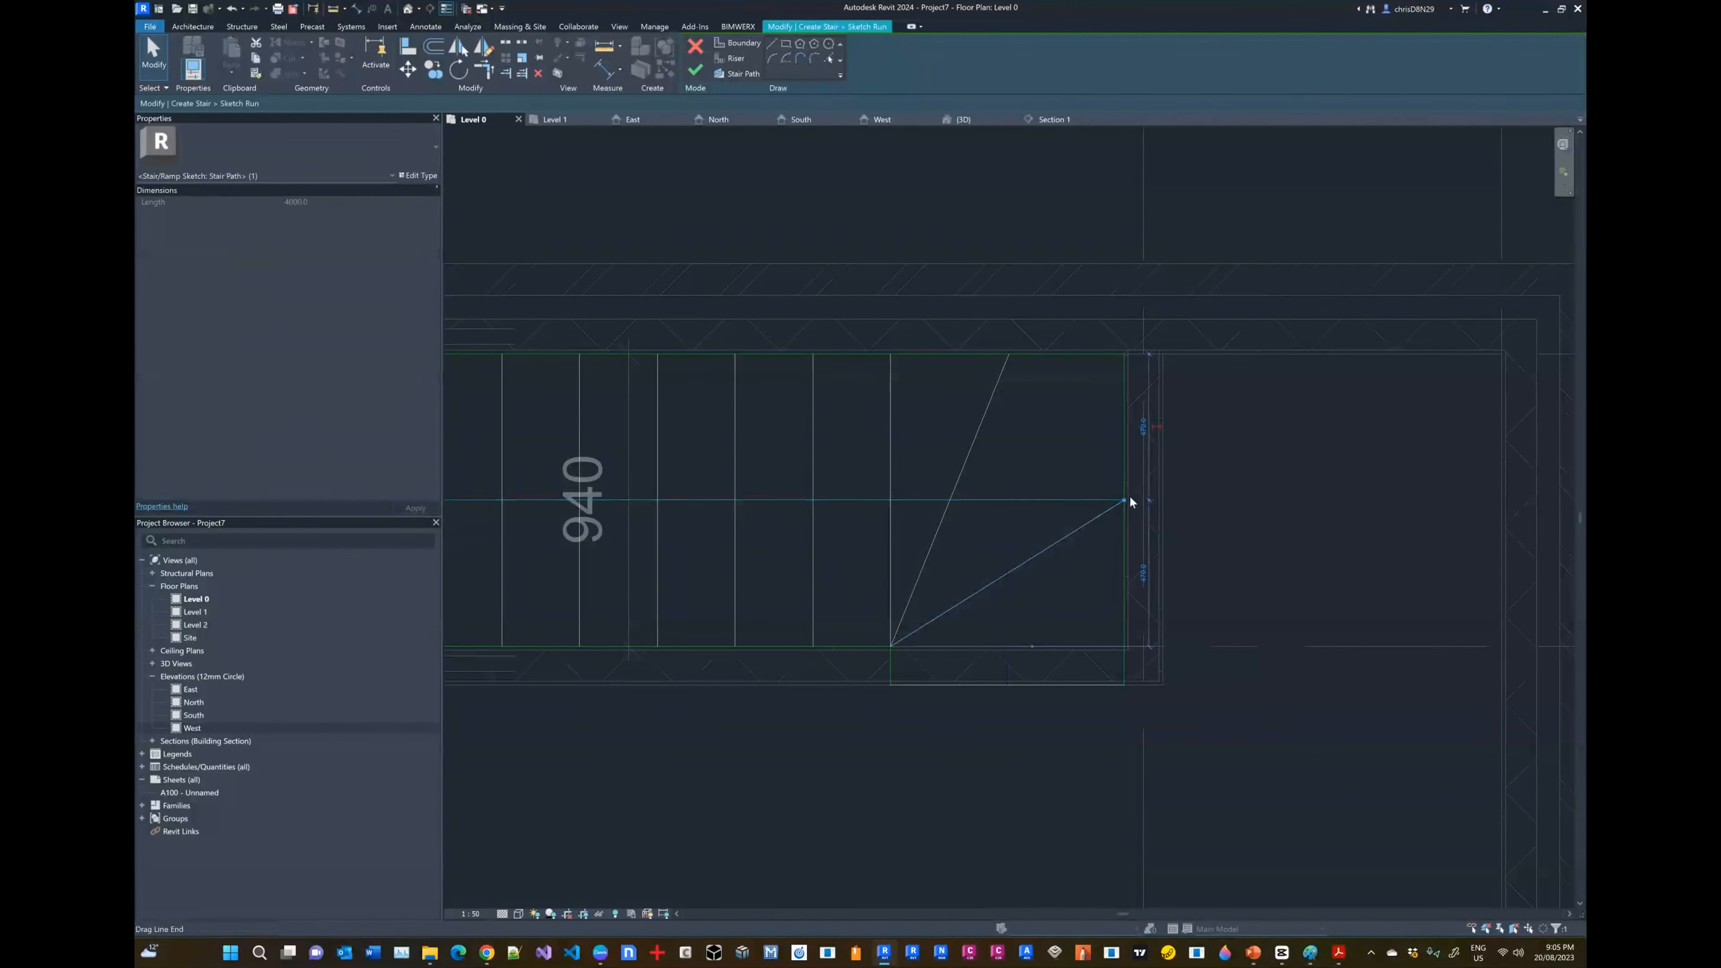
pyautogui.moveTo(1122, 500); pyautogui.dragTo(1007, 500)
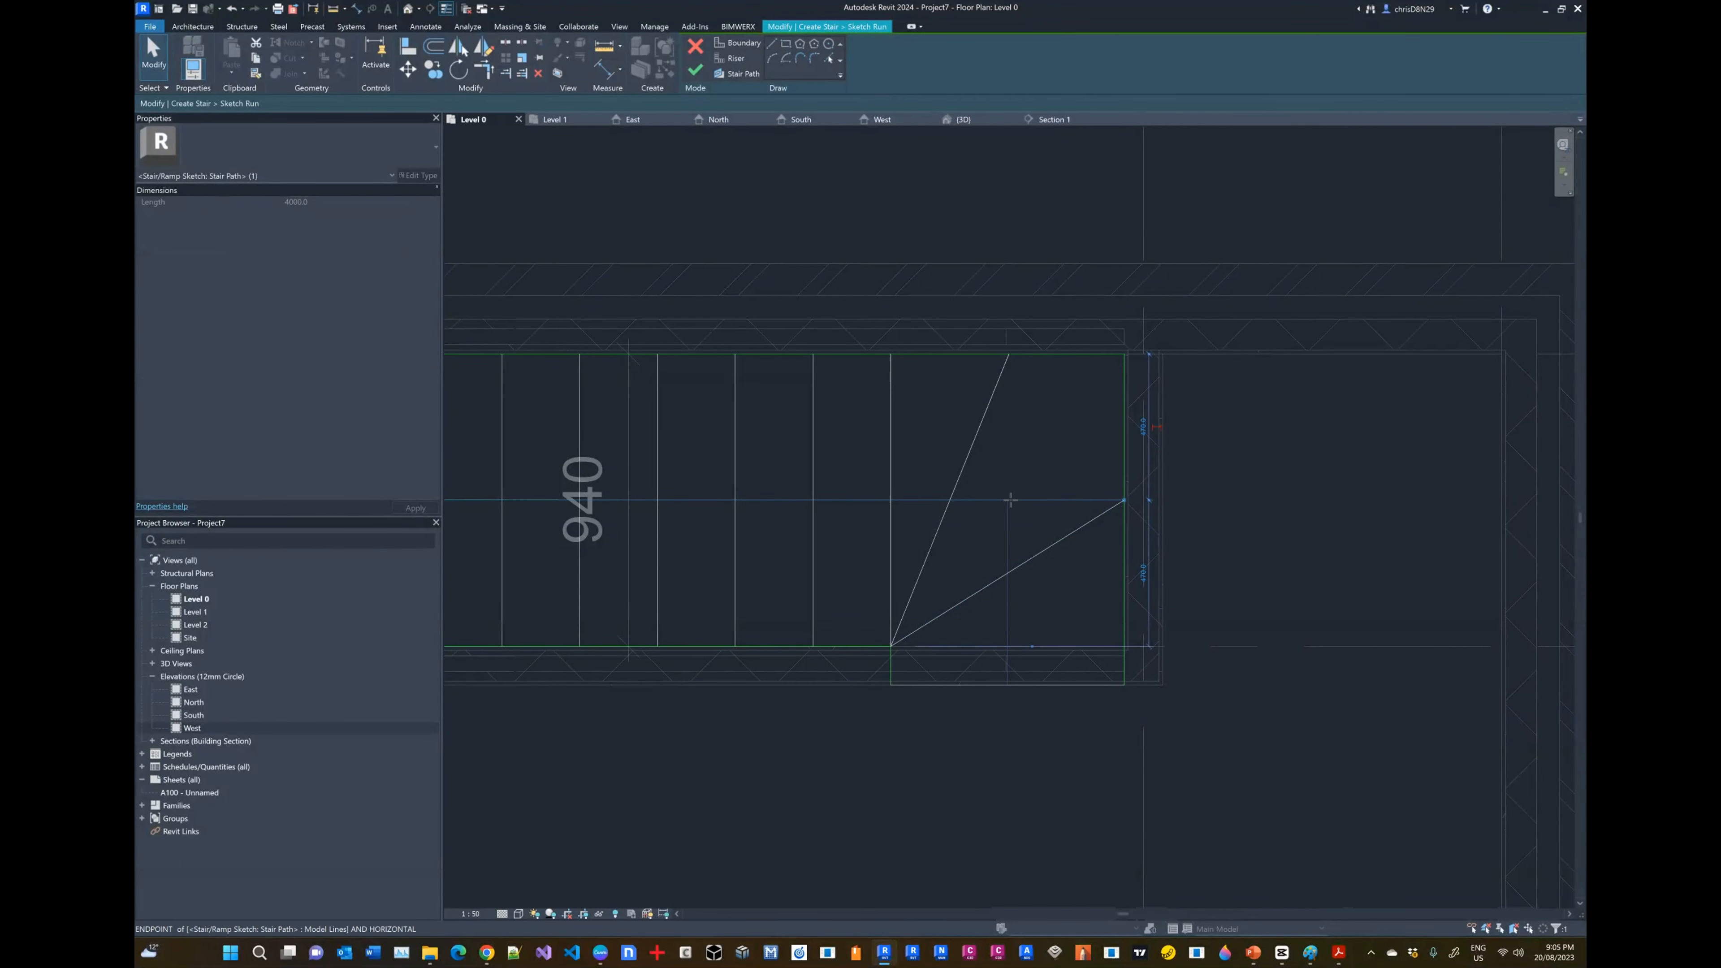
pyautogui.click(1058, 474)
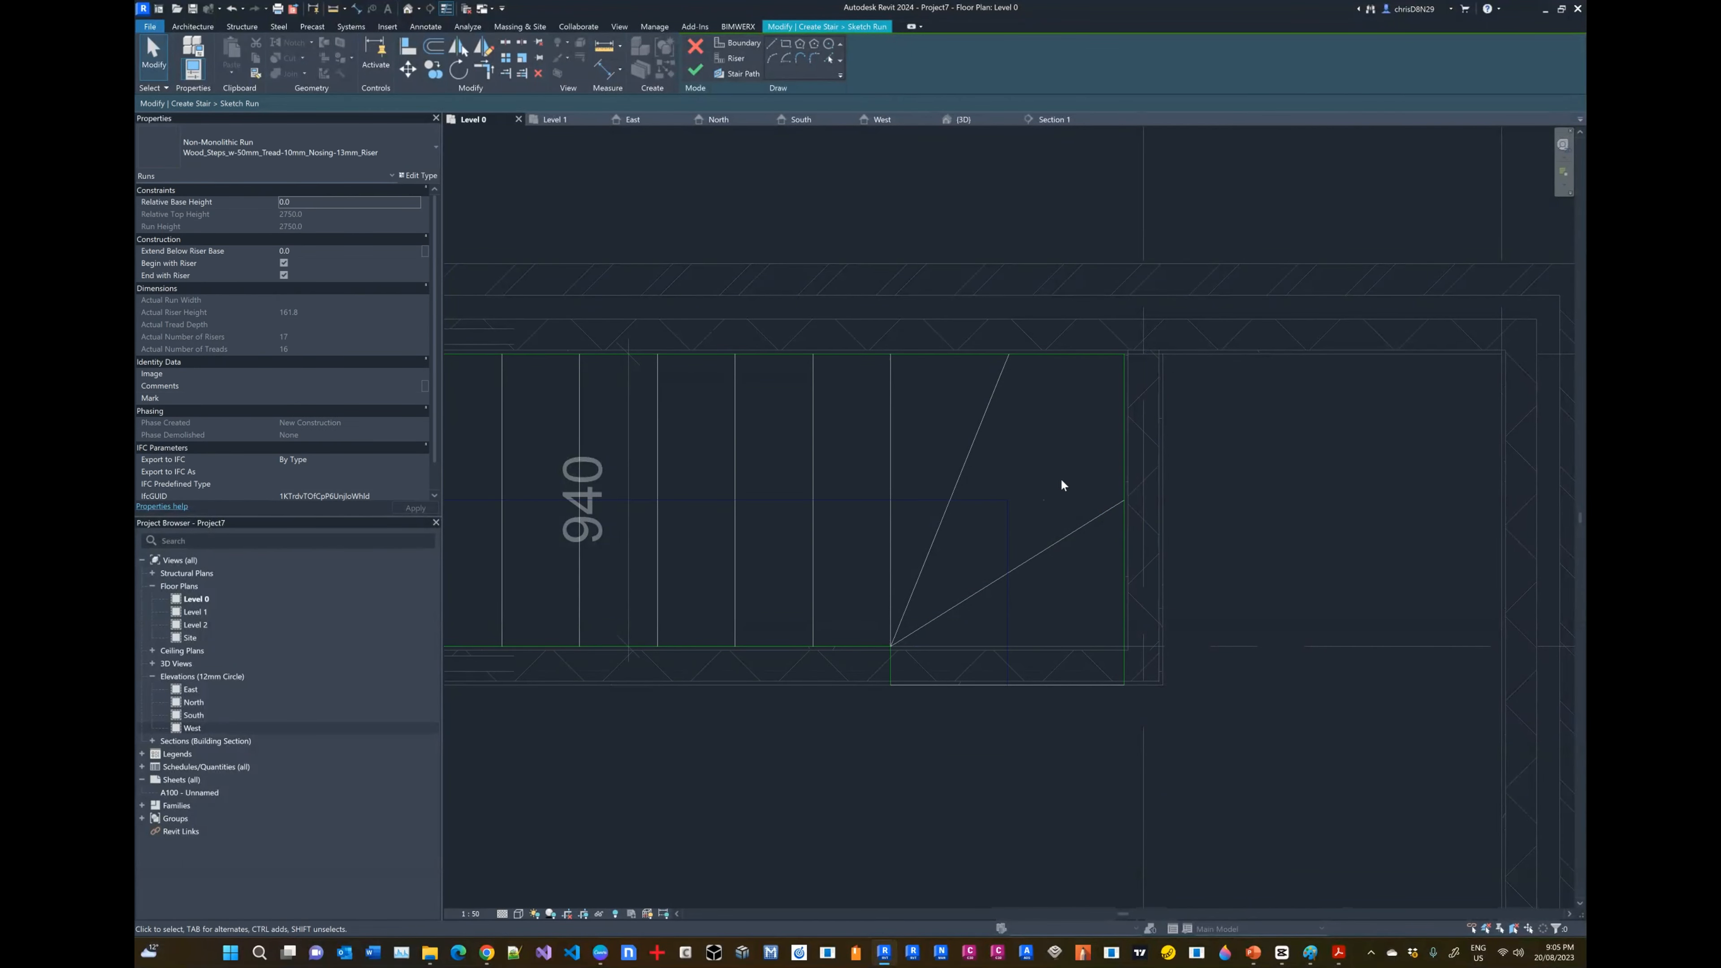
# Step: Shorten the upper ends of the three remaining overlong risers near the grid 3 end so they stop on the upper boundary line
pyautogui.scroll(-2, 1061, 477)
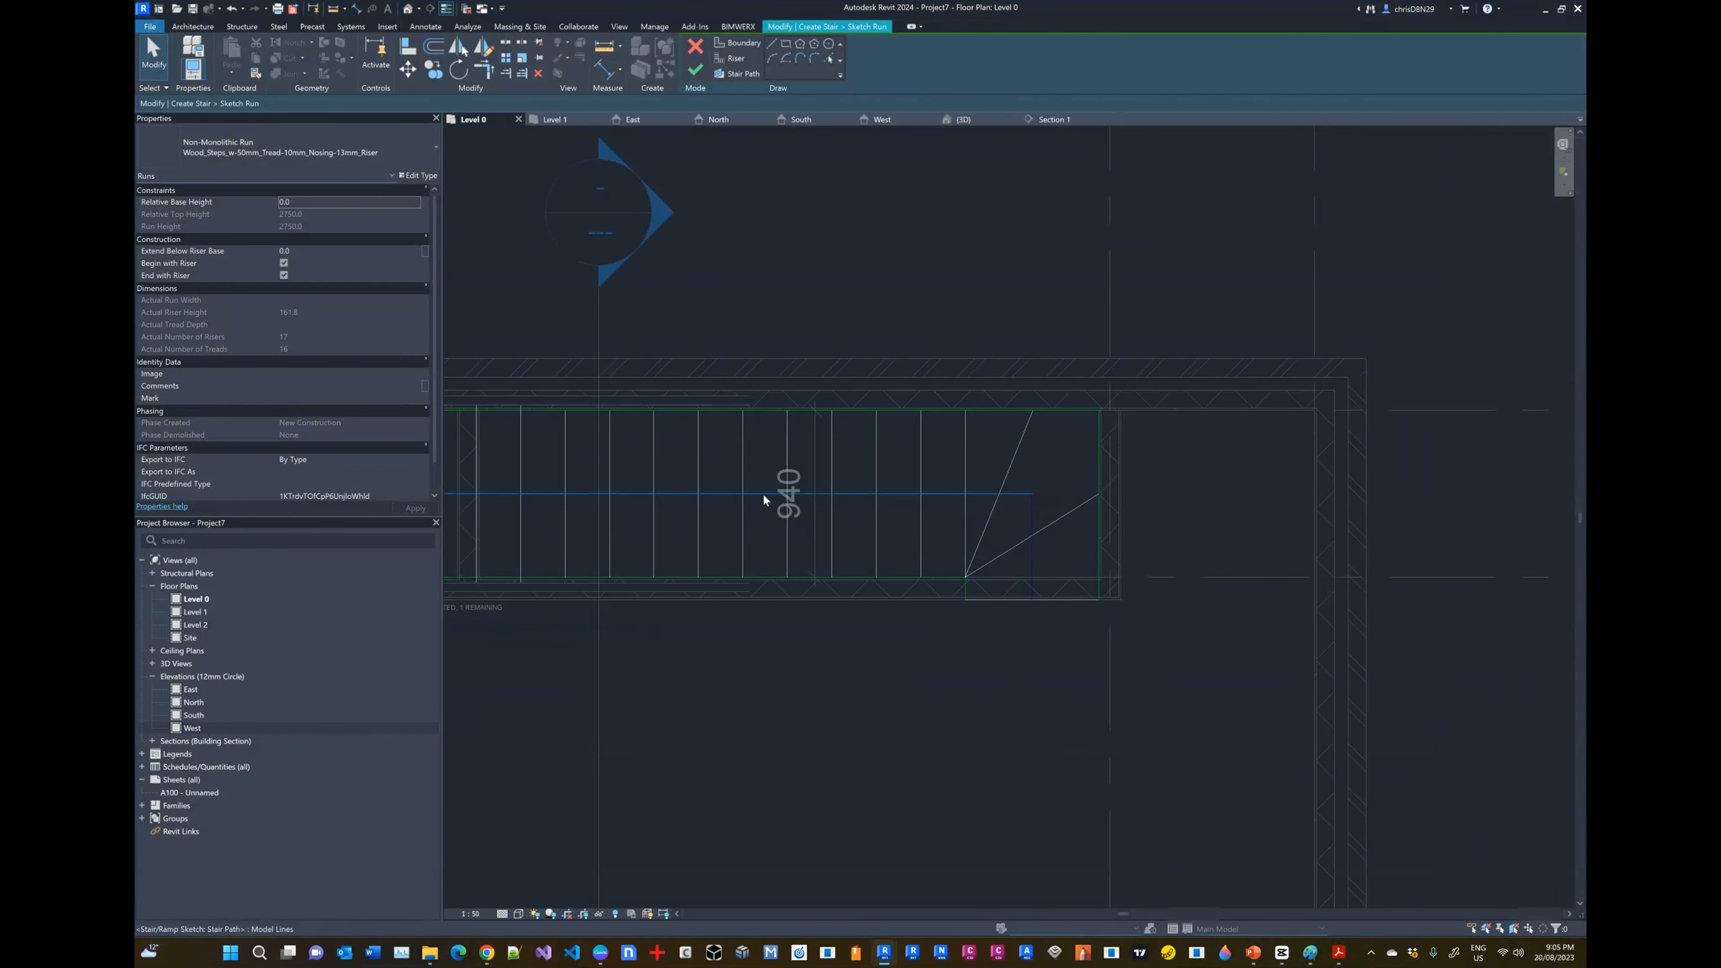
pyautogui.scroll(-3, 1057, 521)
pyautogui.scroll(4, 739, 485)
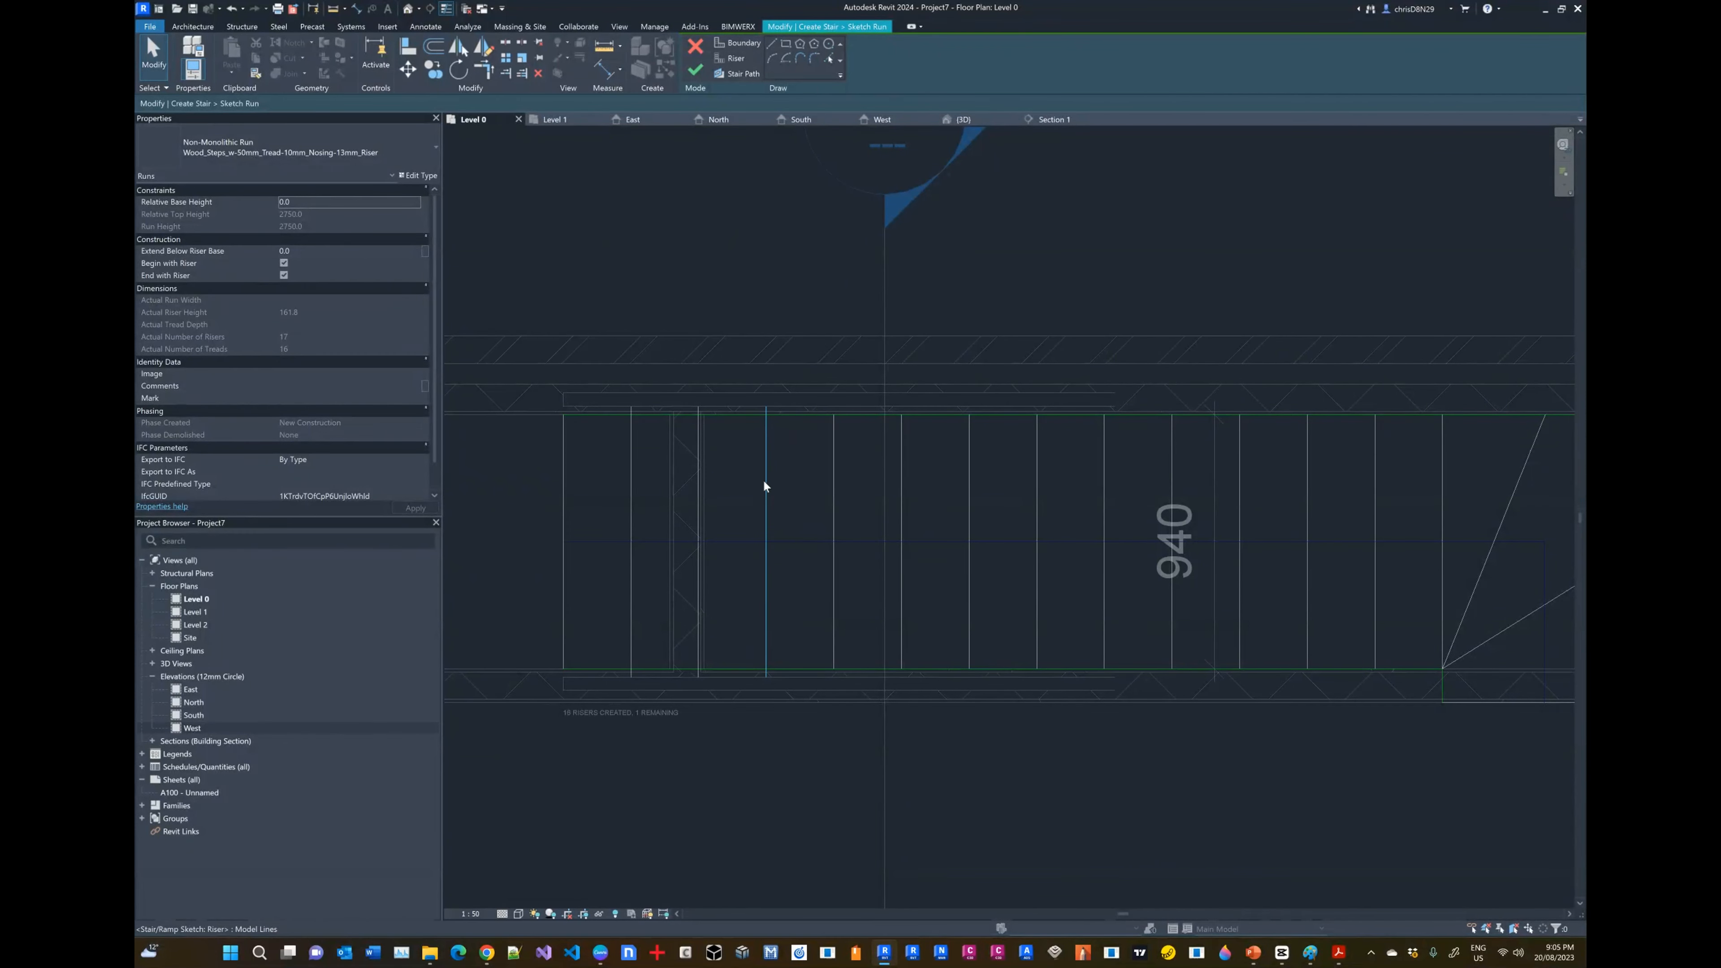
pyautogui.scroll(-2, 764, 486)
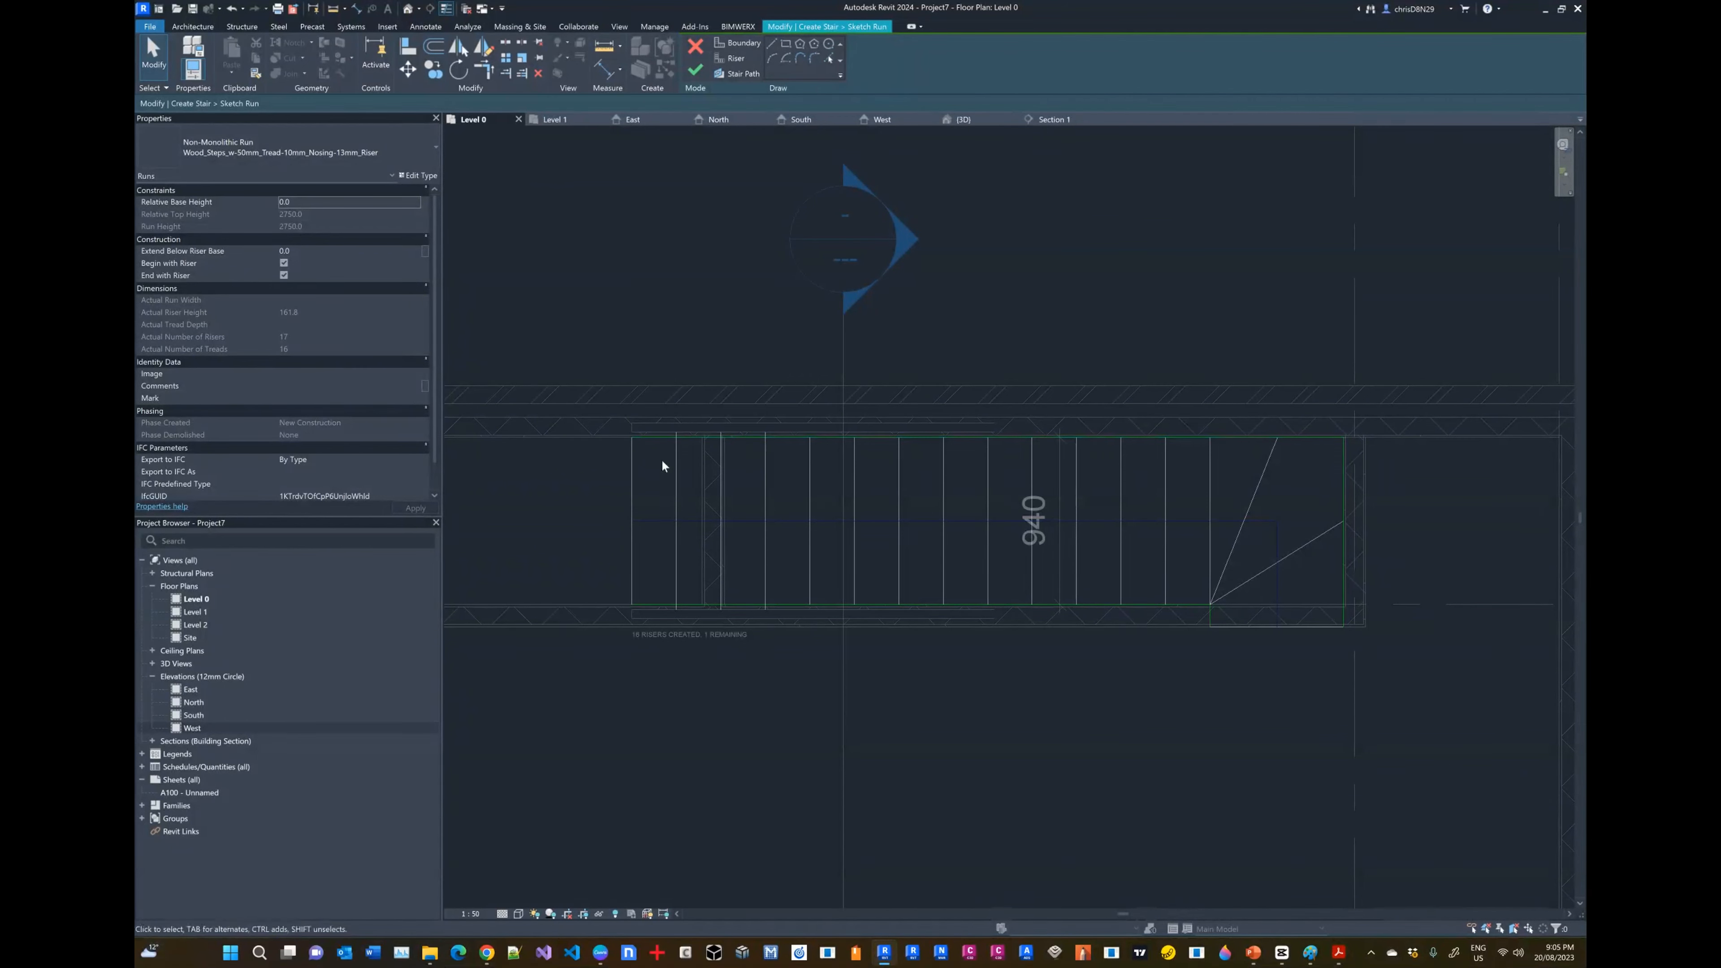
pyautogui.scroll(1, 654, 514)
pyautogui.scroll(-3, 652, 511)
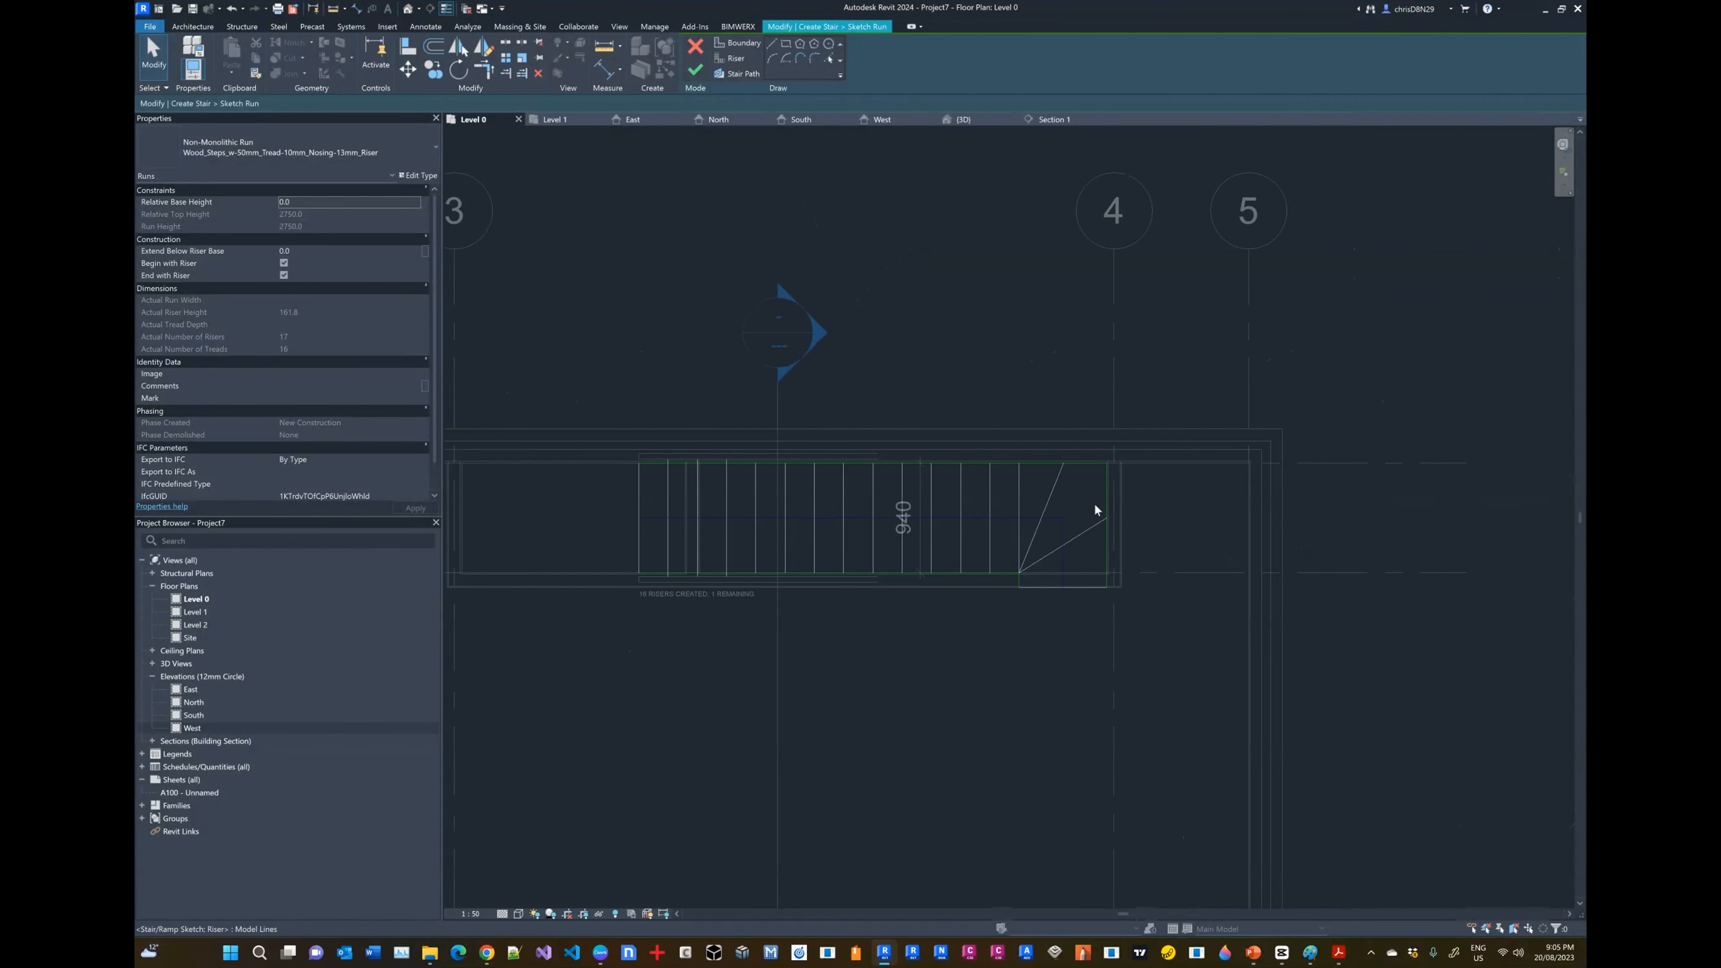
pyautogui.scroll(4, 668, 485)
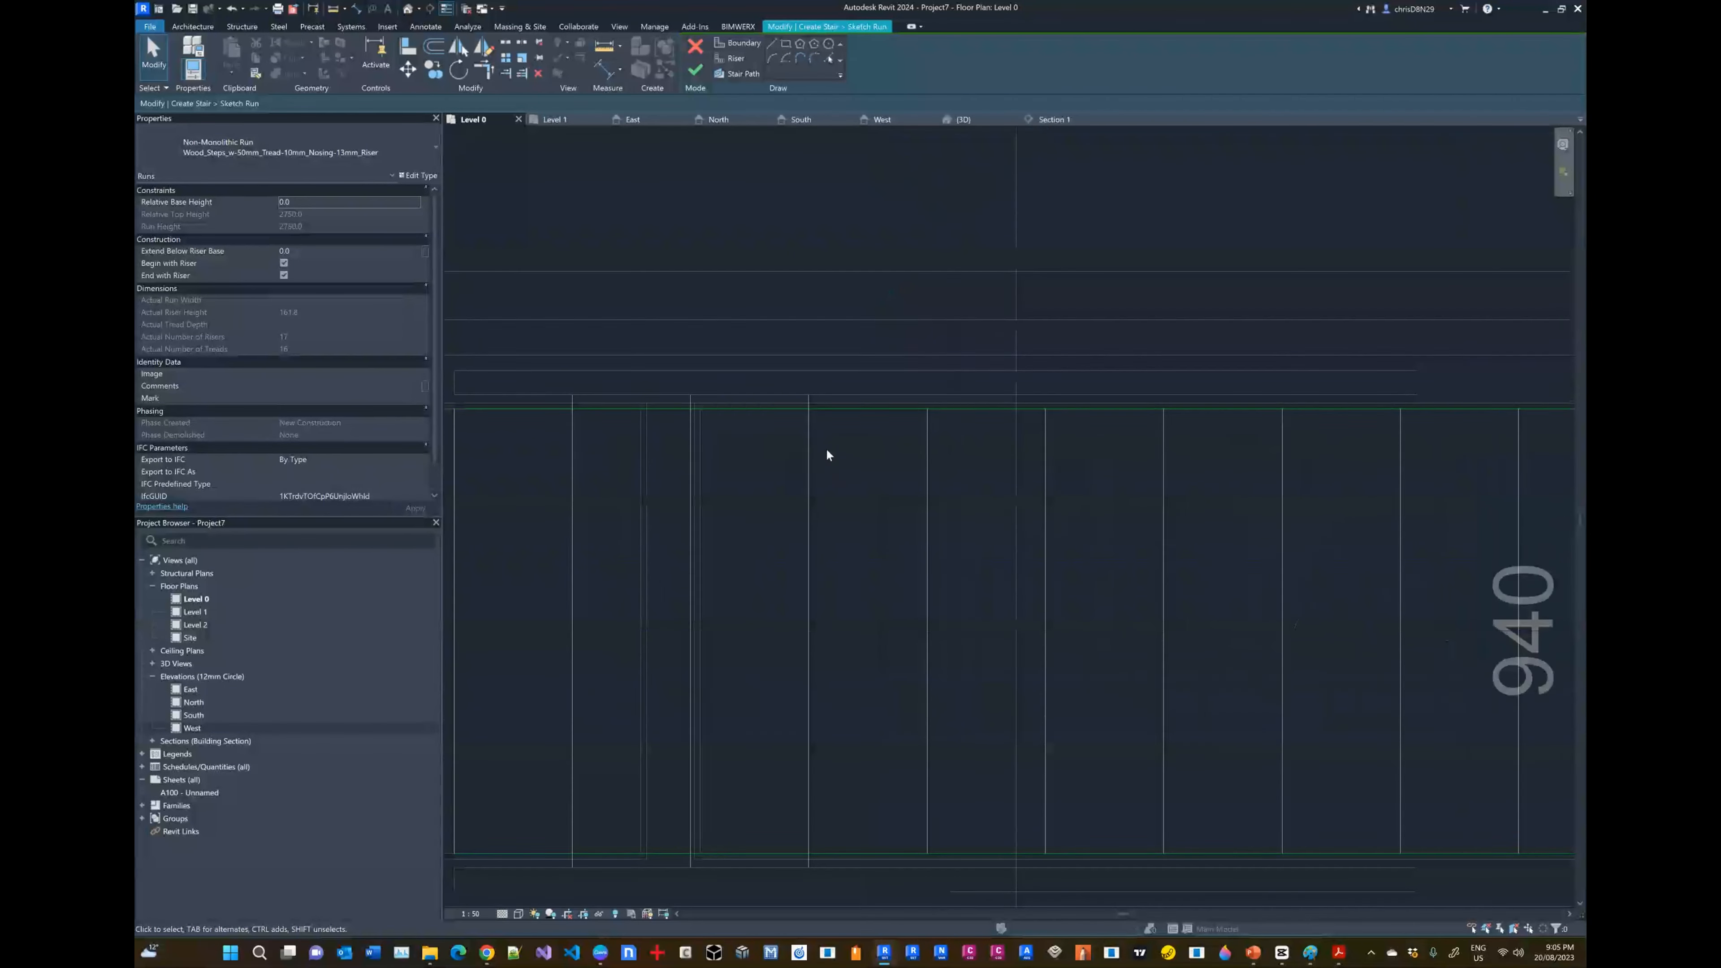
pyautogui.click(808, 428)
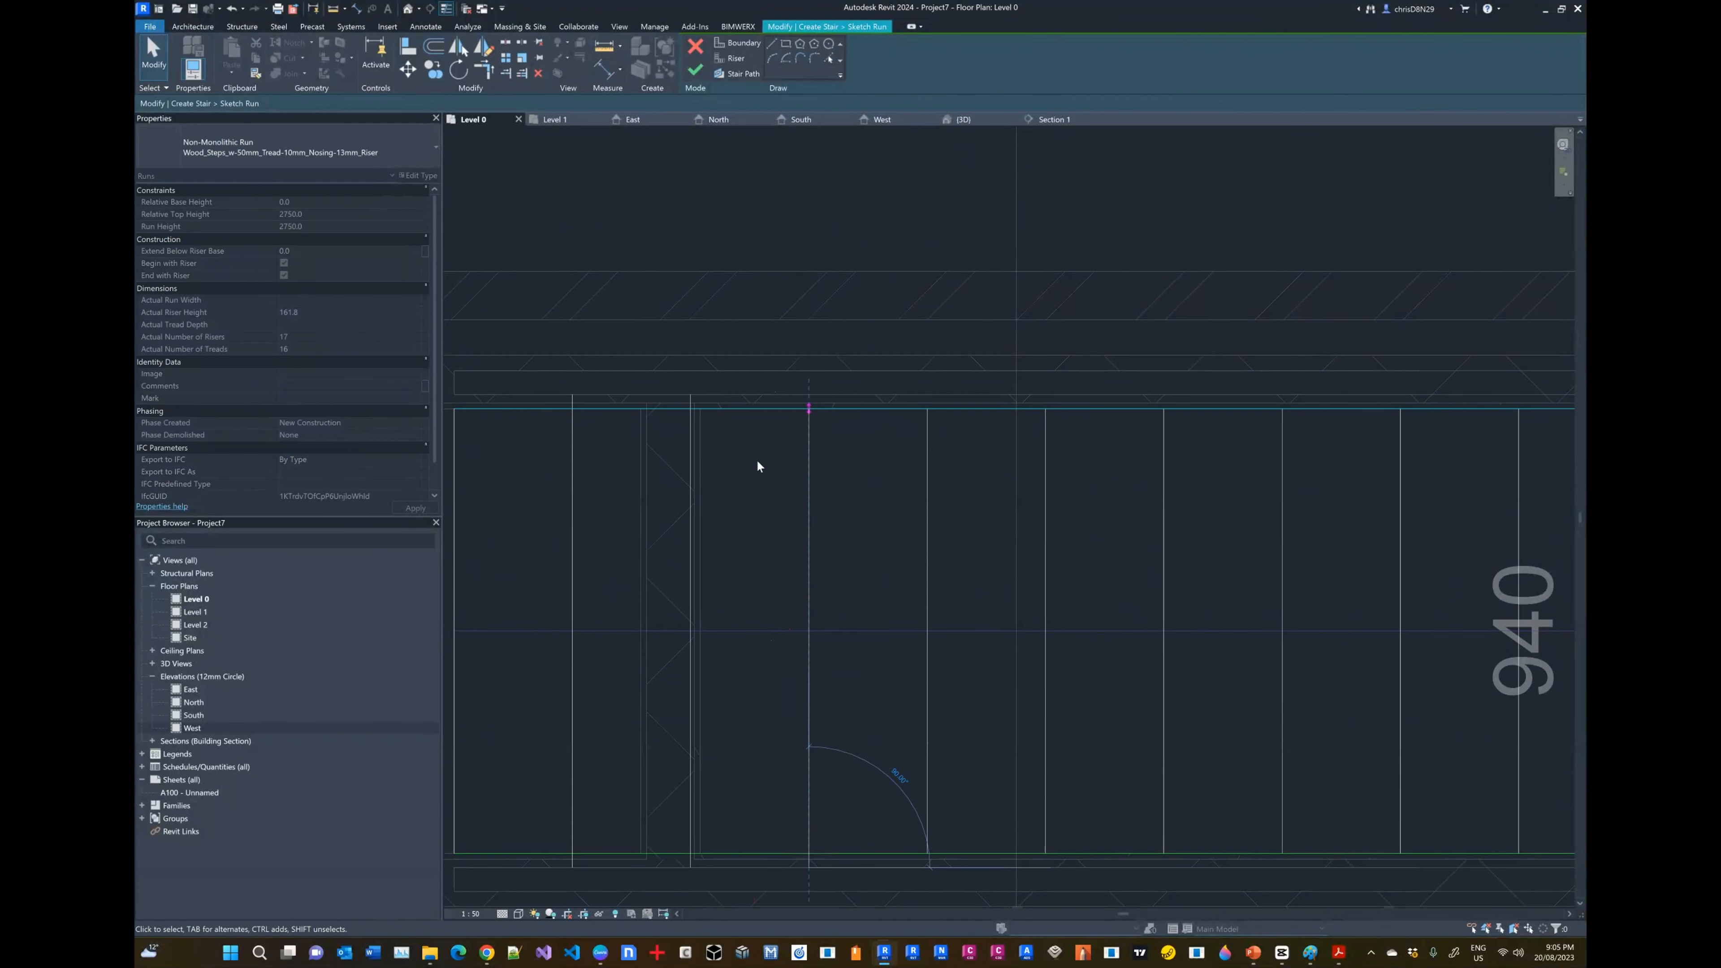
pyautogui.moveTo(686, 400); pyautogui.dragTo(690, 409)
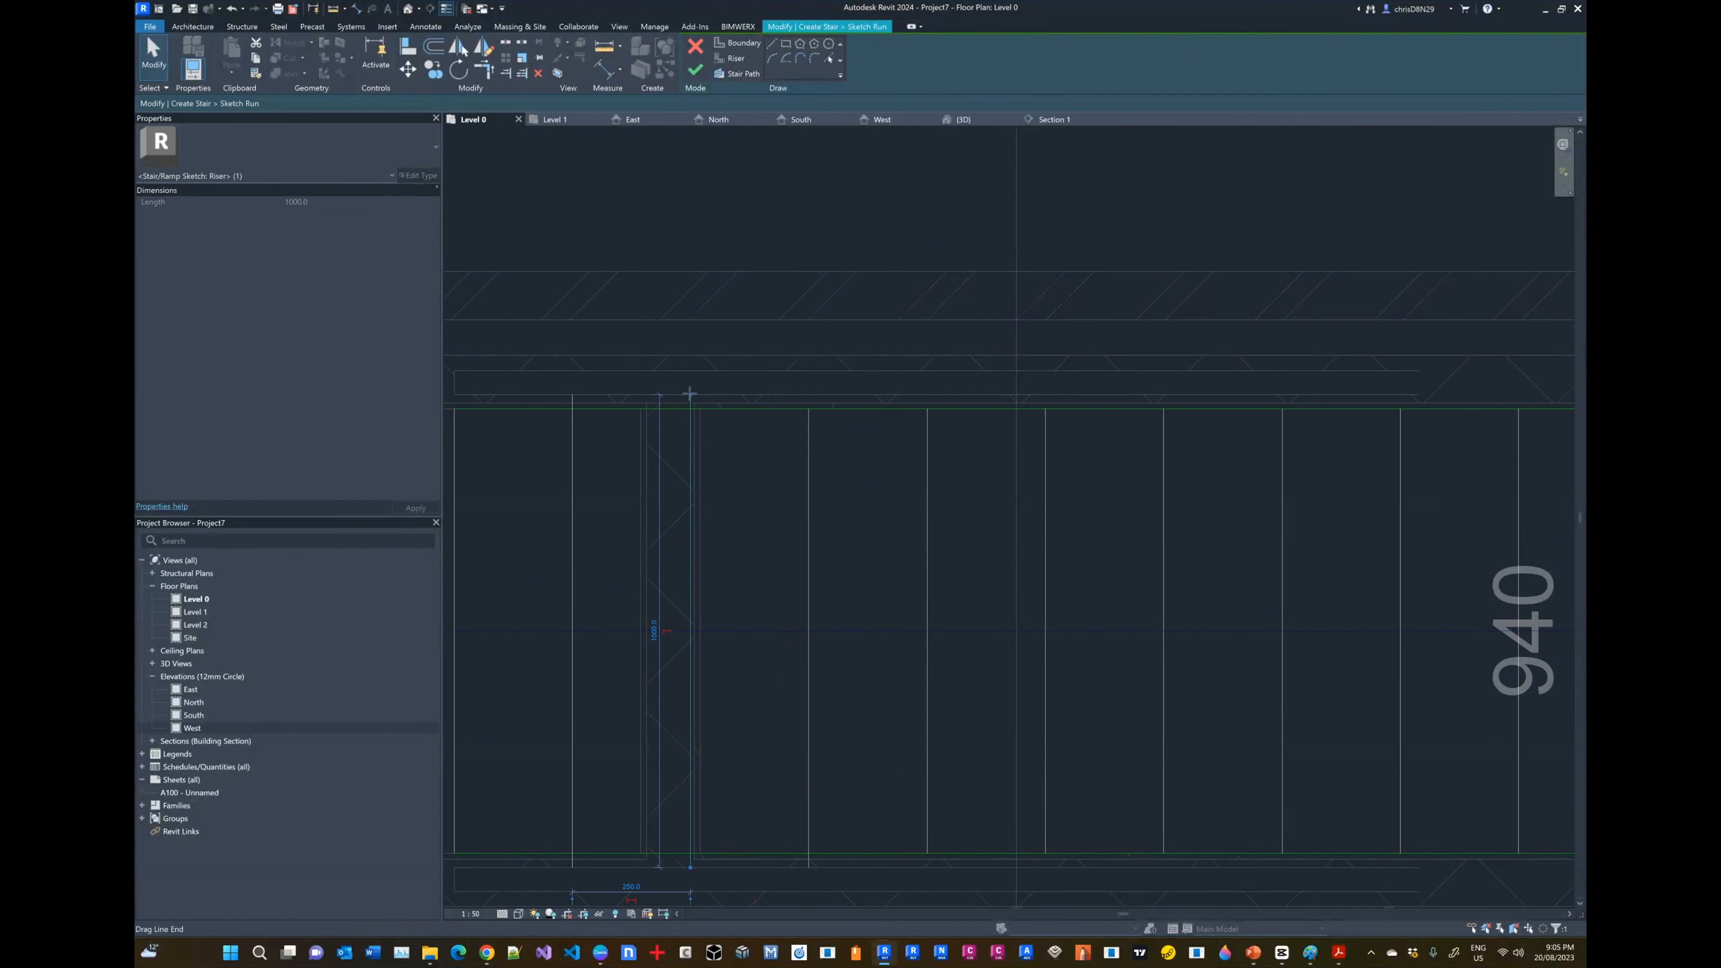
pyautogui.click(573, 434)
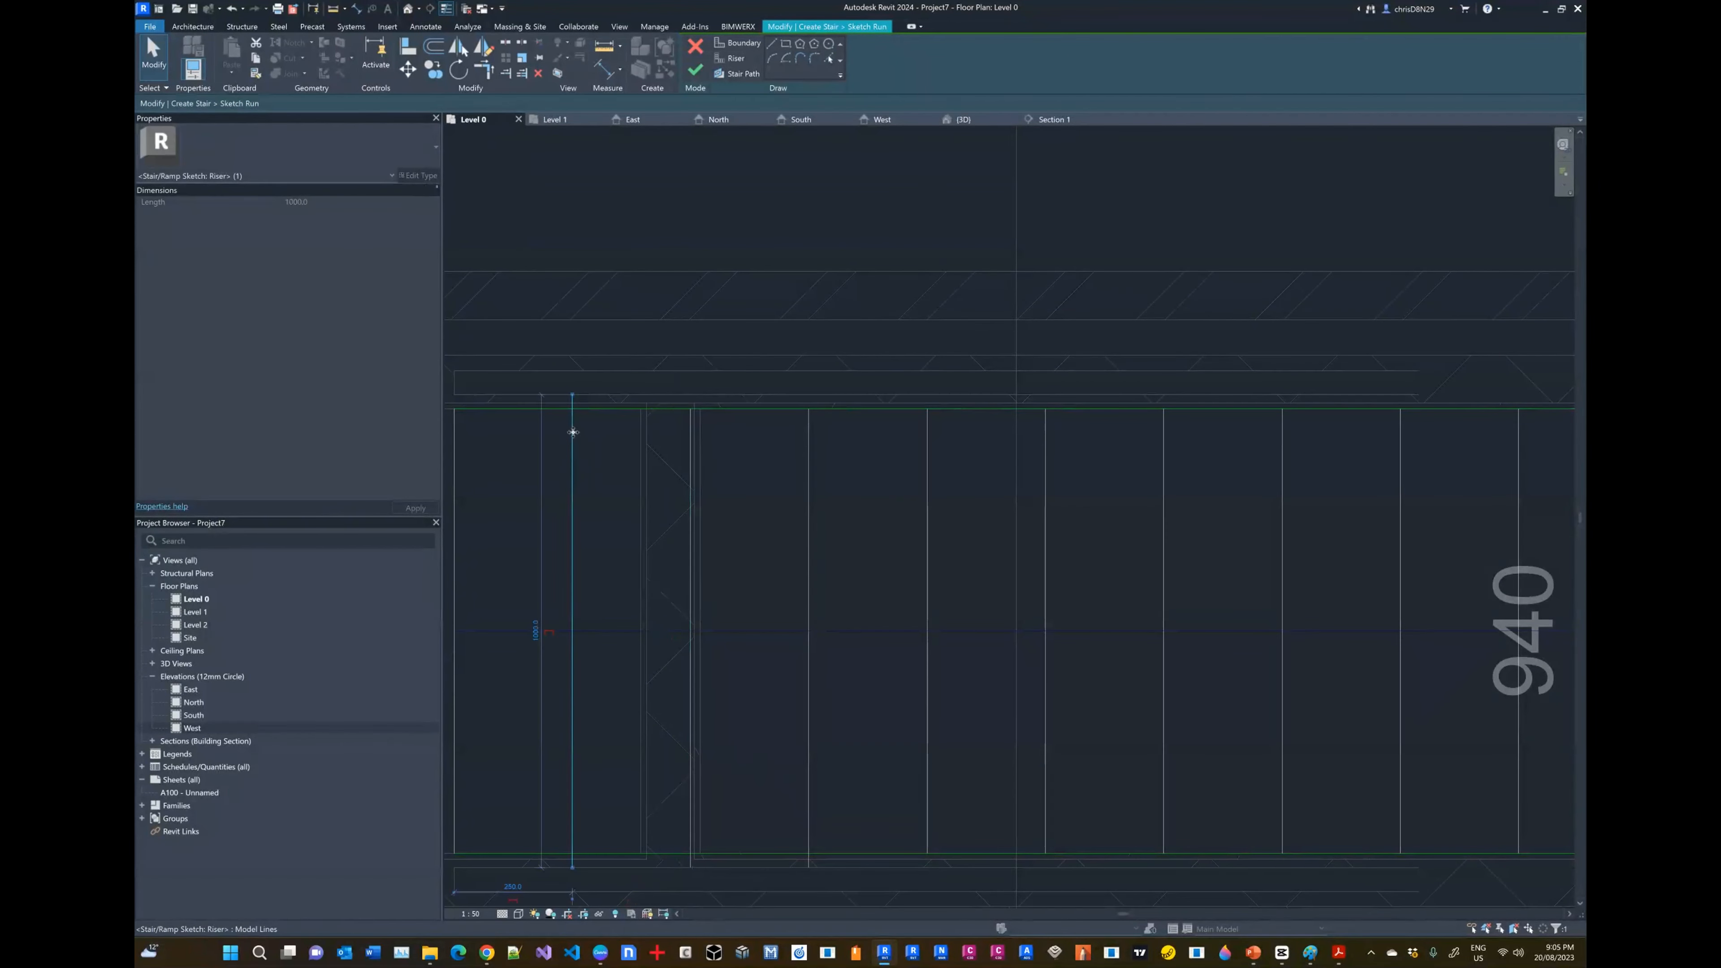
pyautogui.moveTo(572, 394); pyautogui.dragTo(569, 412)
# Step: Shorten the lower ends of the same three risers so they stop on the lower boundary line
pyautogui.scroll(-3, 779, 434)
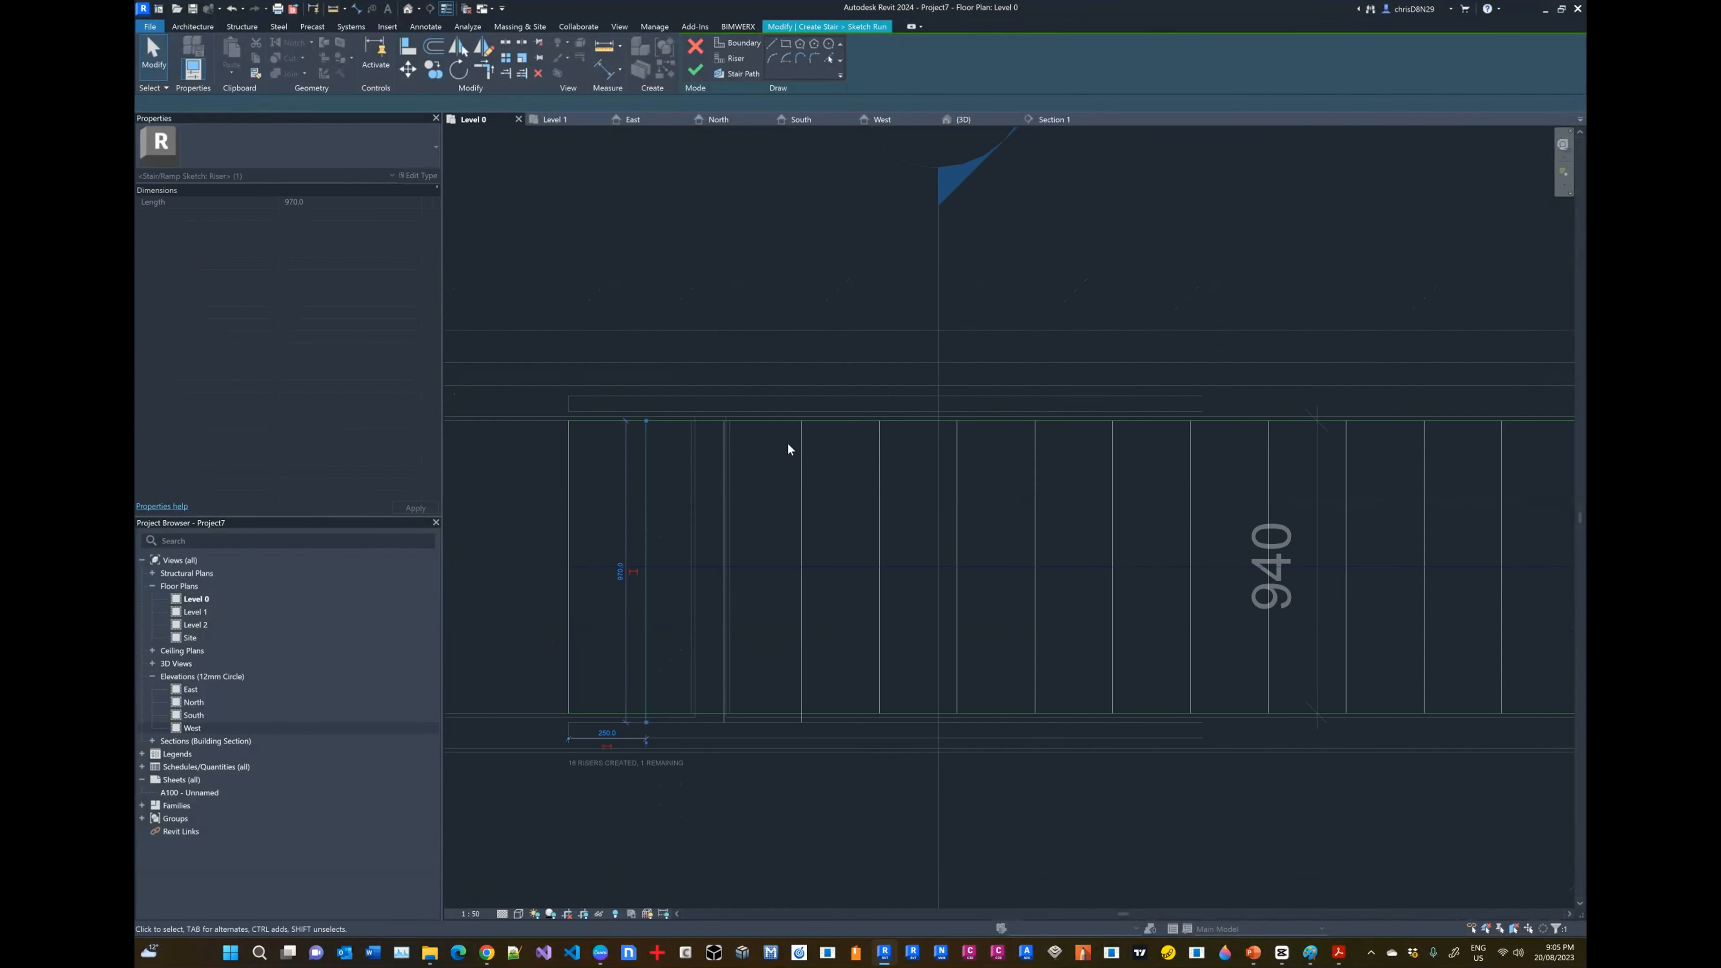
pyautogui.scroll(3, 691, 610)
pyautogui.press('Delete')
pyautogui.click(898, 678)
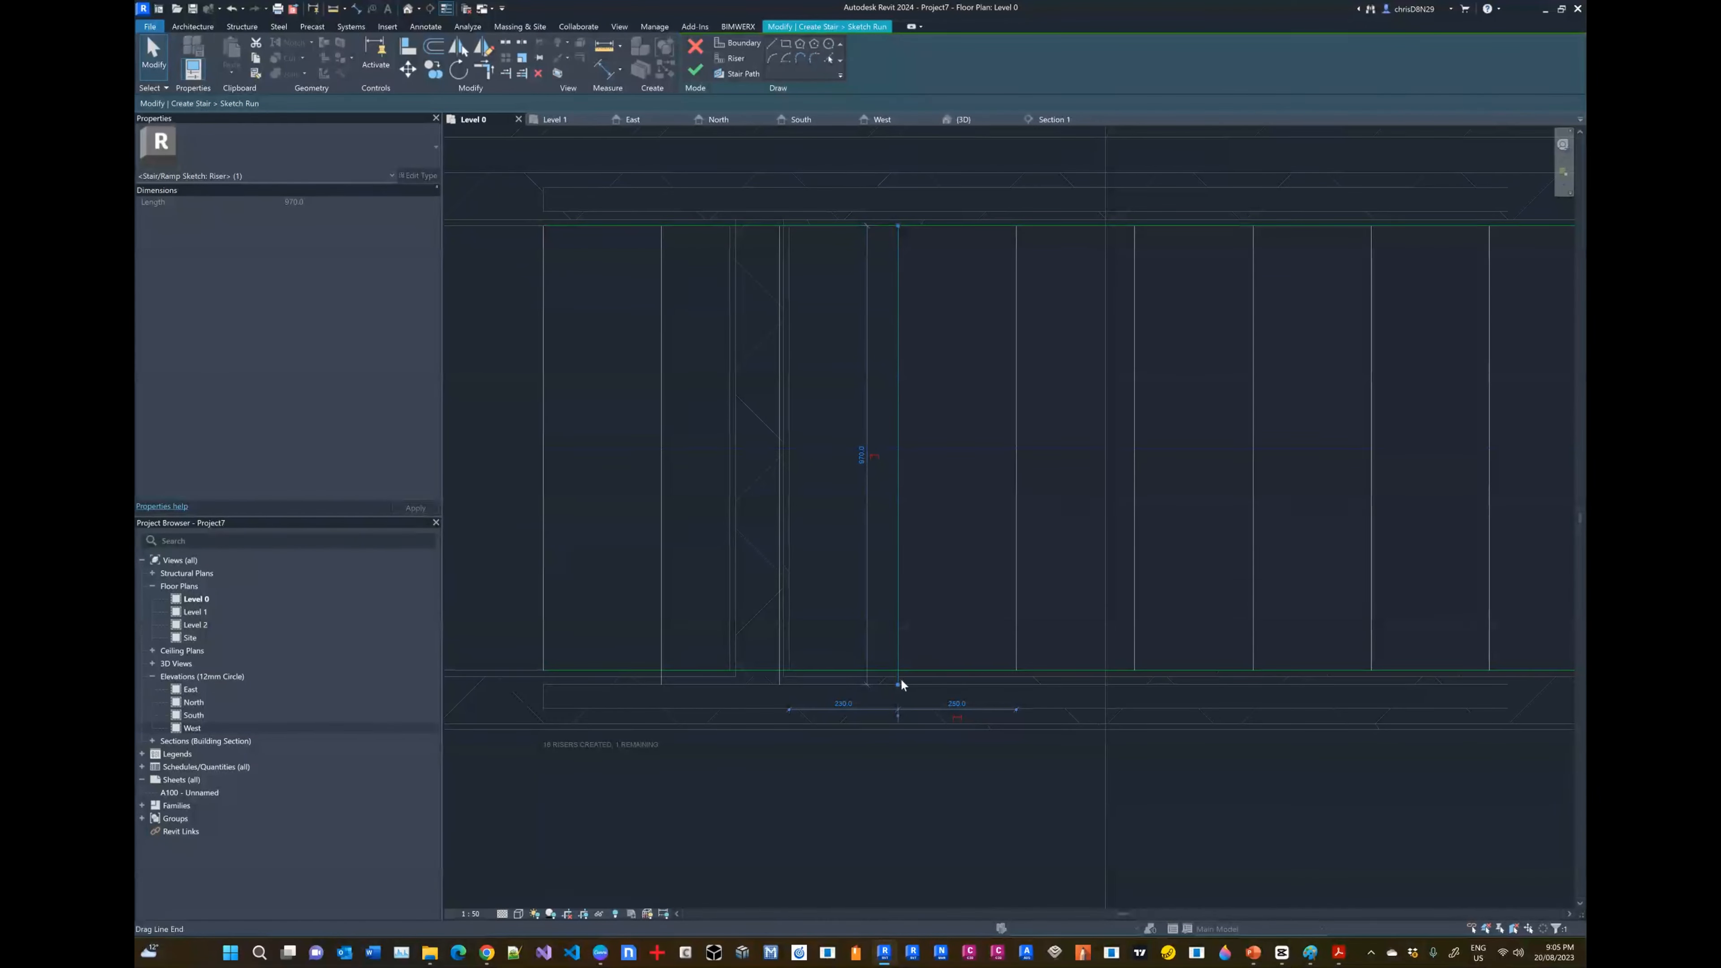
pyautogui.click(779, 680)
pyautogui.moveTo(780, 684); pyautogui.dragTo(781, 669)
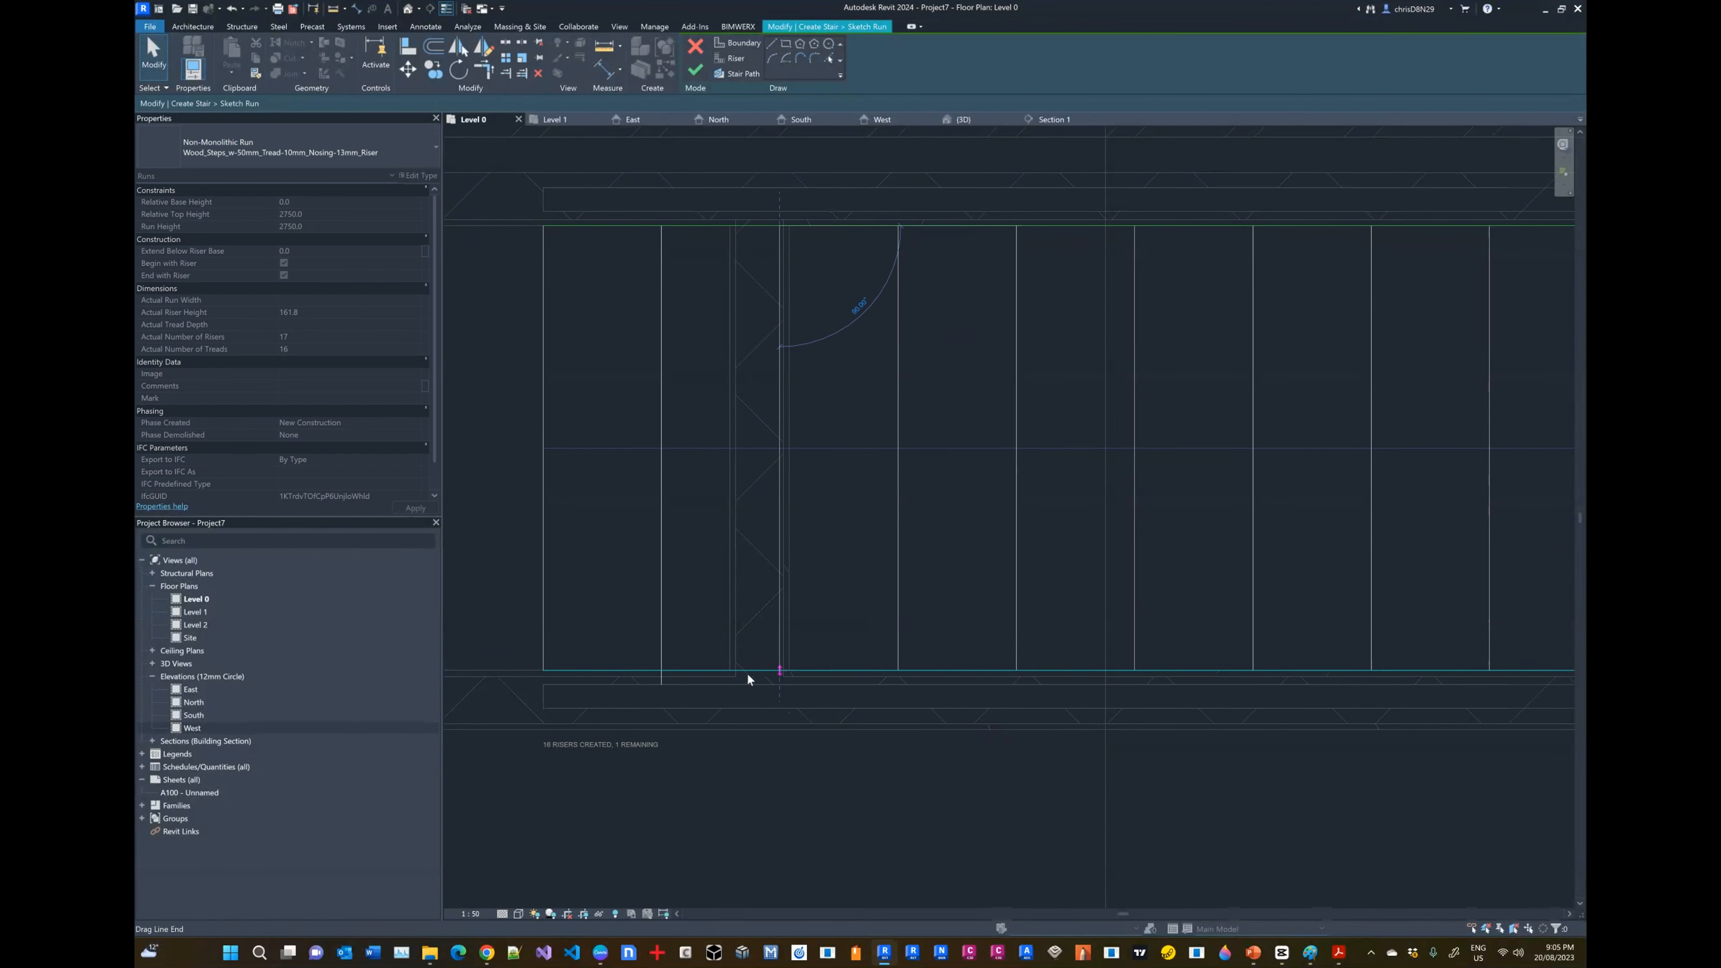
pyautogui.click(663, 675)
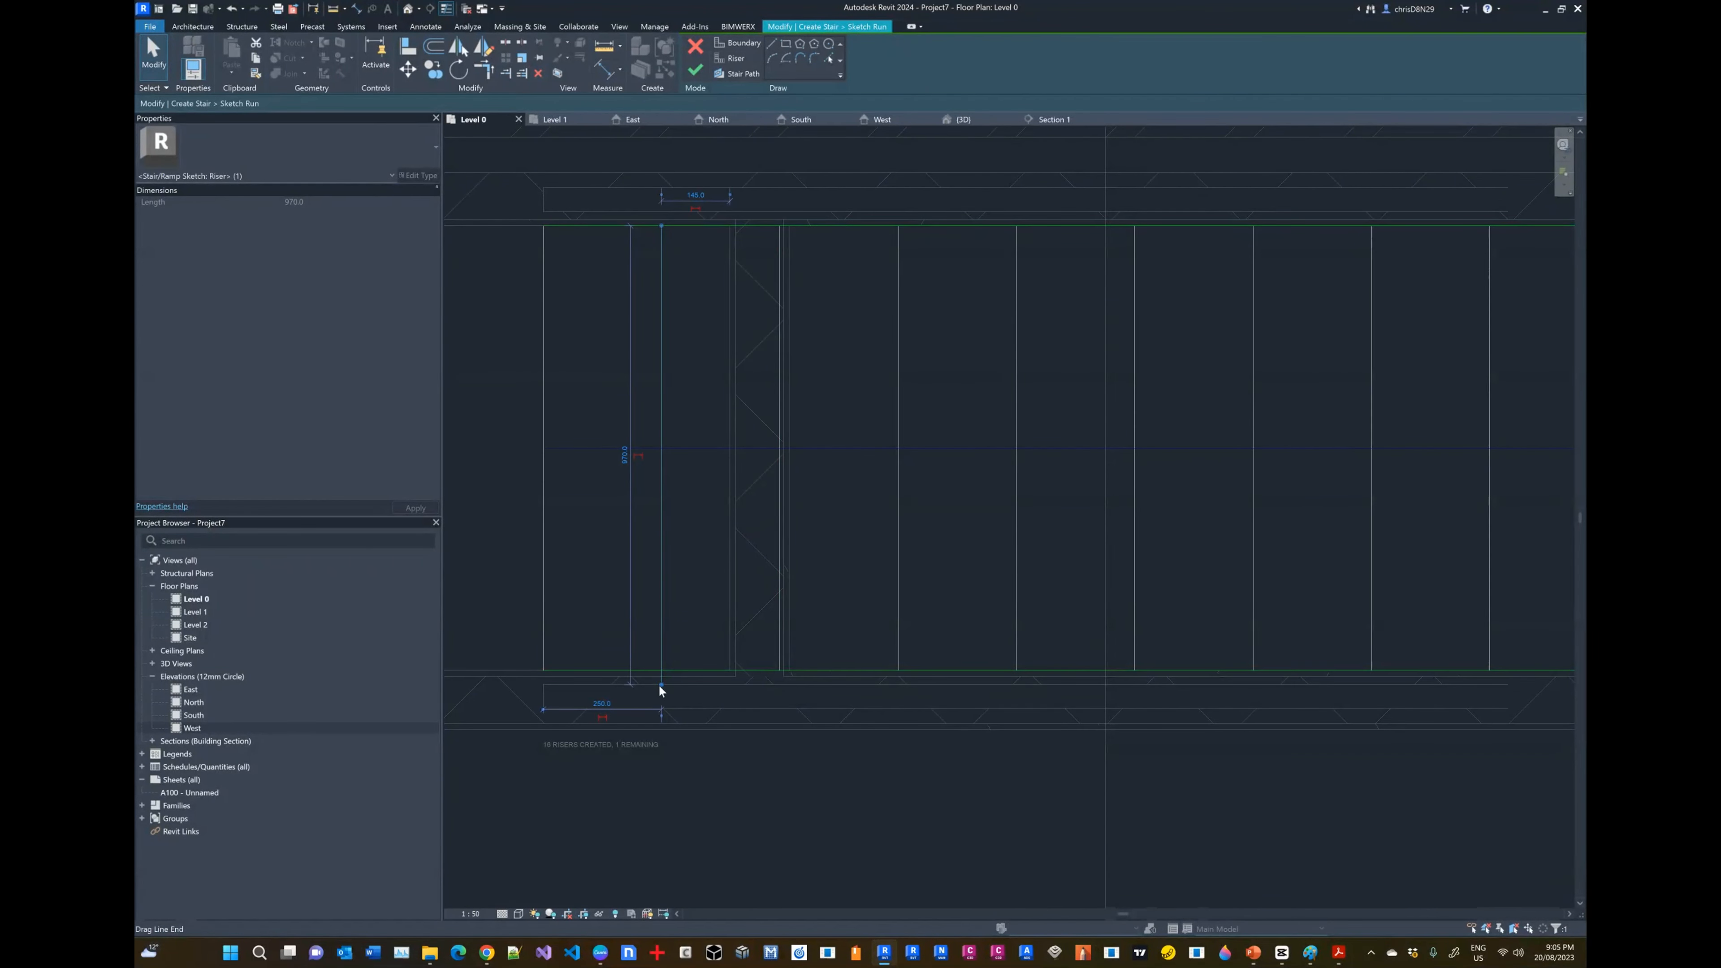
pyautogui.moveTo(658, 685); pyautogui.dragTo(661, 670)
pyautogui.scroll(-3, 705, 619)
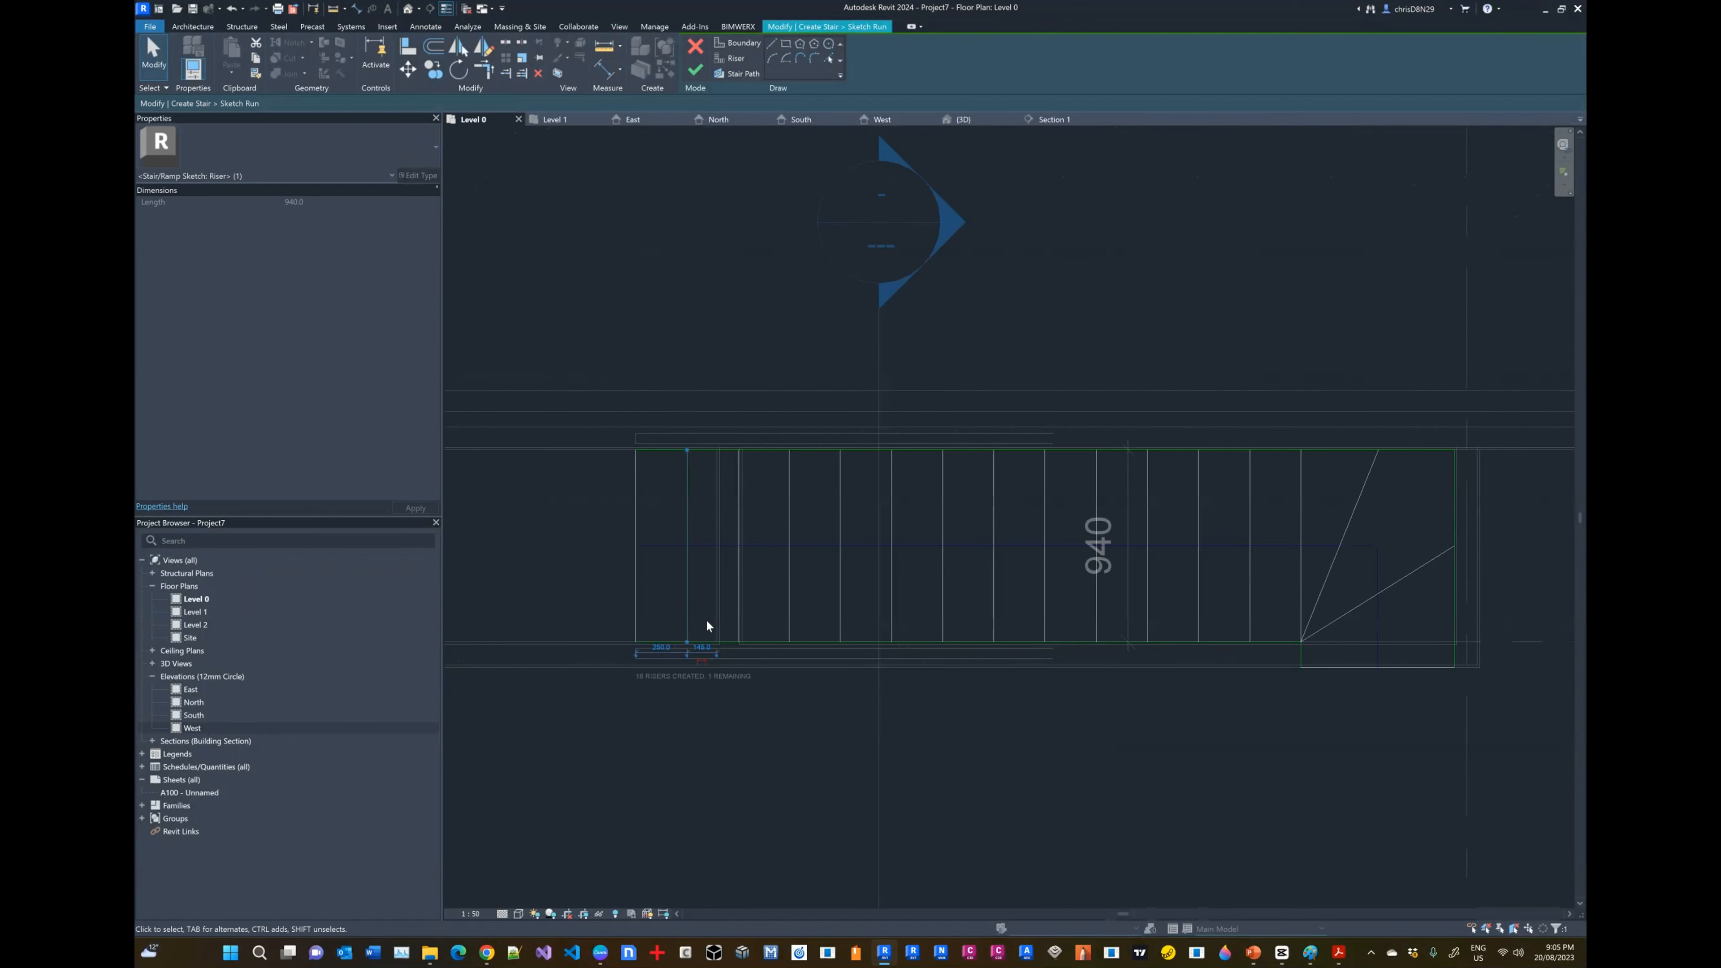
pyautogui.scroll(-2, 706, 618)
pyautogui.scroll(1, 786, 691)
# Step: Finish the run sketch and complete the stair edit
pyautogui.press('Escape')
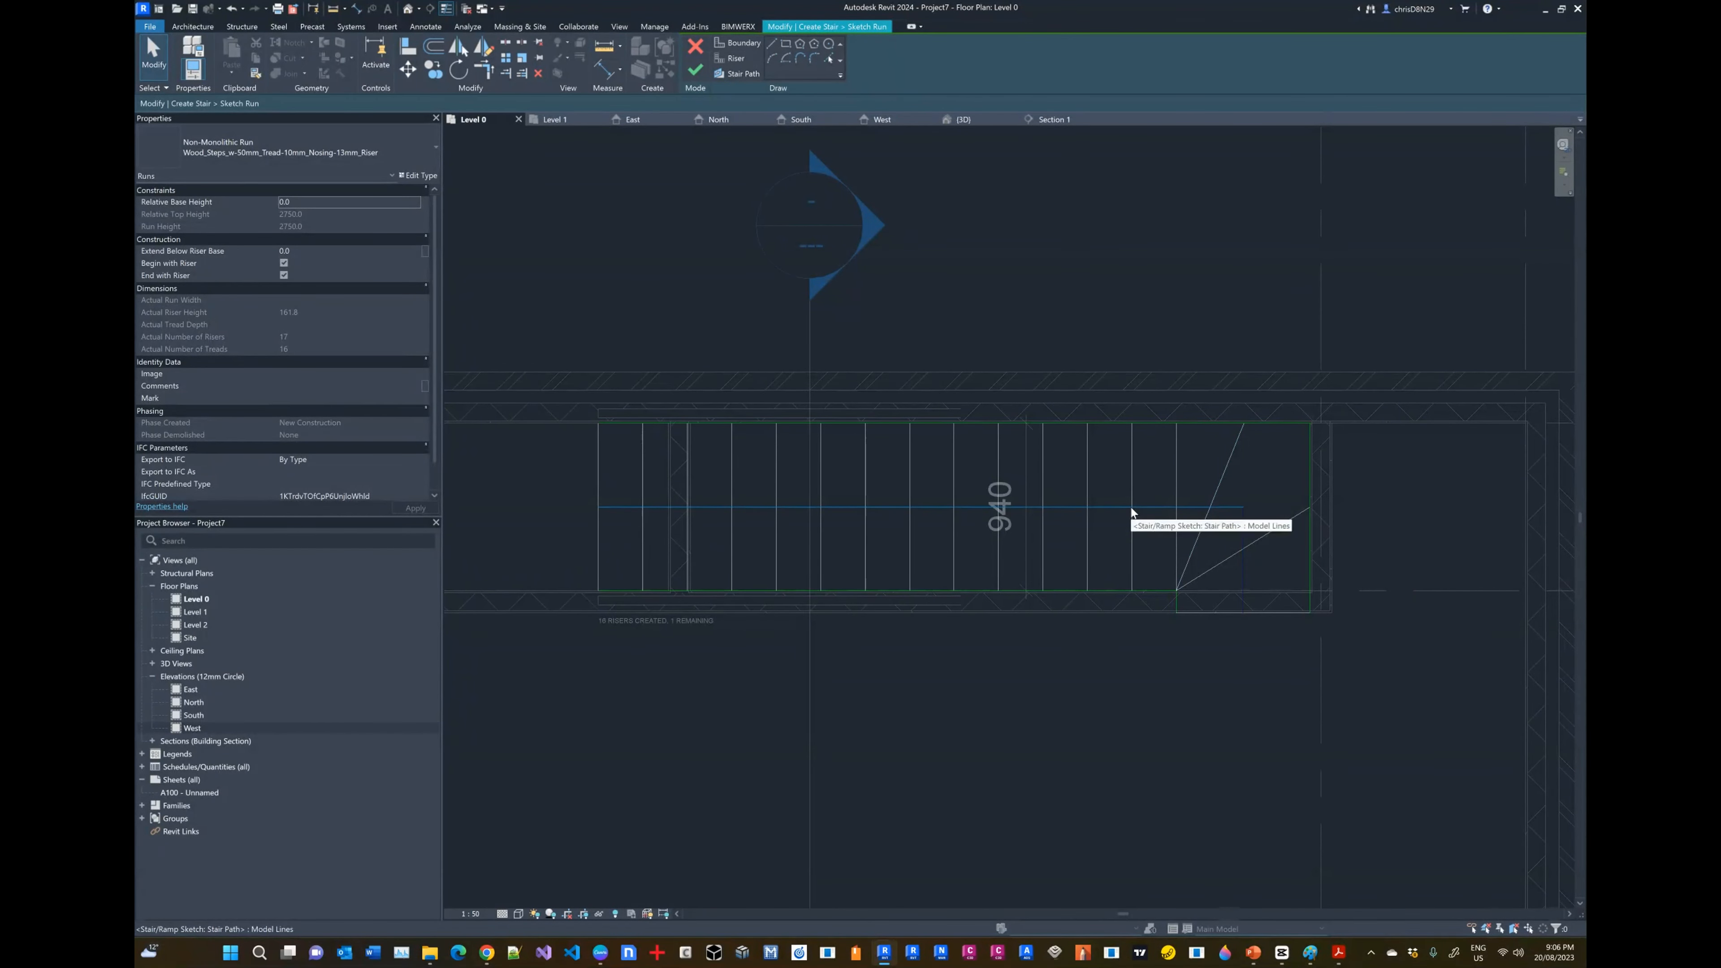
pyautogui.scroll(-2, 861, 547)
pyautogui.scroll(-2, 880, 539)
pyautogui.scroll(1, 901, 530)
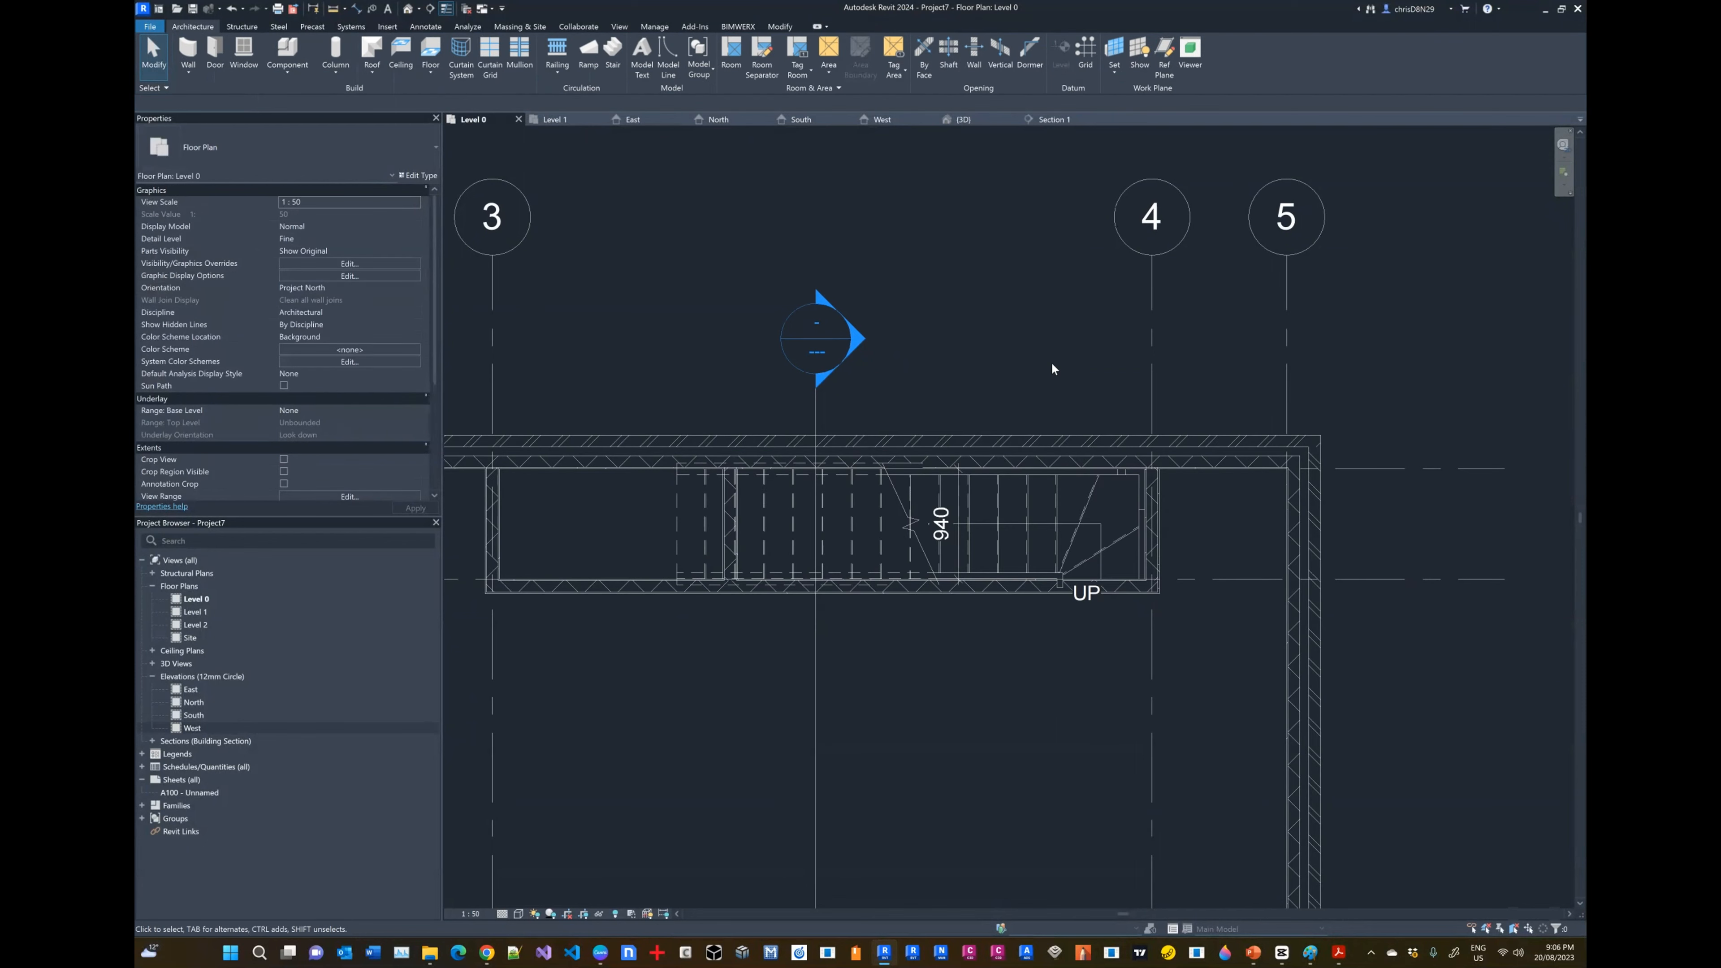
pyautogui.scroll(-2, 1052, 362)
# Step: Delete the two railings along both sides of the stair in the 3D view
pyautogui.click(1065, 480)
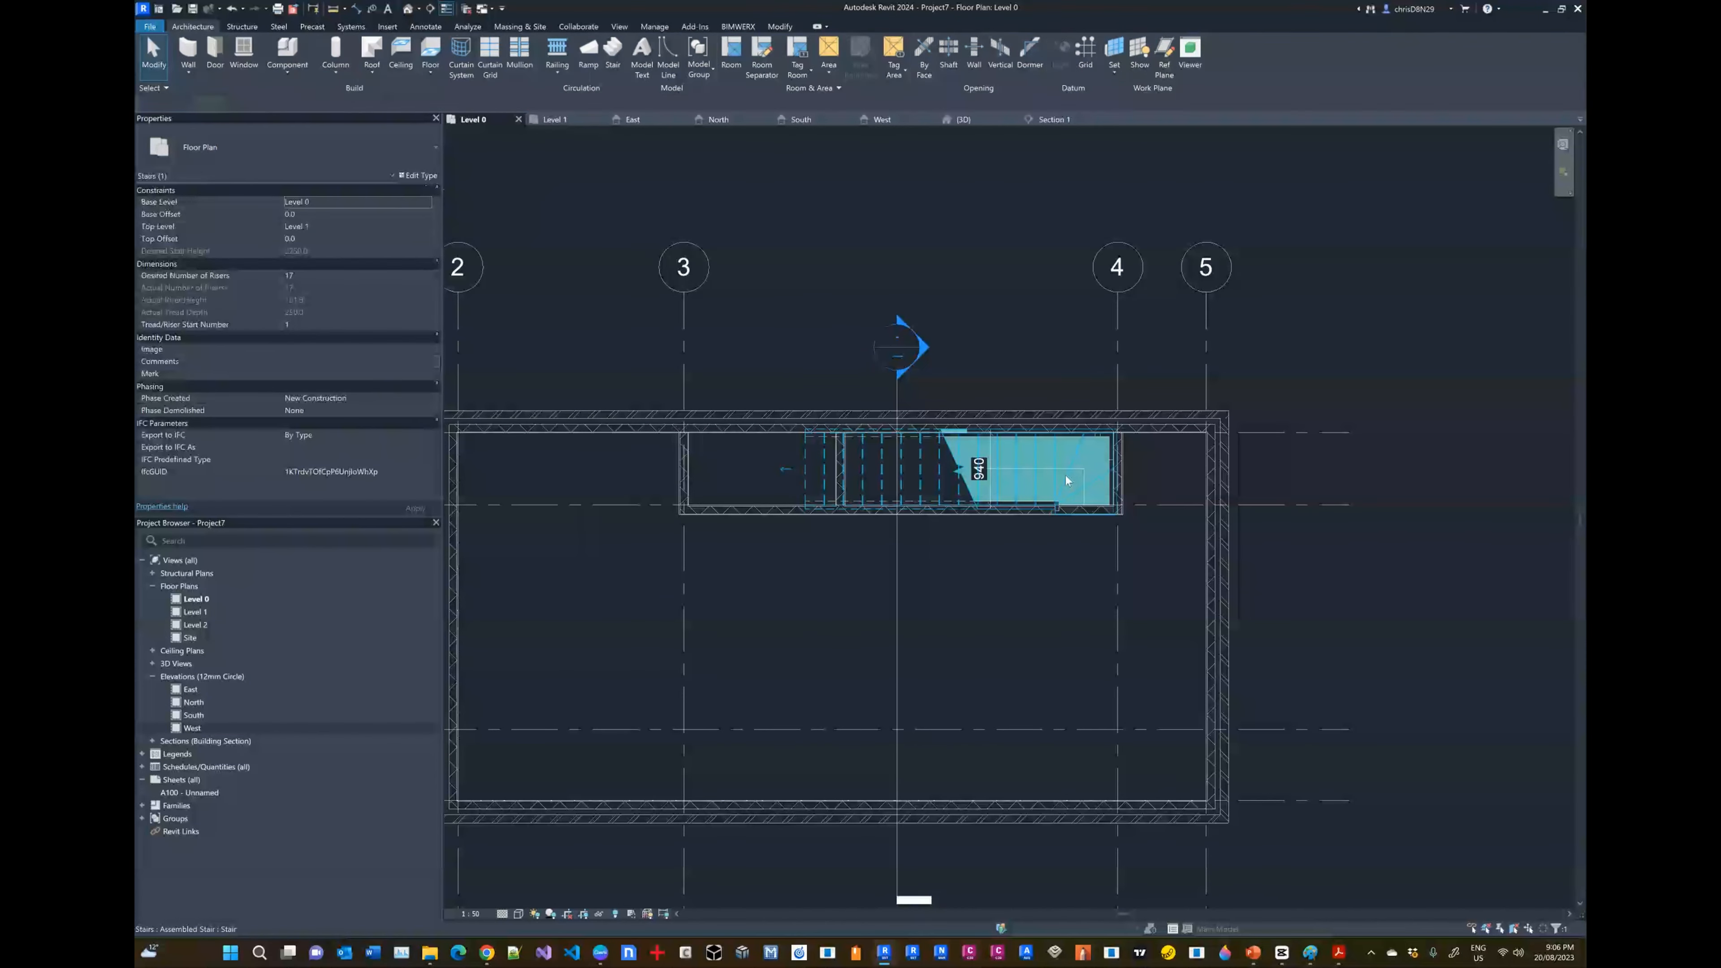
pyautogui.click(976, 122)
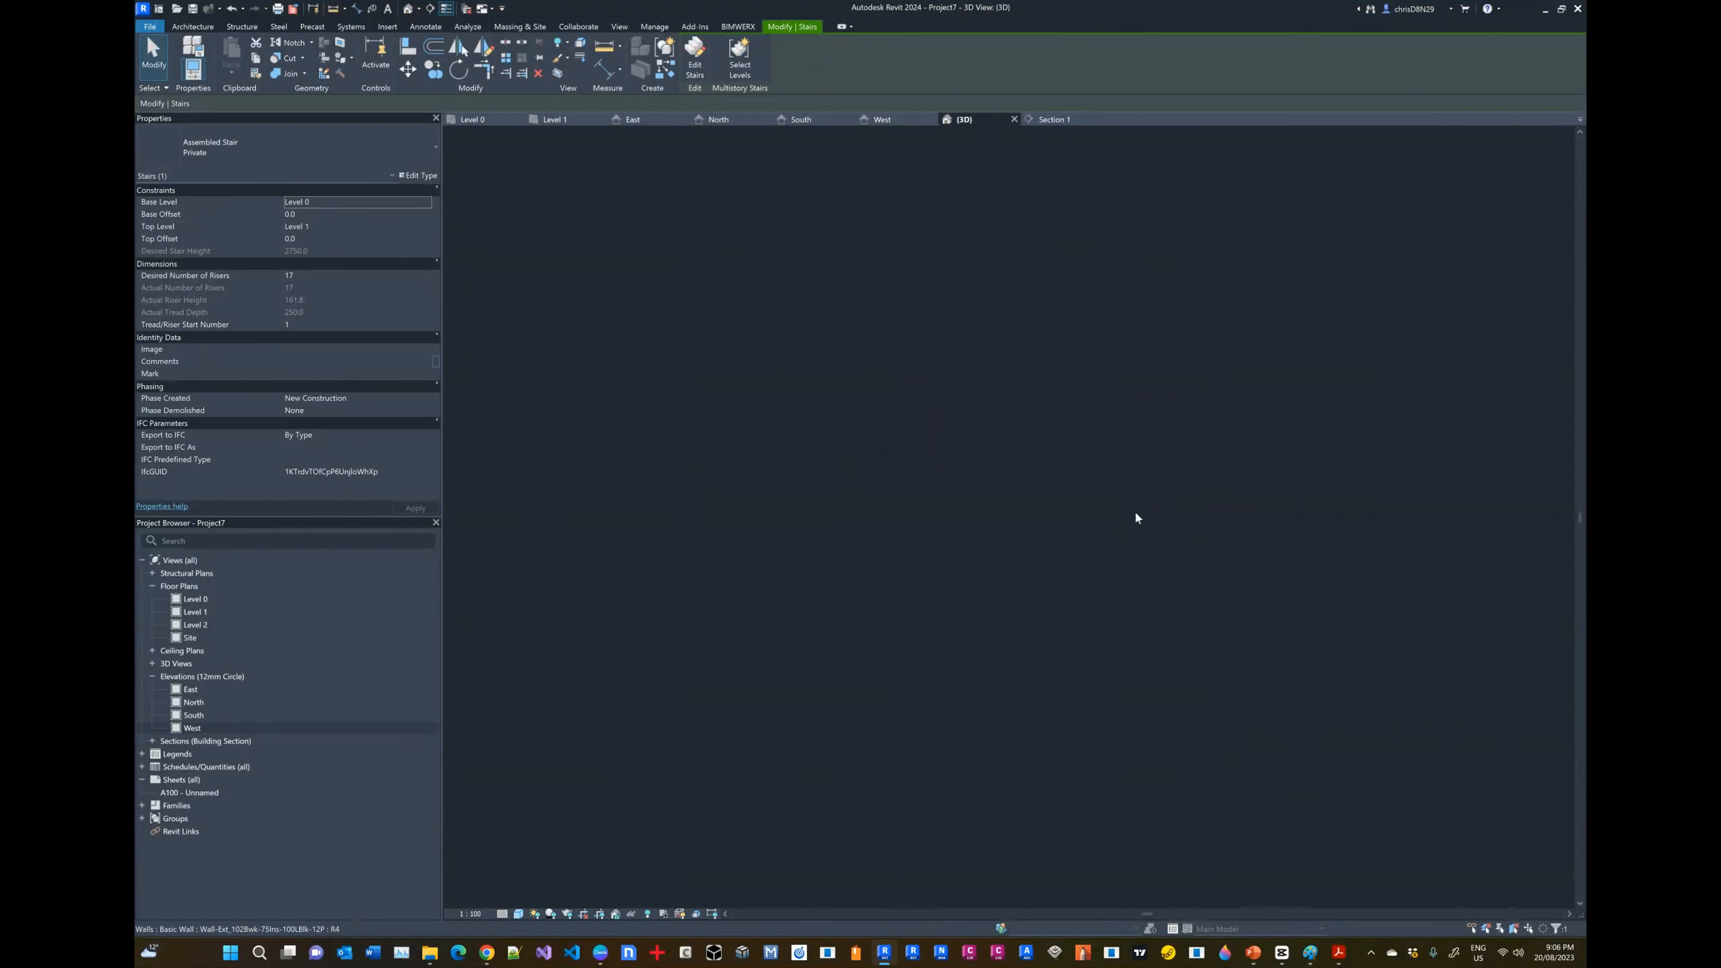
pyautogui.scroll(3, 1012, 383)
pyautogui.keyDown('shift'); pyautogui.moveTo(1009, 555); pyautogui.dragTo(976, 536, button='middle'); pyautogui.keyUp('shift')
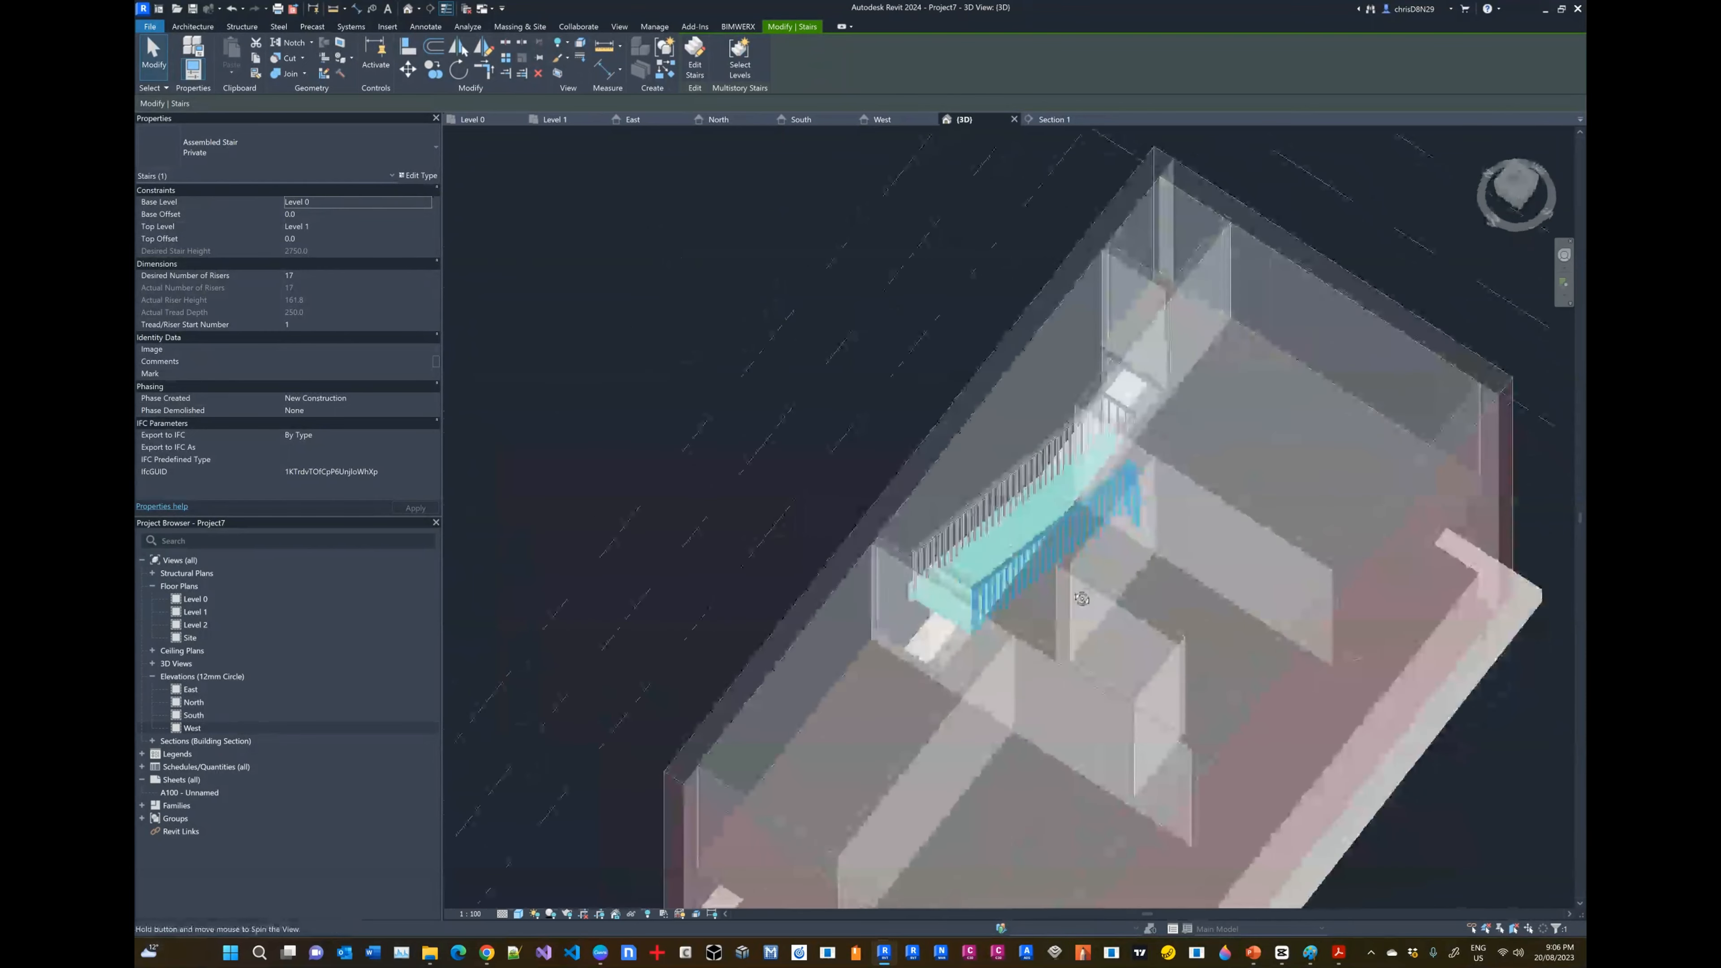
pyautogui.click(966, 530)
pyautogui.press('Delete')
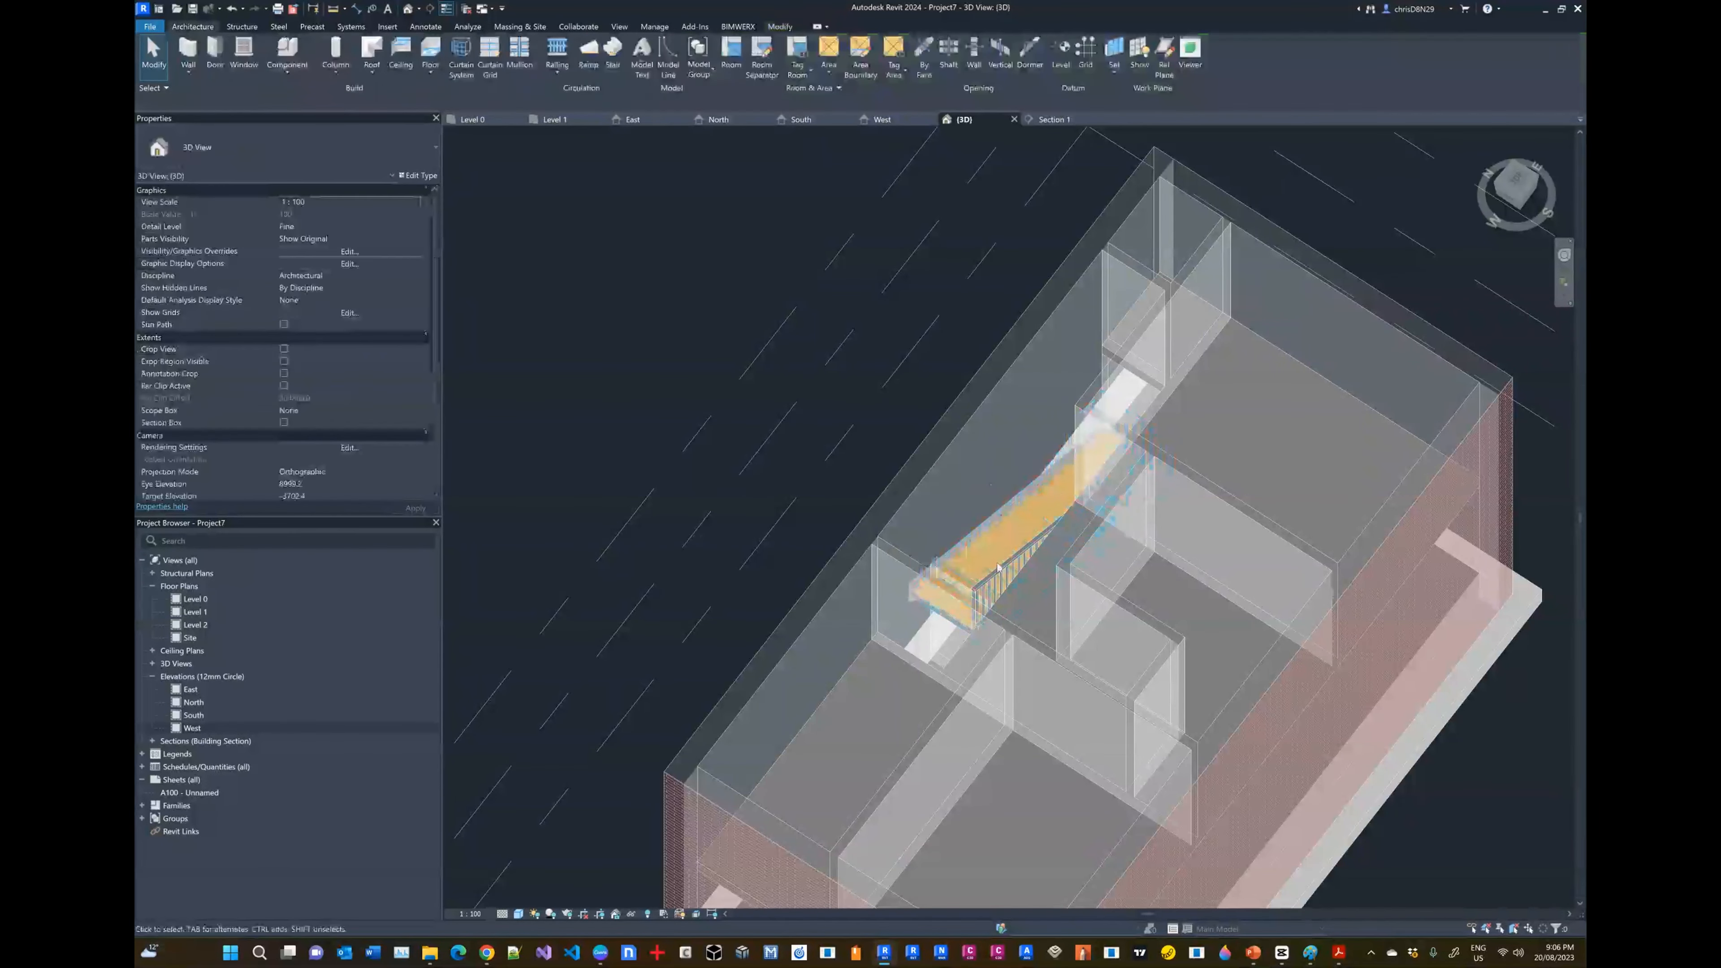
pyautogui.click(1007, 574)
pyautogui.press('Delete')
# Step: Inspect the stair with its winder steps from the back and from above in the 3D view
pyautogui.keyDown('shift'); pyautogui.moveTo(1002, 460); pyautogui.dragTo(1300, 438, button='middle'); pyautogui.keyUp('shift')
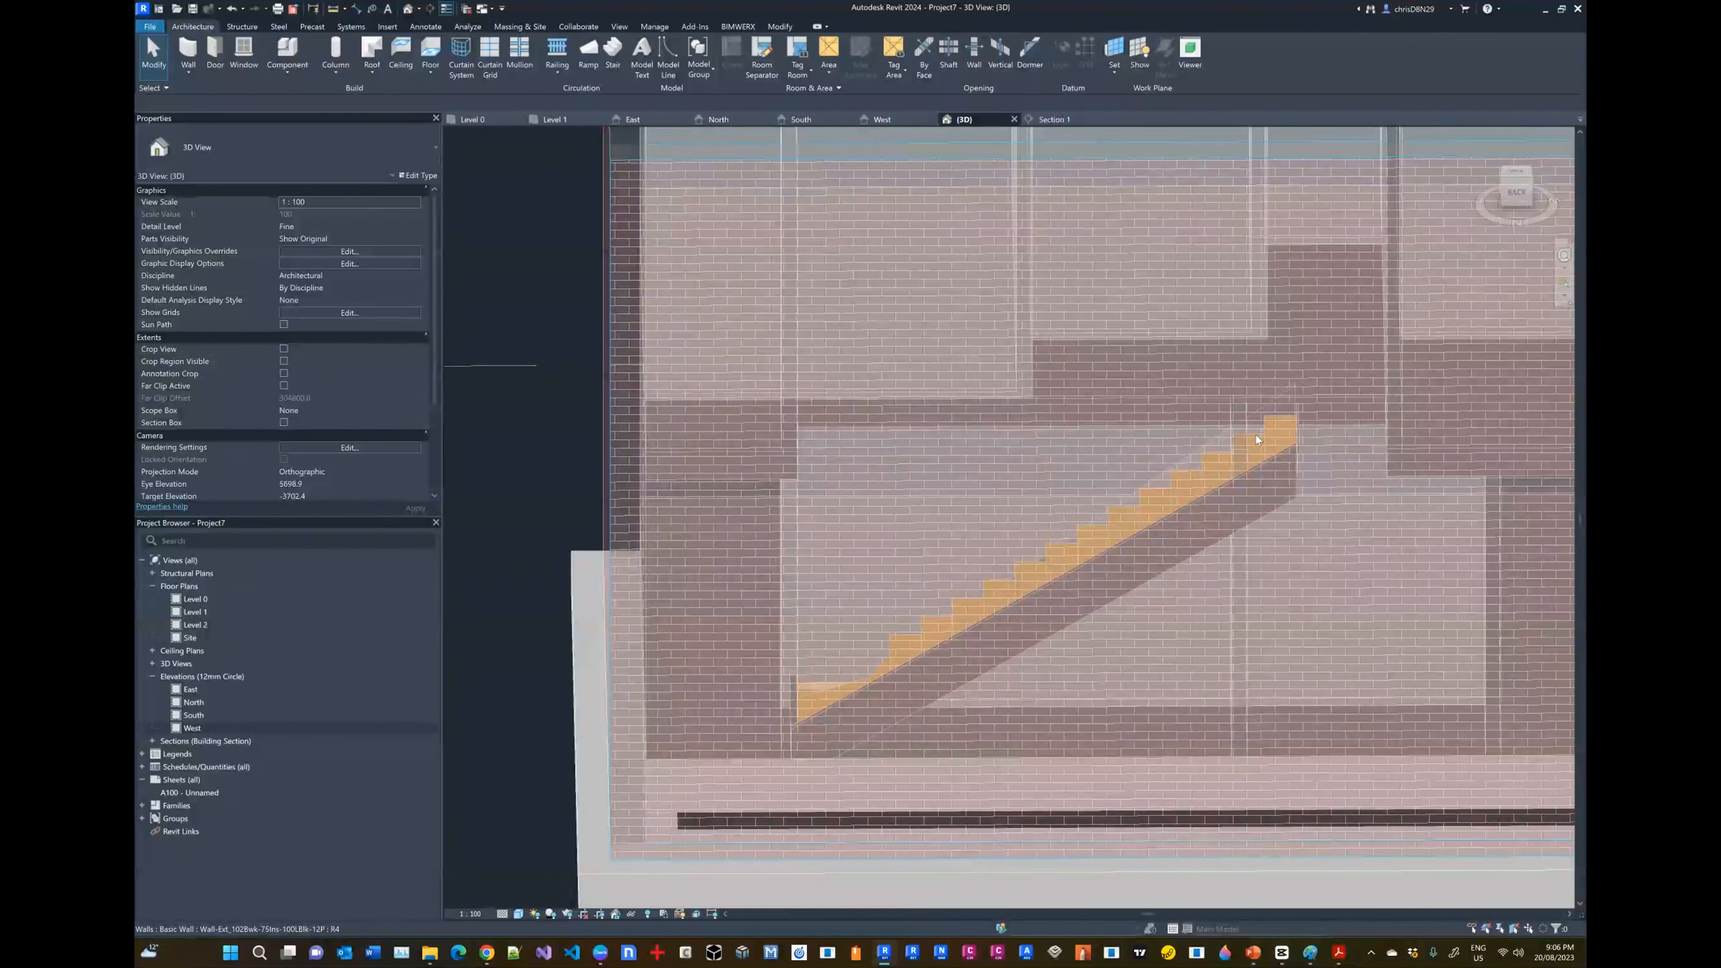
pyautogui.keyDown('shift'); pyautogui.moveTo(1149, 523); pyautogui.dragTo(1299, 401, button='middle'); pyautogui.keyUp('shift')
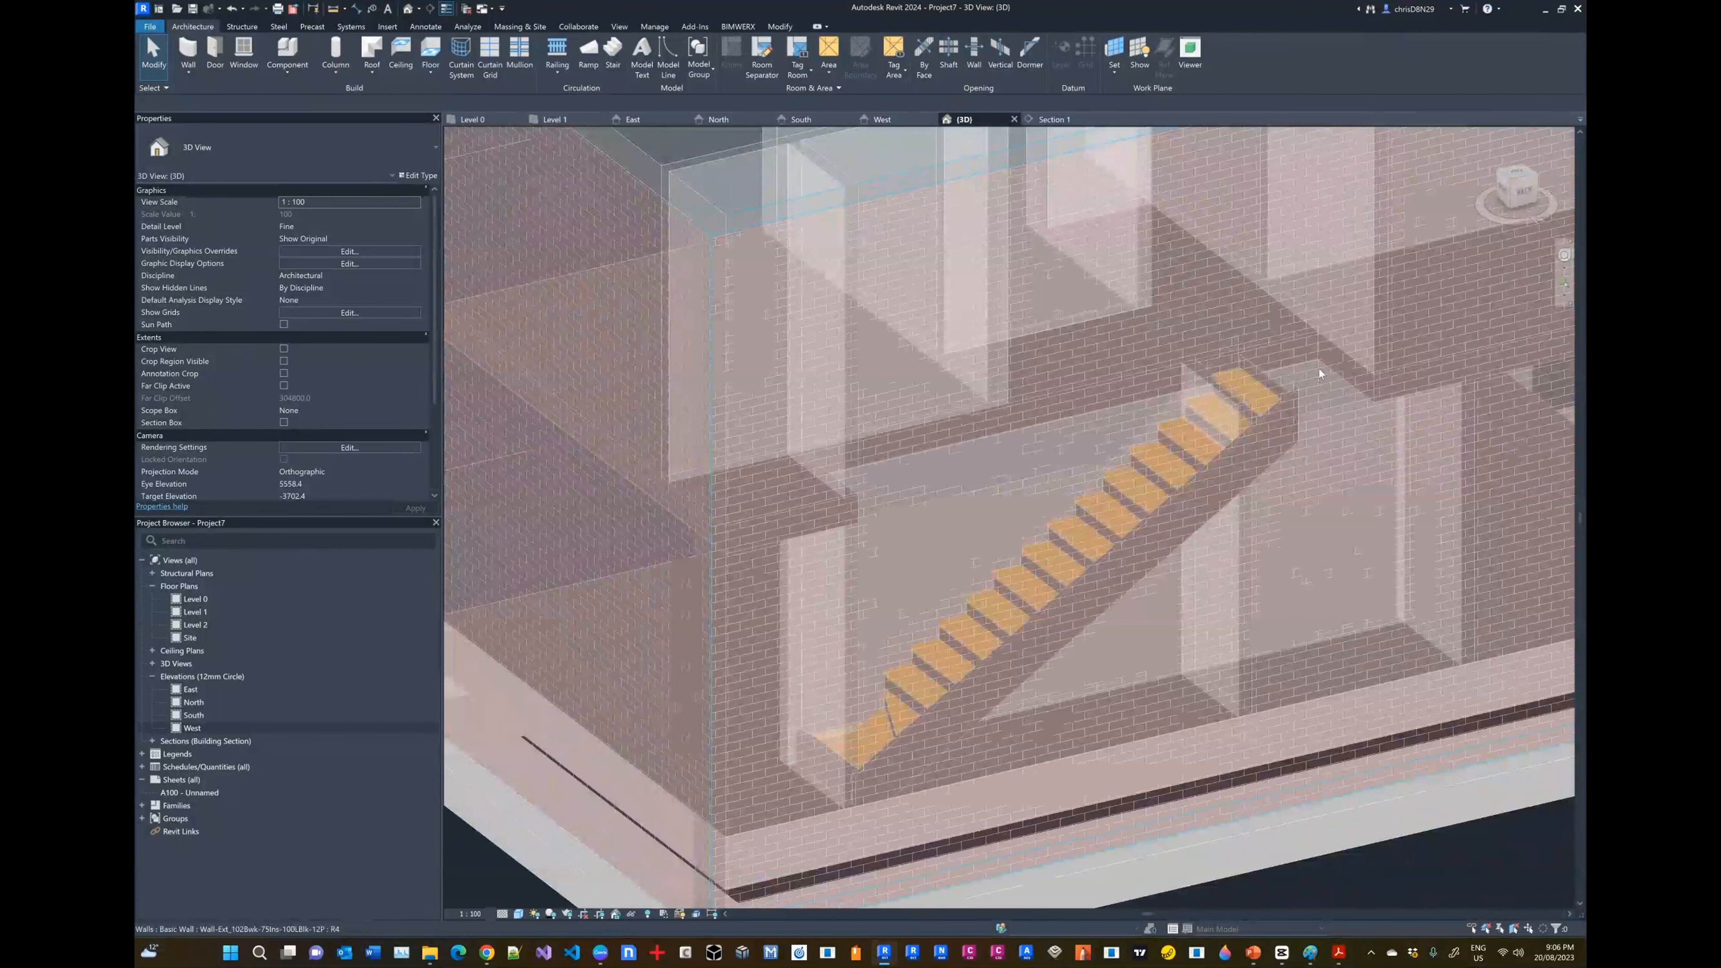
pyautogui.keyDown('shift'); pyautogui.moveTo(1245, 479); pyautogui.dragTo(984, 630, button='middle'); pyautogui.keyUp('shift')
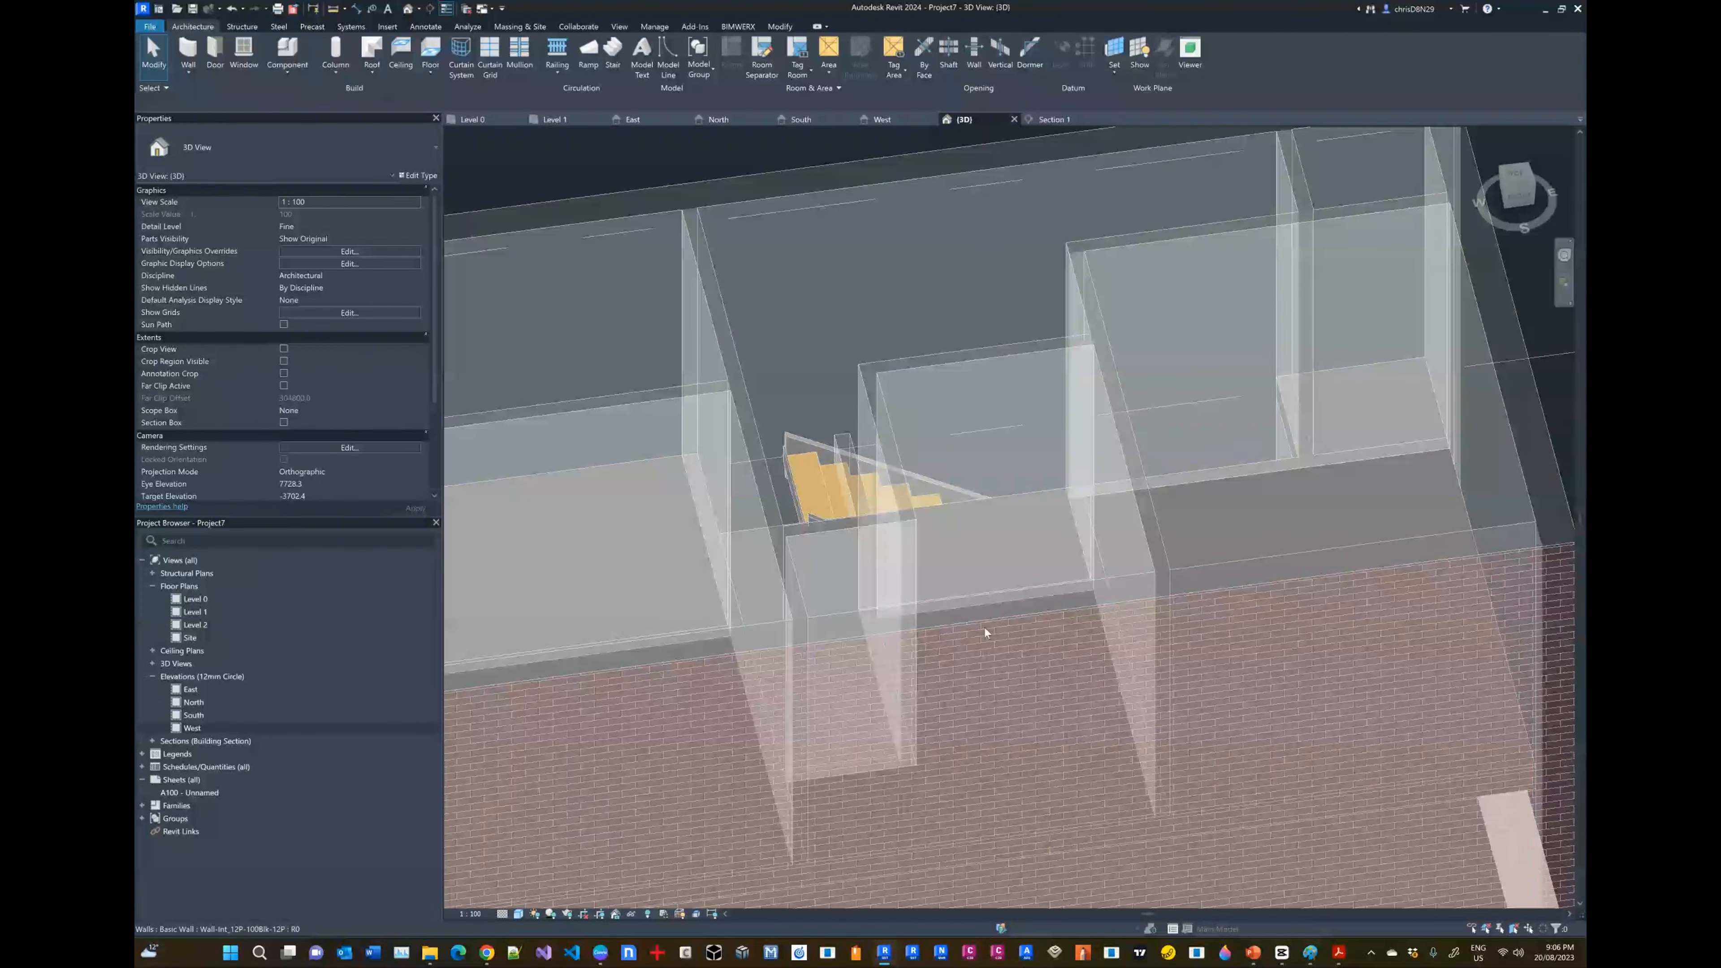
# Step: Check the first floor layout around the stair on the floor plan image in Paint, and open the Level 1 floor plan in Revit
pyautogui.click(1308, 952)
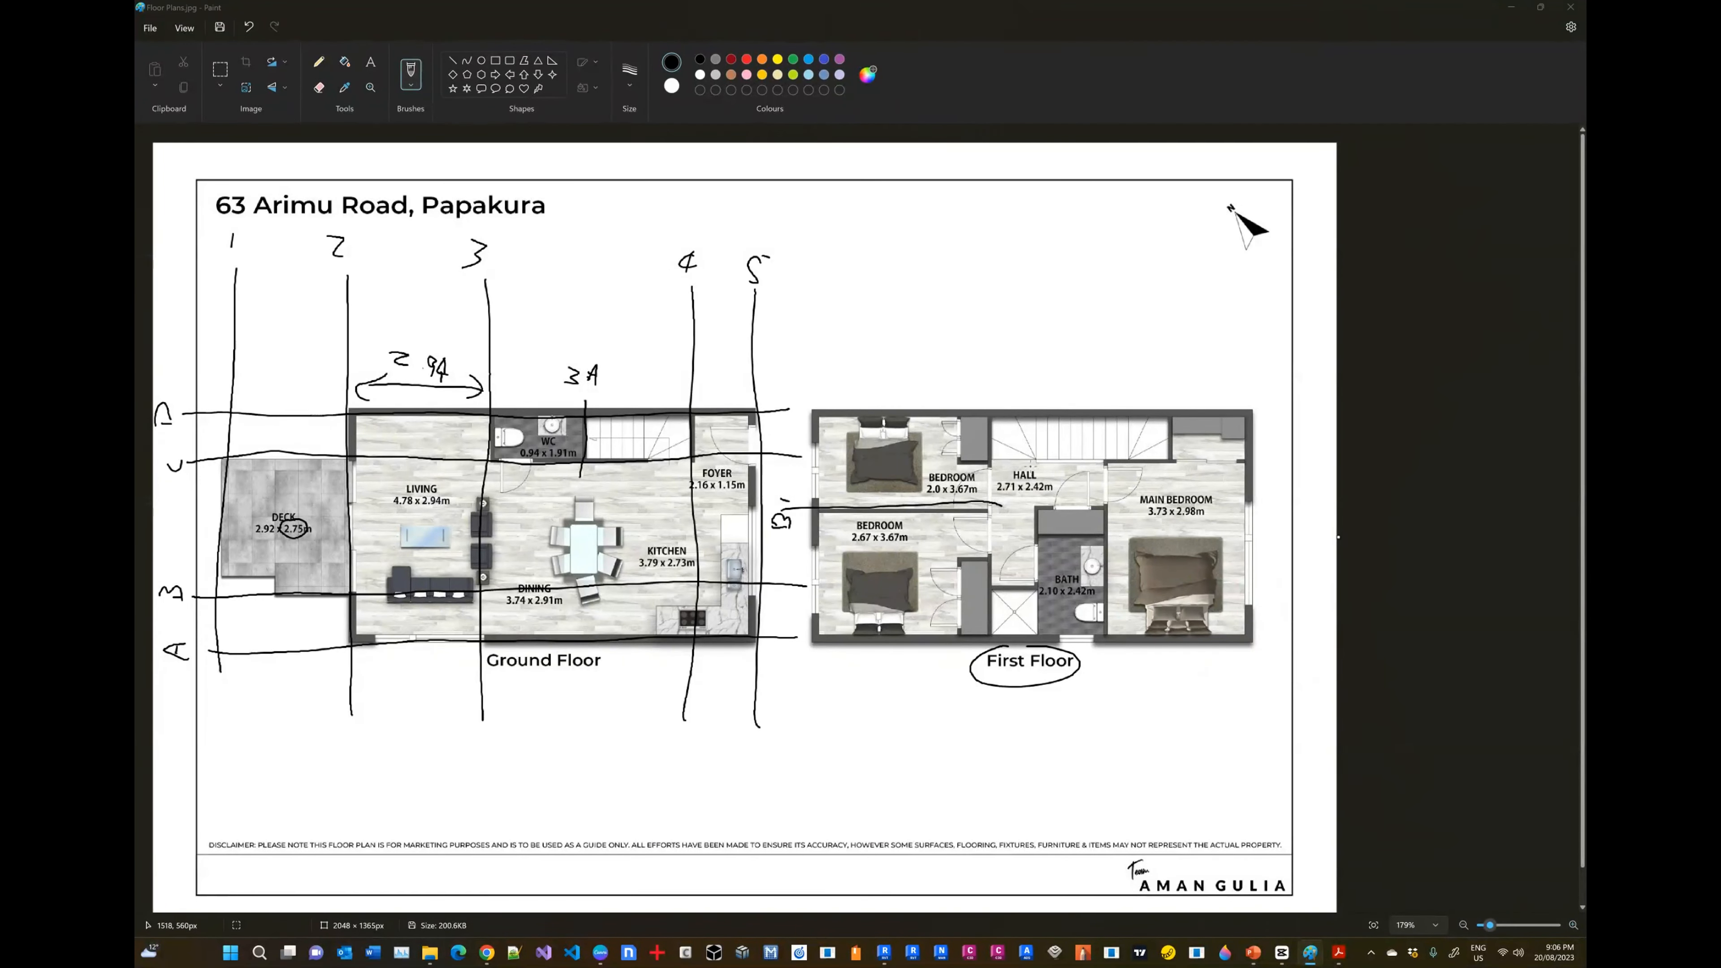
pyautogui.hotkey('alt', 'Tab')
pyautogui.scroll(-5, 917, 393)
pyautogui.click(567, 120)
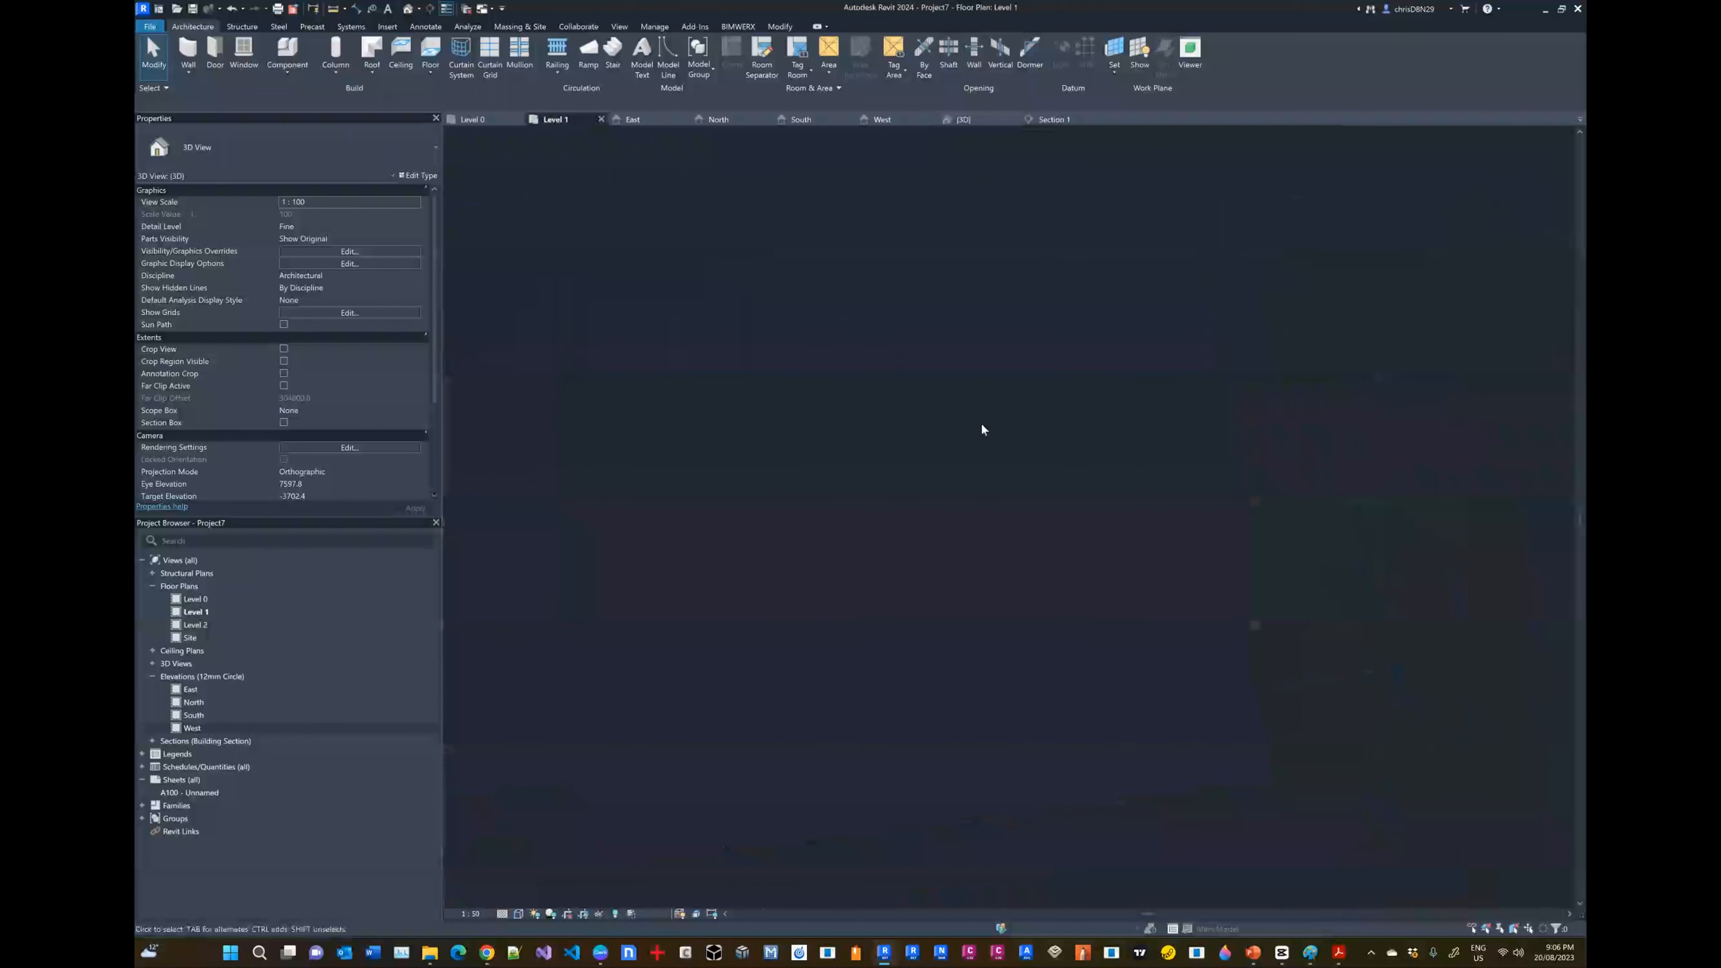
# Step: Edit the boundary of the Level 1 timber floor, moving the short edge of the stair opening to the line of the stair's top riser
pyautogui.scroll(5, 881, 373)
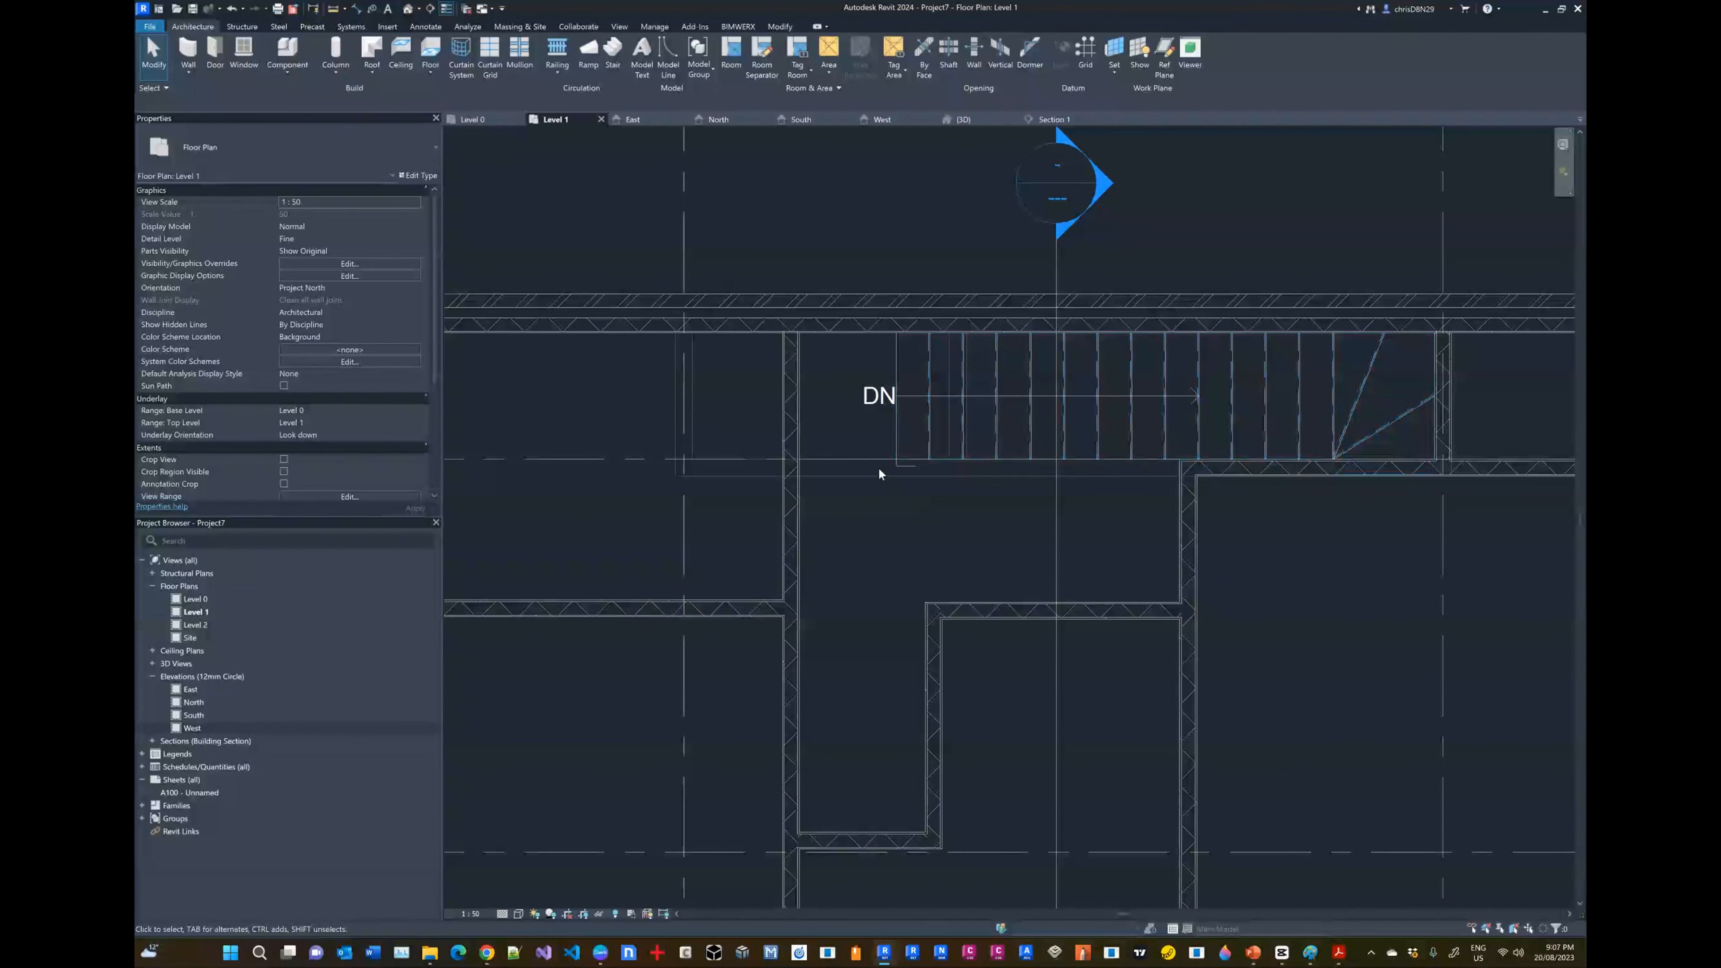
pyautogui.click(865, 463)
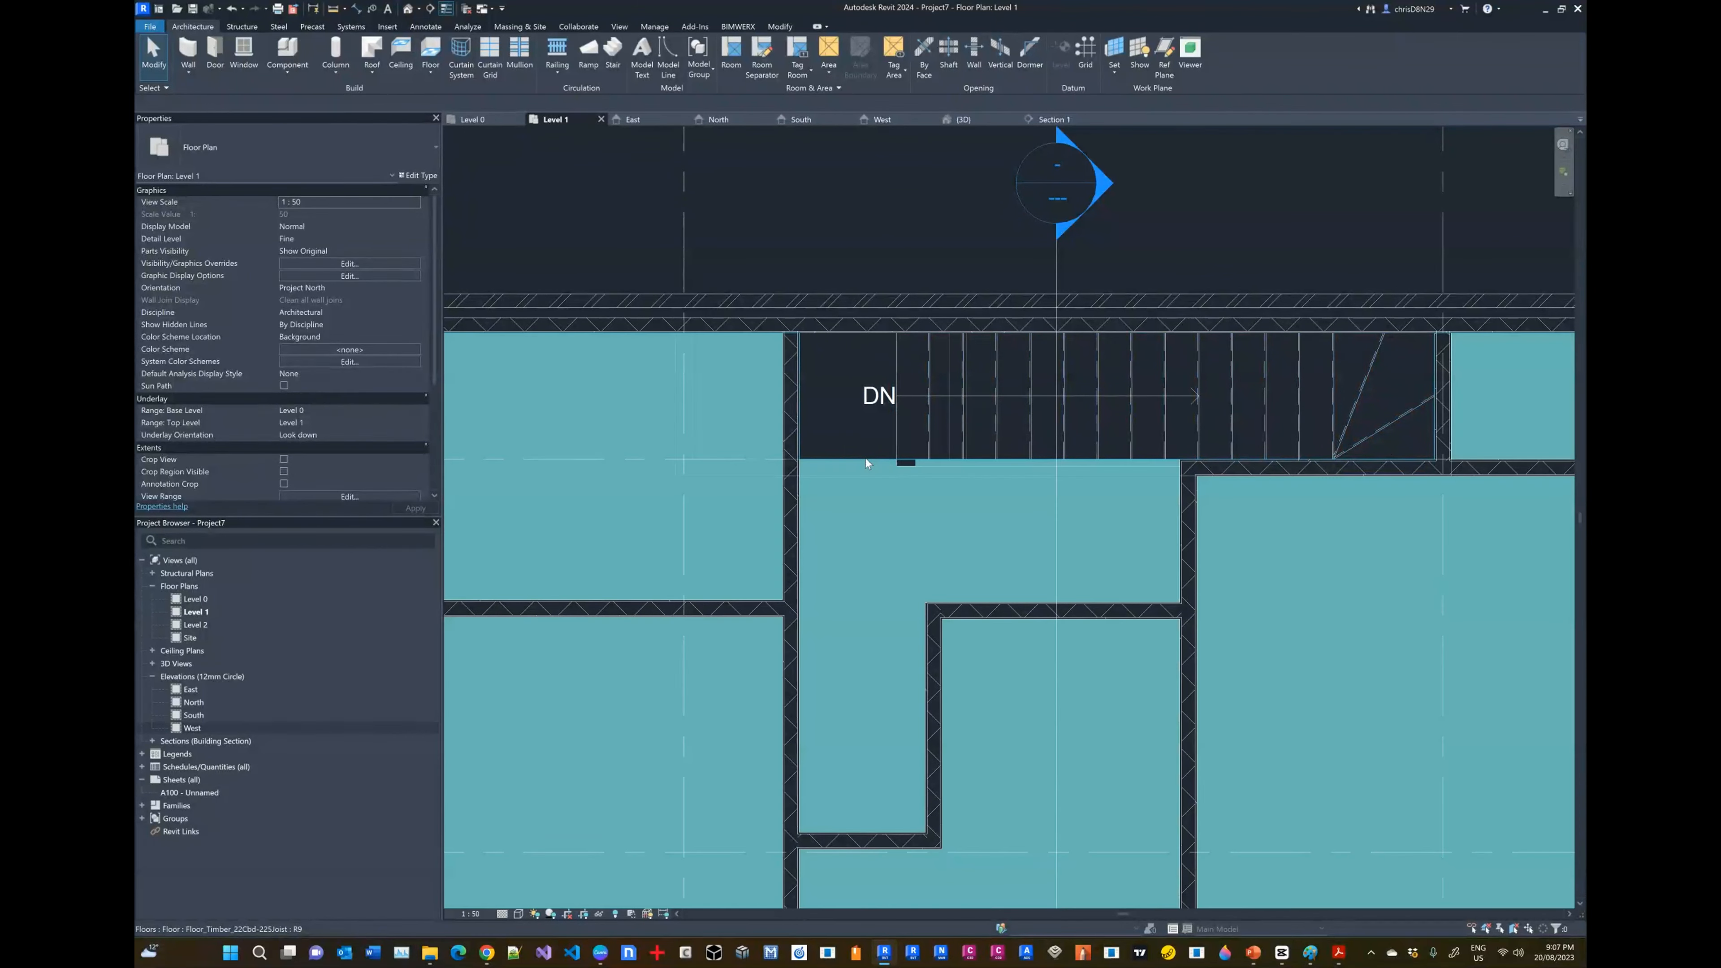
pyautogui.scroll(-3, 864, 458)
pyautogui.scroll(5, 924, 423)
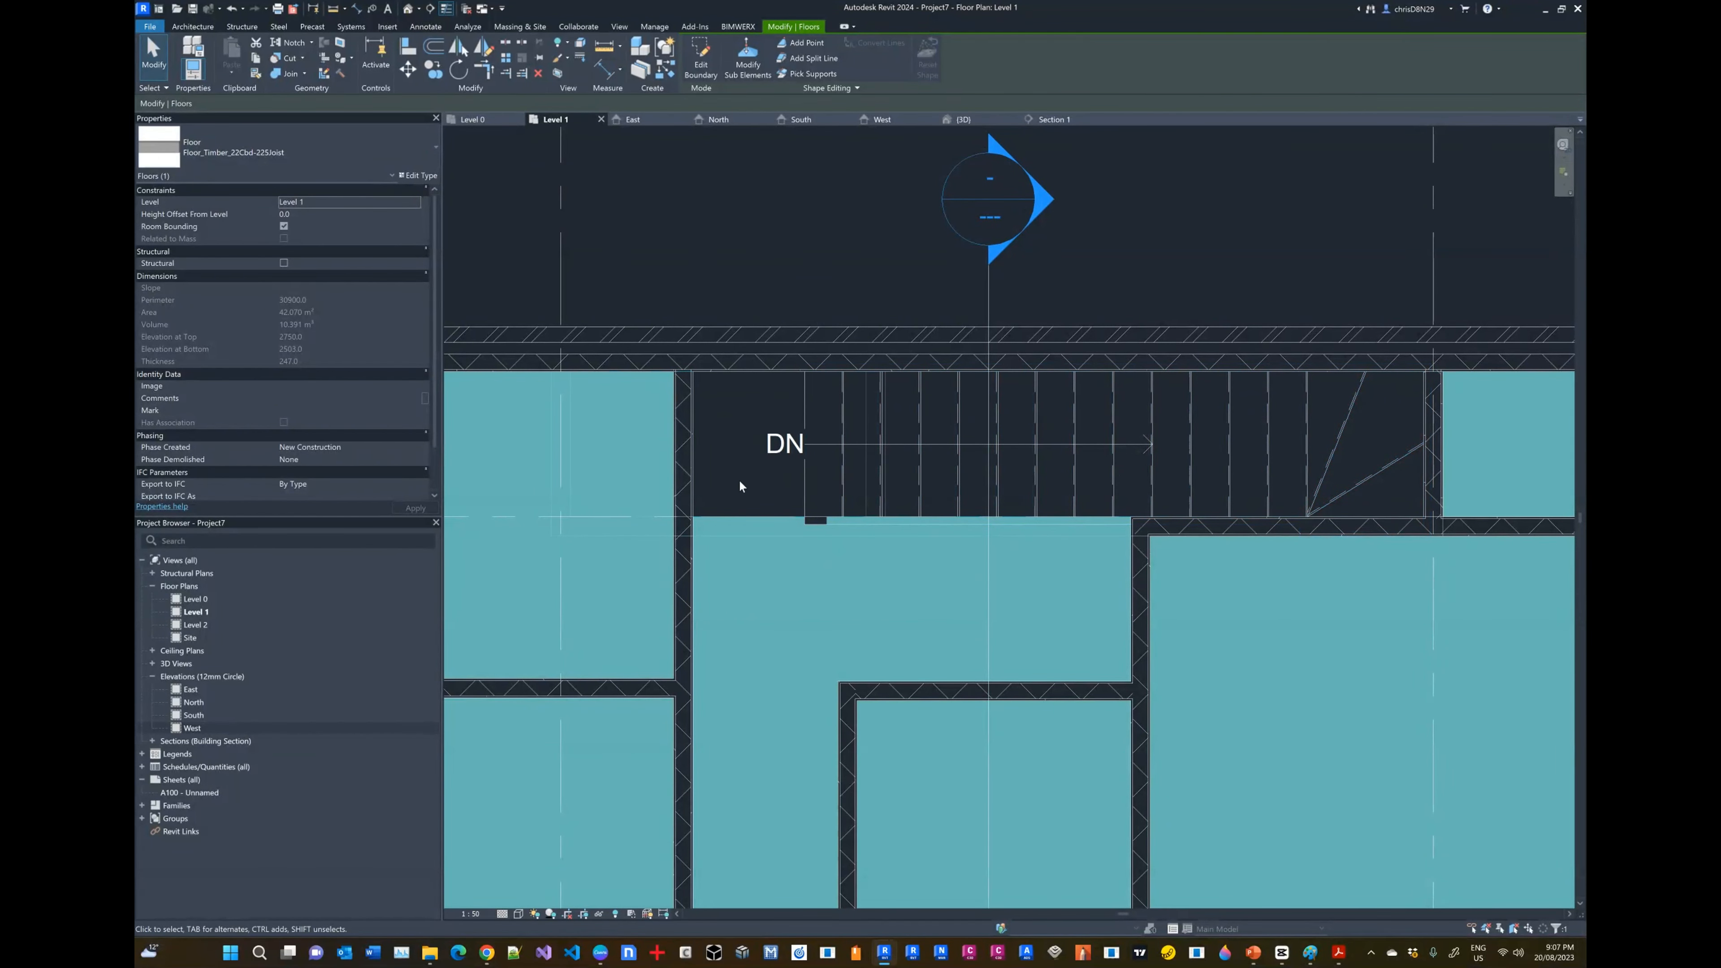
pyautogui.moveTo(737, 478); pyautogui.dragTo(838, 470, button='middle')
pyautogui.scroll(1, 825, 407)
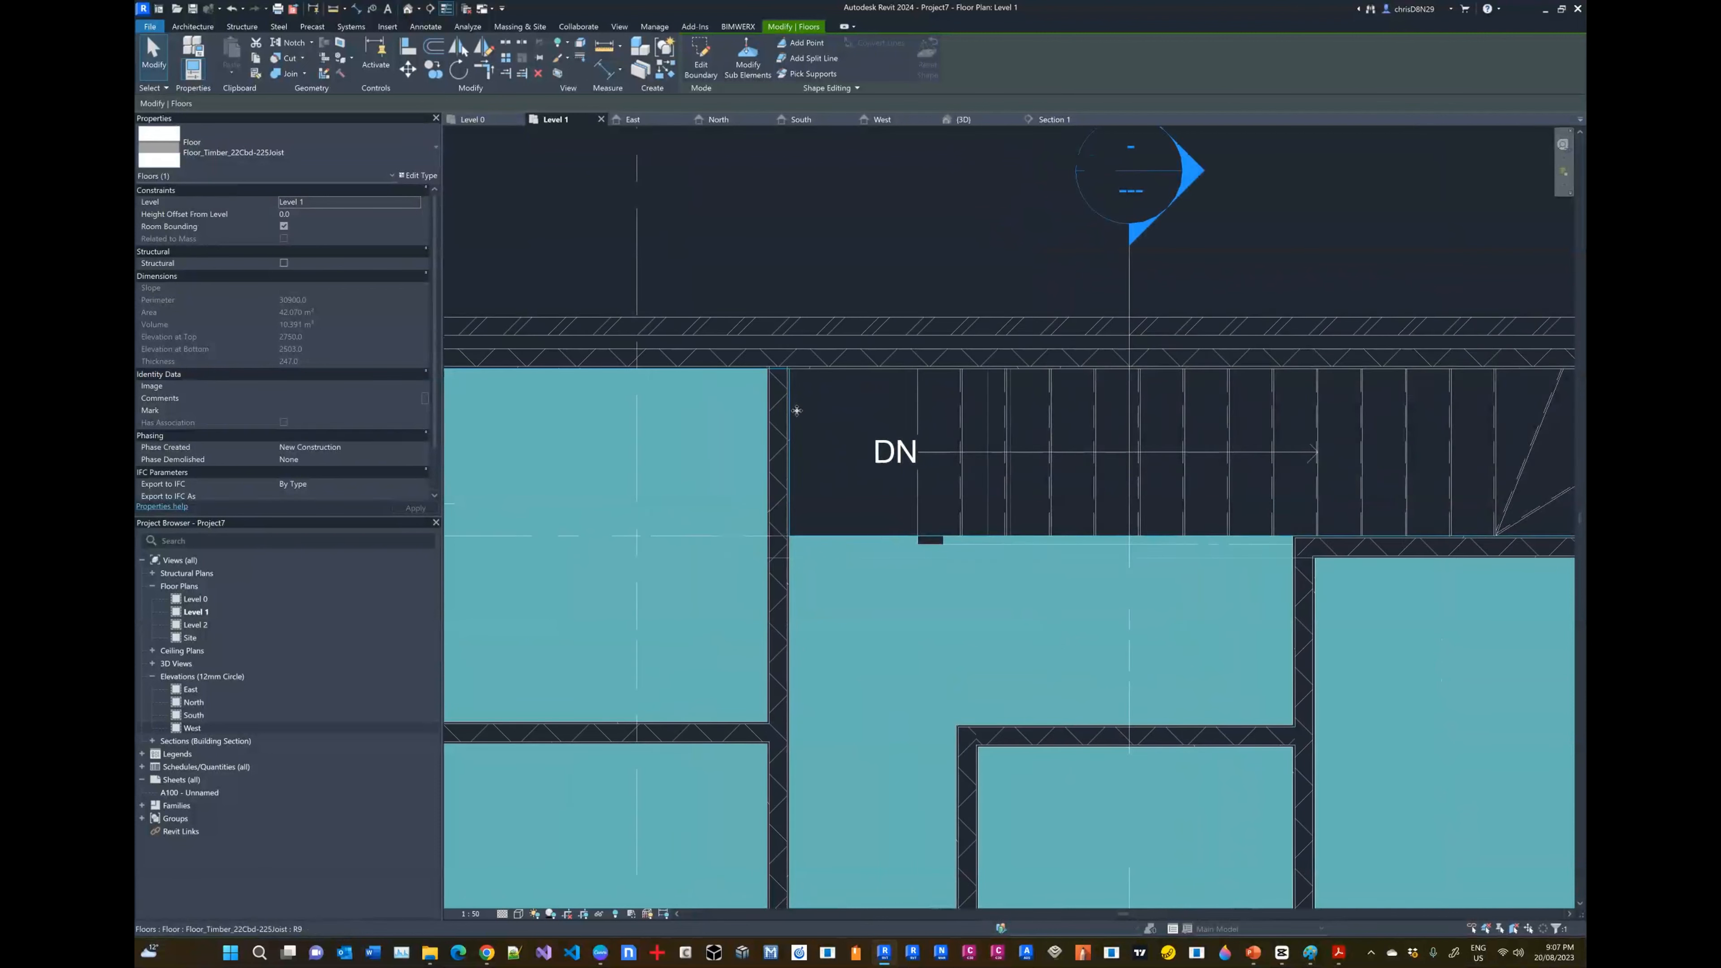
pyautogui.click(698, 63)
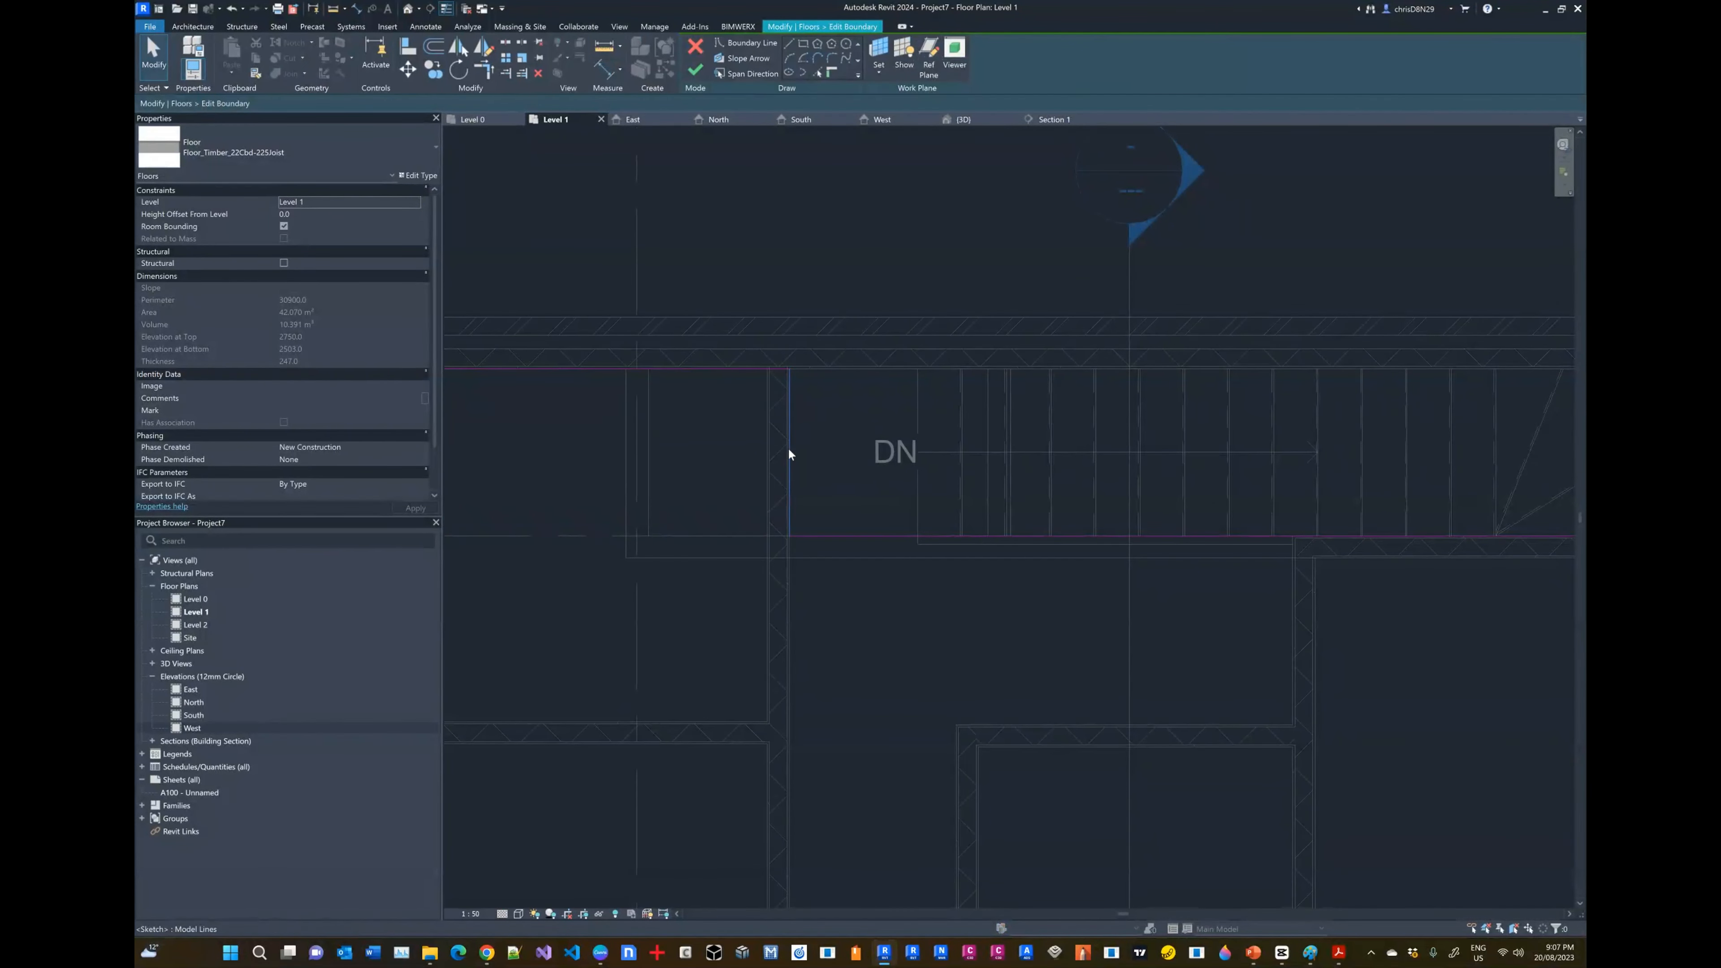
pyautogui.moveTo(788, 454); pyautogui.dragTo(919, 453)
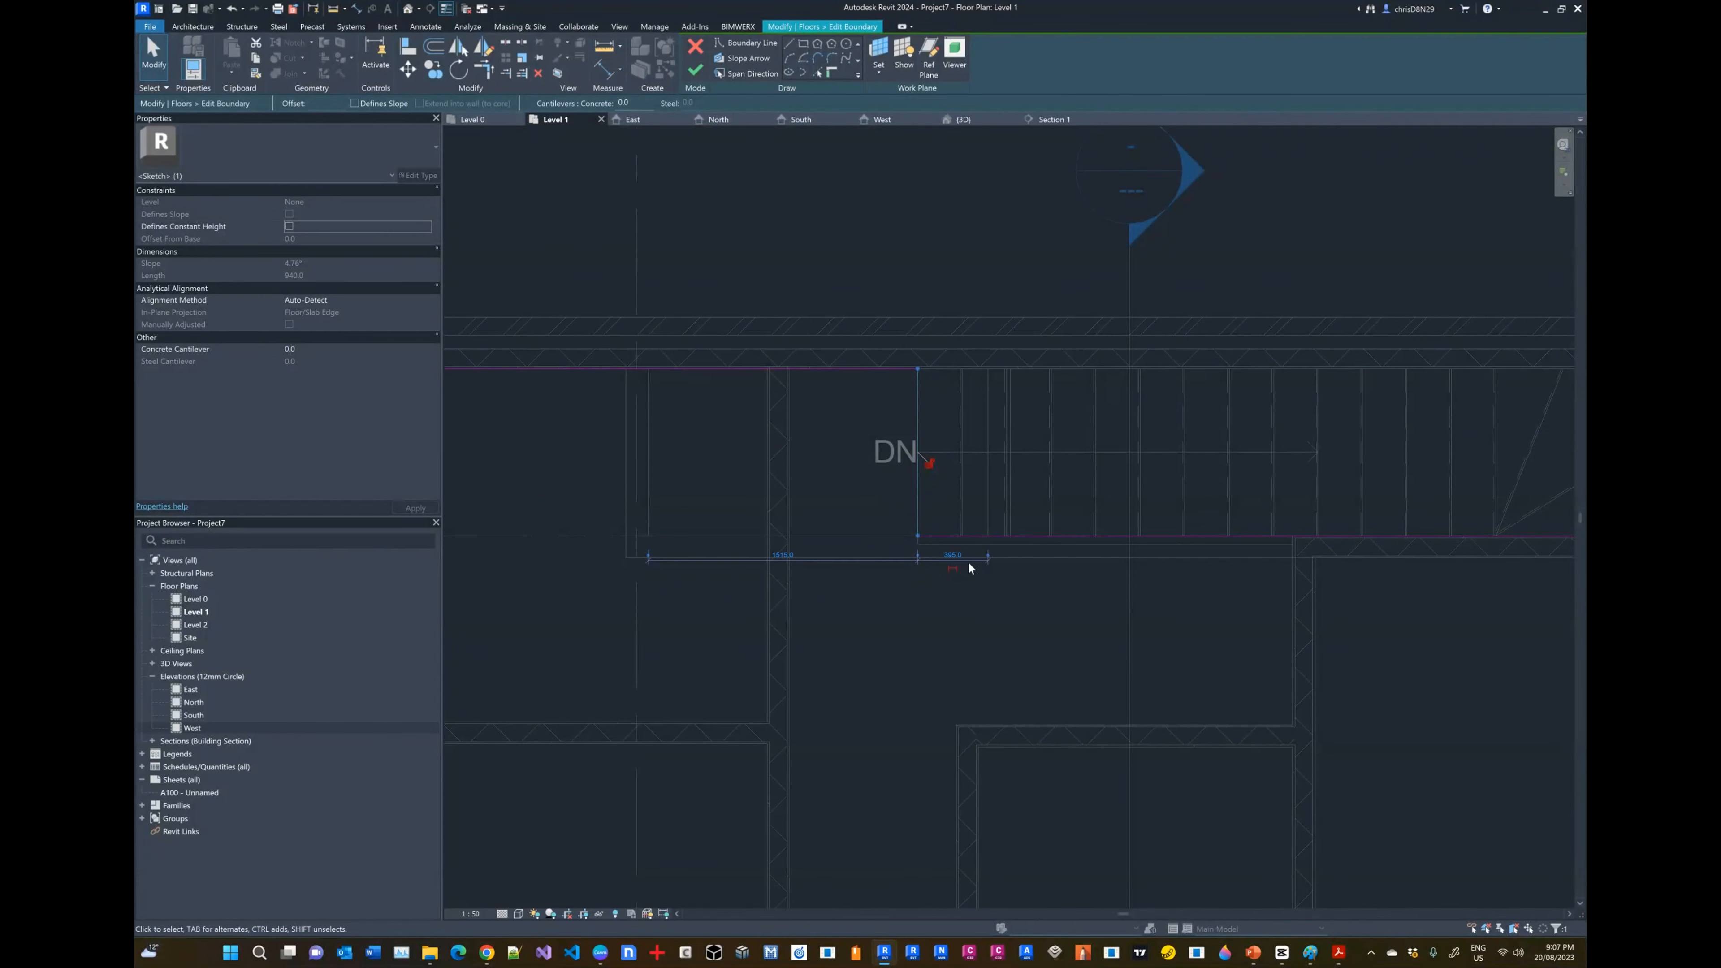
pyautogui.scroll(-3, 847, 514)
# Step: Finish the floor boundary edit, attach the walls below to the floor's underside and accept the warning
pyautogui.click(695, 69)
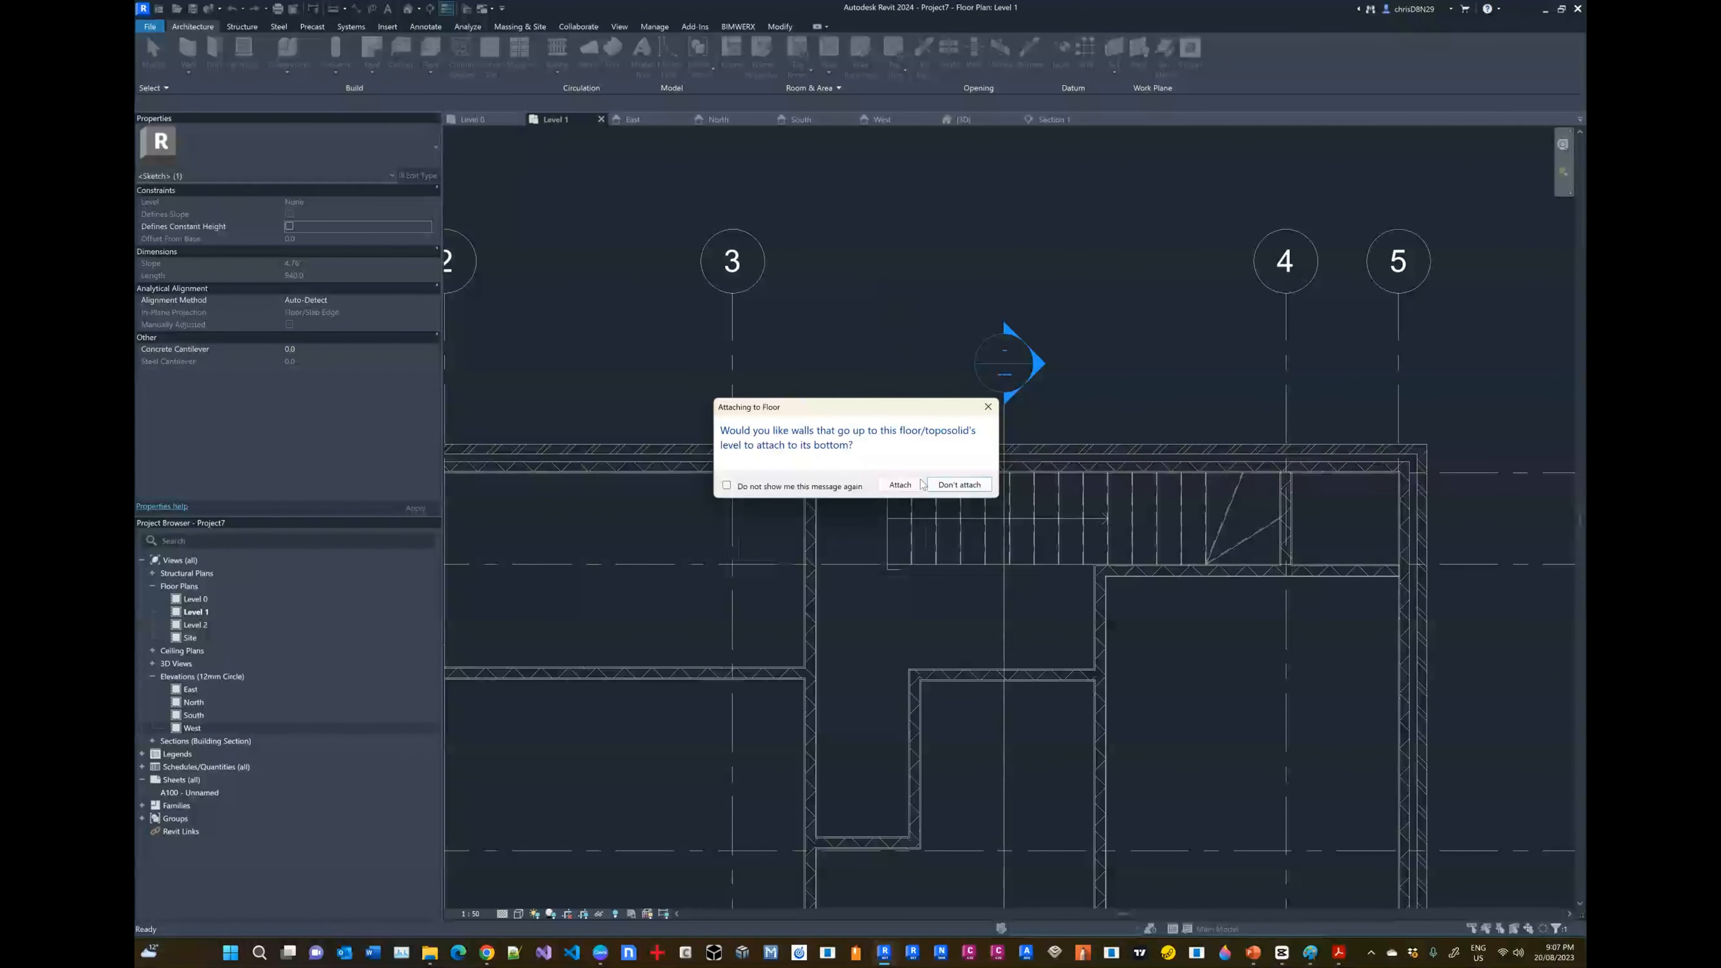
pyautogui.click(899, 484)
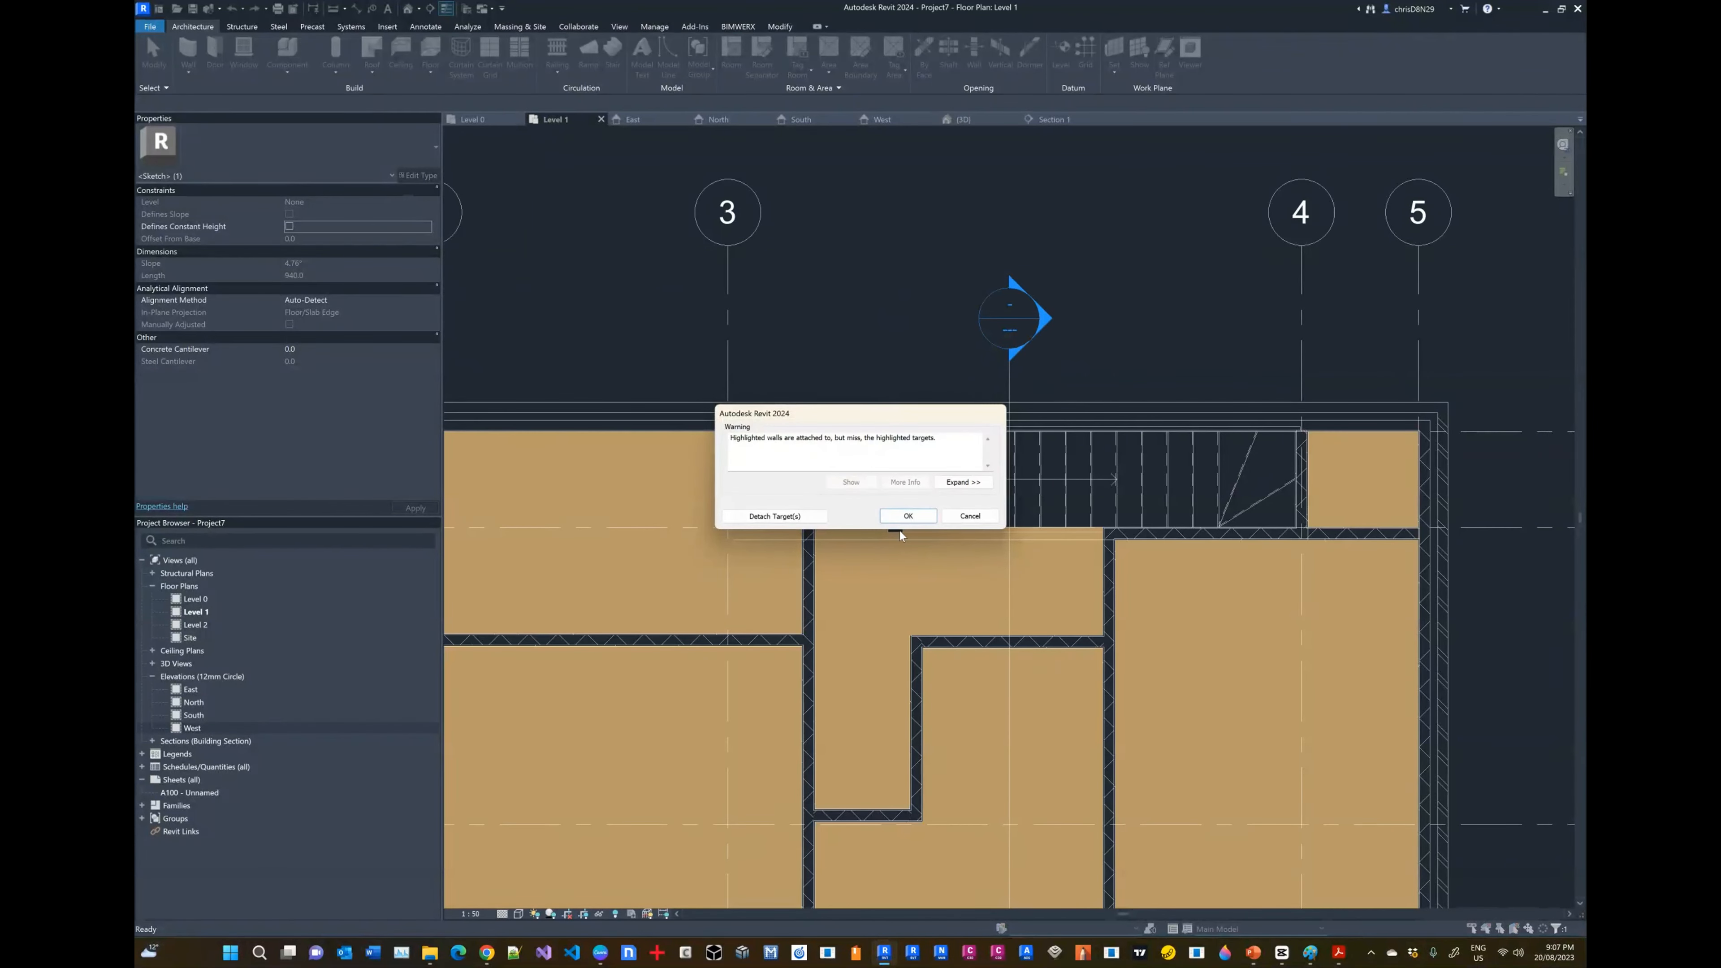
pyautogui.click(908, 516)
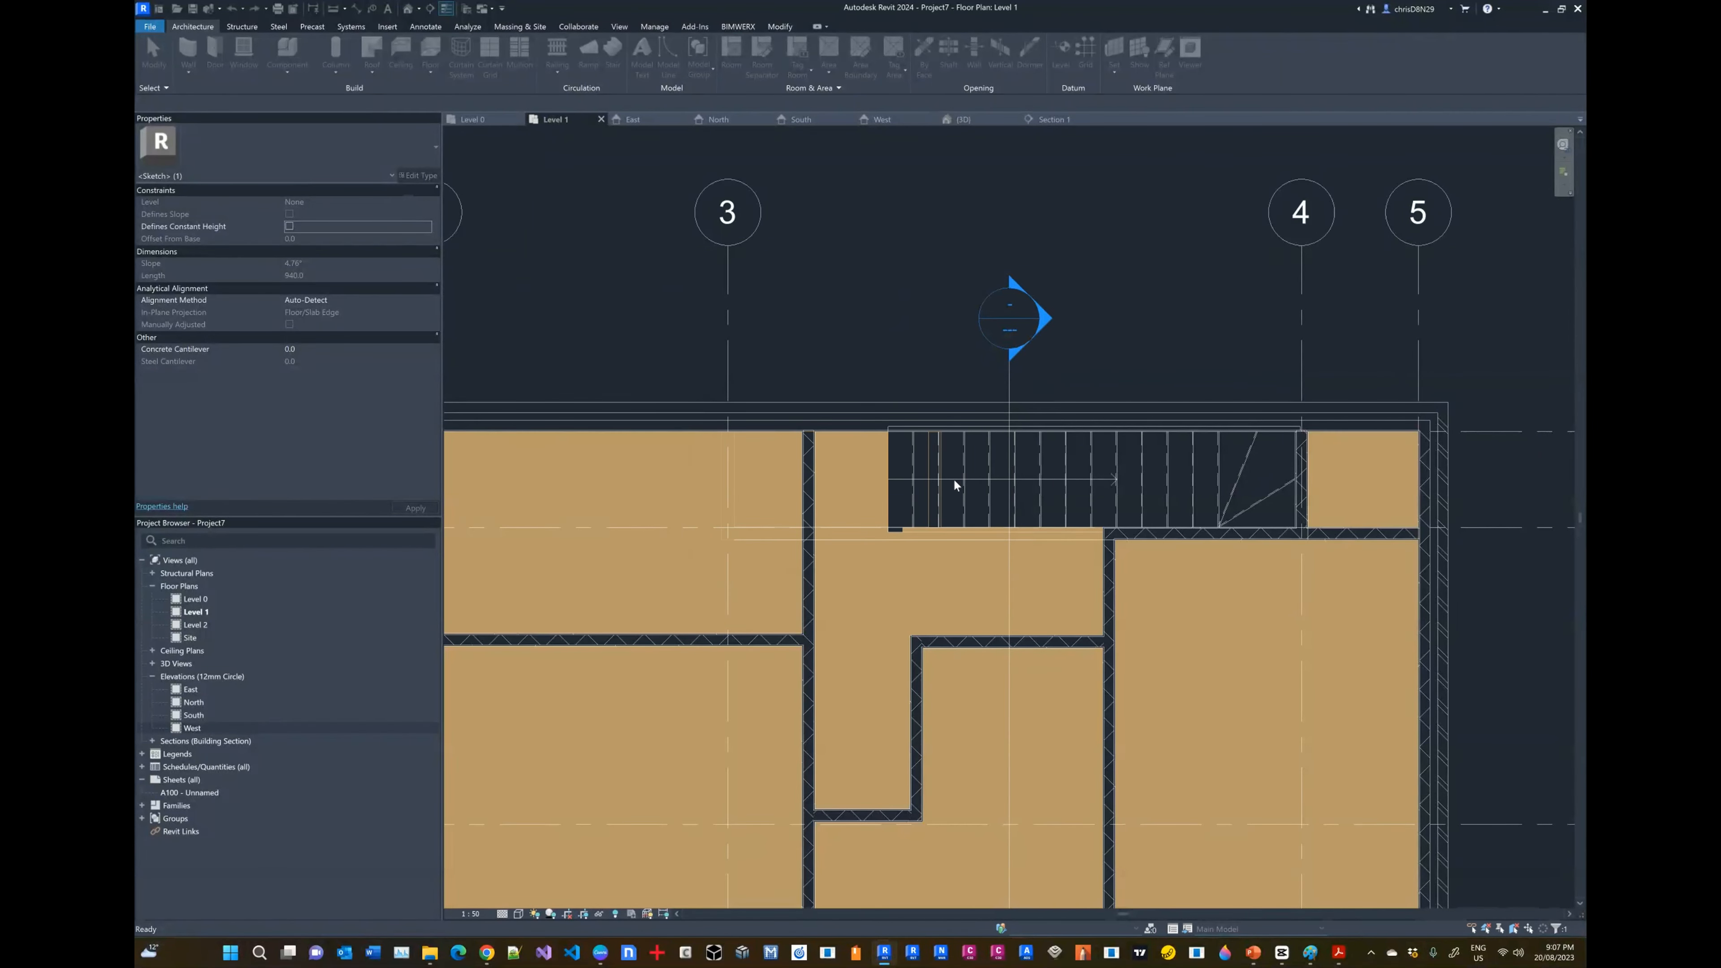
pyautogui.click(914, 347)
pyautogui.scroll(-2, 922, 356)
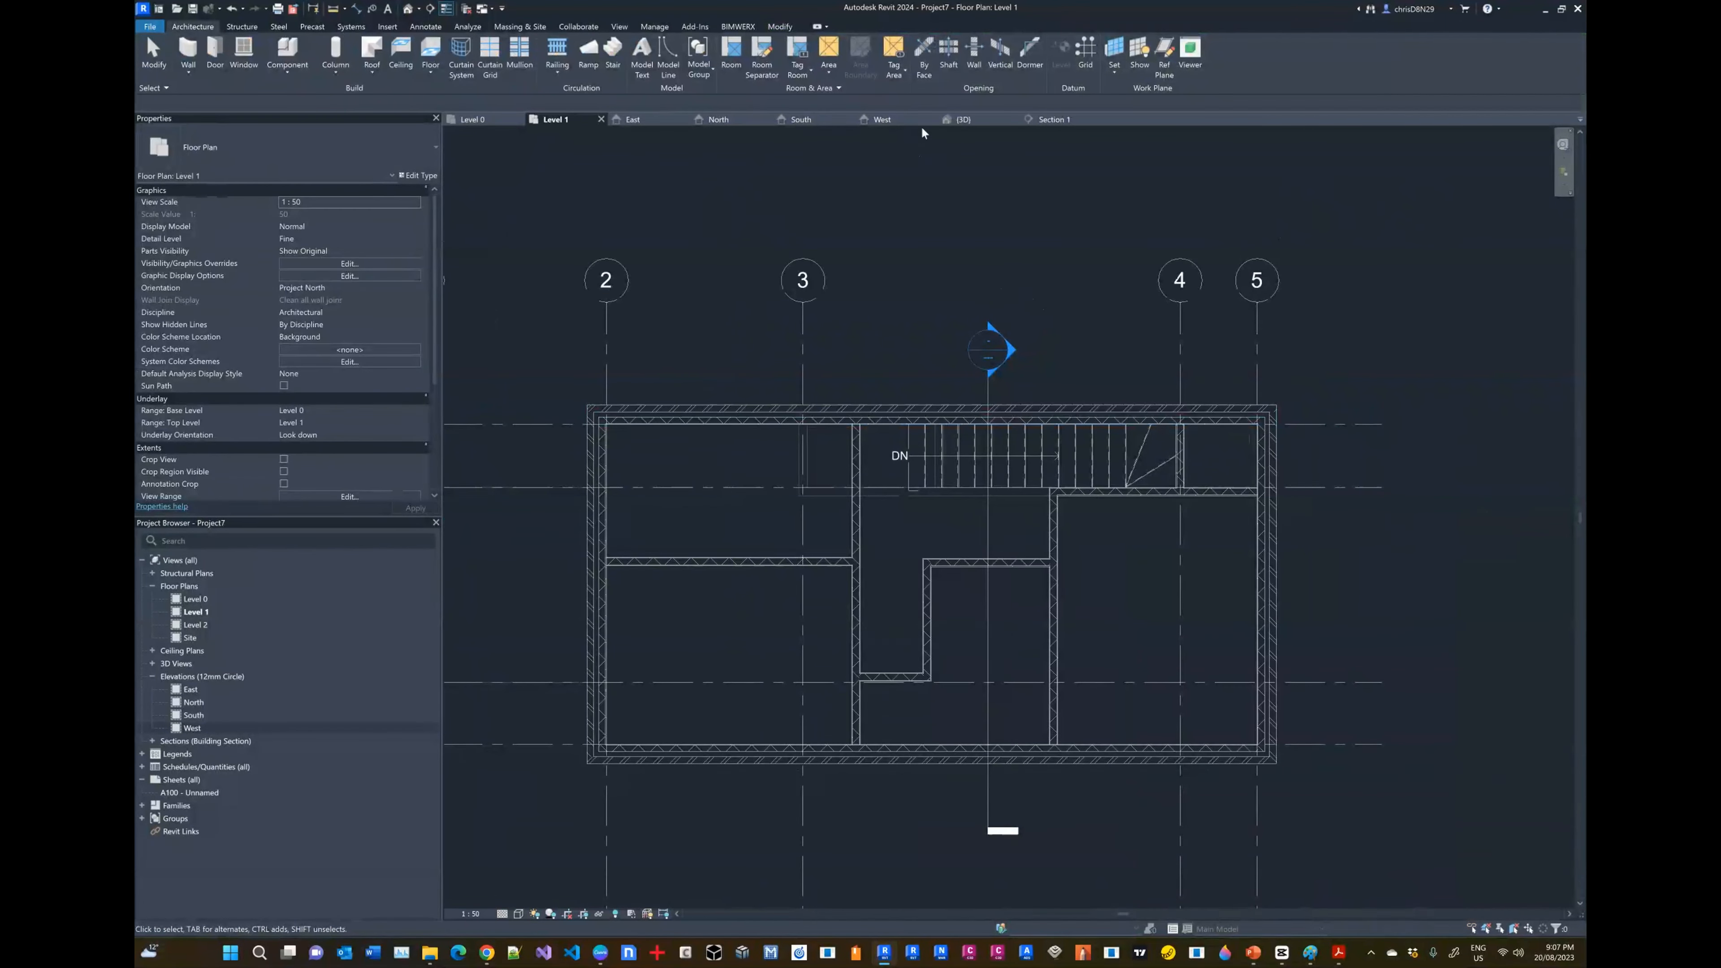
# Step: Inspect the stair and the floor edge around its opening from several sides and from above in the 3D view
pyautogui.click(962, 120)
pyautogui.keyDown('shift'); pyautogui.moveTo(908, 551); pyautogui.dragTo(833, 542, button='middle'); pyautogui.keyUp('shift')
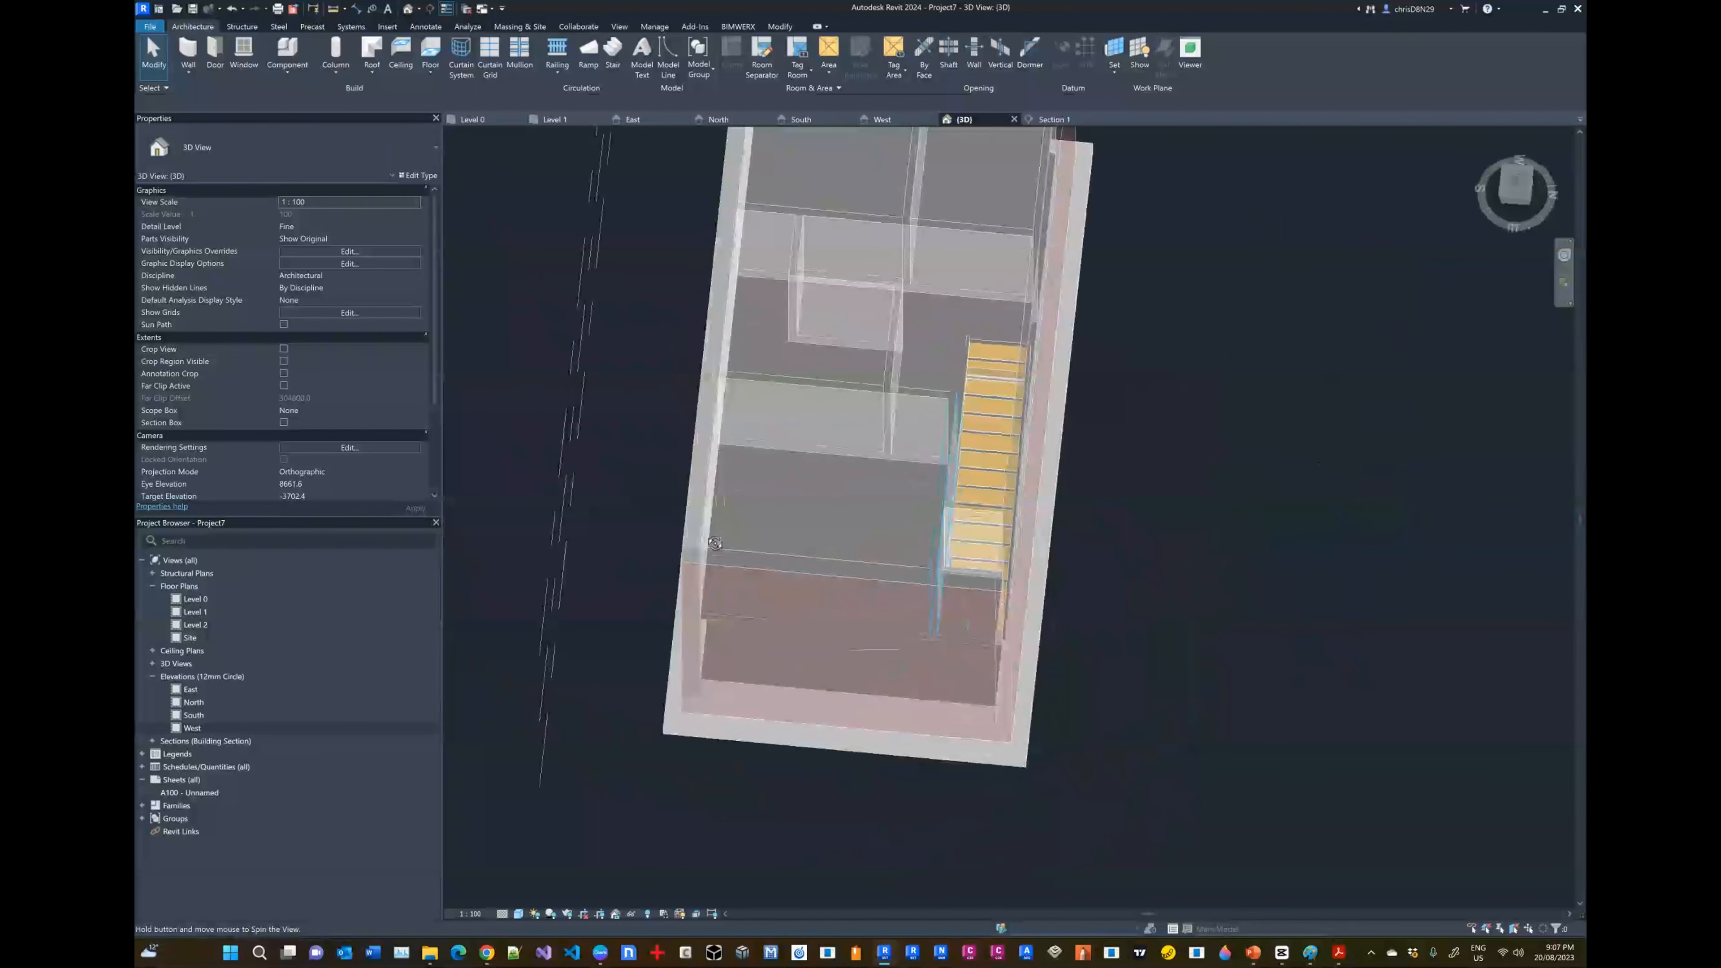
pyautogui.scroll(4, 870, 418)
pyautogui.keyDown('shift'); pyautogui.moveTo(1007, 502); pyautogui.dragTo(780, 488, button='middle'); pyautogui.keyUp('shift')
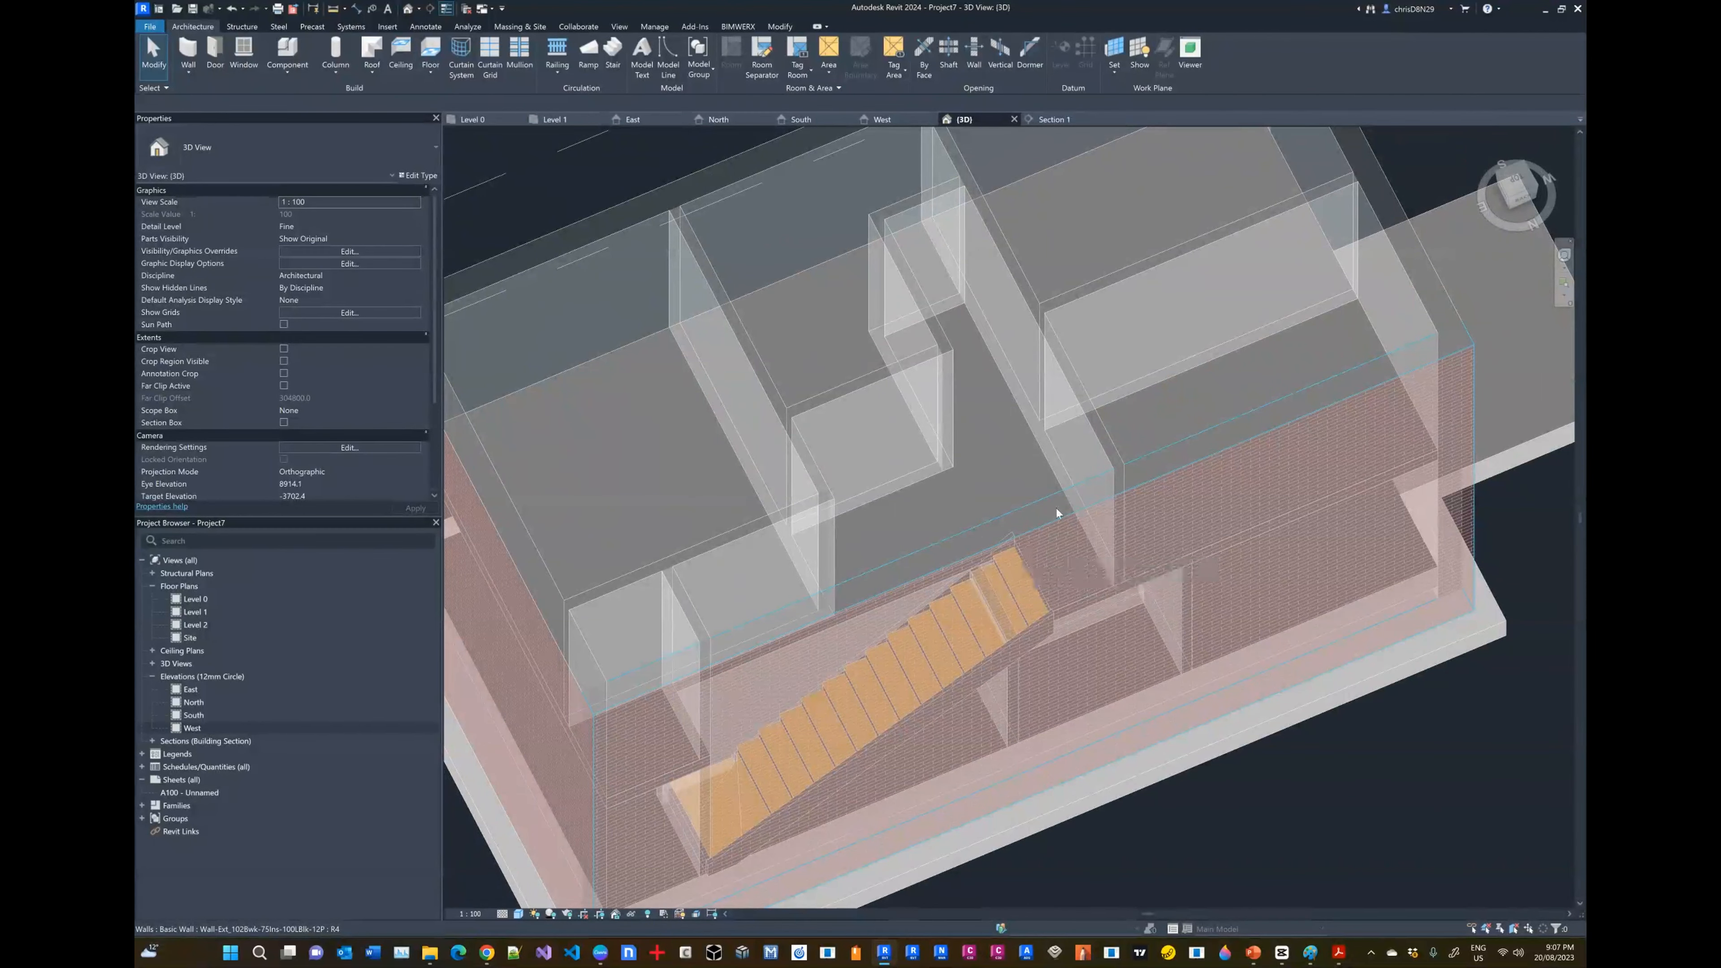
pyautogui.moveTo(1049, 607)
pyautogui.keyDown('shift'); pyautogui.mouseDown(button='middle')
pyautogui.moveTo(1053, 579)
pyautogui.moveTo(992, 637)
pyautogui.moveTo(937, 396)
pyautogui.moveTo(1060, 528)
pyautogui.moveTo(1271, 504)
pyautogui.moveTo(987, 562)
pyautogui.mouseUp(button='middle'); pyautogui.keyUp('shift')
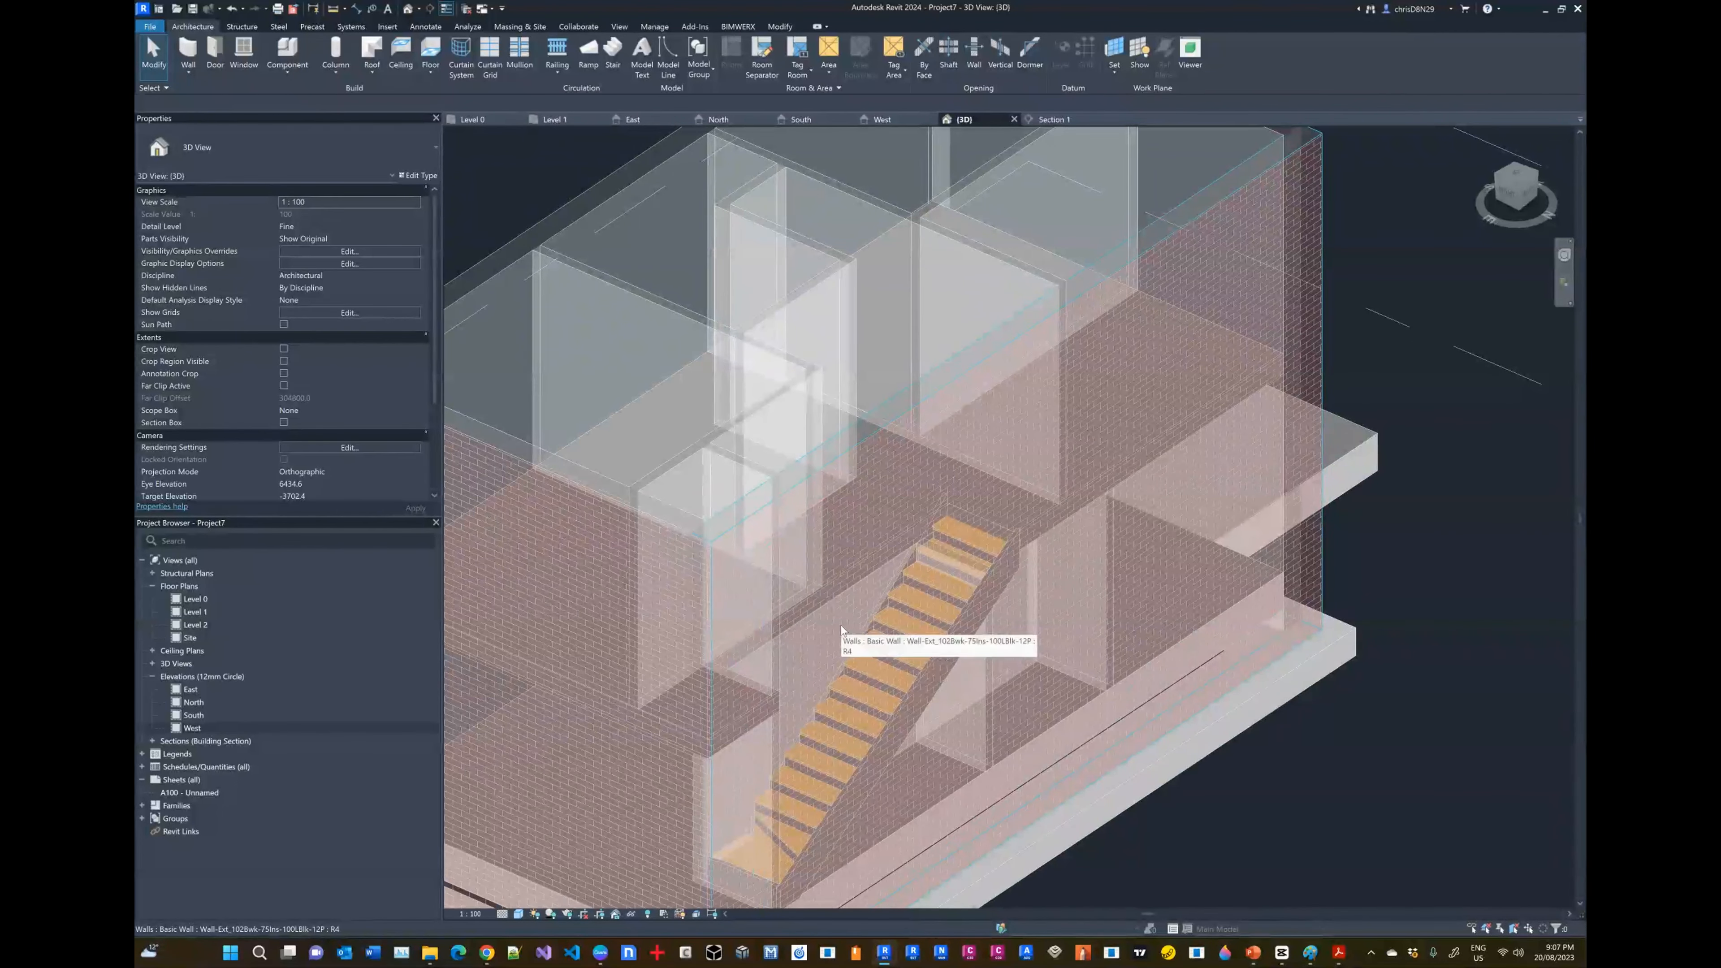
pyautogui.keyDown('shift'); pyautogui.moveTo(841, 630); pyautogui.dragTo(1193, 678, button='middle'); pyautogui.keyUp('shift')
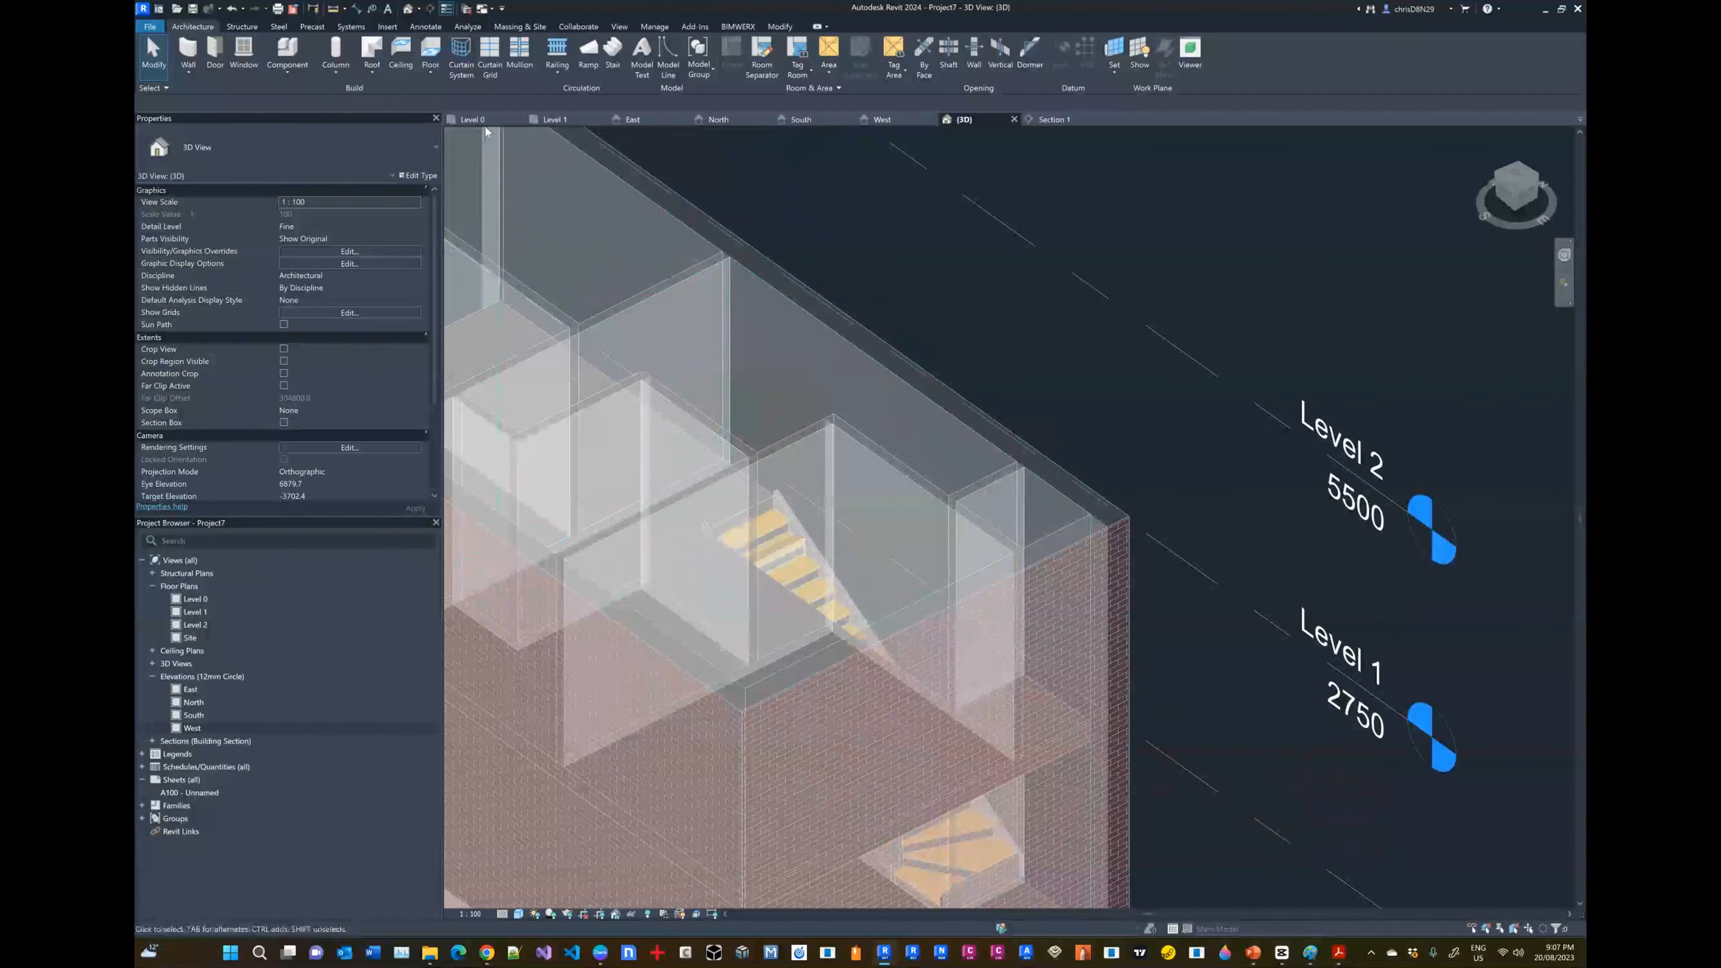
pyautogui.click(790, 509)
pyautogui.click(985, 305)
pyautogui.scroll(-6, 1126, 364)
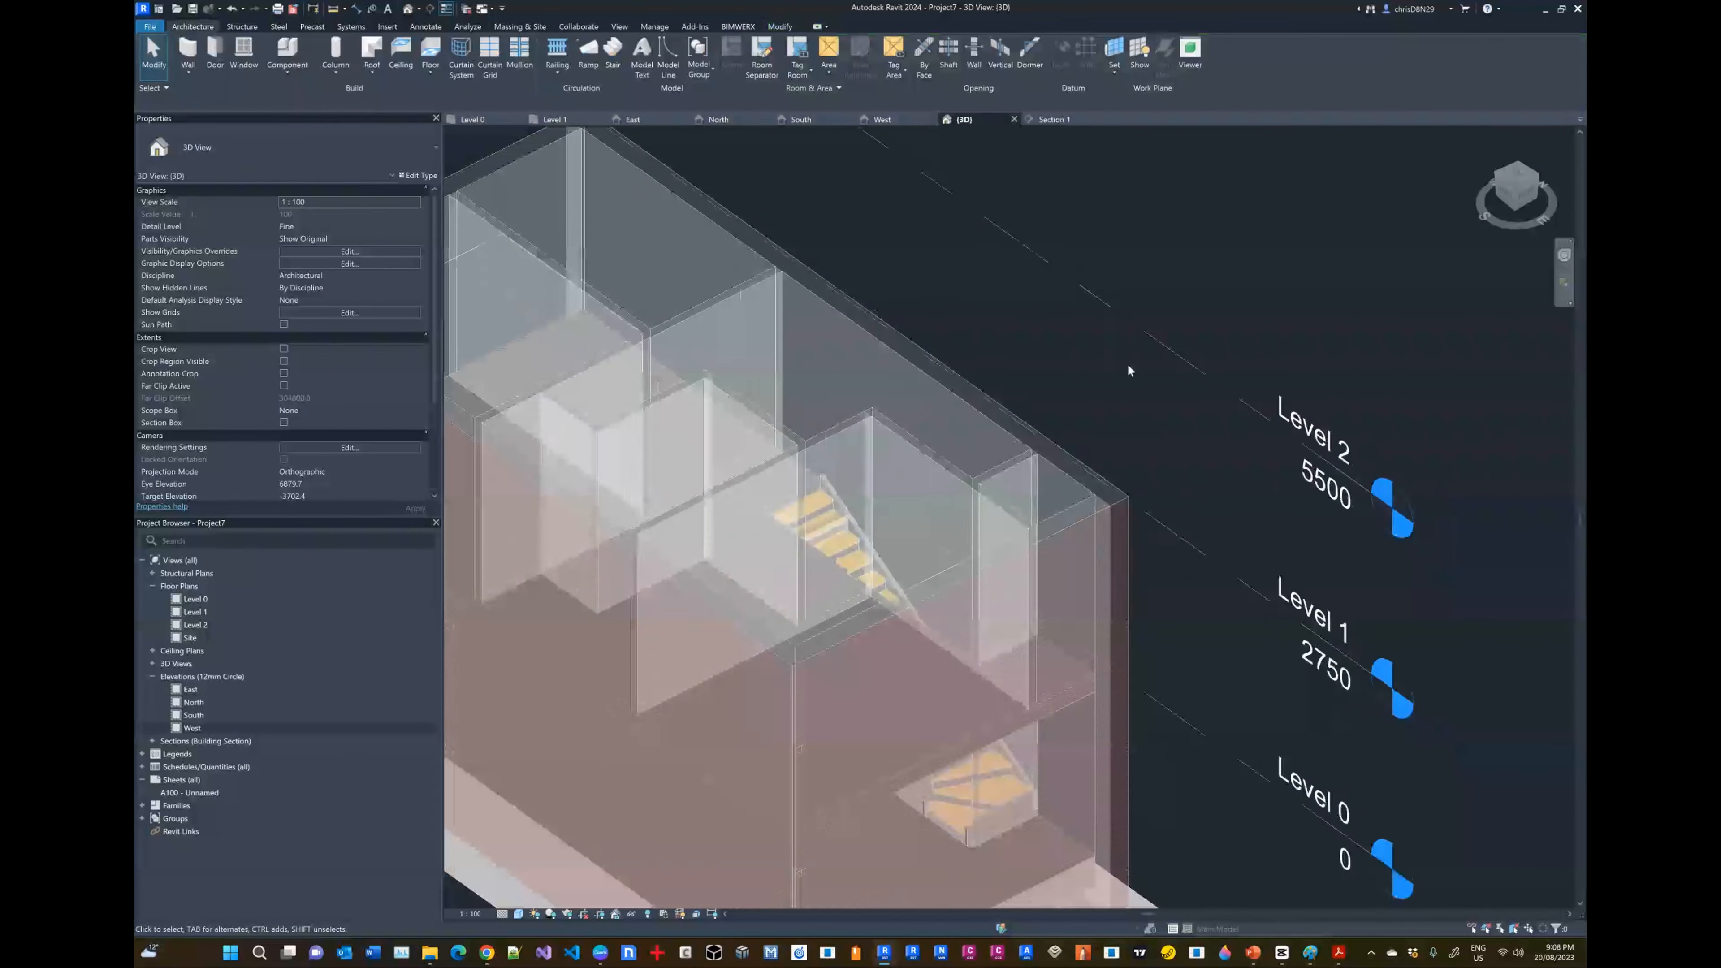
pyautogui.keyDown('shift'); pyautogui.moveTo(847, 507); pyautogui.dragTo(1216, 702, button='middle'); pyautogui.keyUp('shift')
pyautogui.scroll(4, 966, 486)
pyautogui.keyDown('shift'); pyautogui.moveTo(1003, 531); pyautogui.dragTo(1245, 491, button='middle'); pyautogui.keyUp('shift')
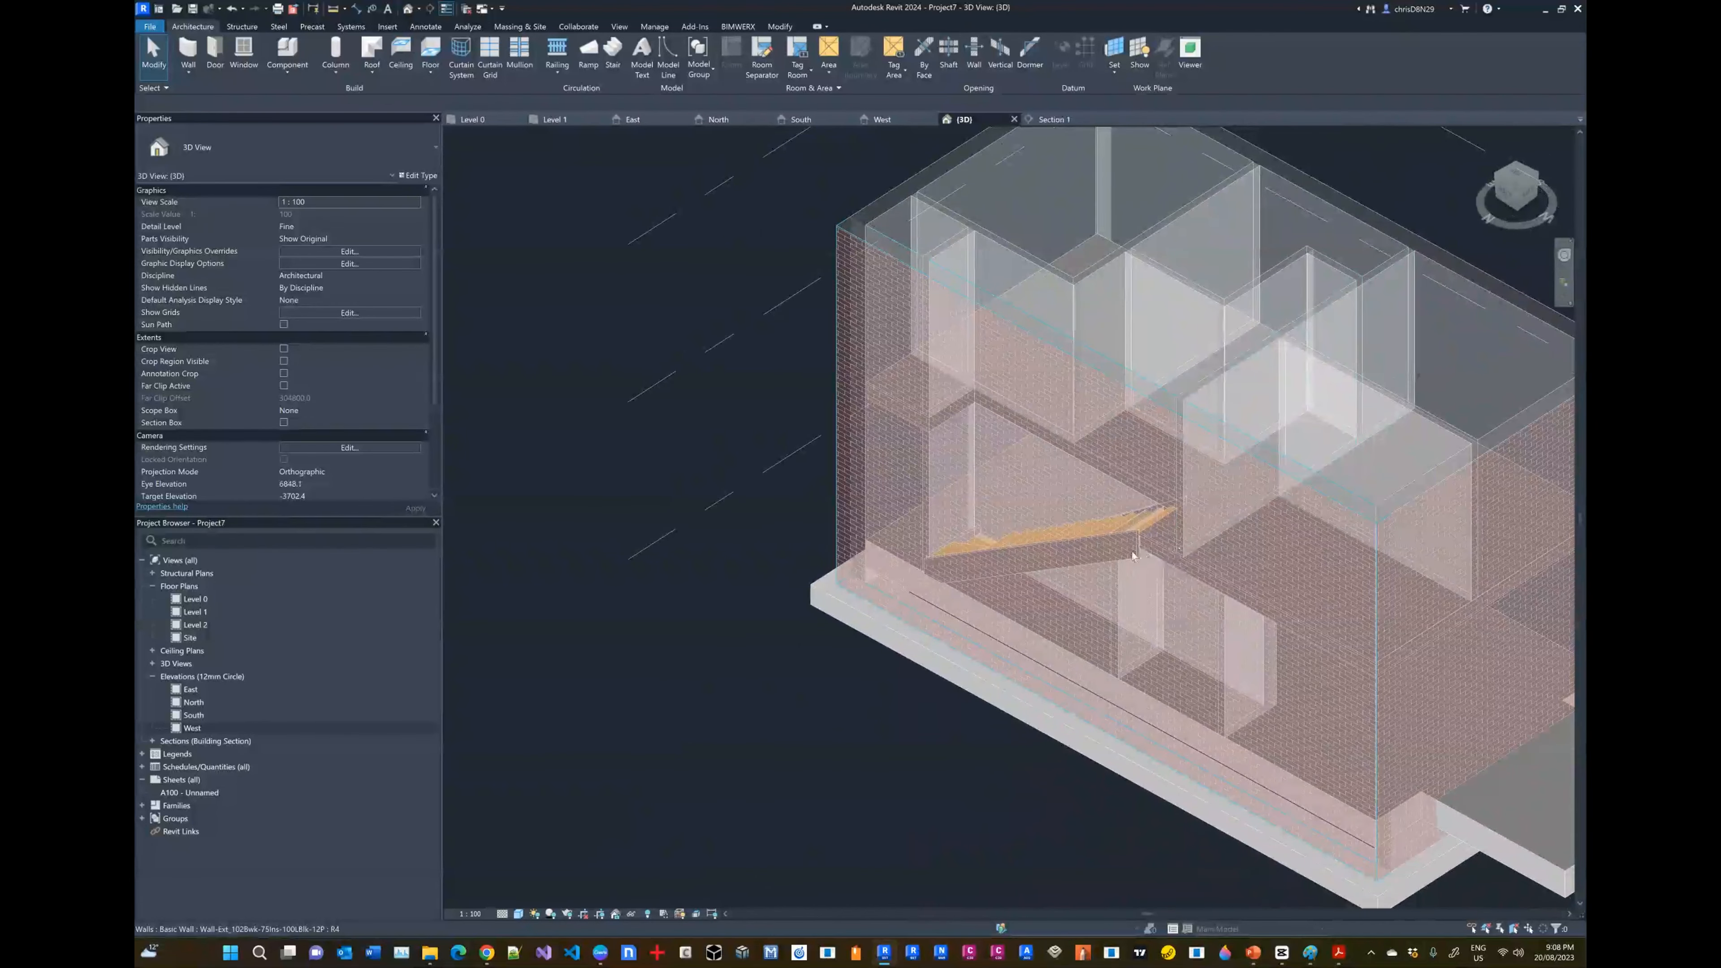
pyautogui.scroll(2, 1181, 525)
pyautogui.keyDown('shift'); pyautogui.moveTo(1152, 535); pyautogui.dragTo(936, 521, button='middle'); pyautogui.keyUp('shift')
pyautogui.keyDown('shift'); pyautogui.moveTo(1325, 536); pyautogui.dragTo(995, 615, button='middle'); pyautogui.keyUp('shift')
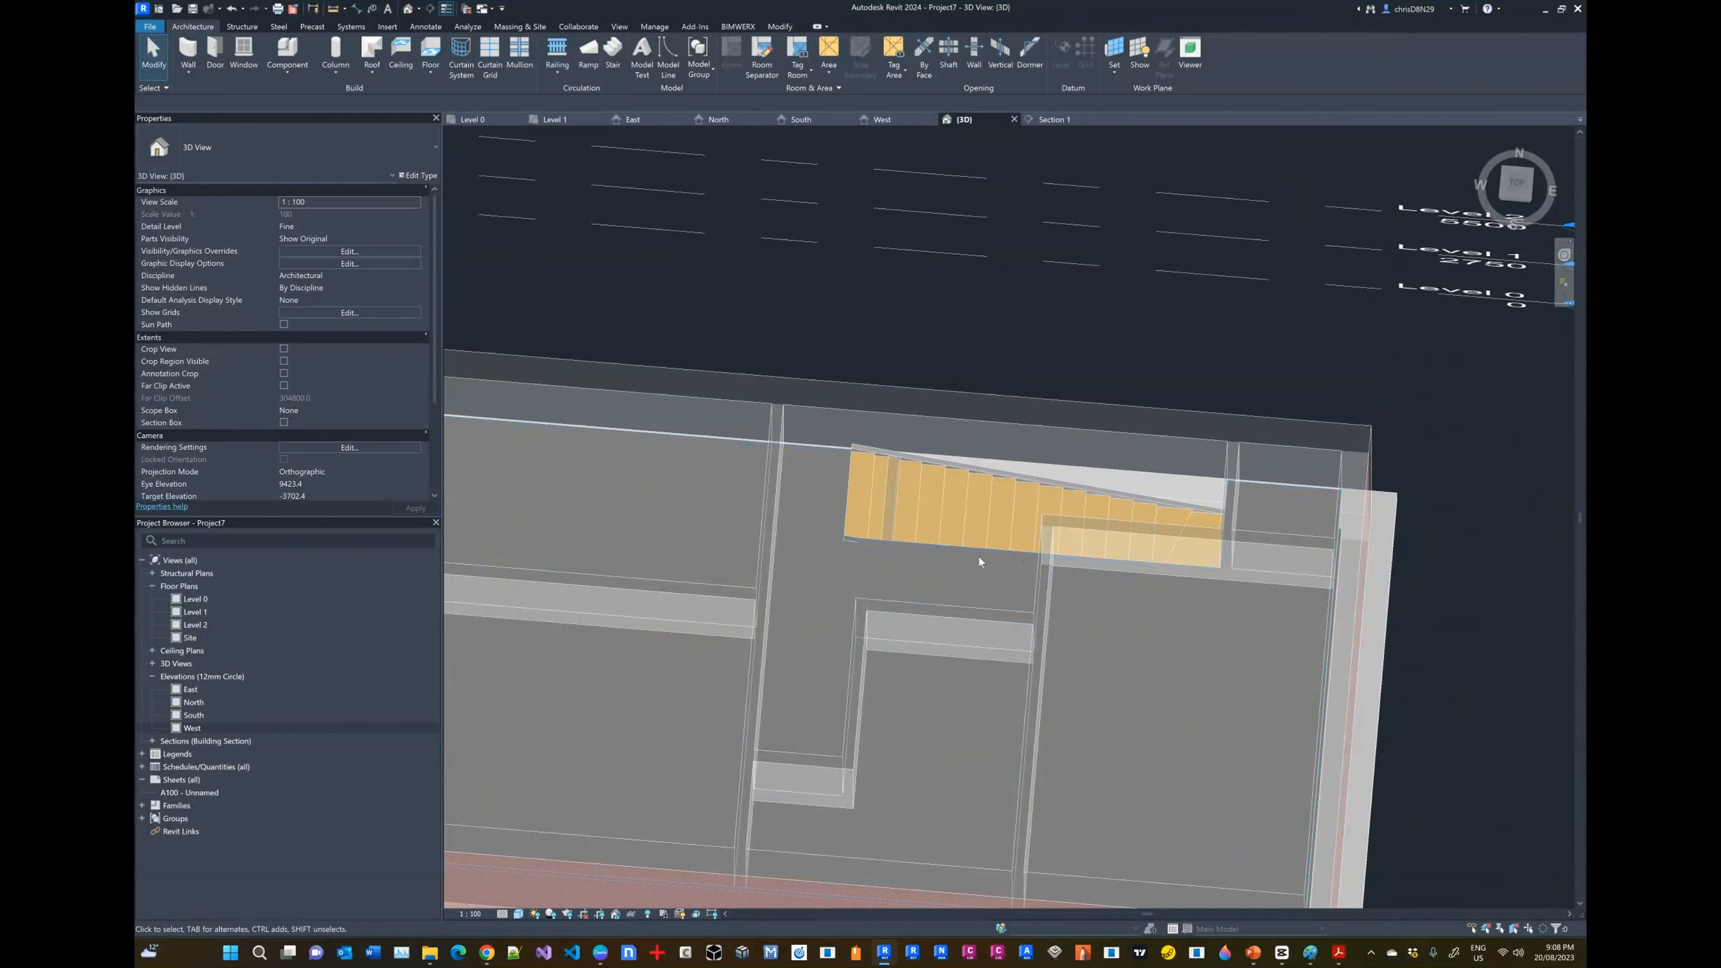
# Step: Draw a Wall-Int_12P-100Blk-12P wall on Level 1 with a -1000 top offset along the stair opening, from the existing wall corner to the top riser
pyautogui.click(545, 119)
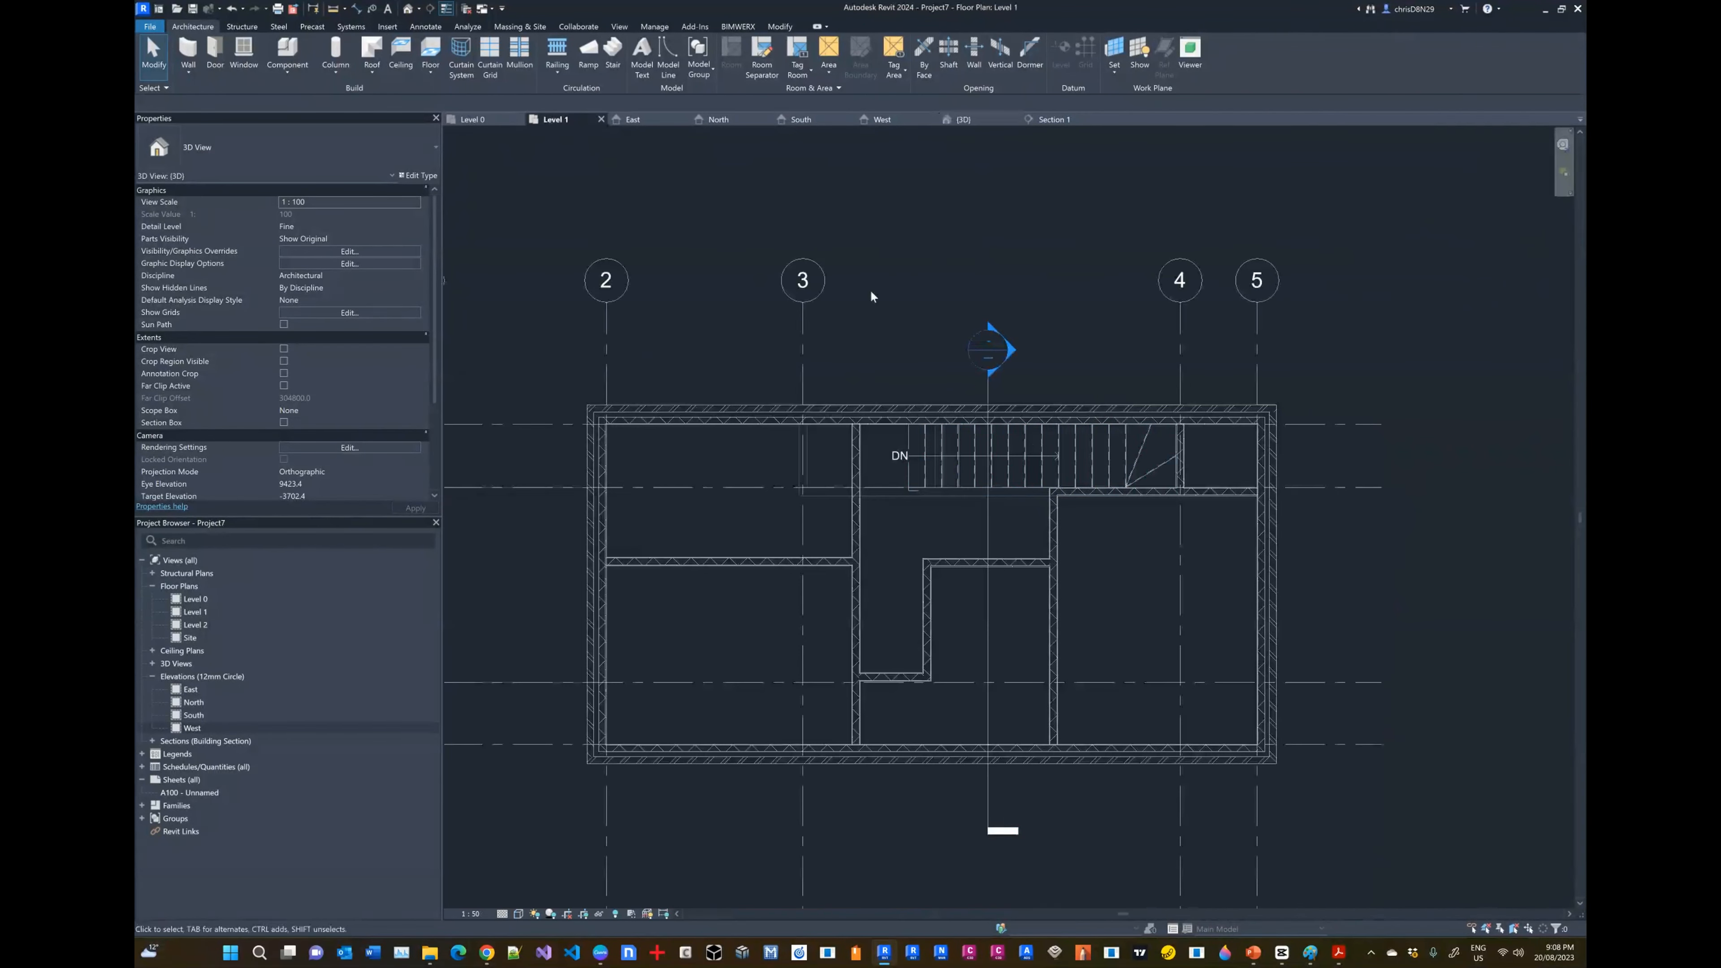
pyautogui.scroll(3, 979, 526)
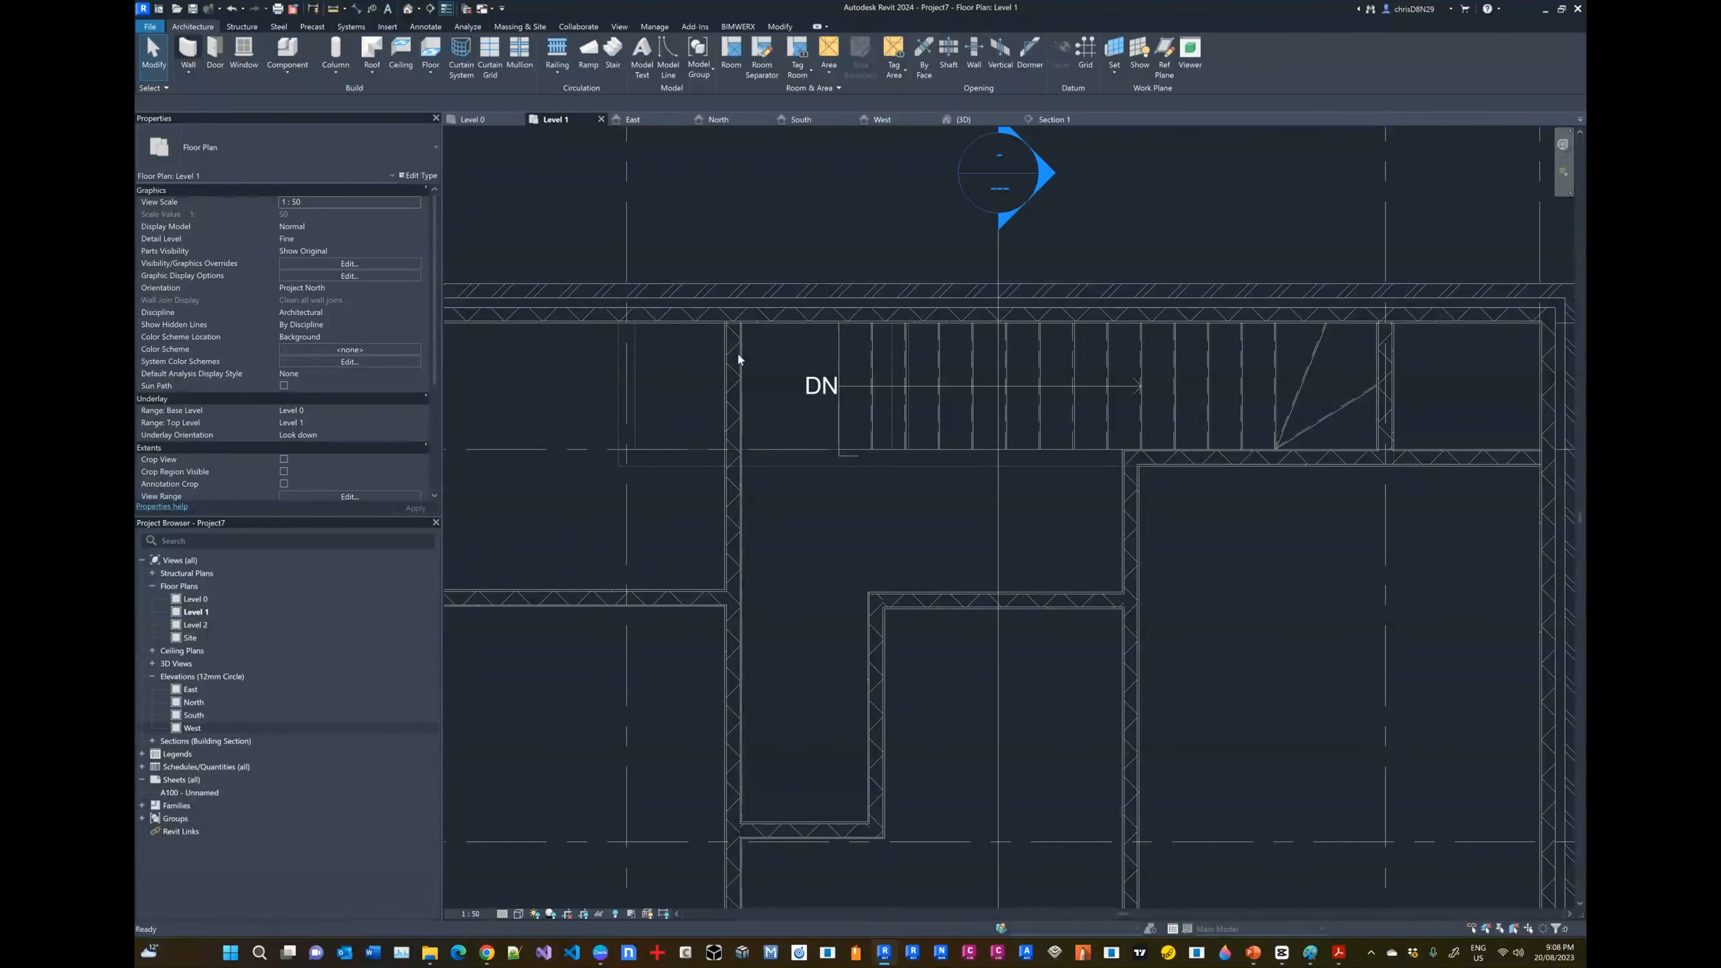
pyautogui.press('w')
pyautogui.press('a')
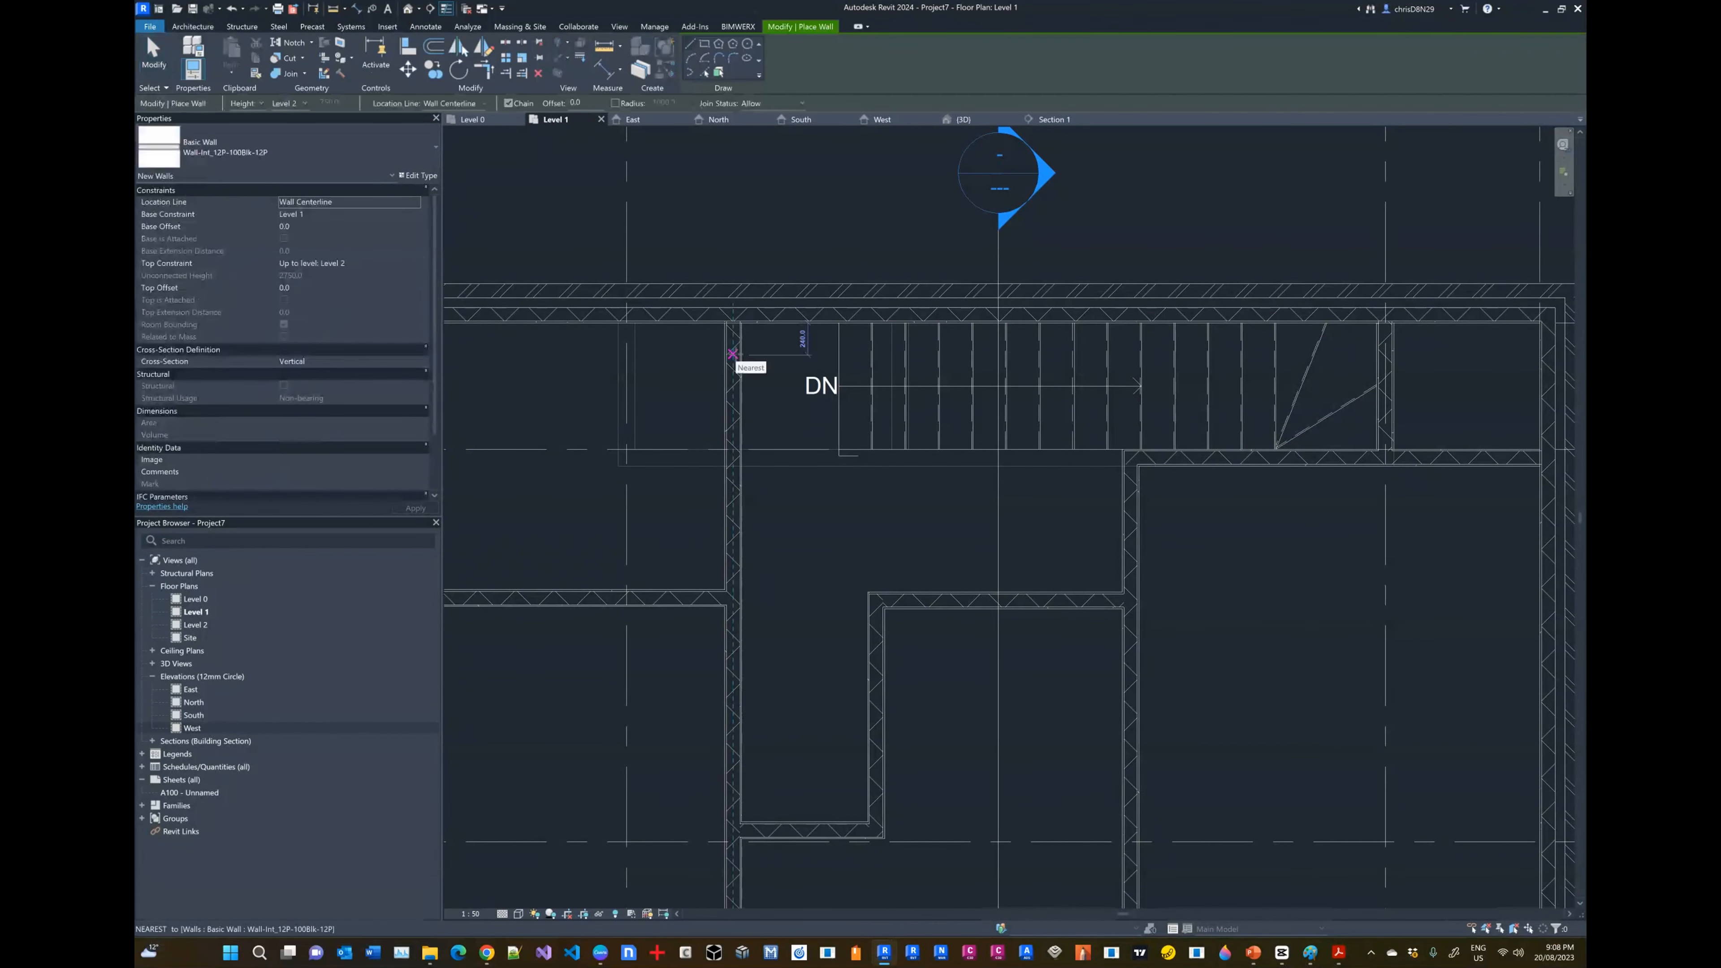
pyautogui.scroll(1, 1060, 508)
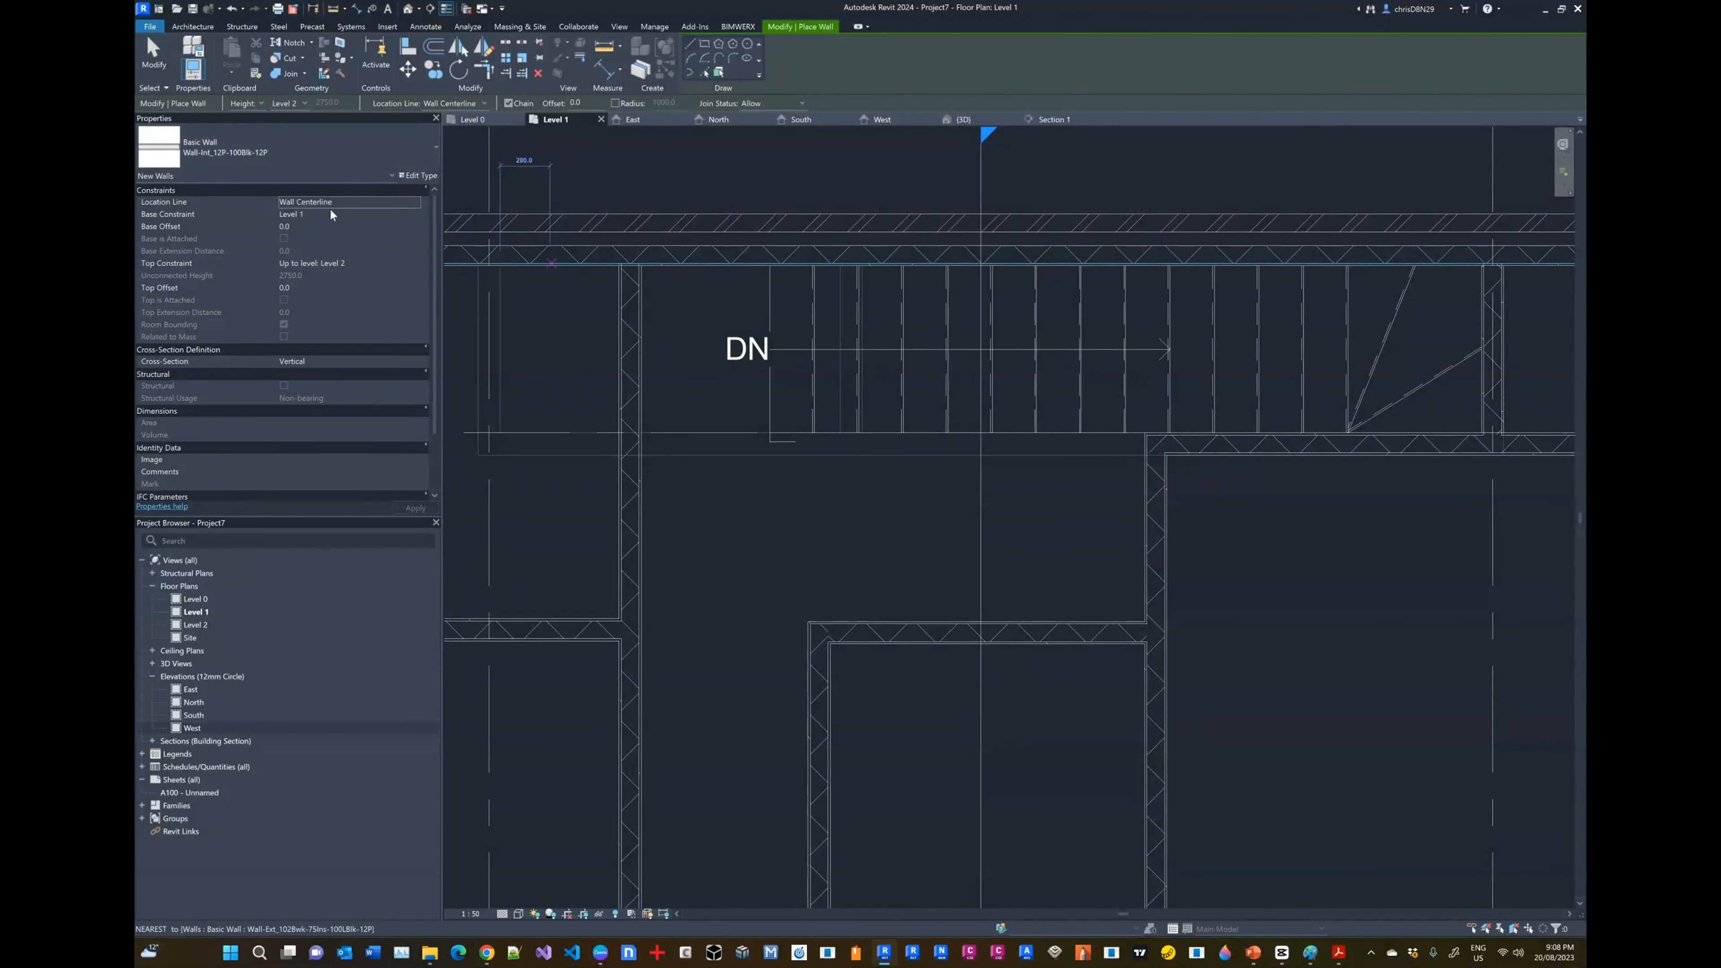
pyautogui.click(387, 264)
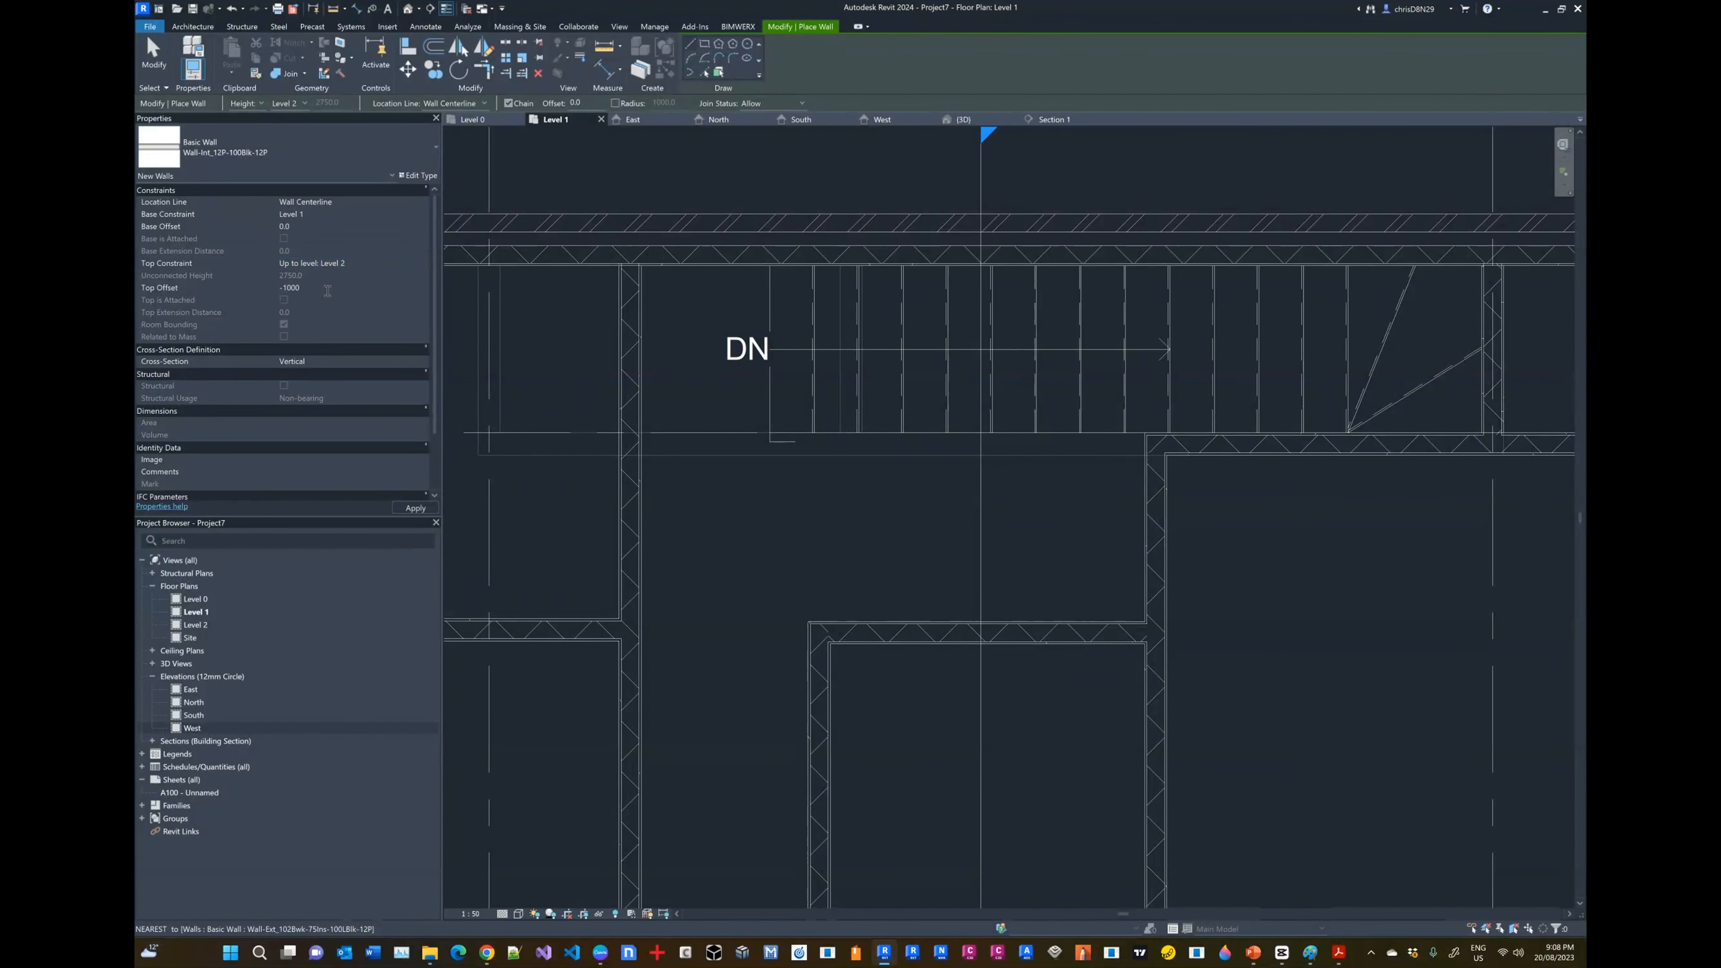
pyautogui.click(1155, 444)
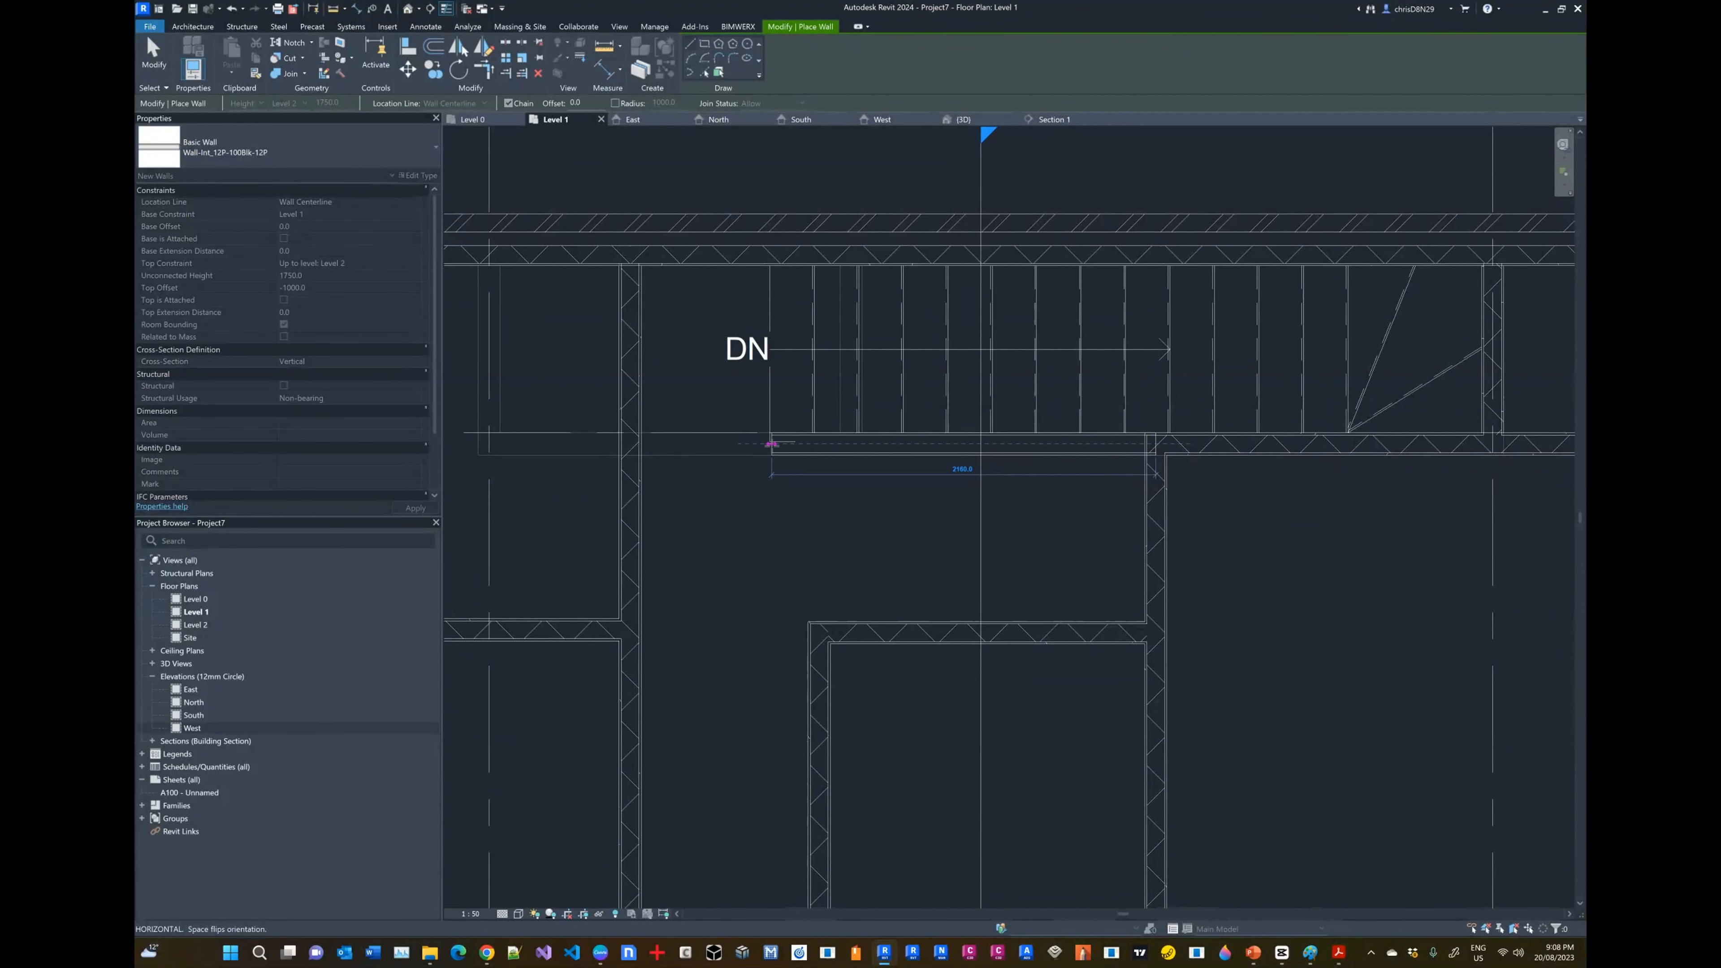
pyautogui.click(771, 444)
pyautogui.press('Escape')
pyautogui.press('Escape')
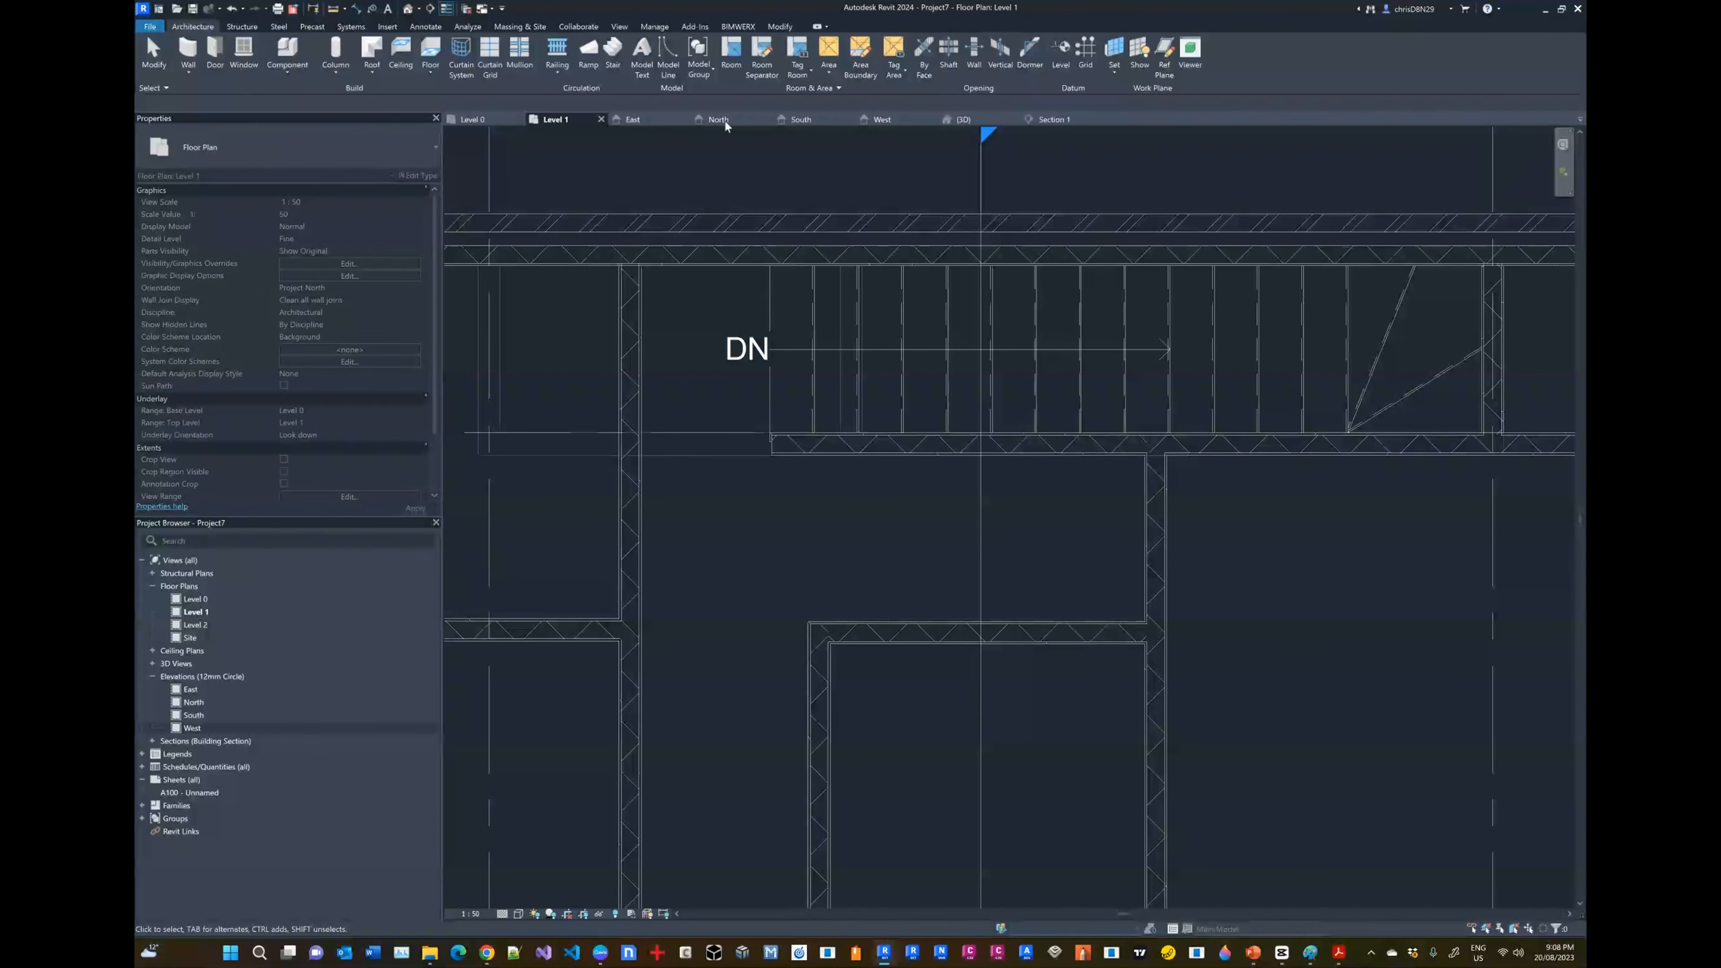
# Step: Set the top offset of the new low wall beside the stair to -1250 in the 3D view
pyautogui.click(967, 119)
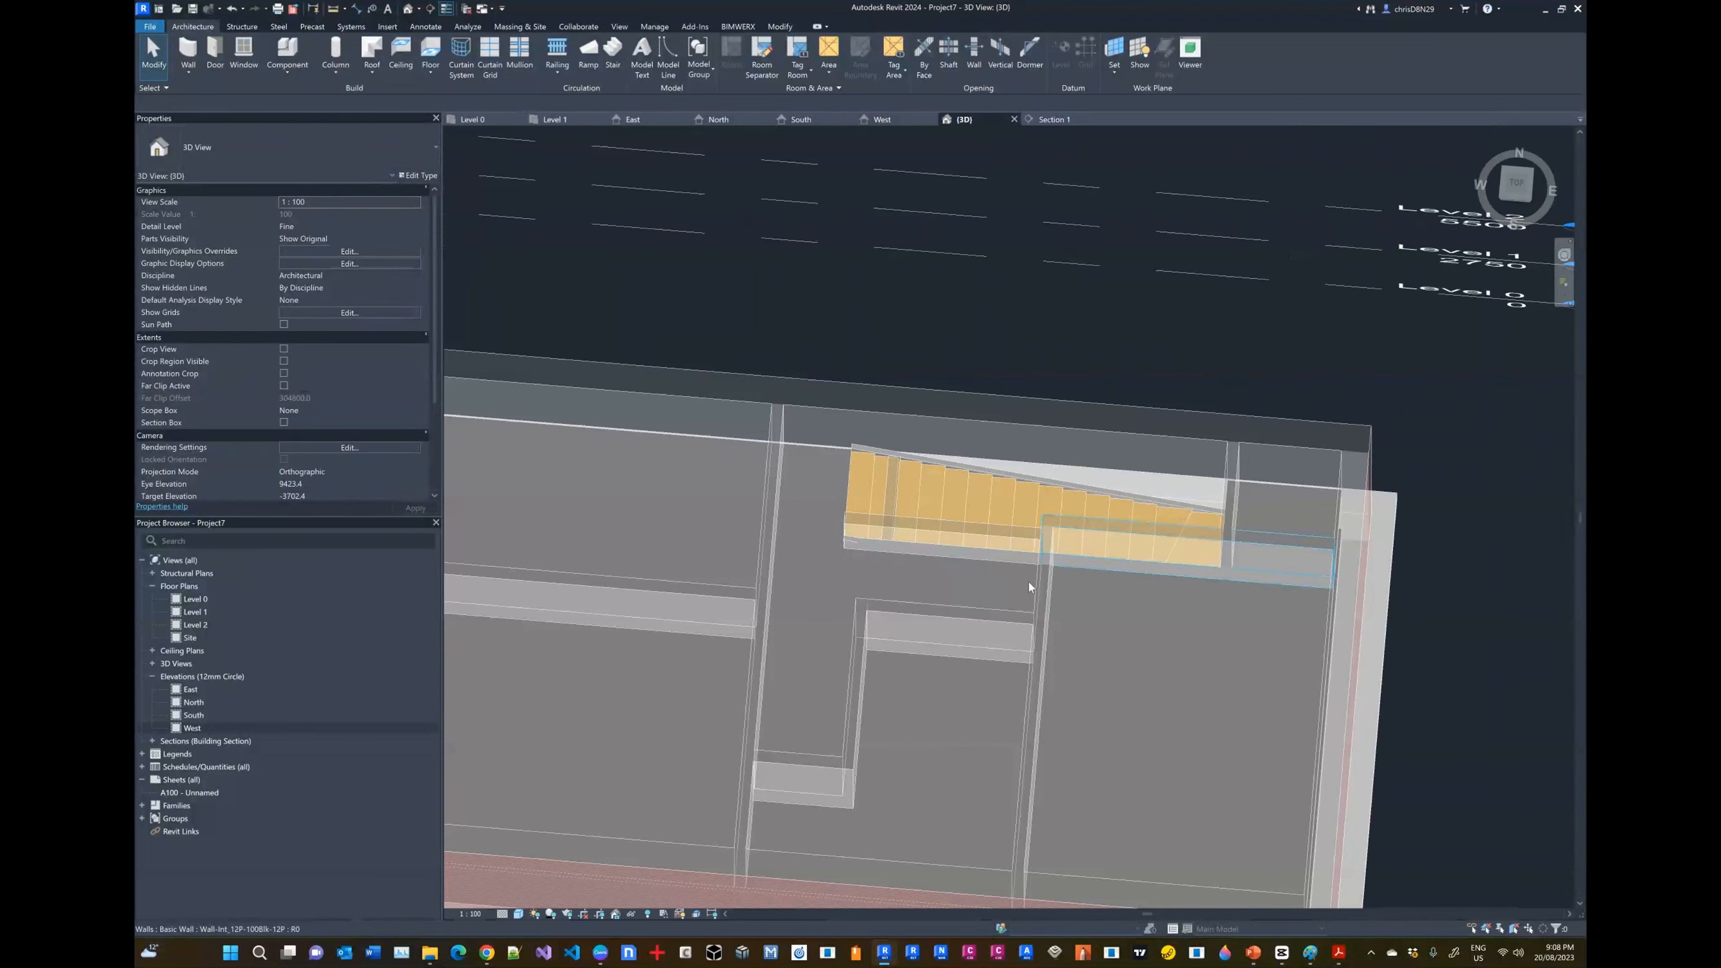
pyautogui.keyDown('shift'); pyautogui.moveTo(891, 652); pyautogui.dragTo(1013, 436, button='middle'); pyautogui.keyUp('shift')
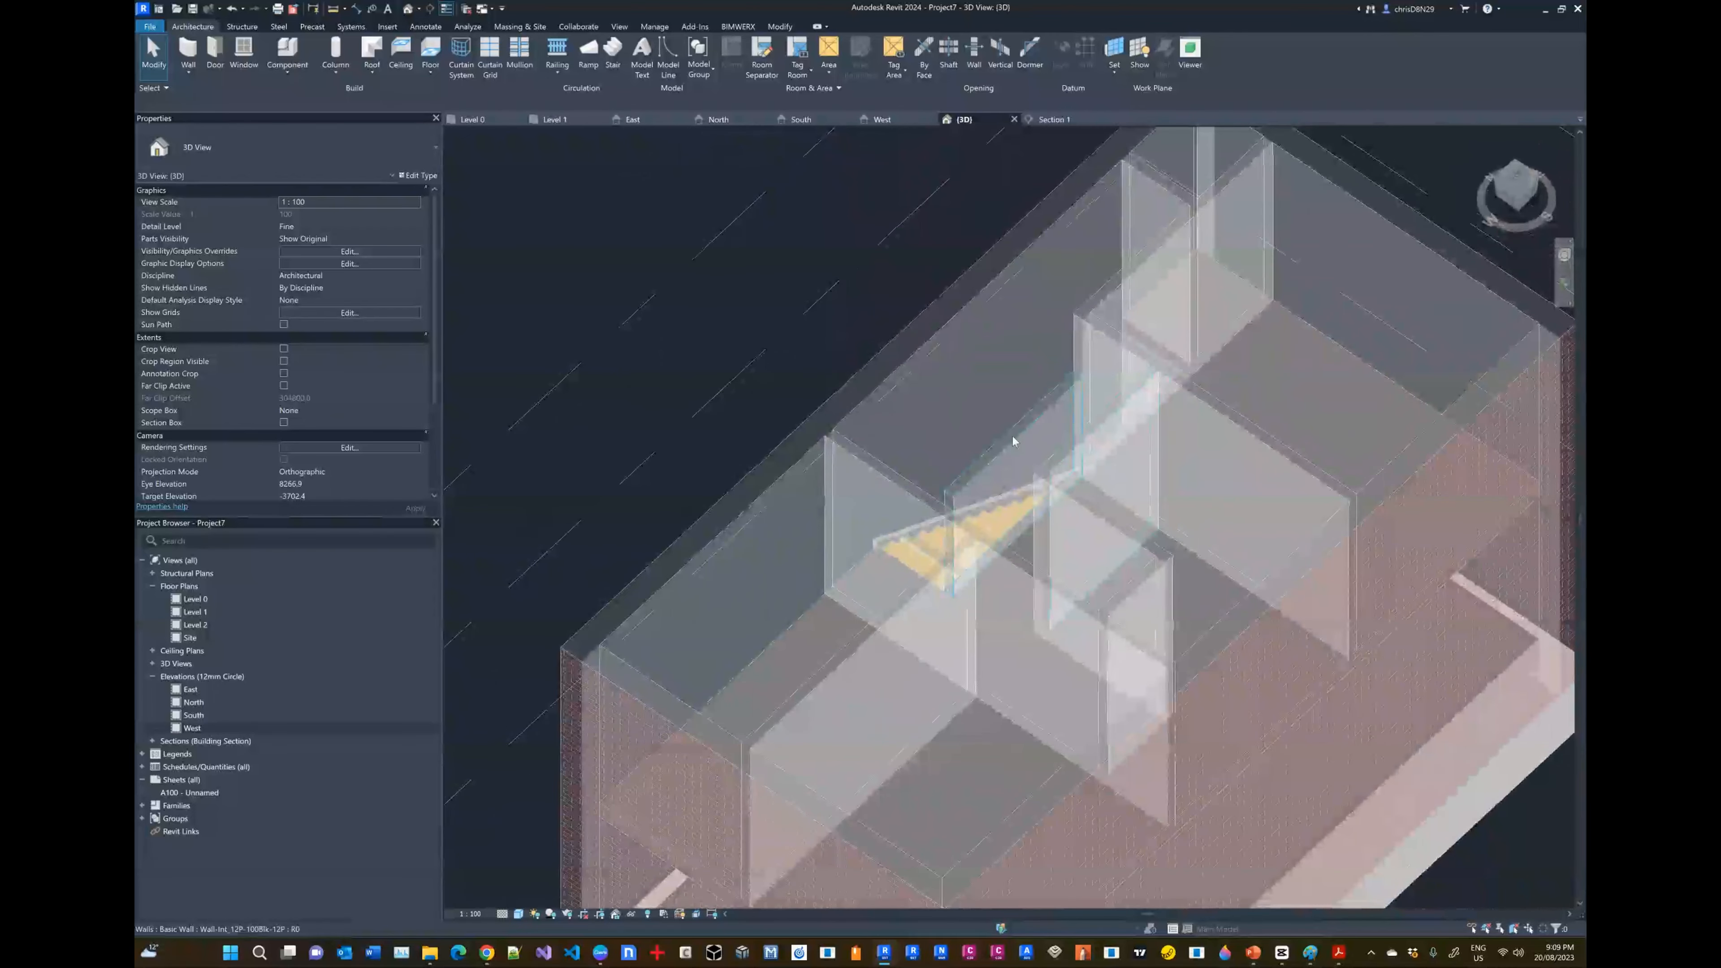
pyautogui.click(1013, 446)
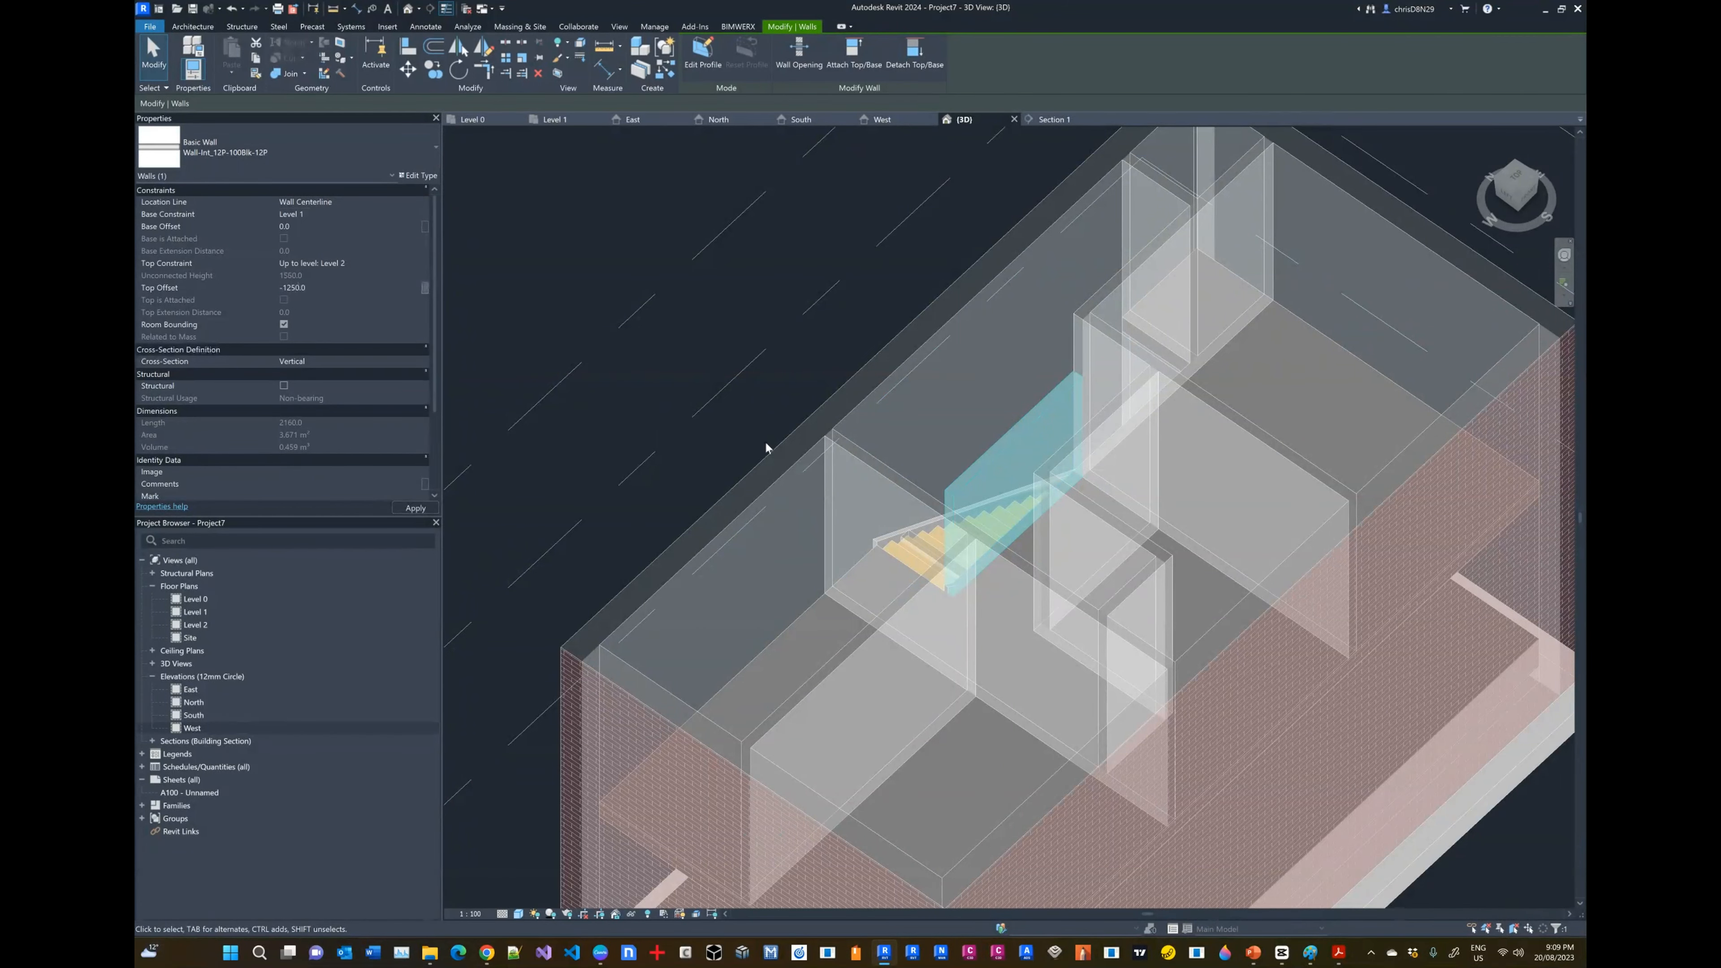
pyautogui.moveTo(1155, 525)
pyautogui.keyDown('shift'); pyautogui.mouseDown(button='middle')
pyautogui.moveTo(1104, 400)
pyautogui.moveTo(1143, 521)
pyautogui.mouseUp(button='middle'); pyautogui.keyUp('shift')
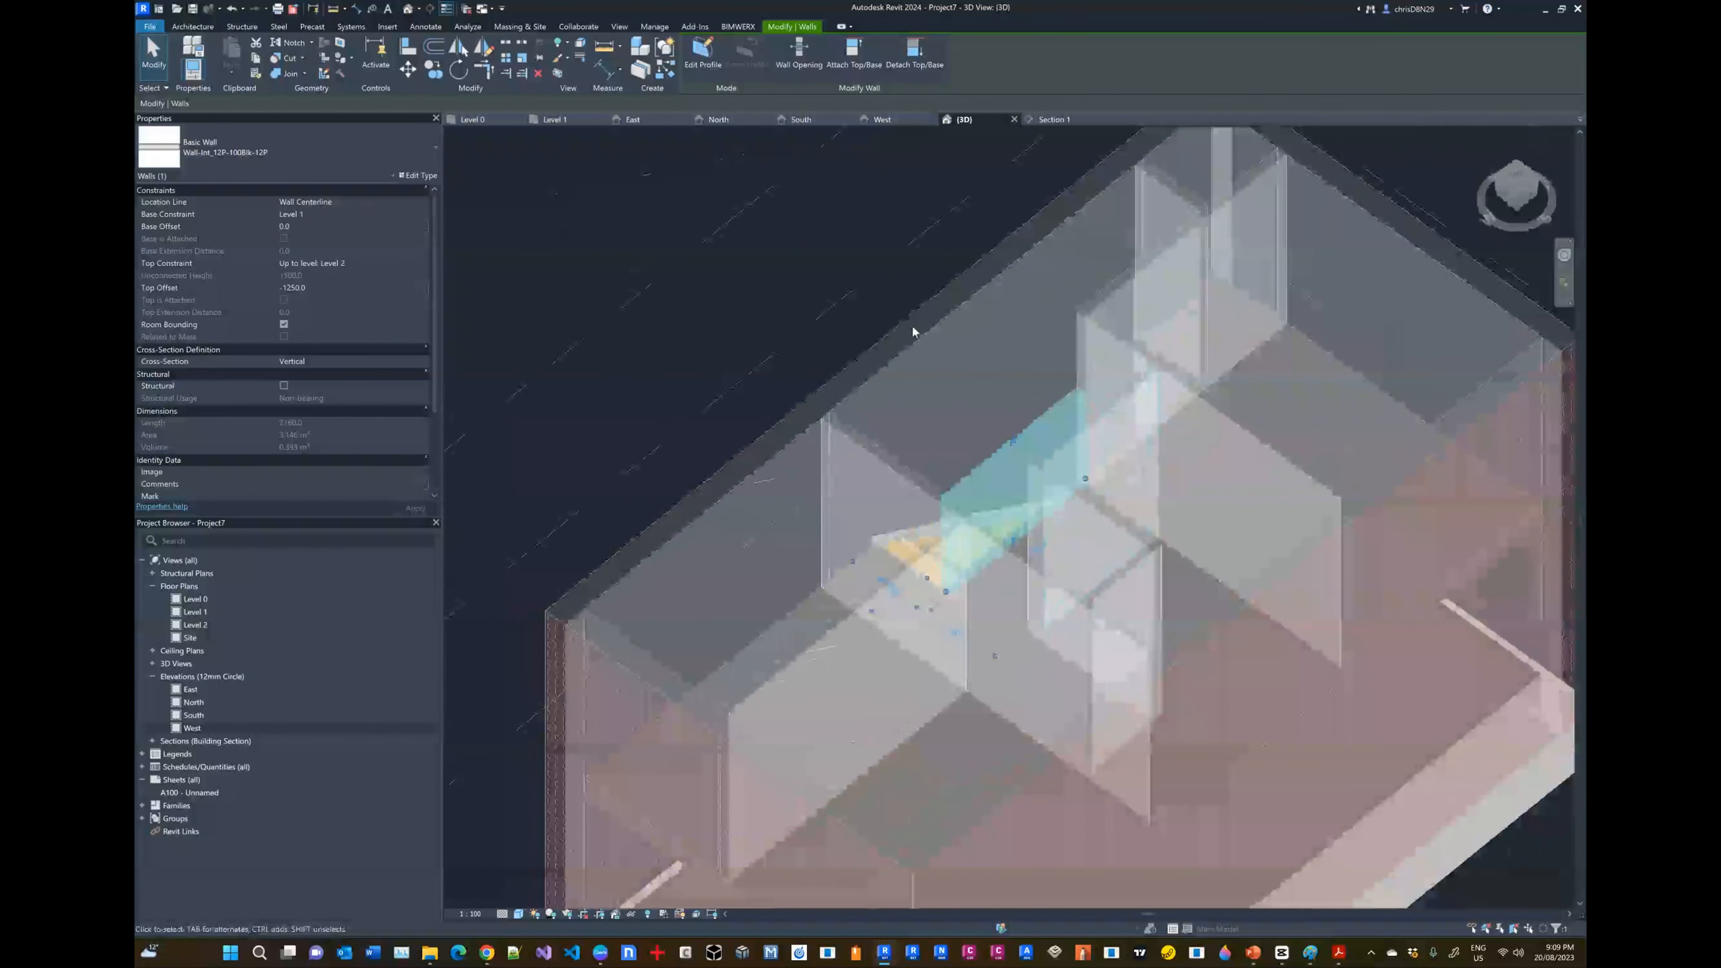
pyautogui.click(913, 331)
pyautogui.keyDown('shift'); pyautogui.moveTo(906, 415); pyautogui.dragTo(857, 448, button='middle'); pyautogui.keyUp('shift')
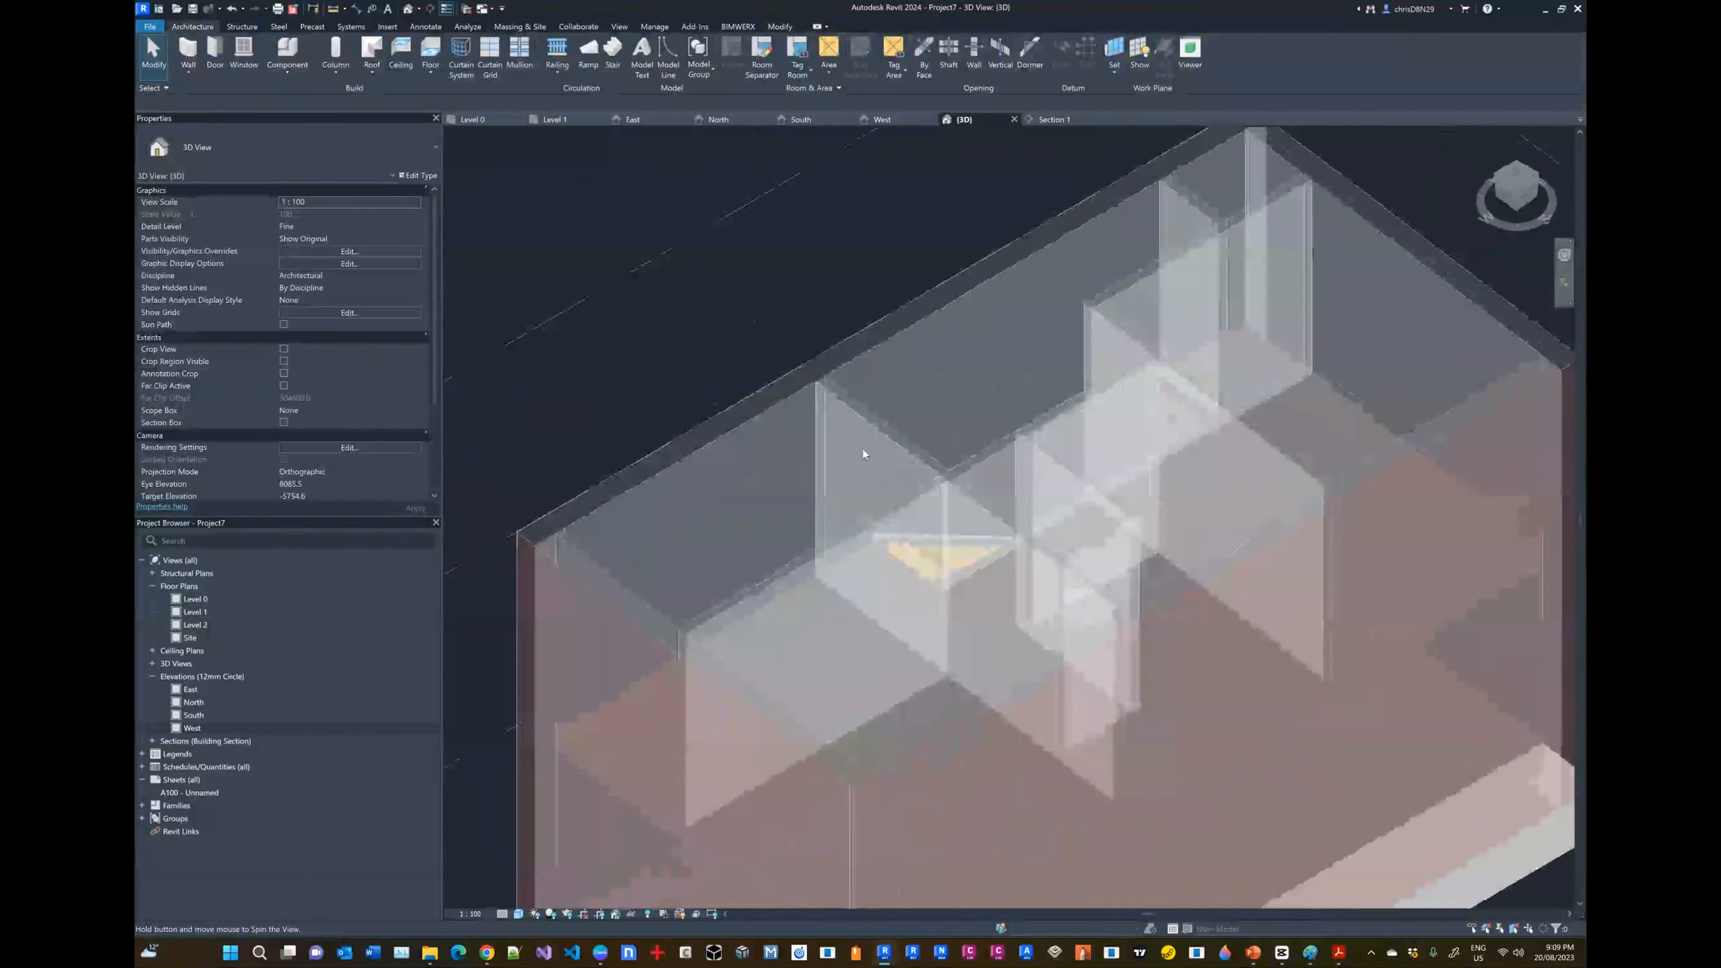
# Step: Open the Level 0 floor plan, read through the wall and floor sections of the PDF guide in Acrobat, and return to Revit
pyautogui.click(474, 119)
pyautogui.scroll(-4, 1016, 362)
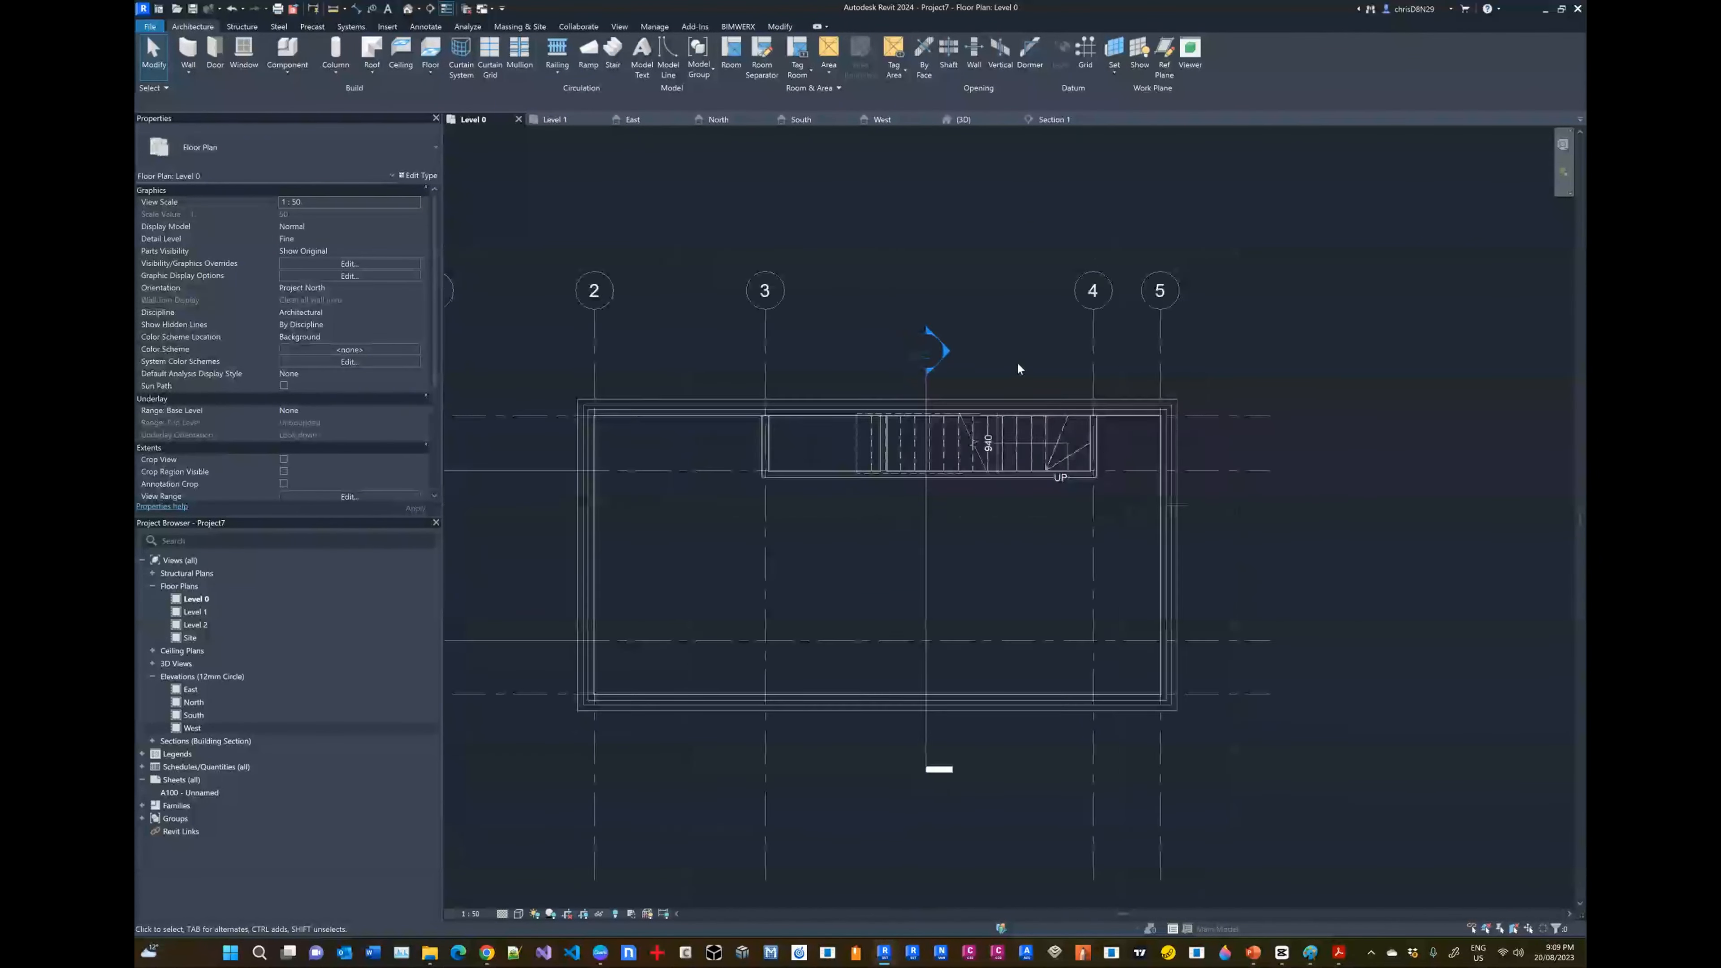
pyautogui.click(1339, 952)
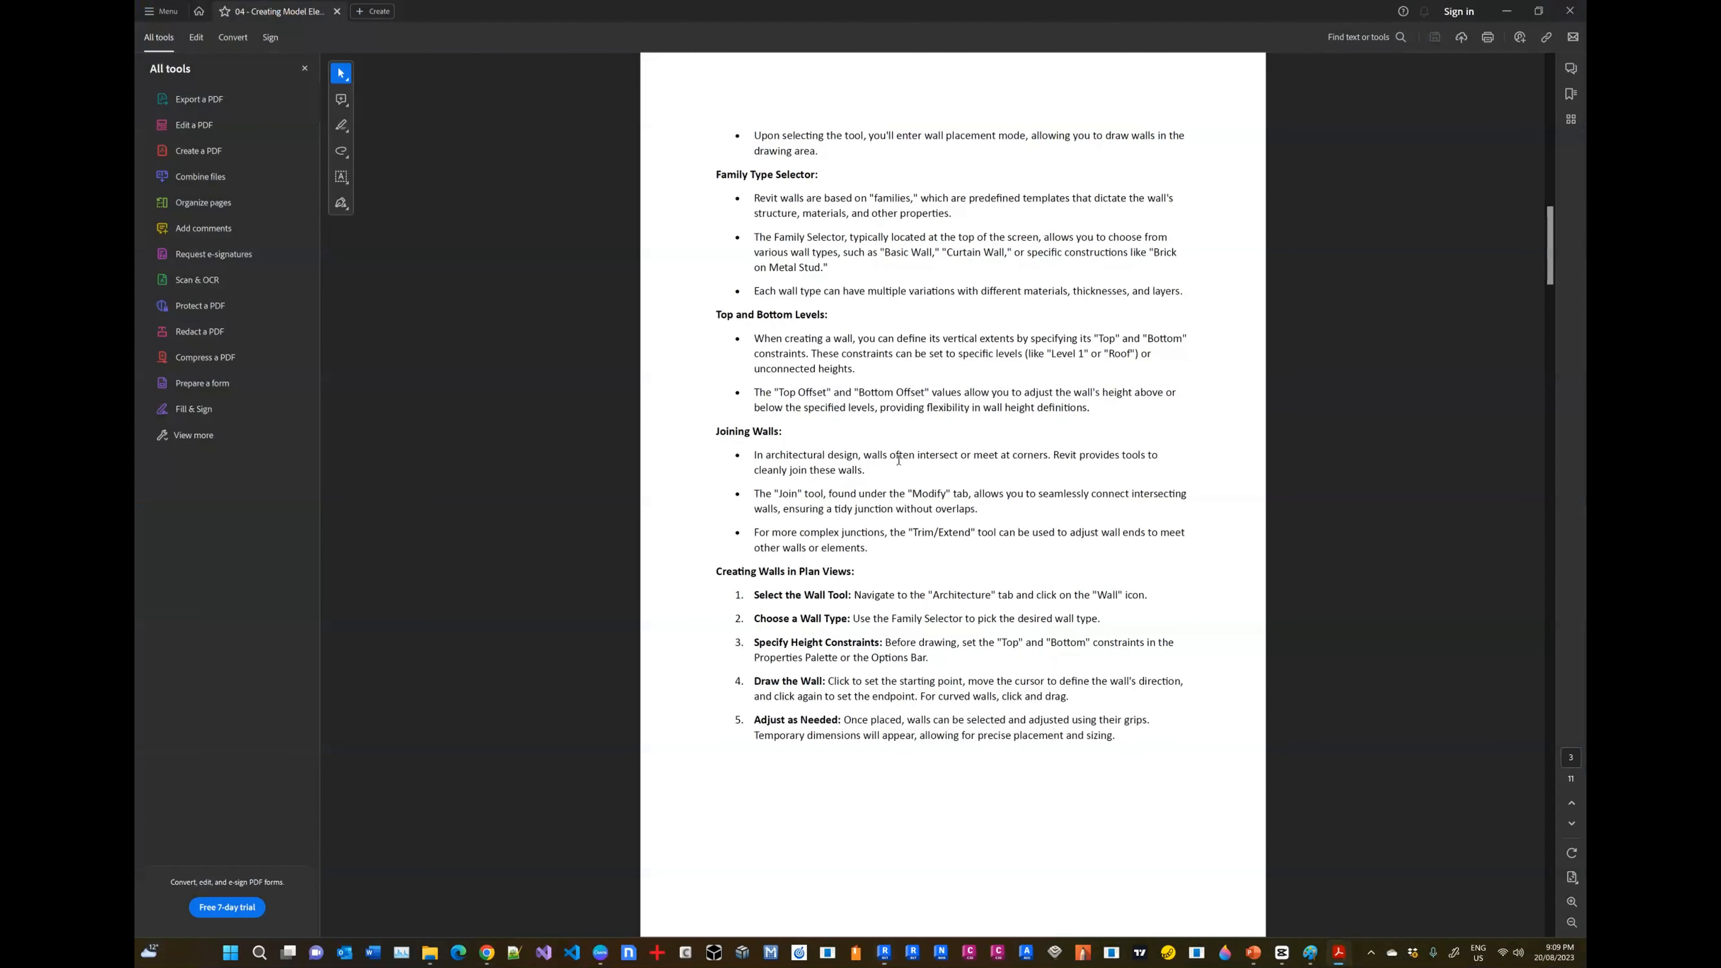
pyautogui.scroll(-3, 900, 460)
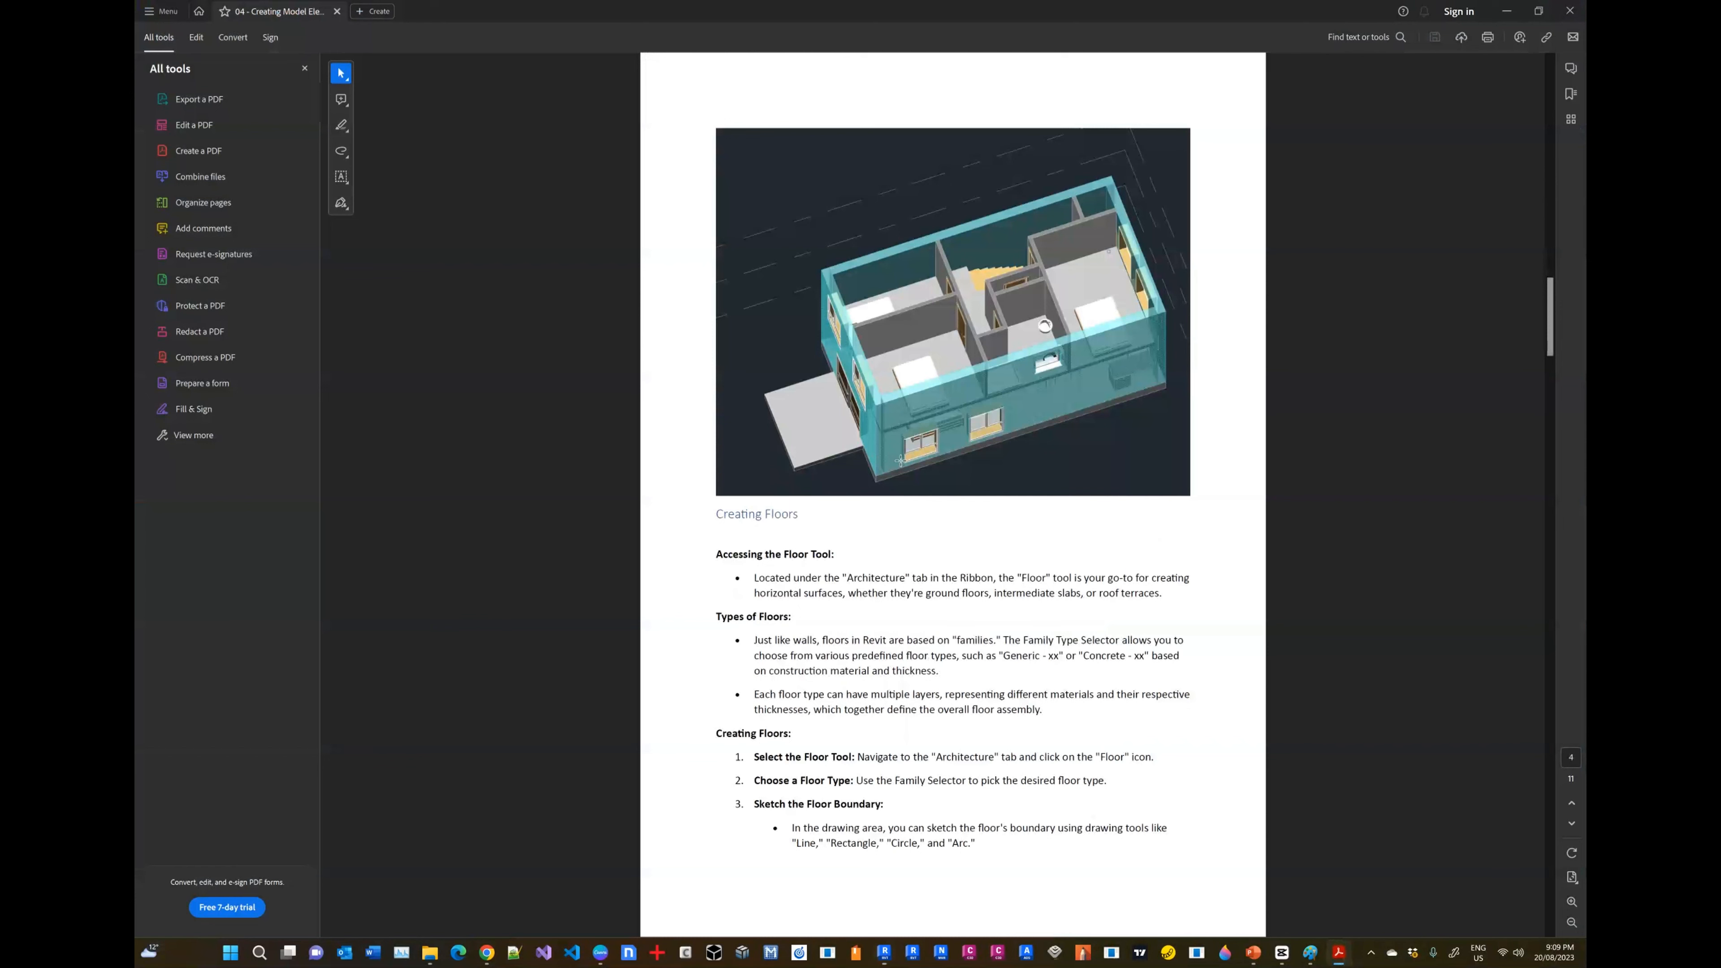
pyautogui.scroll(-3, 900, 461)
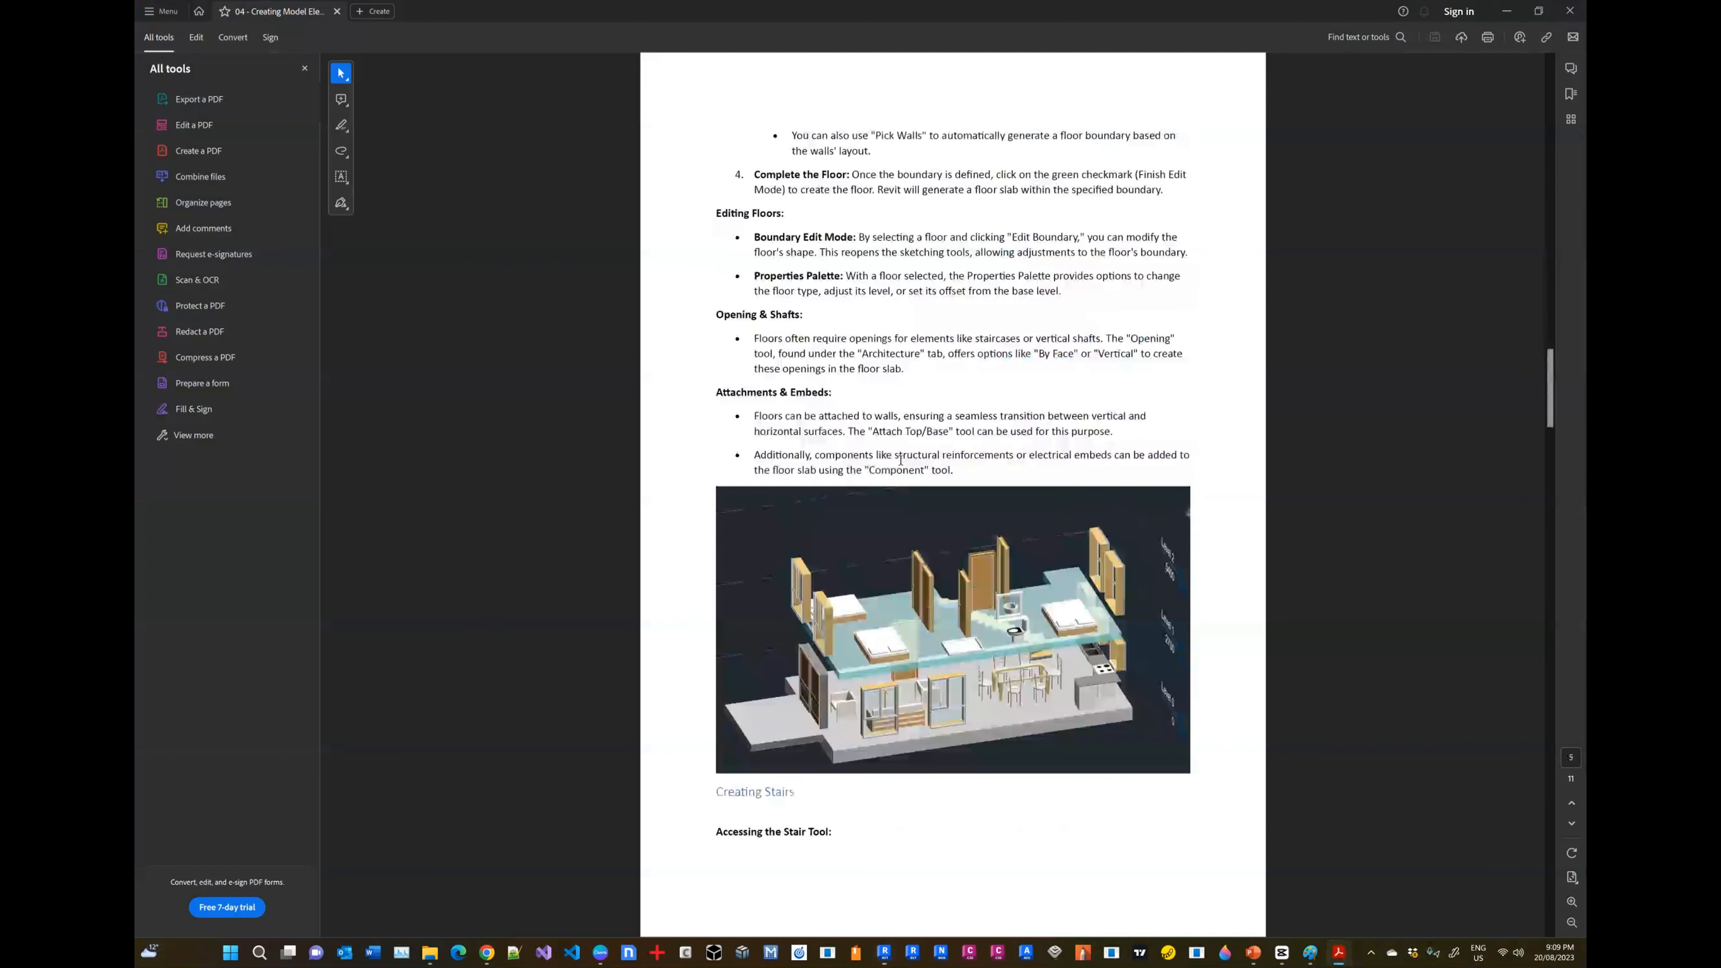
pyautogui.hotkey('alt', 'Tab')
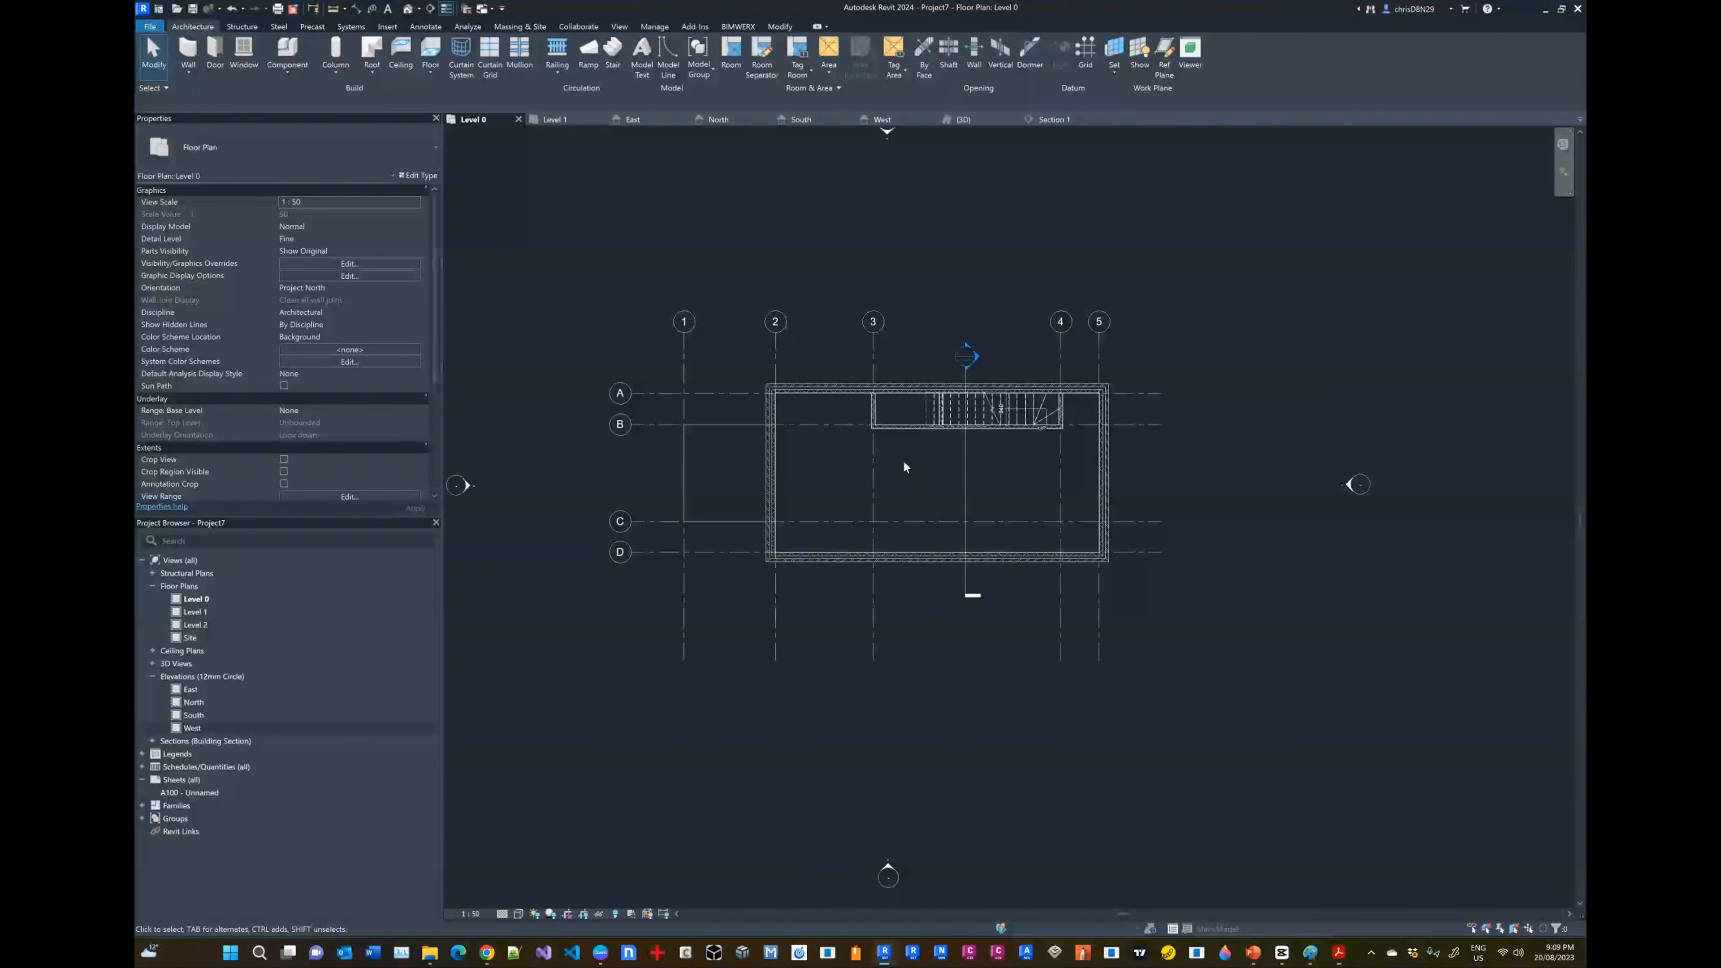
pyautogui.scroll(3, 902, 465)
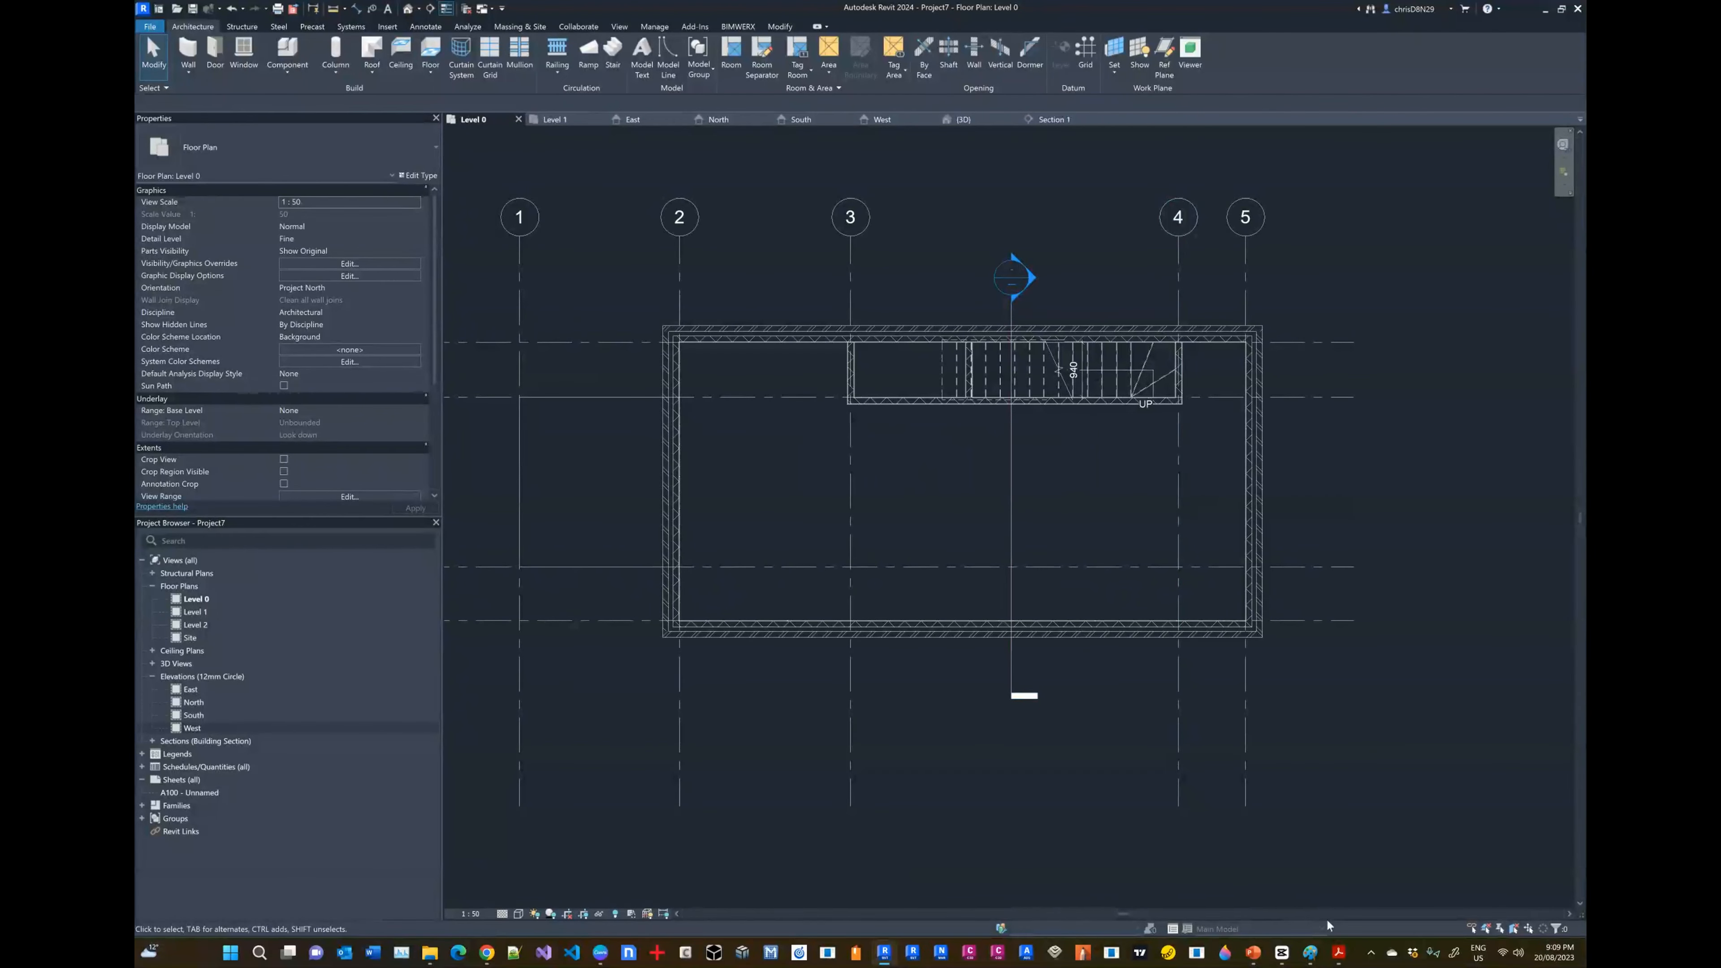
# Step: Check the ground-floor door positions on the reference floor plan in Paint and return to Revit
pyautogui.click(1346, 953)
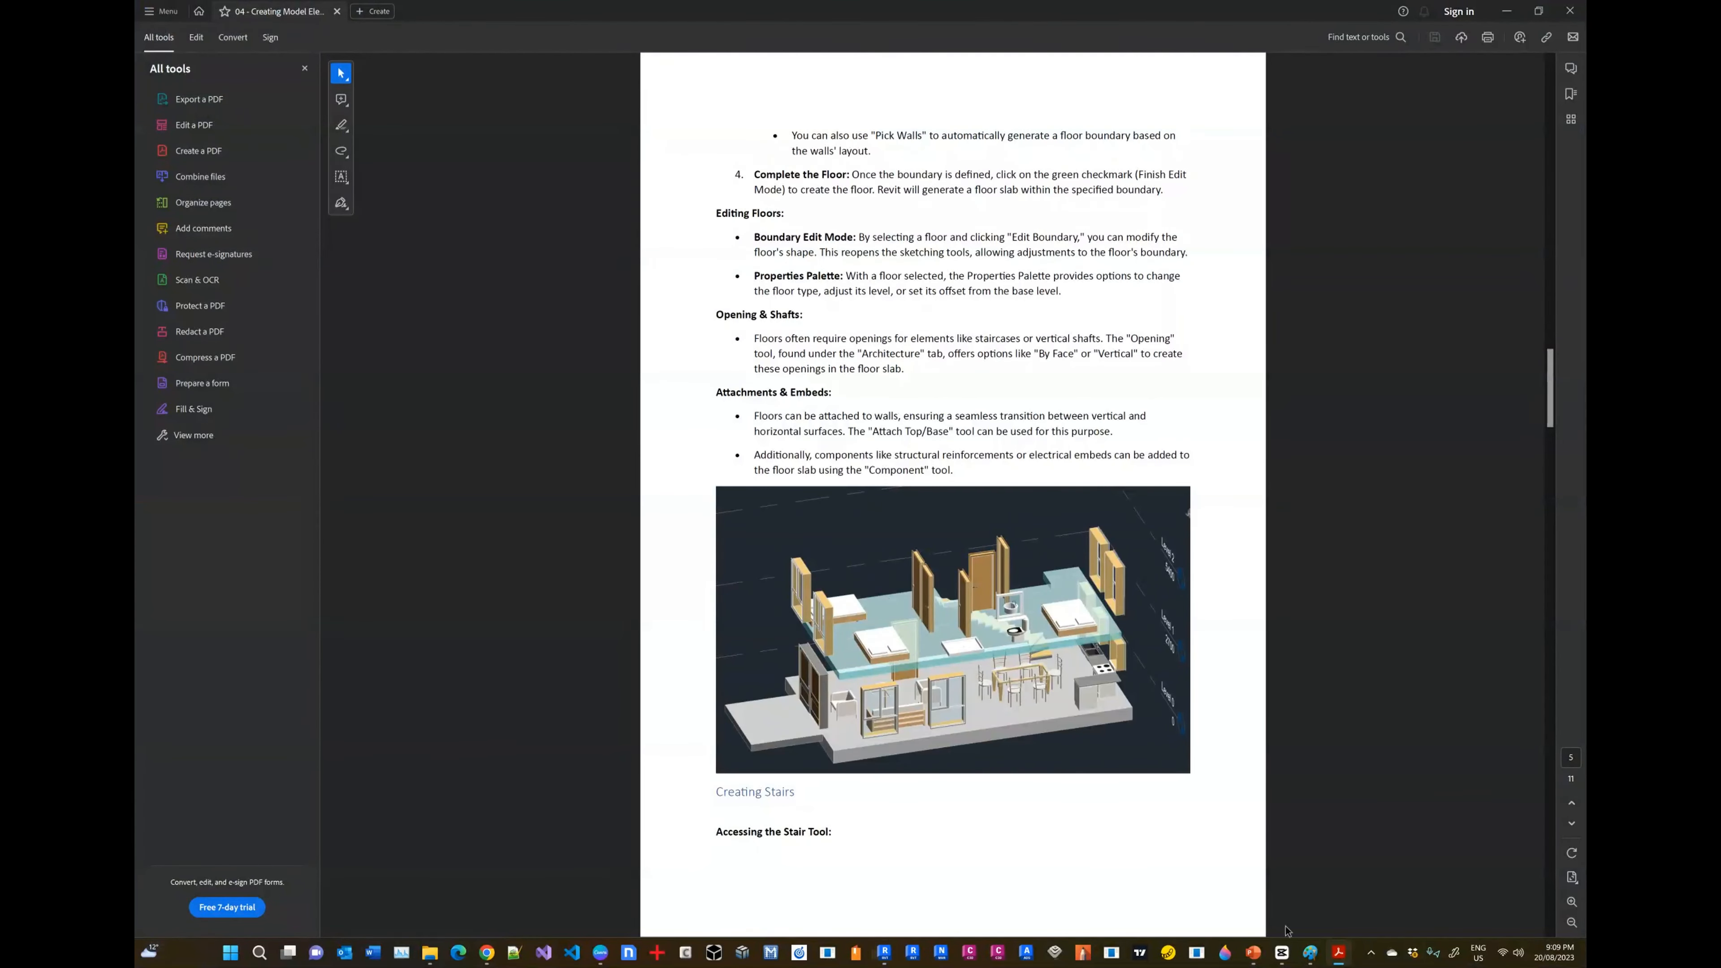
pyautogui.click(1309, 952)
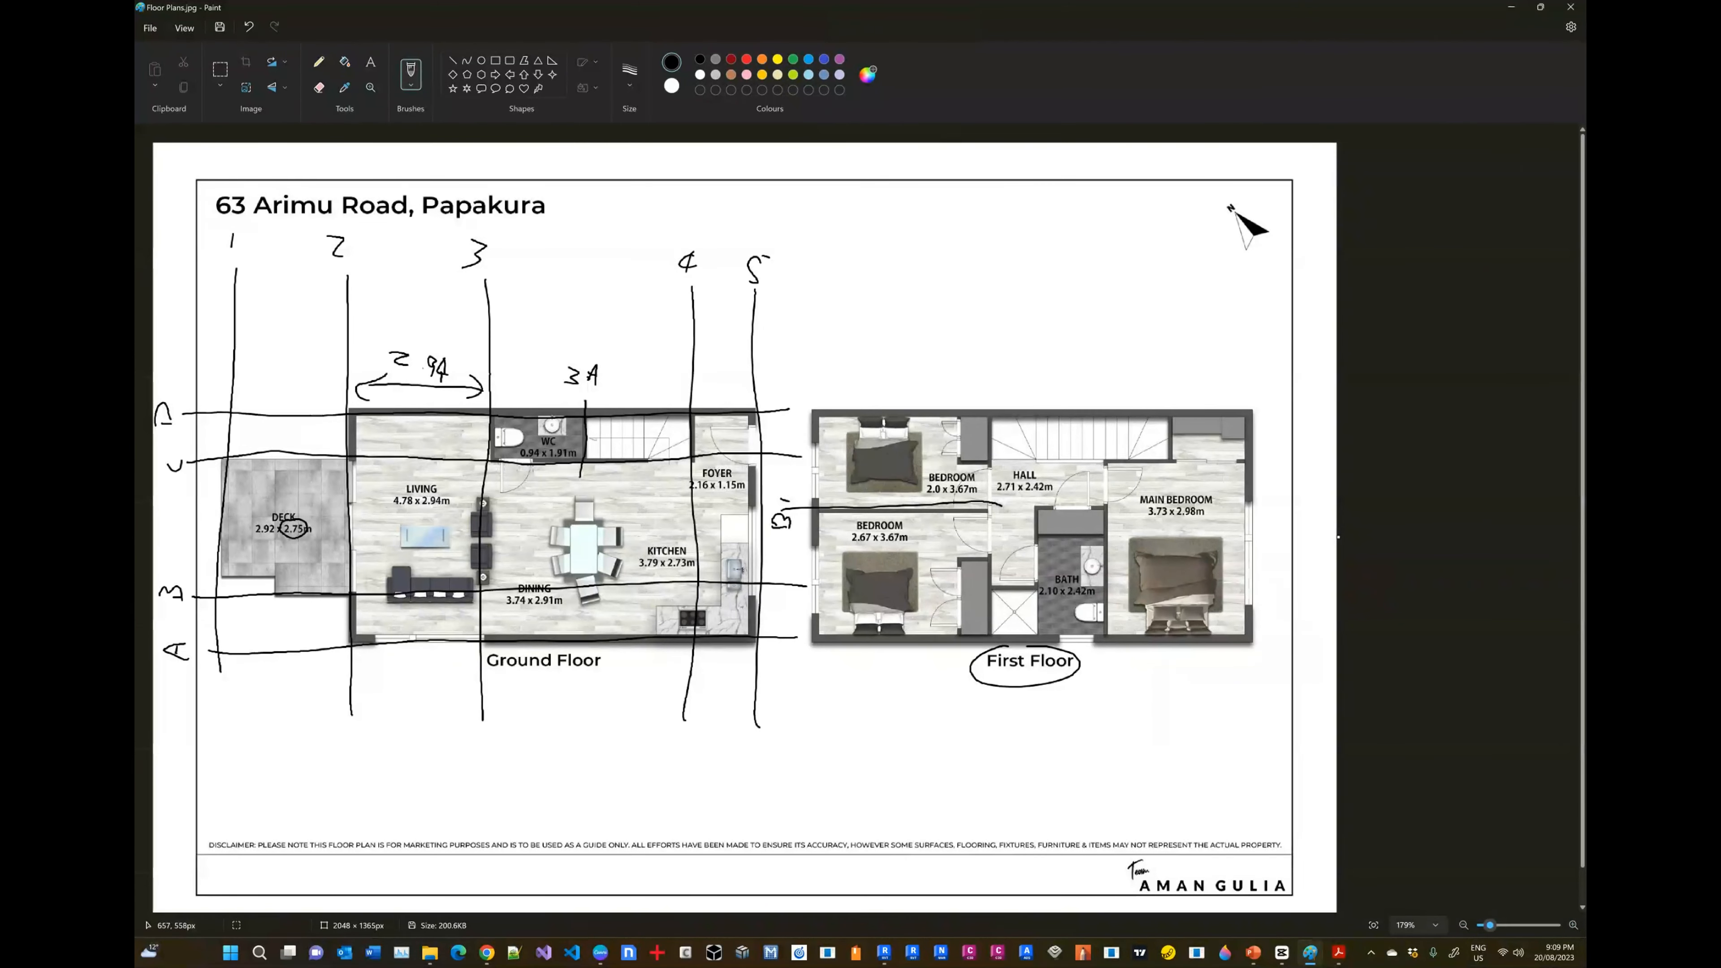
pyautogui.hotkey('alt', 'Tab')
pyautogui.hotkey('alt', 'Tab')
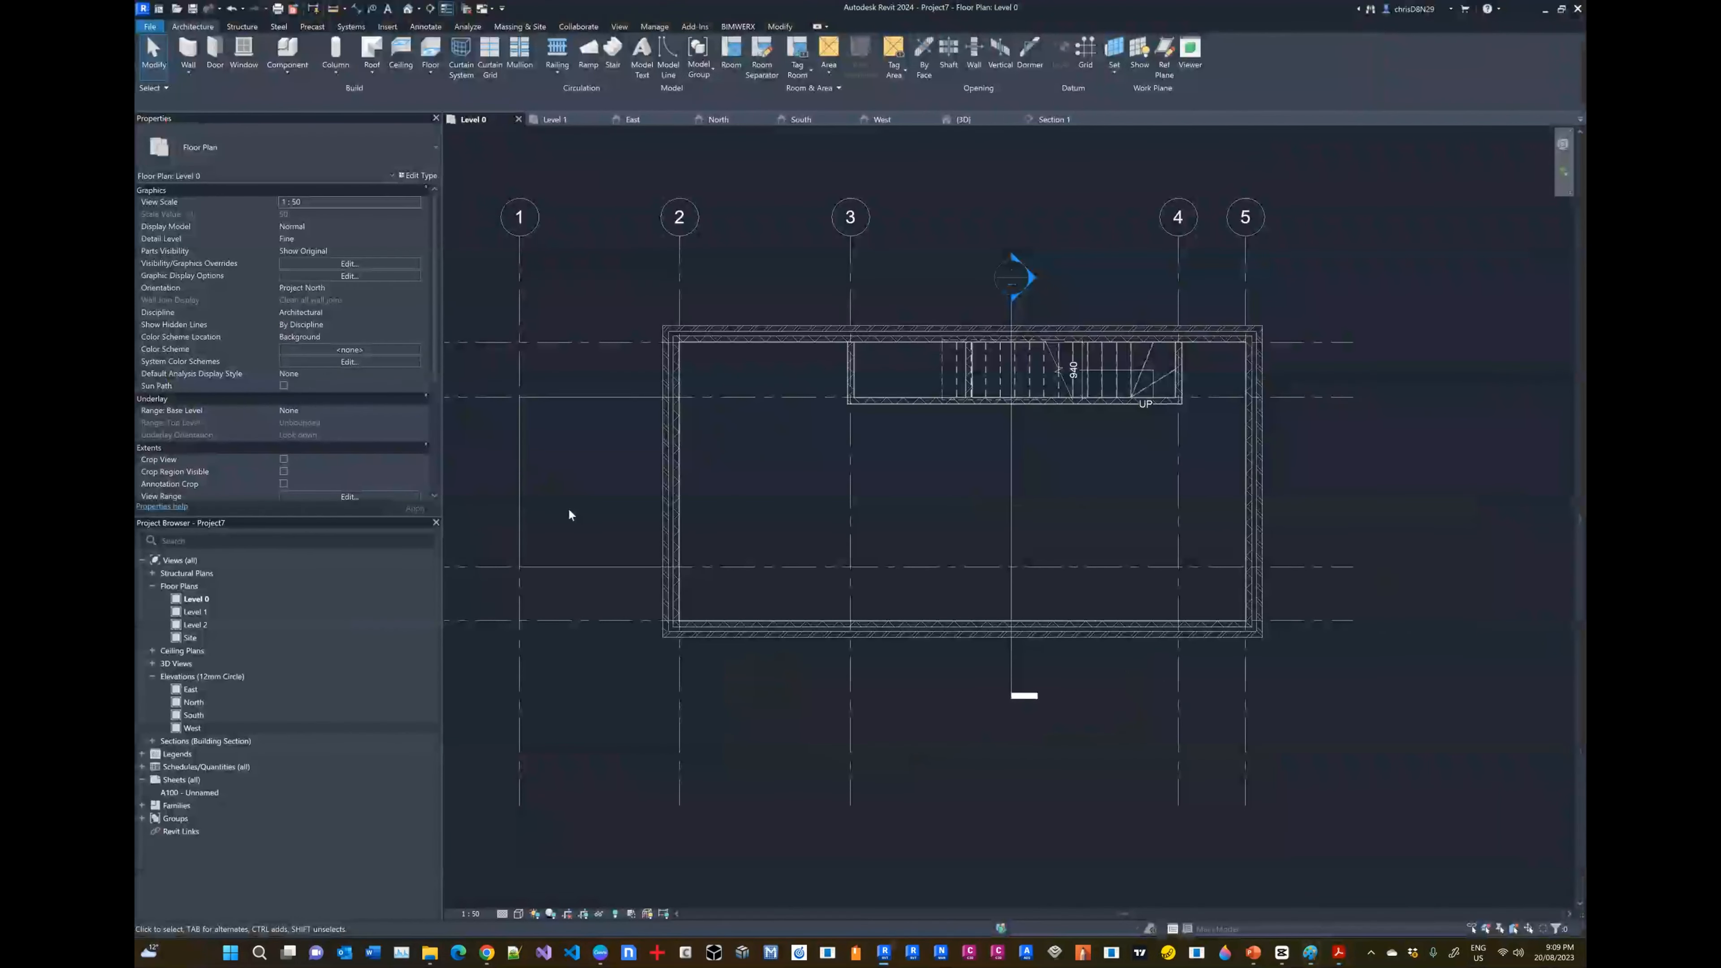
# Step: Place a Doors_IntSgl 910x2110mm door in the exterior wall along grid 5 beside the stair, swinging into the foyer
pyautogui.click(212, 64)
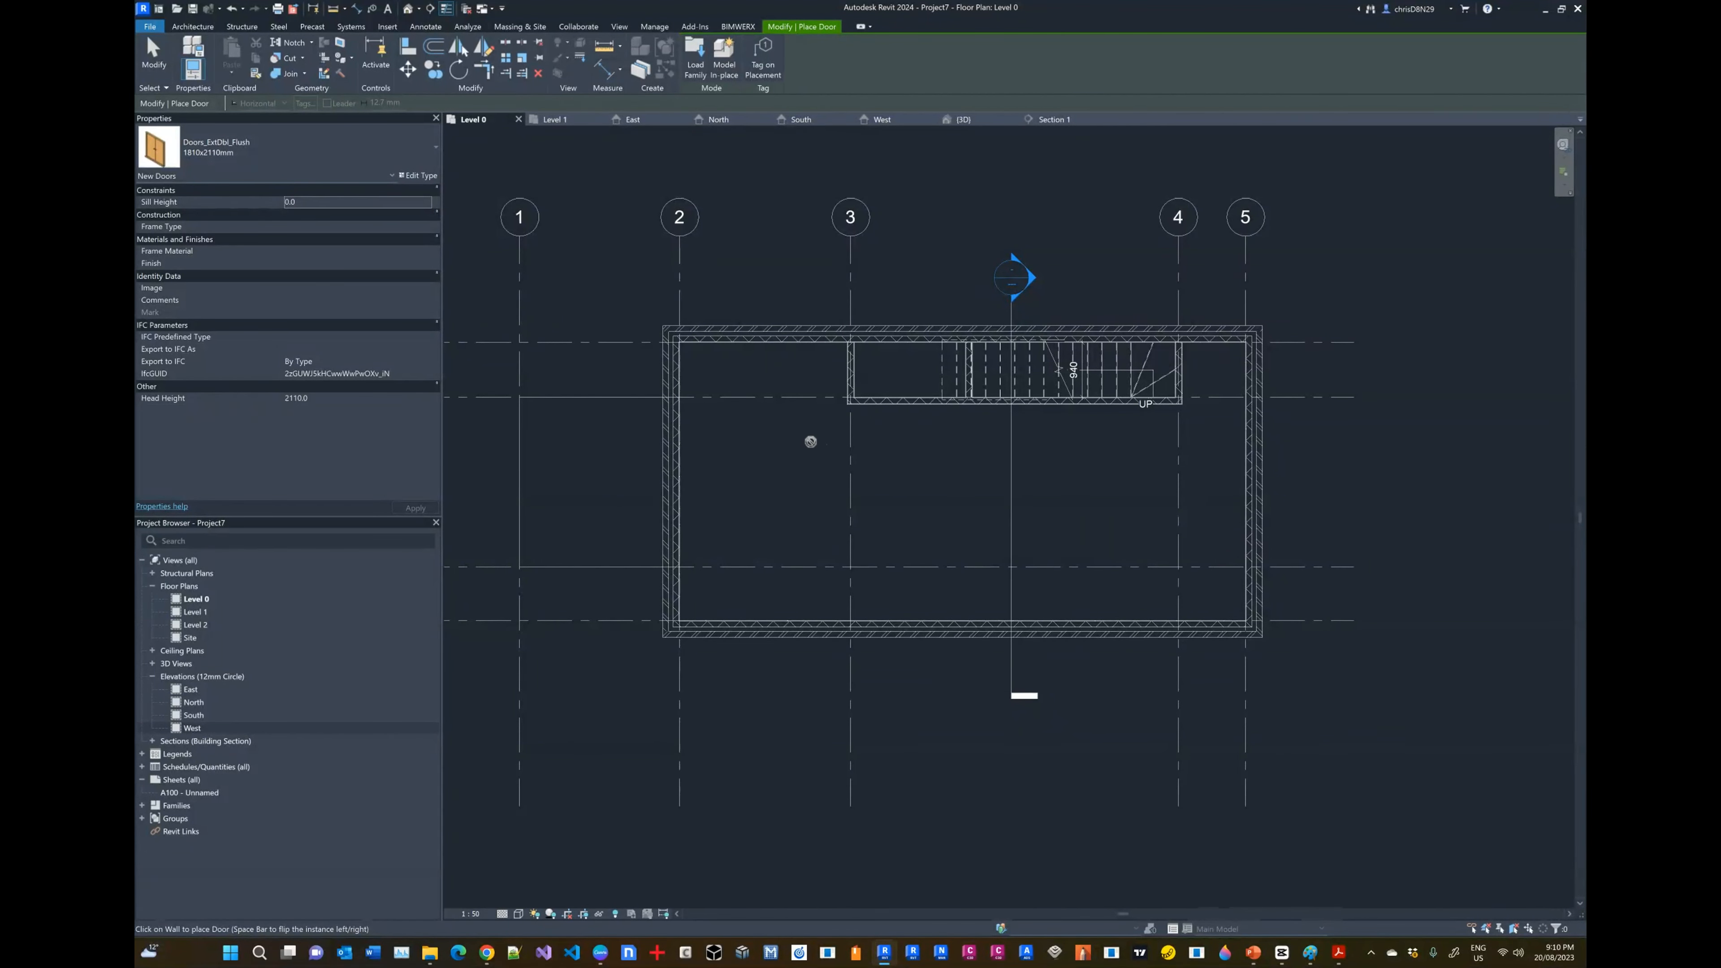
pyautogui.click(298, 142)
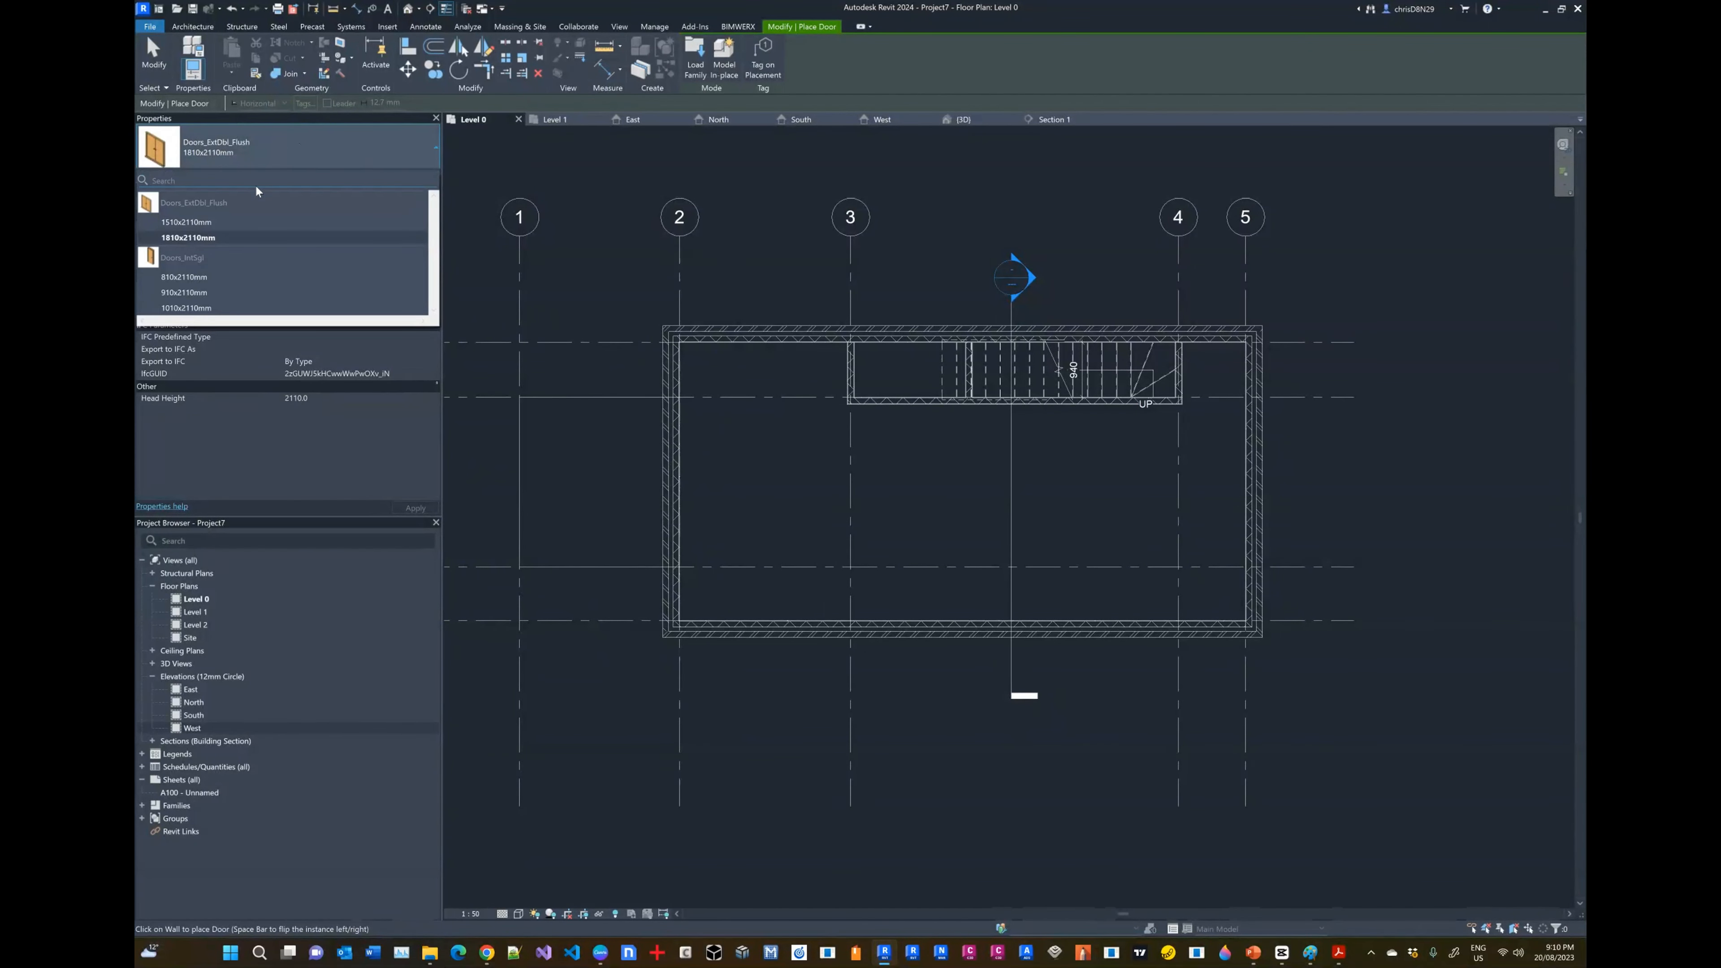
pyautogui.click(196, 292)
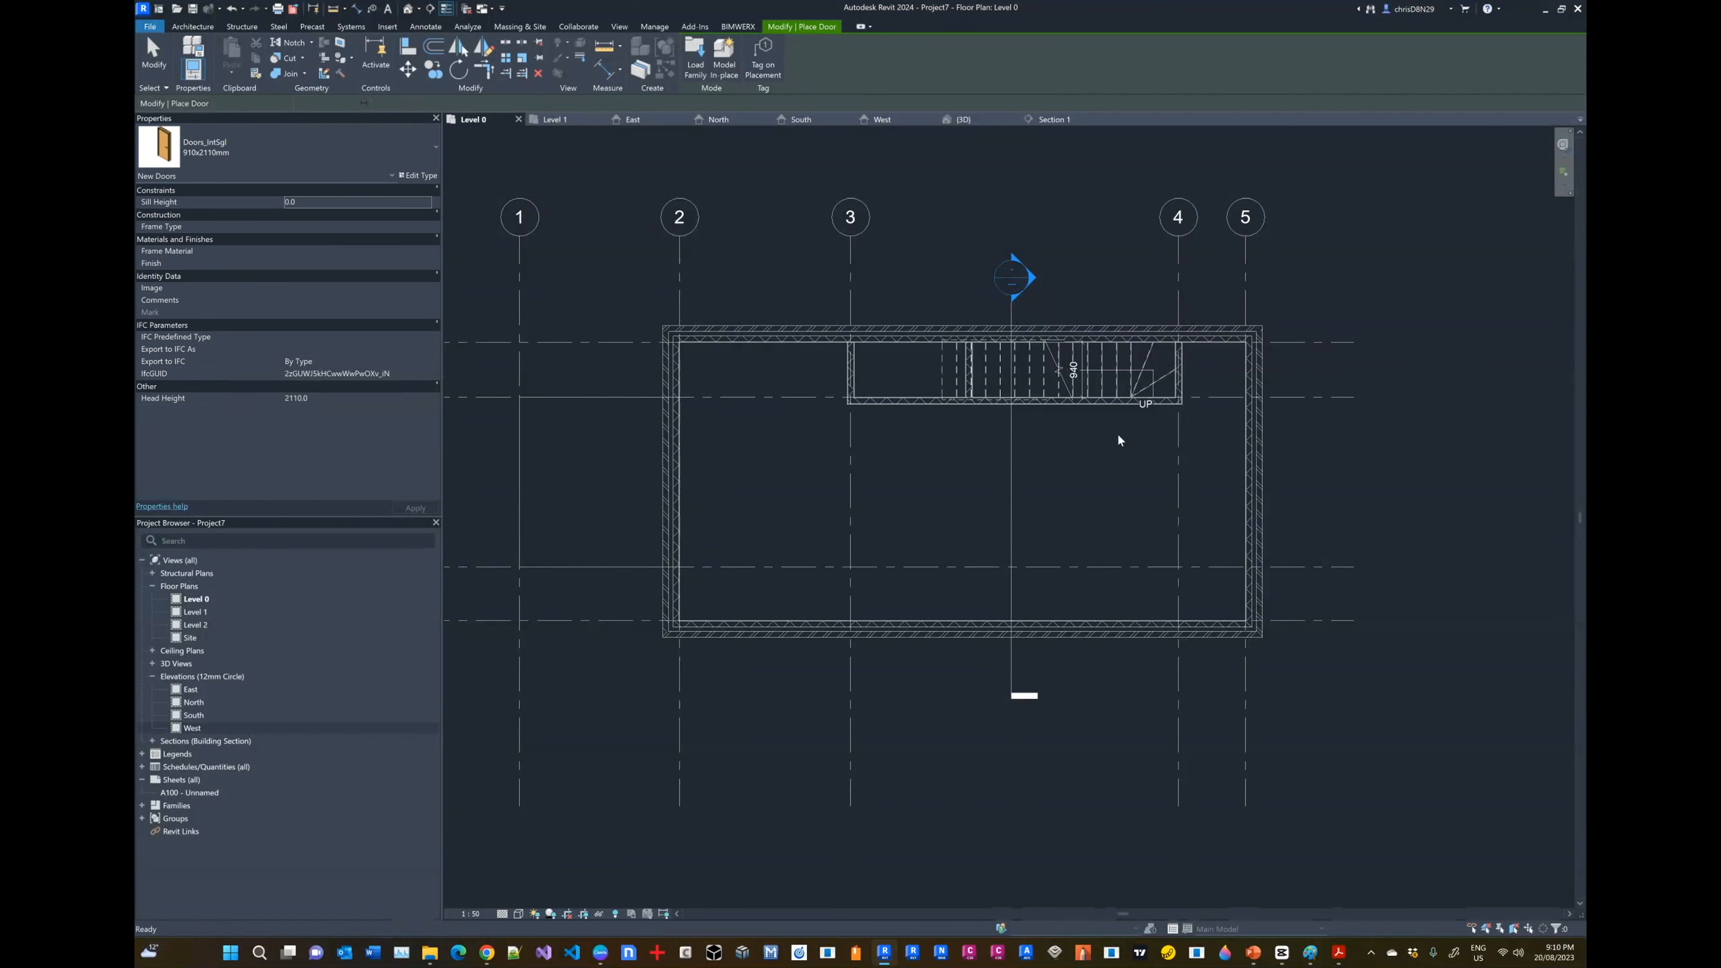
pyautogui.scroll(3, 1254, 374)
pyautogui.scroll(2, 1255, 374)
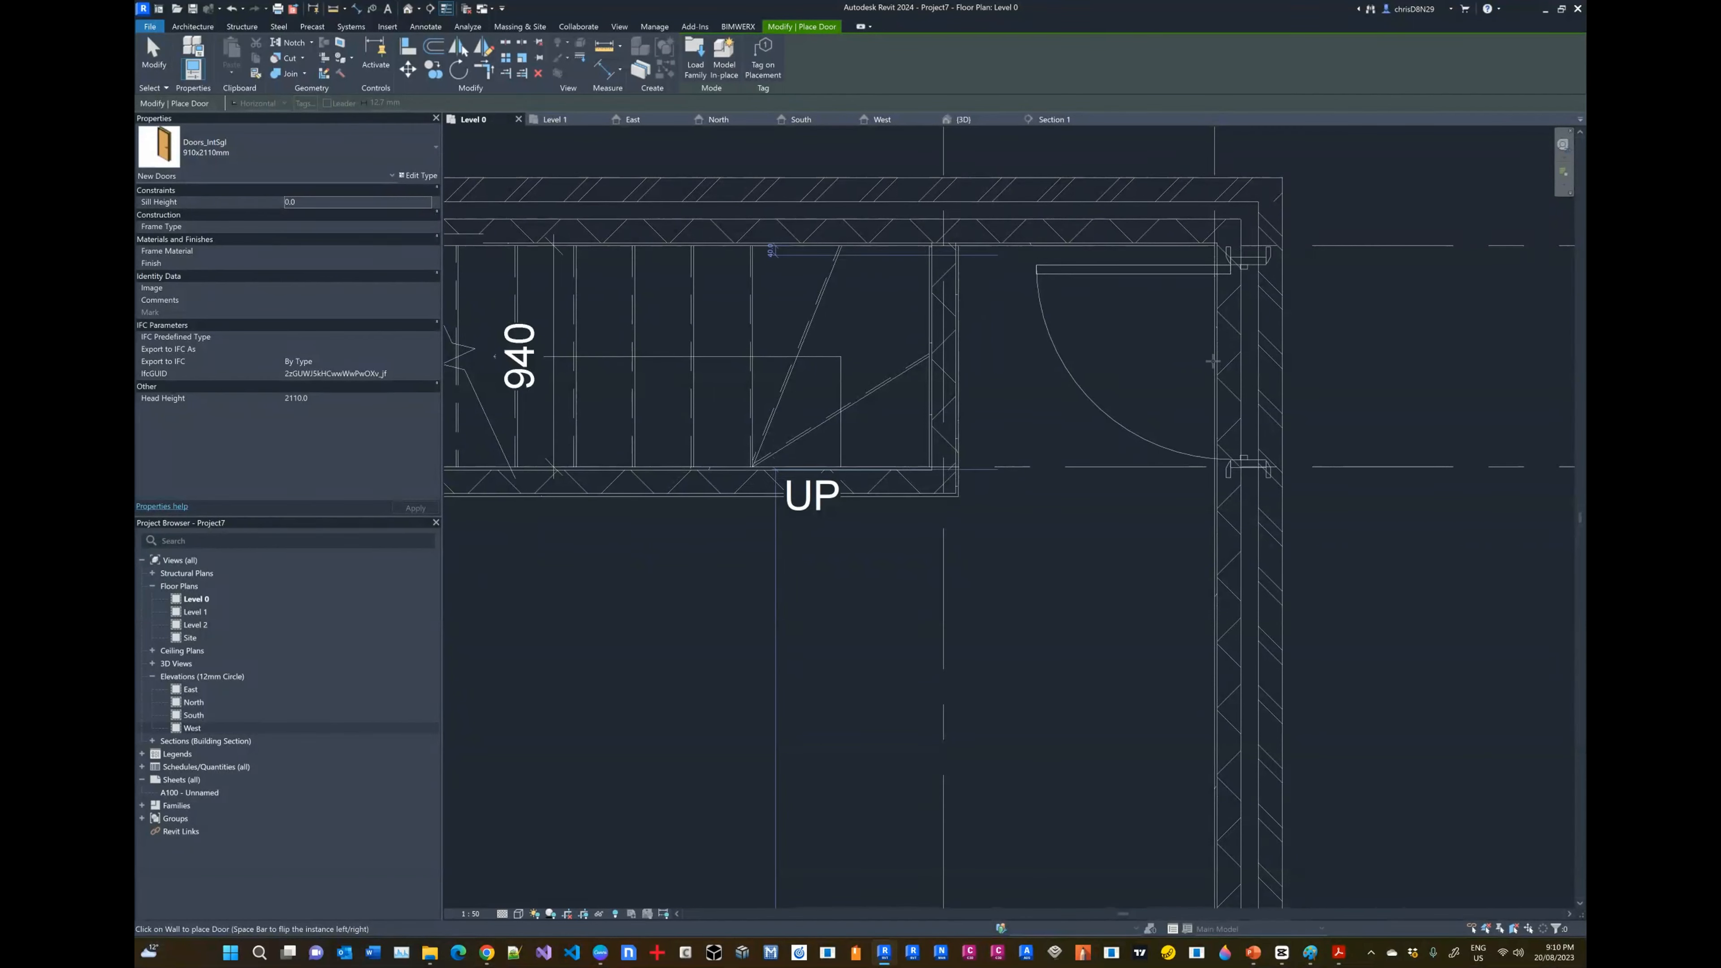
pyautogui.click(1212, 361)
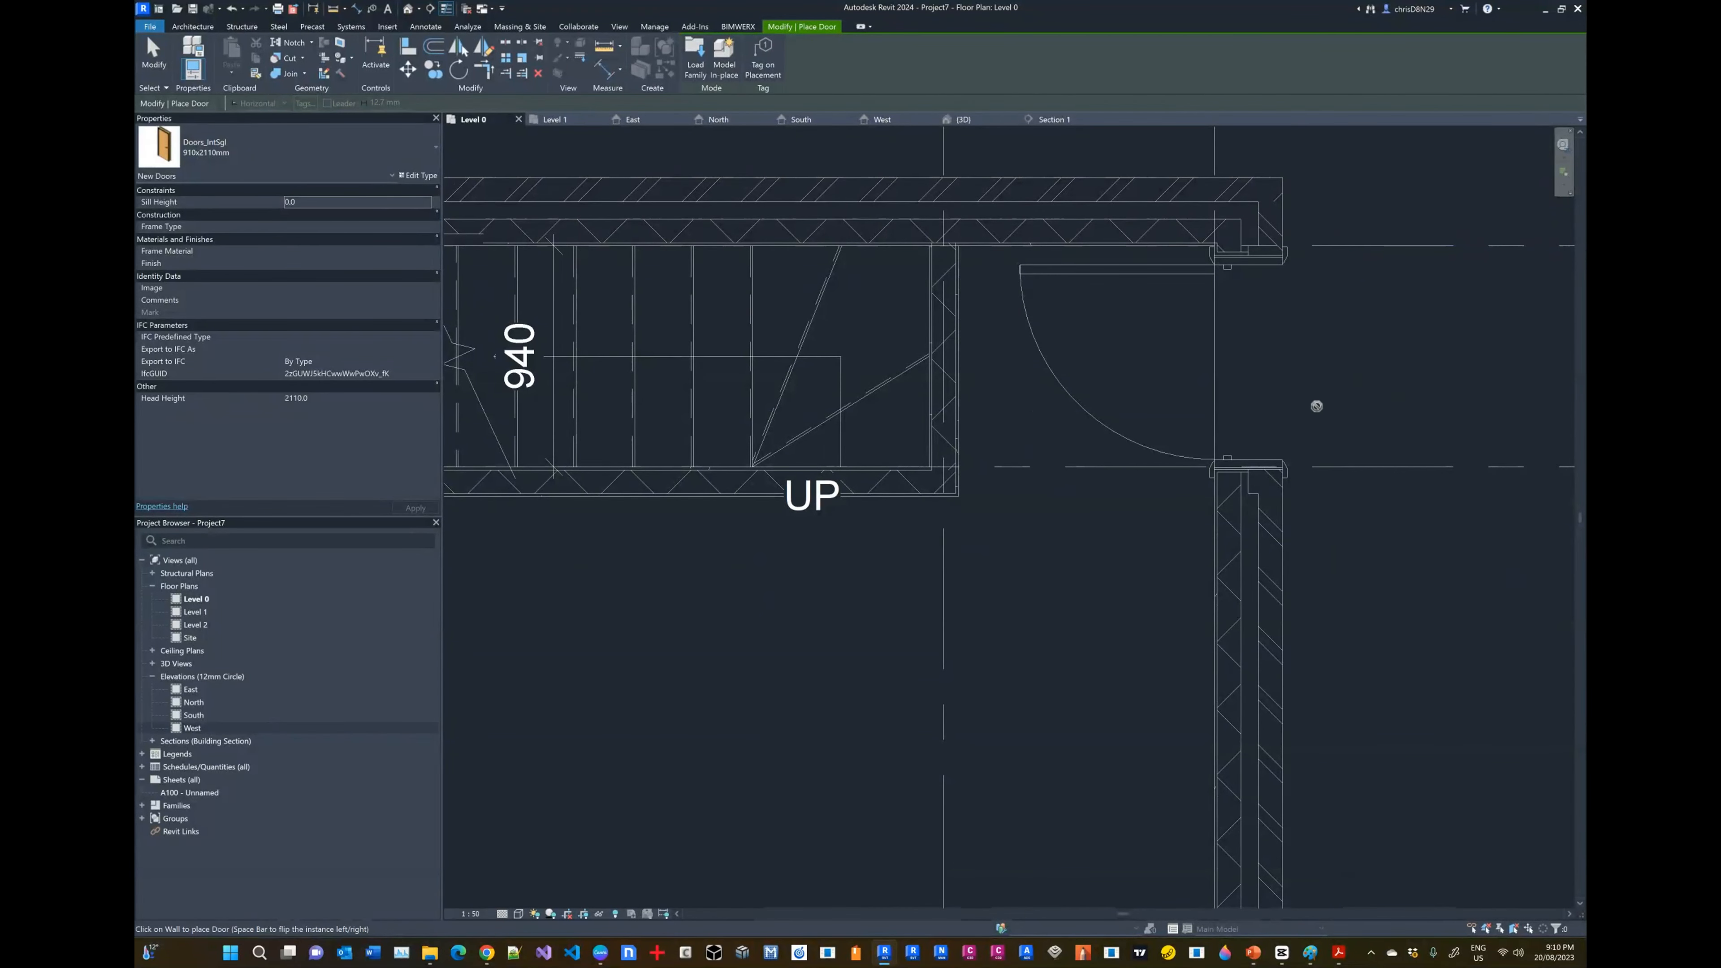
pyautogui.scroll(5, 1237, 256)
pyautogui.press('Escape')
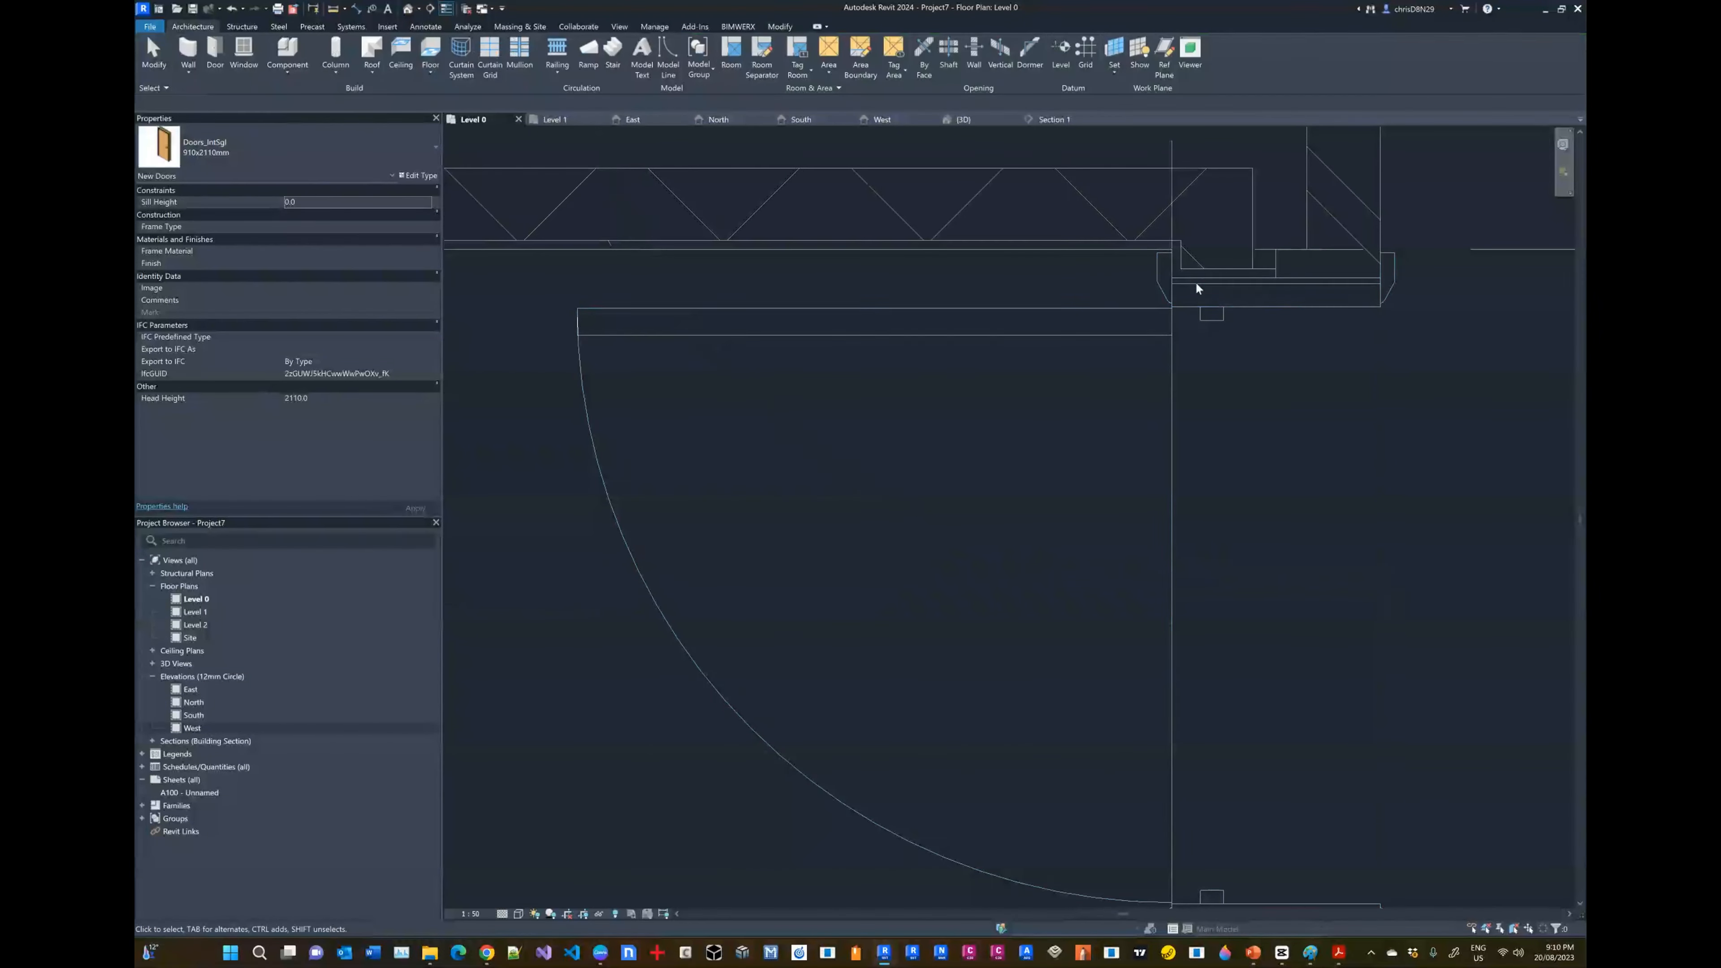
pyautogui.scroll(-4, 1197, 283)
pyautogui.scroll(-6, 1247, 341)
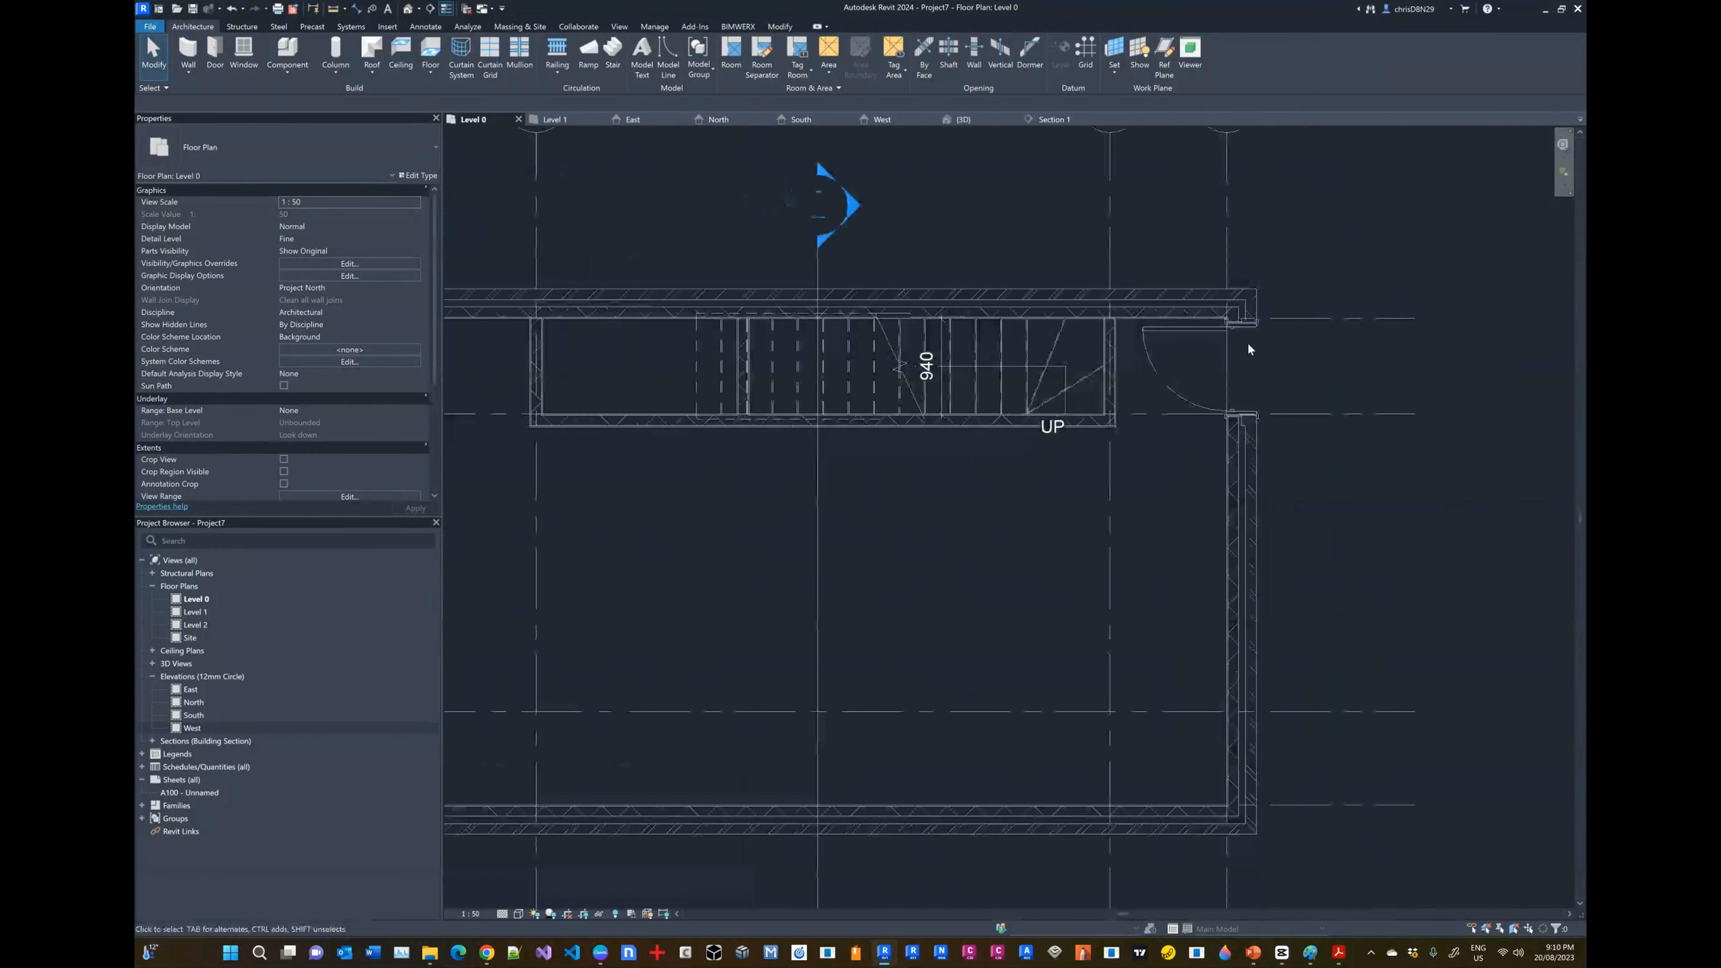
# Step: Compare the WC area beside the stair with the reference floor plan in Paint, and return to Revit
pyautogui.scroll(3, 922, 378)
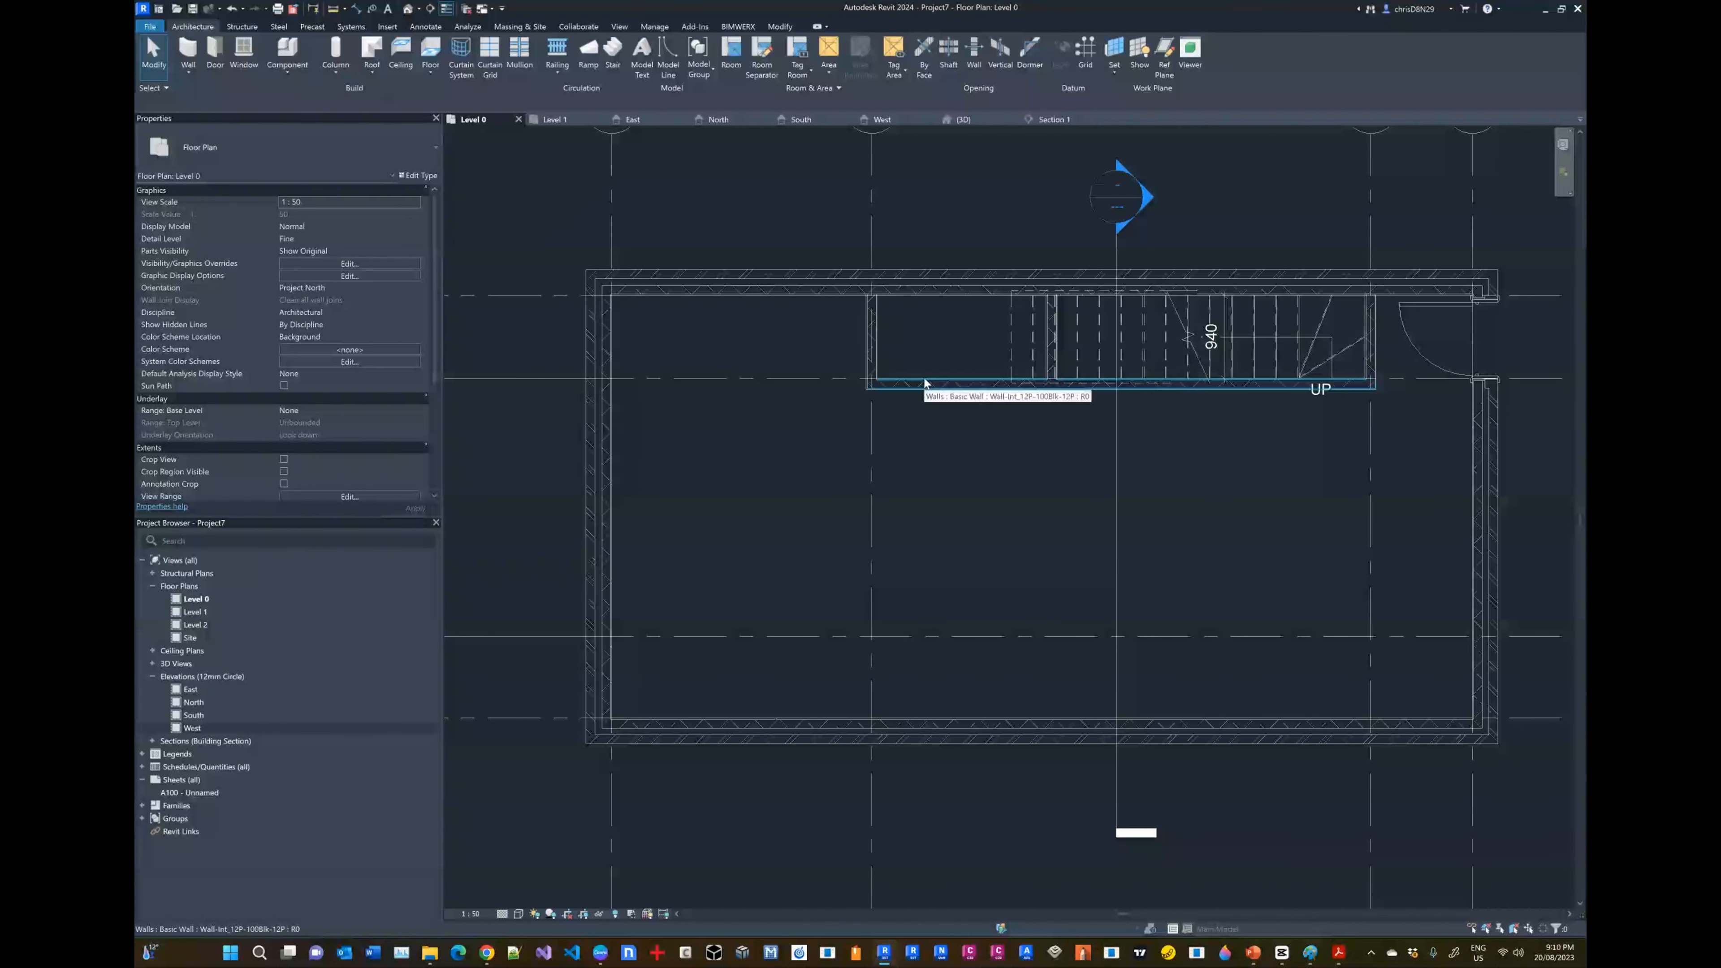
pyautogui.scroll(2, 1026, 308)
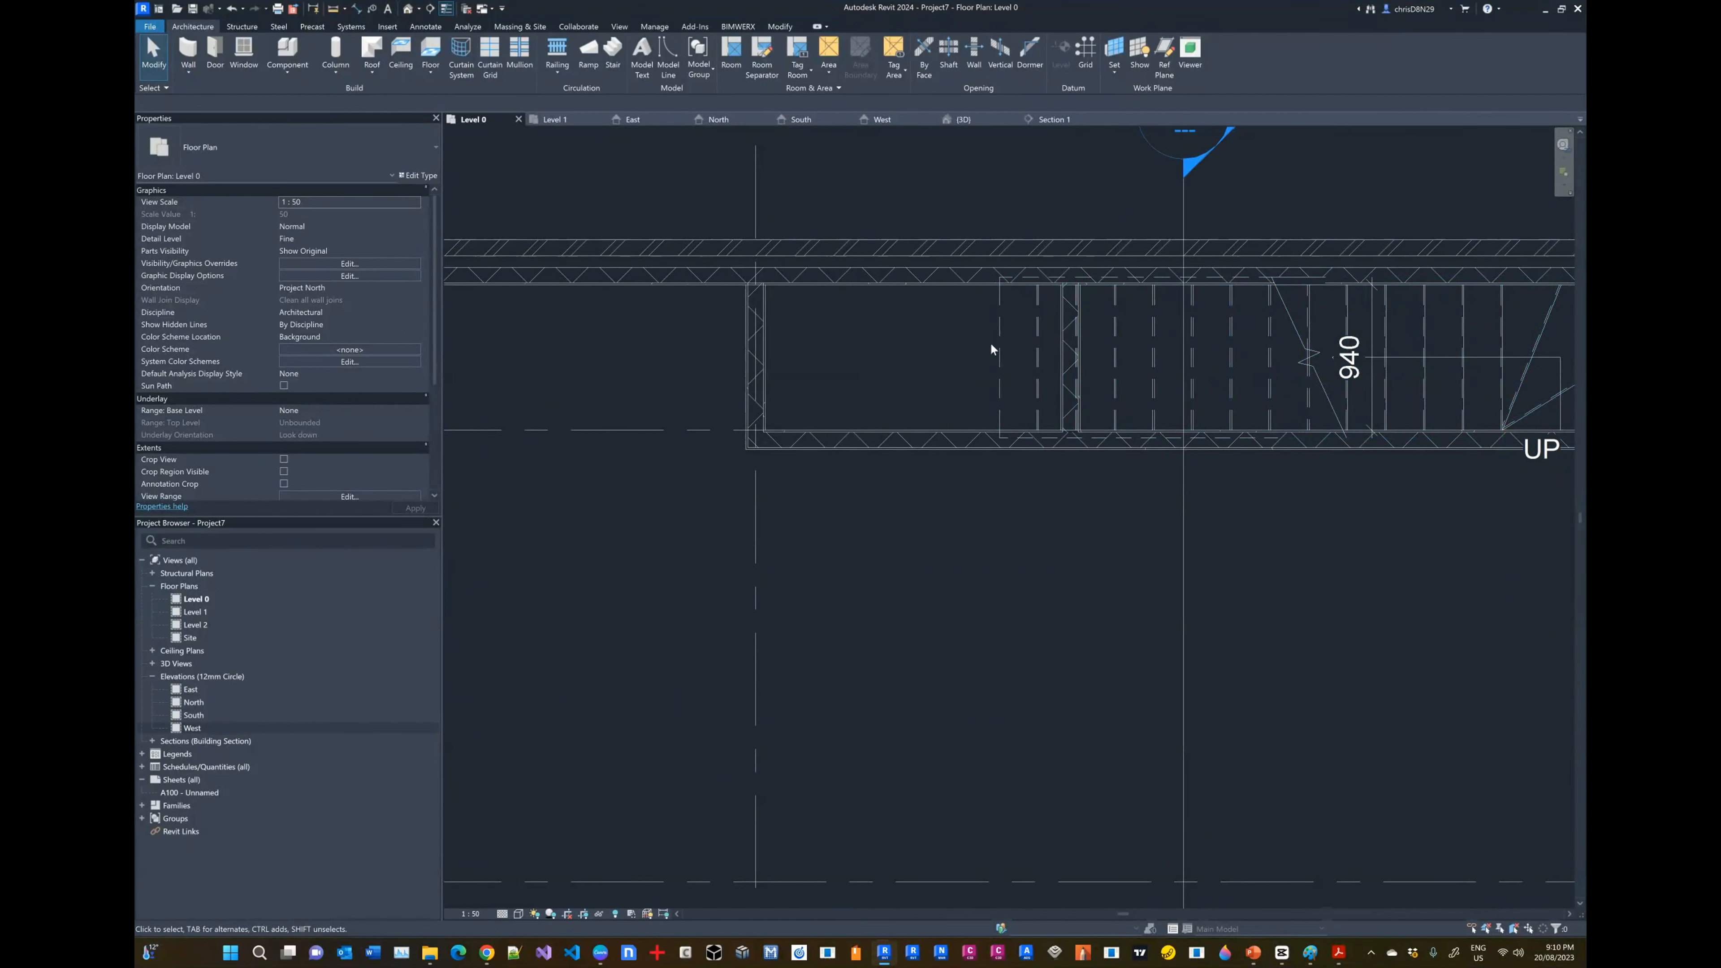
pyautogui.hotkey('alt', 'Tab')
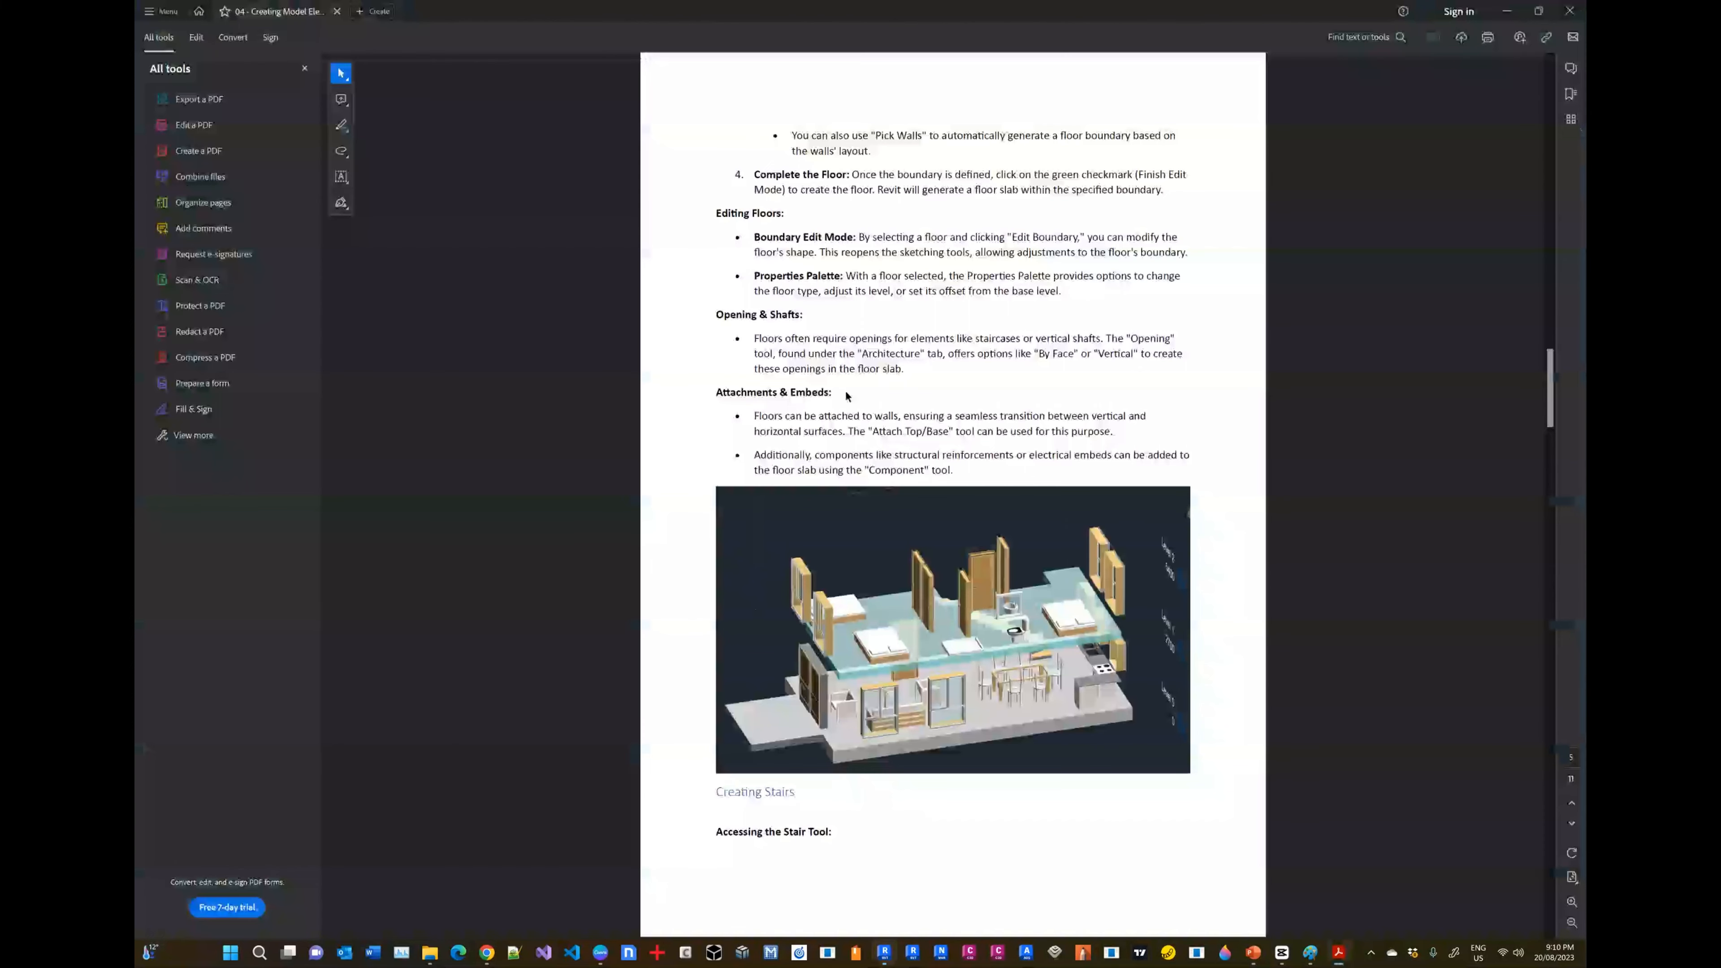
pyautogui.hotkey('alt', 'Tab')
pyautogui.hotkey('alt', 'Tab')
pyautogui.hotkey('alt', 'Tab')
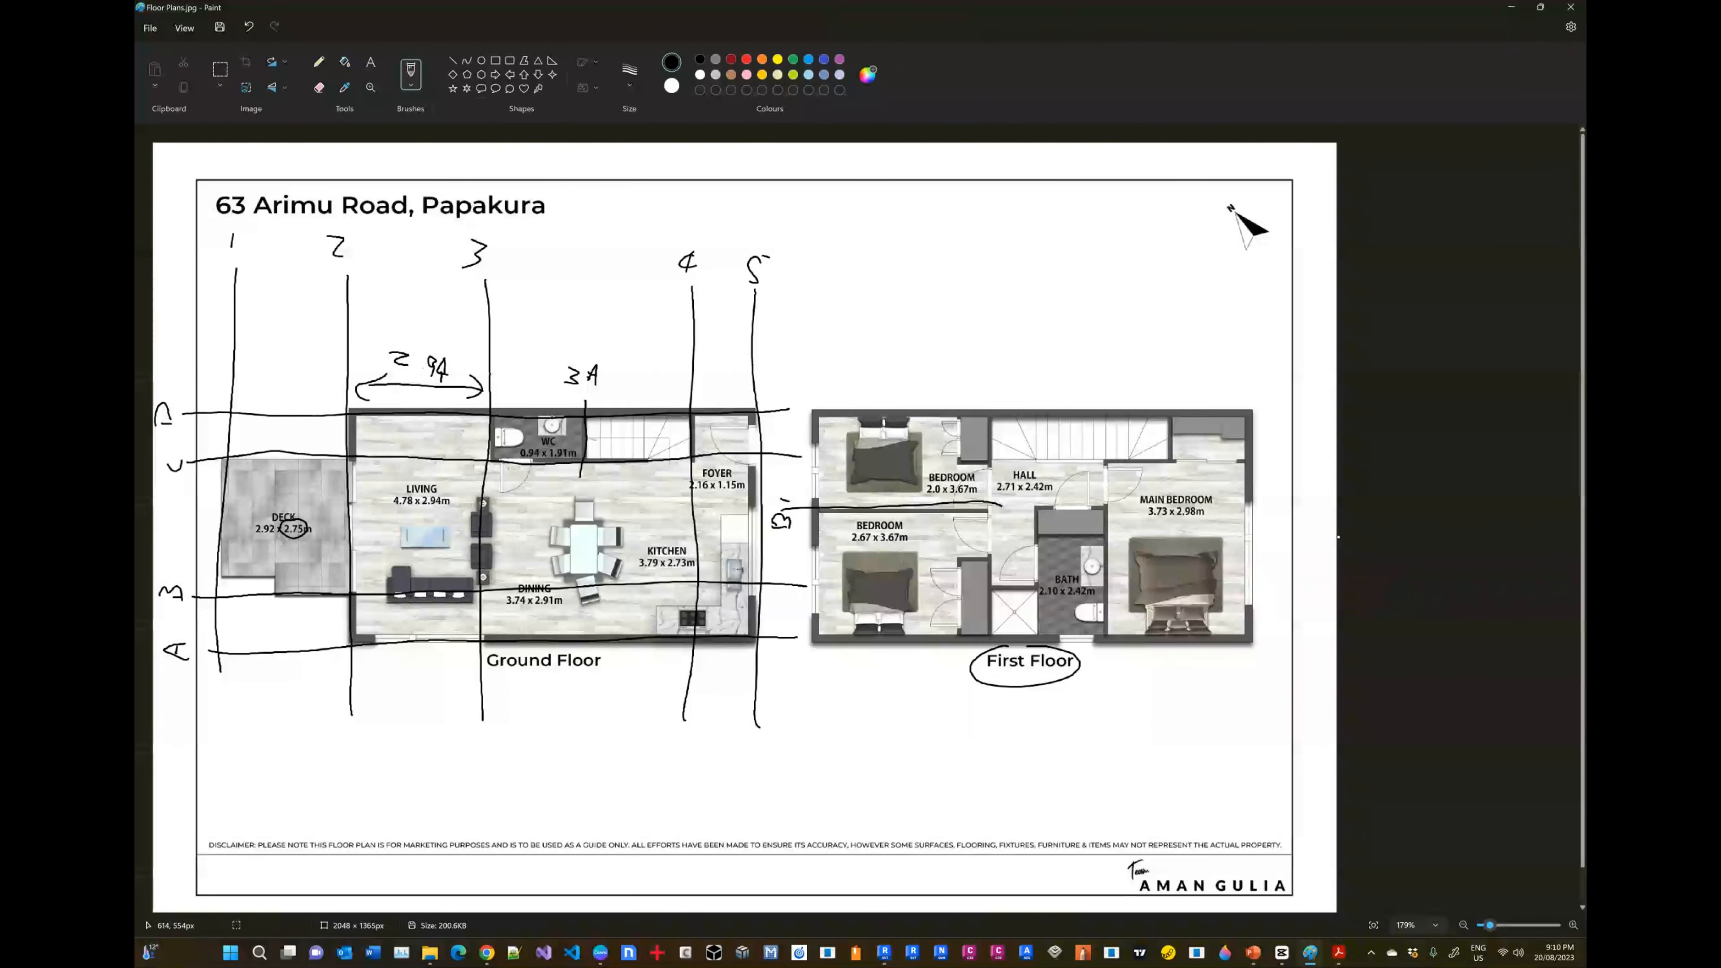
pyautogui.hotkey('alt', 'Tab')
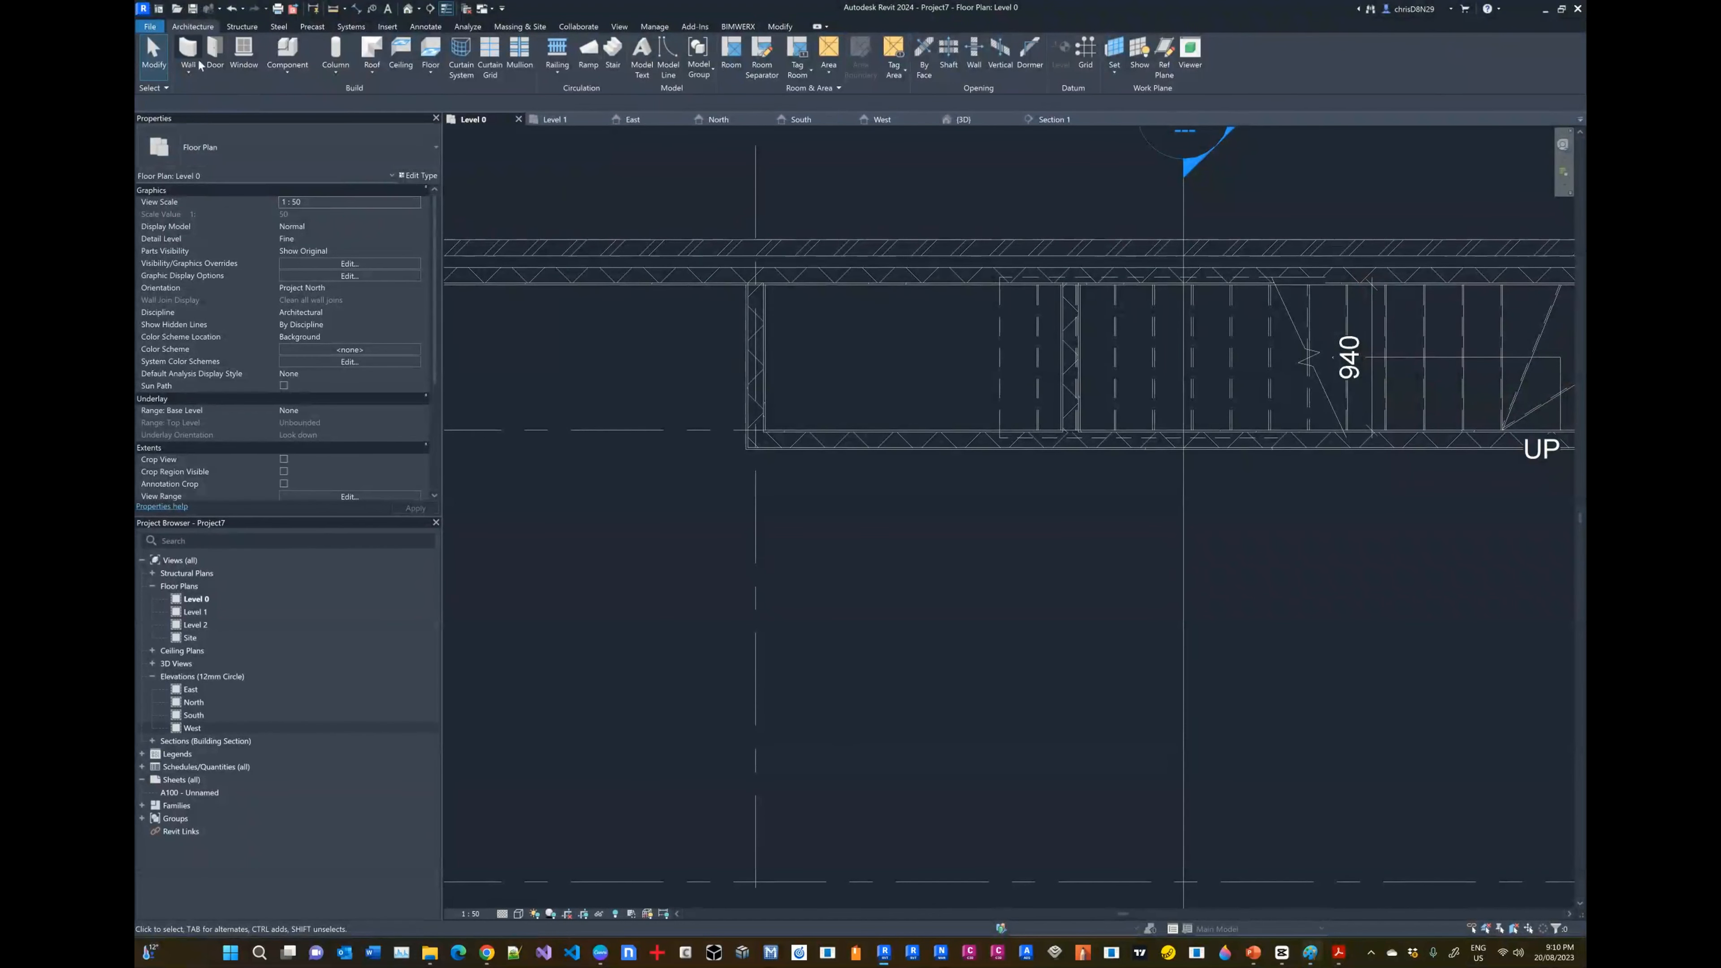
# Step: Place a Doors_IntSgl 910x2110mm door in the long WC wall close to grid 3, swinging out into the dining area
pyautogui.click(216, 60)
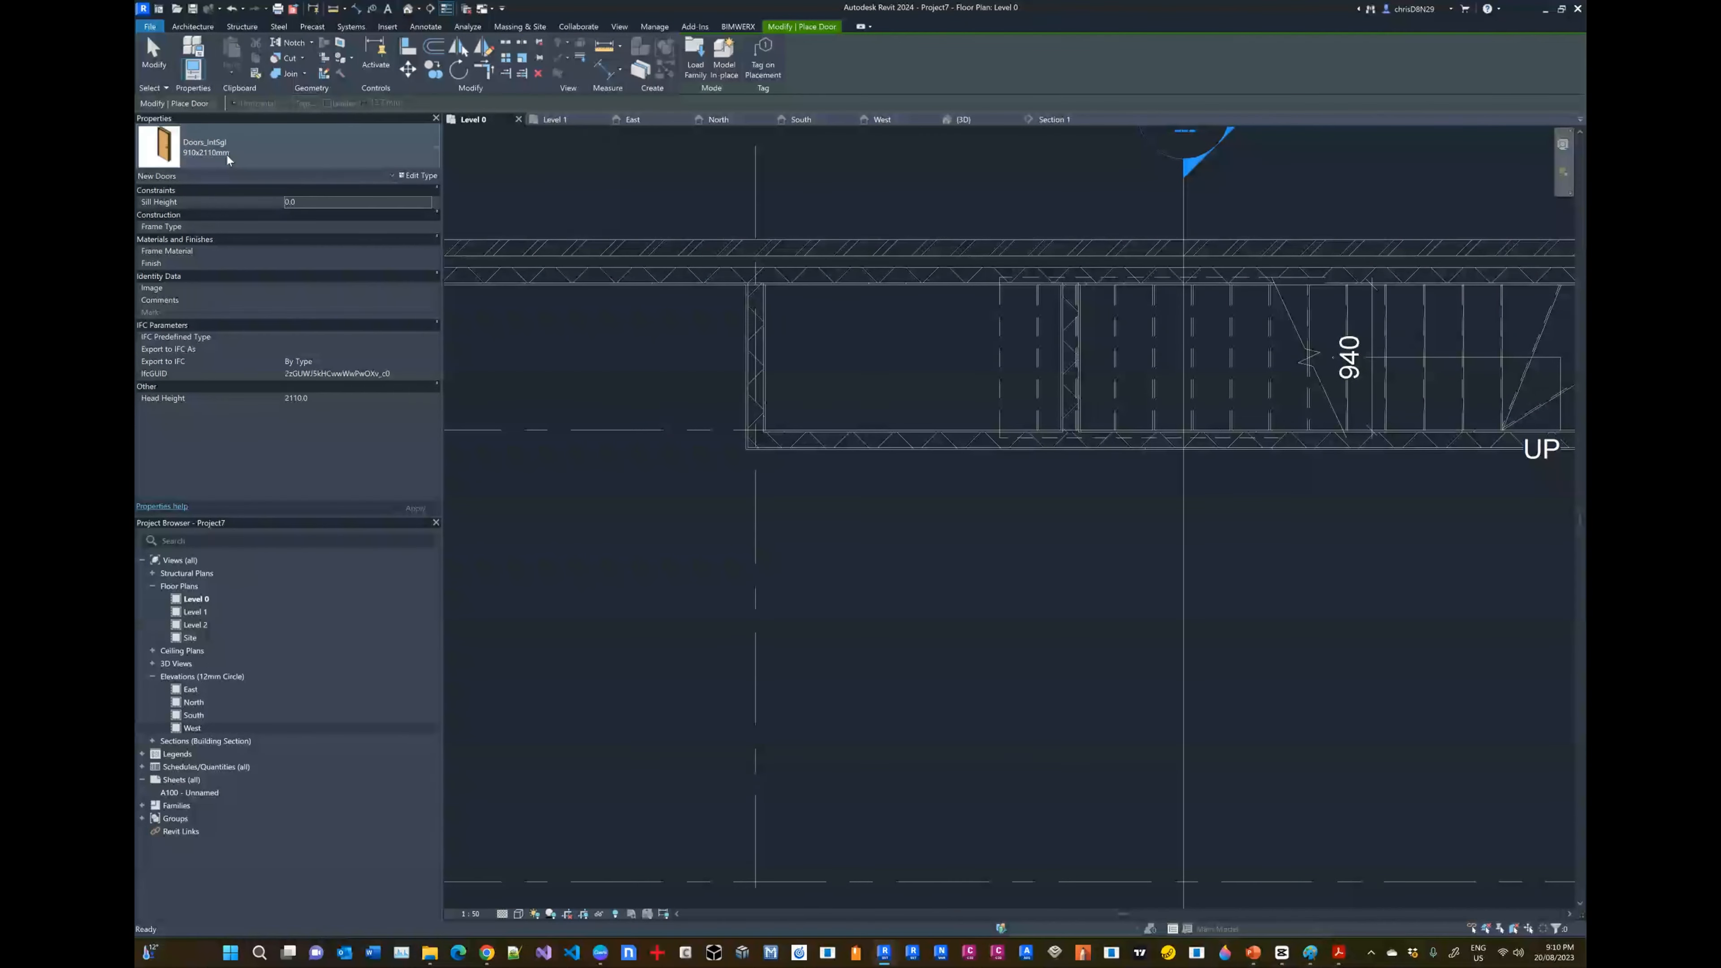
pyautogui.click(226, 155)
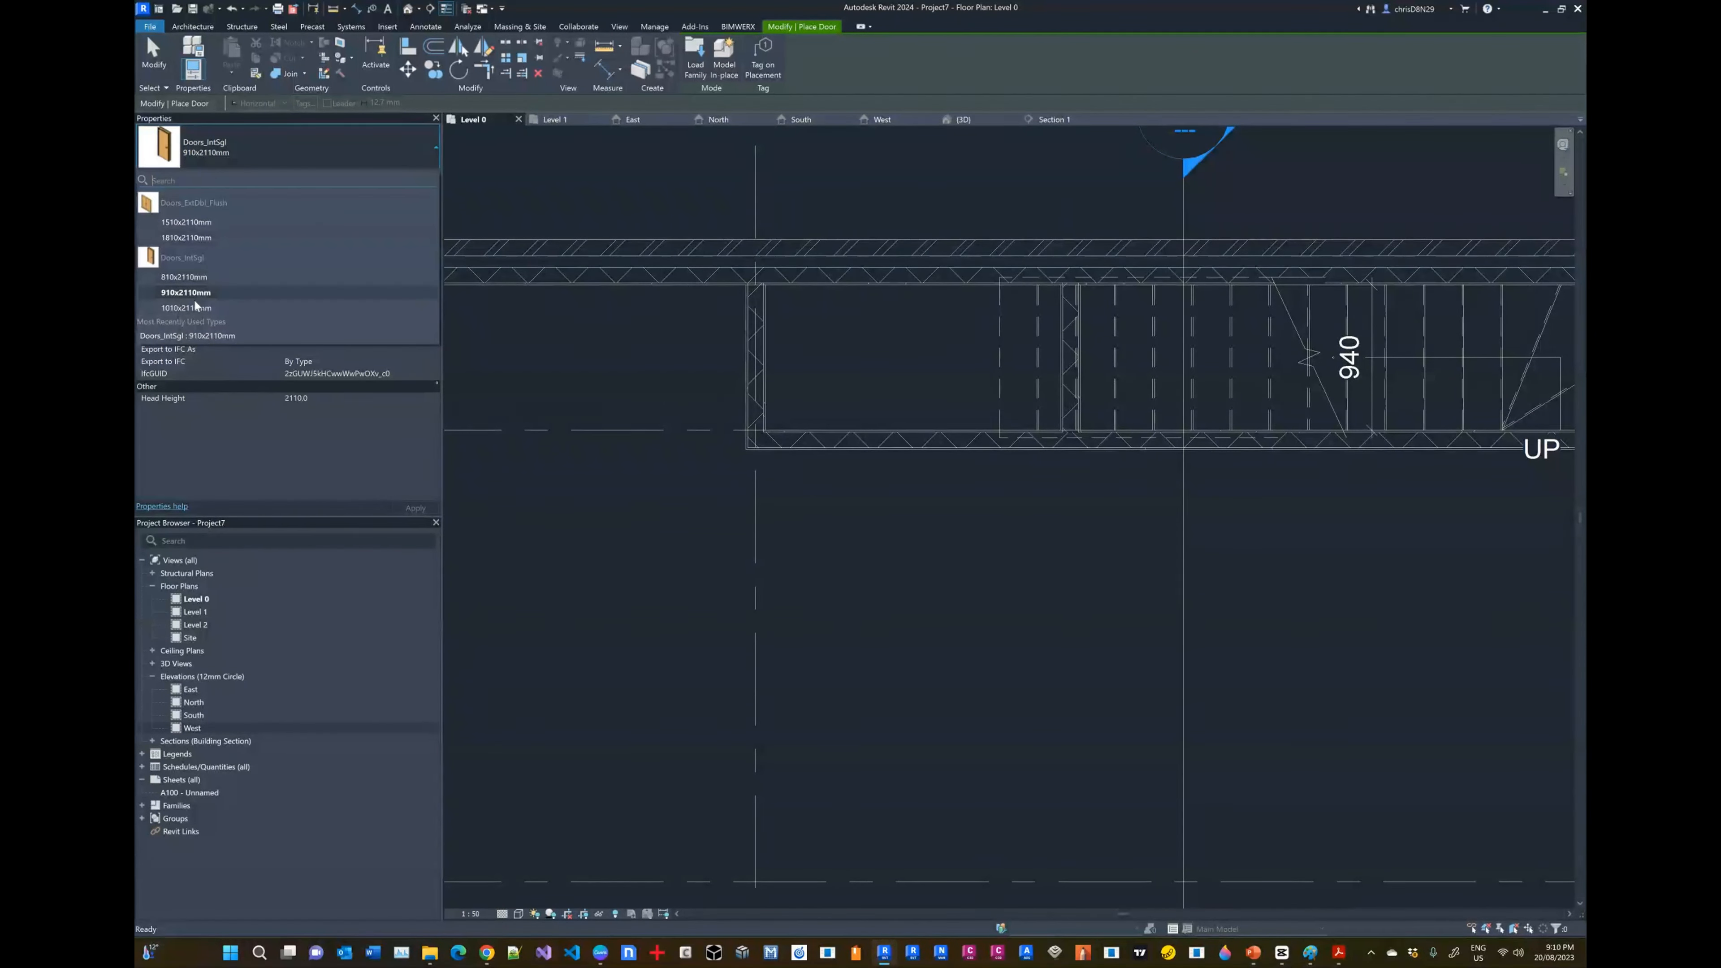
pyautogui.click(190, 295)
pyautogui.scroll(-1, 634, 407)
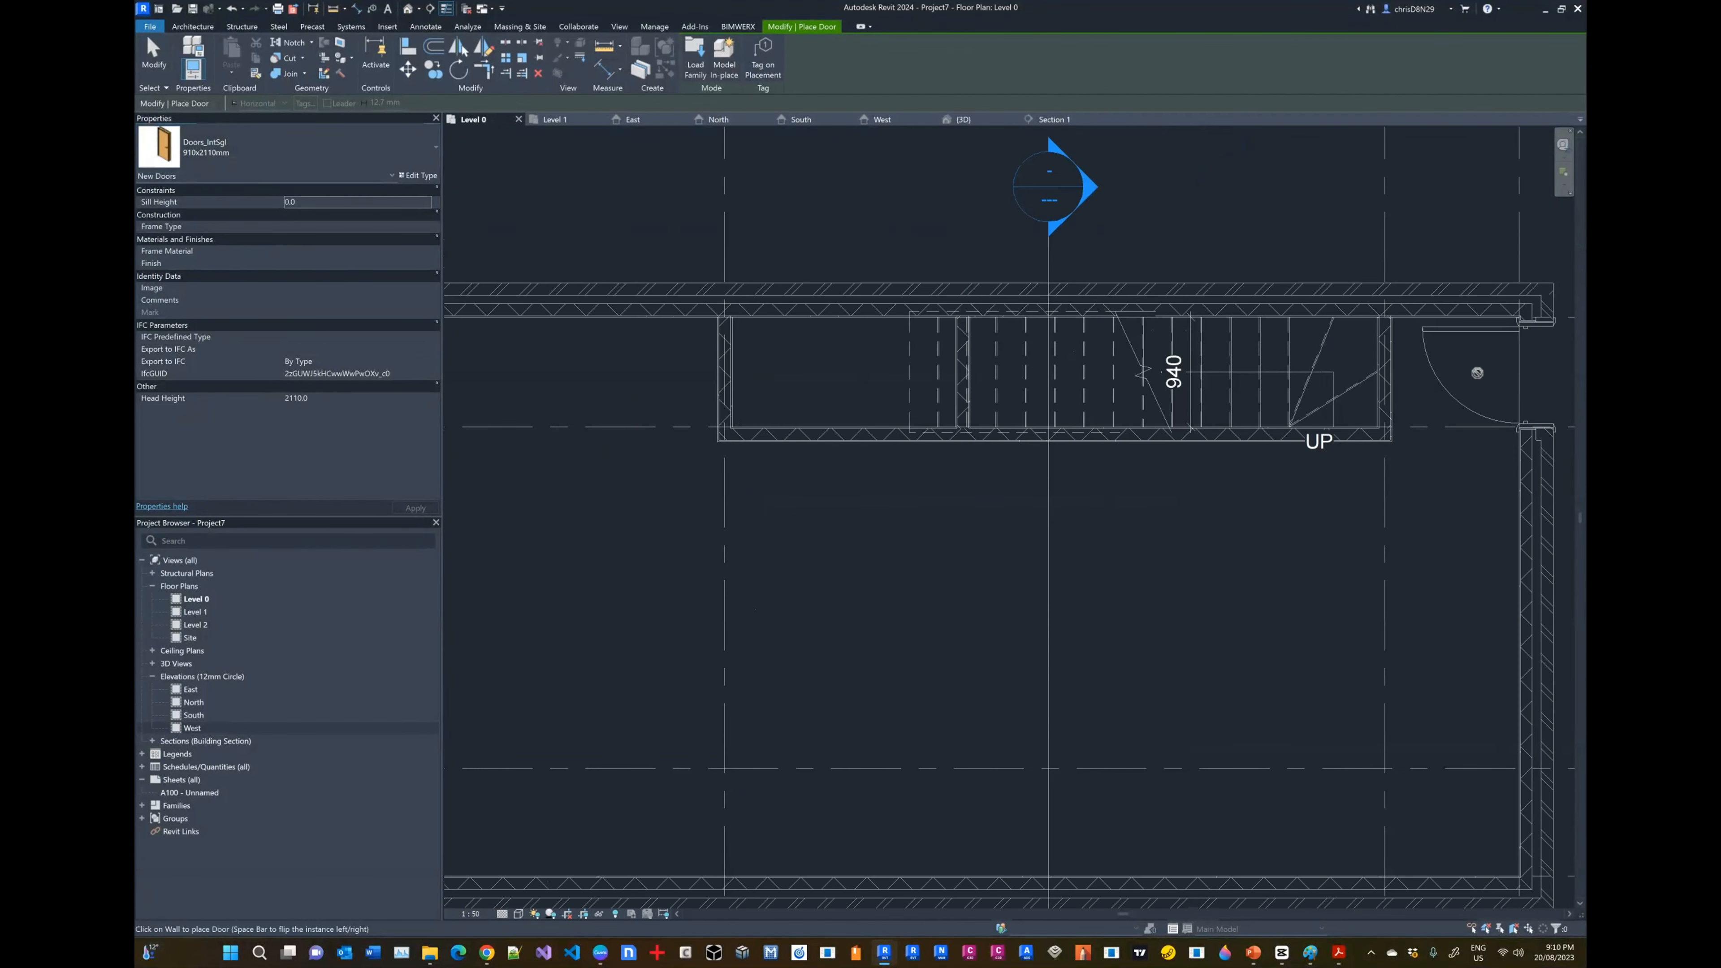
pyautogui.scroll(2, 750, 395)
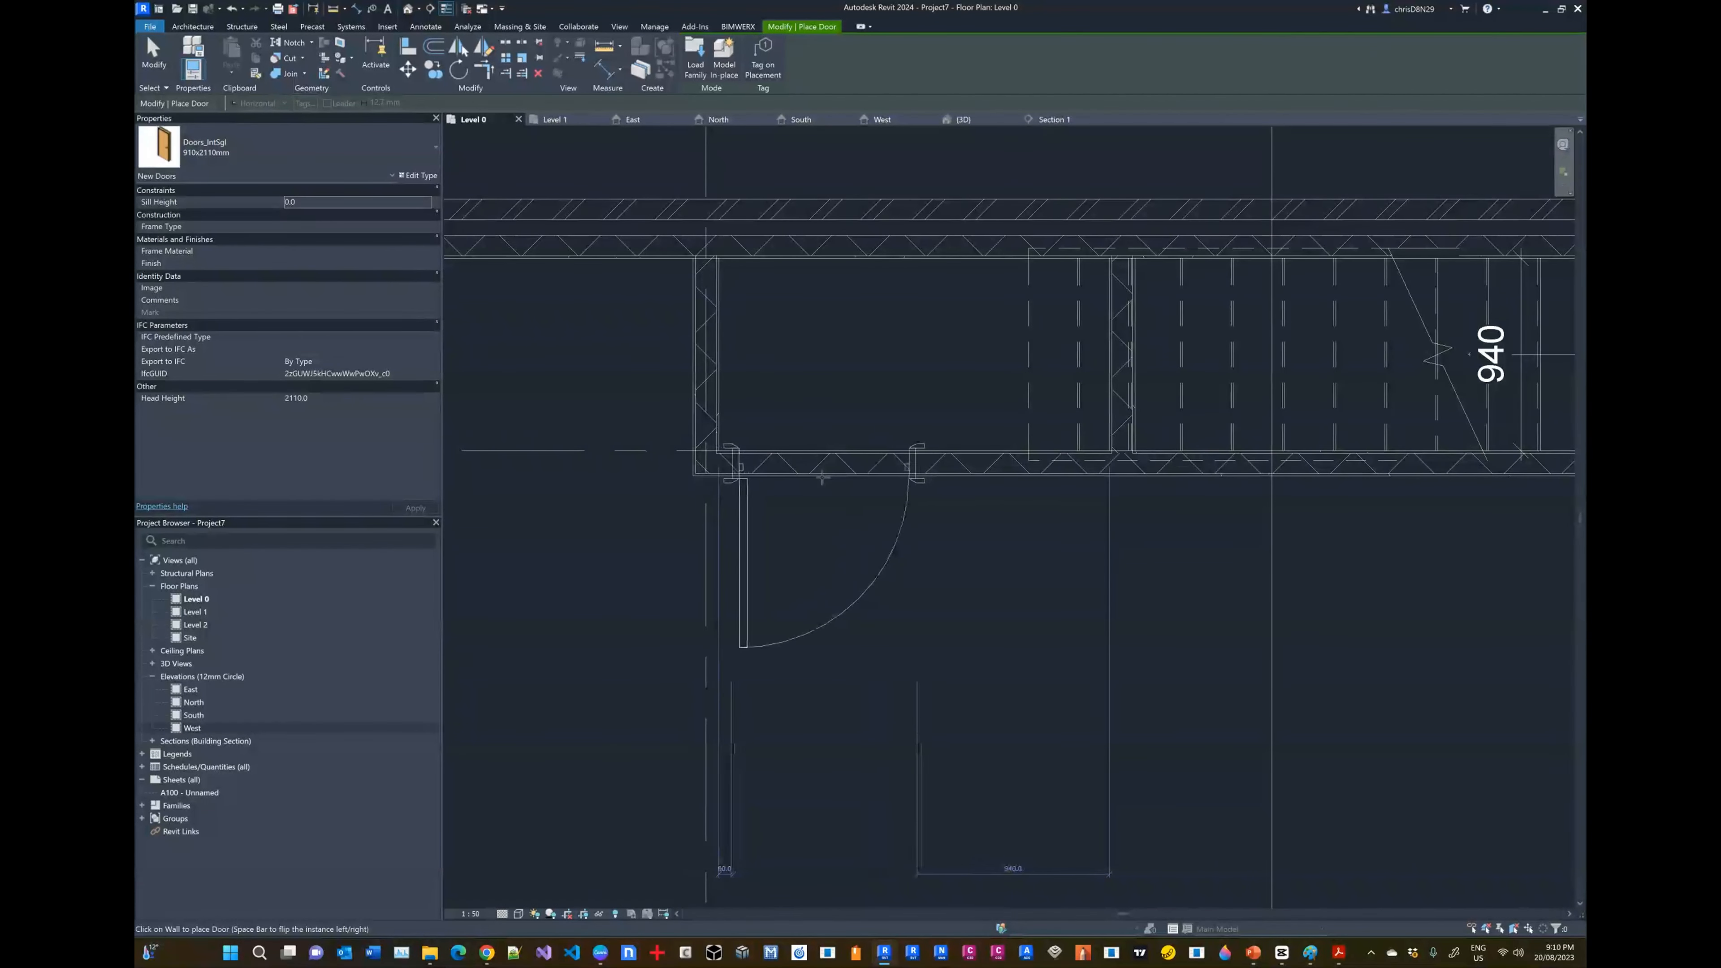
pyautogui.scroll(-2, 965, 520)
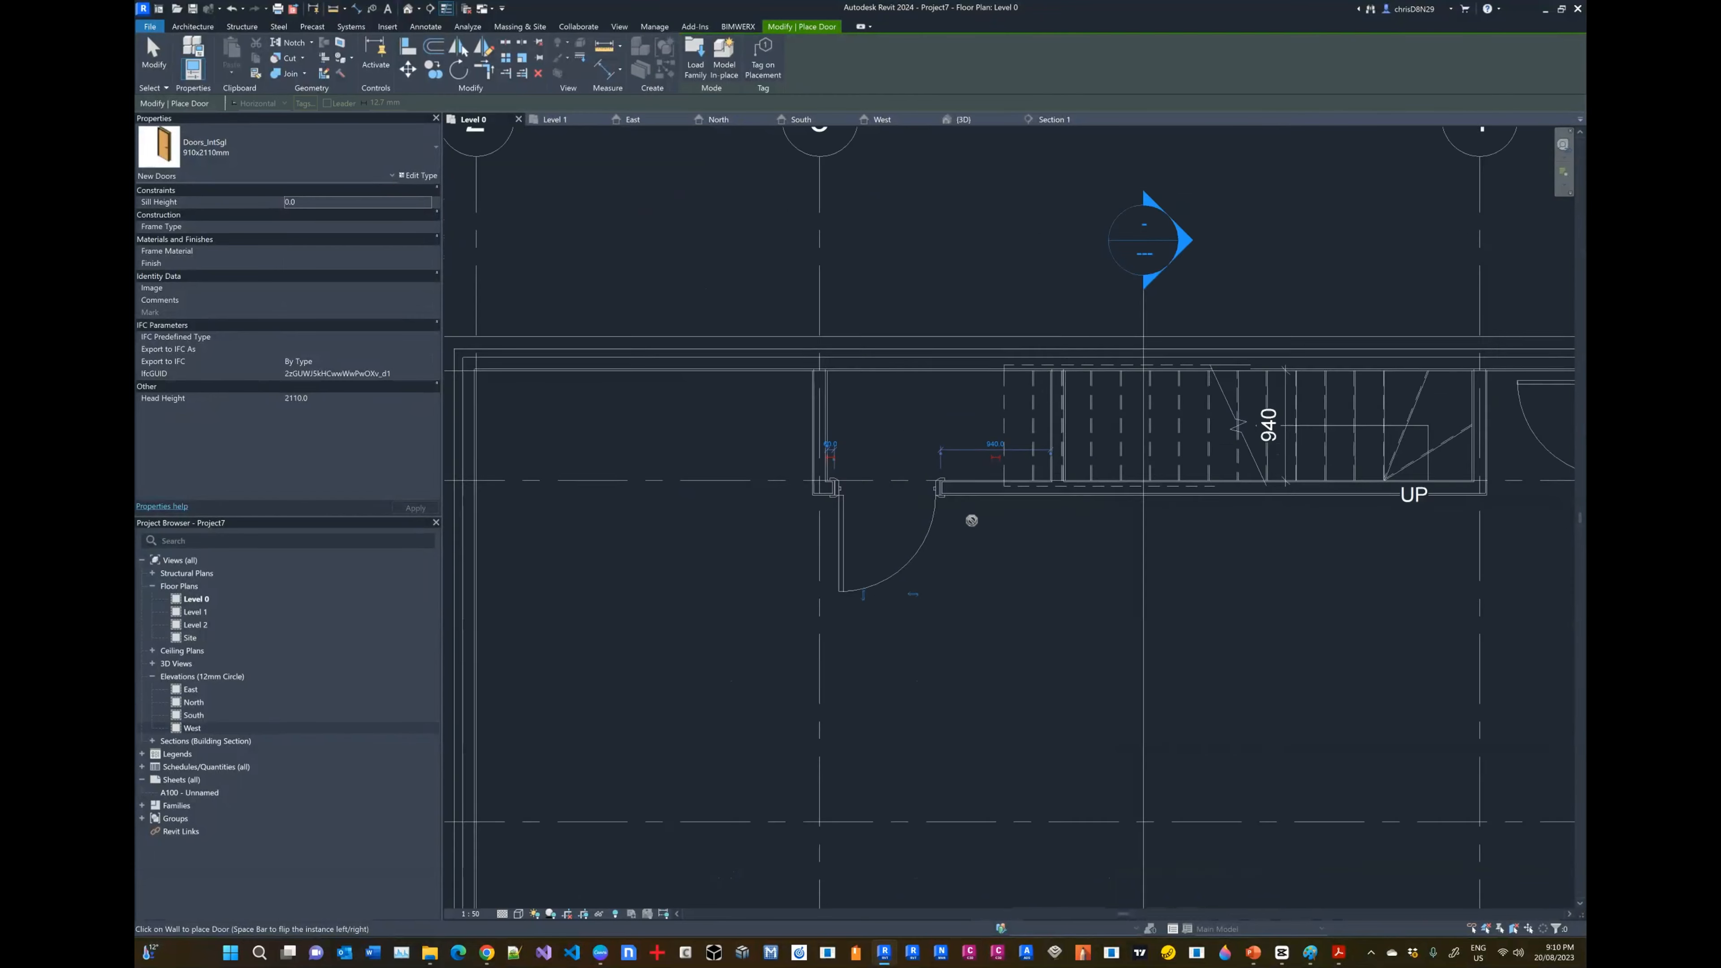
pyautogui.press('Escape')
pyautogui.press('Escape')
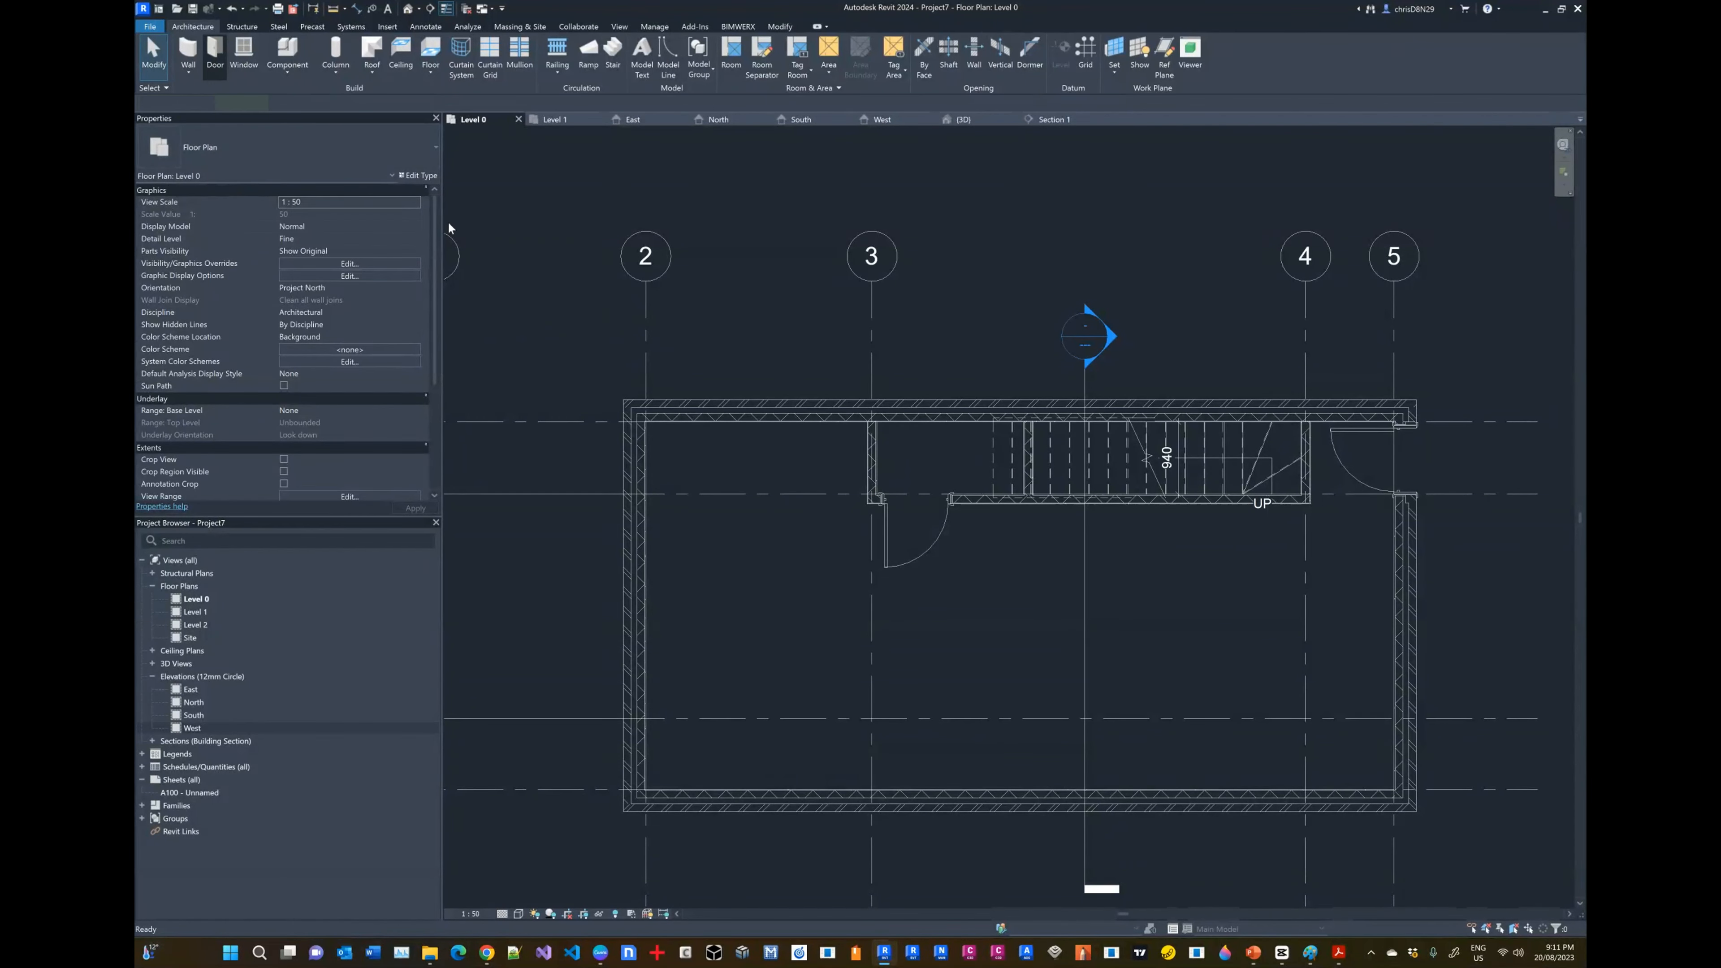
# Step: Start loading another door family and preview Ext Double Out-Timber-2Lite and Int Sliding Double-1Panel in the NZ Library's 45-01 Doors folder
pyautogui.click(214, 54)
pyautogui.click(242, 147)
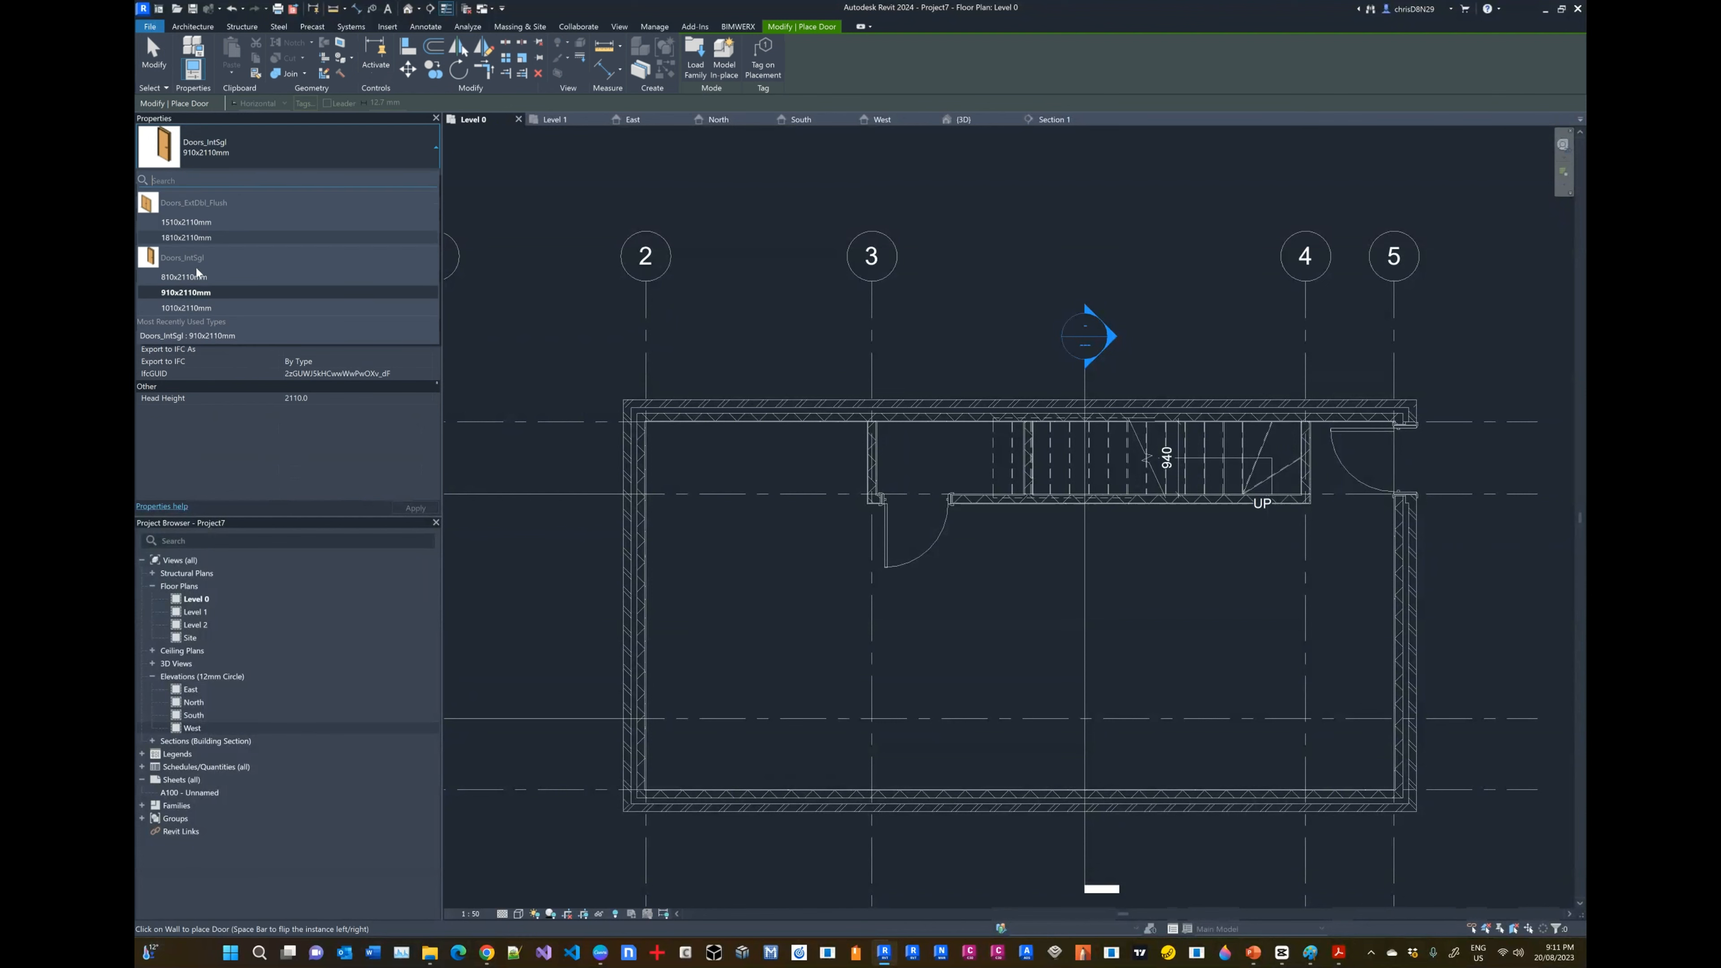
pyautogui.click(695, 58)
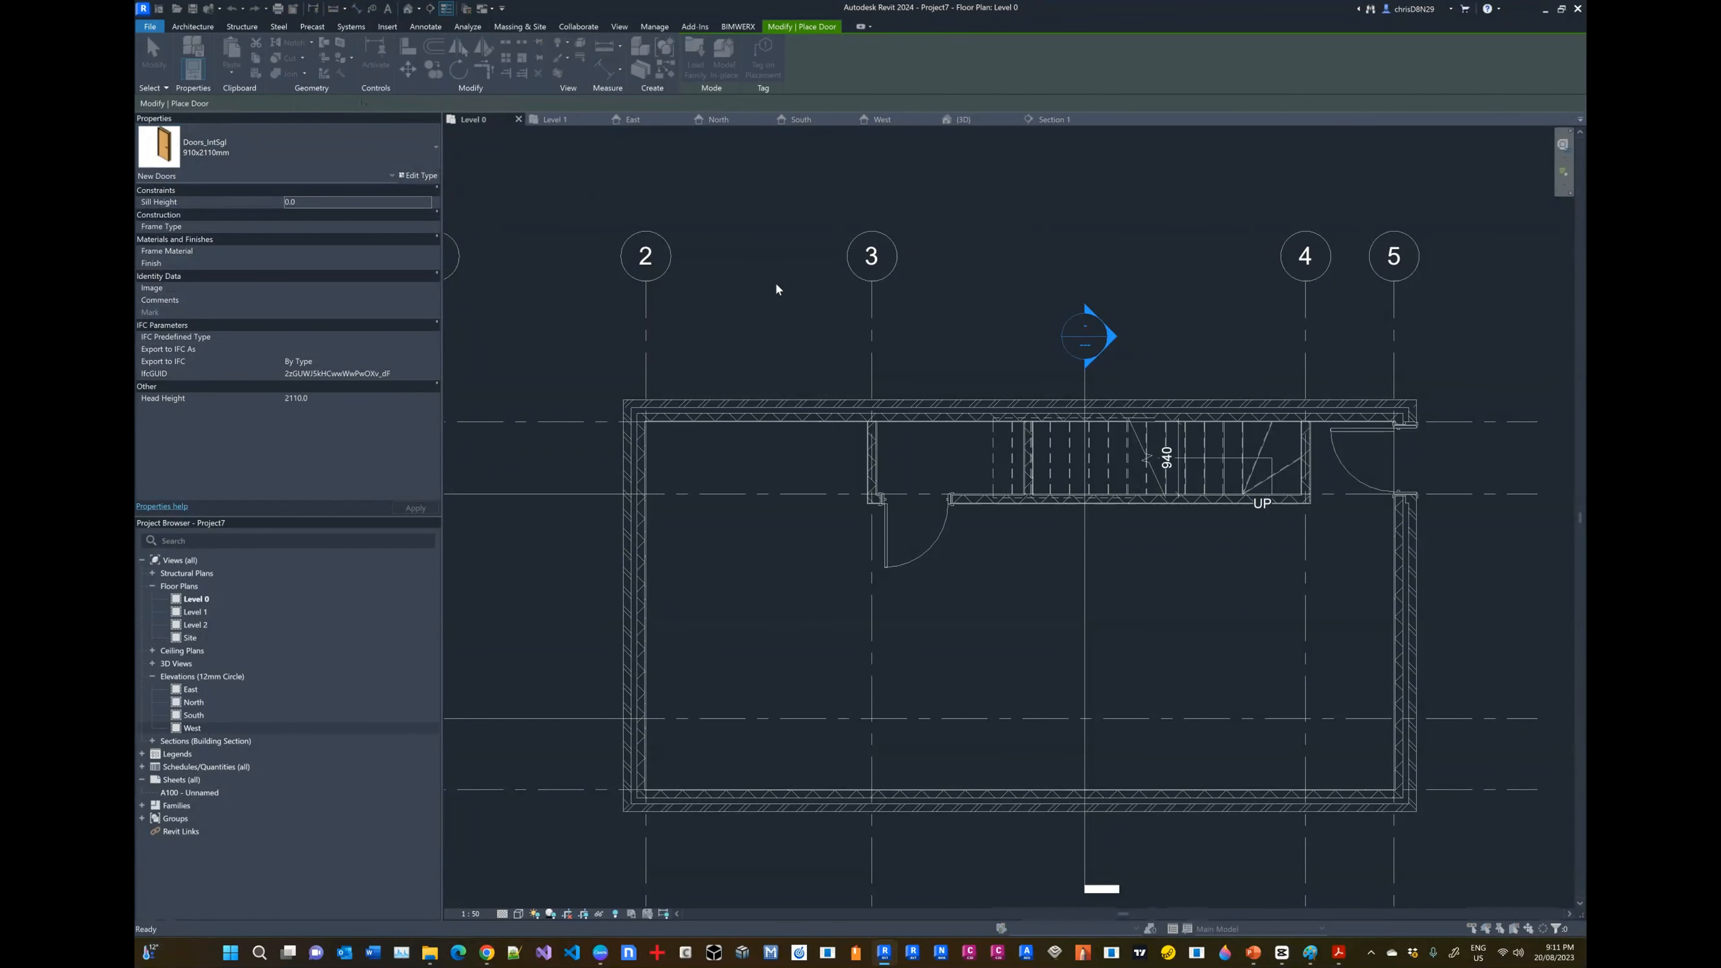
pyautogui.moveTo(807, 328); pyautogui.dragTo(791, 179)
pyautogui.click(634, 466)
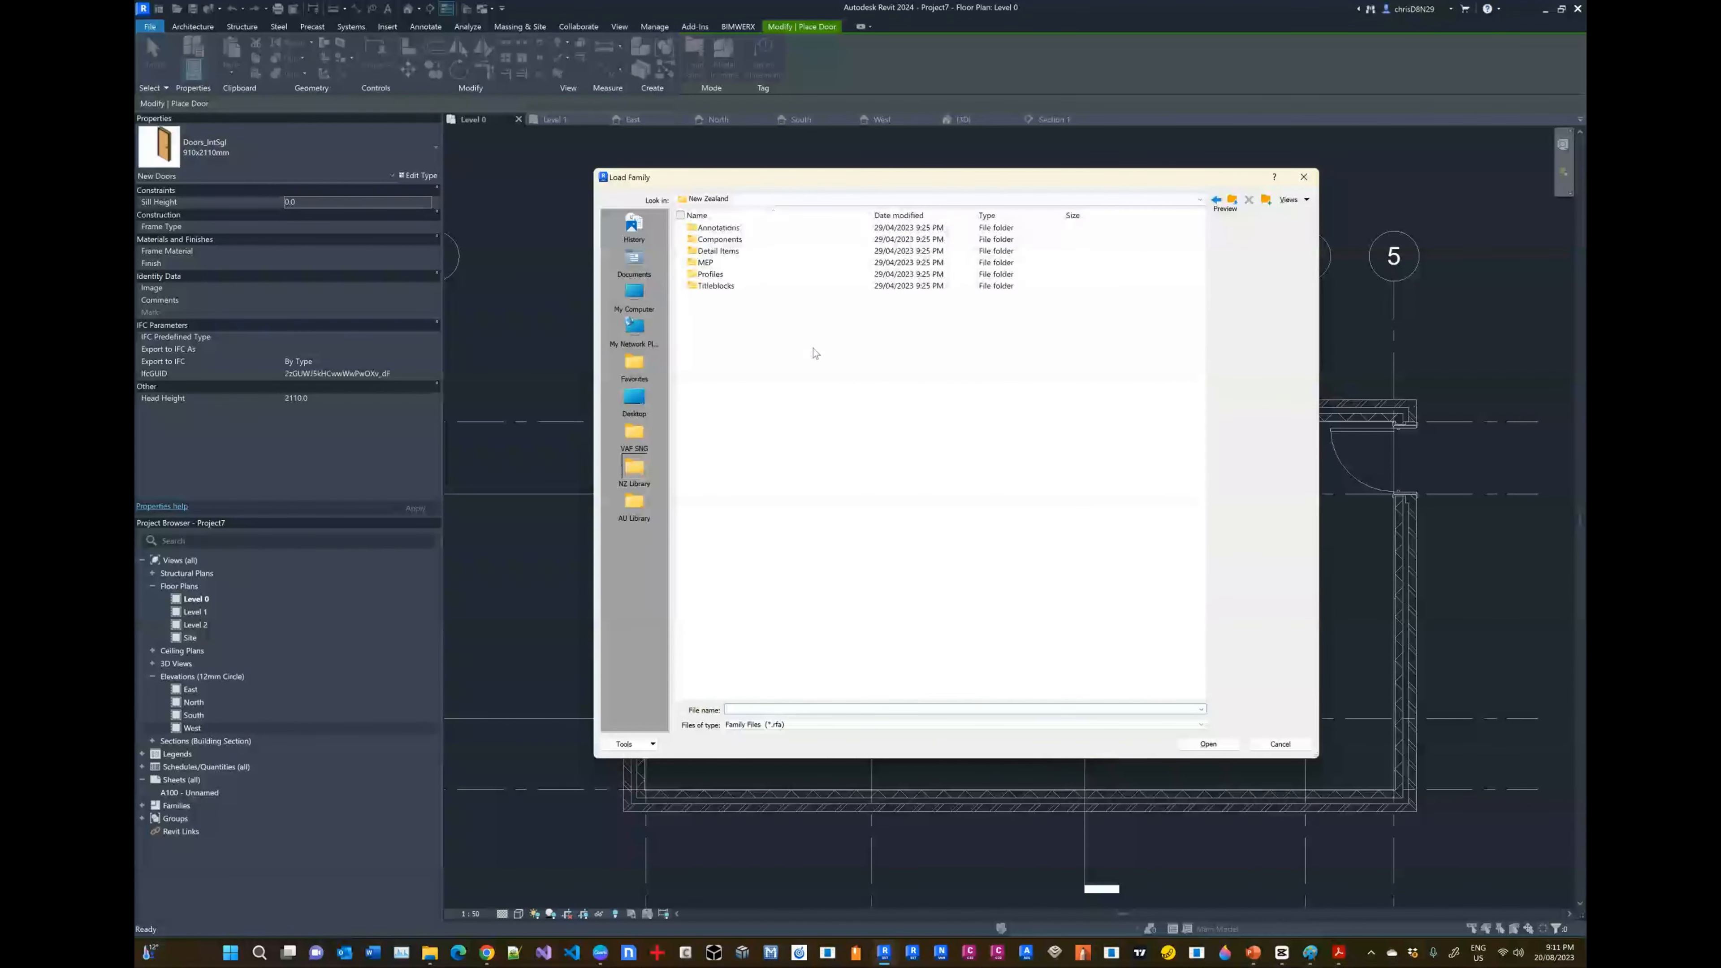
pyautogui.doubleClick(720, 239)
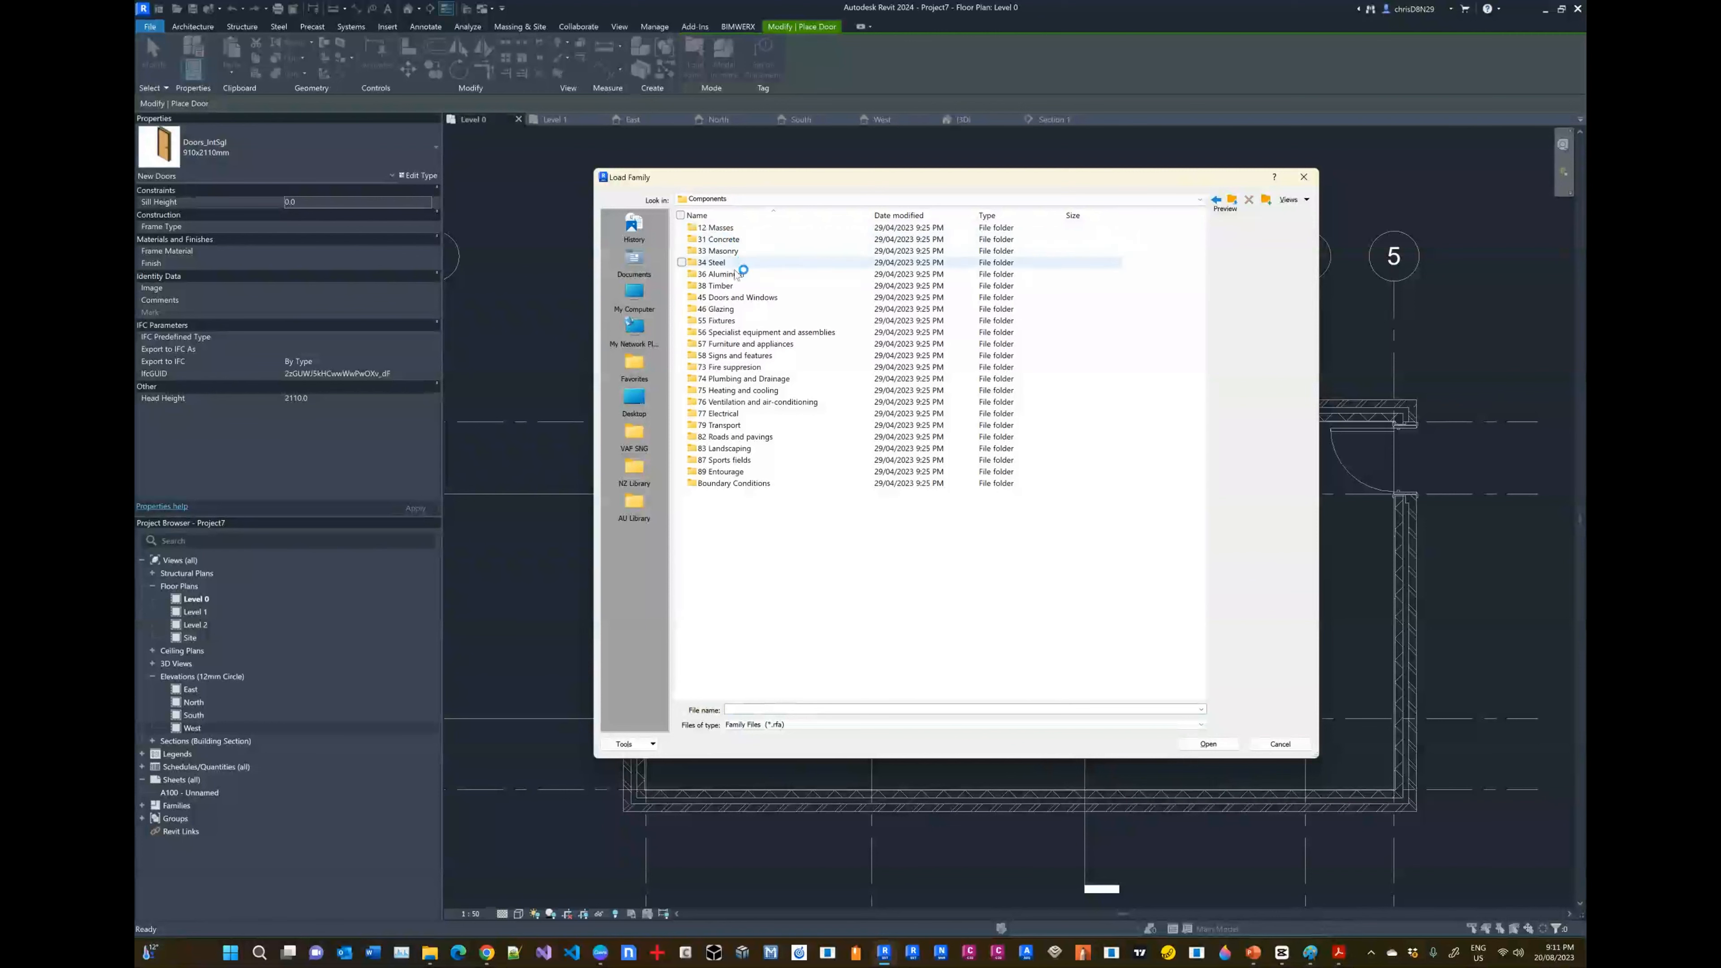
pyautogui.doubleClick(738, 297)
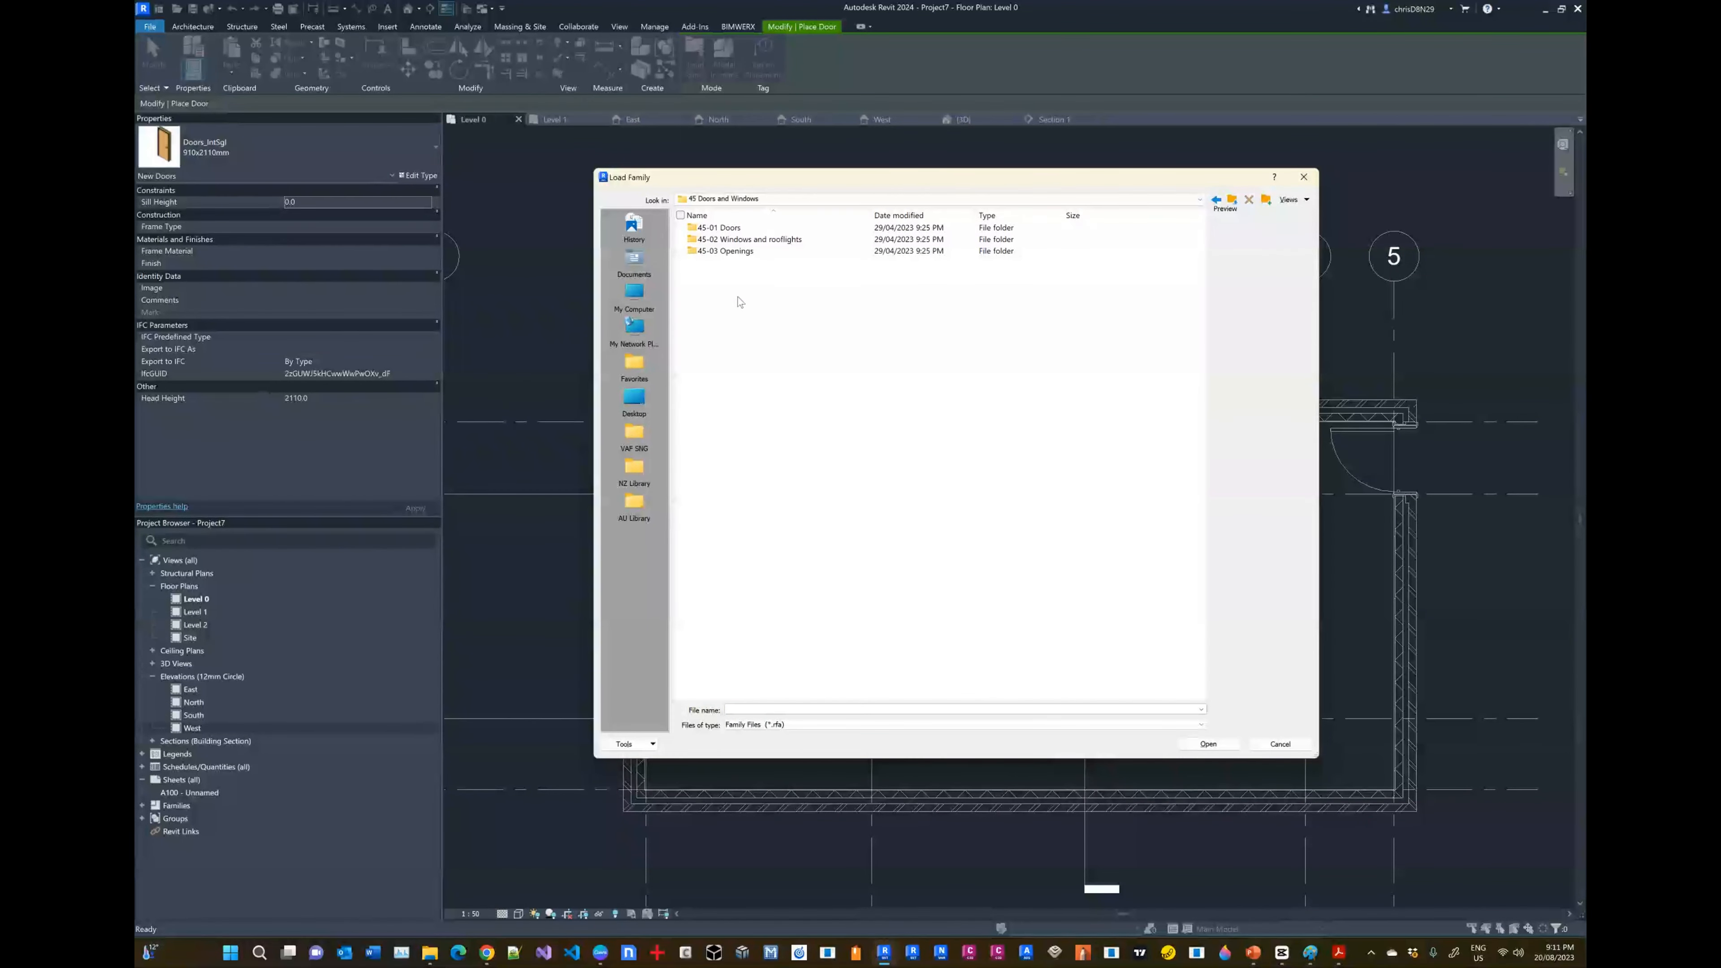
pyautogui.doubleClick(718, 228)
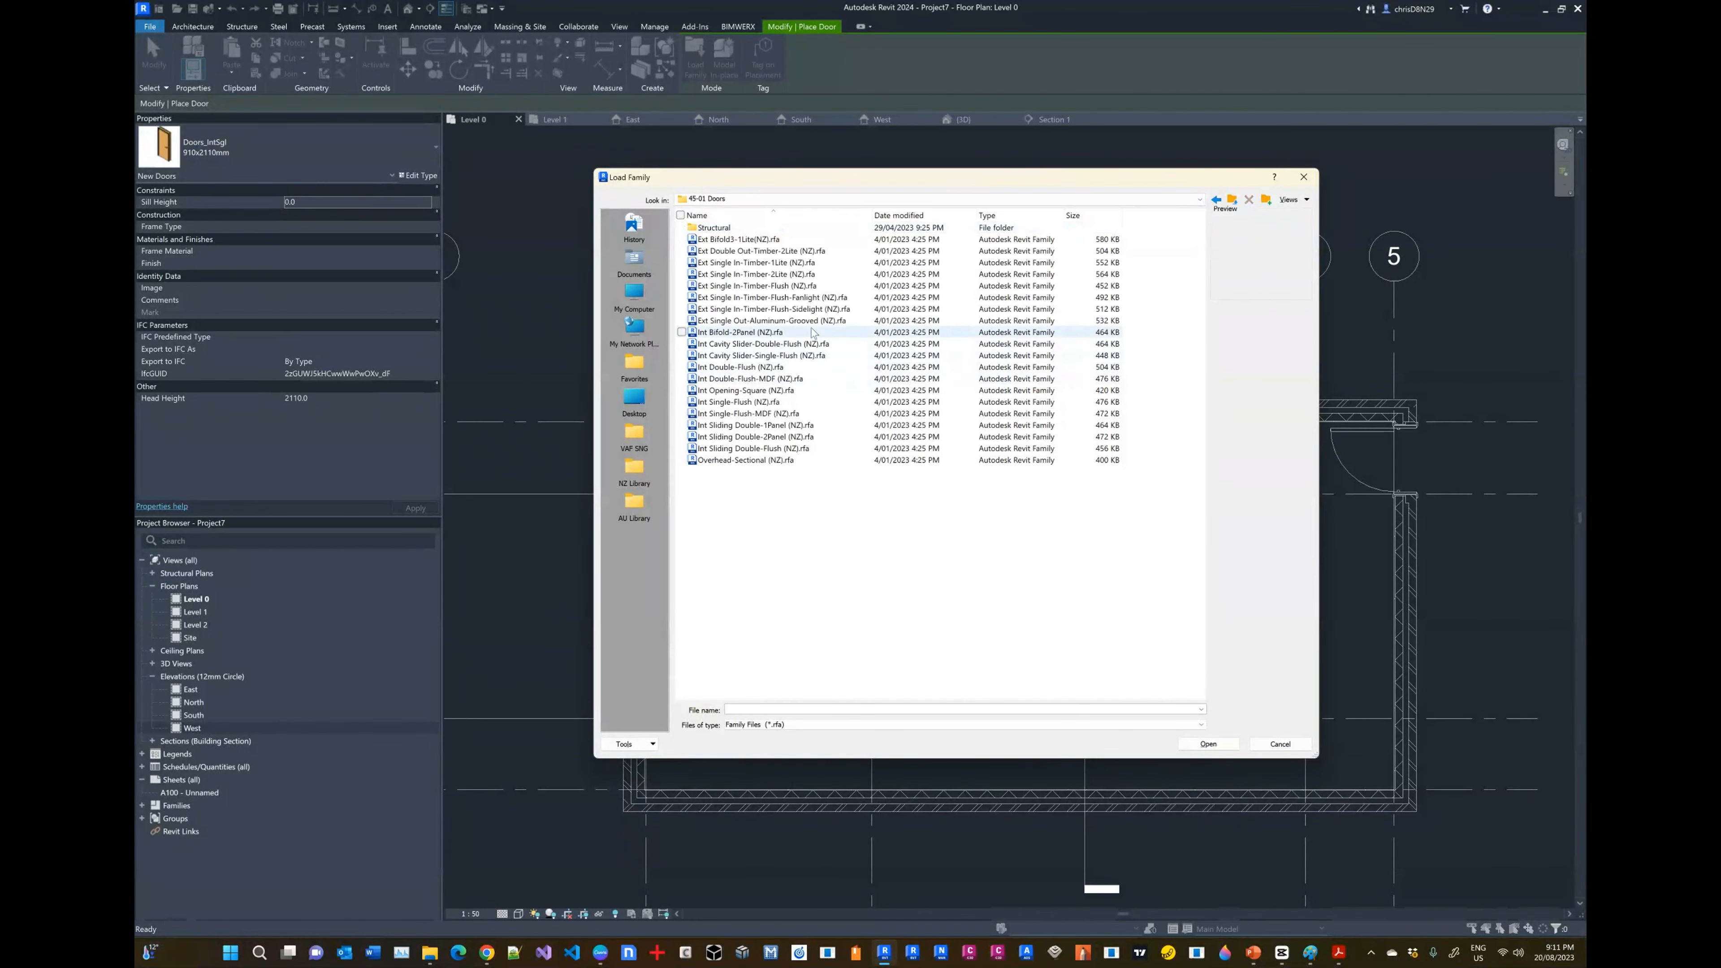
pyautogui.click(762, 250)
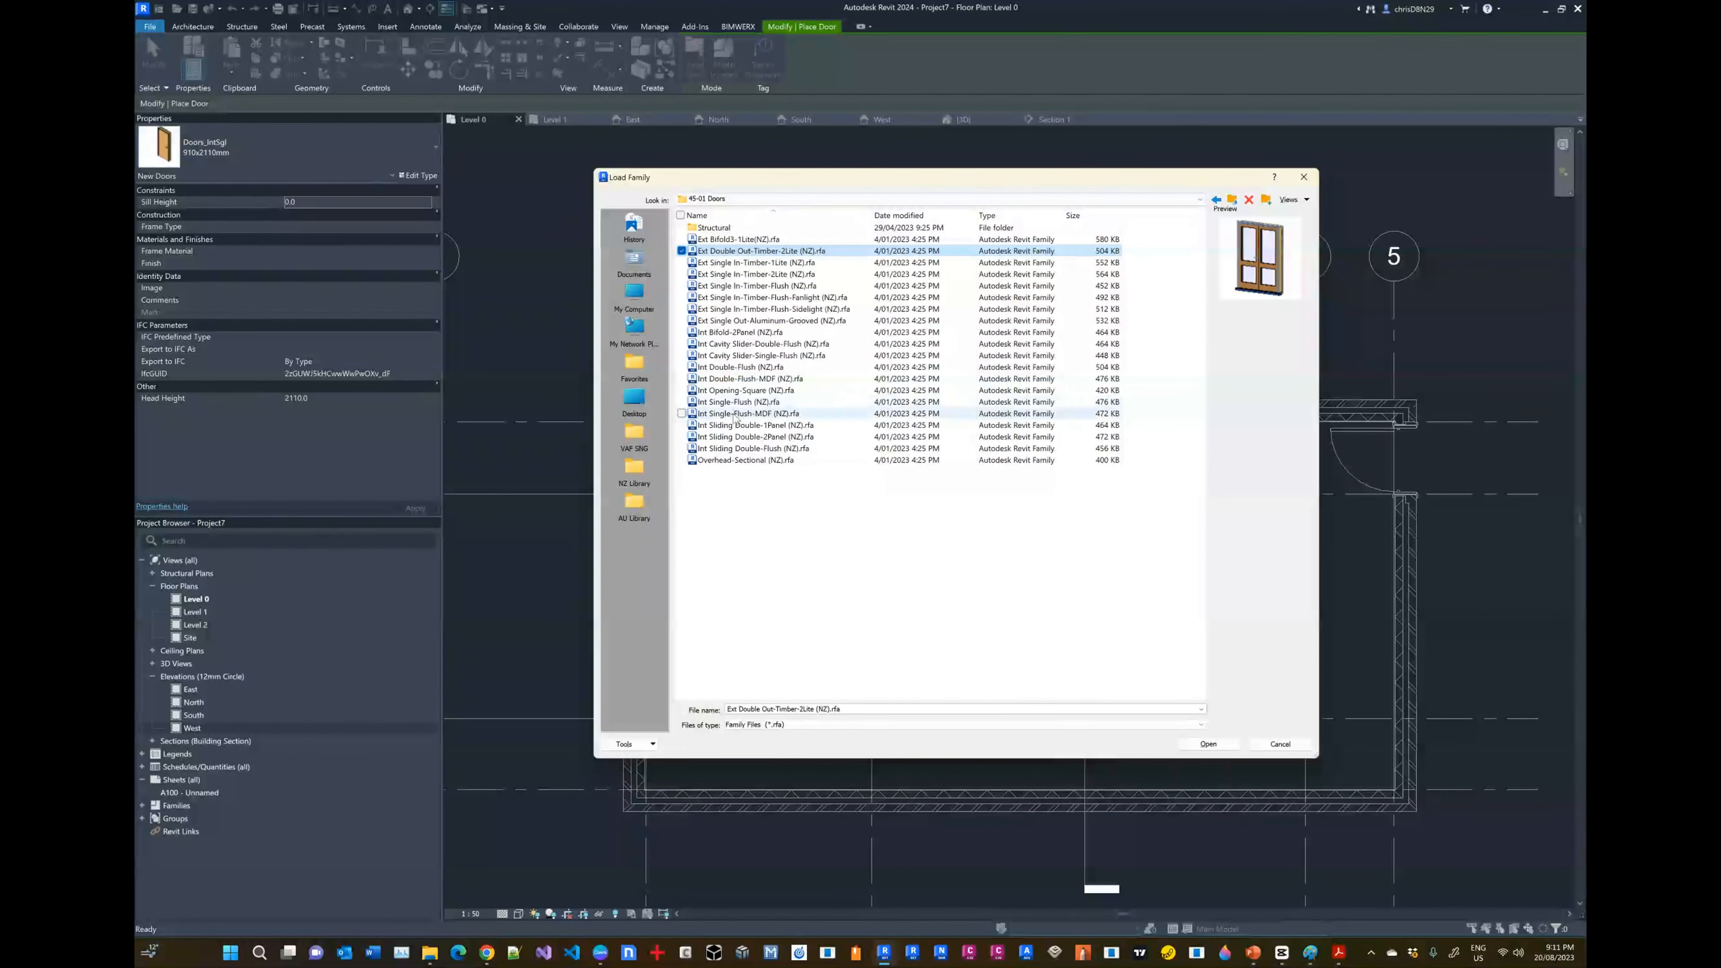
pyautogui.click(720, 427)
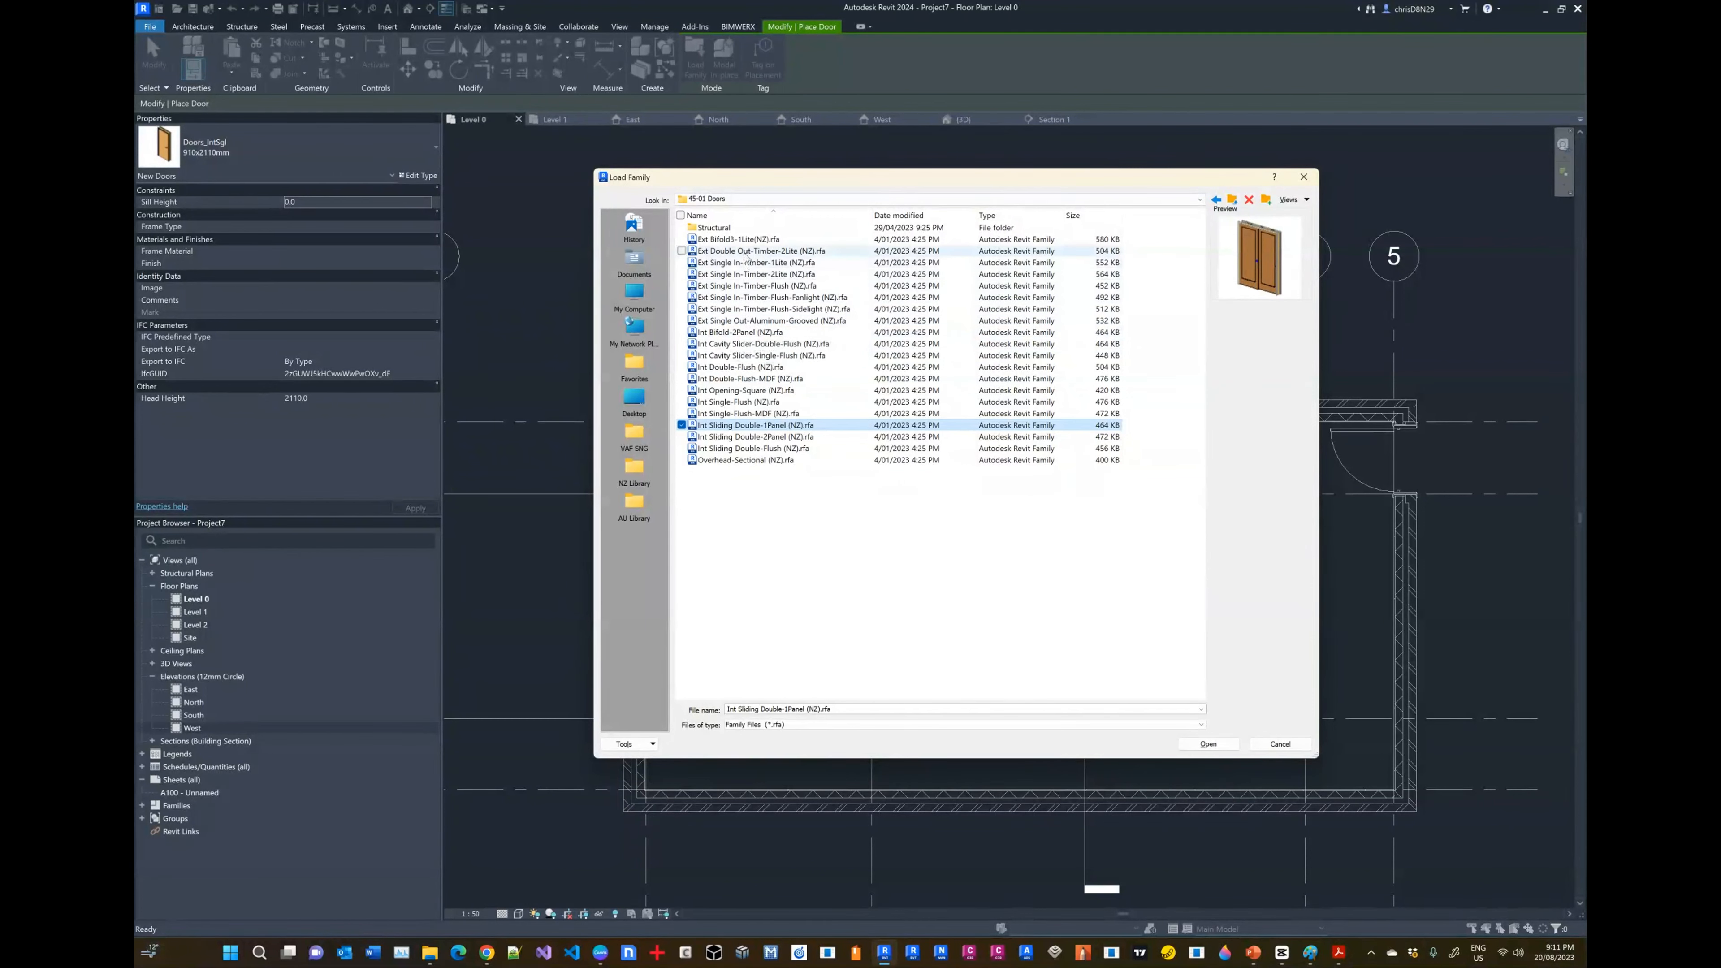
# Step: Compare the two- and three-panel sliding doors in the AU Library's Doors folder, check the plan in Paint, and load Sliding Door - 3 Panel (AUS)
pyautogui.click(634, 502)
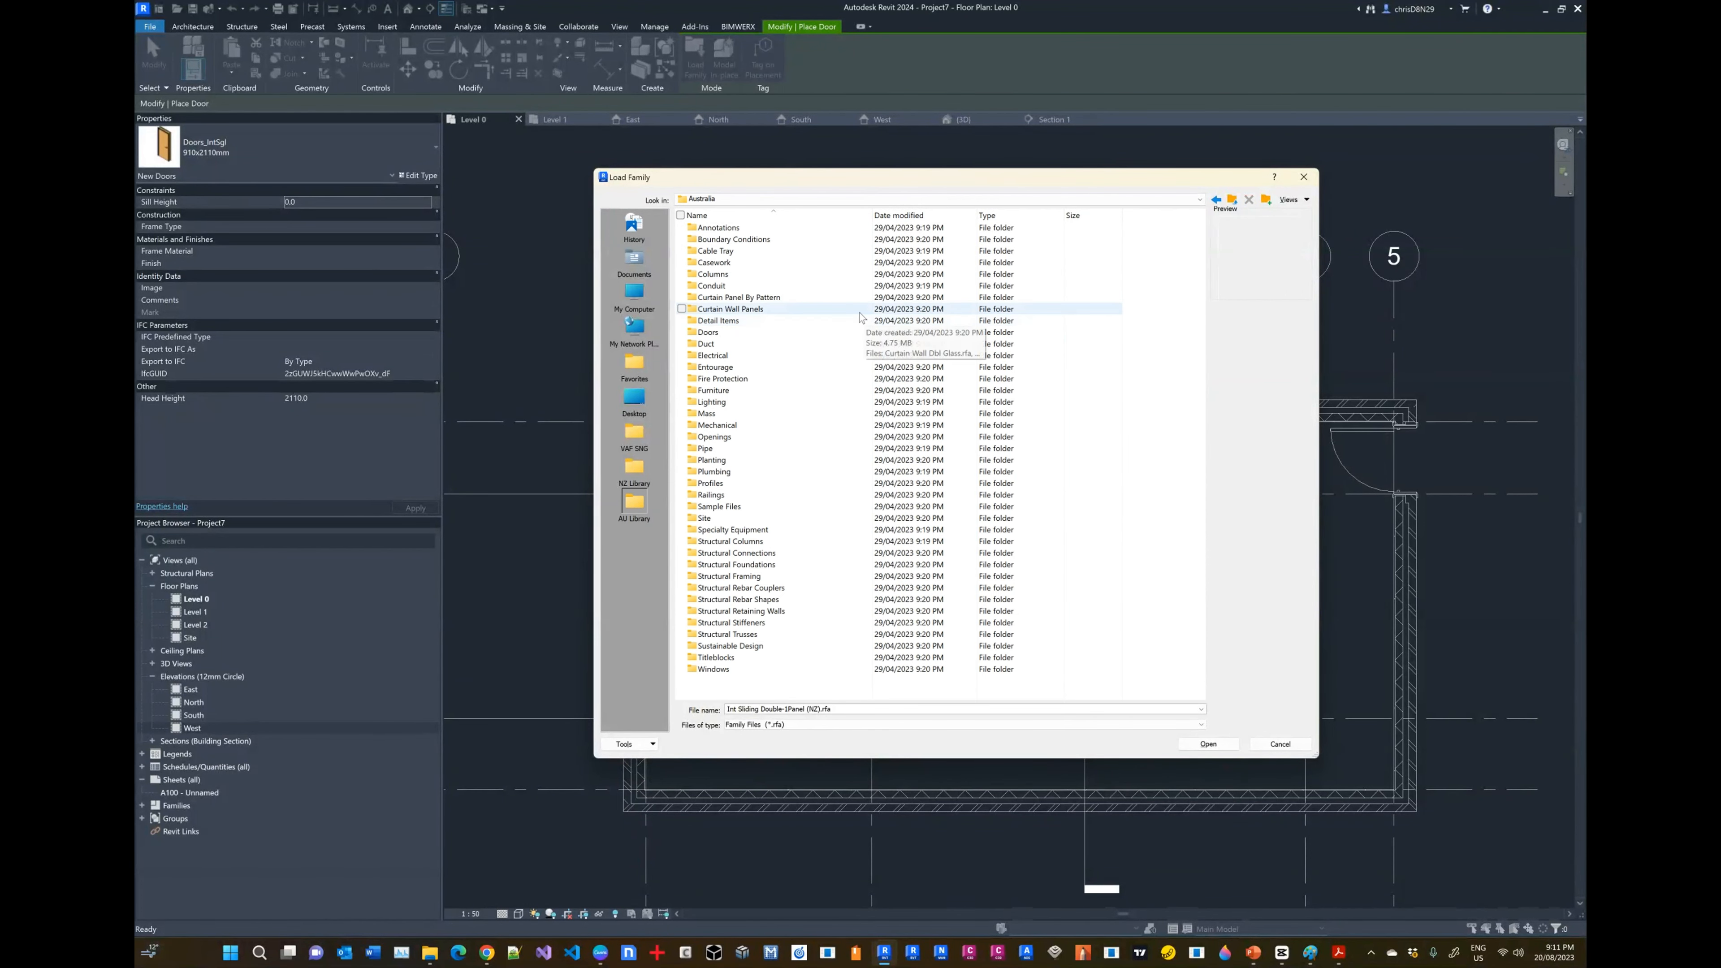
pyautogui.doubleClick(708, 332)
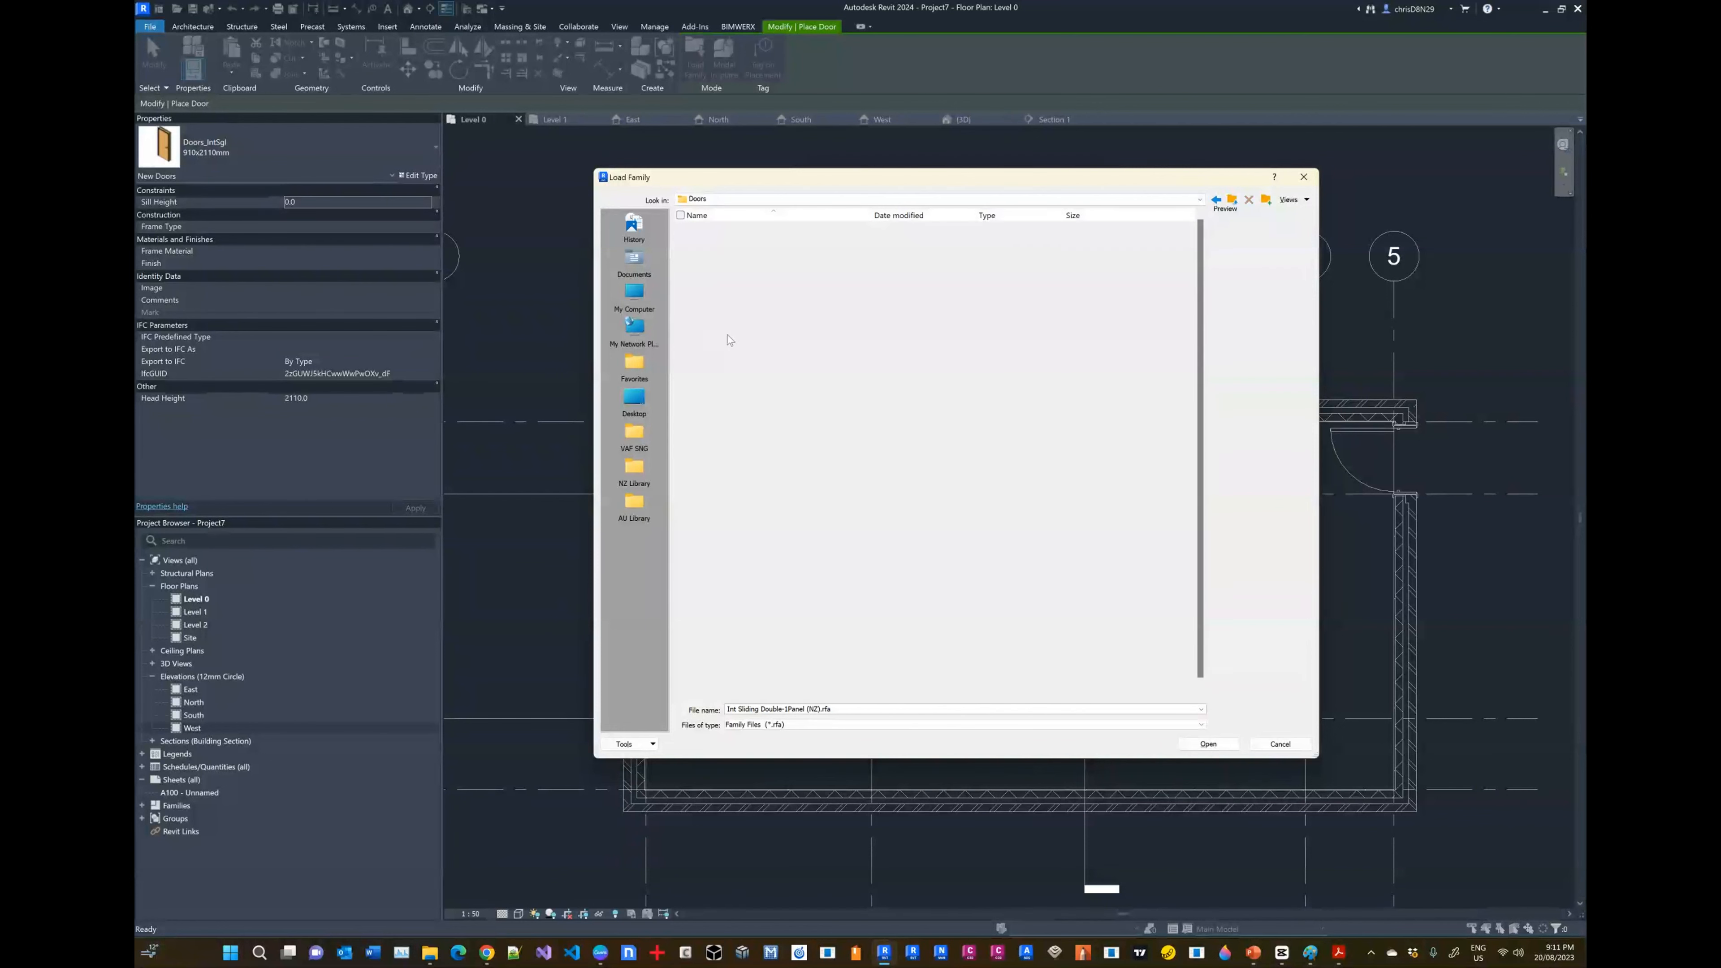
pyautogui.scroll(-1, 802, 369)
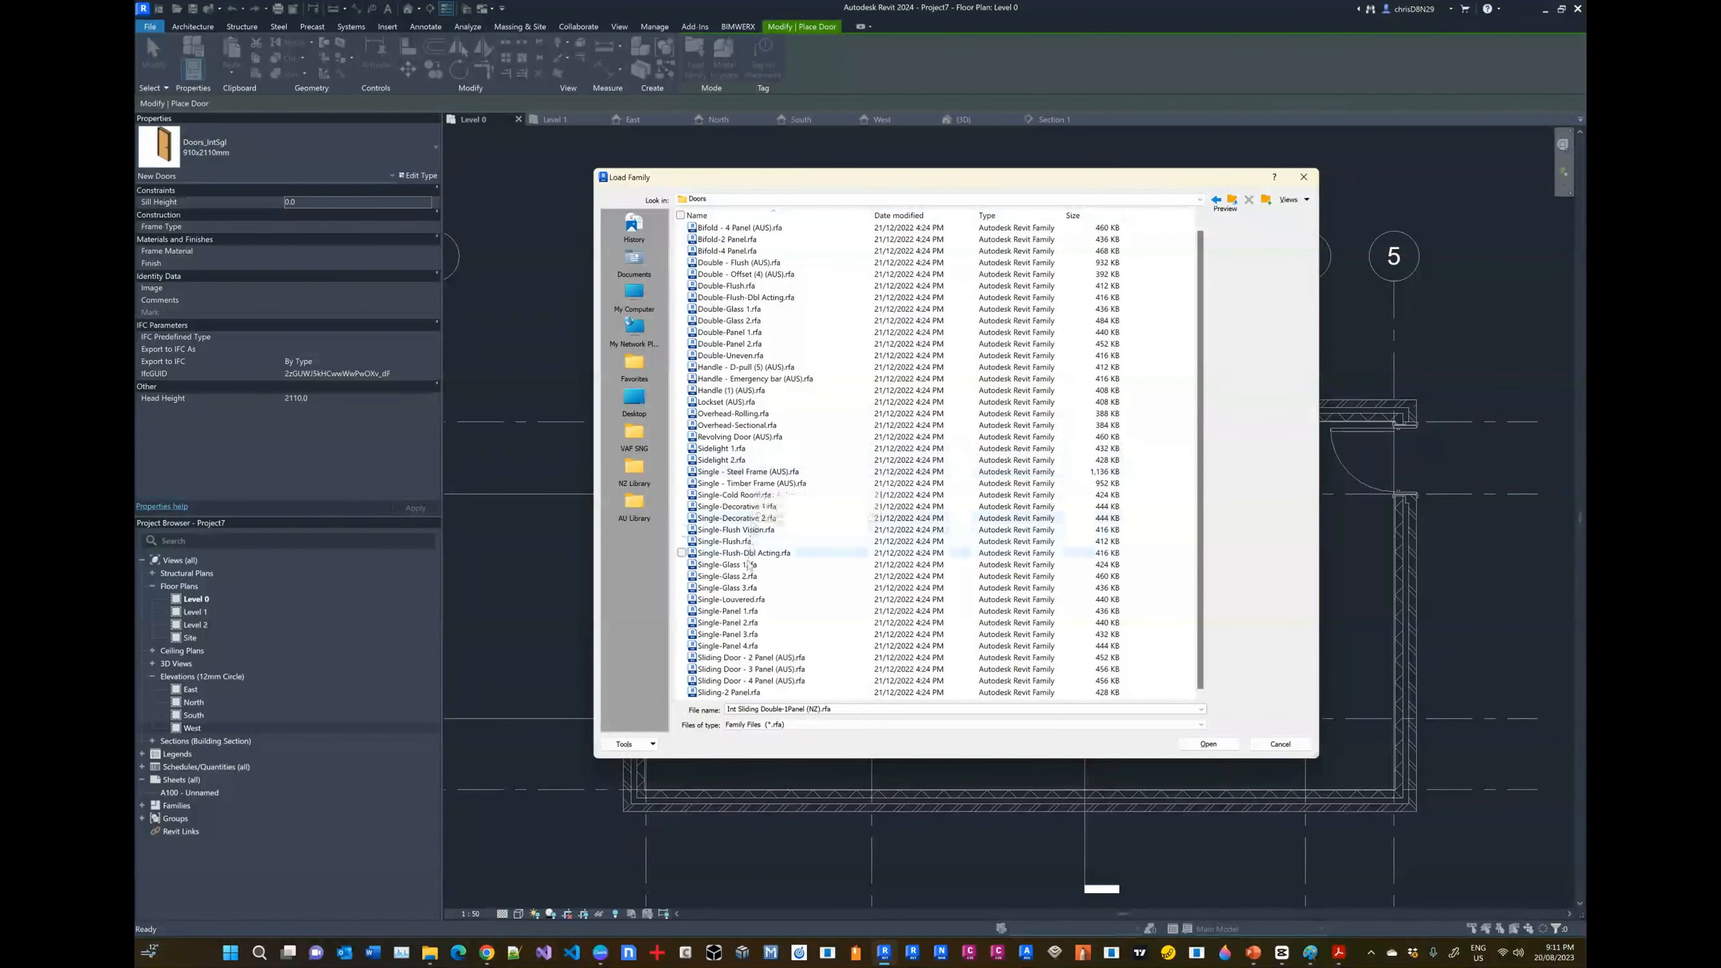
pyautogui.click(758, 659)
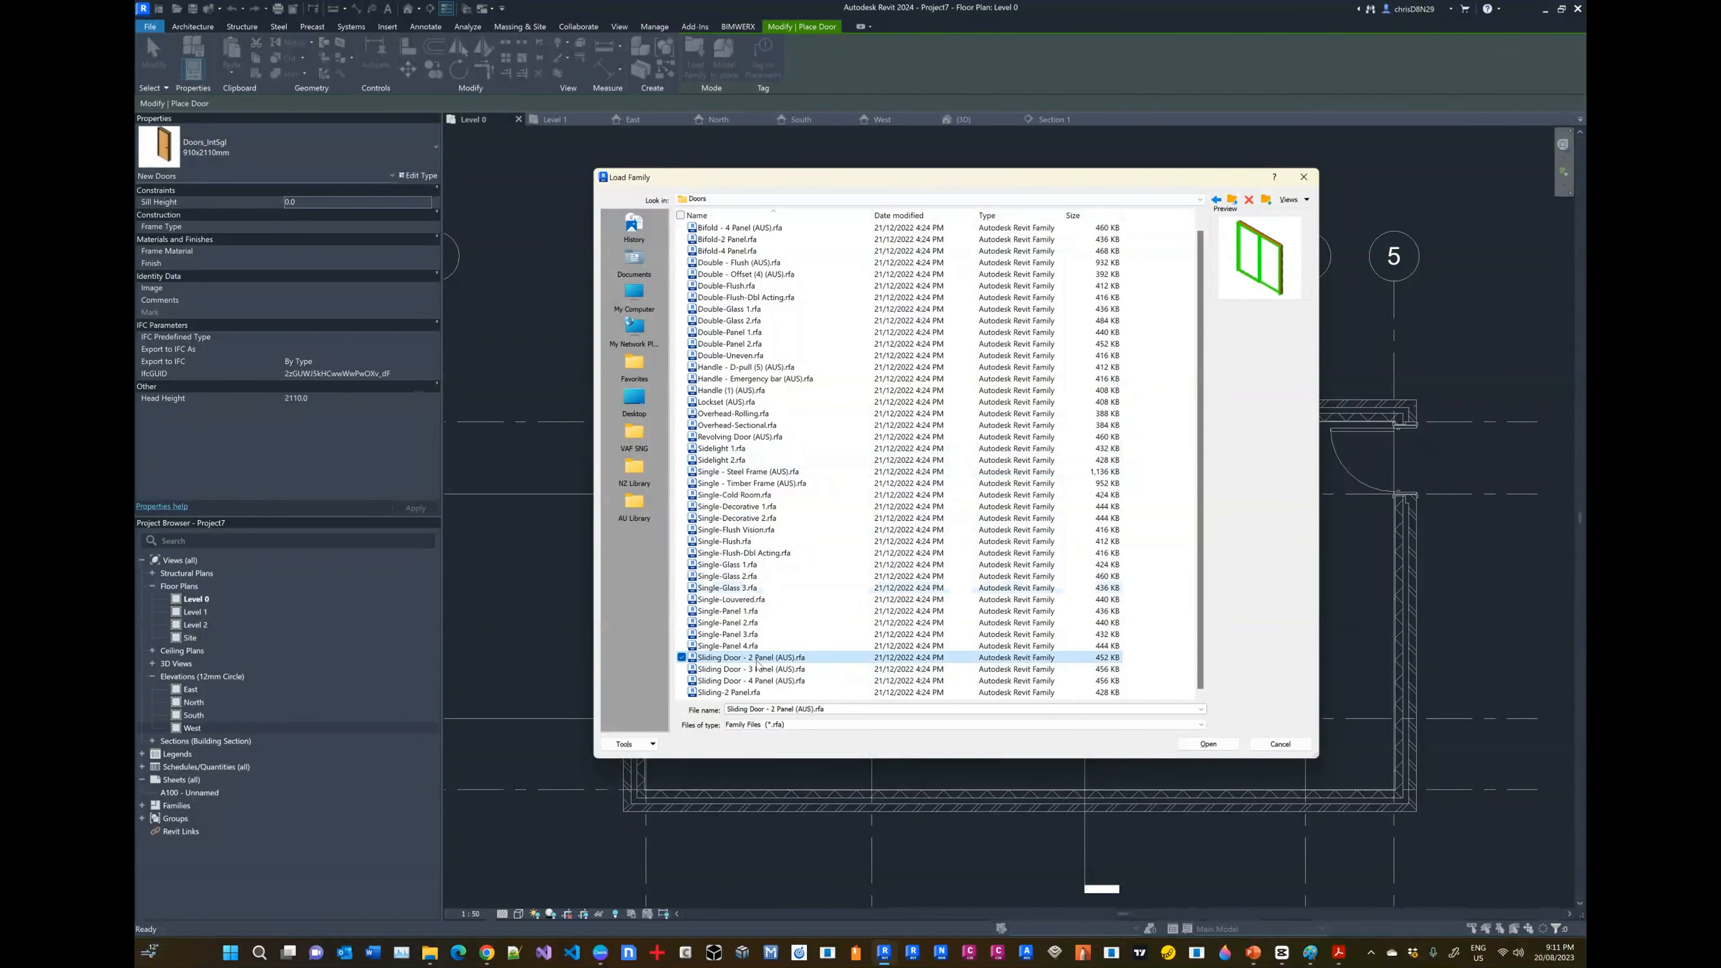
pyautogui.click(777, 670)
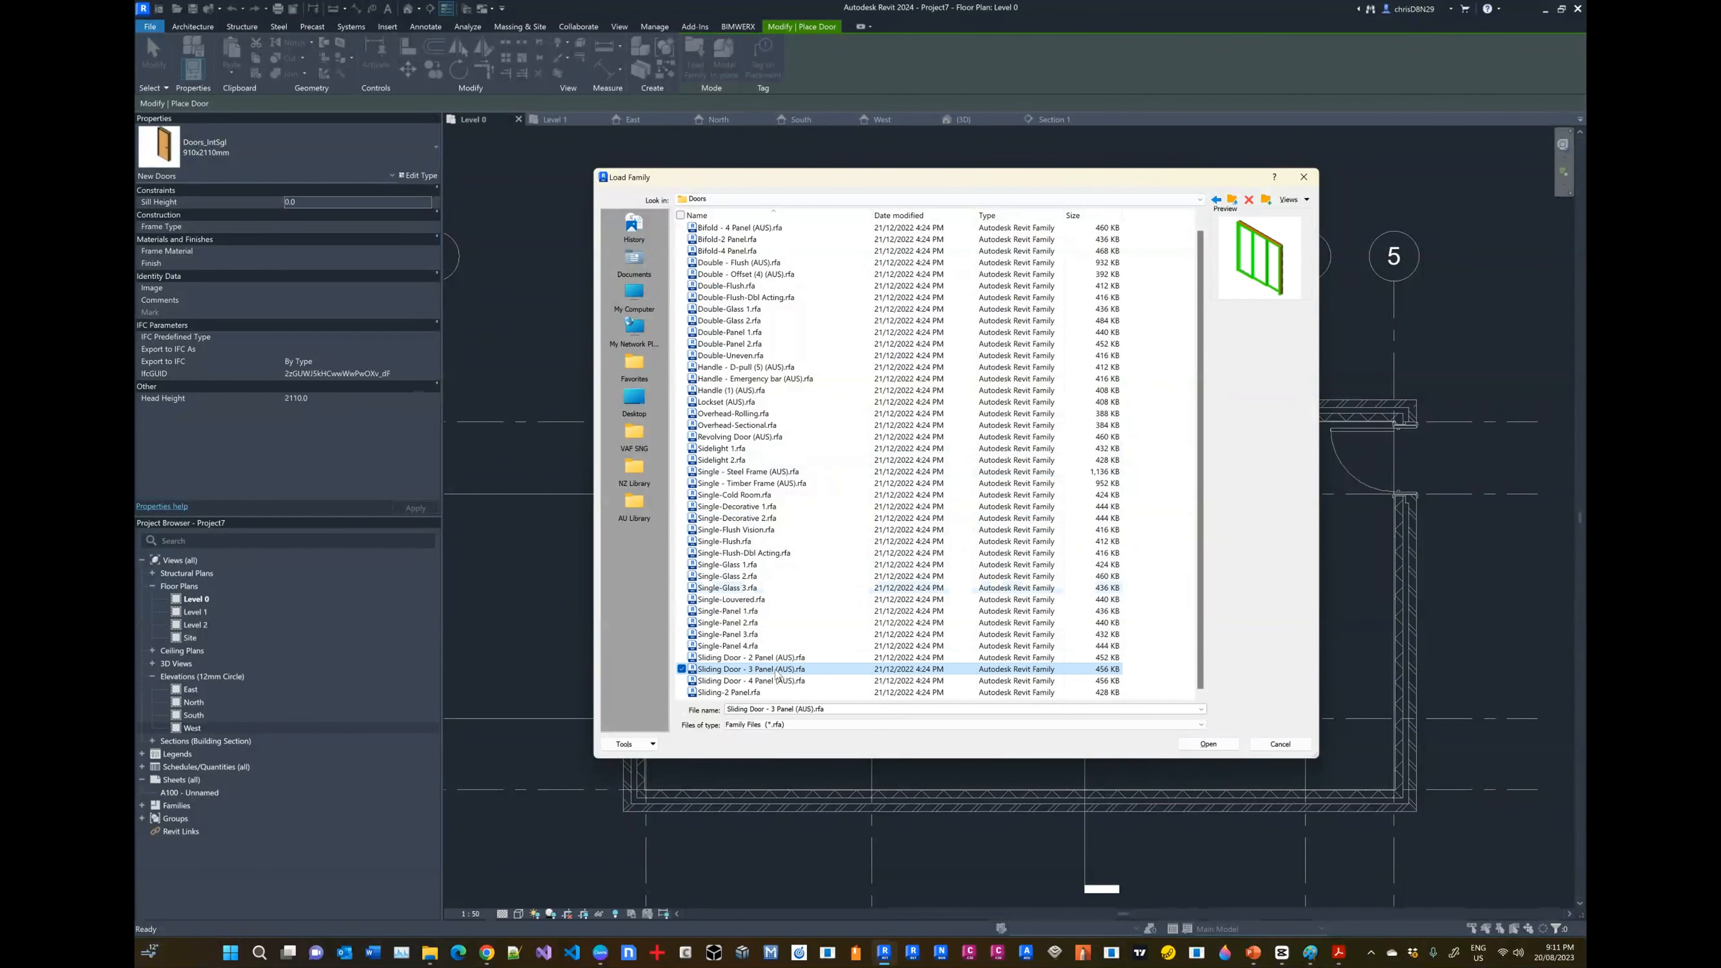
pyautogui.hotkey('alt', 'Tab')
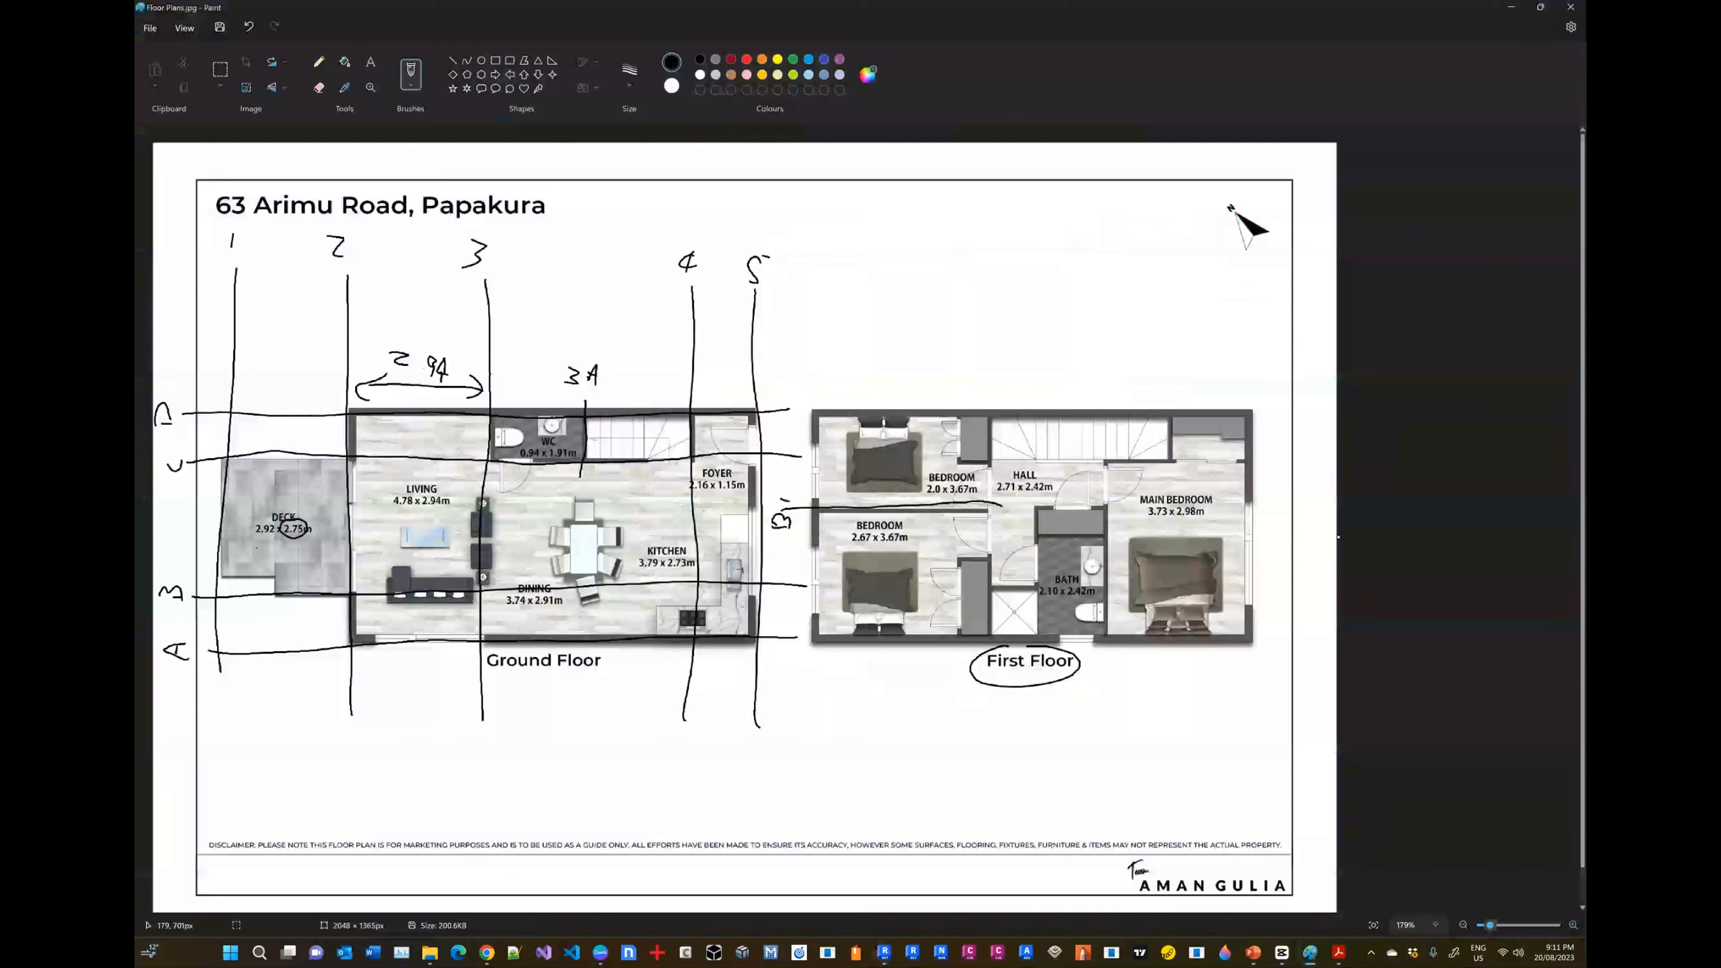
pyautogui.hotkey('alt', 'Tab')
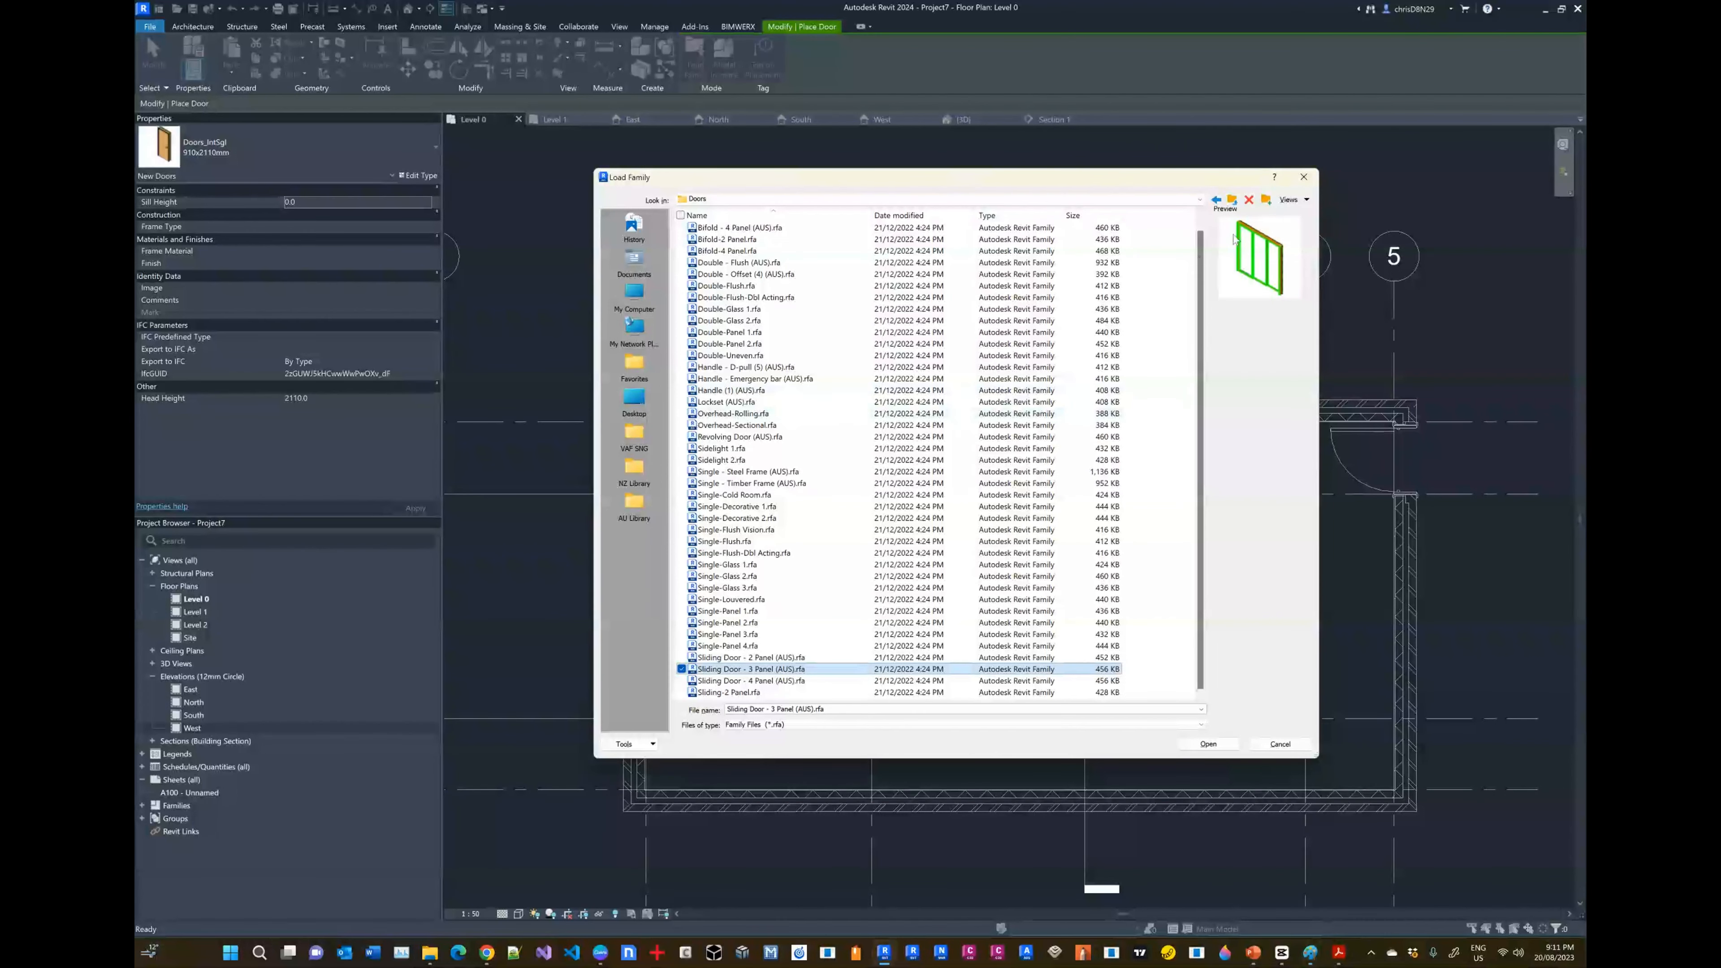
pyautogui.click(1208, 744)
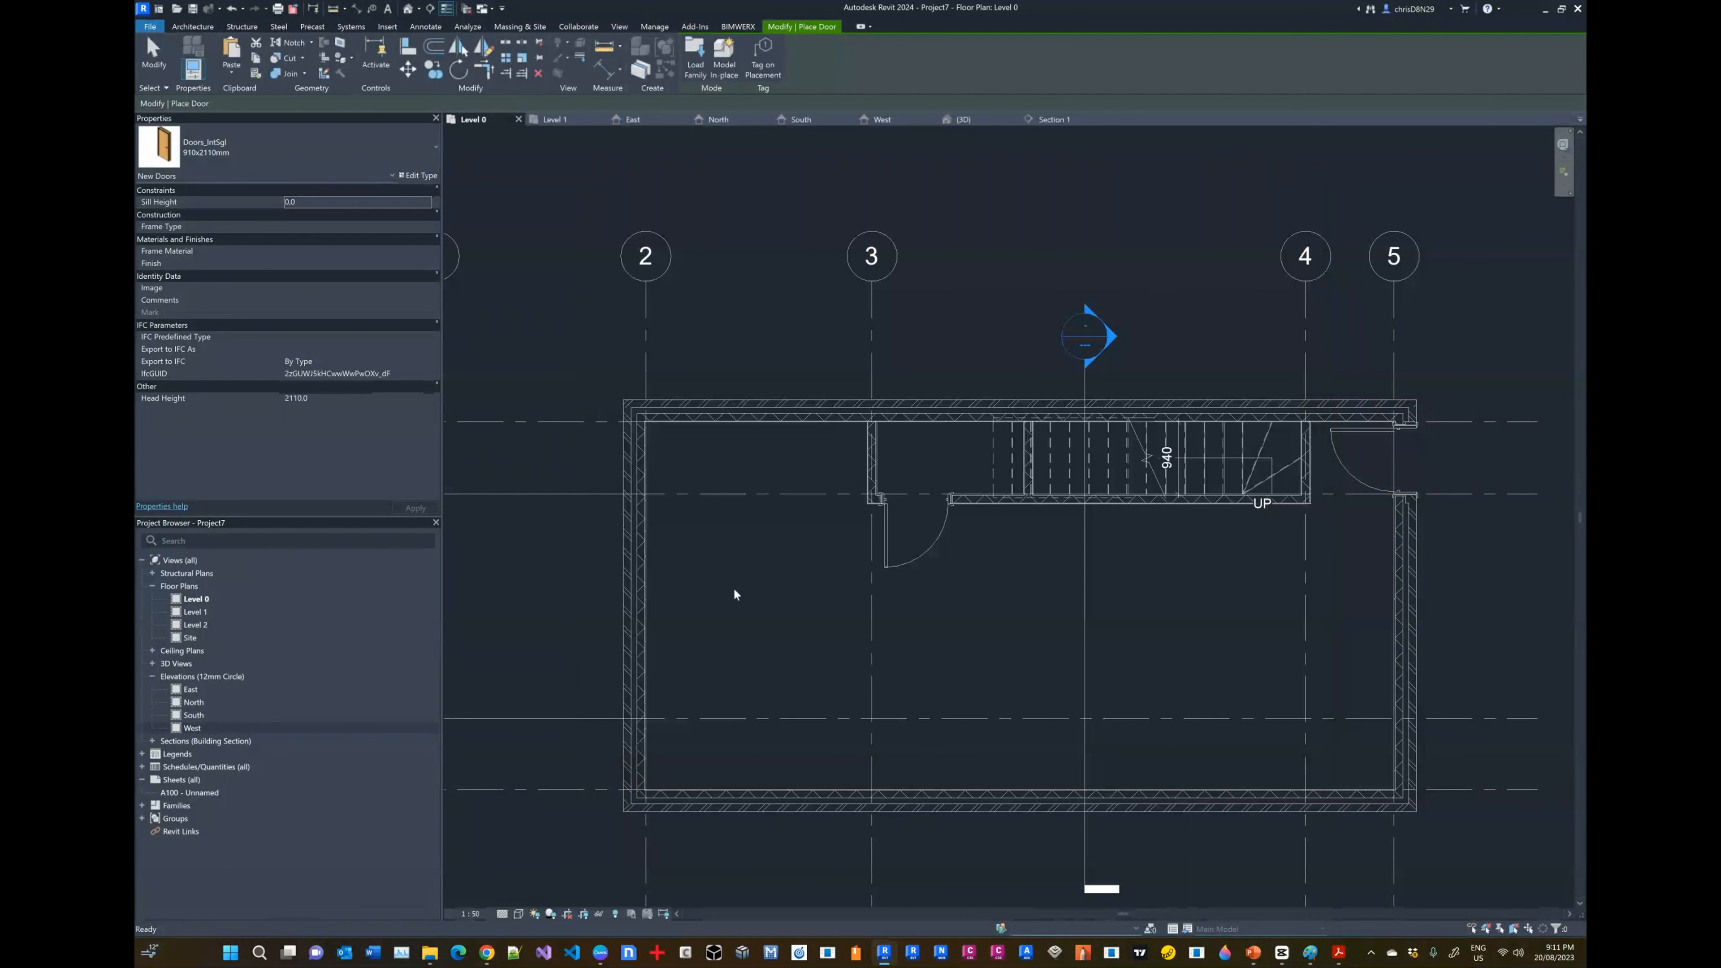
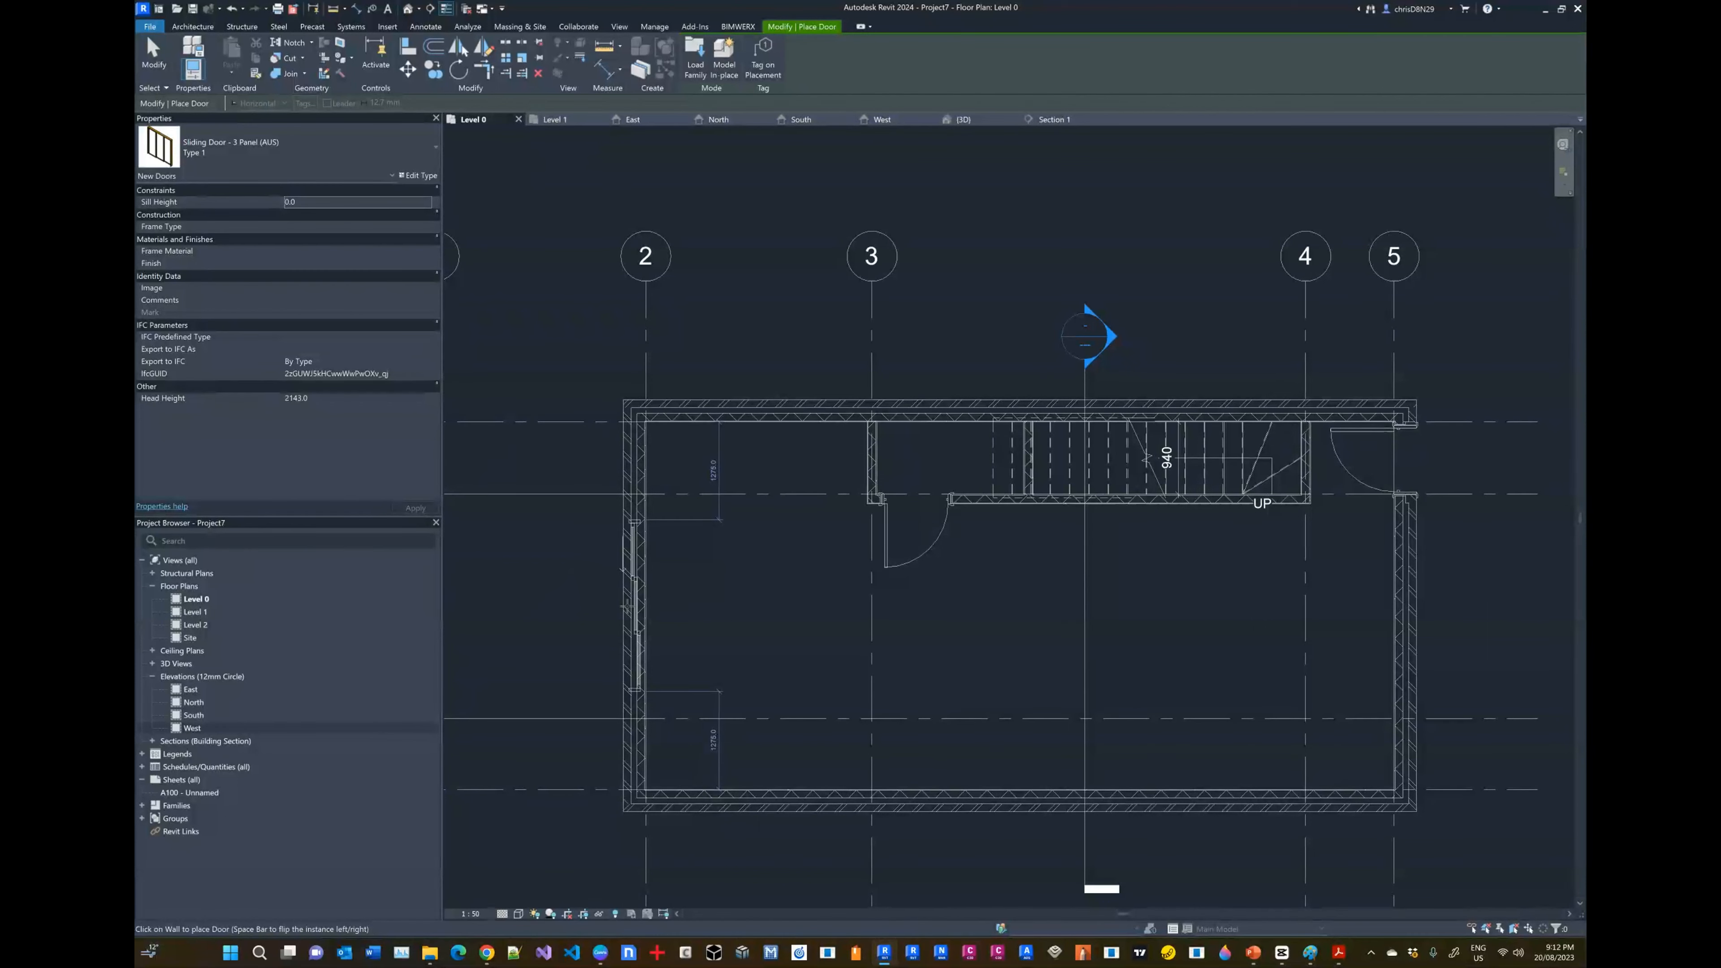
# Step: Place a Sliding Door - 3 Panel (AUS) Type 1 door centred in the exterior wall along grid 2 and finish door placement
pyautogui.click(624, 607)
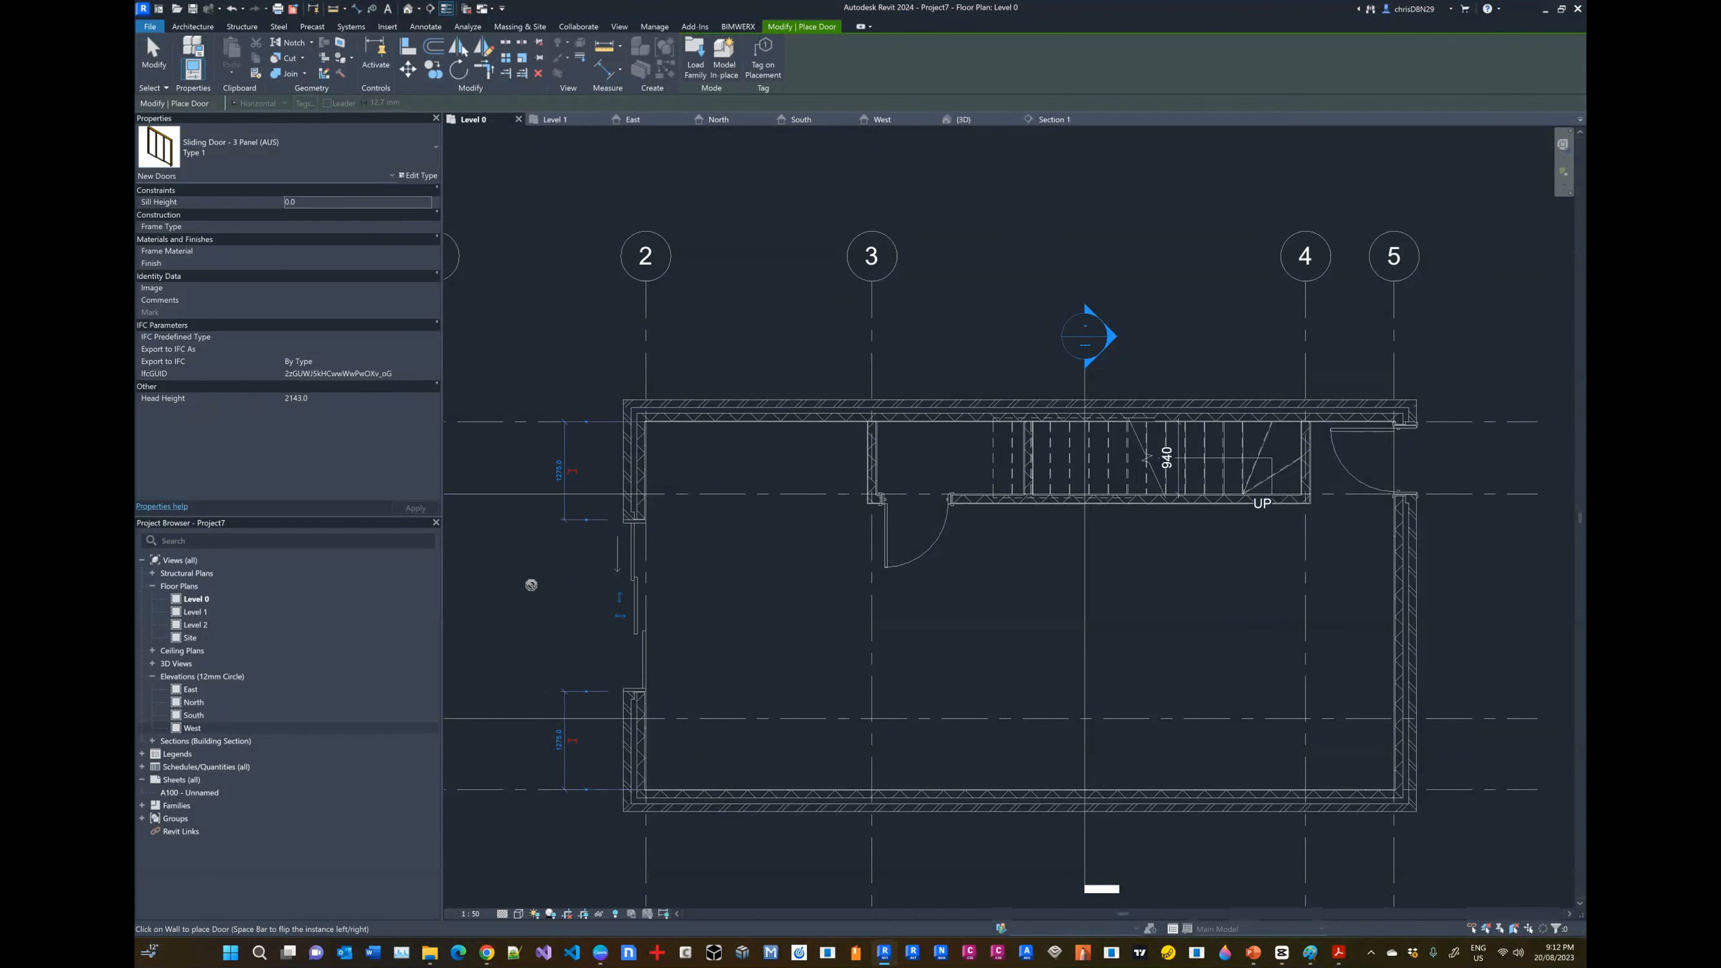
pyautogui.press('Escape')
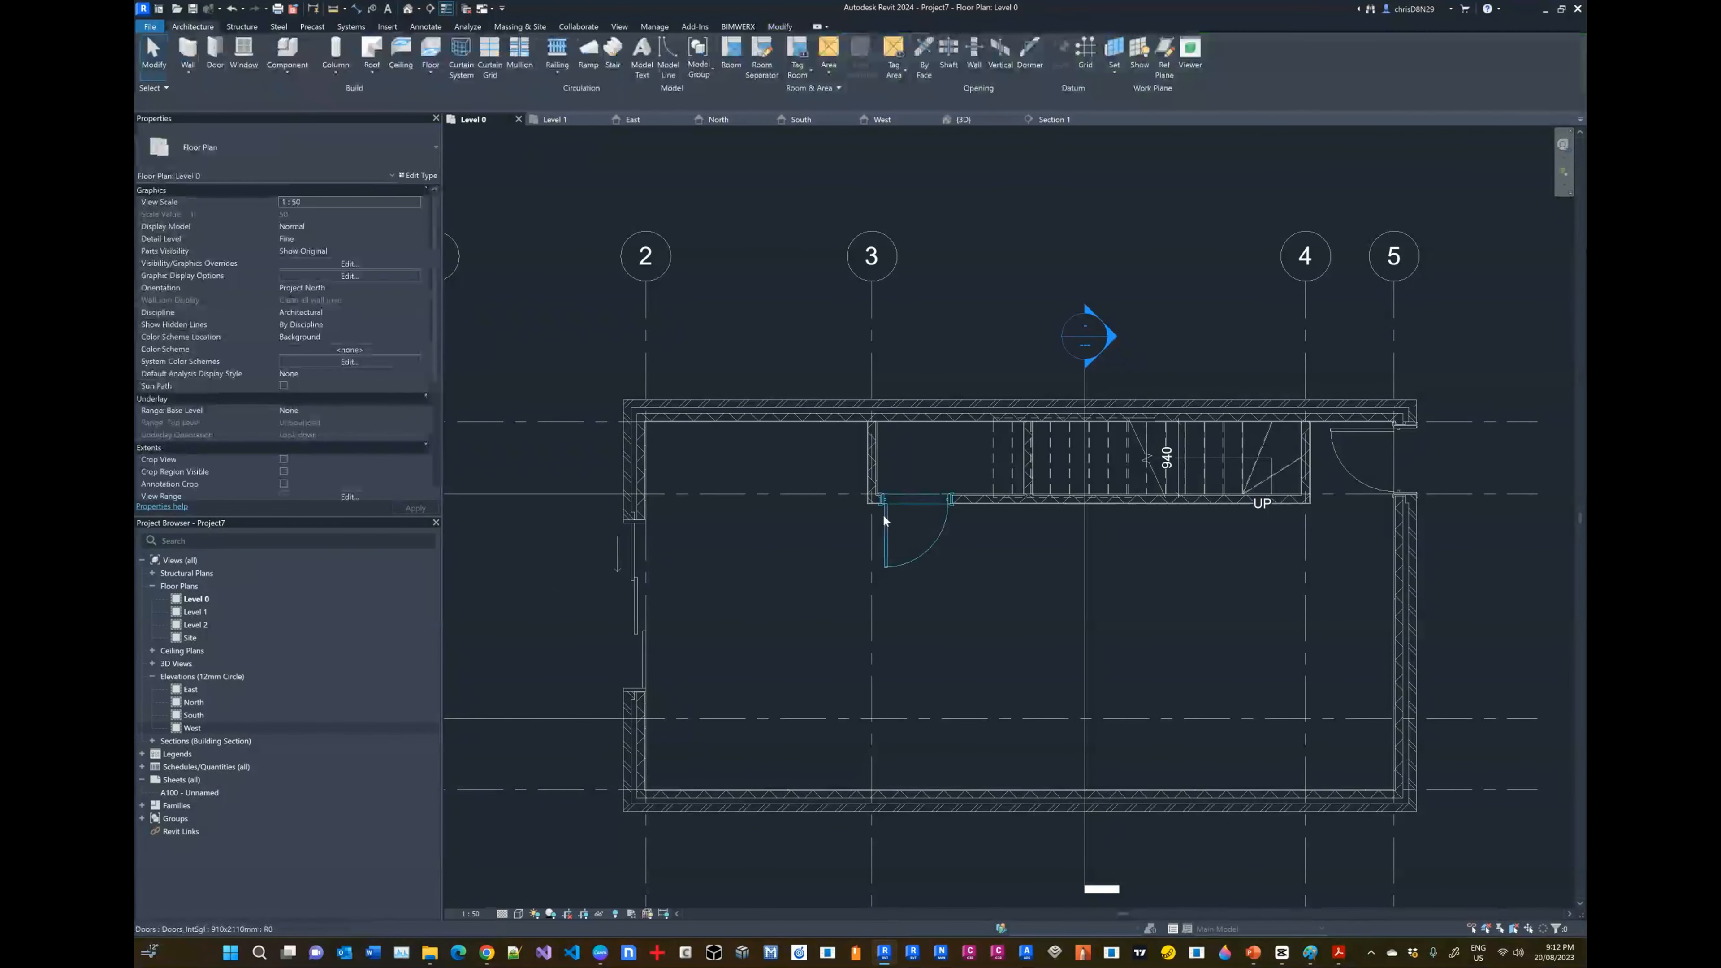
pyautogui.scroll(-4, 883, 519)
pyautogui.scroll(4, 793, 548)
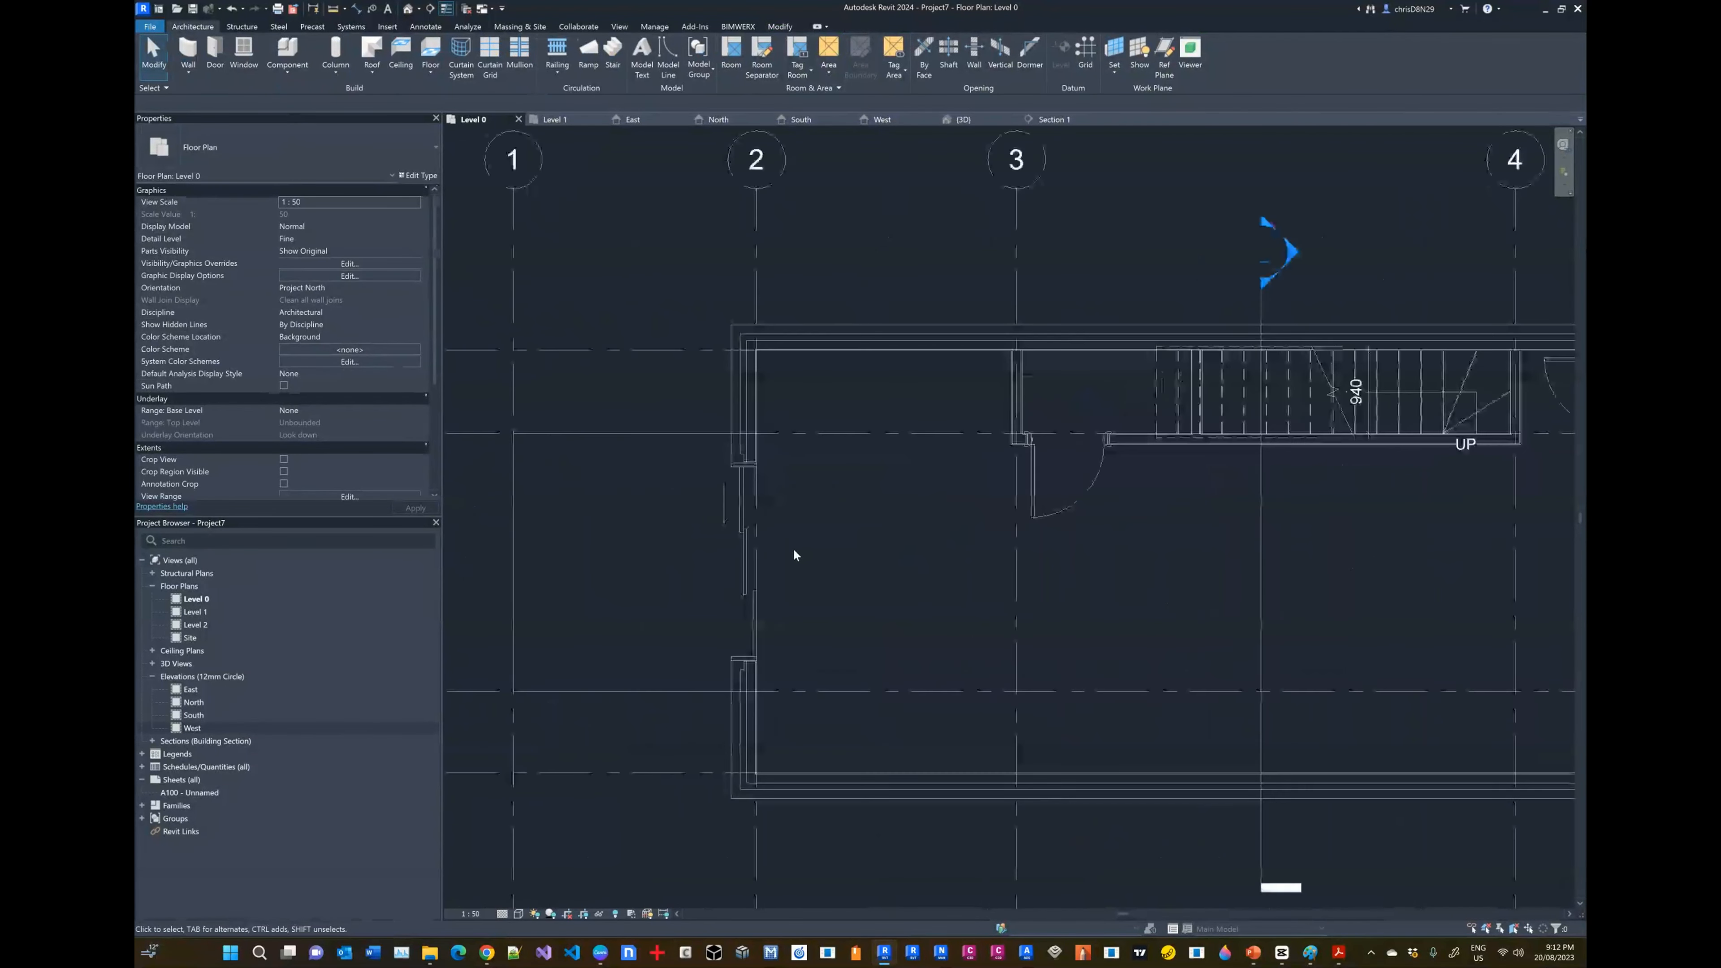
# Step: Move the three-panel sliding door in the grid 2 wall along the wall towards grid B
pyautogui.click(740, 519)
pyautogui.click(858, 535)
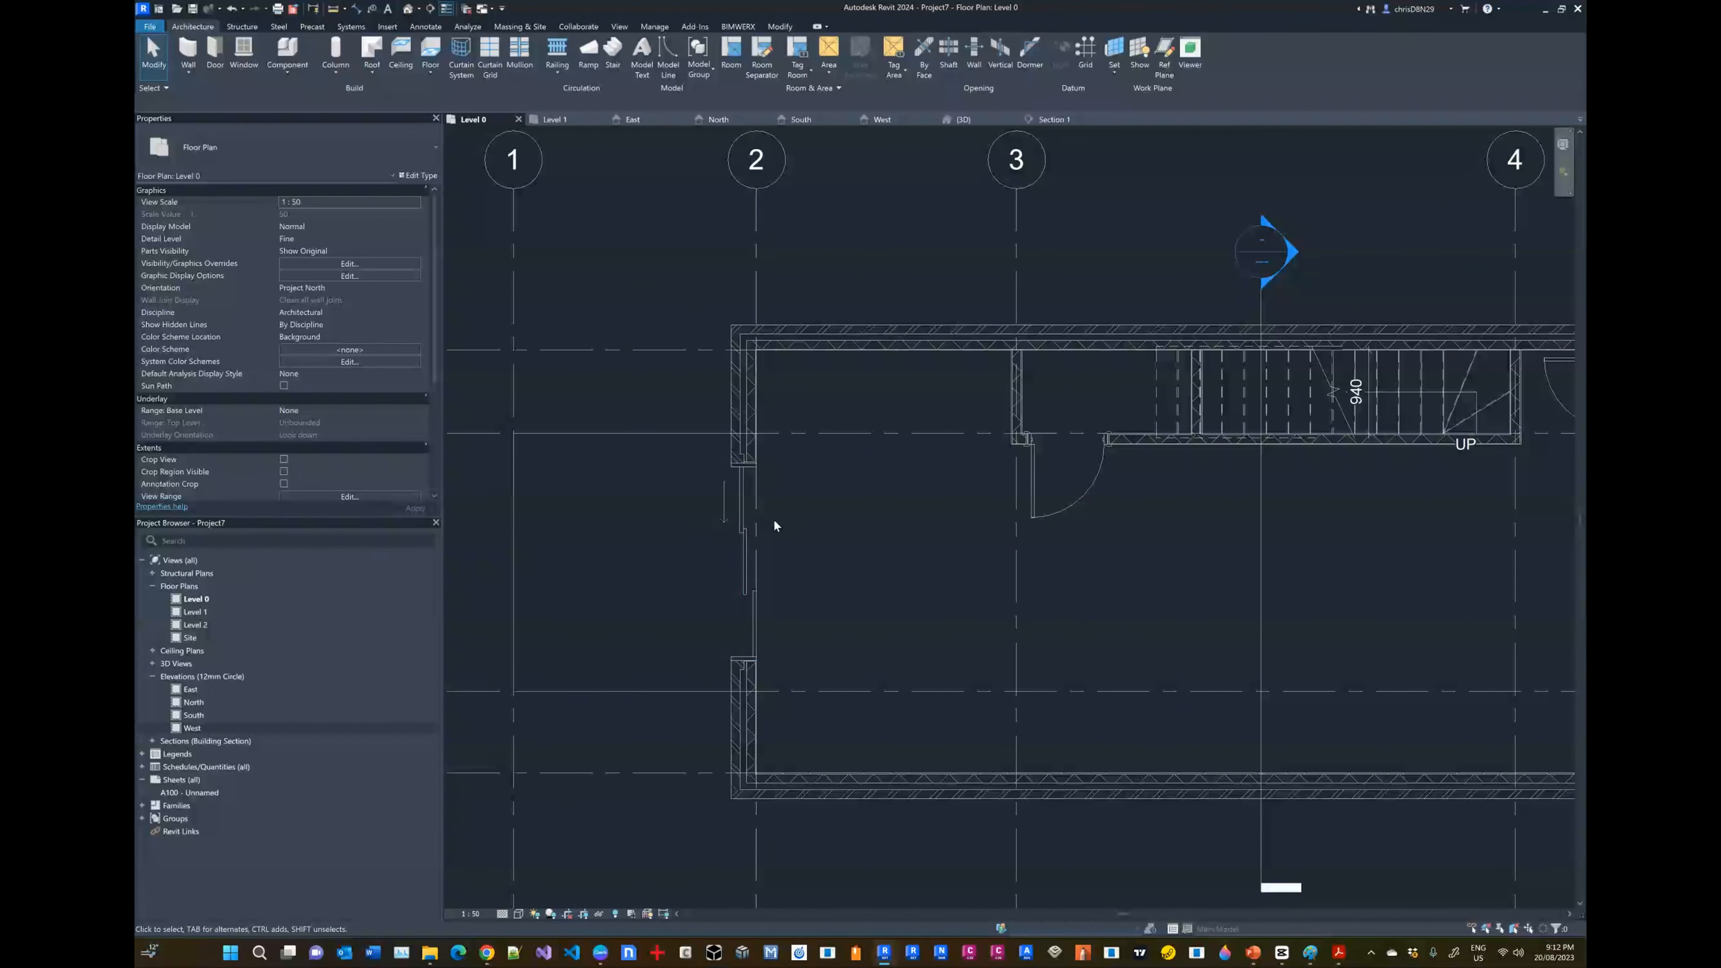
pyautogui.click(733, 526)
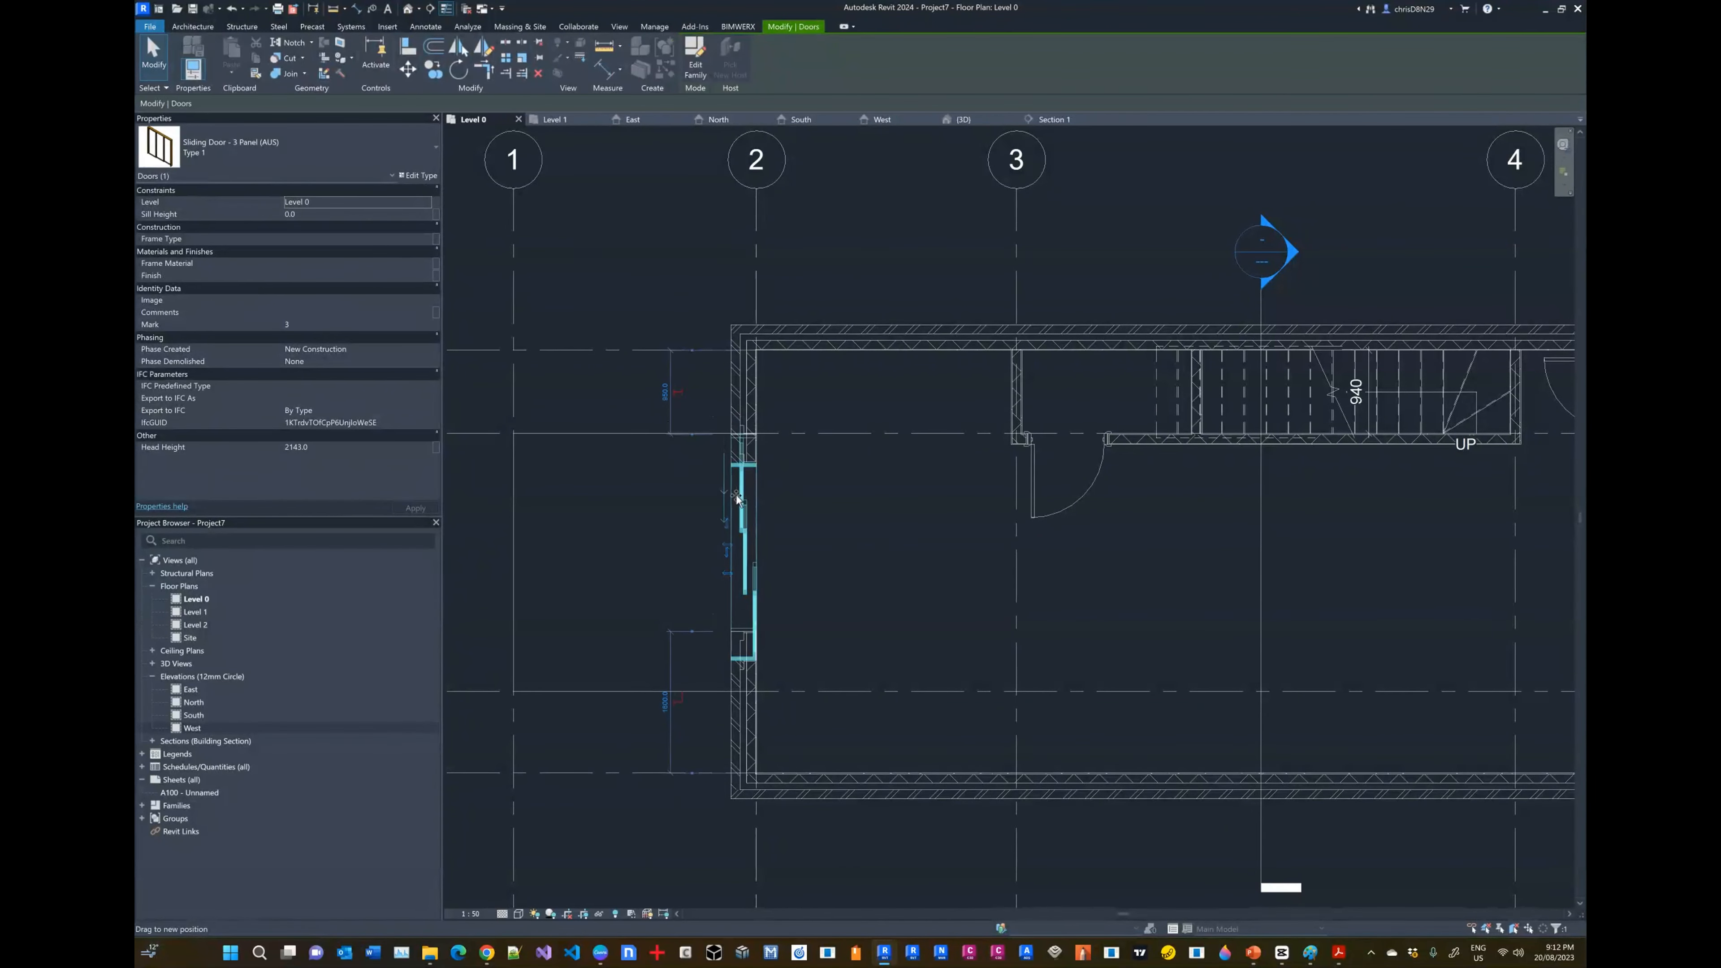
pyautogui.click(829, 548)
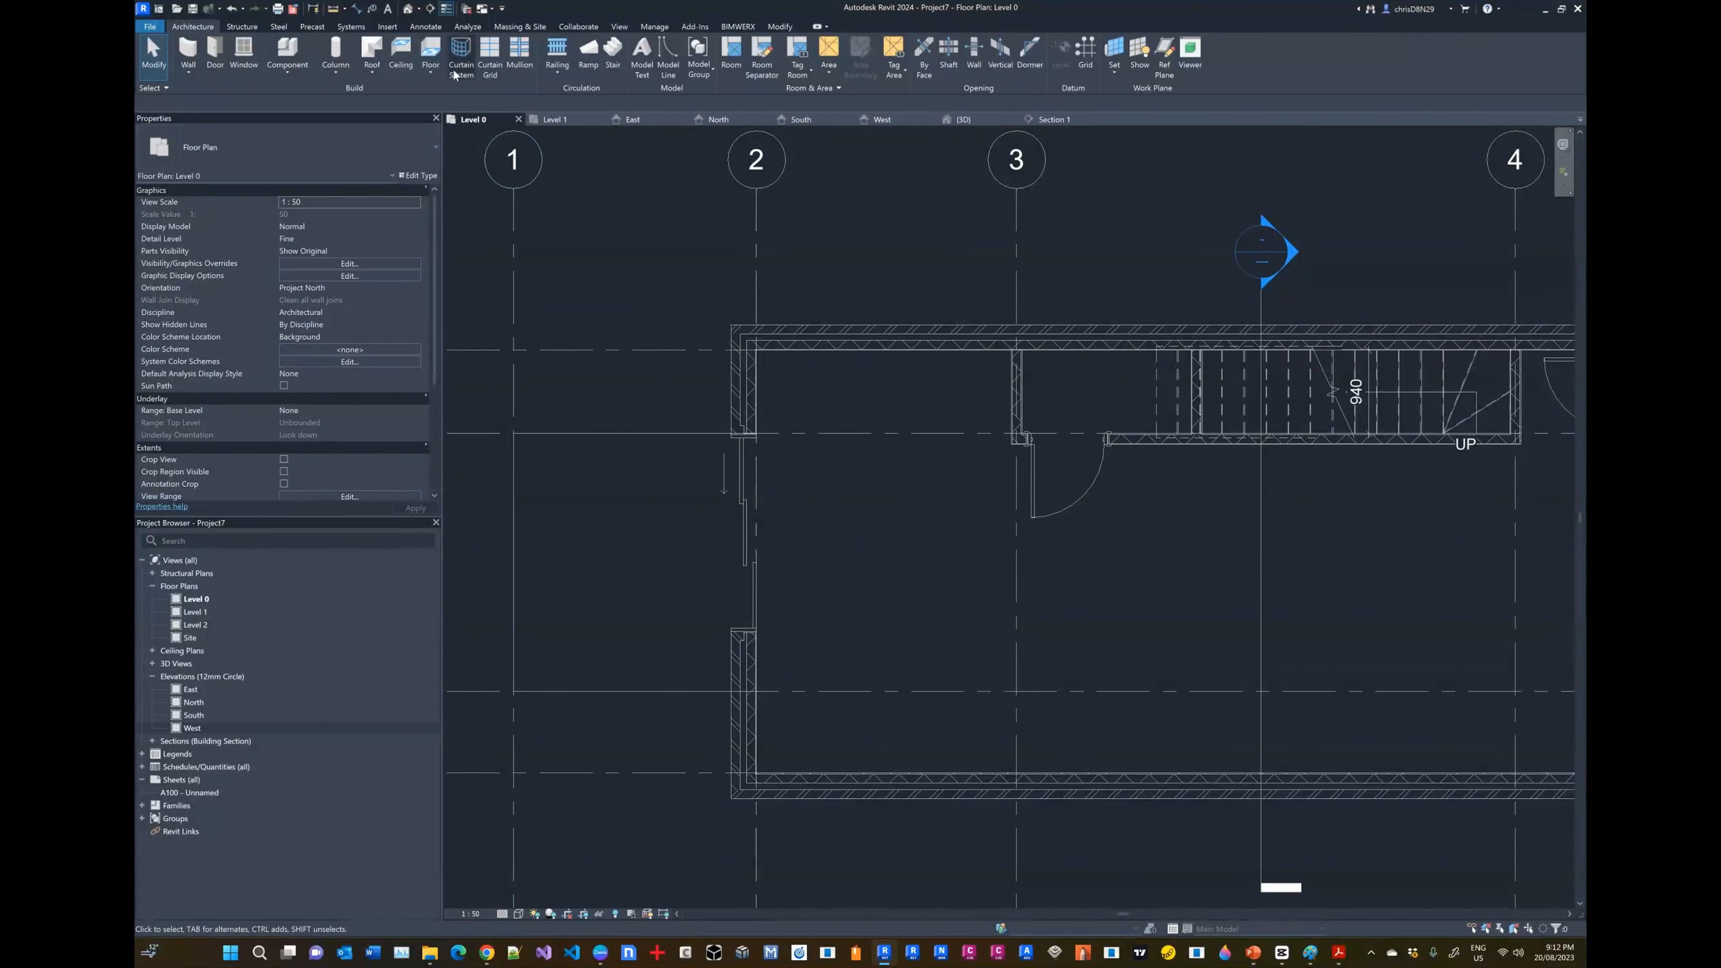
# Step: Add an aligned dimension string from the upper exterior wall through the sliding door's centre to the lower exterior wall, placed outside grid 2
pyautogui.click(426, 26)
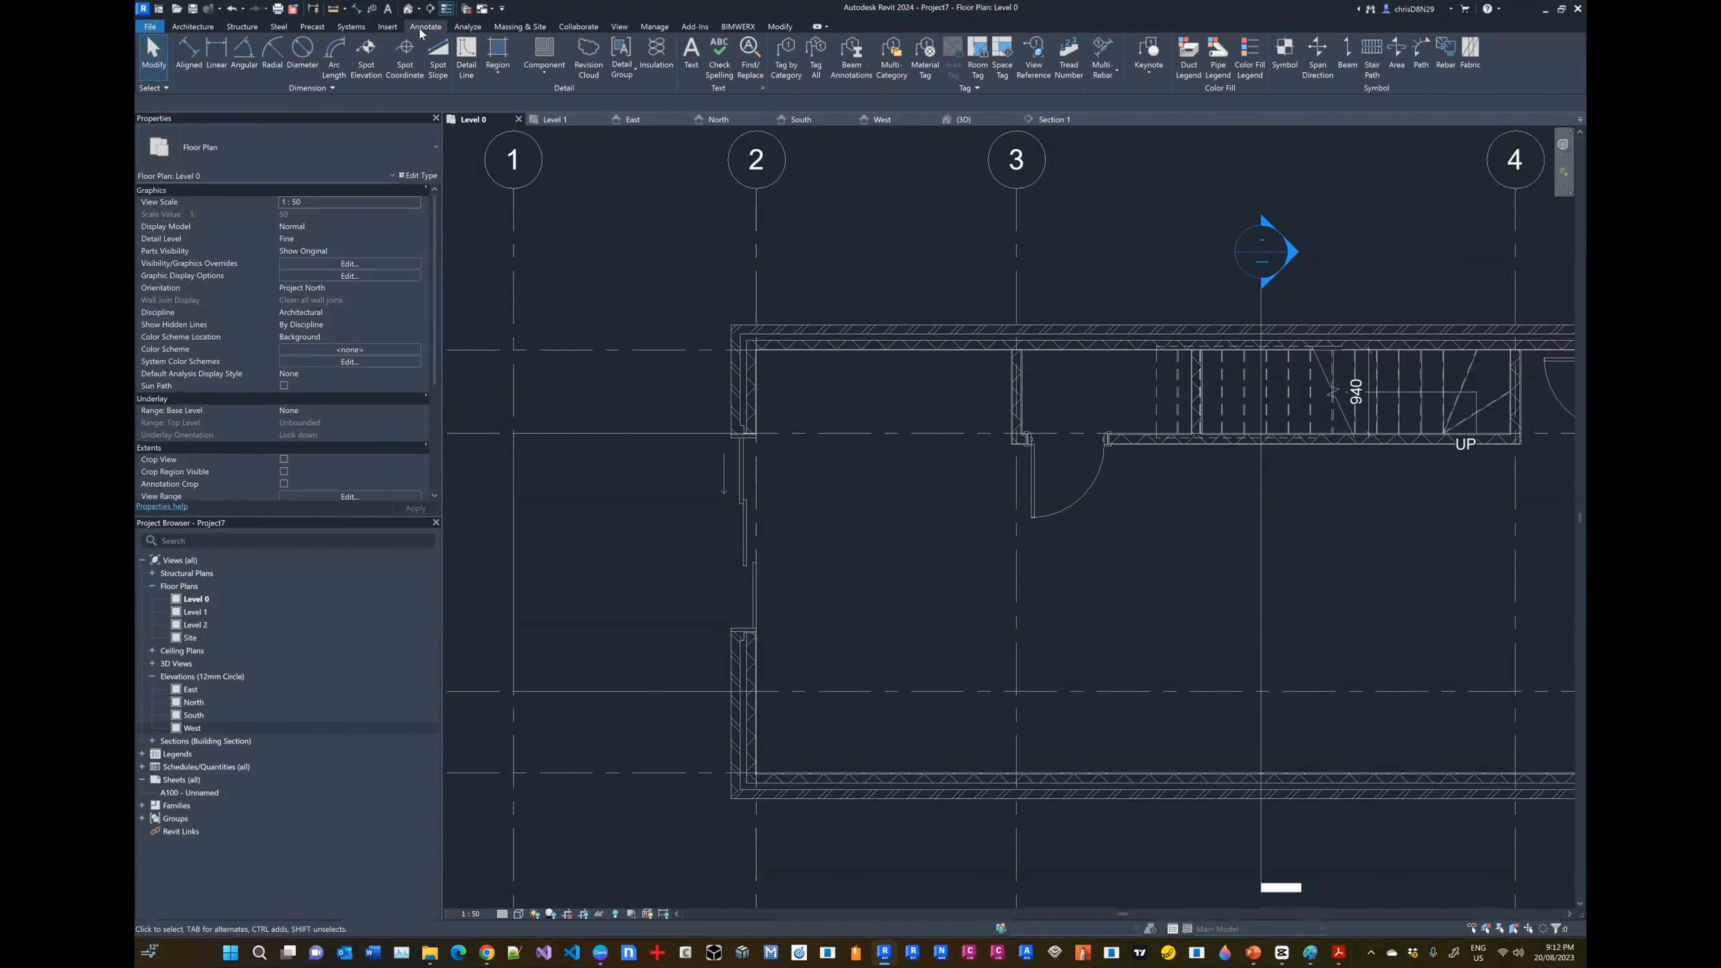
pyautogui.click(188, 54)
pyautogui.scroll(2, 633, 625)
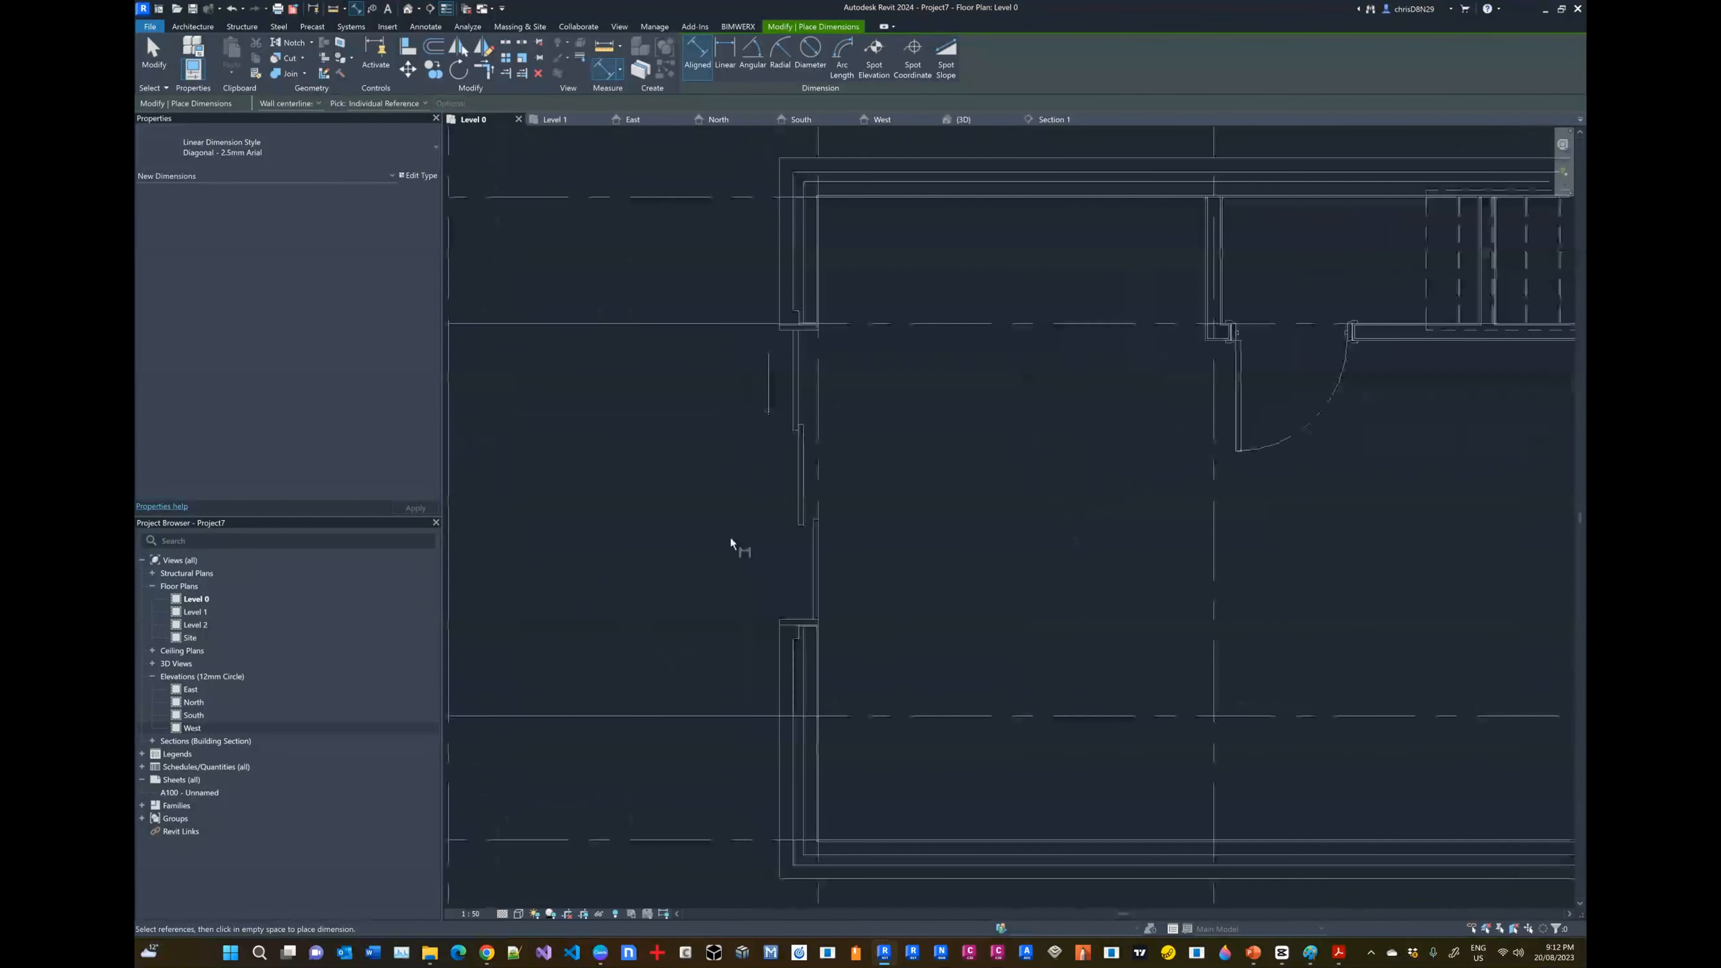
pyautogui.click(835, 180)
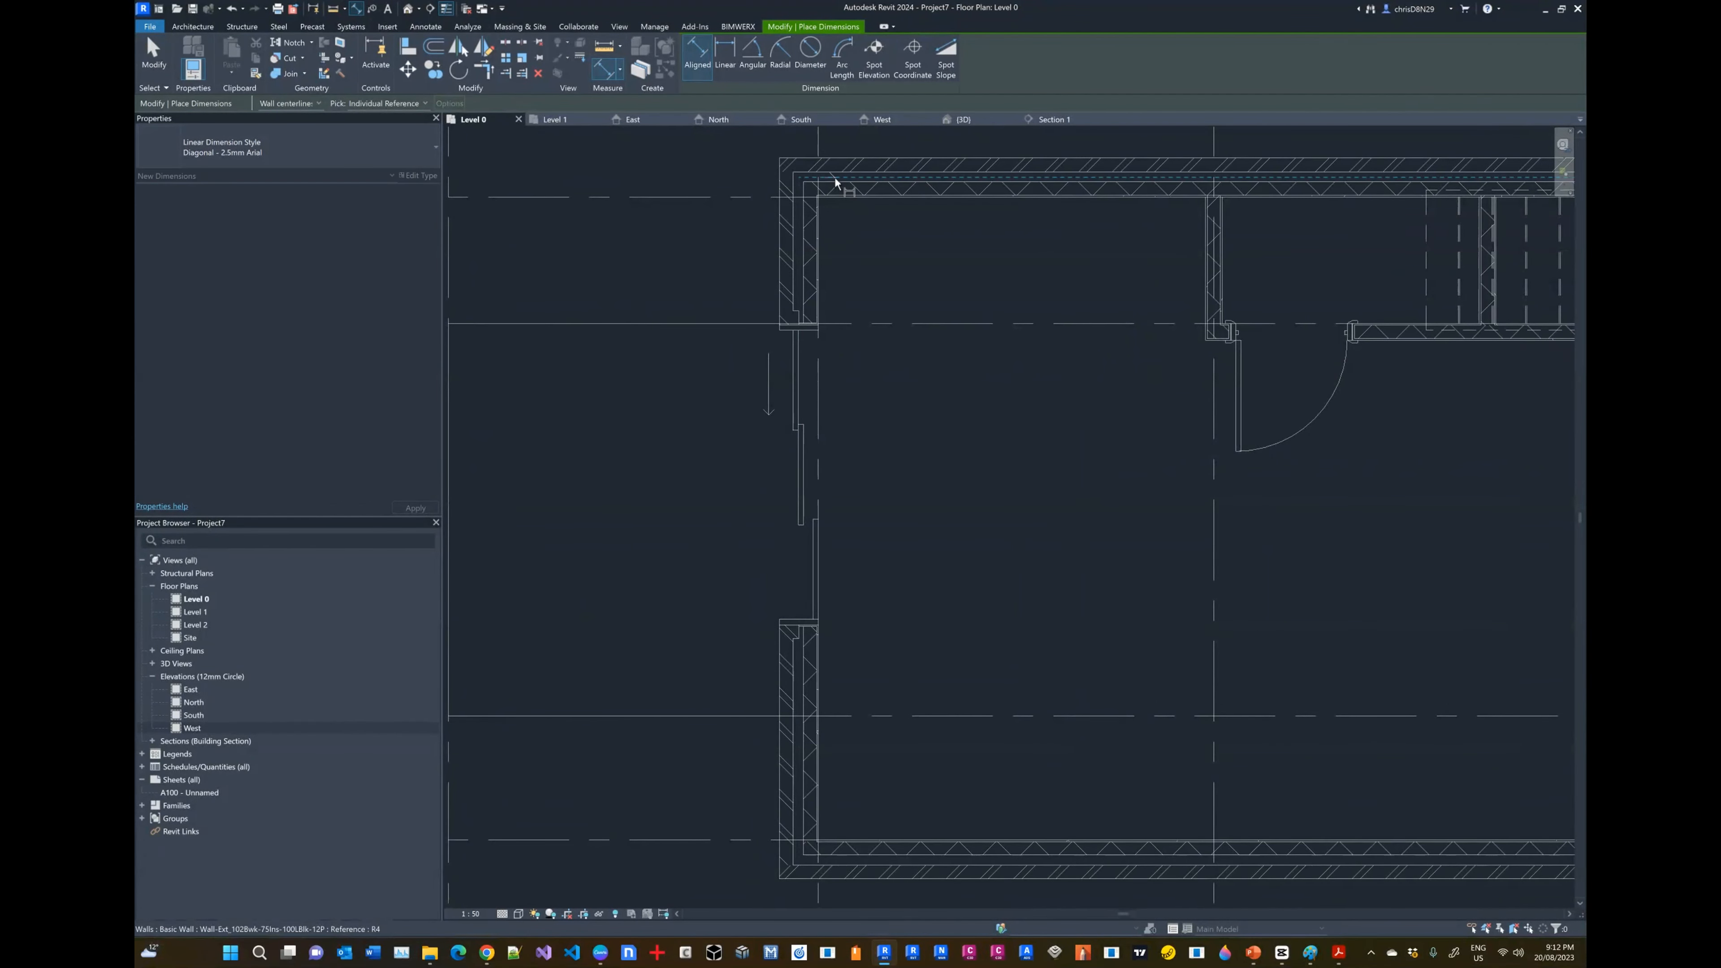
pyautogui.click(806, 476)
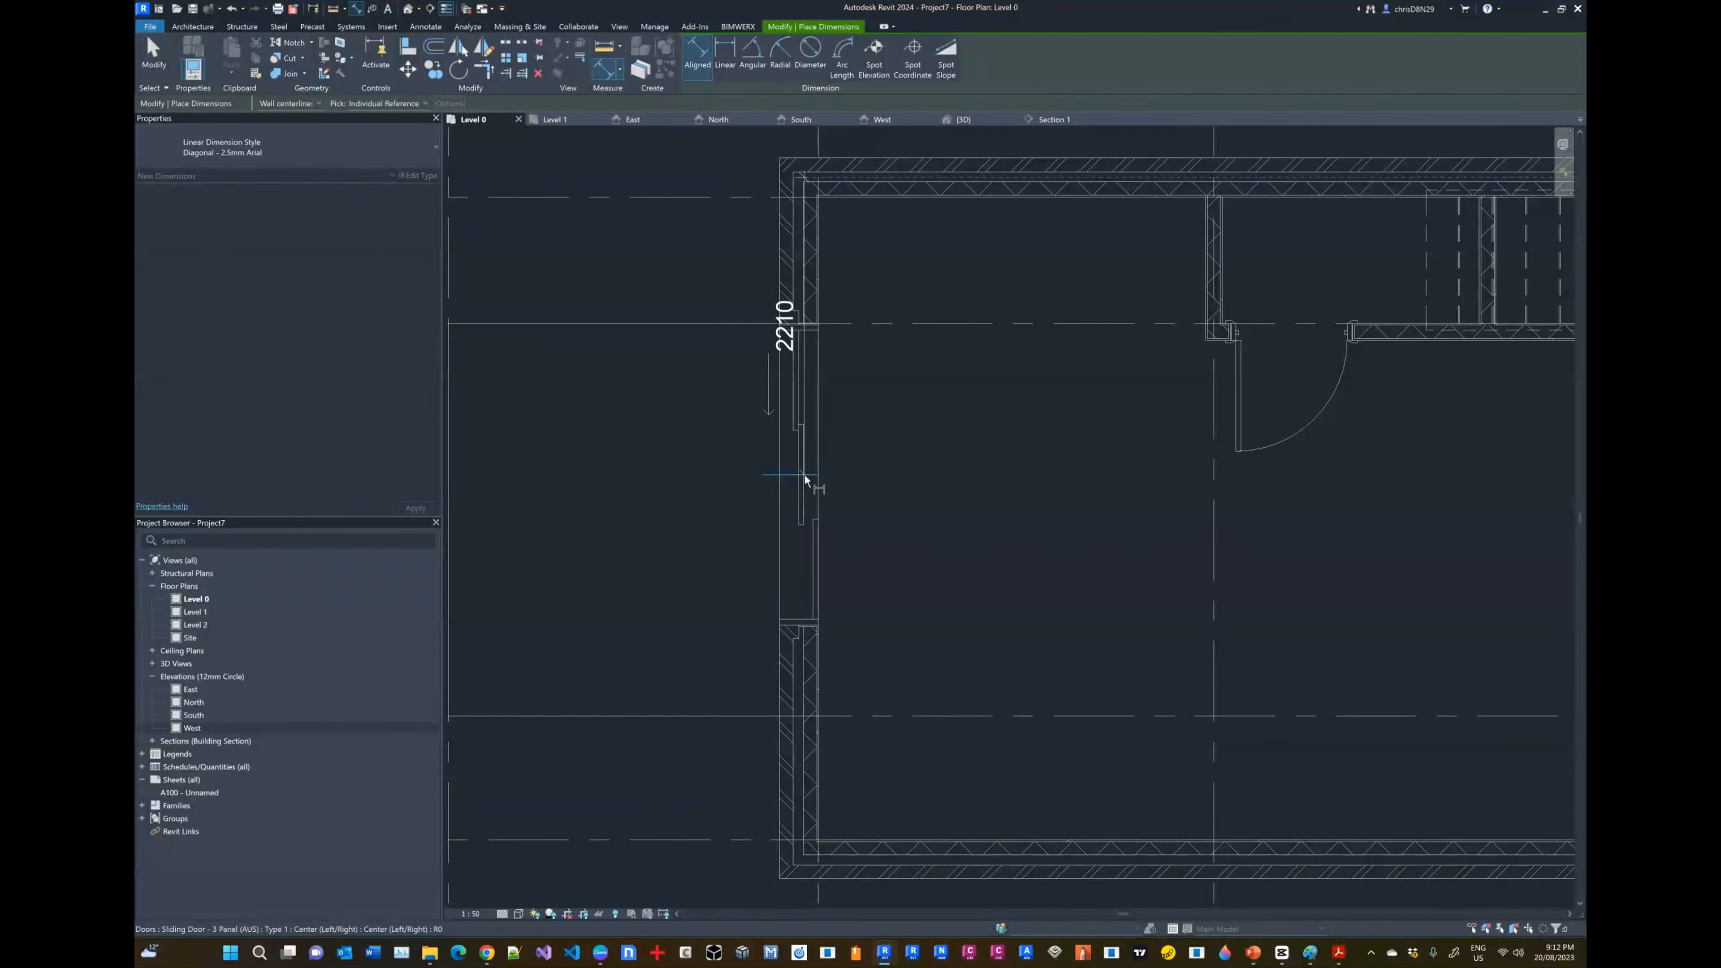
pyautogui.click(905, 861)
pyautogui.click(646, 564)
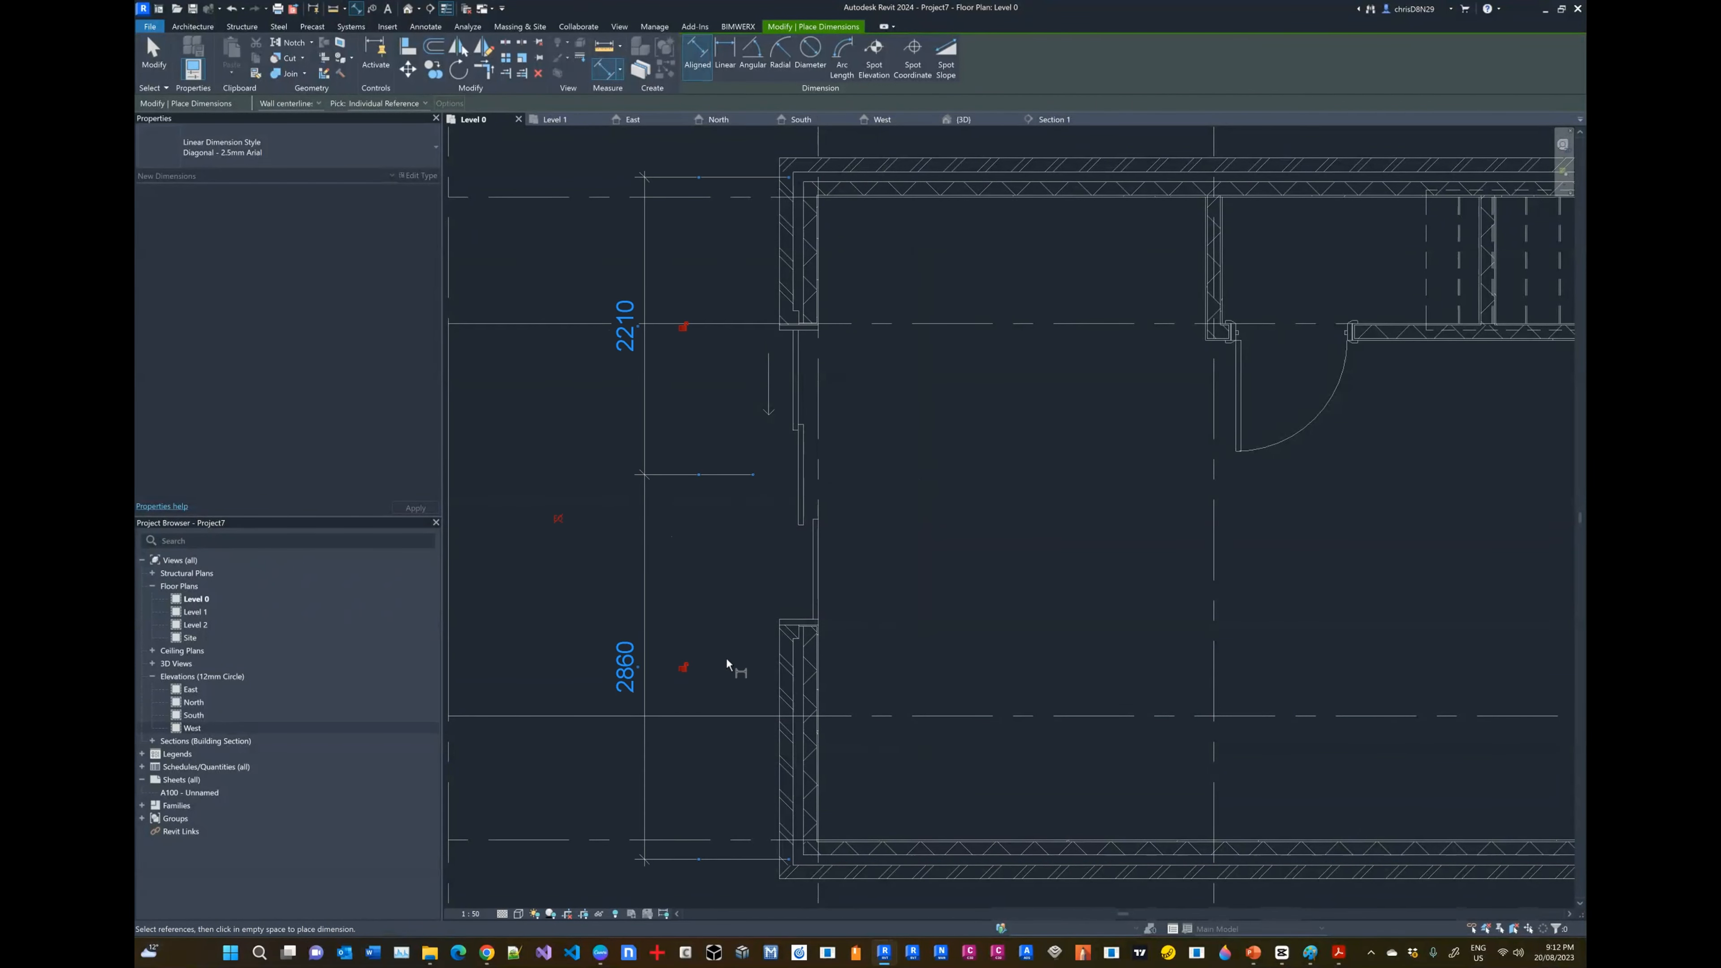
# Step: Centre the sliding door between the two exterior walls by applying the equality constraint to its dimension string
pyautogui.scroll(-2, 900, 592)
pyautogui.scroll(2, 650, 612)
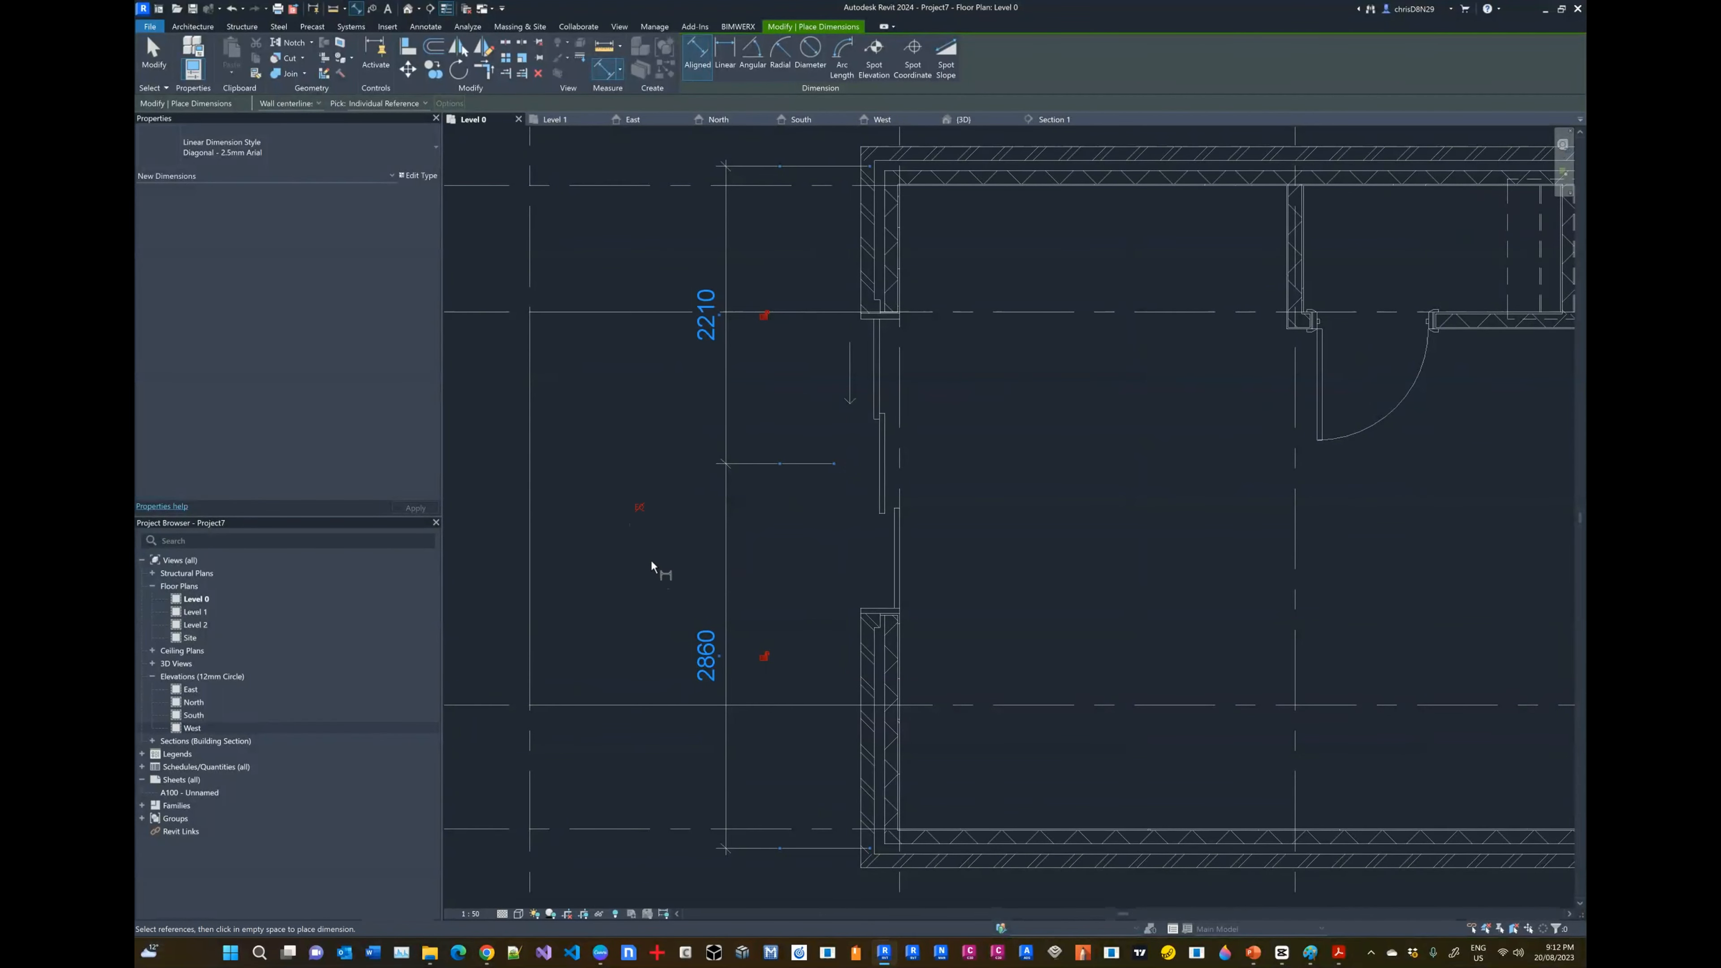
pyautogui.click(639, 508)
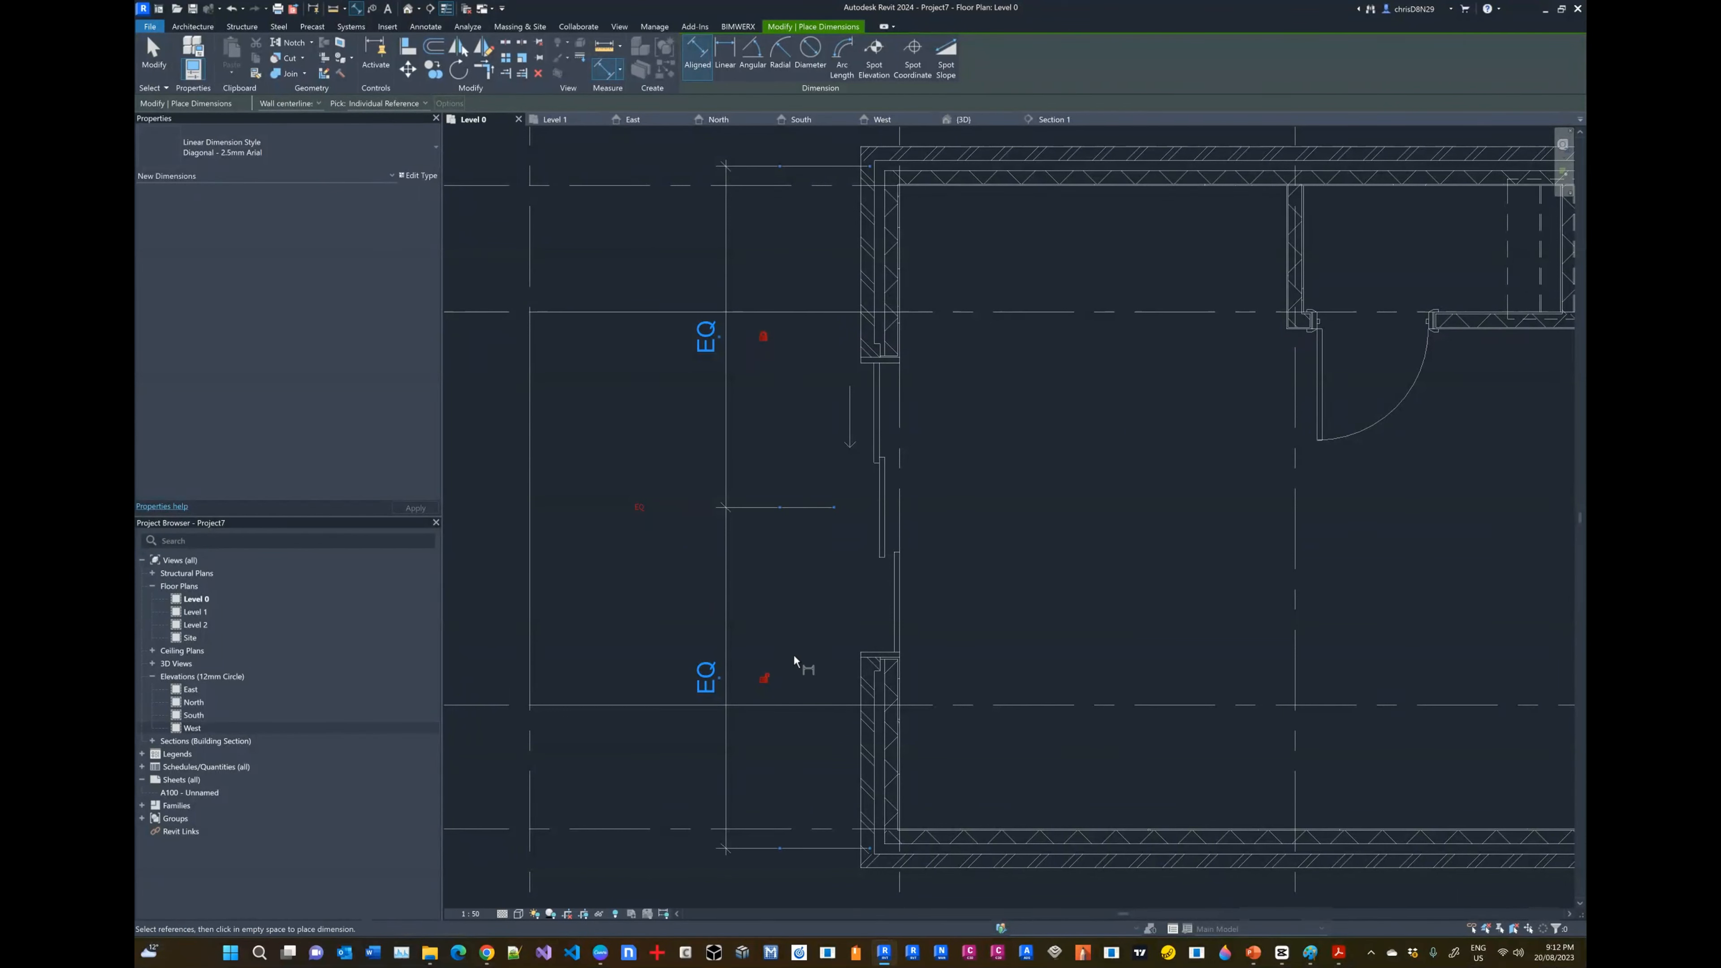
pyautogui.press('Escape')
pyautogui.press('Escape')
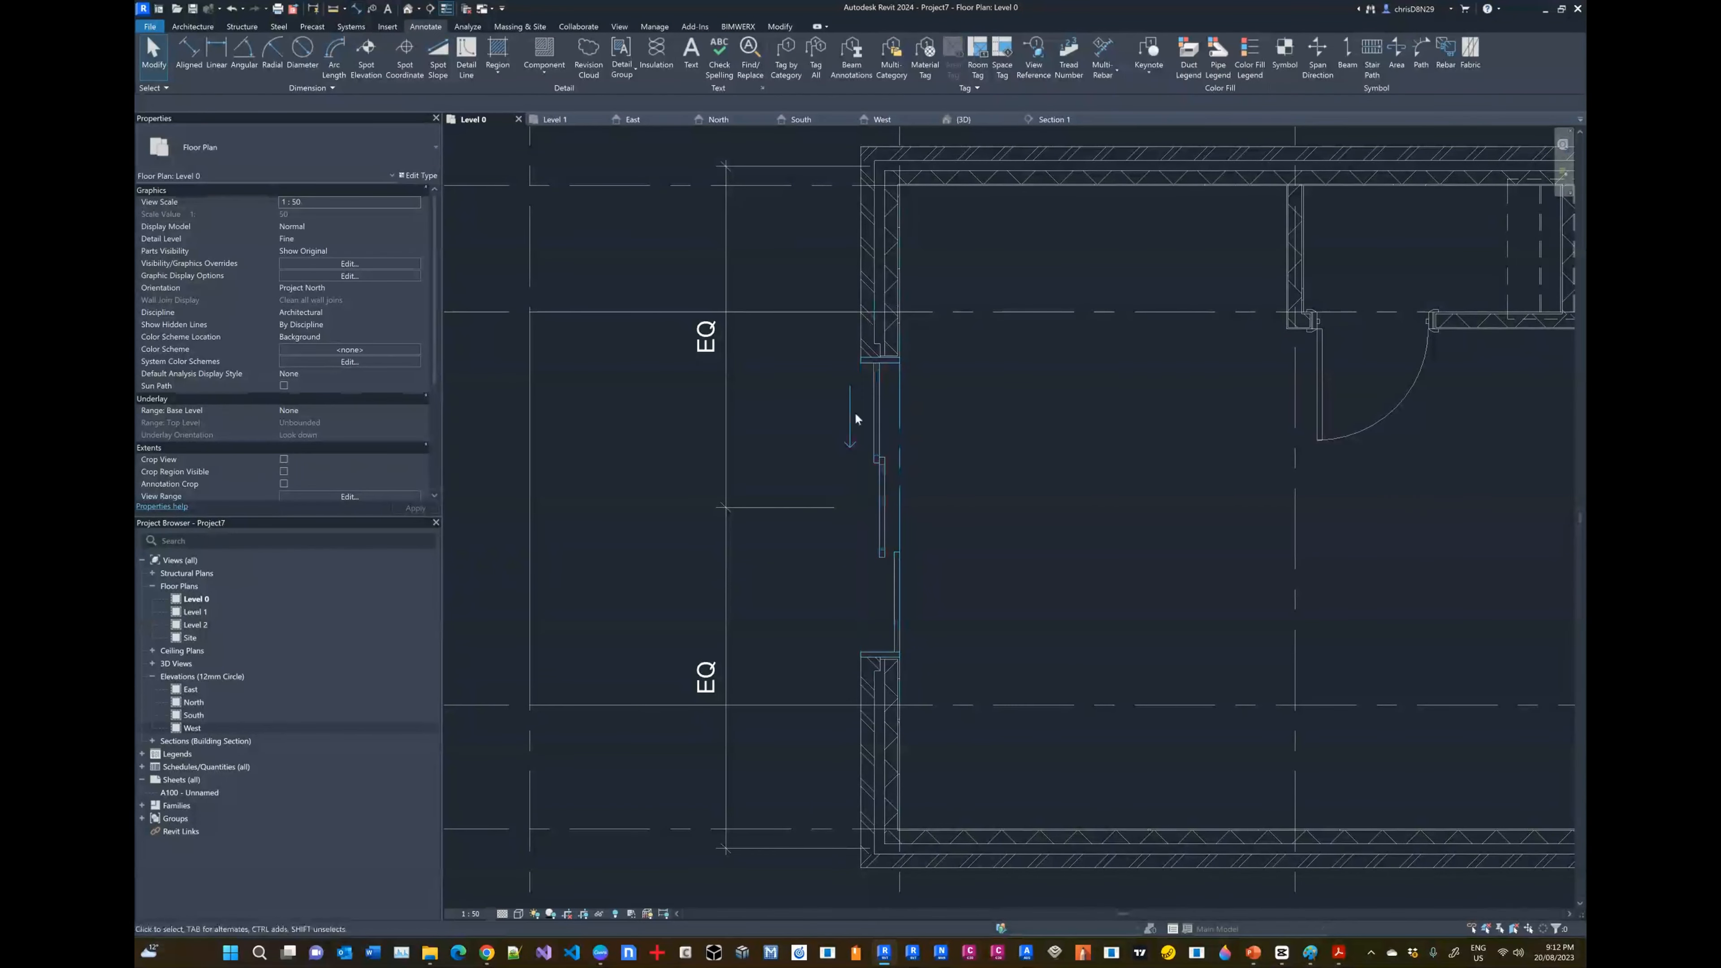
# Step: Review the Level 0 plan against the marked-up Floor Plans.jpg image in Paint, and return to Revit
pyautogui.scroll(-2, 748, 389)
pyautogui.scroll(-2, 705, 500)
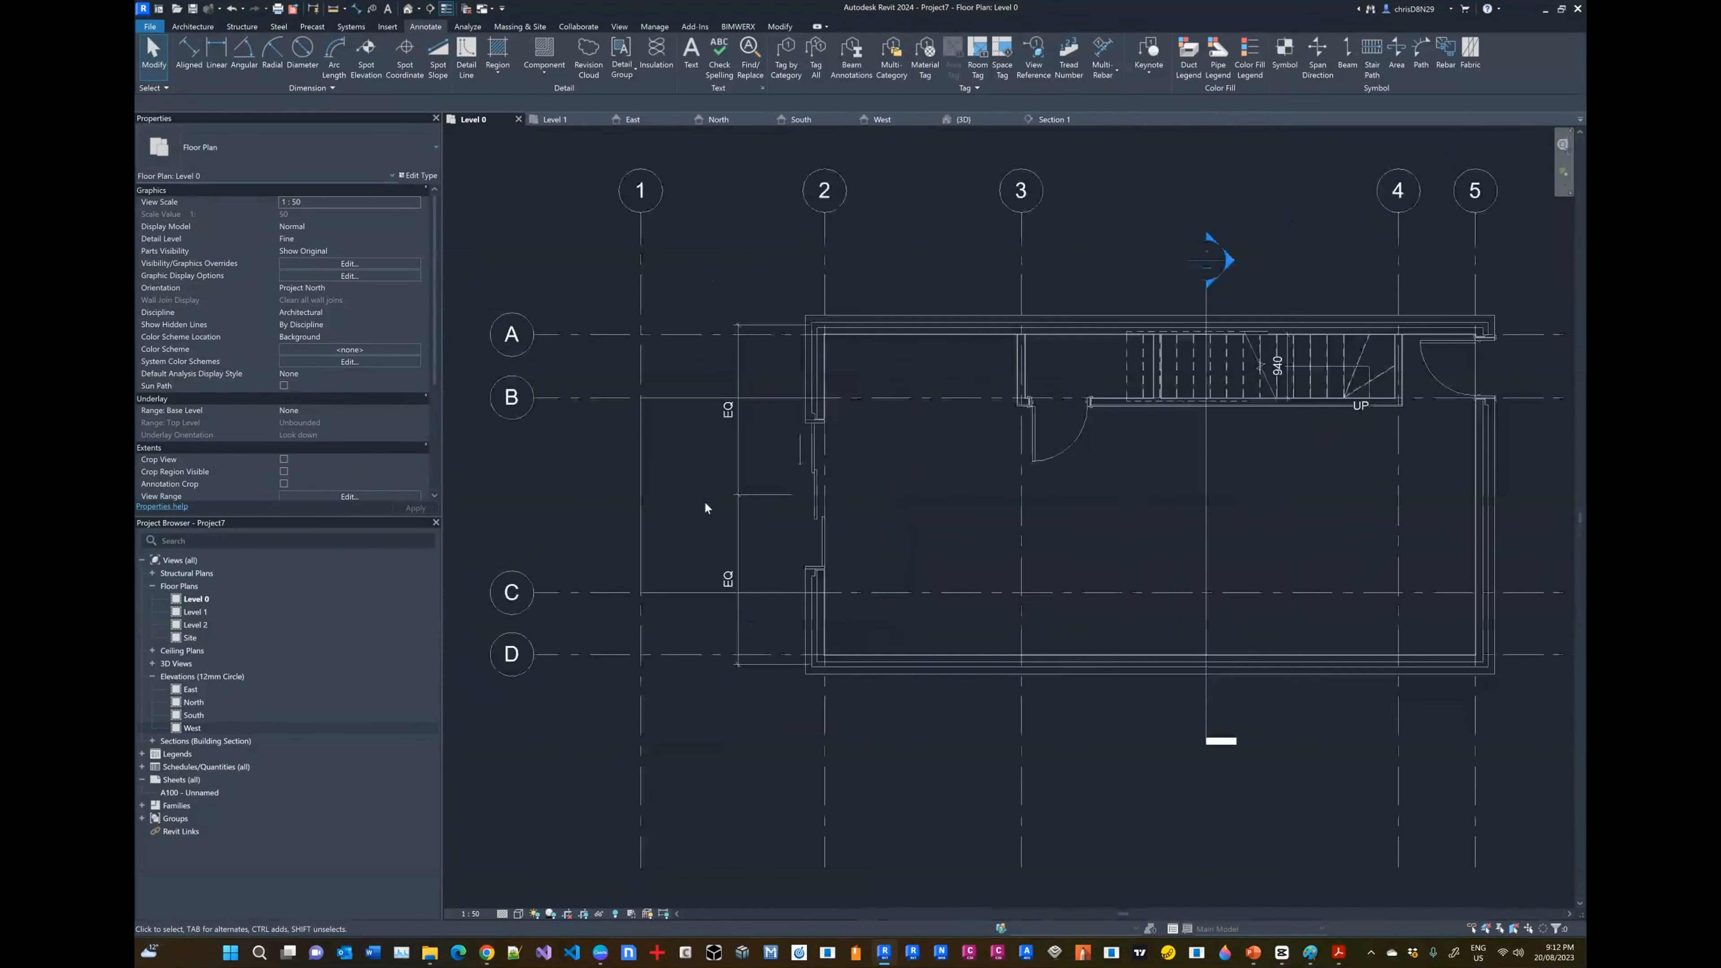
pyautogui.scroll(3, 817, 480)
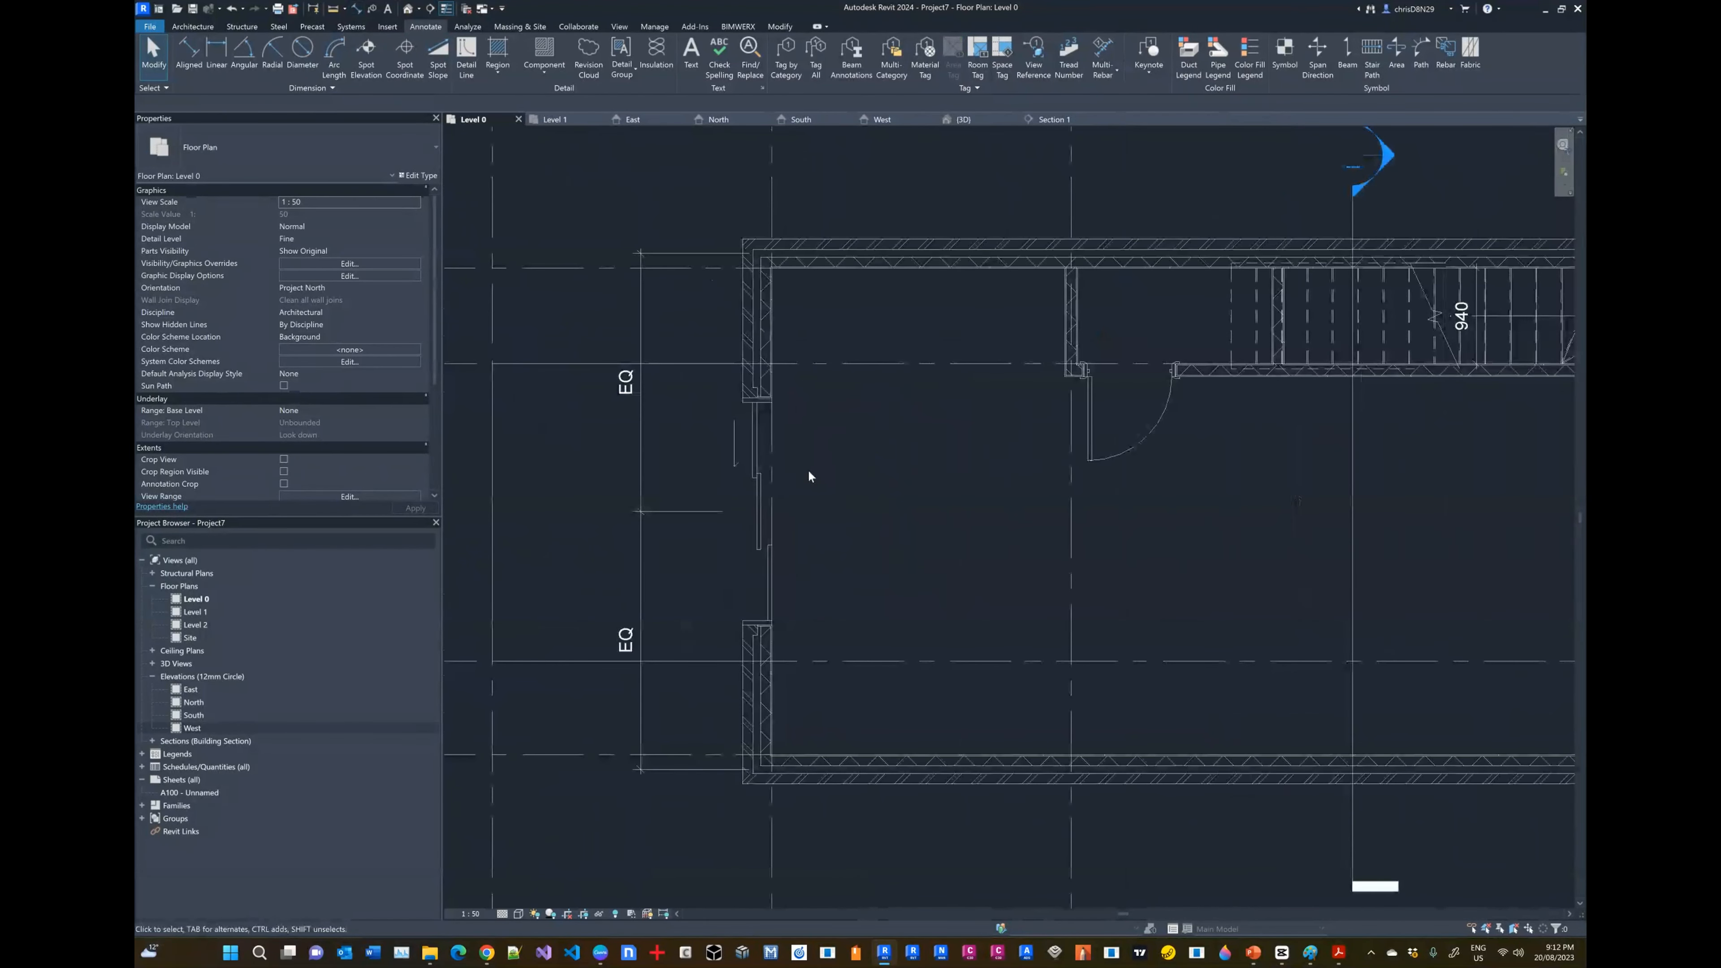
pyautogui.scroll(-3, 864, 511)
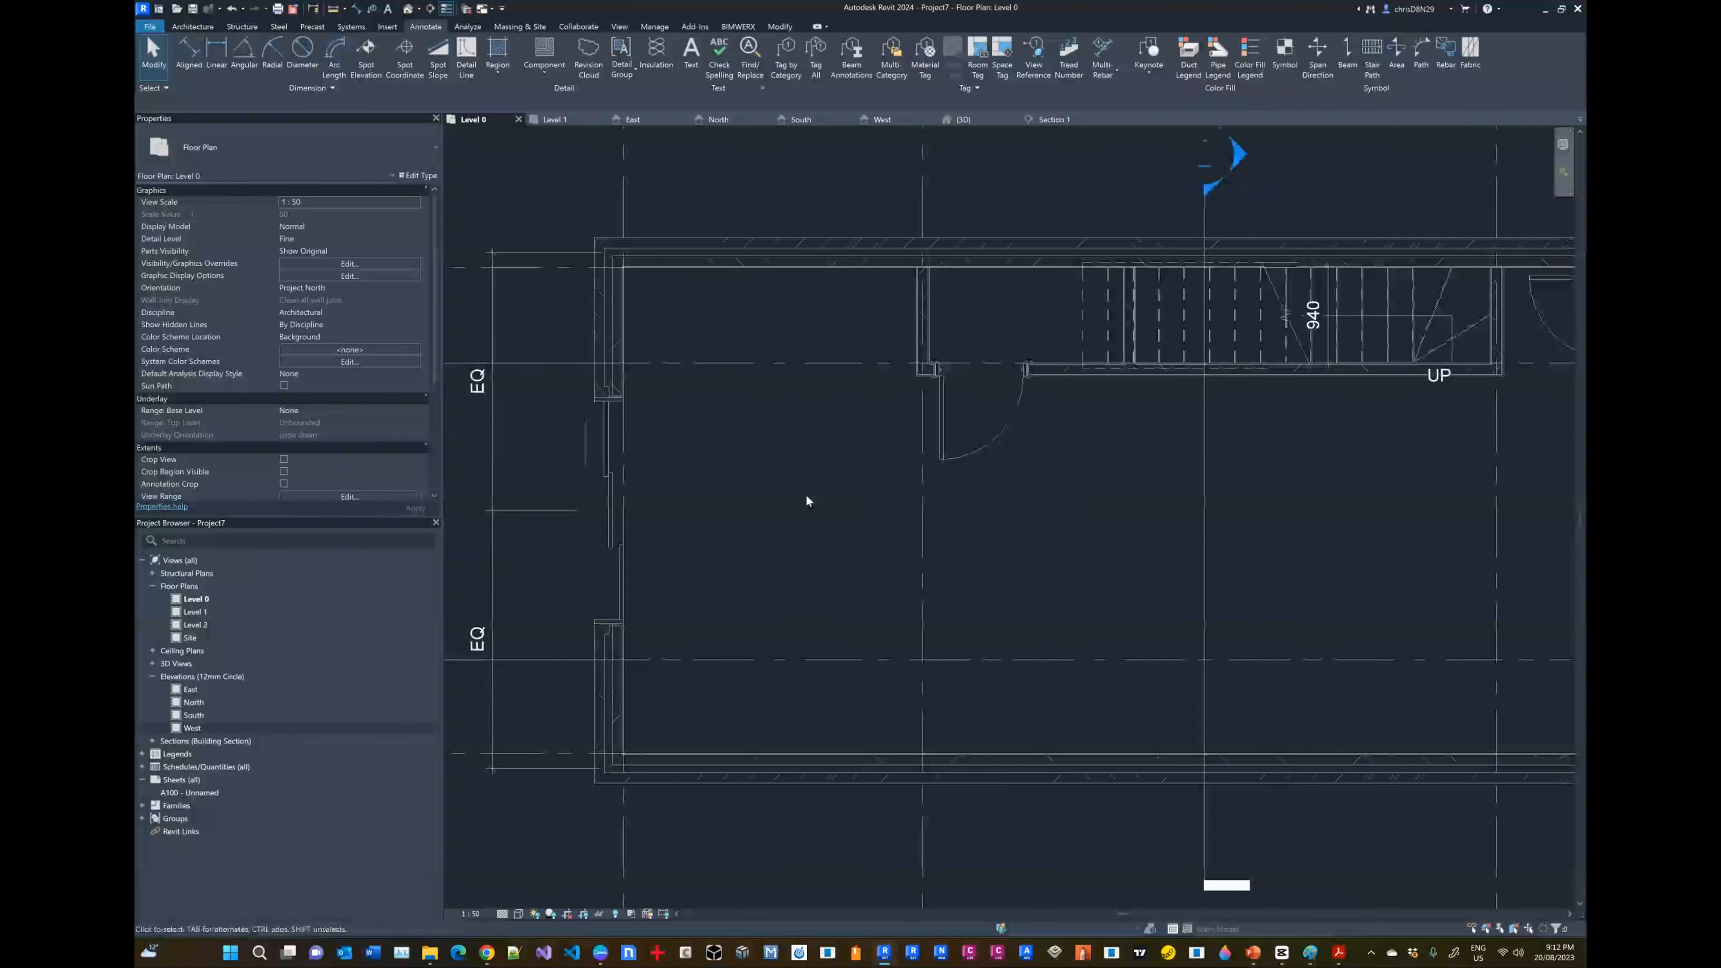
pyautogui.moveTo(1045, 511)
pyautogui.mouseDown(button='middle')
pyautogui.moveTo(1154, 513)
pyautogui.moveTo(1144, 501)
pyautogui.mouseUp(button='middle')
pyautogui.hotkey('alt', 'Tab')
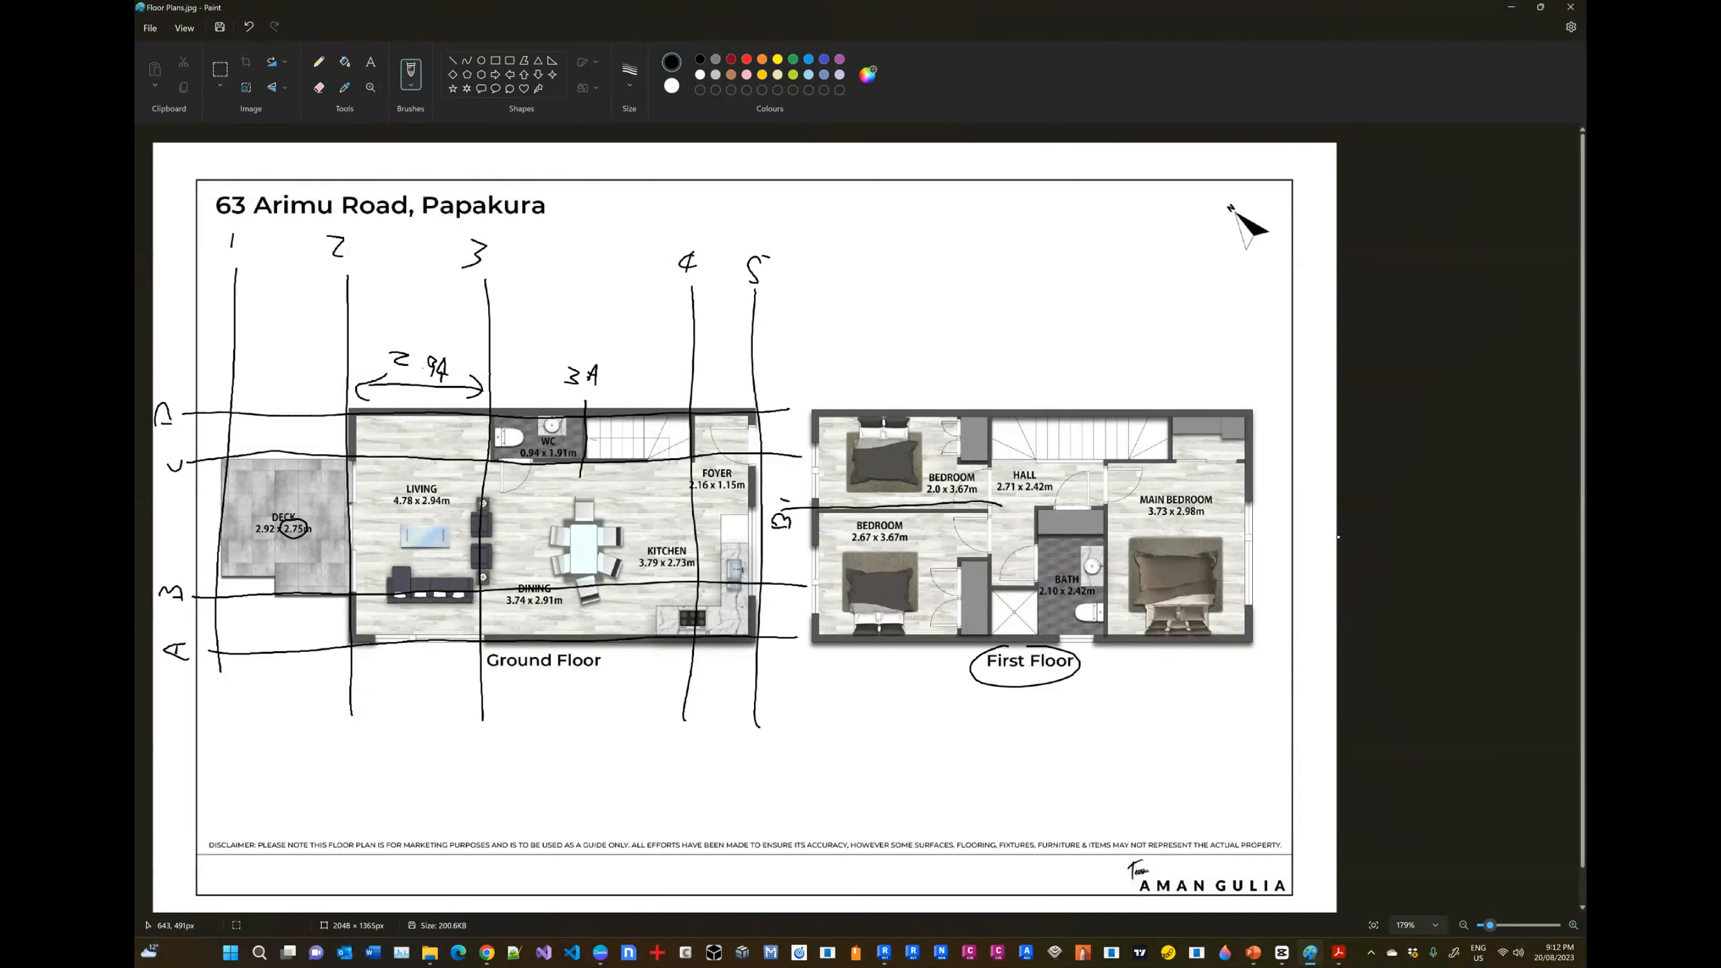
pyautogui.hotkey('alt', 'Tab')
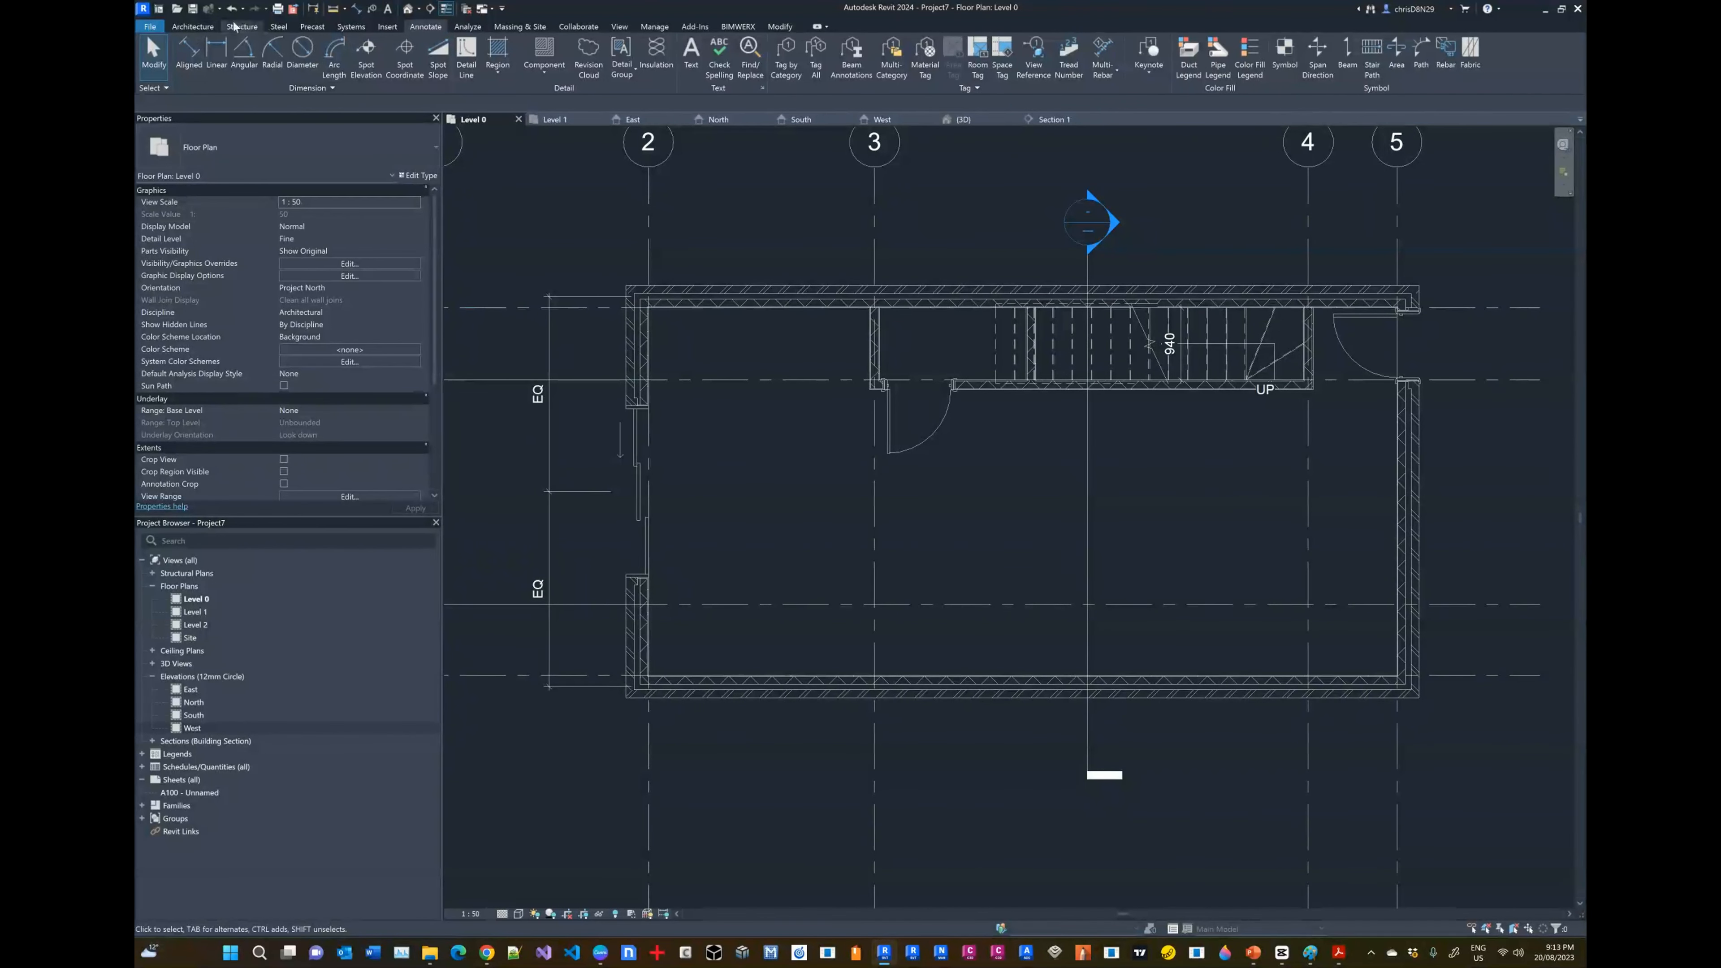
# Step: Start placing a window with the Windows_Sgl_Plain 1810x1210mm type
pyautogui.click(192, 25)
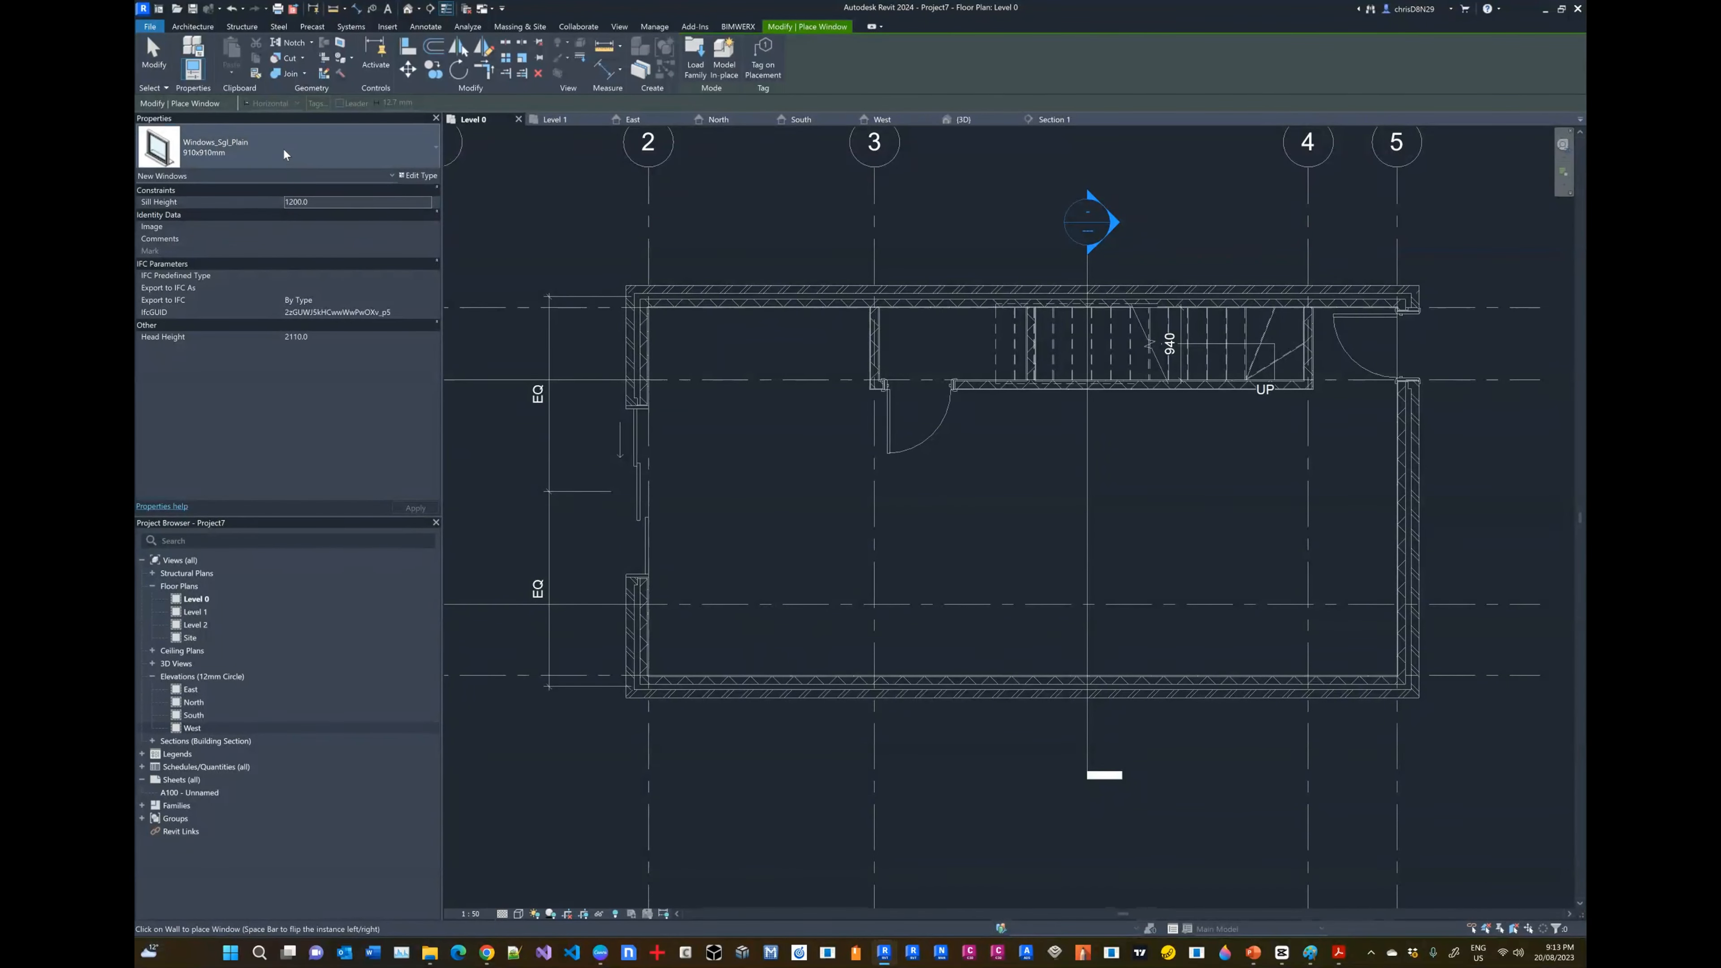
pyautogui.click(284, 155)
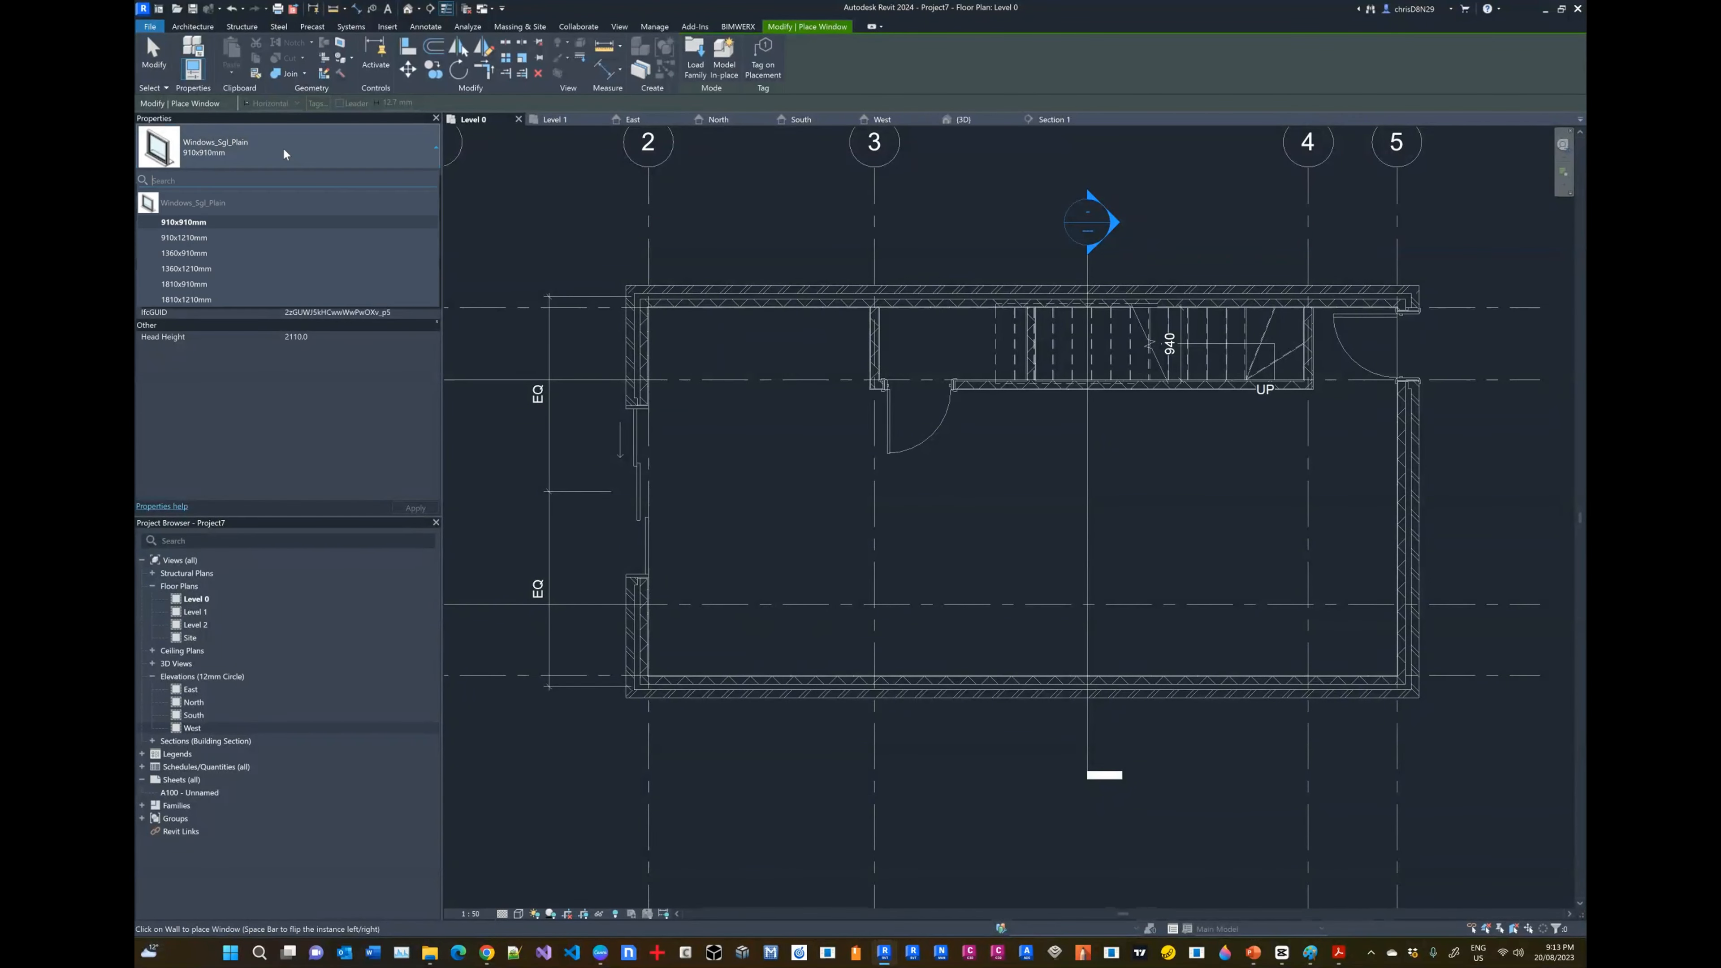
pyautogui.click(193, 300)
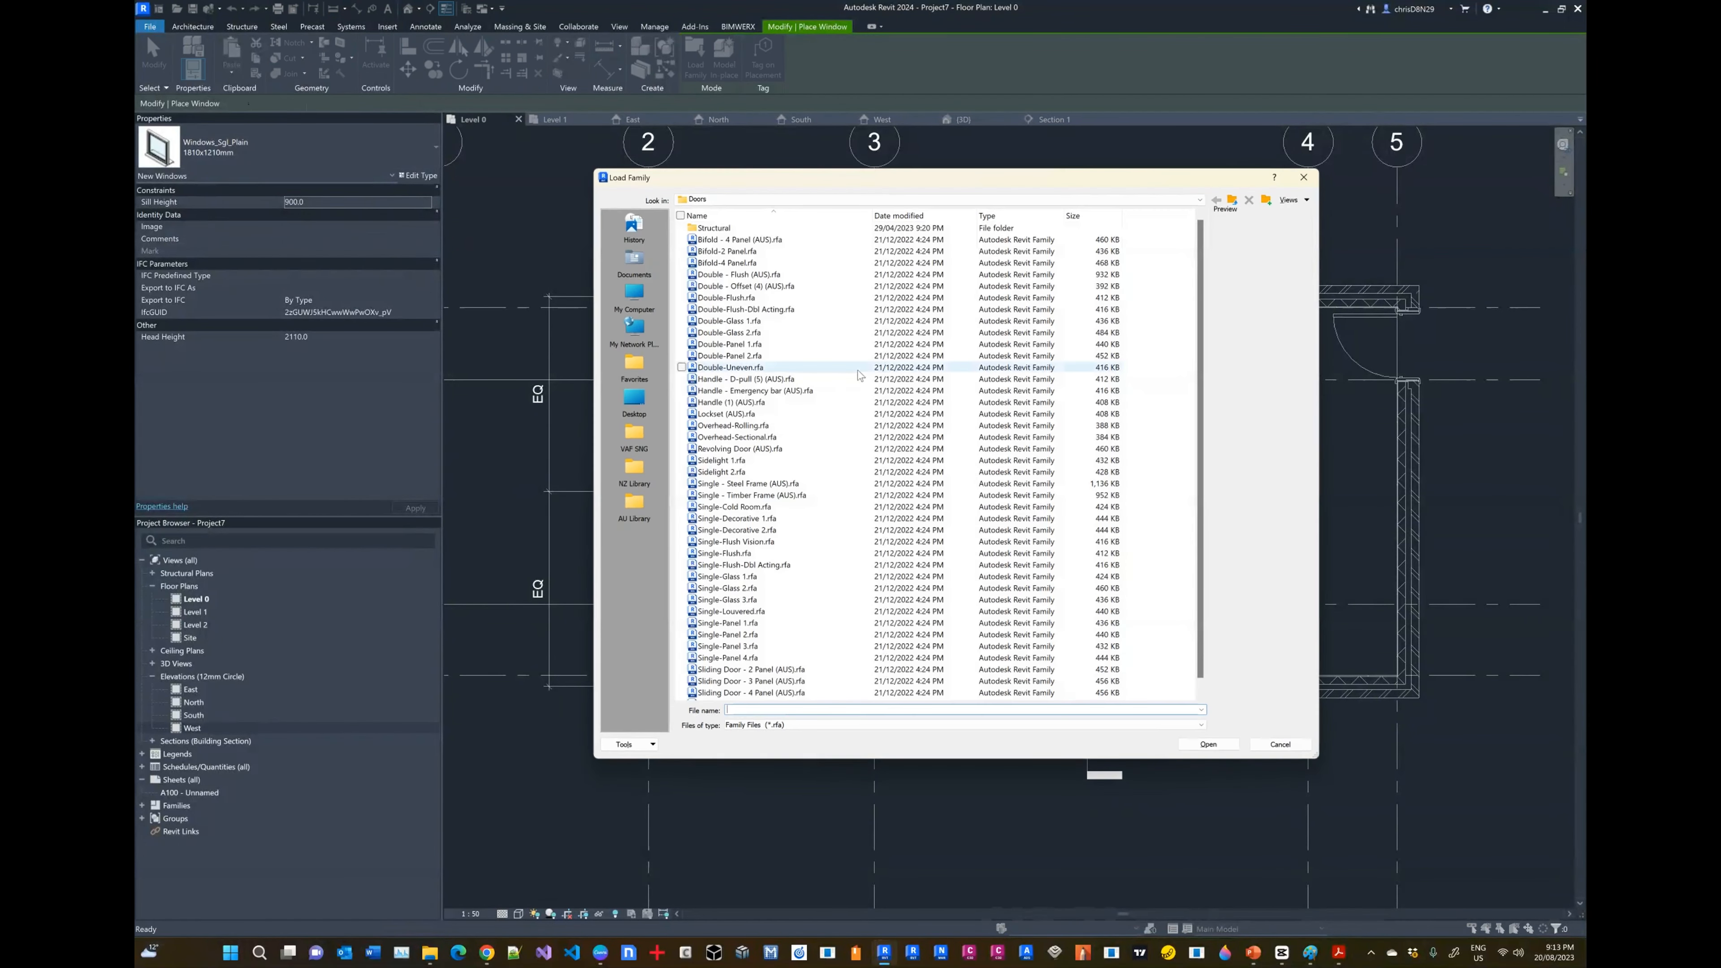
# Step: Preview the casement families in the Australia library's Windows folder and open Casement - 2LT (AUS).rfa for loading
pyautogui.click(1235, 205)
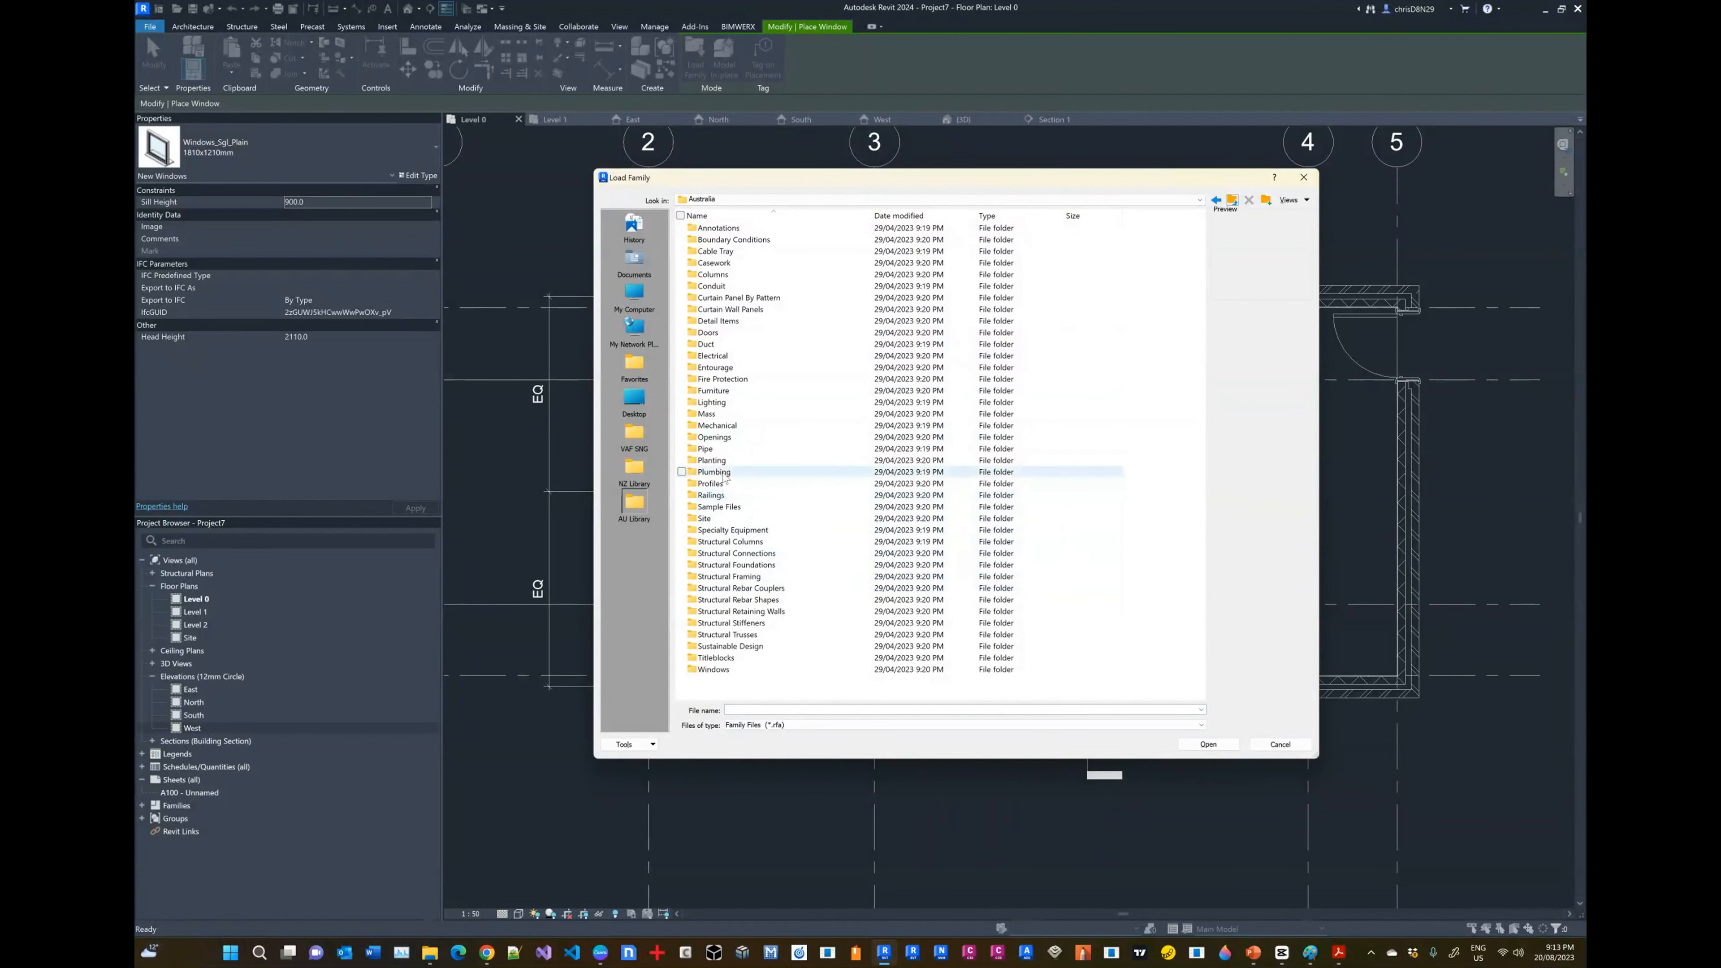
pyautogui.doubleClick(713, 669)
pyautogui.click(739, 321)
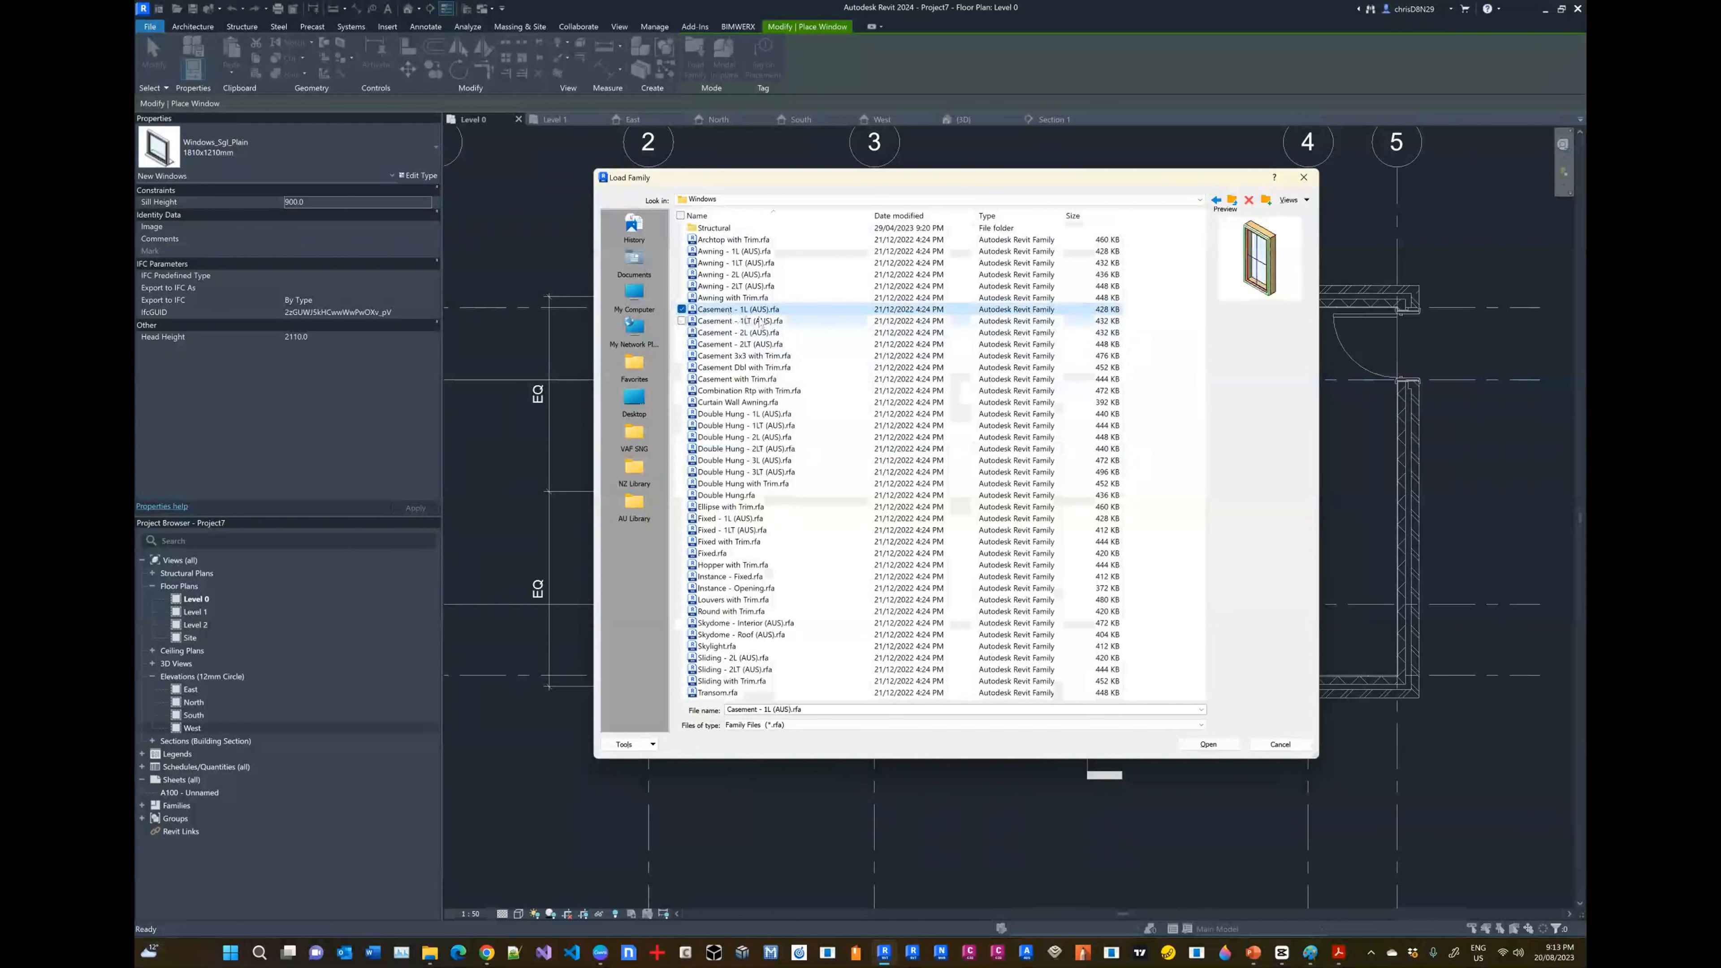
pyautogui.click(780, 333)
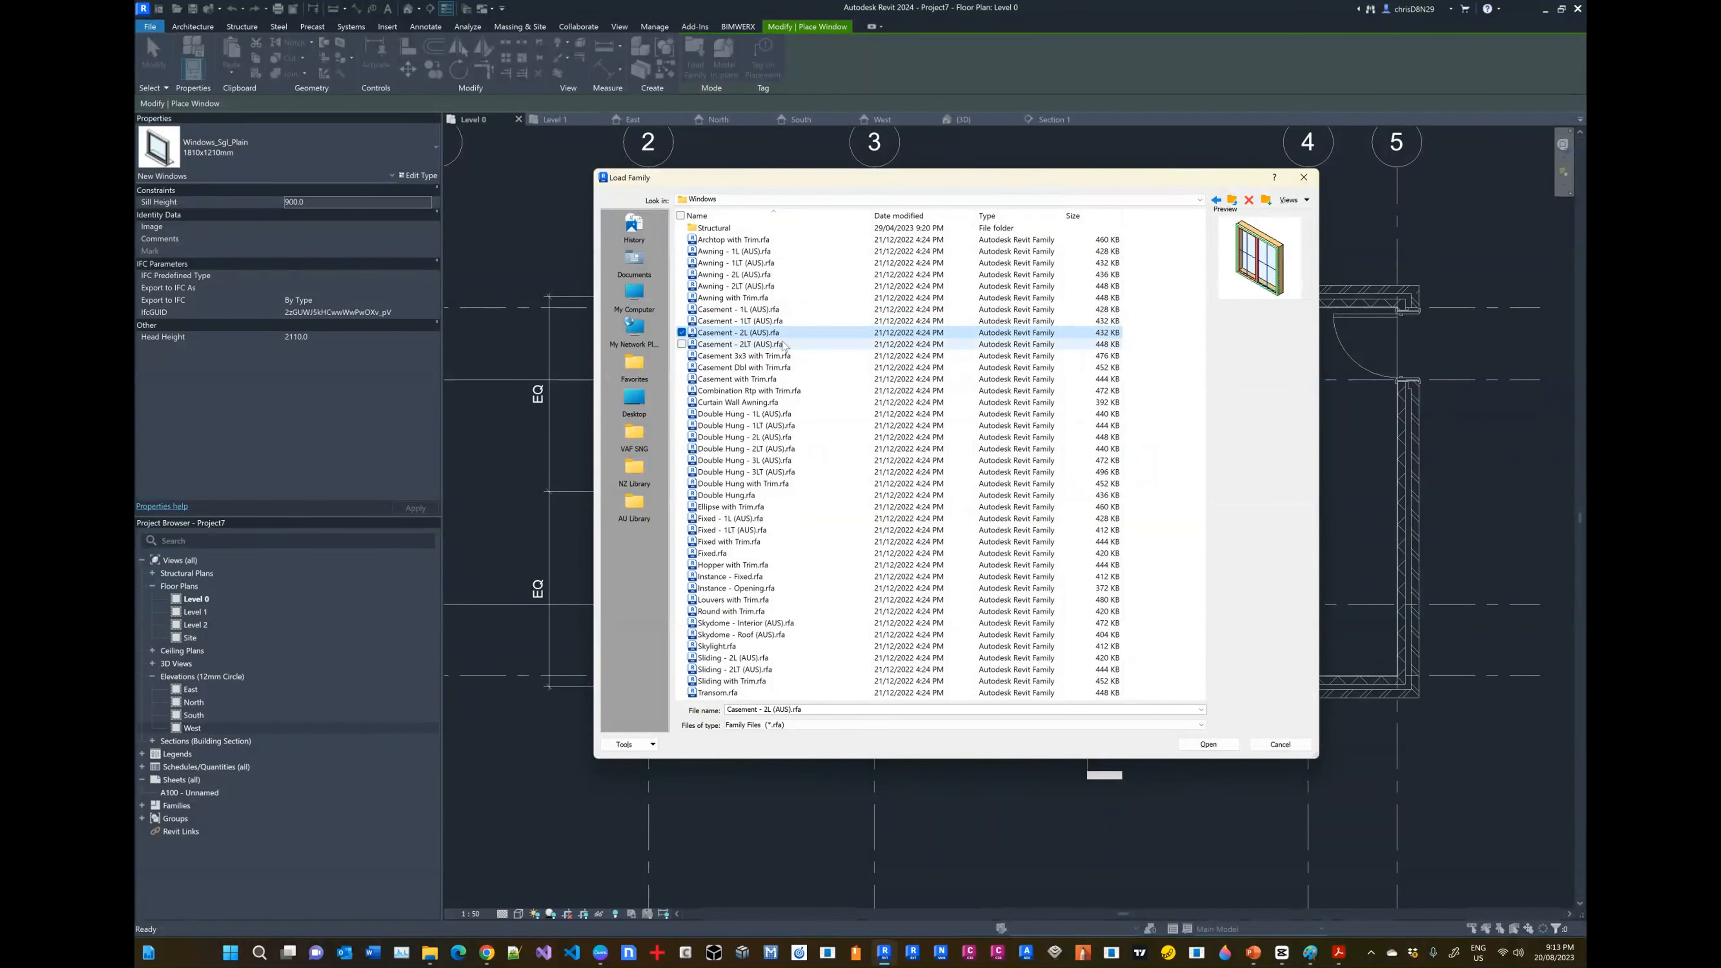
pyautogui.click(777, 345)
pyautogui.click(766, 335)
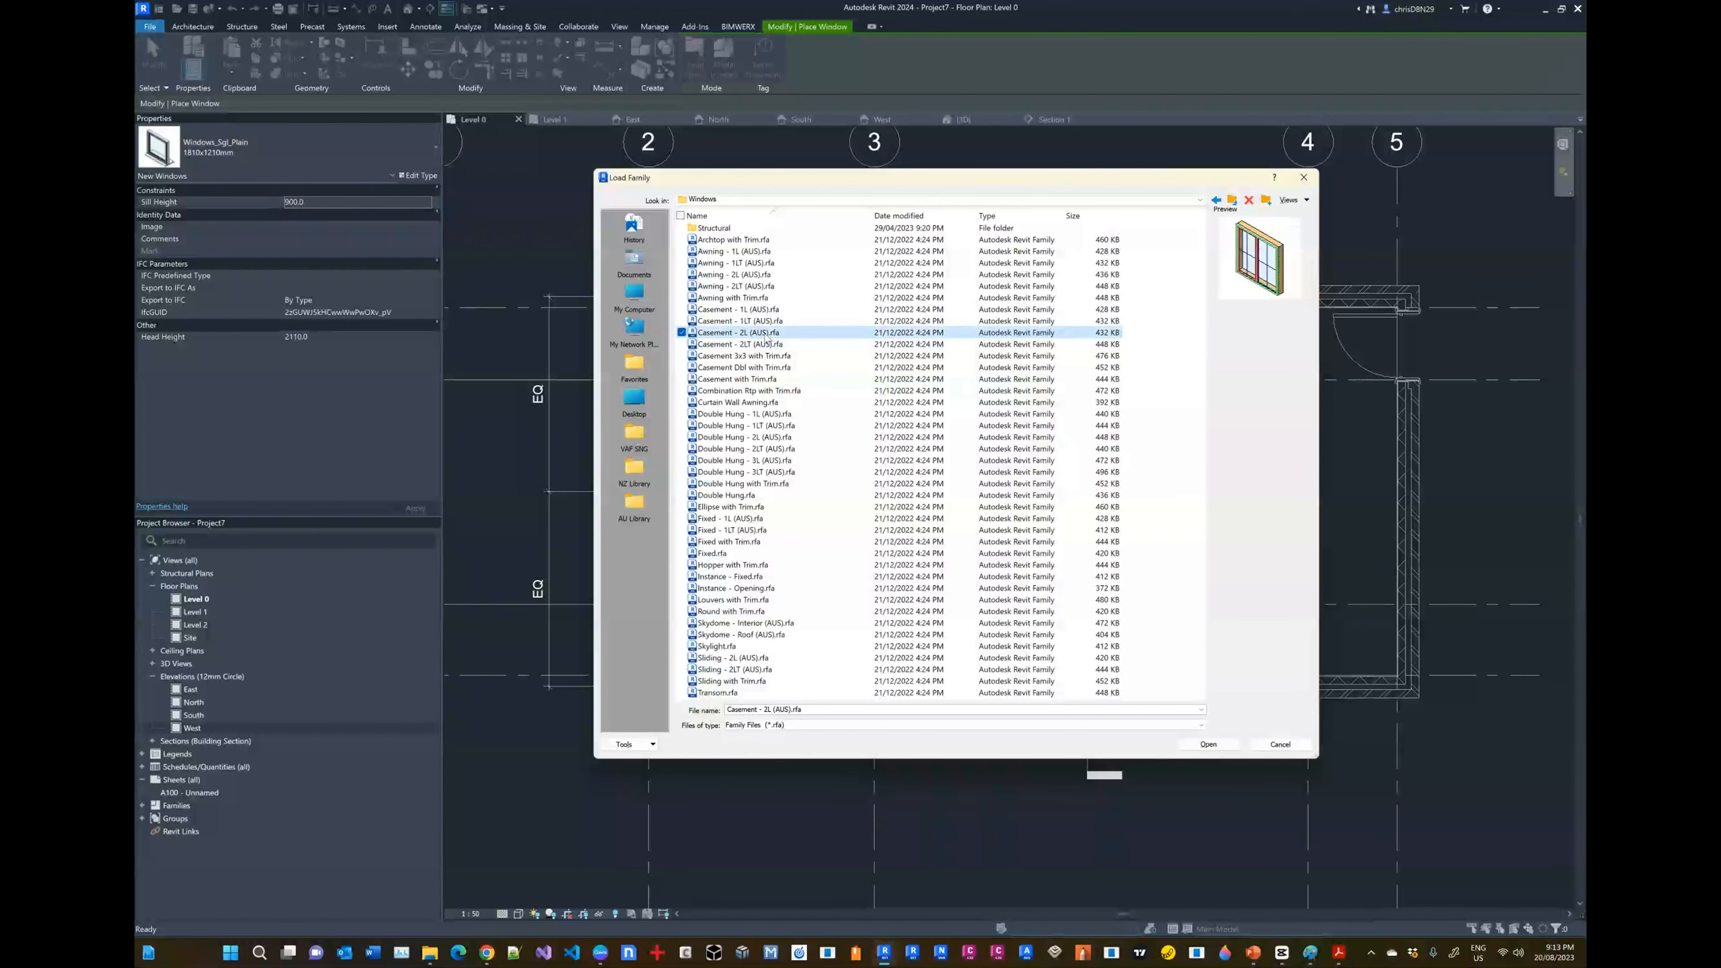
pyautogui.click(774, 344)
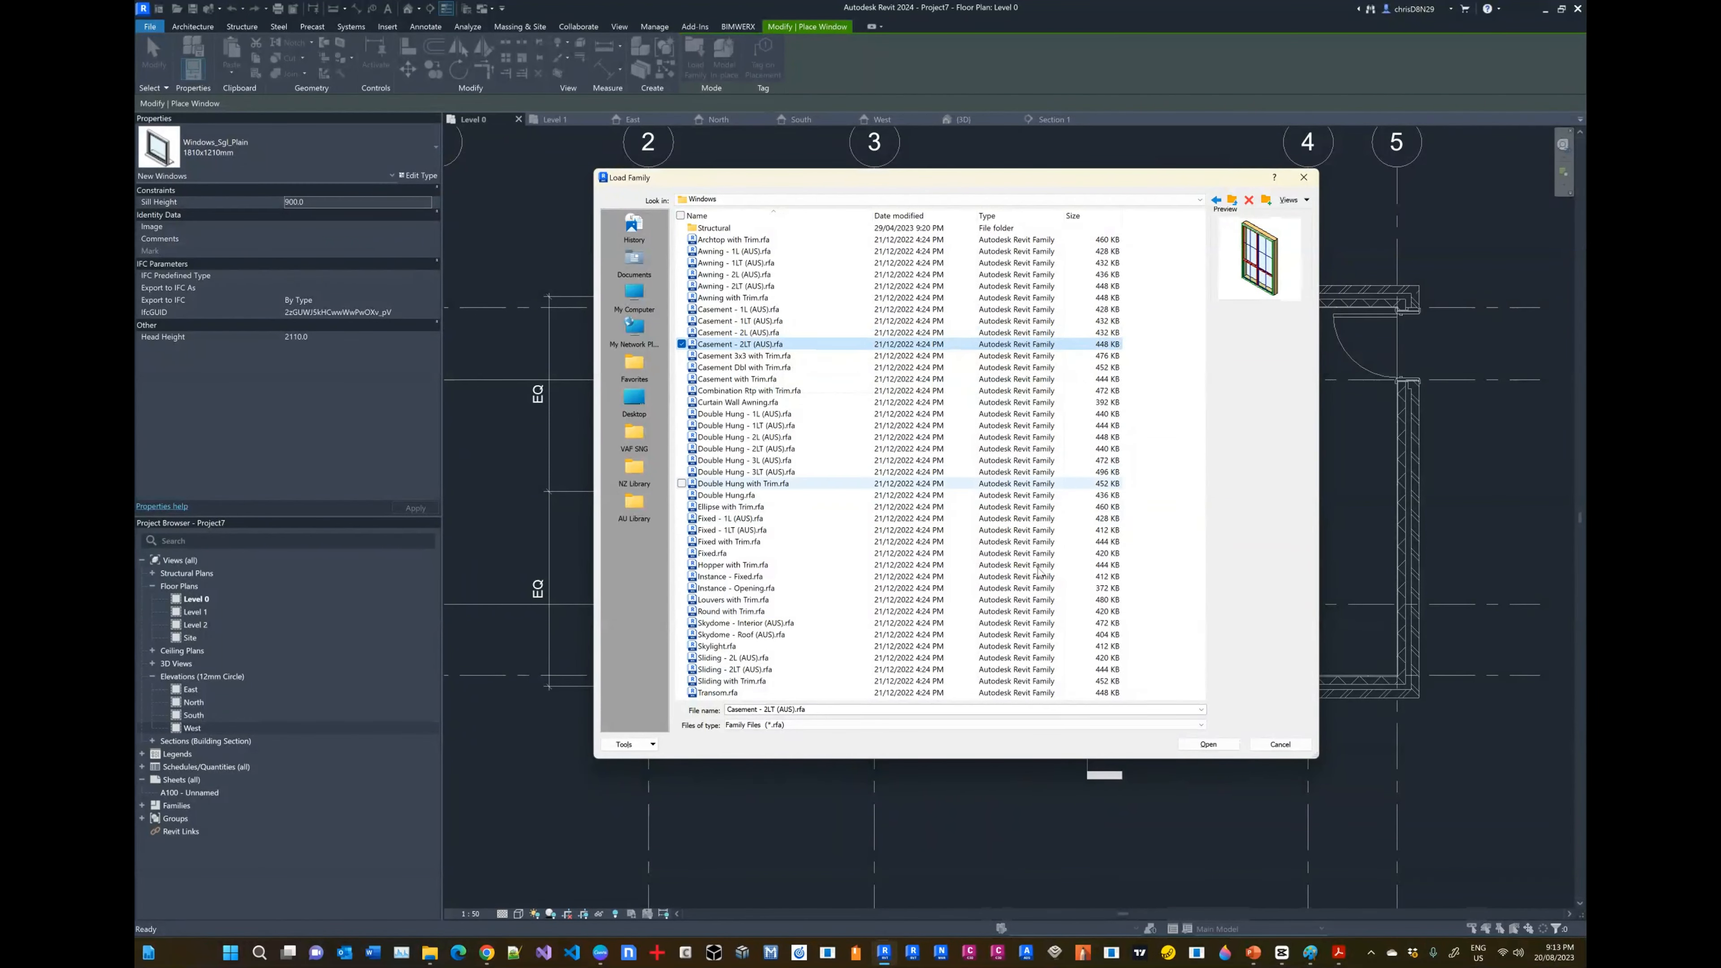
pyautogui.press('Return')
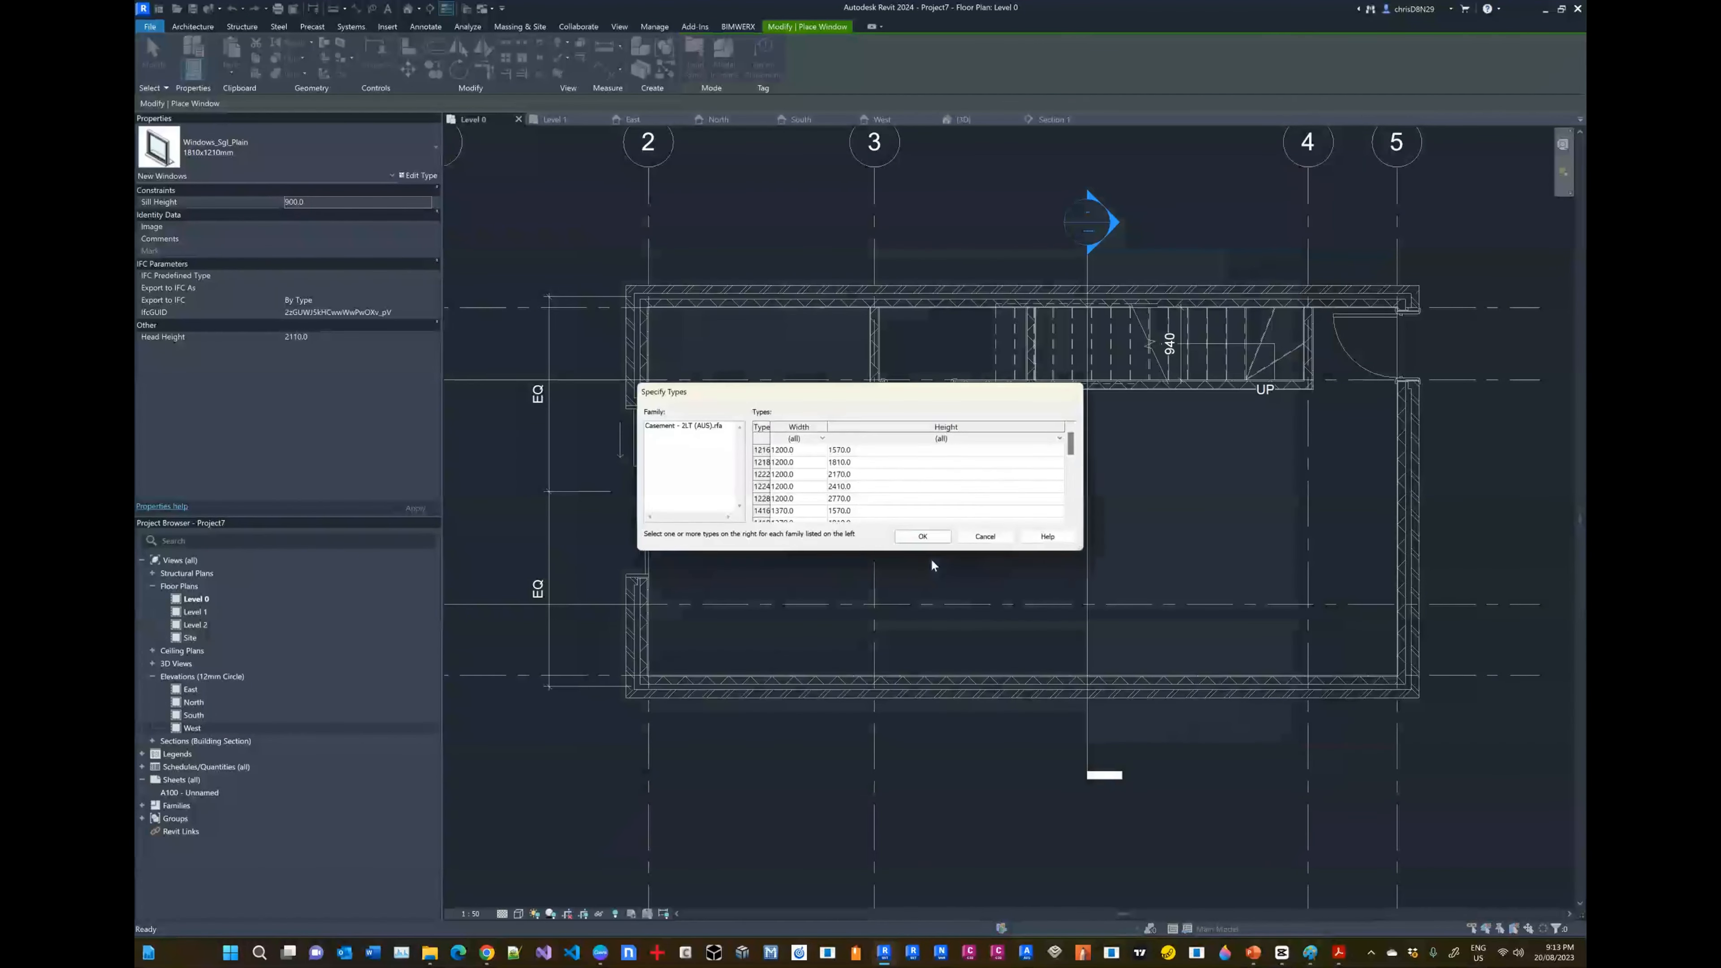
# Step: Load the 1216, 1218 and 1818 types of the Casement - 2LT (AUS) family
pyautogui.moveTo(1083, 549); pyautogui.dragTo(1338, 753)
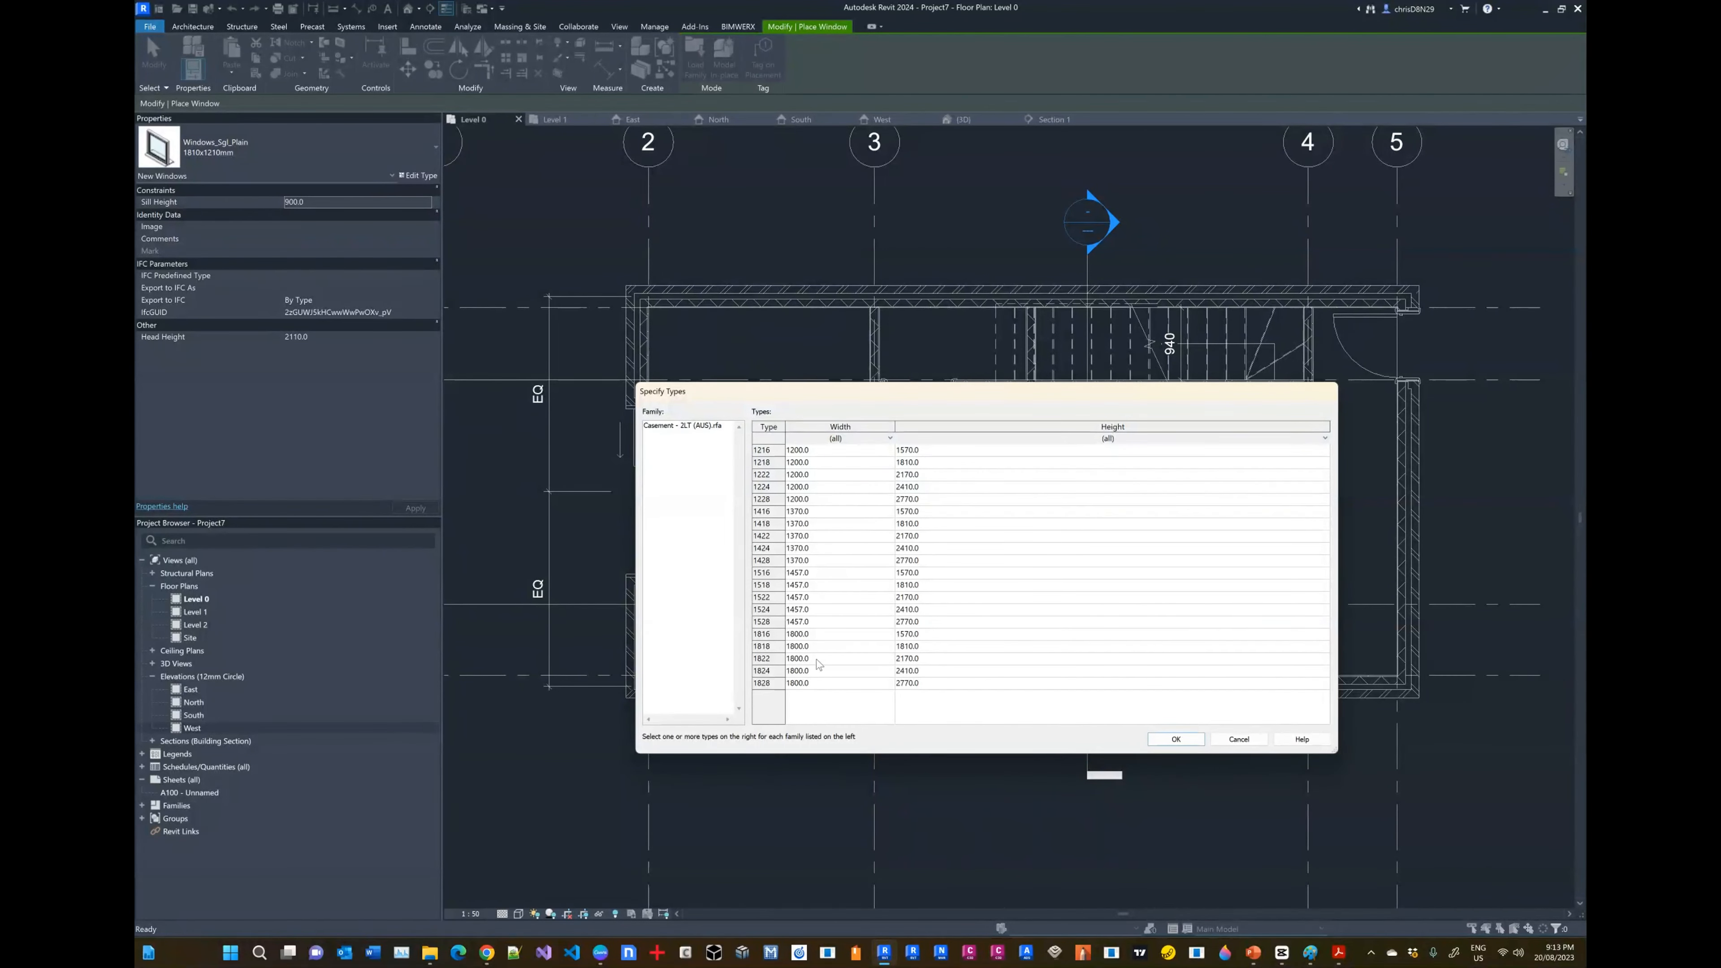
pyautogui.click(767, 683)
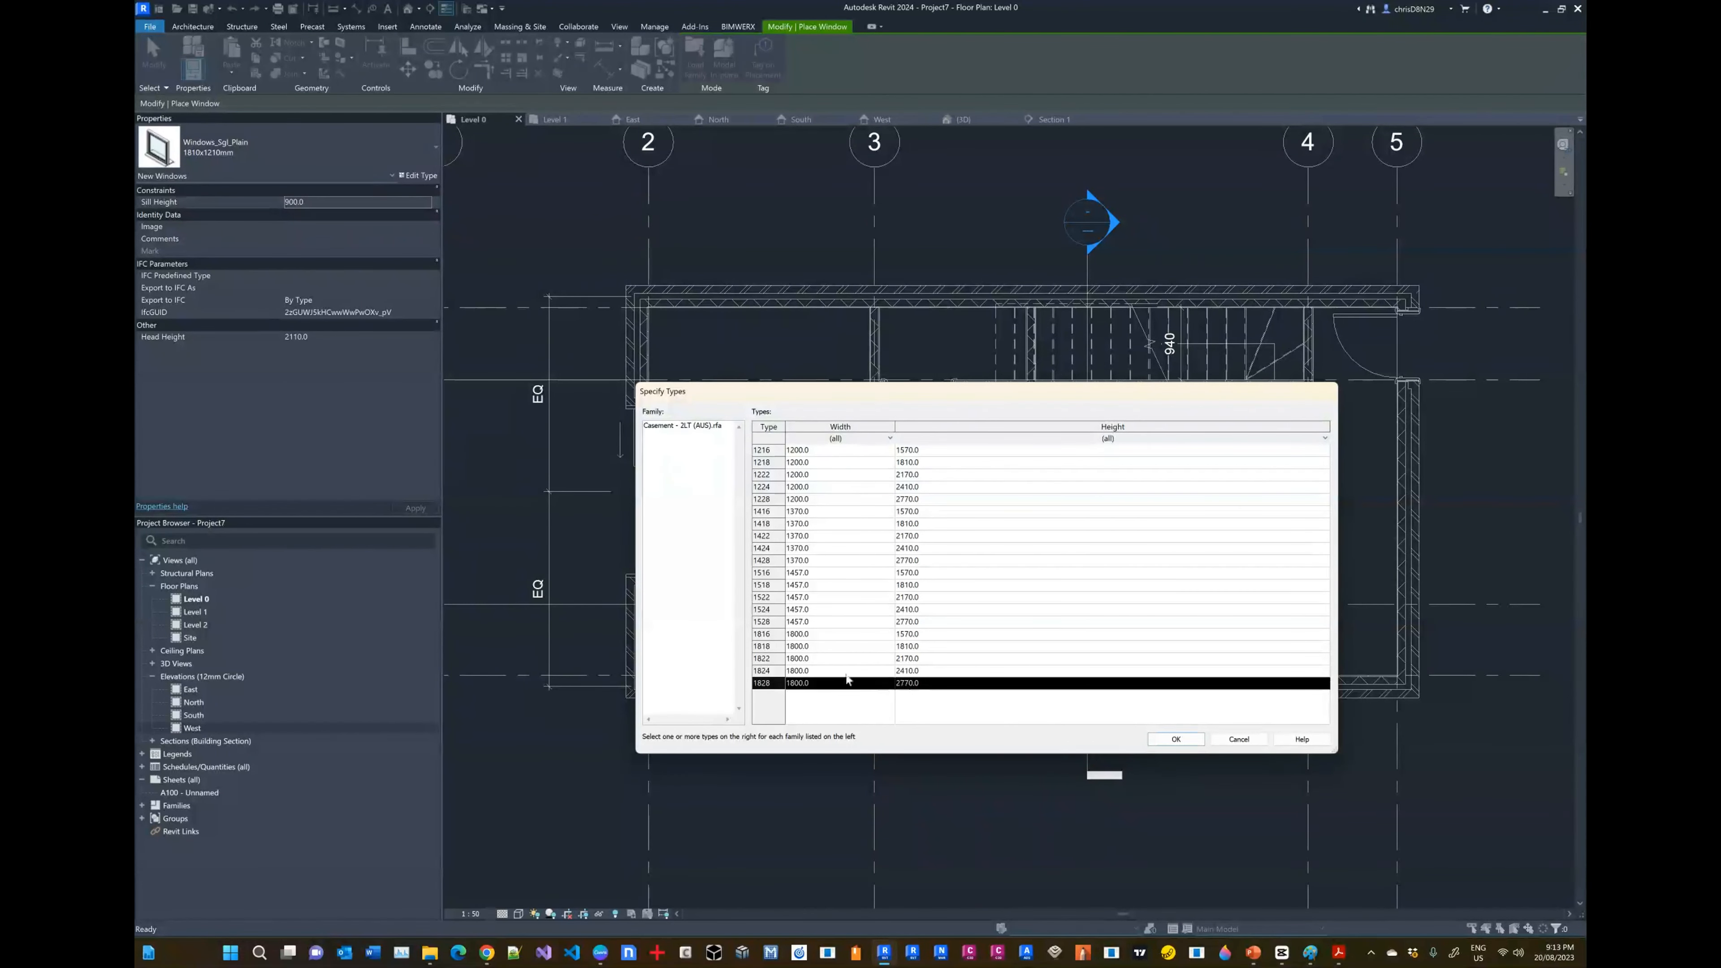
pyautogui.click(768, 648)
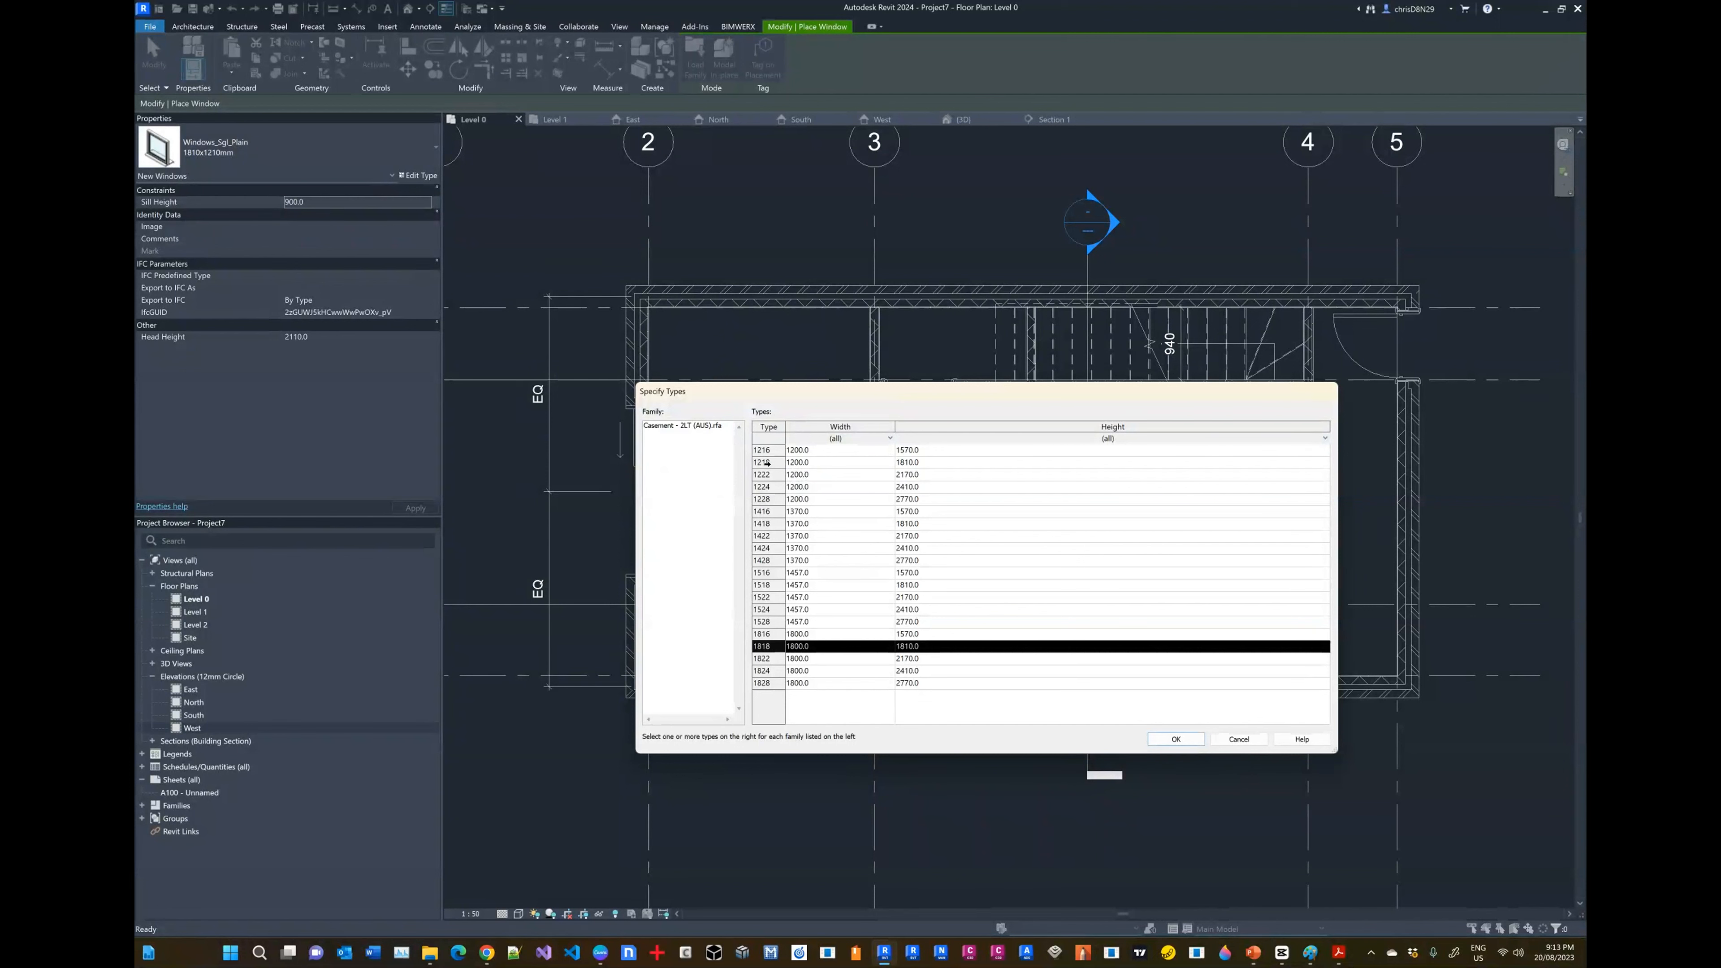
pyautogui.keyDown('ctrl'); pyautogui.click(759, 450); pyautogui.keyUp('ctrl')
pyautogui.keyDown('ctrl'); pyautogui.click(764, 463); pyautogui.keyUp('ctrl')
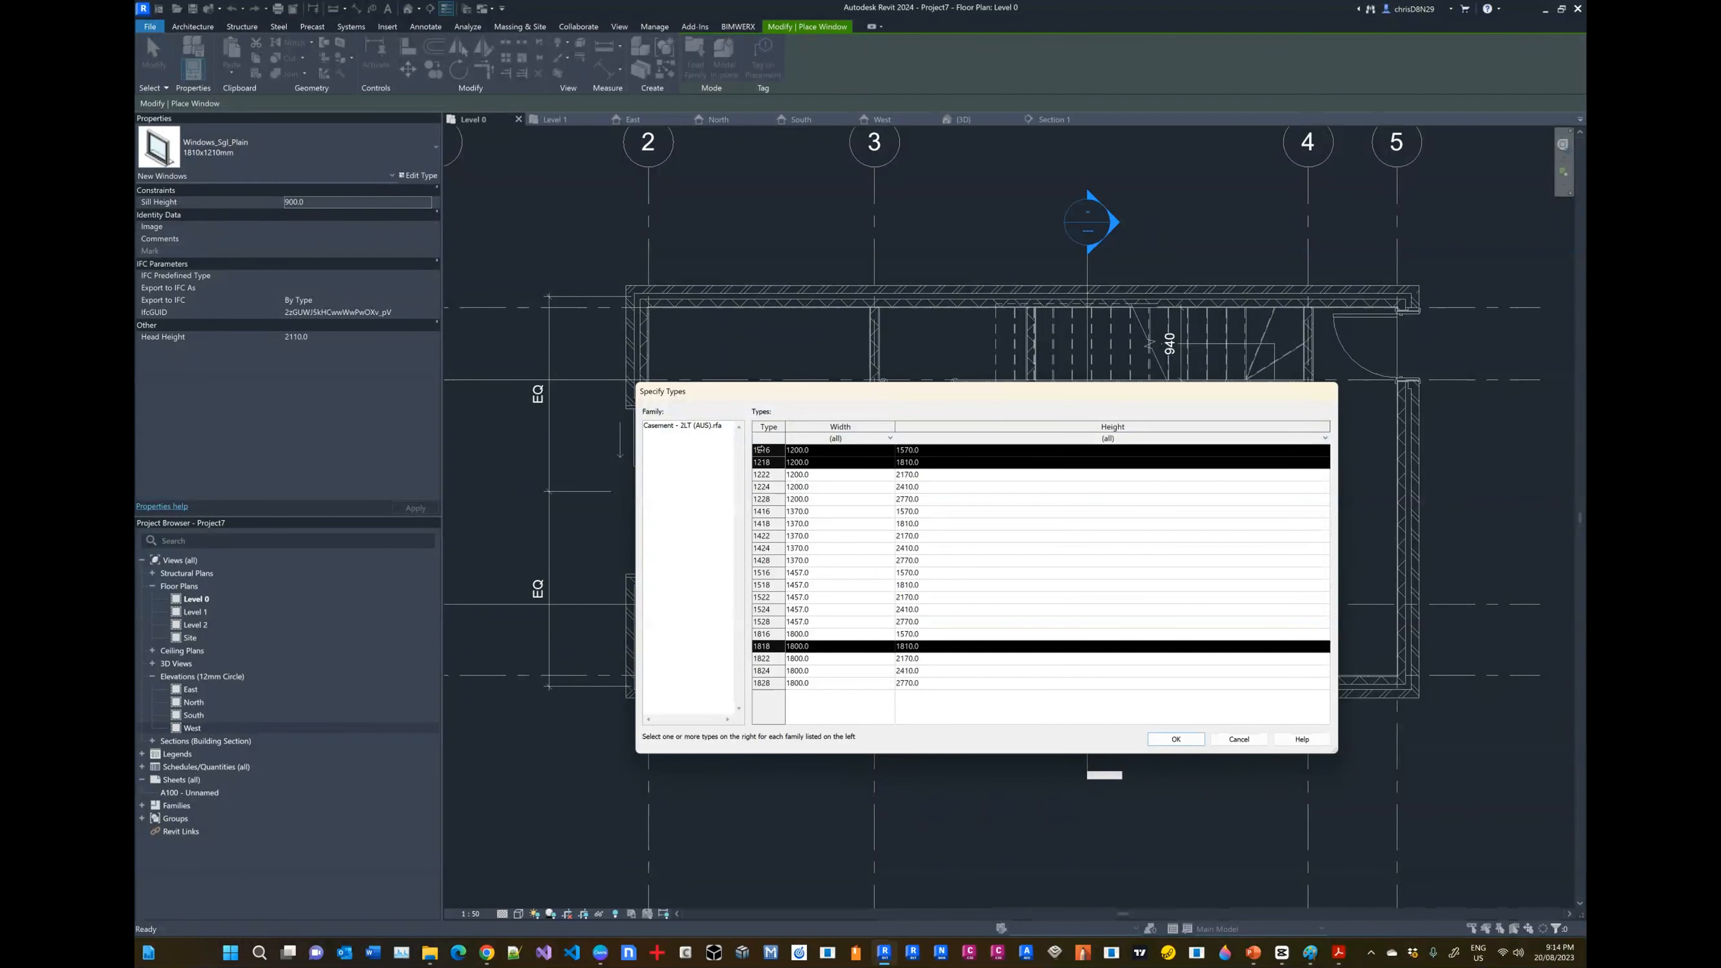
pyautogui.click(760, 450)
pyautogui.click(768, 461)
pyautogui.click(766, 451)
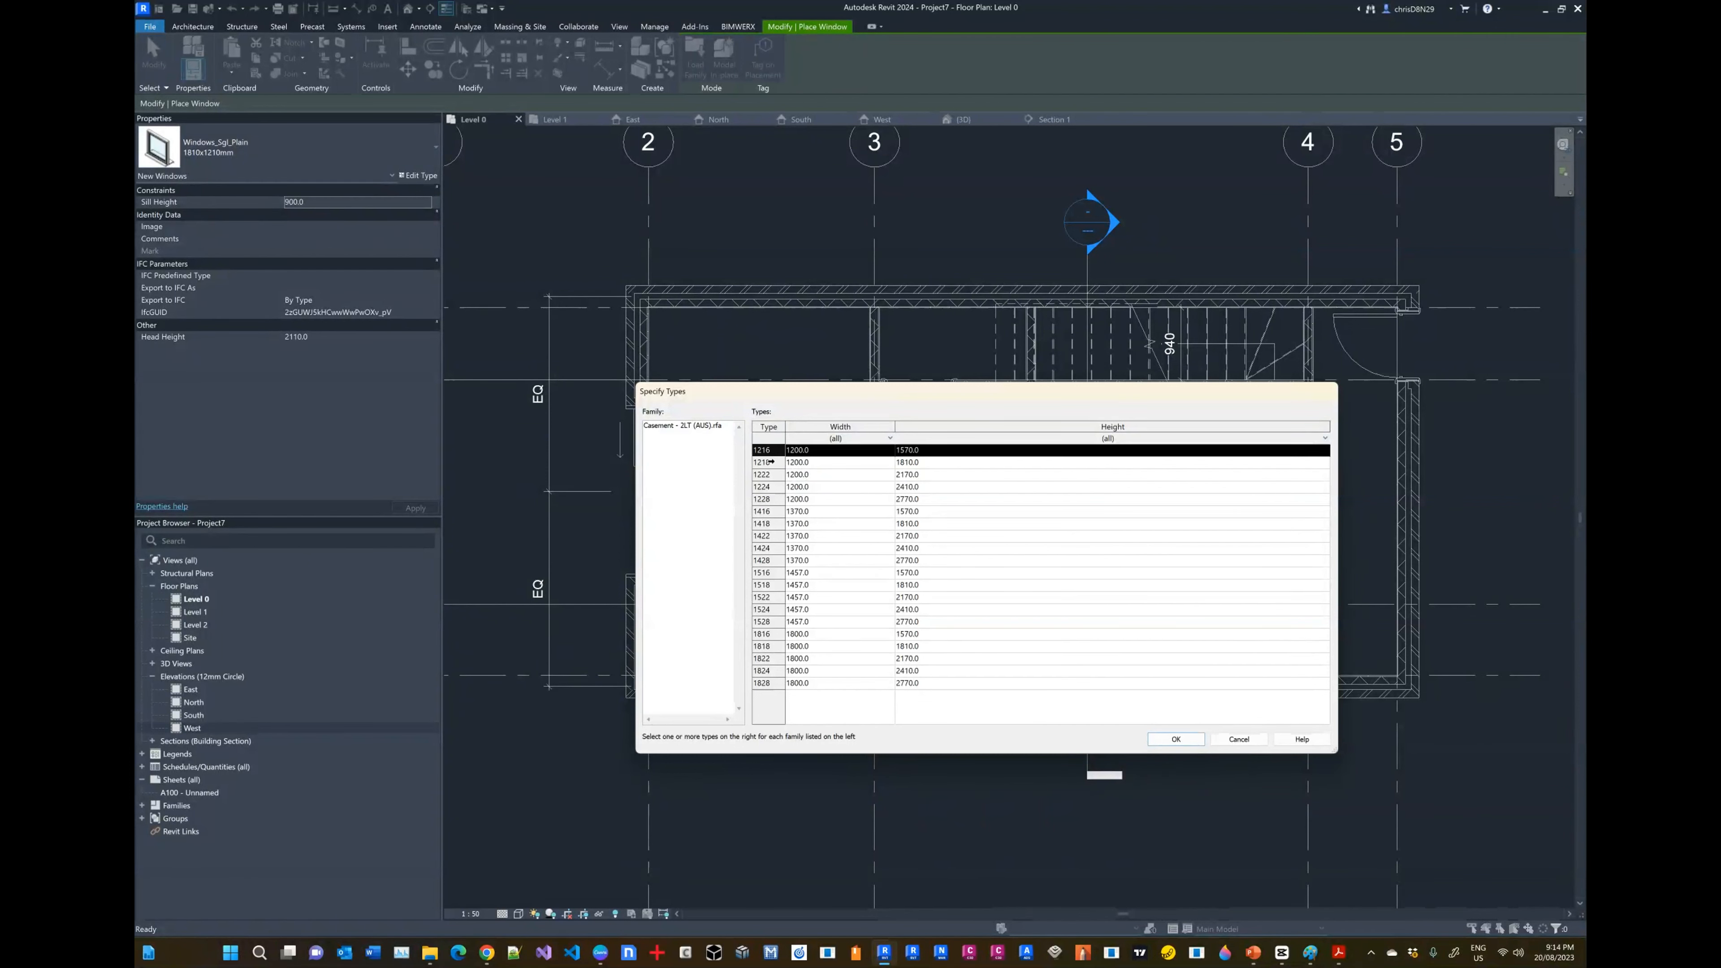
pyautogui.keyDown('ctrl'); pyautogui.click(768, 462); pyautogui.keyUp('ctrl')
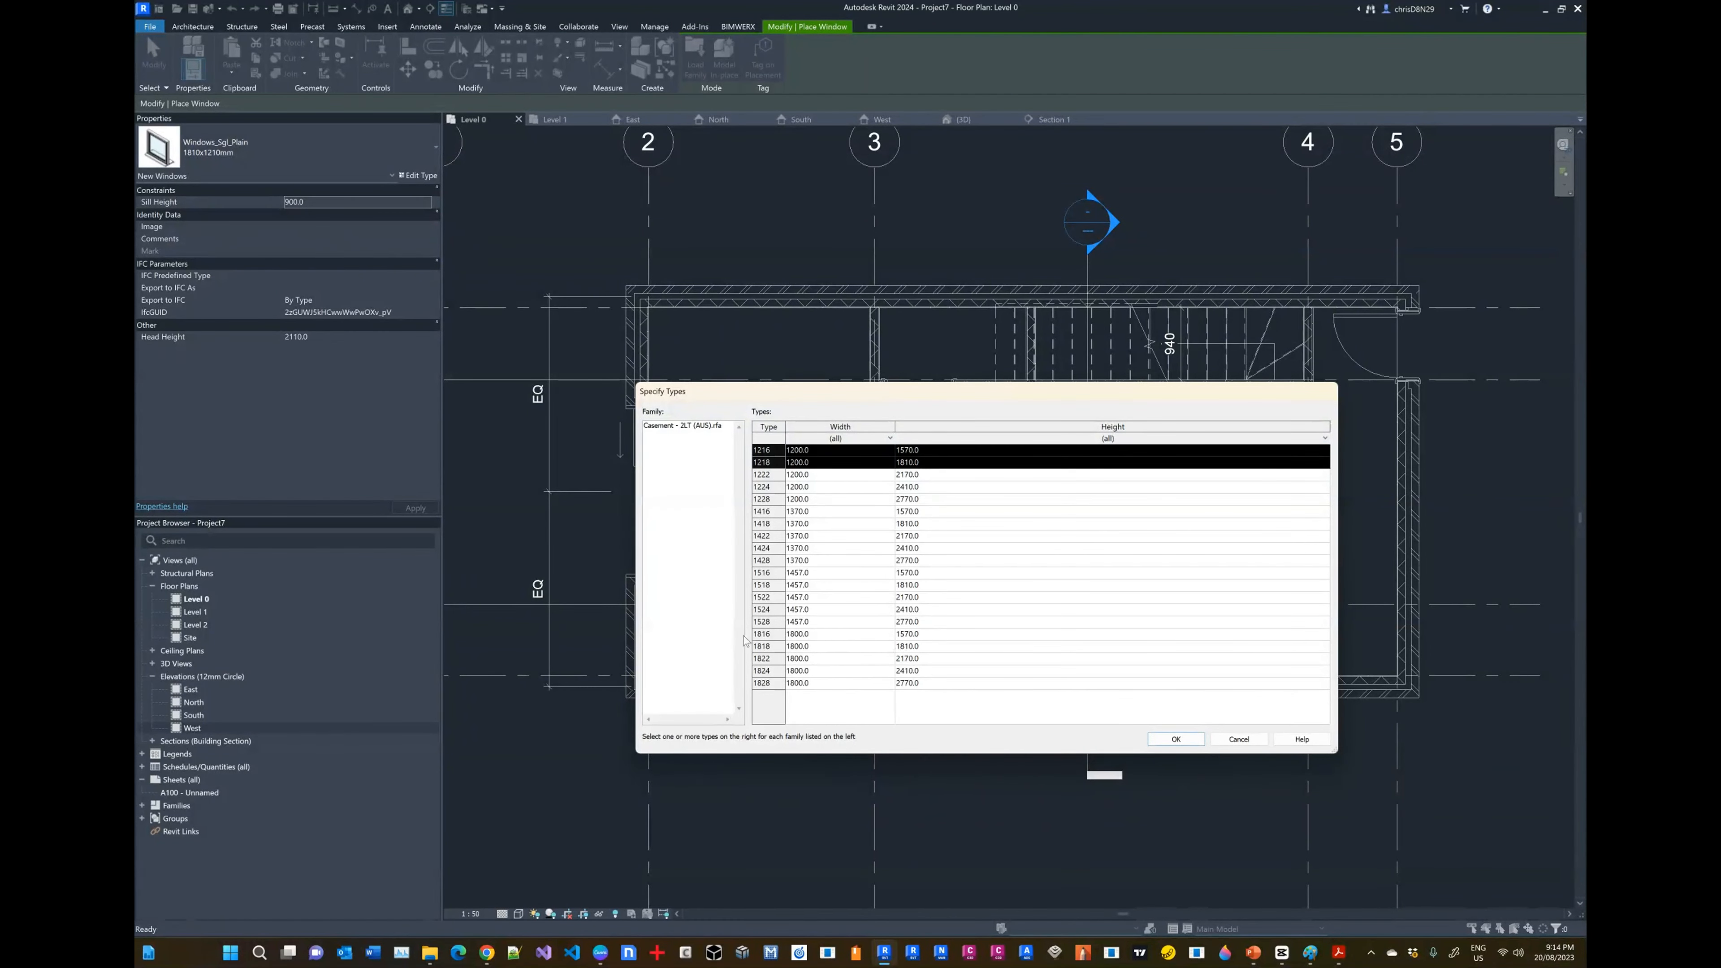
pyautogui.keyDown('ctrl'); pyautogui.click(759, 646); pyautogui.keyUp('ctrl')
pyautogui.click(1177, 739)
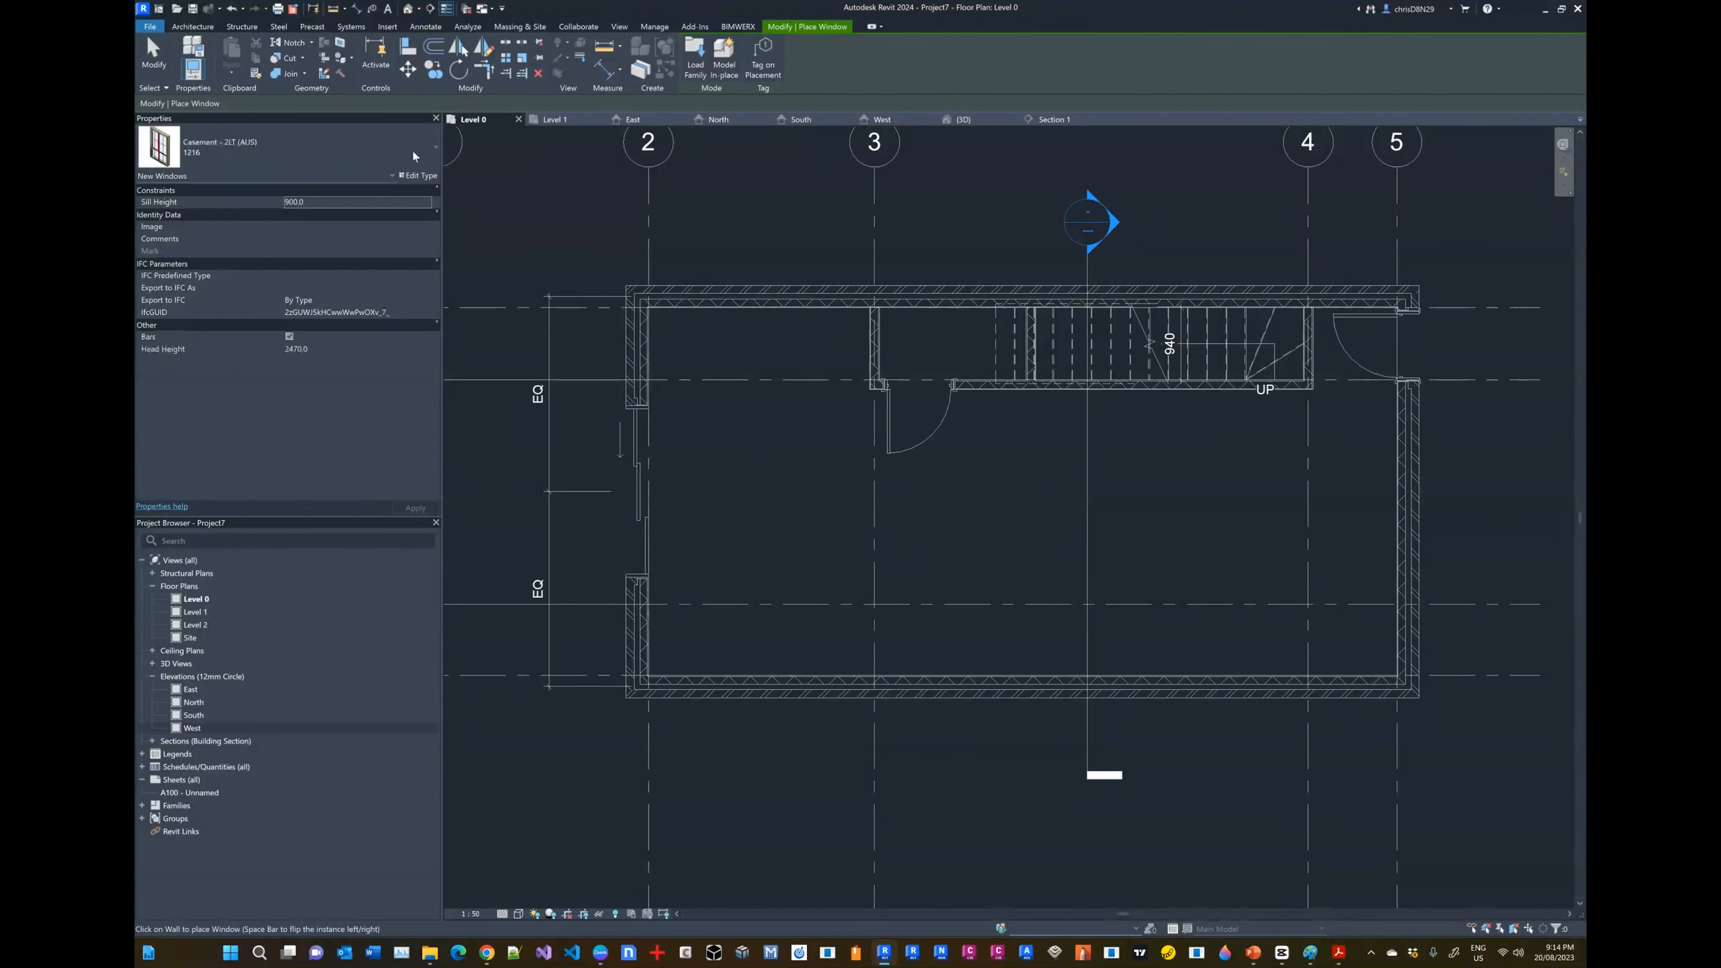
# Step: Place a Casement - 2LT (AUS) 1818 window on Level 0 in the grid D exterior wall between grids 2 and 3, matching Floor Plans.jpg
pyautogui.click(336, 150)
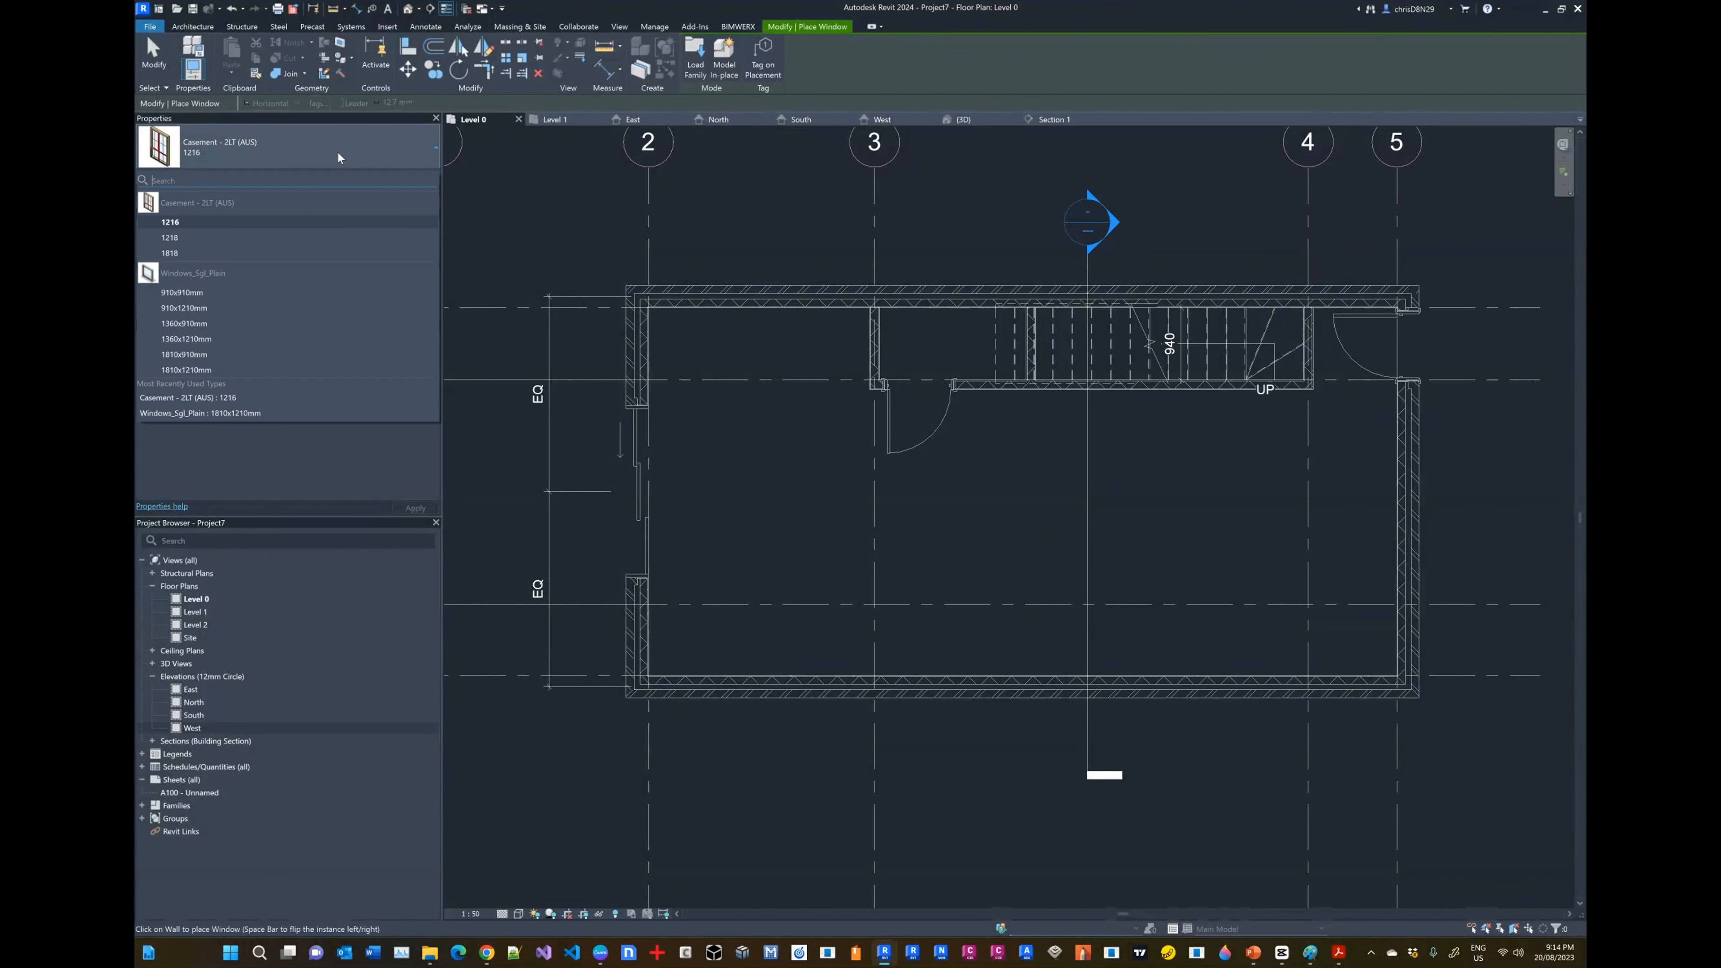
pyautogui.click(173, 254)
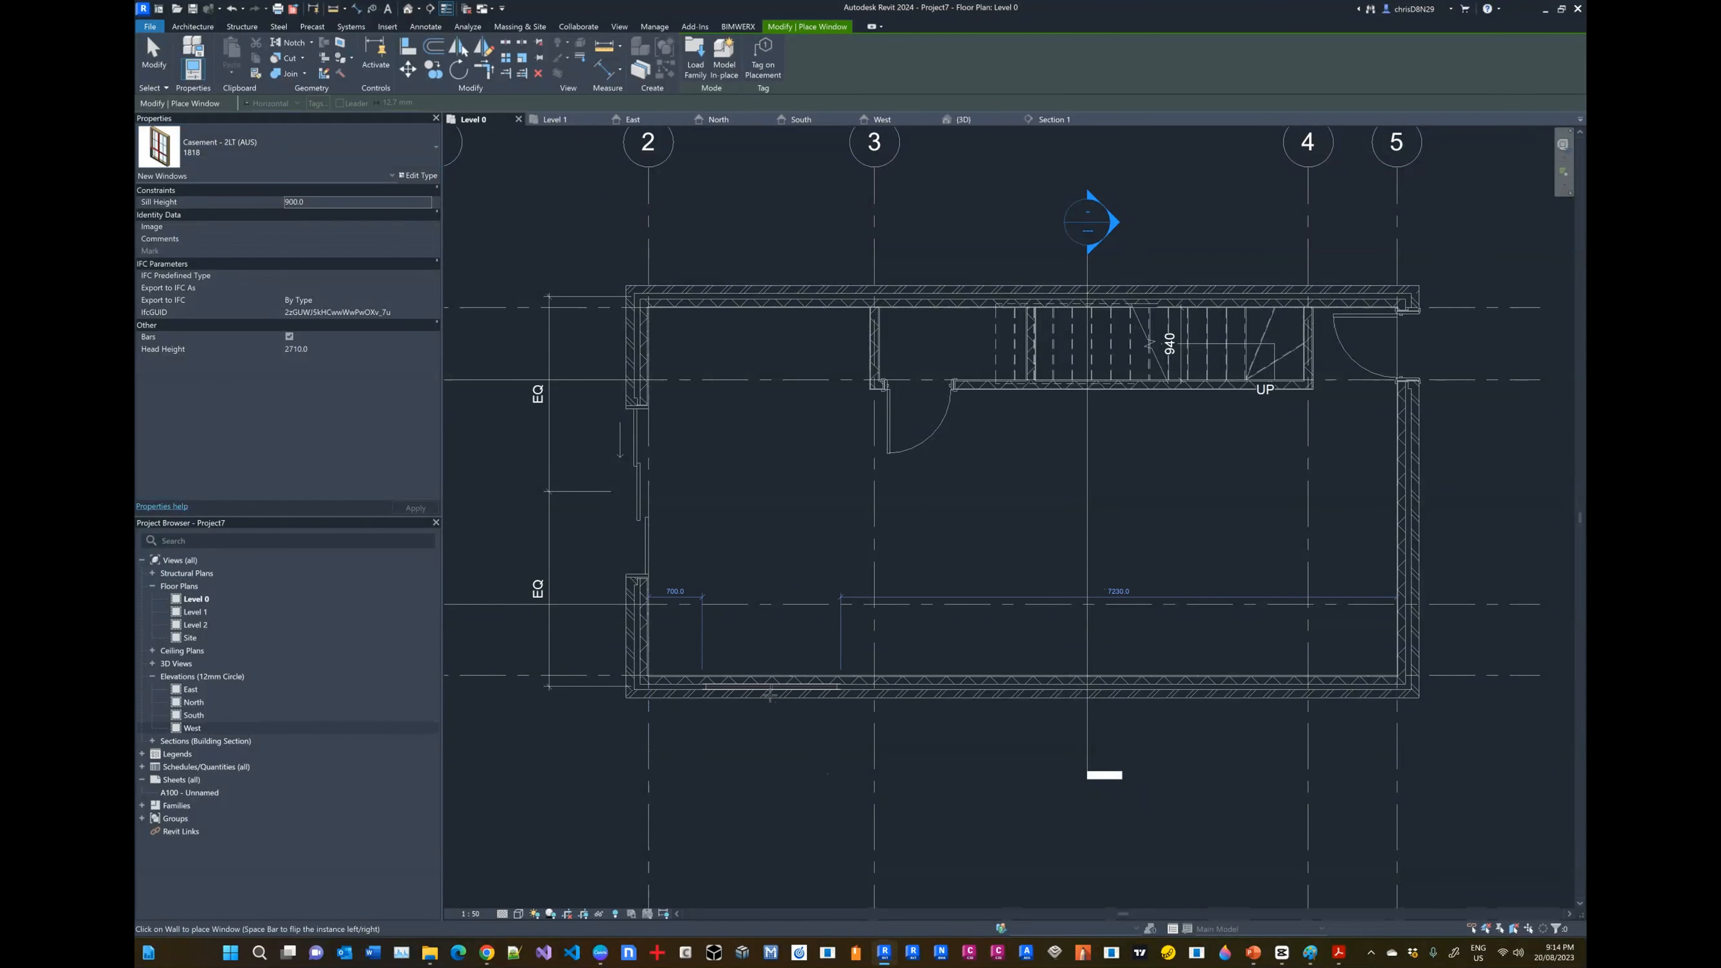
pyautogui.hotkey('alt', 'Tab')
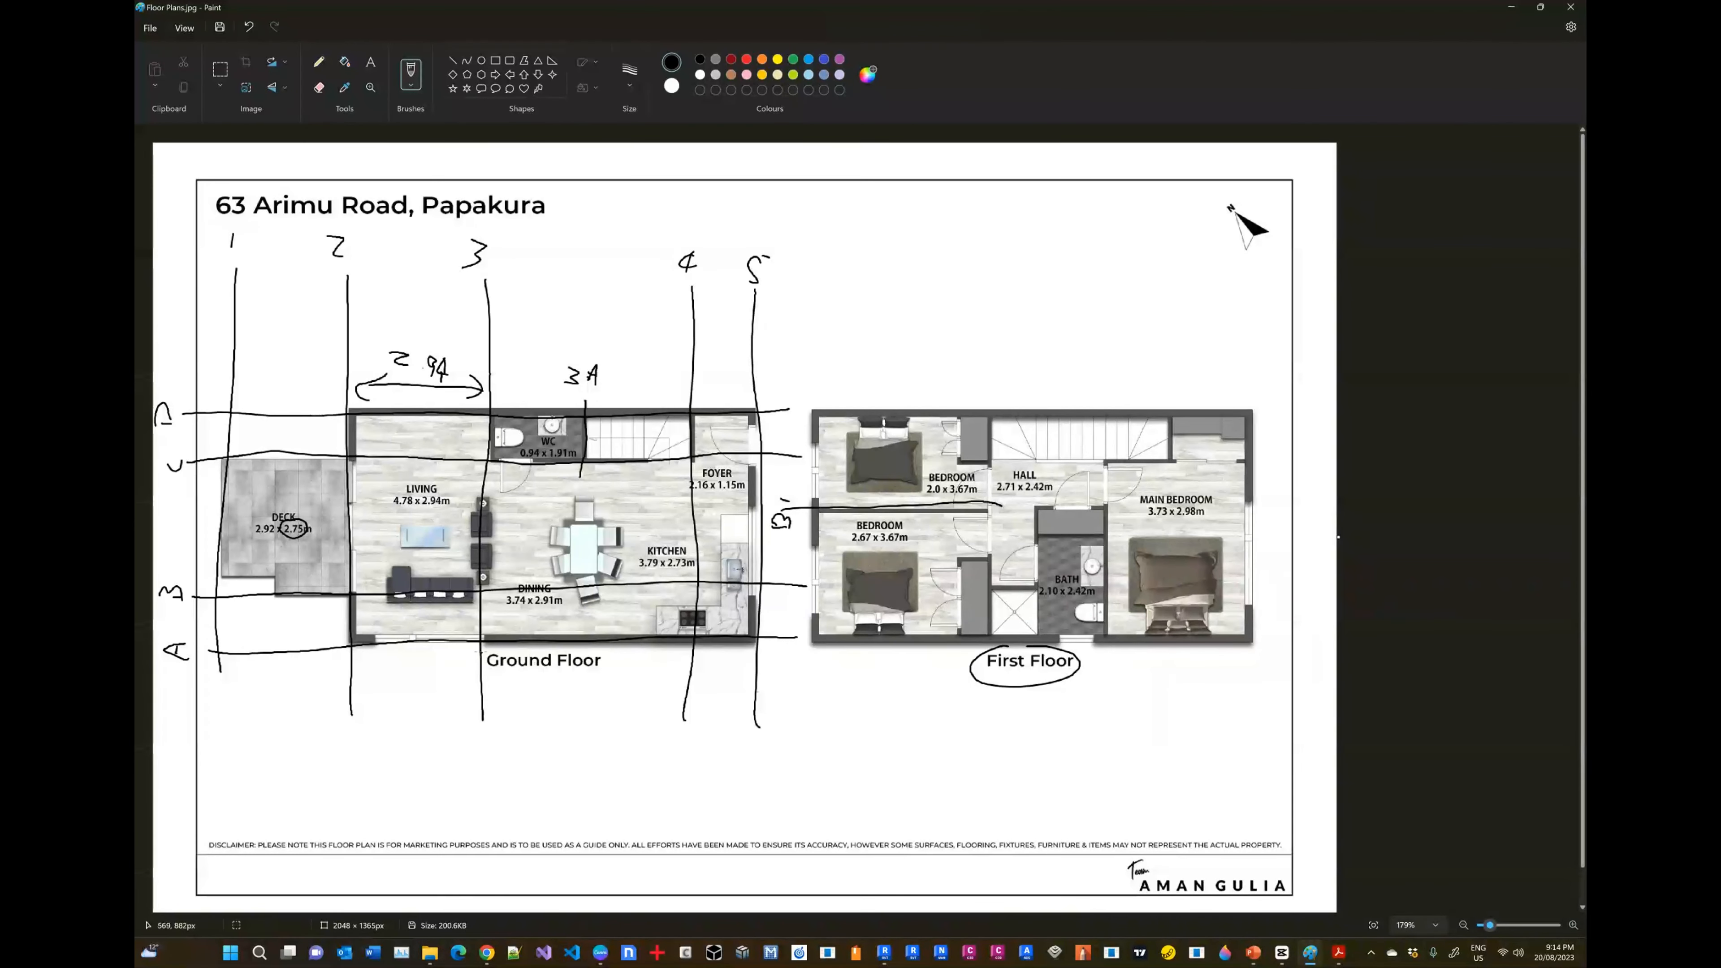
pyautogui.hotkey('alt', 'Tab')
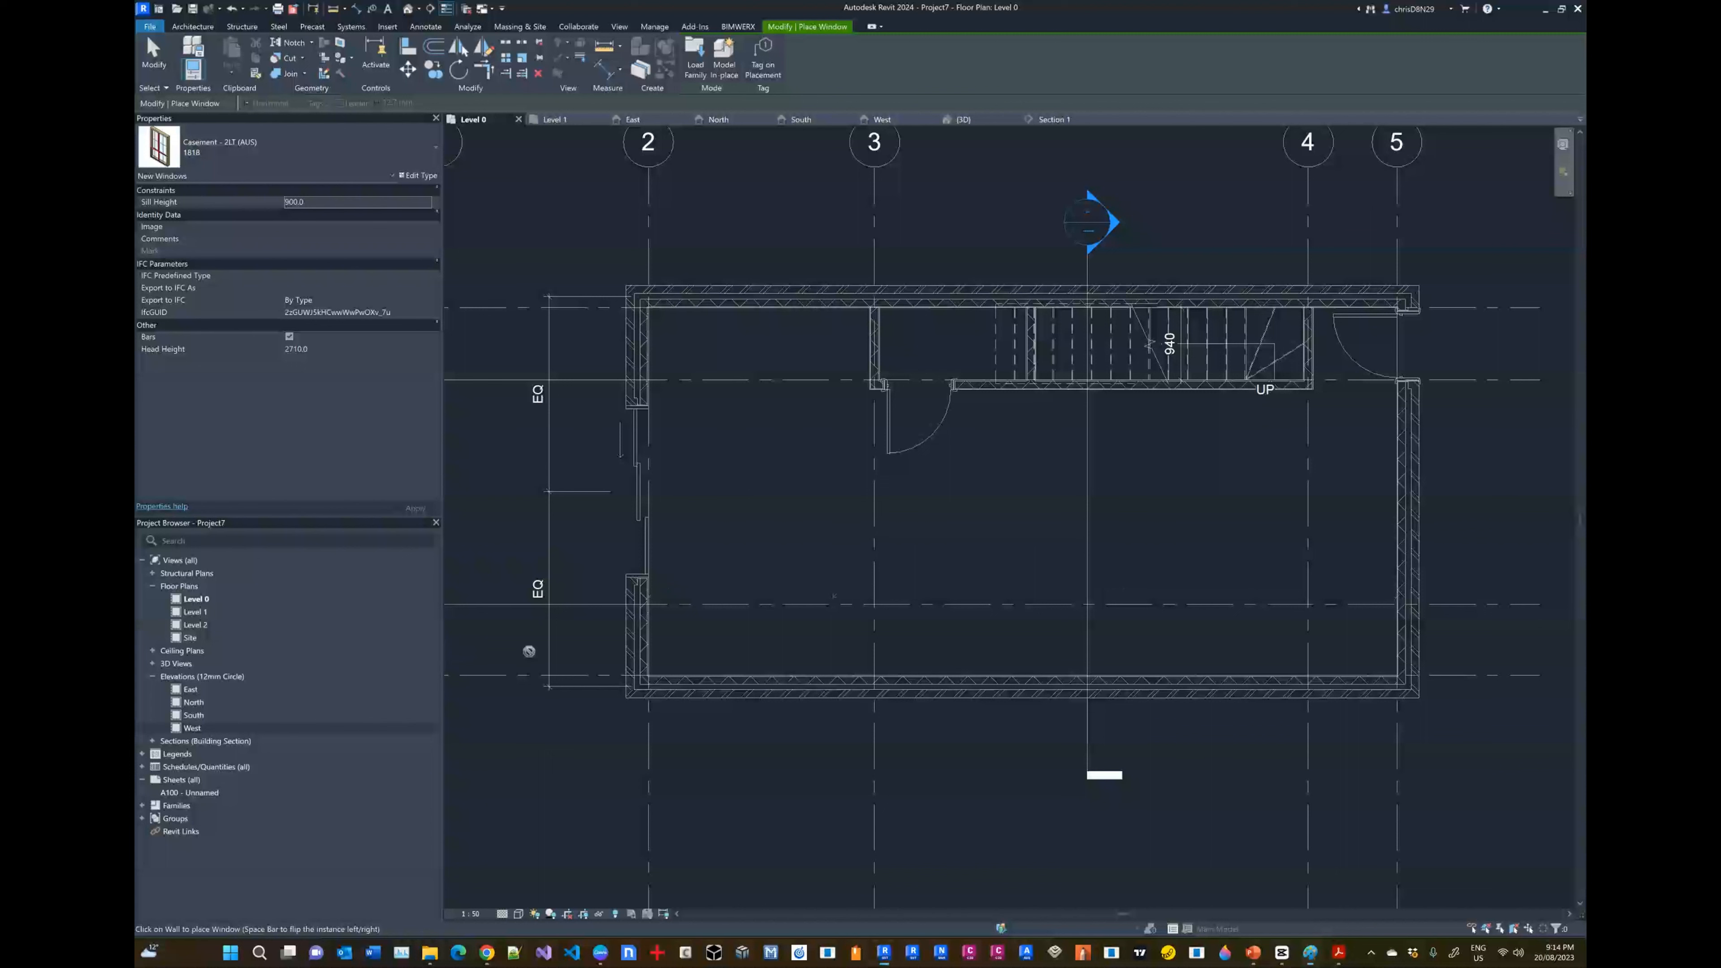
pyautogui.click(760, 697)
pyautogui.scroll(-3, 741, 559)
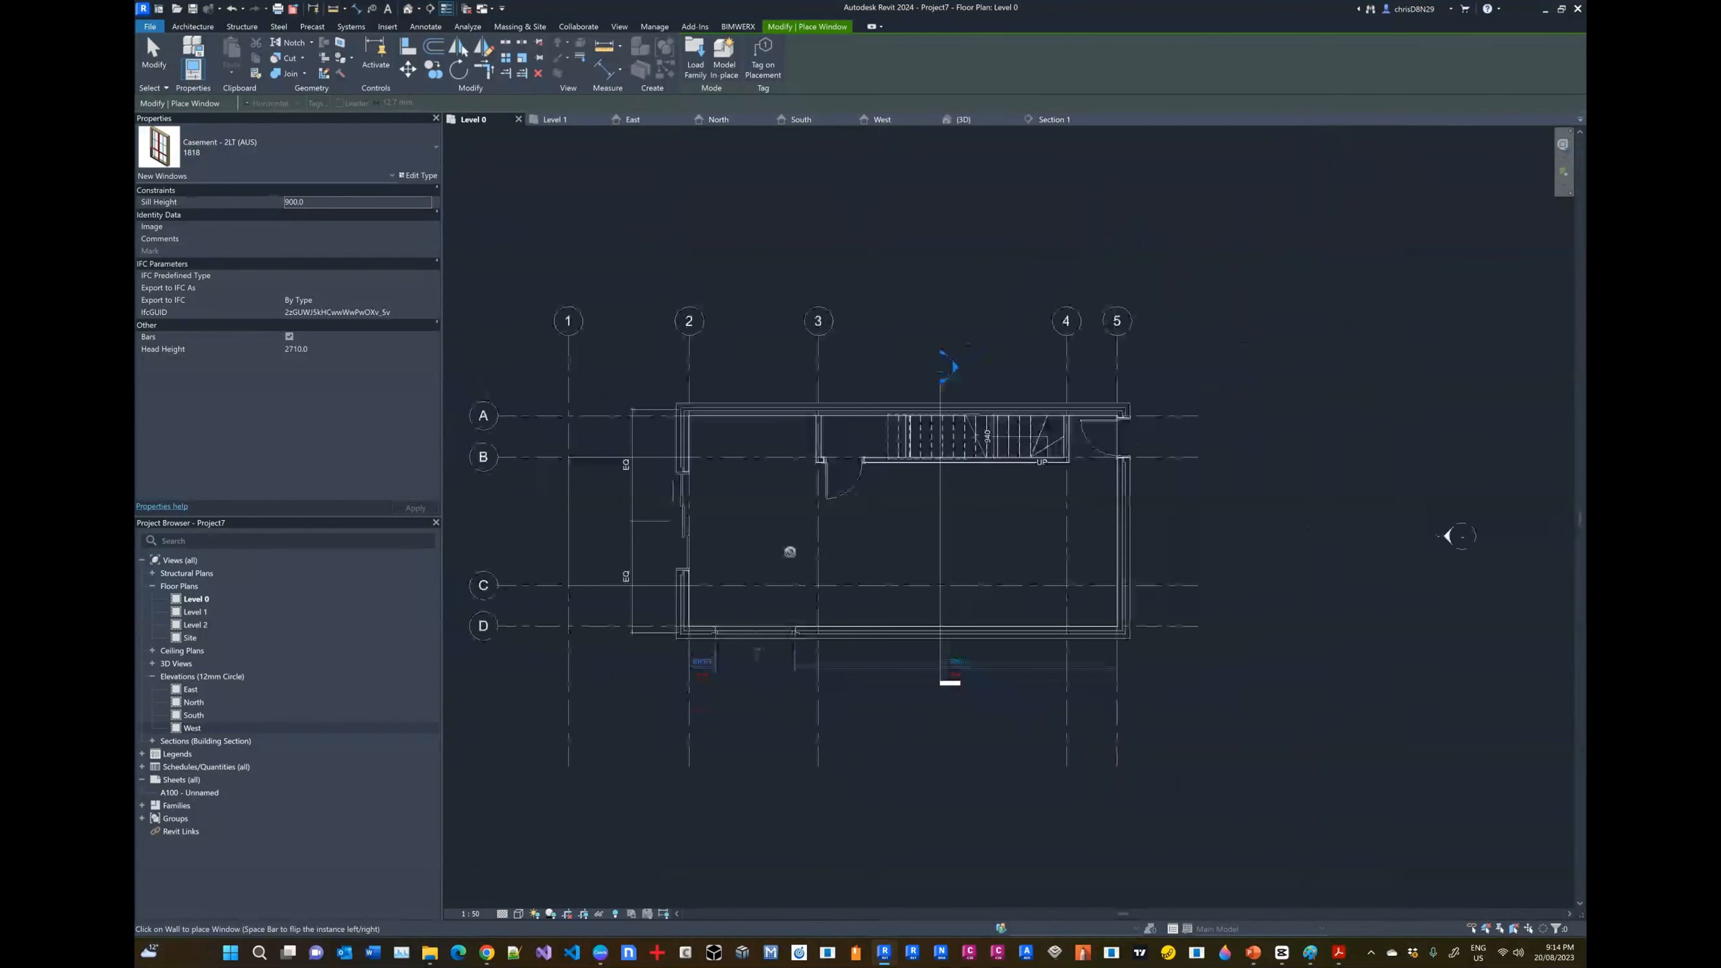
# Step: Check the ground floor image in Paint, and place another 1818 casement window in Revit's grid 5 exterior wall between grids B and C
pyautogui.scroll(2, 871, 564)
pyautogui.hotkey('alt', 'Tab')
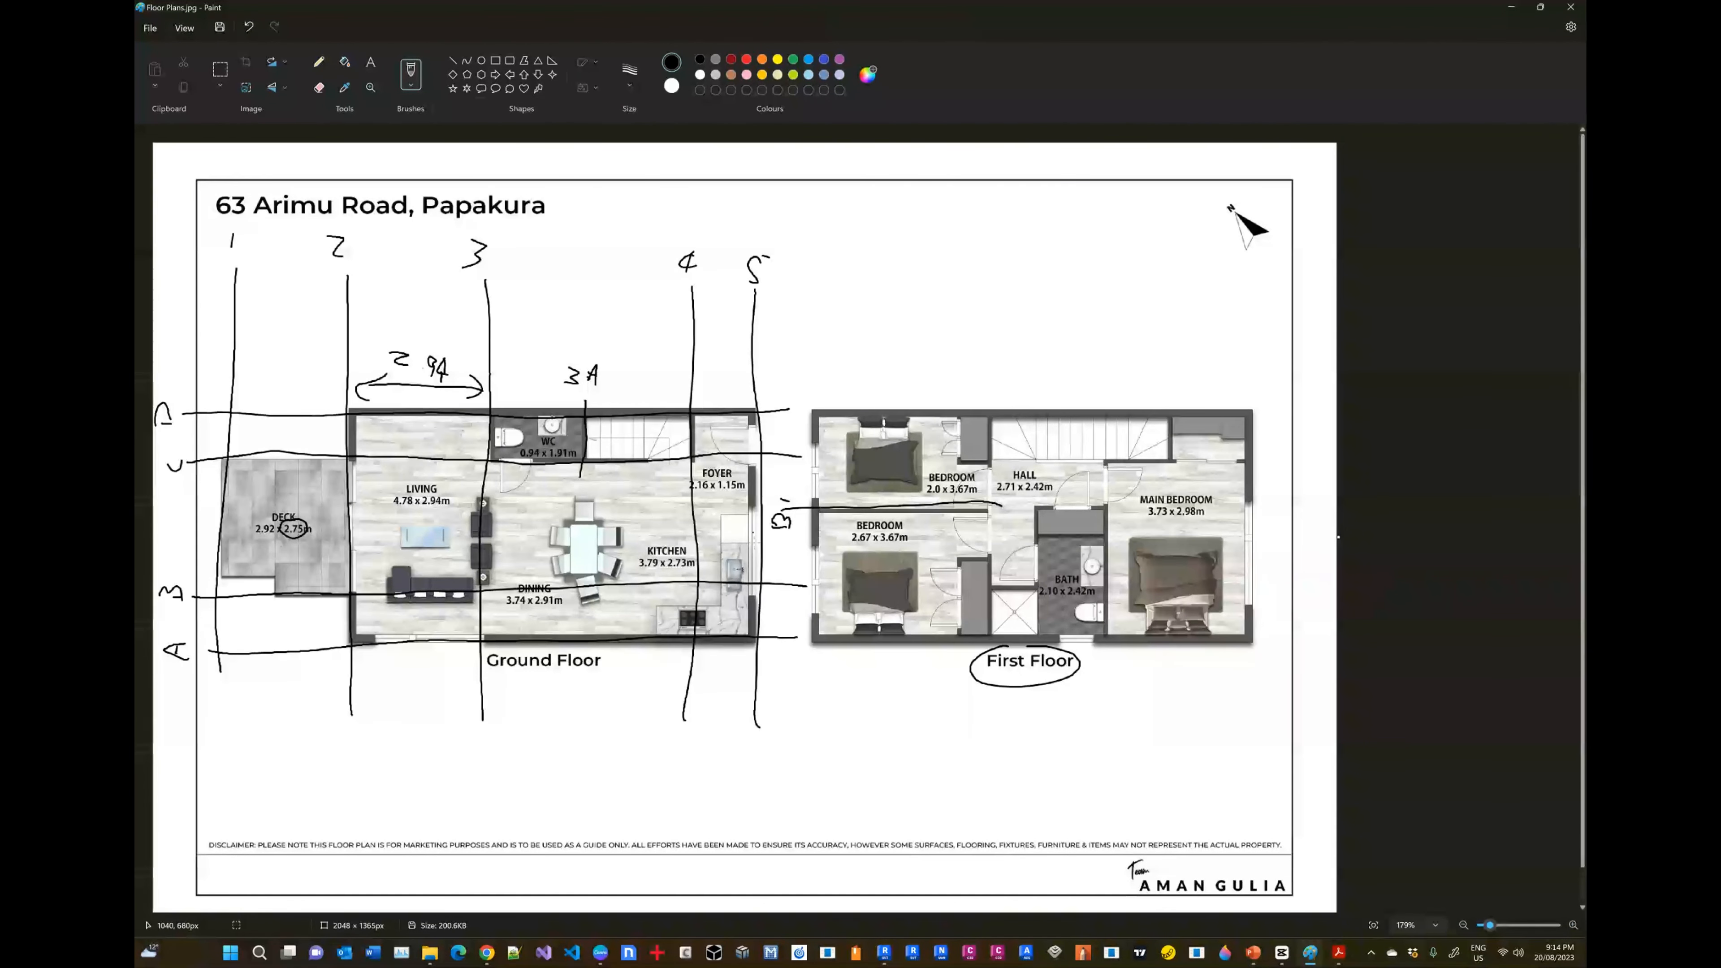
pyautogui.hotkey('alt', 'Tab')
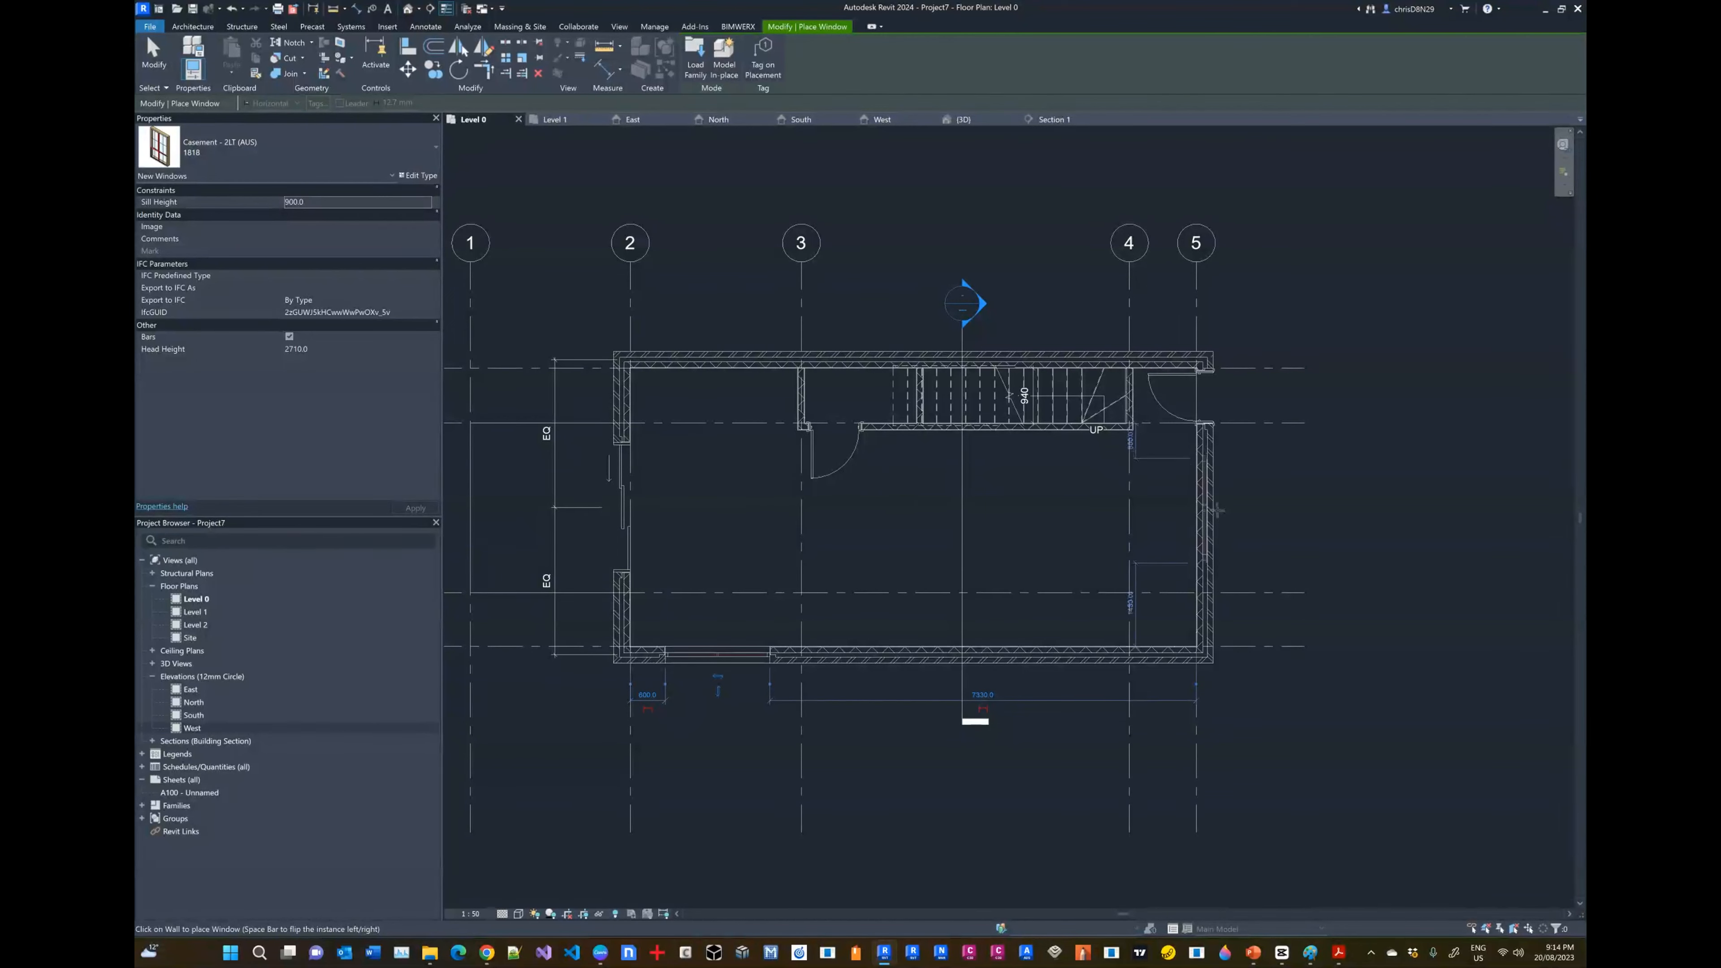
pyautogui.click(1212, 516)
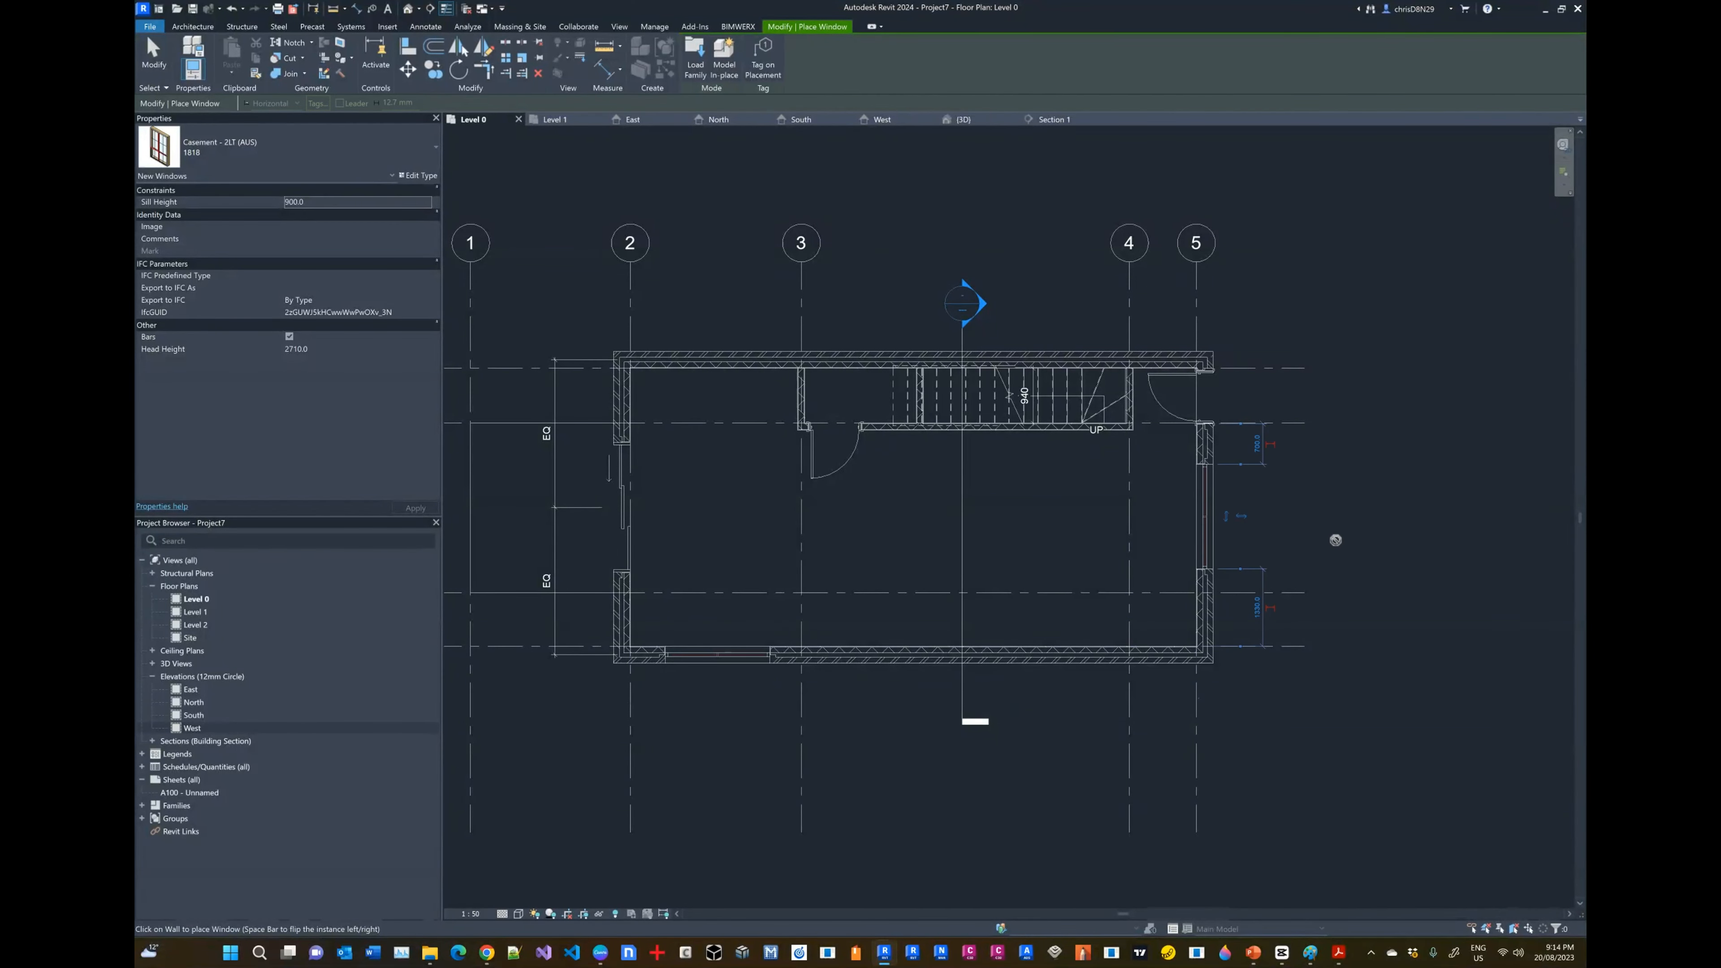
# Step: Check the first floor image, and place a Casement - 2LT (AUS) 1216 window for each of the two bedrooms in Level 1's grid 2 exterior wall
pyautogui.hotkey('alt', 'Tab')
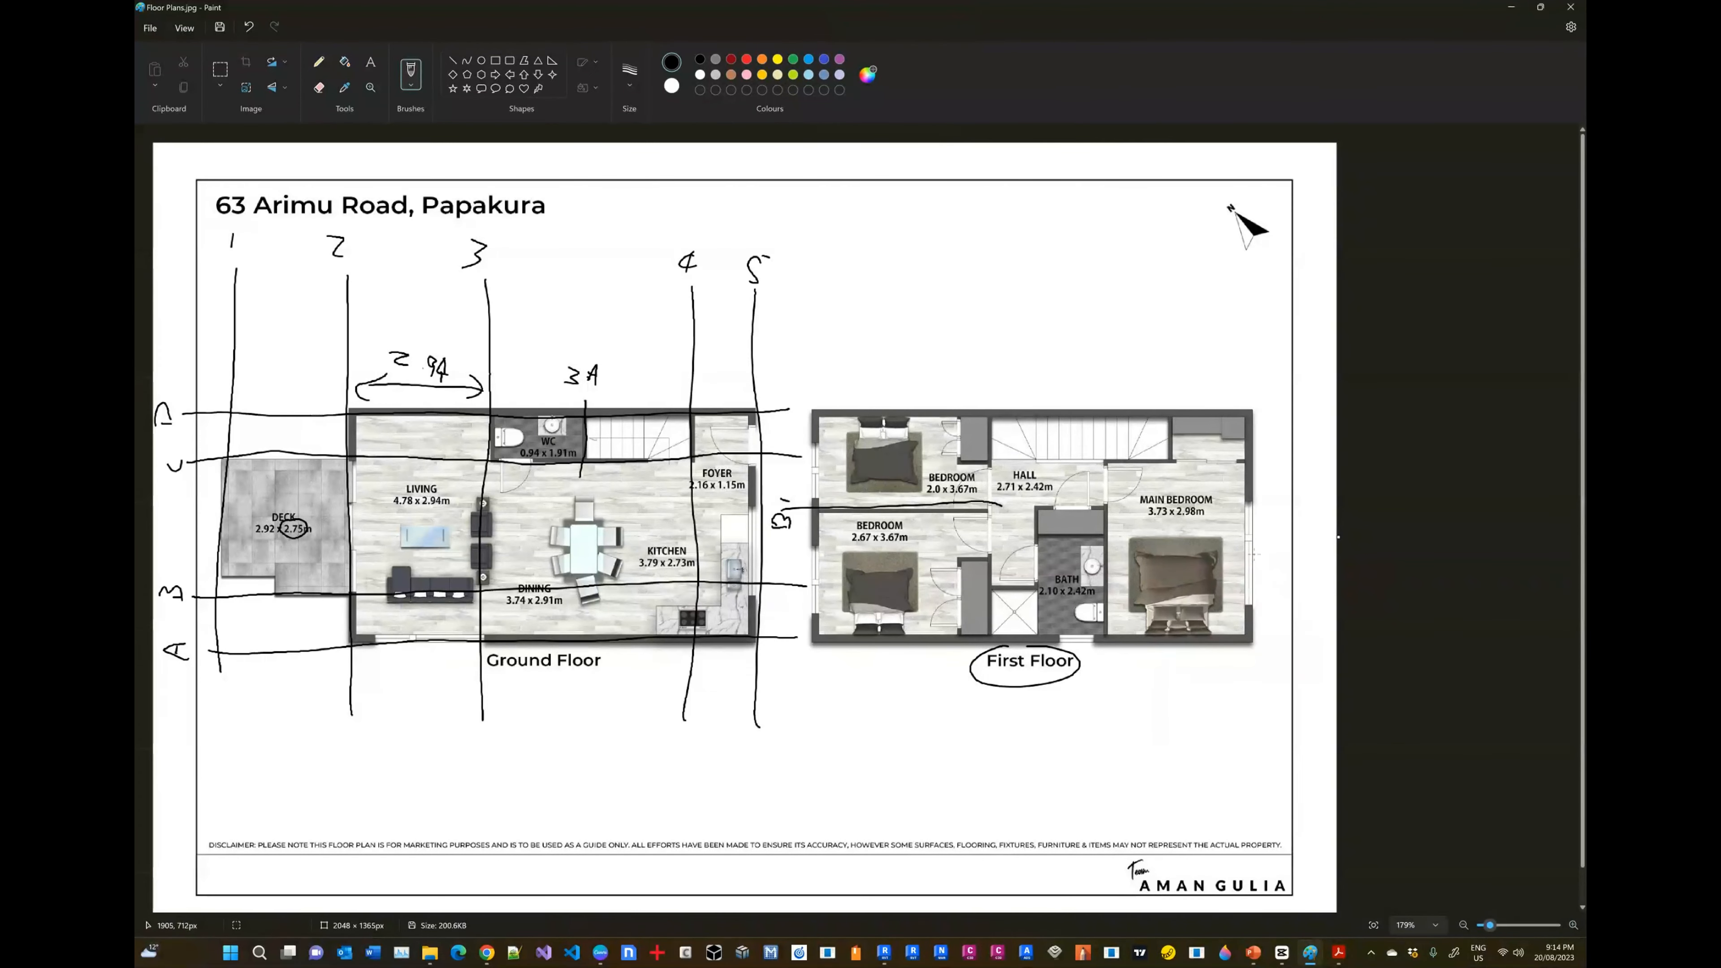
pyautogui.hotkey('alt', 'Tab')
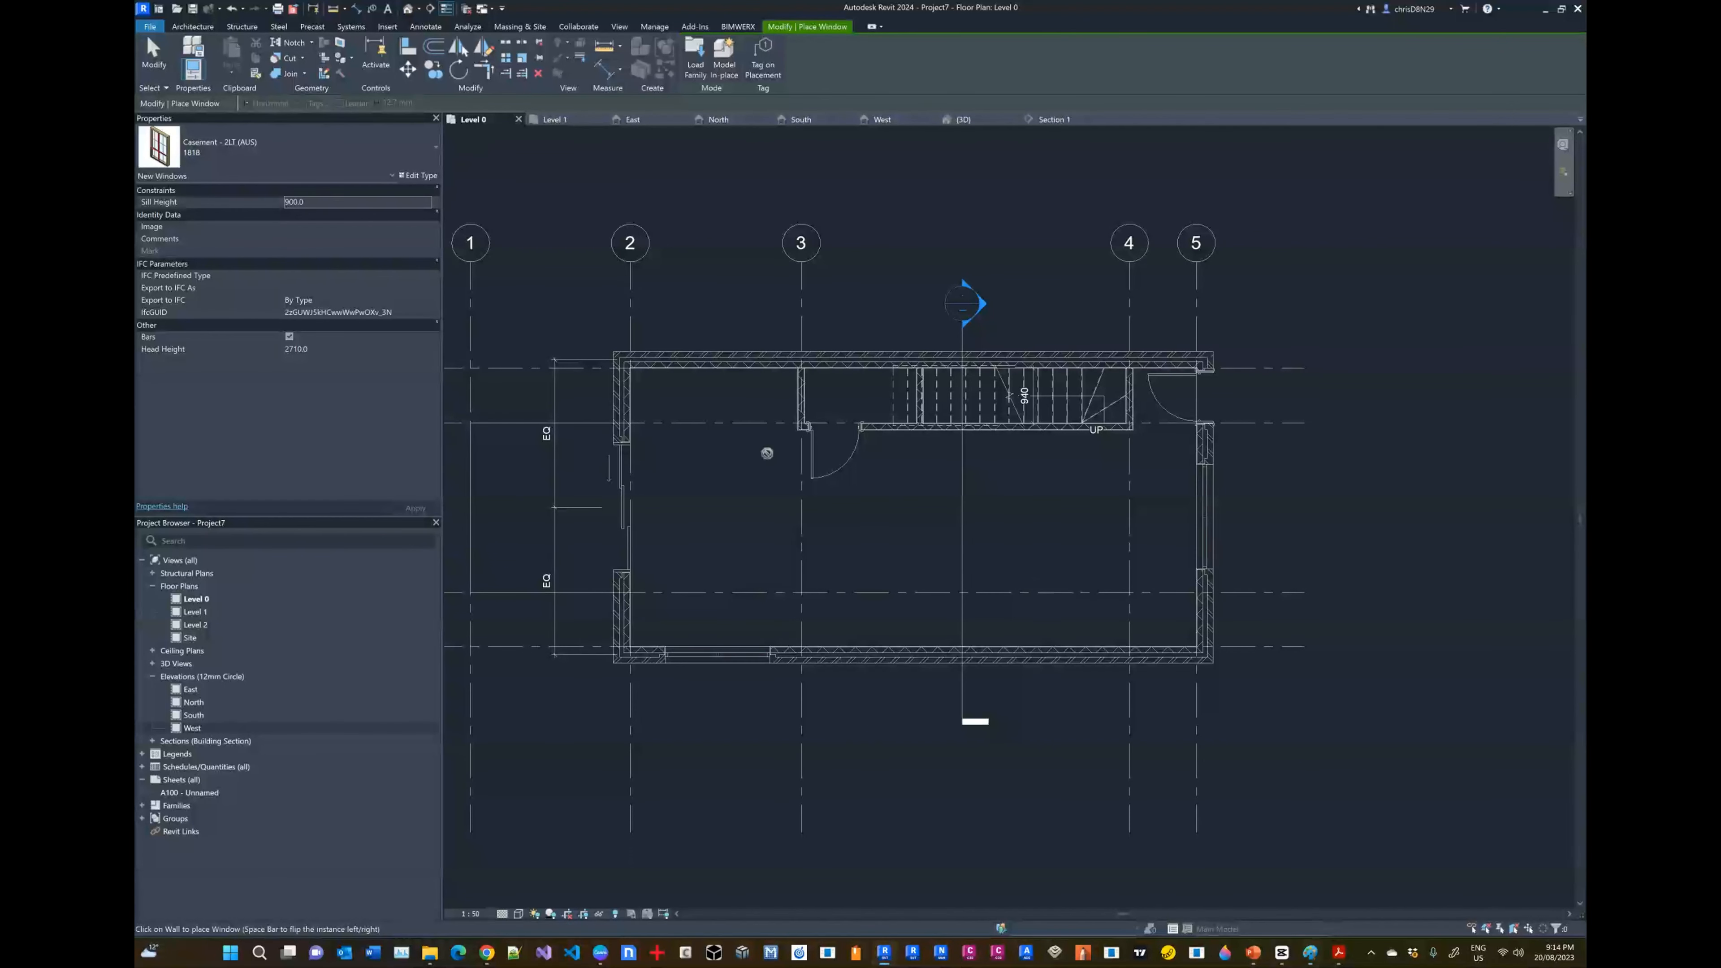
pyautogui.click(554, 120)
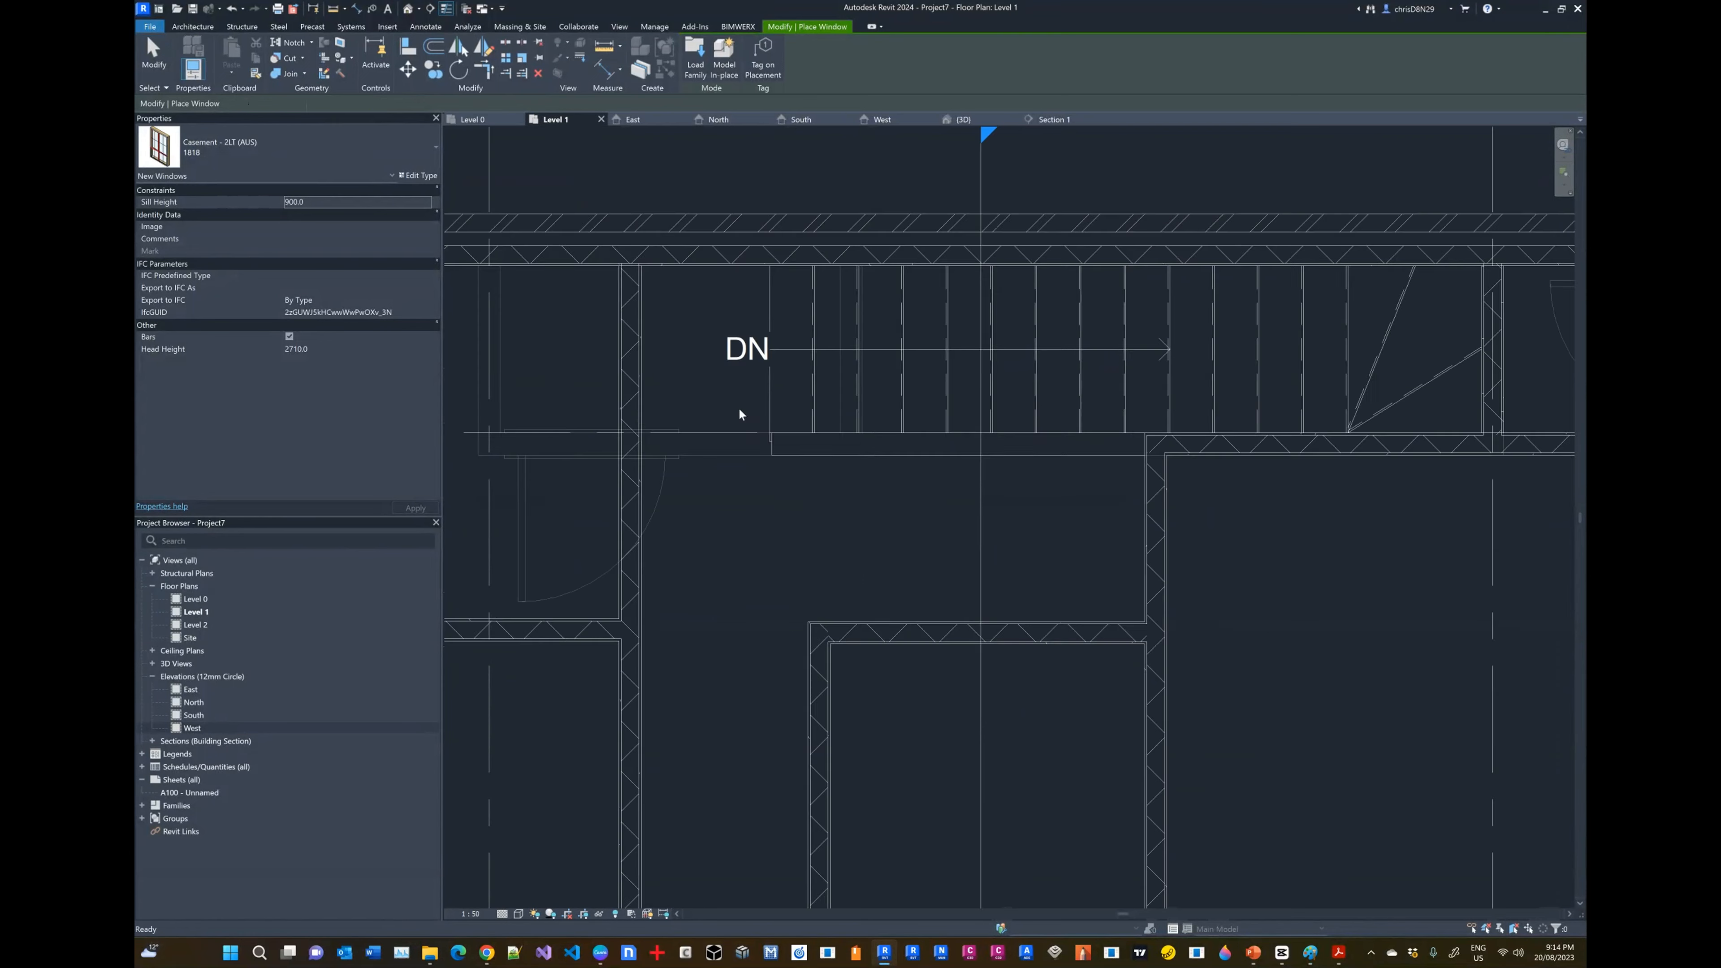
pyautogui.scroll(-3, 941, 342)
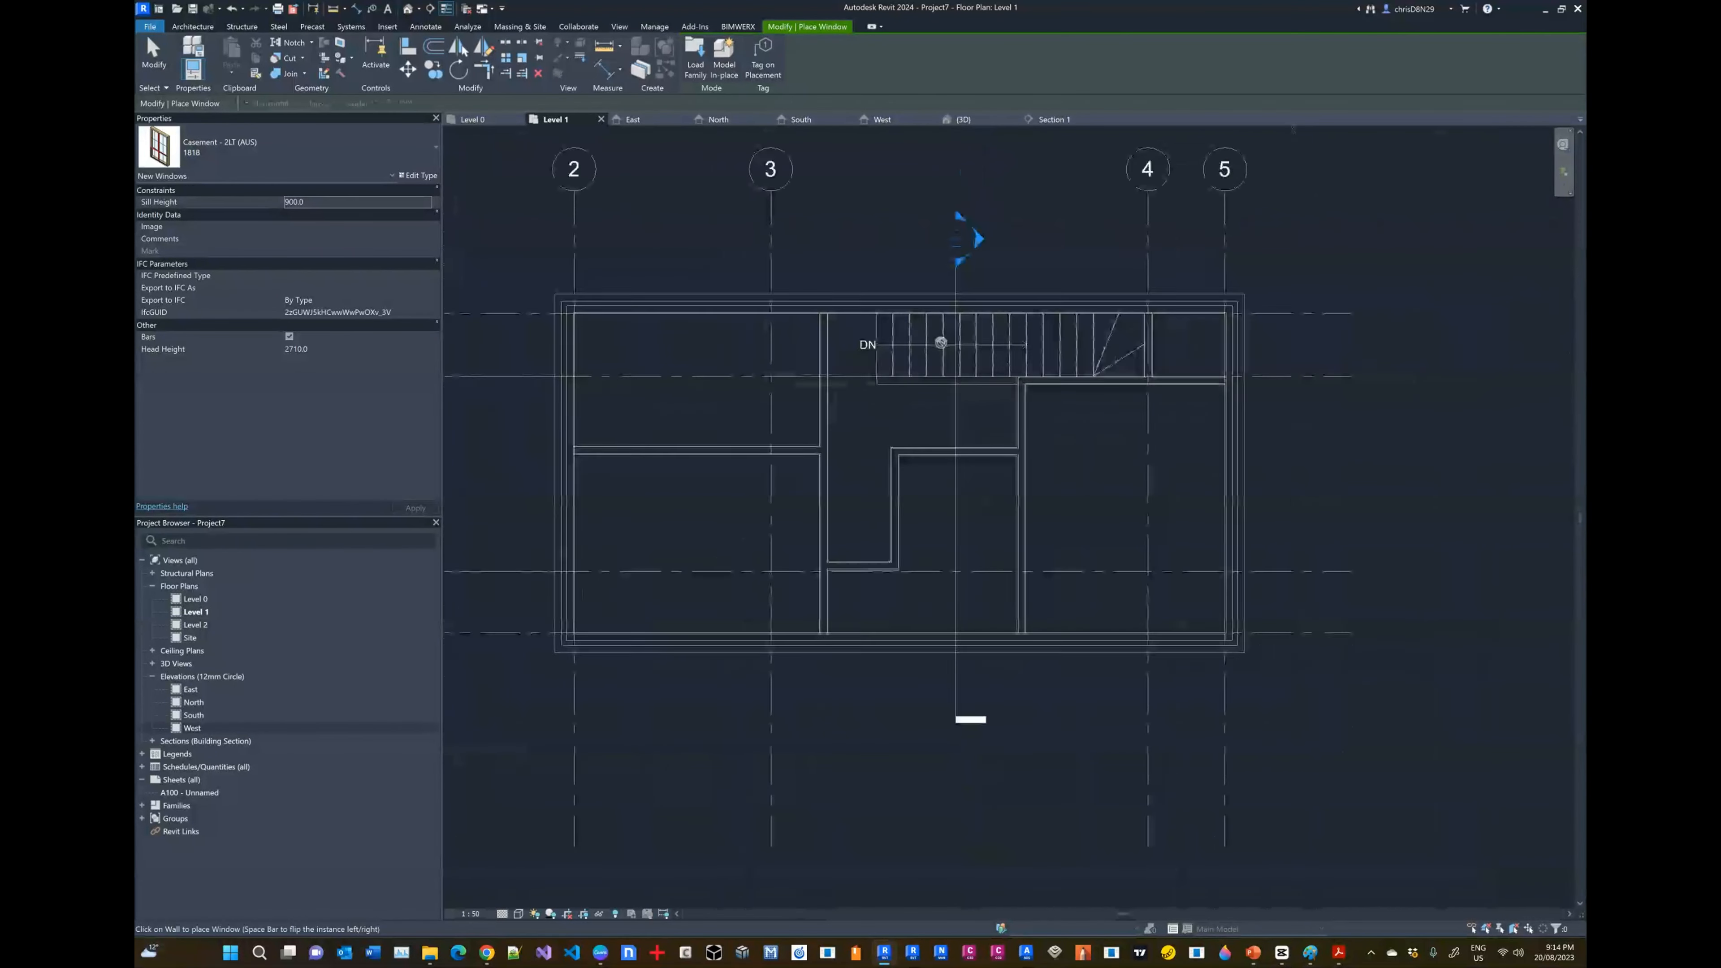
pyautogui.click(252, 147)
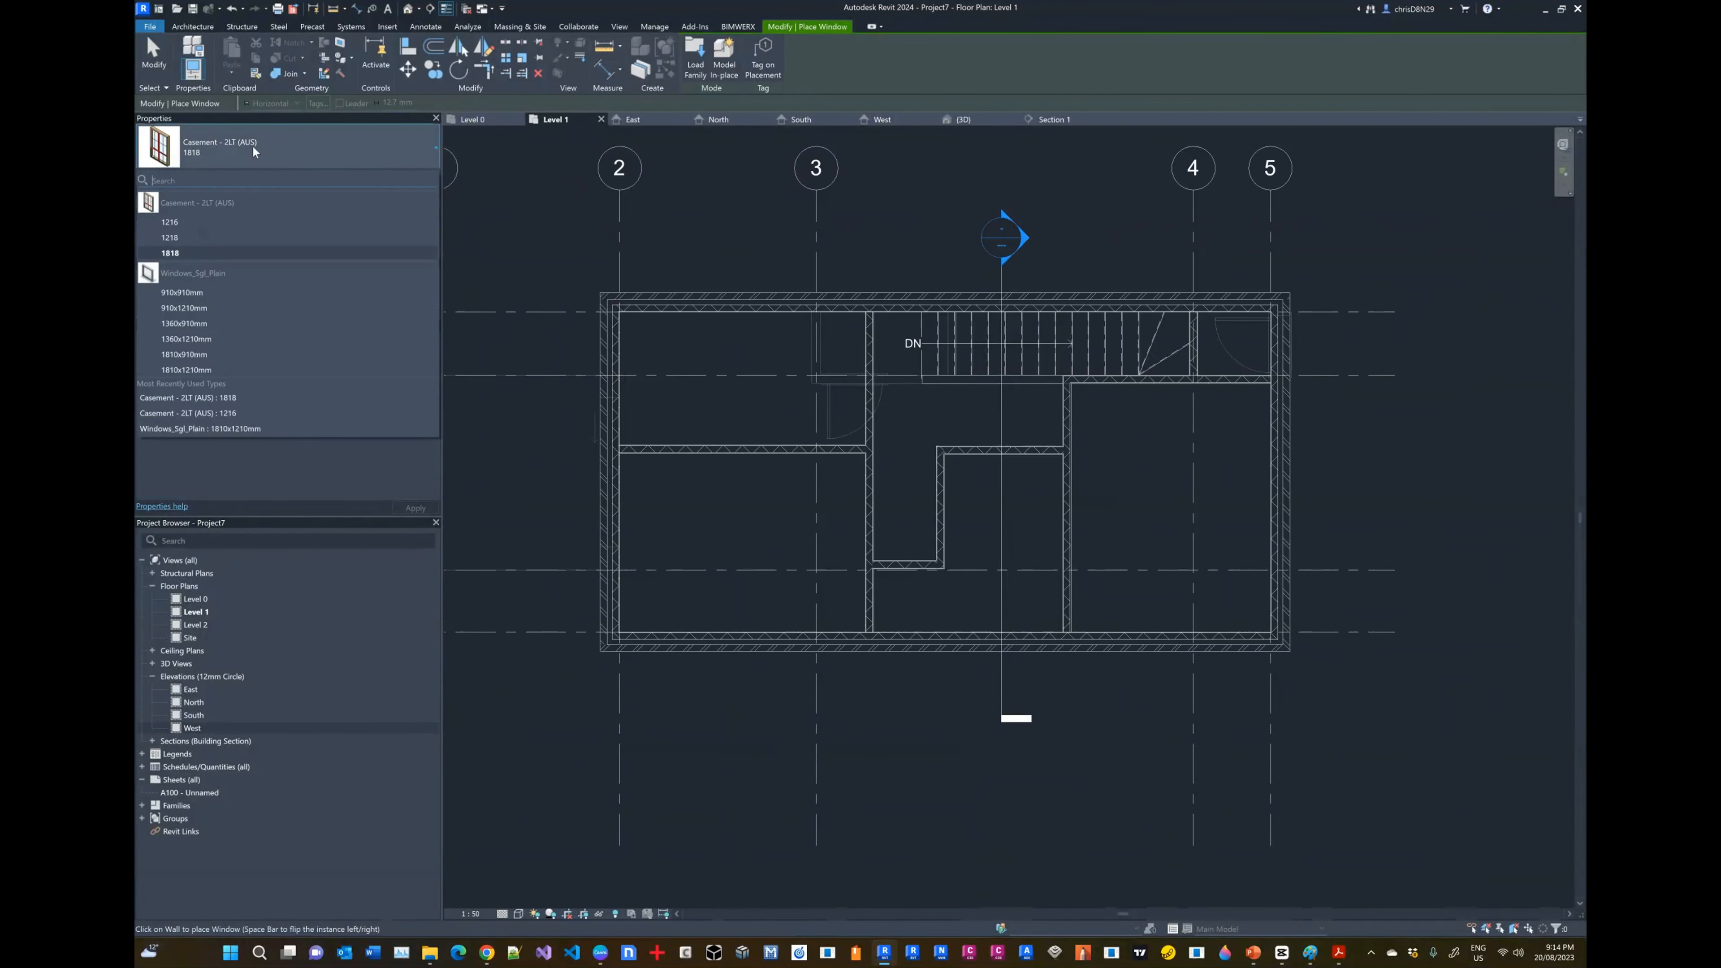
pyautogui.click(179, 222)
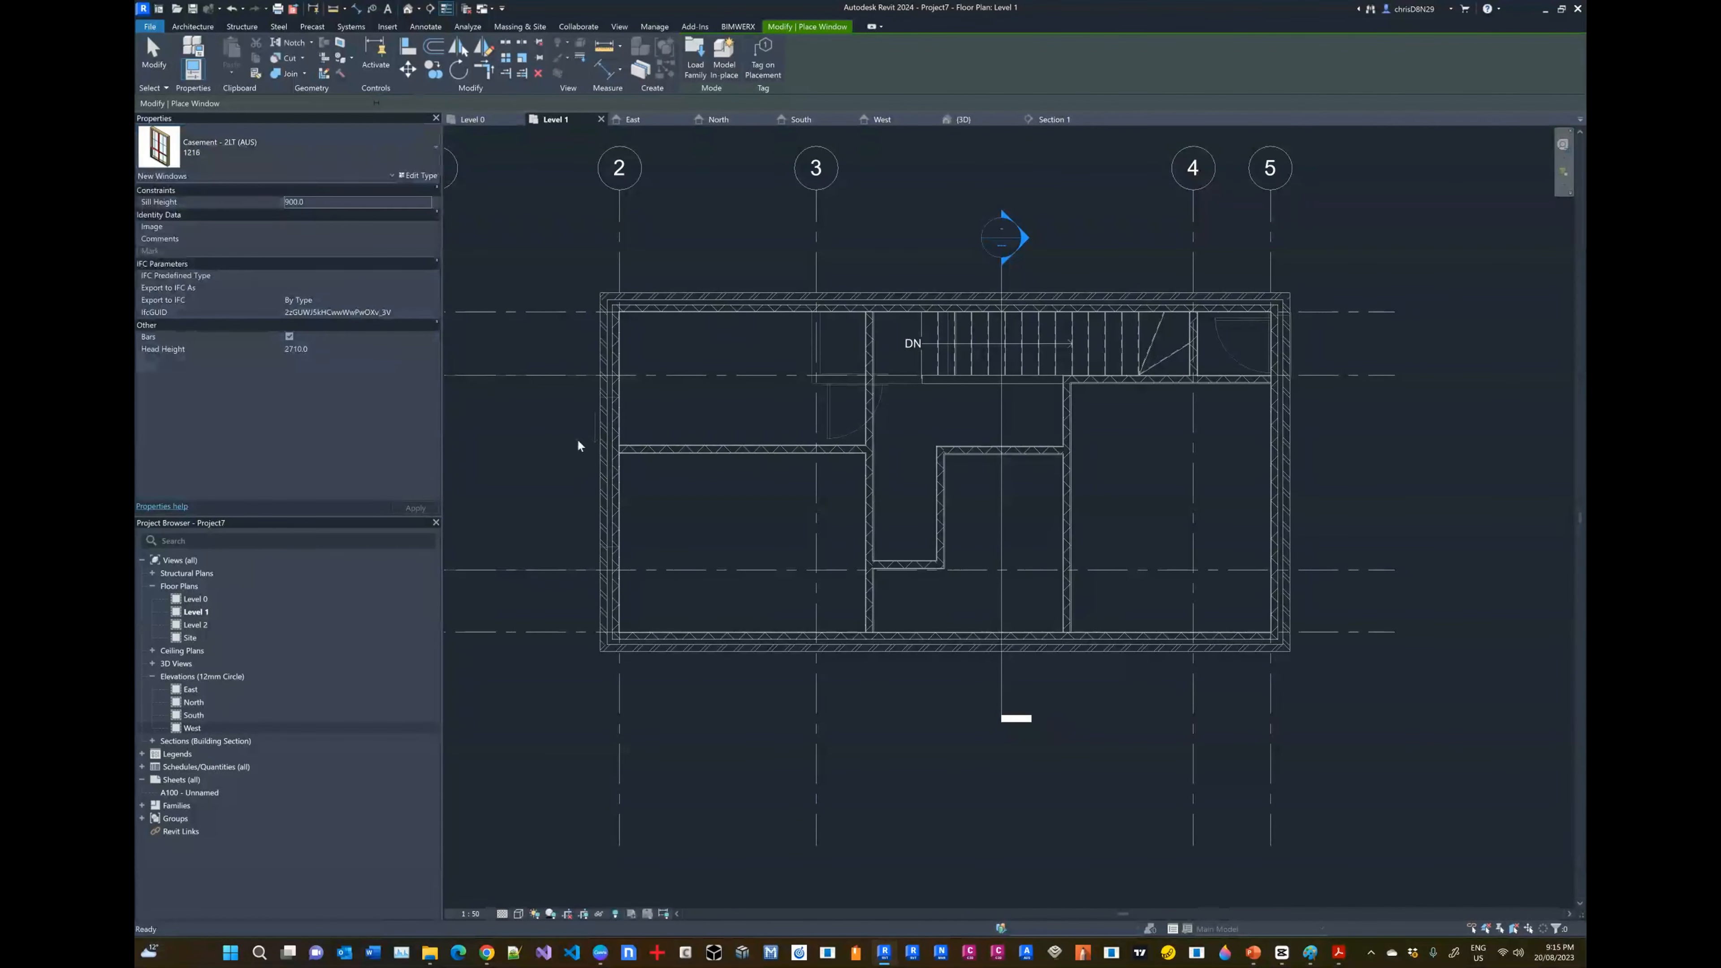
pyautogui.click(602, 374)
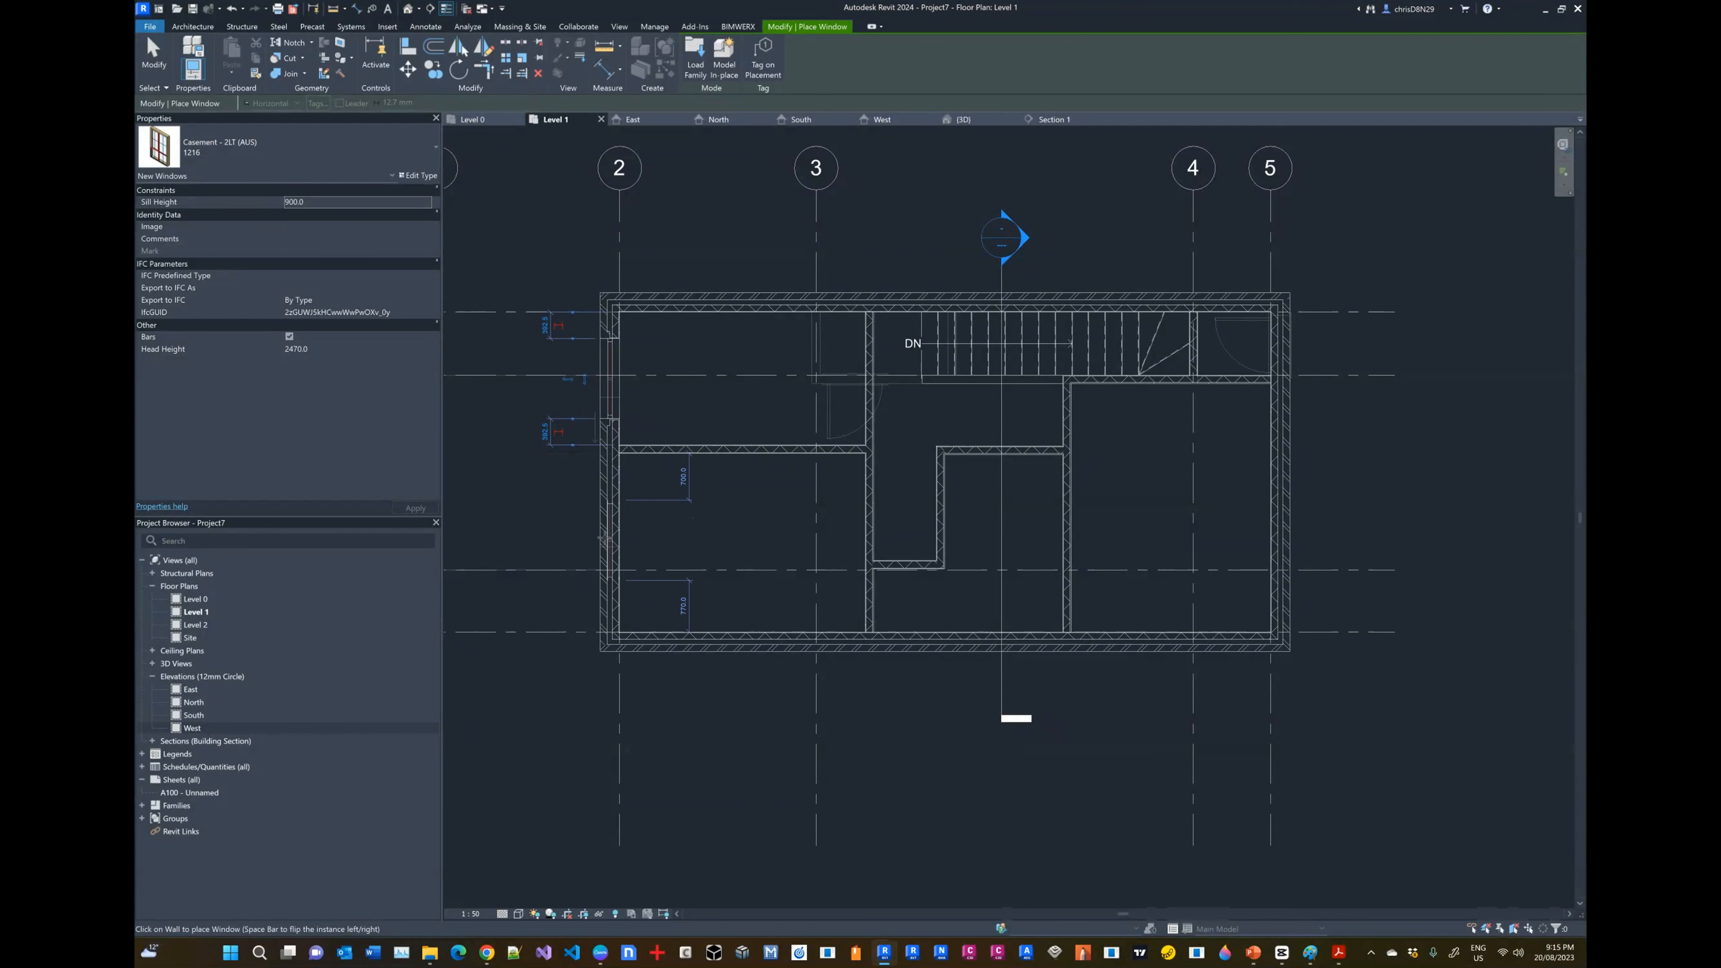
pyautogui.click(605, 539)
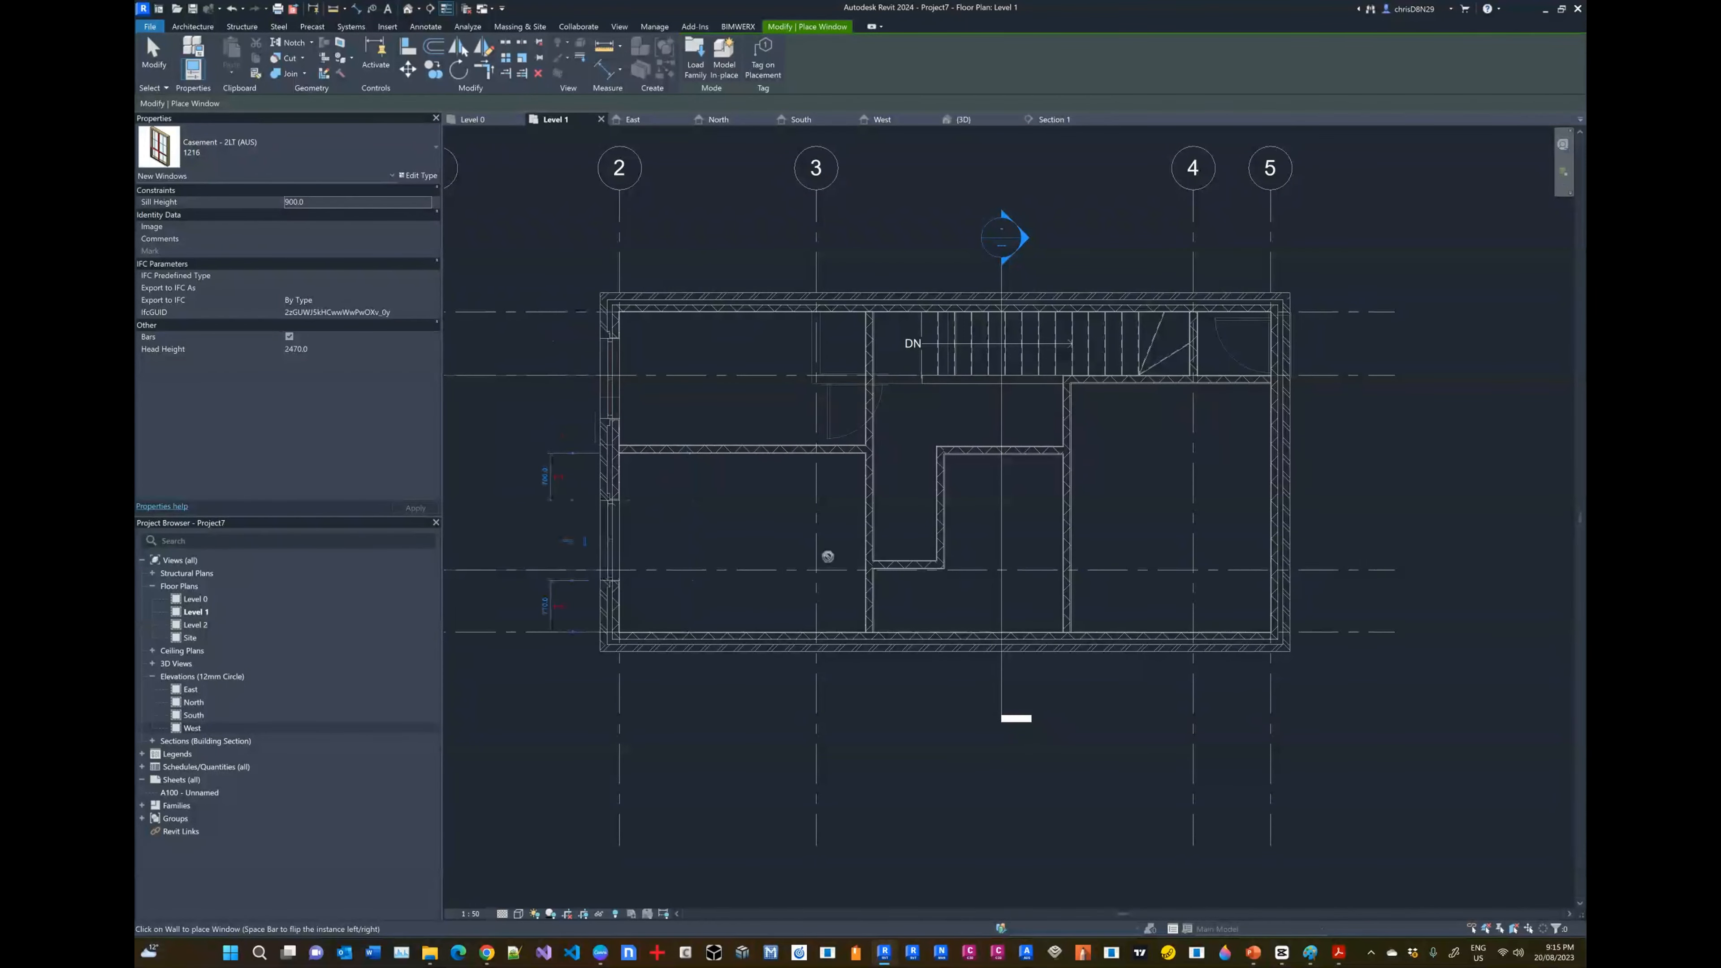
# Step: Check the first floor image in Paint, and place a Casement - 2LT (AUS) 1818 window in the main bedroom's grid 5 exterior wall in Revit
pyautogui.hotkey('alt', 'Tab')
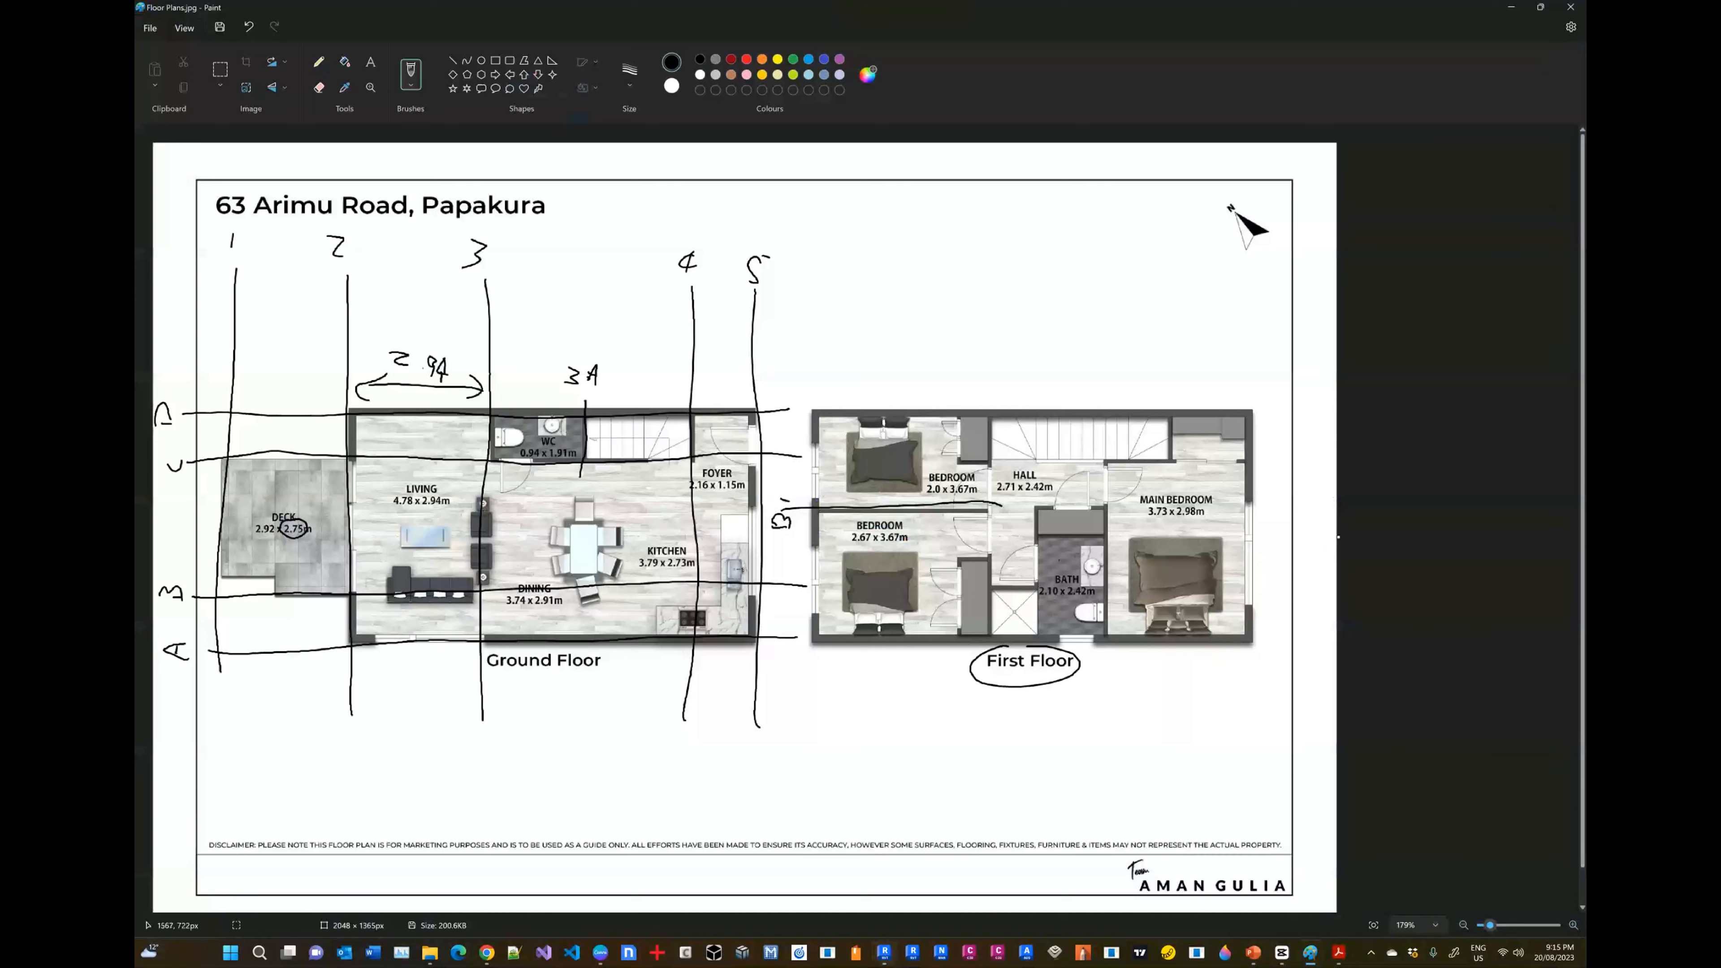
pyautogui.hotkey('alt', 'Tab')
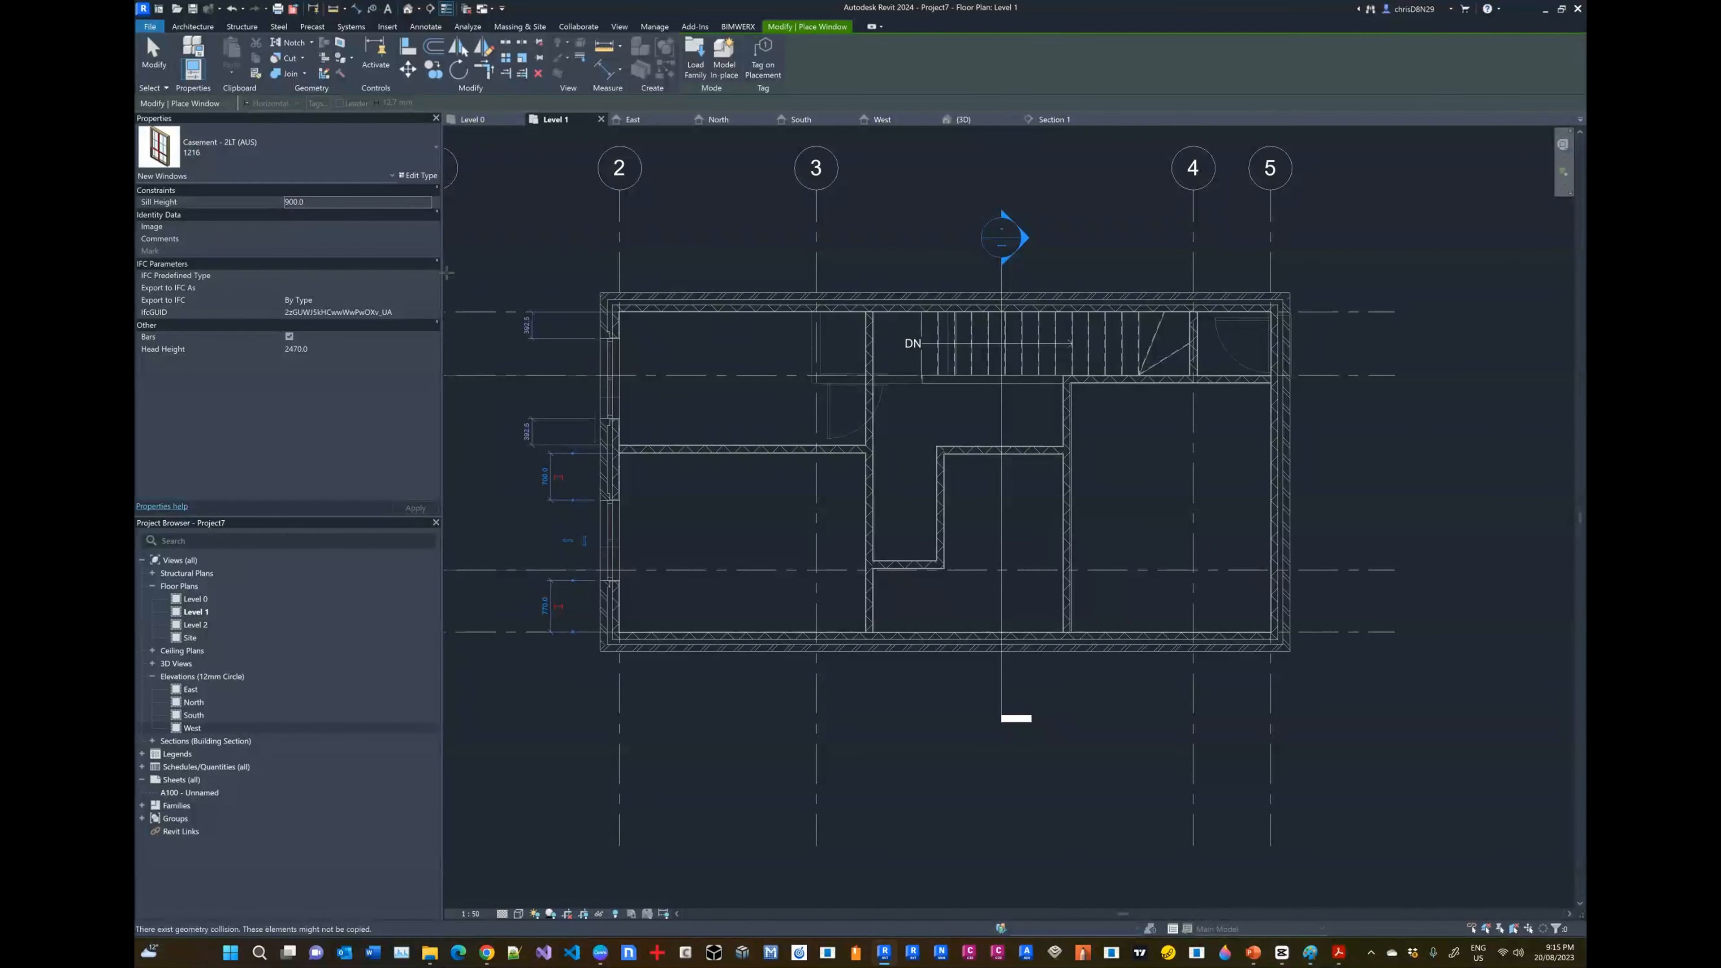
pyautogui.click(290, 145)
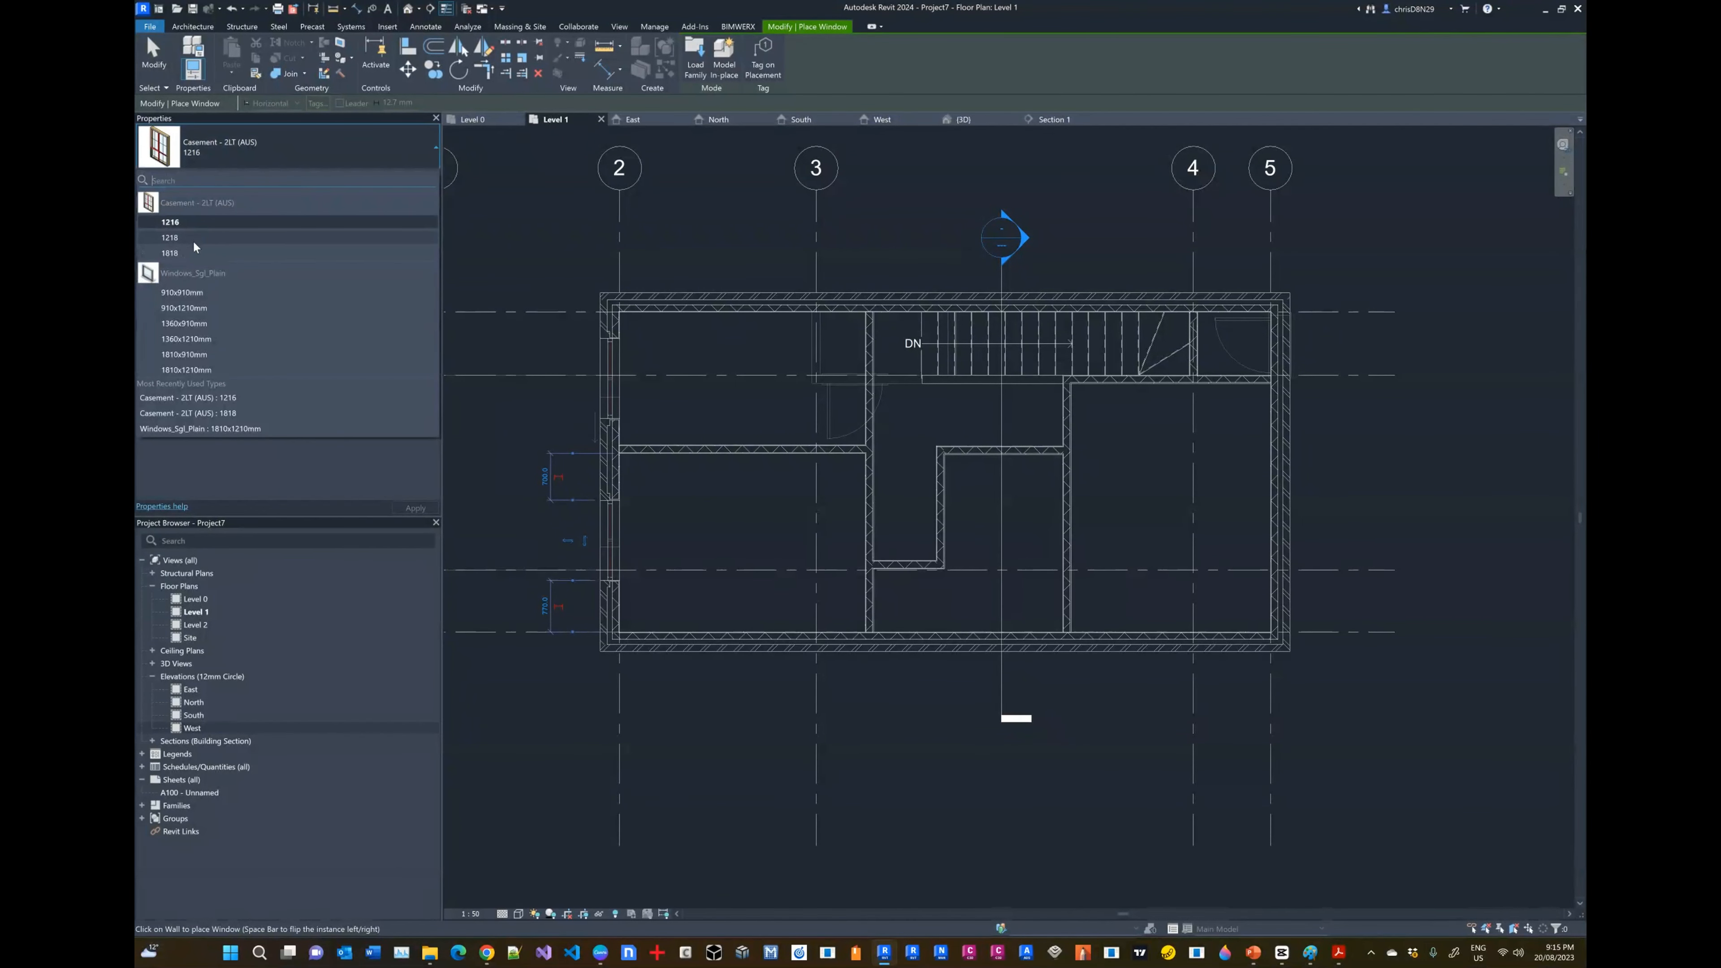
pyautogui.moveTo(192, 241)
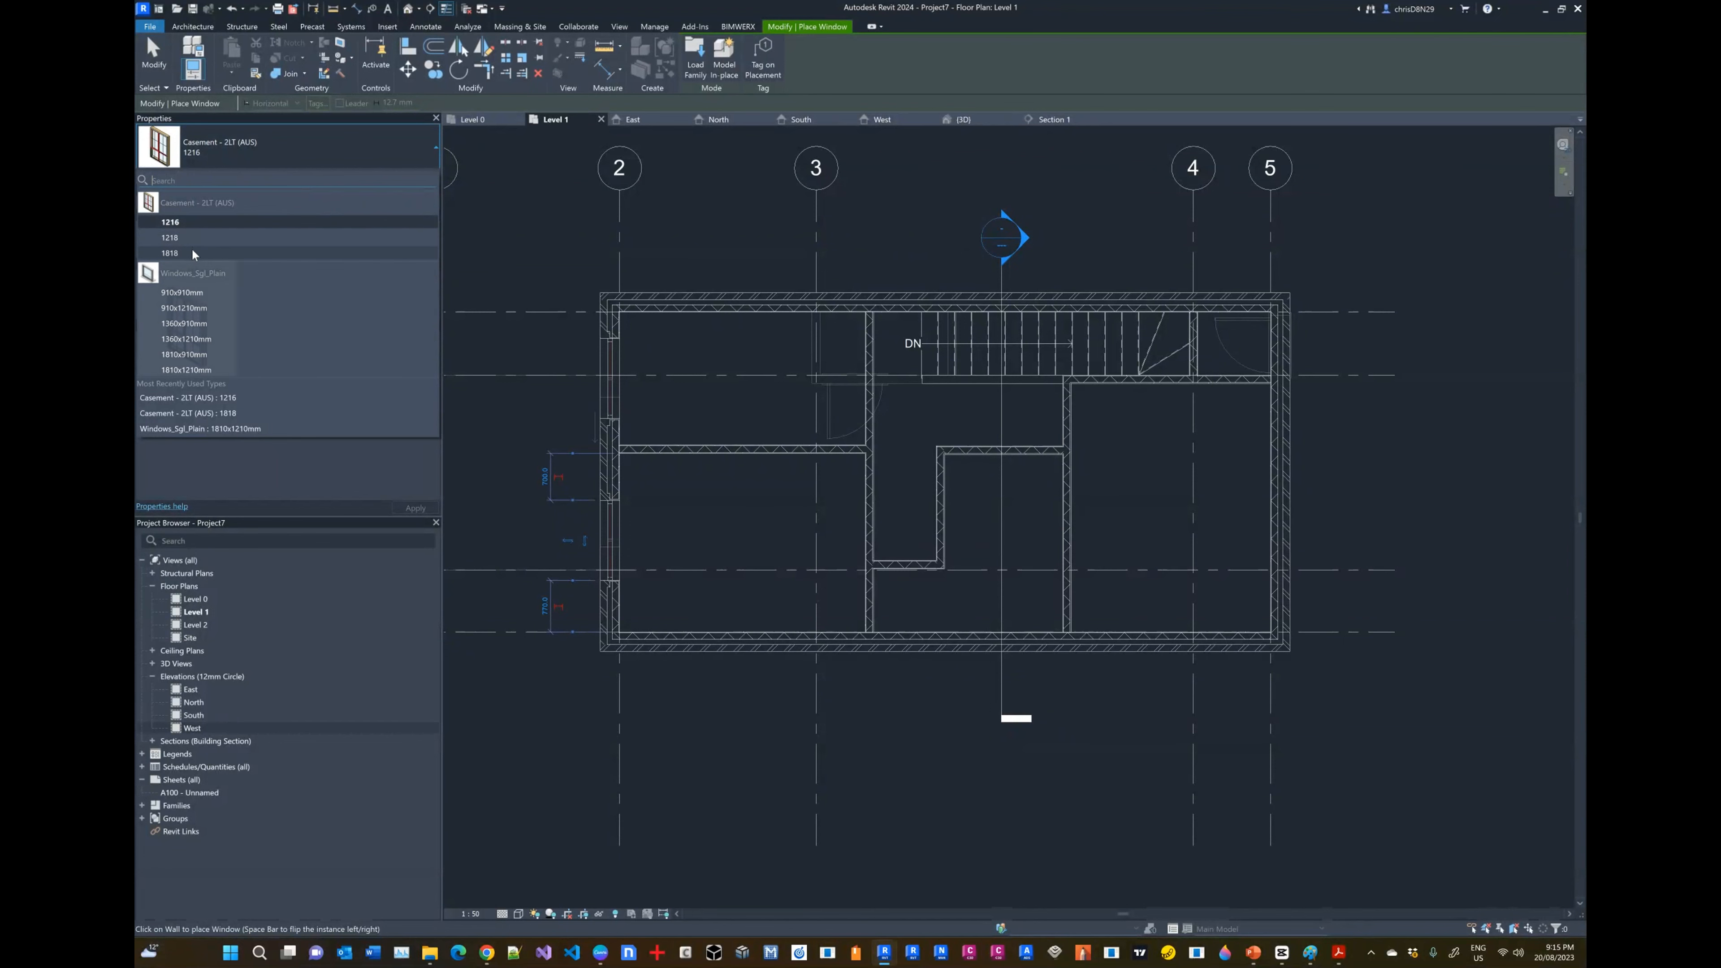
pyautogui.click(191, 250)
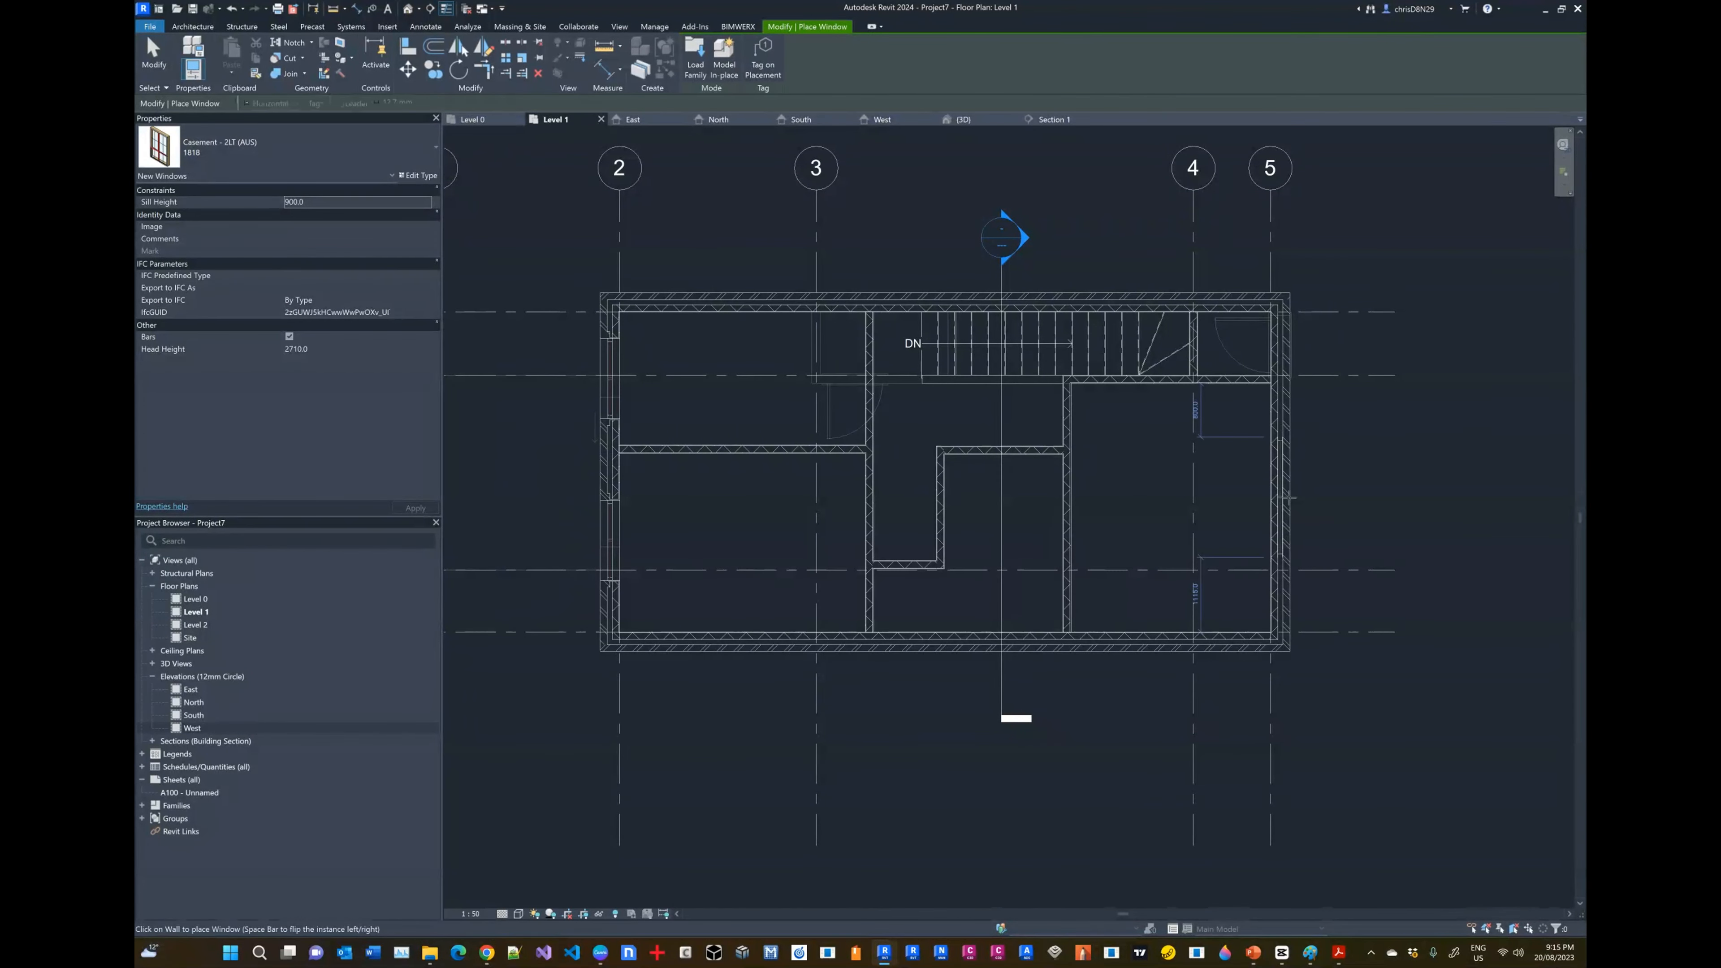
pyautogui.click(1293, 474)
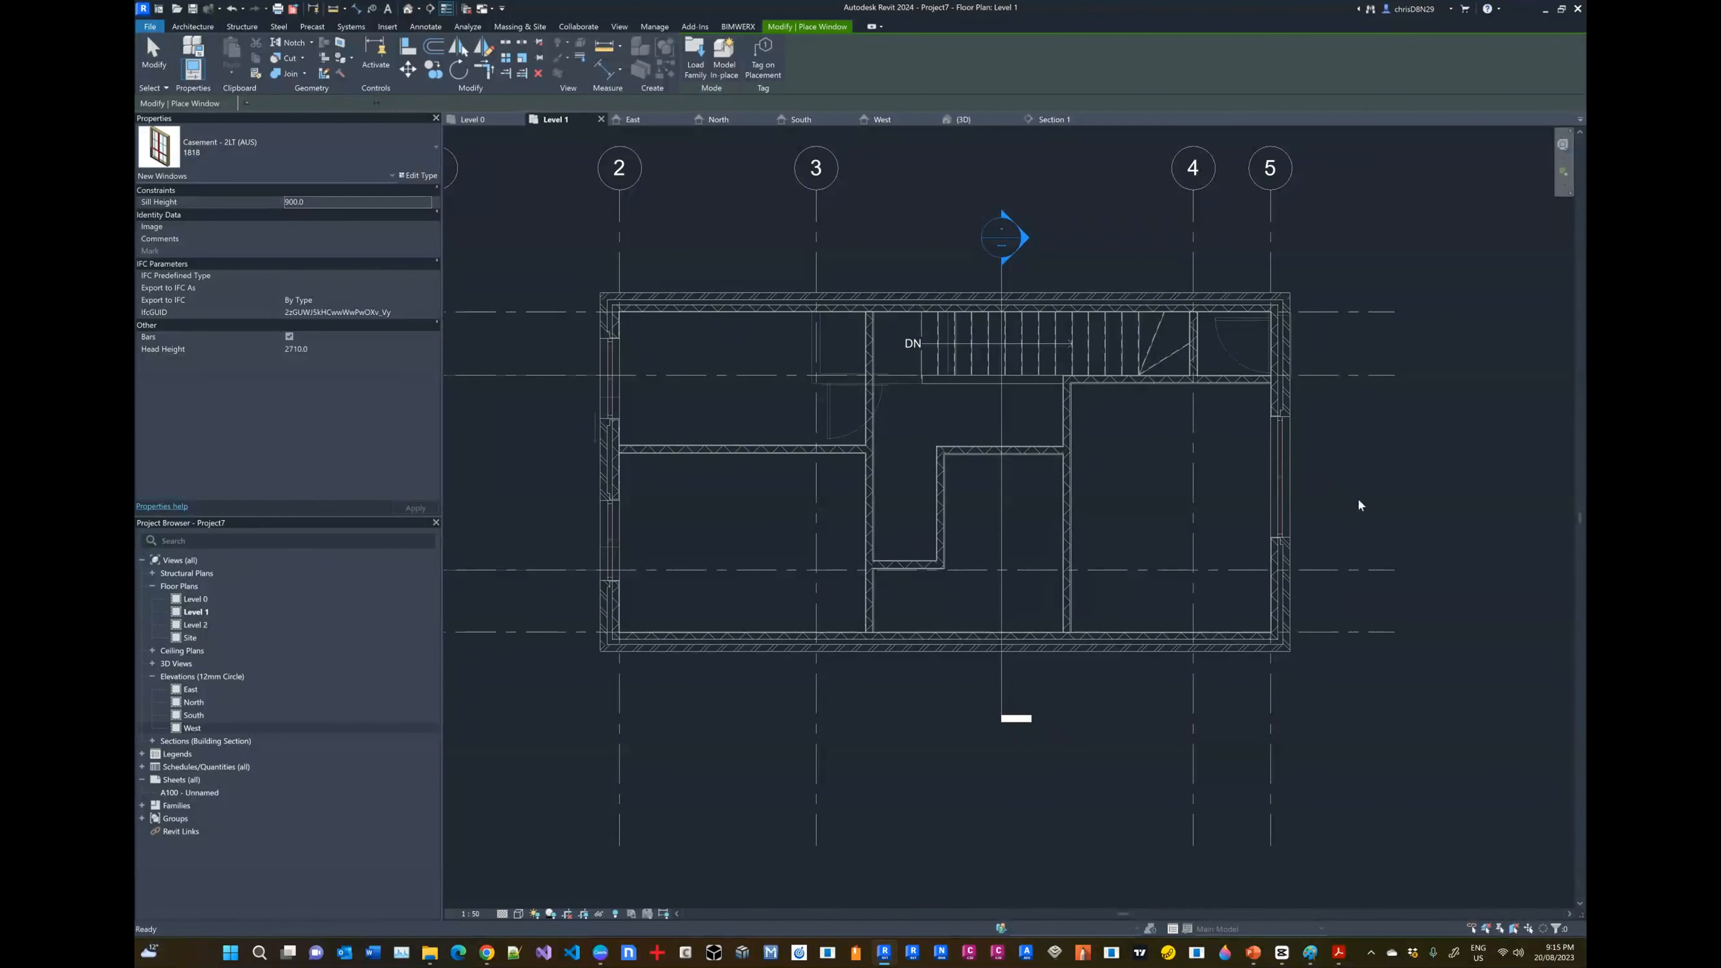
pyautogui.press('Escape')
# Step: Add an aligned dimension from the main bedroom's partition near grid B through the window's centre to the grid D exterior wall, placed outside the building
pyautogui.click(1281, 475)
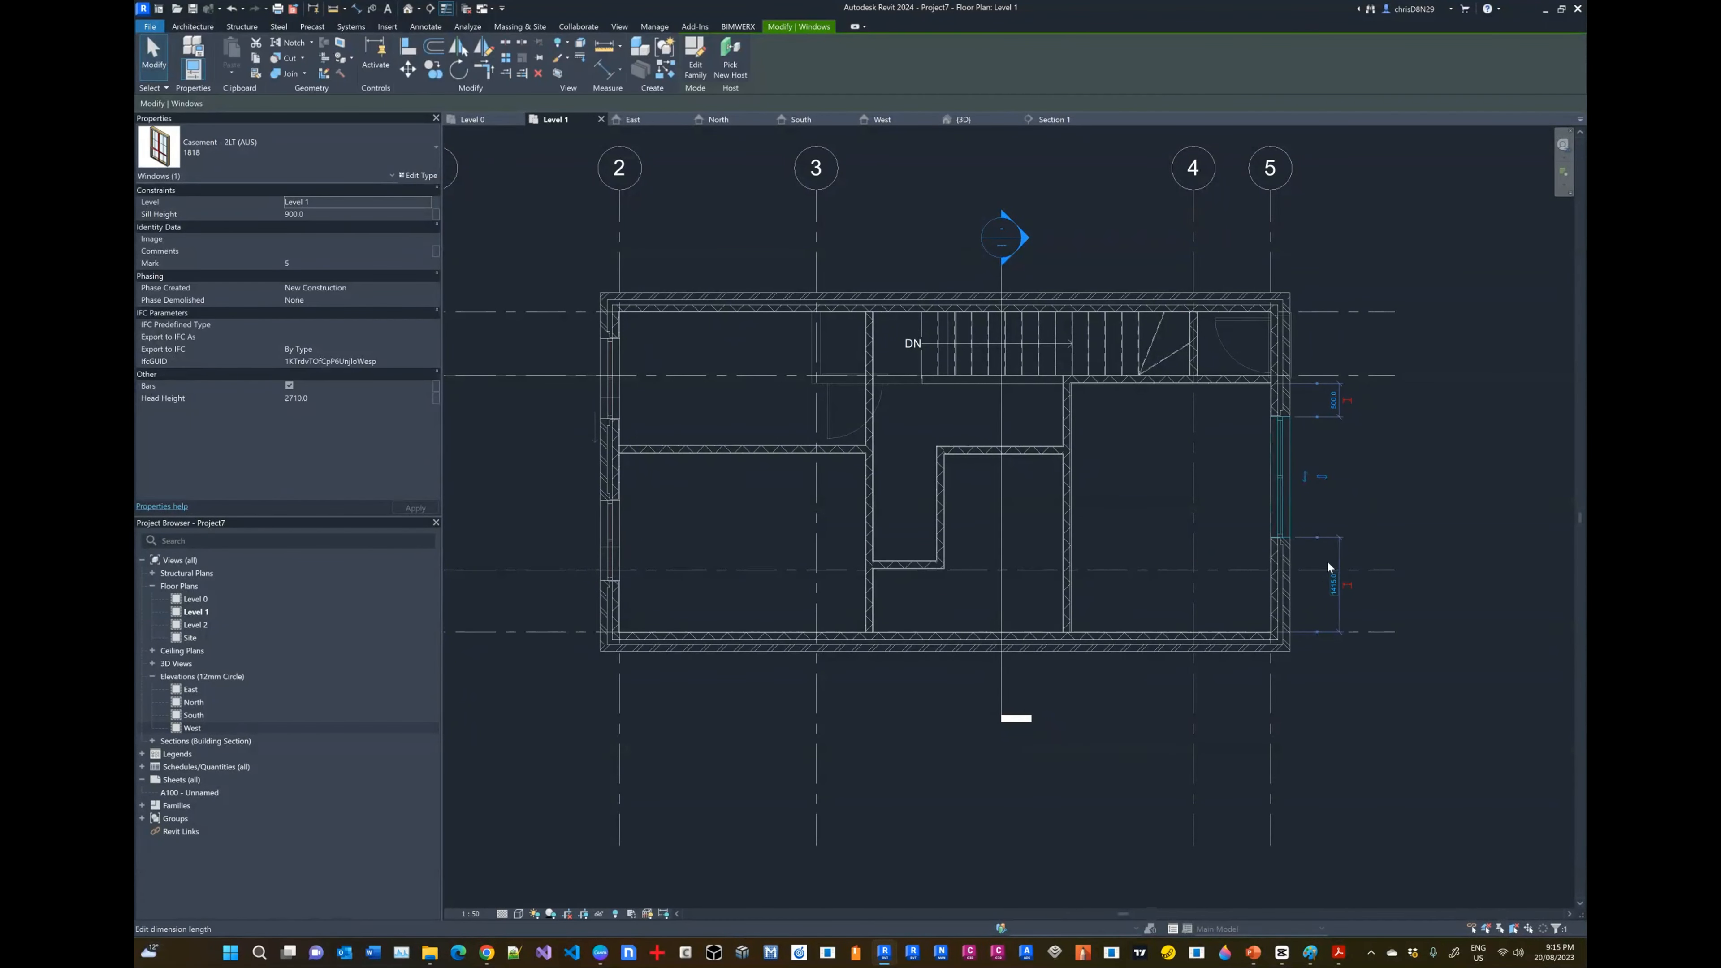
pyautogui.click(1393, 488)
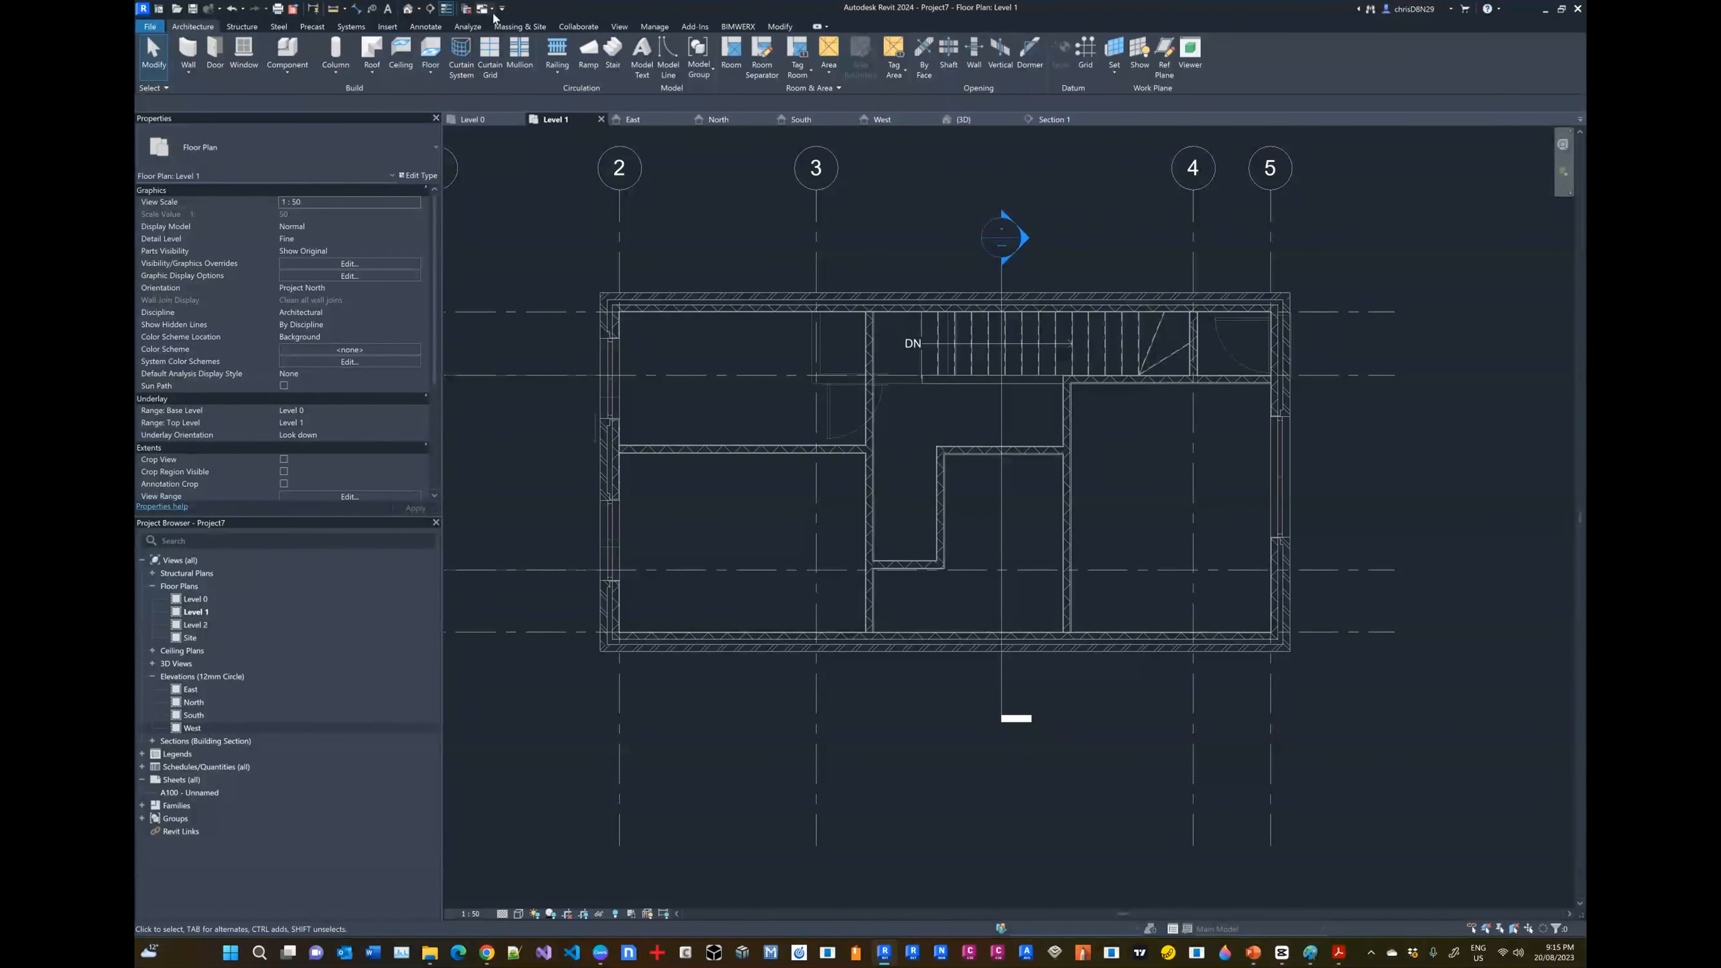
pyautogui.click(425, 26)
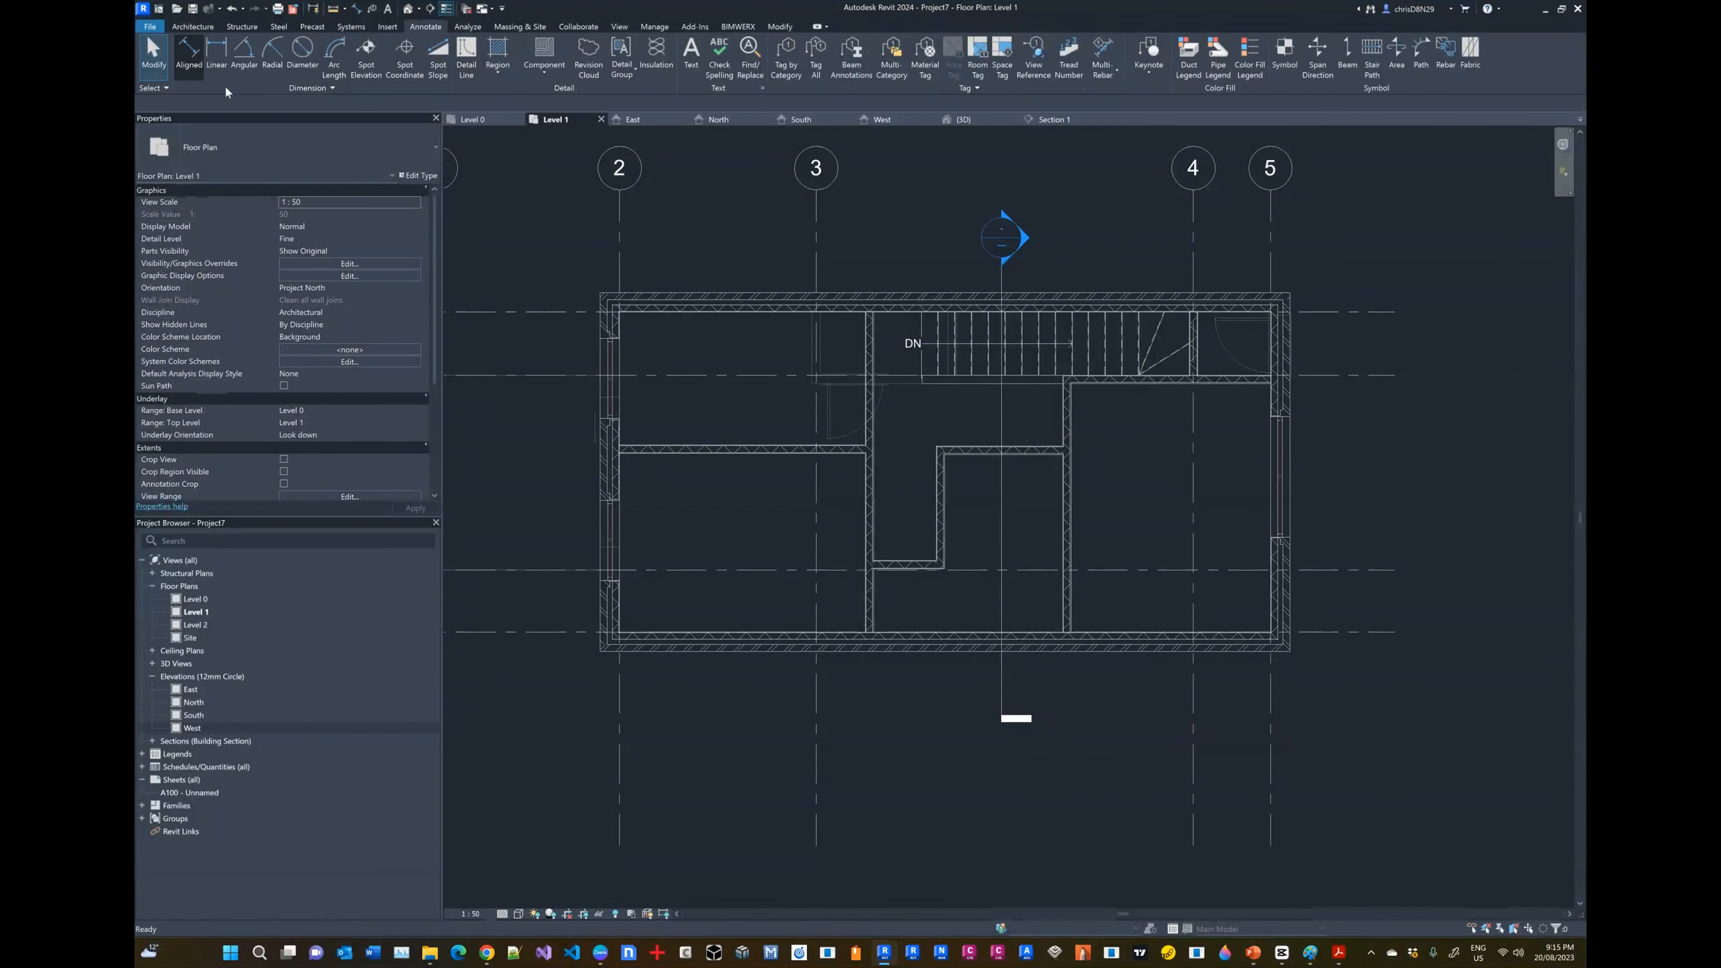
pyautogui.click(189, 55)
pyautogui.scroll(6, 1250, 384)
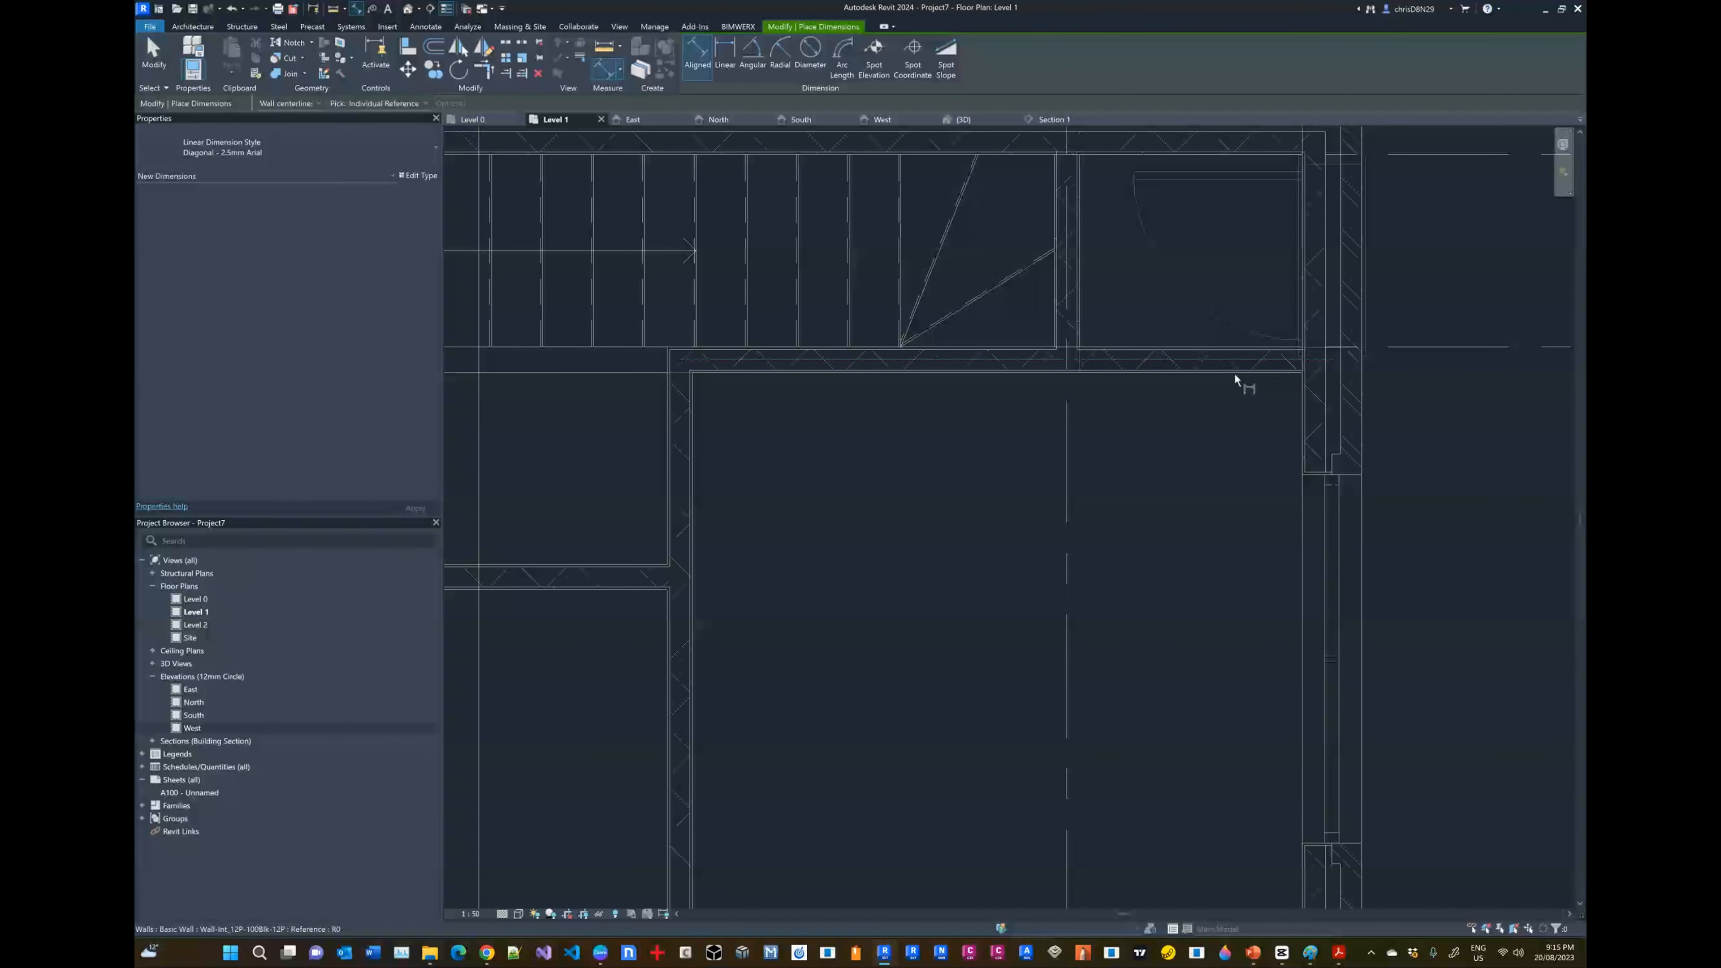
pyautogui.scroll(-5, 1234, 373)
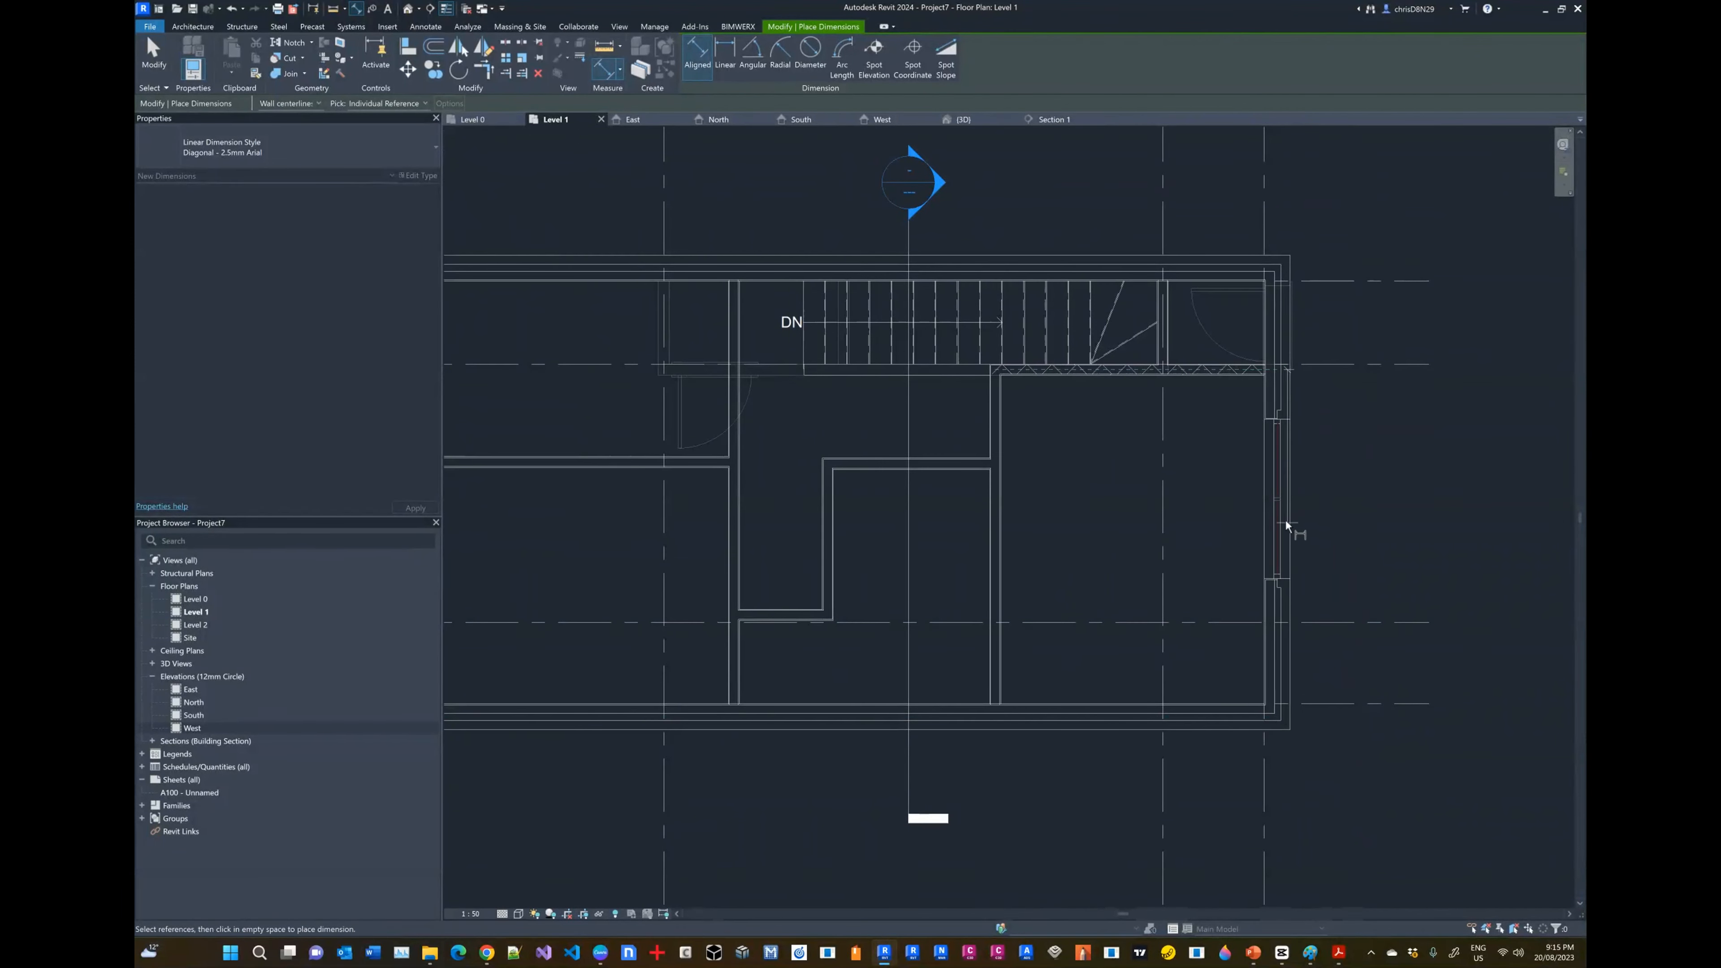
pyautogui.click(1285, 498)
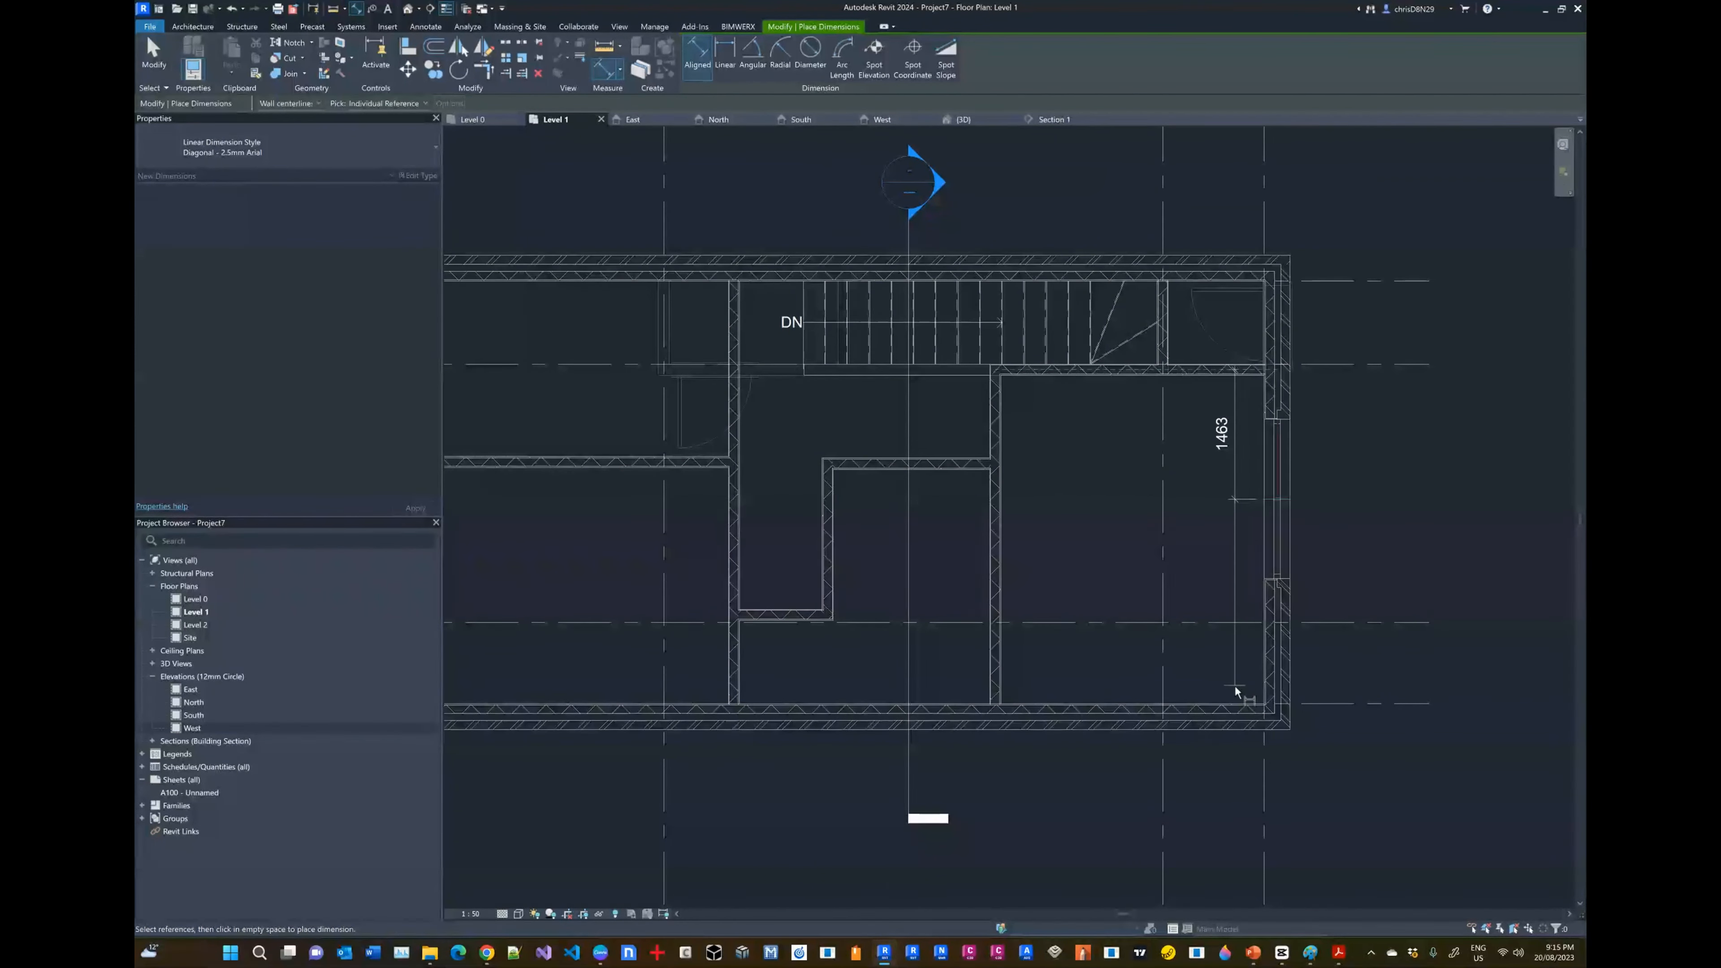
pyautogui.click(1237, 713)
pyautogui.click(1381, 535)
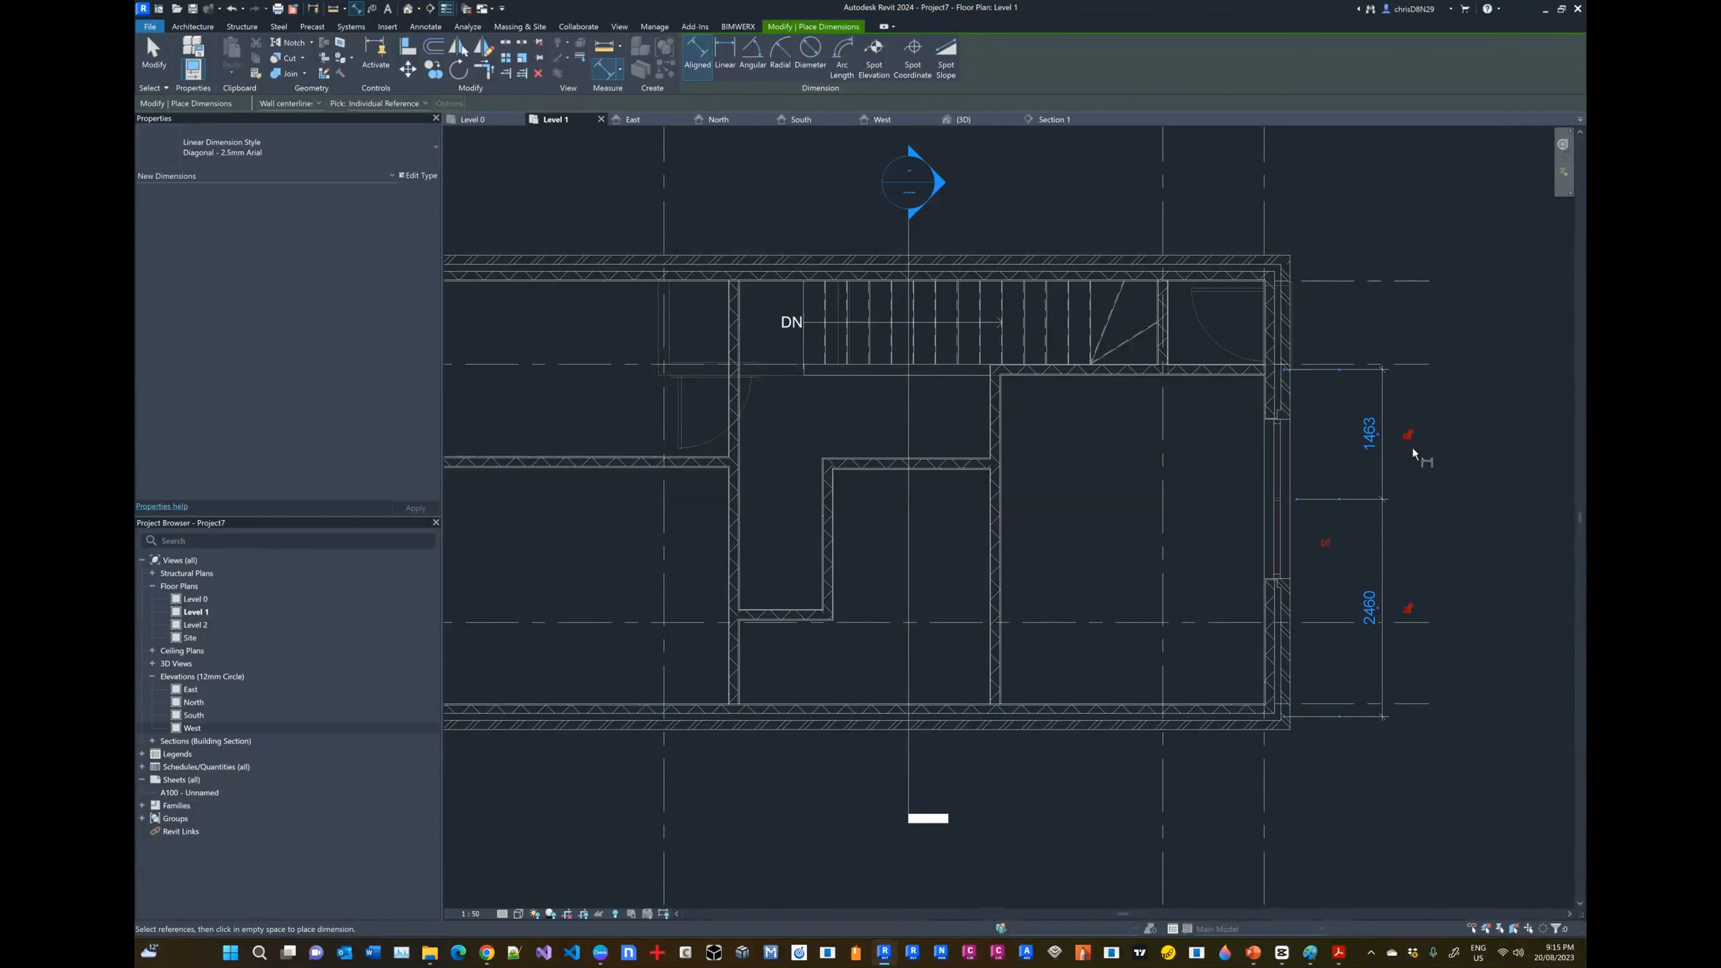
# Step: Apply the equality constraint to the main bedroom window's dimension string to centre the window, and end dimensioning
pyautogui.click(1324, 542)
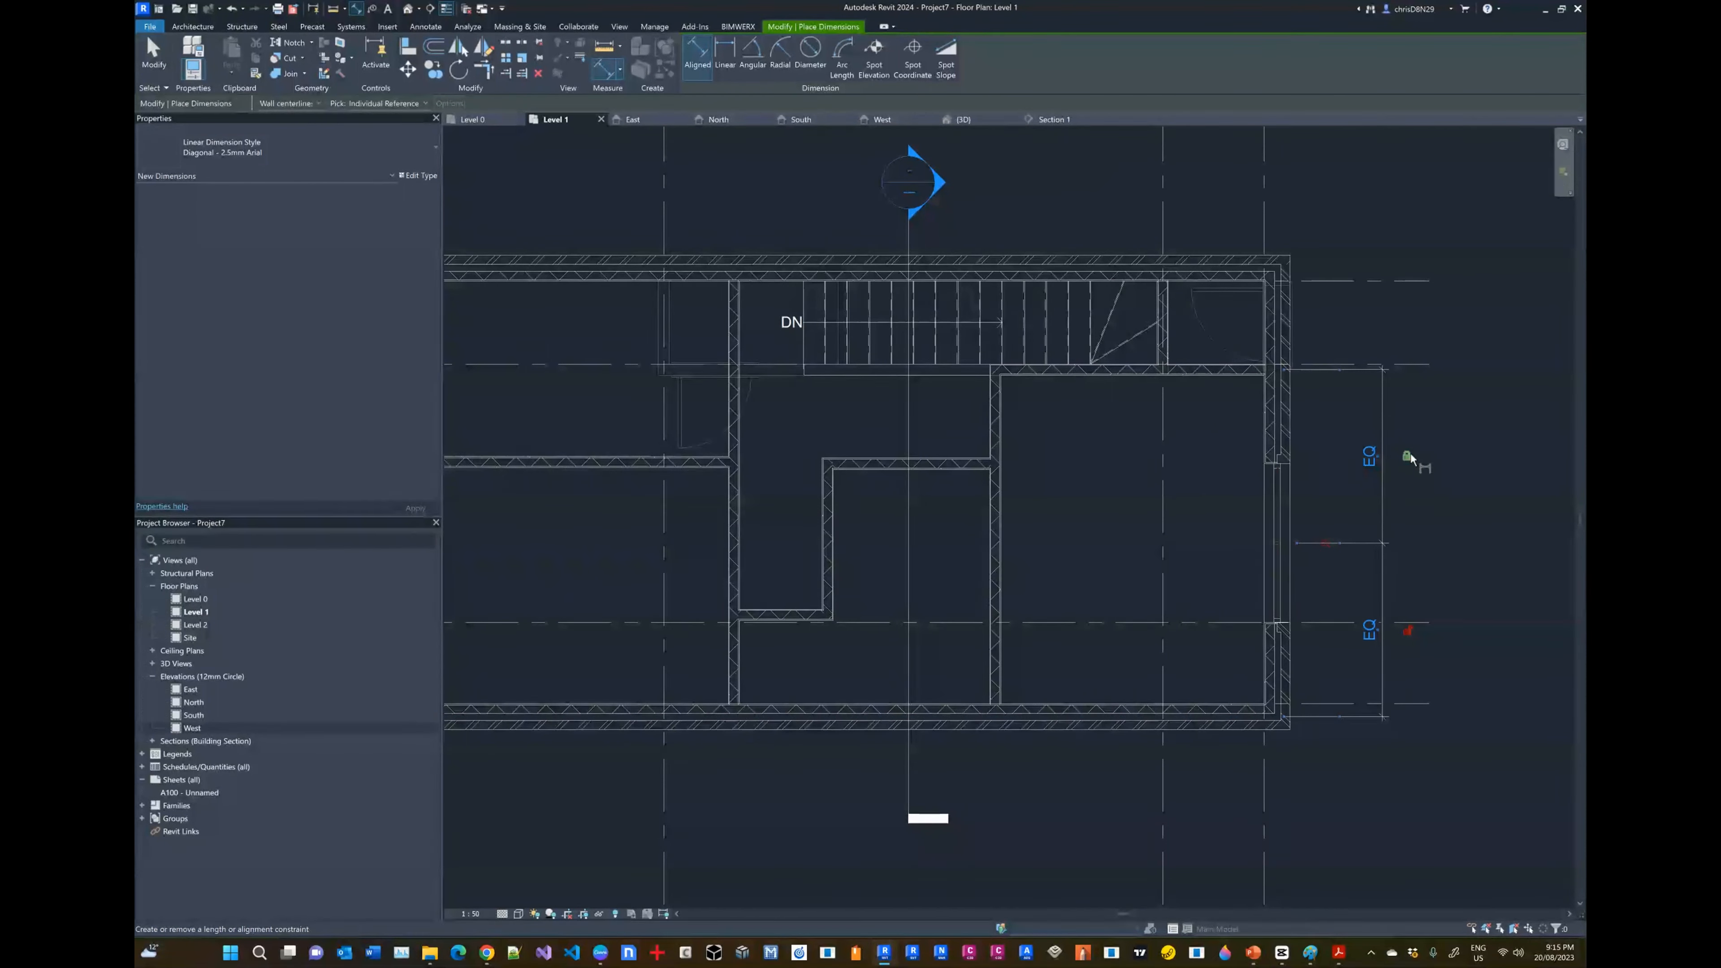
pyautogui.scroll(-3, 1461, 482)
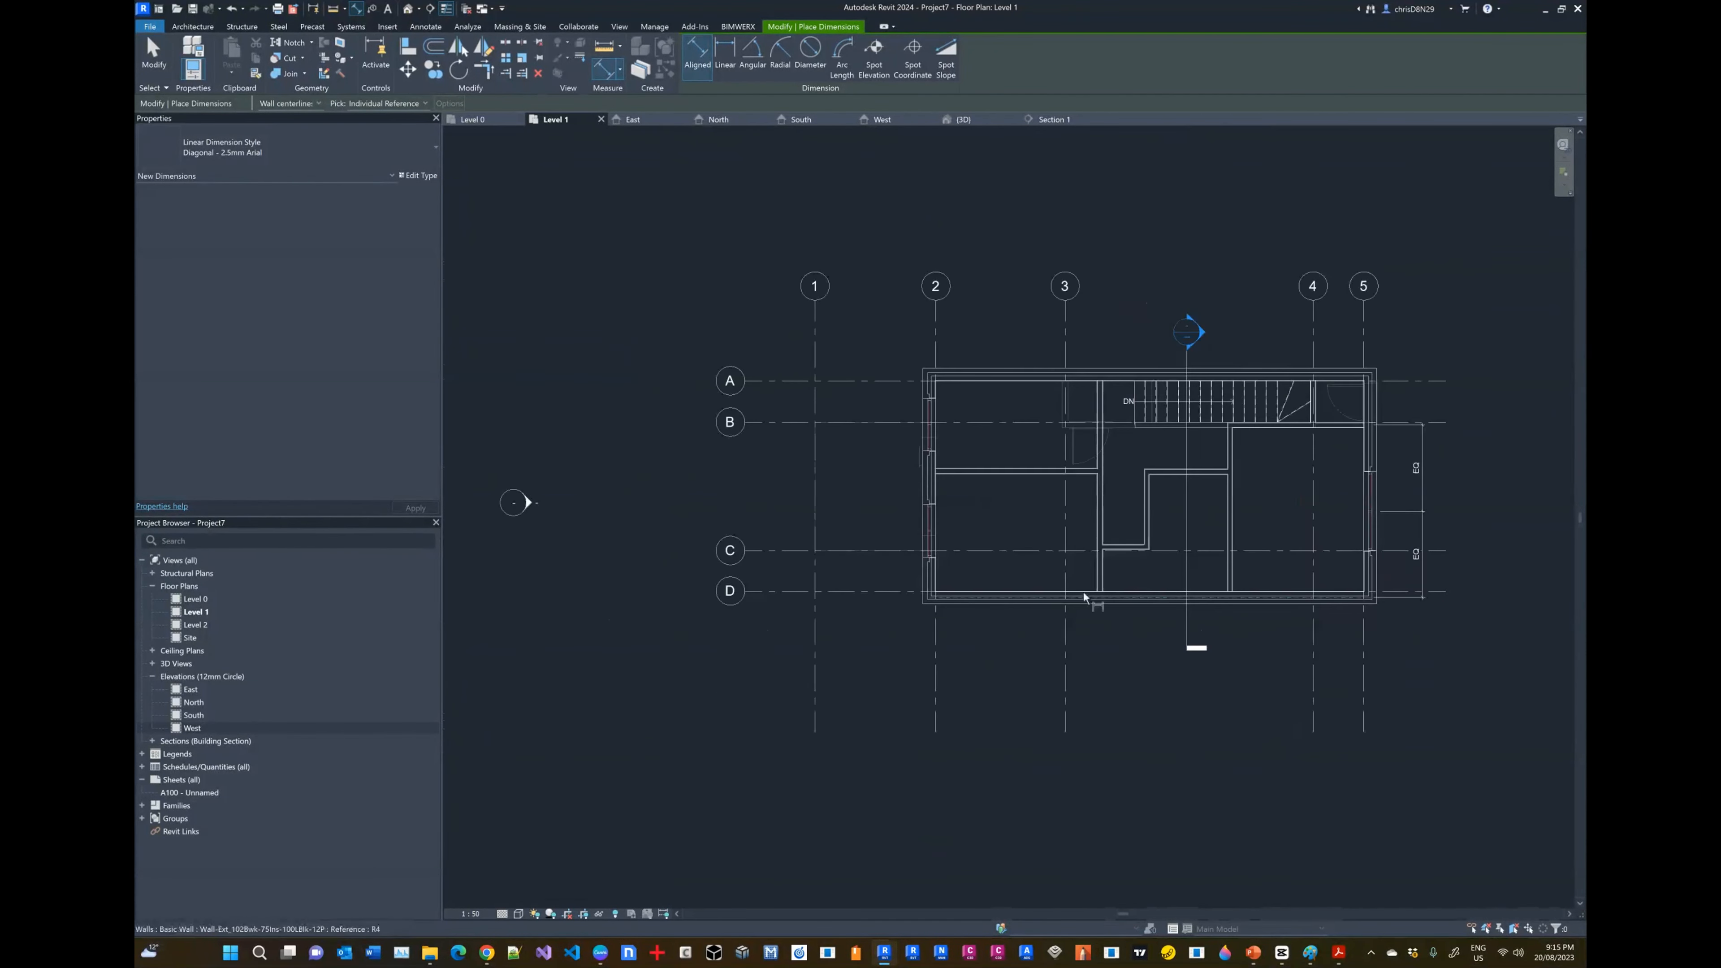
pyautogui.scroll(3, 1084, 596)
pyautogui.scroll(3, 995, 419)
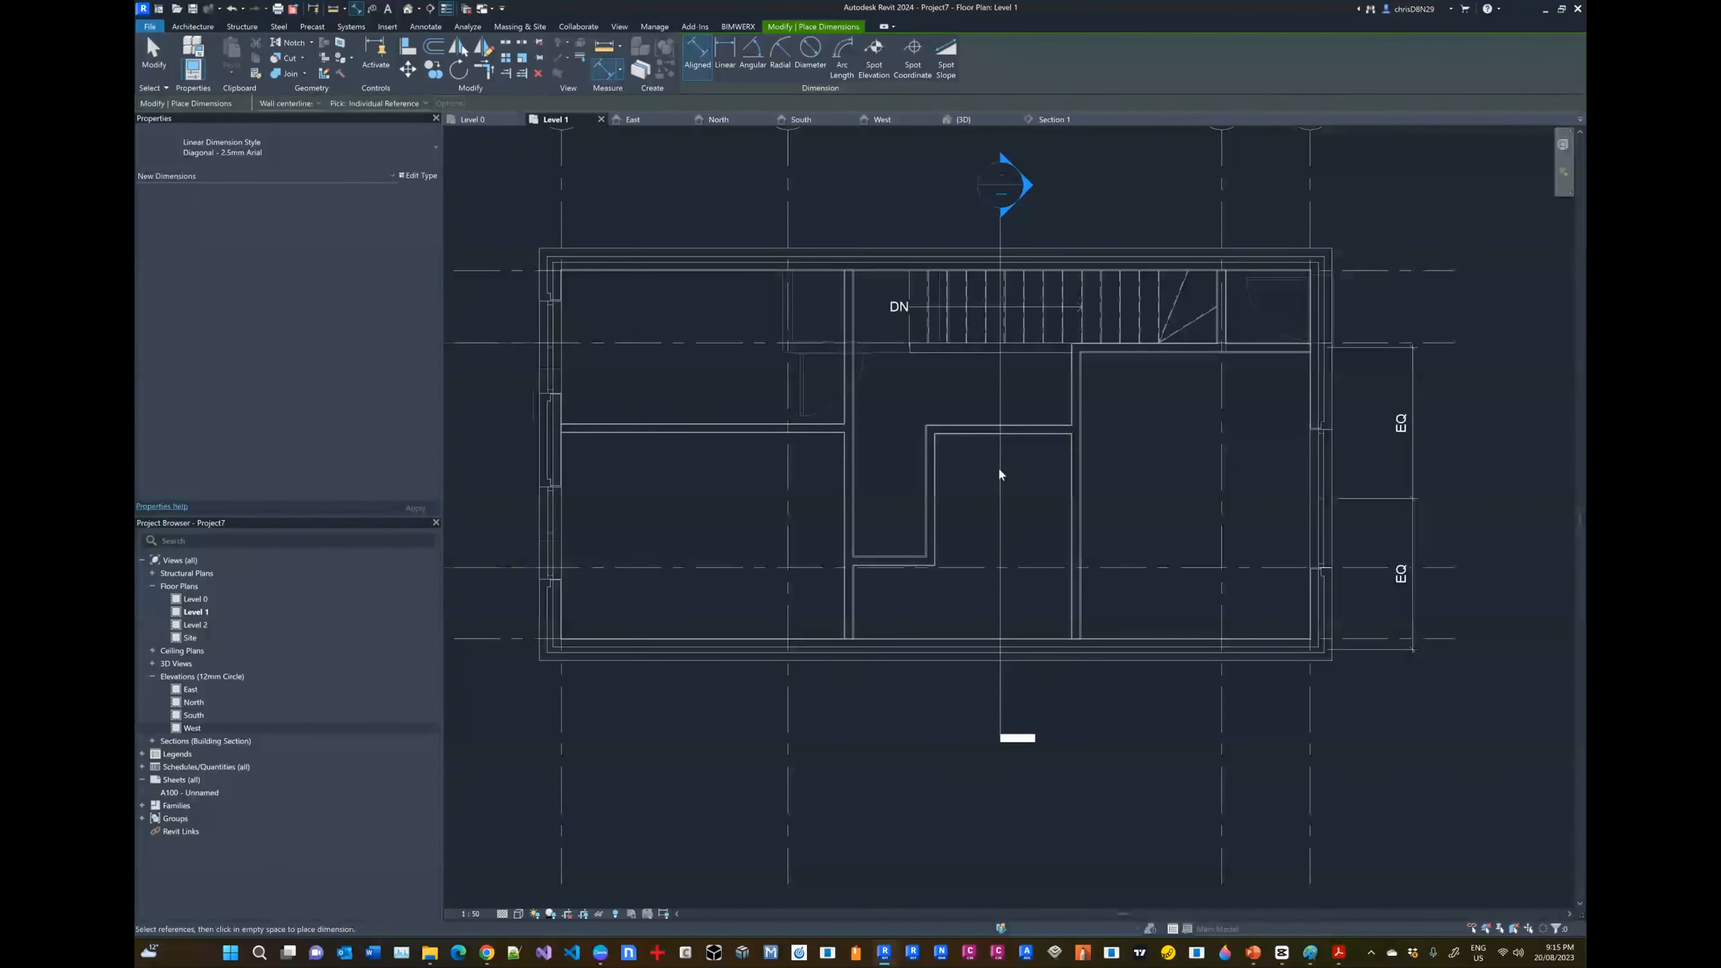
pyautogui.press('Escape')
pyautogui.press('Escape')
# Step: Check the first floor image, and place a Windows_Sgl_Plain 910x1210mm window in the bathroom's grid D exterior wall on Level 1
pyautogui.scroll(1, 1002, 600)
pyautogui.scroll(1, 999, 596)
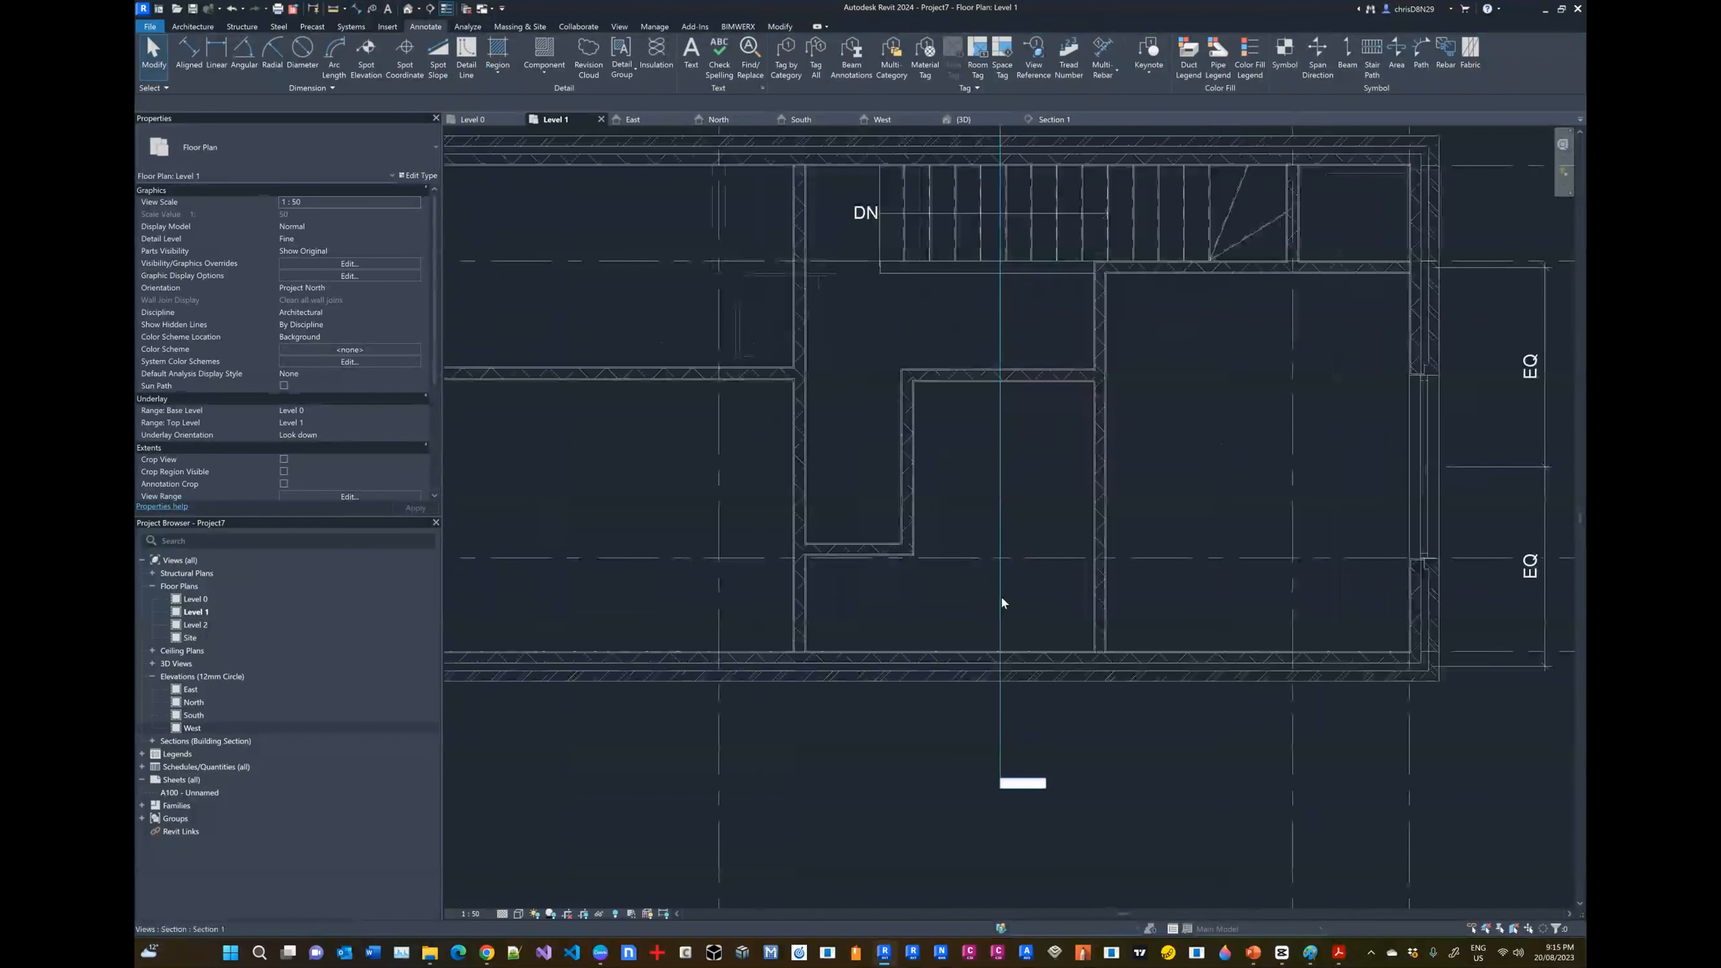
pyautogui.hotkey('alt', 'Tab')
pyautogui.hotkey('alt', 'Tab')
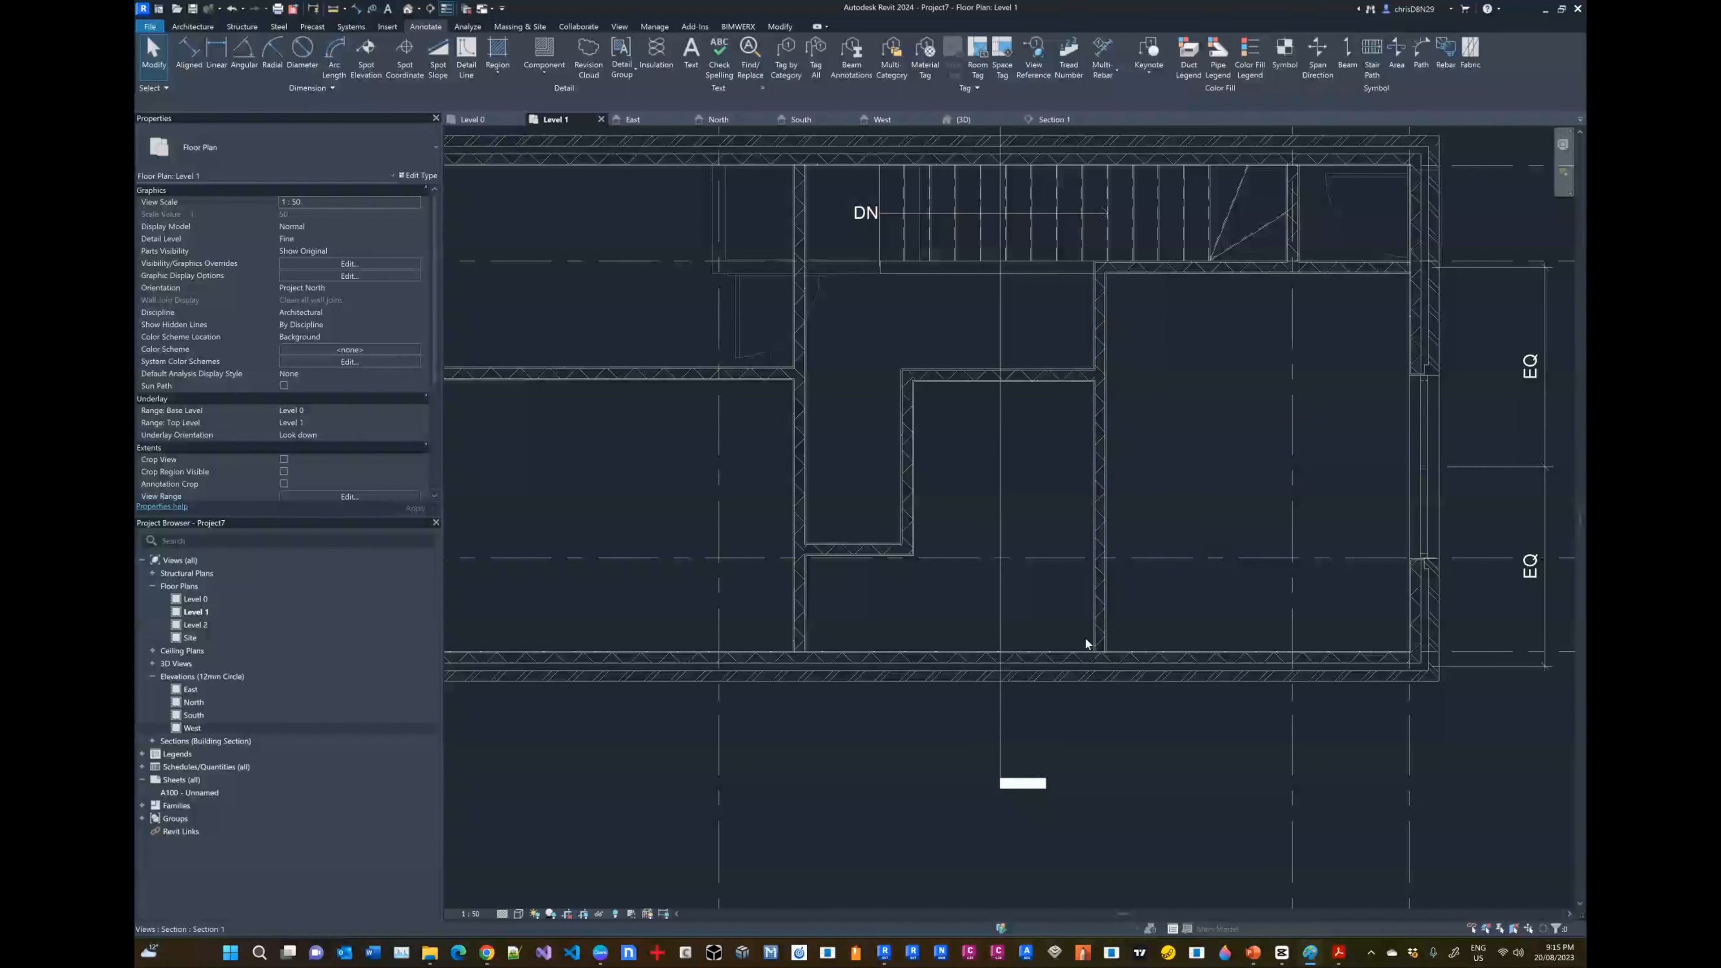
pyautogui.click(196, 27)
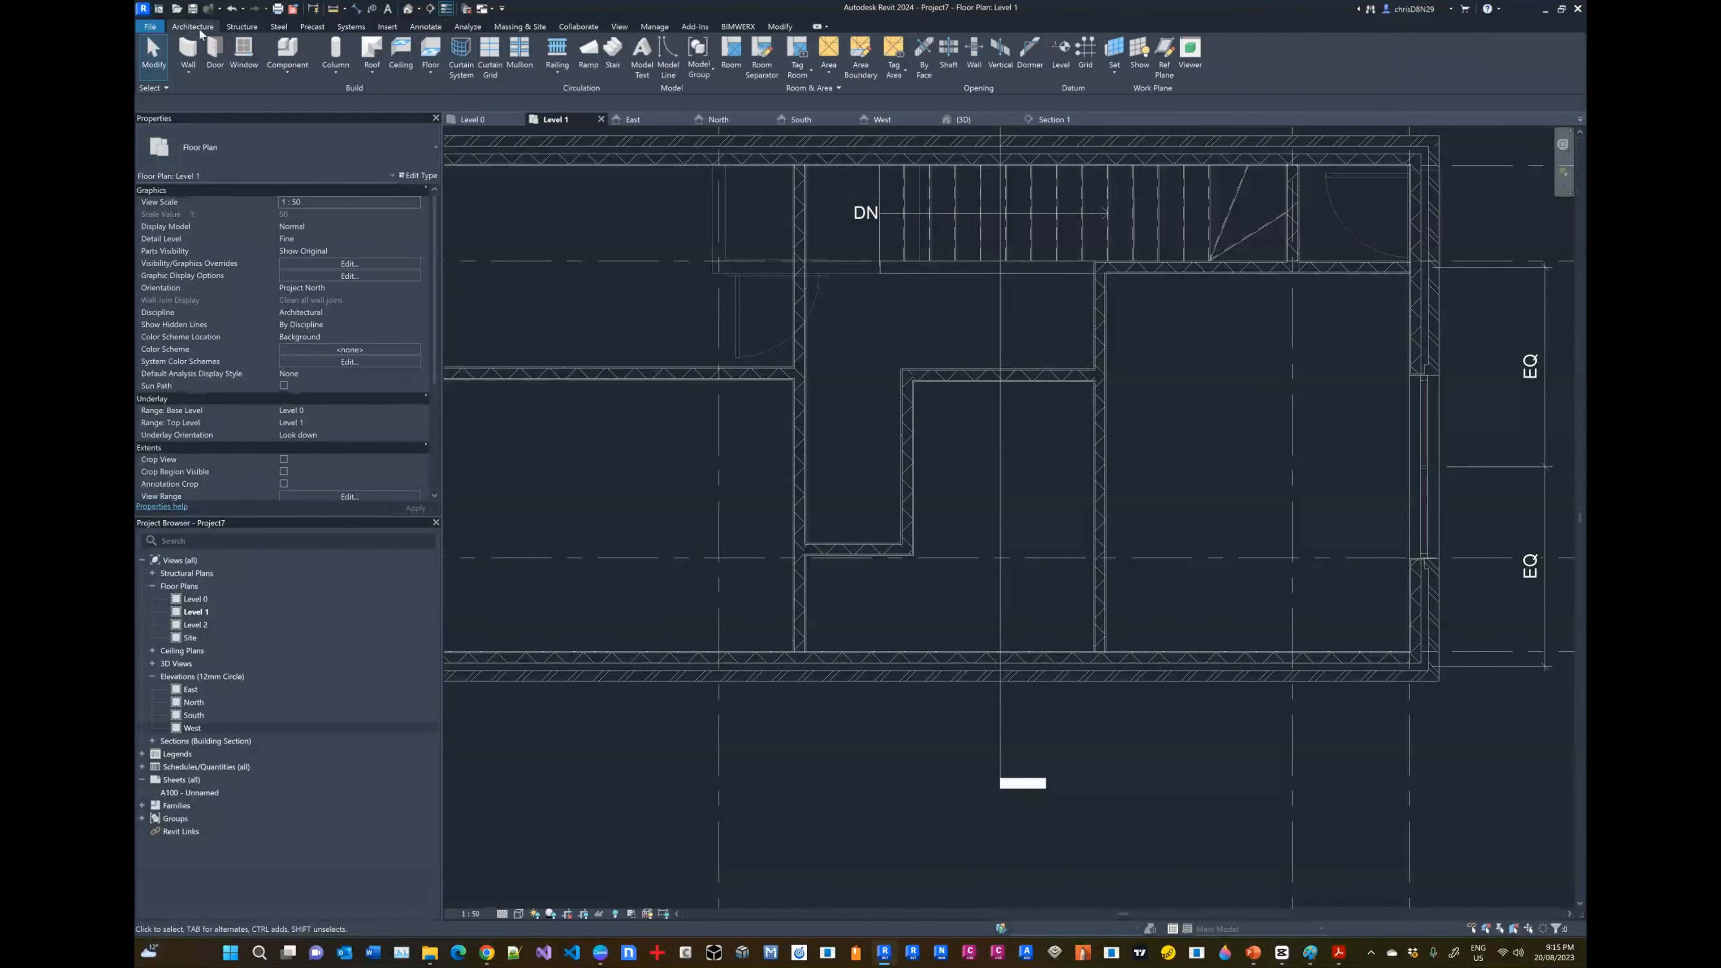
pyautogui.click(250, 56)
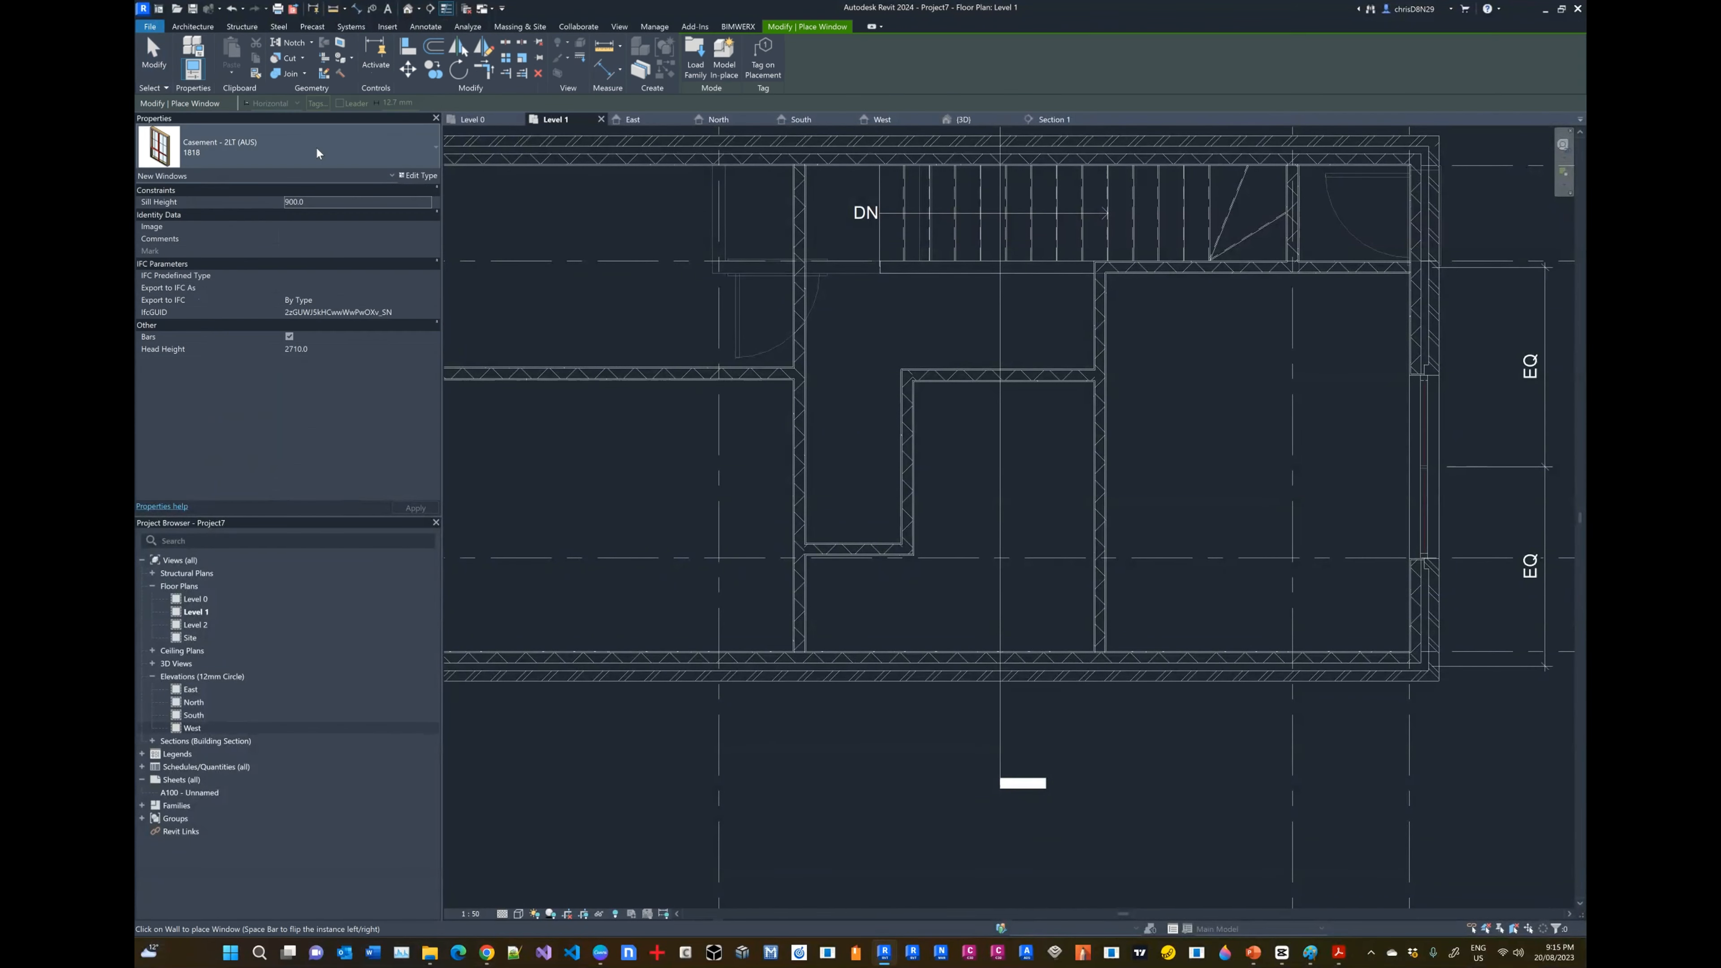
pyautogui.click(316, 145)
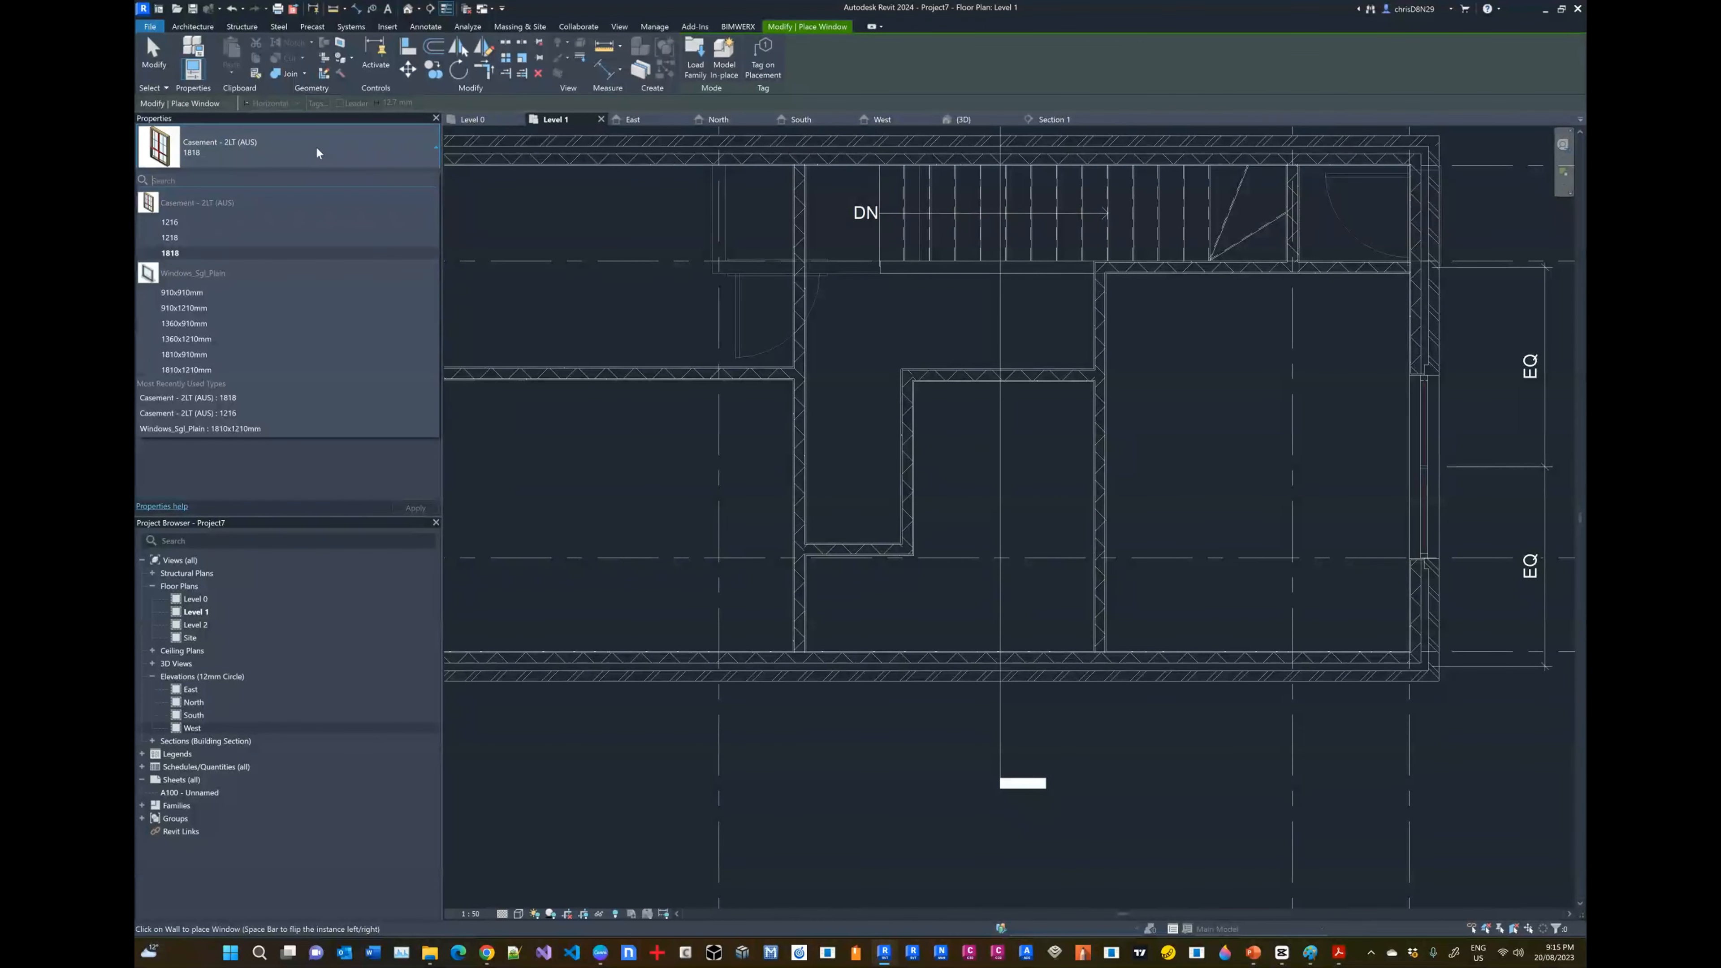
pyautogui.click(191, 306)
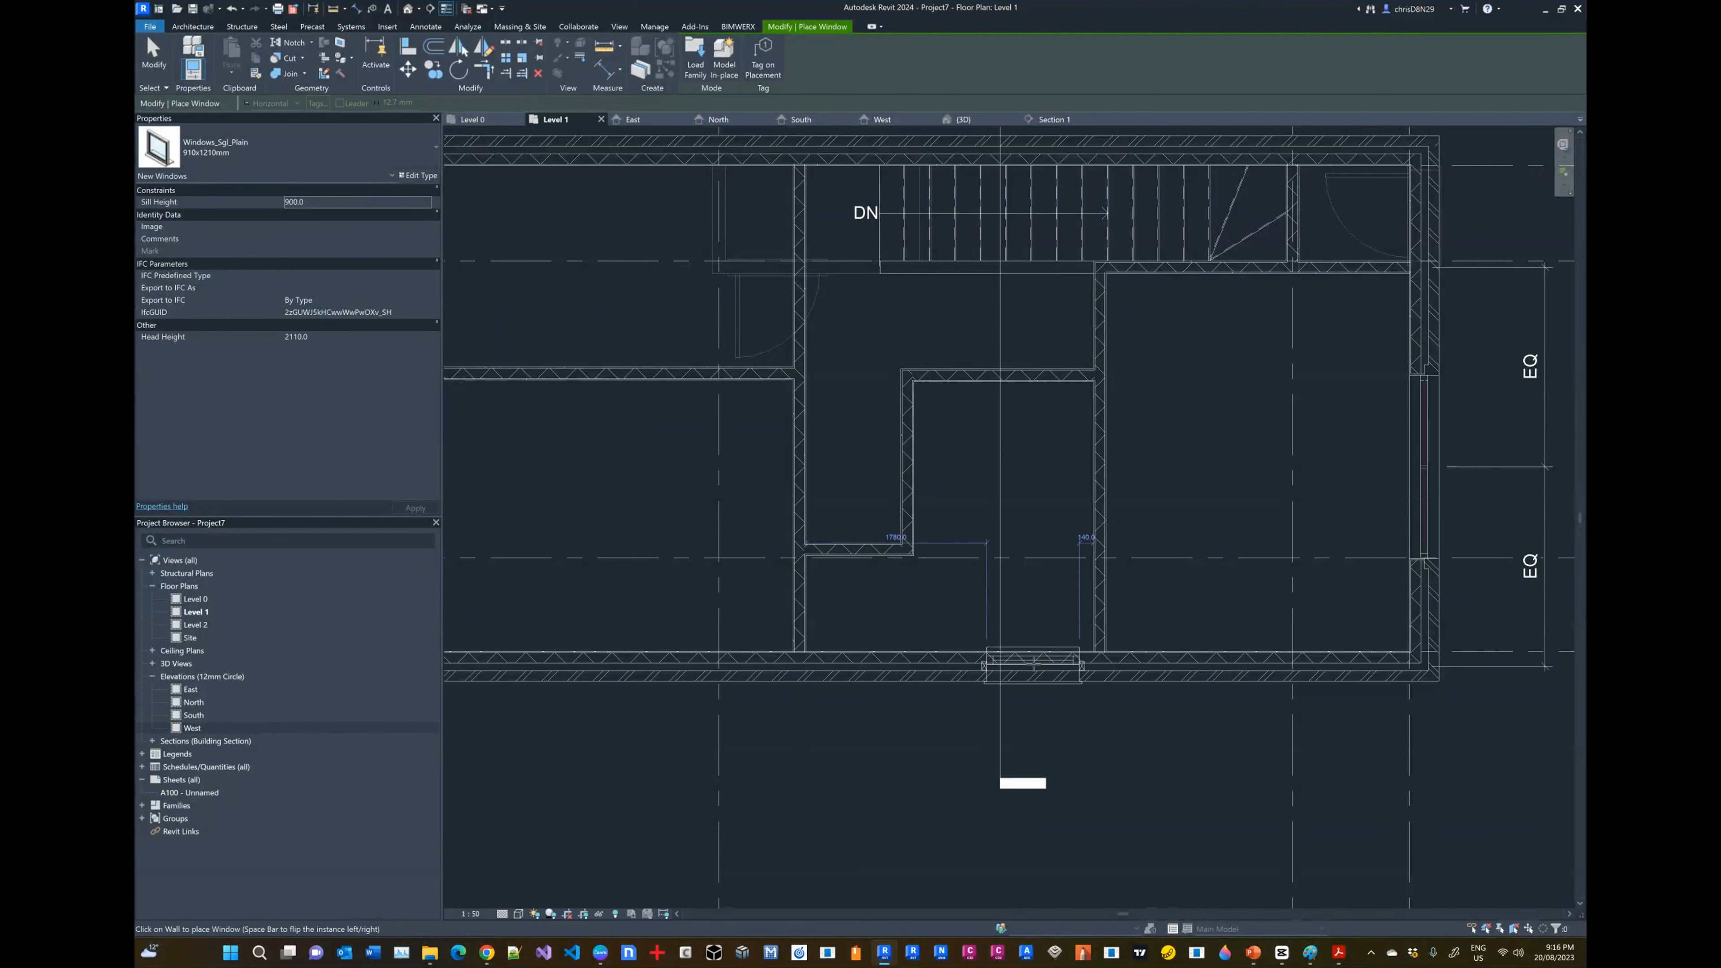
pyautogui.press('space')
pyautogui.click(1033, 661)
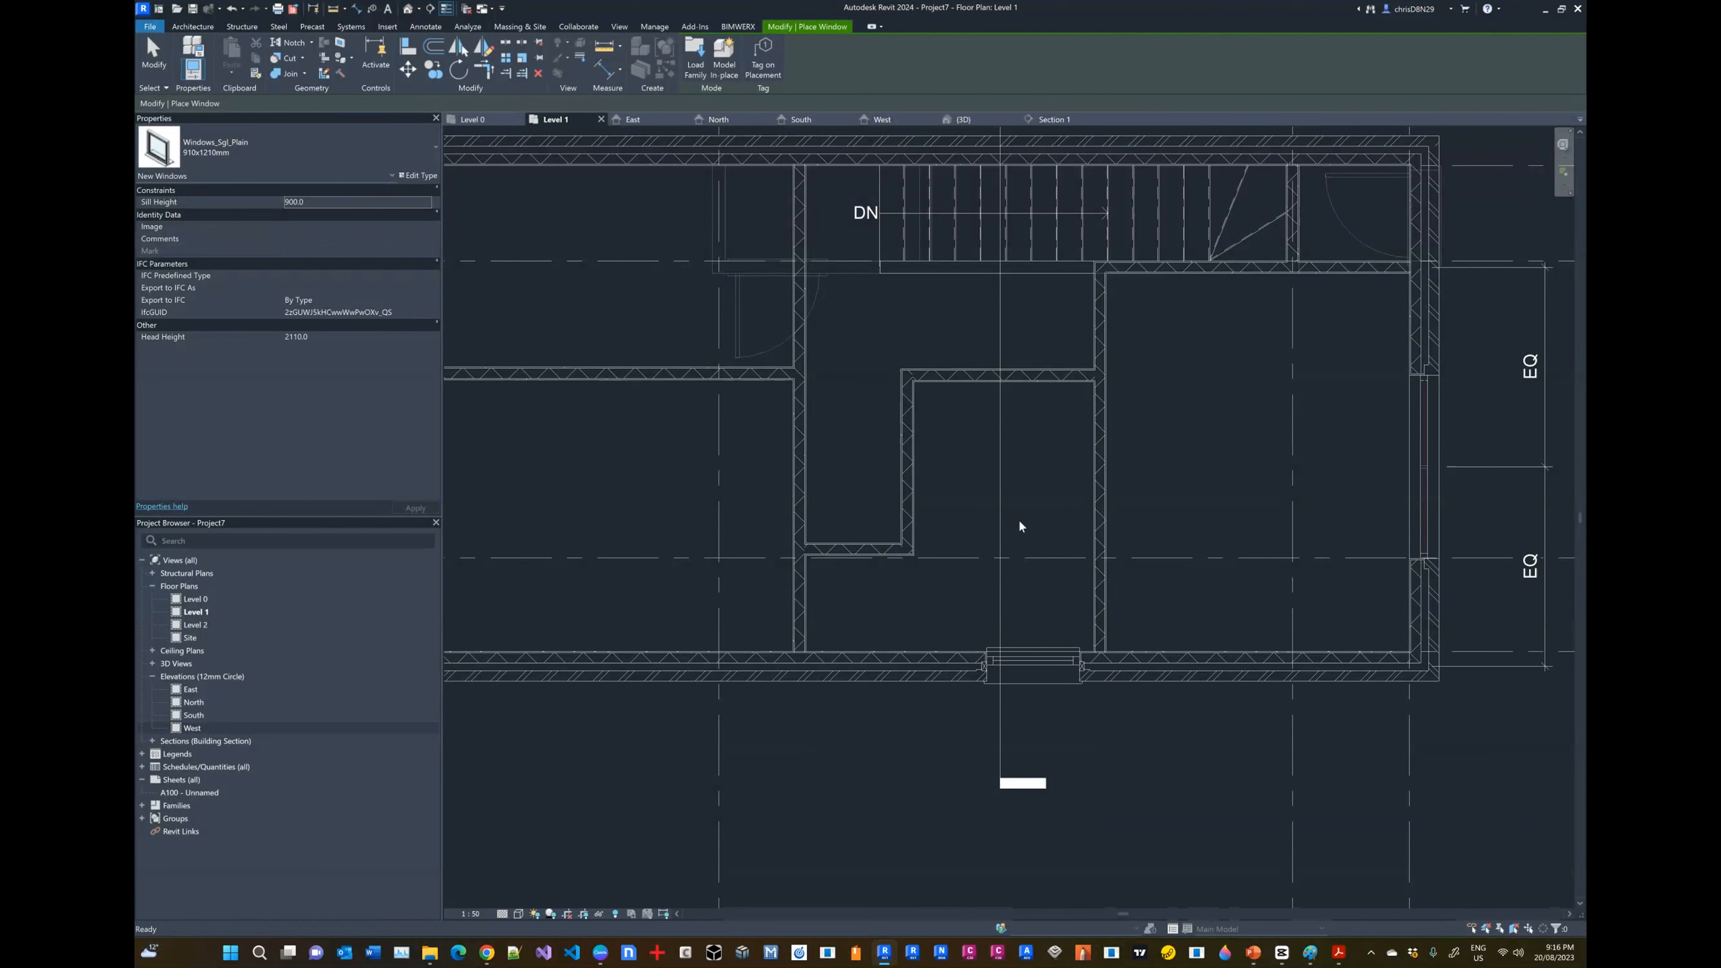
pyautogui.press('Escape')
pyautogui.press('Escape')
# Step: Flip the bathroom window's facing to the other side of the wall, and flip it back
pyautogui.click(1034, 661)
pyautogui.click(1052, 619)
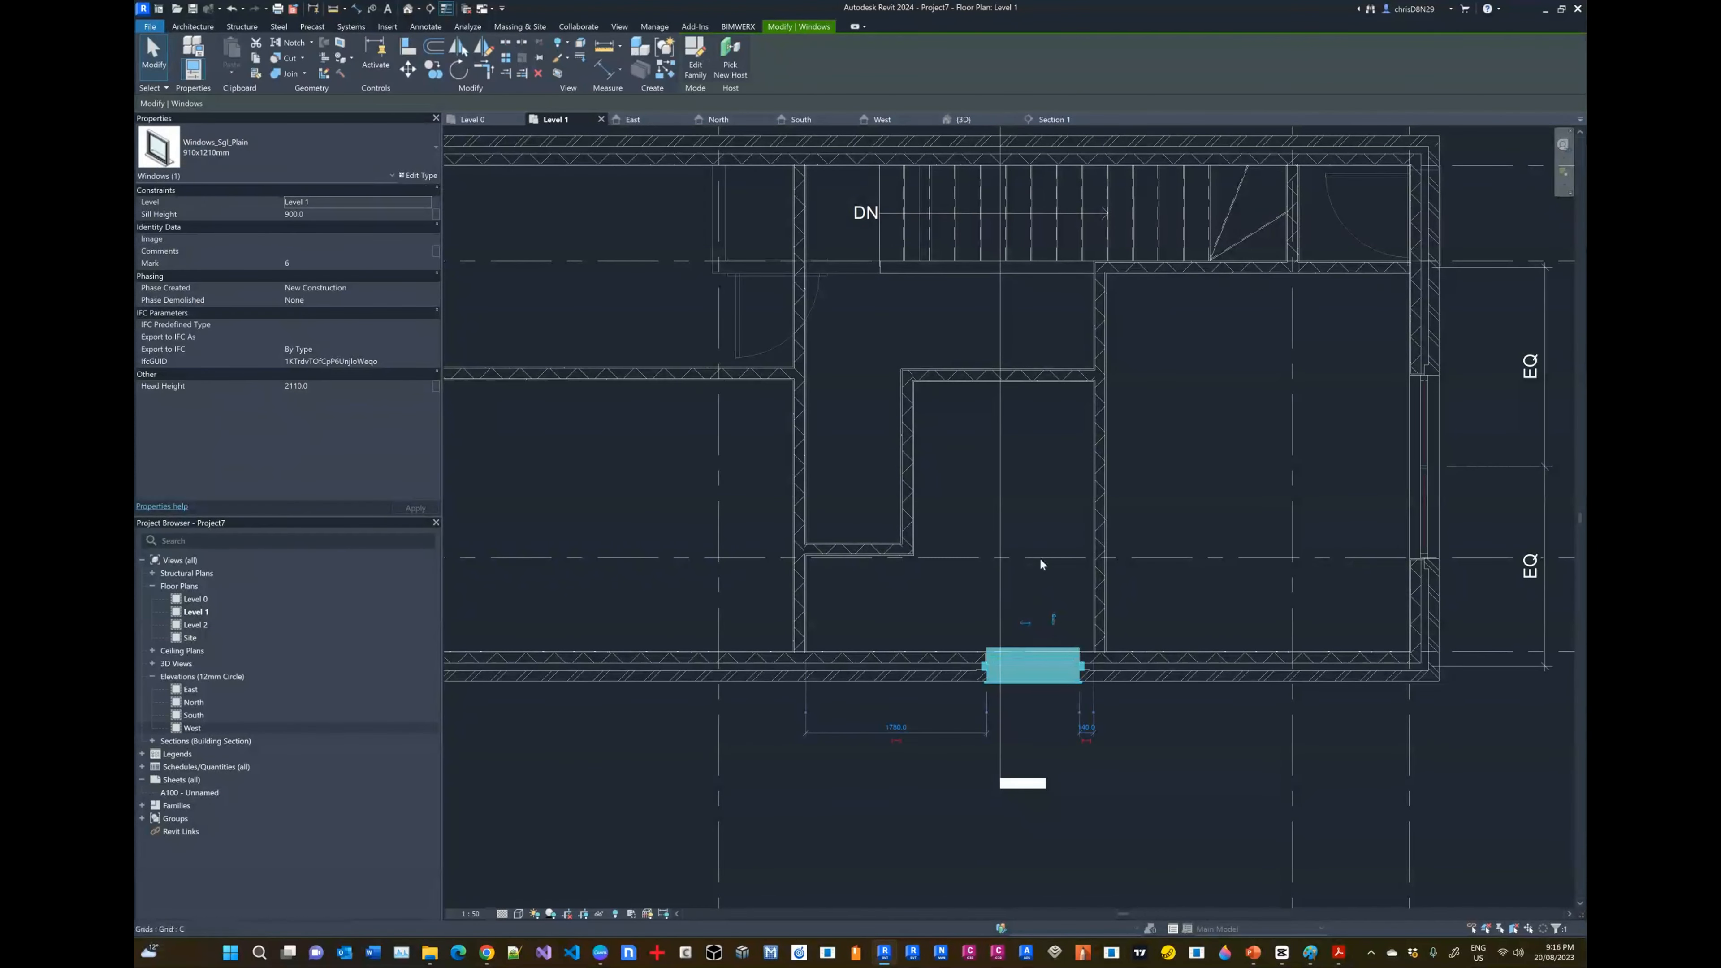
pyautogui.click(1121, 745)
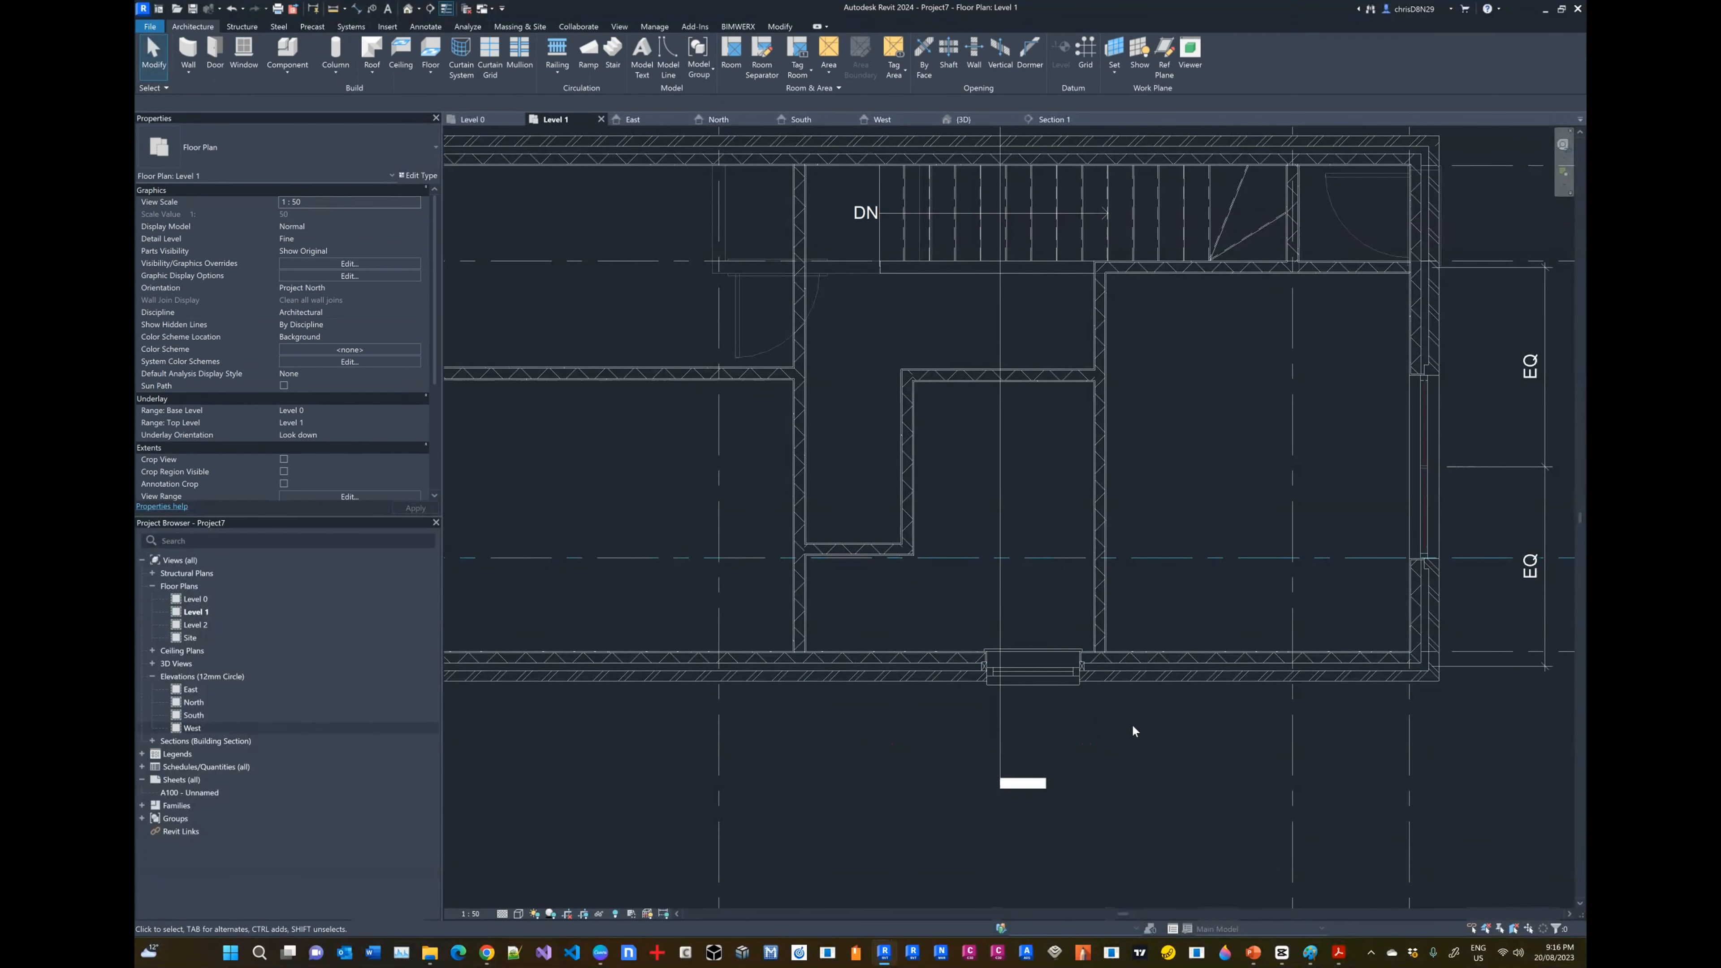
pyautogui.click(1039, 678)
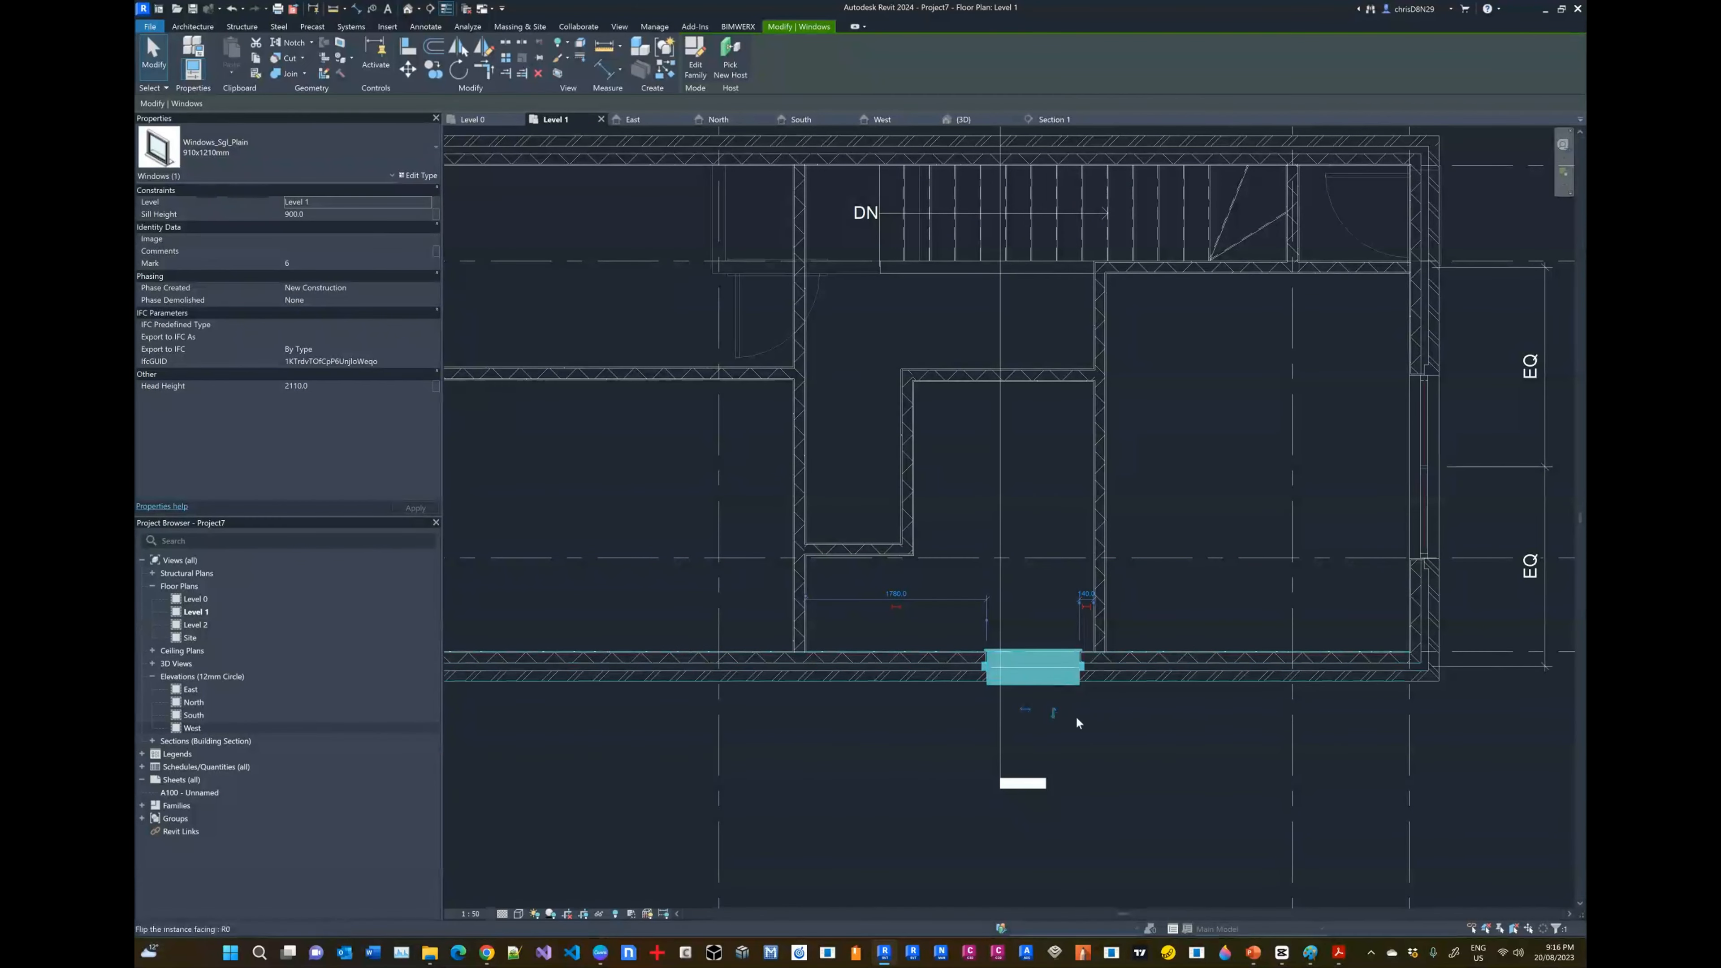
pyautogui.click(1122, 733)
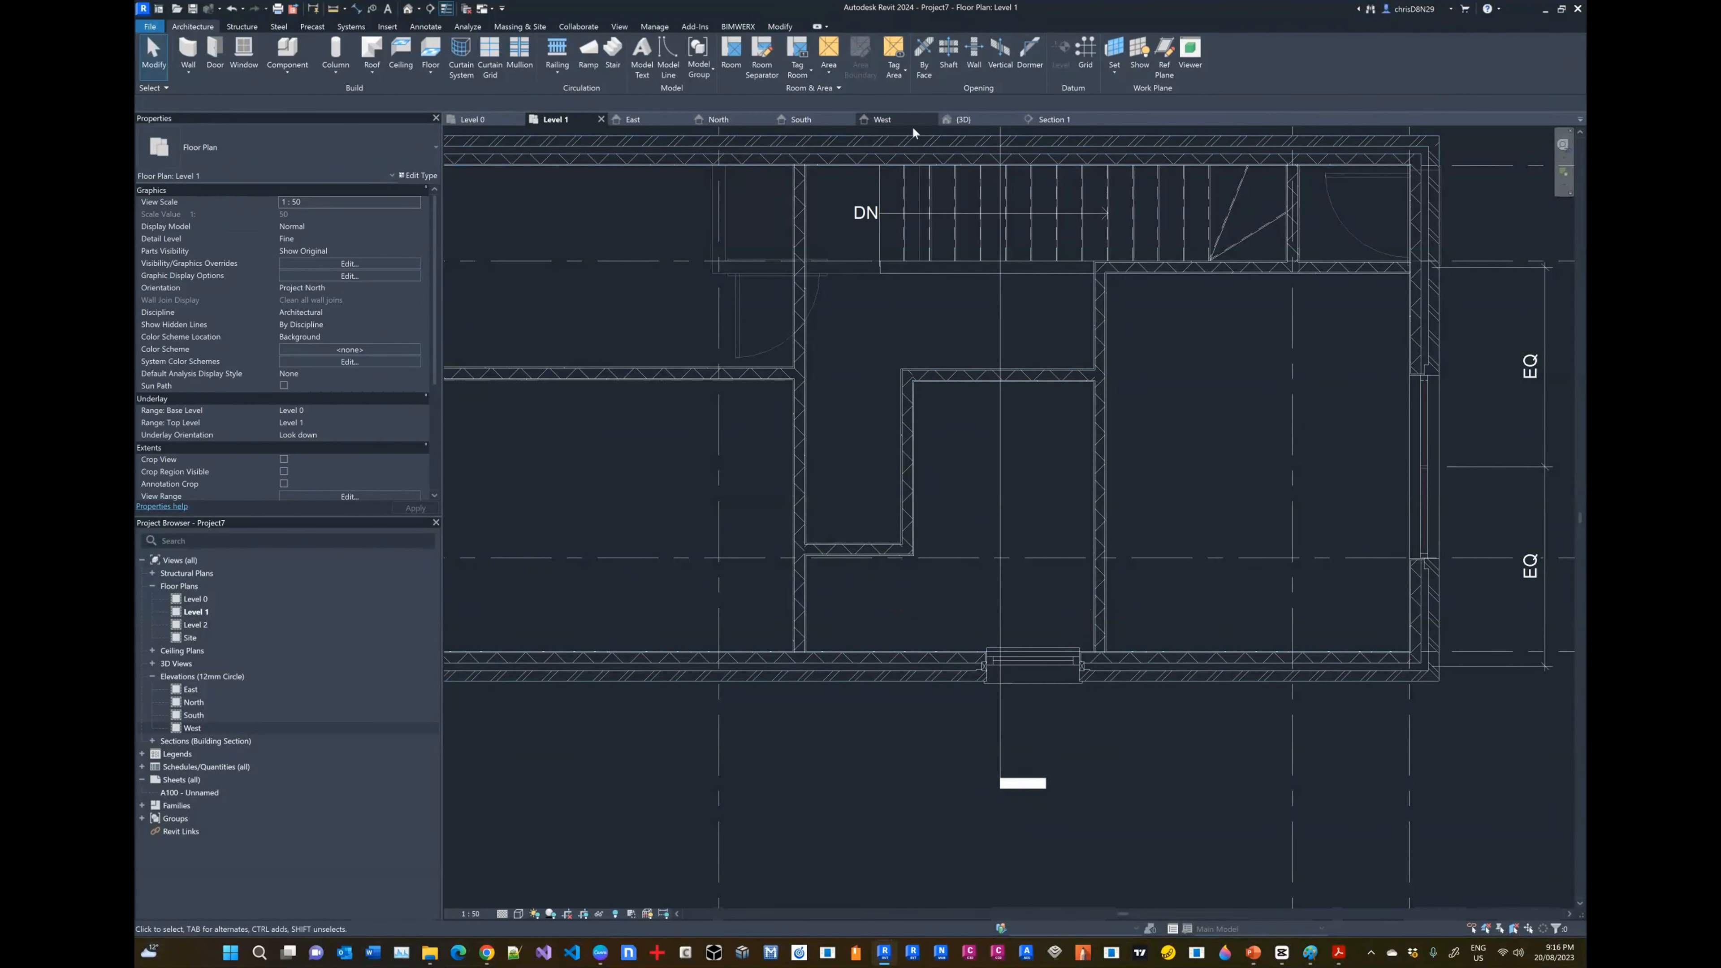
# Step: In the 3D view, set the sill height of the ground floor casement window in the grid D wall to 350 mm
pyautogui.click(959, 119)
pyautogui.scroll(-3, 981, 421)
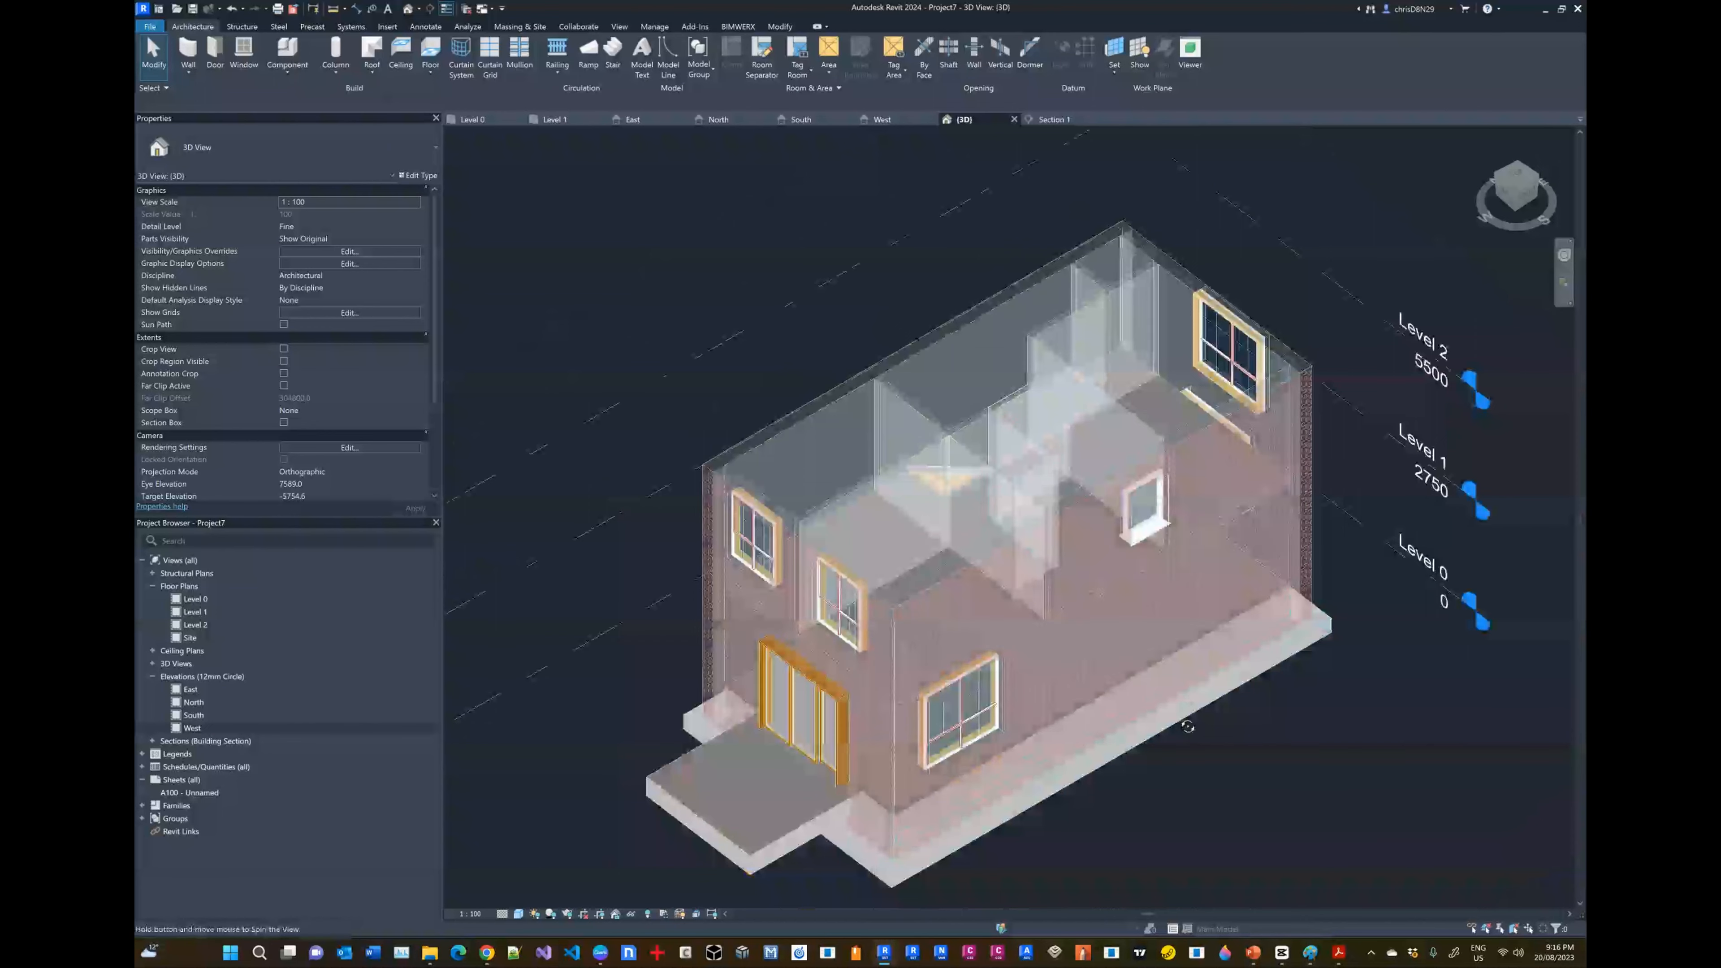
pyautogui.keyDown('shift'); pyautogui.moveTo(1187, 726); pyautogui.dragTo(988, 587, button='middle'); pyautogui.keyUp('shift')
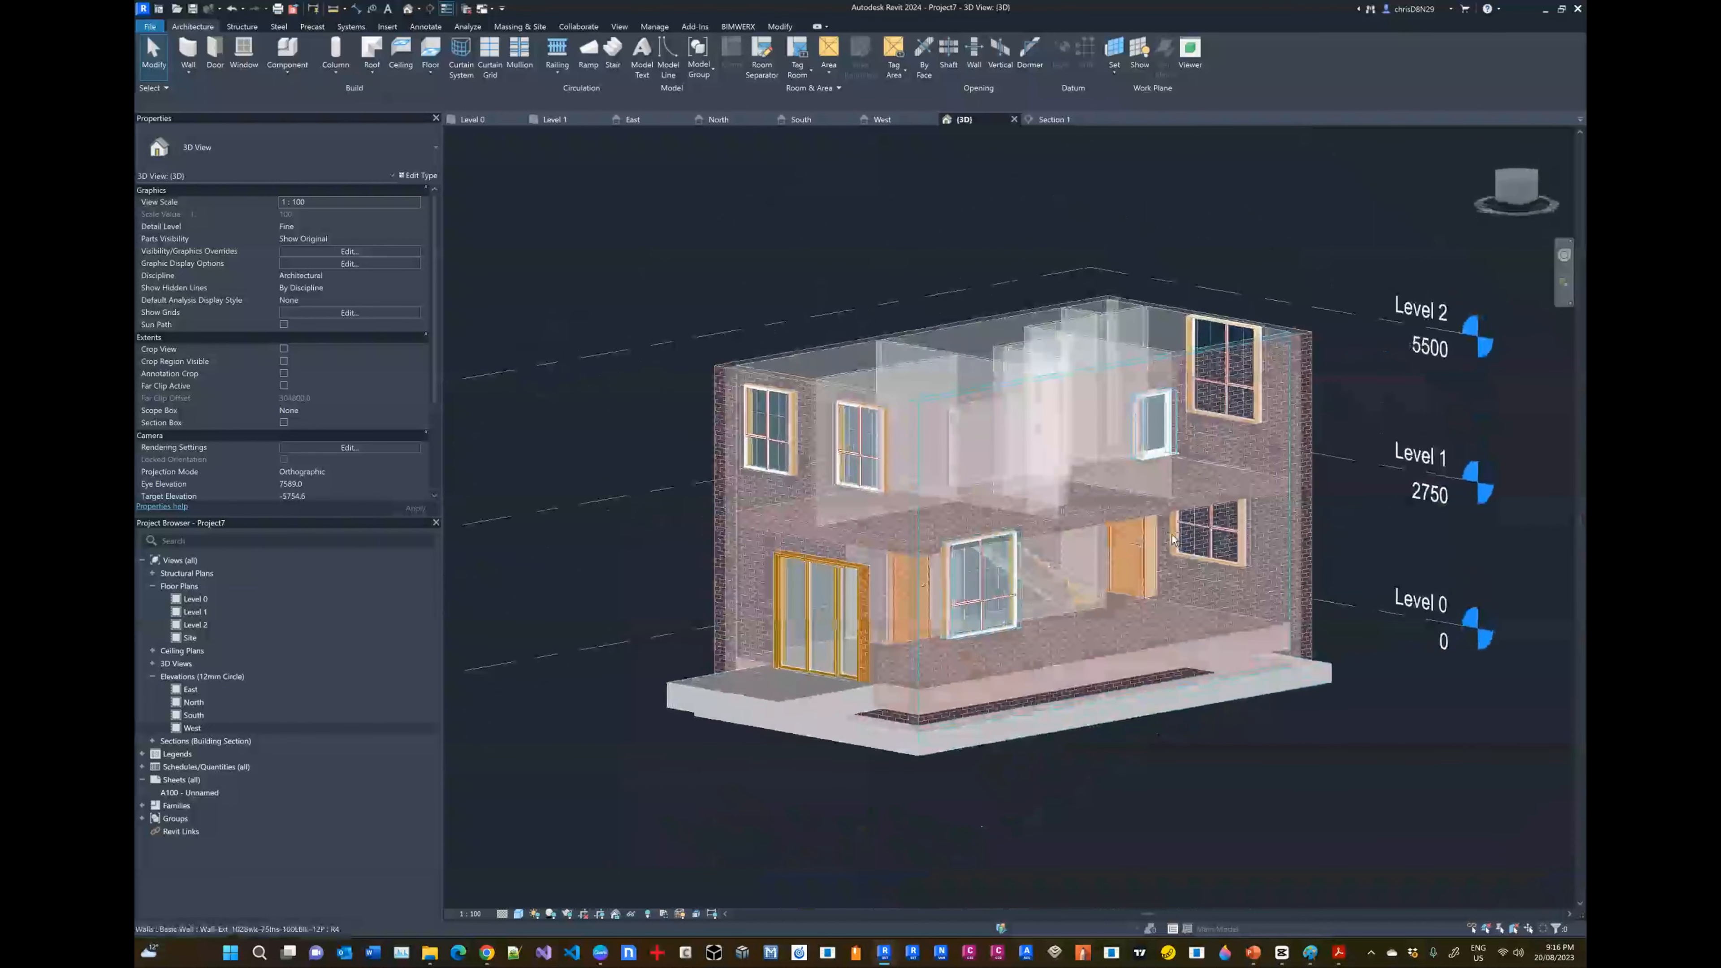
pyautogui.click(983, 585)
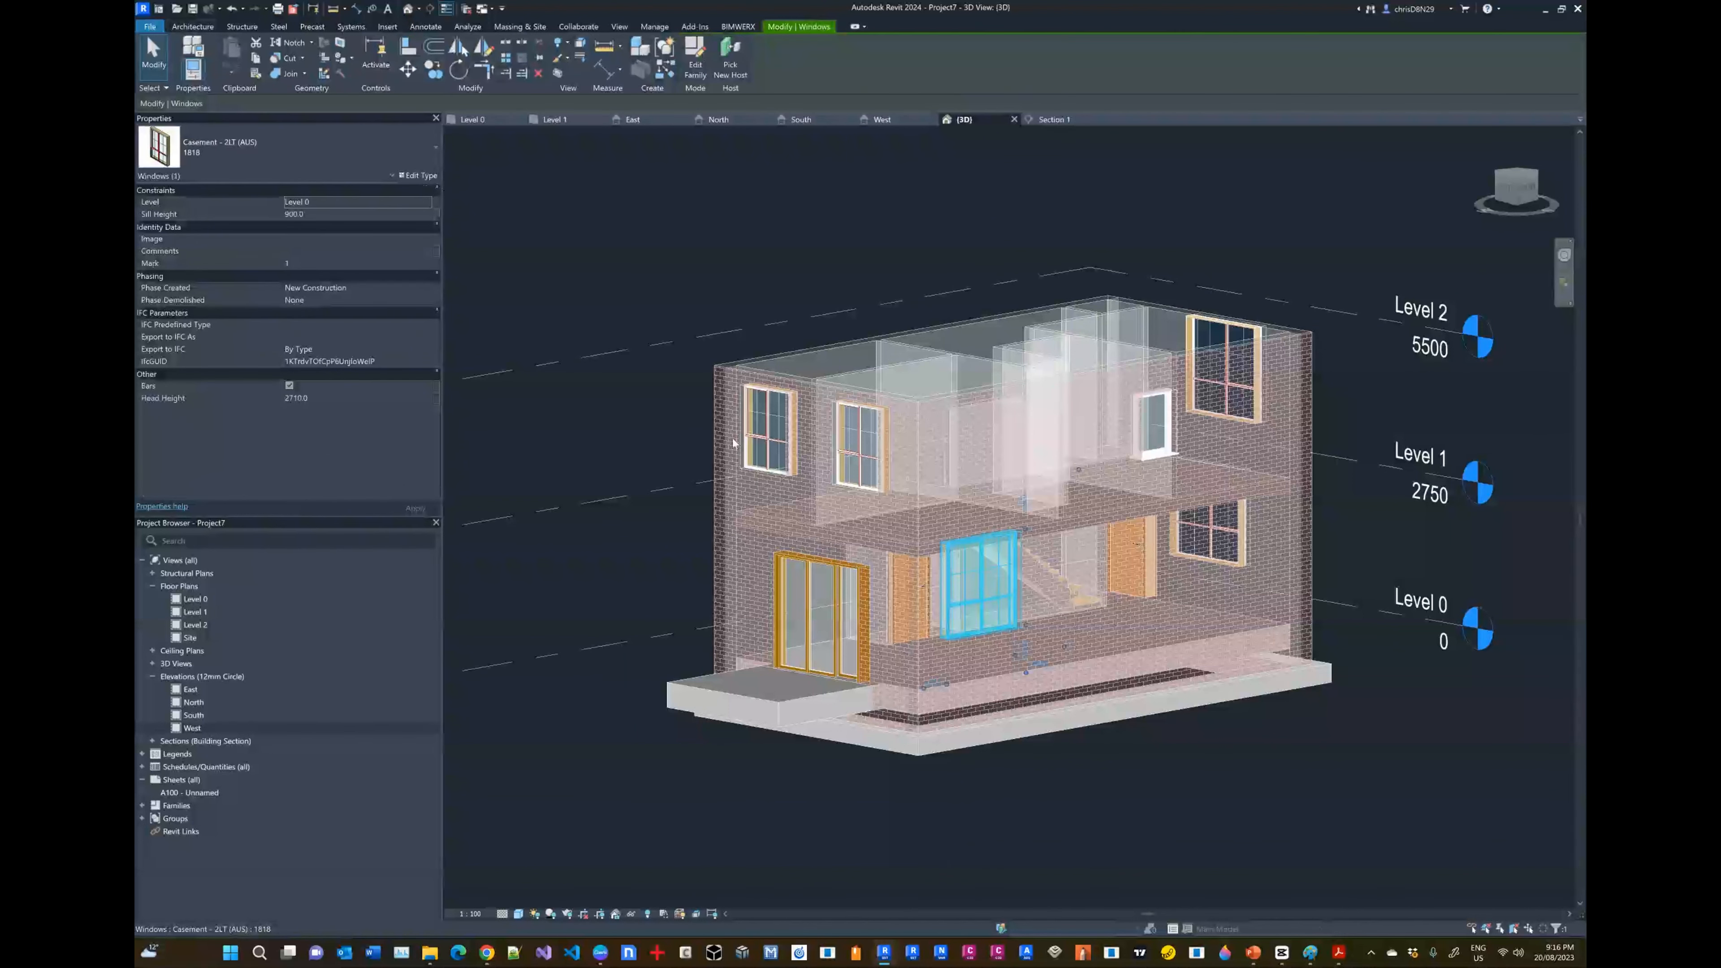
pyautogui.click(325, 214)
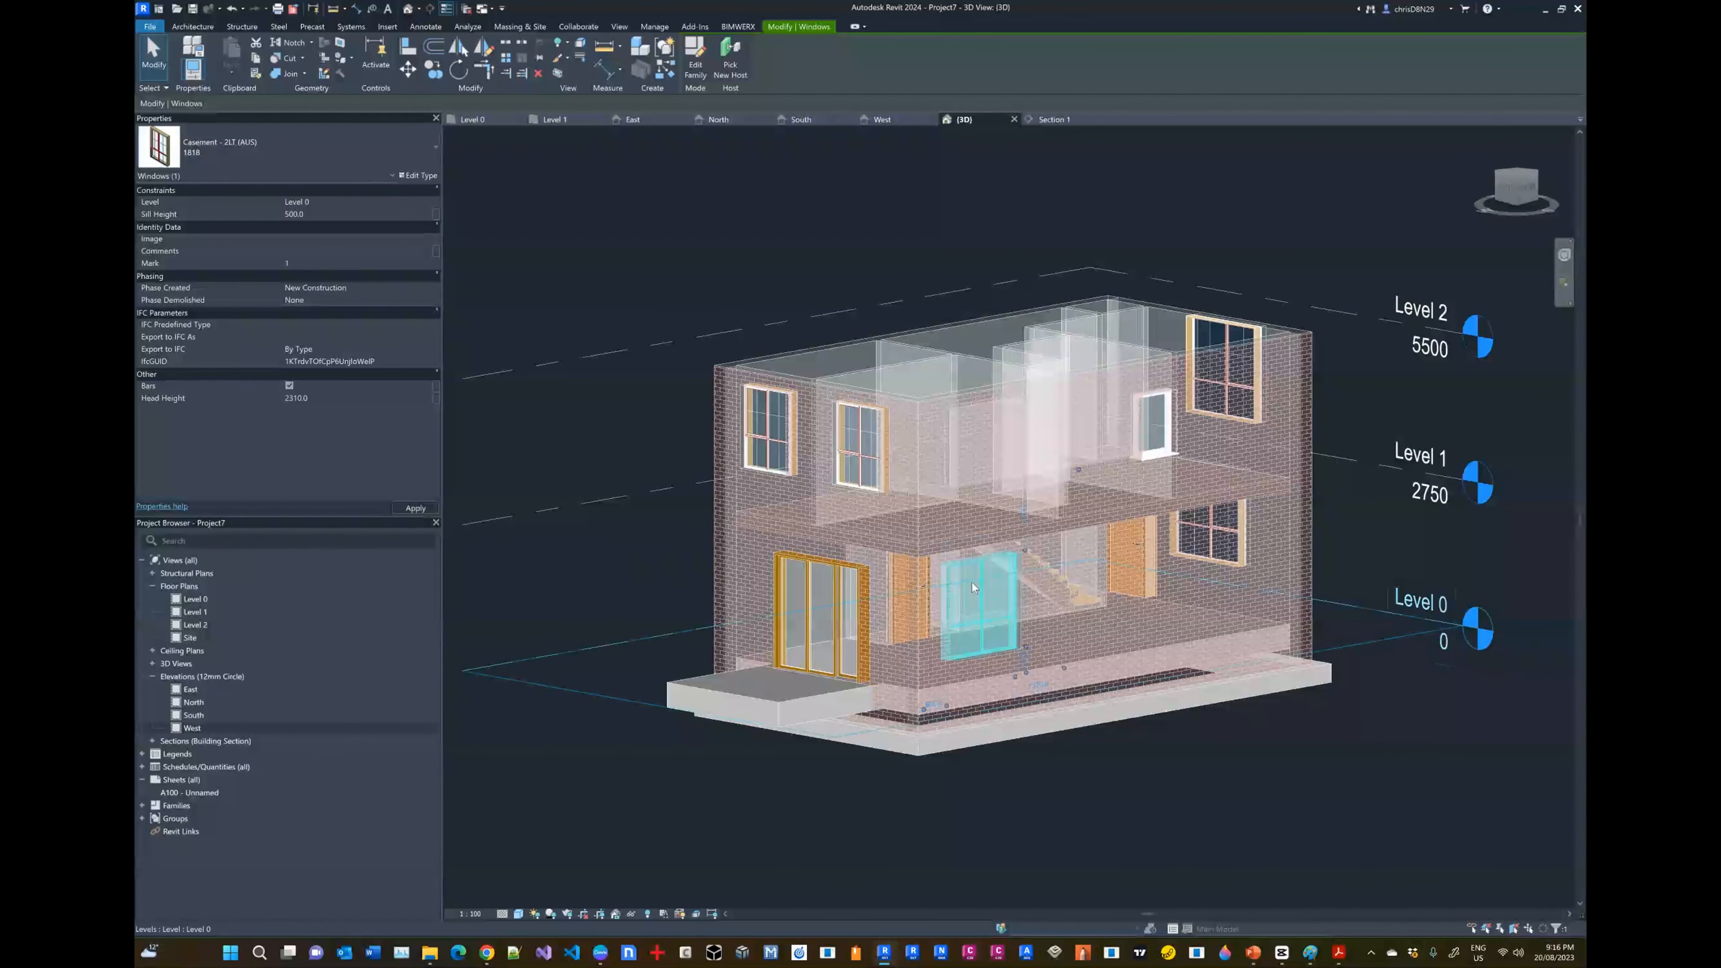
pyautogui.click(325, 215)
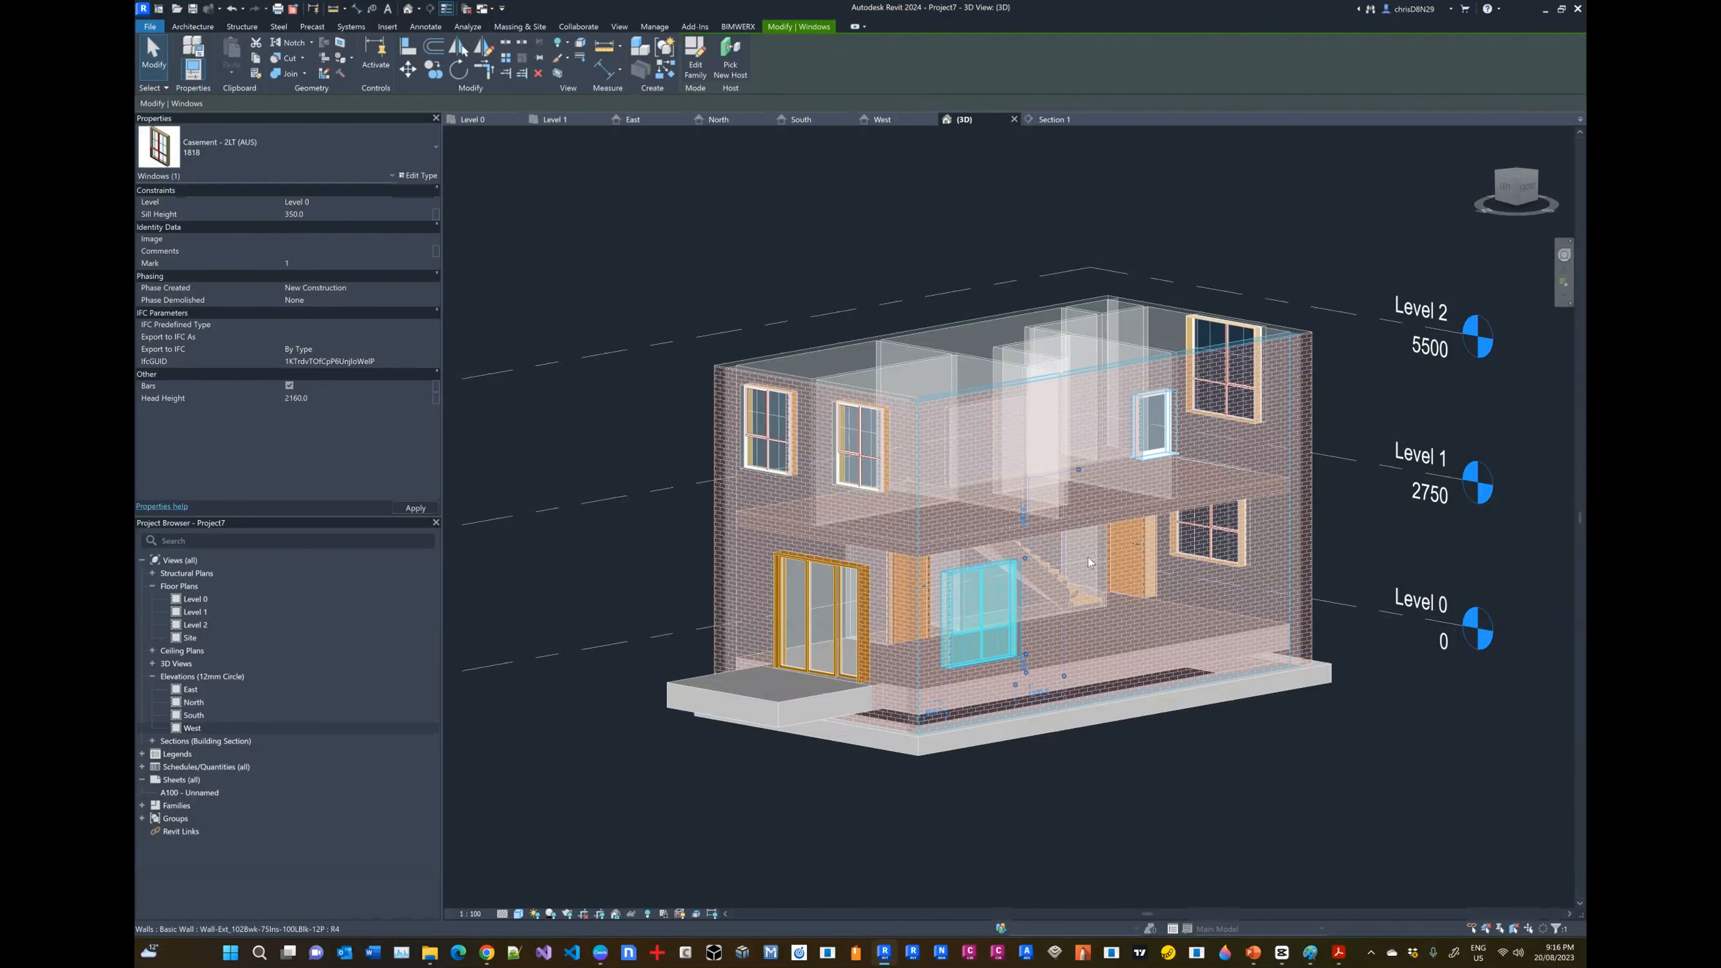
# Step: Set the sill height of both 1818 casement windows in the grid 5 wall, on the ground and first floors, to 350 mm
pyautogui.keyDown('shift'); pyautogui.moveTo(1161, 822); pyautogui.dragTo(855, 749, button='middle'); pyautogui.keyUp('shift')
pyautogui.click(1209, 581)
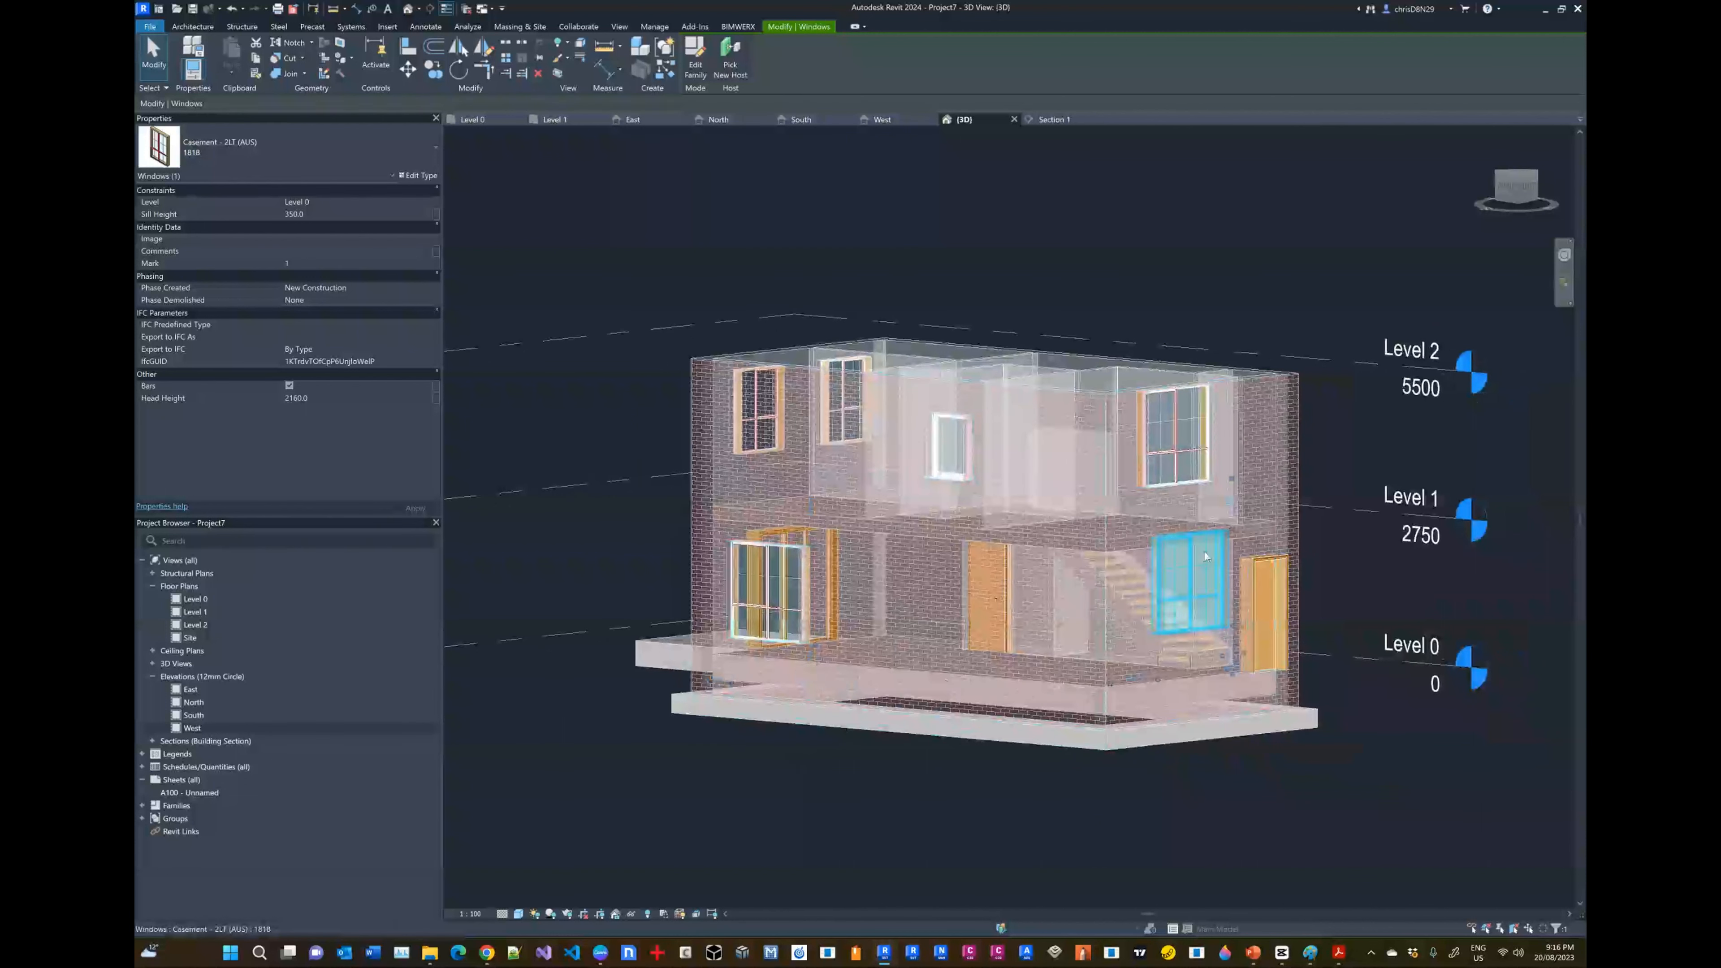
pyautogui.keyDown('ctrl'); pyautogui.click(1176, 434); pyautogui.keyUp('ctrl')
pyautogui.click(324, 214)
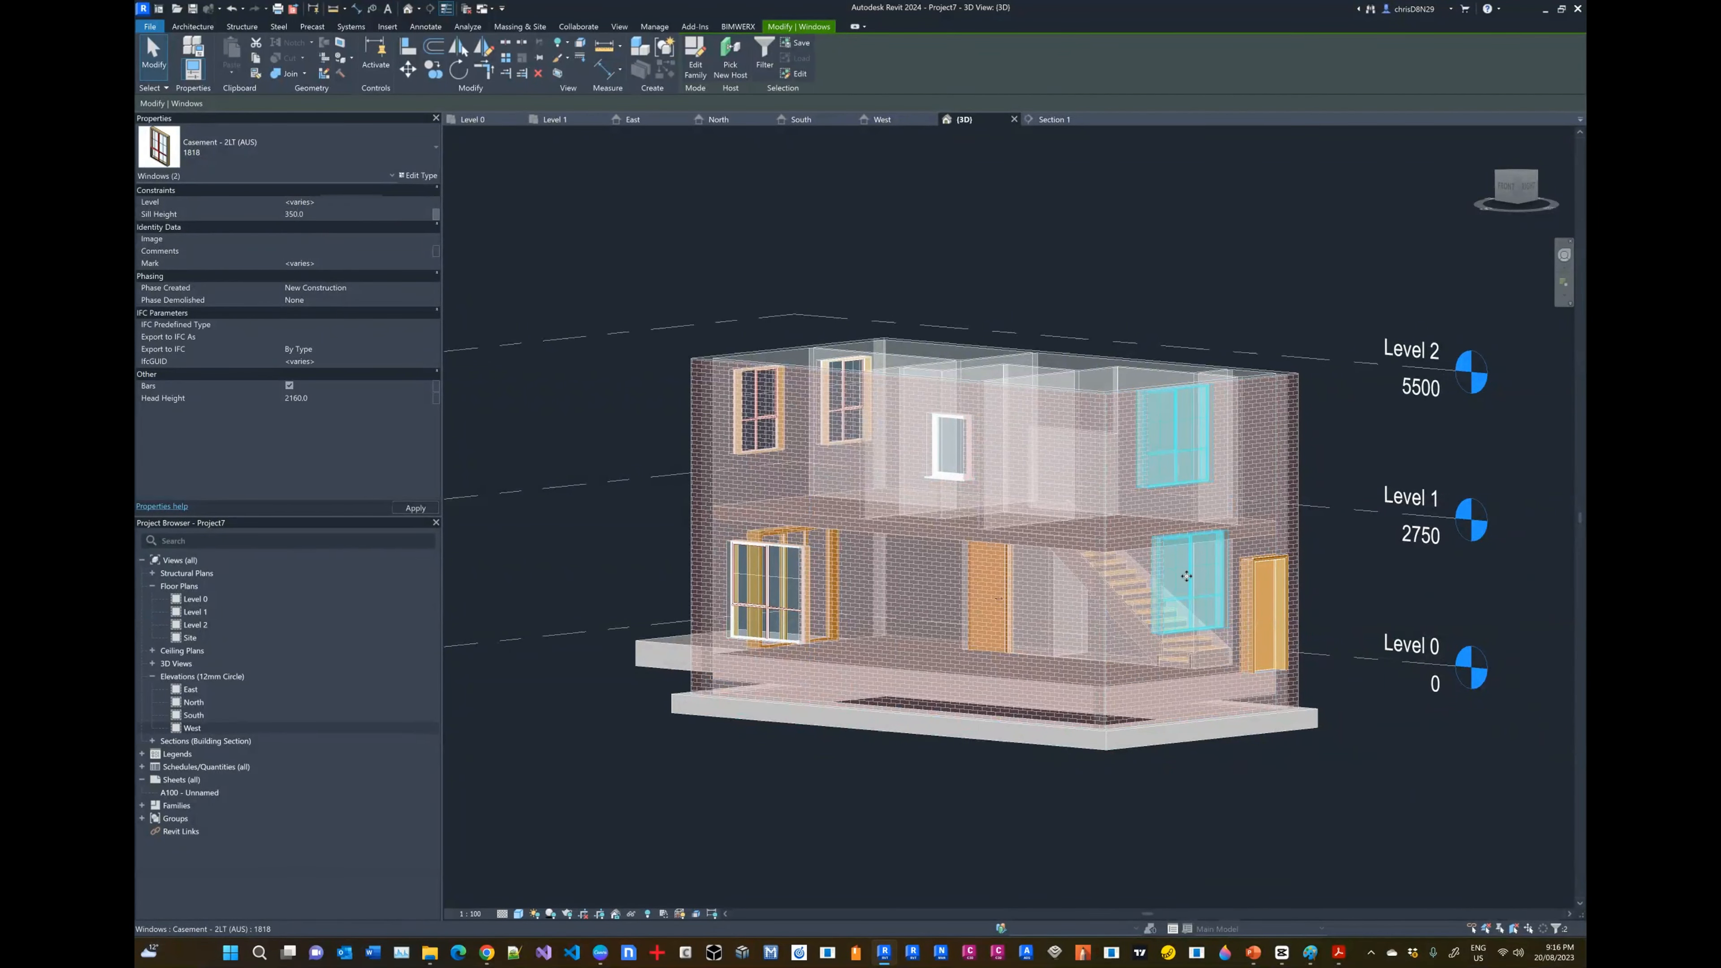
pyautogui.press('Escape')
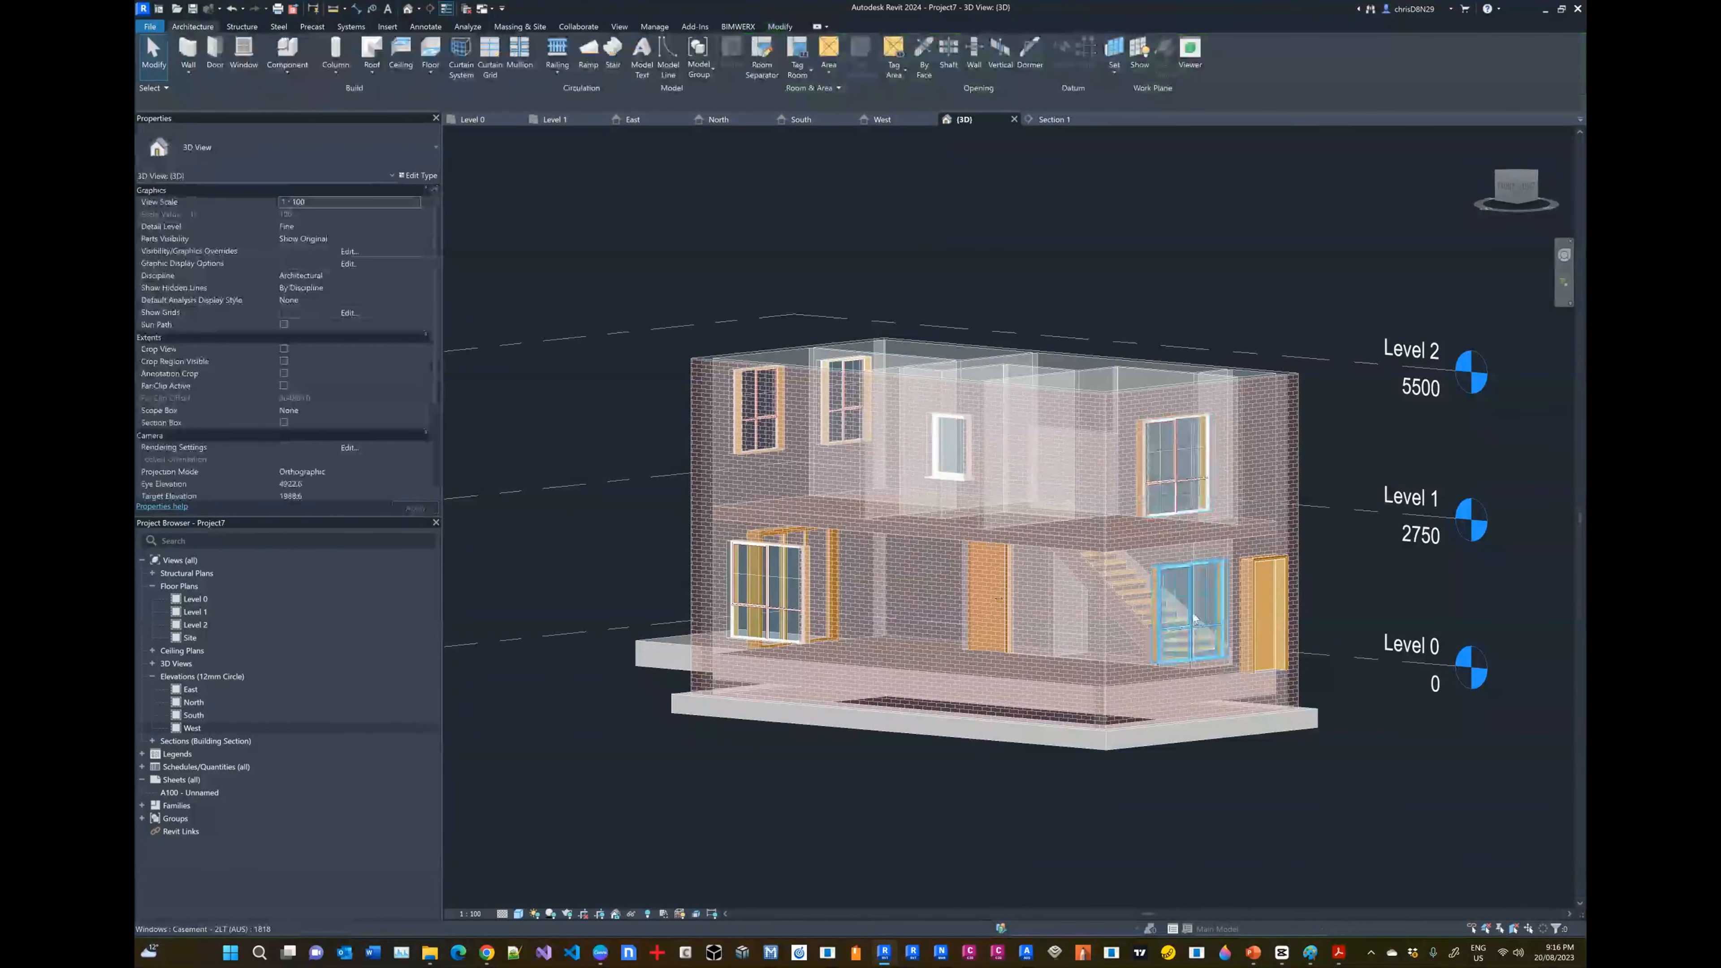
pyautogui.click(1194, 618)
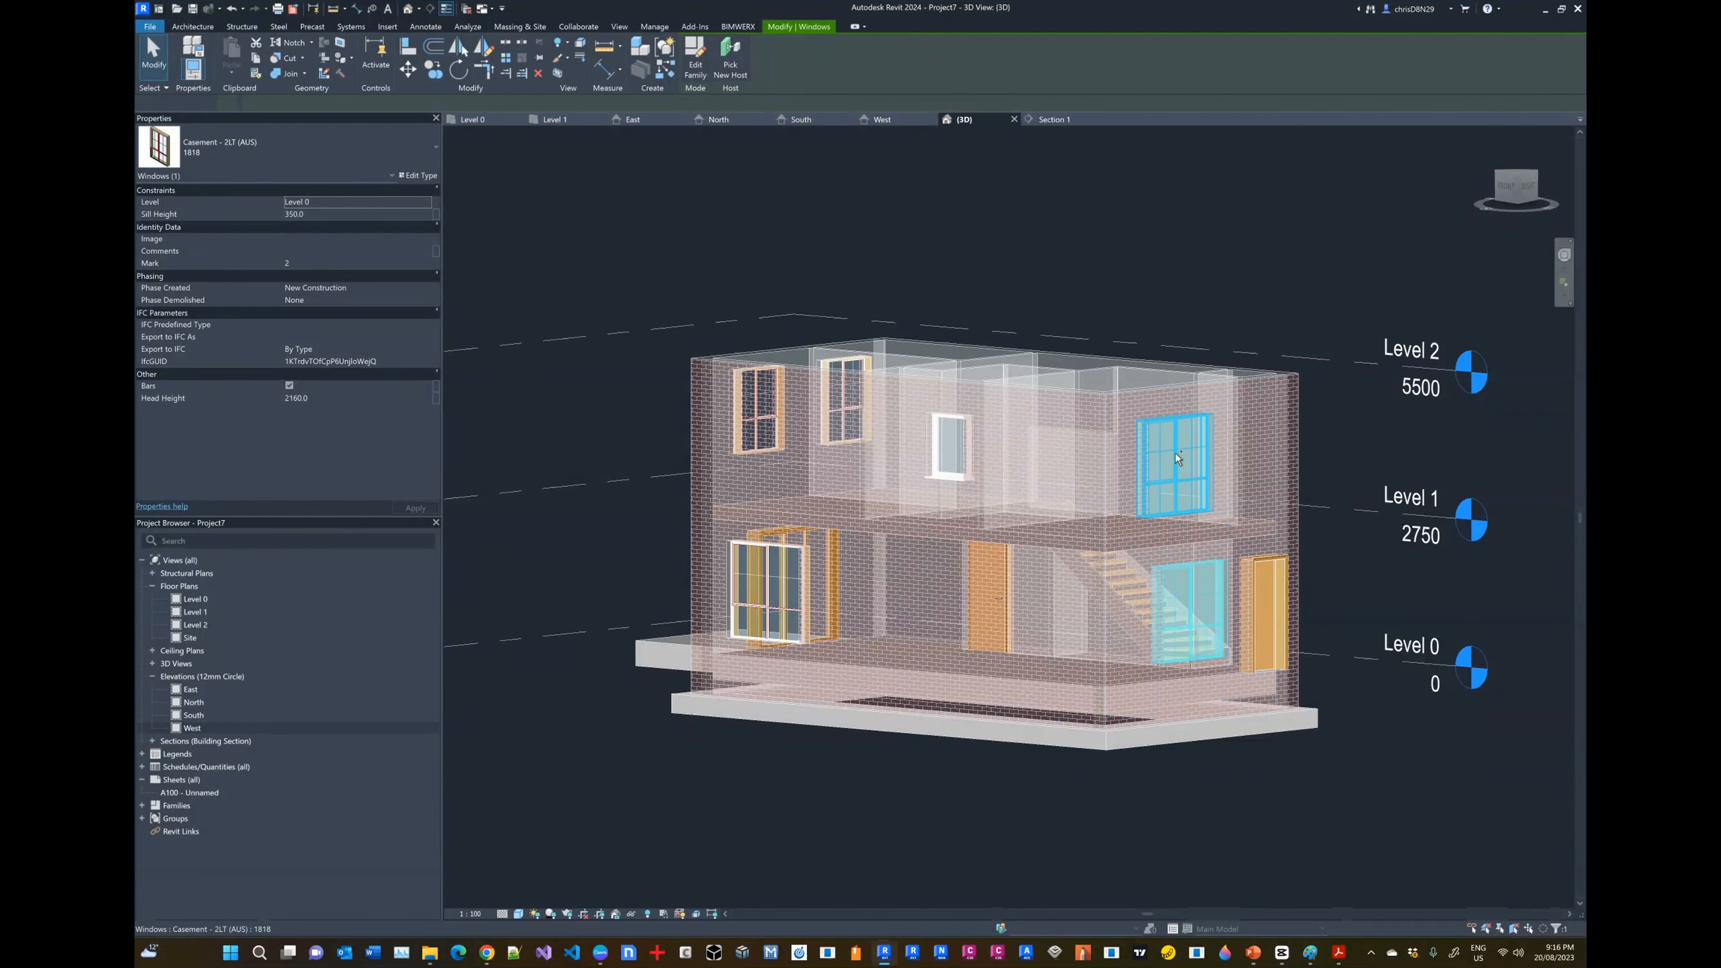
pyautogui.click(1363, 435)
pyautogui.keyDown('shift'); pyautogui.moveTo(1353, 573); pyautogui.dragTo(1157, 596, button='middle'); pyautogui.keyUp('shift')
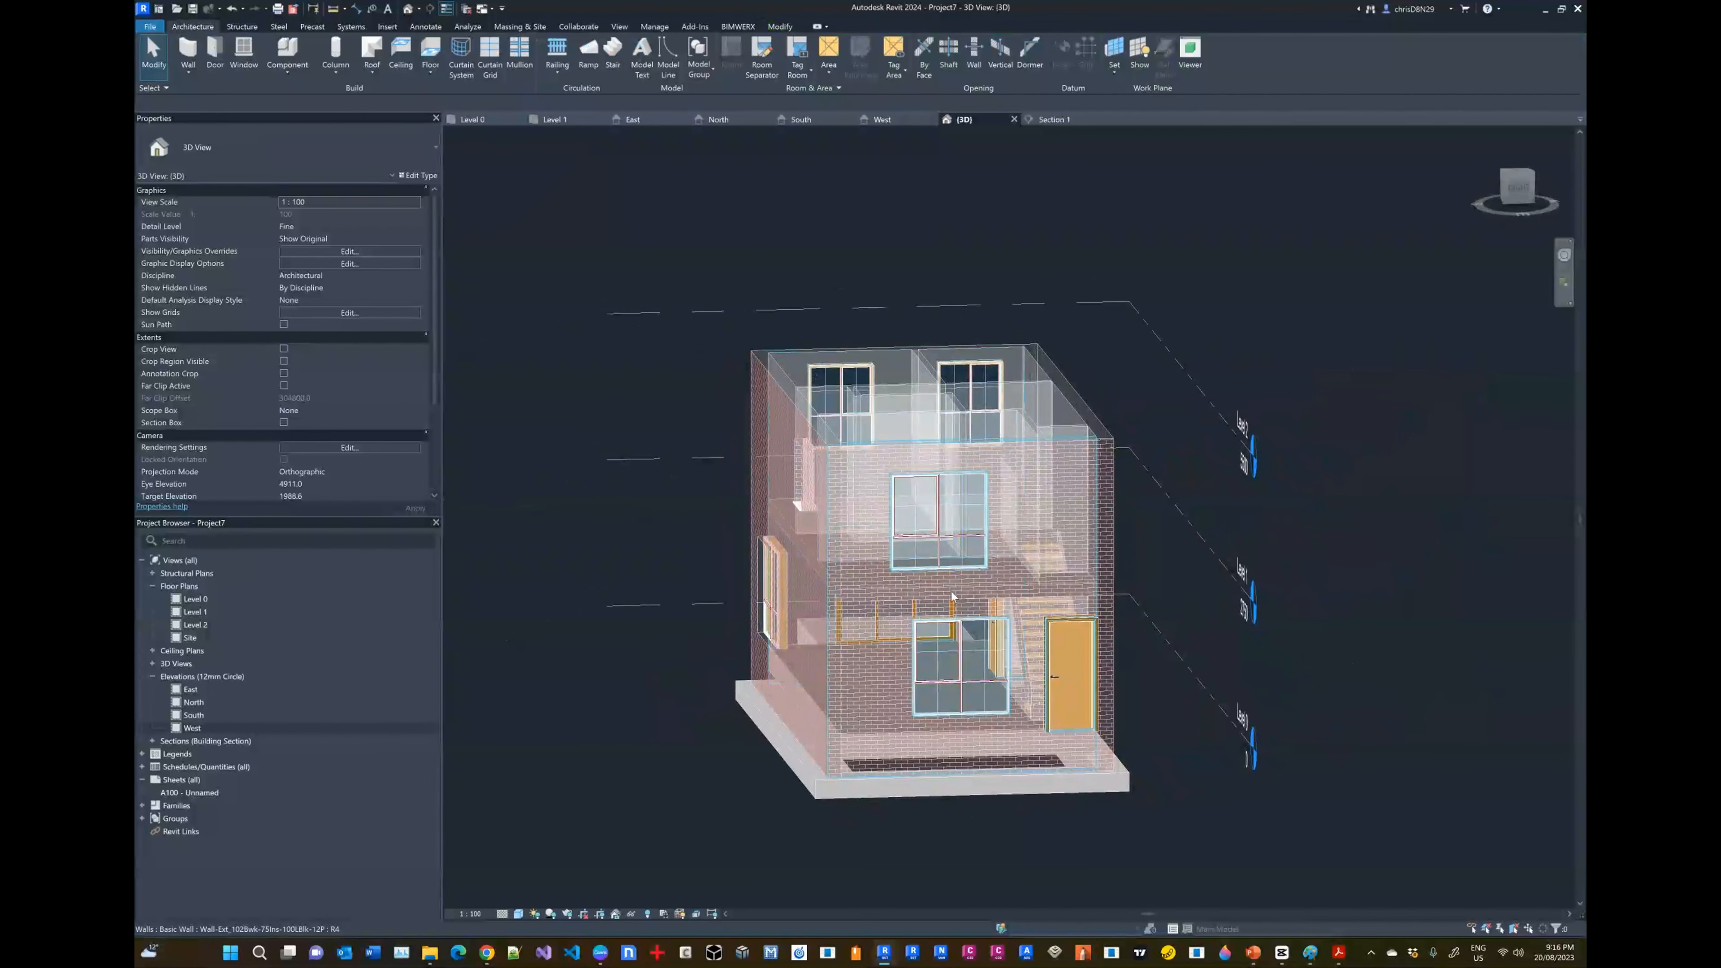
# Step: On Level 0, add an aligned dimension from grid B through the grid 5 wall window's centre to grid D, and make its segments equal
pyautogui.click(473, 121)
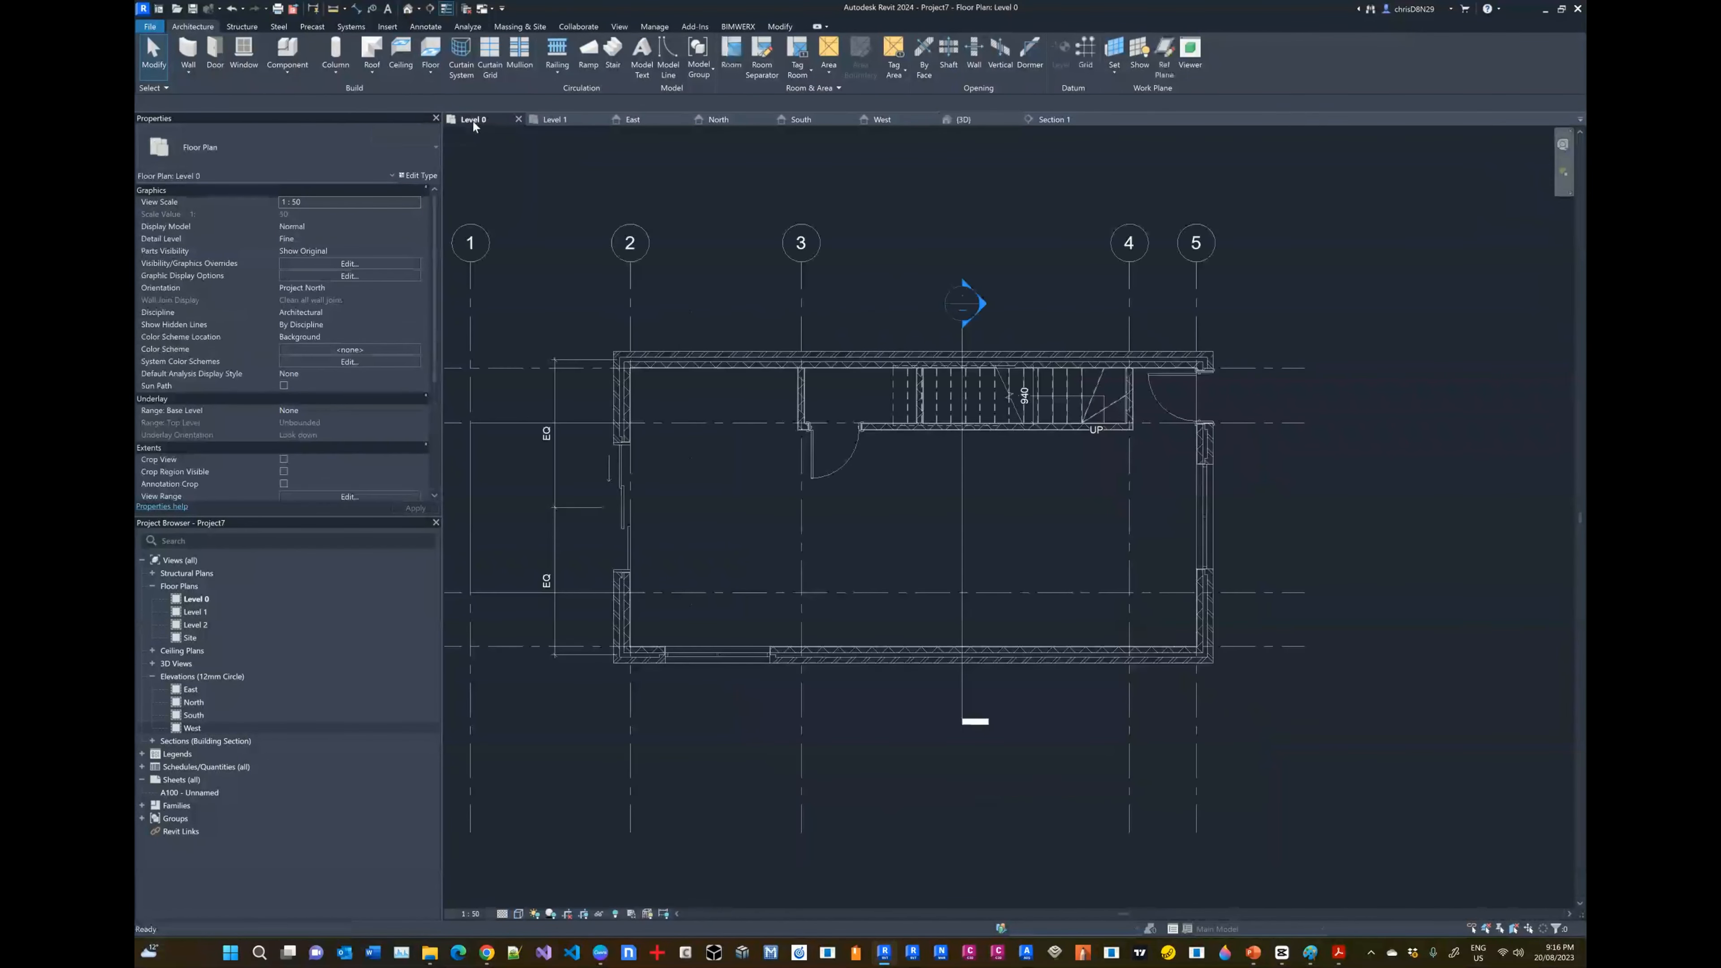
pyautogui.scroll(5, 1274, 525)
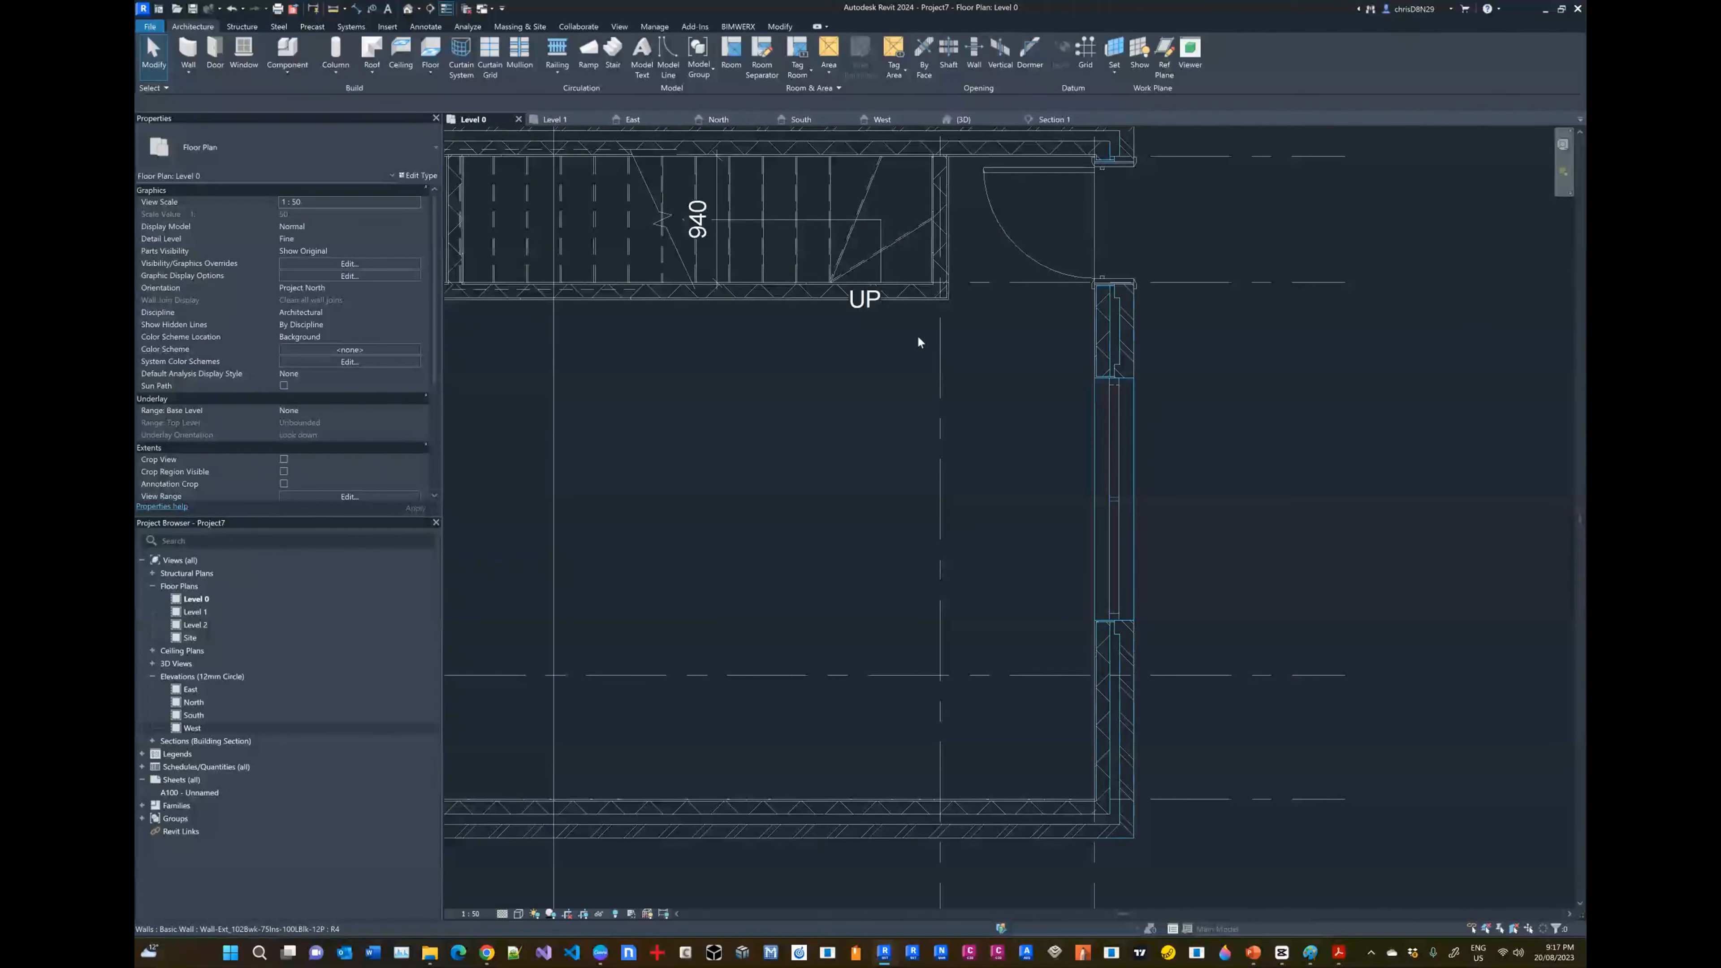
pyautogui.click(425, 27)
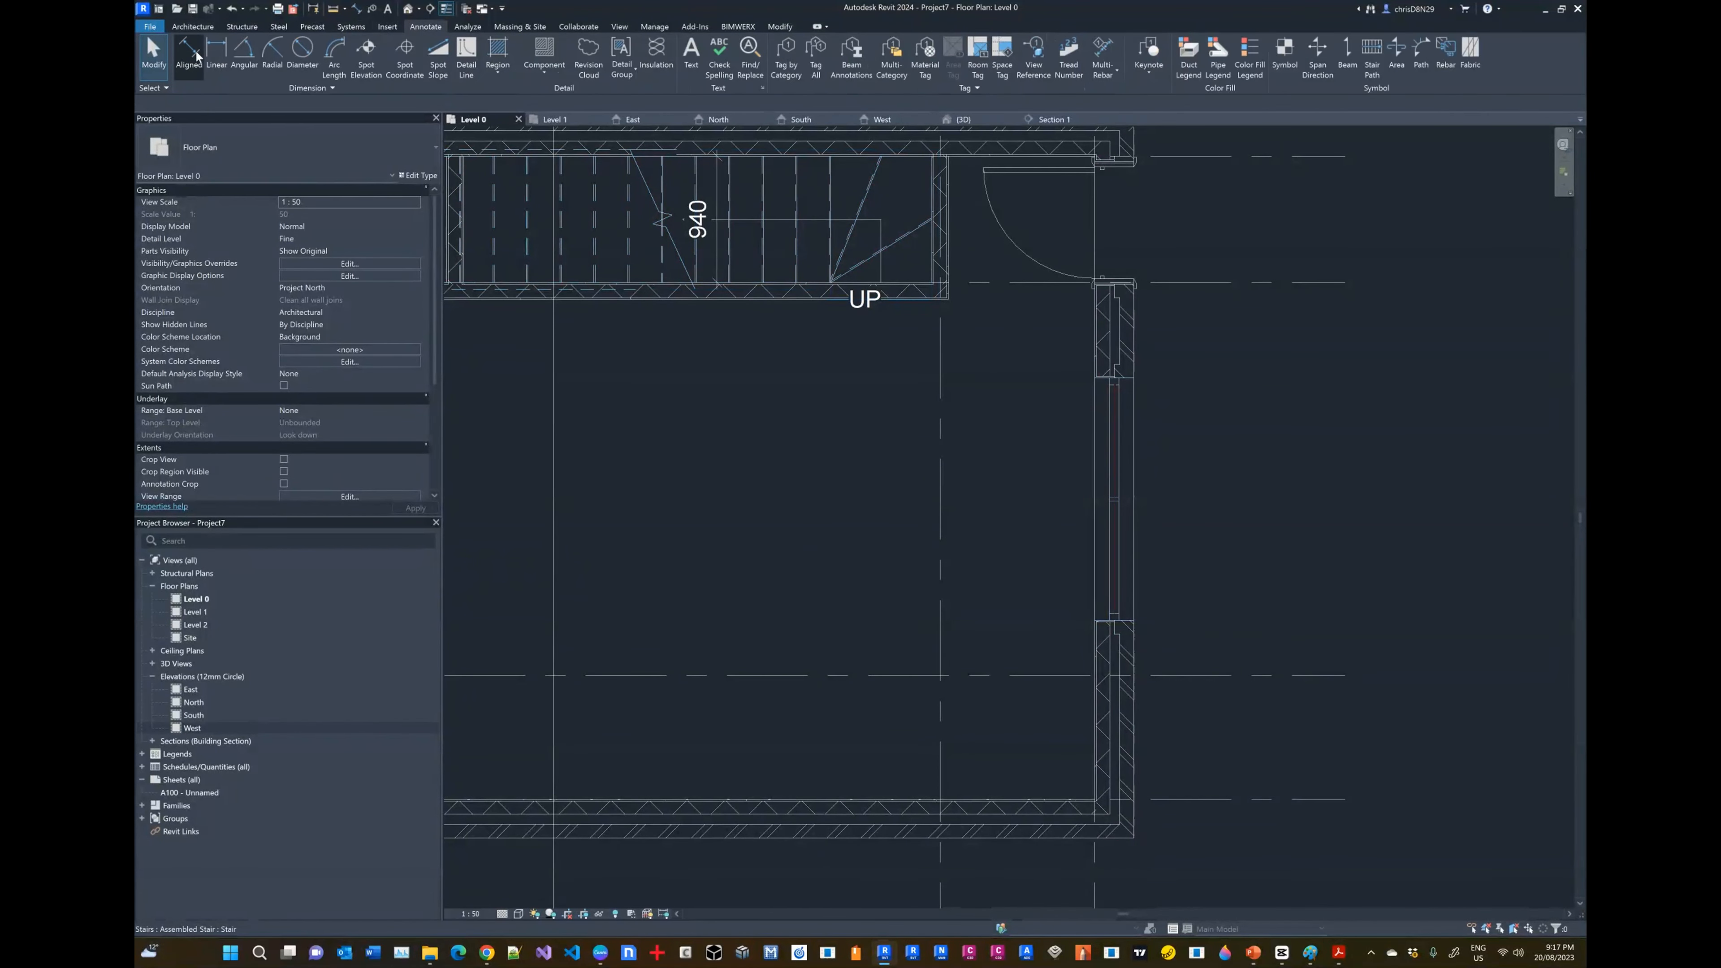
pyautogui.click(1184, 281)
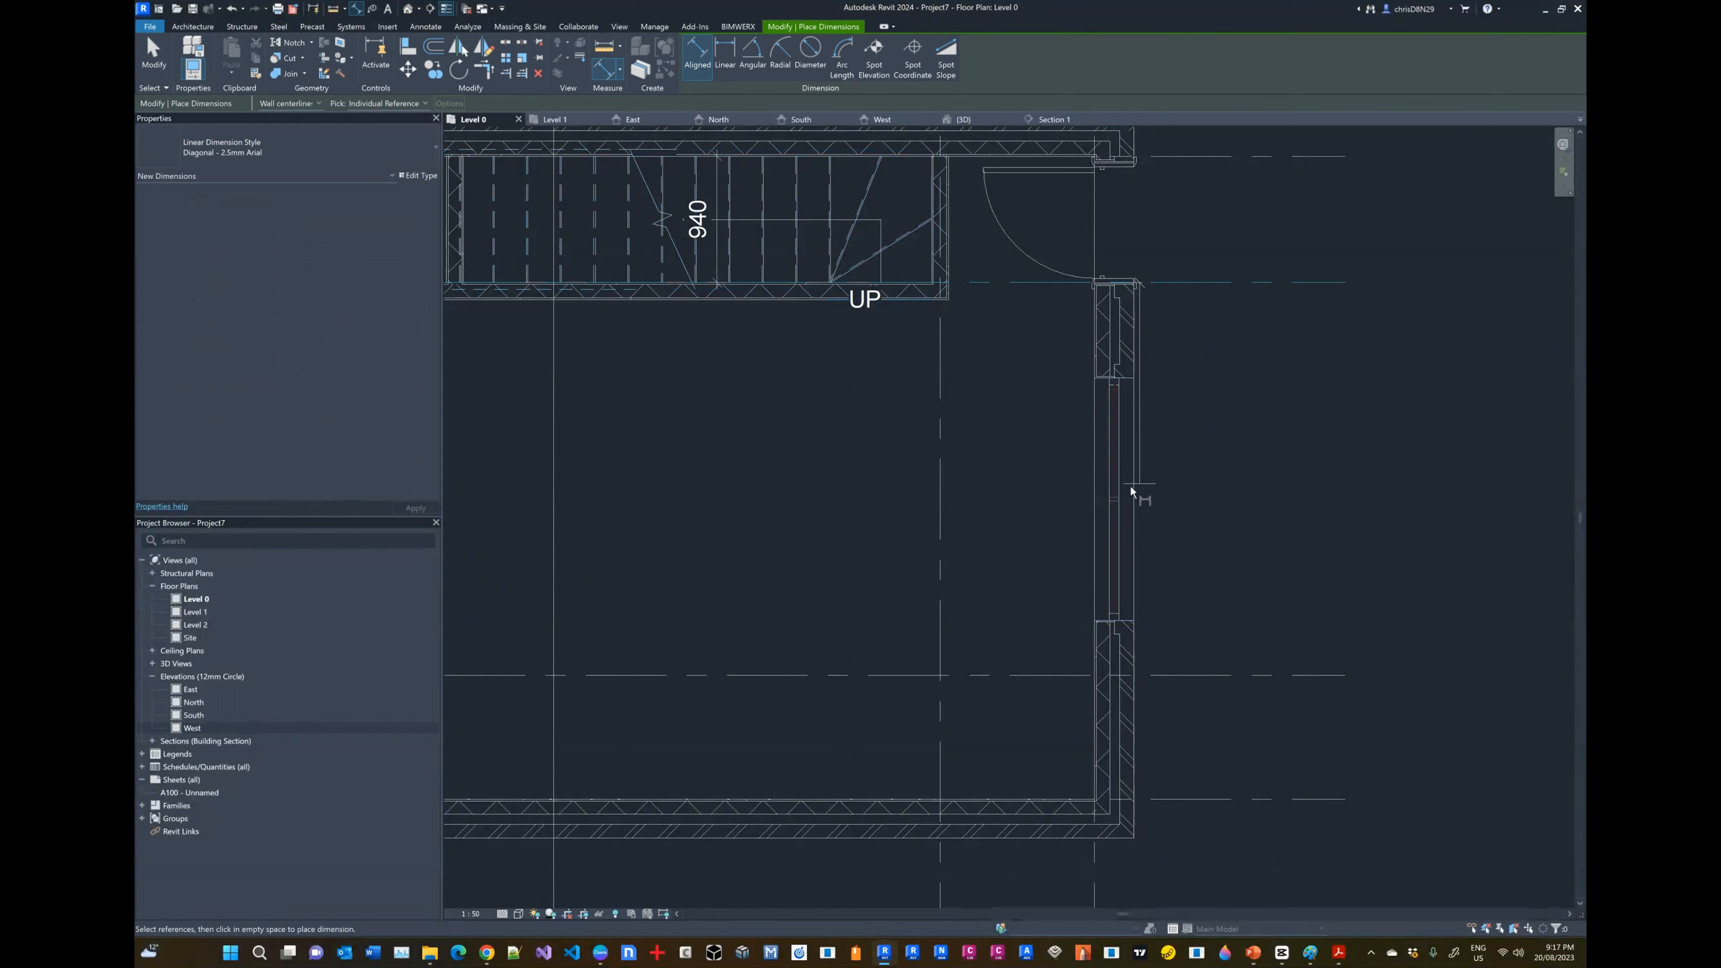
pyautogui.click(1128, 500)
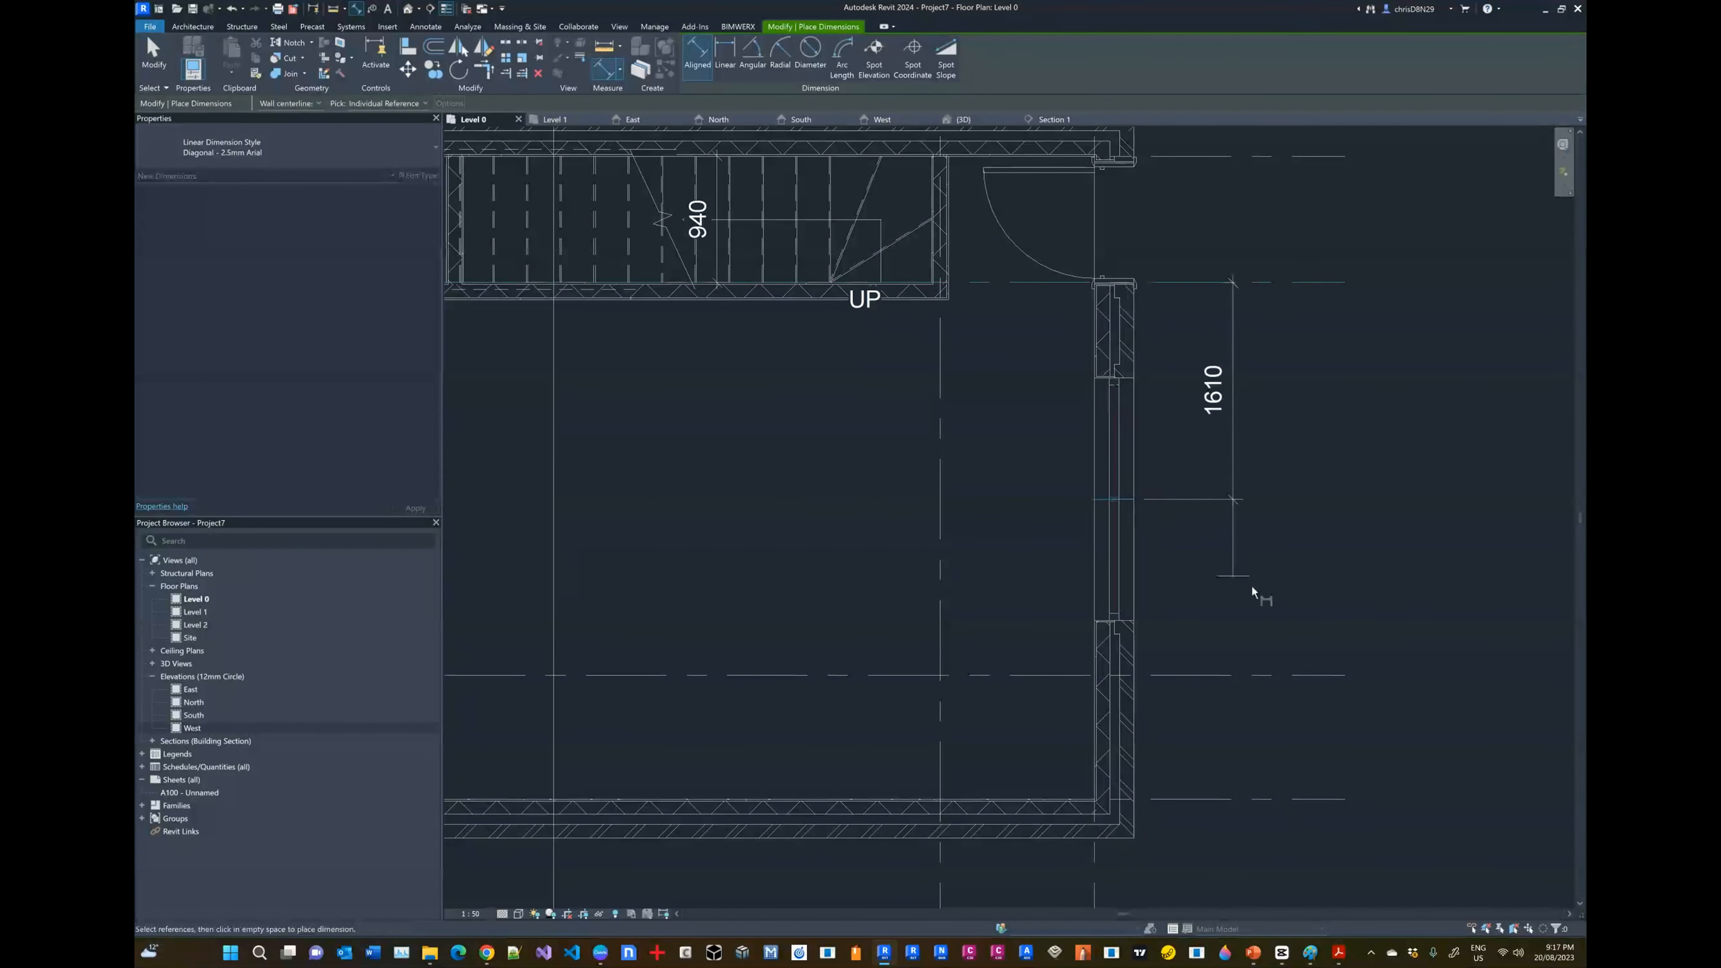
pyautogui.click(1209, 800)
pyautogui.click(1329, 637)
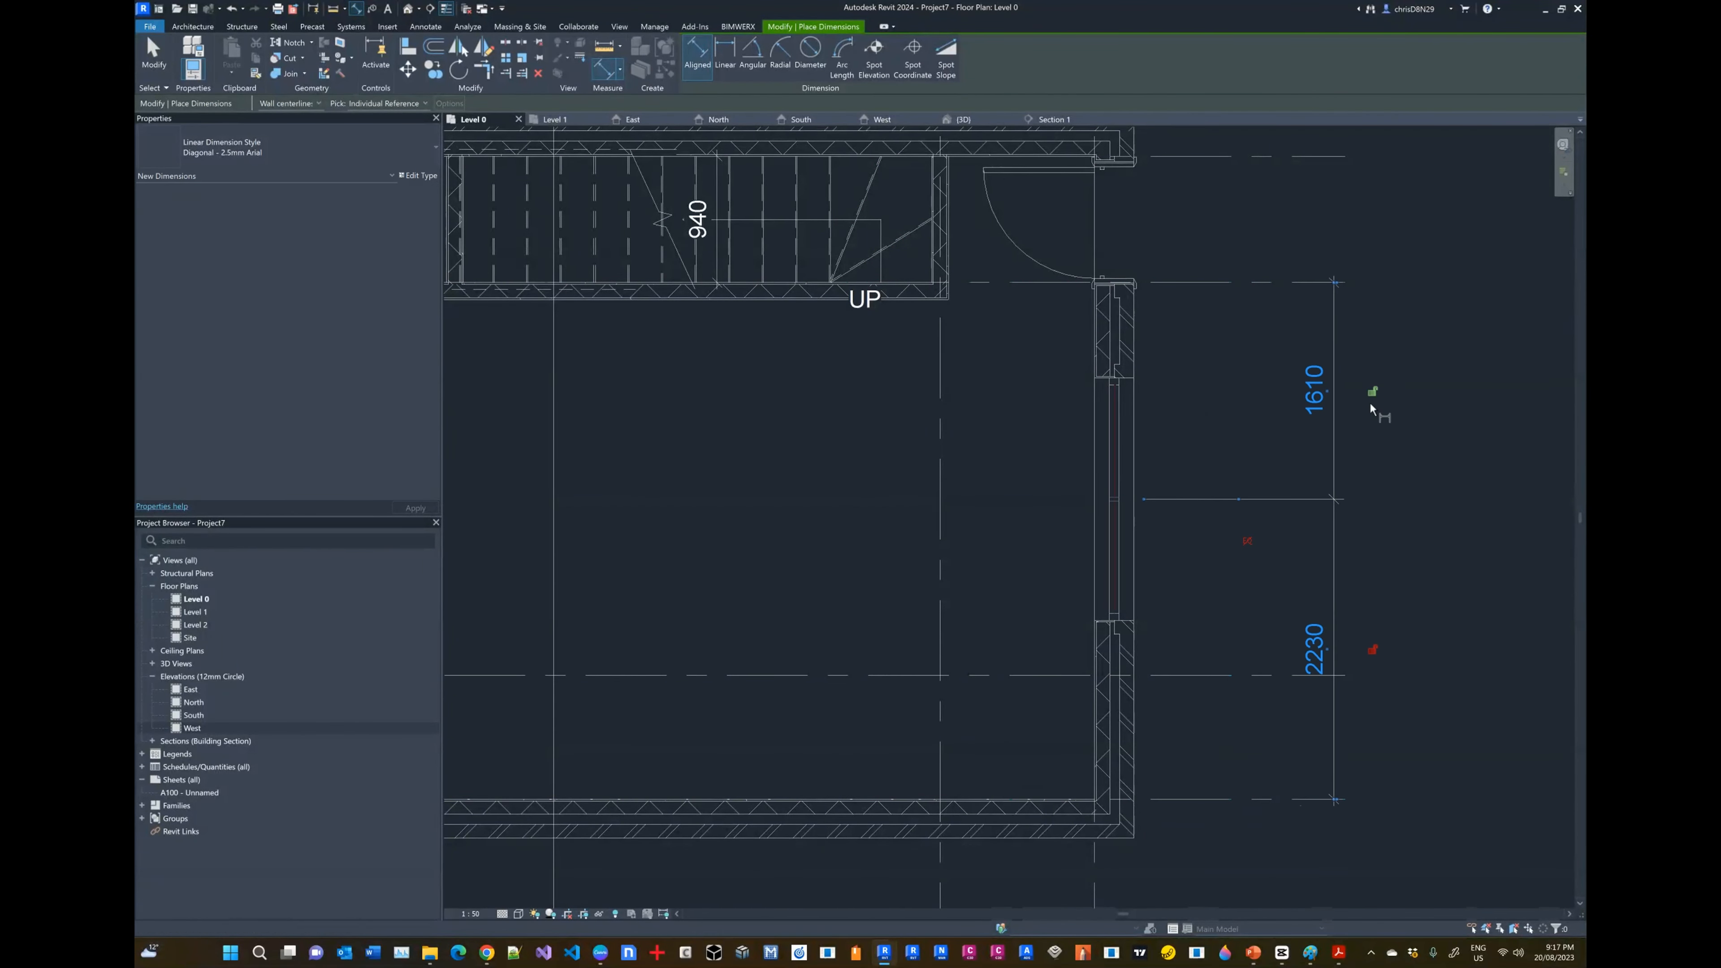
pyautogui.click(1248, 541)
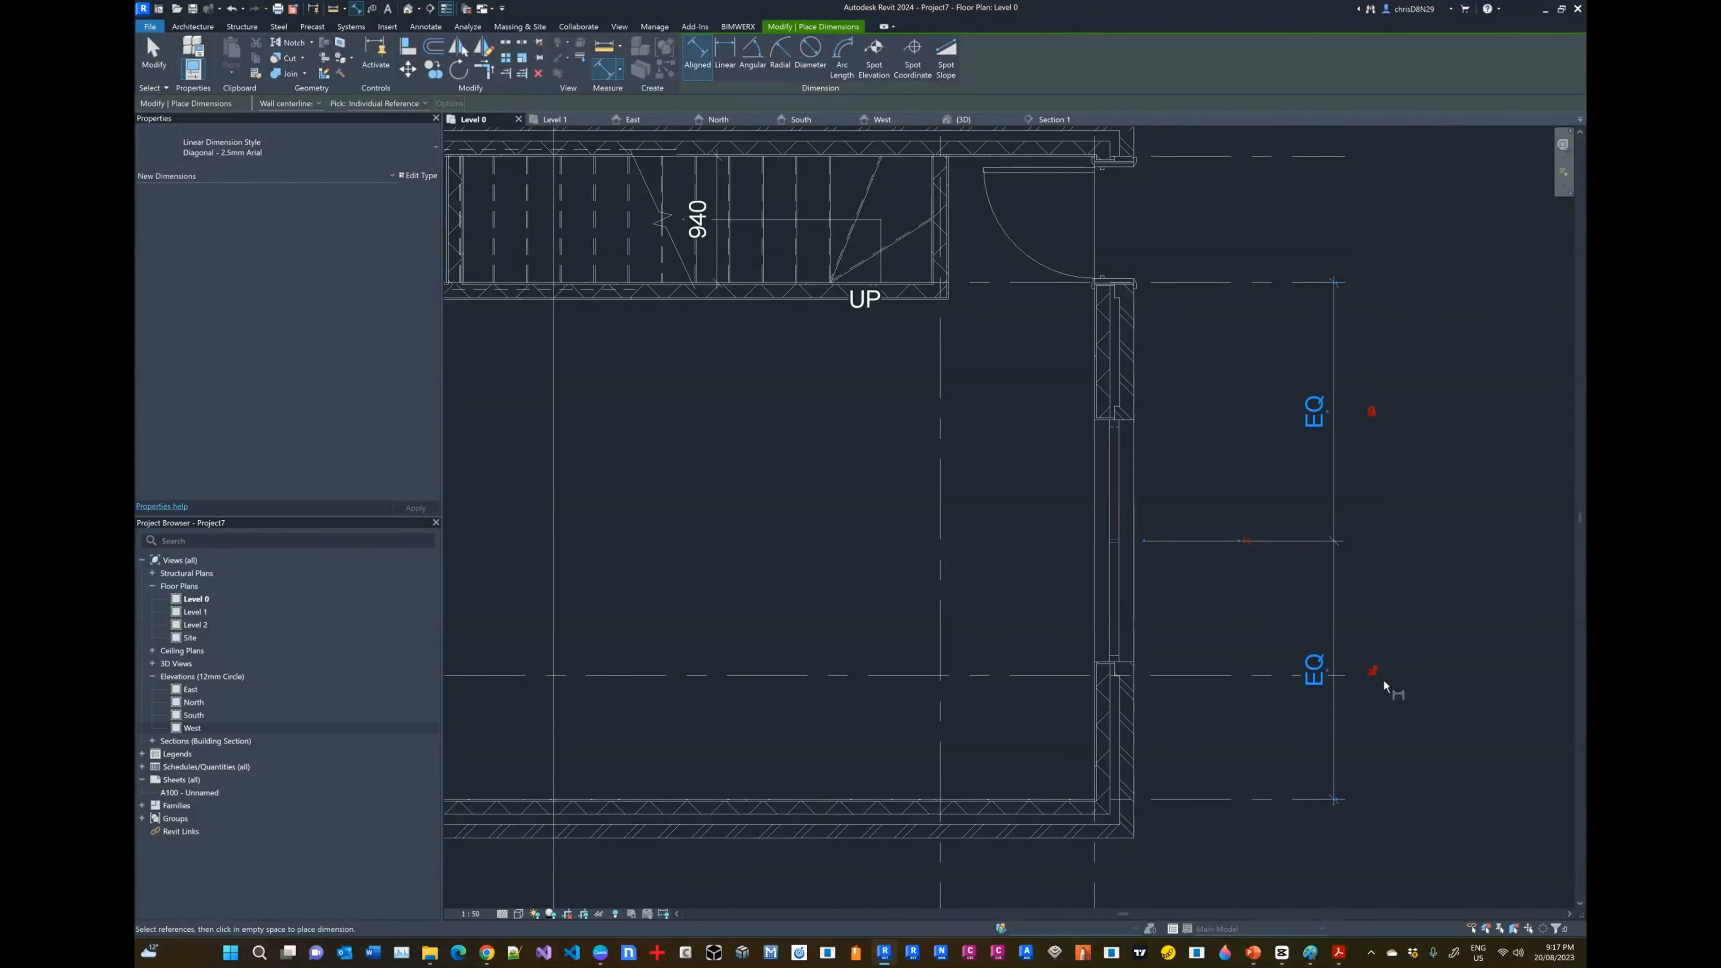
pyautogui.press('Escape')
# Step: Examine the window positions and alignment in the 3D view, facing the grid 5 wall and then from an angle
pyautogui.click(962, 119)
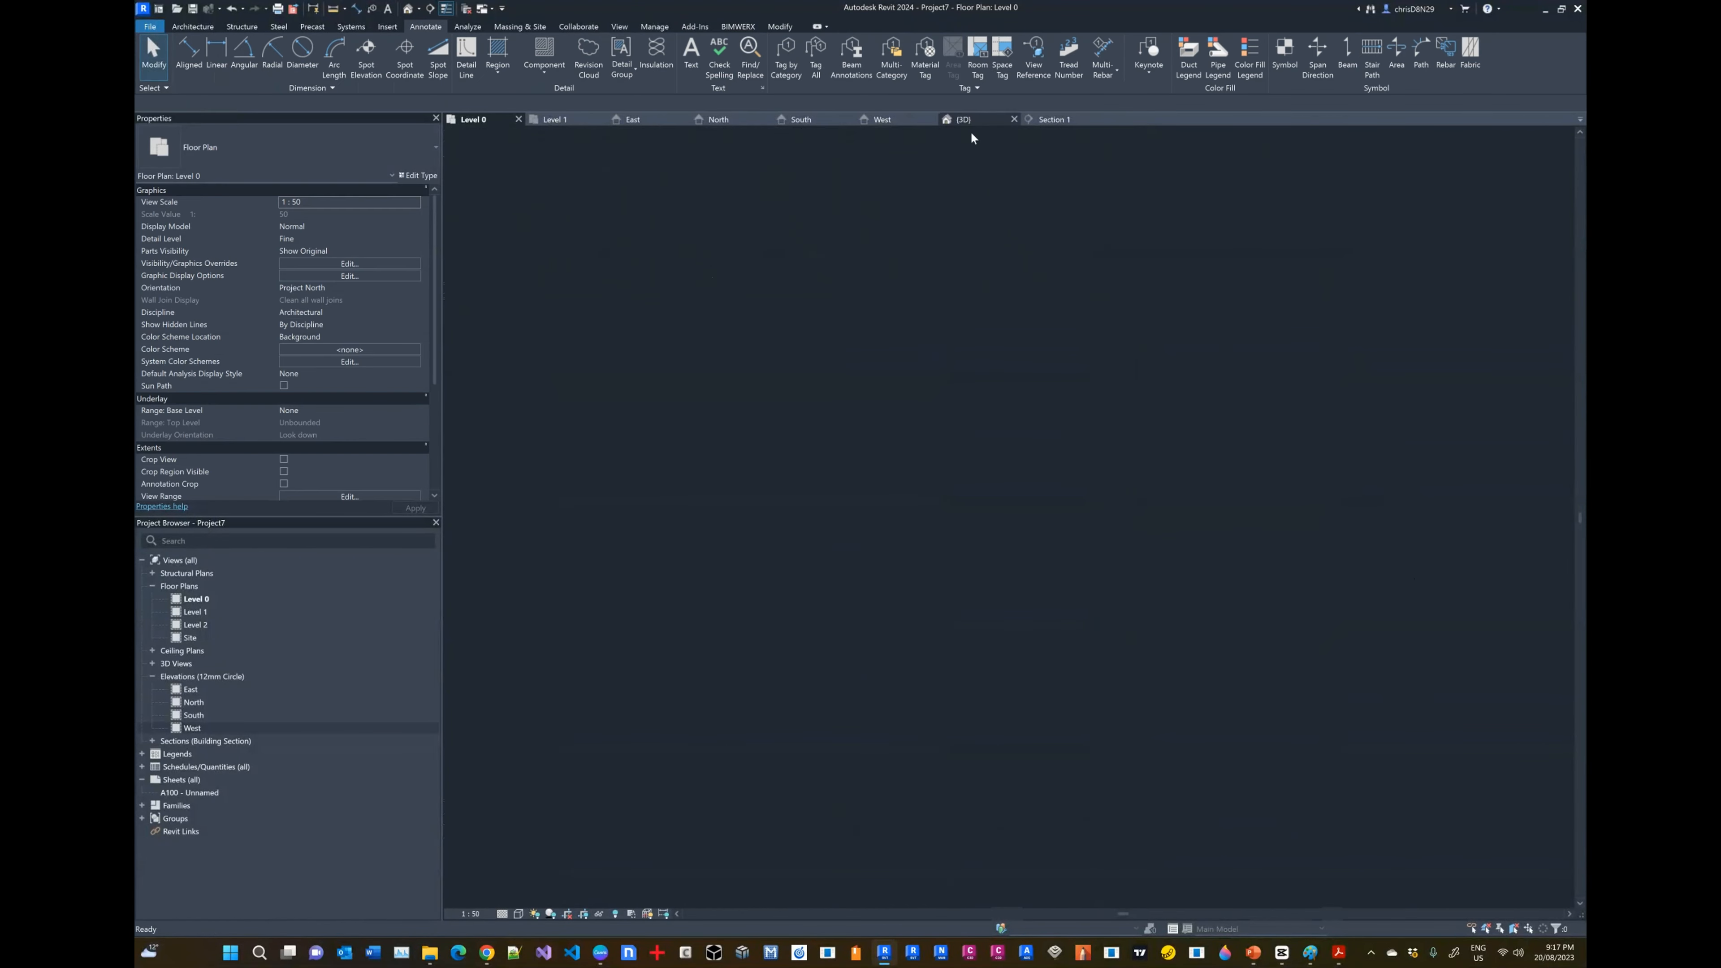
pyautogui.keyDown('shift'); pyautogui.moveTo(1005, 495); pyautogui.dragTo(1157, 656, button='middle'); pyautogui.keyUp('shift')
pyautogui.click(1516, 187)
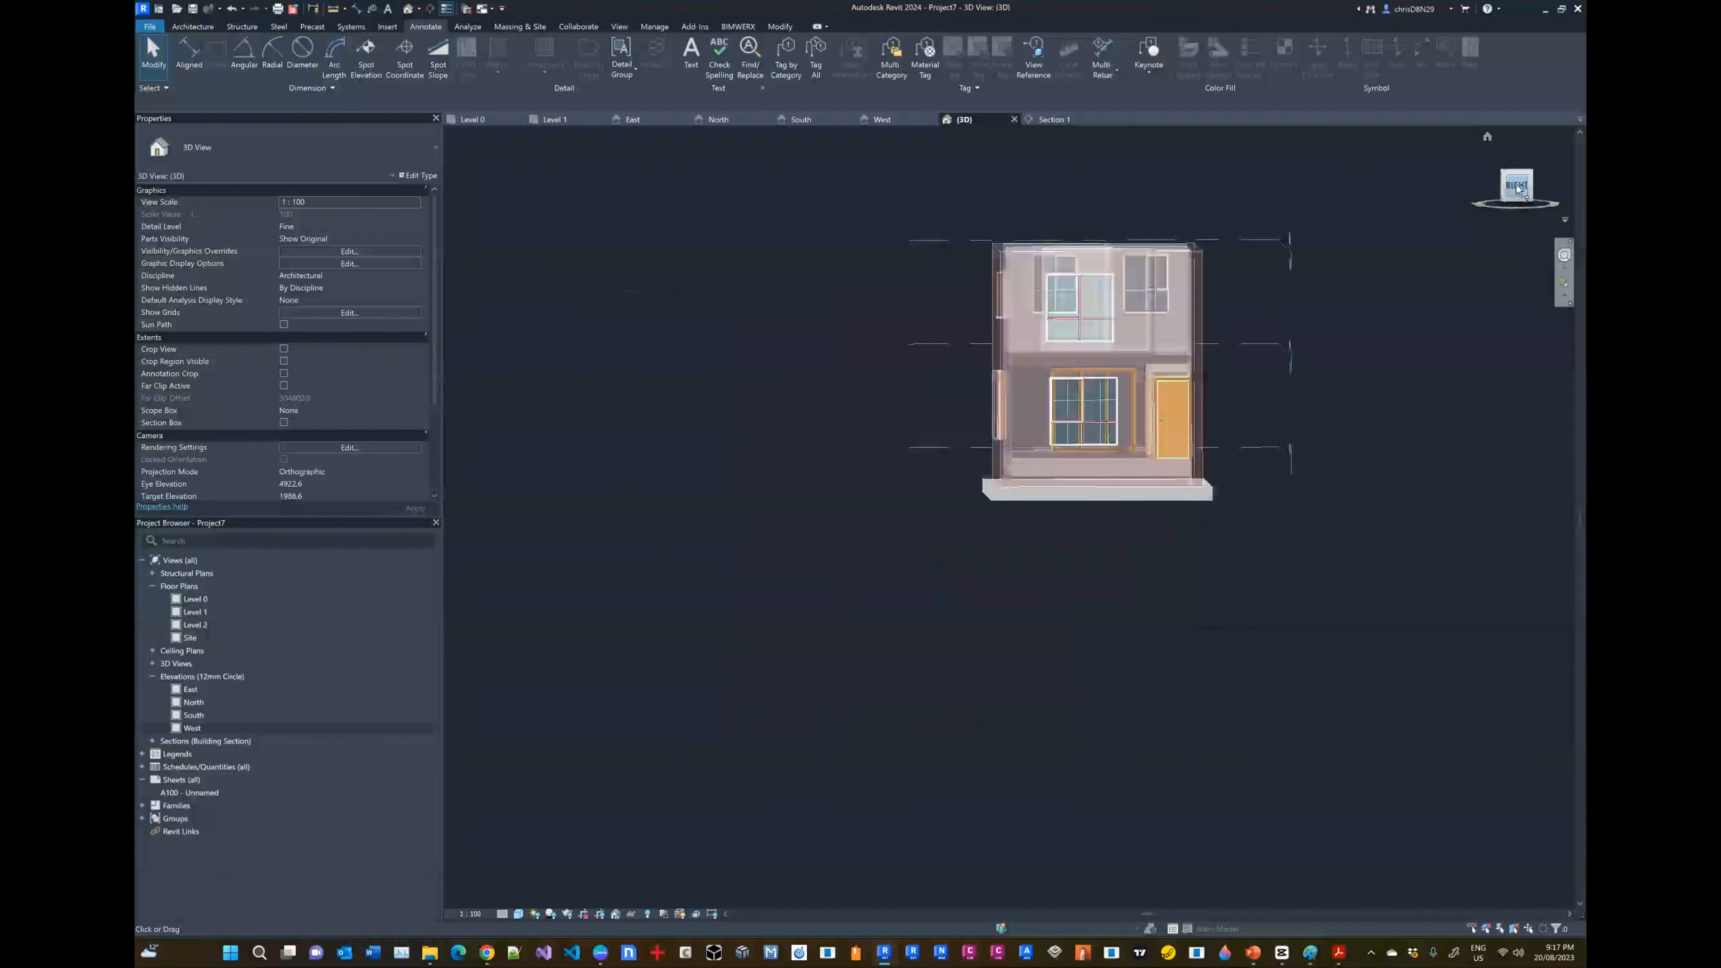
pyautogui.scroll(3, 1110, 502)
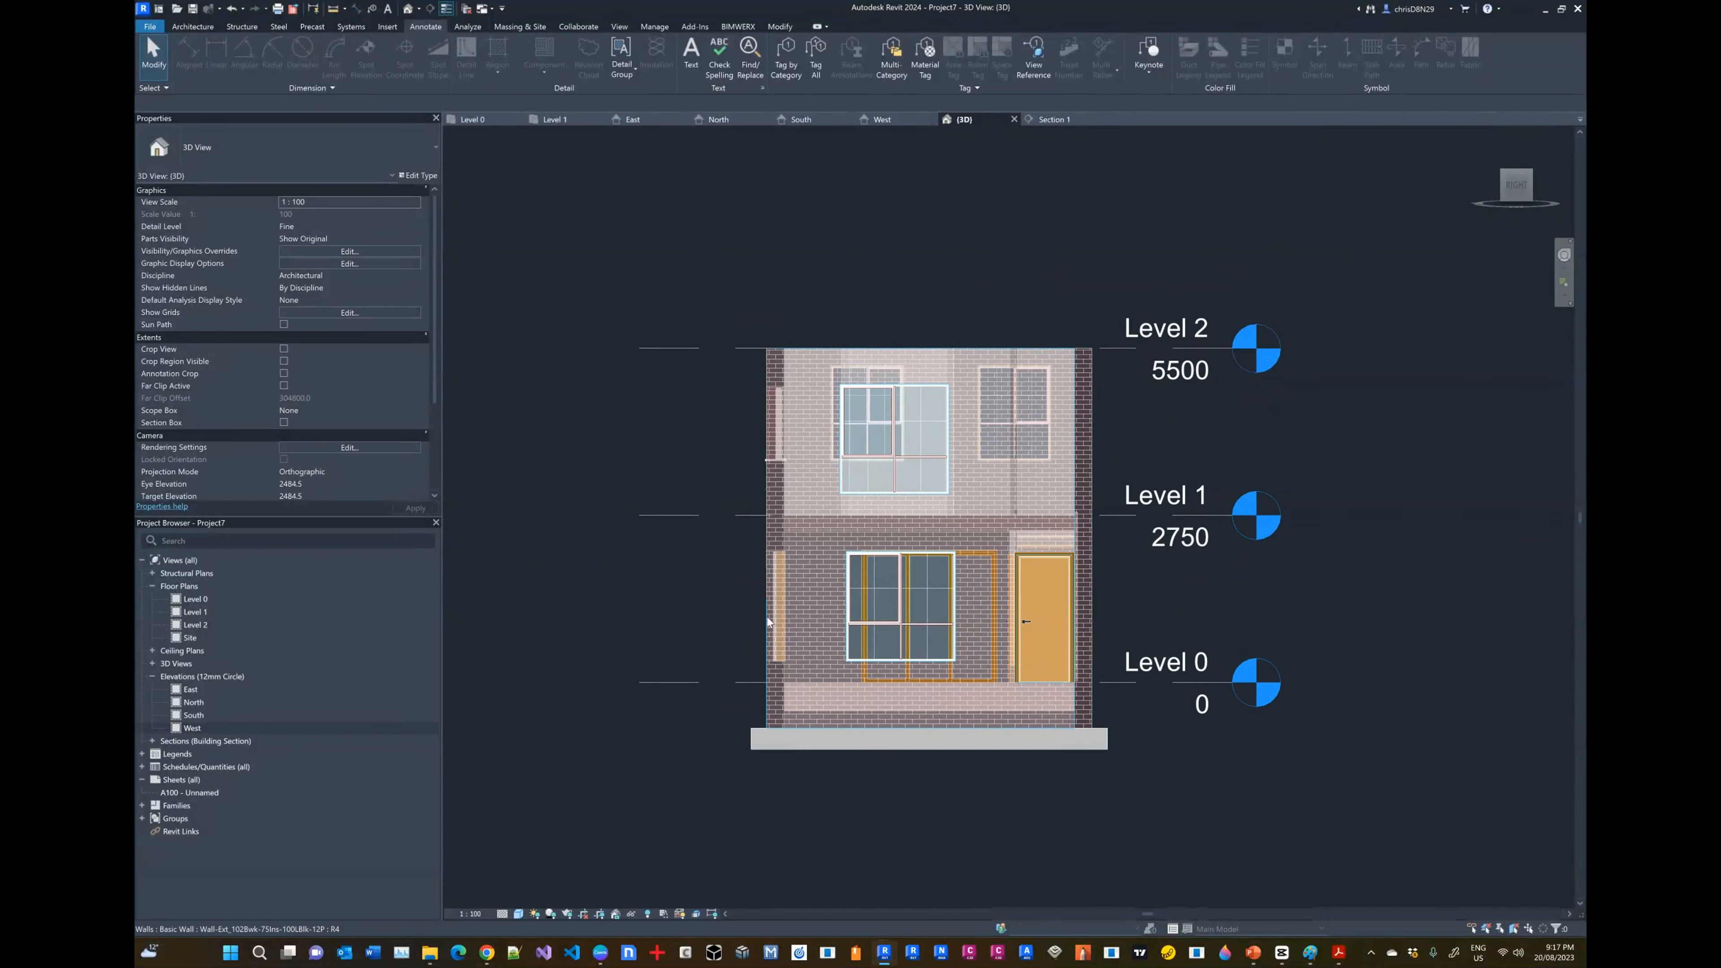
pyautogui.keyDown('shift'); pyautogui.moveTo(687, 572); pyautogui.dragTo(1035, 493, button='middle'); pyautogui.keyUp('shift')
pyautogui.scroll(-3, 1033, 493)
pyautogui.scroll(3, 969, 573)
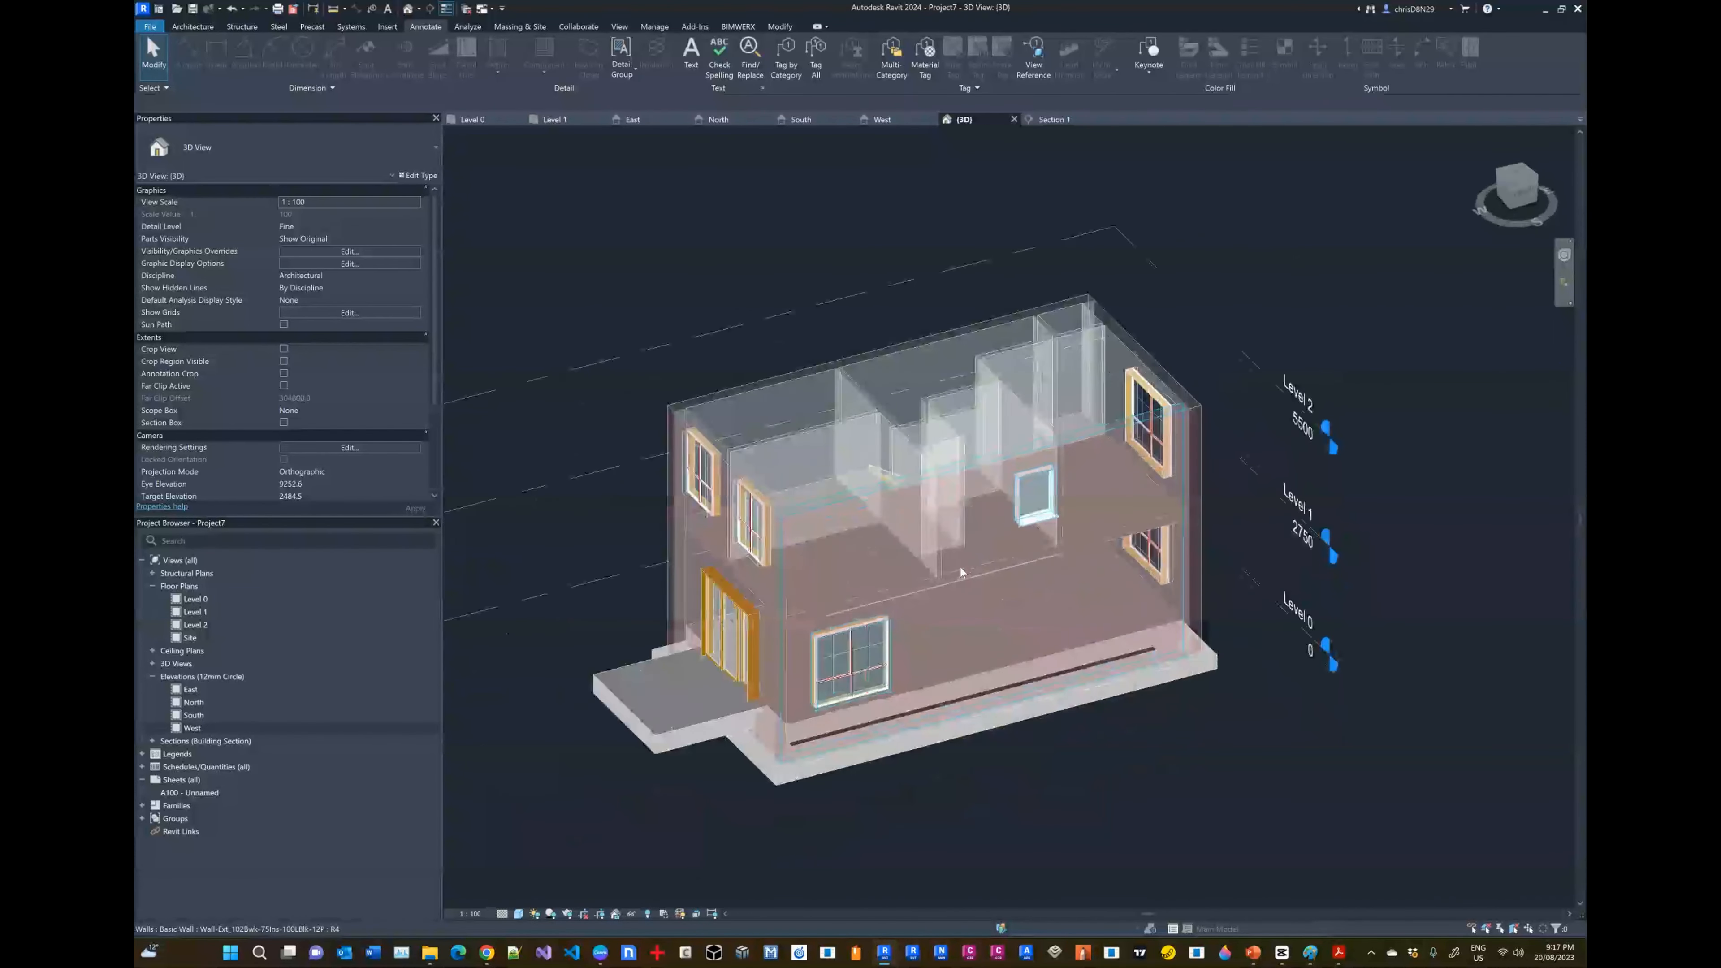
# Step: Open the Level 0 floor plan and compare its room layout and fixtures with the marked-up Ground Floor image in Paint
pyautogui.click(504, 120)
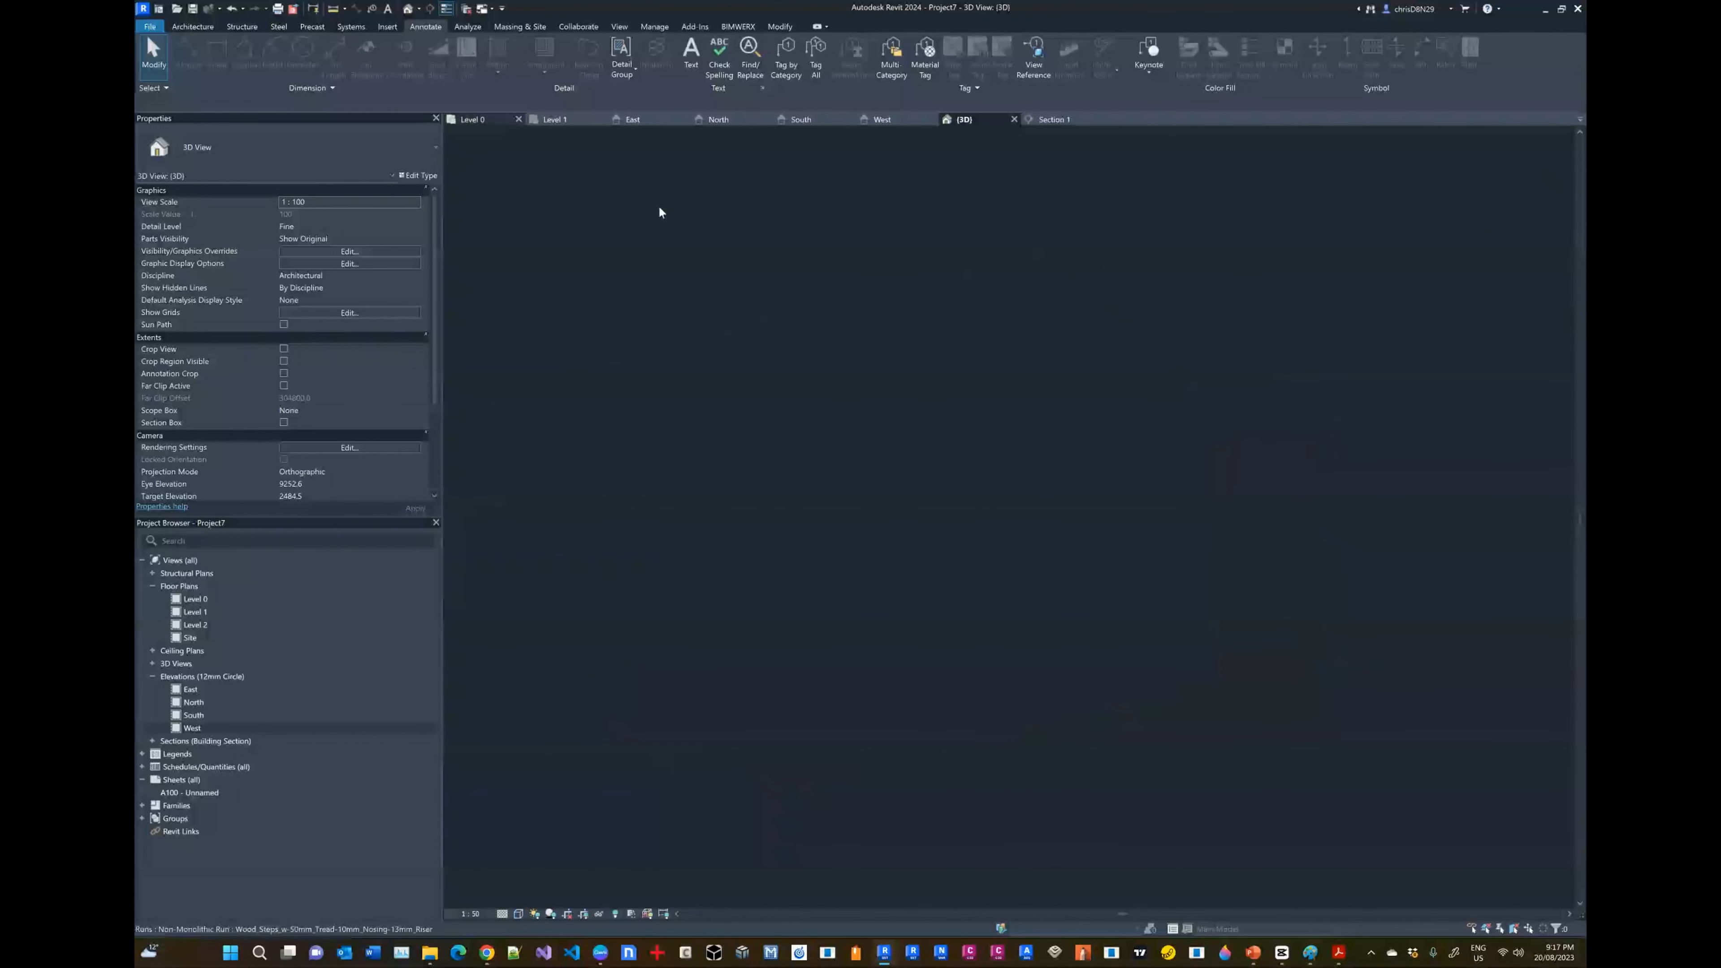
pyautogui.scroll(-5, 1305, 456)
pyautogui.scroll(2, 1055, 437)
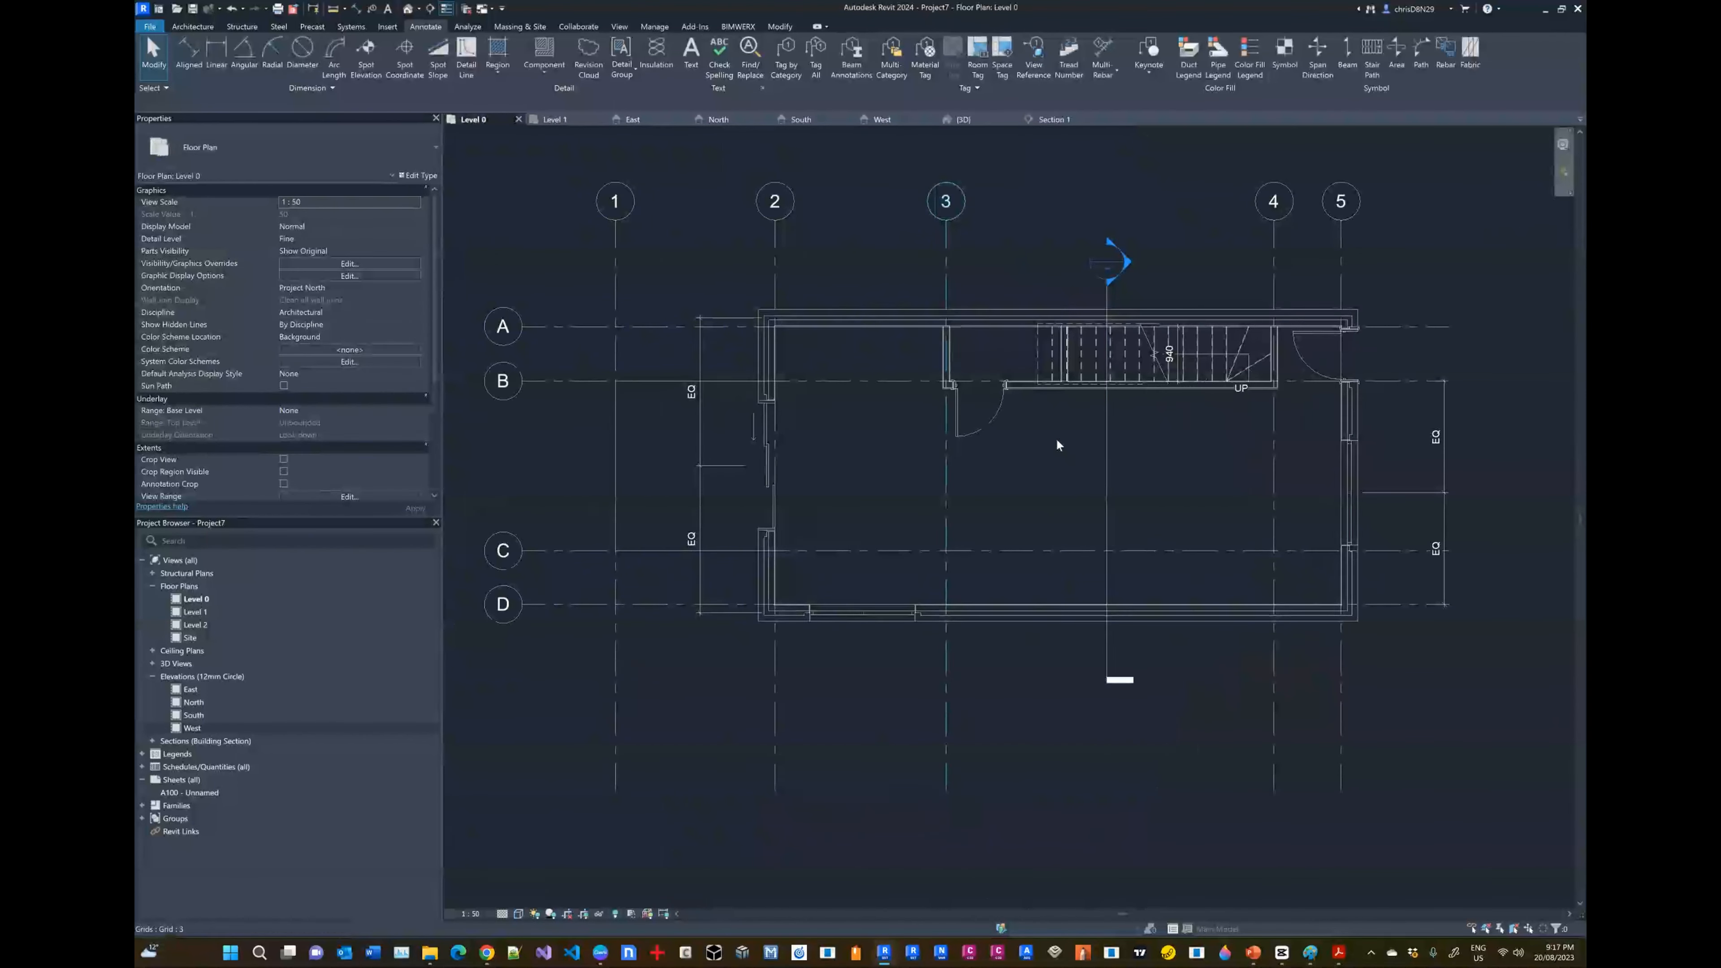
pyautogui.hotkey('alt', 'Tab')
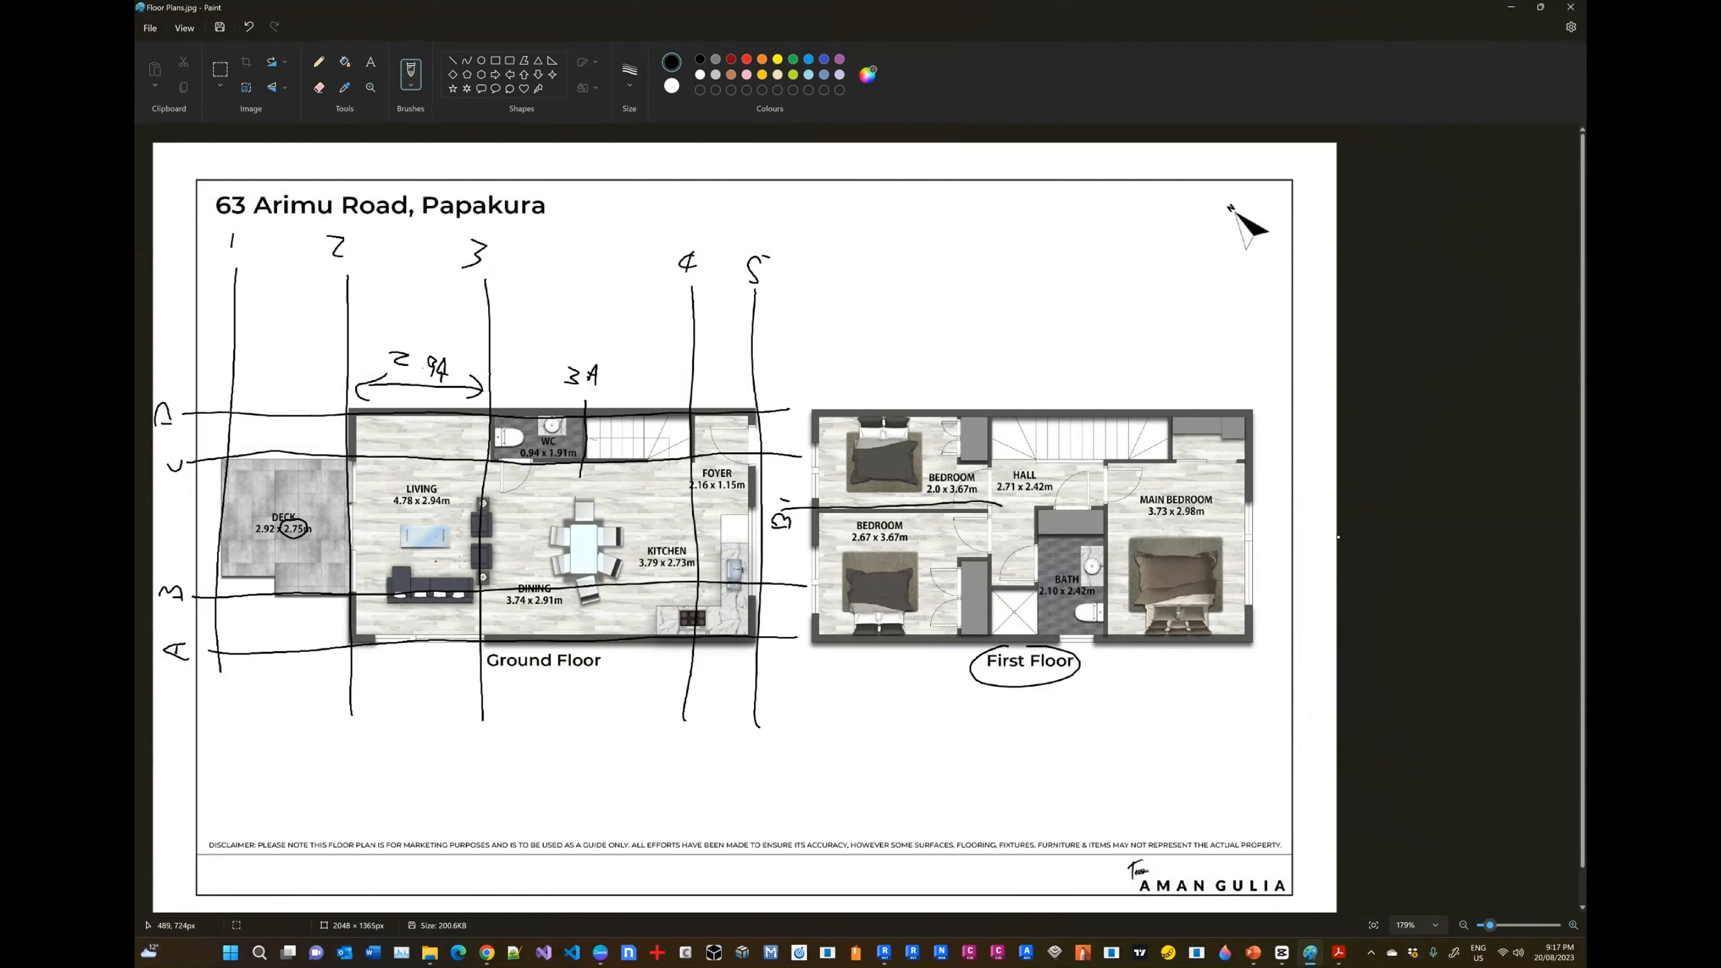
pyautogui.hotkey('alt', 'Tab')
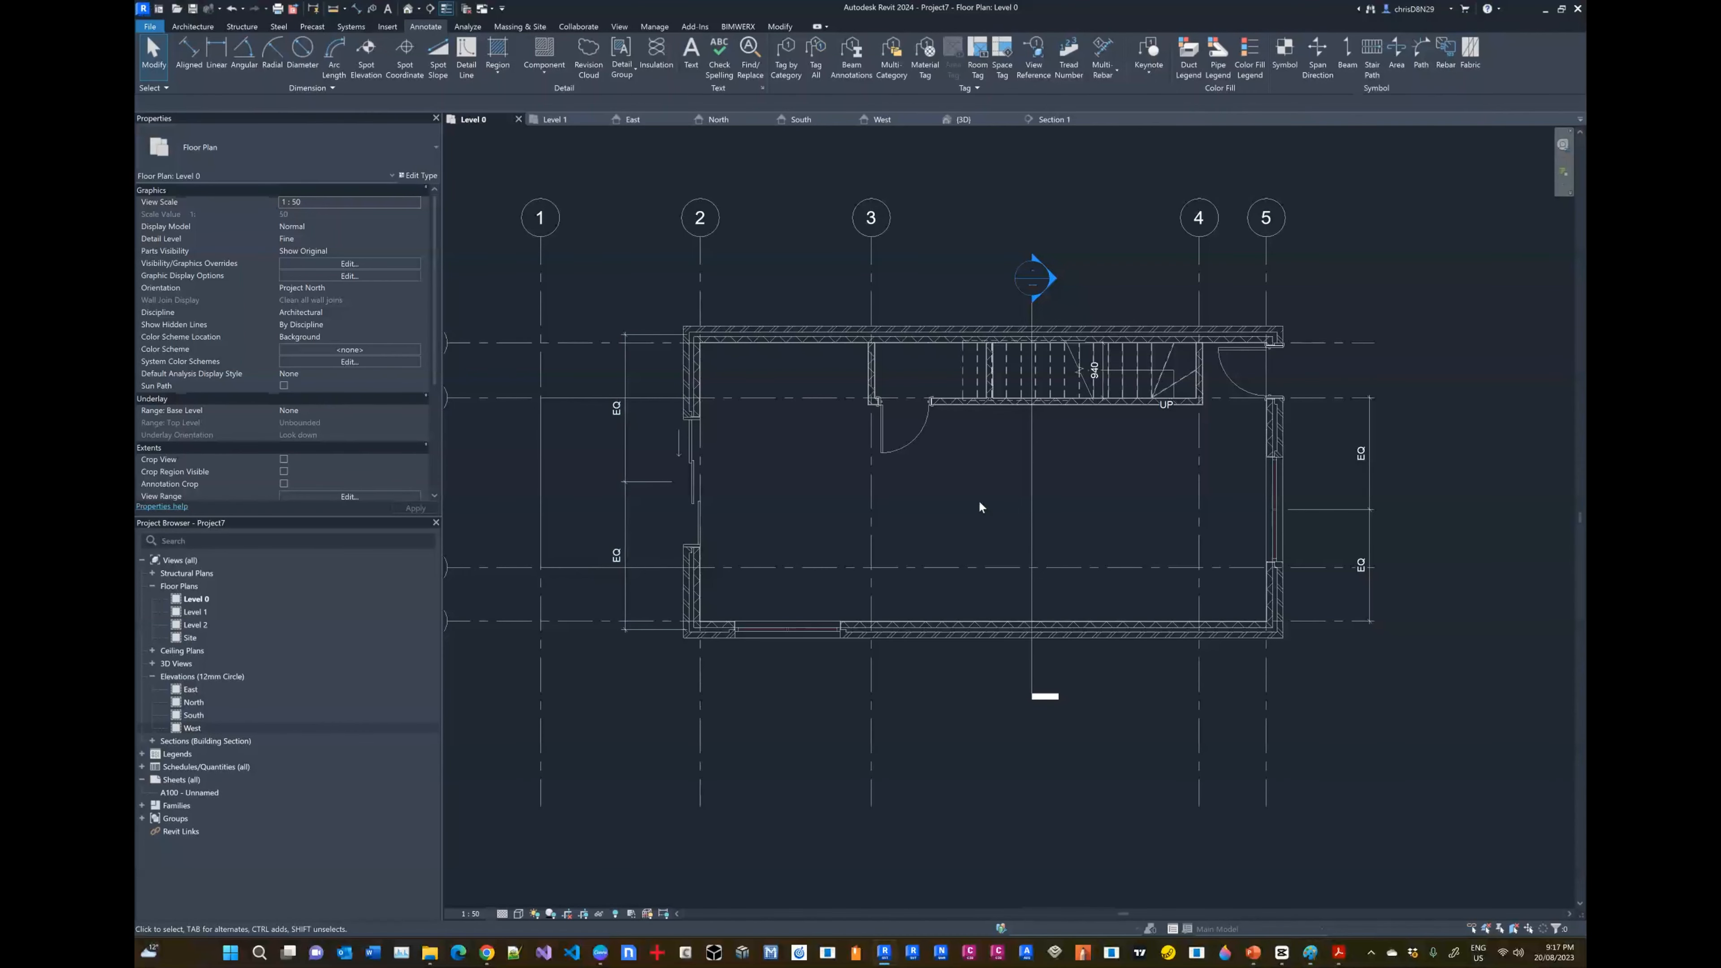
pyautogui.hotkey('alt', 'Tab')
pyautogui.hotkey('alt', 'Tab')
# Step: Load the Toilet-Domestic-3D family from the Water Closets folder under Plumbing in the Australia library as a new component
pyautogui.click(193, 26)
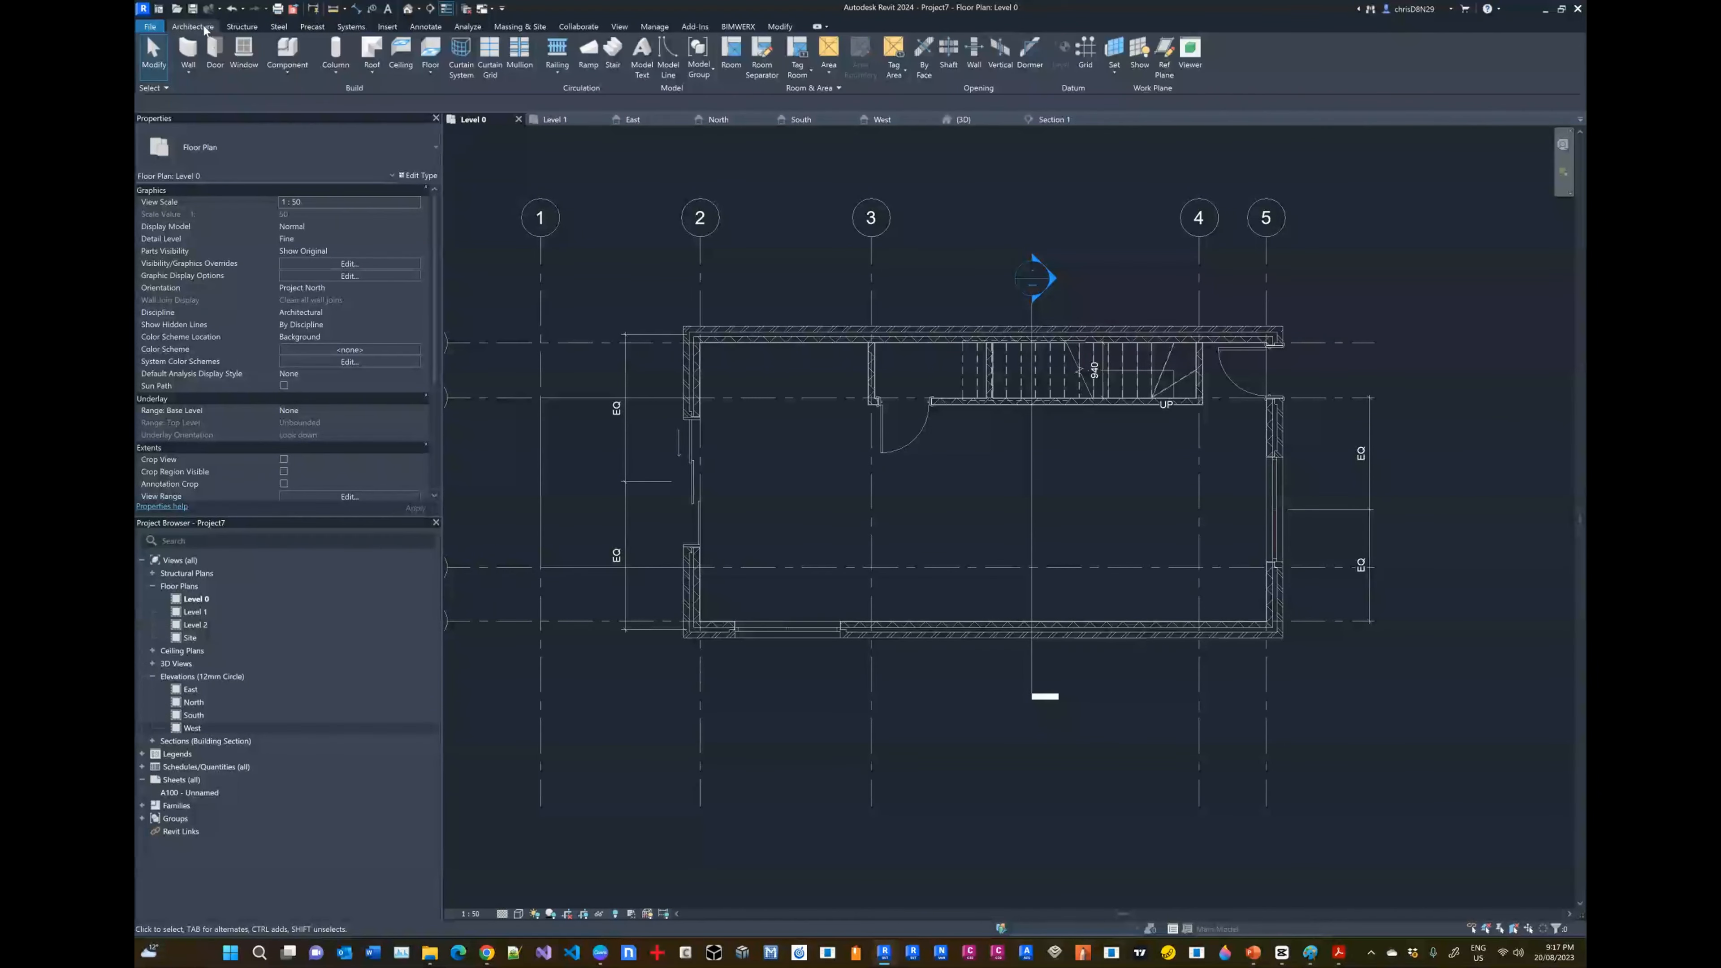
pyautogui.click(295, 51)
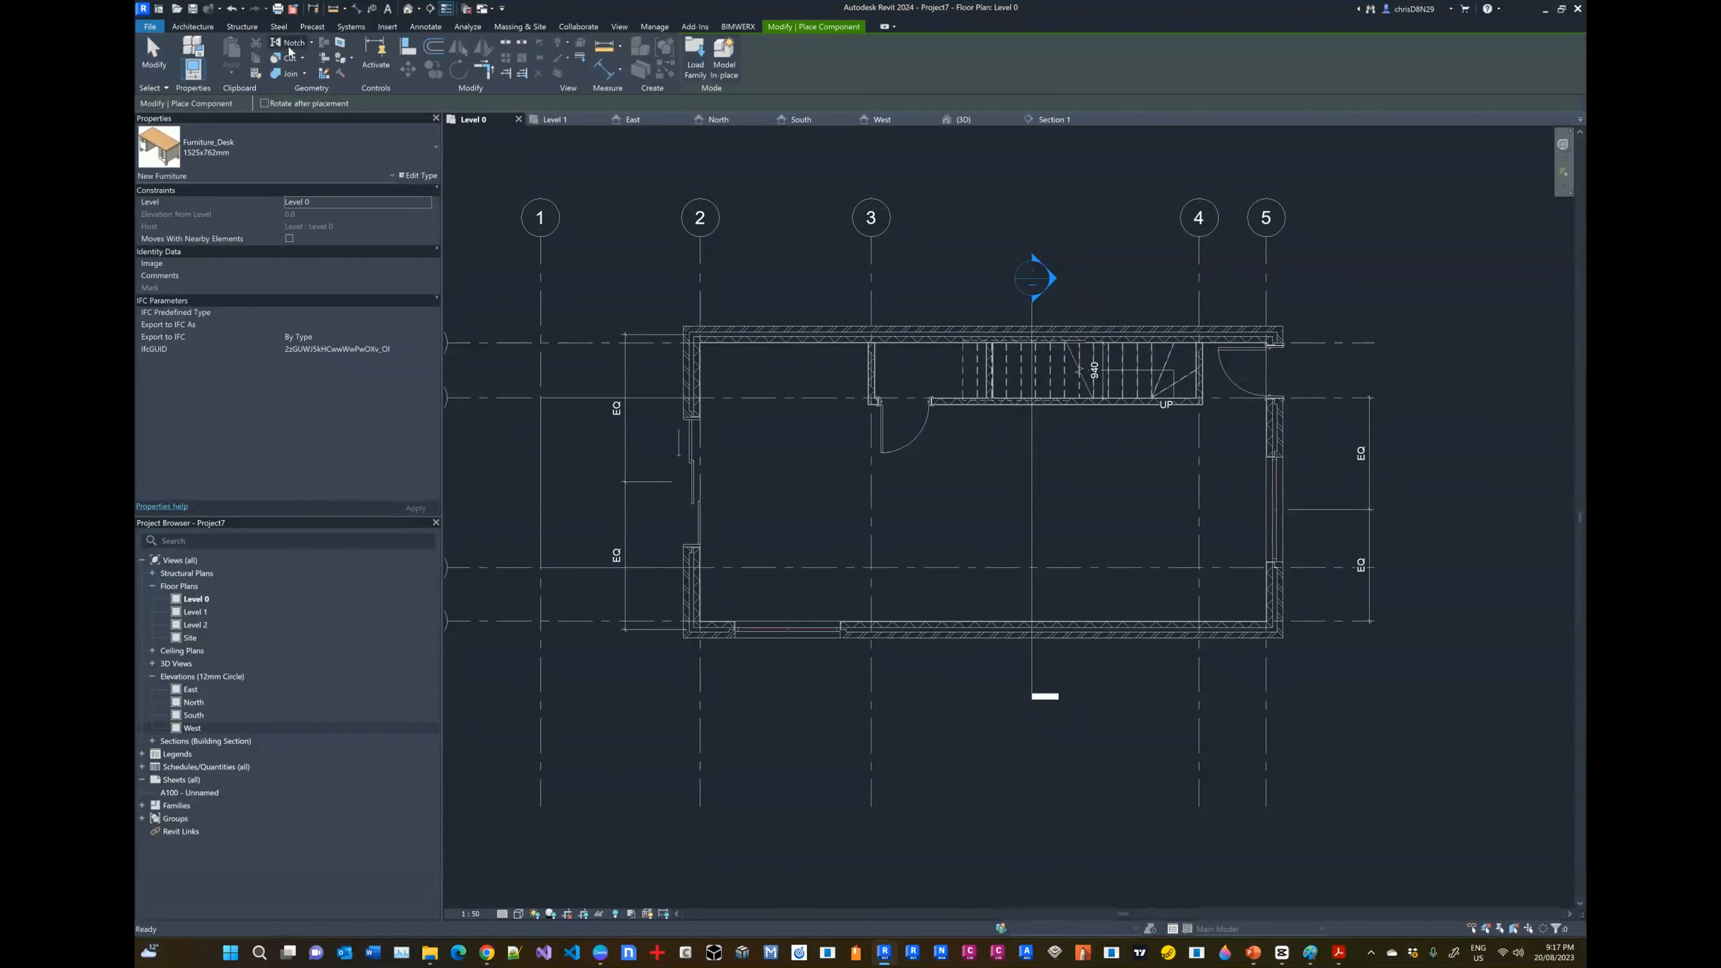
pyautogui.click(693, 57)
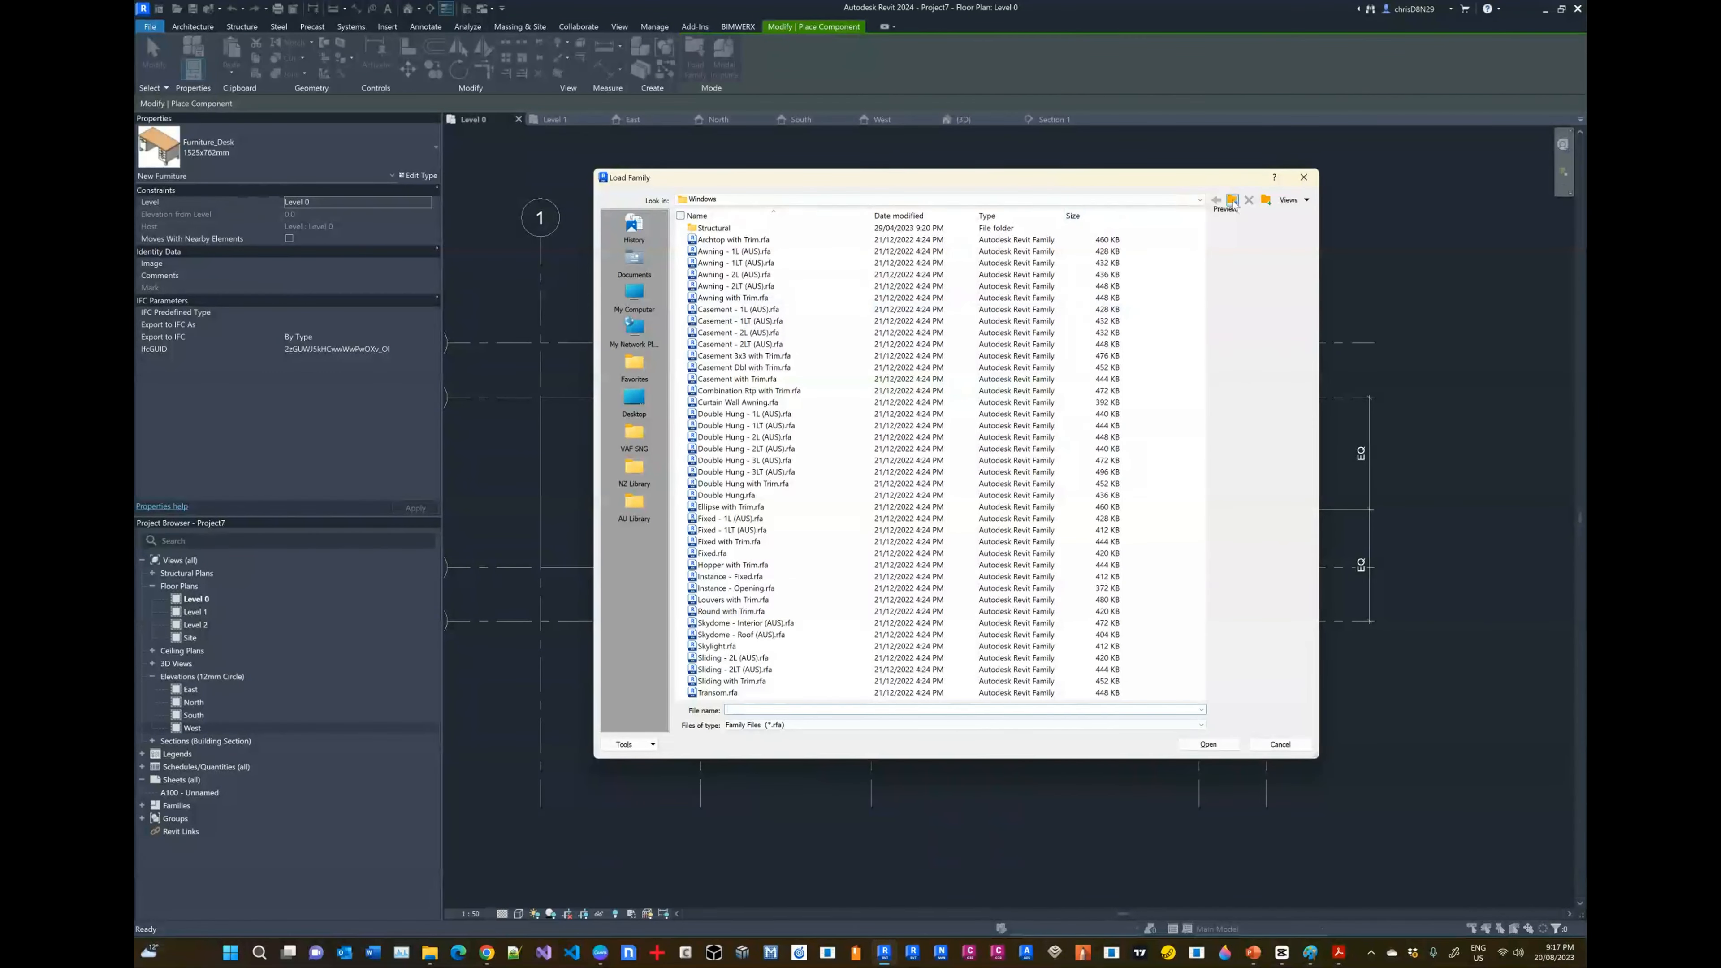
pyautogui.click(1233, 201)
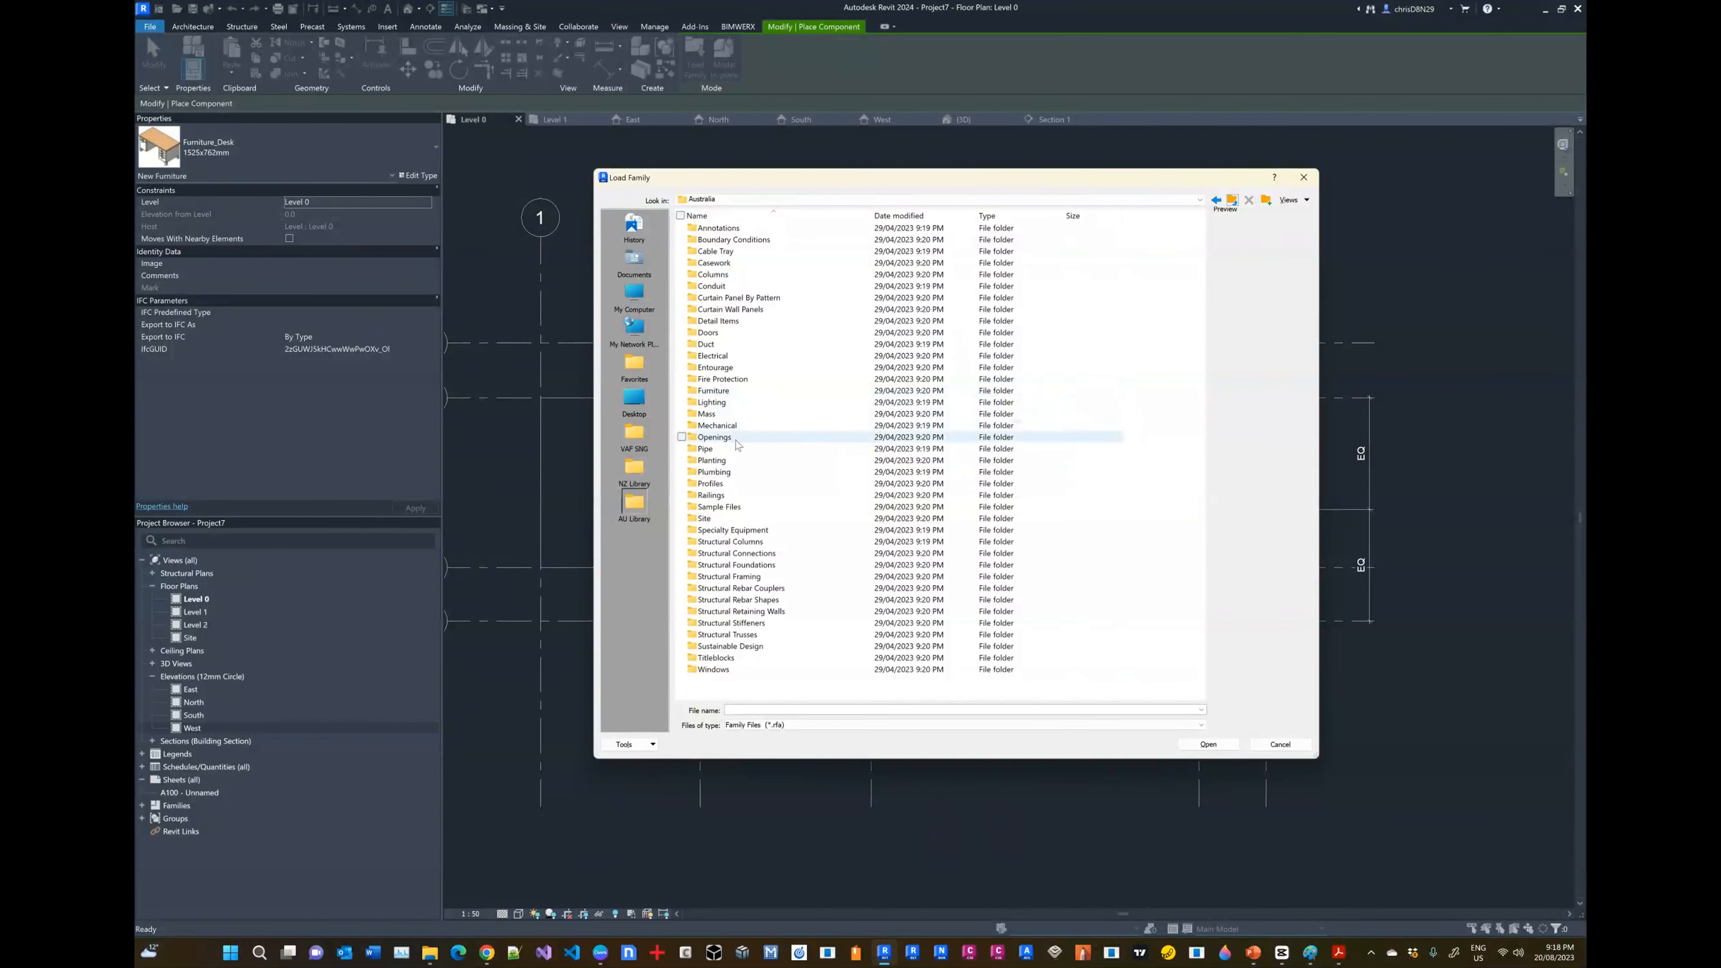
pyautogui.click(733, 474)
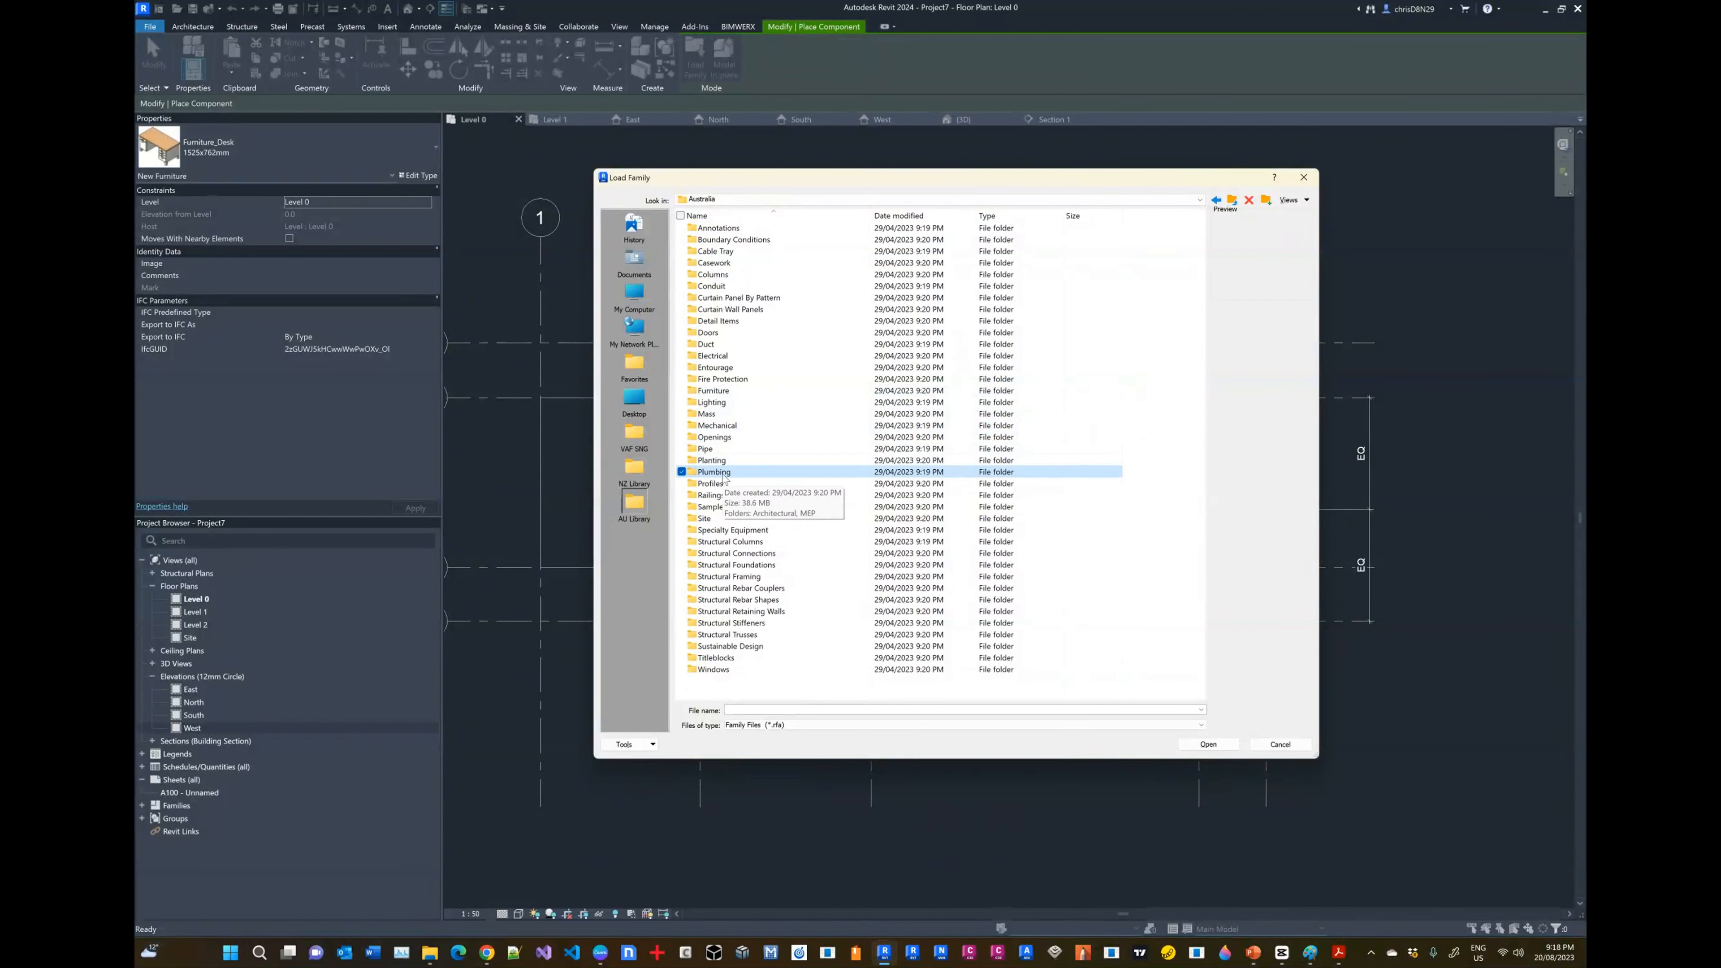
pyautogui.doubleClick(719, 475)
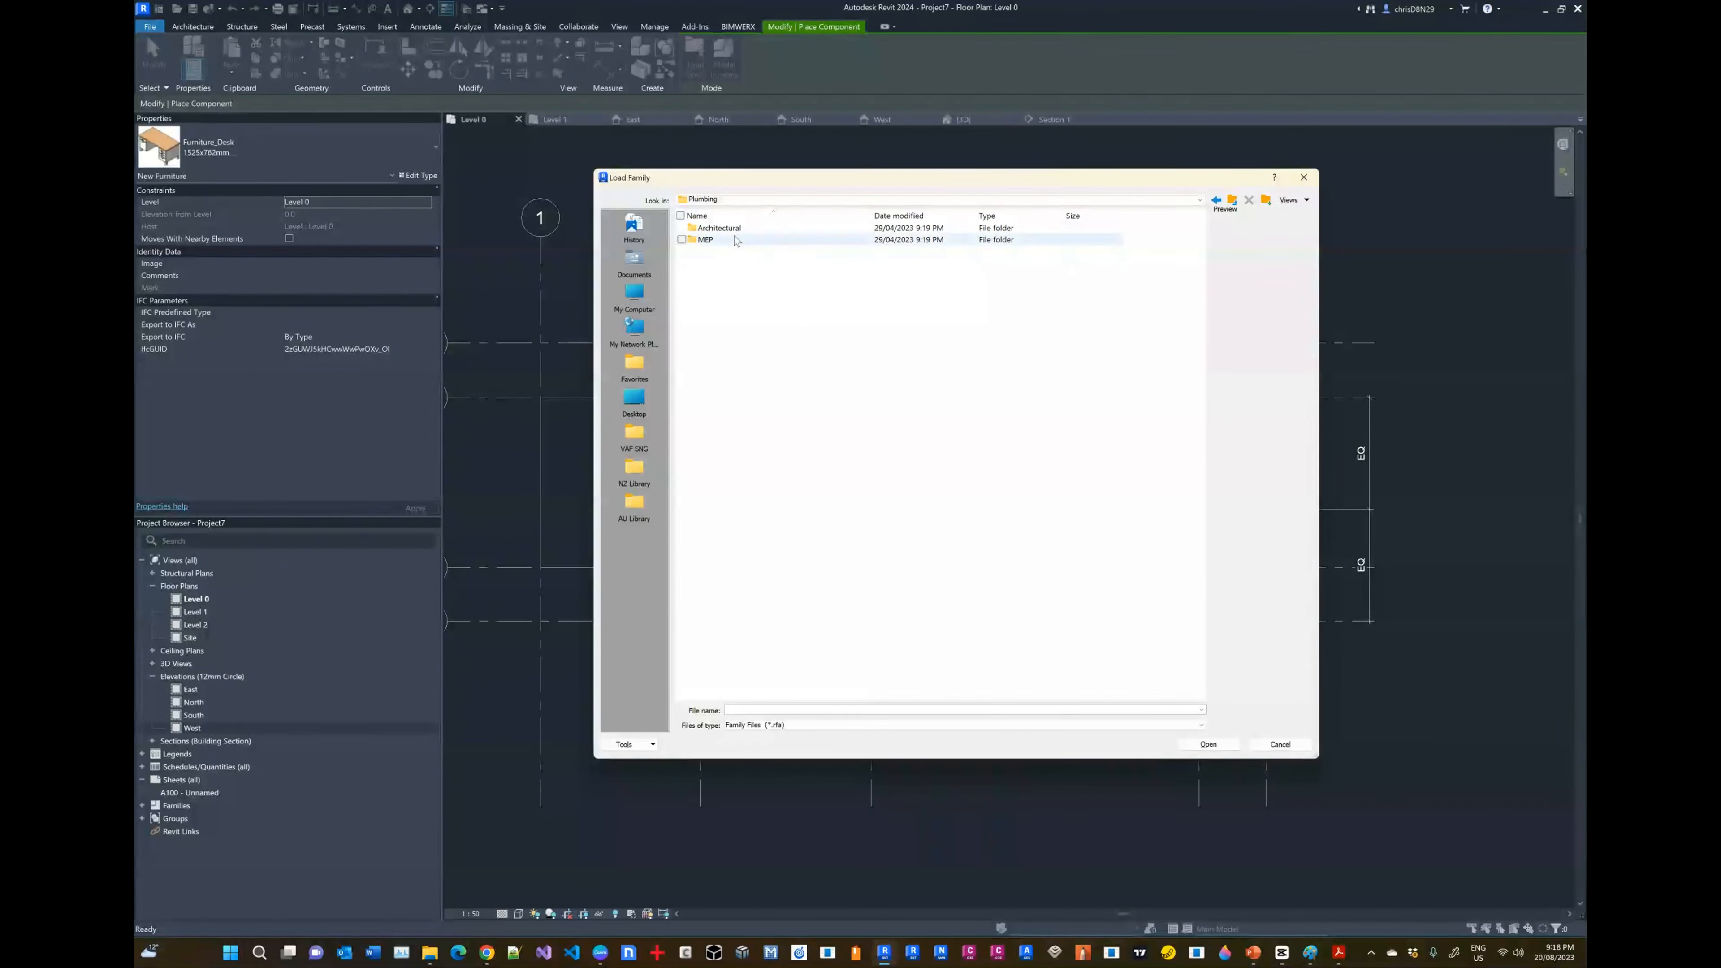
pyautogui.doubleClick(733, 238)
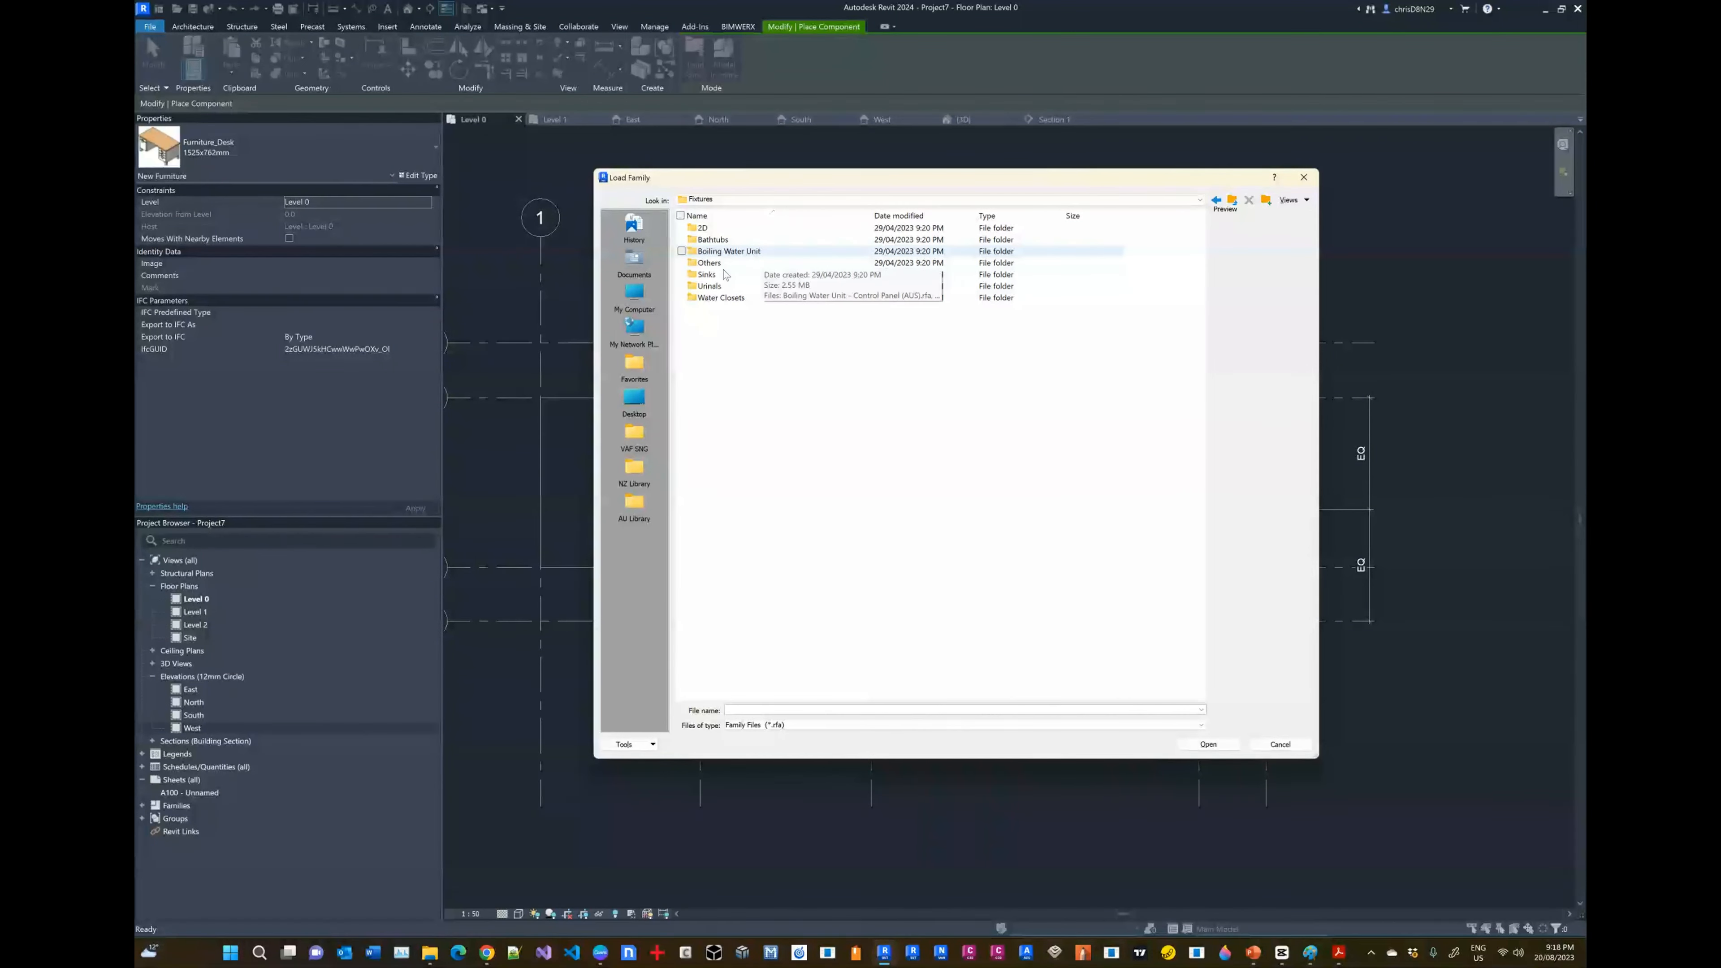
pyautogui.click(703, 298)
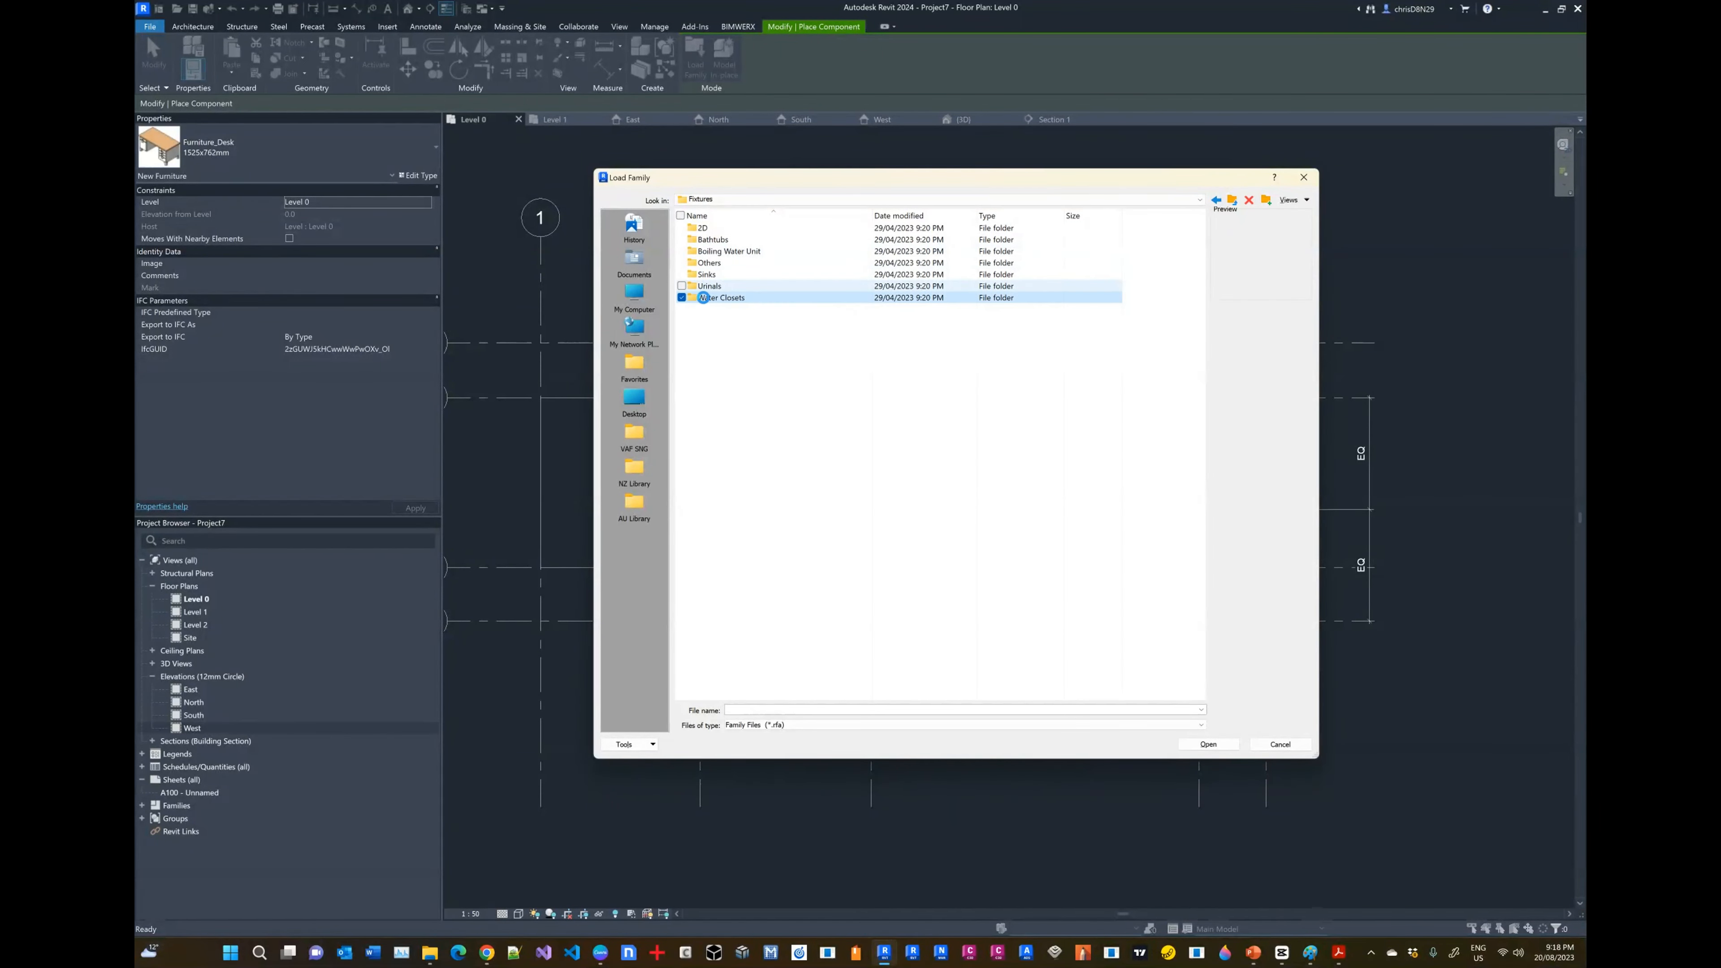
pyautogui.doubleClick(703, 297)
pyautogui.click(760, 229)
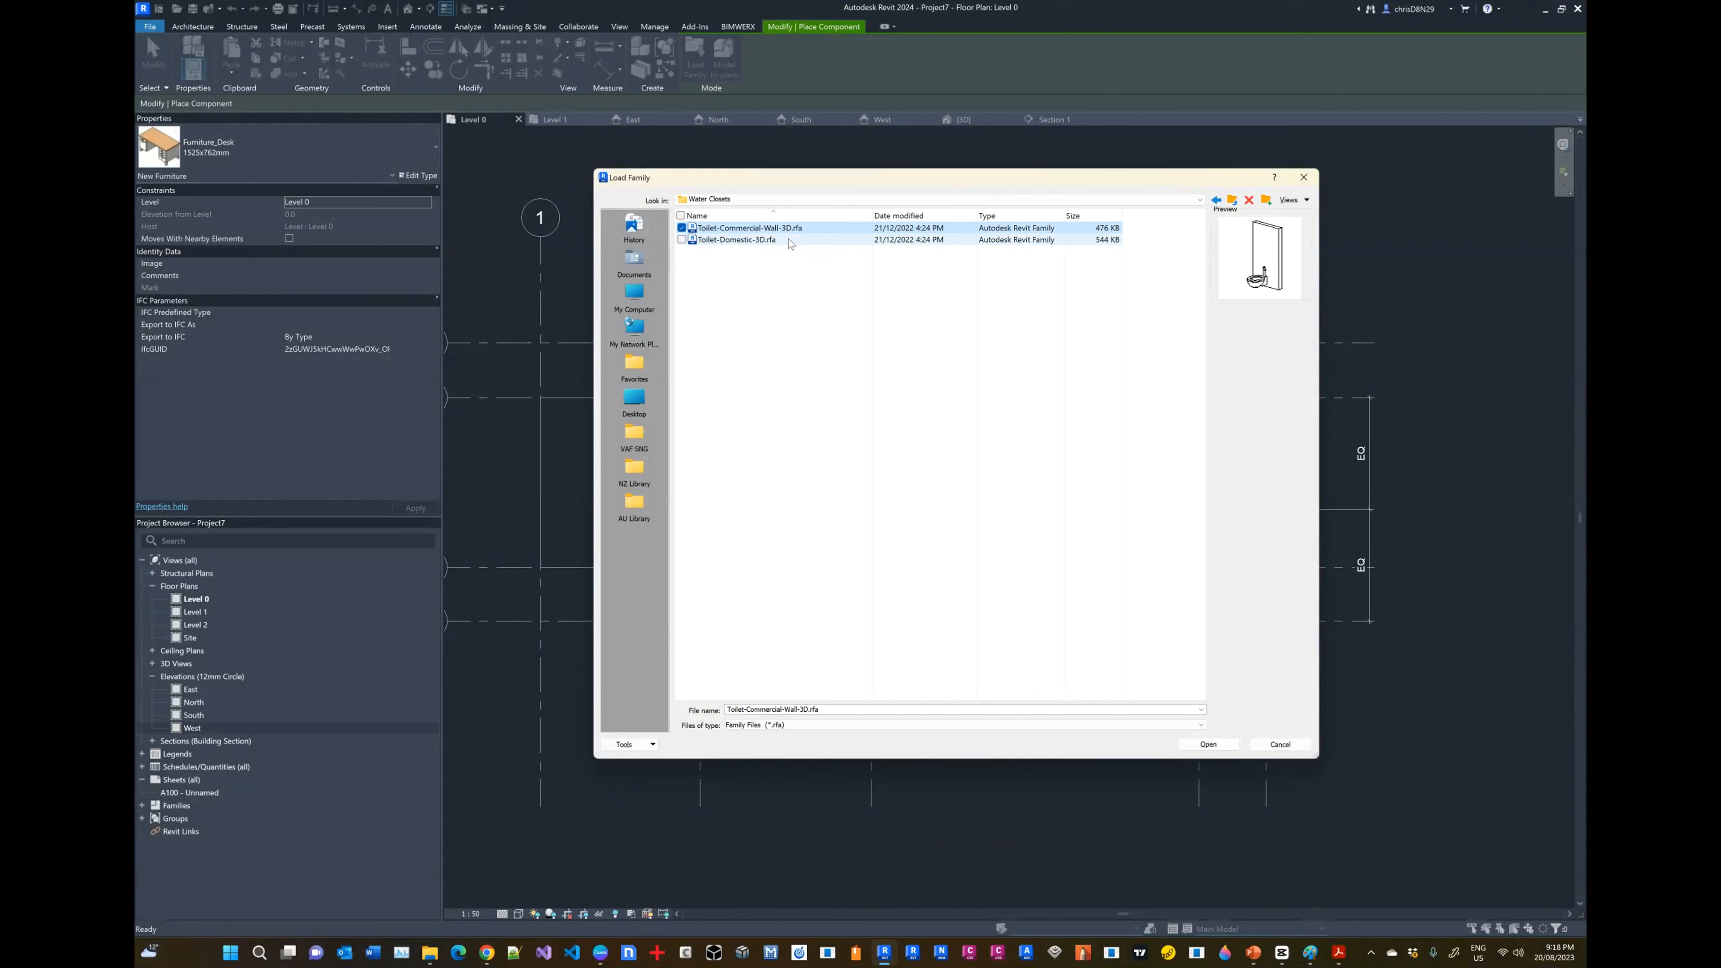
pyautogui.click(770, 241)
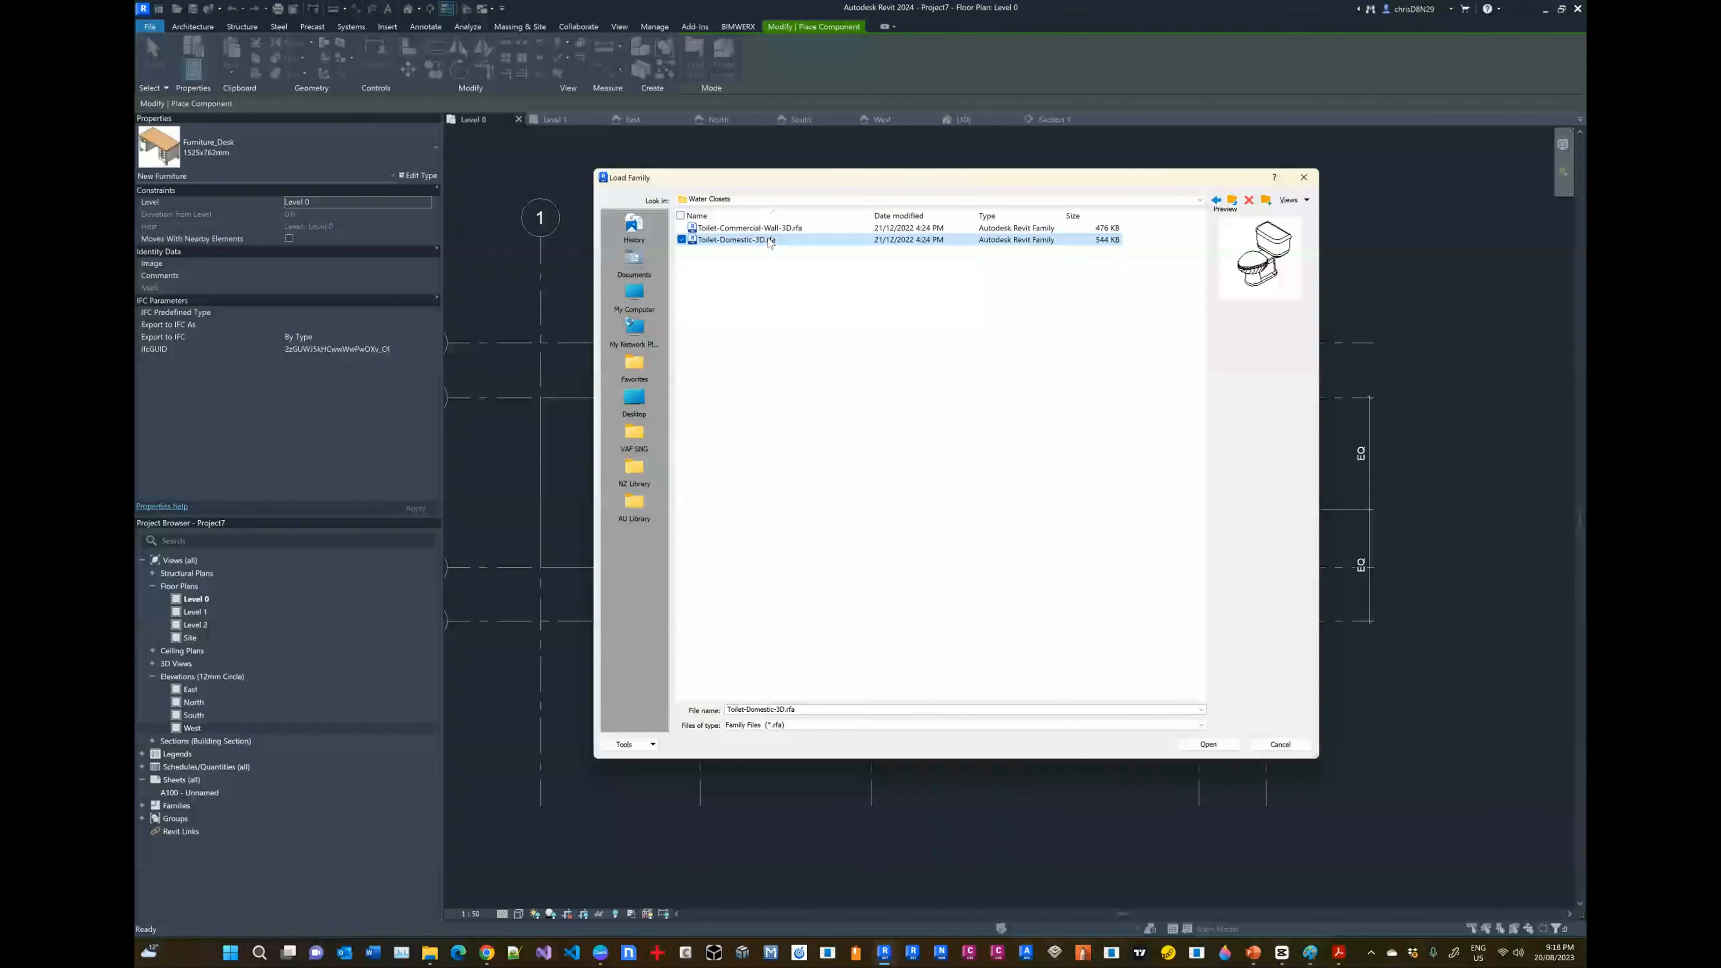
pyautogui.click(1206, 745)
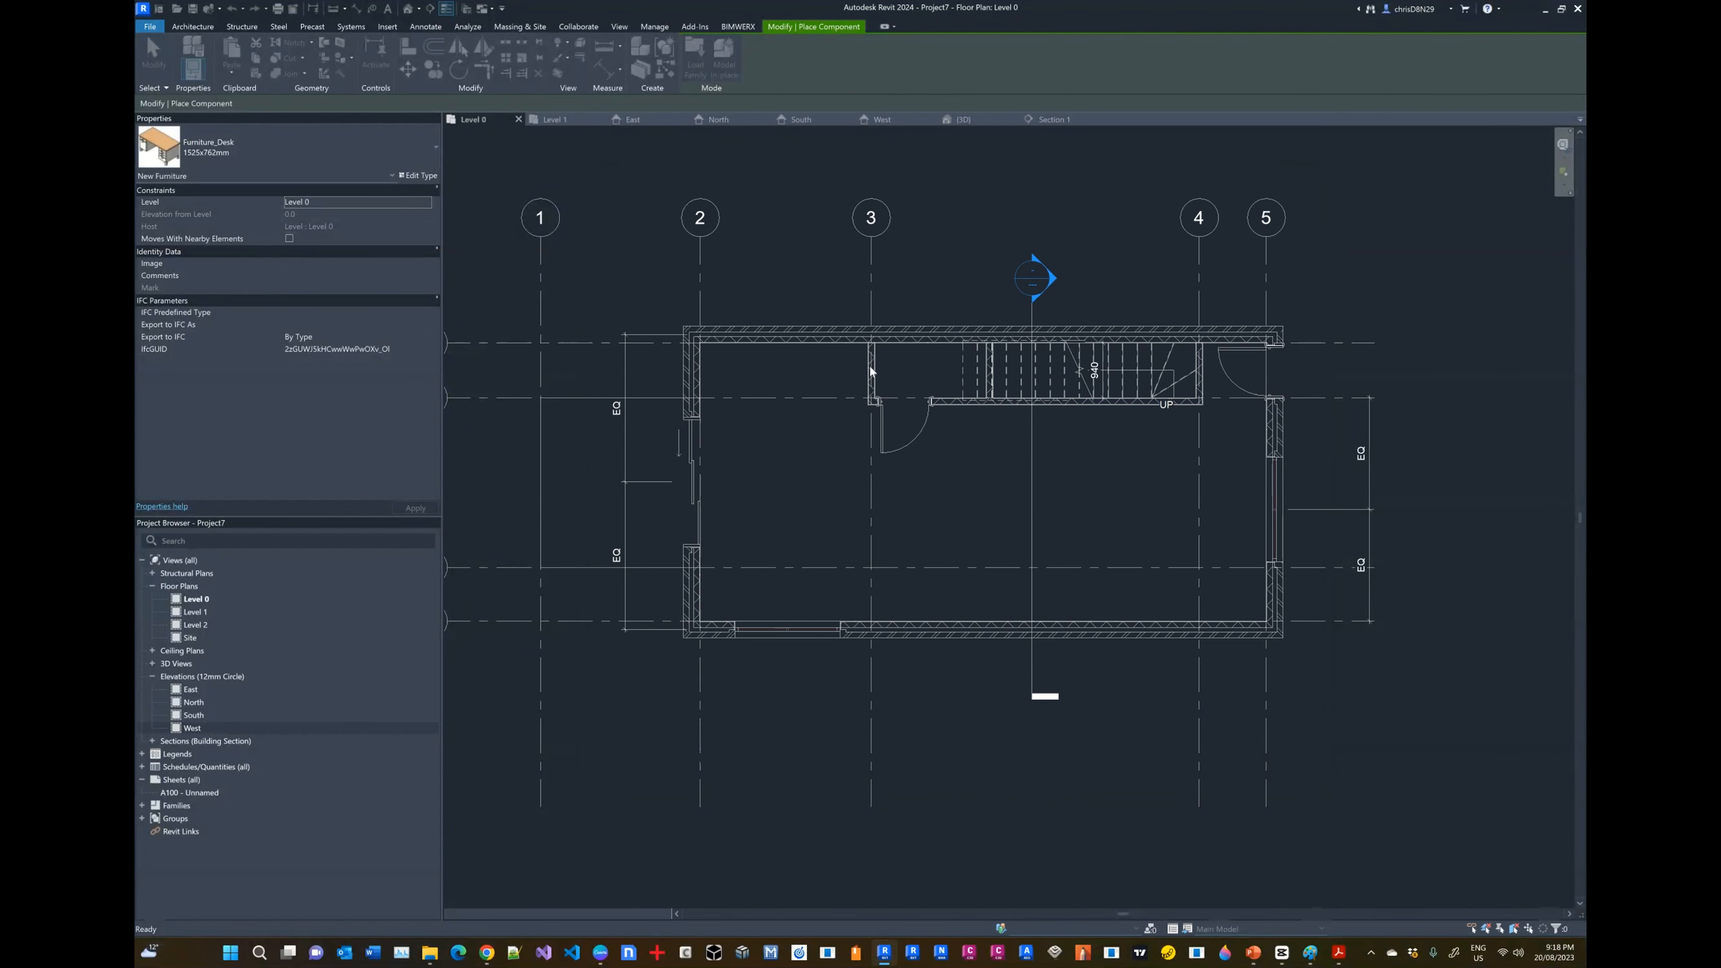
# Step: Place the domestic toilet in the ground floor WC, rotated so its cistern backs onto the middle of the grid 3 wall
pyautogui.scroll(3, 901, 366)
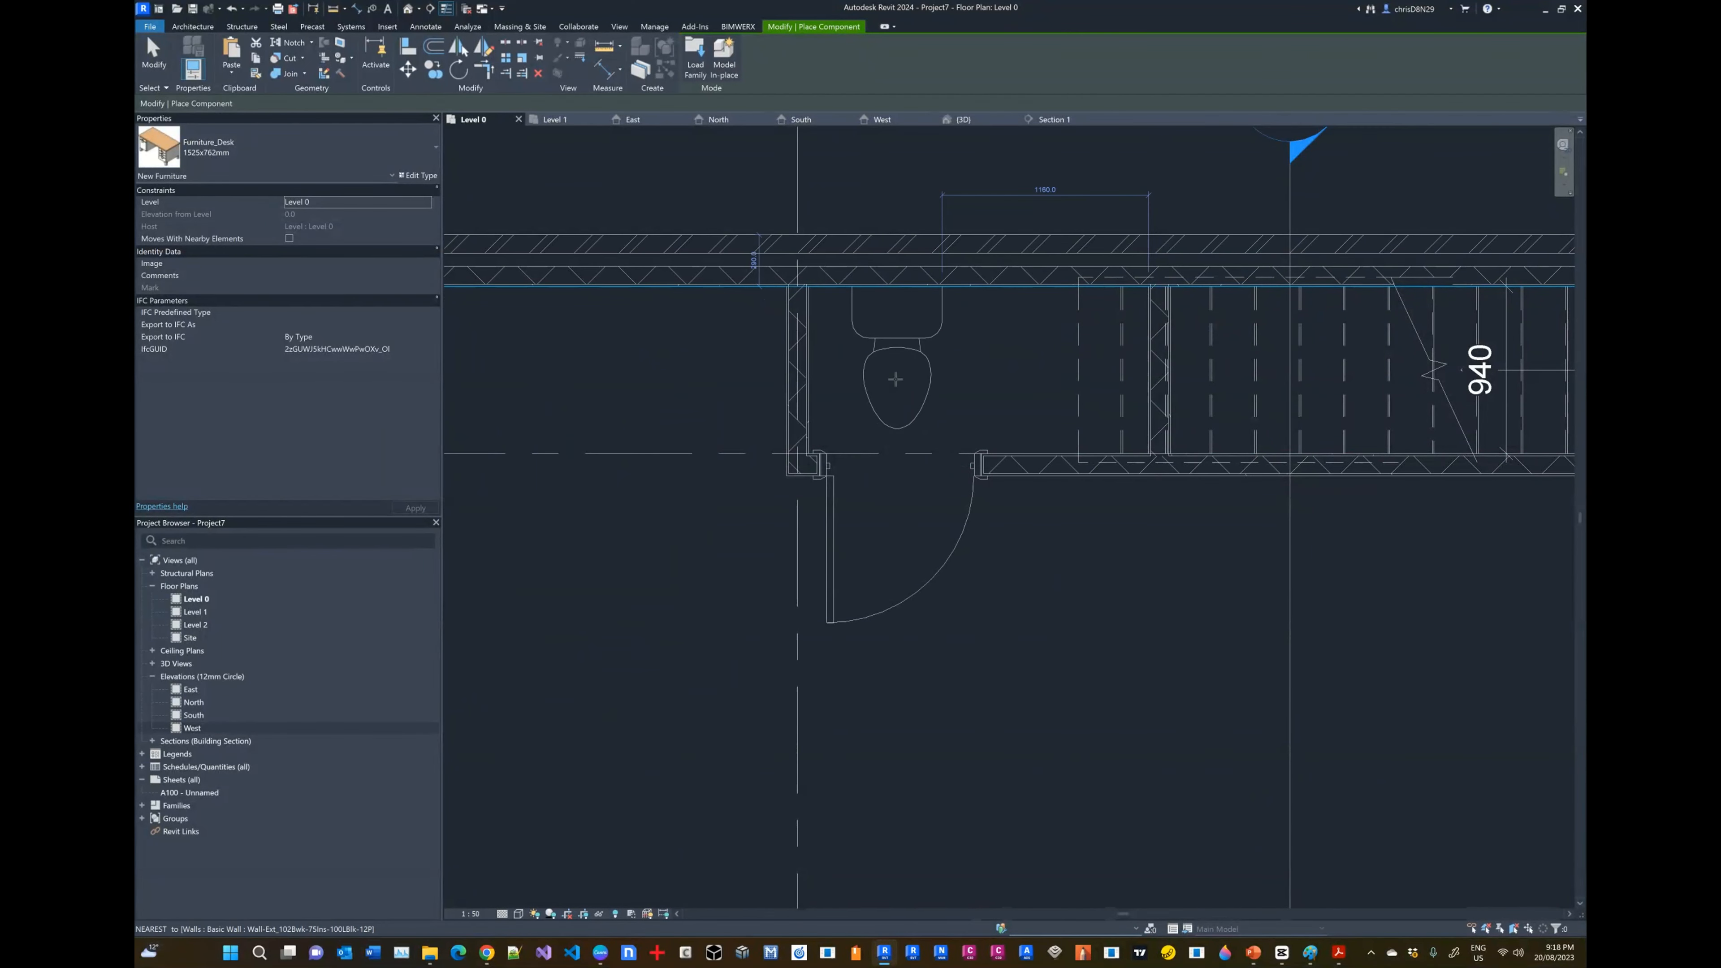
pyautogui.press('space')
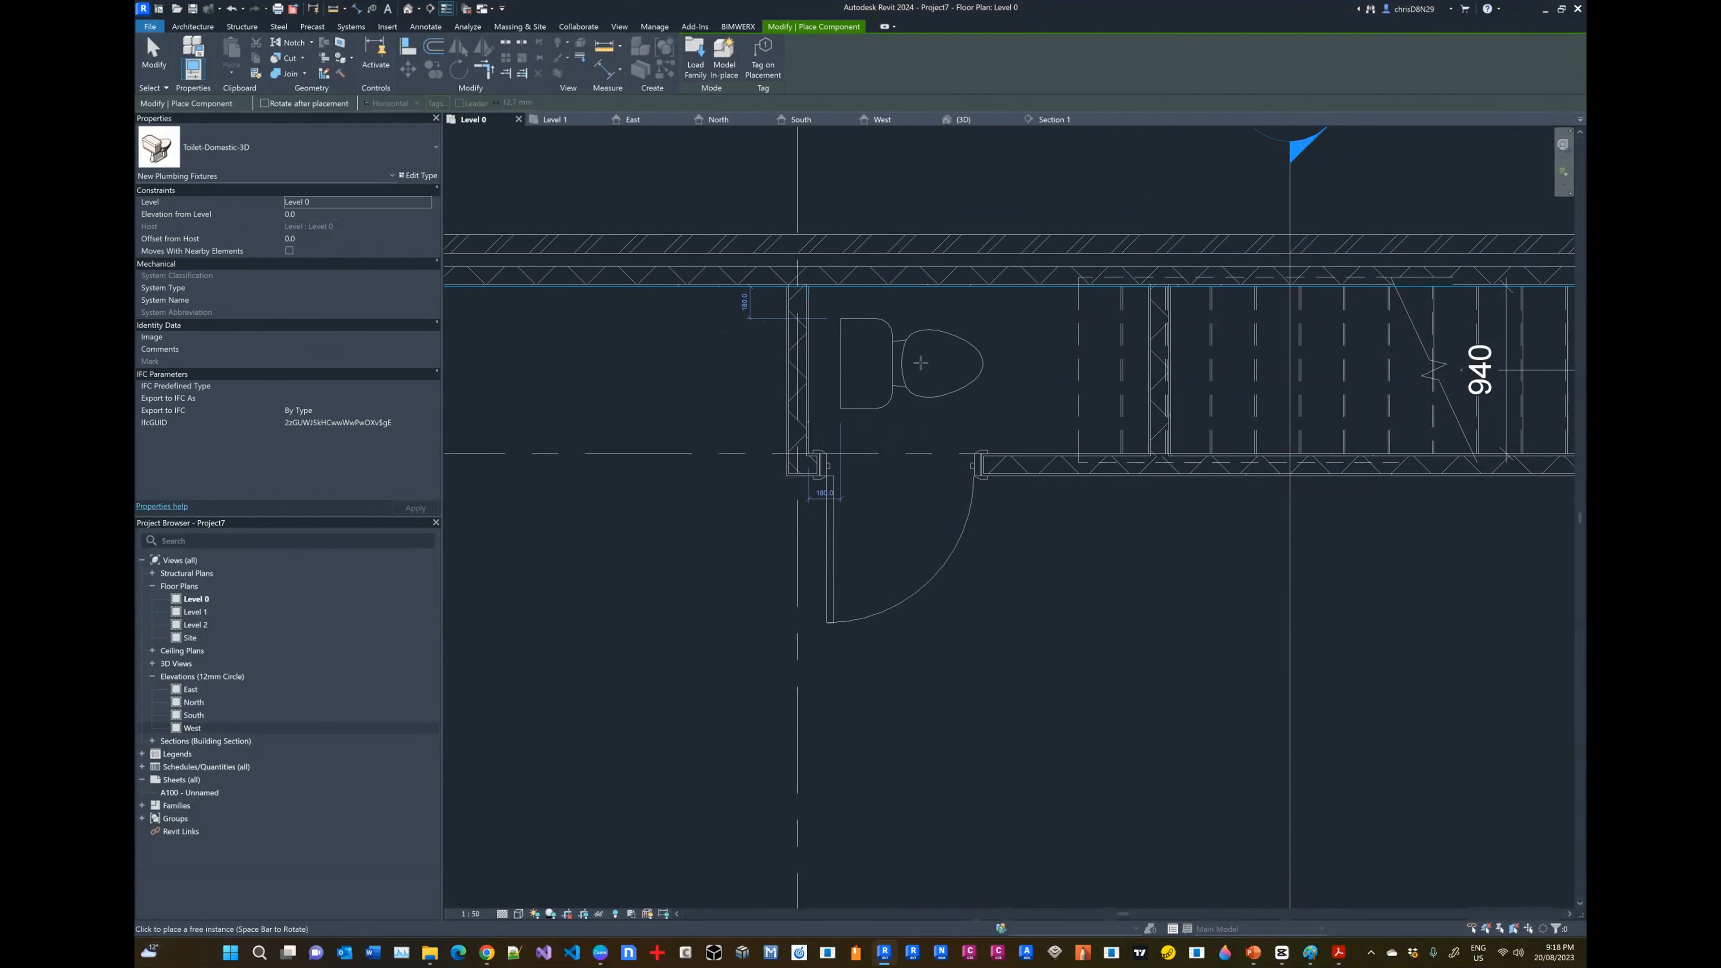
pyautogui.press('space')
pyautogui.press('space')
pyautogui.press('space')
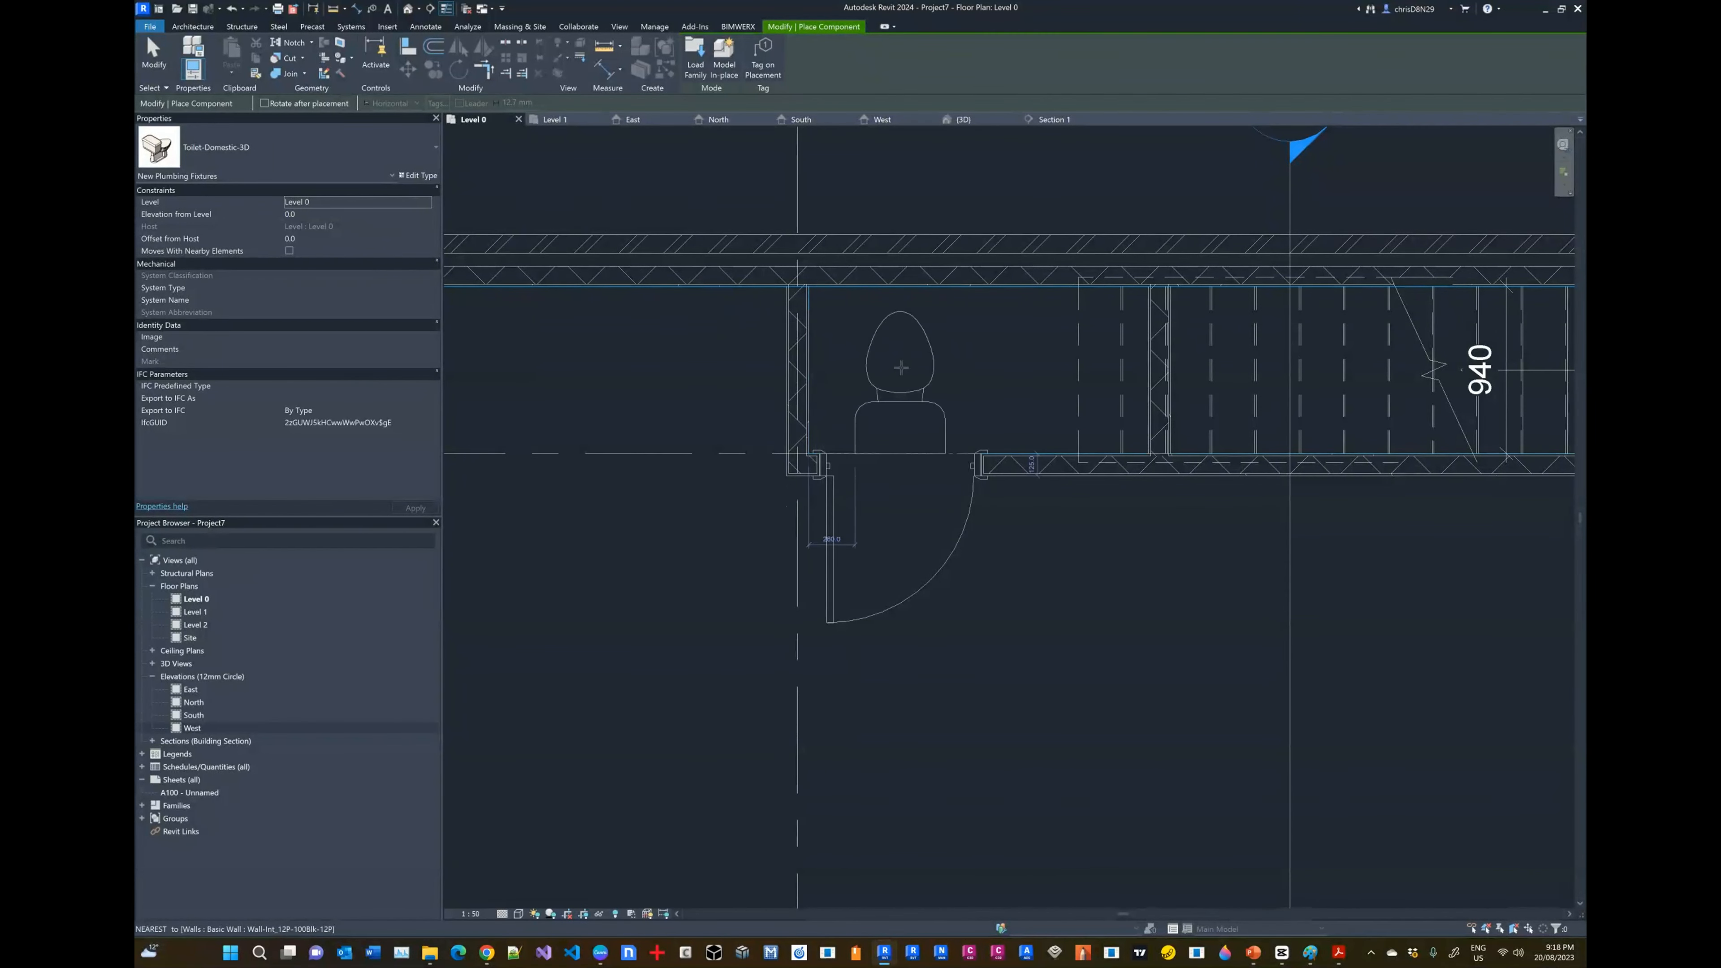
pyautogui.press('space')
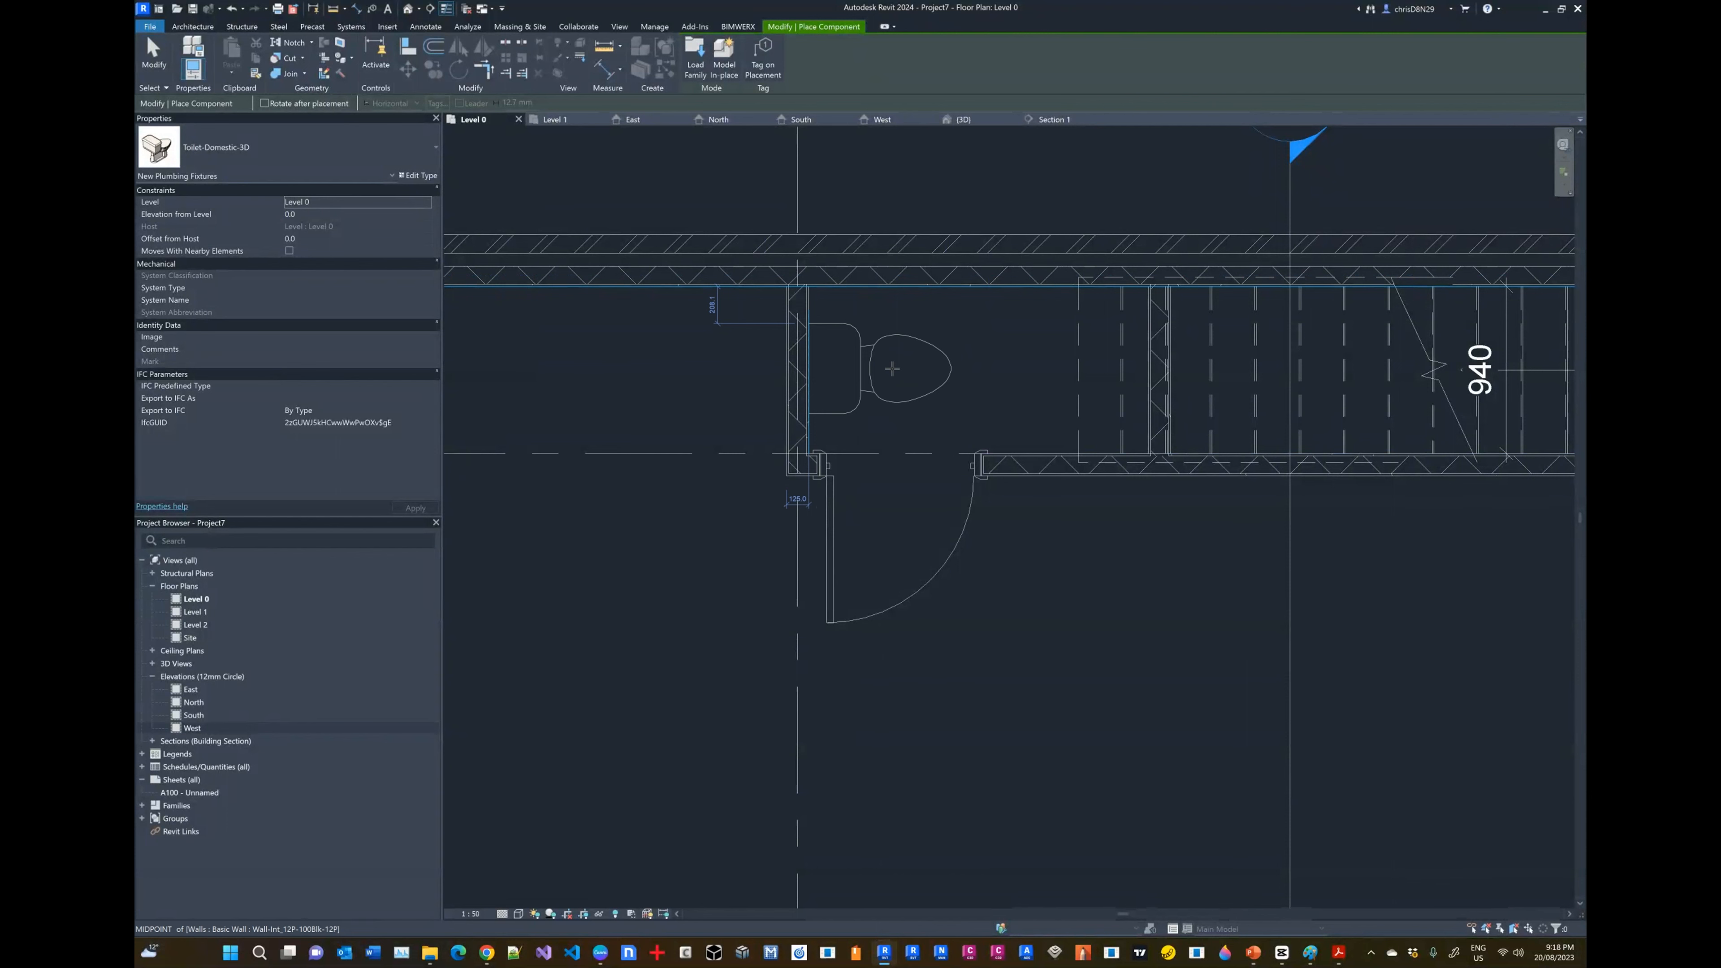
pyautogui.click(891, 368)
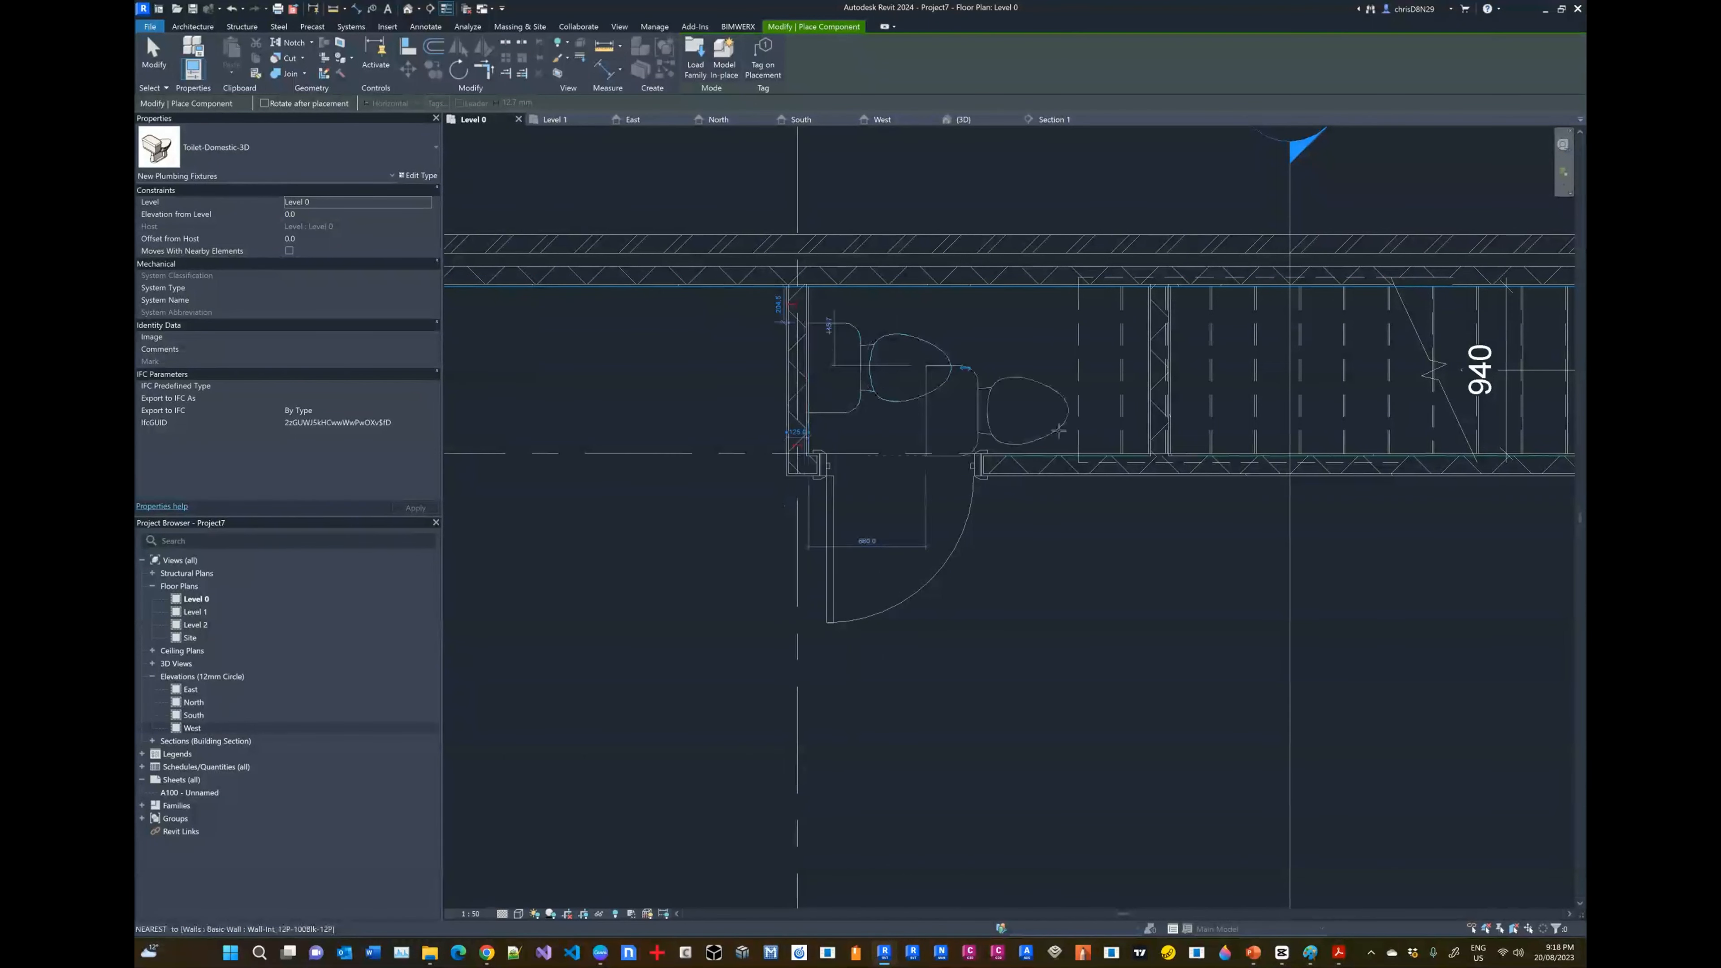
pyautogui.press('Escape')
pyautogui.press('Escape')
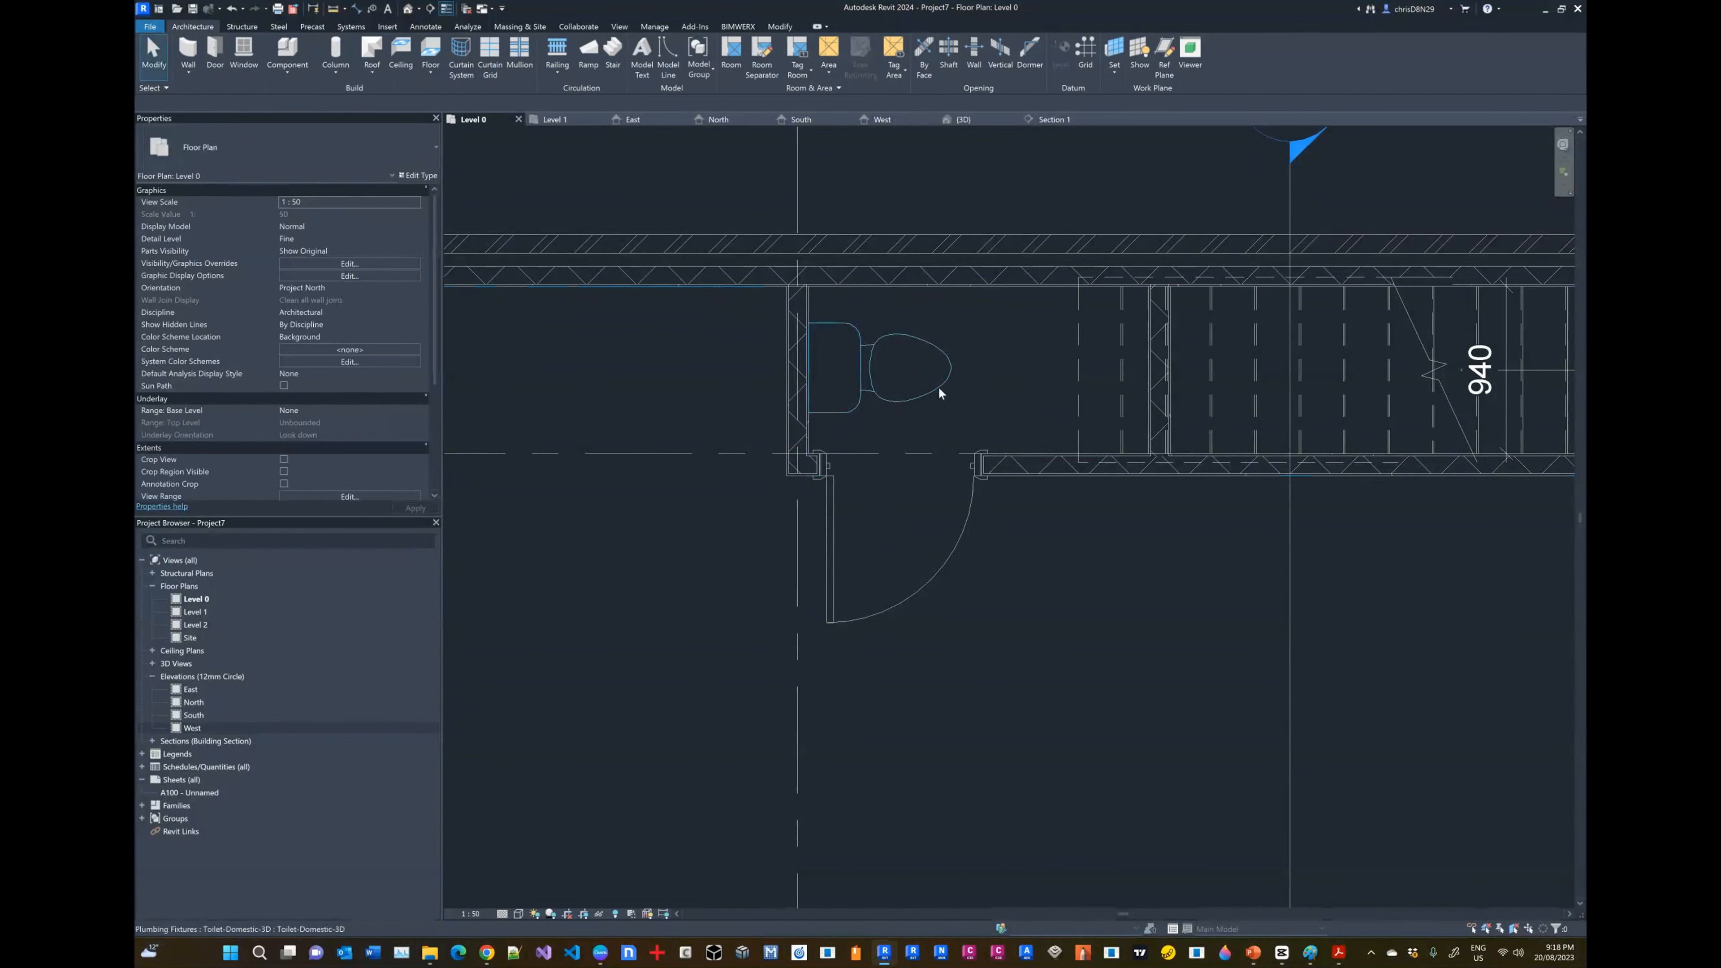
pyautogui.click(937, 386)
pyautogui.scroll(4, 817, 309)
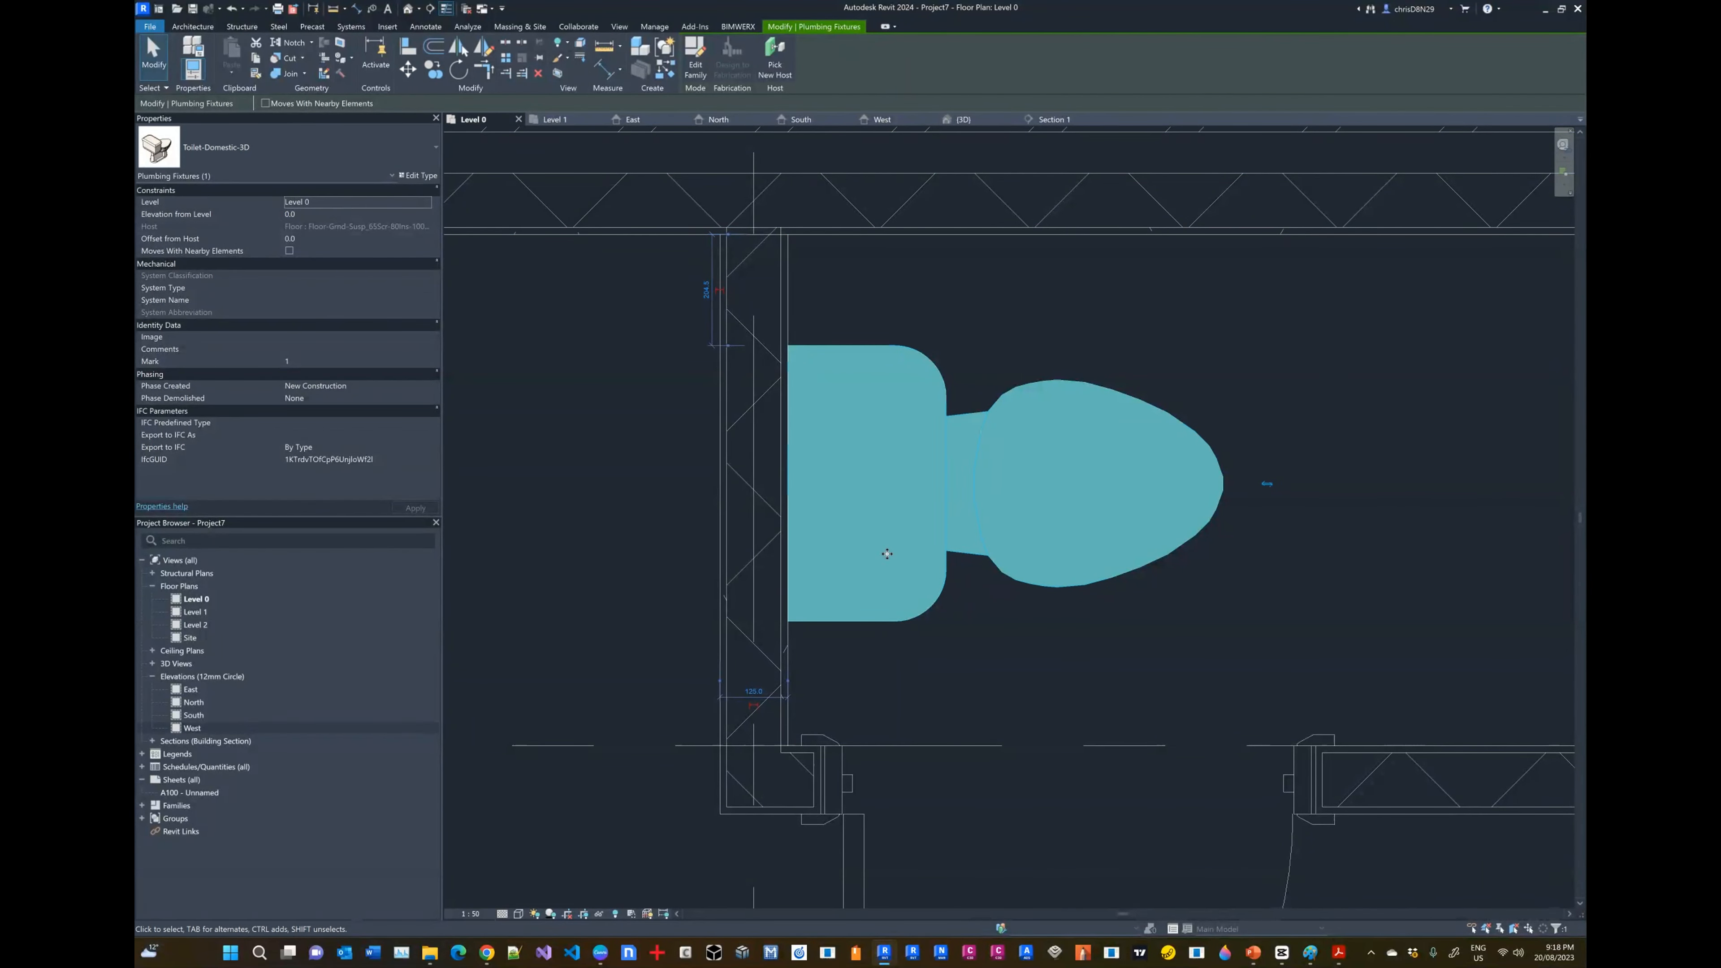
pyautogui.scroll(-4, 881, 441)
pyautogui.click(1055, 487)
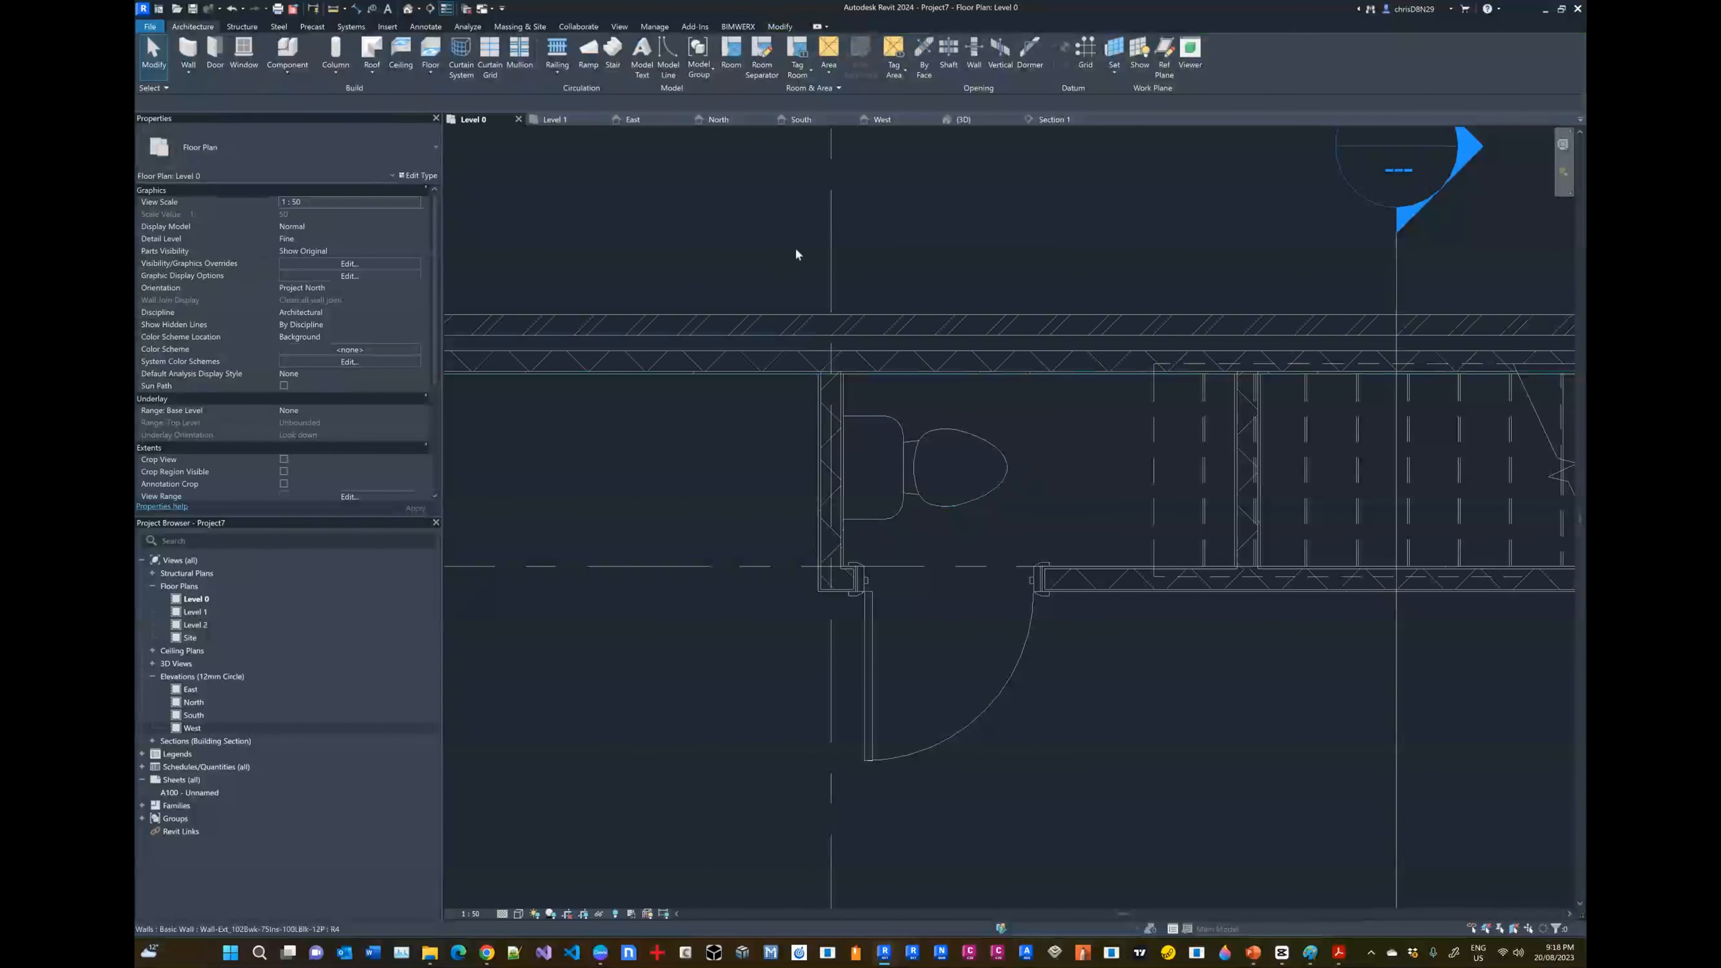
# Step: Start loading another component family and browse to the Tables folder under Furniture in the Australia library
pyautogui.press('c')
pyautogui.press('m')
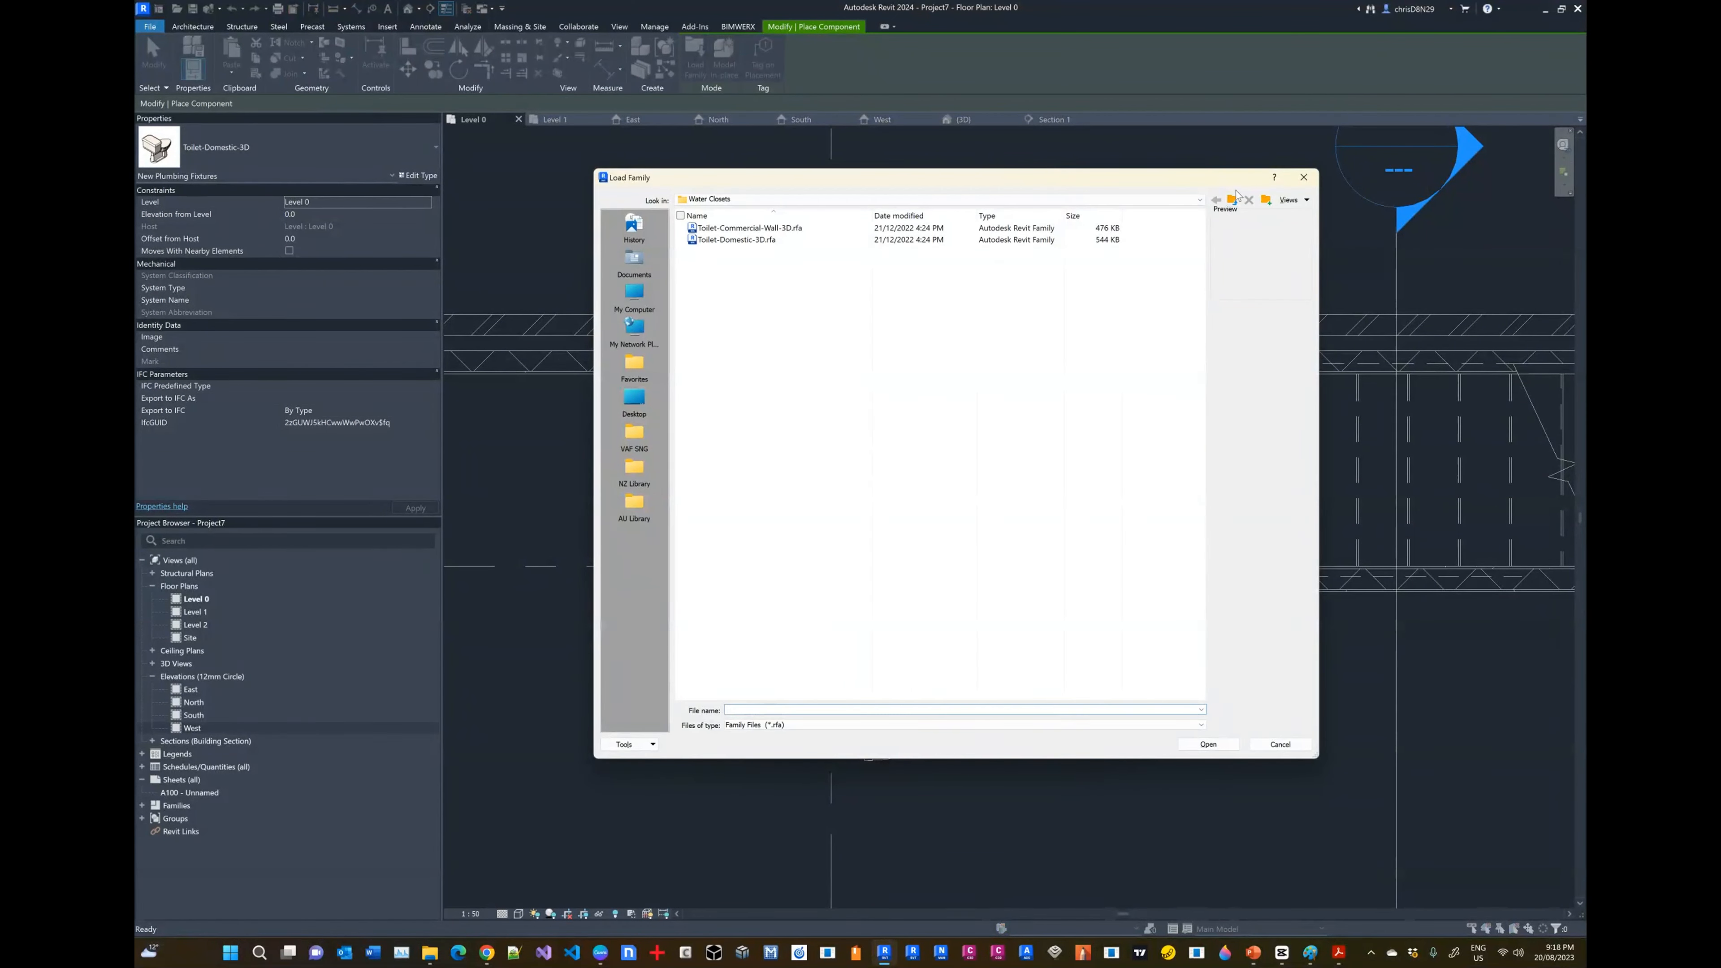
pyautogui.click(1232, 200)
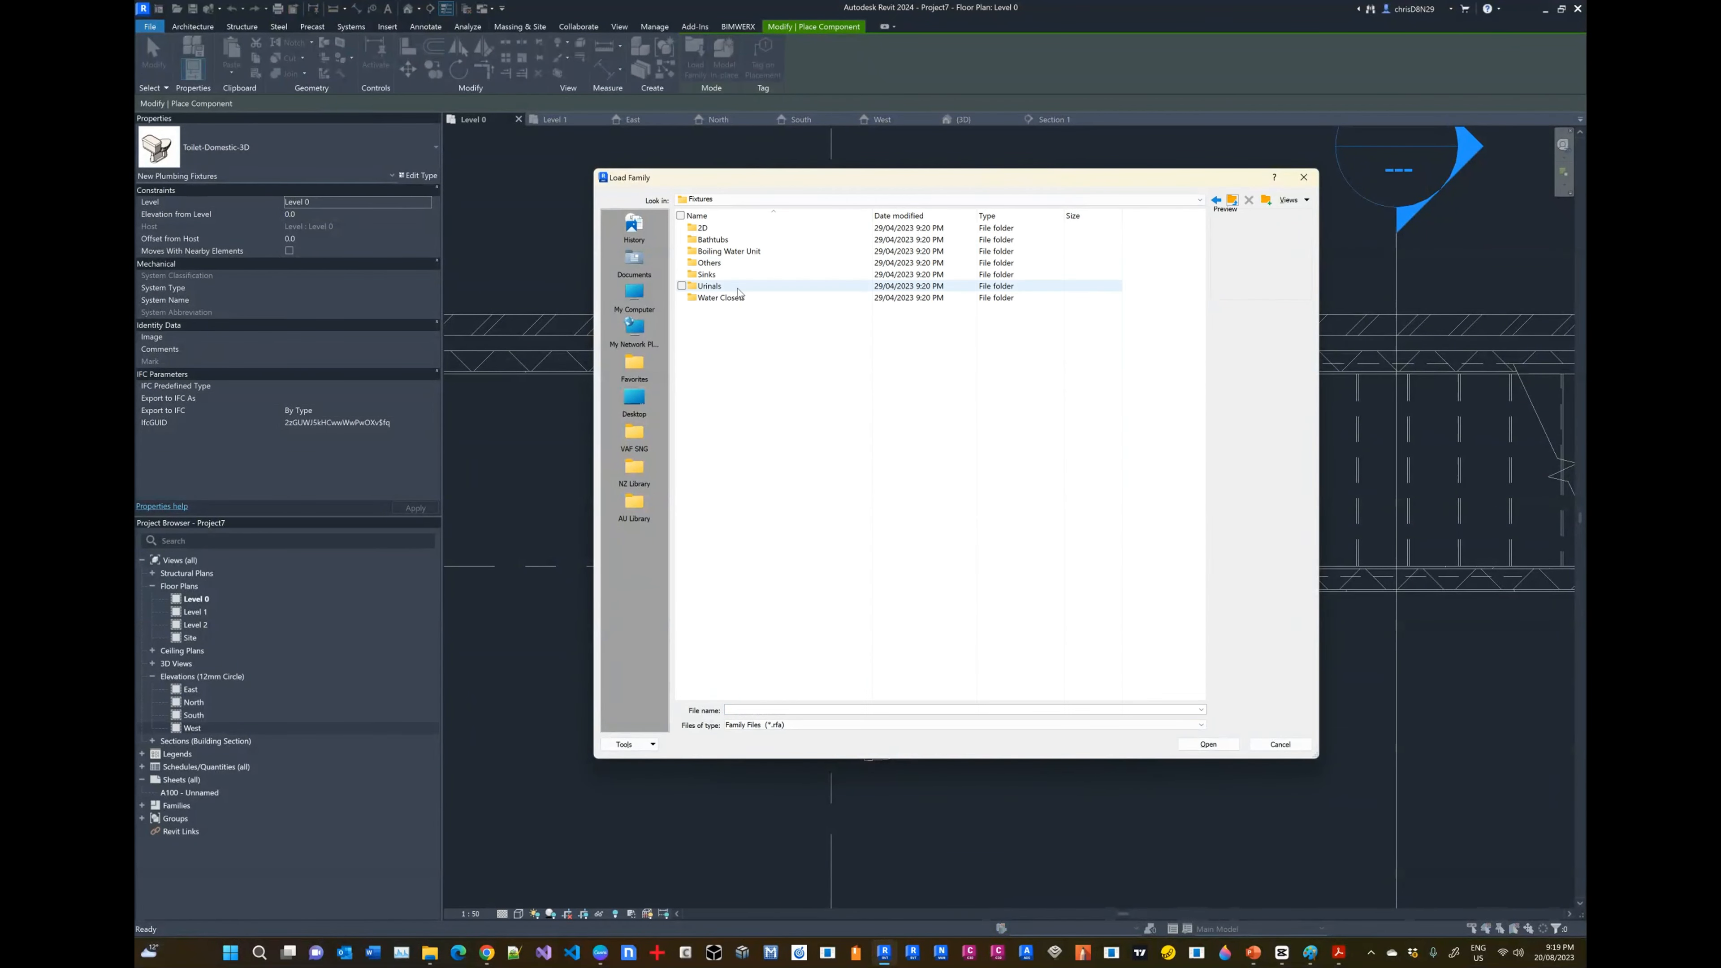
pyautogui.click(1230, 202)
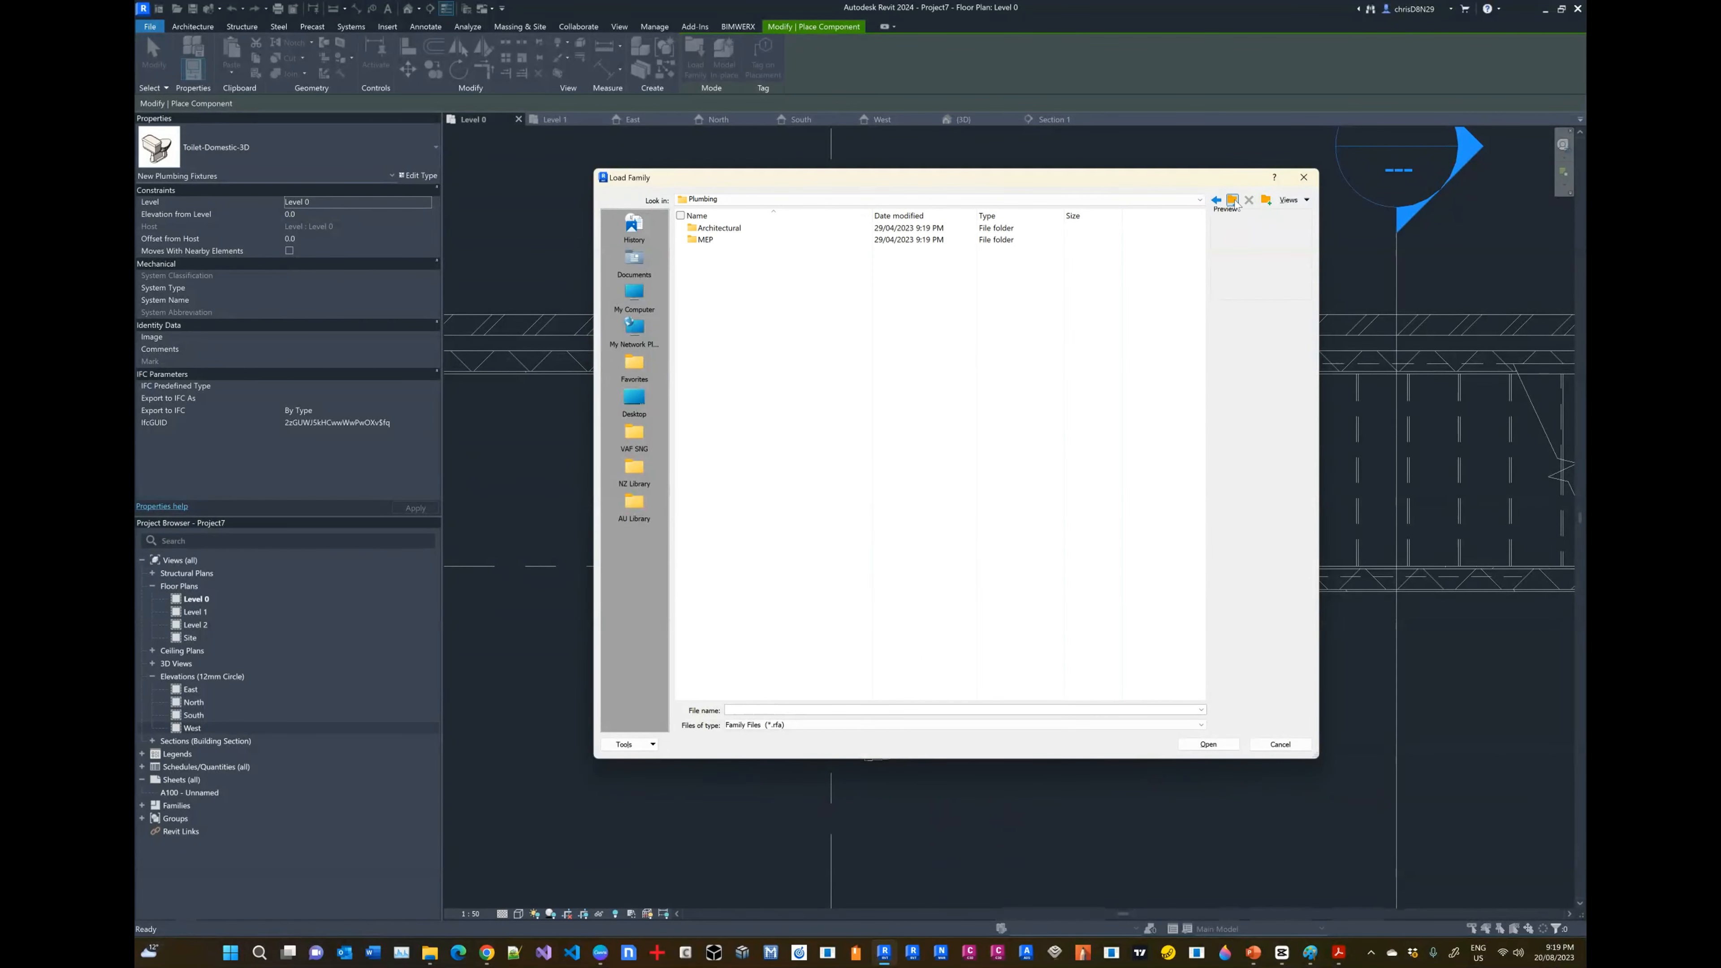
pyautogui.click(1232, 199)
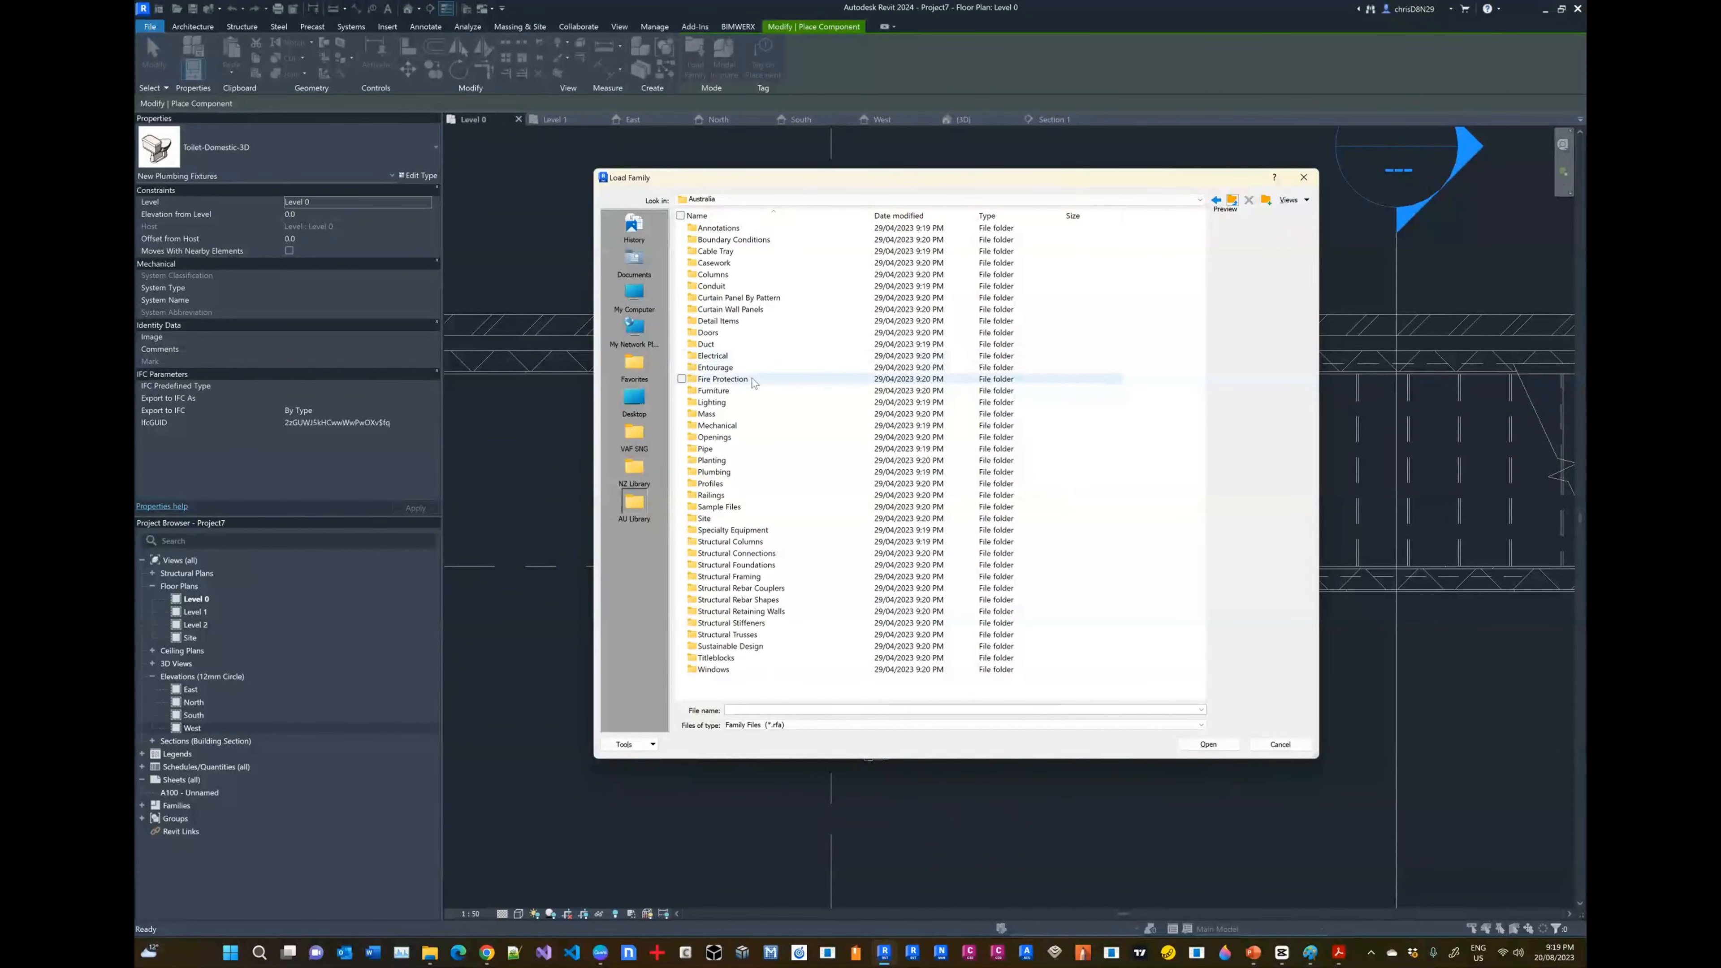
pyautogui.click(722, 393)
pyautogui.doubleClick(724, 393)
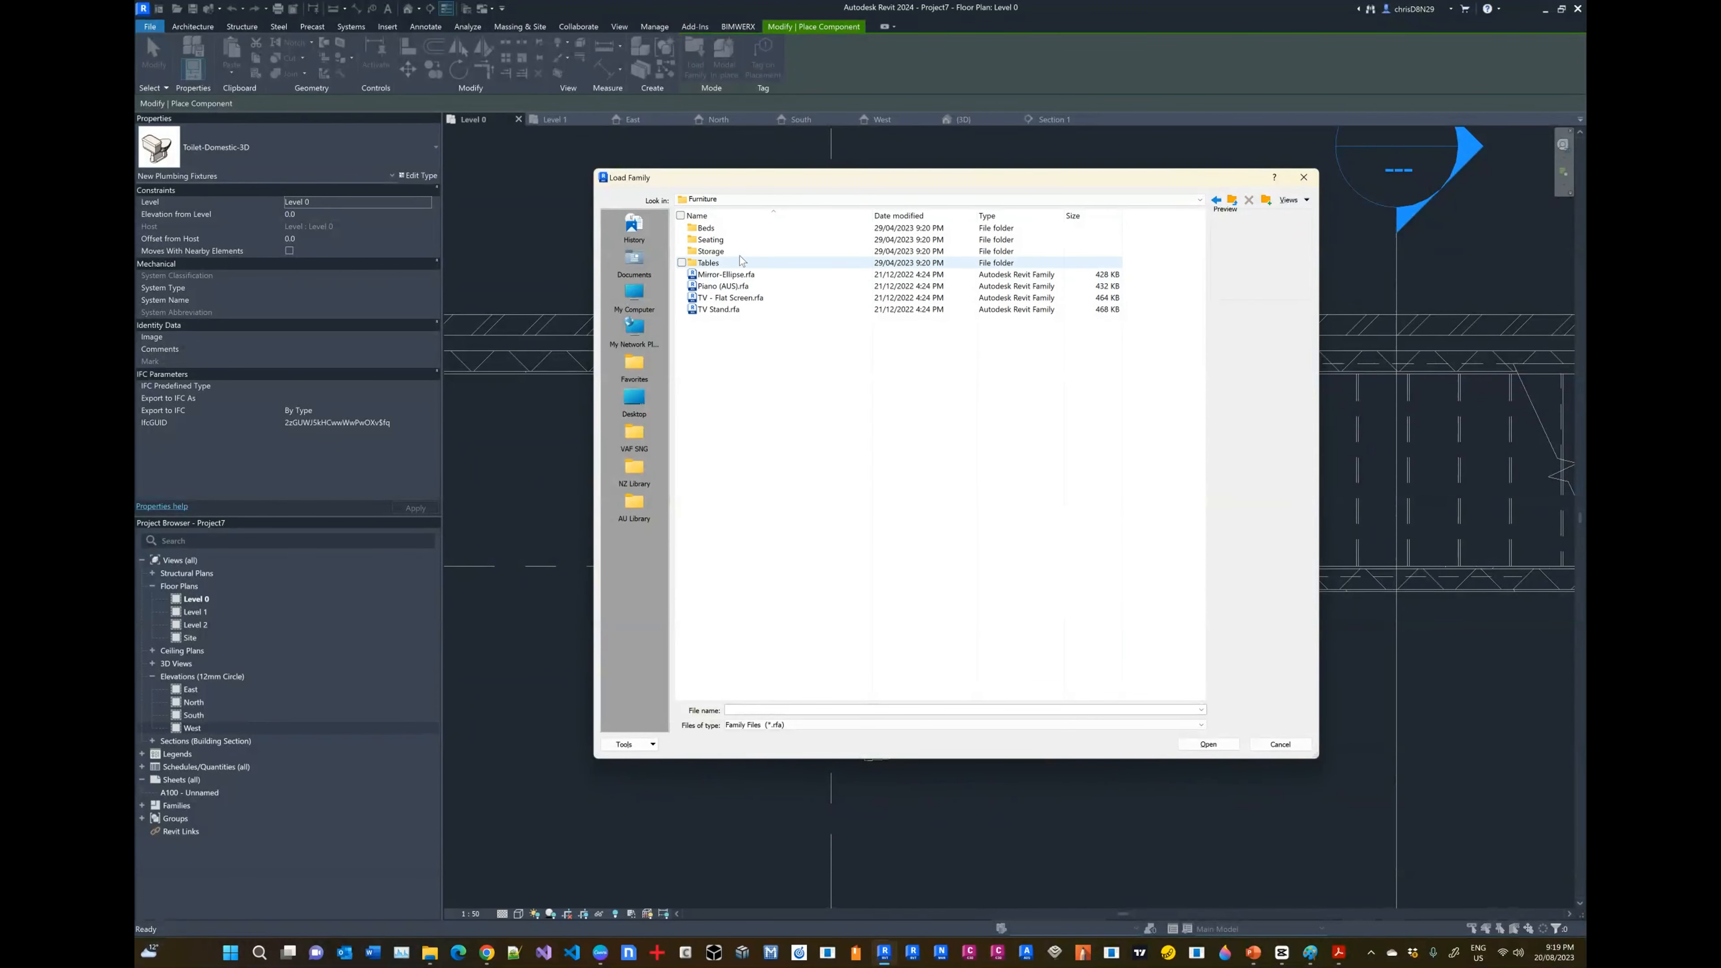
pyautogui.doubleClick(705, 264)
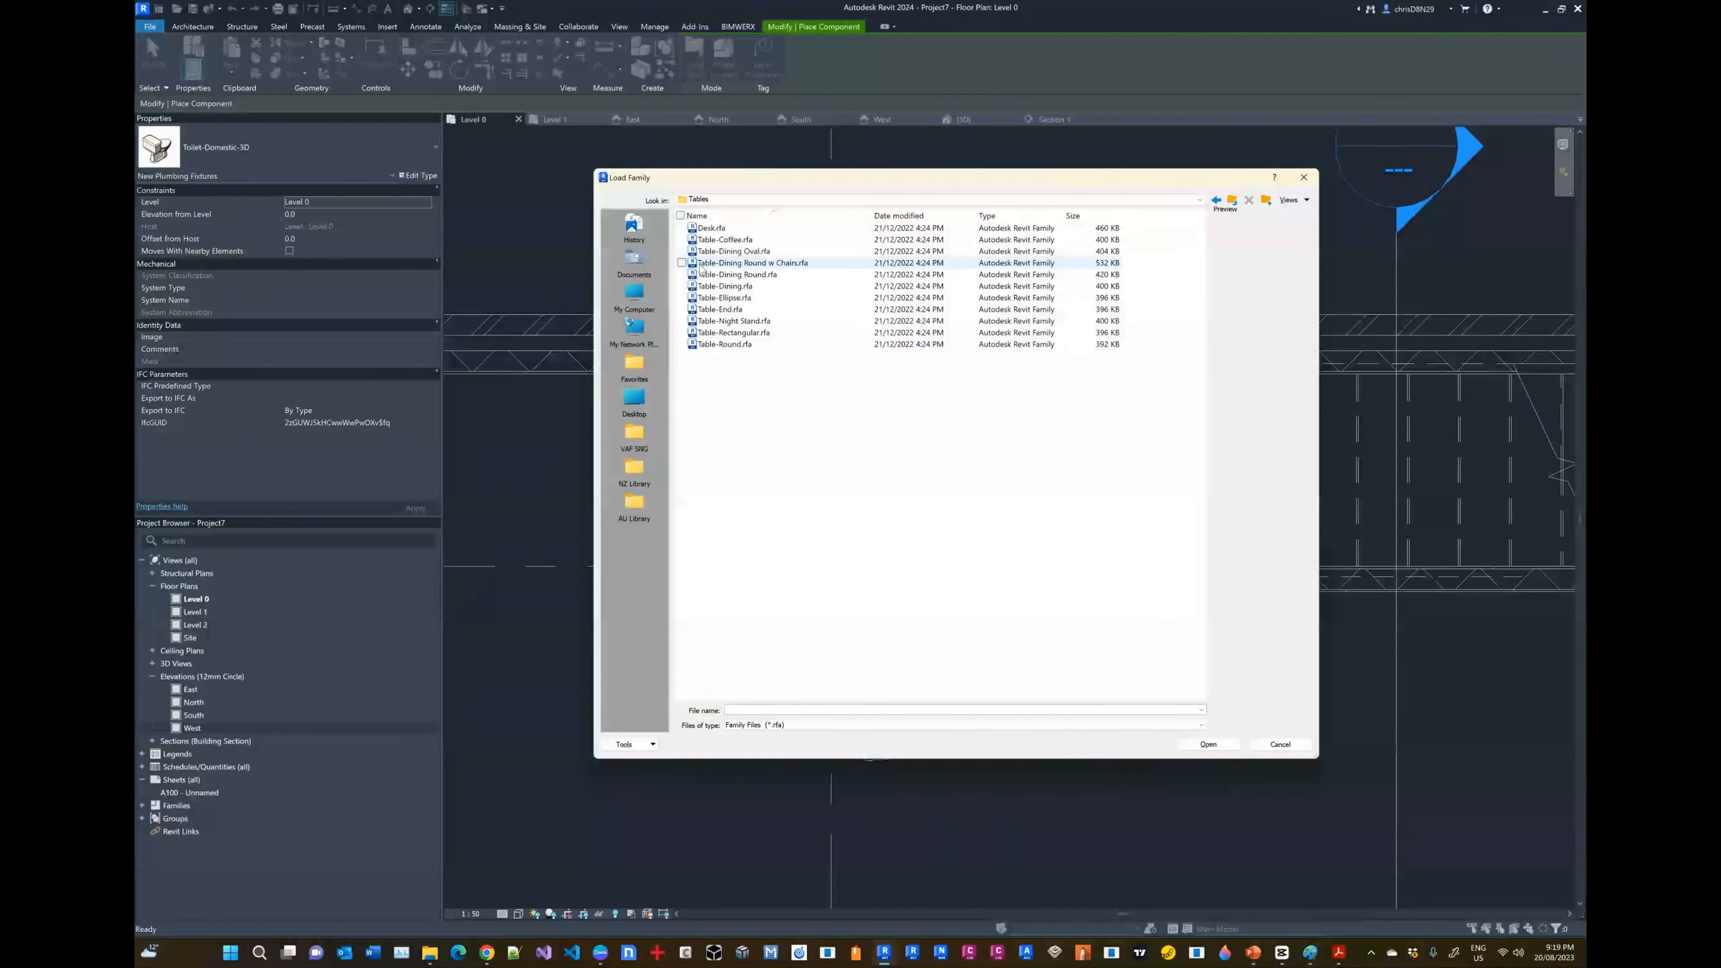
# Step: Preview the round dining, rectangular dining, ellipse and end tables, and load the Table-Dining family
pyautogui.click(745, 263)
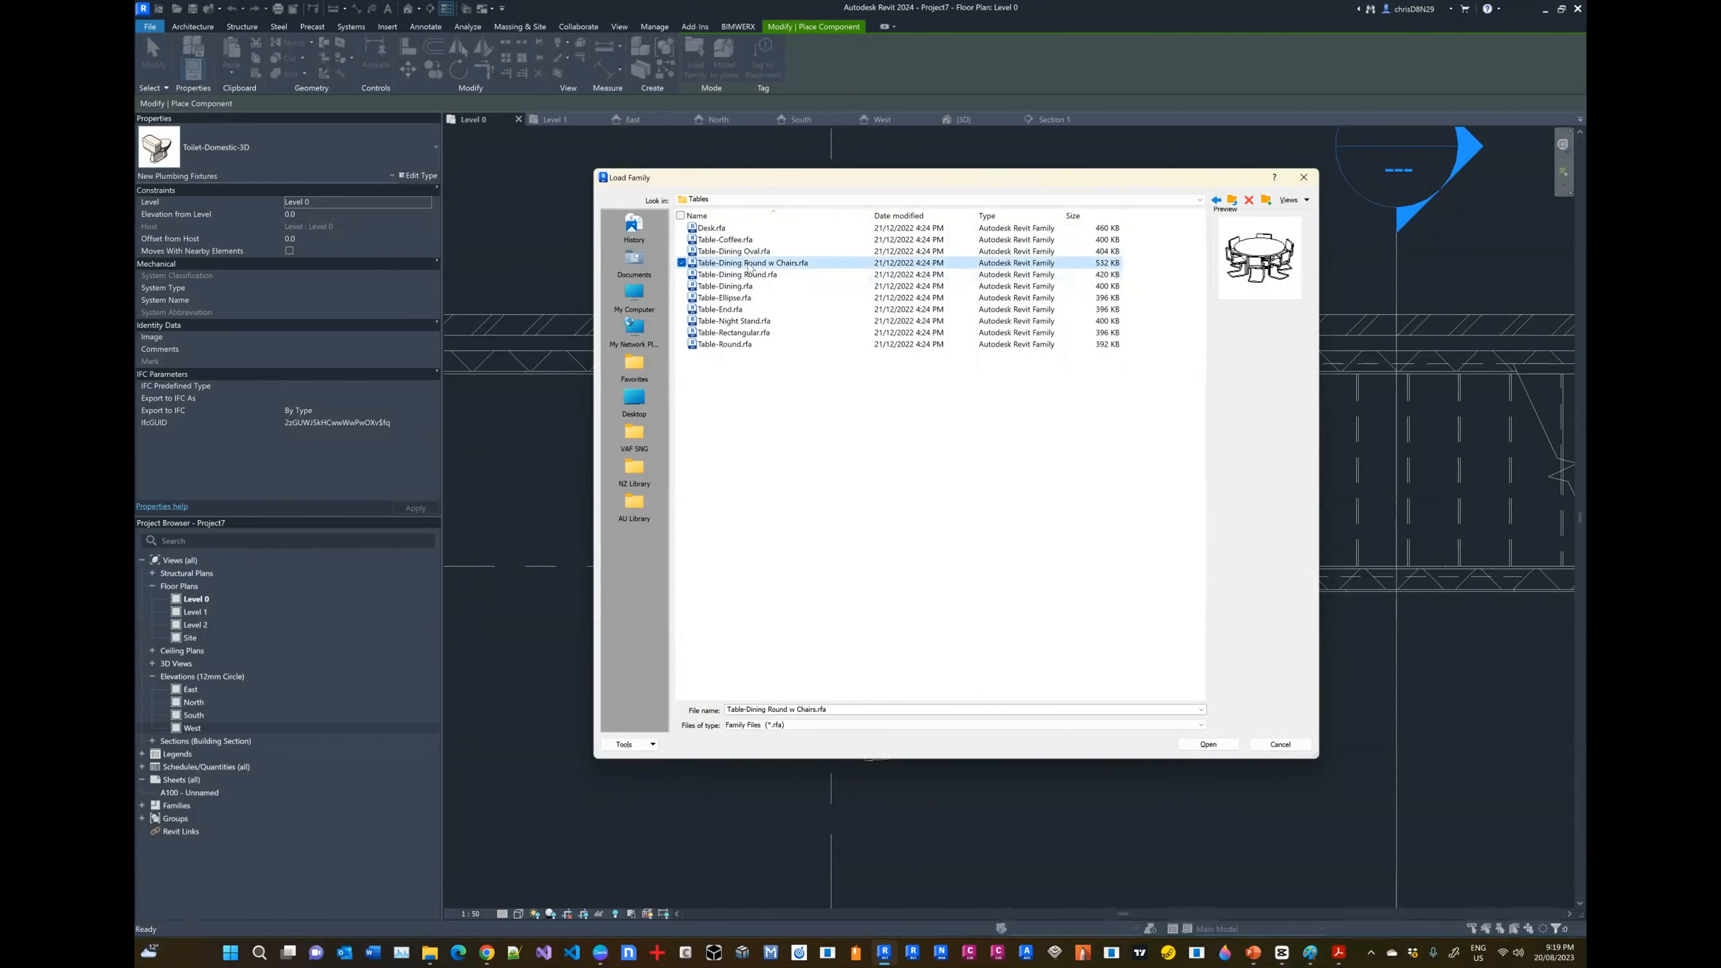
pyautogui.click(756, 285)
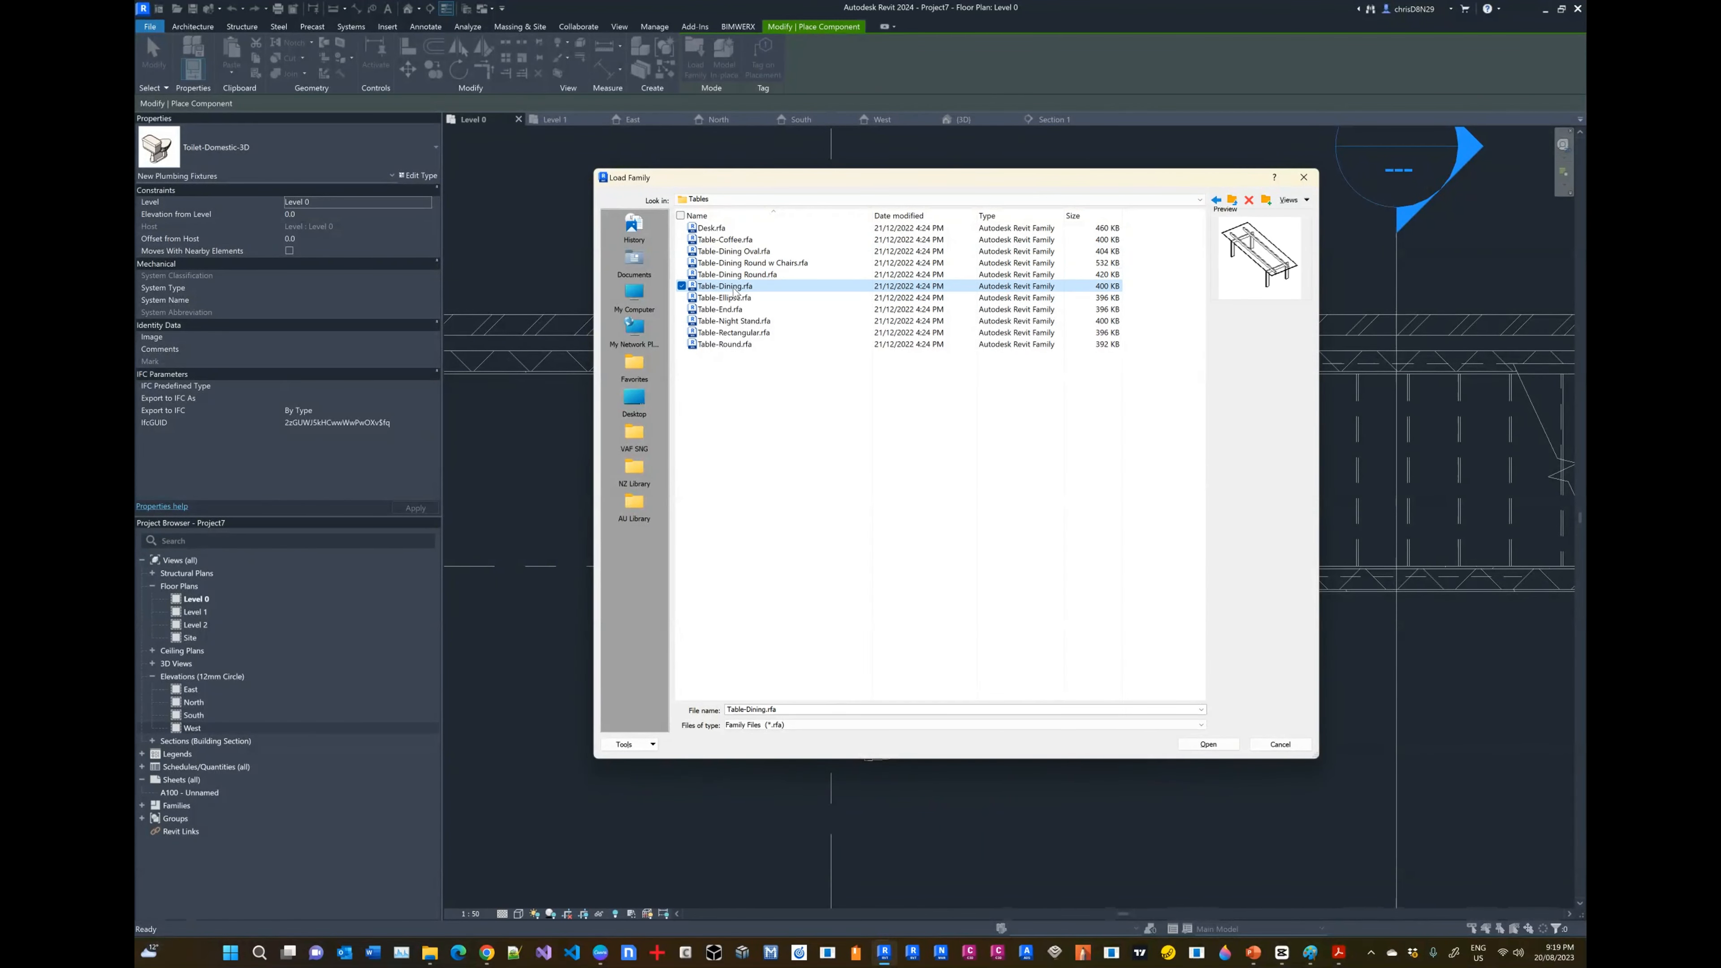
pyautogui.click(728, 298)
pyautogui.click(728, 312)
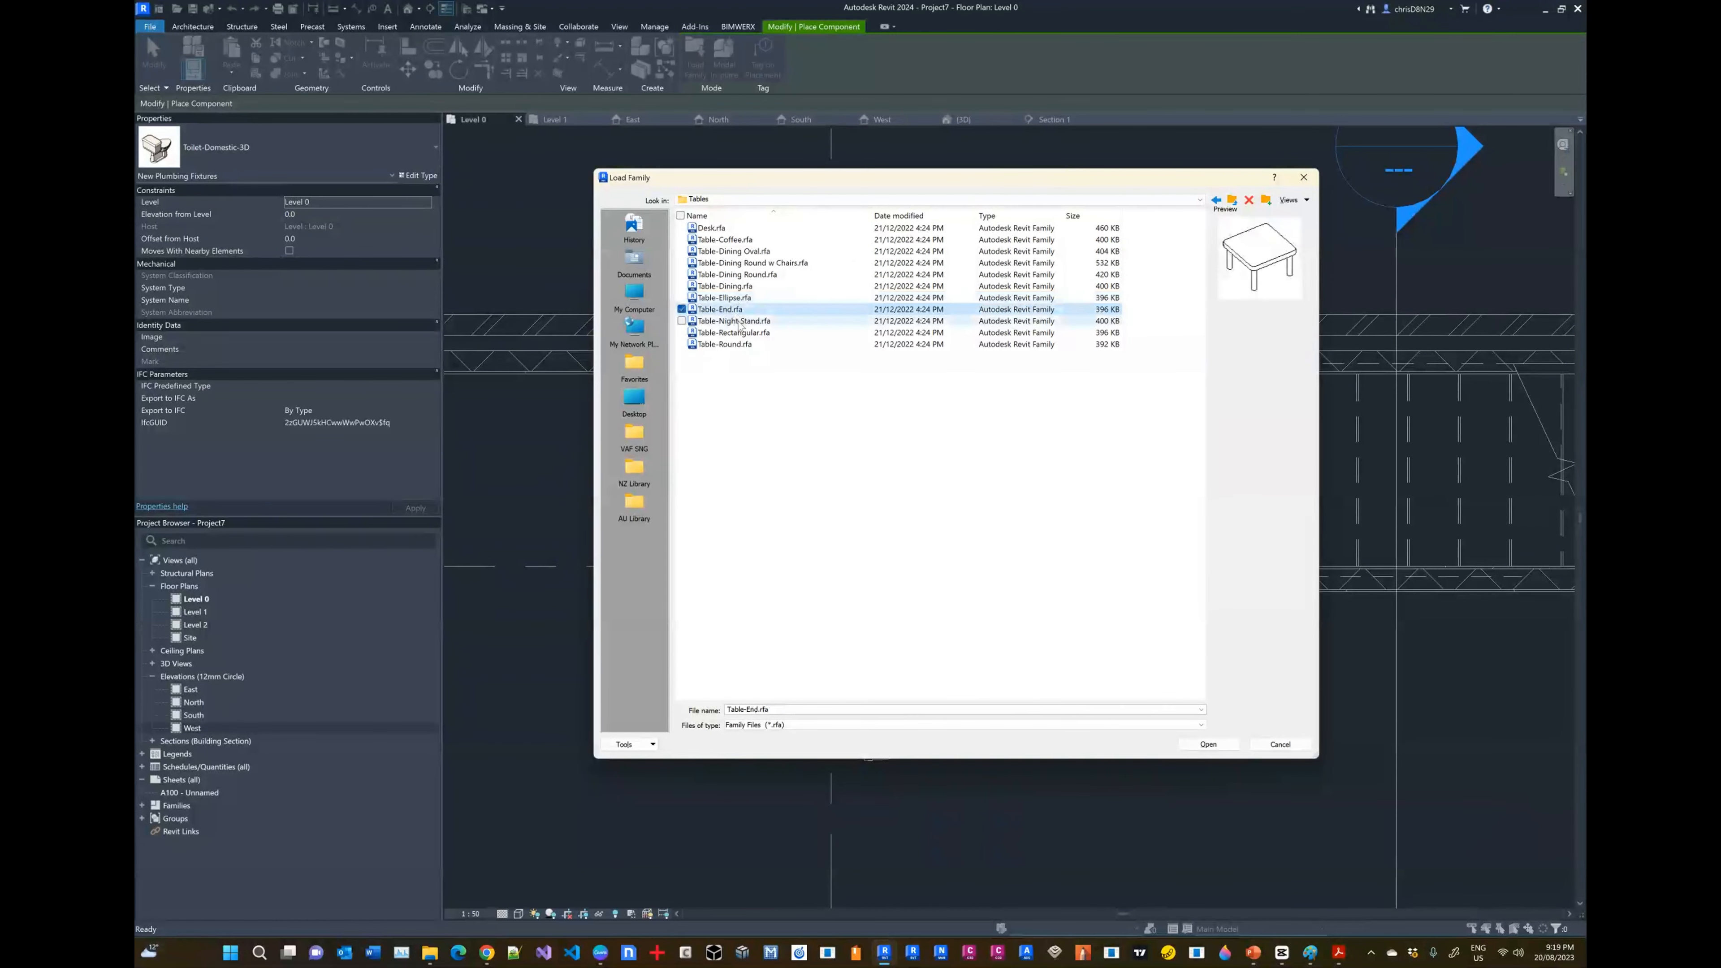
pyautogui.click(724, 287)
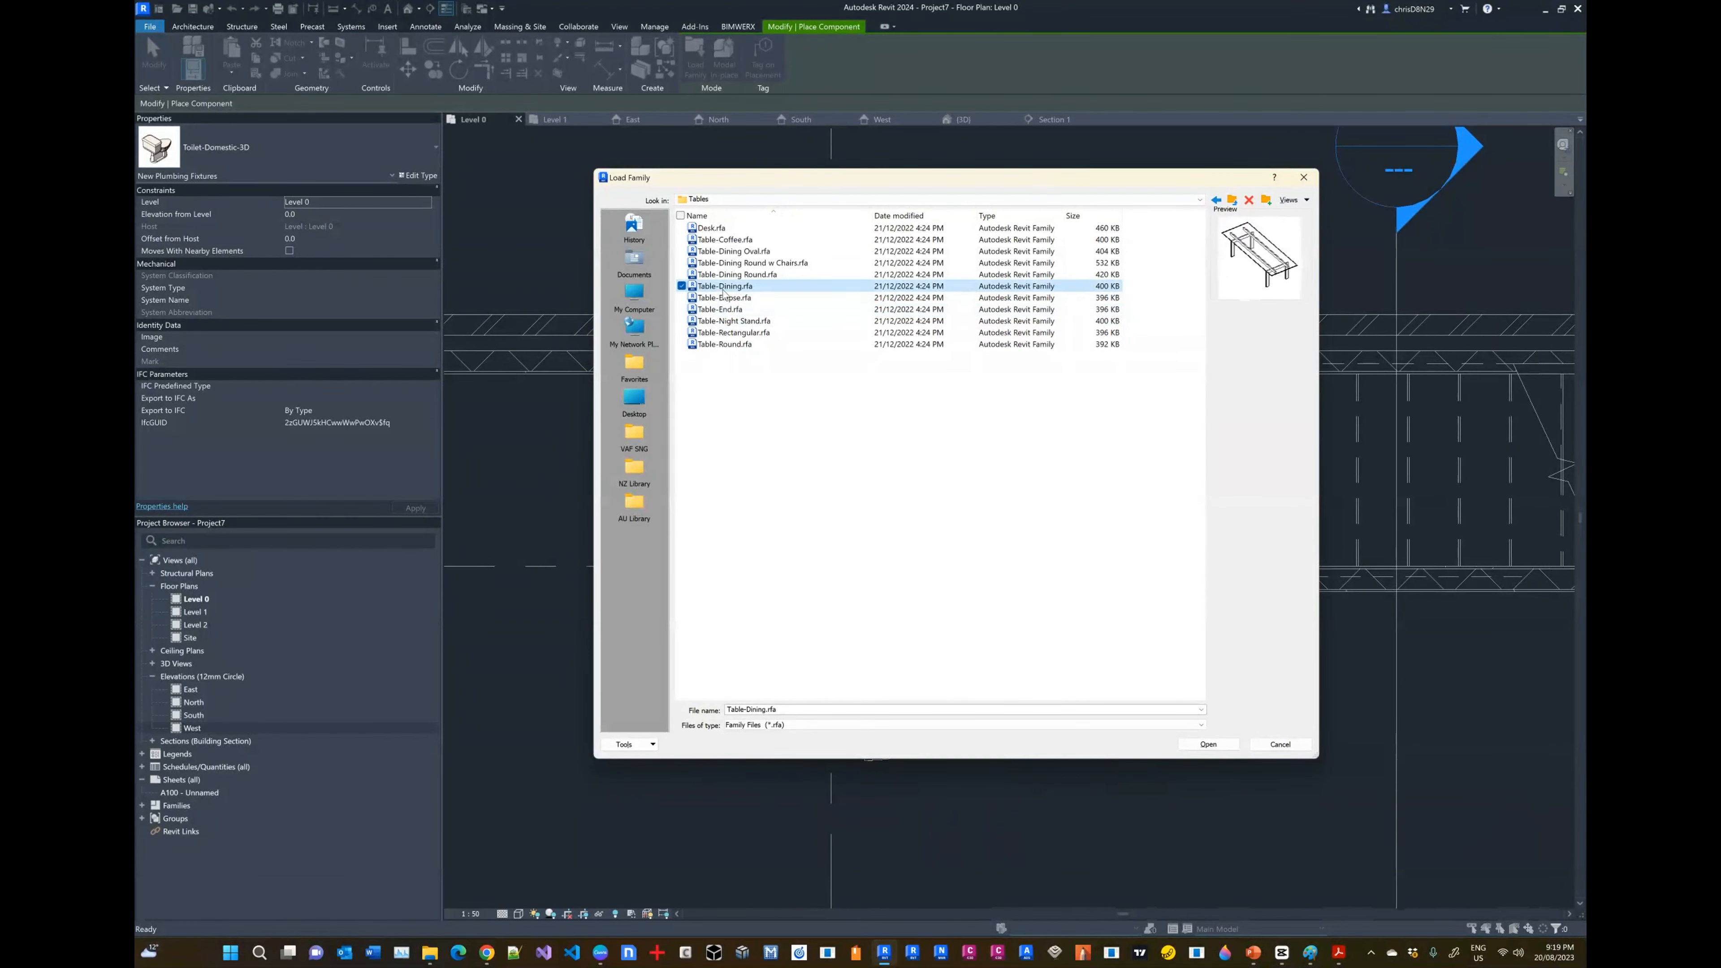
pyautogui.click(1207, 744)
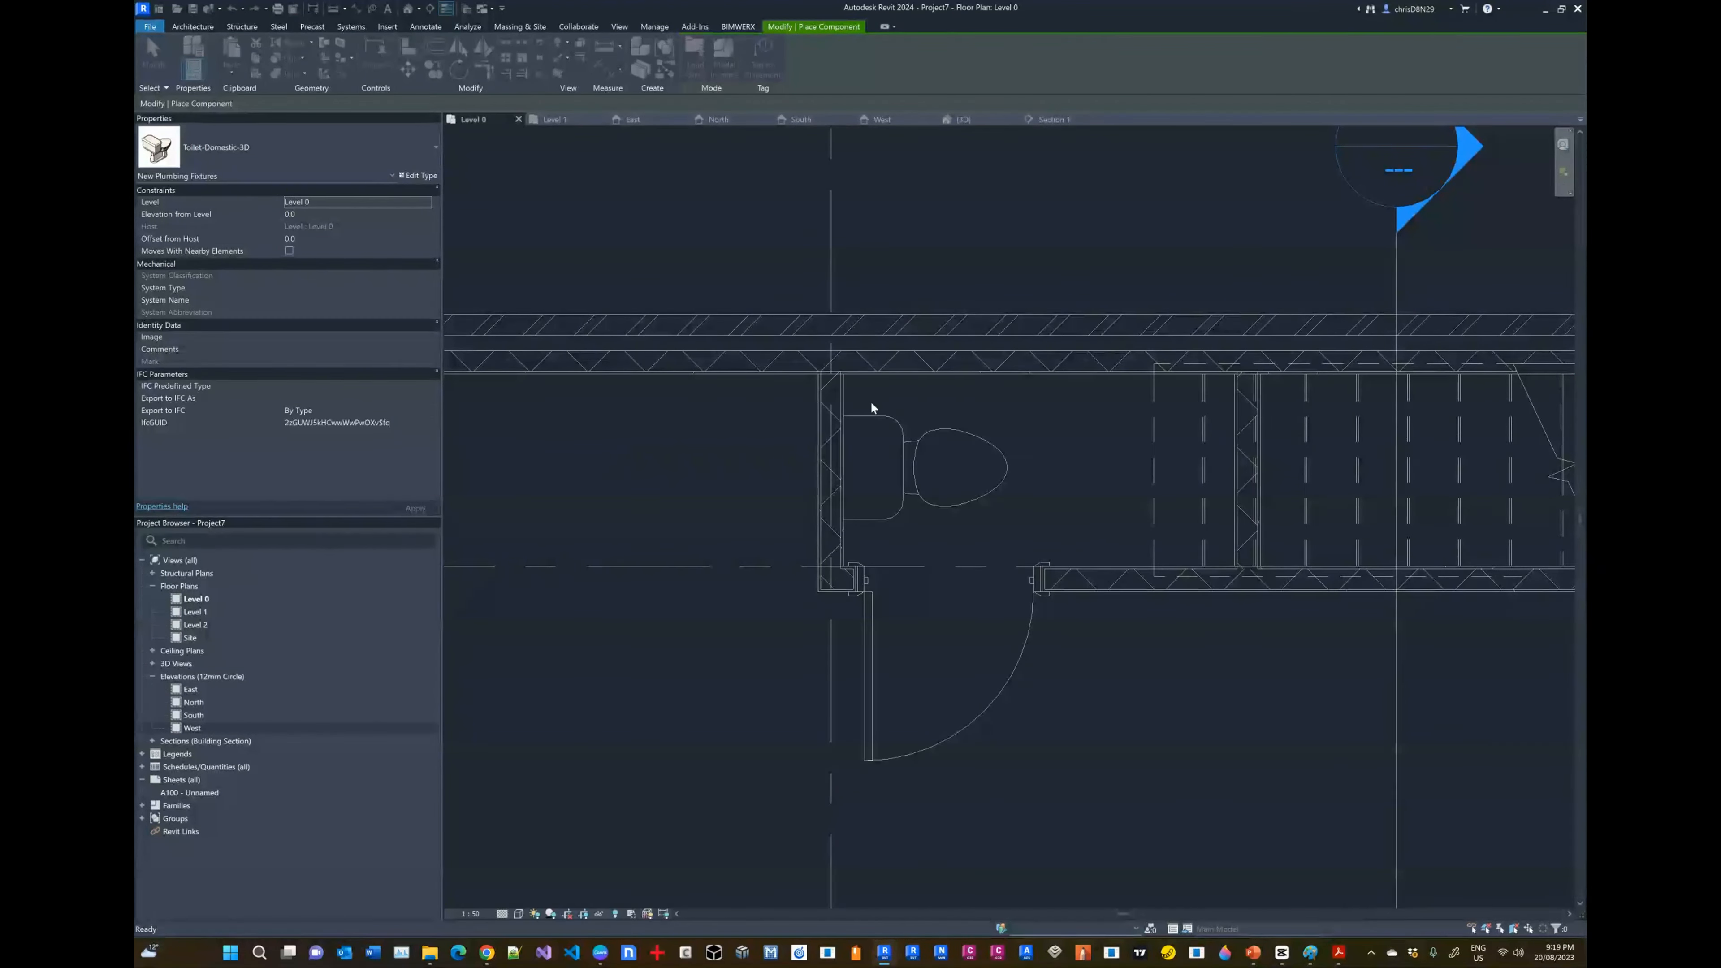
# Step: Place the 0762 x 2134mm dining table on Level 0, centred on the section line in the open area beside the stair wall
pyautogui.scroll(-5, 871, 407)
pyautogui.scroll(3, 1003, 528)
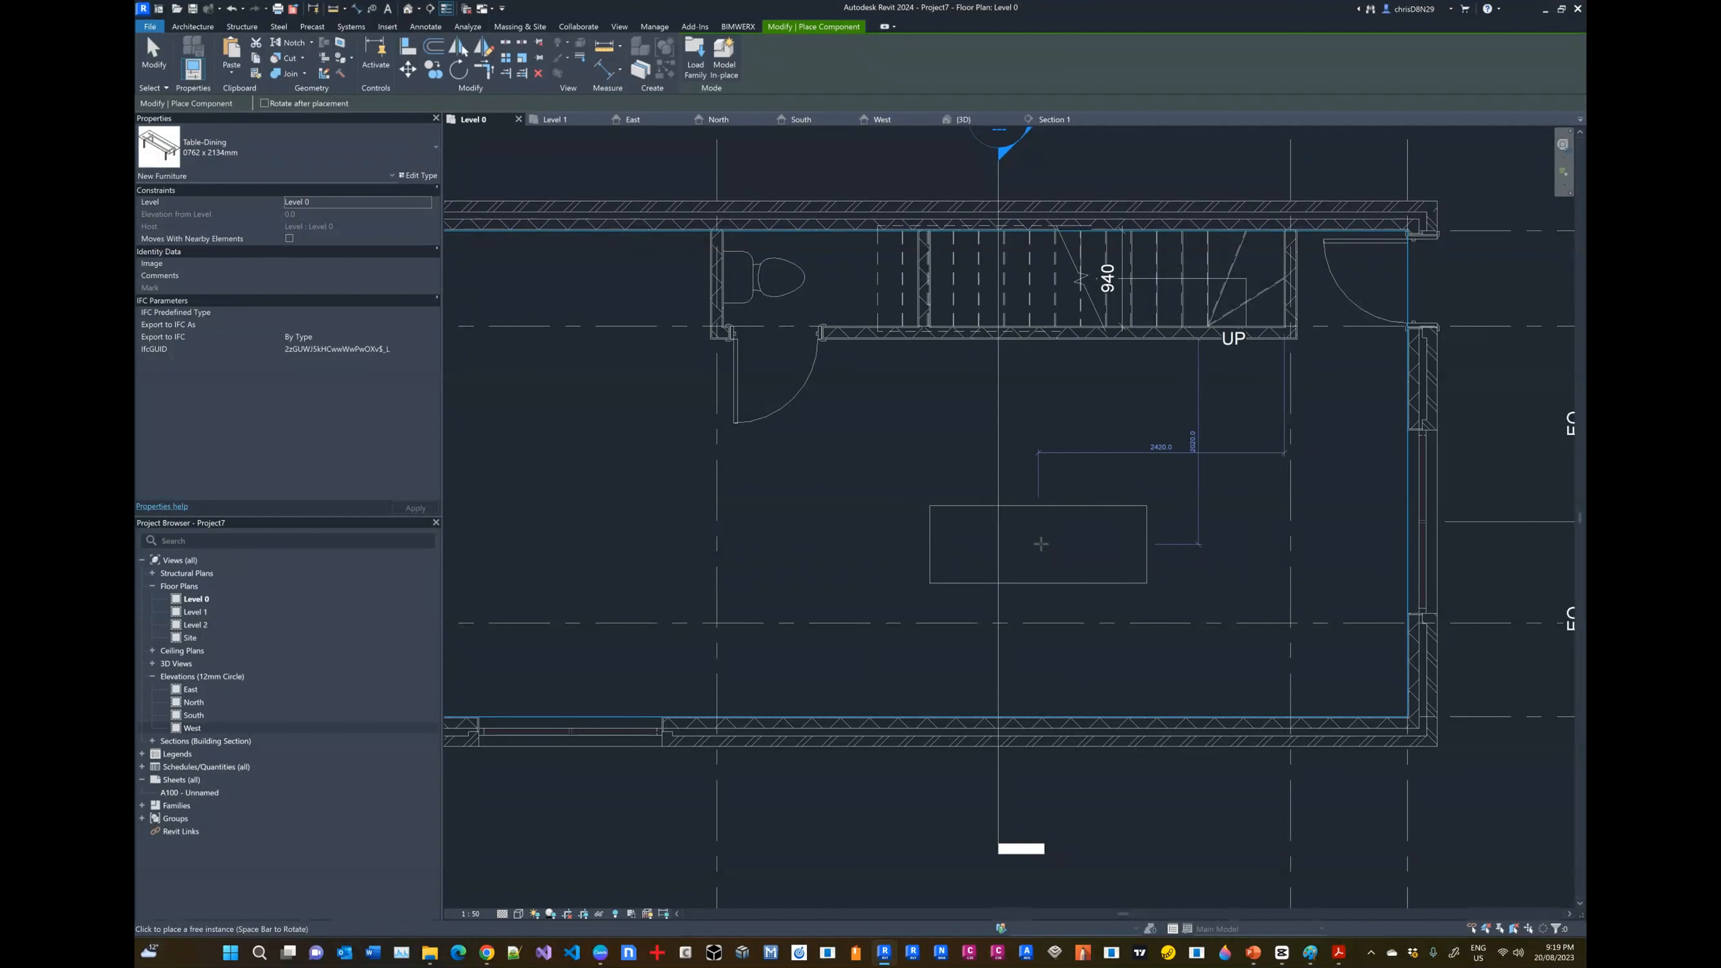
pyautogui.click(998, 536)
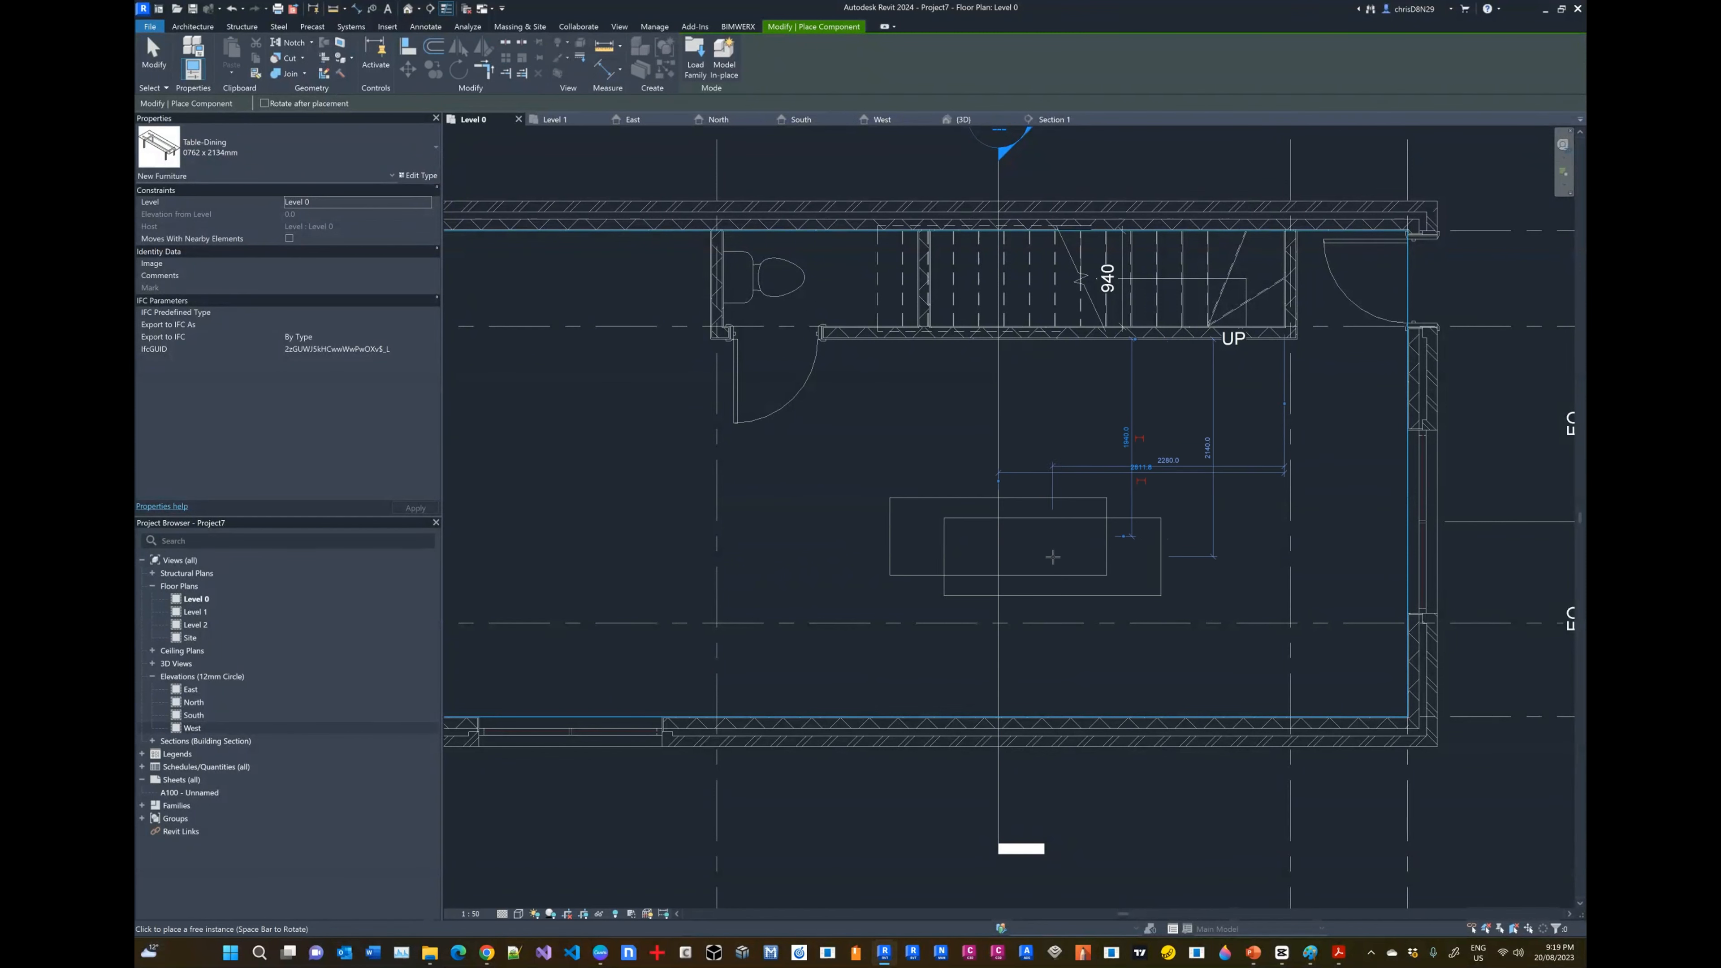
pyautogui.press('Escape')
pyautogui.press('Escape')
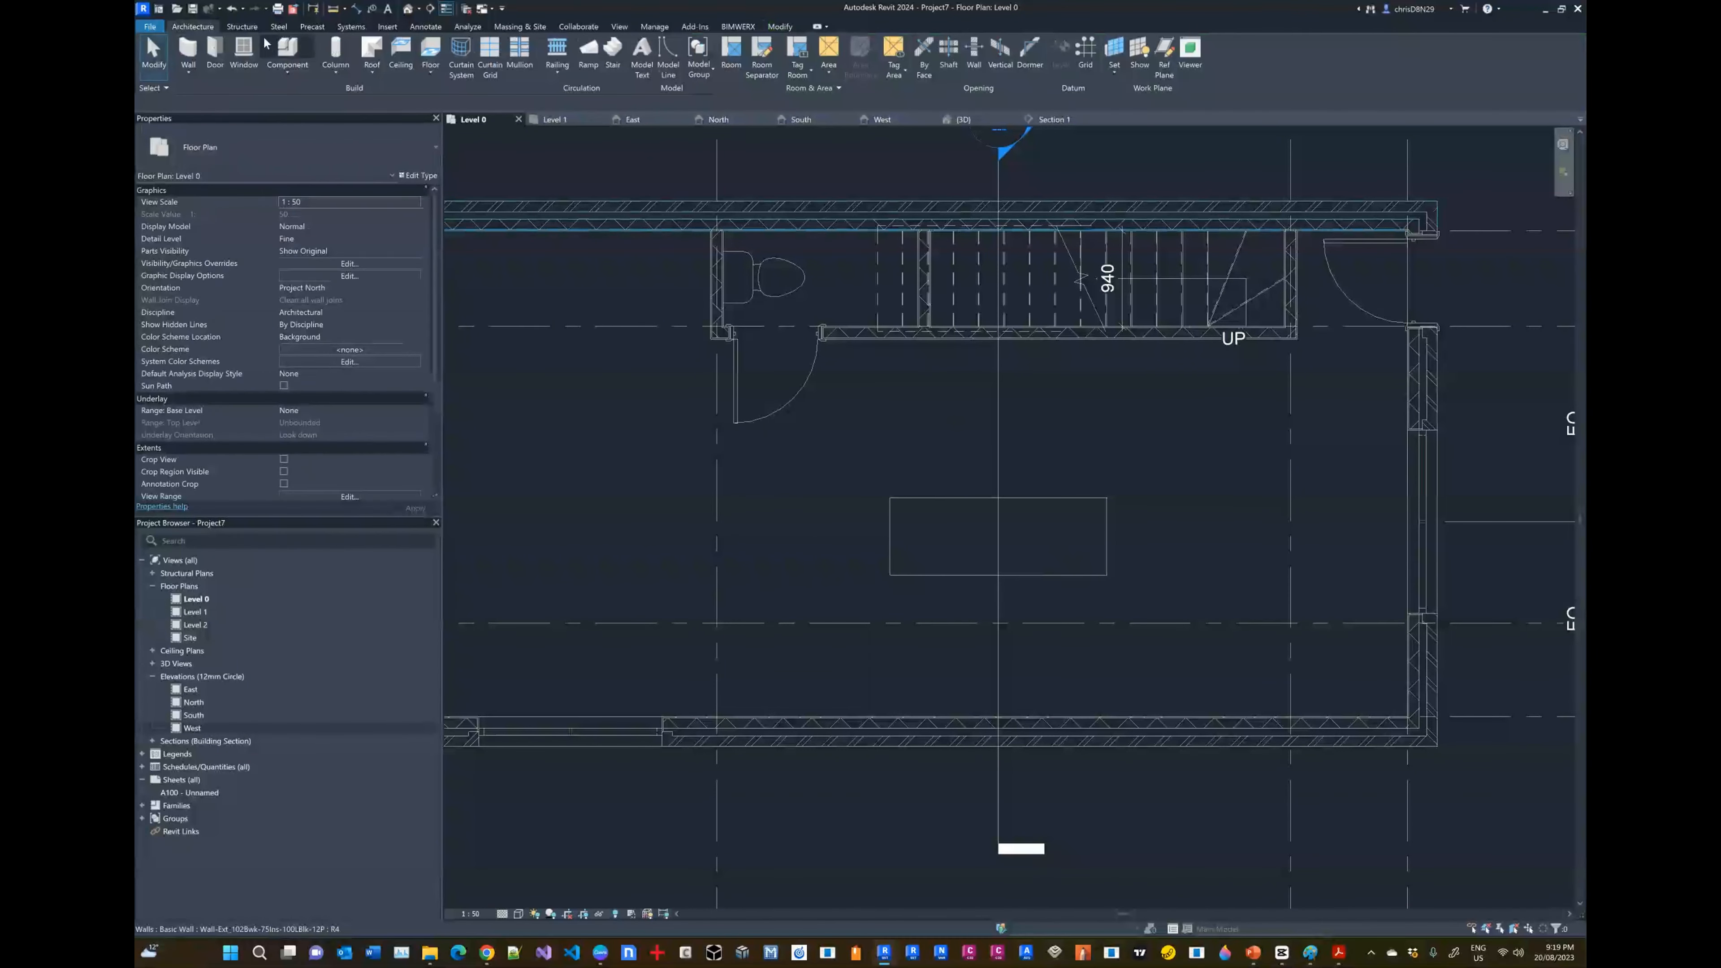
# Step: Start loading another component family and browse to the Seating folder under Furniture in the Australia library
pyautogui.press('c')
pyautogui.press('m')
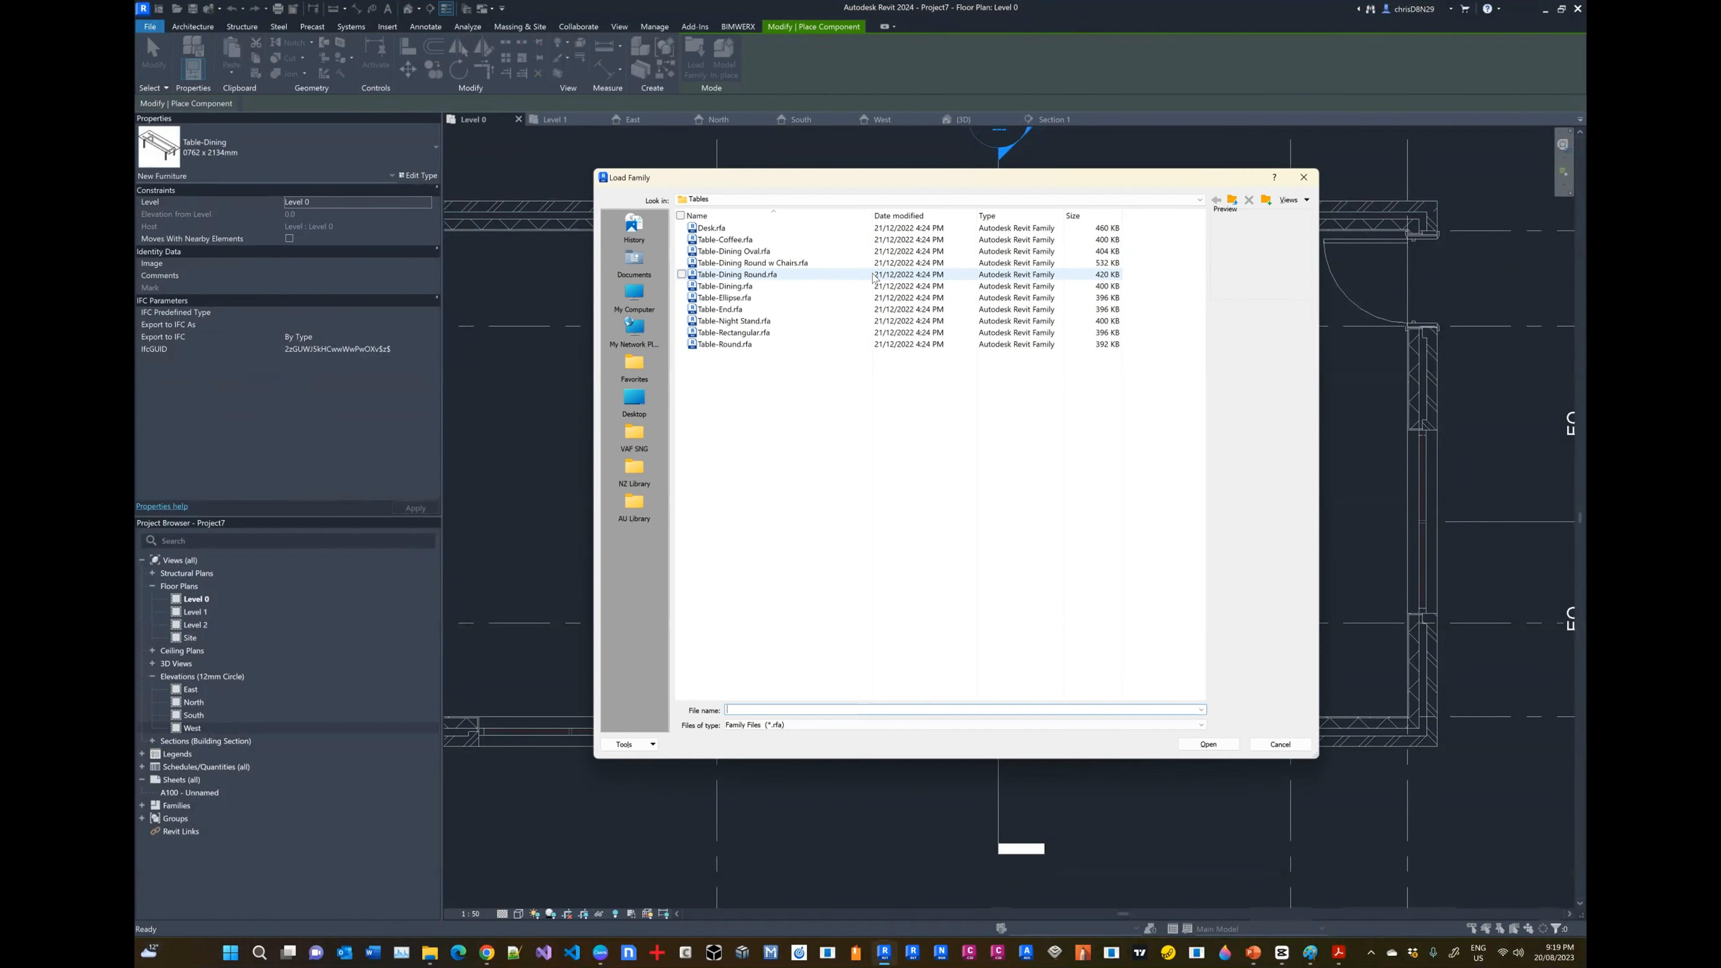
pyautogui.click(1231, 199)
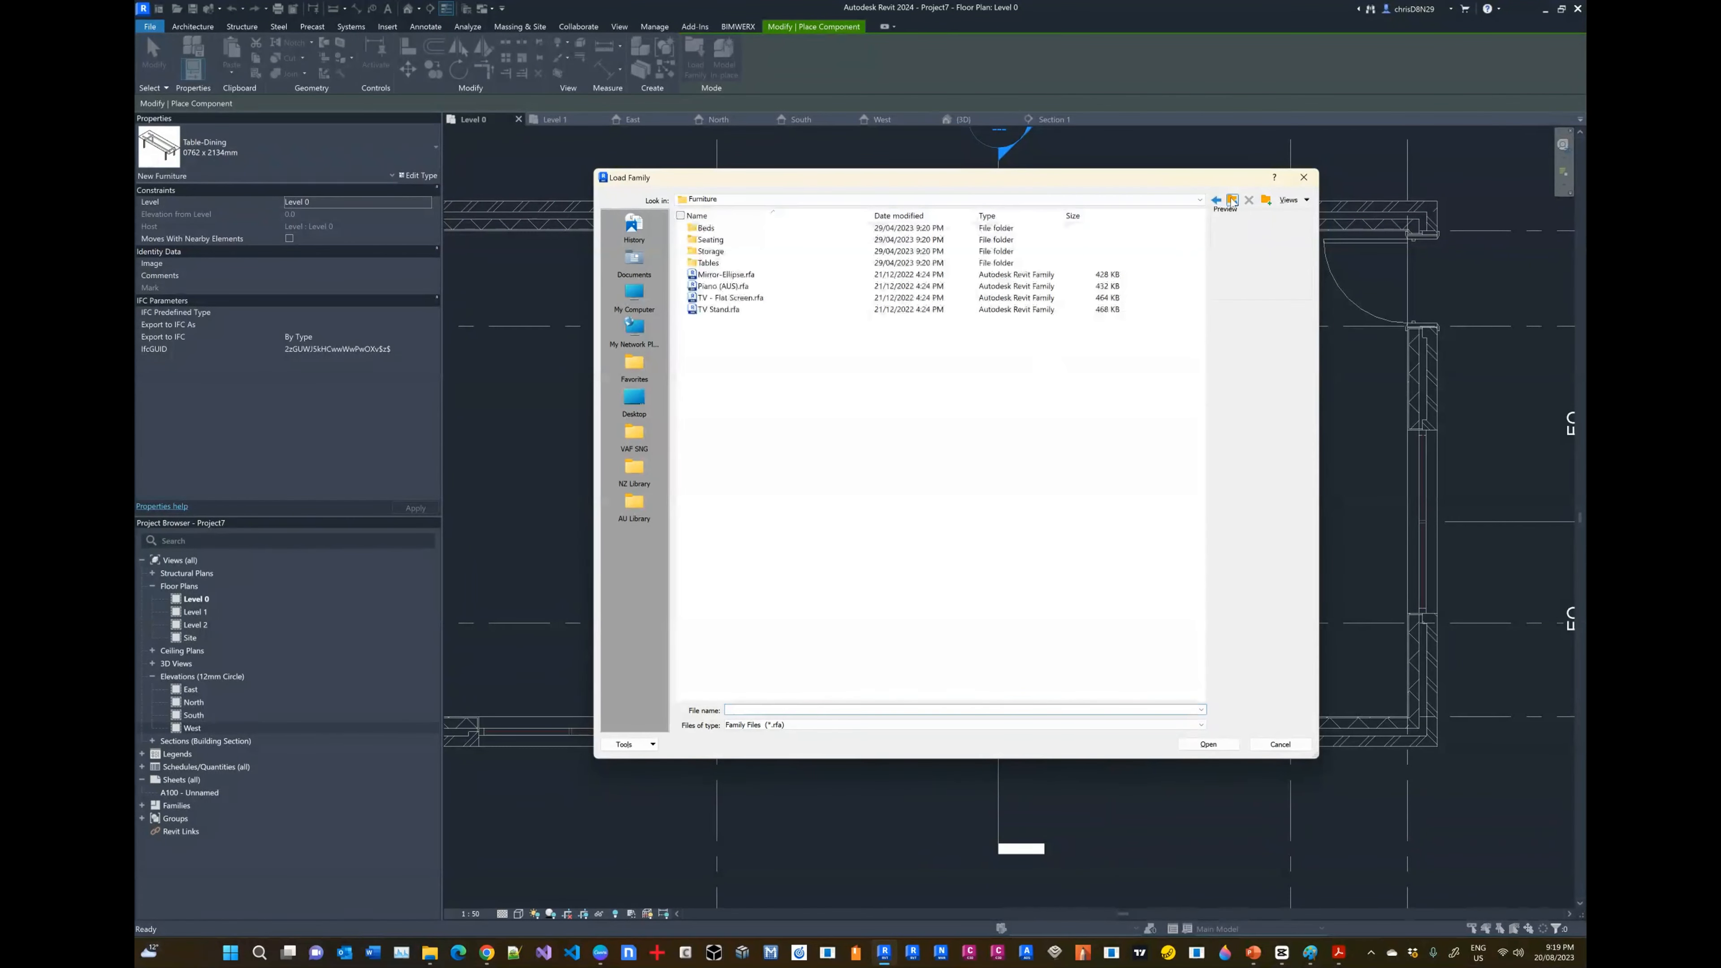
pyautogui.doubleClick(744, 241)
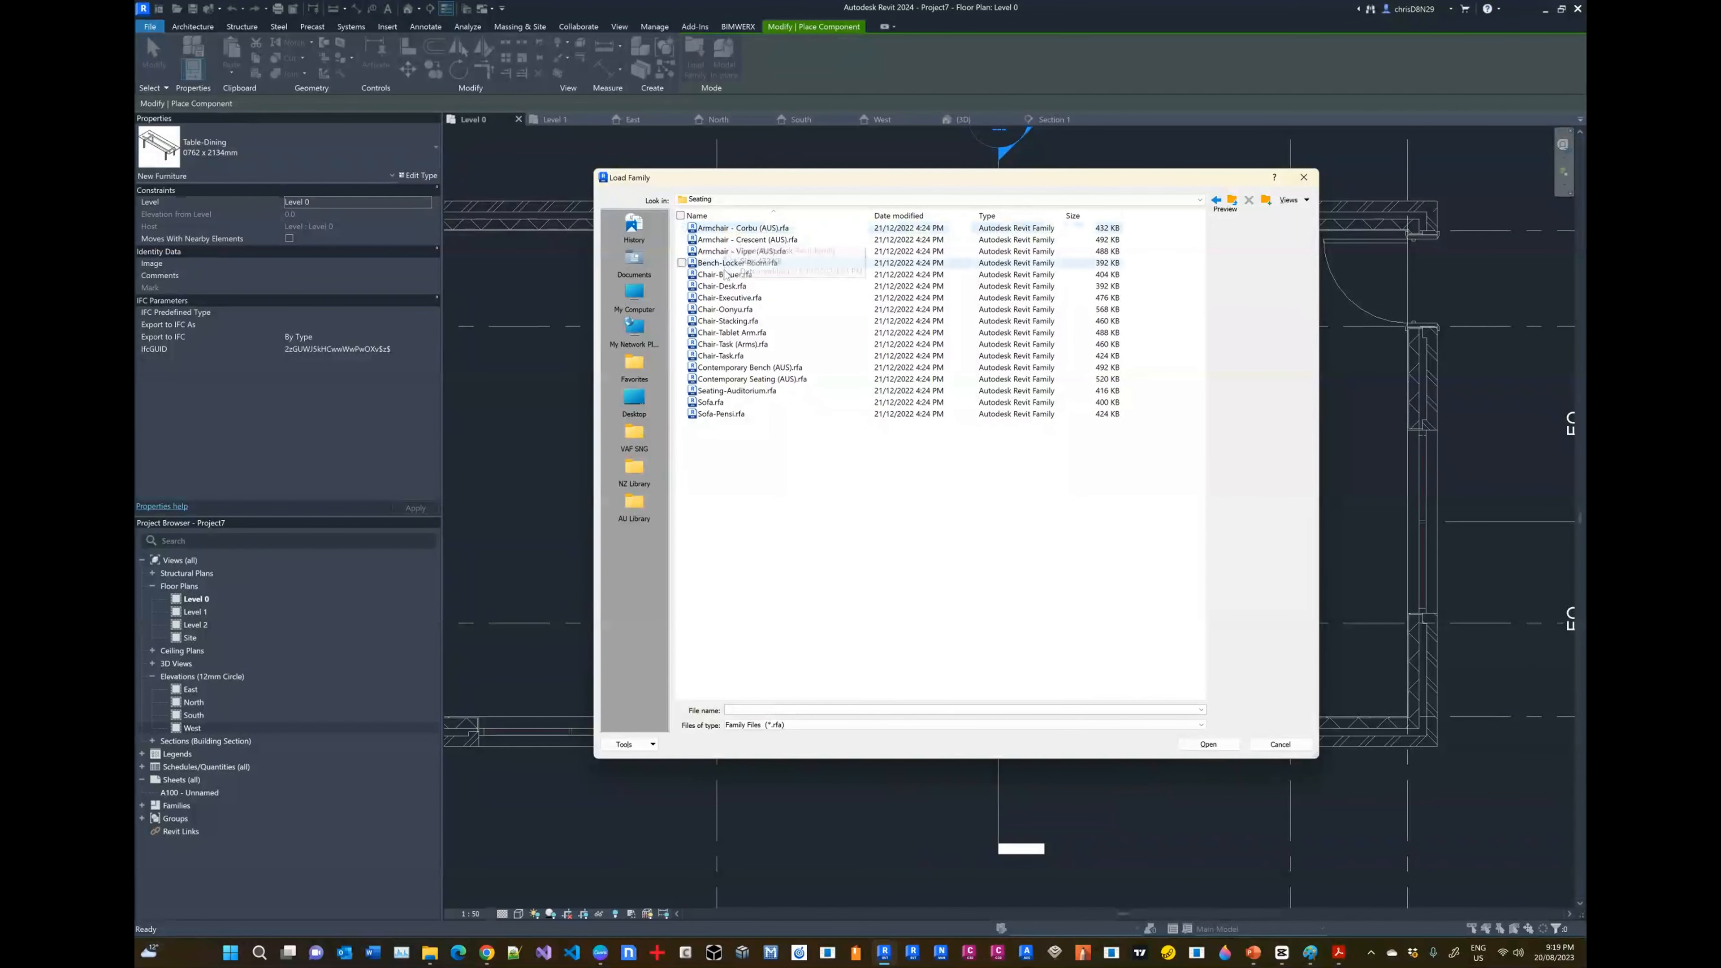
# Step: Preview the chair, contemporary bench and seating, auditorium seat and sofa families in the Seating folder
pyautogui.click(725, 274)
pyautogui.click(732, 298)
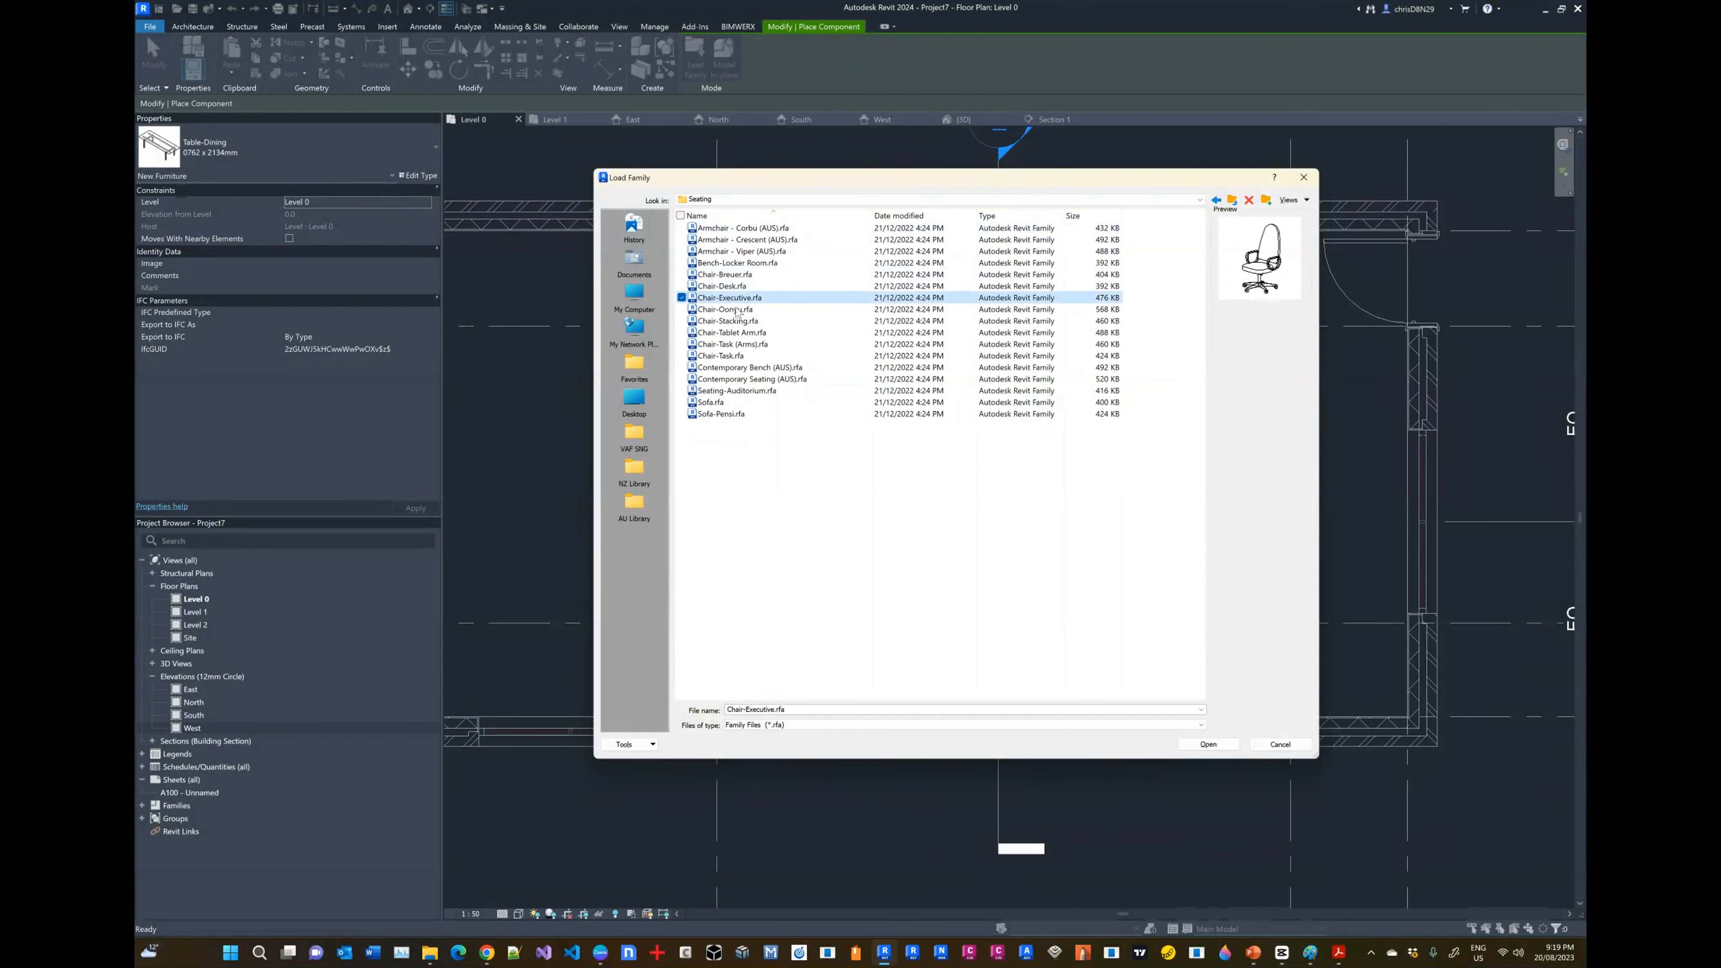
pyautogui.click(737, 309)
pyautogui.click(737, 332)
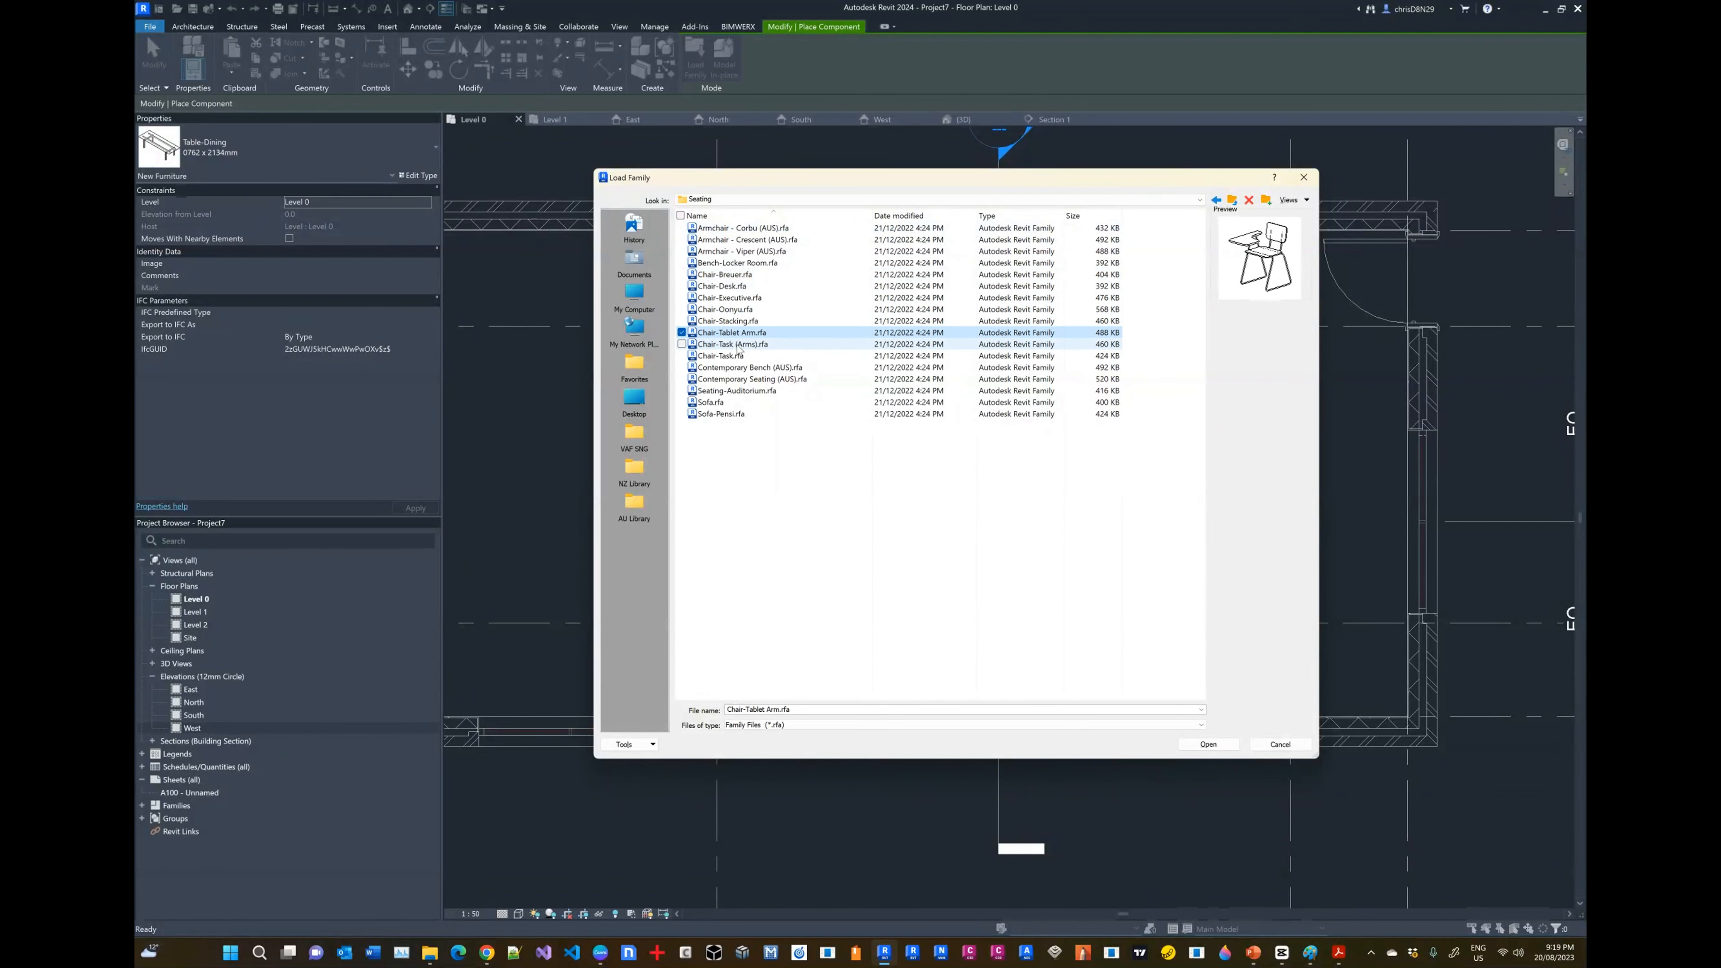
pyautogui.click(737, 344)
pyautogui.click(741, 356)
pyautogui.click(744, 368)
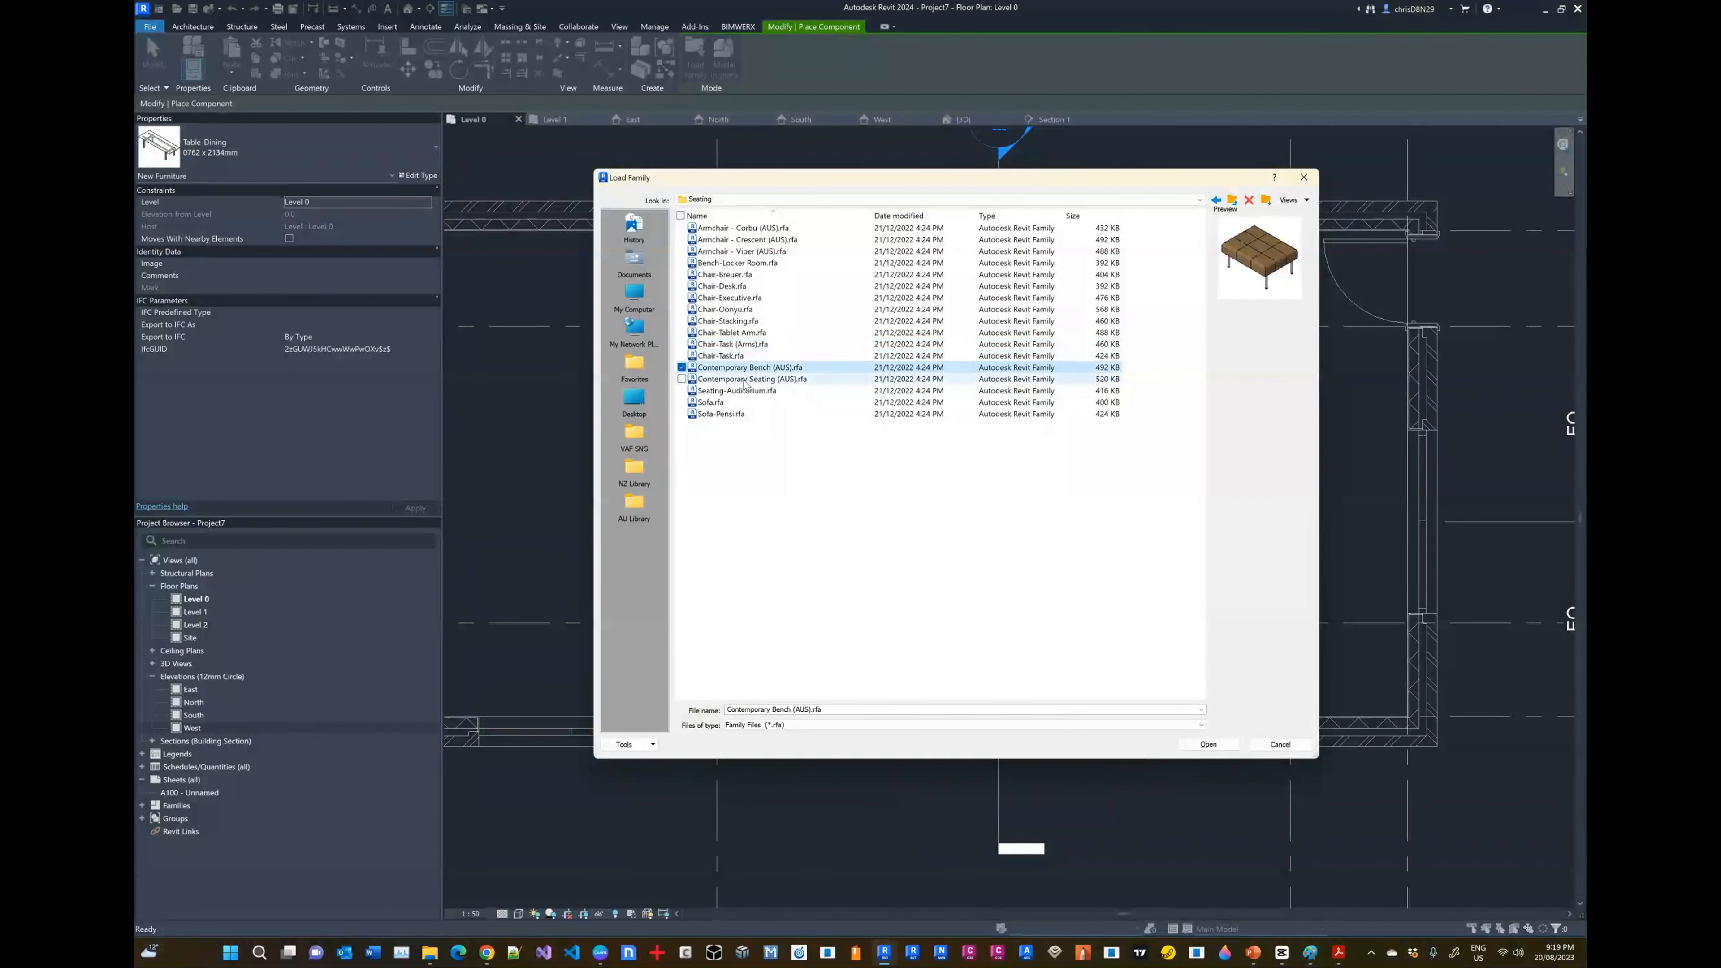
pyautogui.click(745, 380)
pyautogui.click(739, 391)
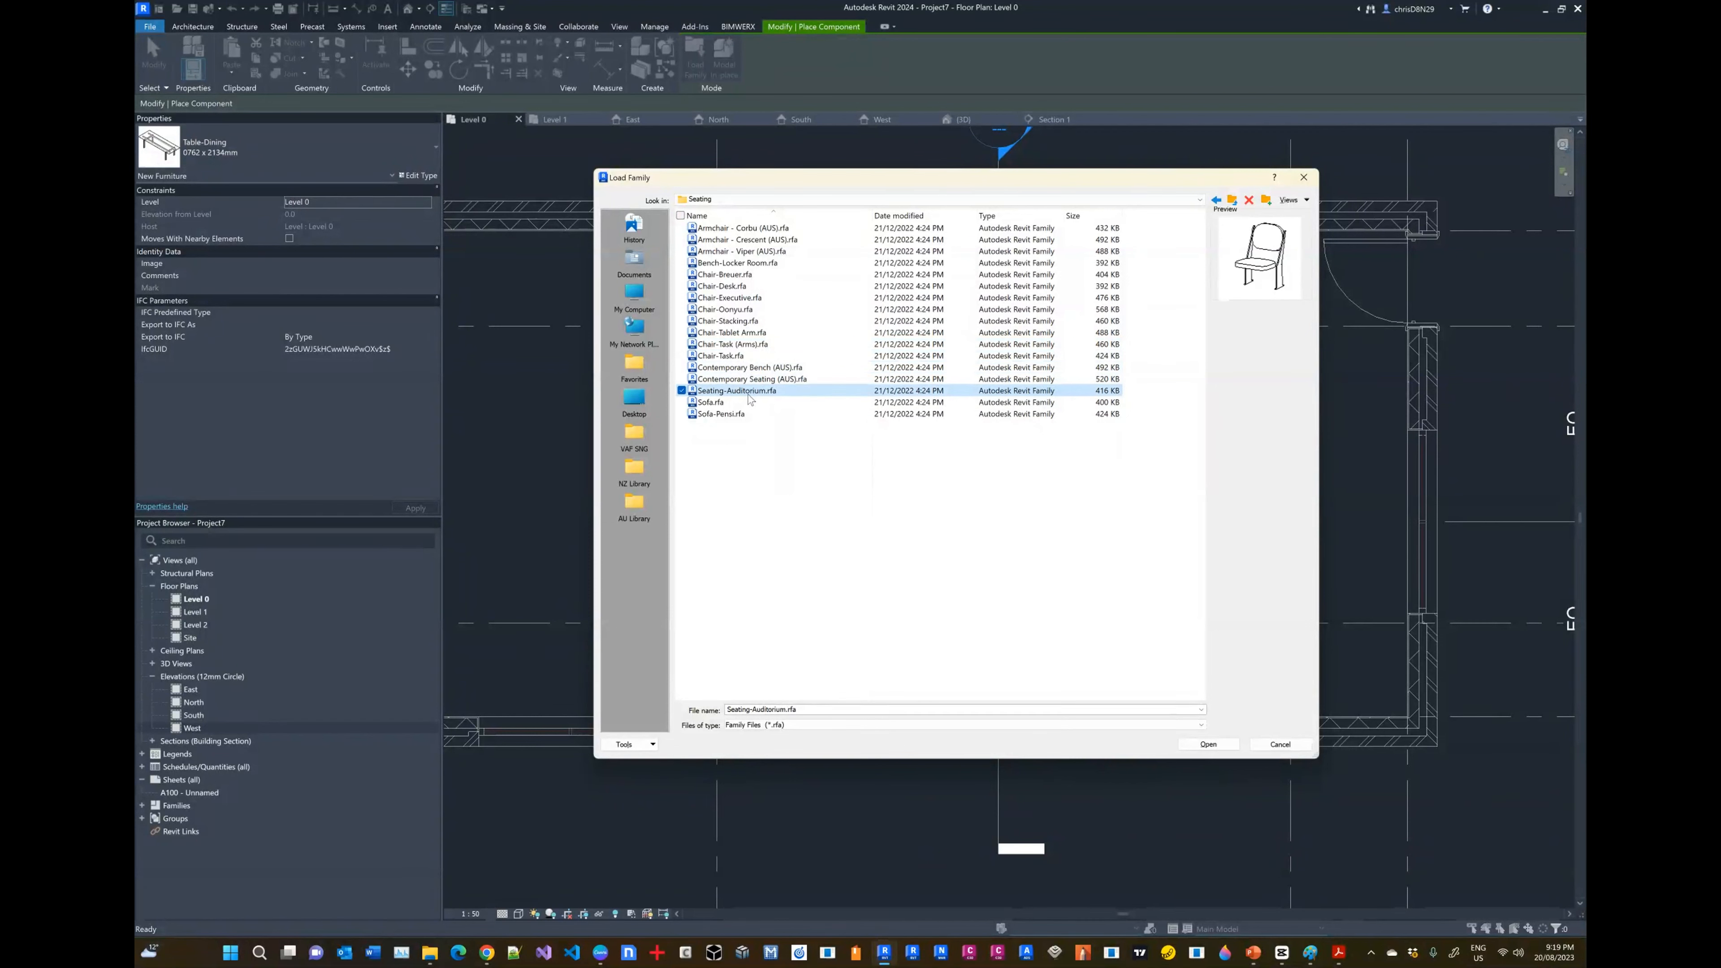
pyautogui.click(718, 402)
pyautogui.click(722, 414)
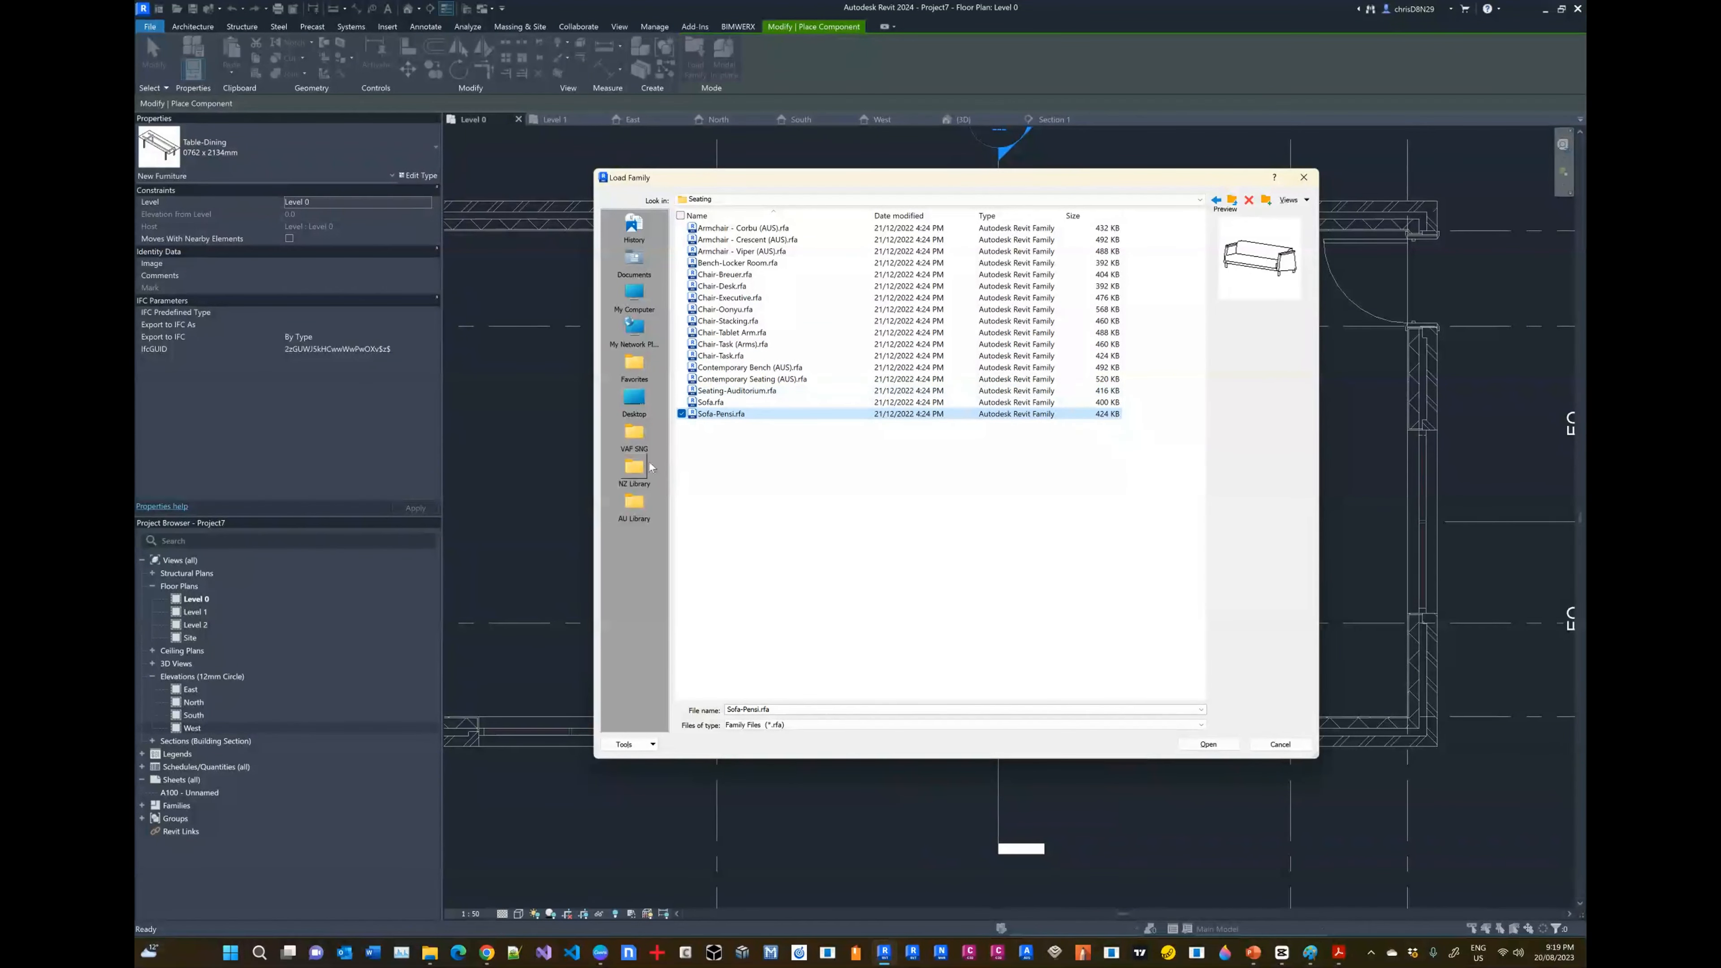
# Step: Load the Chair 01 (NZ) family from the 57-21 Furniture and fittings folder of the NZ Library
pyautogui.click(634, 468)
pyautogui.doubleClick(711, 240)
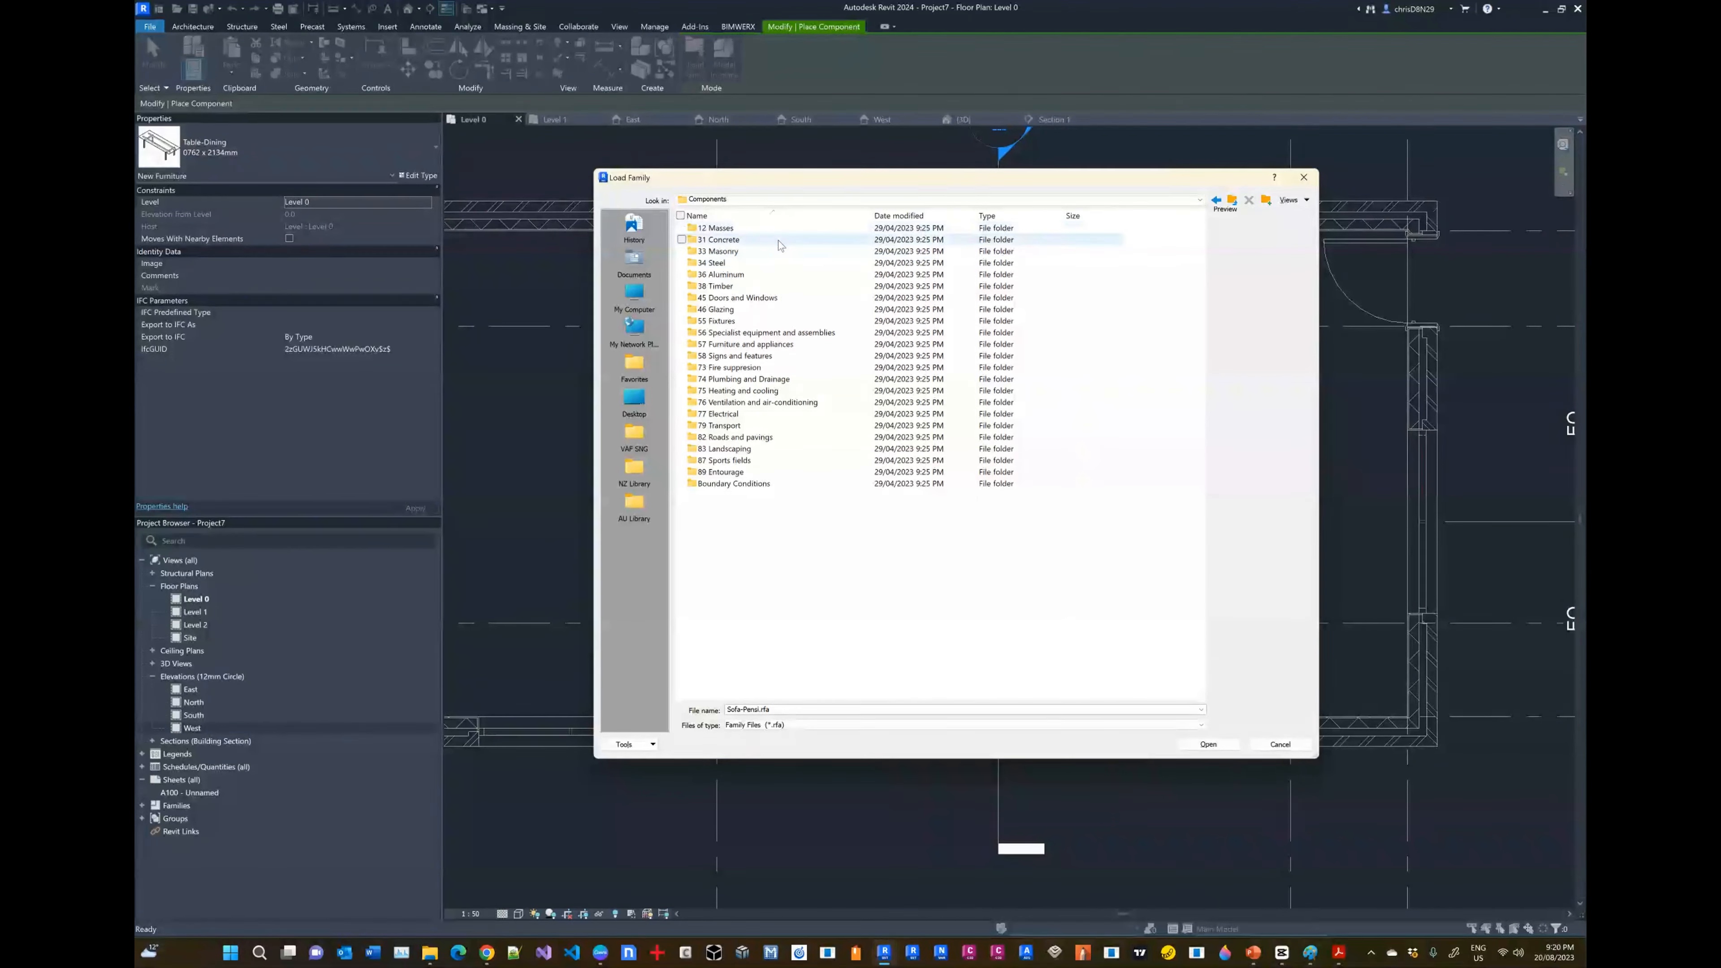
pyautogui.doubleClick(739, 344)
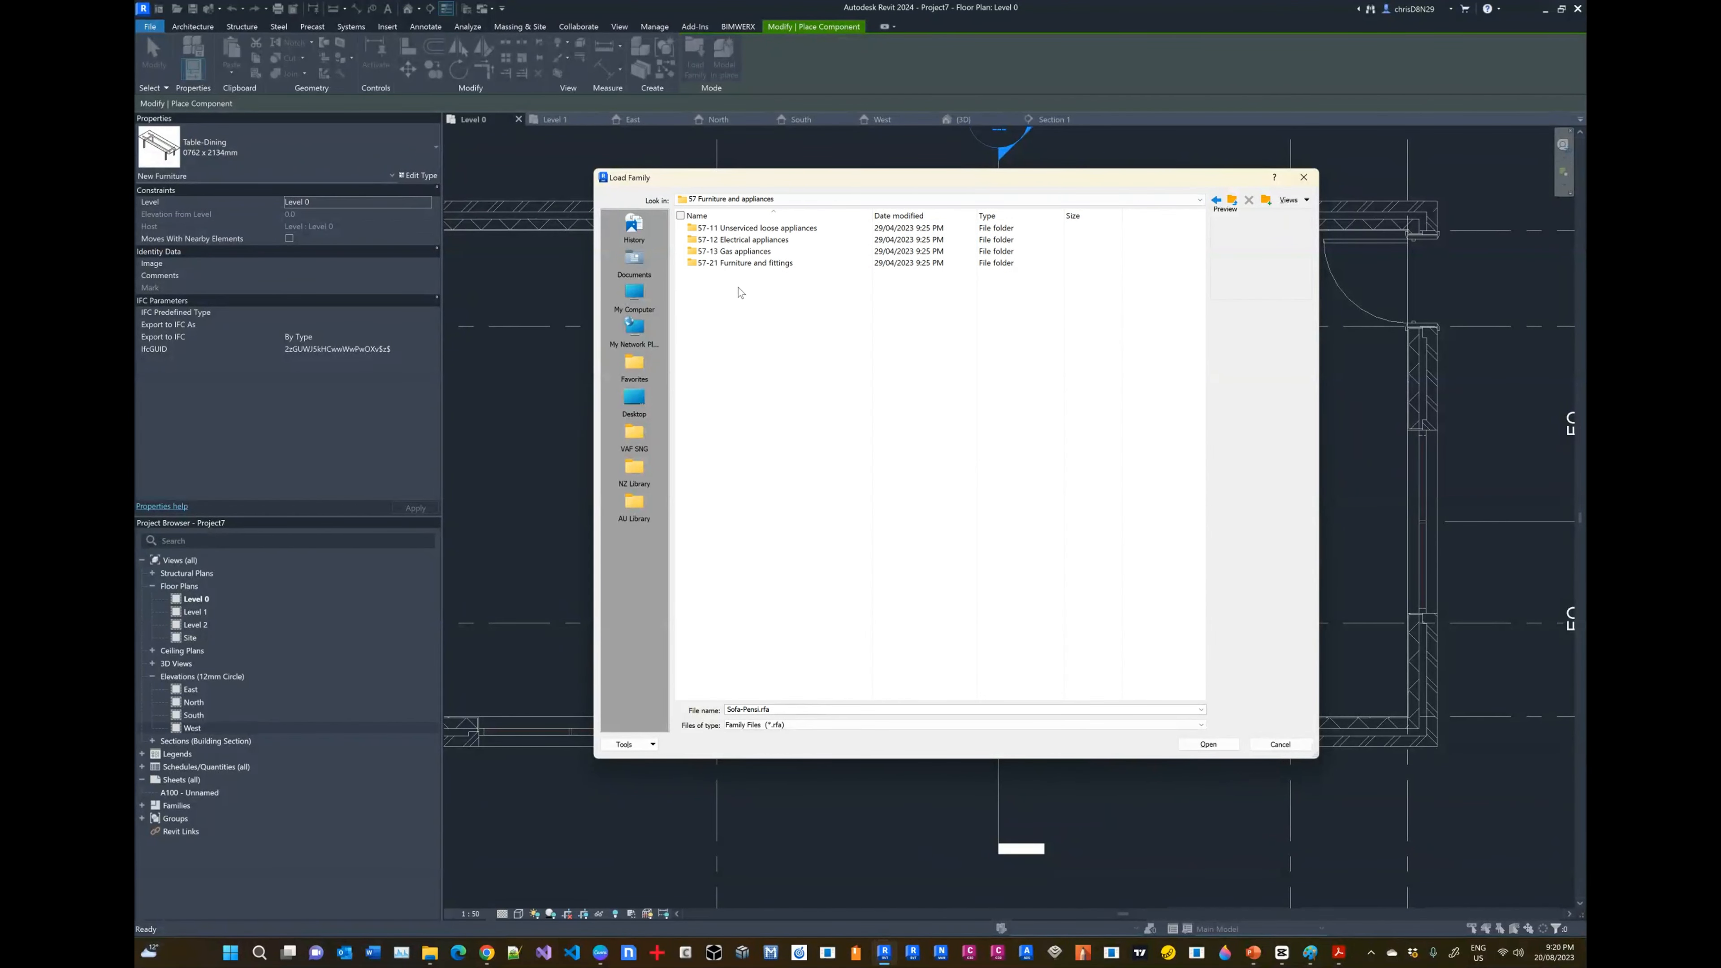
pyautogui.doubleClick(739, 263)
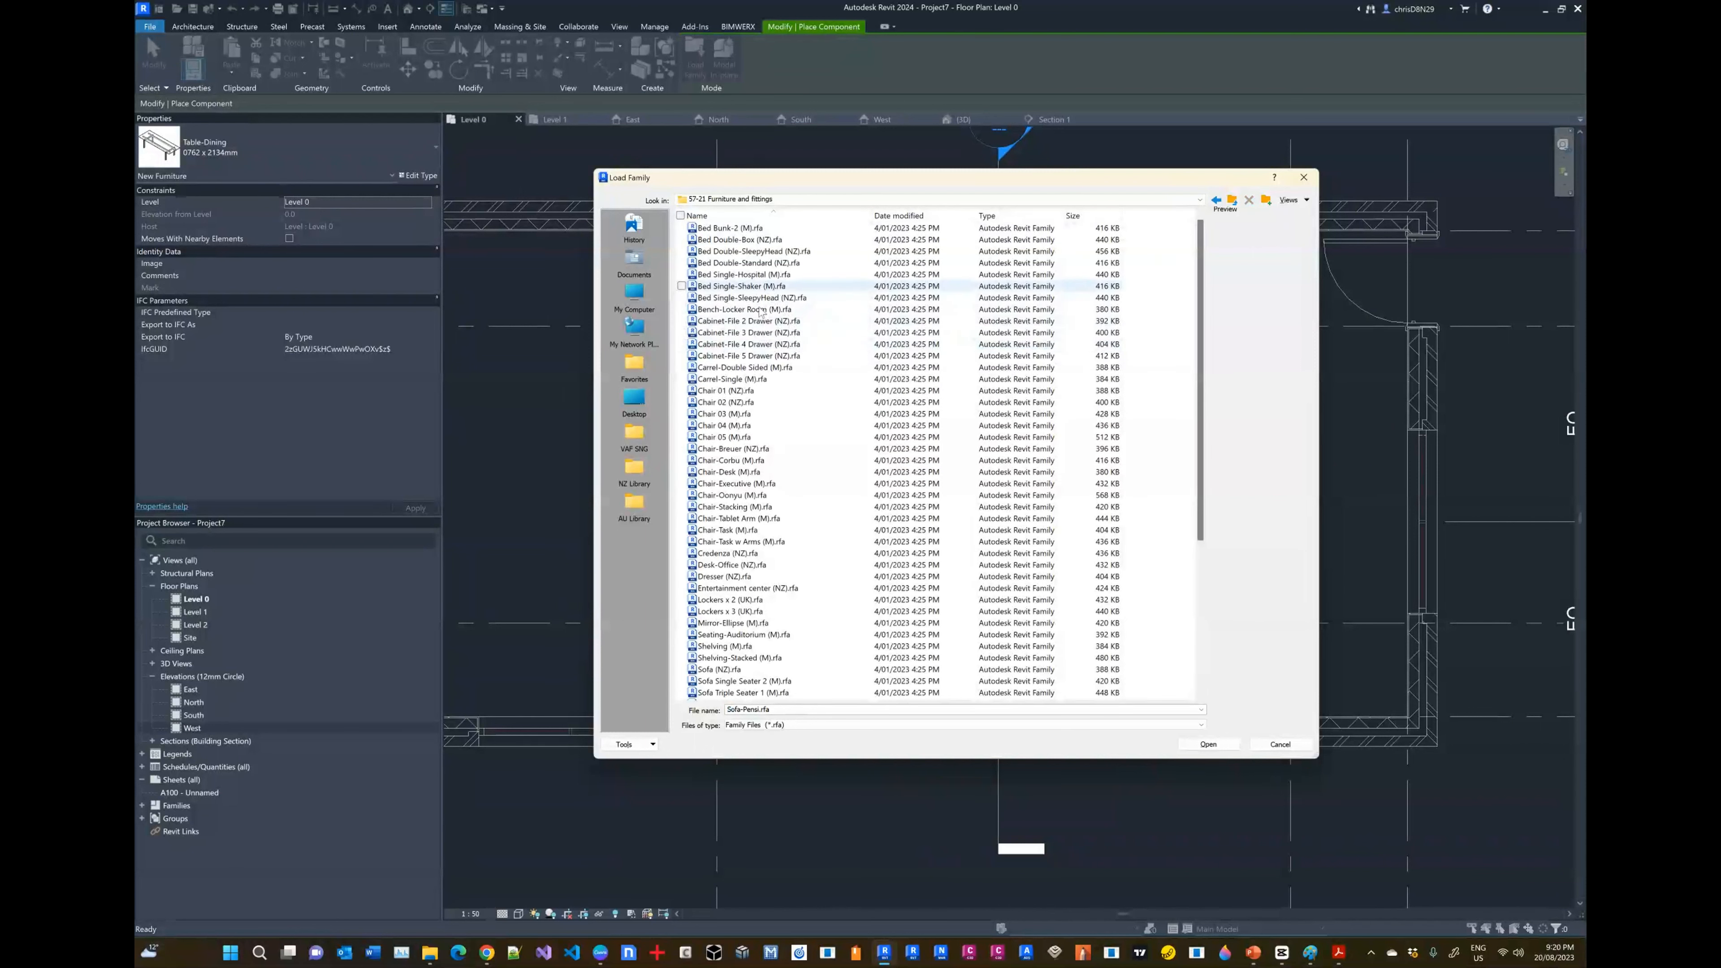
pyautogui.click(721, 392)
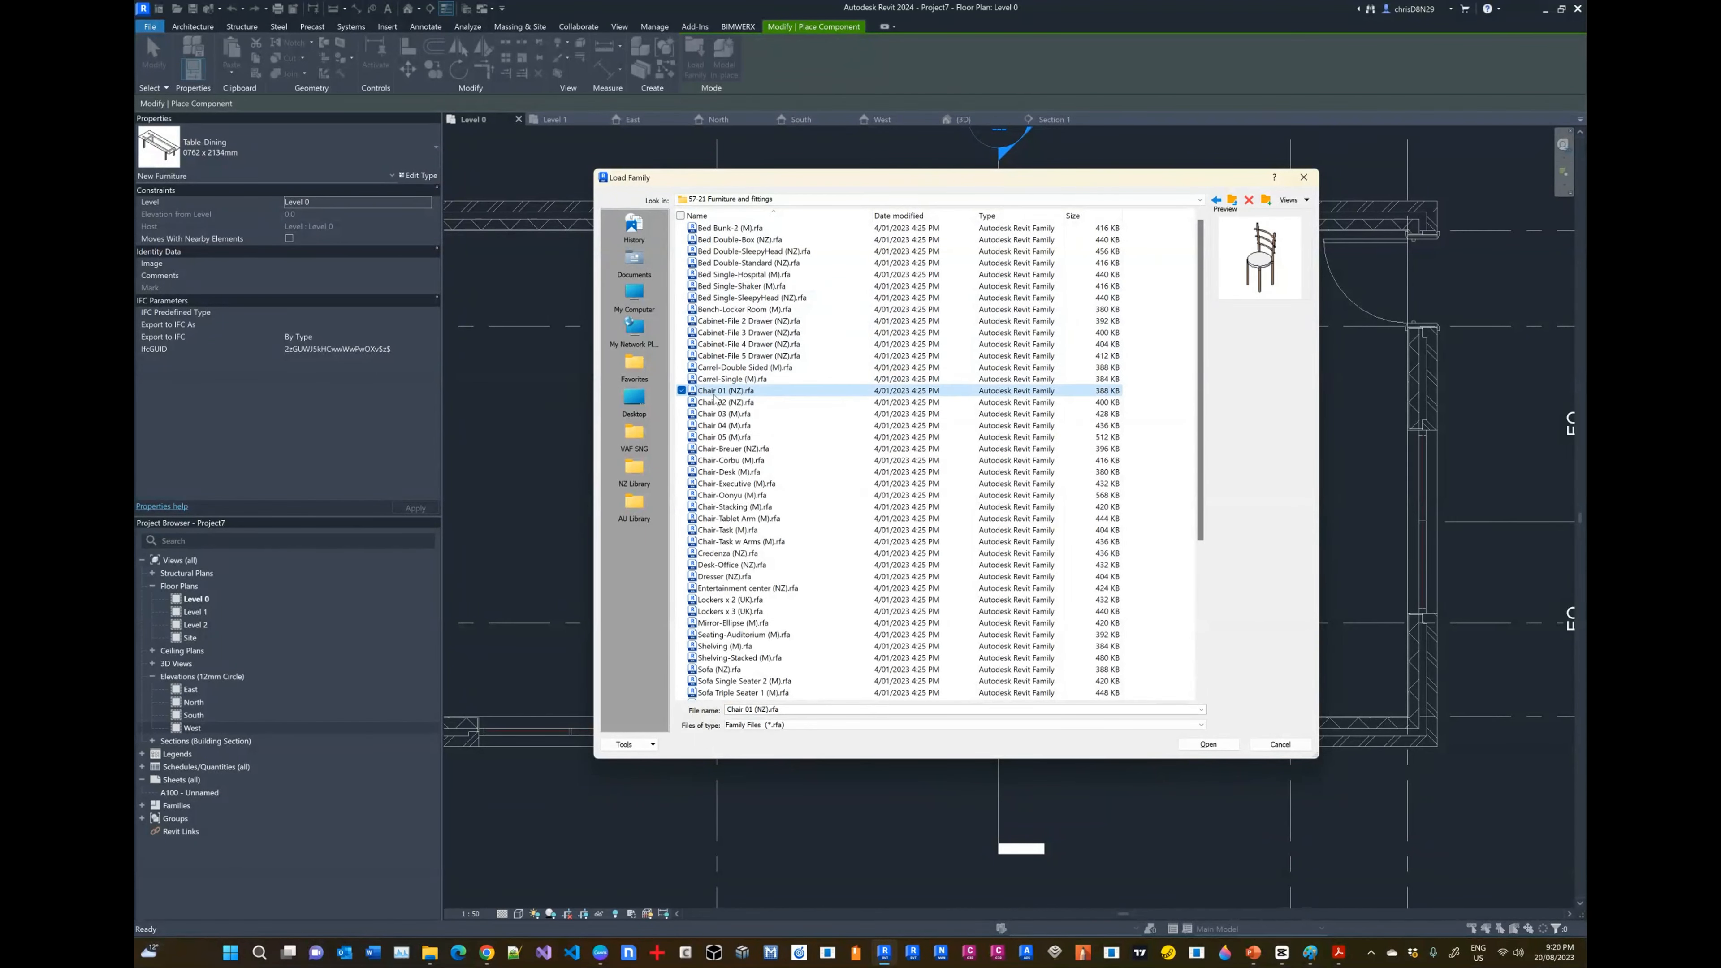
pyautogui.click(1208, 745)
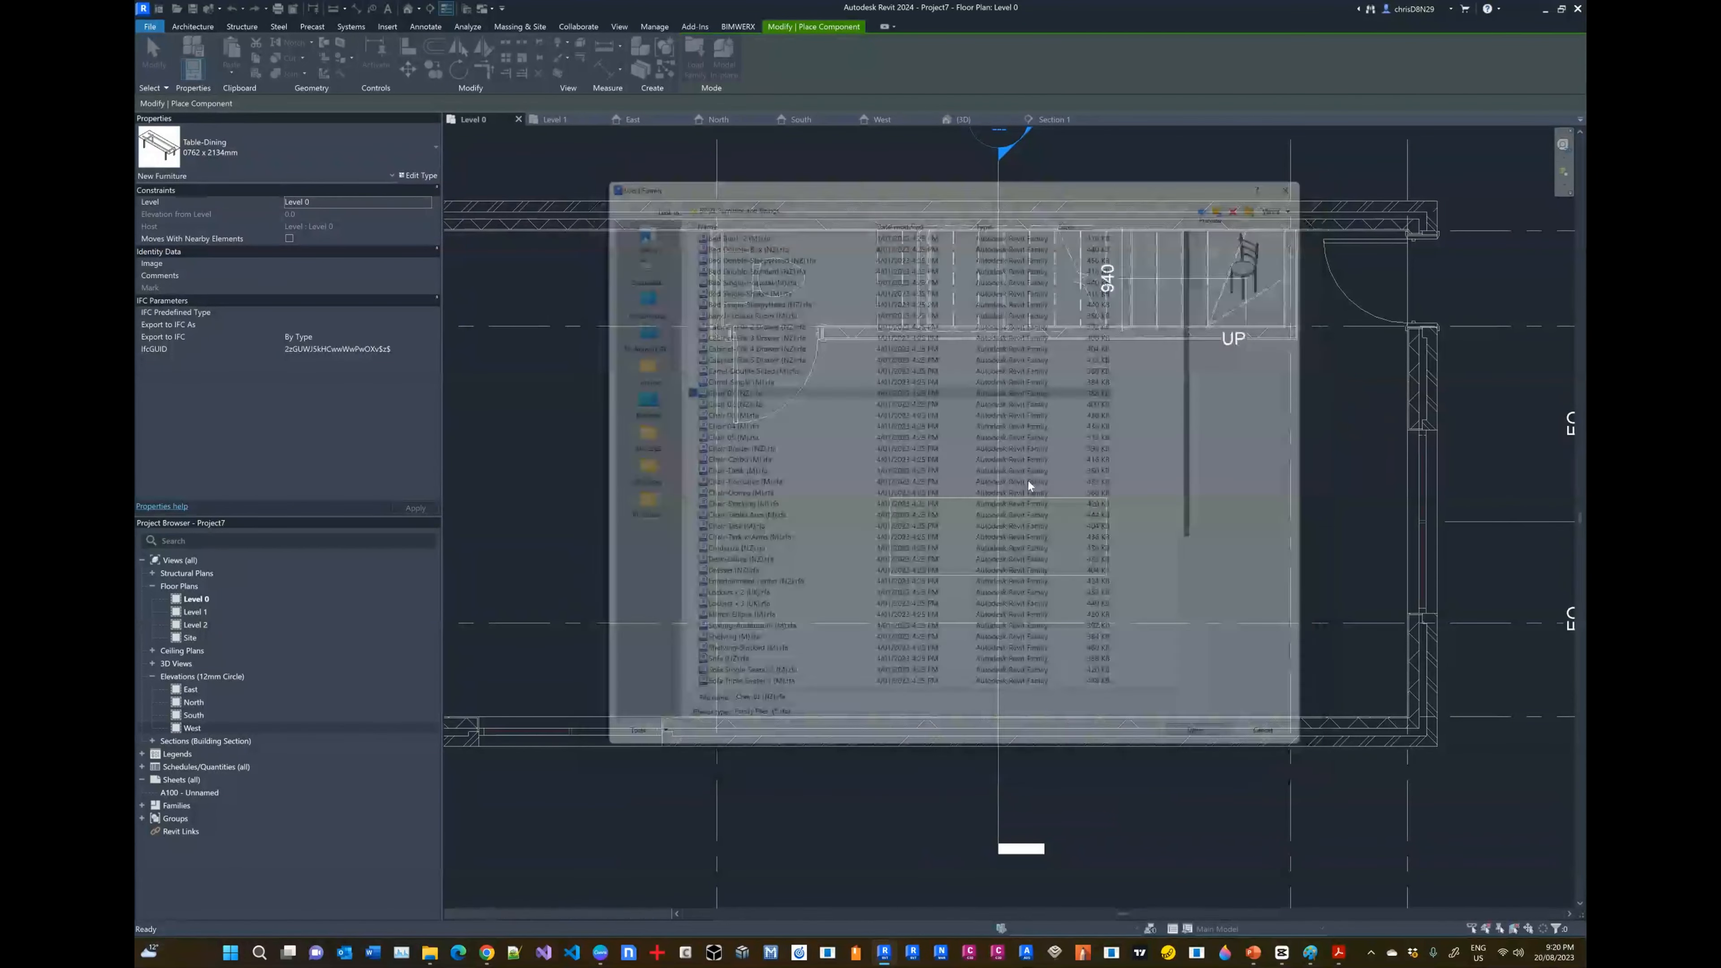
# Step: Place two chairs along the dining table's stair-facing side and one at the end nearest the entry, its back turned away from the table
pyautogui.scroll(3, 941, 471)
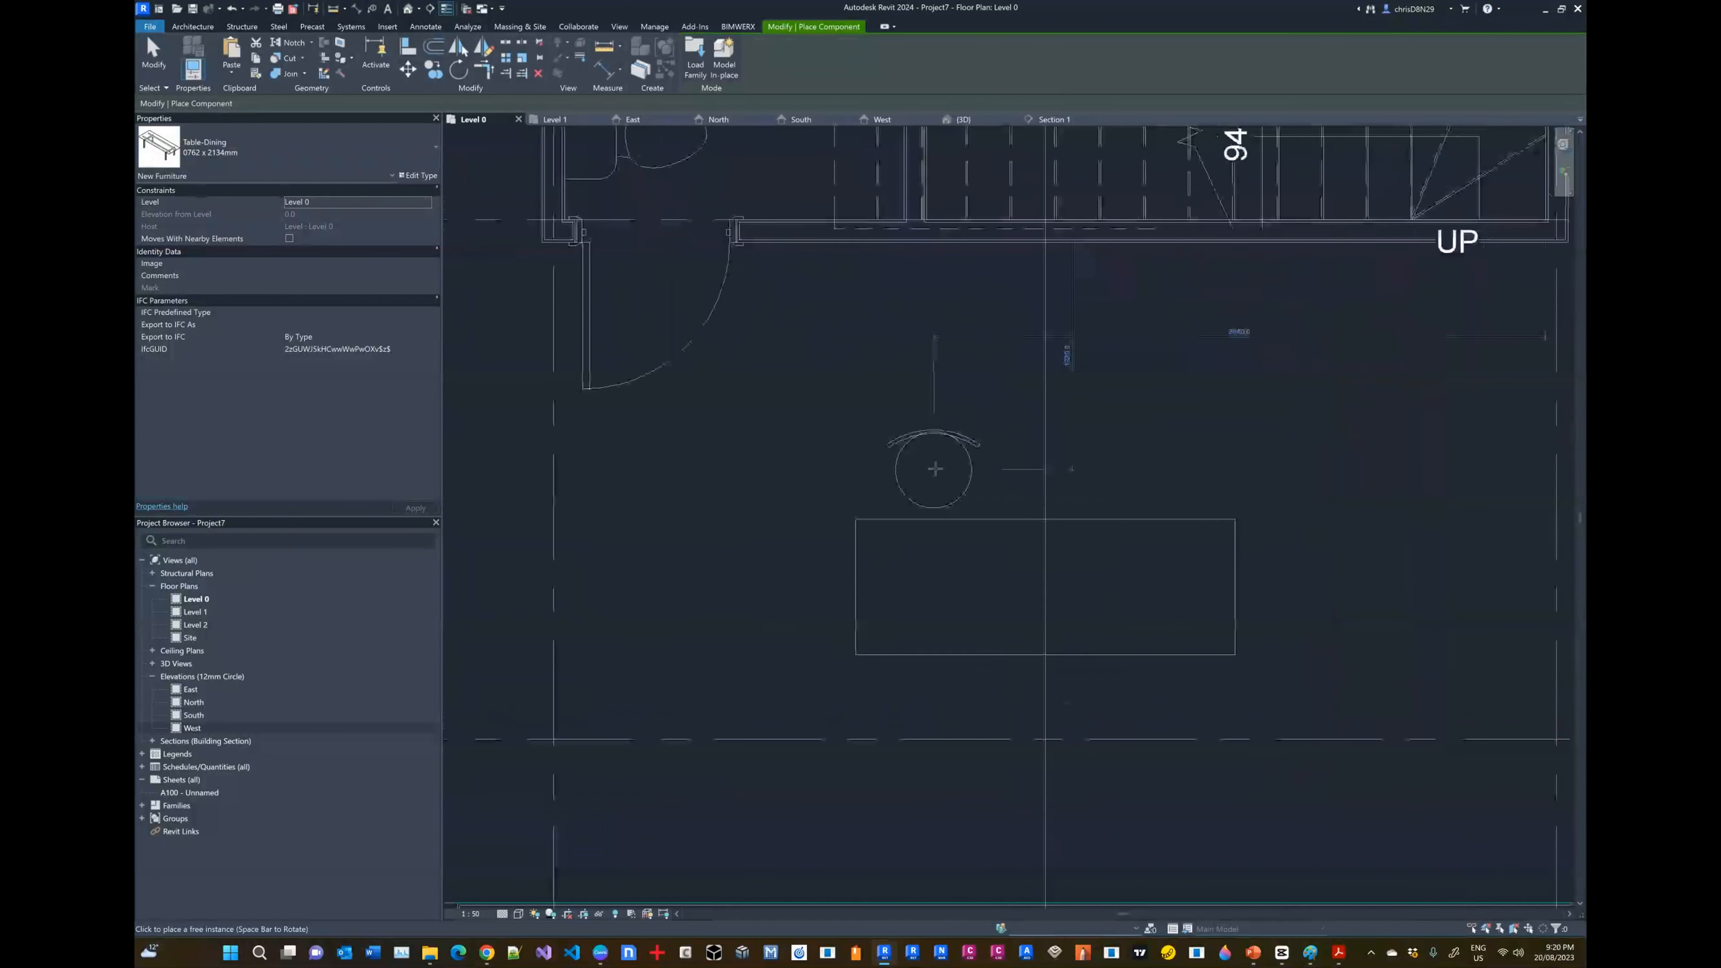
pyautogui.click(959, 468)
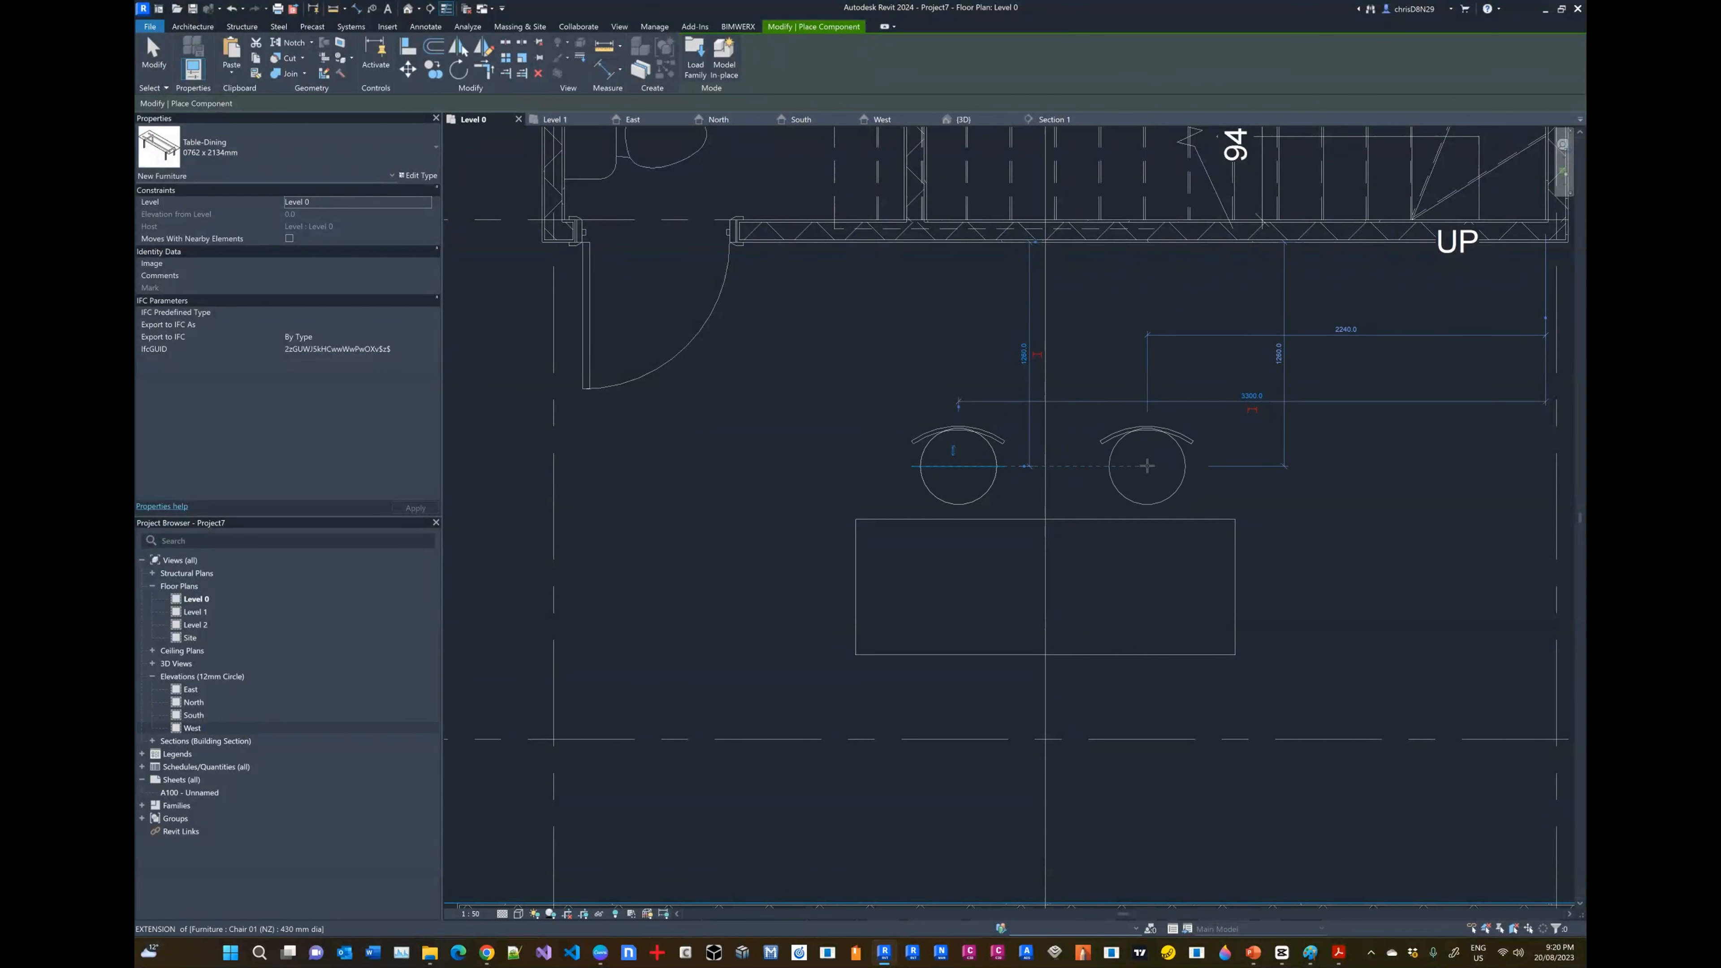
pyautogui.click(1142, 467)
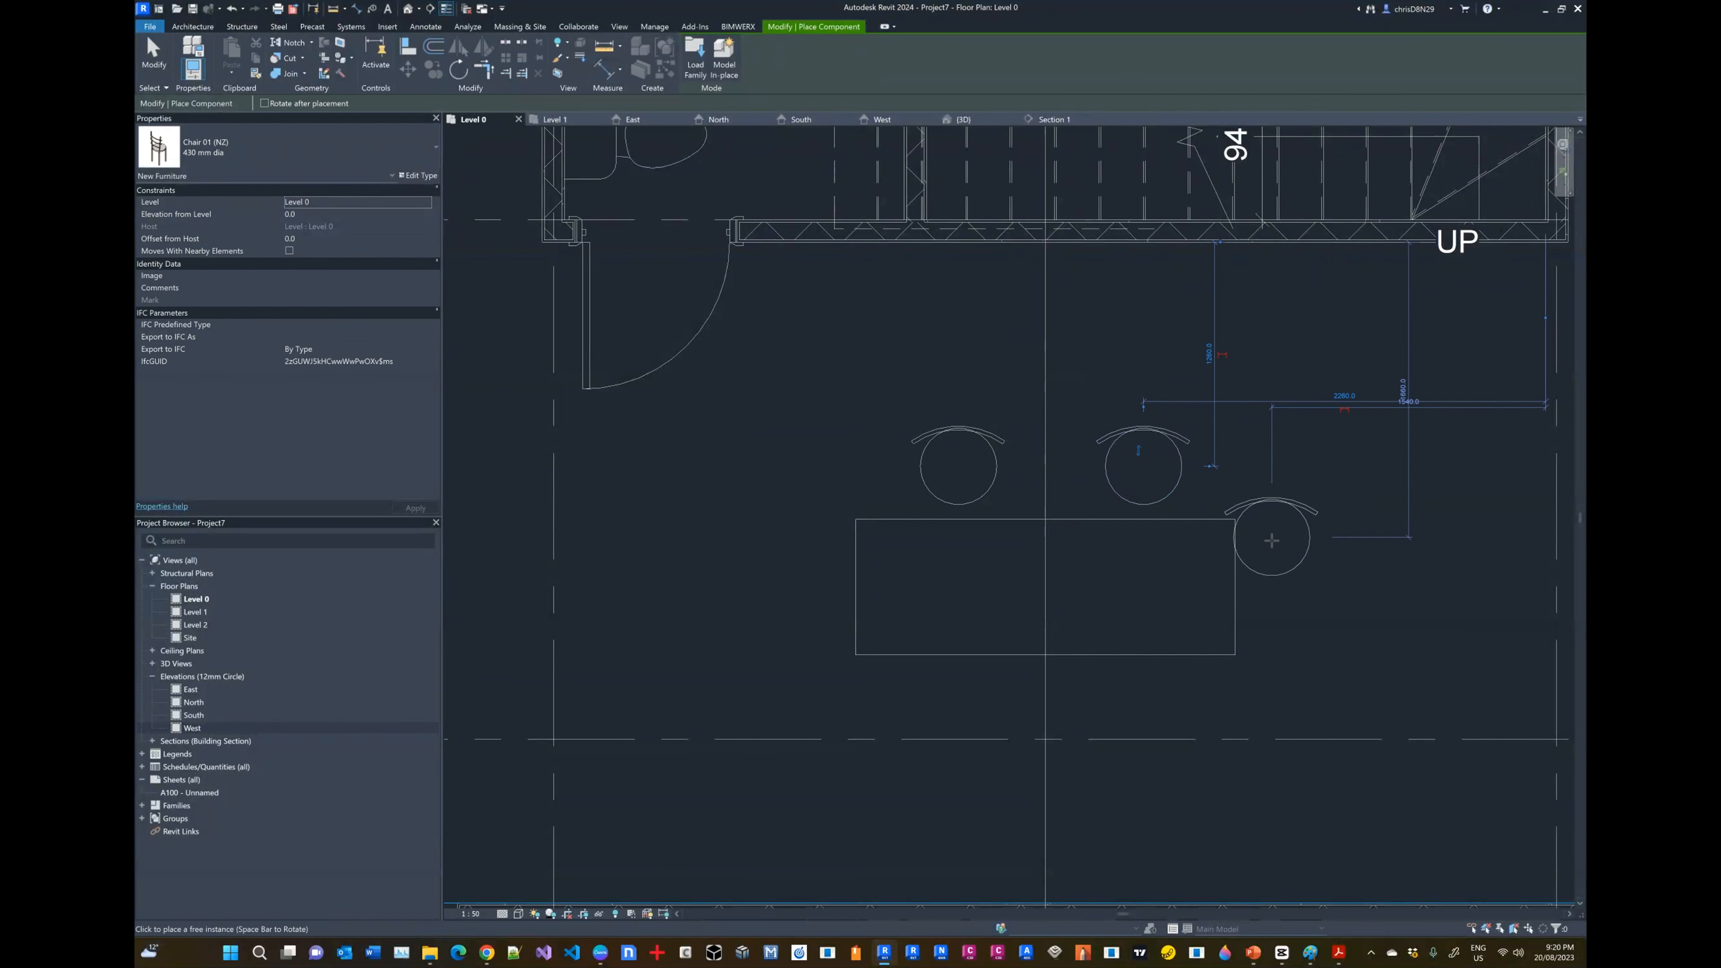
pyautogui.press('space')
pyautogui.press('space')
pyautogui.press('space')
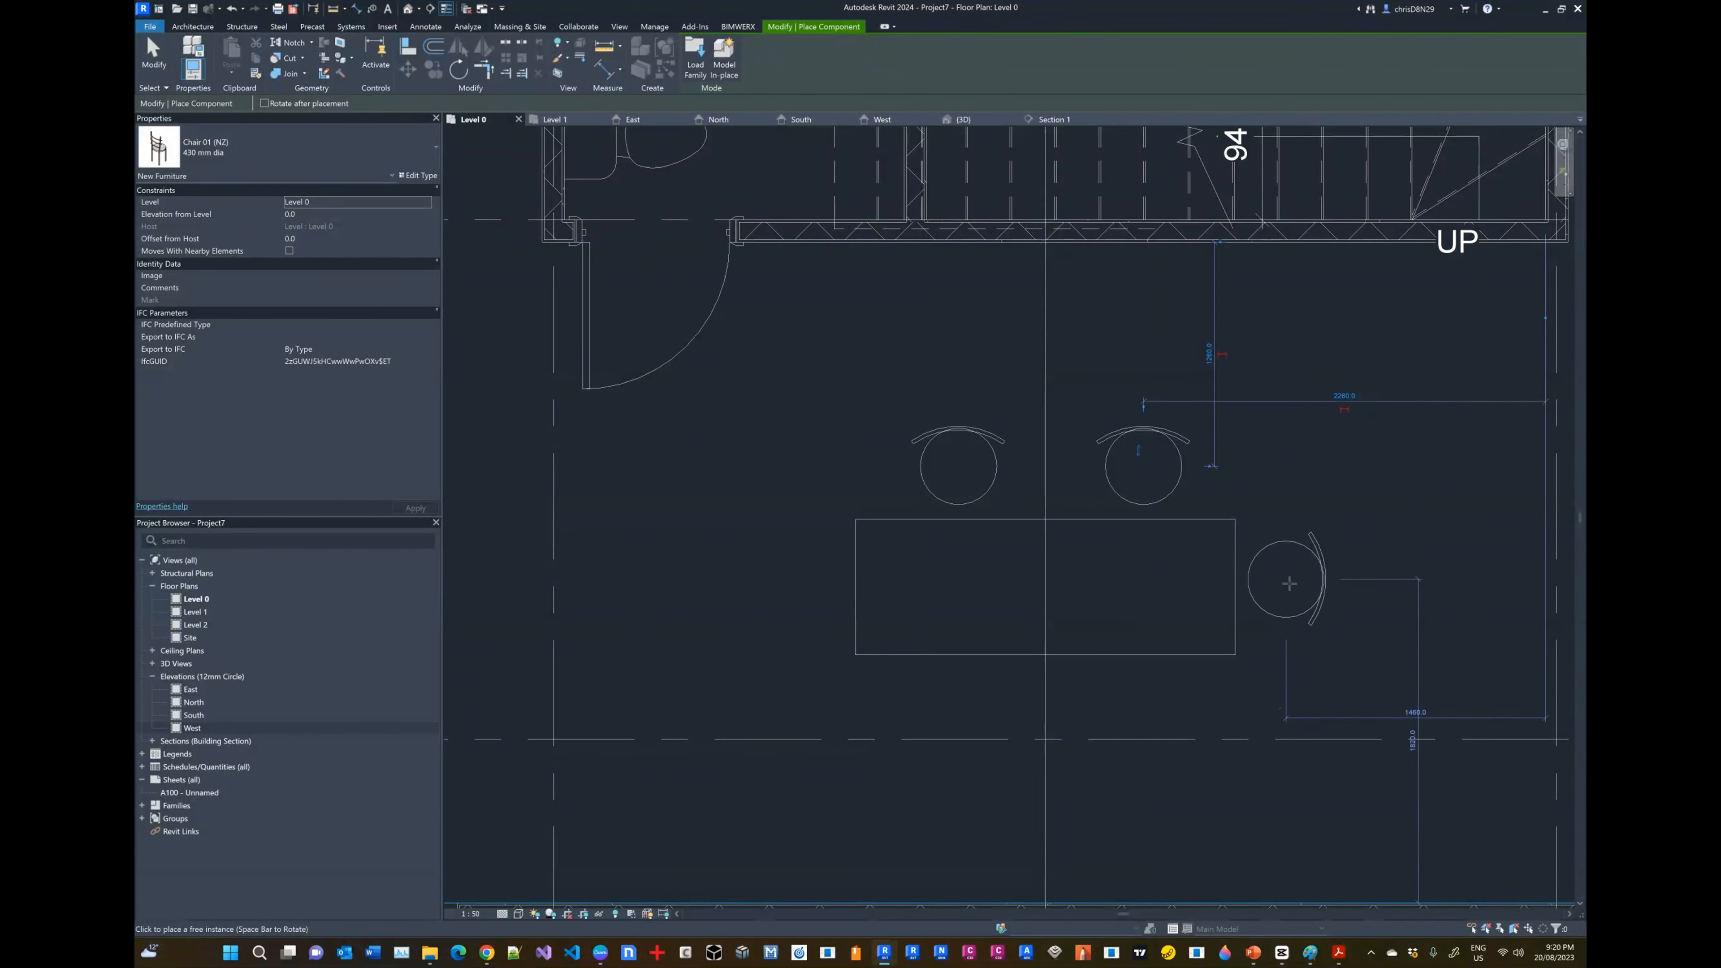
pyautogui.click(1255, 634)
# Step: Place two chairs along the table's long side away from the stairs and one at the remaining end, each rotated to face the table
pyautogui.press('space')
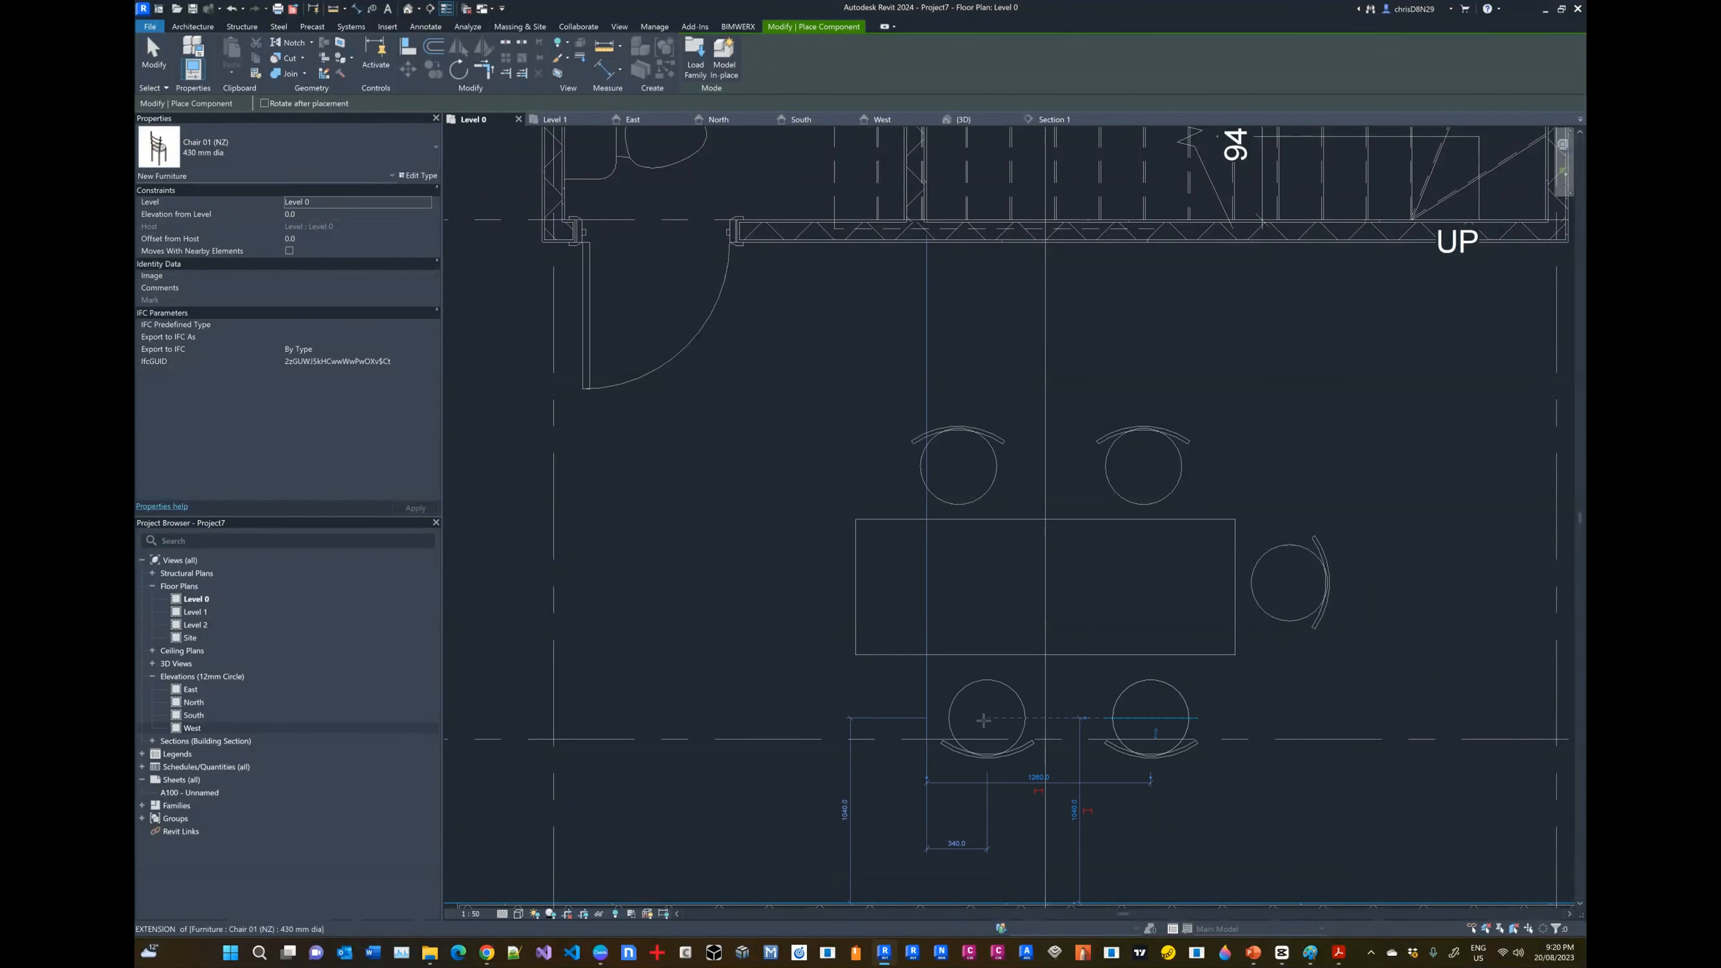
pyautogui.click(959, 720)
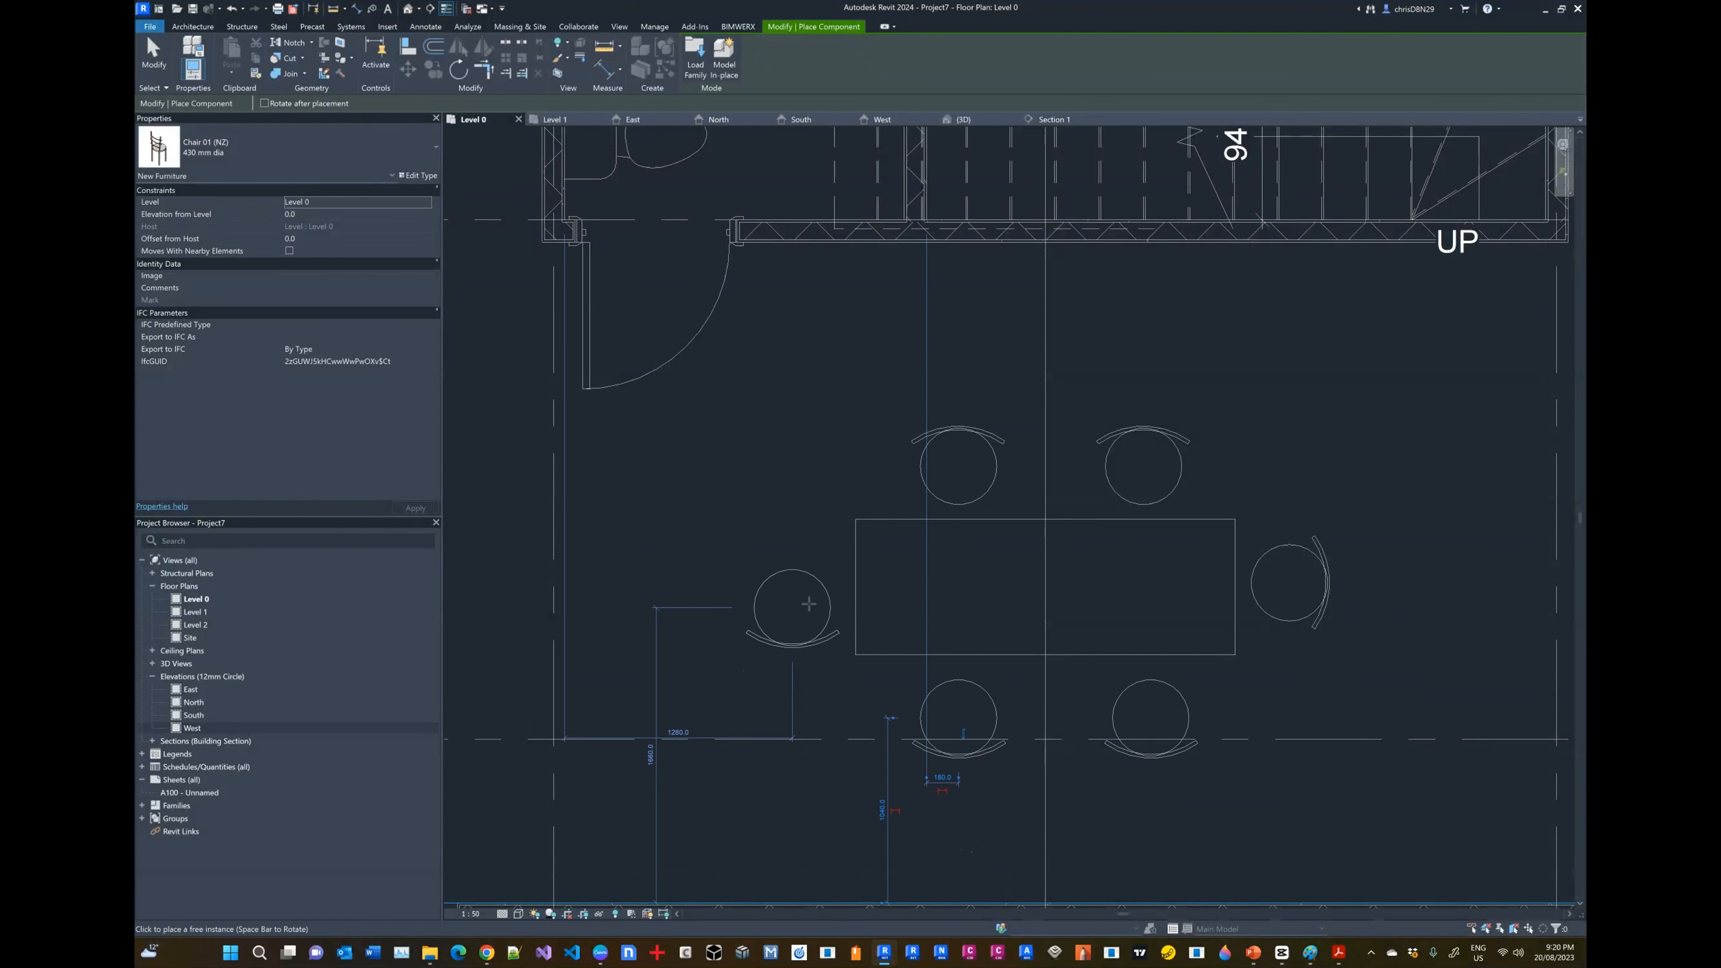
pyautogui.press('space')
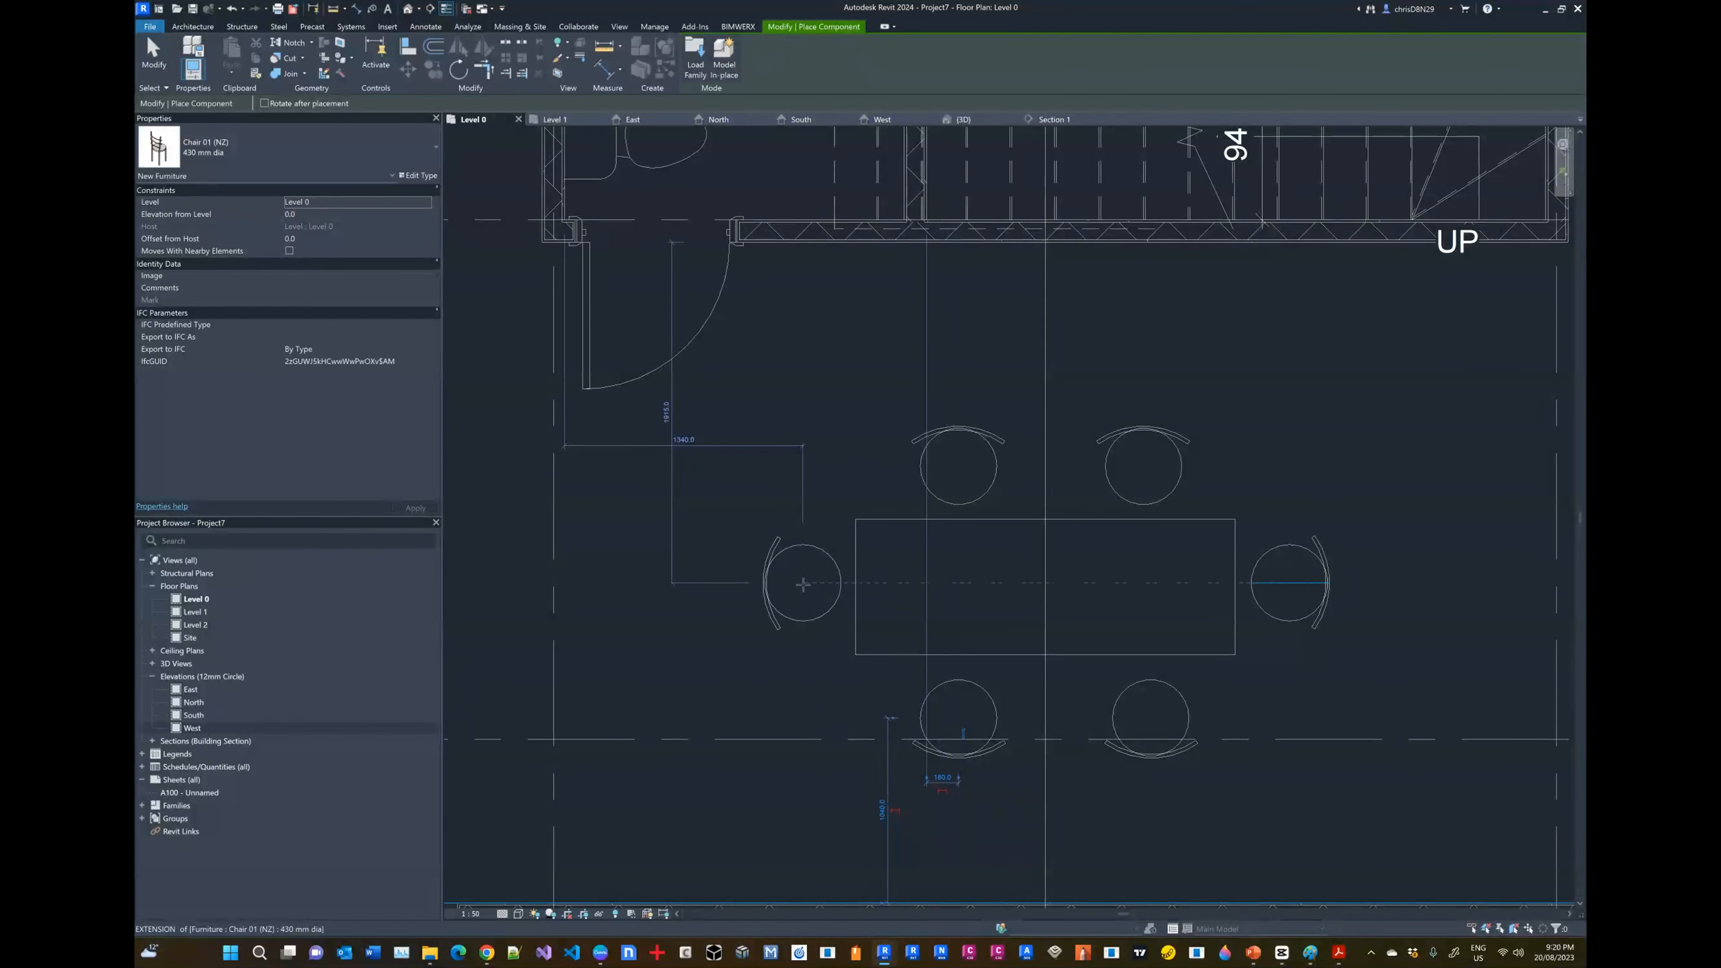
pyautogui.click(802, 583)
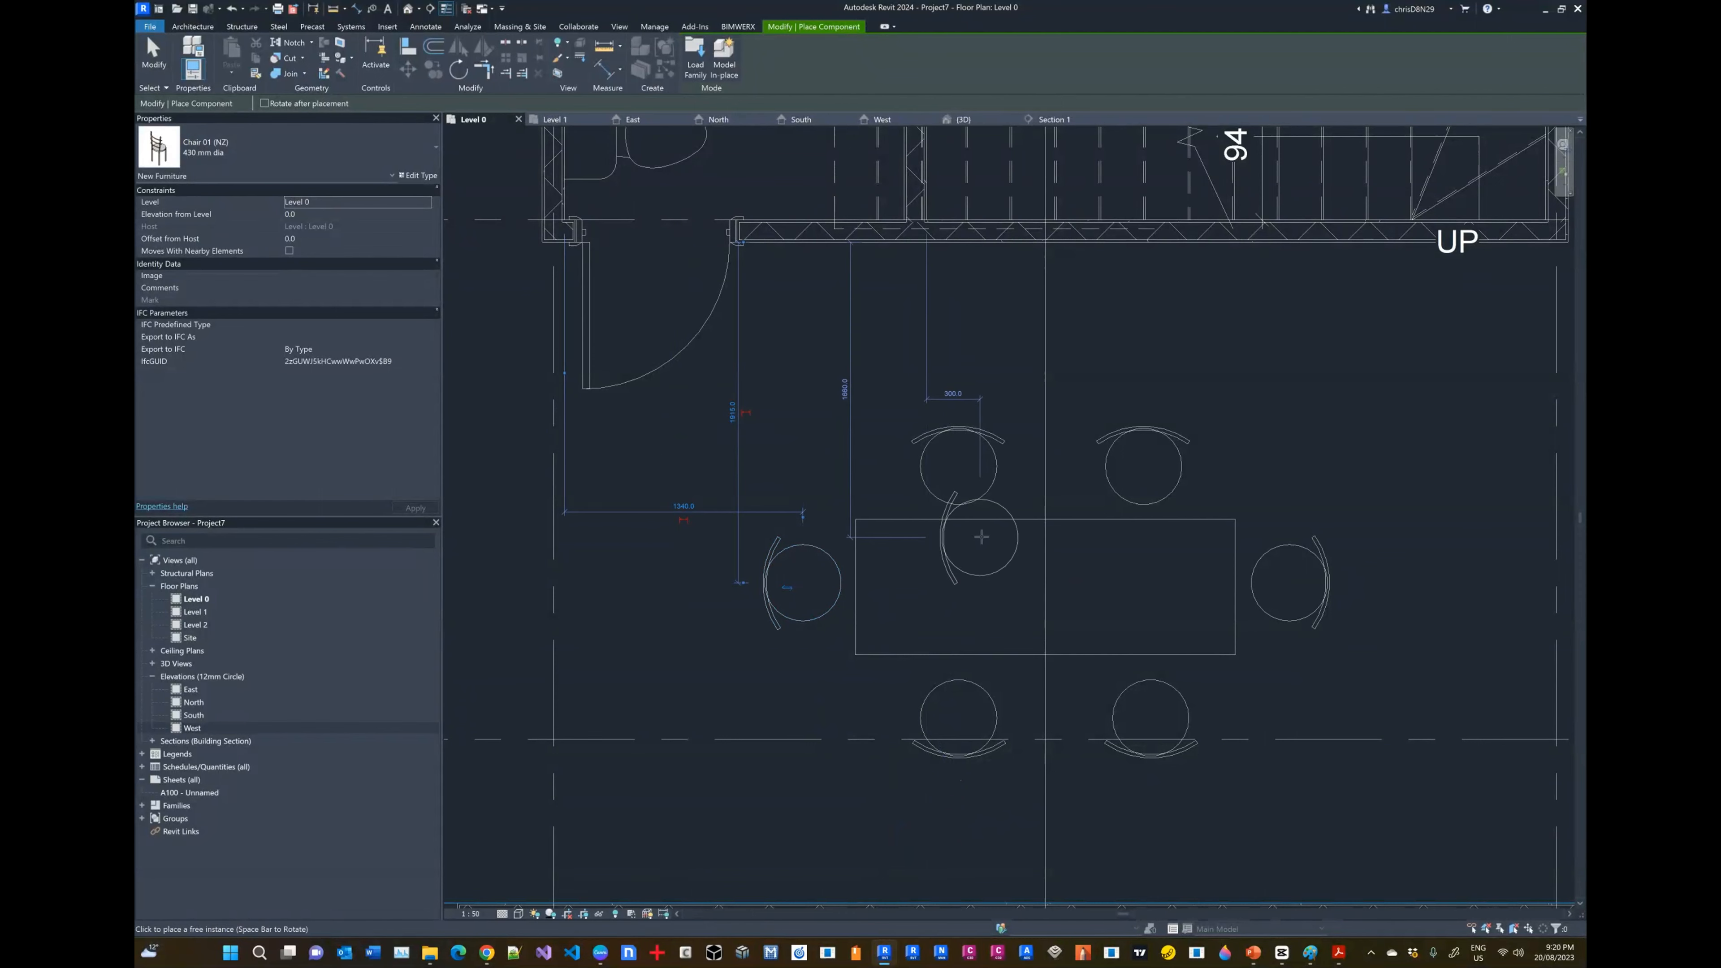
pyautogui.press('Escape')
pyautogui.press('Escape')
# Step: Inspect the furnished house in the 3D view and check it against the marked-up floor plan image in Paint
pyautogui.scroll(-1, 1065, 521)
pyautogui.scroll(-2, 1065, 521)
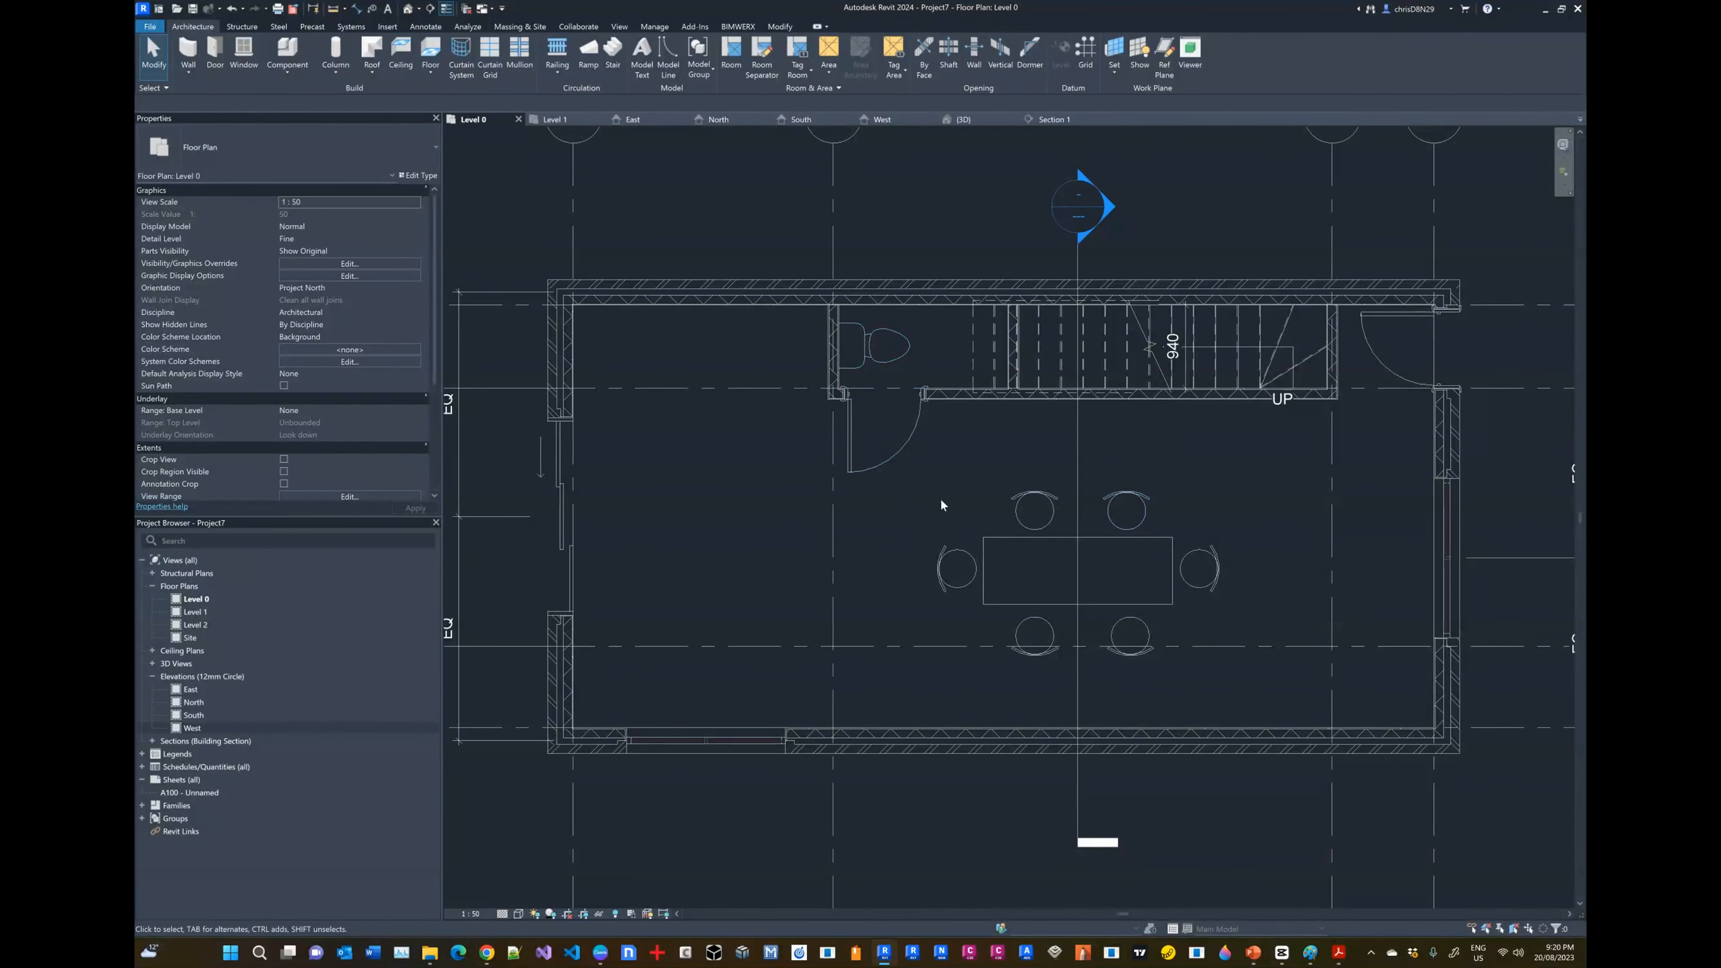
pyautogui.click(968, 120)
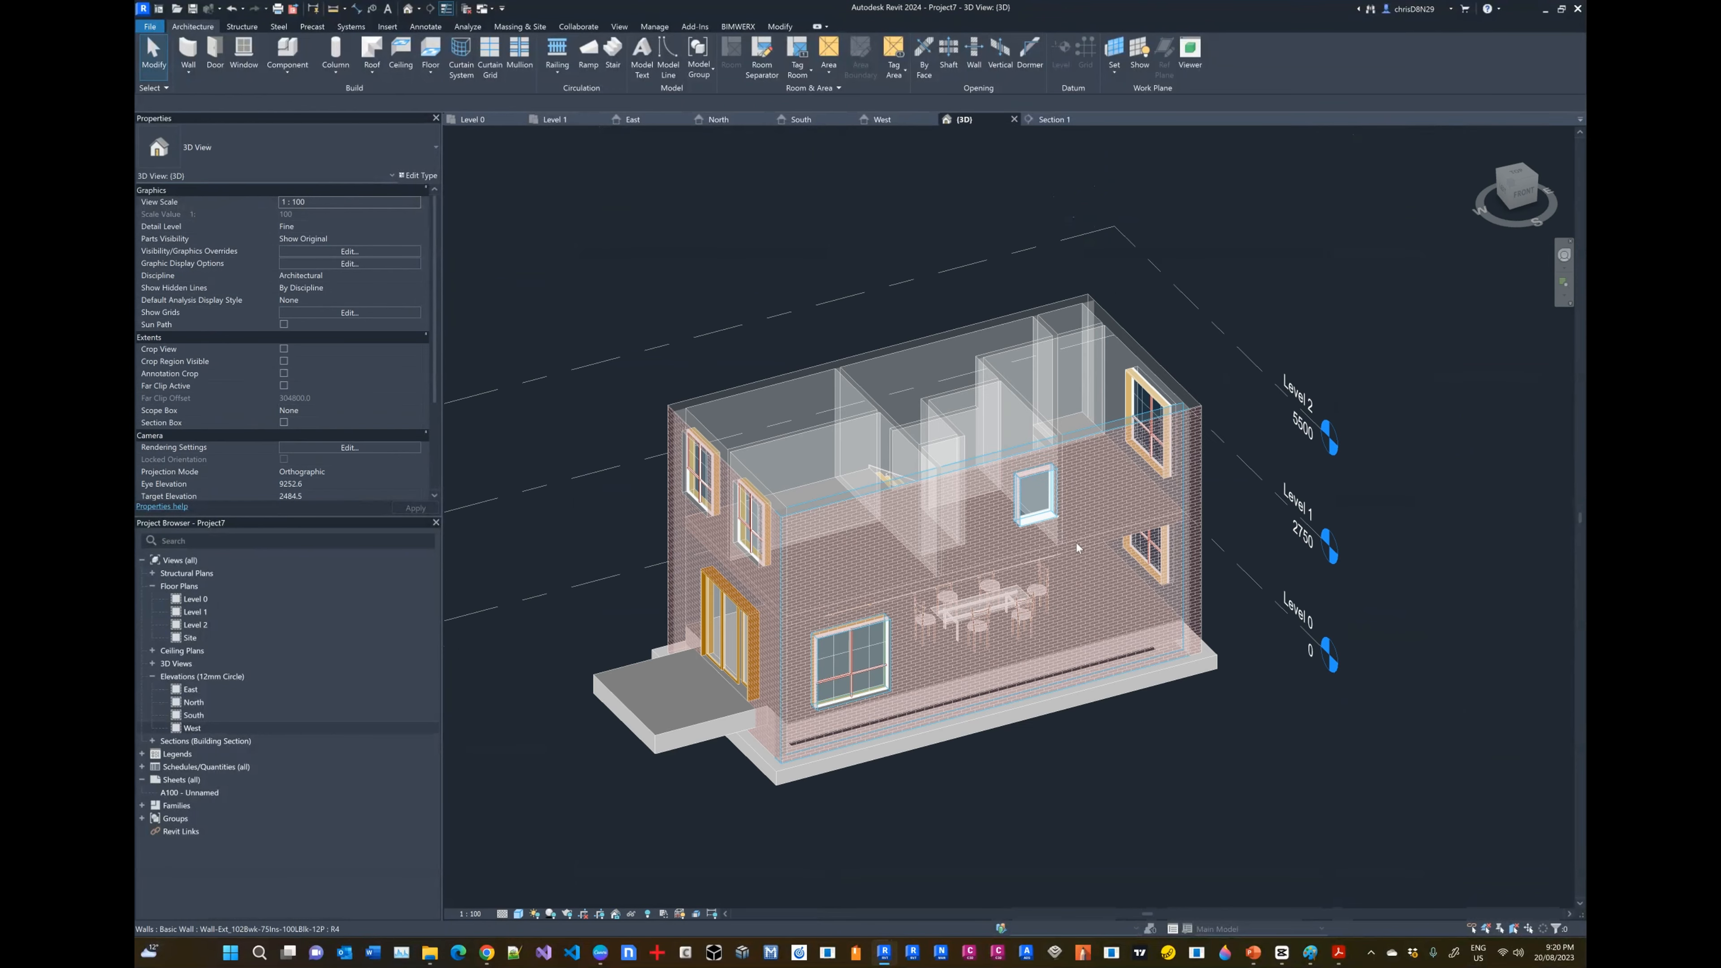
pyautogui.keyDown('shift'); pyautogui.moveTo(1079, 375); pyautogui.dragTo(1175, 820, button='middle'); pyautogui.keyUp('shift')
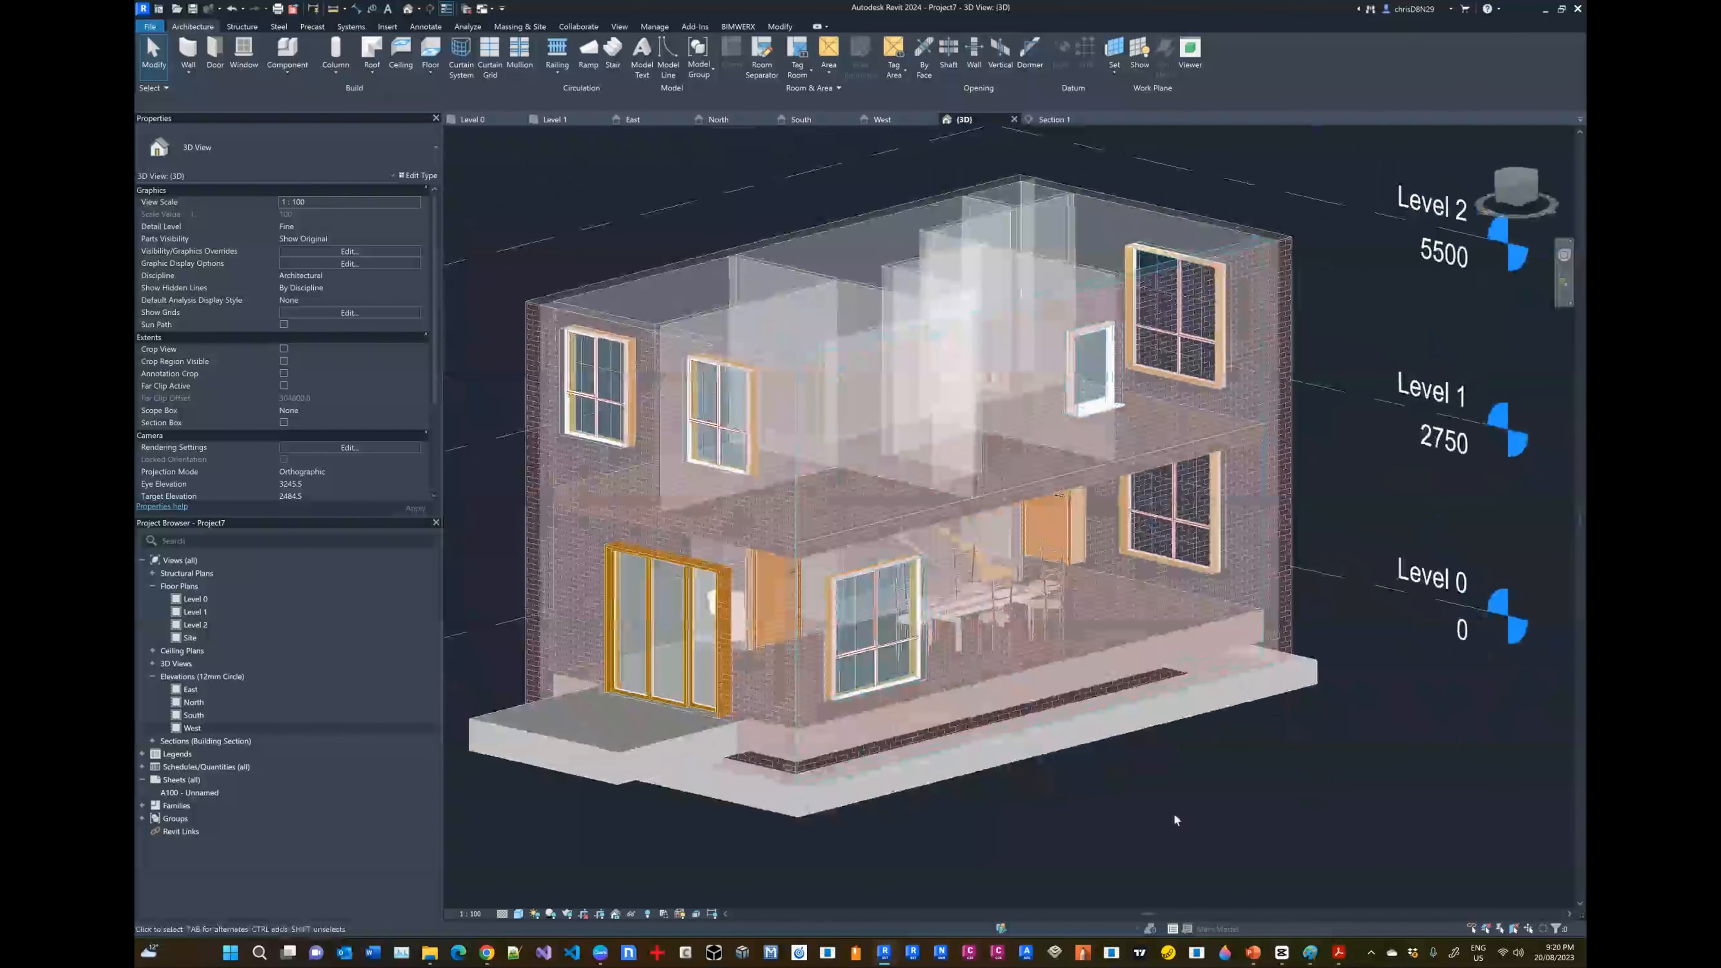
pyautogui.click(1309, 951)
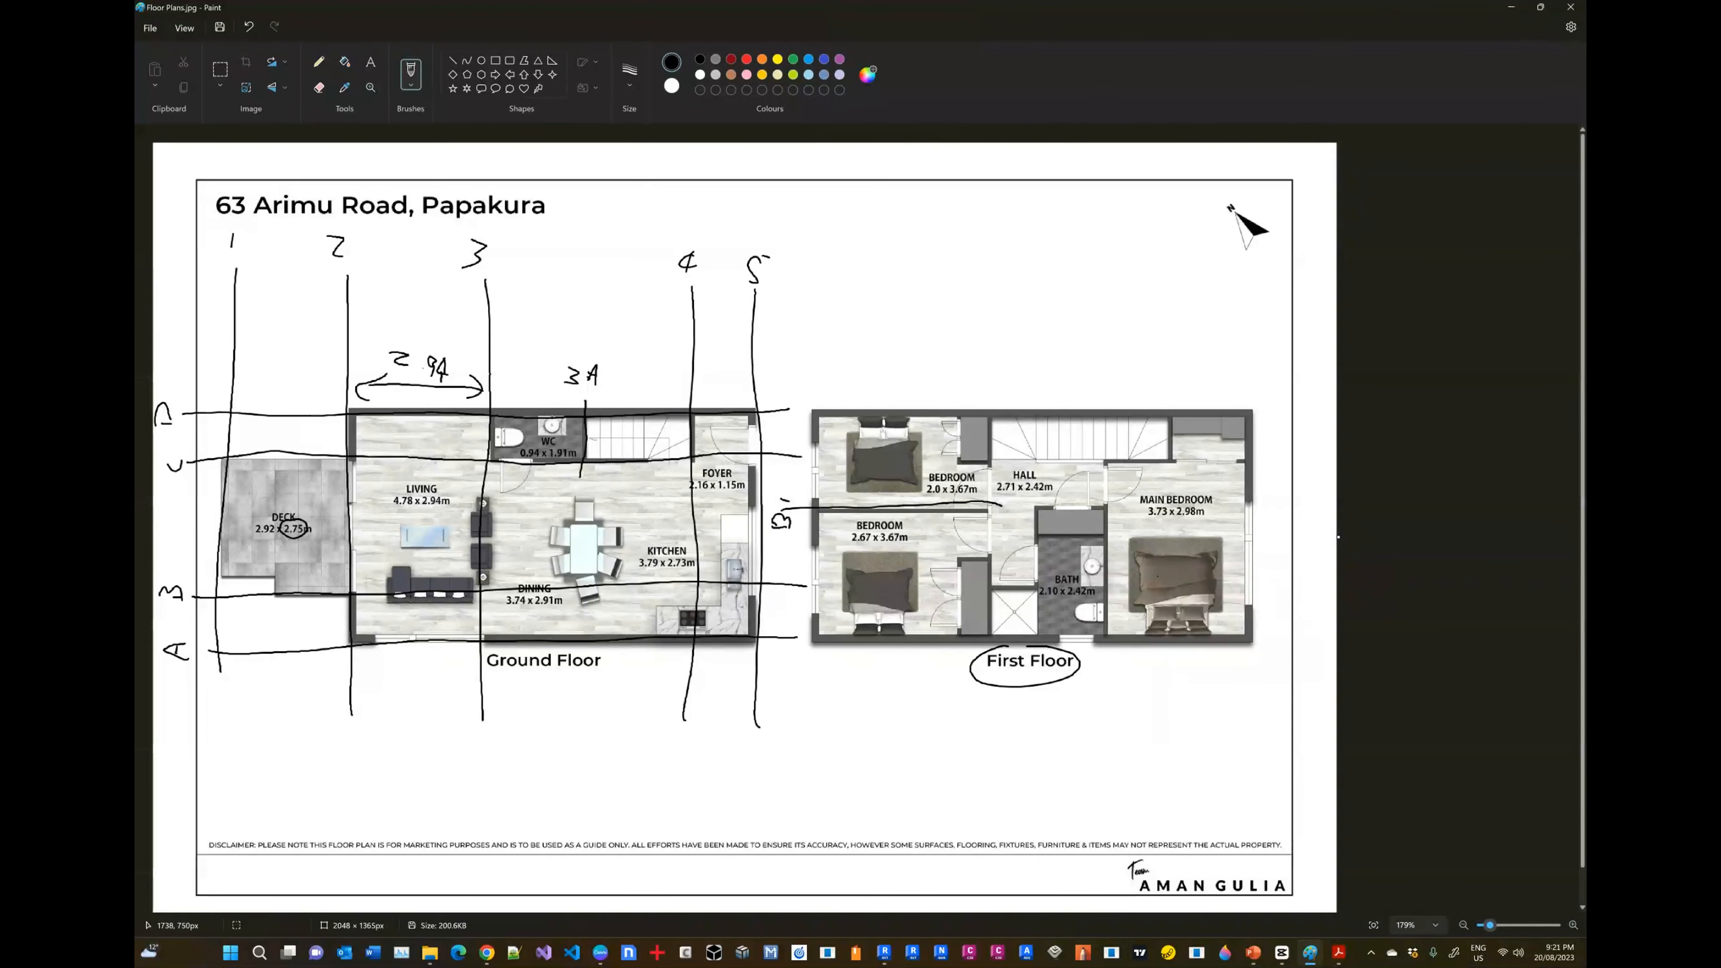
pyautogui.click(884, 953)
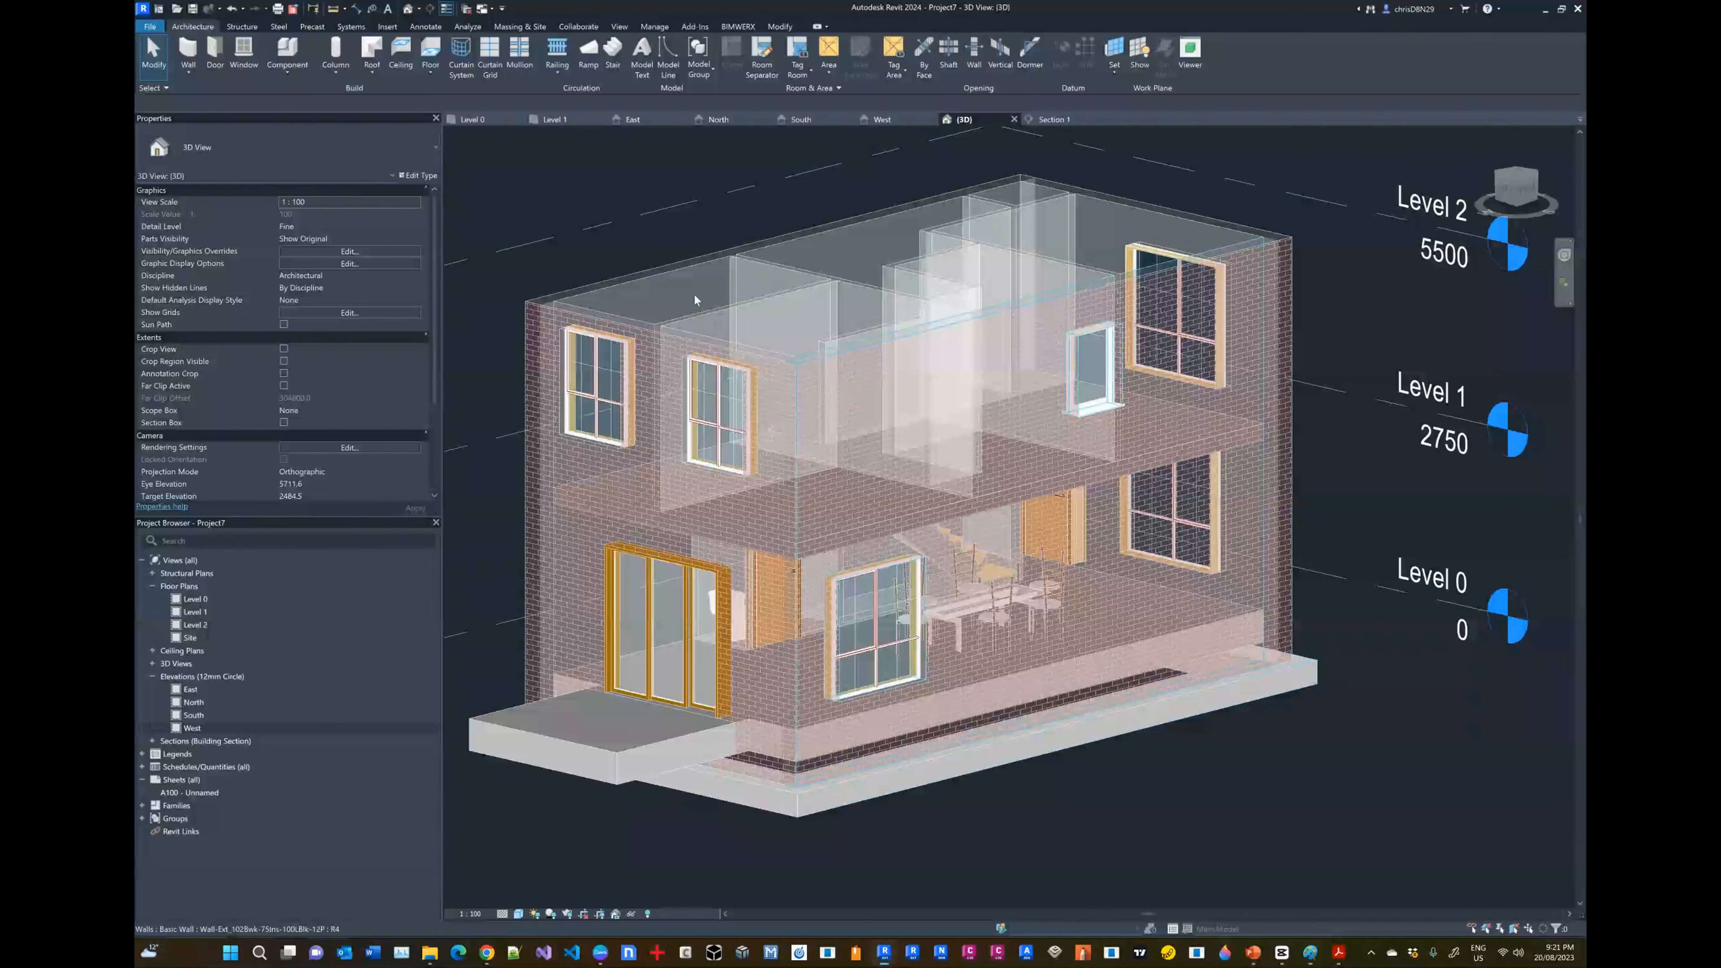
# Step: Open the Step 03.rvt project from the recent documents
pyautogui.click(150, 27)
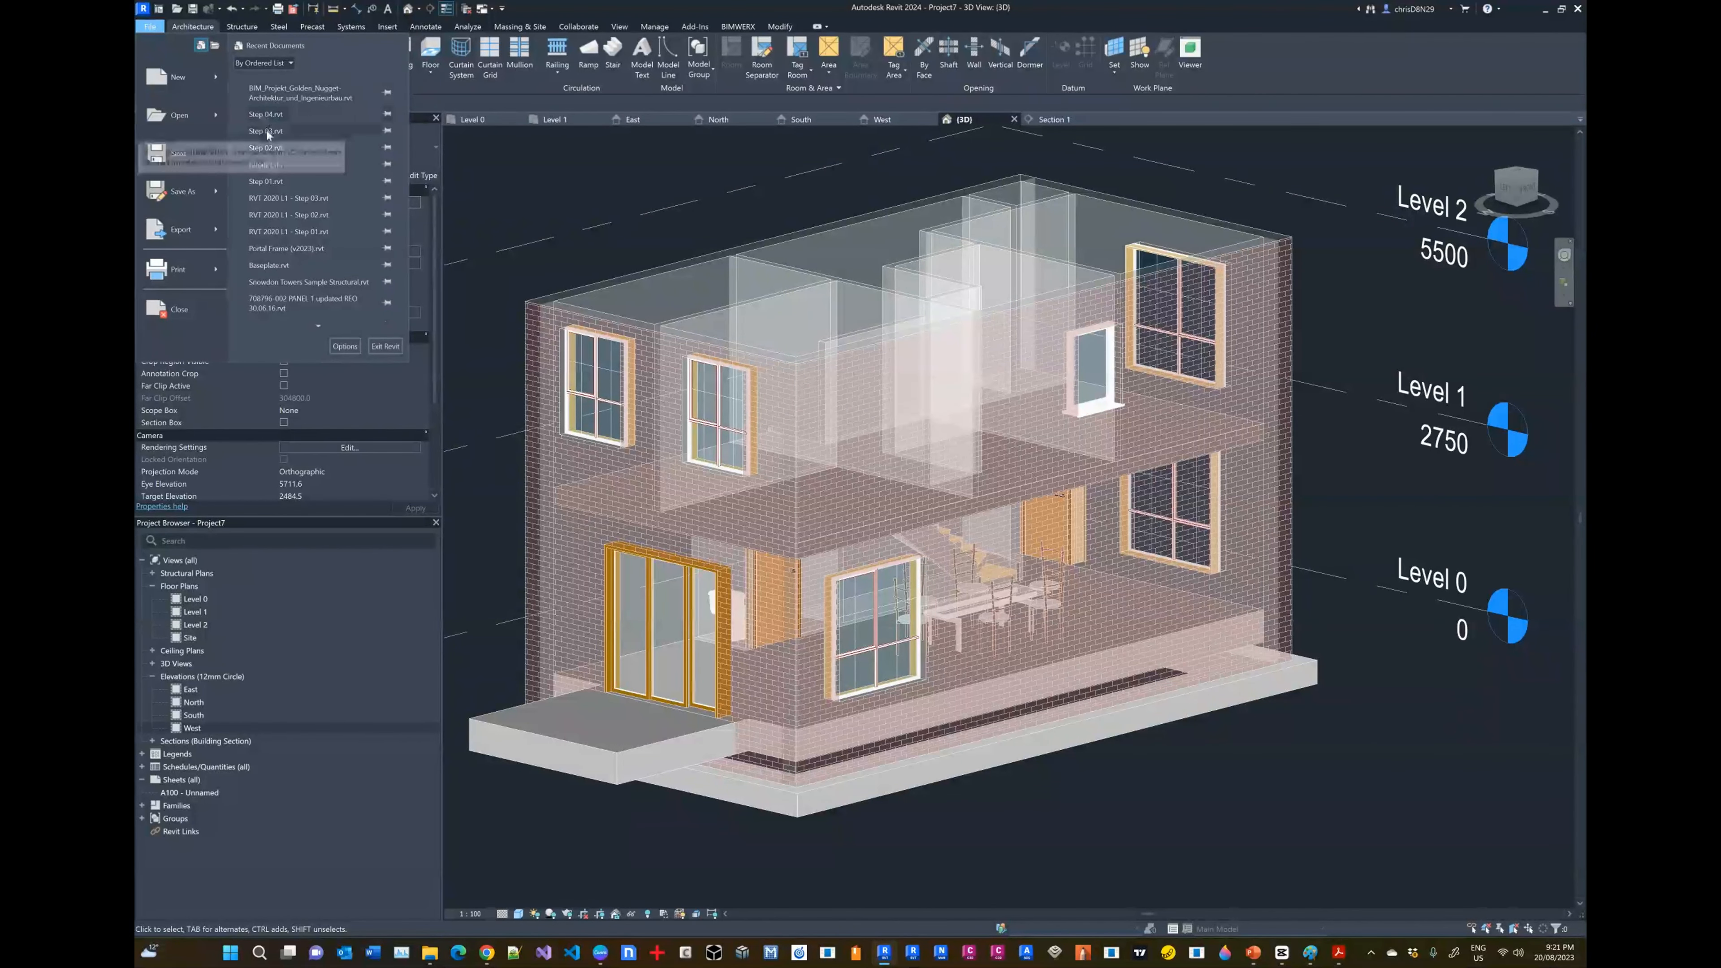
pyautogui.click(1109, 646)
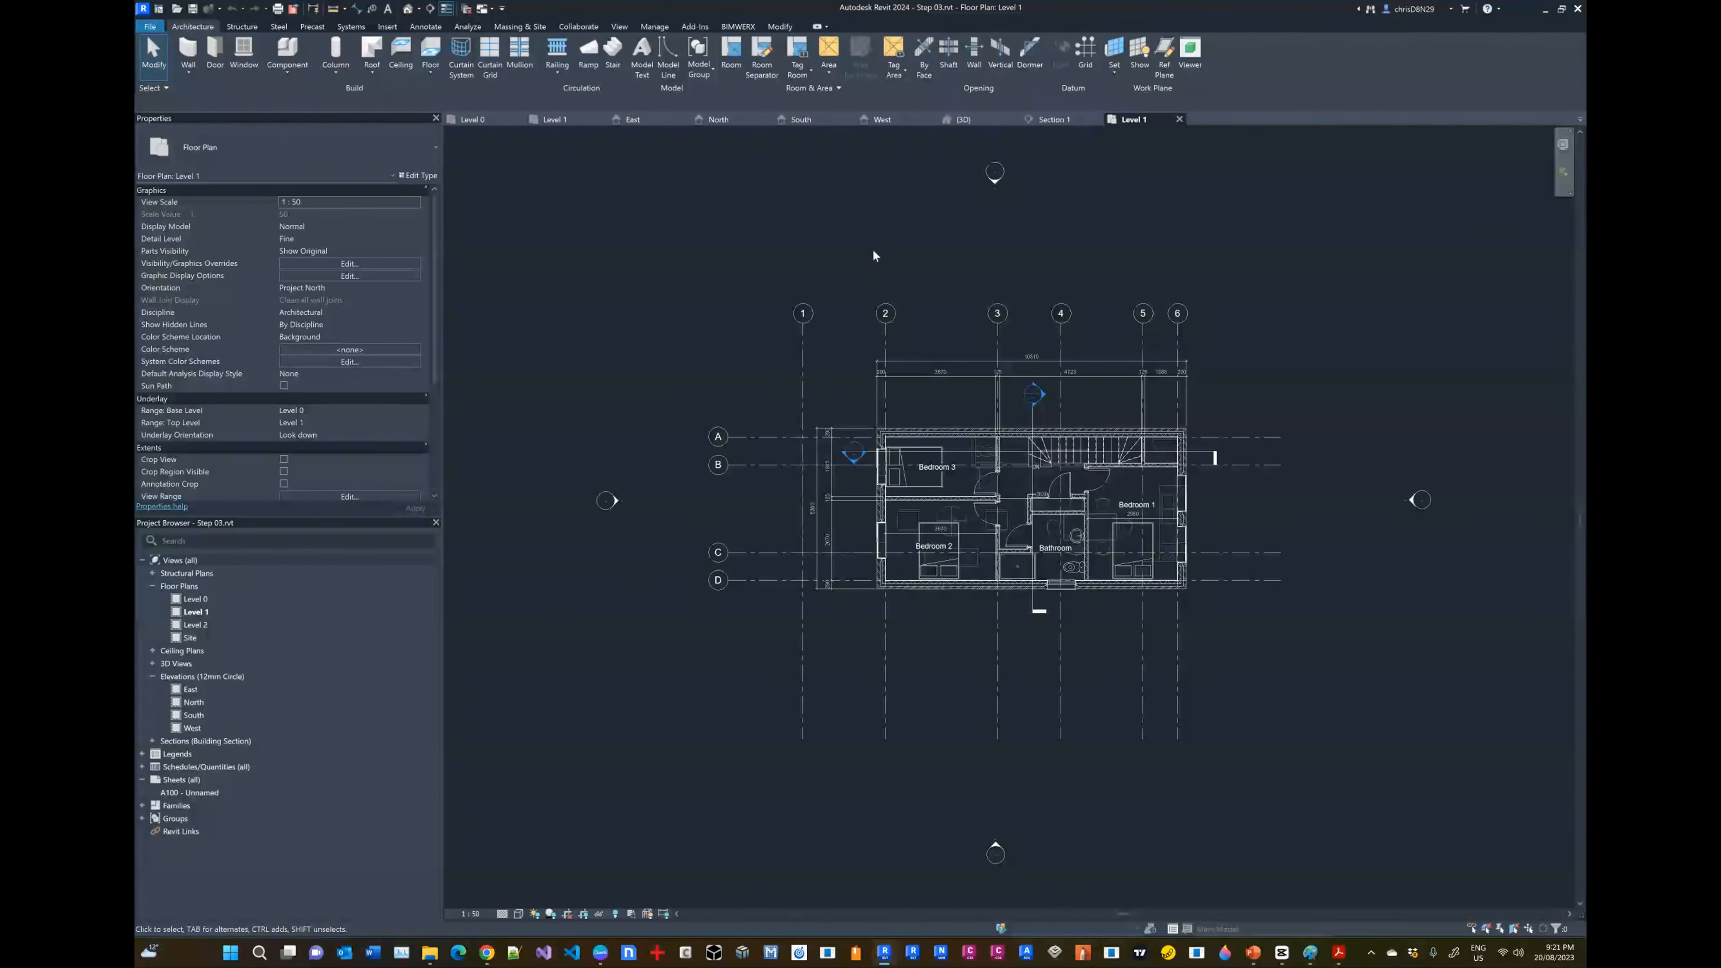
# Step: Review the Project7 model in 3D and display the default 3D view of Step 03.rvt
pyautogui.click(946, 121)
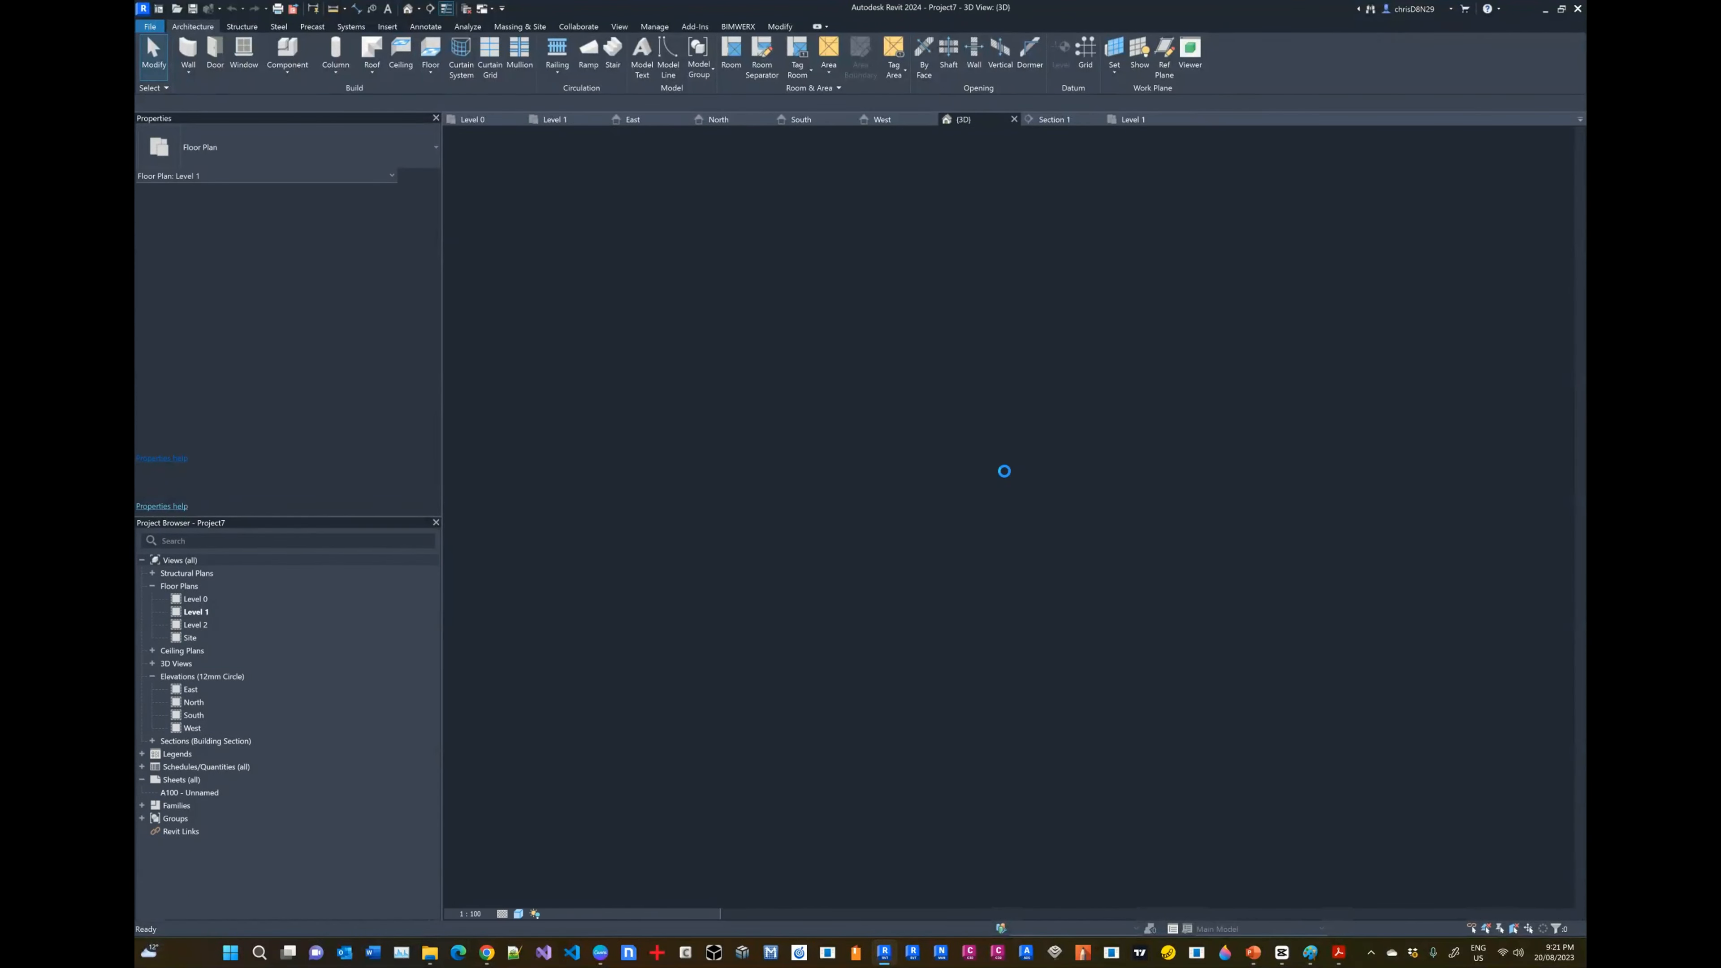
pyautogui.keyDown('shift'); pyautogui.moveTo(996, 509); pyautogui.dragTo(1018, 544, button='middle'); pyautogui.keyUp('shift')
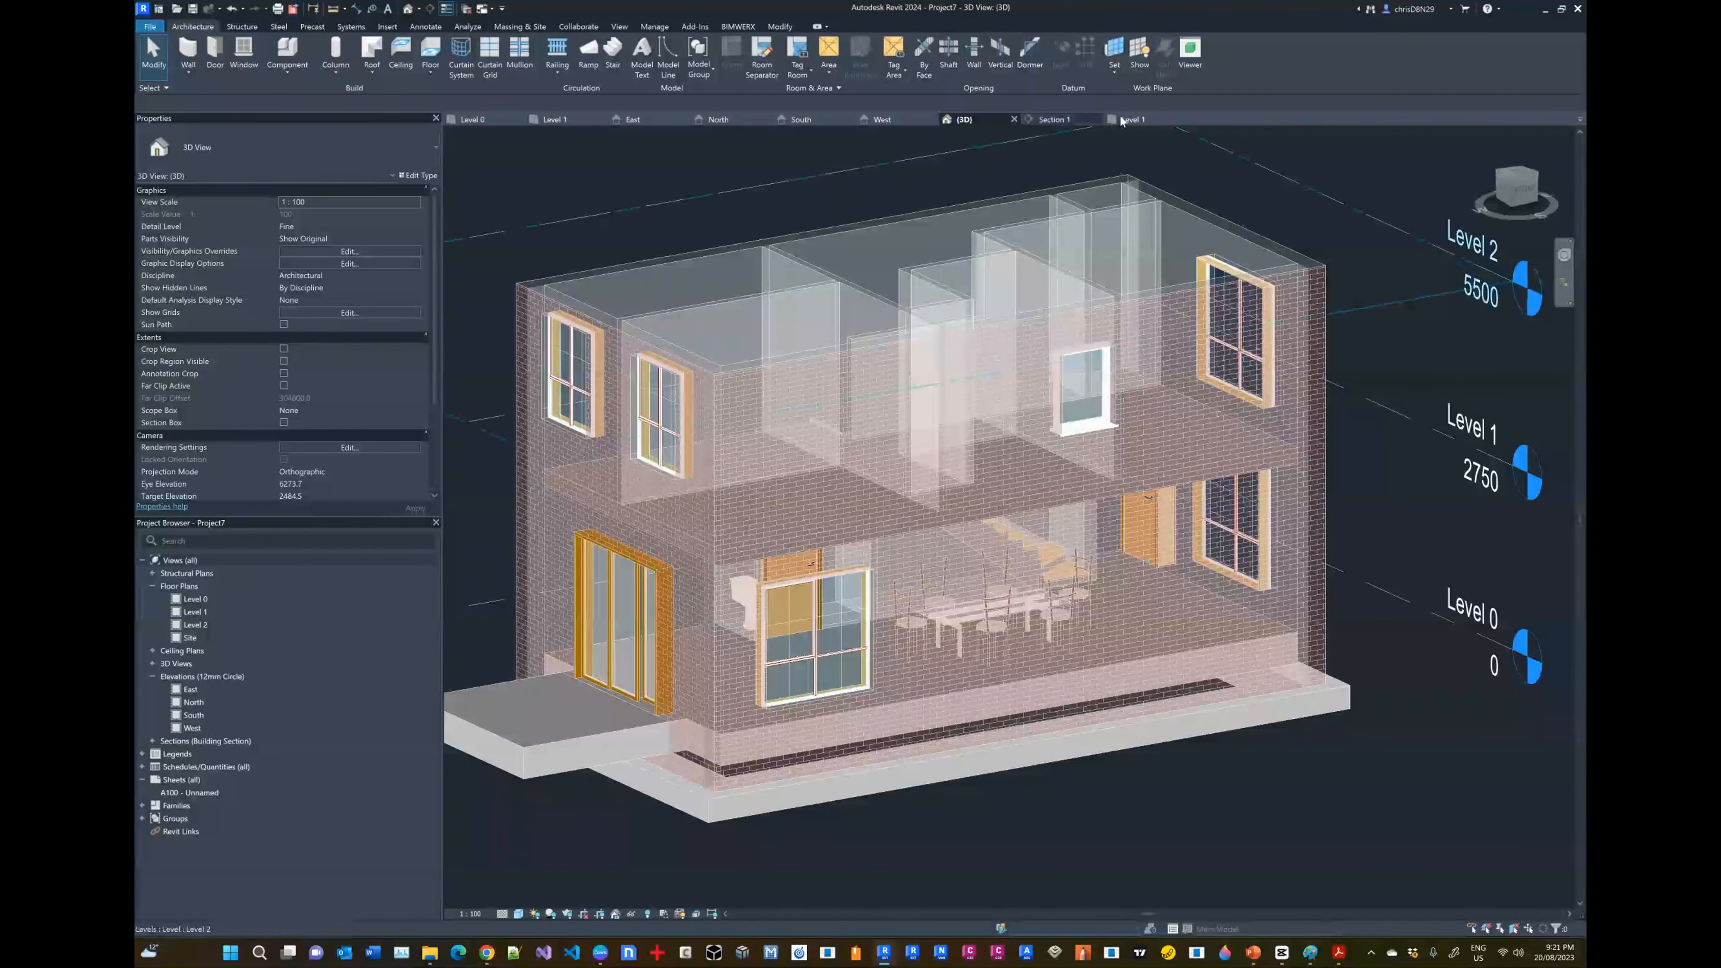
pyautogui.click(1136, 121)
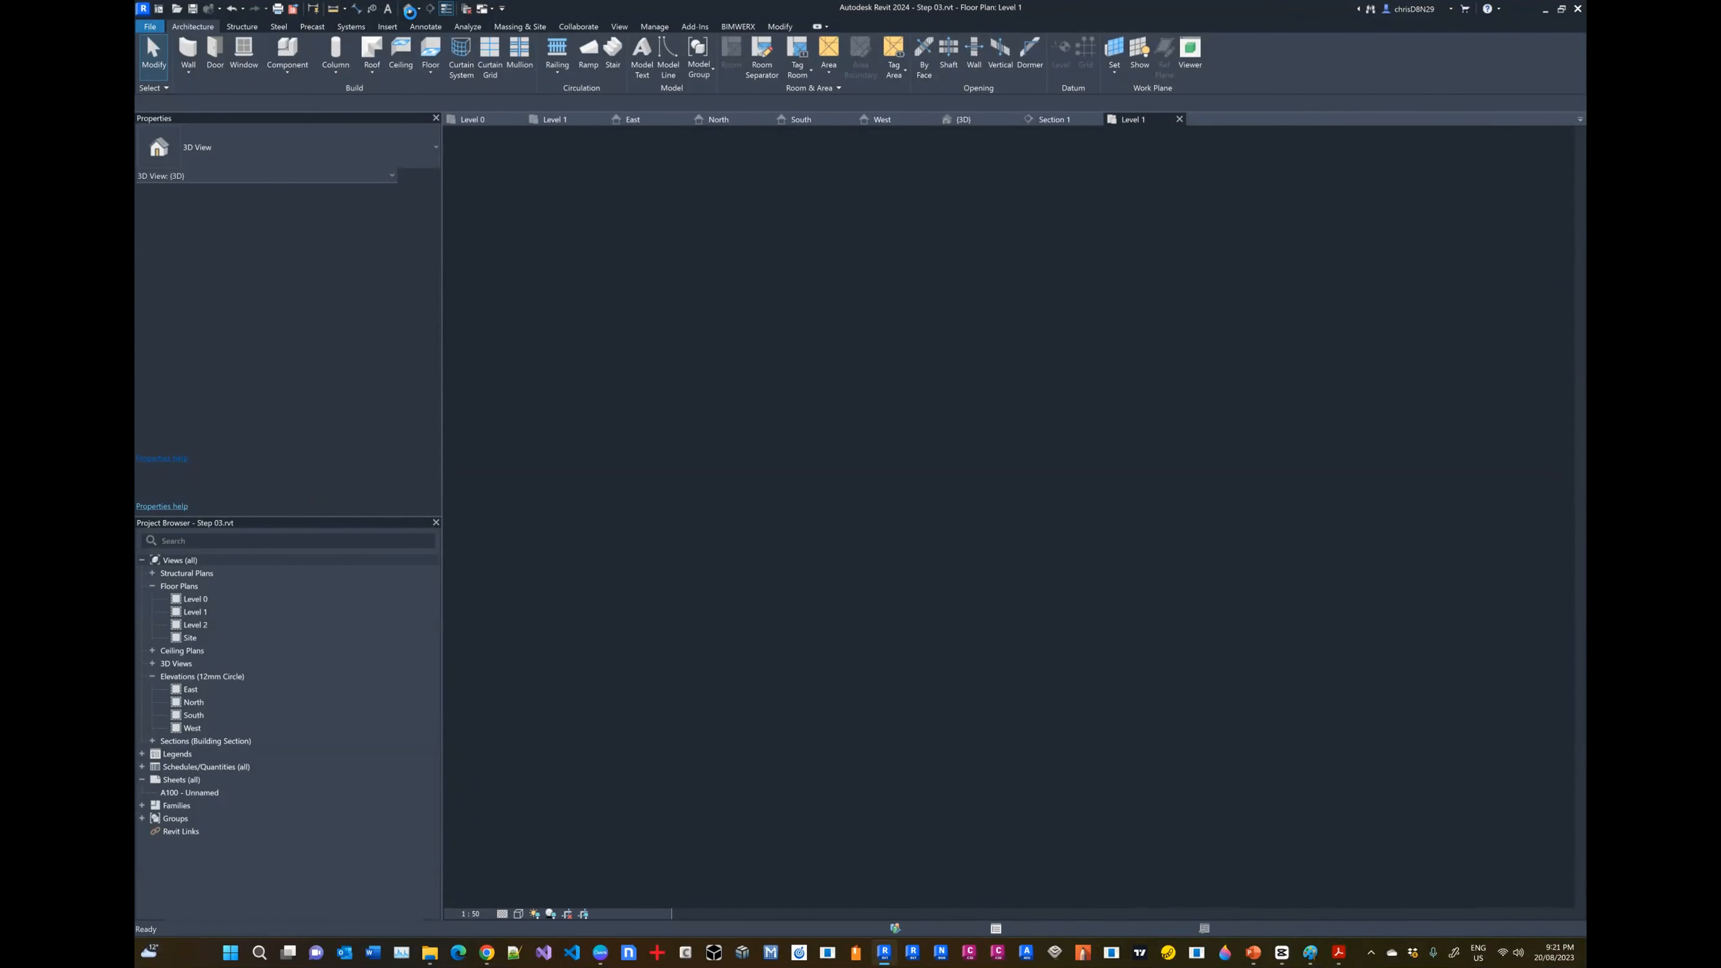
pyautogui.click(410, 10)
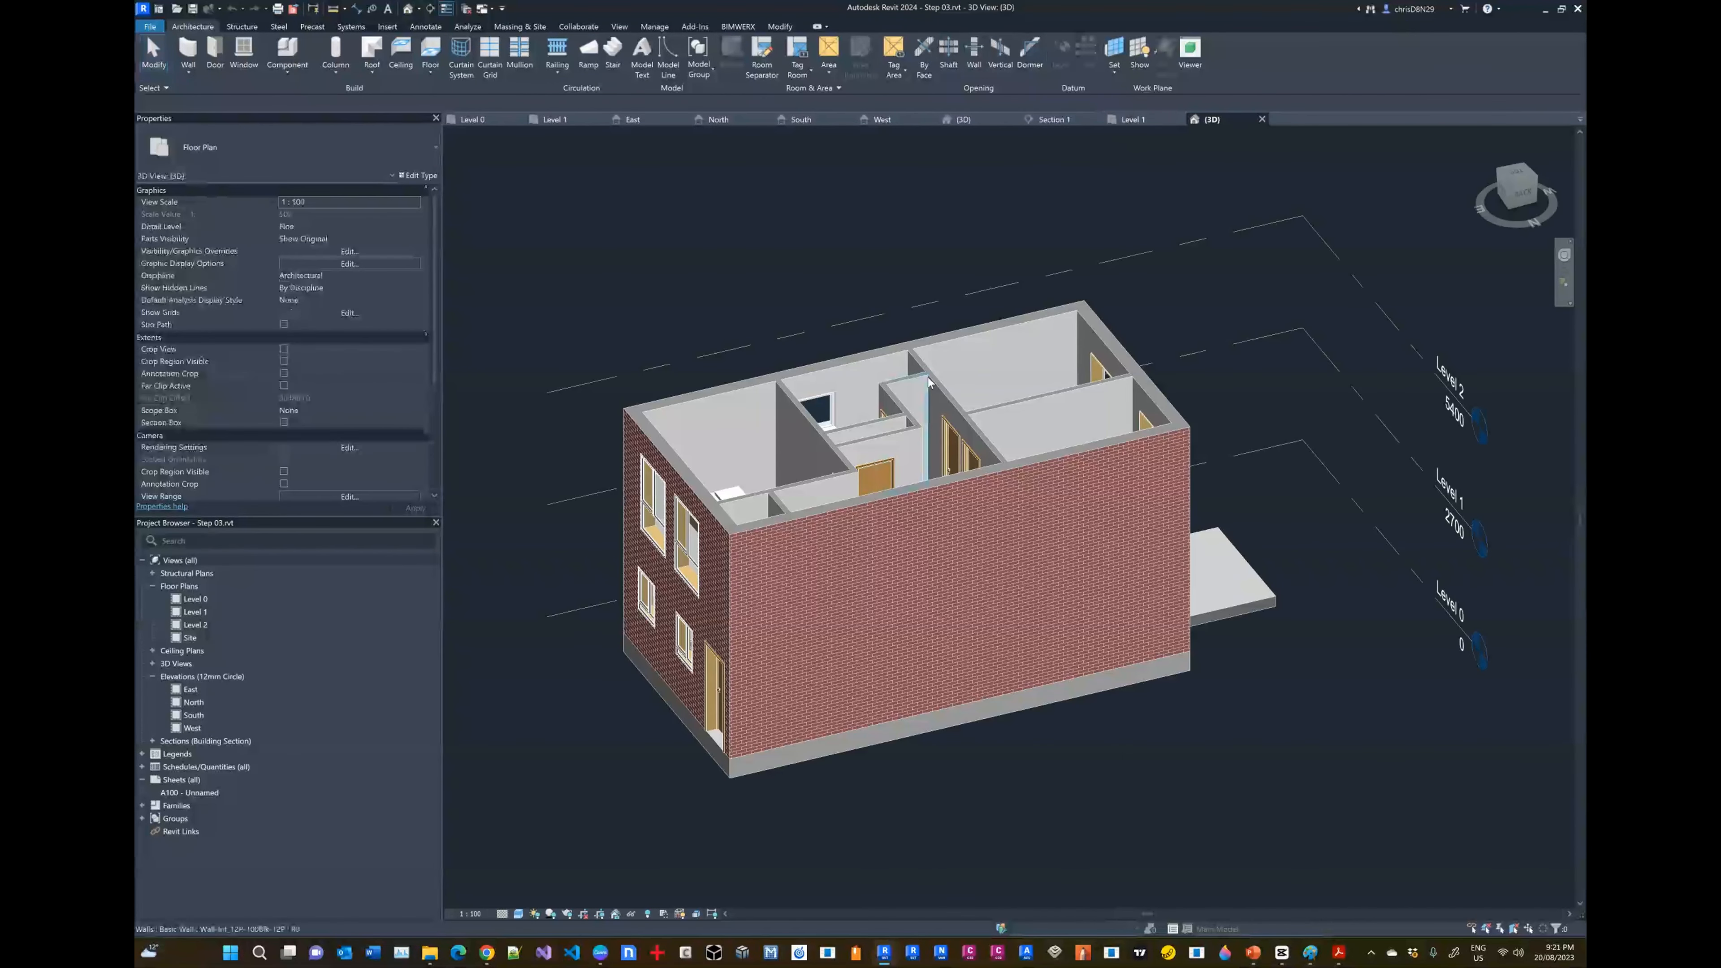
# Step: Override the Walls category in the 3D view with 80 surface transparency
pyautogui.click(934, 503)
pyautogui.rightClick(934, 503)
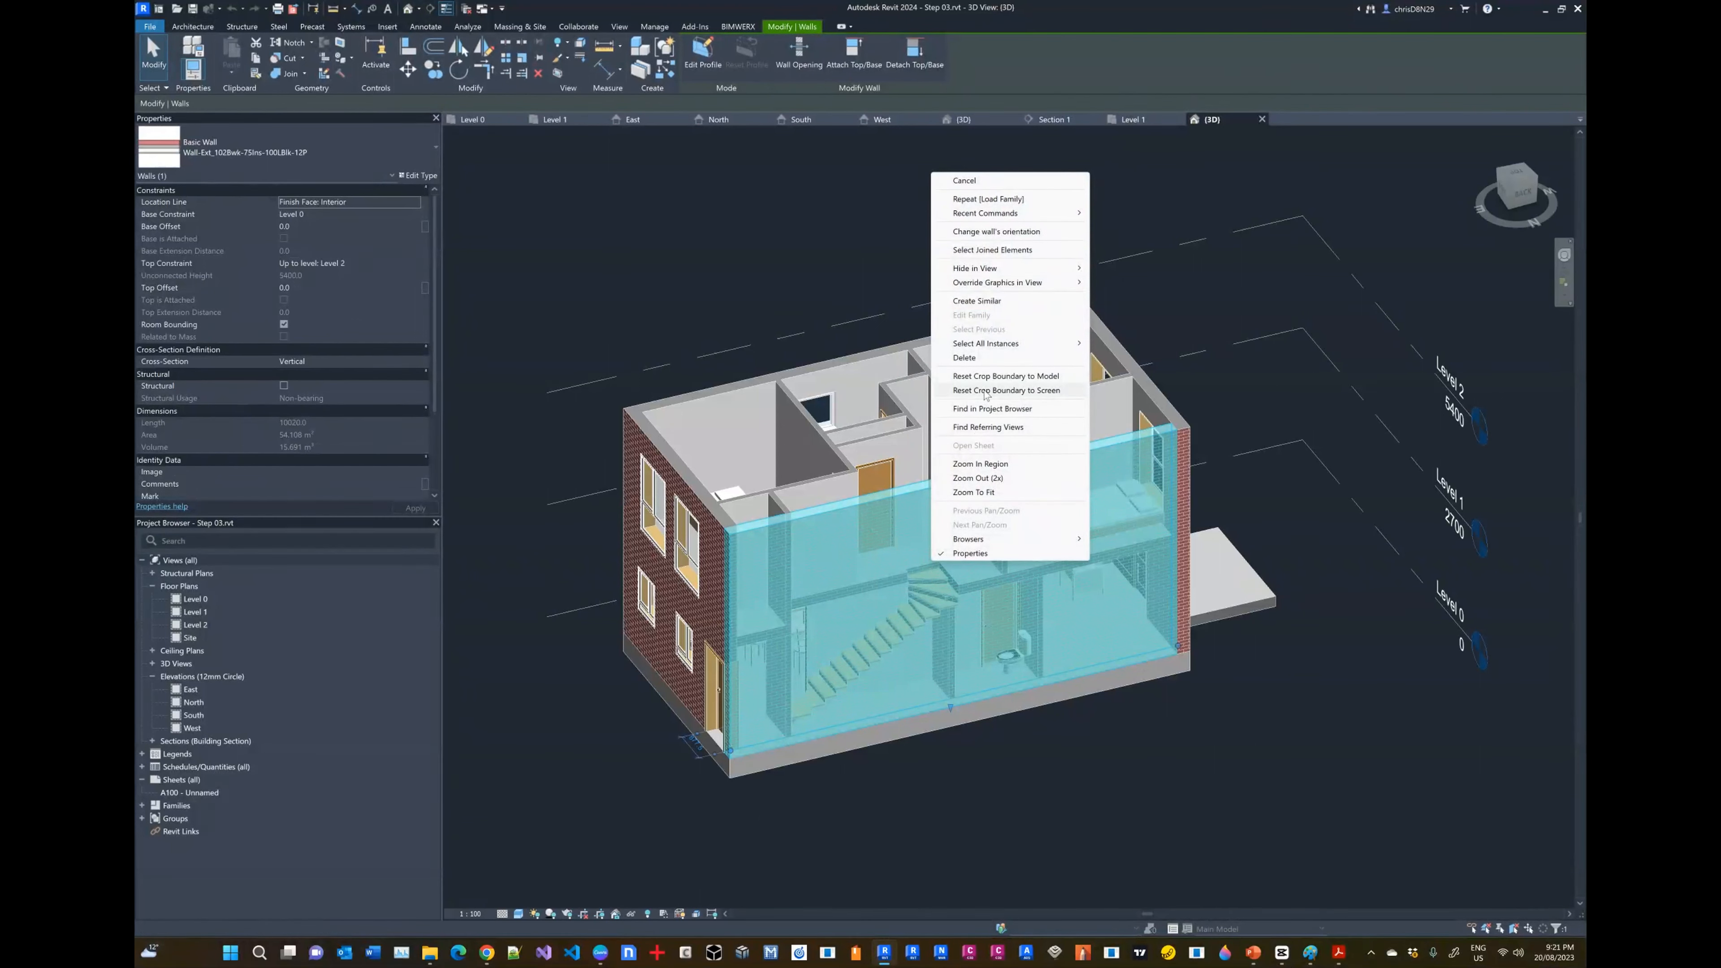
pyautogui.moveTo(991, 284)
pyautogui.click(1144, 295)
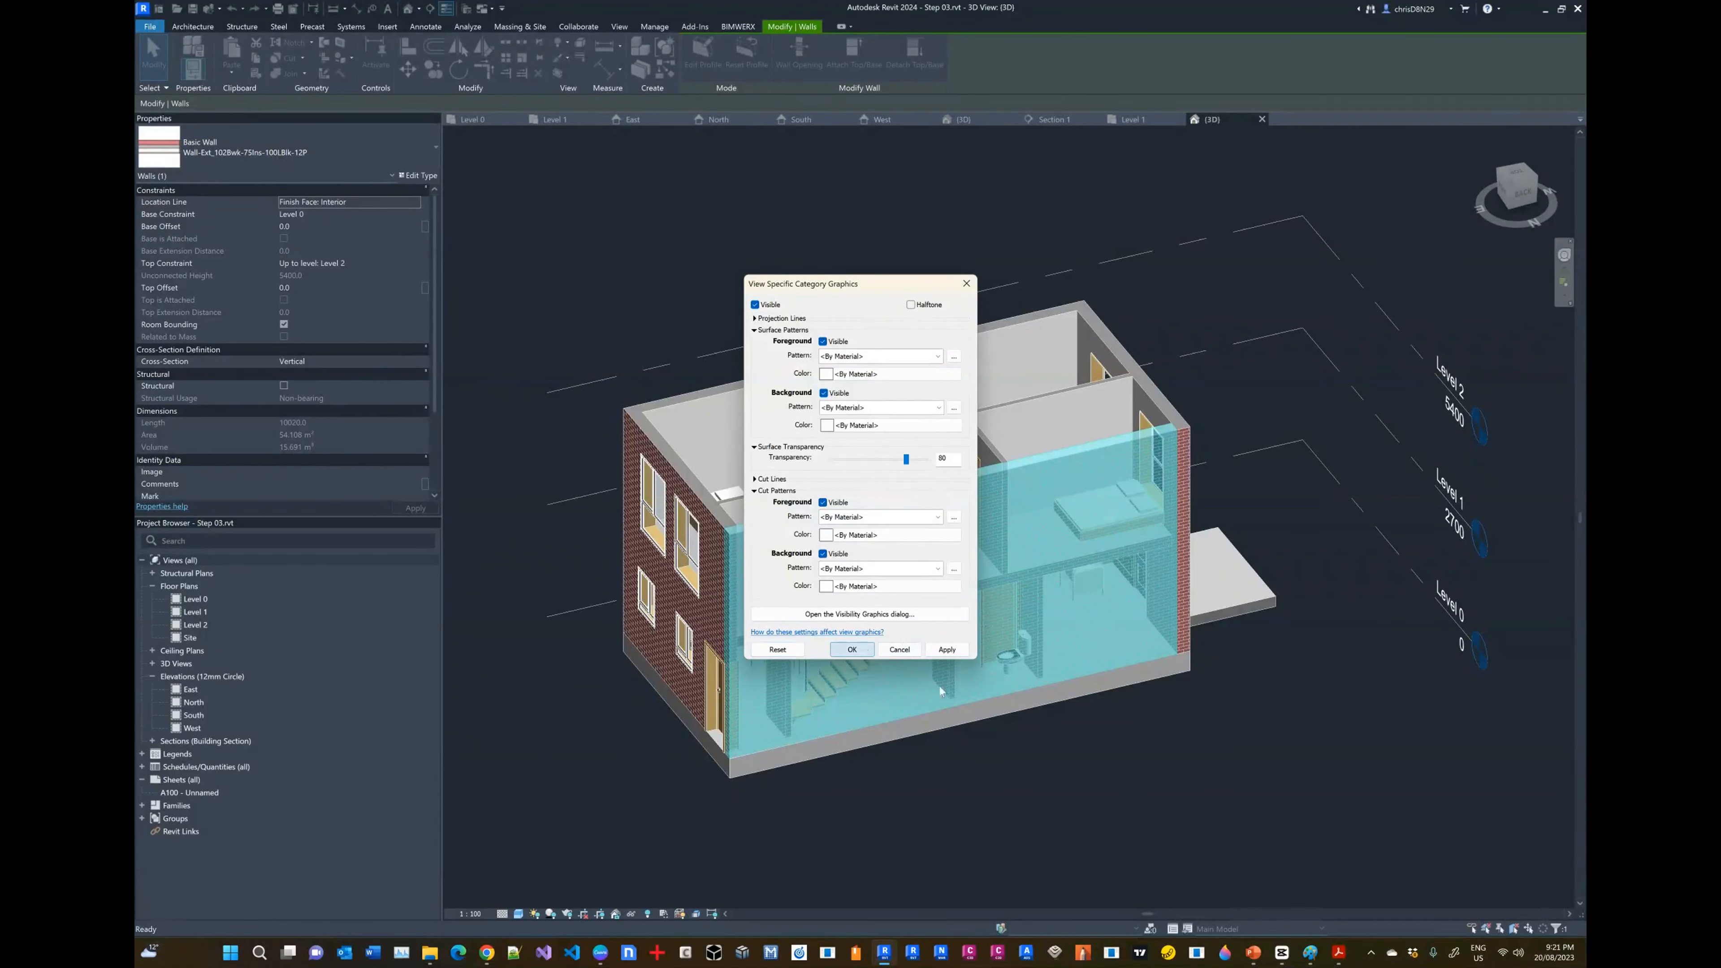
pyautogui.click(1065, 751)
# Step: Examine the ground-floor dining area, kitchen counter and sink through the transparent walls, then the house as a whole
pyautogui.scroll(3, 944, 568)
pyautogui.keyDown('shift'); pyautogui.moveTo(871, 621); pyautogui.dragTo(1120, 595, button='middle'); pyautogui.keyUp('shift')
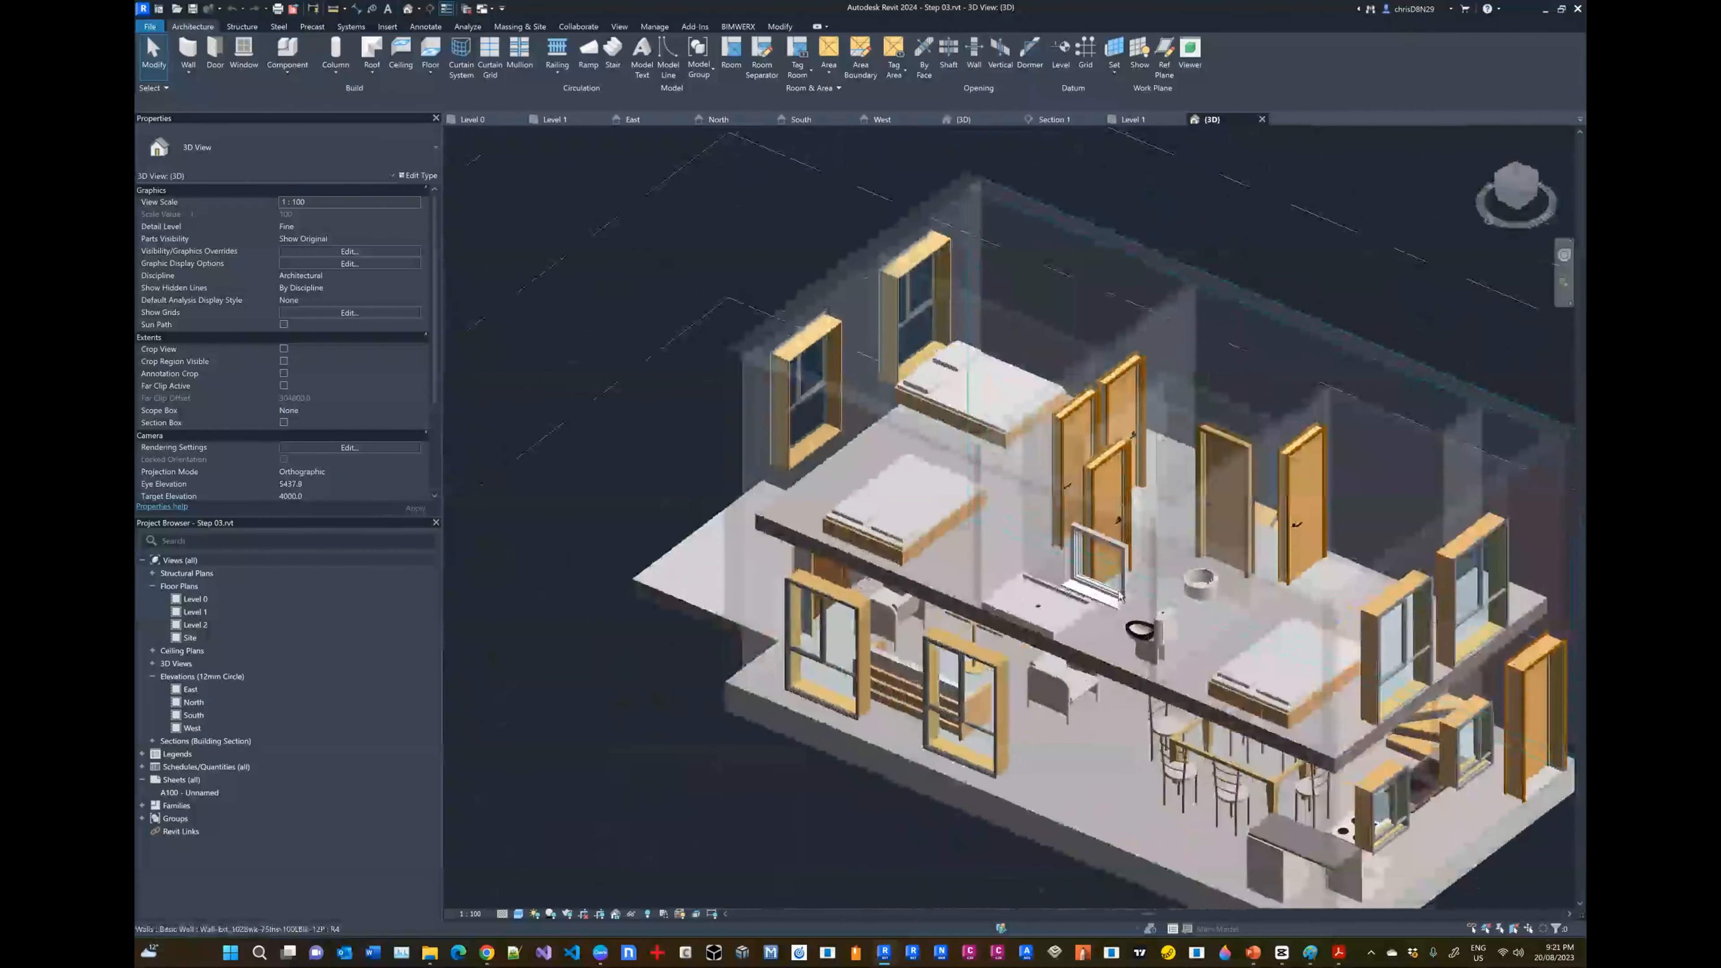
pyautogui.keyDown('shift'); pyautogui.moveTo(1011, 651); pyautogui.dragTo(1294, 494, button='middle'); pyautogui.keyUp('shift')
pyautogui.scroll(6, 1274, 645)
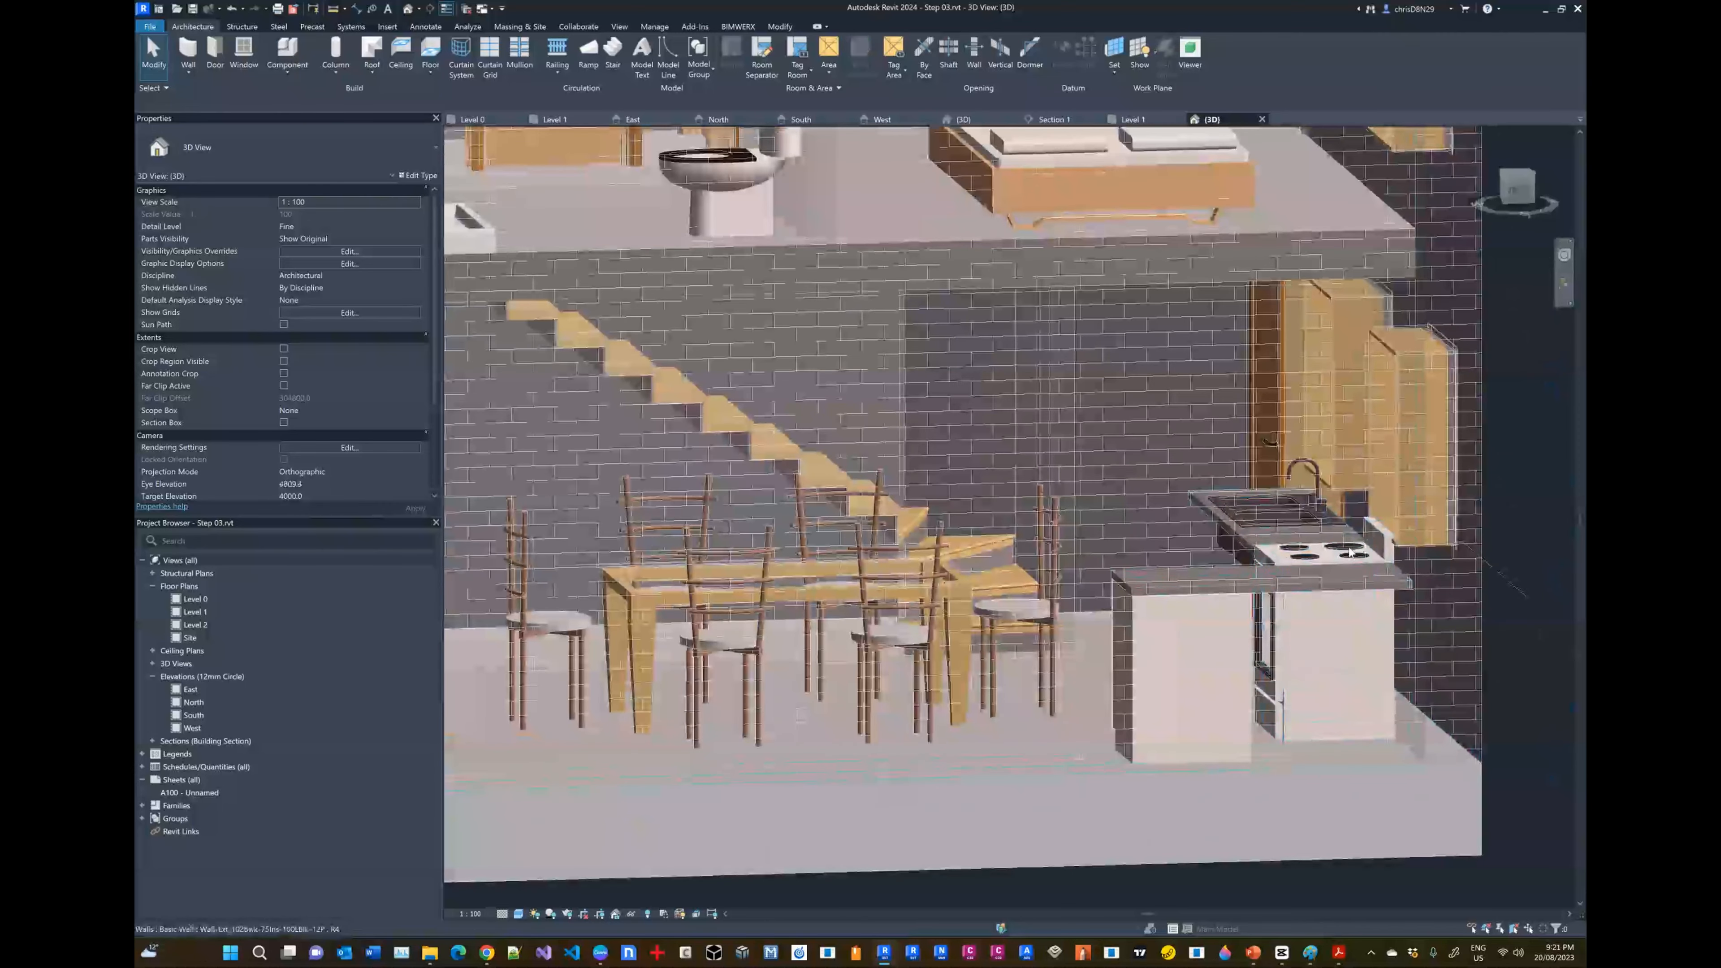
pyautogui.moveTo(1340, 607)
pyautogui.keyDown('shift'); pyautogui.mouseDown(button='middle')
pyautogui.moveTo(1229, 640)
pyautogui.moveTo(1323, 575)
pyautogui.moveTo(1248, 483)
pyautogui.mouseUp(button='middle'); pyautogui.keyUp('shift')
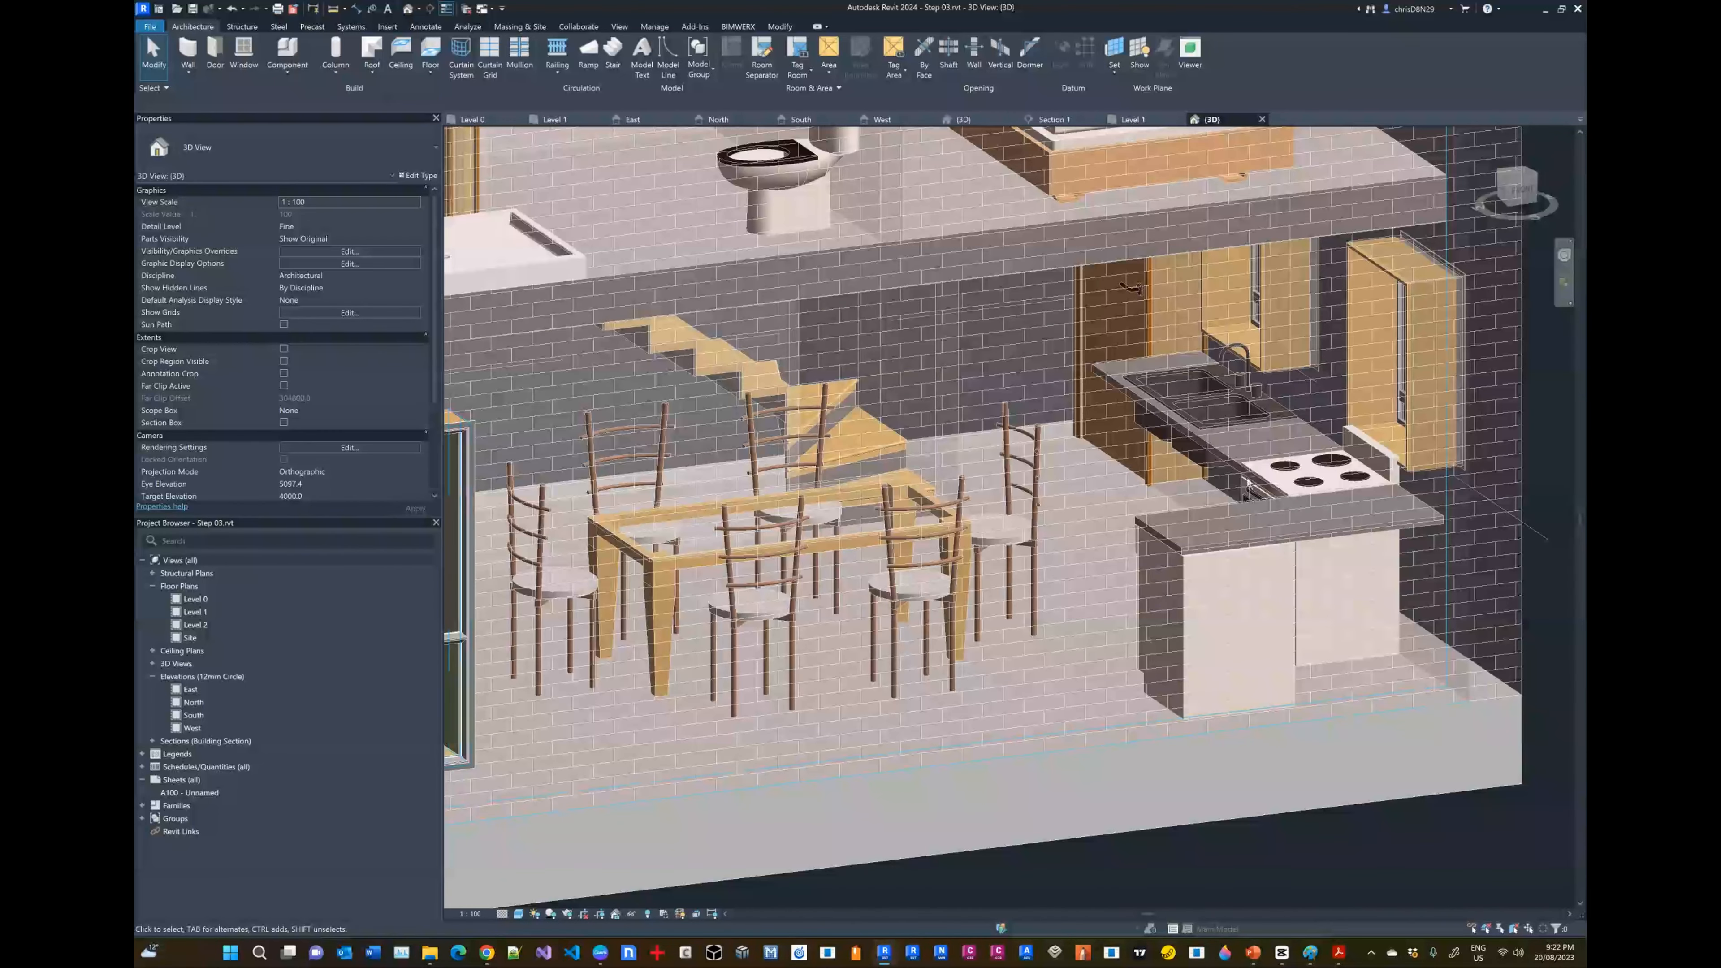
pyautogui.click(1248, 371)
pyautogui.scroll(-5, 1125, 514)
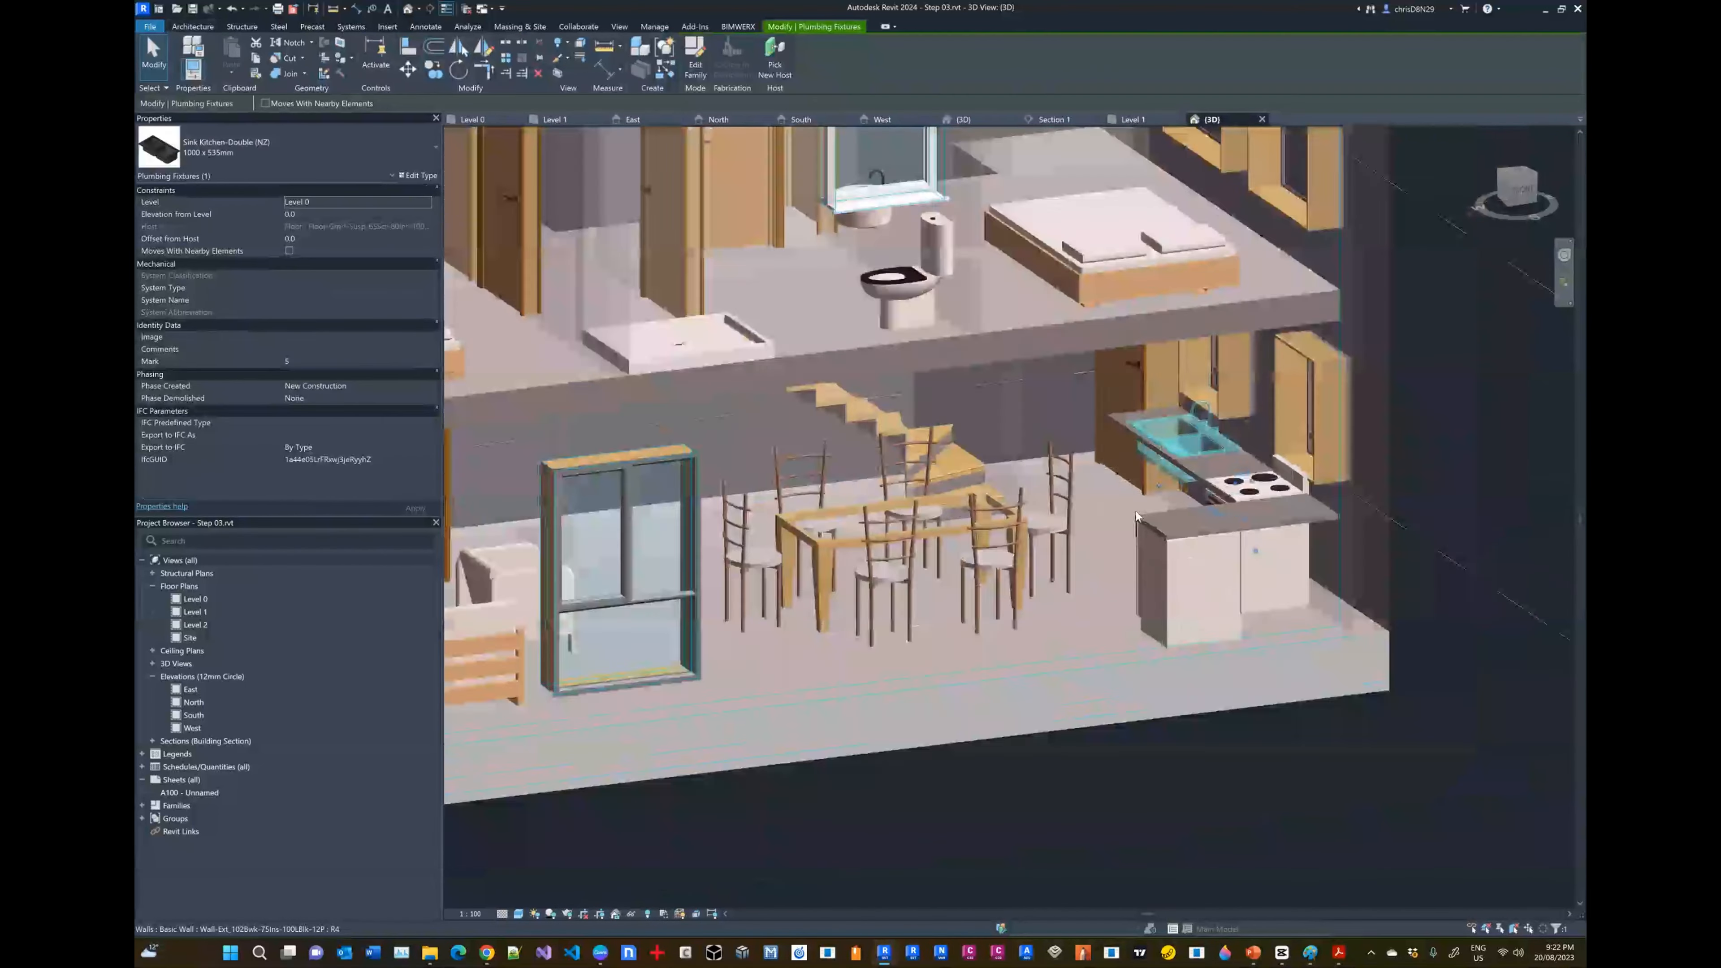
pyautogui.click(1249, 744)
pyautogui.scroll(-3, 1254, 736)
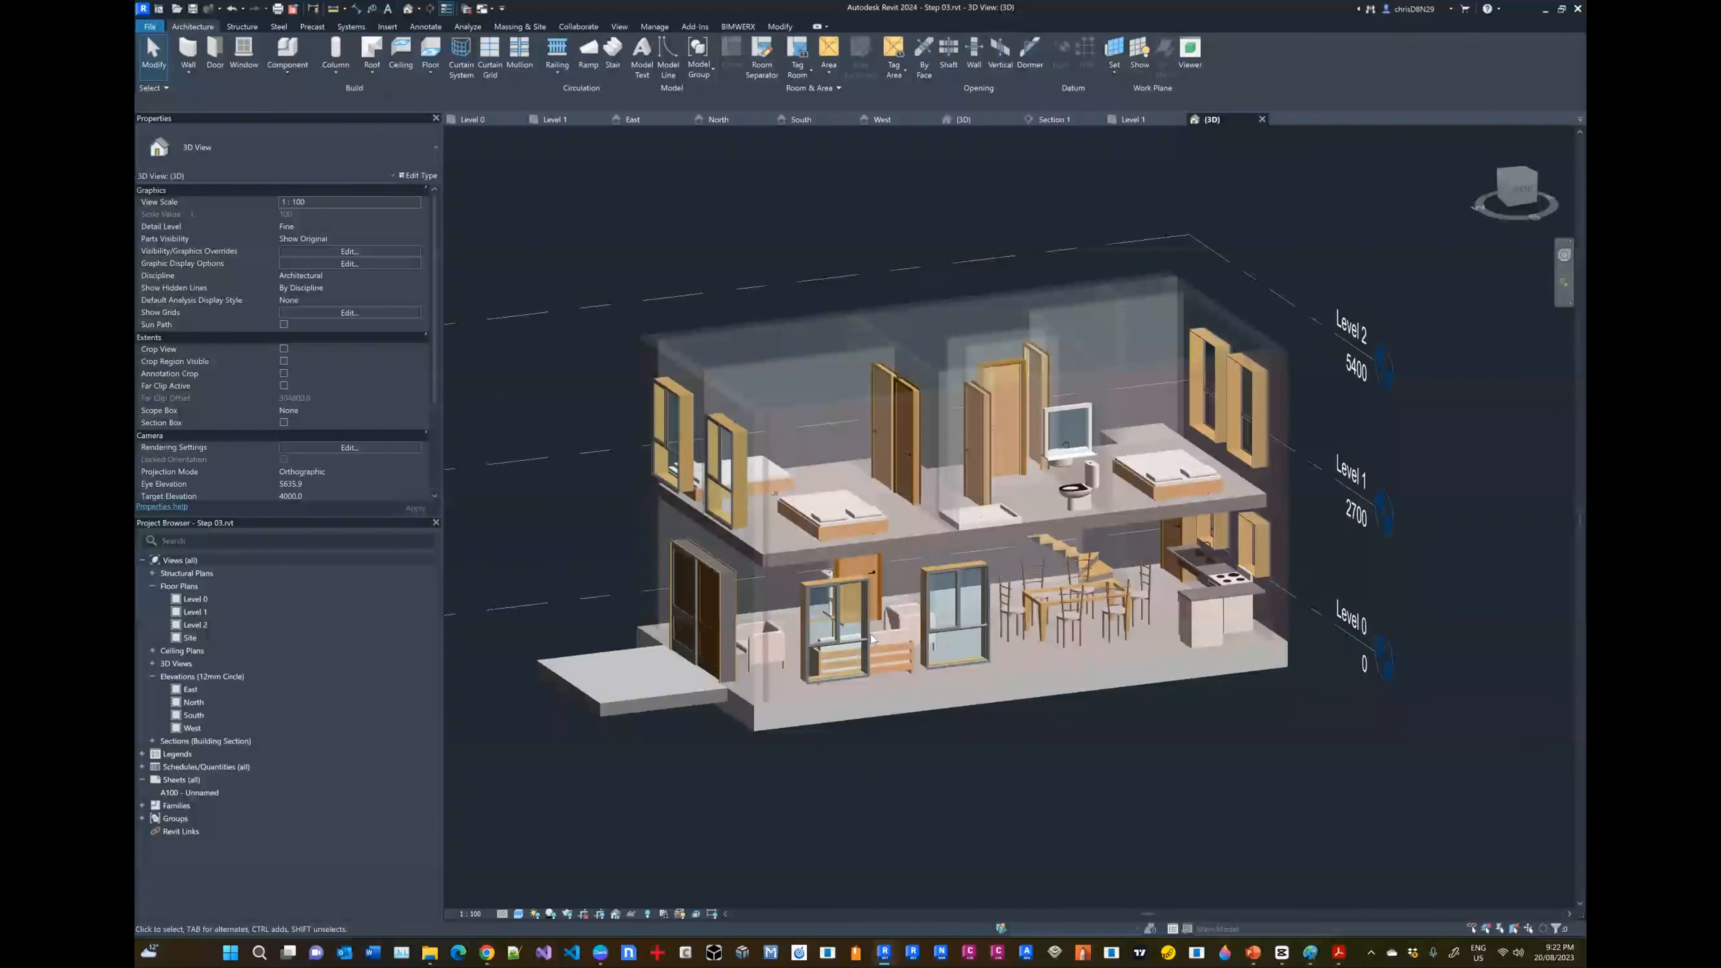
# Step: Examine the living room windows and furniture, the upper-floor rooms and the winding staircase from several sides of the 3D model
pyautogui.scroll(3, 887, 659)
pyautogui.scroll(-2, 886, 658)
pyautogui.scroll(3, 887, 661)
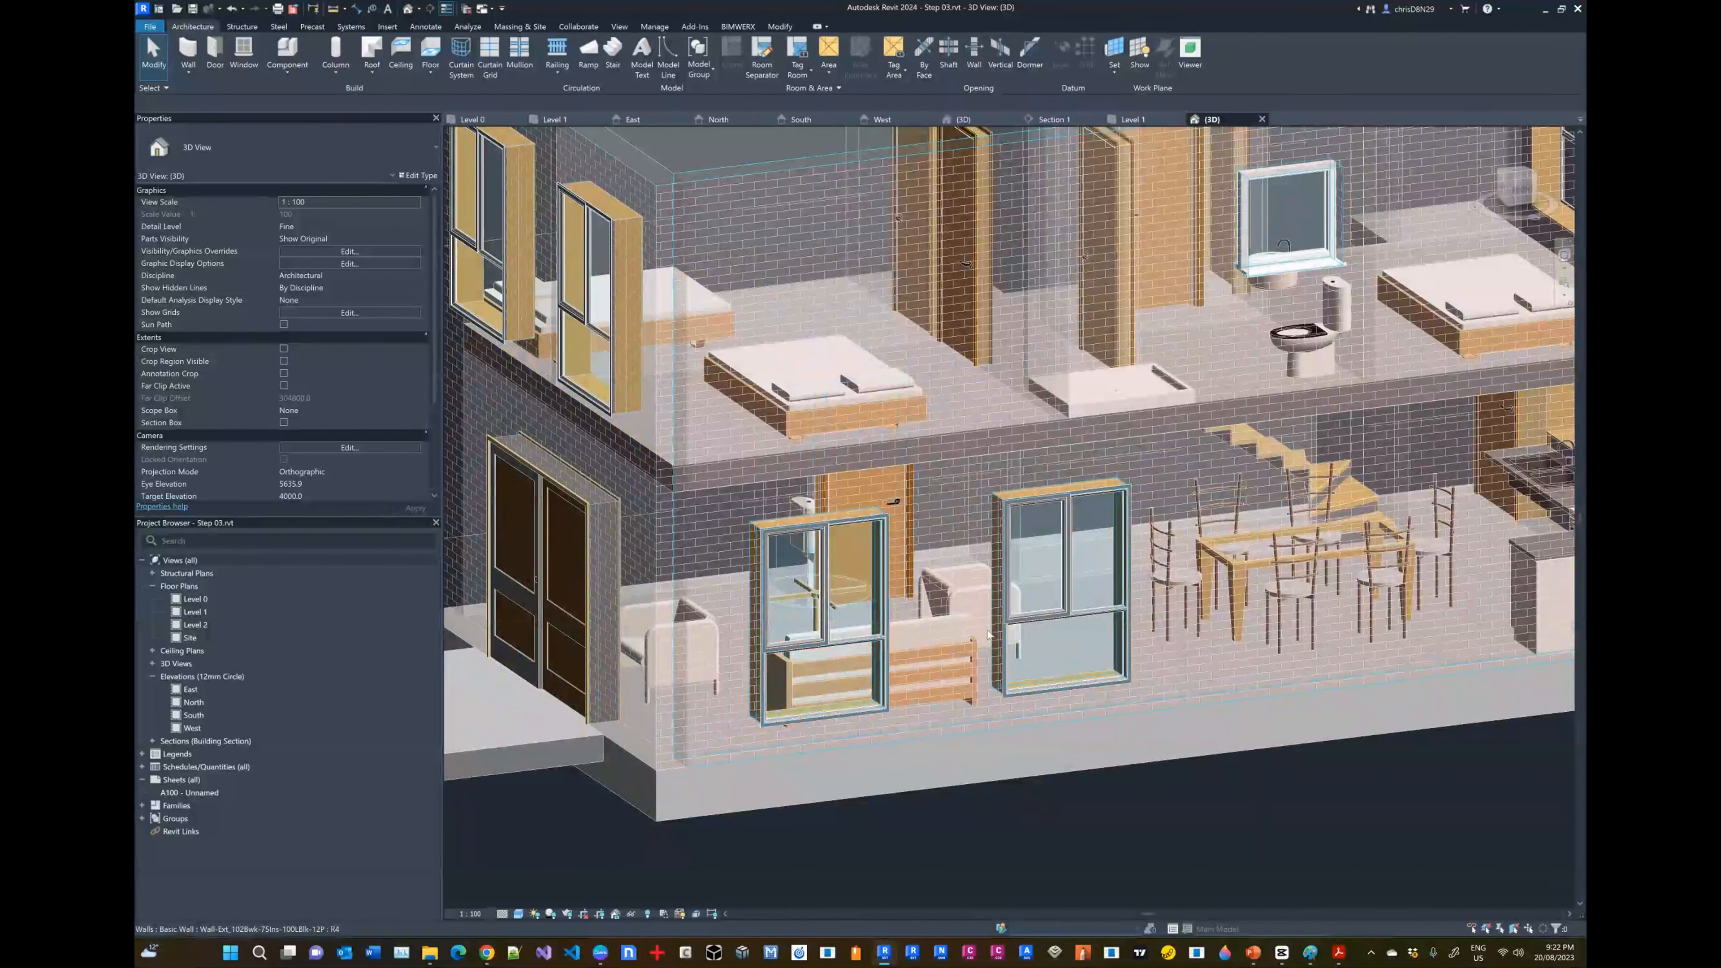
pyautogui.scroll(-4, 989, 635)
pyautogui.keyDown('shift'); pyautogui.moveTo(1253, 566); pyautogui.dragTo(994, 435, button='middle'); pyautogui.keyUp('shift')
pyautogui.scroll(3, 928, 631)
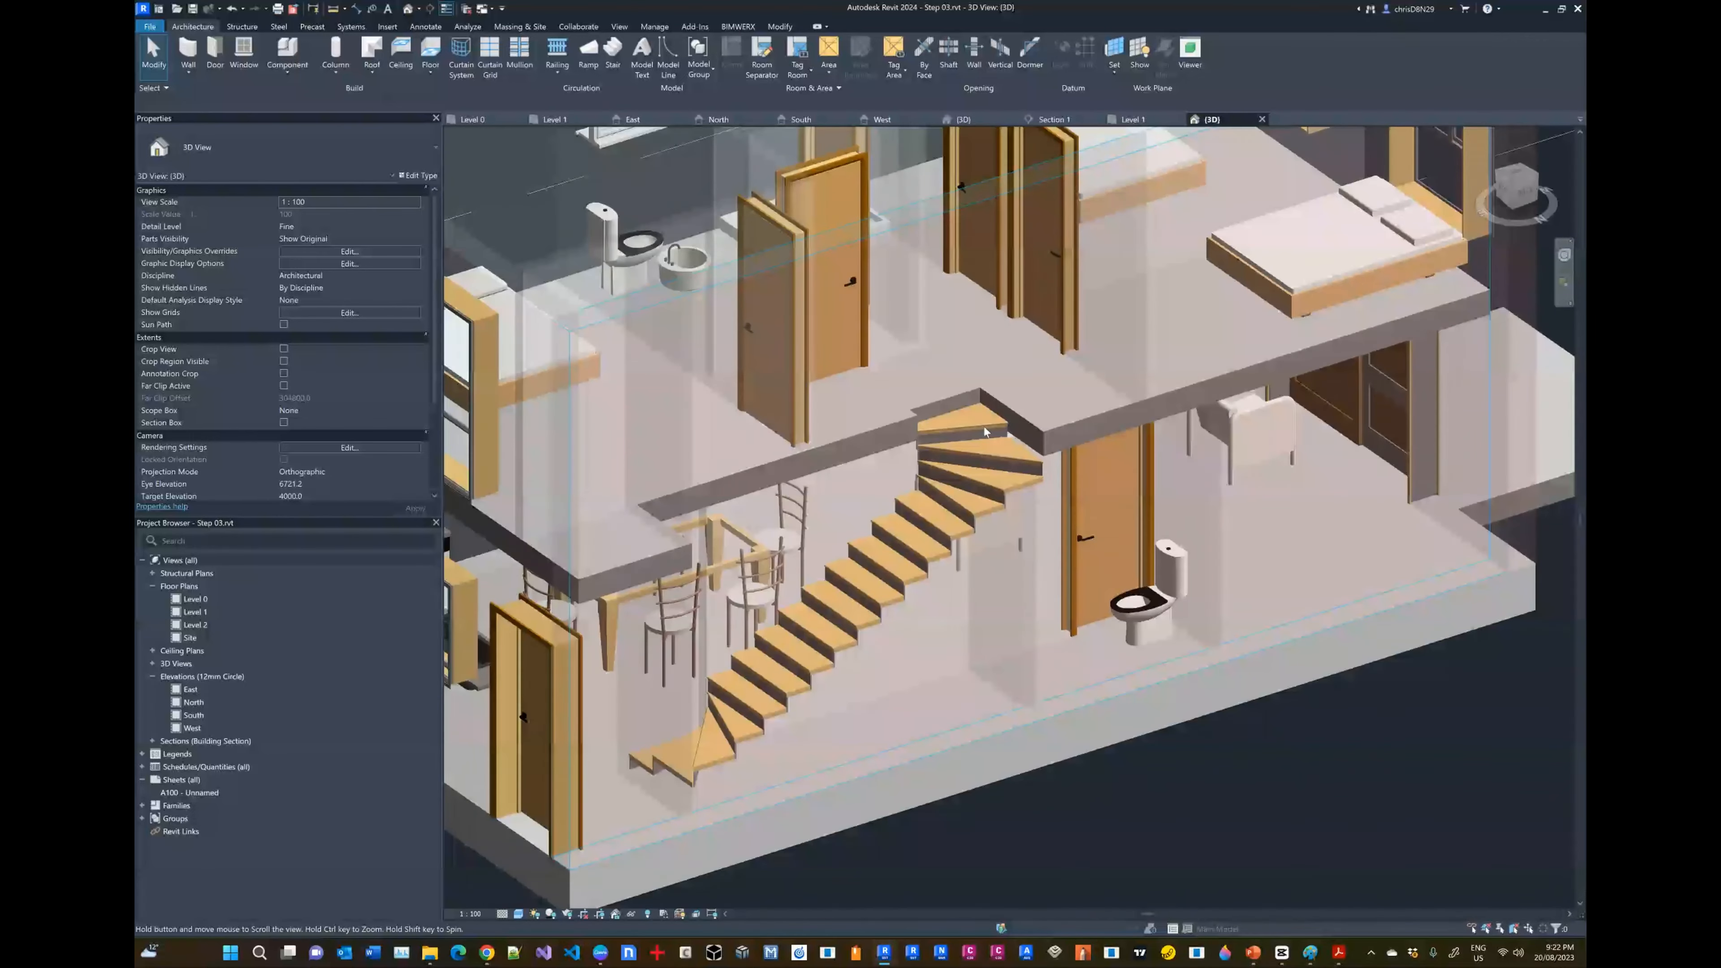
pyautogui.keyDown('shift'); pyautogui.moveTo(951, 535); pyautogui.dragTo(896, 449, button='middle'); pyautogui.keyUp('shift')
pyautogui.keyDown('shift'); pyautogui.moveTo(929, 501); pyautogui.dragTo(1262, 637, button='middle'); pyautogui.keyUp('shift')
pyautogui.scroll(-3, 987, 525)
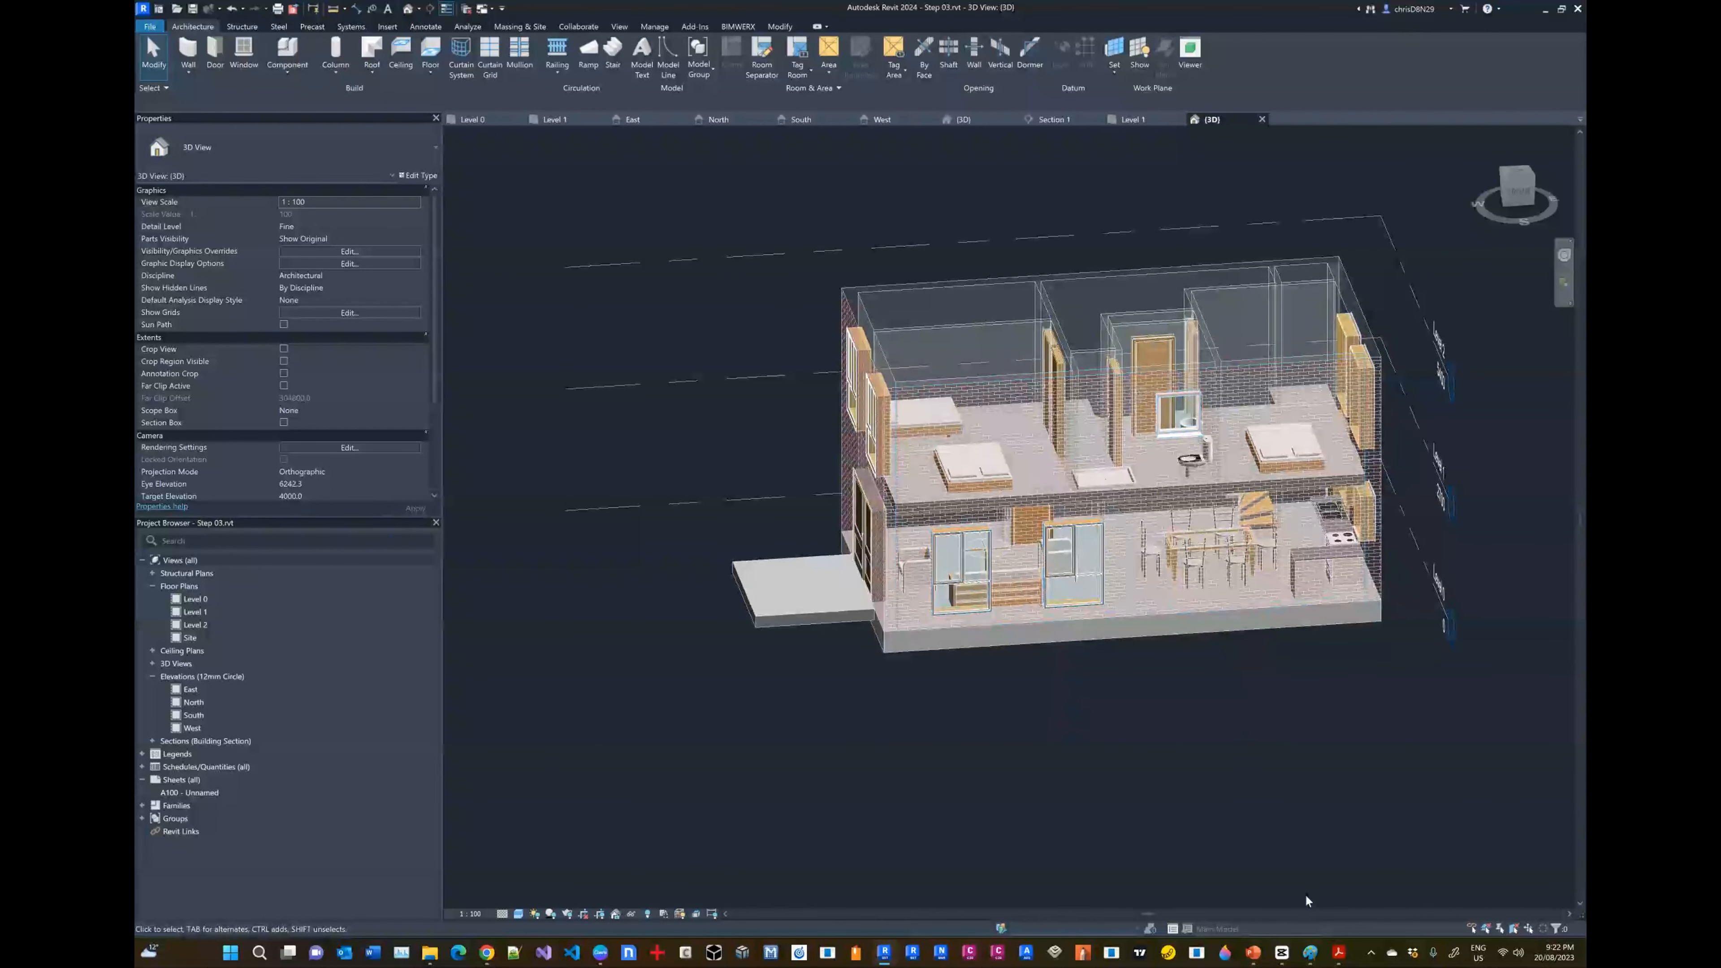
# Step: Switch to the PDF guide, read its in-place kitchen countertop section, and return to Revit
pyautogui.click(1340, 953)
pyautogui.scroll(-15, 985, 440)
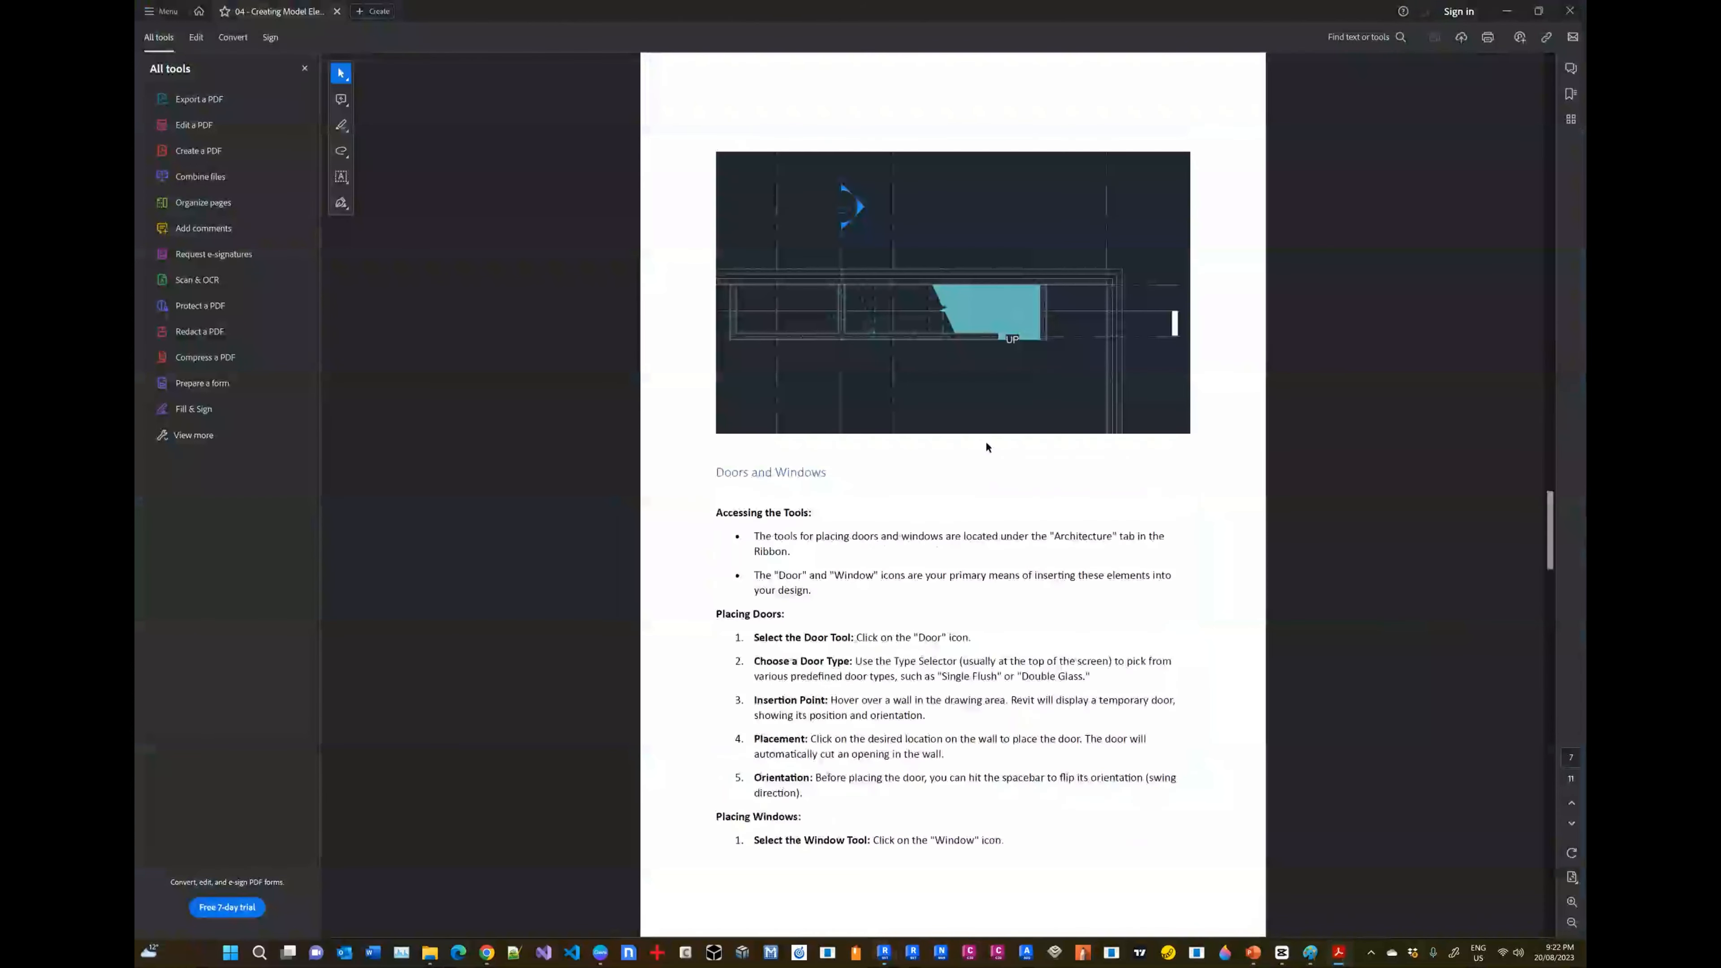
pyautogui.scroll(-15, 986, 442)
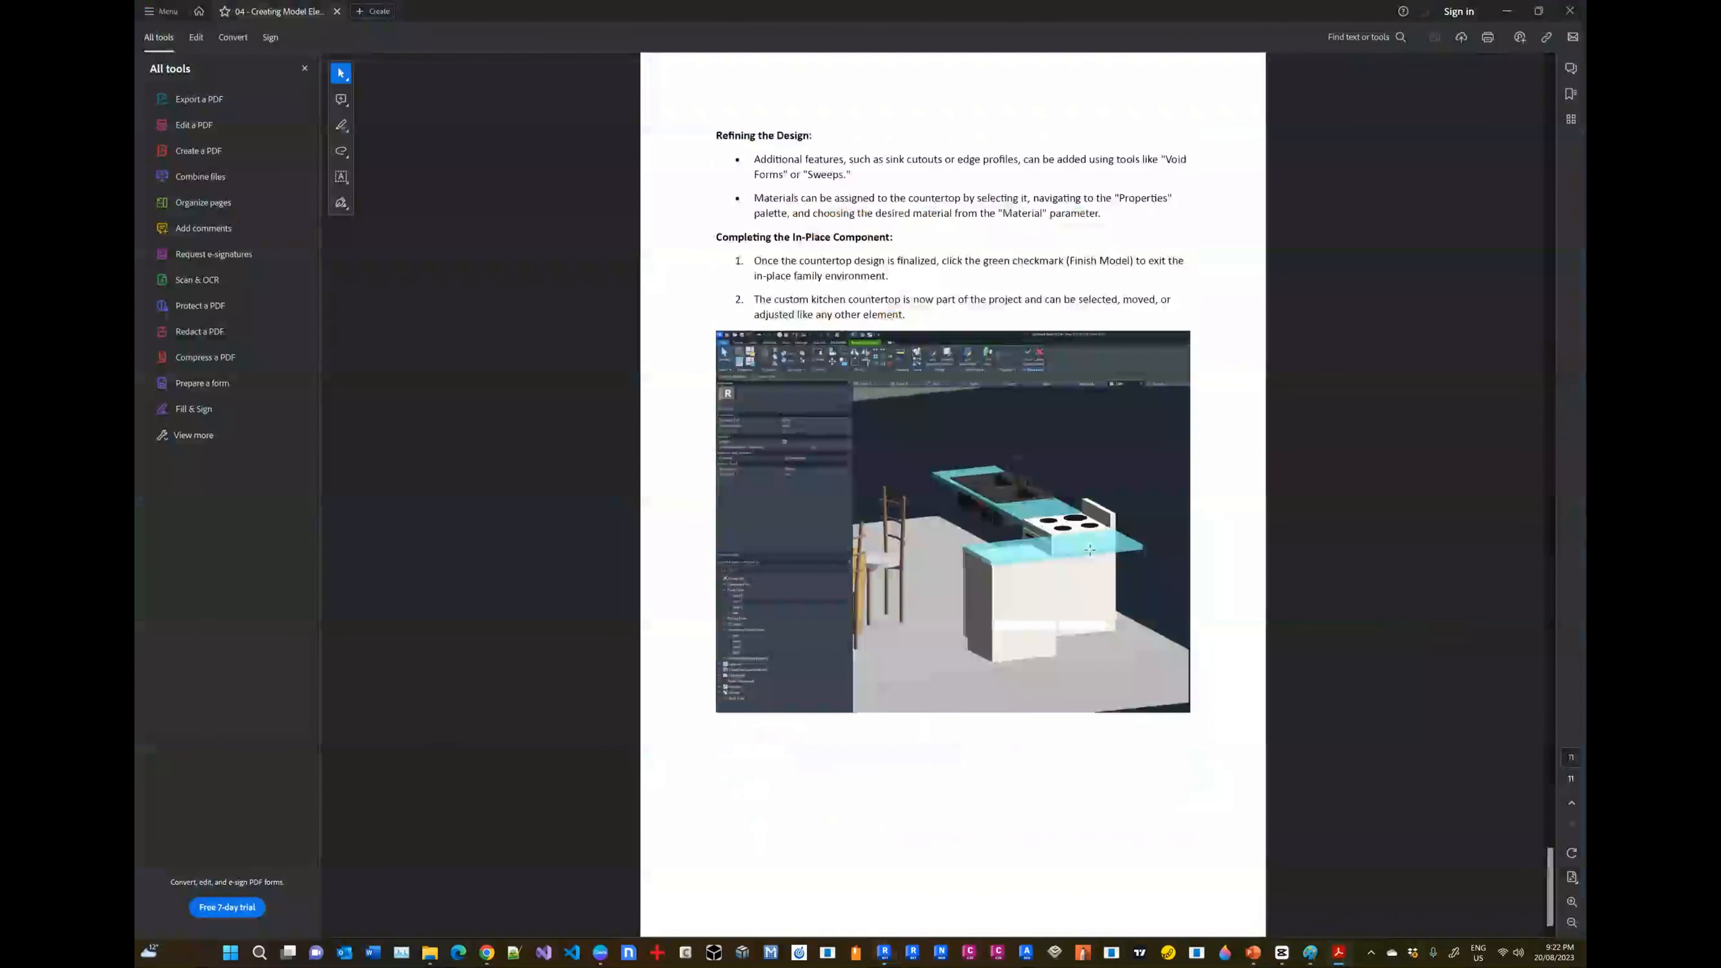
pyautogui.hotkey('alt', 'Tab')
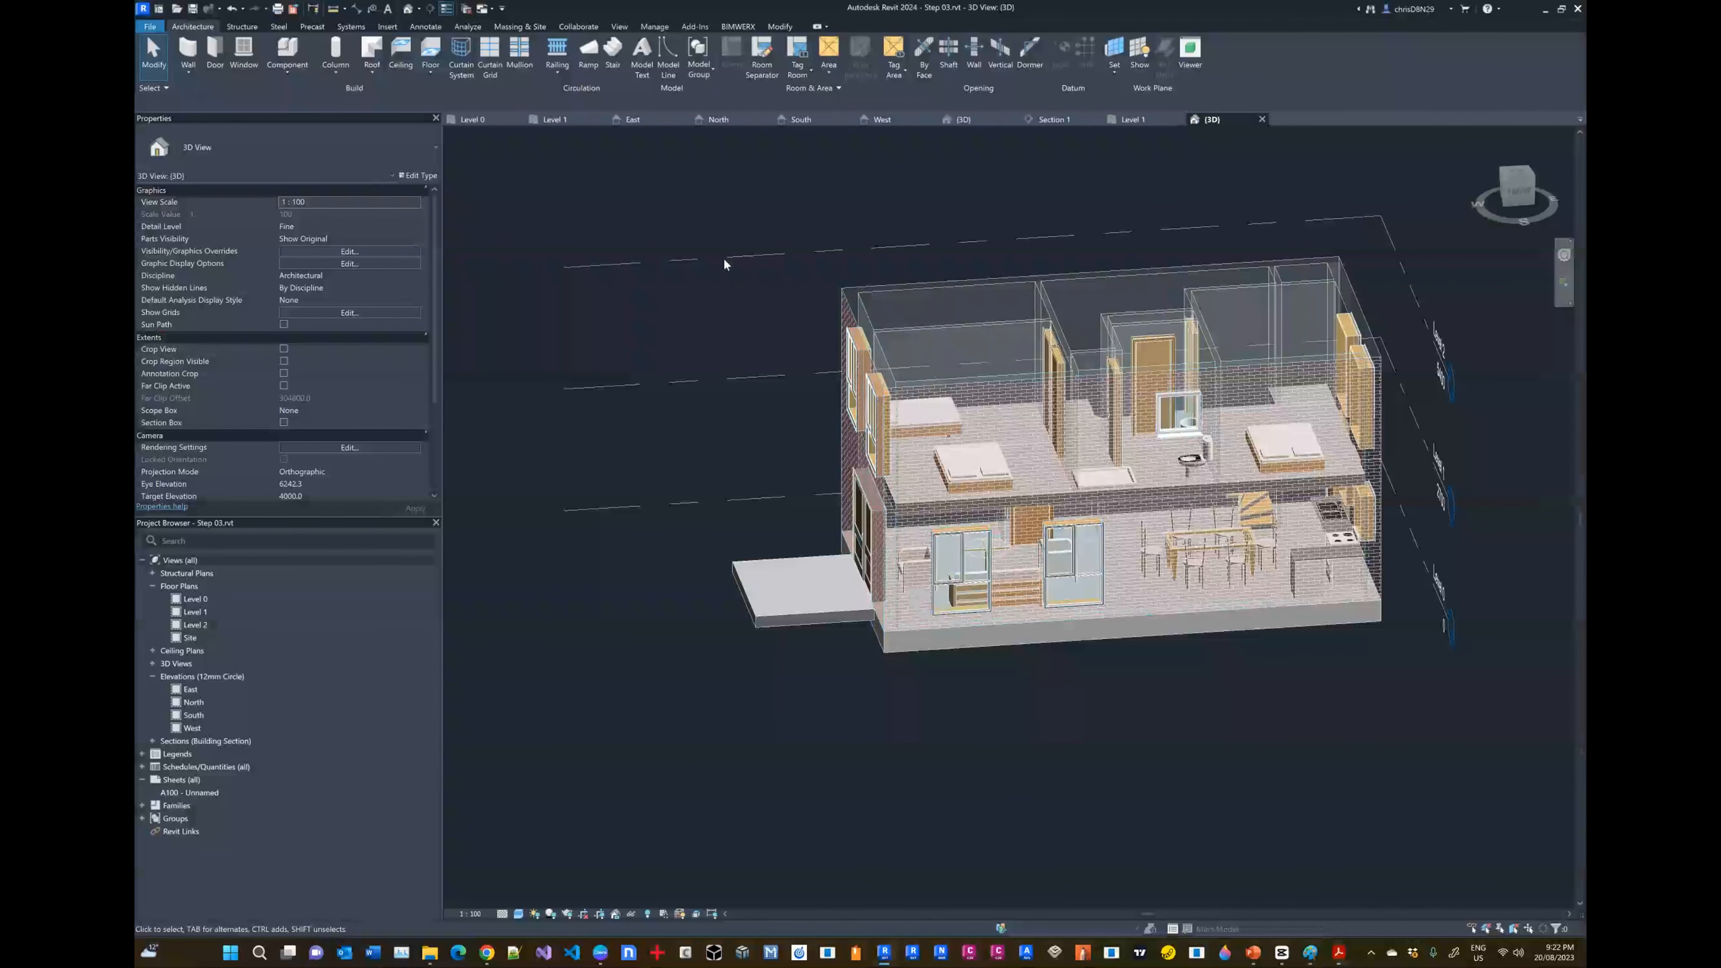
# Step: Display Project7's Level 0 floor plan around the dining table and the kitchen corner
pyautogui.click(545, 120)
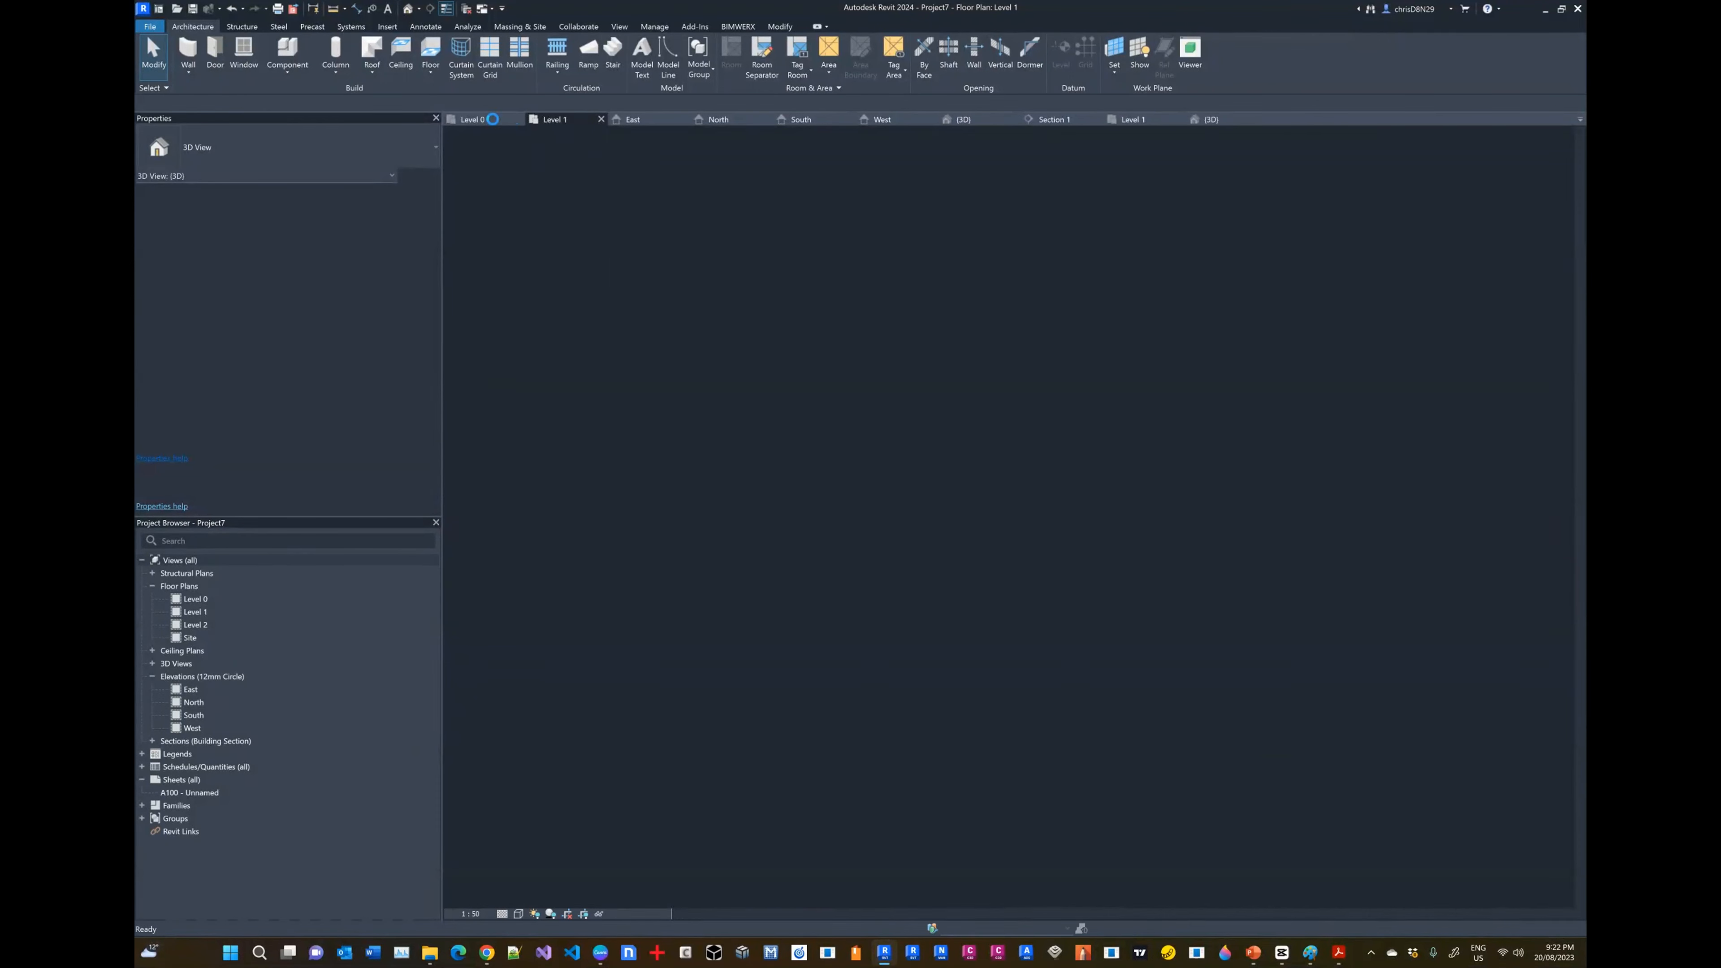
pyautogui.click(492, 117)
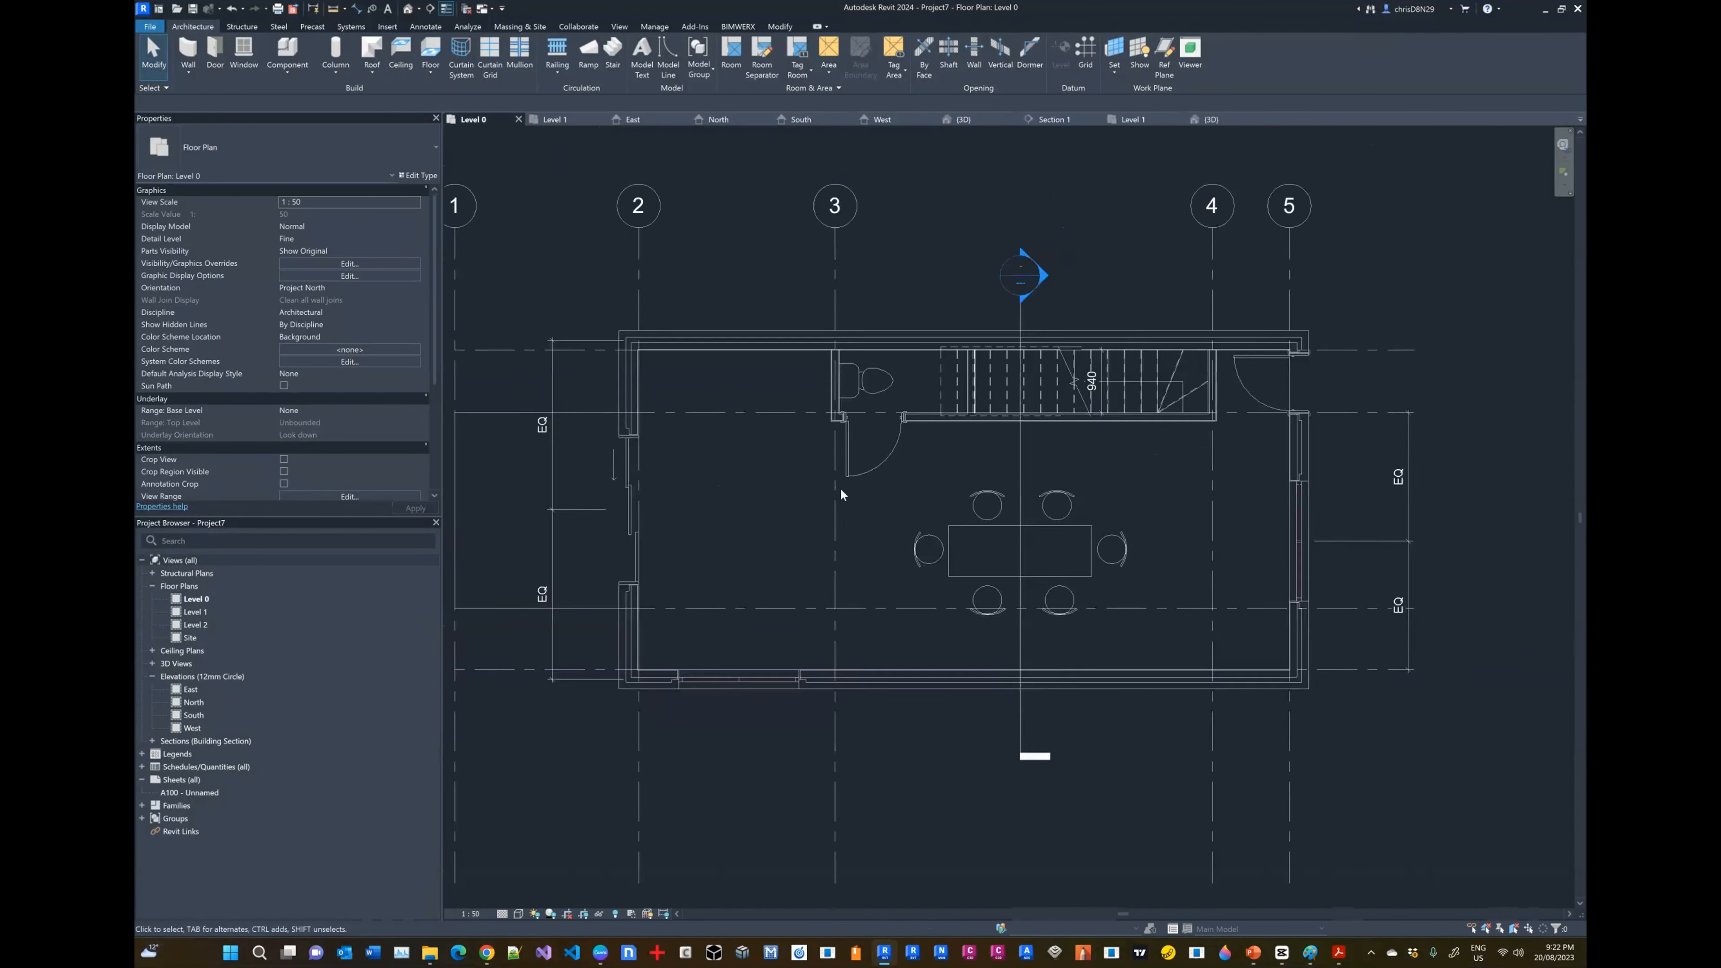
pyautogui.scroll(-1, 840, 486)
pyautogui.scroll(3, 1246, 549)
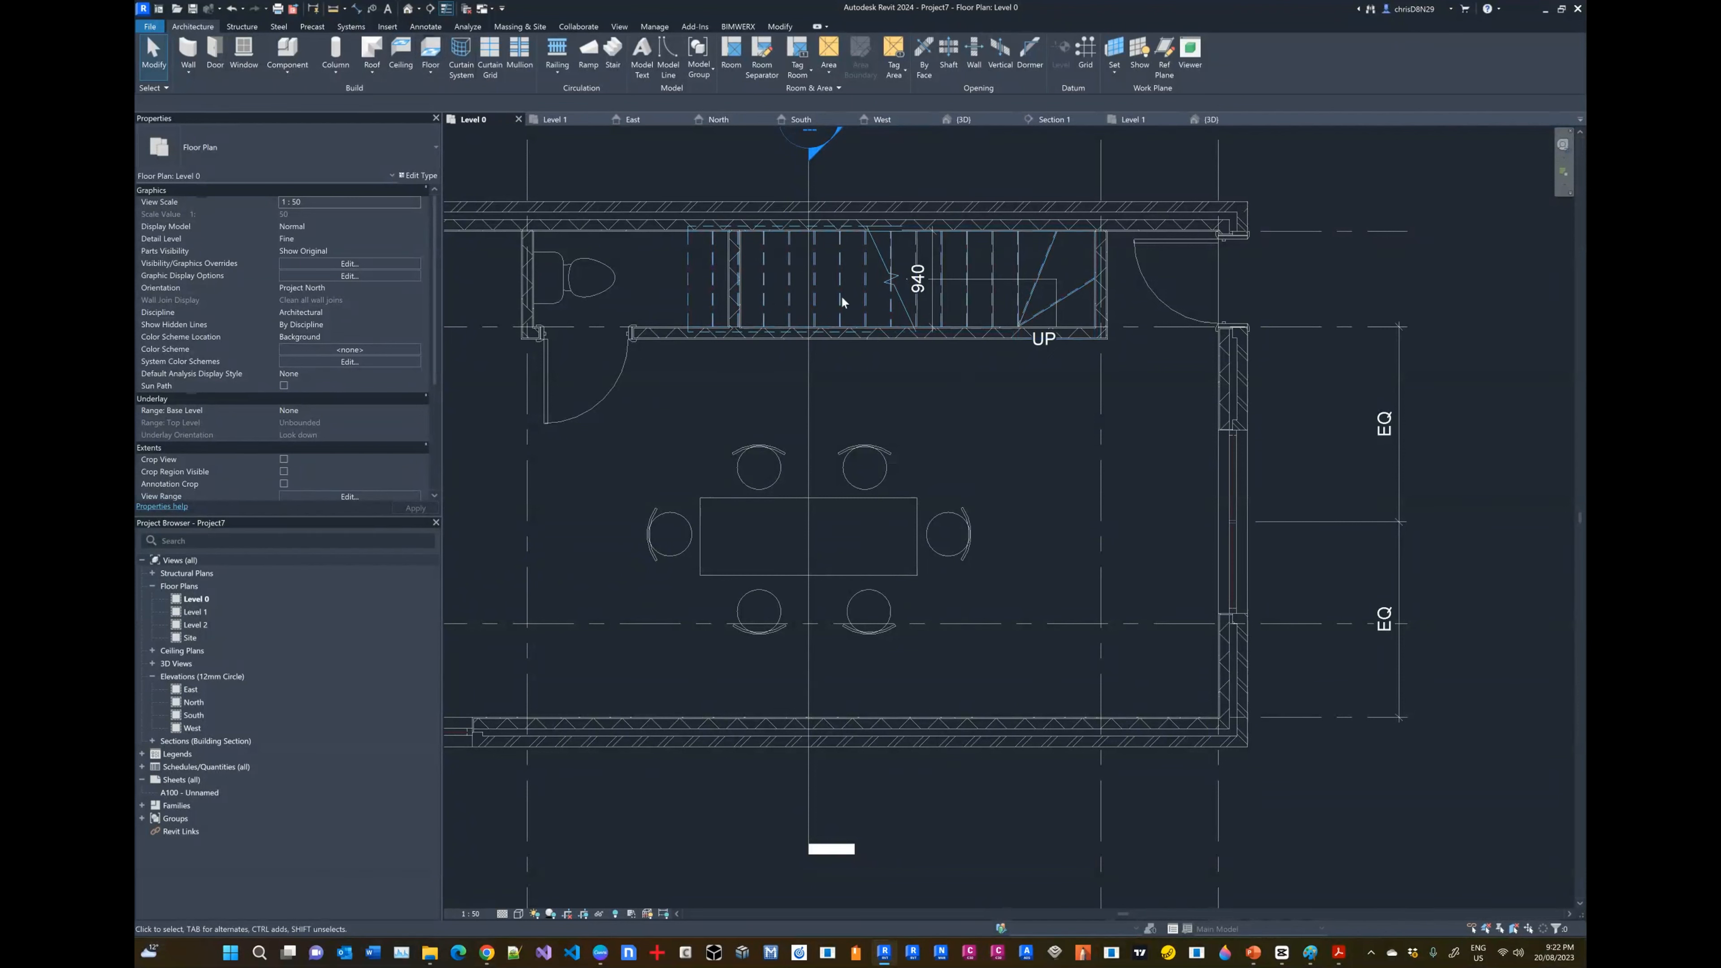
# Step: Create an in-place model component in the Furniture category, named Kitchen Counter Top
pyautogui.click(286, 51)
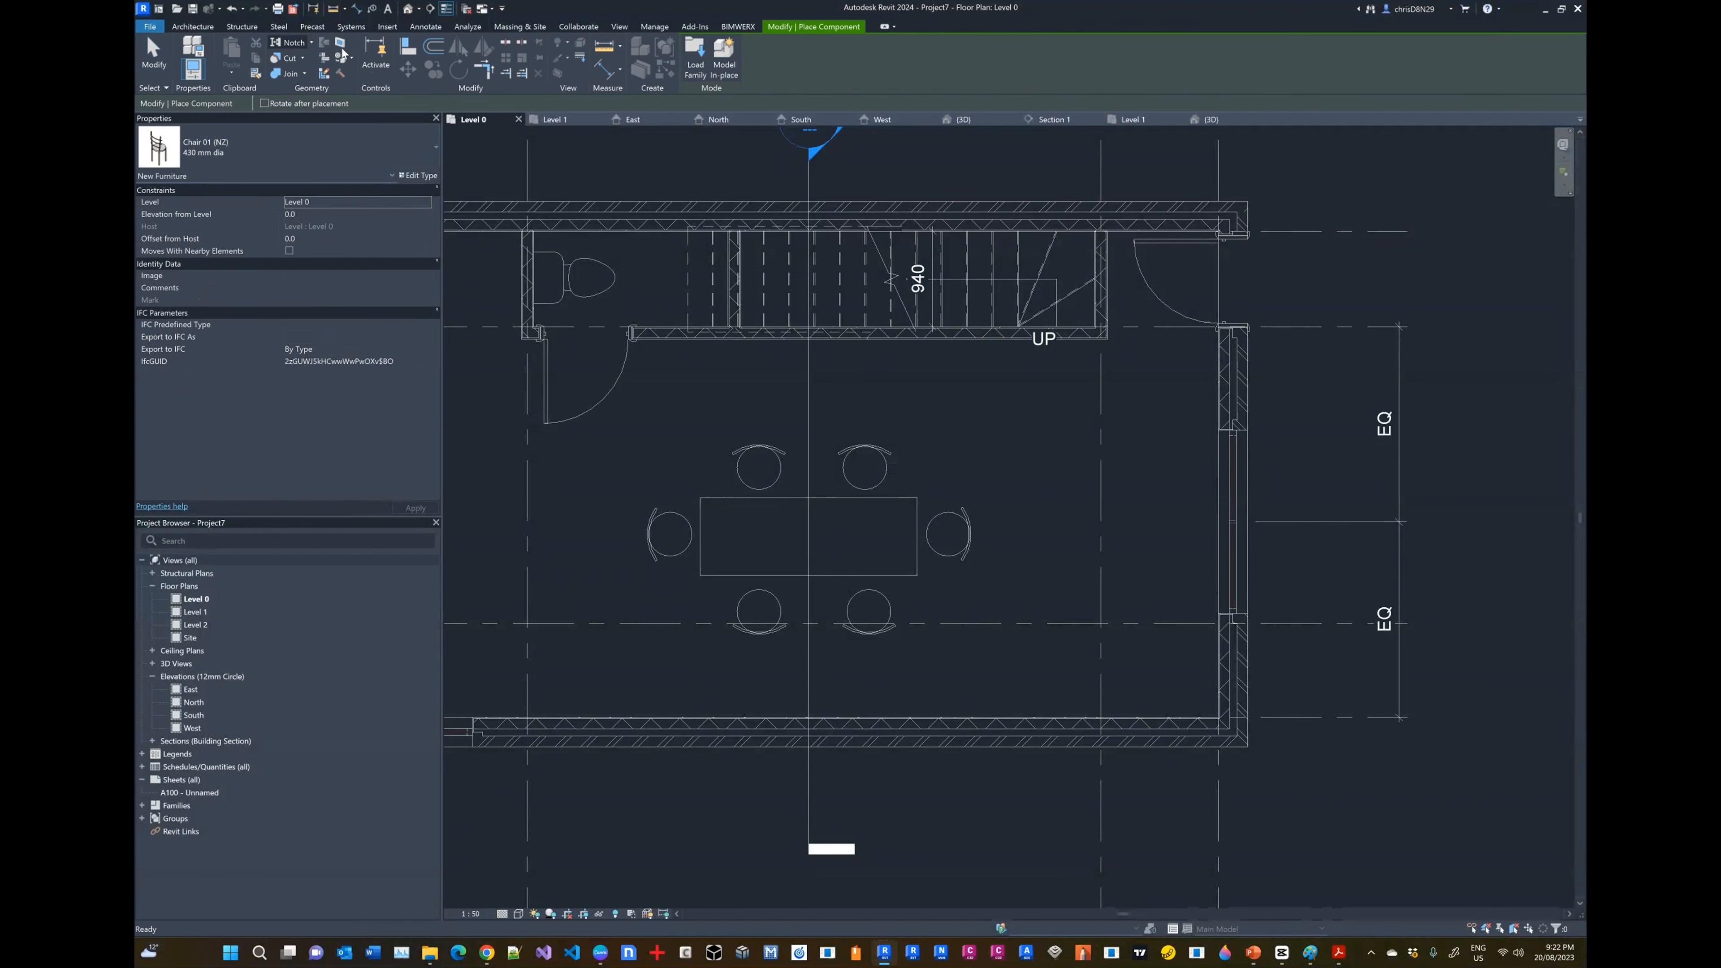
pyautogui.press('Escape')
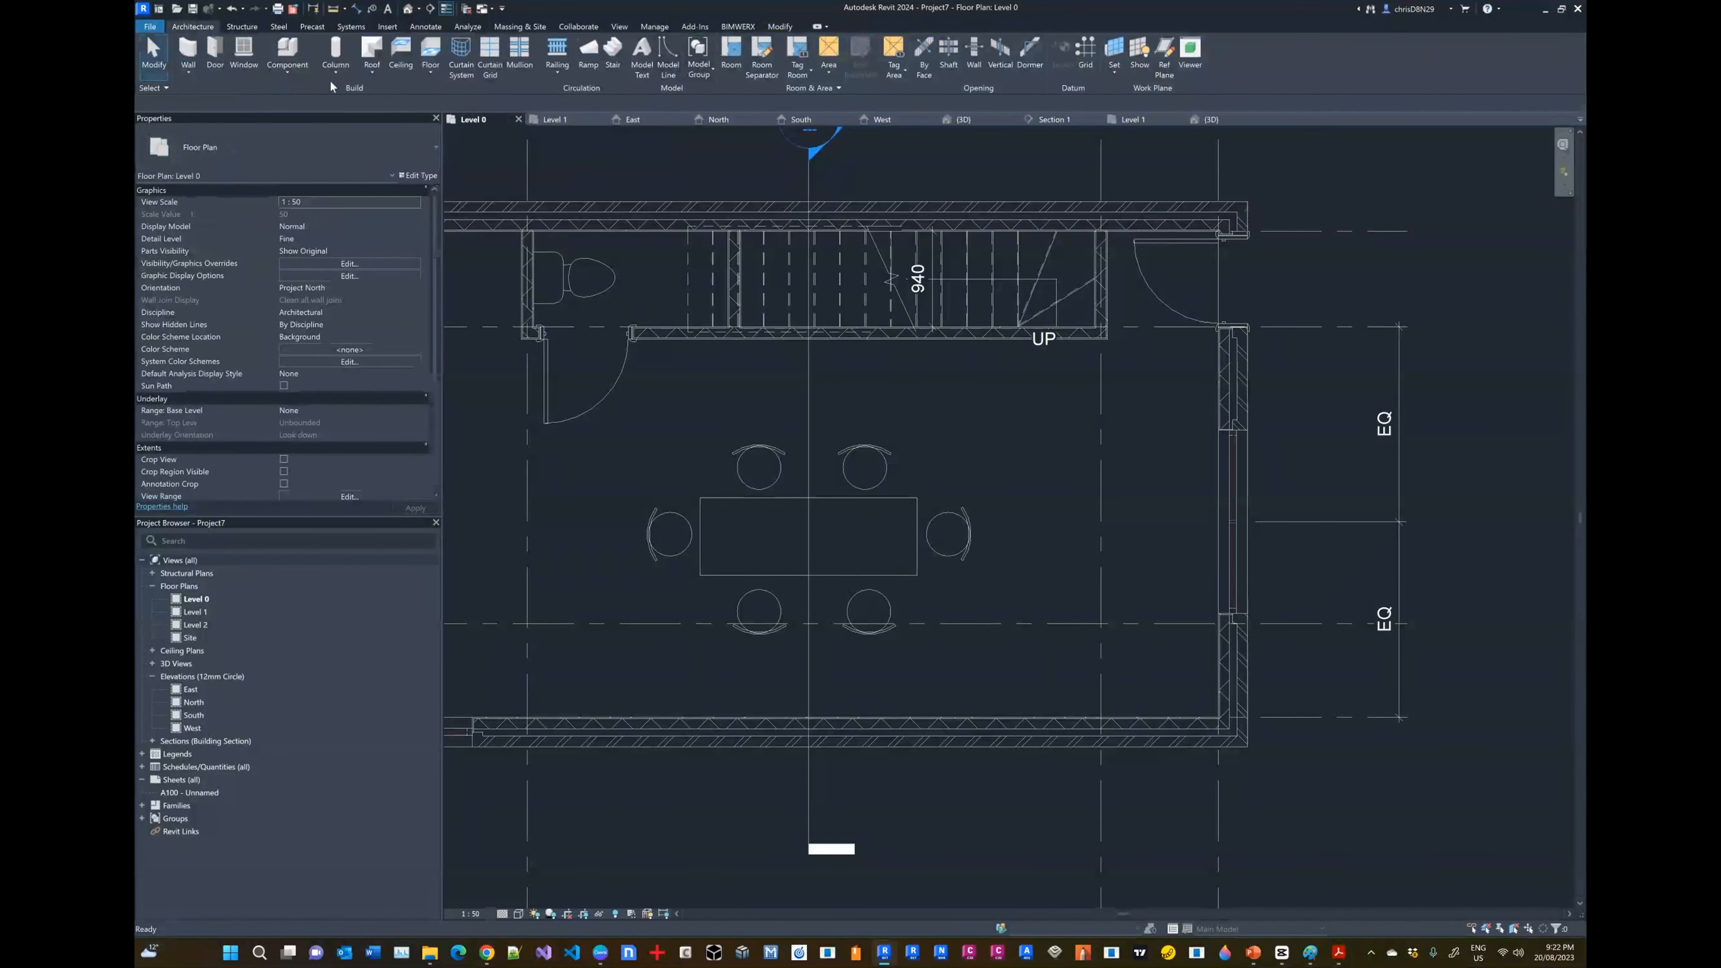
pyautogui.click(291, 72)
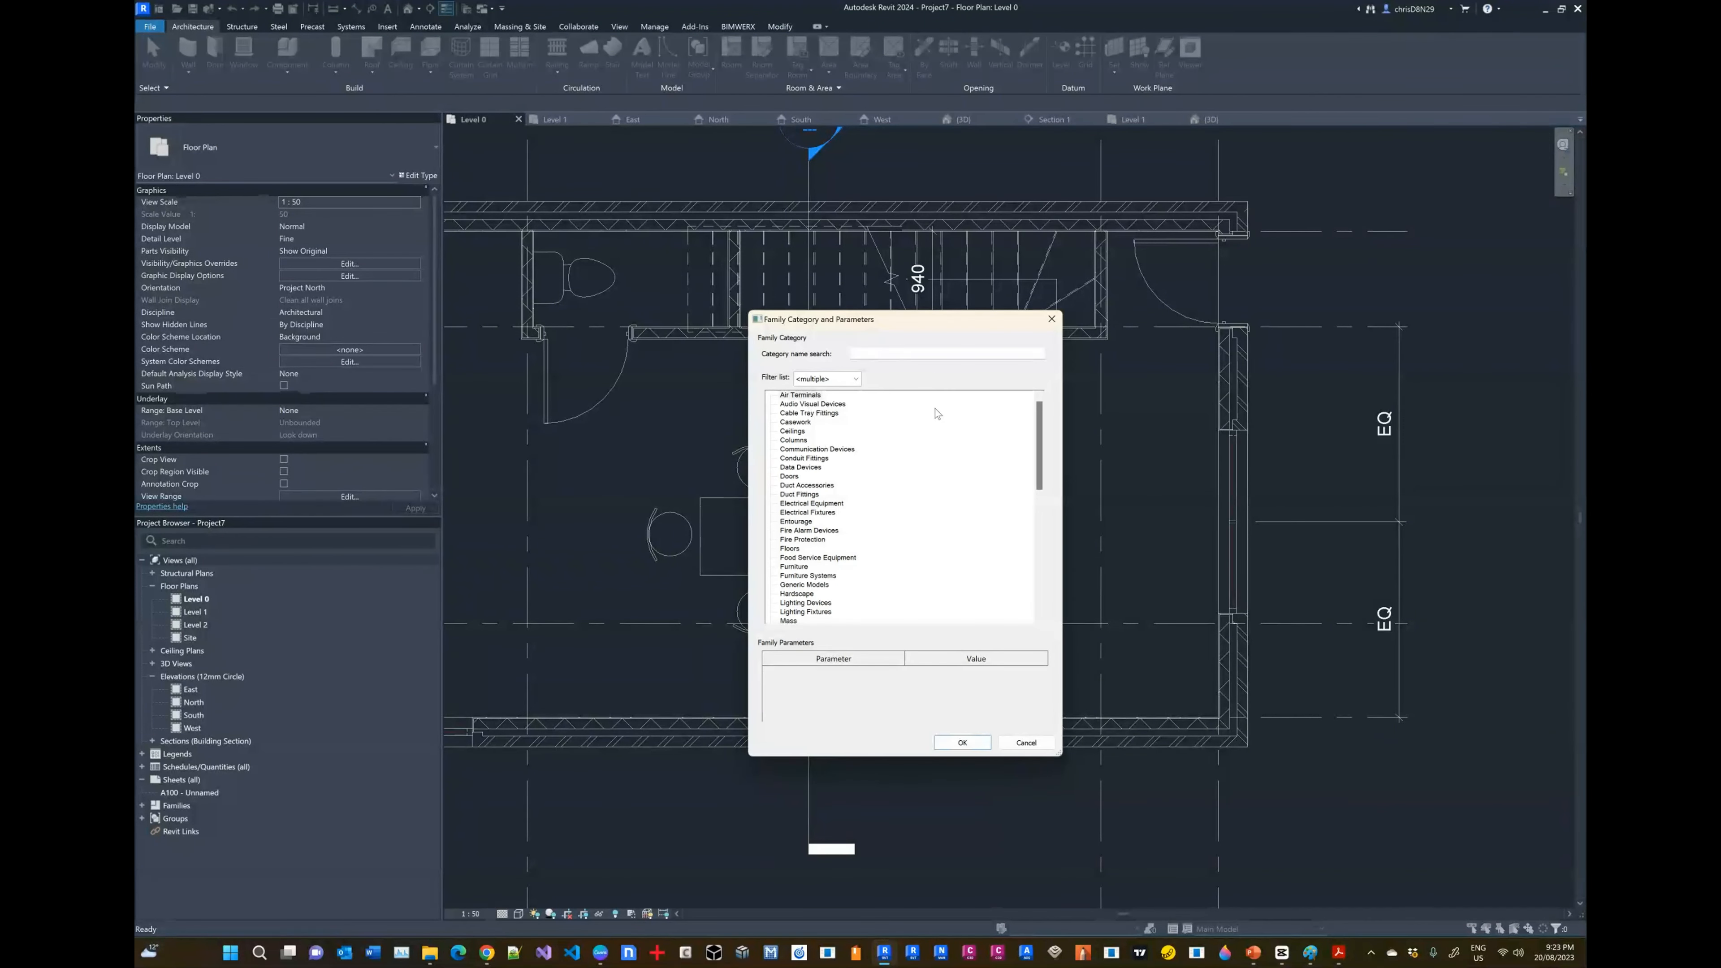
pyautogui.scroll(-2, 813, 468)
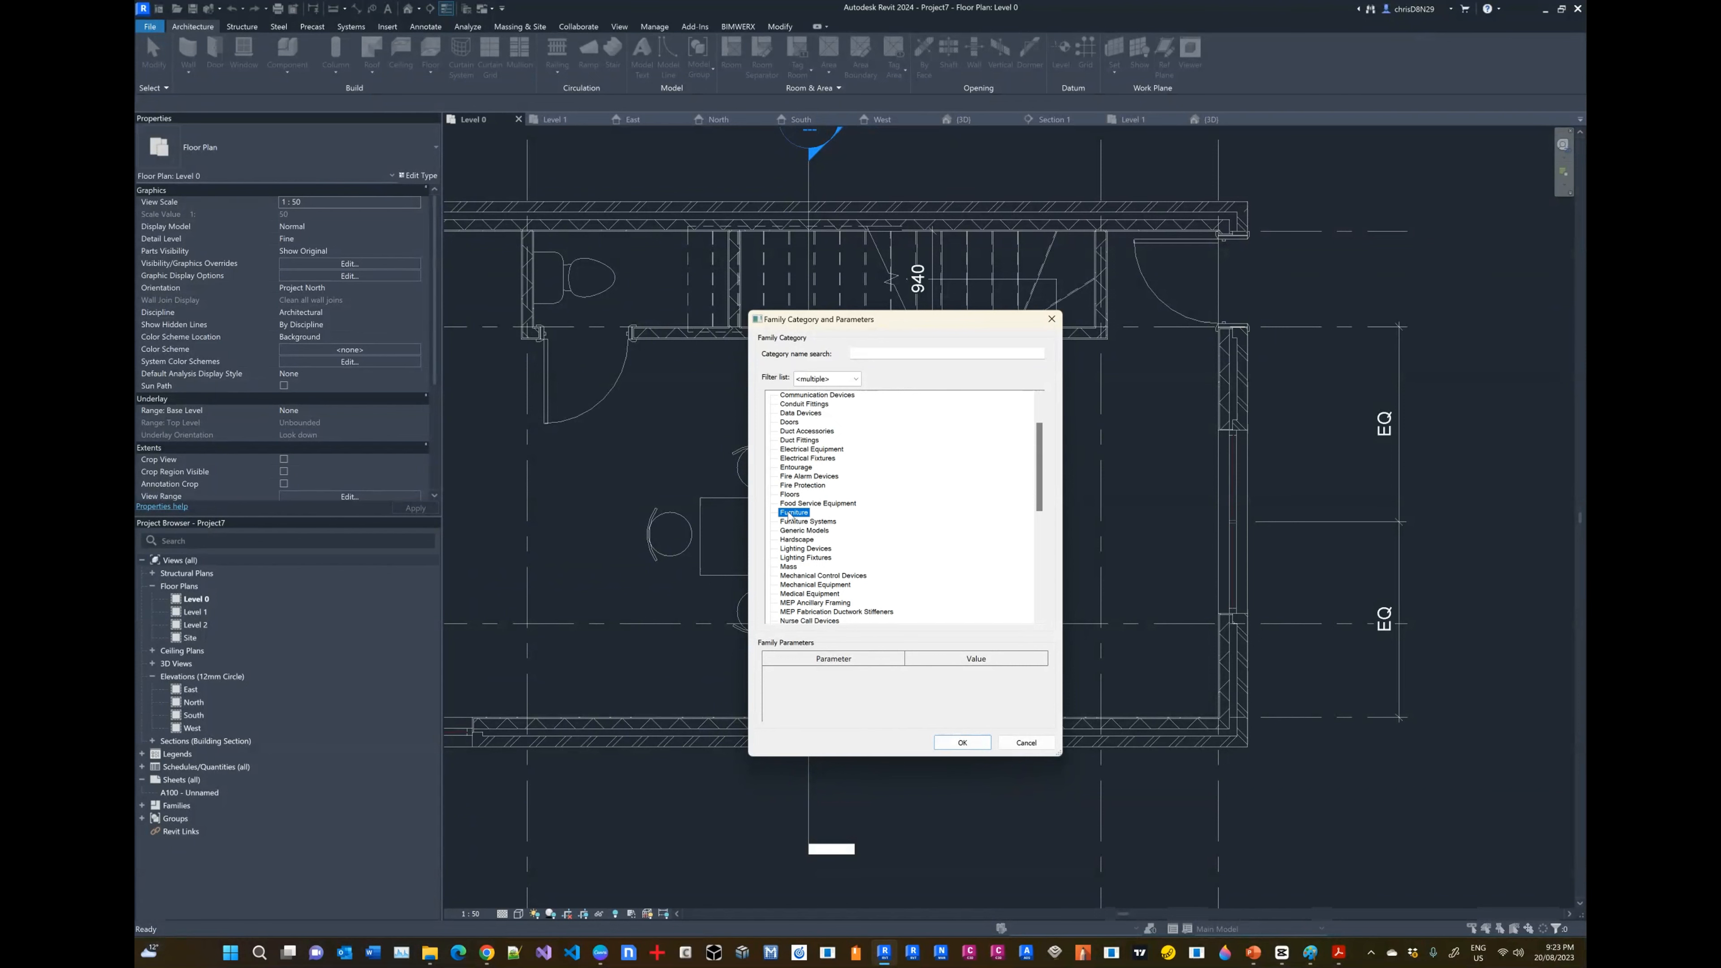
pyautogui.scroll(-1, 816, 511)
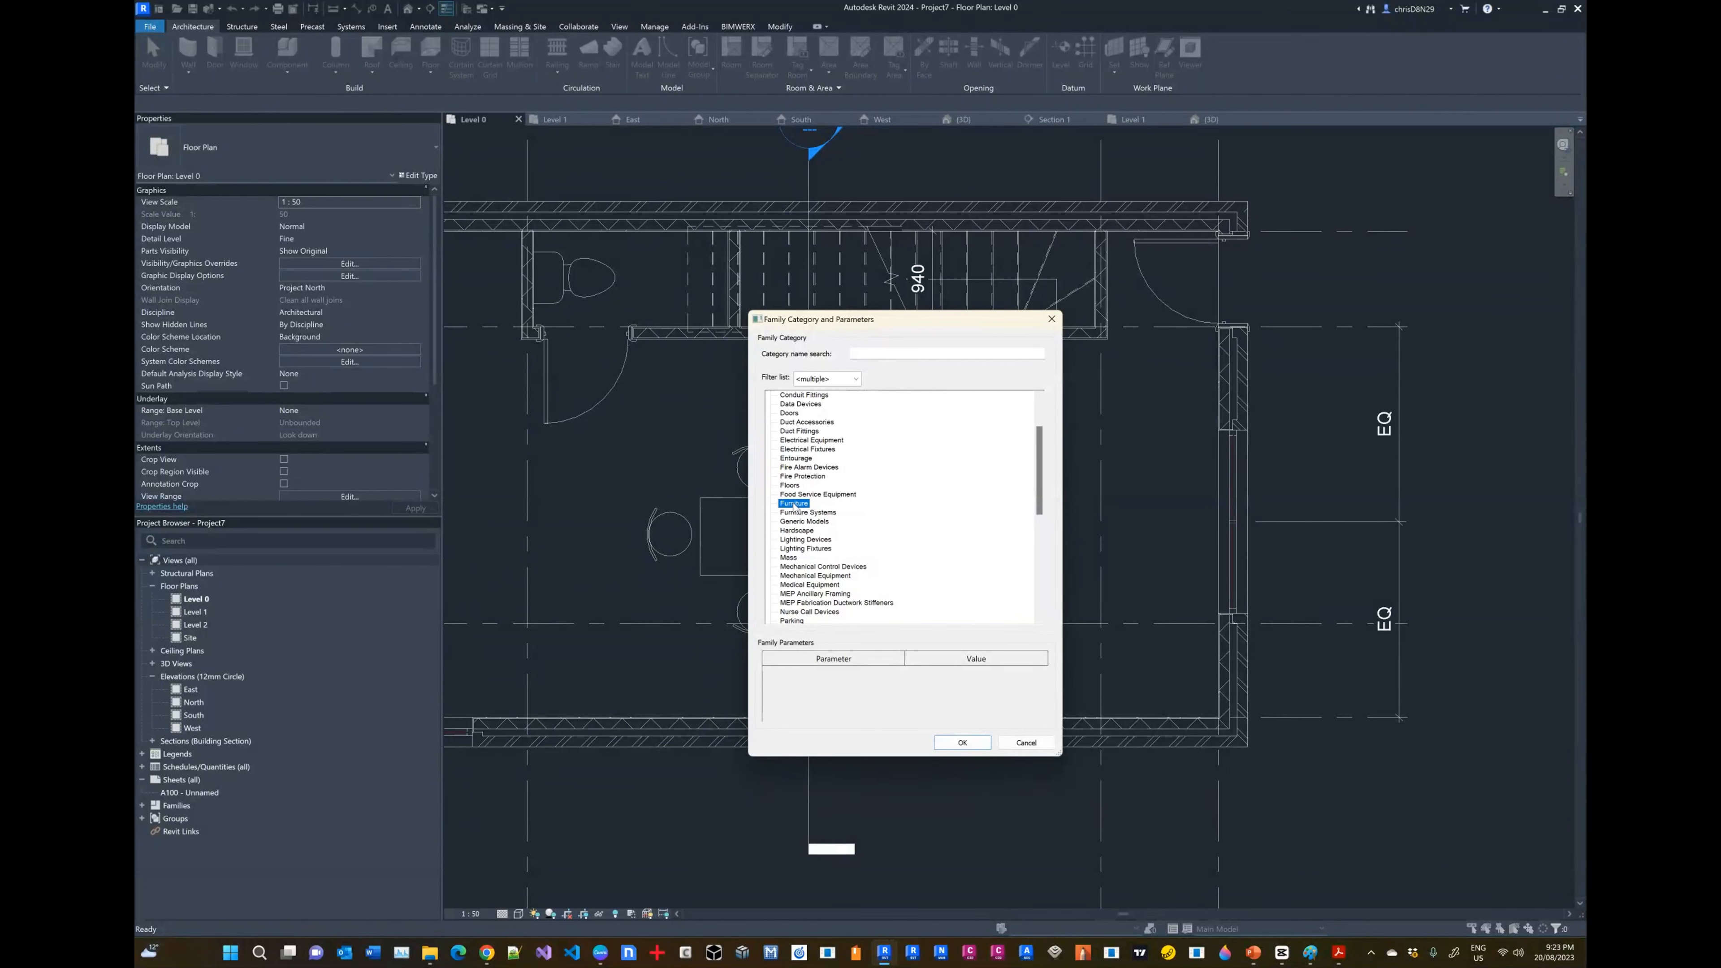
pyautogui.click(962, 743)
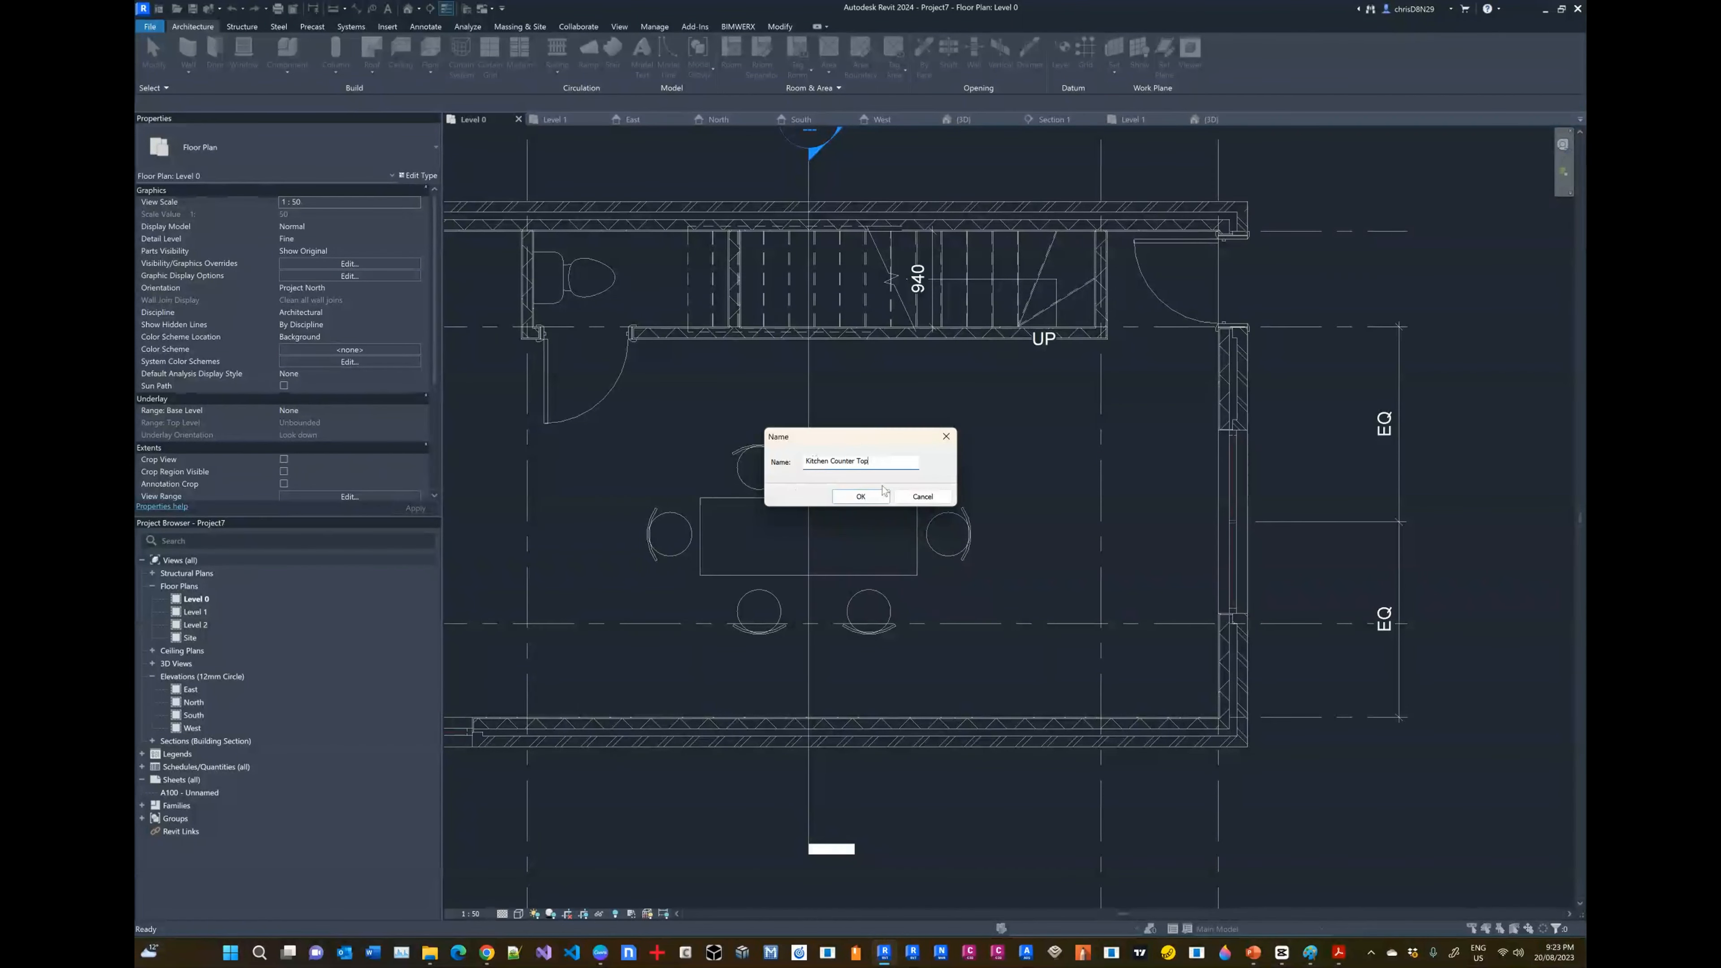
pyautogui.click(871, 497)
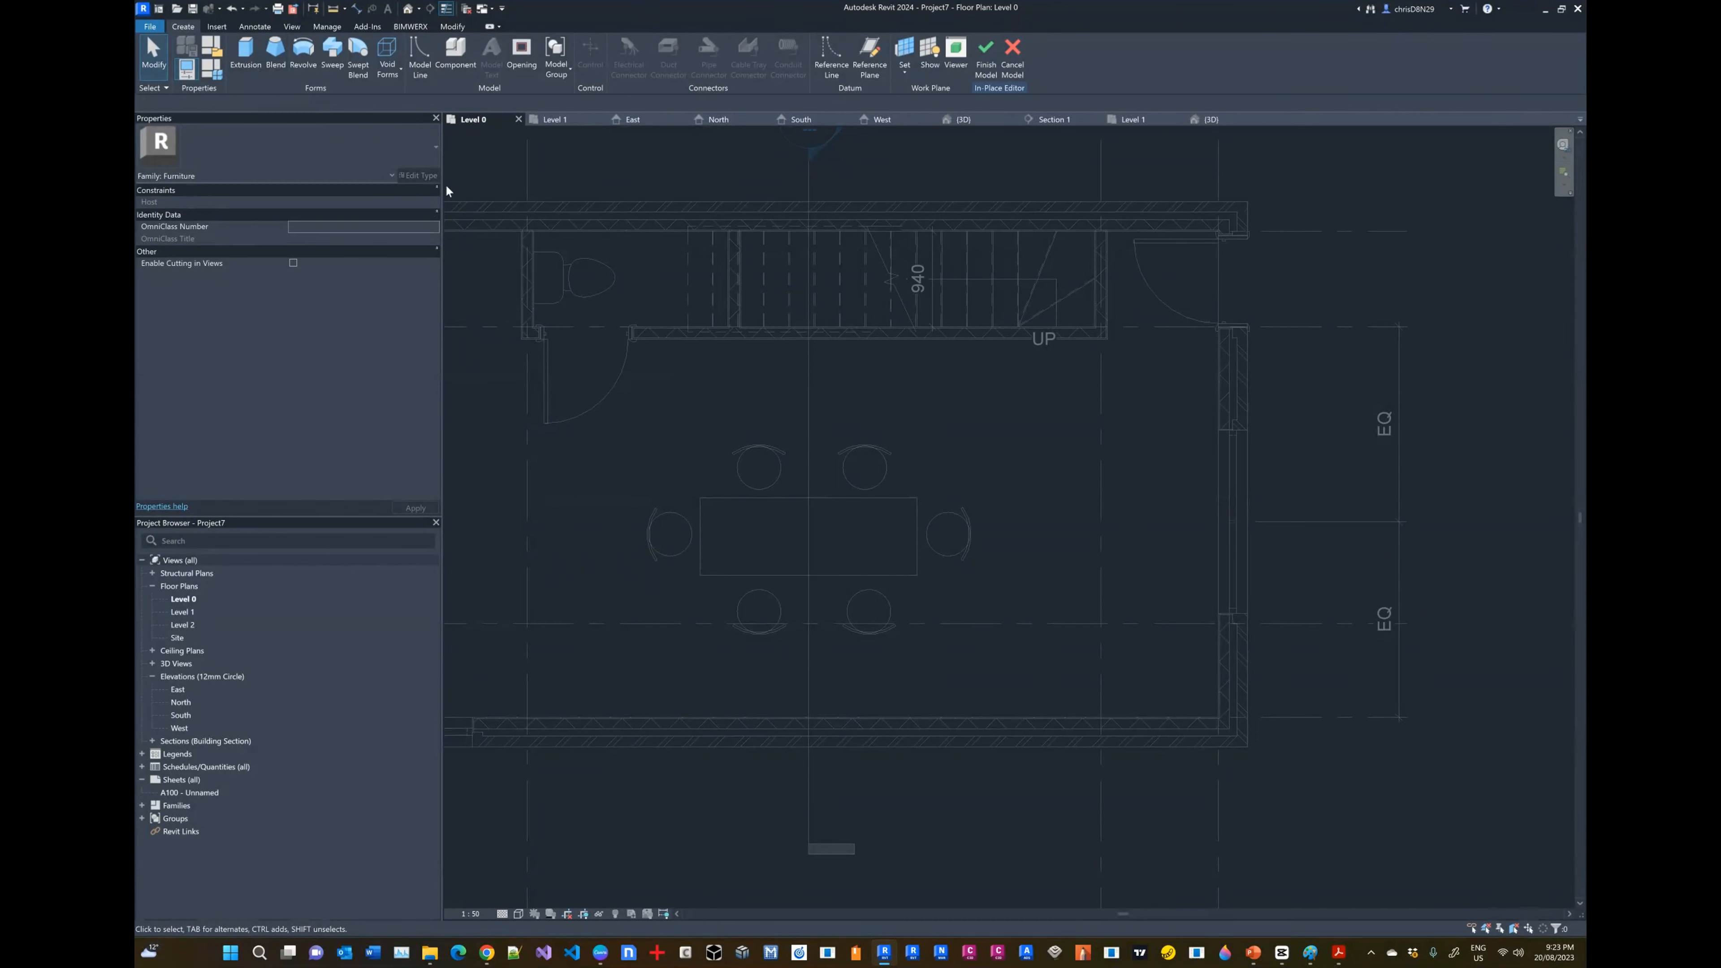
# Step: Start an extrusion and sketch a line about 880 mm out from the window's stair-side edge, then about 1900 mm parallel to that wall
pyautogui.click(241, 63)
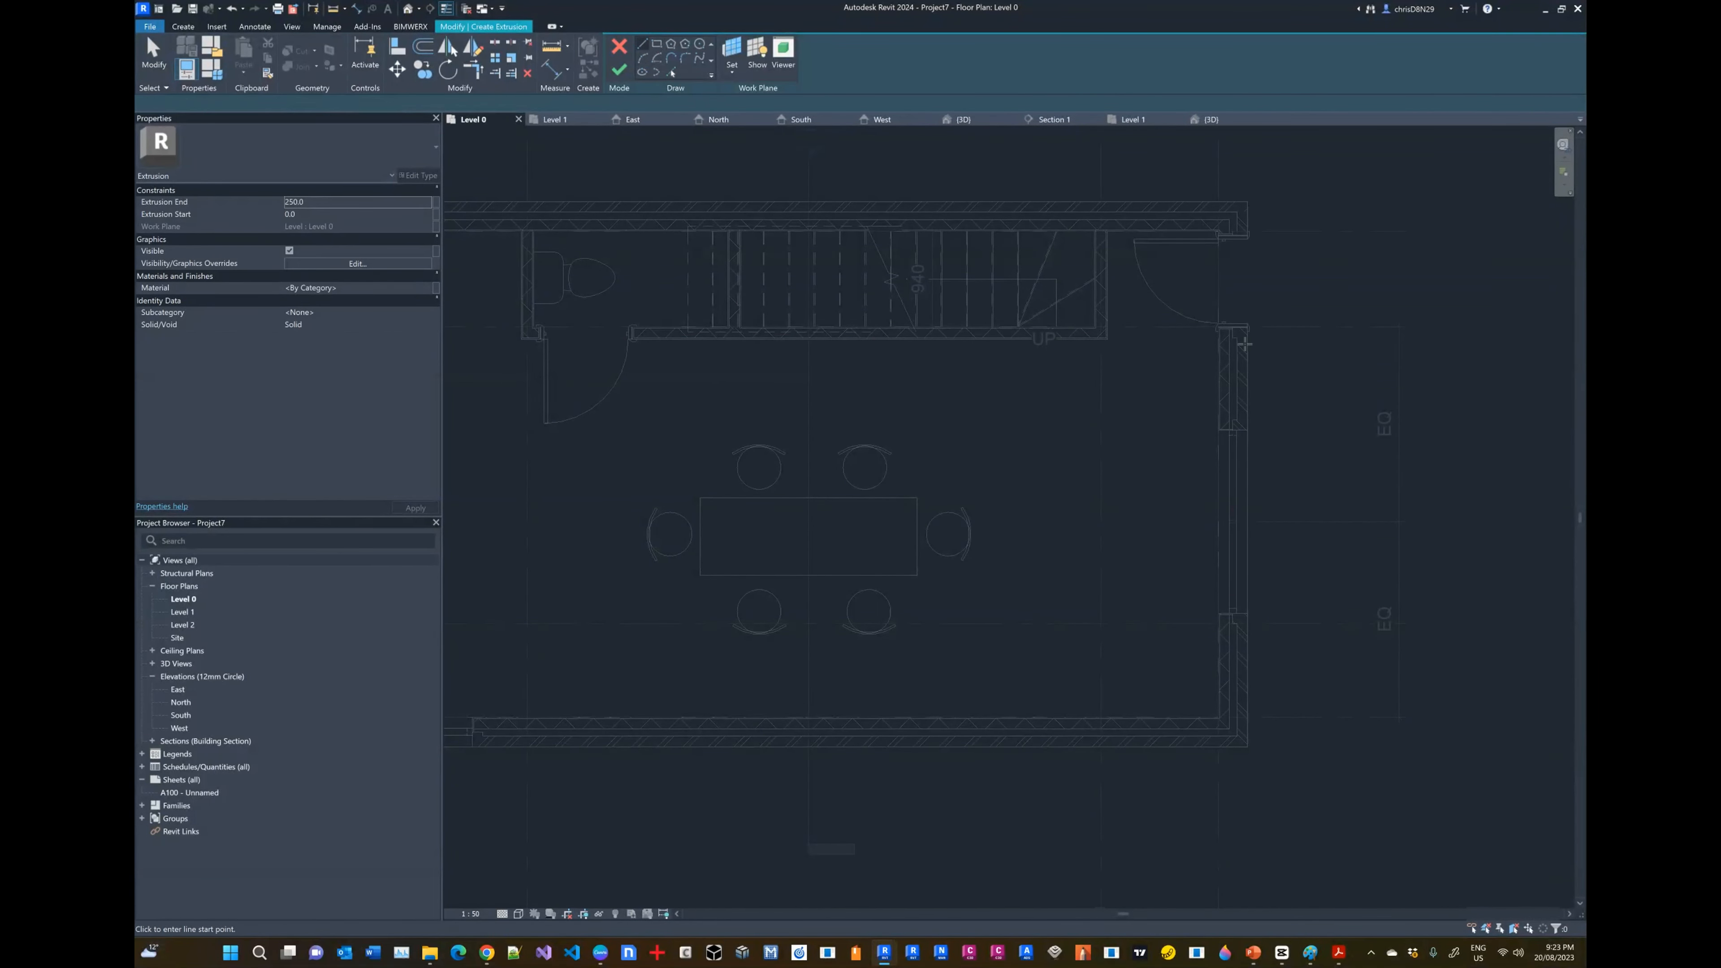
pyautogui.scroll(5, 1212, 339)
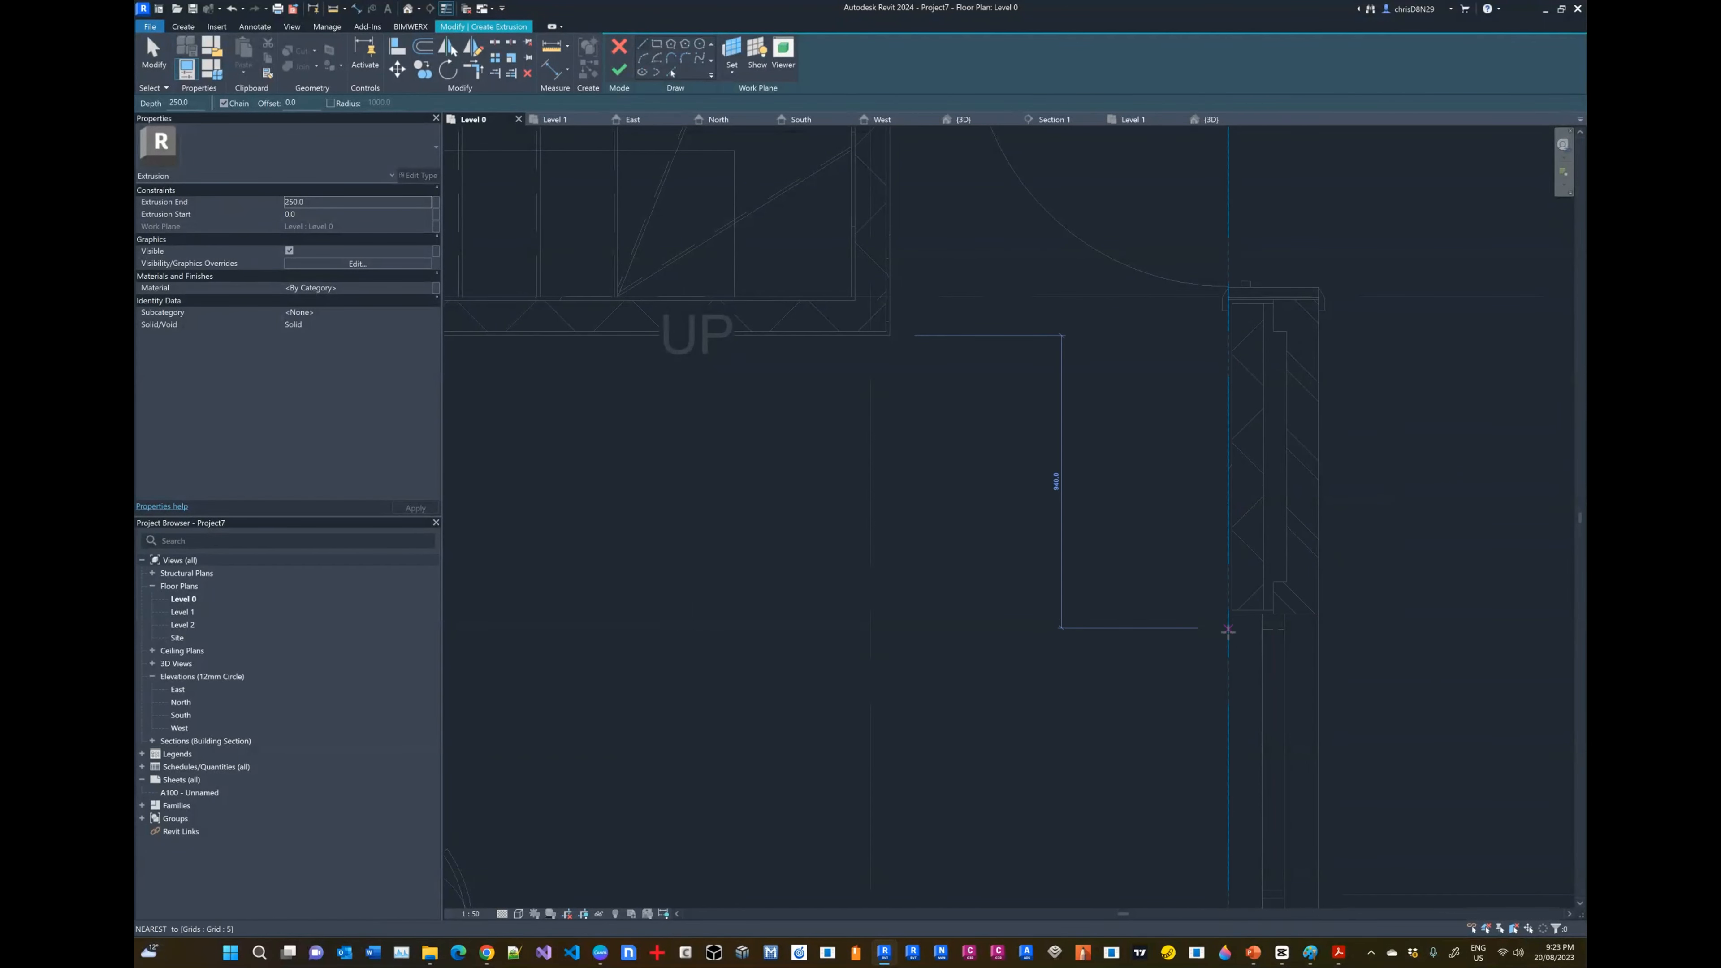
pyautogui.click(1228, 614)
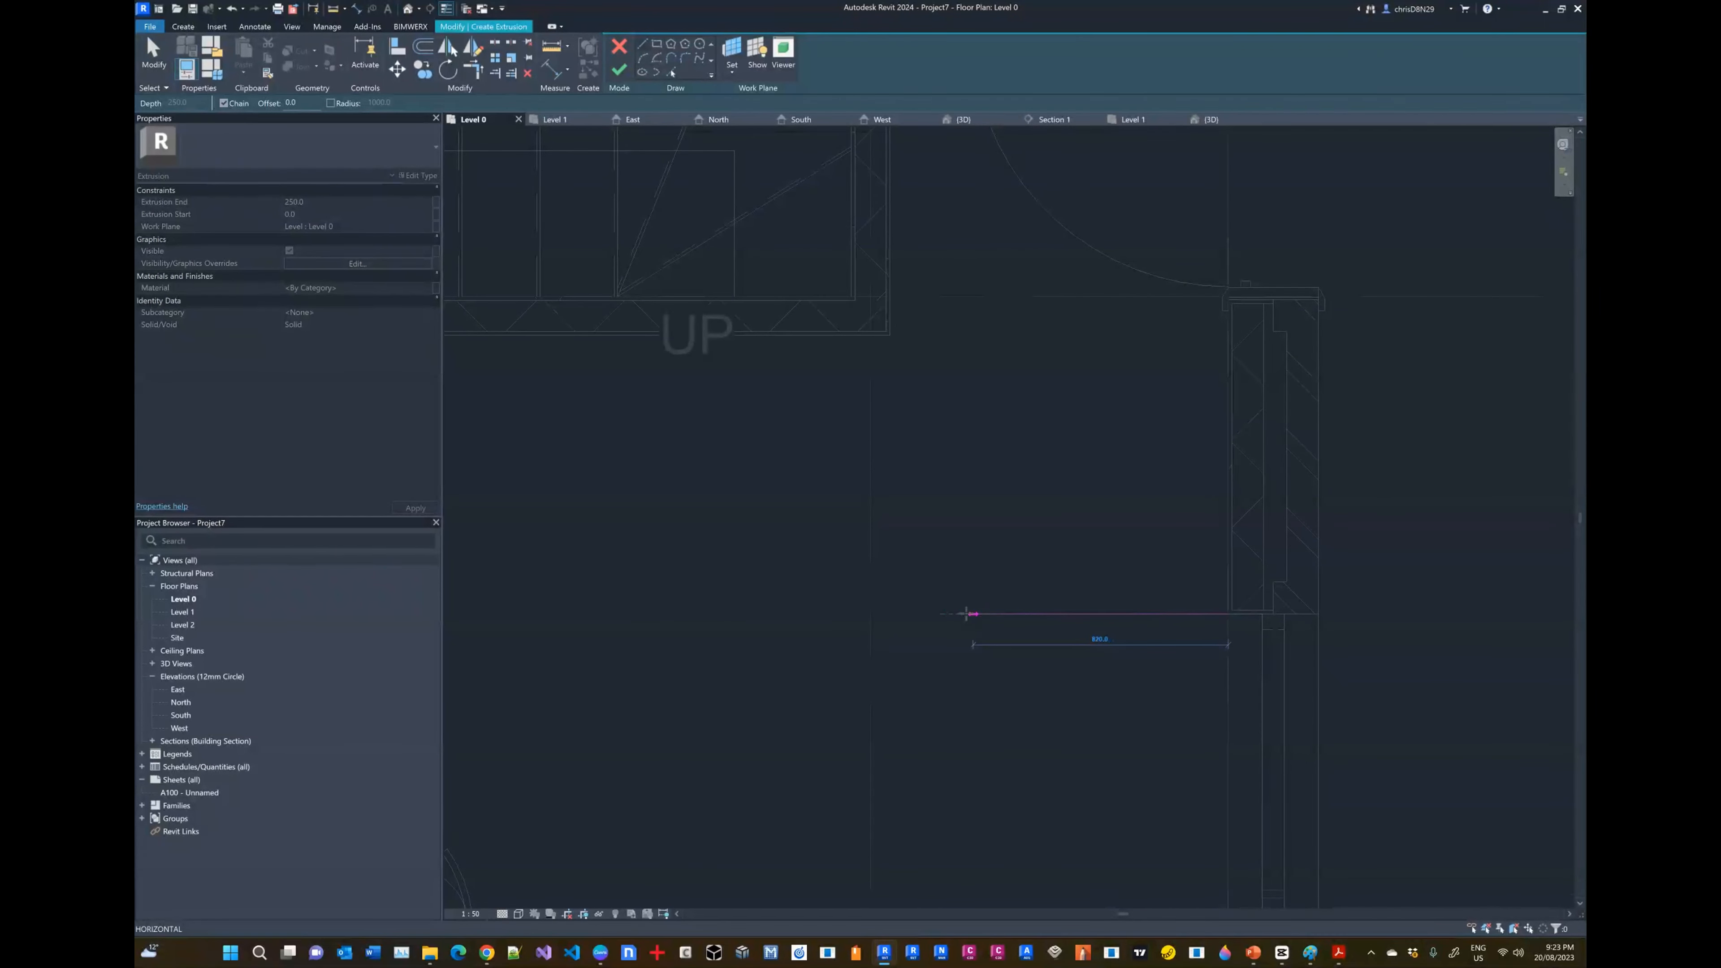
pyautogui.click(954, 614)
pyautogui.scroll(-3, 1138, 279)
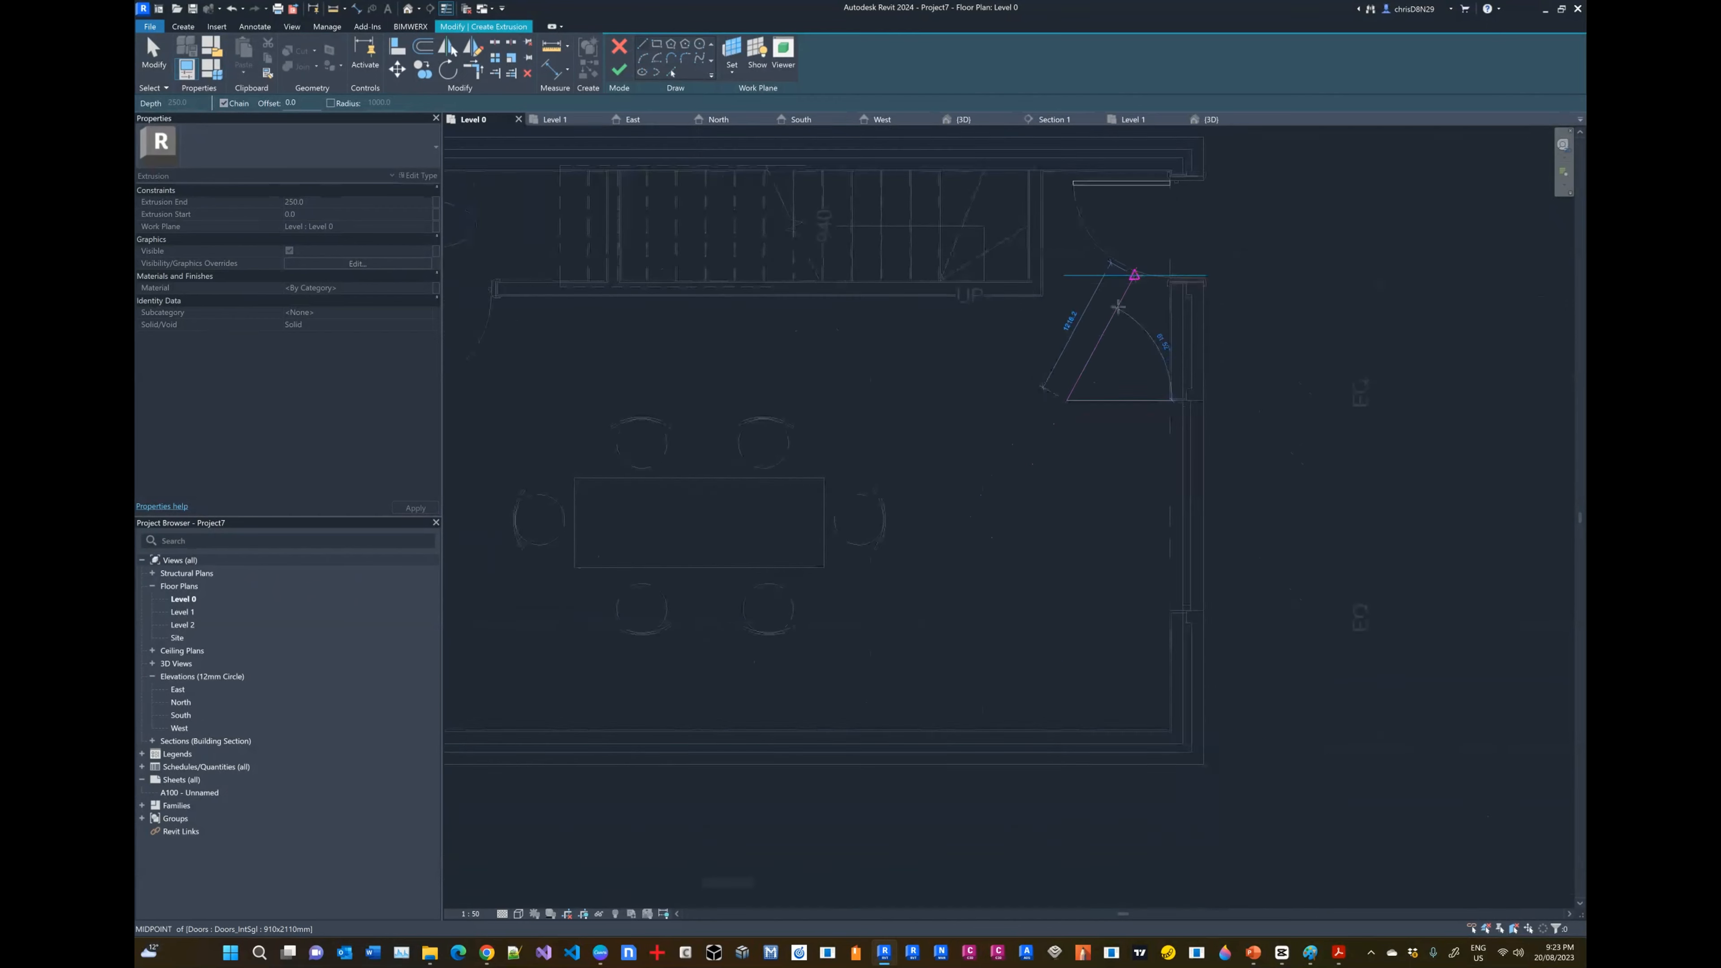
pyautogui.scroll(1, 1057, 662)
pyautogui.scroll(1, 1058, 662)
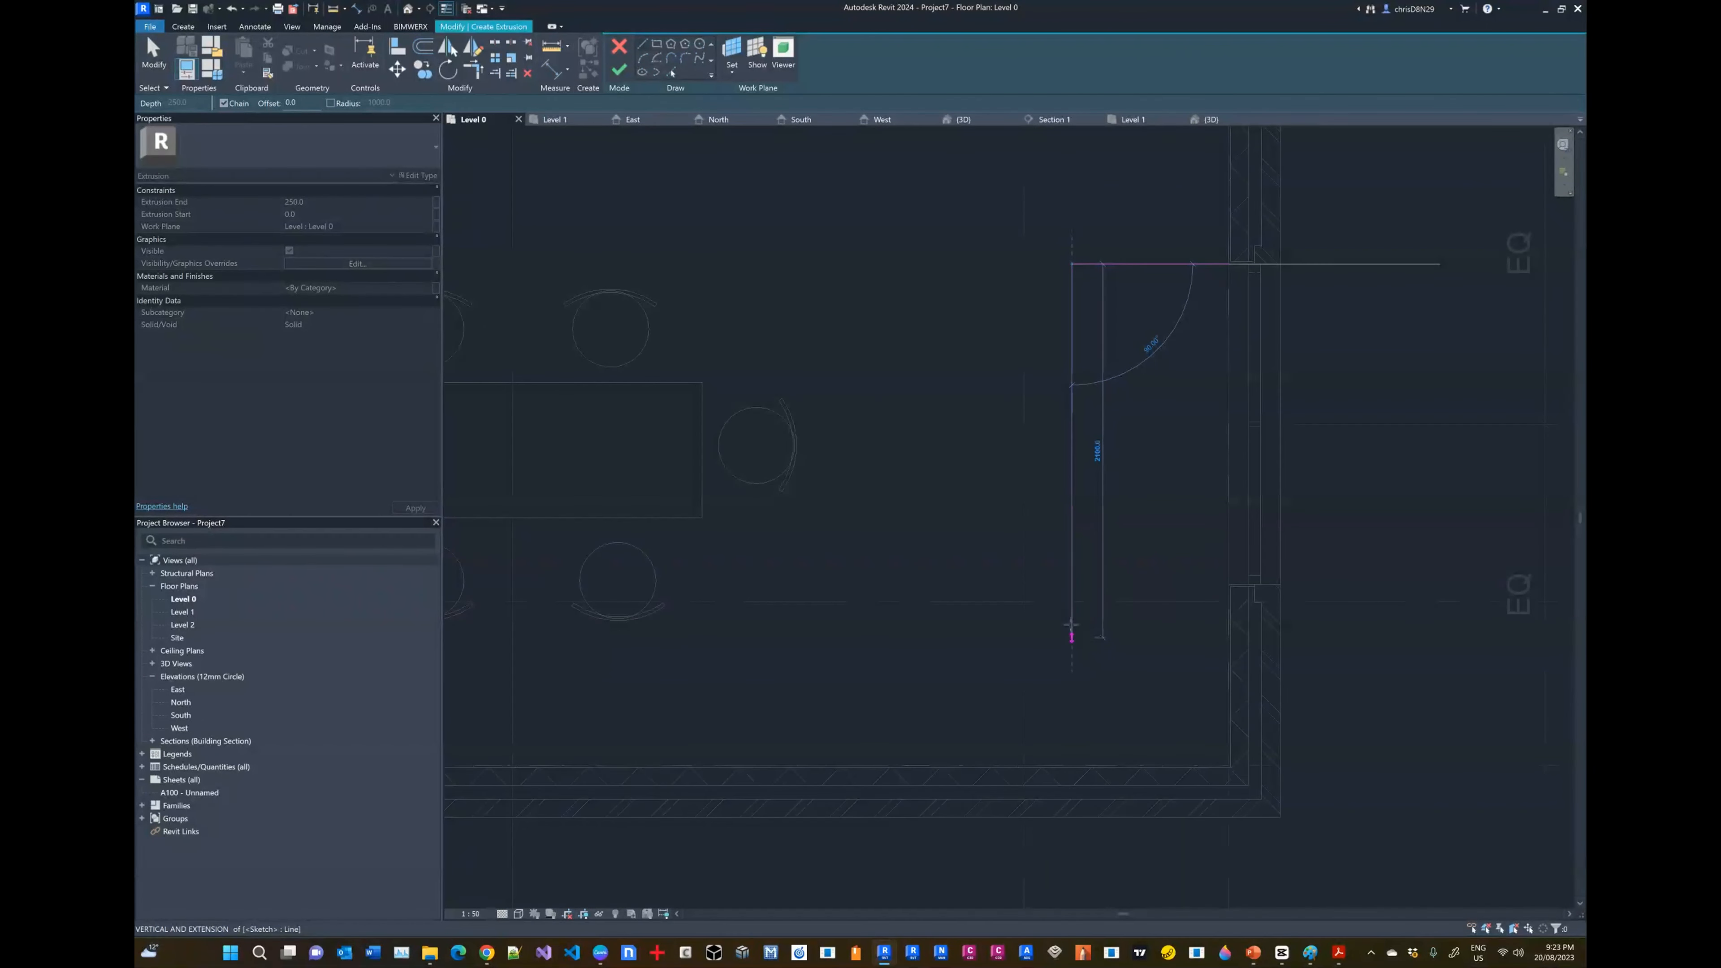
pyautogui.click(1071, 601)
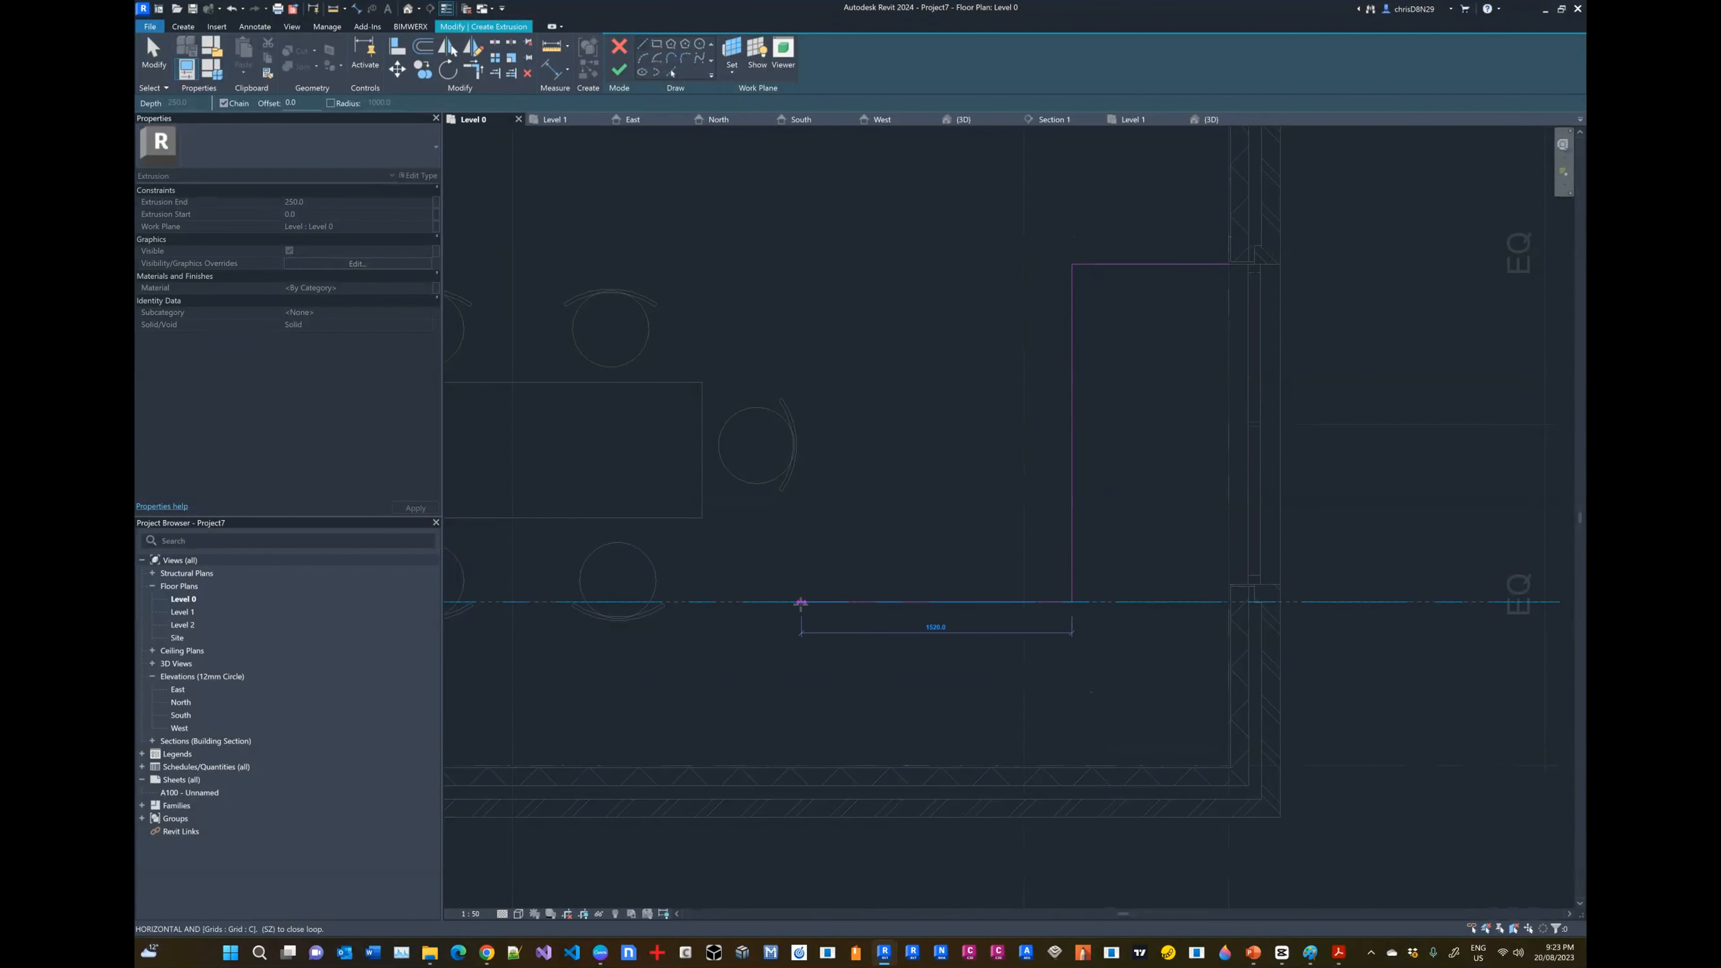
# Step: Complete the L-shaped counter outline with a leg stepping out about 1160 mm toward the room, closing it along both walls
pyautogui.click(864, 602)
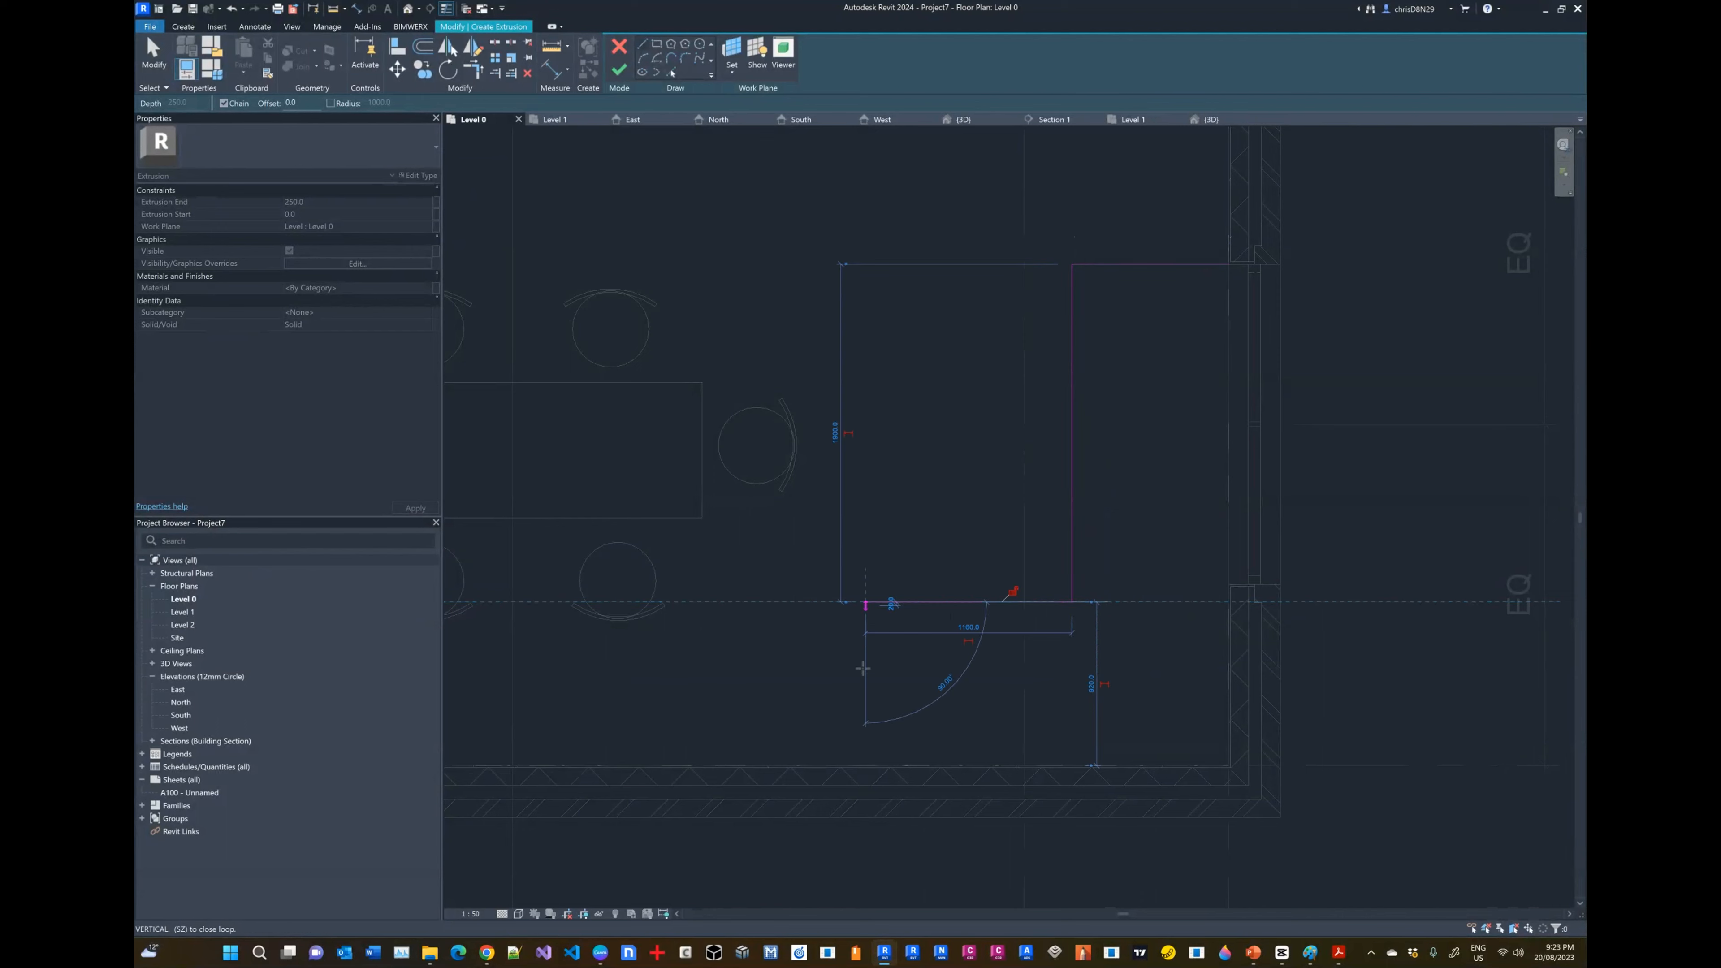
pyautogui.click(864, 766)
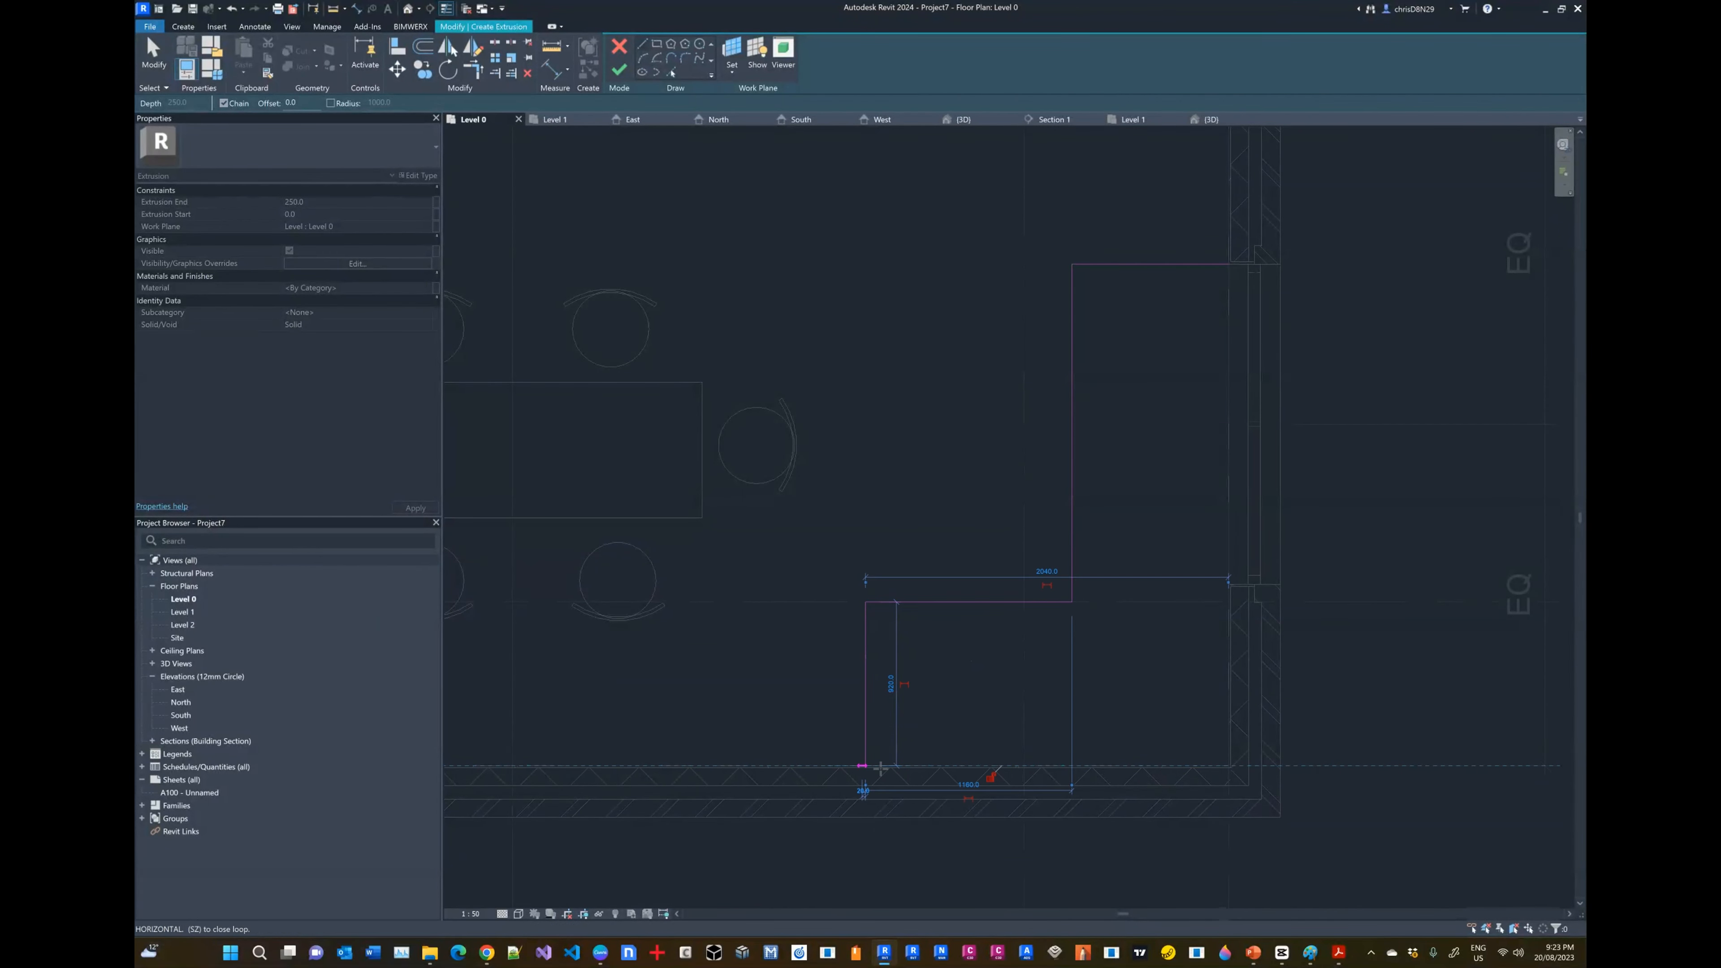
pyautogui.click(1228, 766)
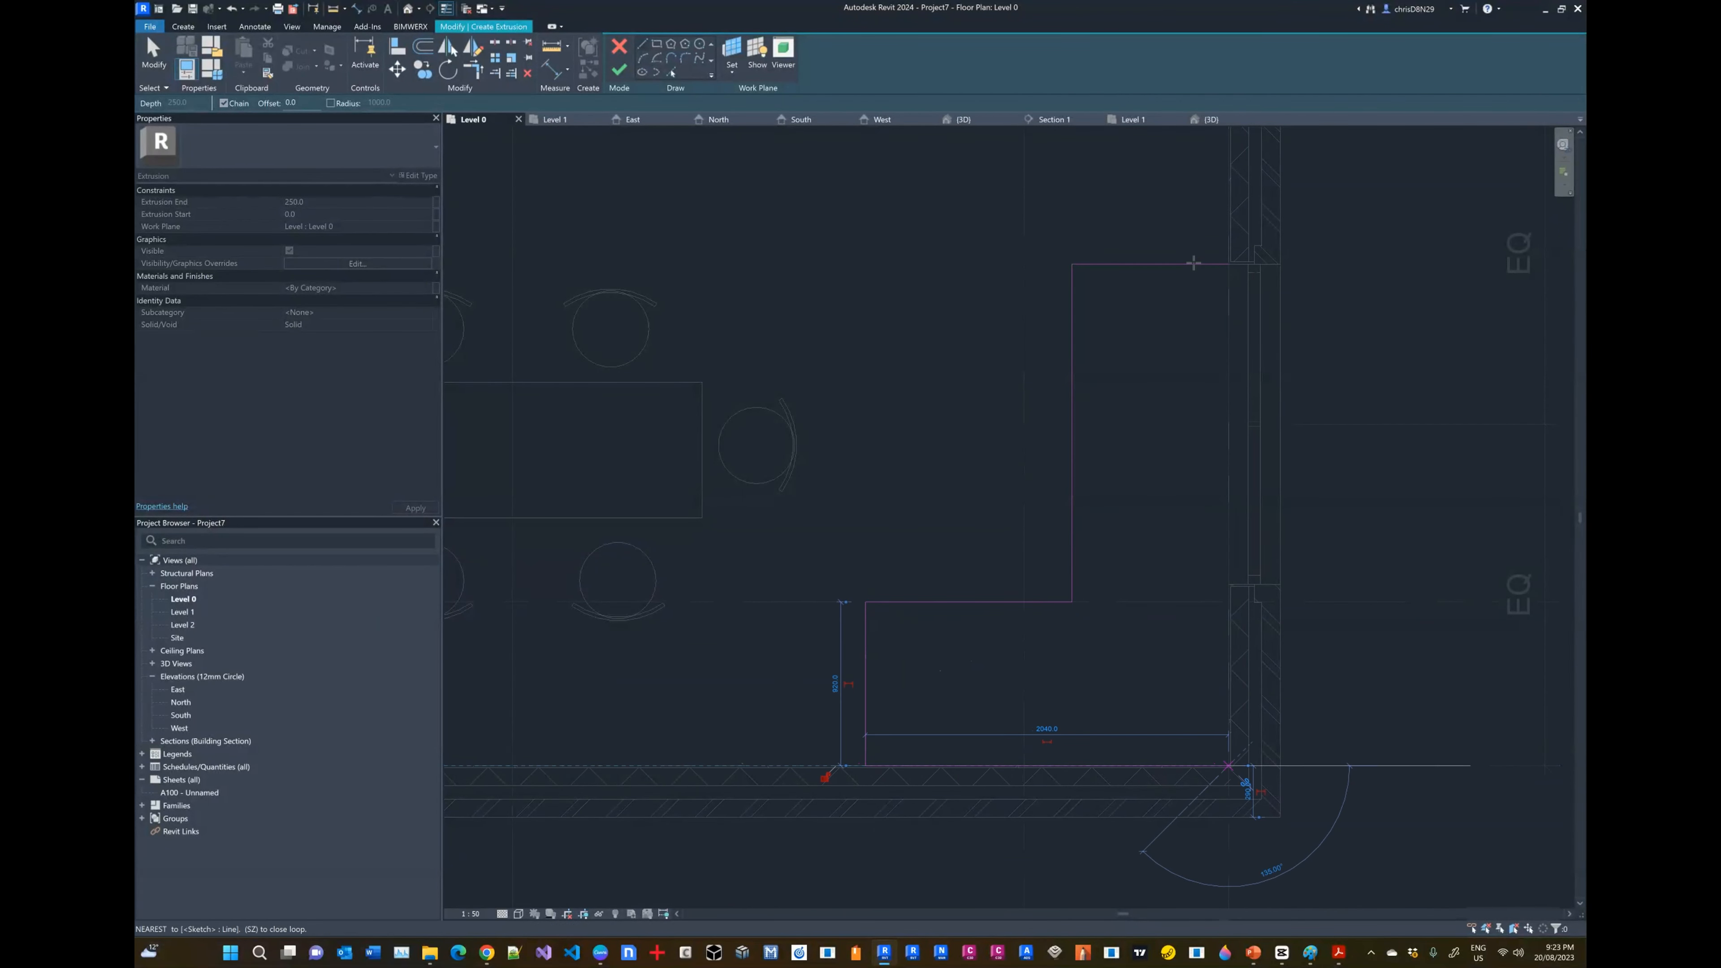
pyautogui.click(1228, 263)
pyautogui.rightClick(1152, 353)
pyautogui.click(1177, 362)
pyautogui.rightClick(1145, 371)
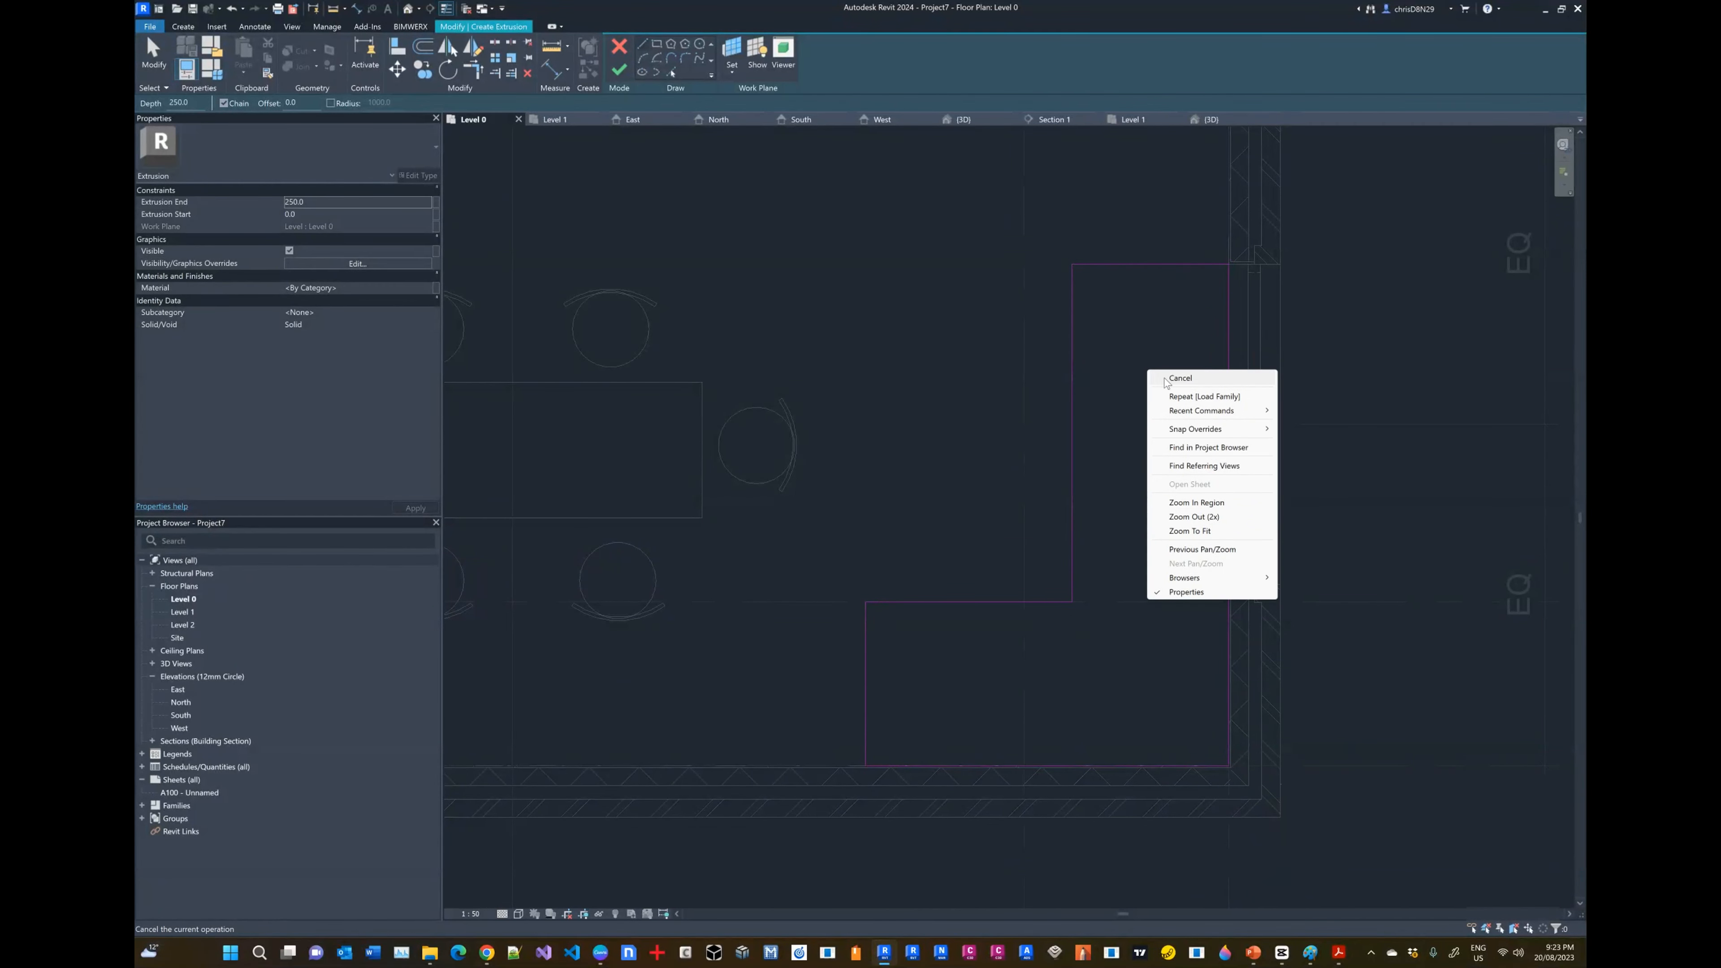
pyautogui.click(1170, 380)
pyautogui.scroll(-2, 974, 411)
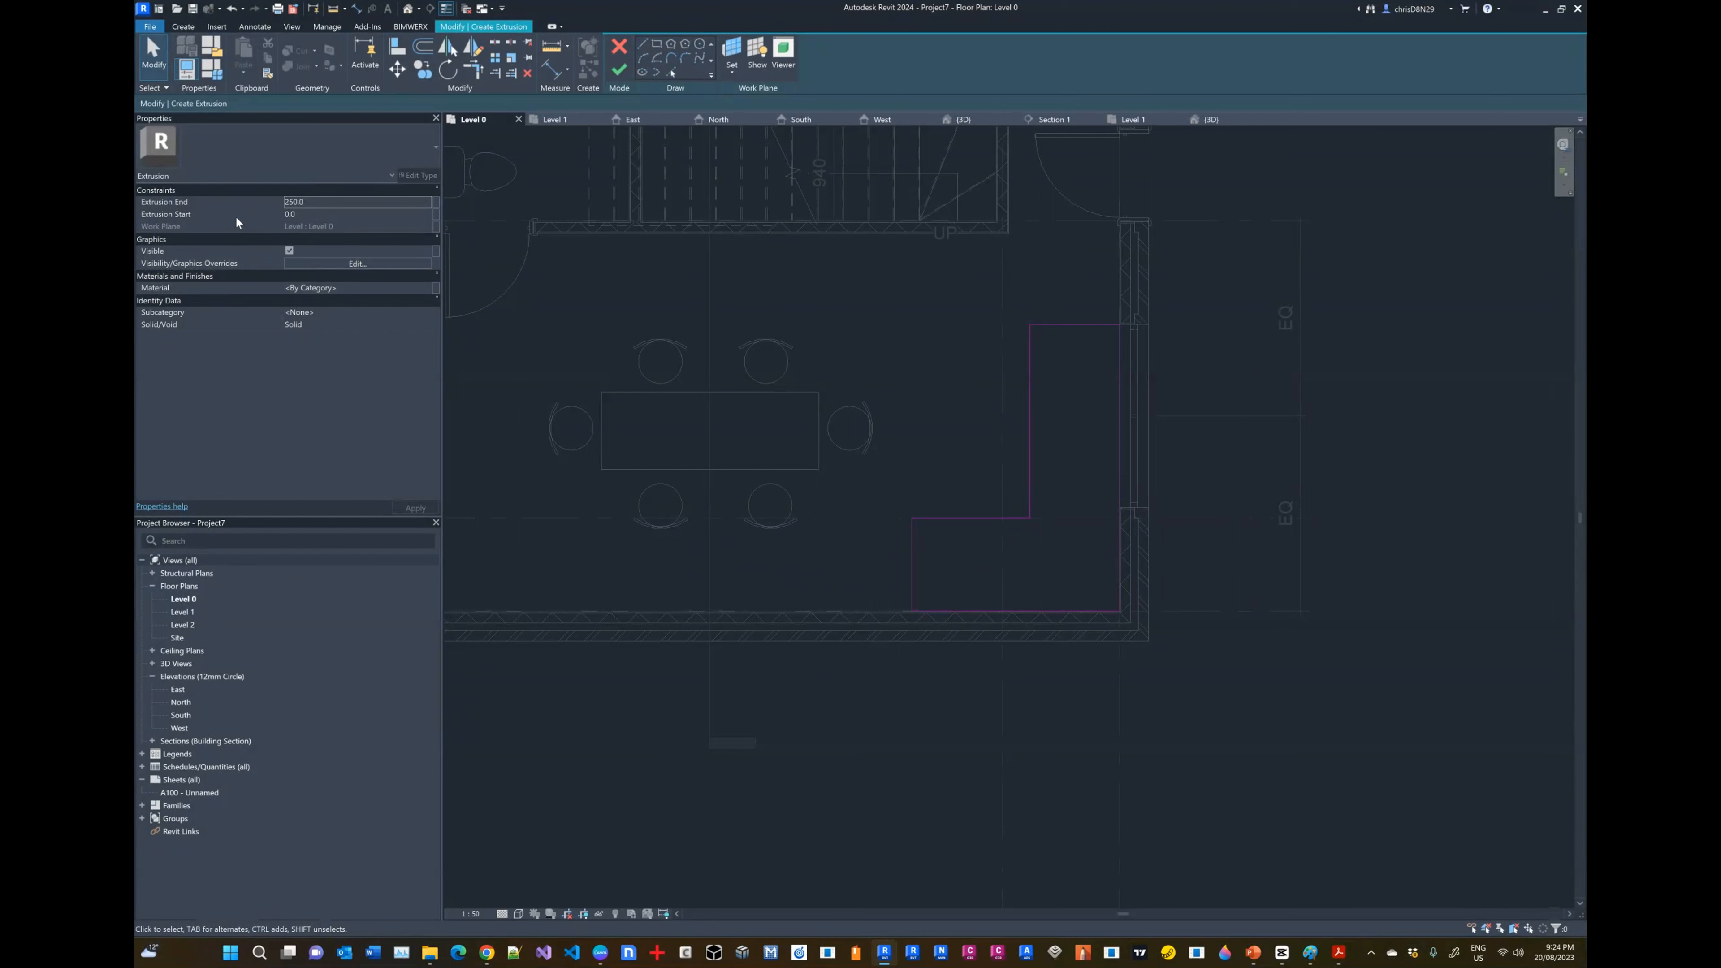
# Step: Set the counter top's Extrusion Start to 750 and Extrusion End to 800
pyautogui.click(310, 214)
pyautogui.click(320, 203)
pyautogui.write('800')
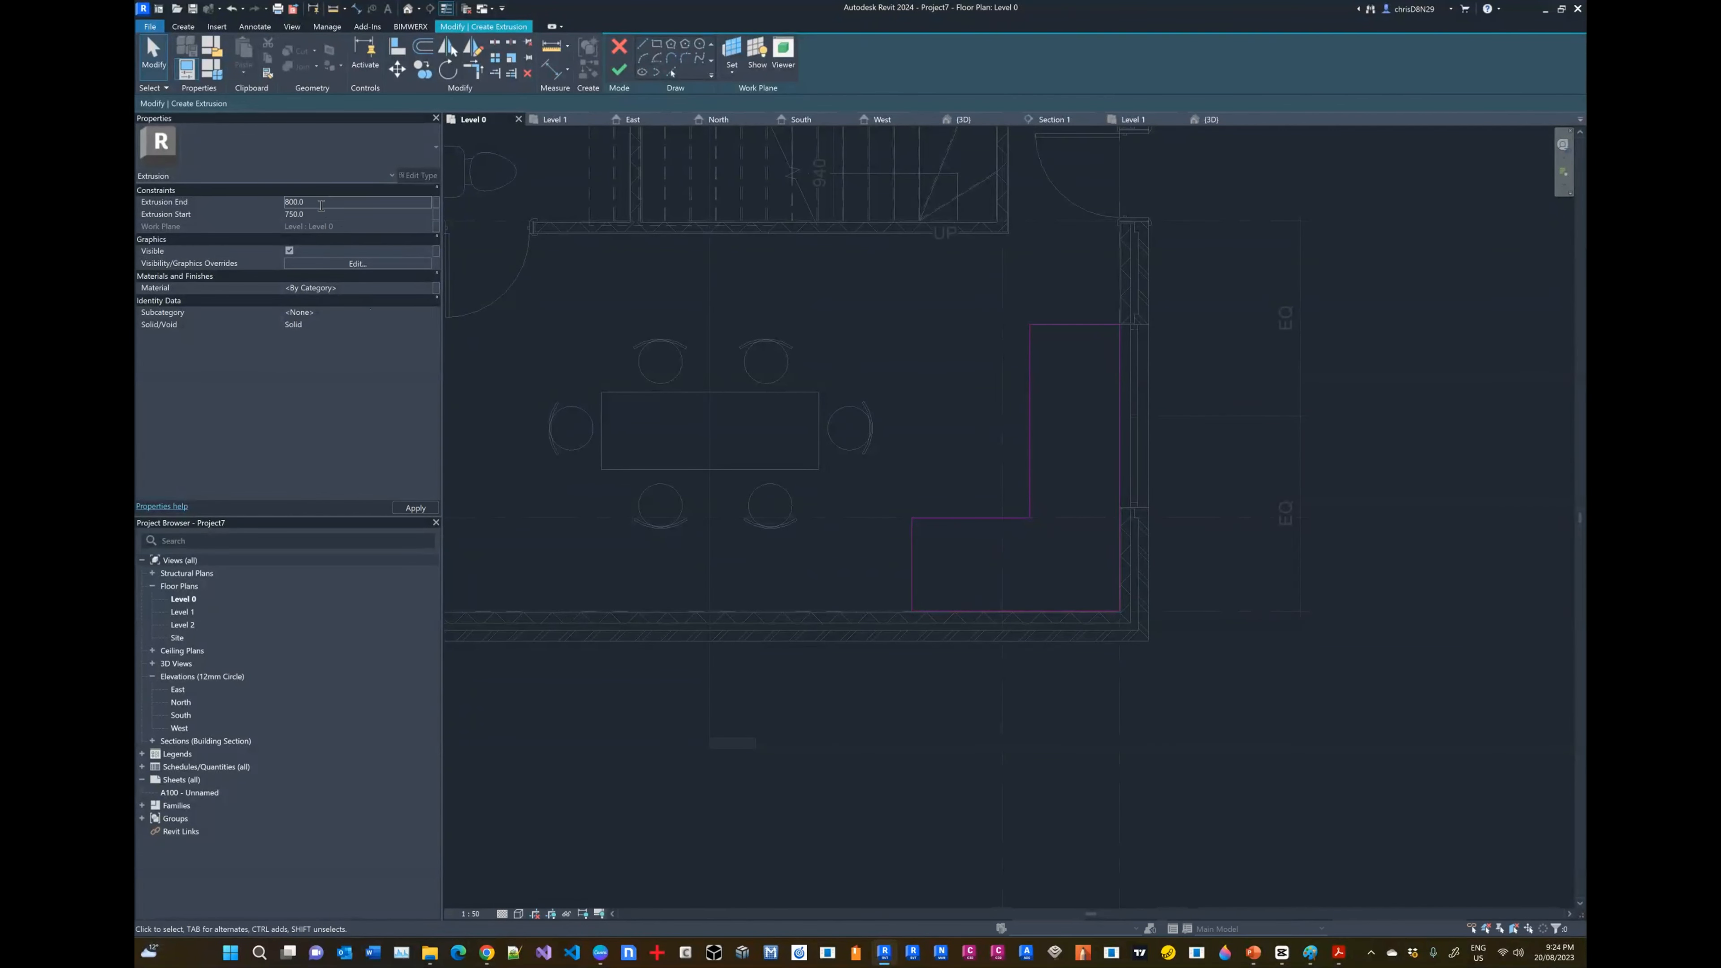
# Step: Finish the counter top extrusion, check it in Project7's 3D view, and complete the in-place model
pyautogui.press('Return')
pyautogui.click(620, 70)
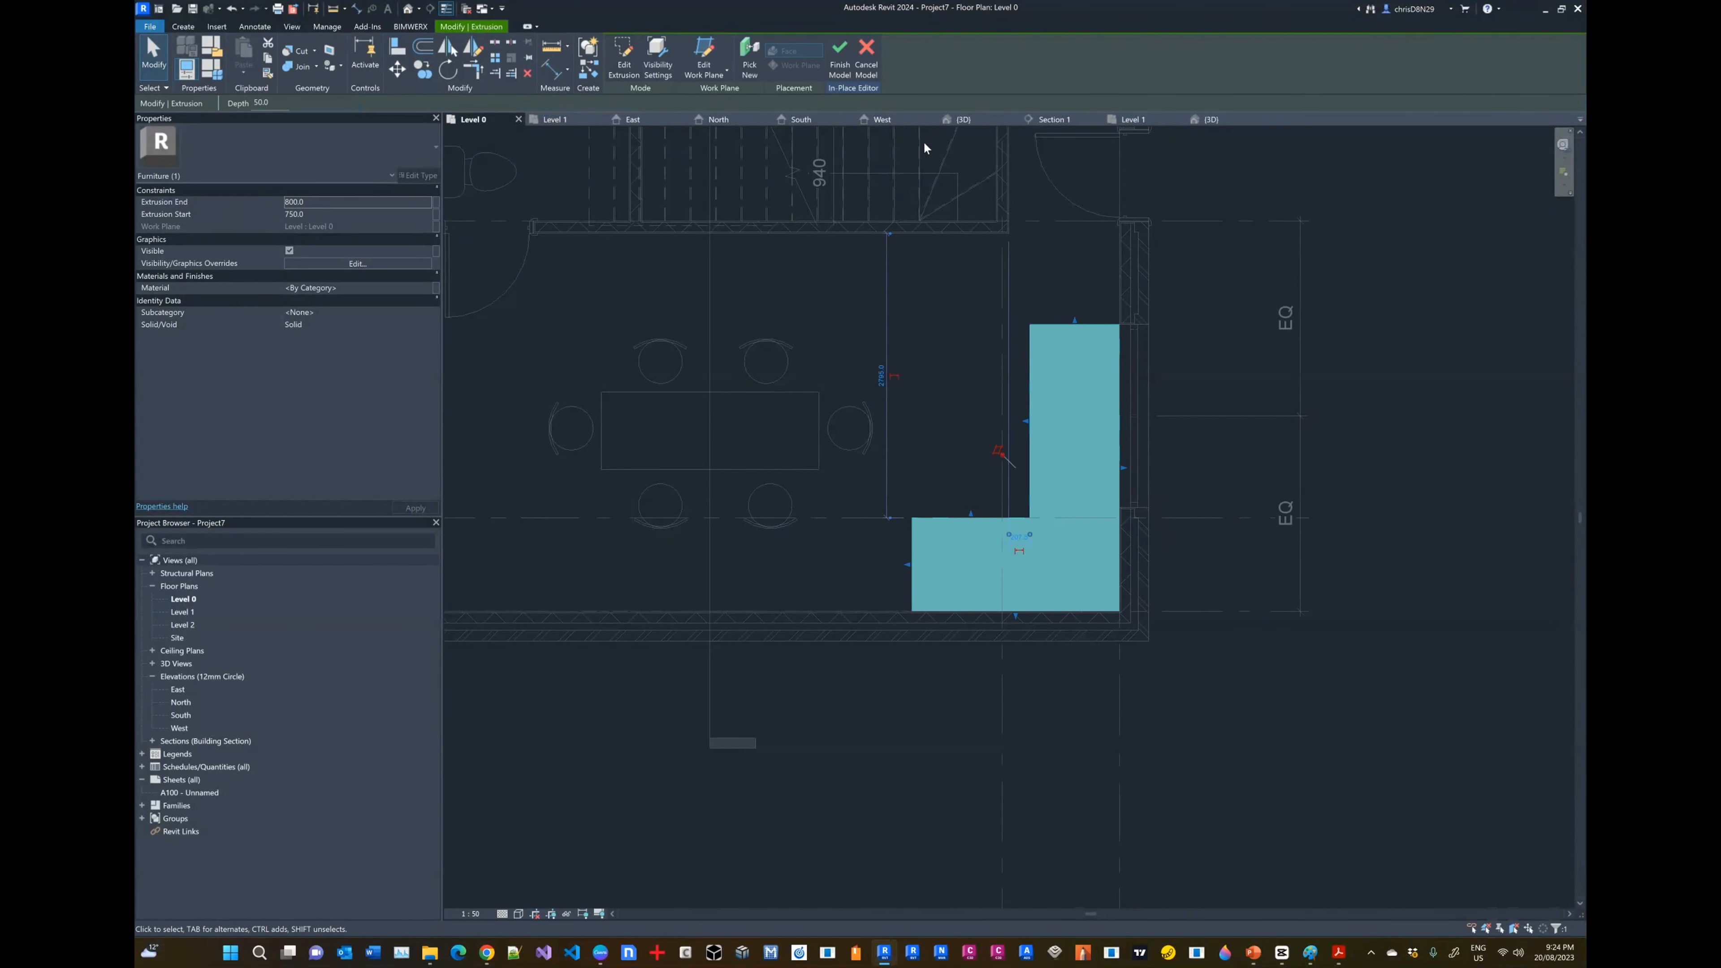
pyautogui.click(1211, 119)
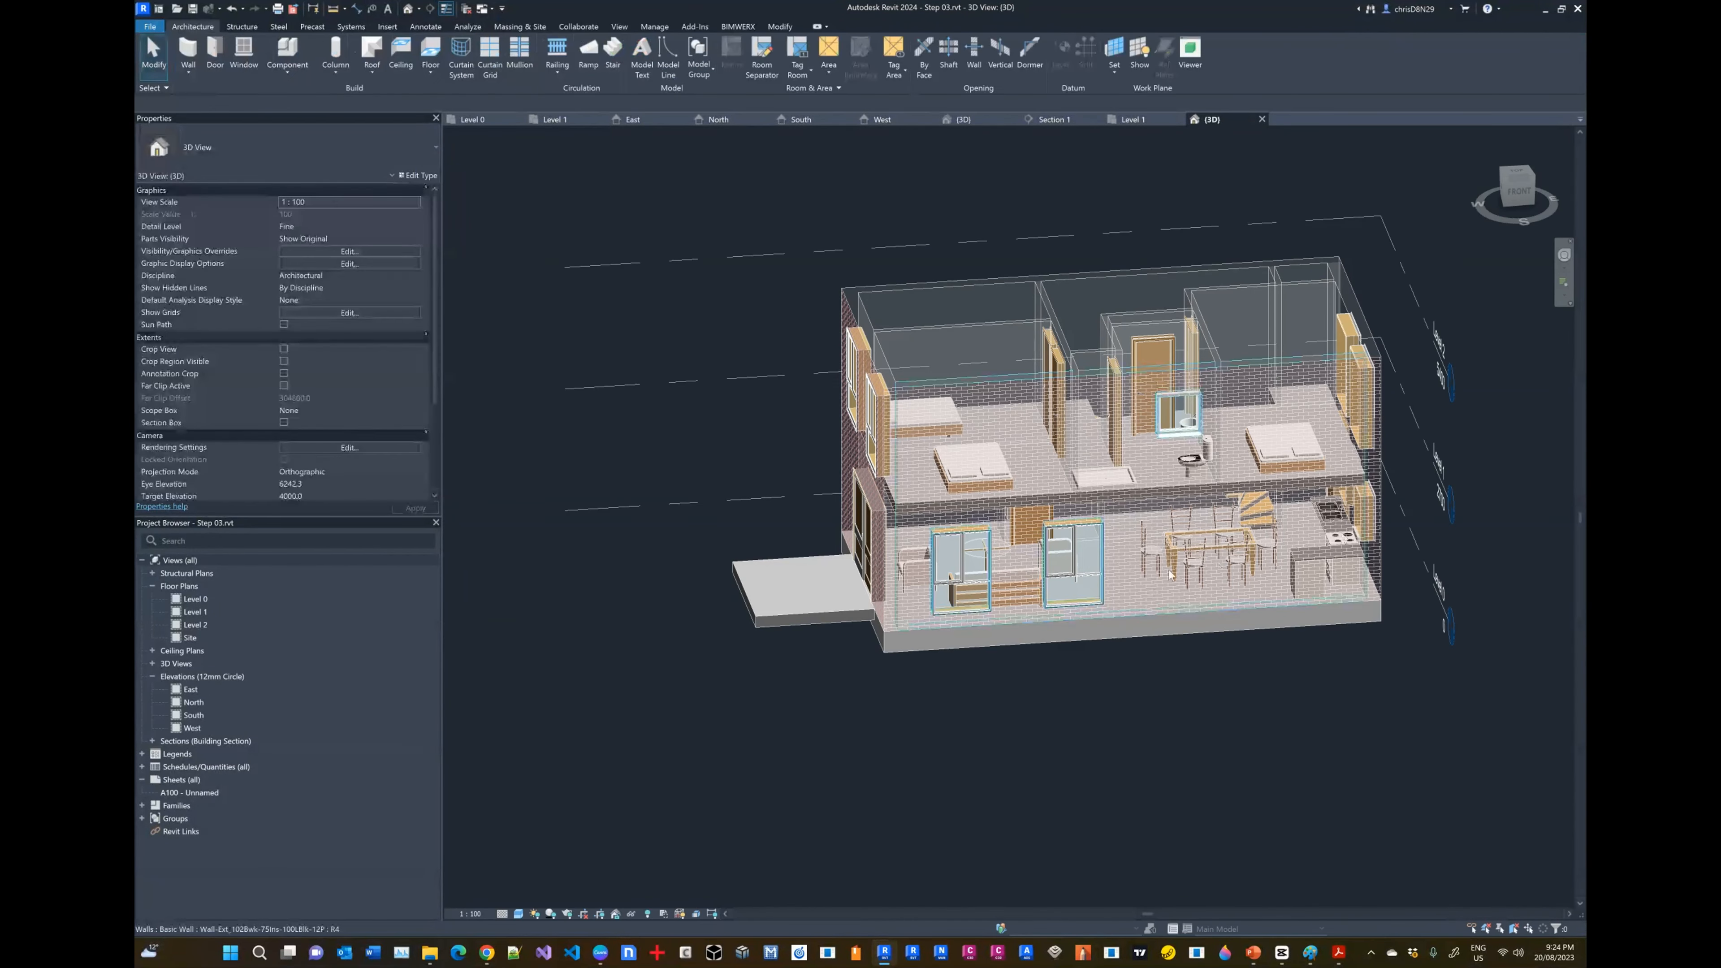
pyautogui.scroll(5, 1351, 548)
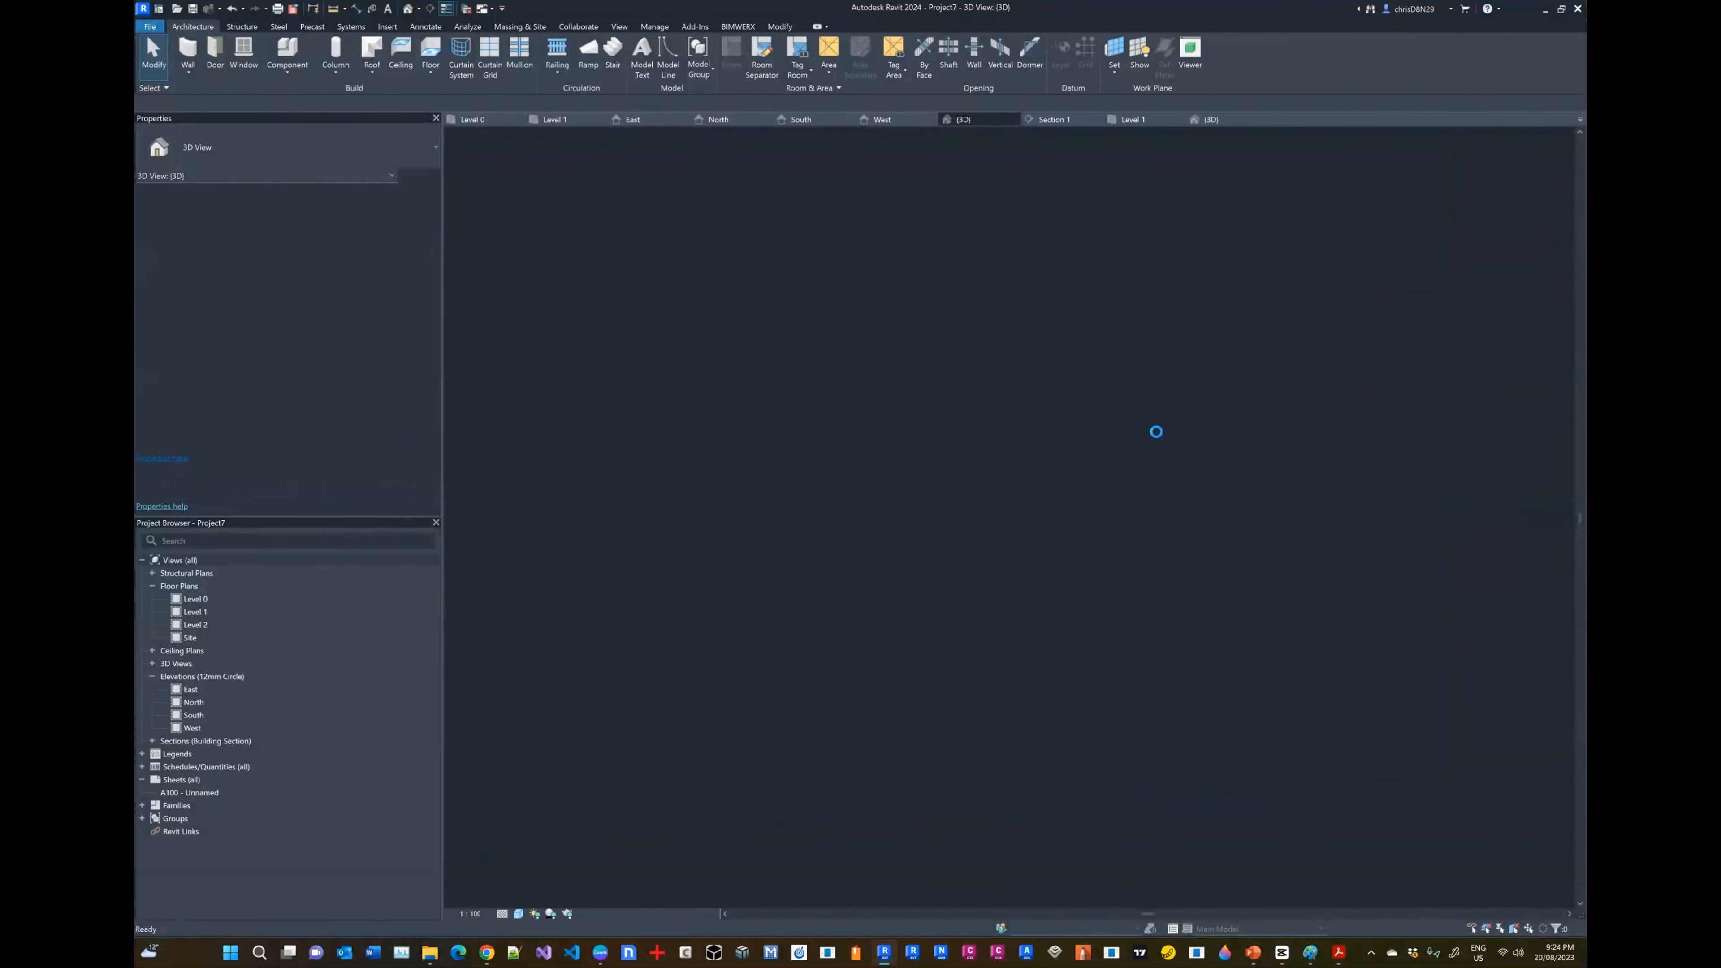
pyautogui.scroll(5, 1329, 604)
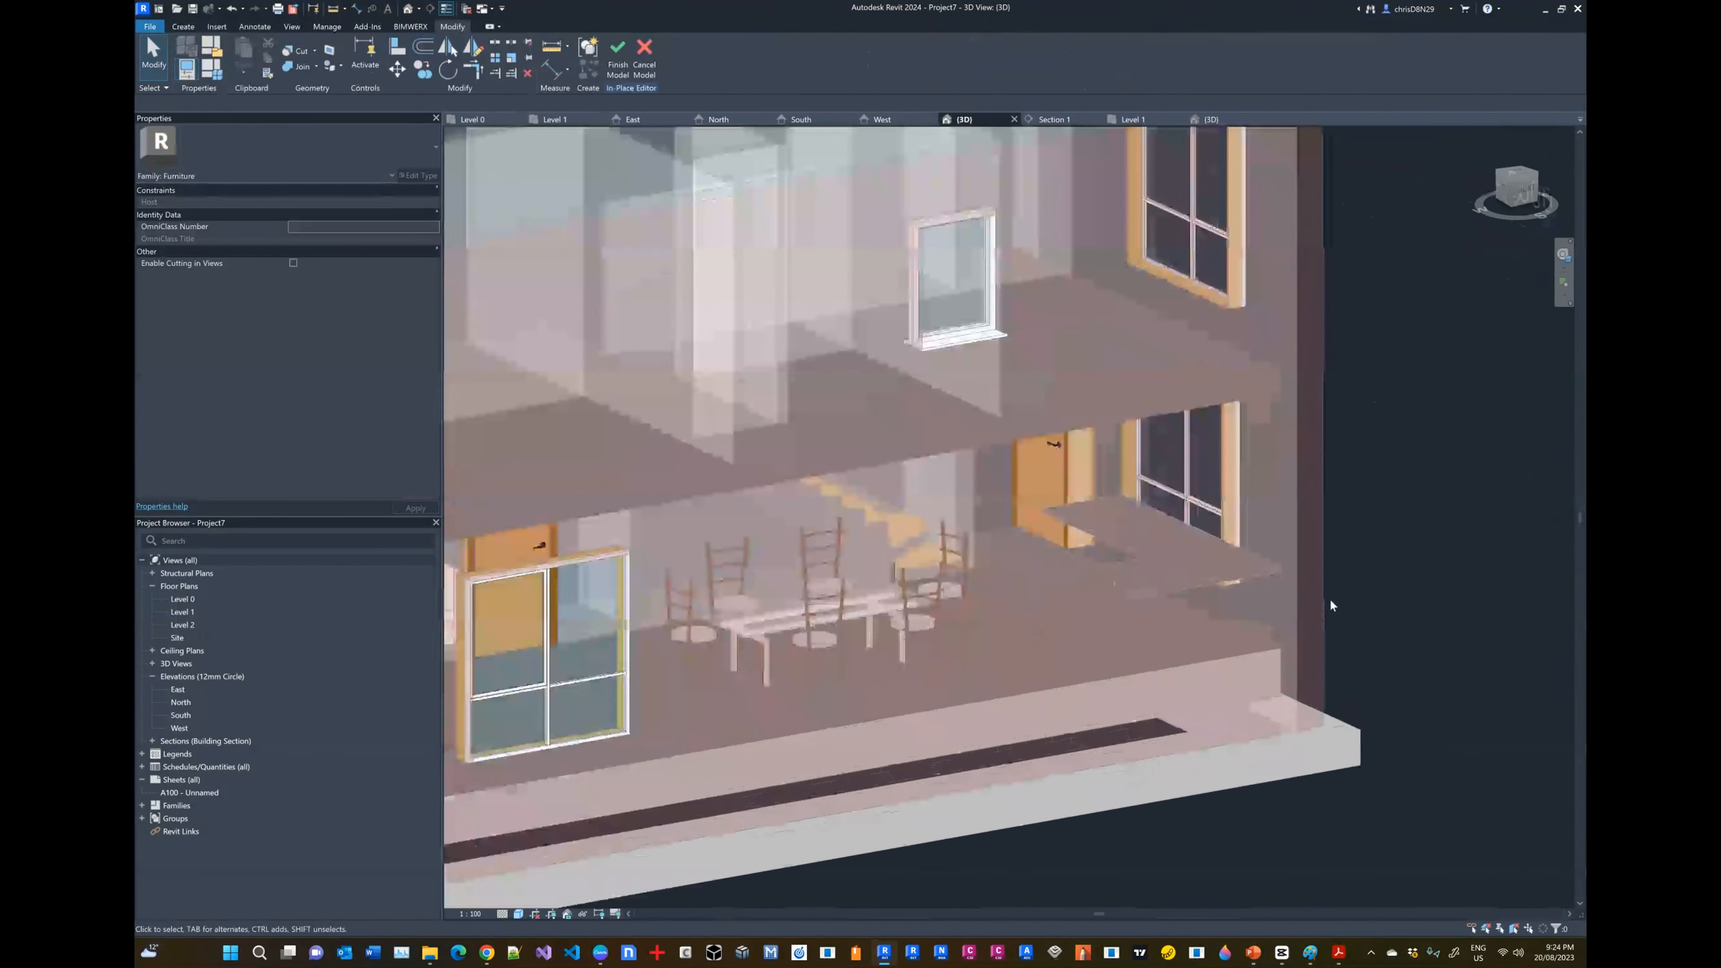
pyautogui.click(1165, 556)
pyautogui.keyDown('shift'); pyautogui.moveTo(1287, 542); pyautogui.dragTo(1325, 622, button='middle'); pyautogui.keyUp('shift')
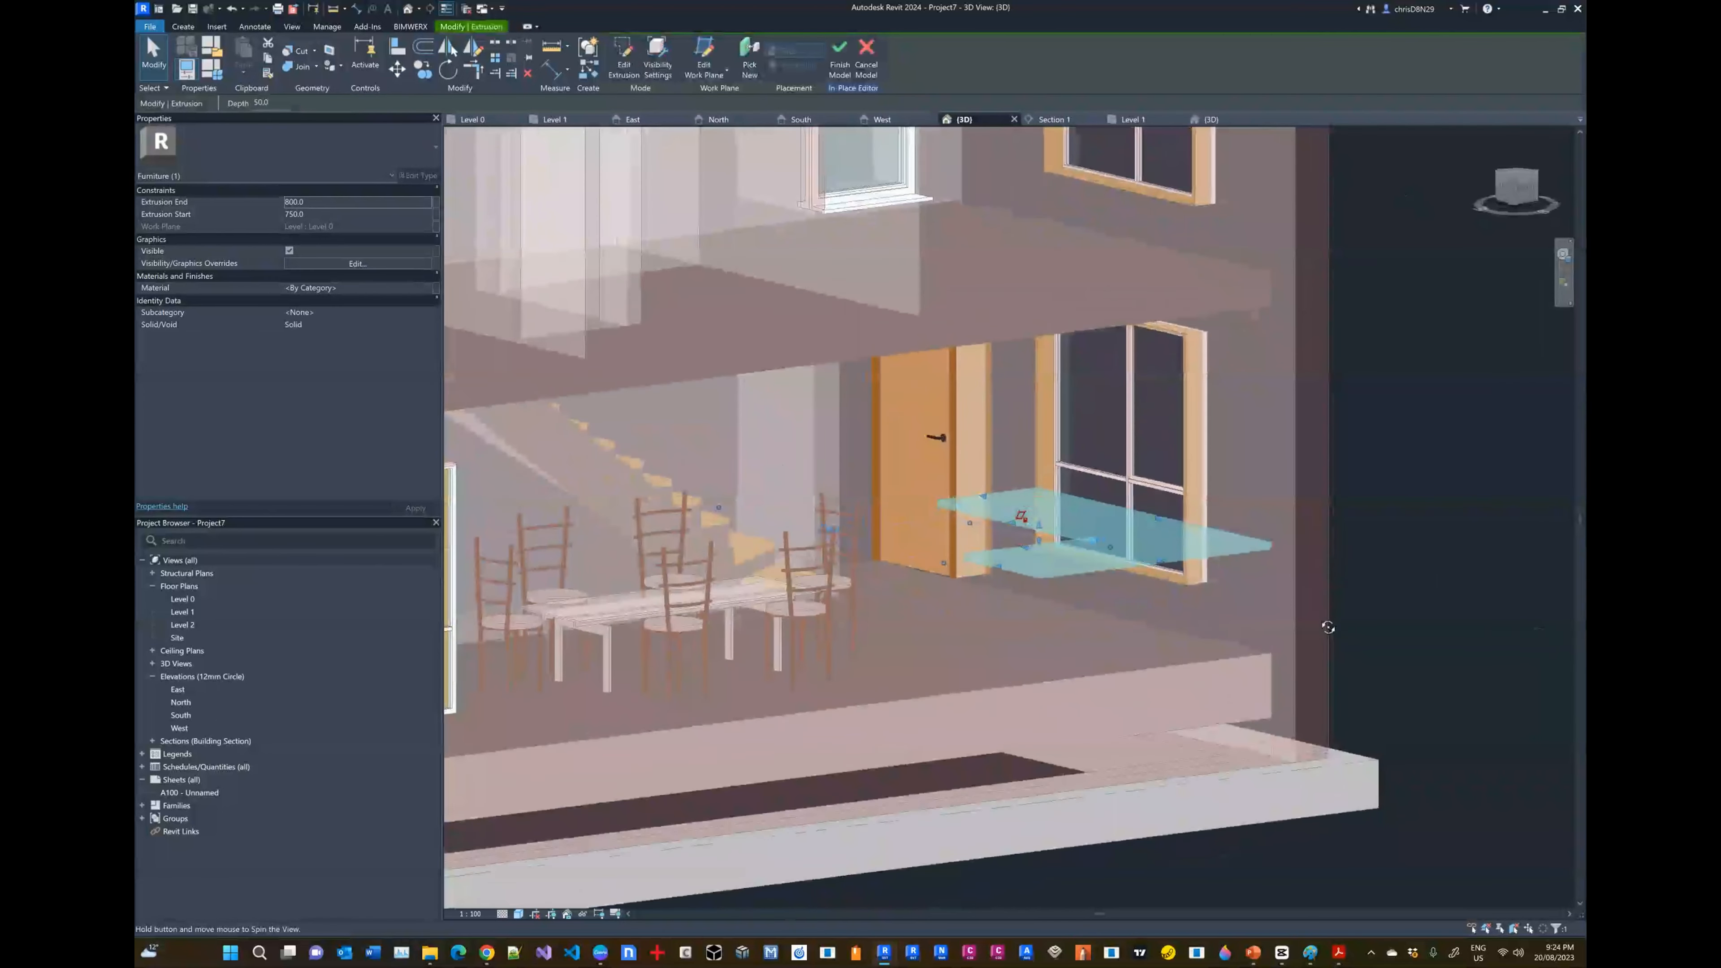
pyautogui.click(1425, 472)
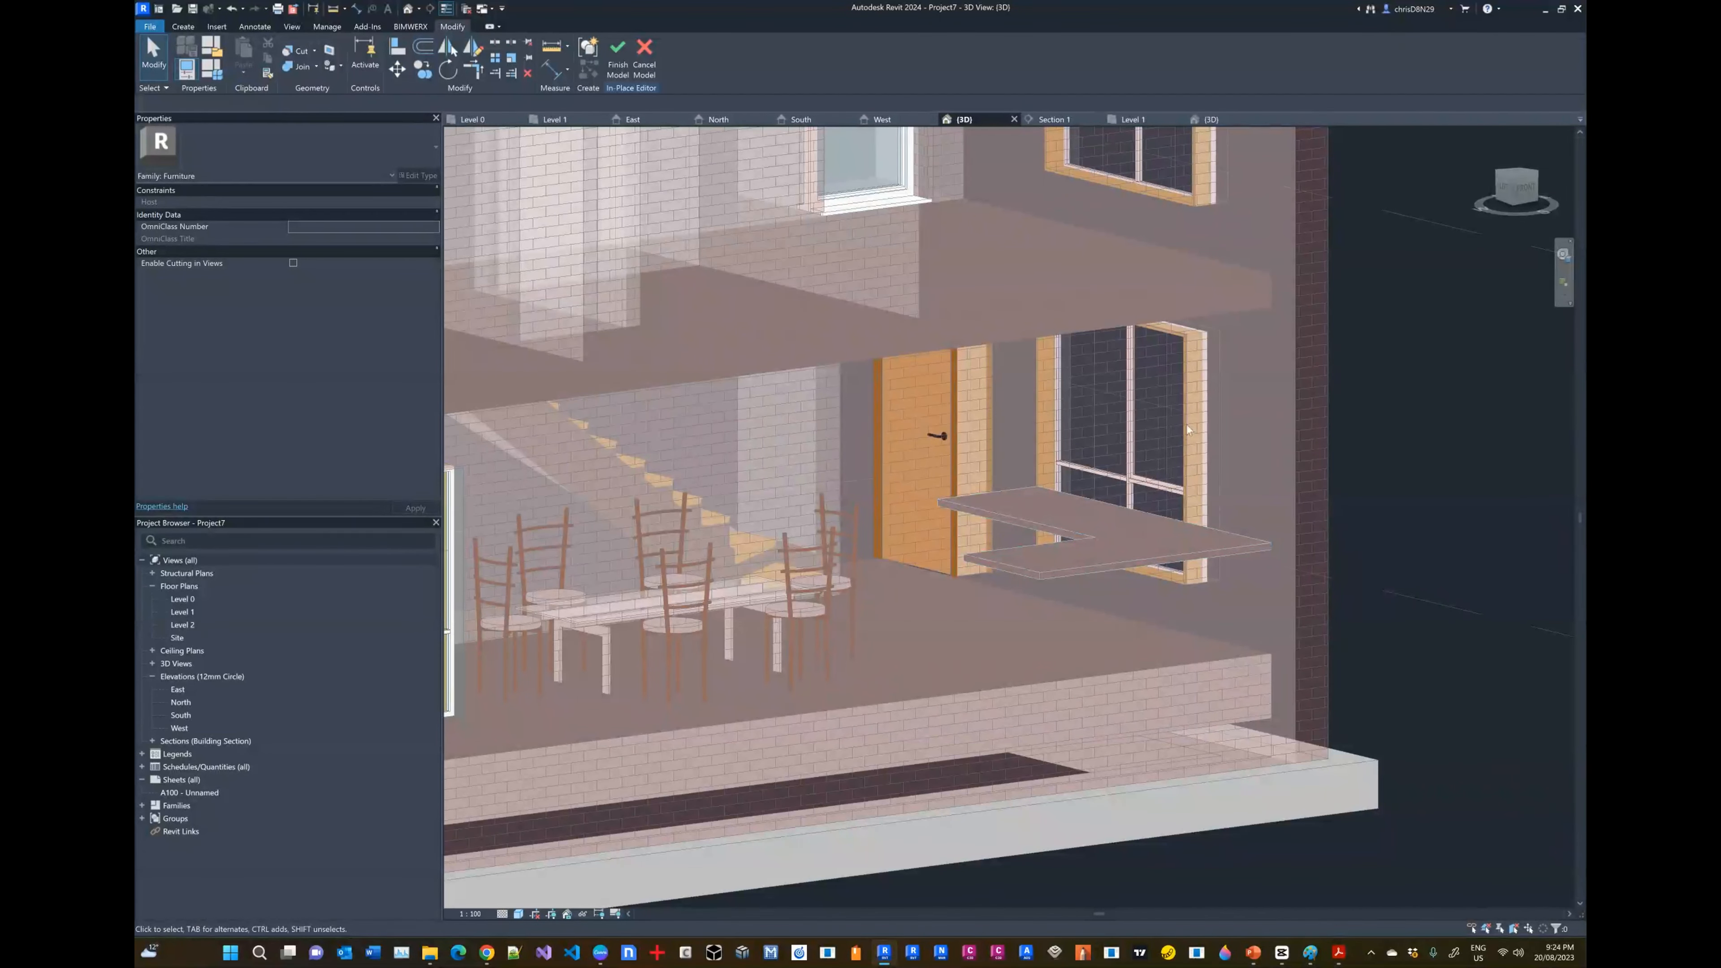
pyautogui.keyDown('shift'); pyautogui.moveTo(1290, 568); pyautogui.dragTo(1206, 527, button='middle'); pyautogui.keyUp('shift')
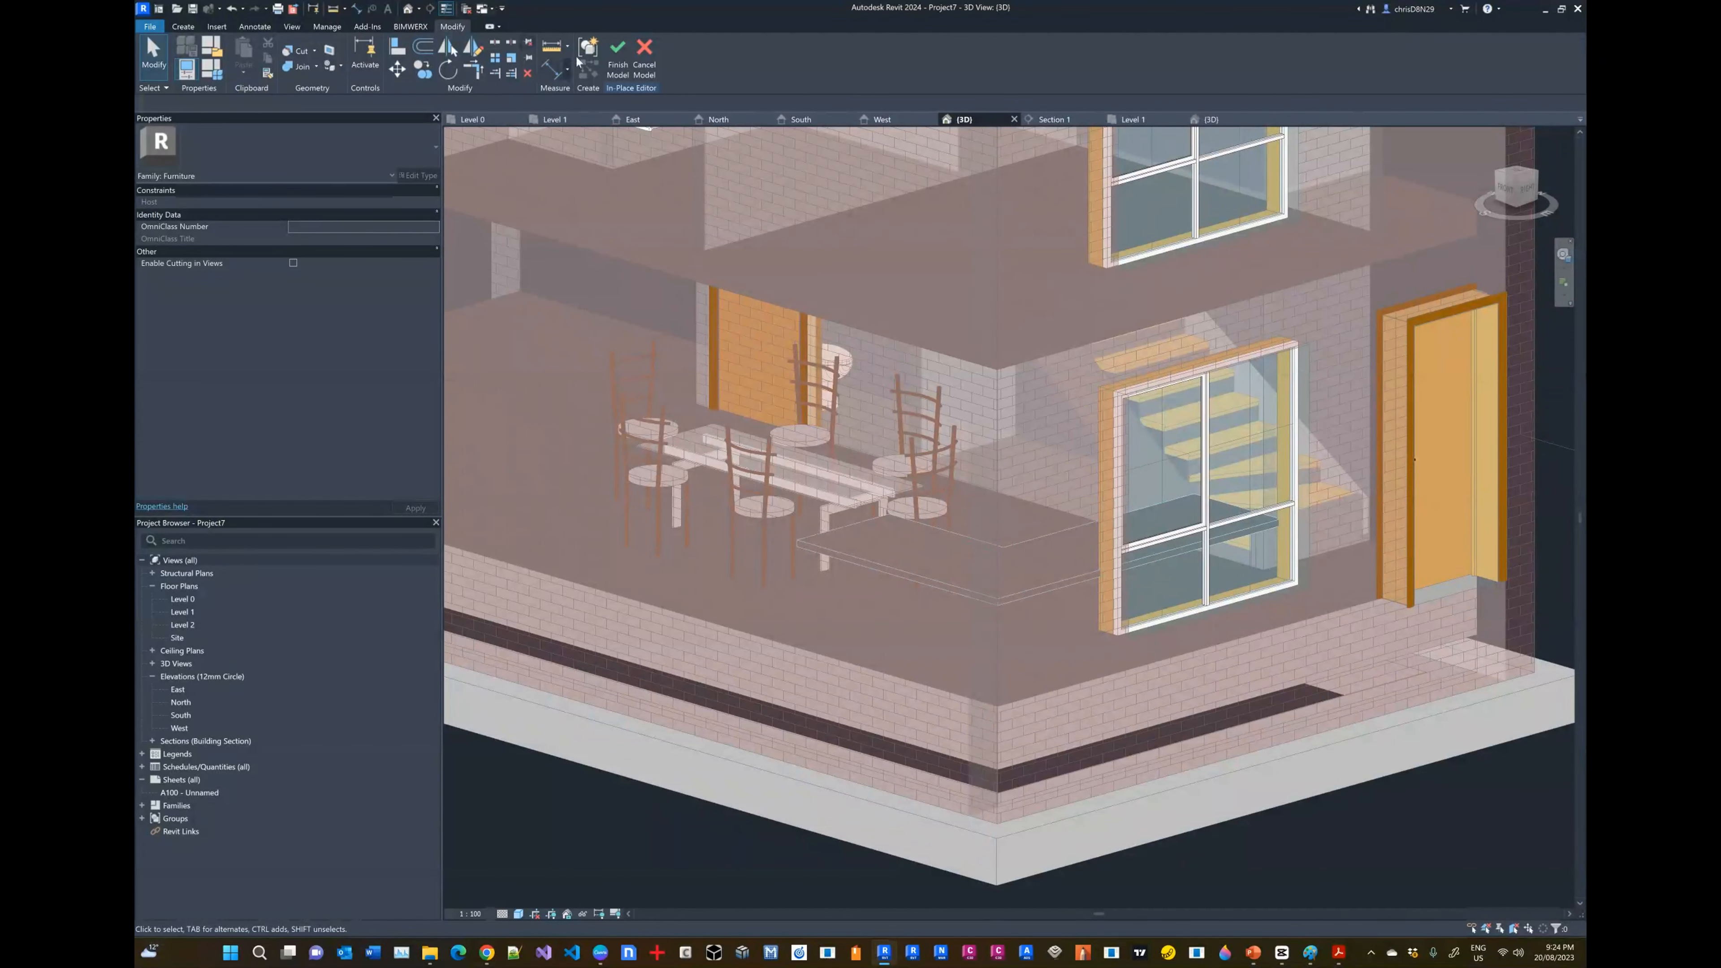
pyautogui.click(617, 58)
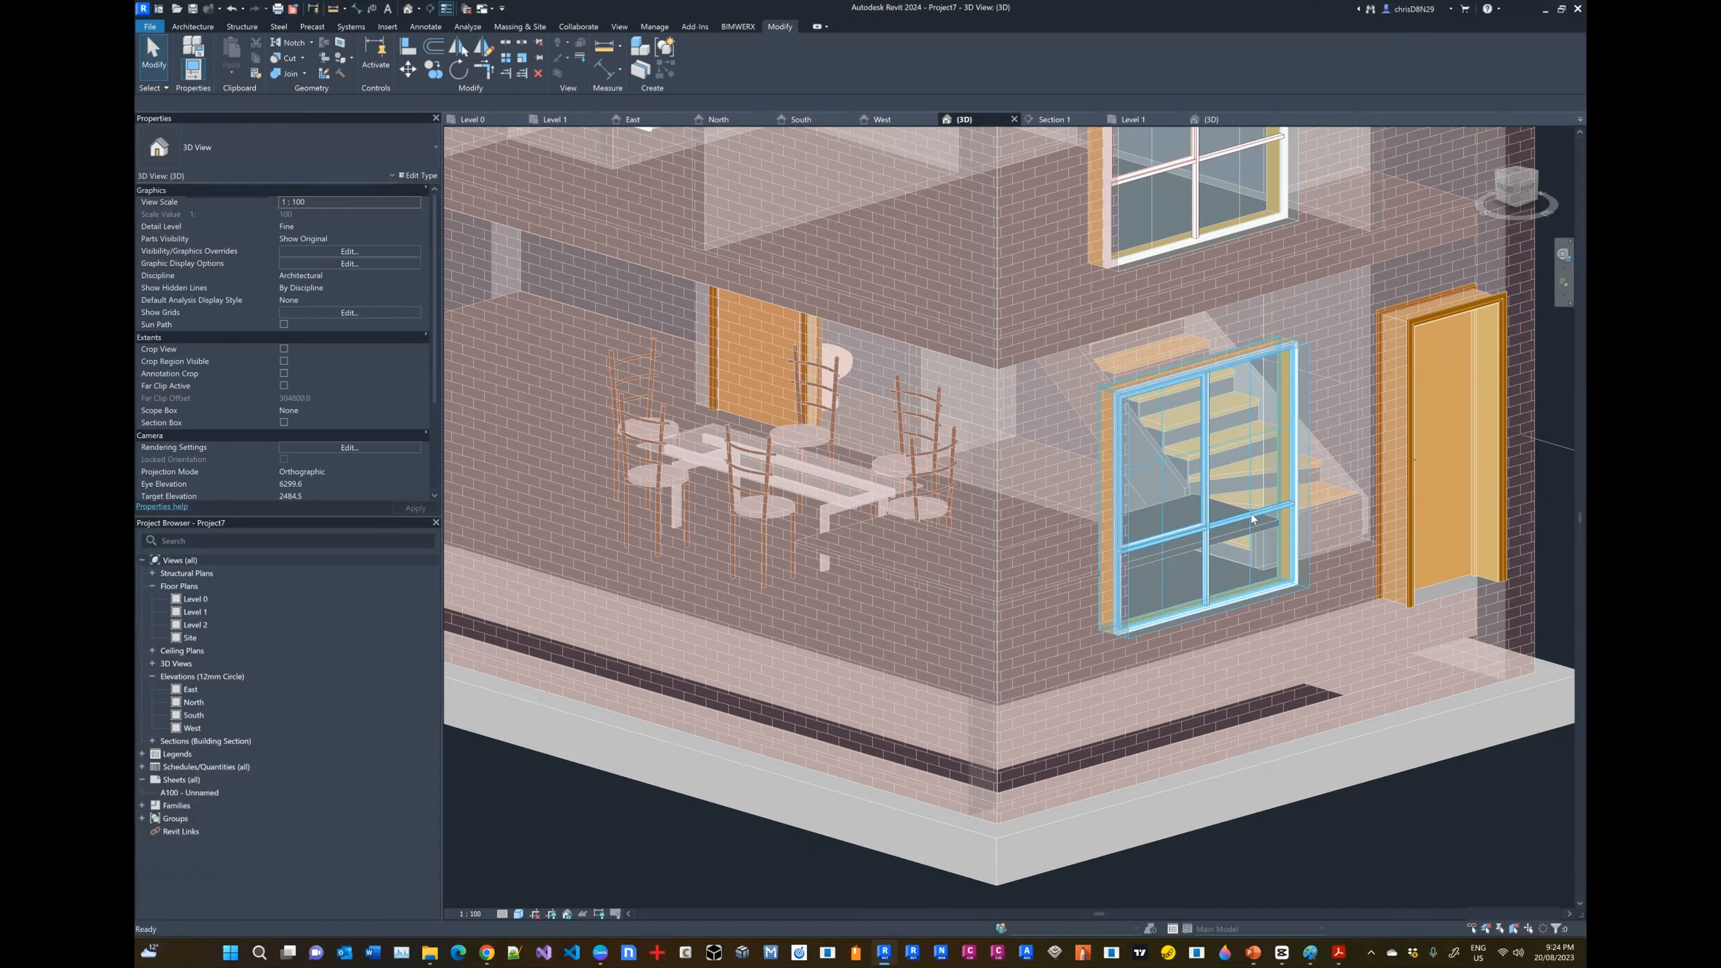
# Step: Change the window beside the kitchen counter to type Windows_Sgl_Plain 1360x1210mm and set its Sill Height to 750
pyautogui.click(1253, 522)
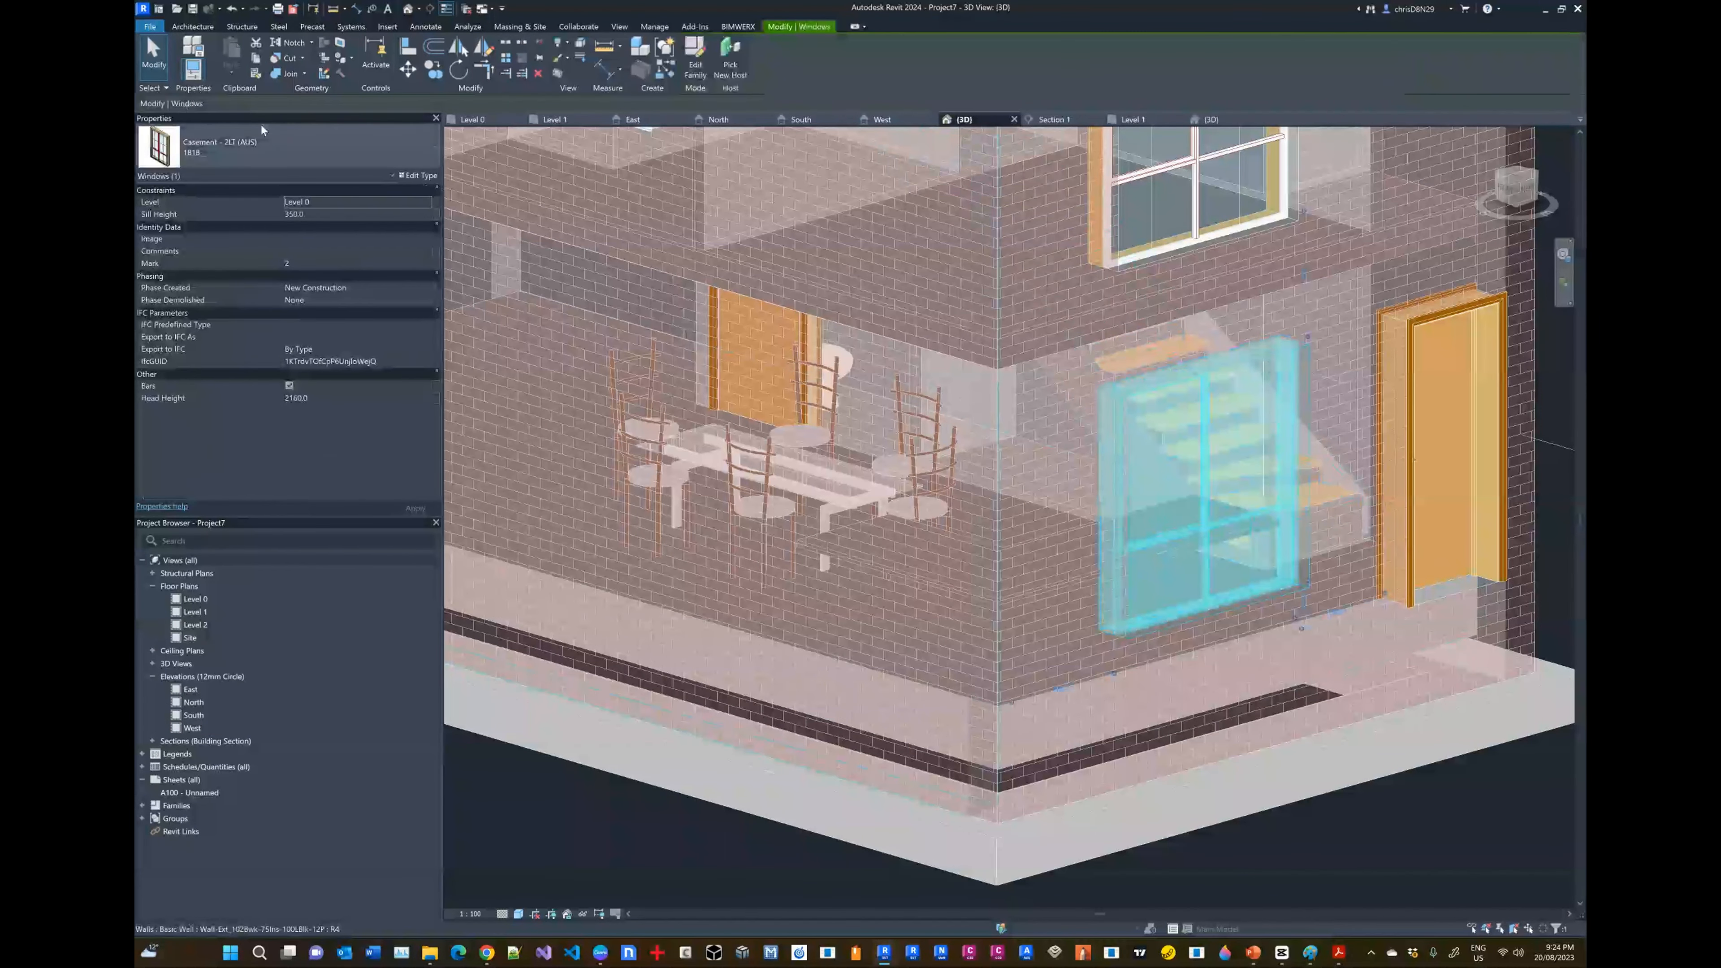
pyautogui.click(264, 147)
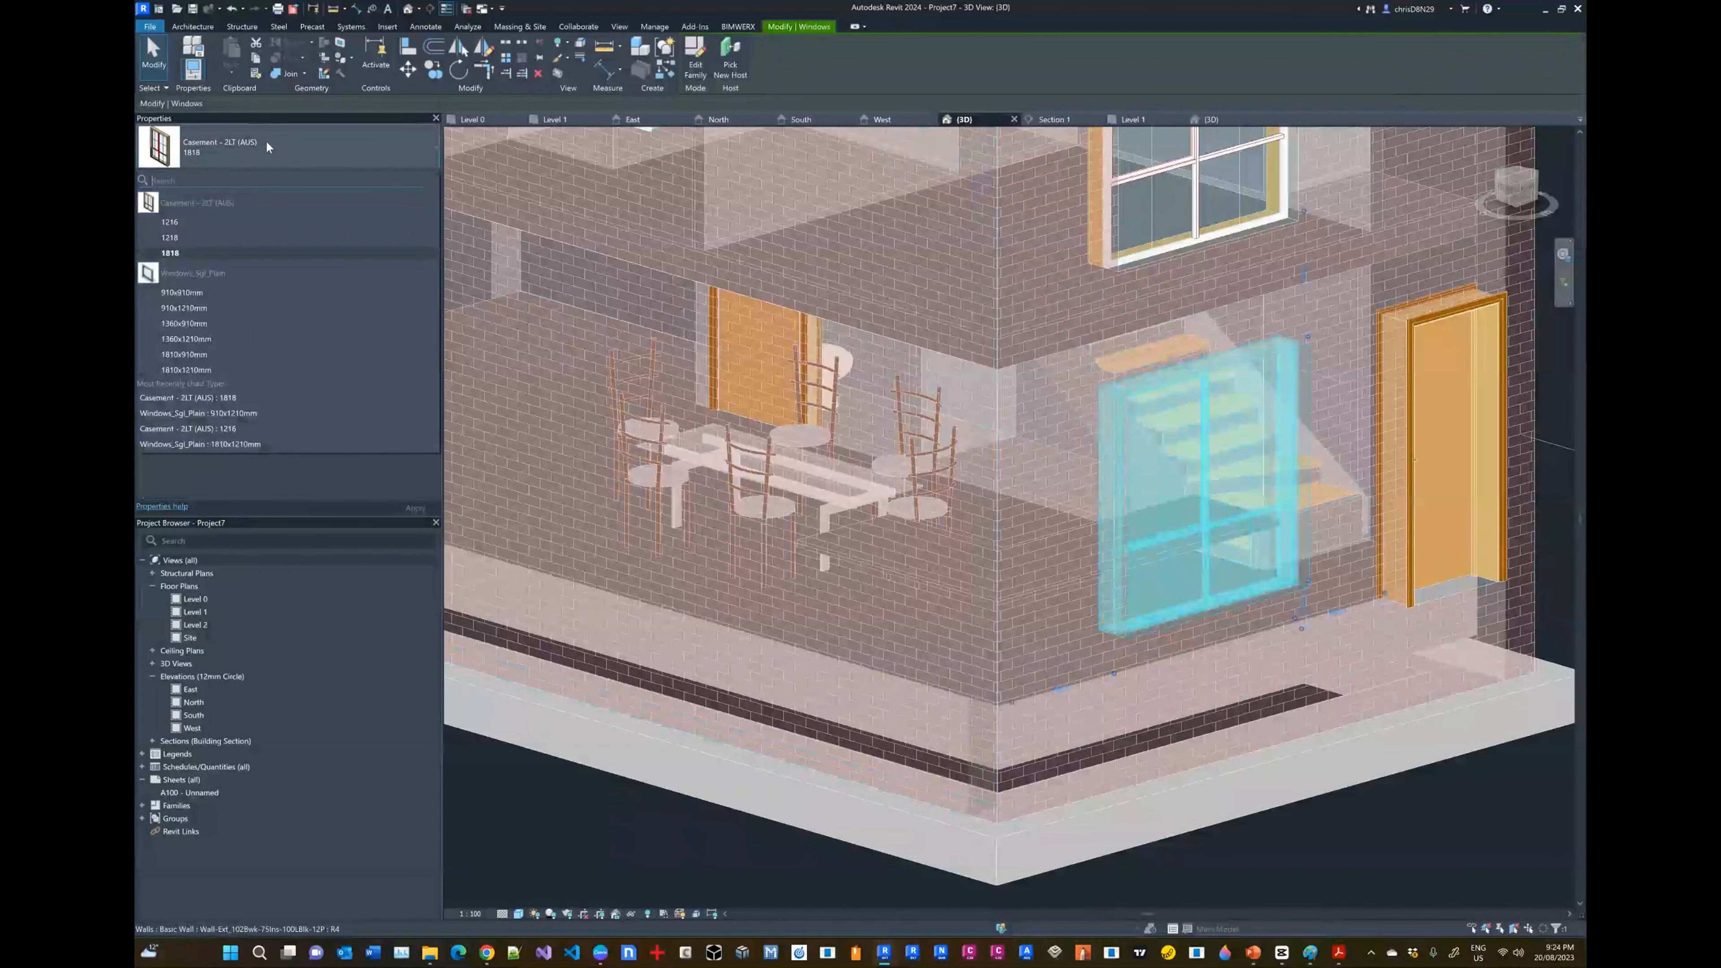
pyautogui.click(169, 222)
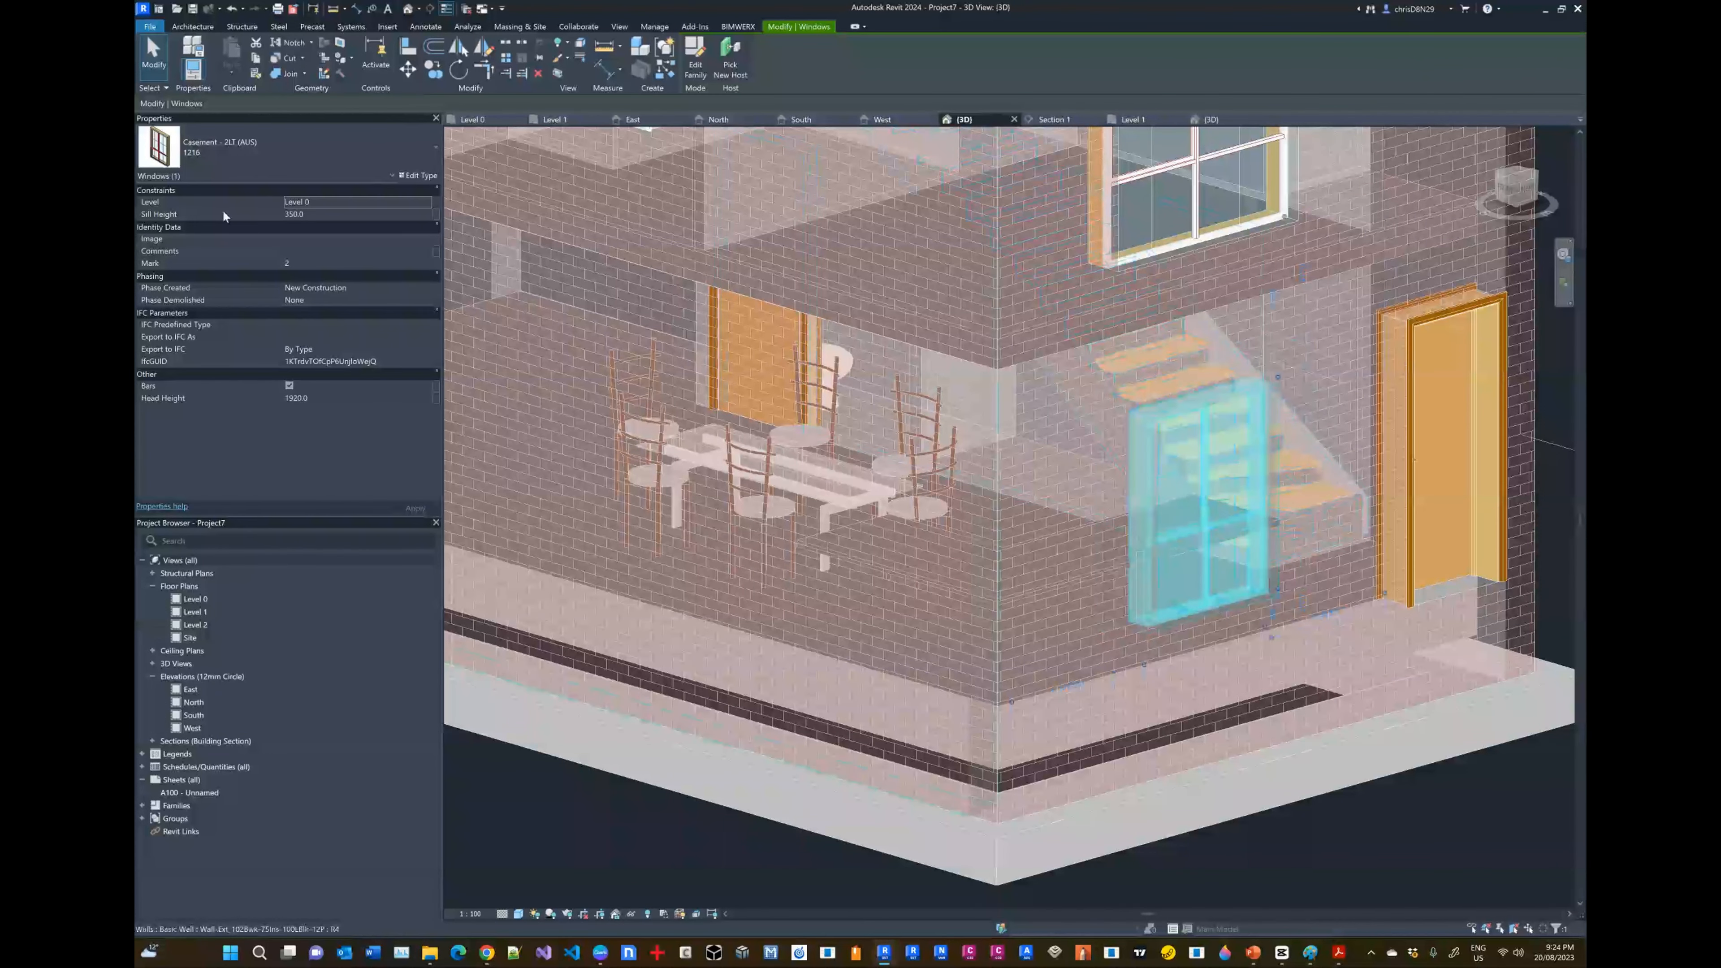
pyautogui.click(268, 152)
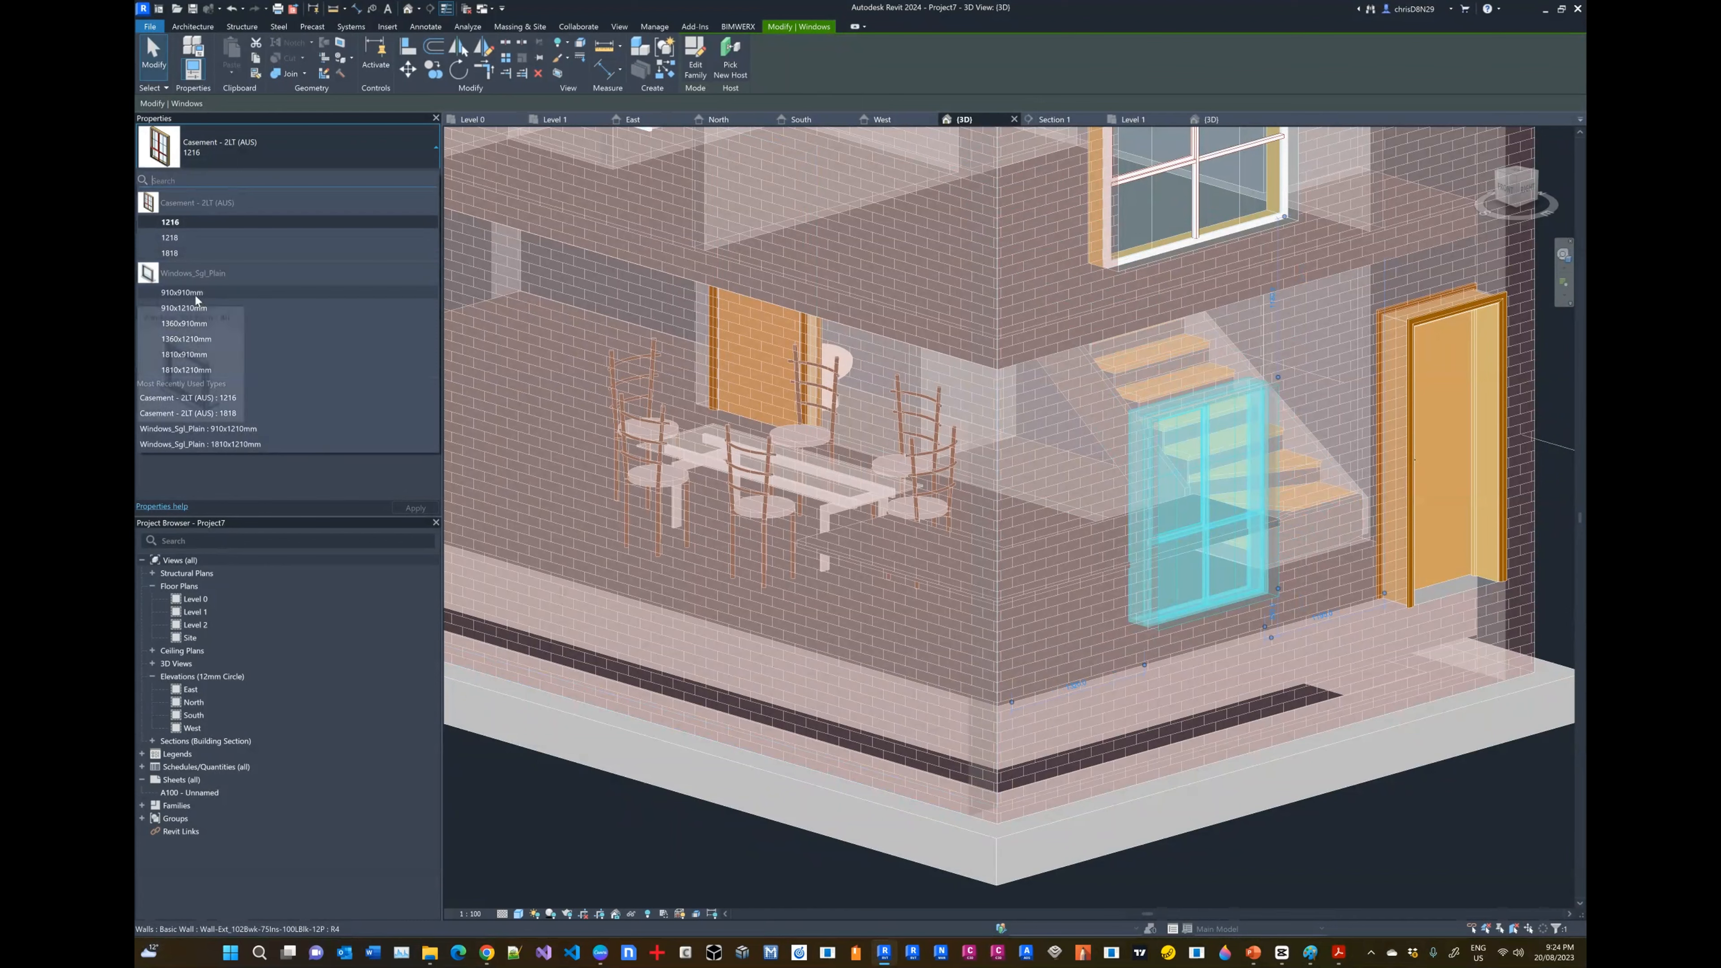
pyautogui.click(189, 339)
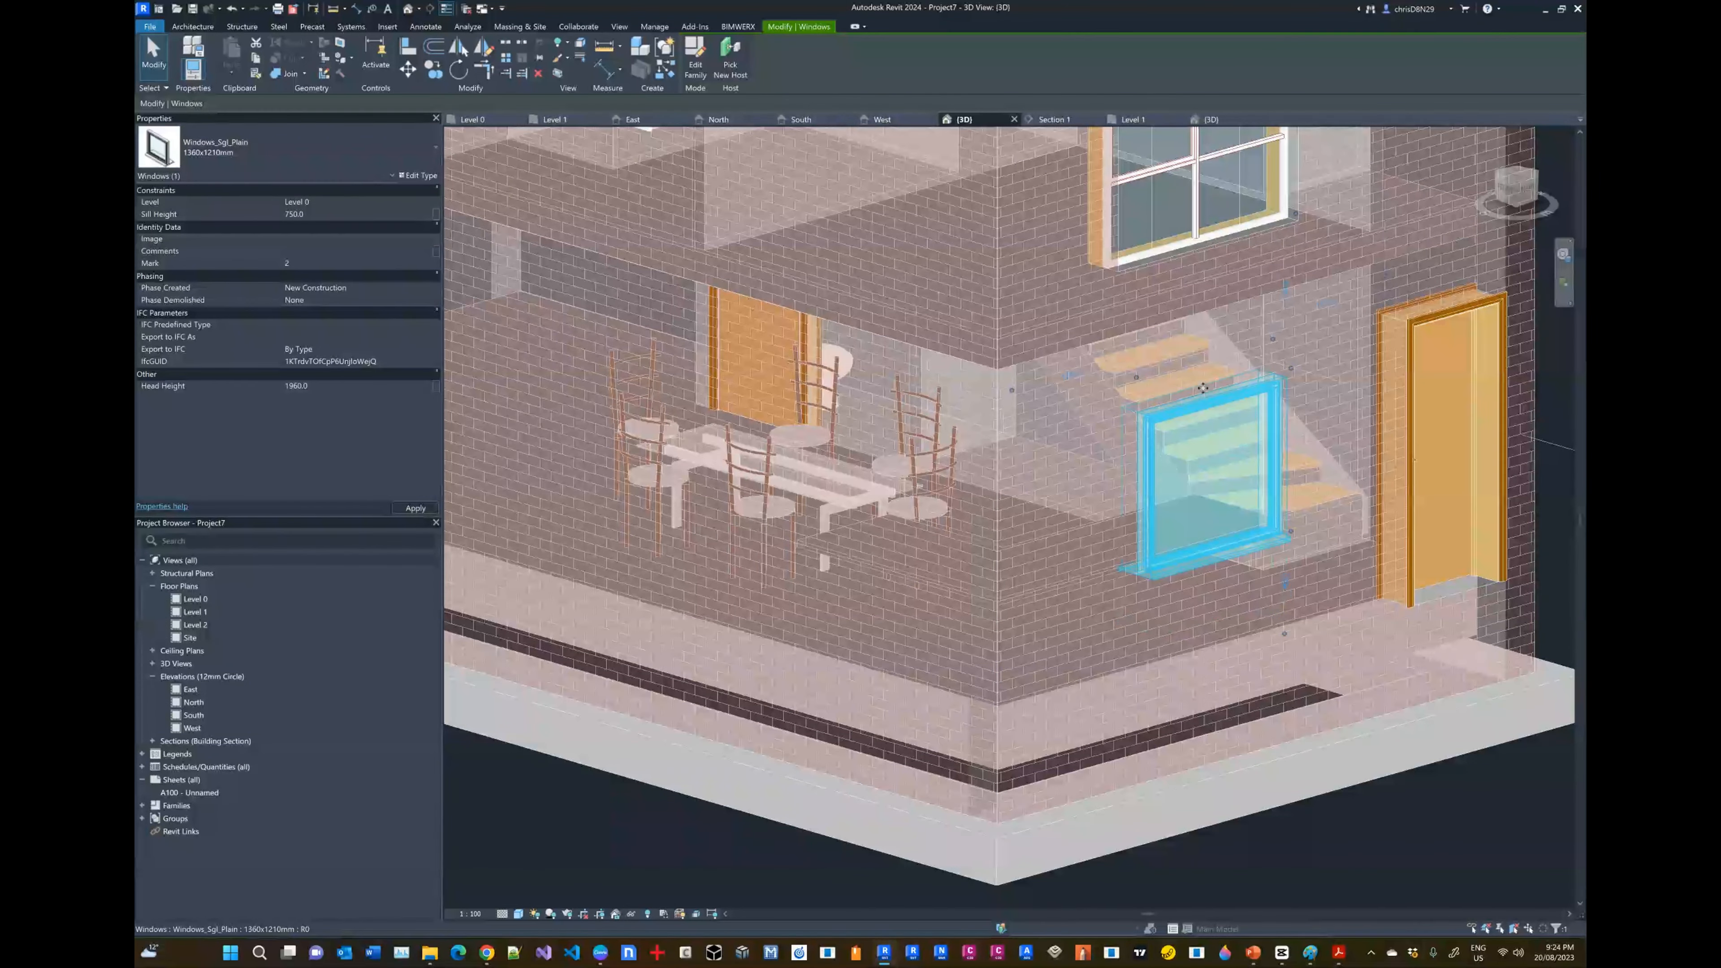
pyautogui.scroll(-2, 1210, 406)
pyautogui.click(1344, 775)
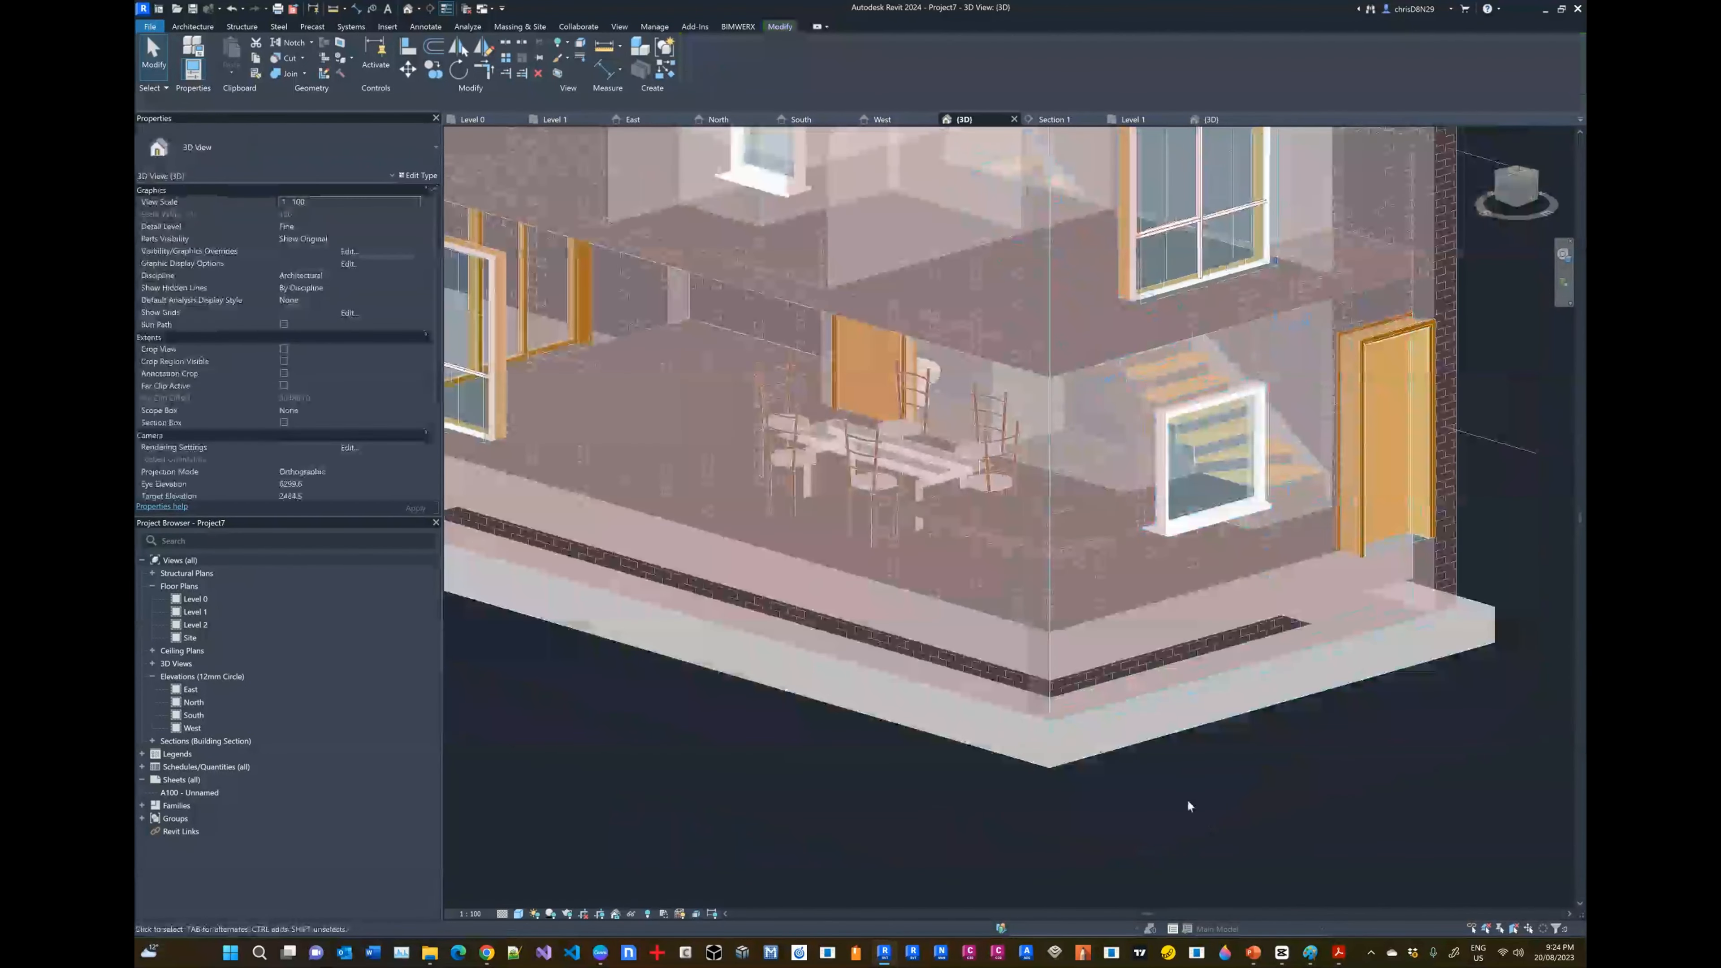
# Step: Raise the window beside the kitchen counter to a Sill Height of 800
pyautogui.keyDown('shift'); pyautogui.moveTo(1344, 774); pyautogui.dragTo(1267, 786, button='middle'); pyautogui.keyUp('shift')
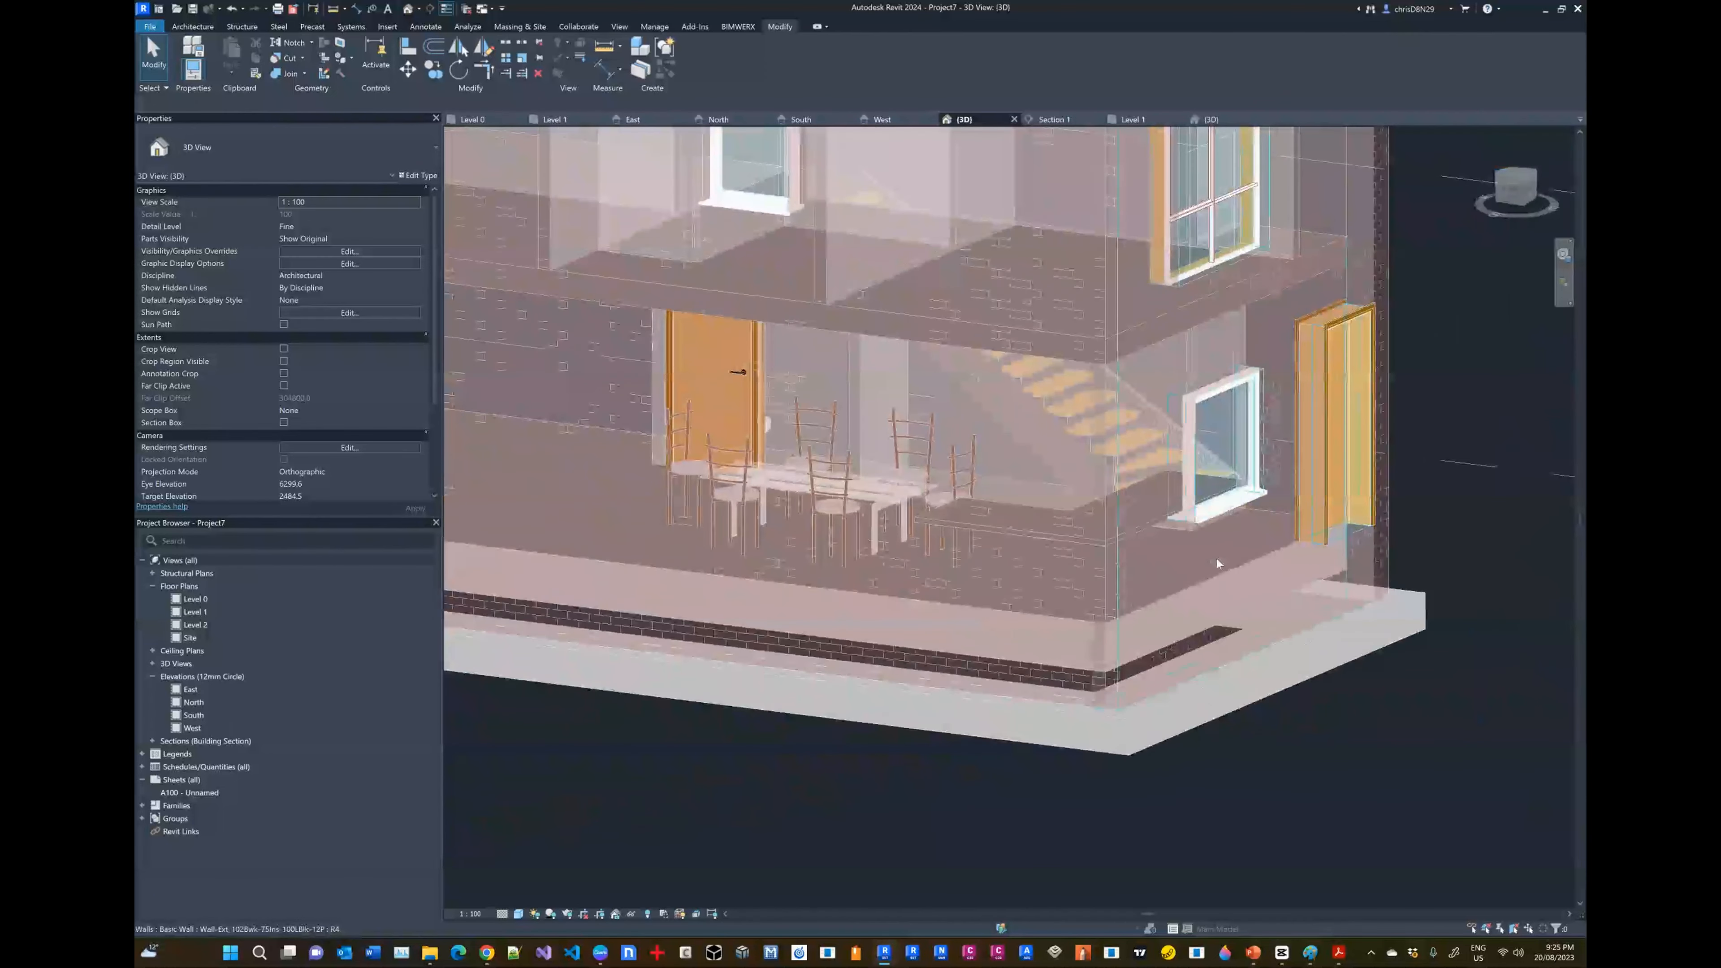
pyautogui.click(1219, 434)
pyautogui.click(320, 213)
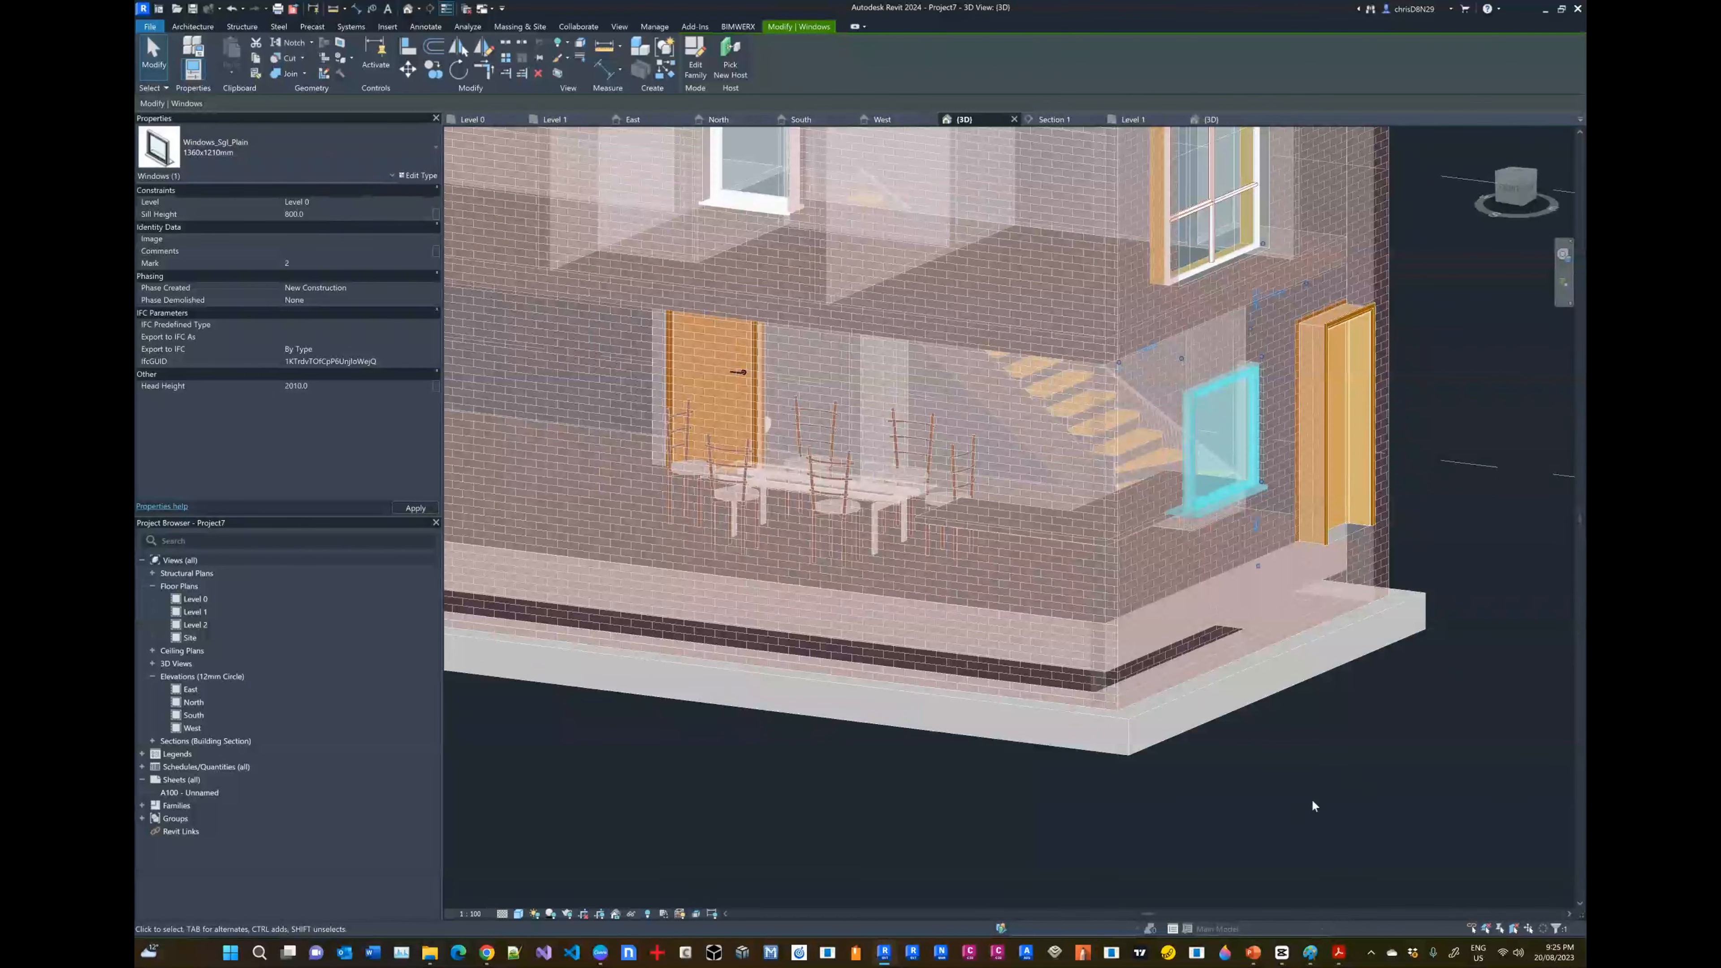
pyautogui.click(1113, 806)
pyautogui.keyDown('shift'); pyautogui.moveTo(1113, 807); pyautogui.dragTo(1201, 525, button='middle'); pyautogui.keyUp('shift')
pyautogui.scroll(5, 1198, 518)
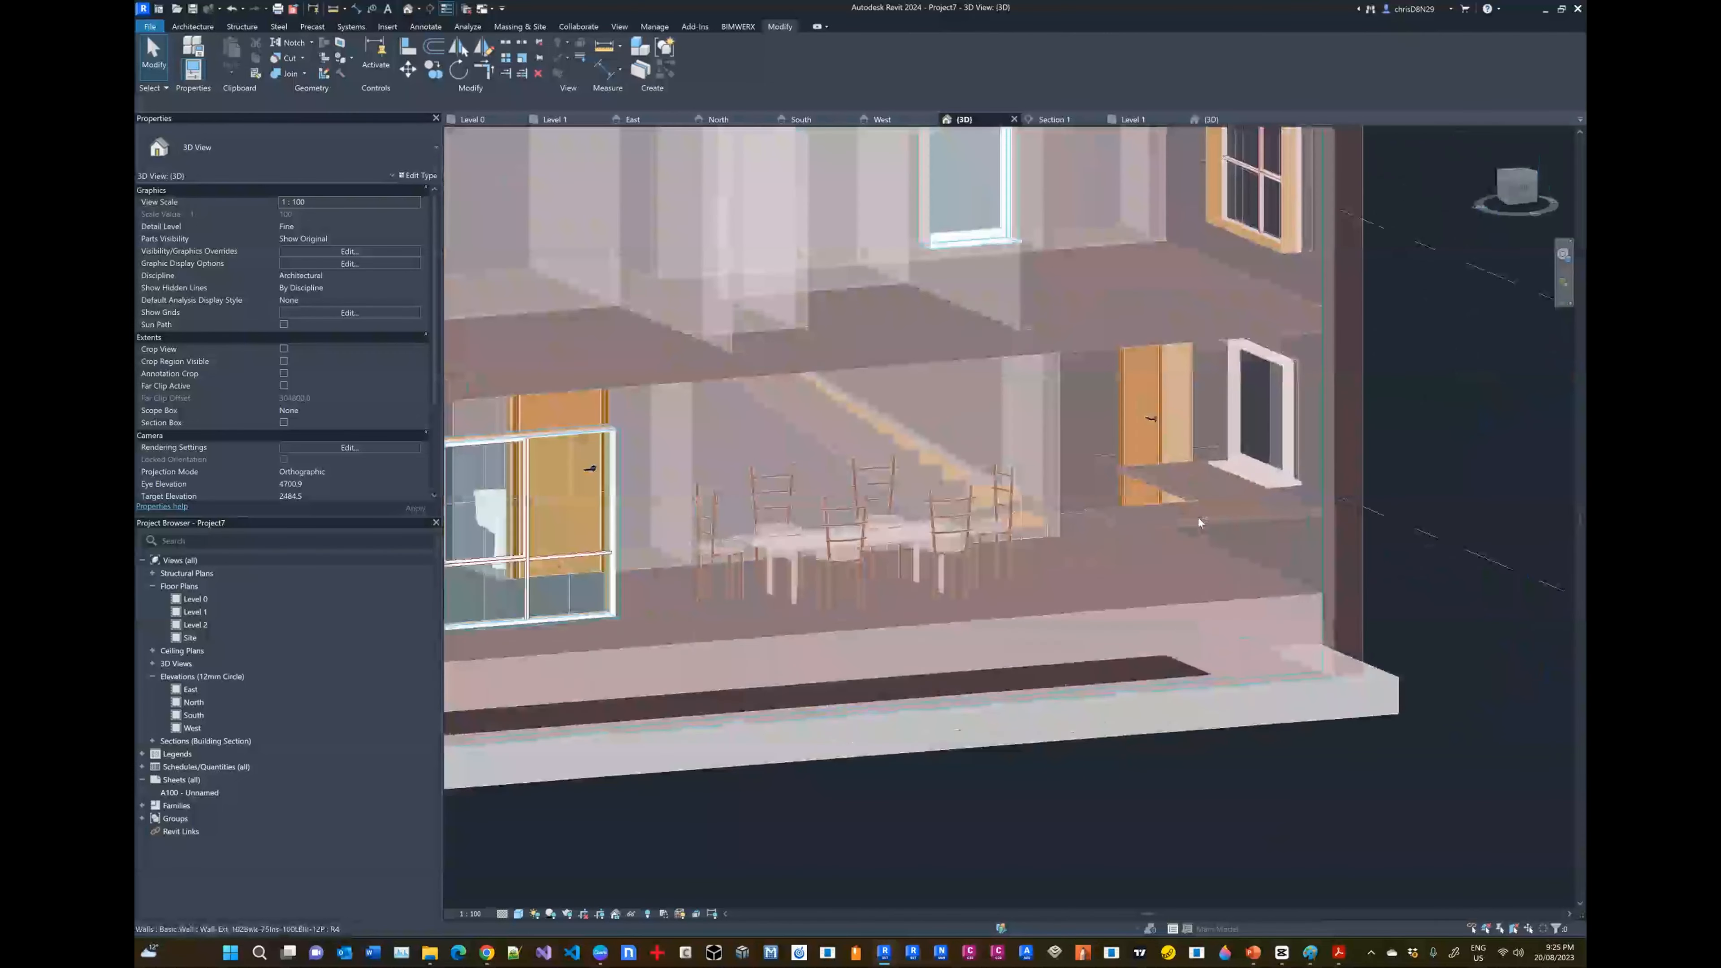
# Step: Hide the front exterior wall in Step 03's 3D view to expose the reference kitchen
pyautogui.click(1211, 120)
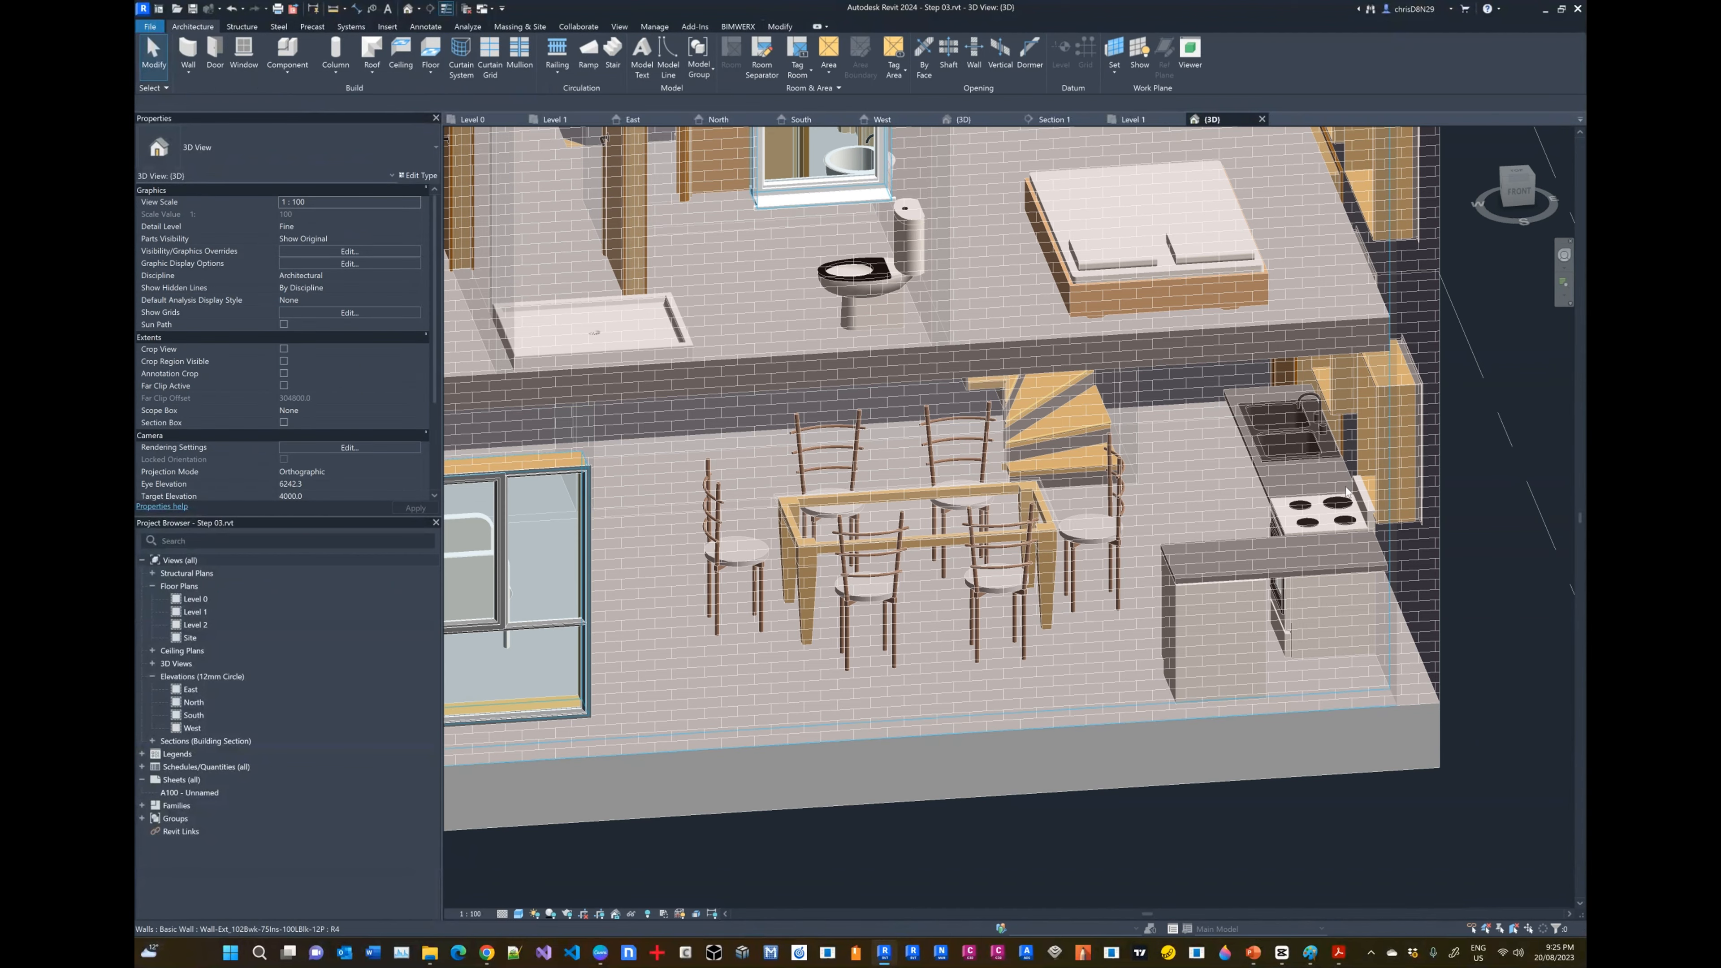
pyautogui.scroll(2, 1317, 483)
pyautogui.scroll(-2, 1318, 483)
pyautogui.keyDown('shift'); pyautogui.moveTo(1317, 483); pyautogui.dragTo(1336, 592, button='middle'); pyautogui.keyUp('shift')
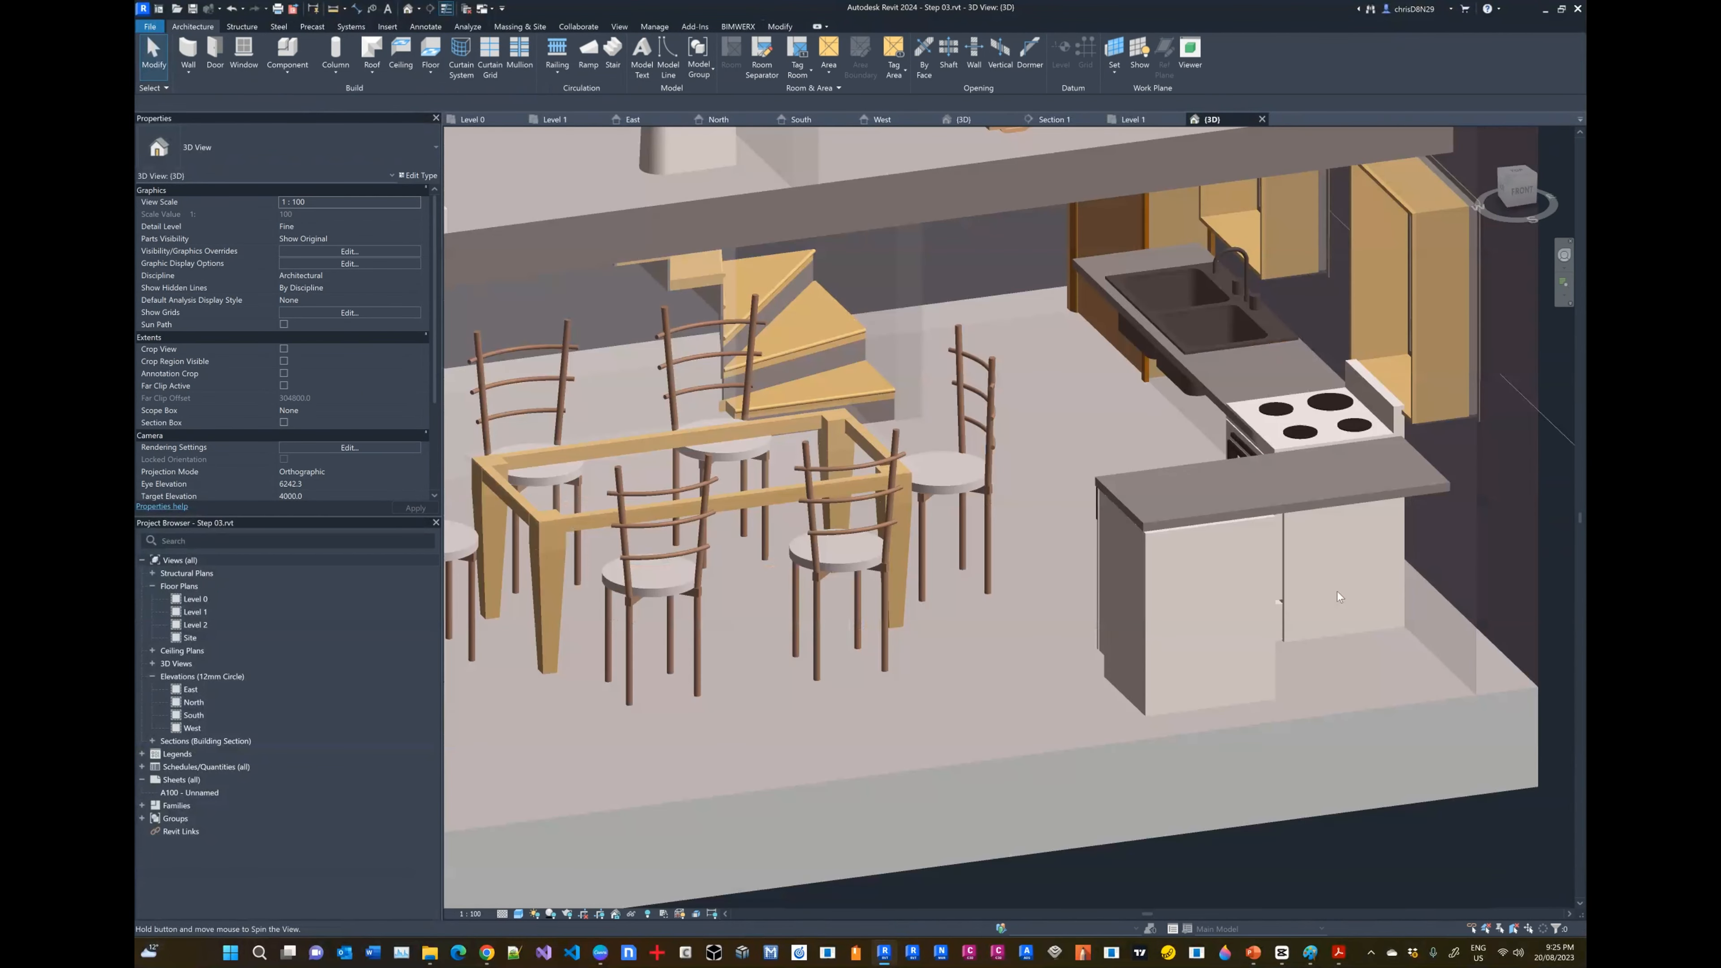
pyautogui.click(1159, 406)
pyautogui.rightClick(1159, 406)
pyautogui.moveTo(1219, 502)
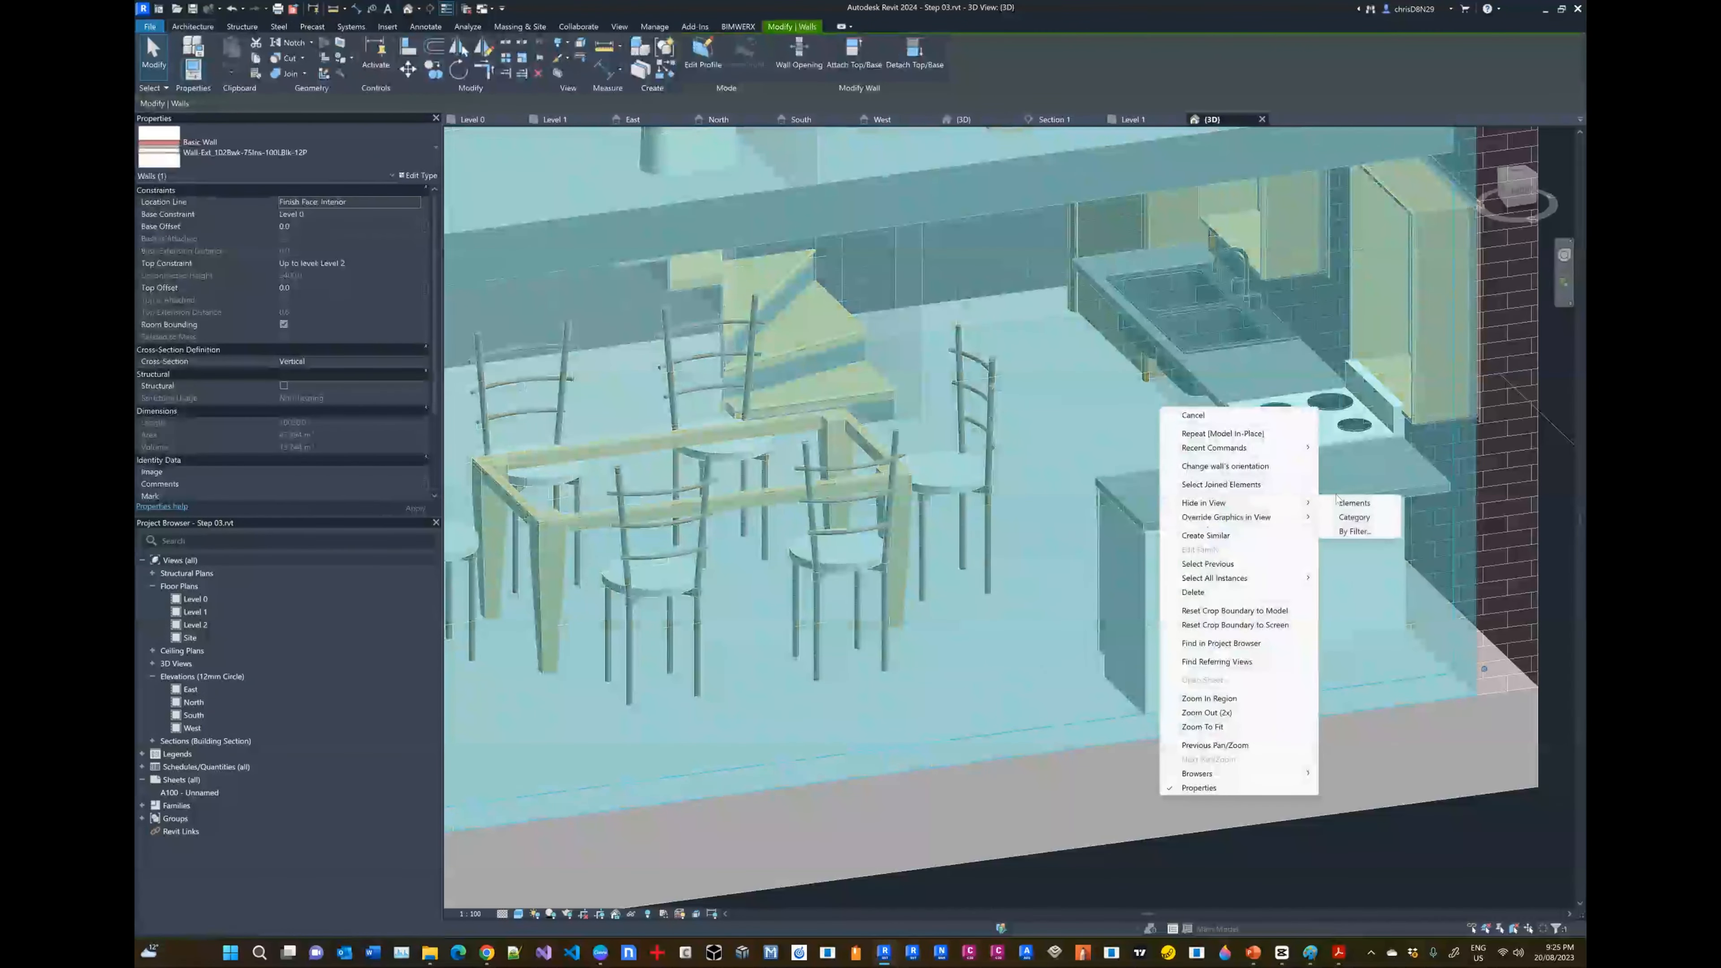
pyautogui.click(1338, 499)
pyautogui.press('Escape')
pyautogui.scroll(-4, 1140, 505)
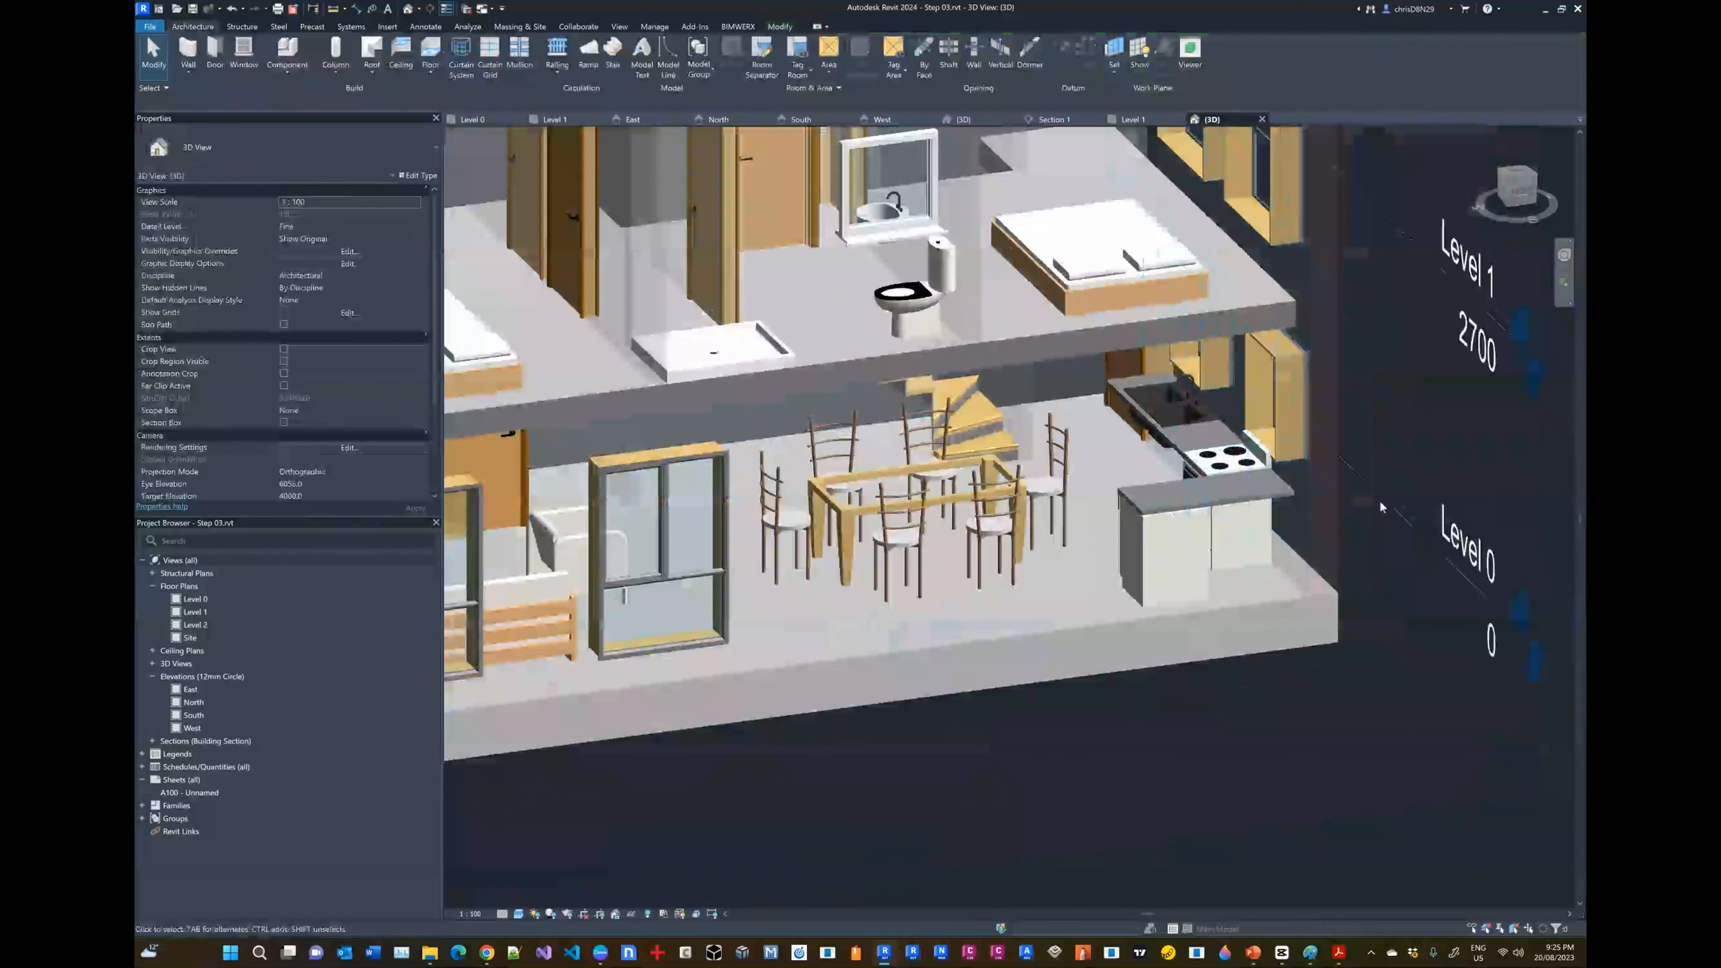
# Step: Try to hide the exterior end wall beside the kitchen in Step 03's 3D view
pyautogui.scroll(1, 1298, 508)
pyautogui.click(1317, 381)
pyautogui.rightClick(1317, 381)
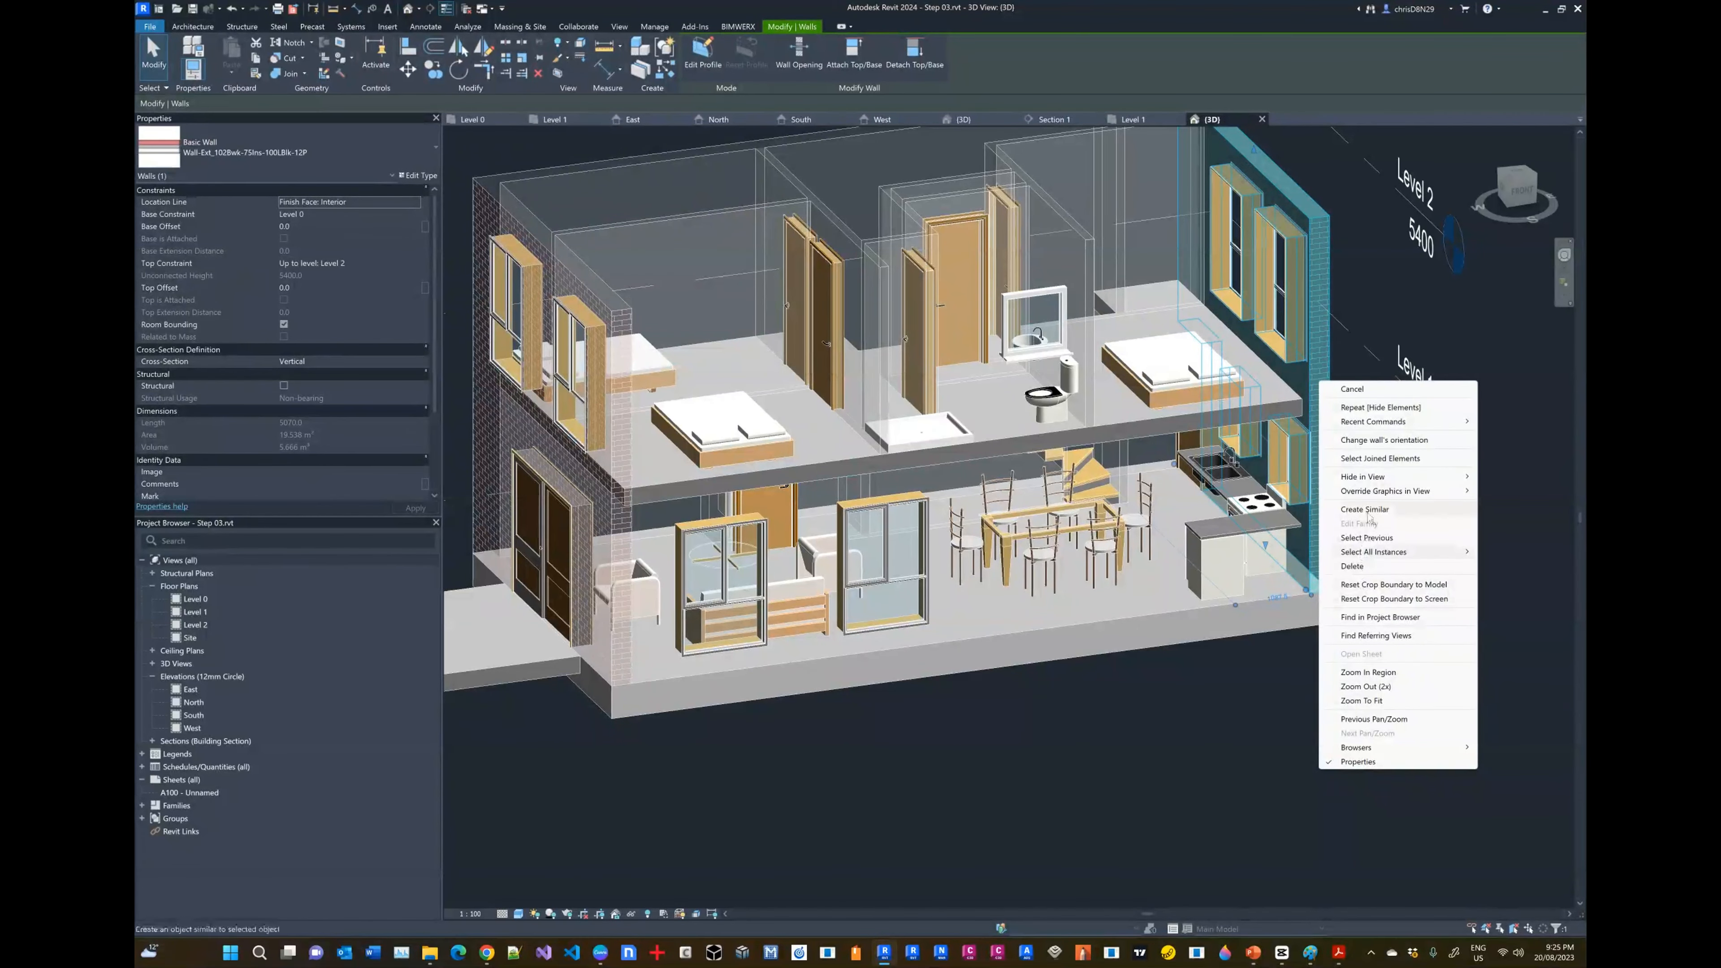
pyautogui.moveTo(1443, 477)
pyautogui.click(1507, 483)
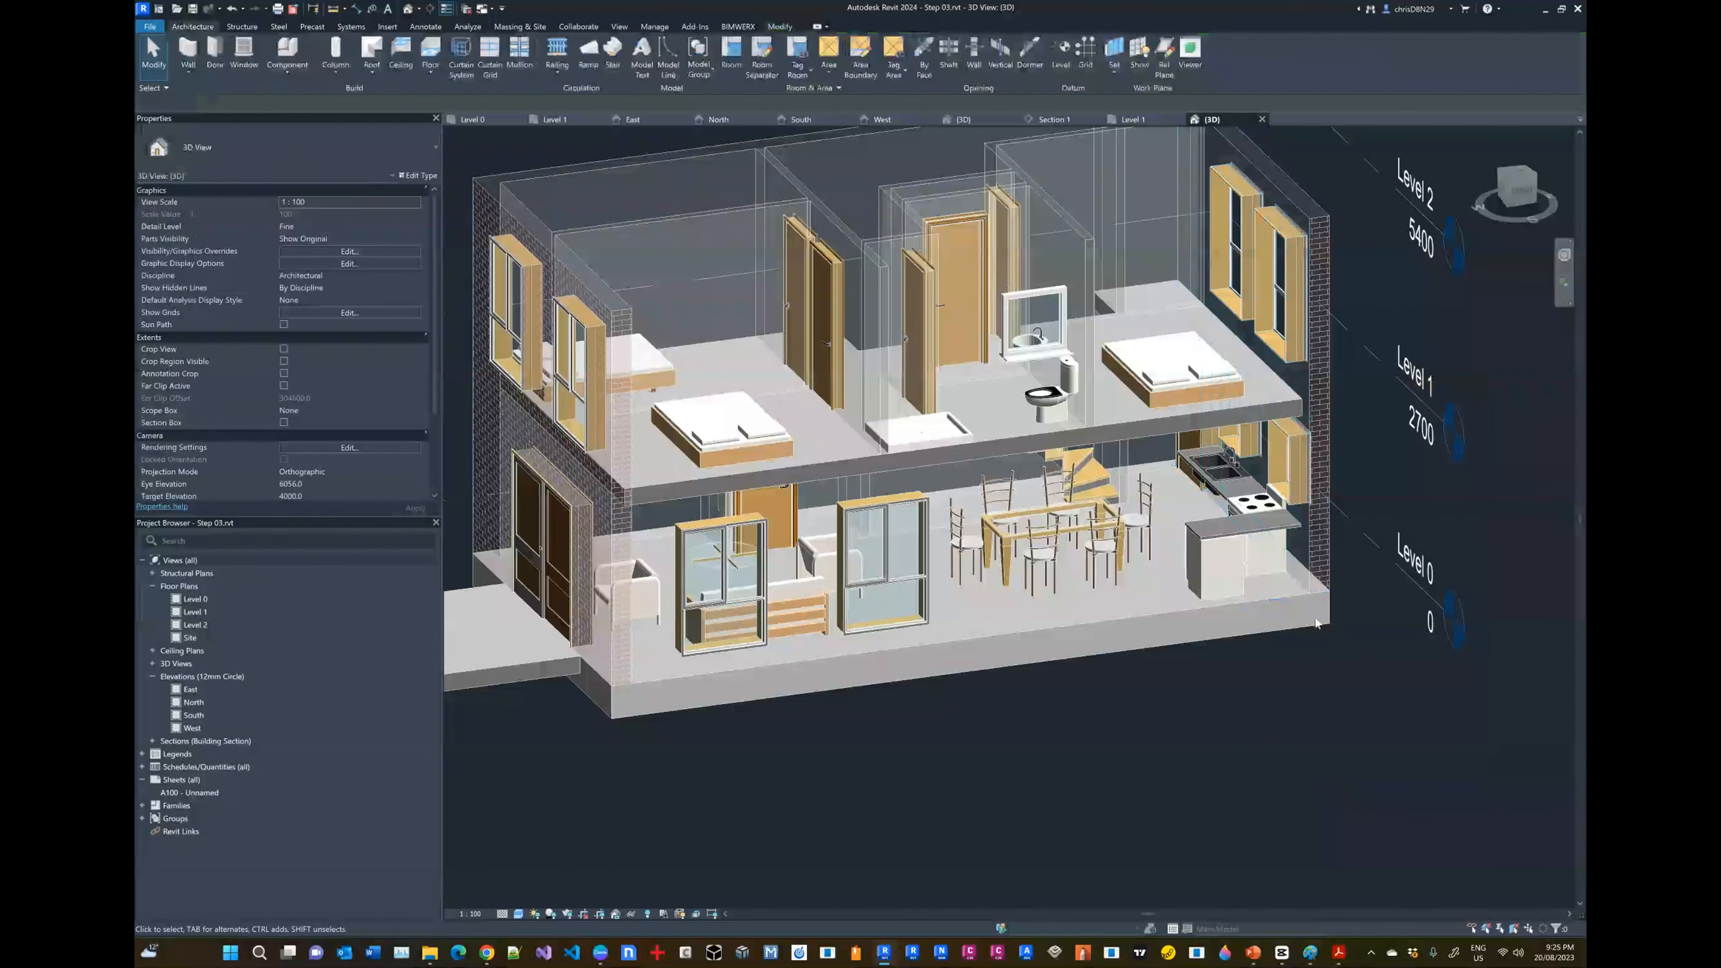
# Step: Open the reference Kitchen Counter for in-place editing in Step 03 and enter the sketch of its extrusion
pyautogui.scroll(5, 1254, 520)
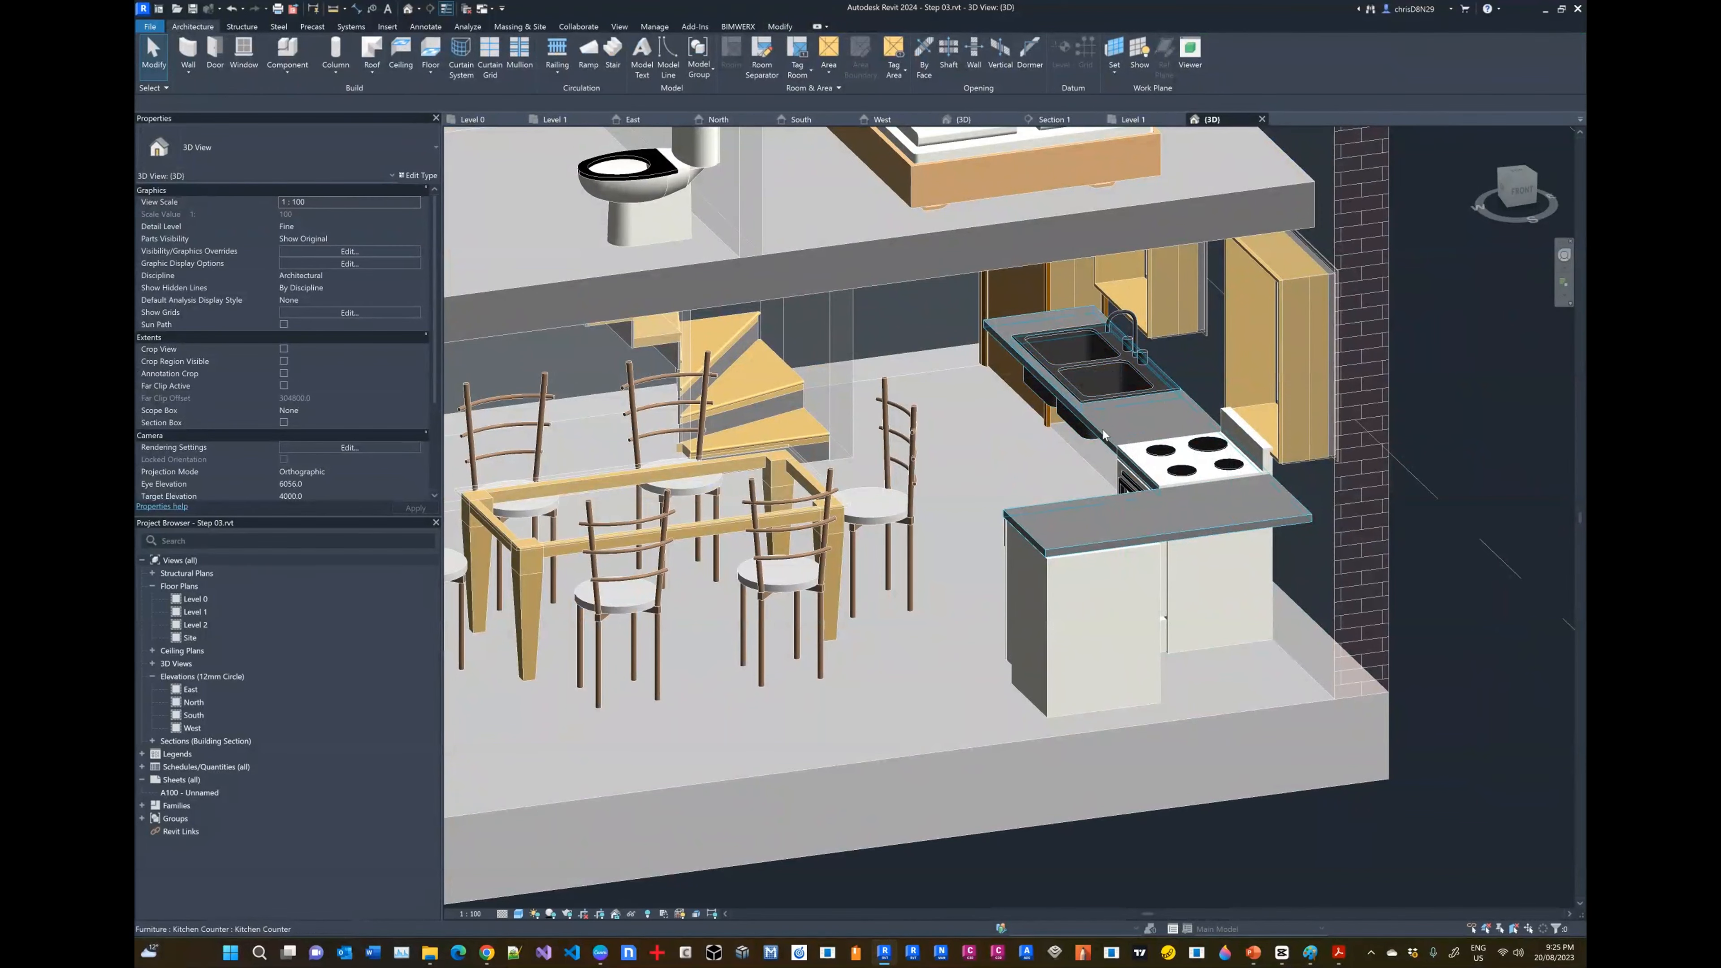
pyautogui.click(1144, 418)
pyautogui.scroll(3, 1099, 382)
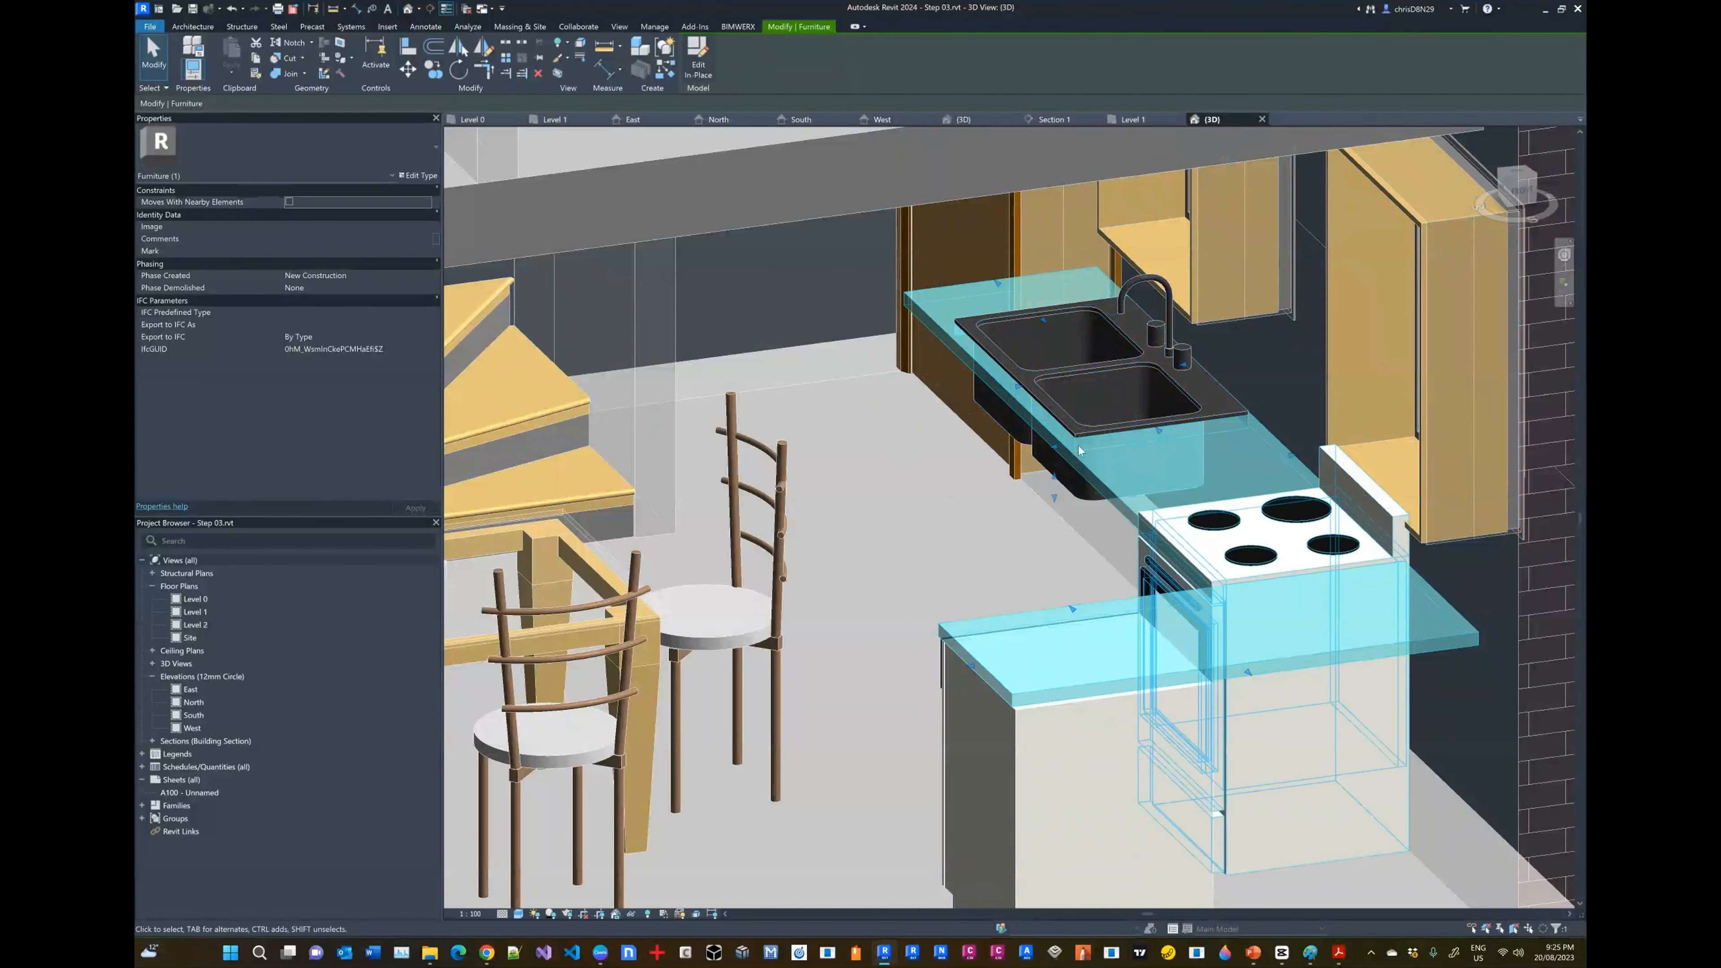
pyautogui.click(697, 65)
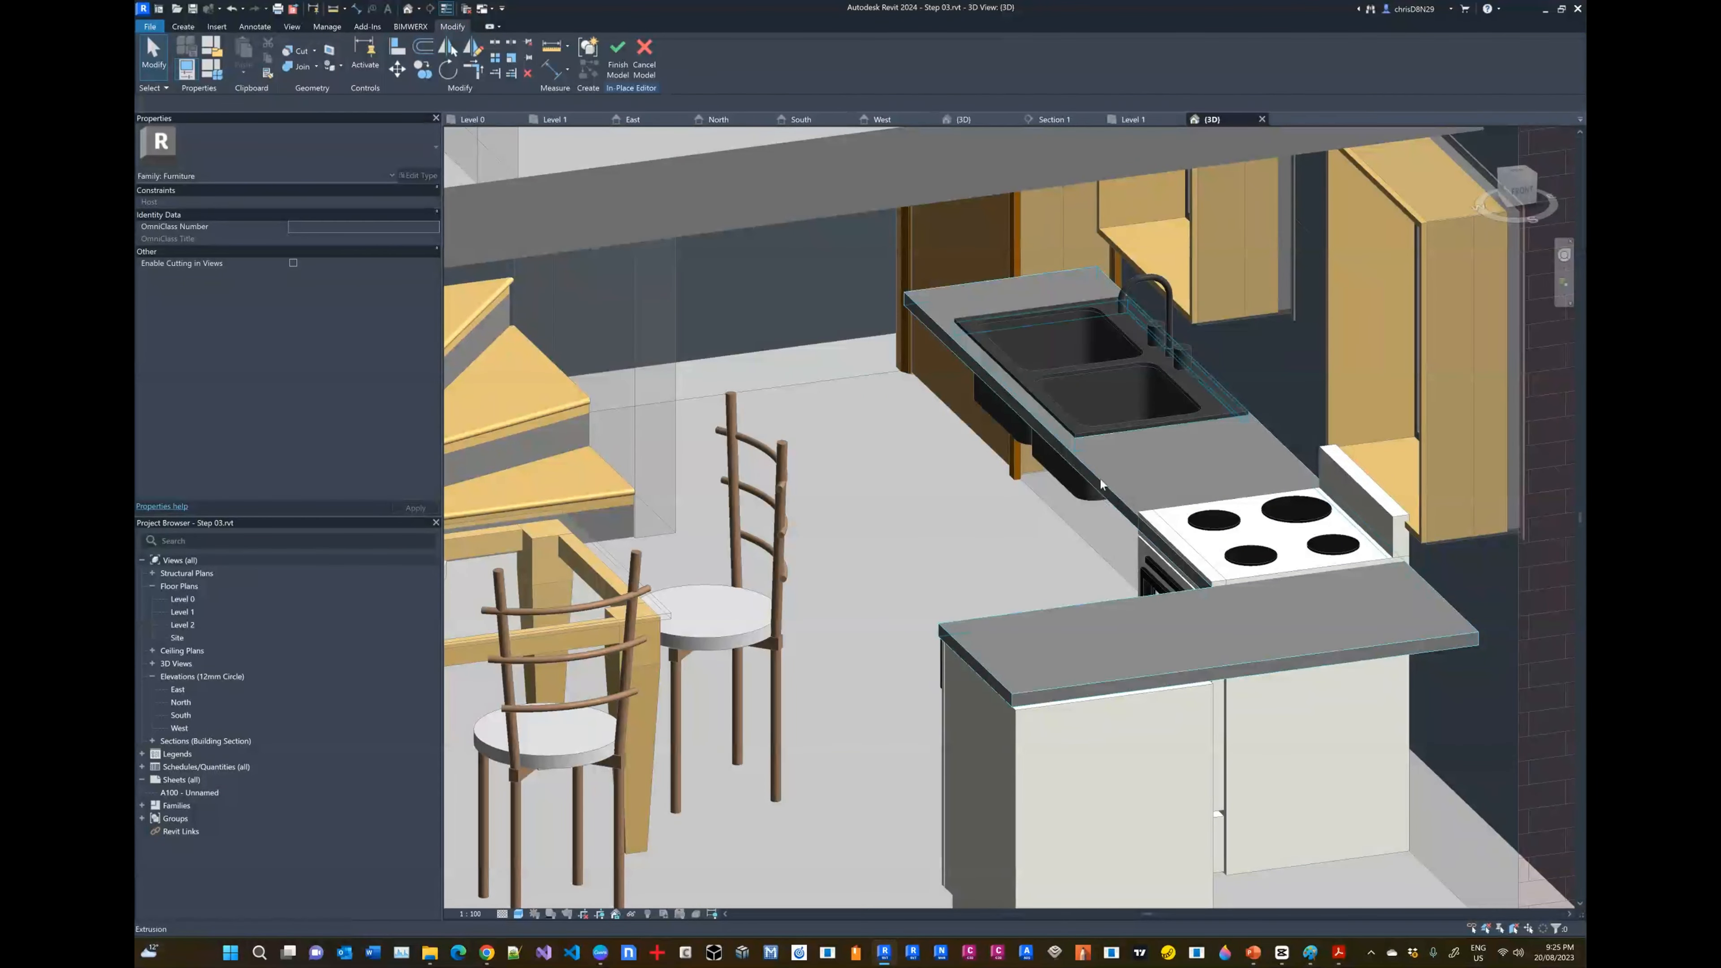
pyautogui.click(994, 313)
pyautogui.click(624, 64)
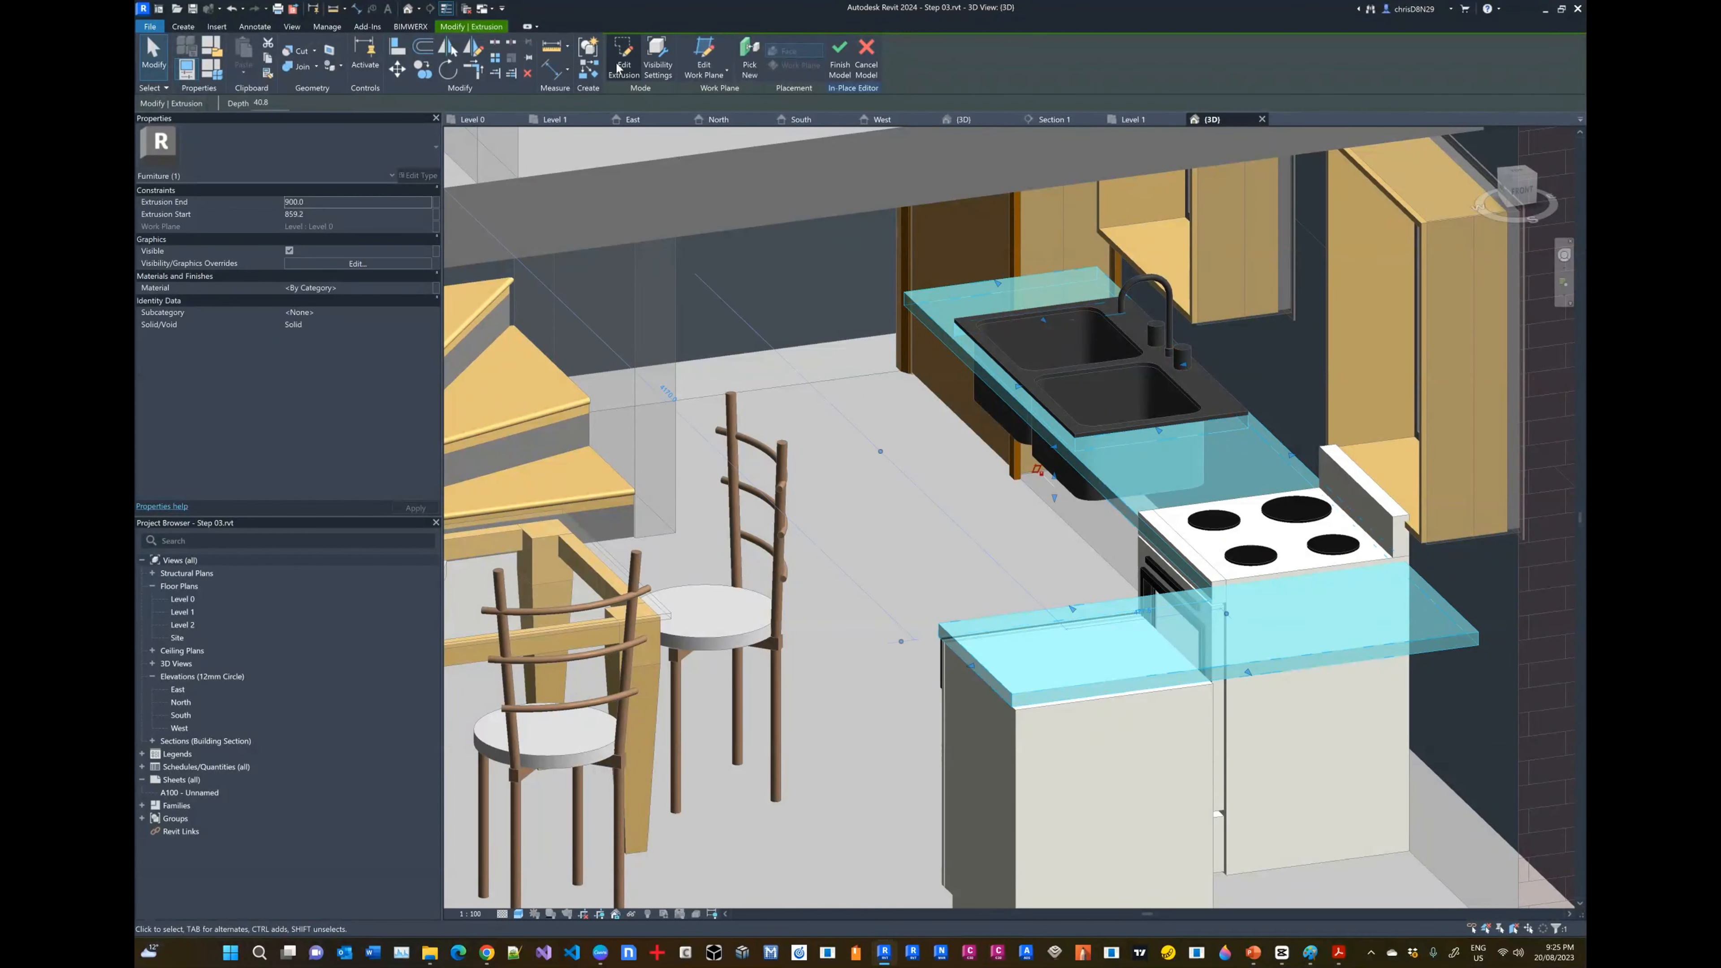
pyautogui.scroll(-3, 1118, 412)
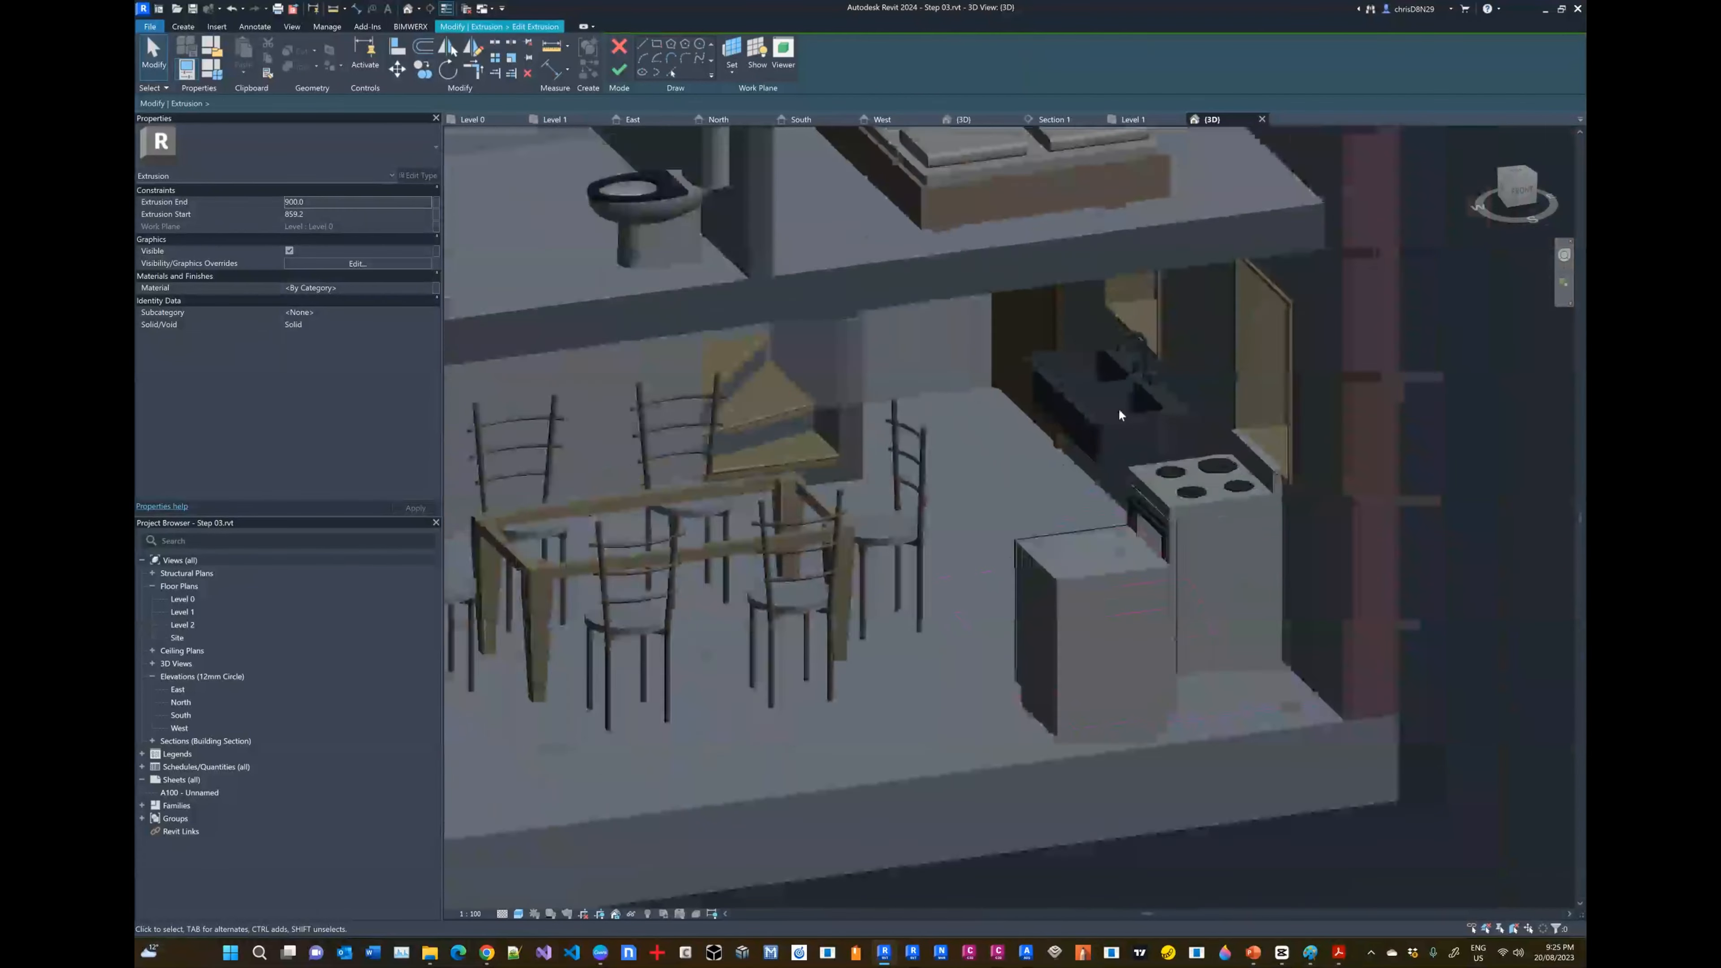
pyautogui.scroll(2, 1185, 551)
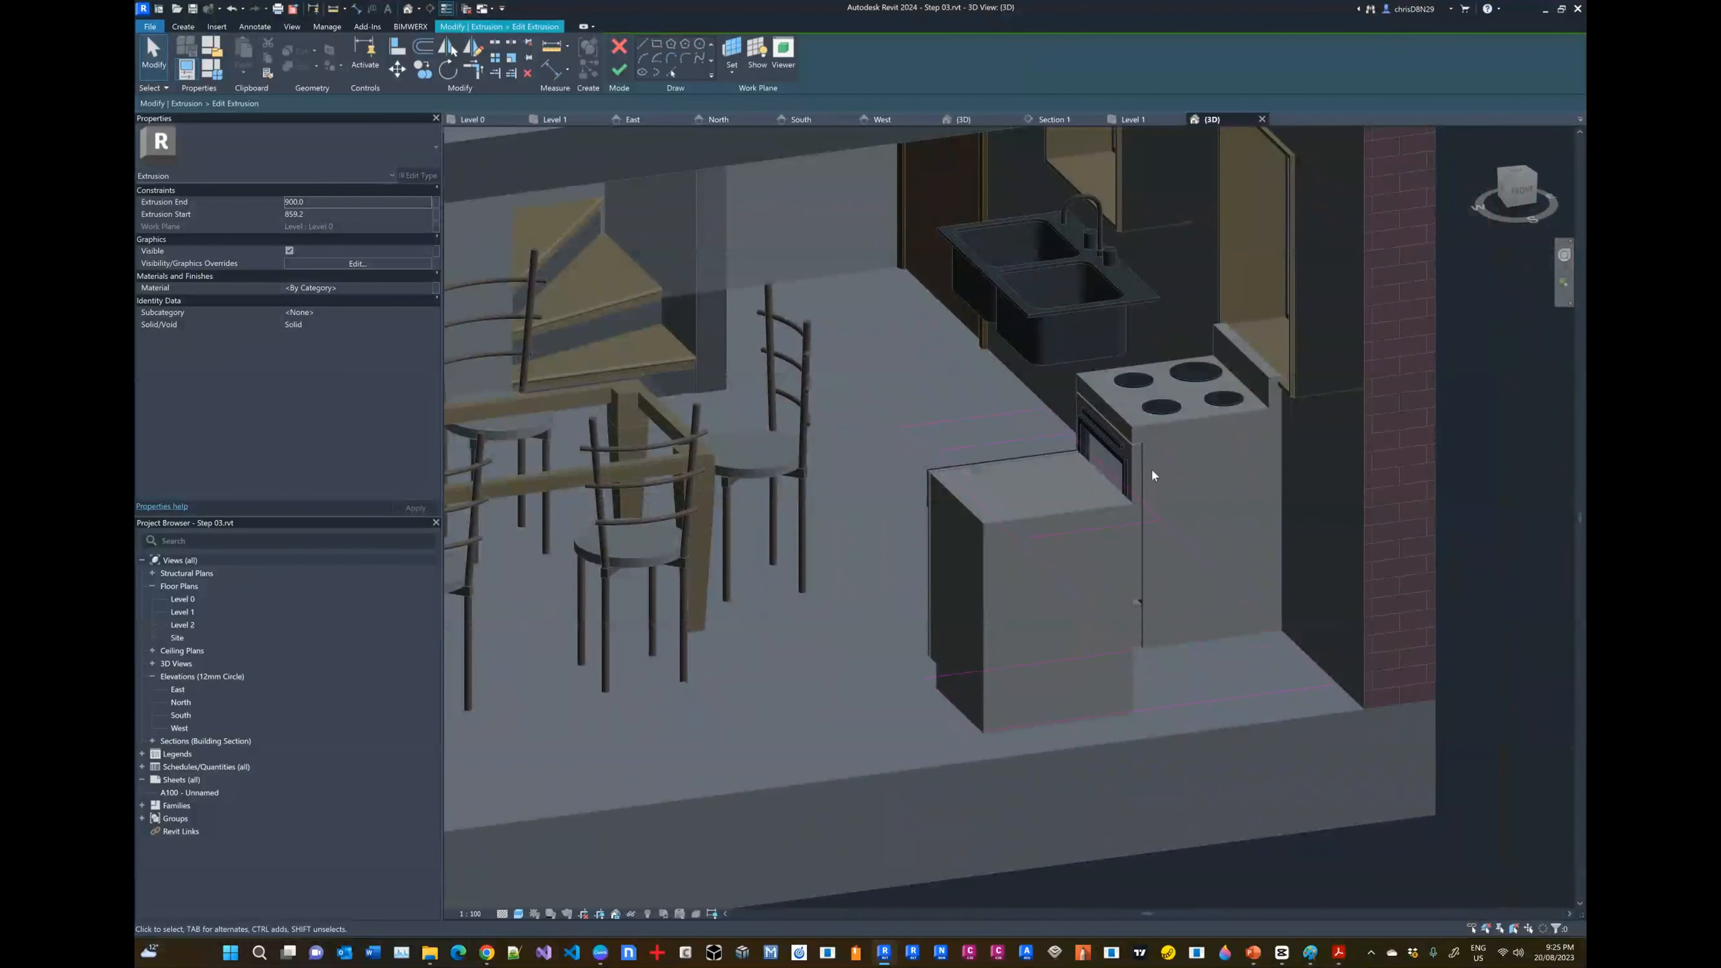
pyautogui.scroll(2, 1060, 289)
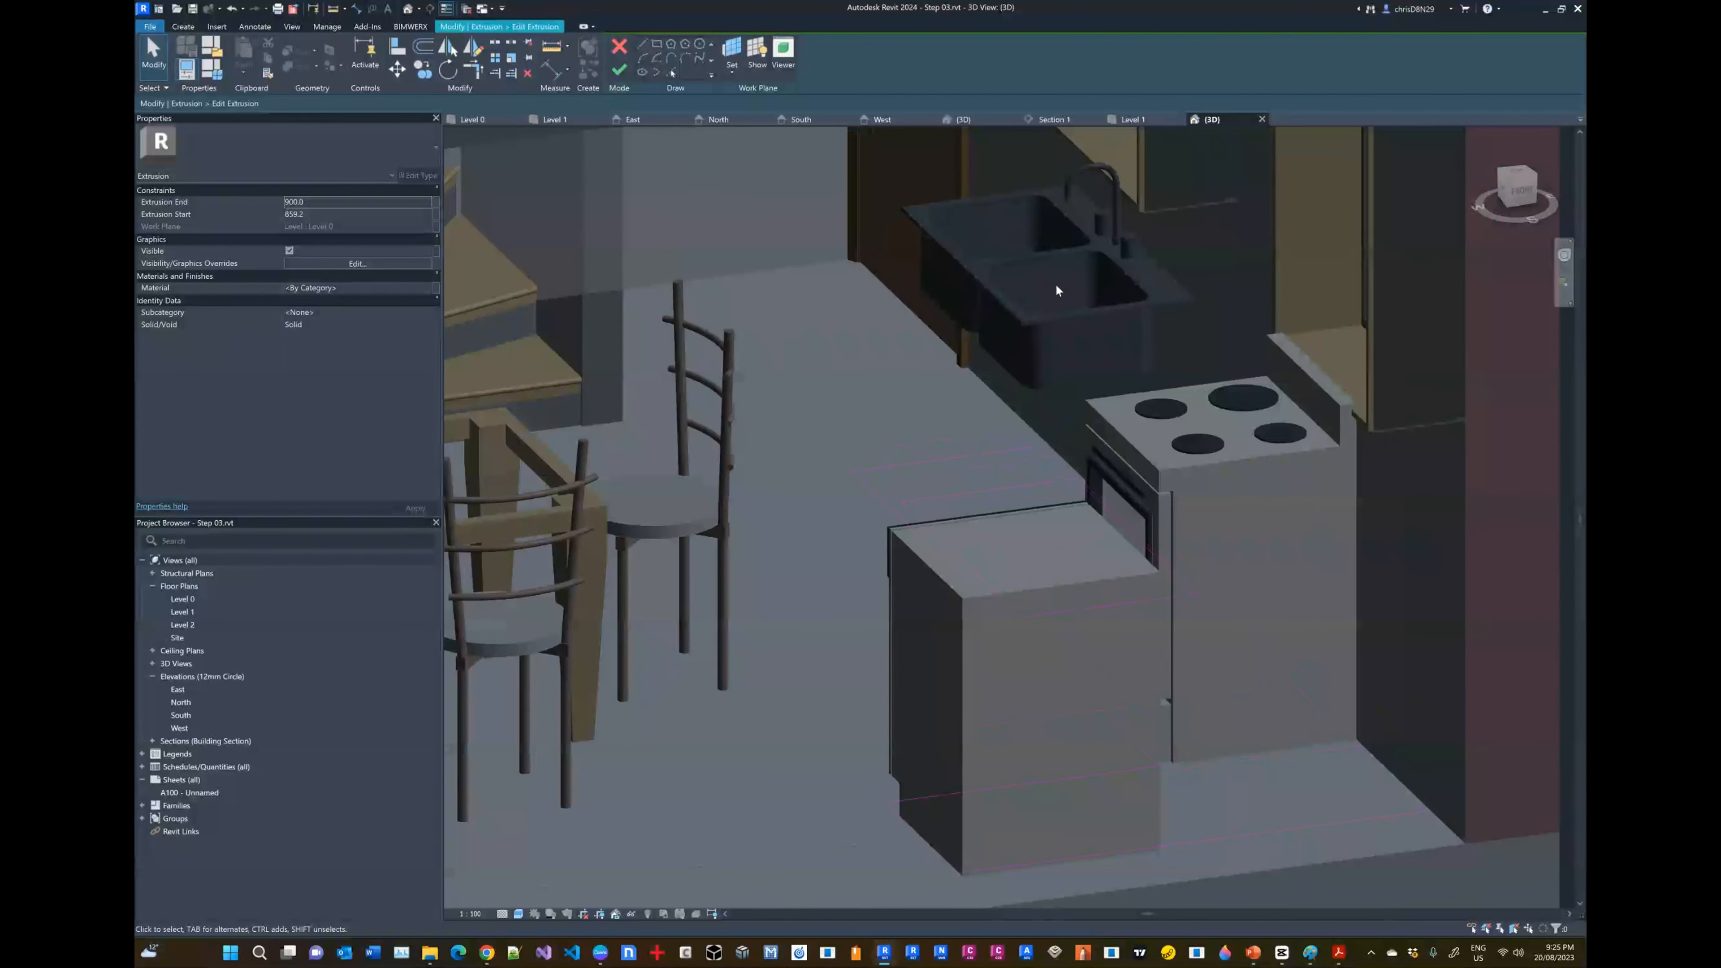
# Step: Examine the reference counter's extrusion sketch around the sink in Step 03's Level 1 floor plan
pyautogui.click(478, 120)
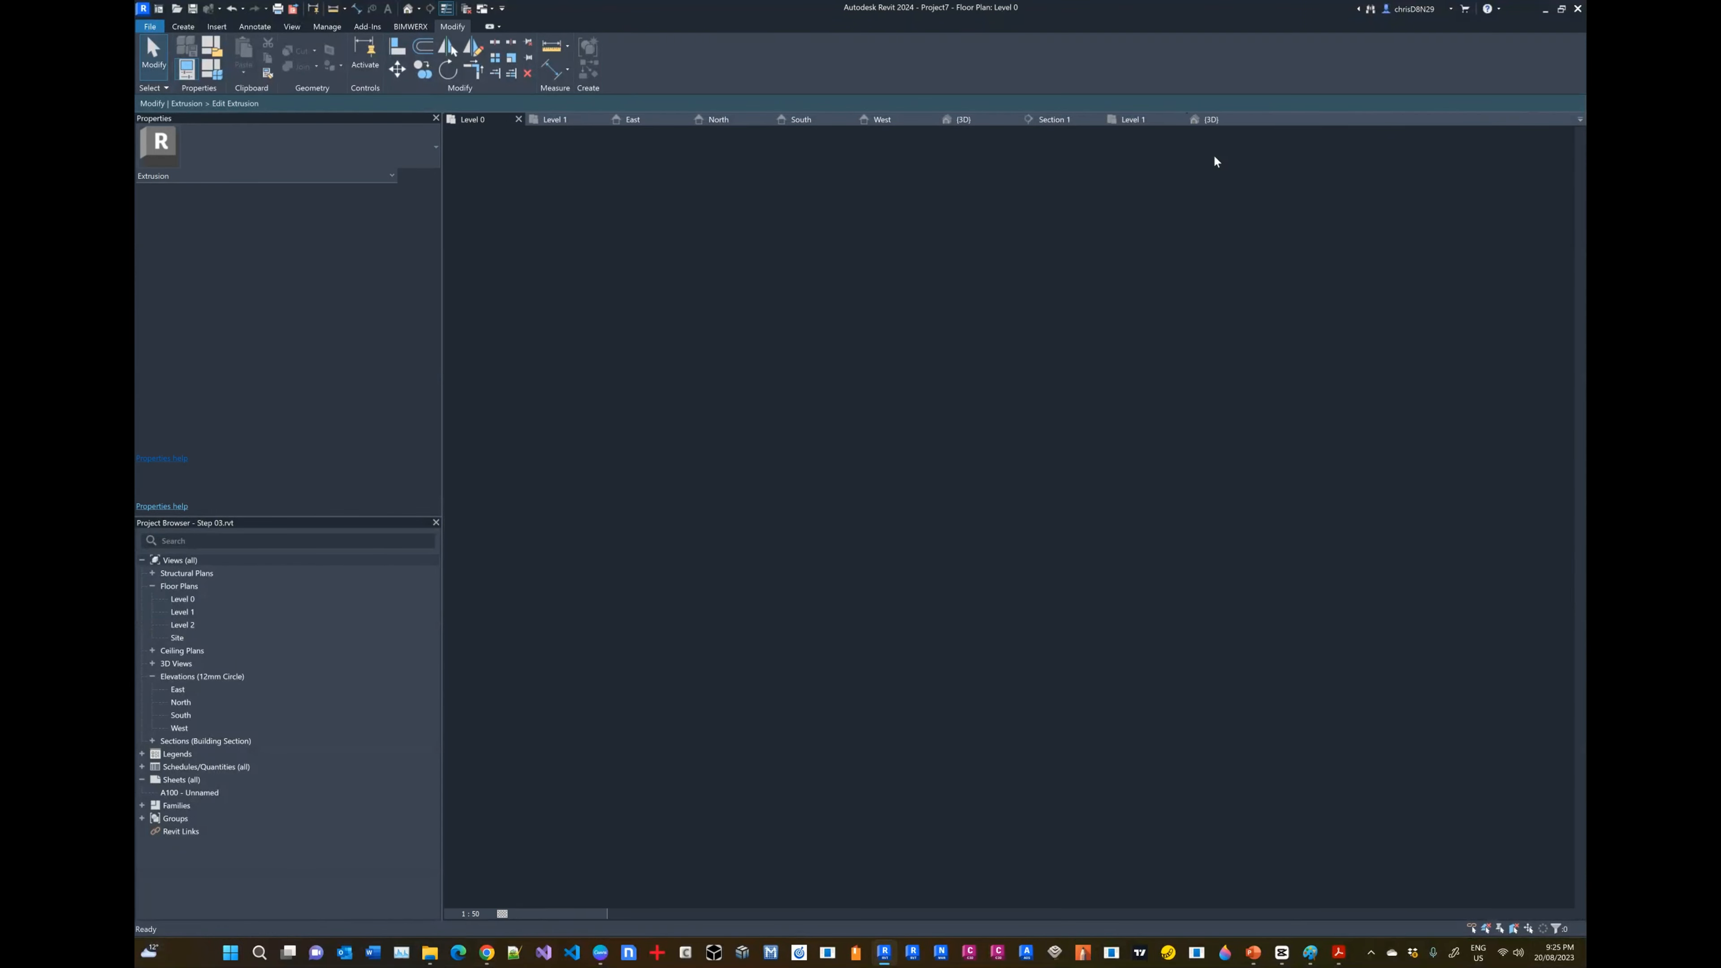
pyautogui.click(1212, 120)
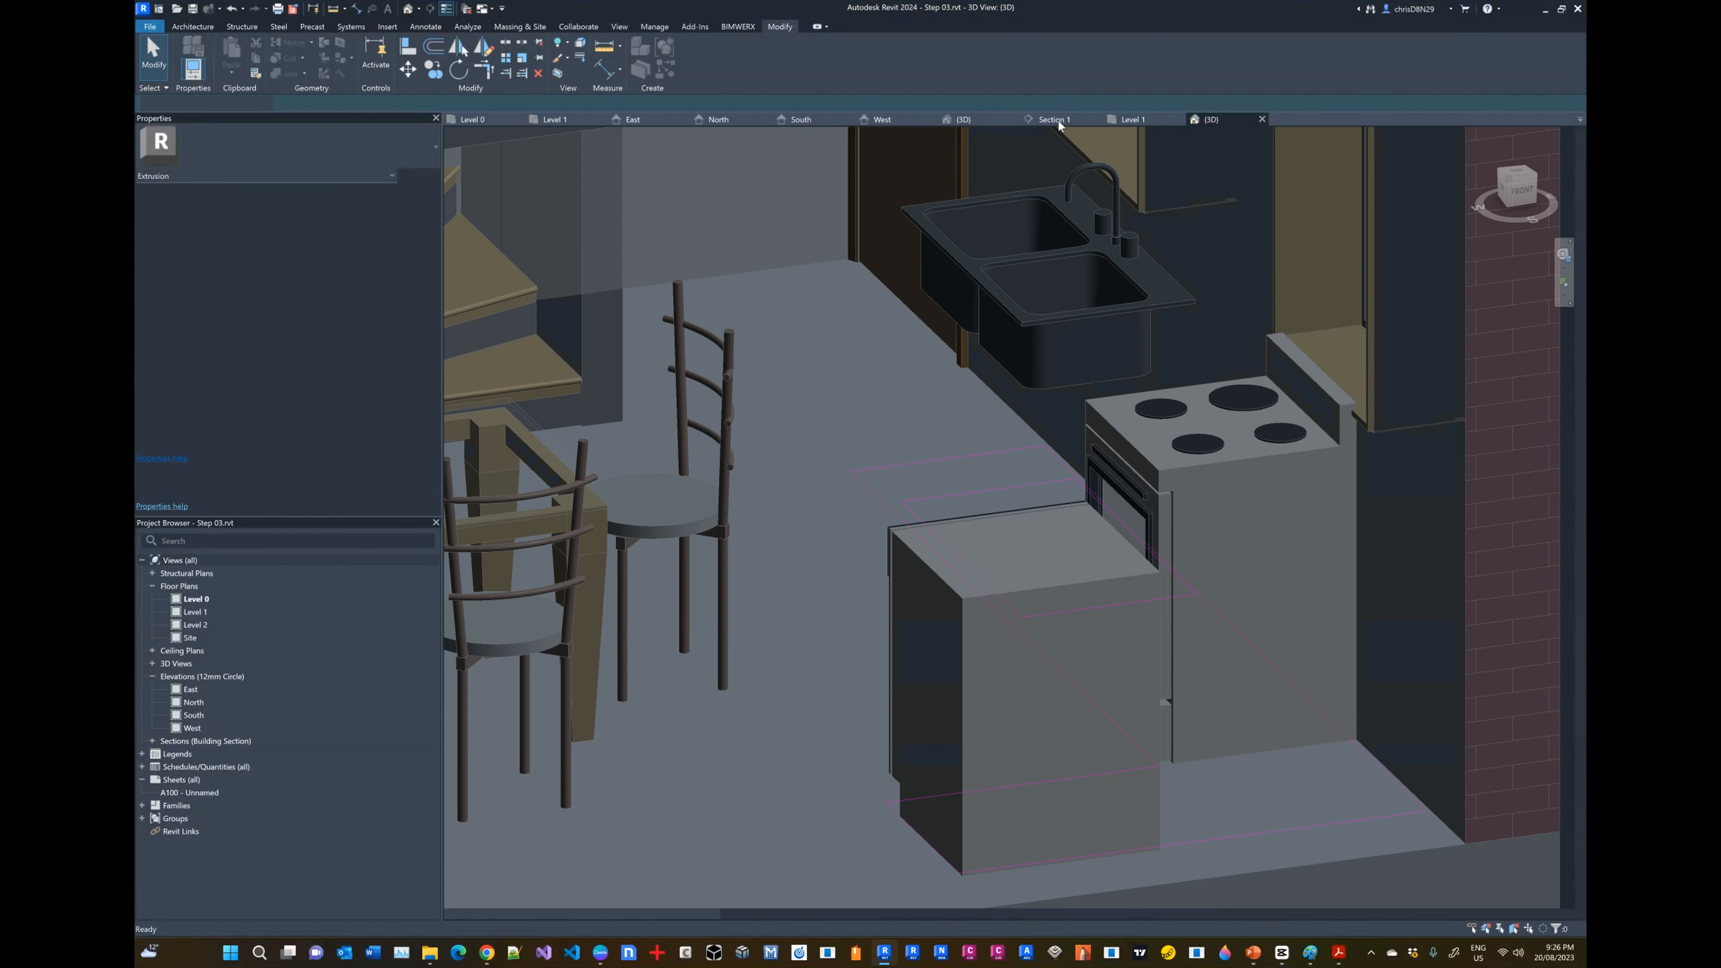
pyautogui.click(1057, 120)
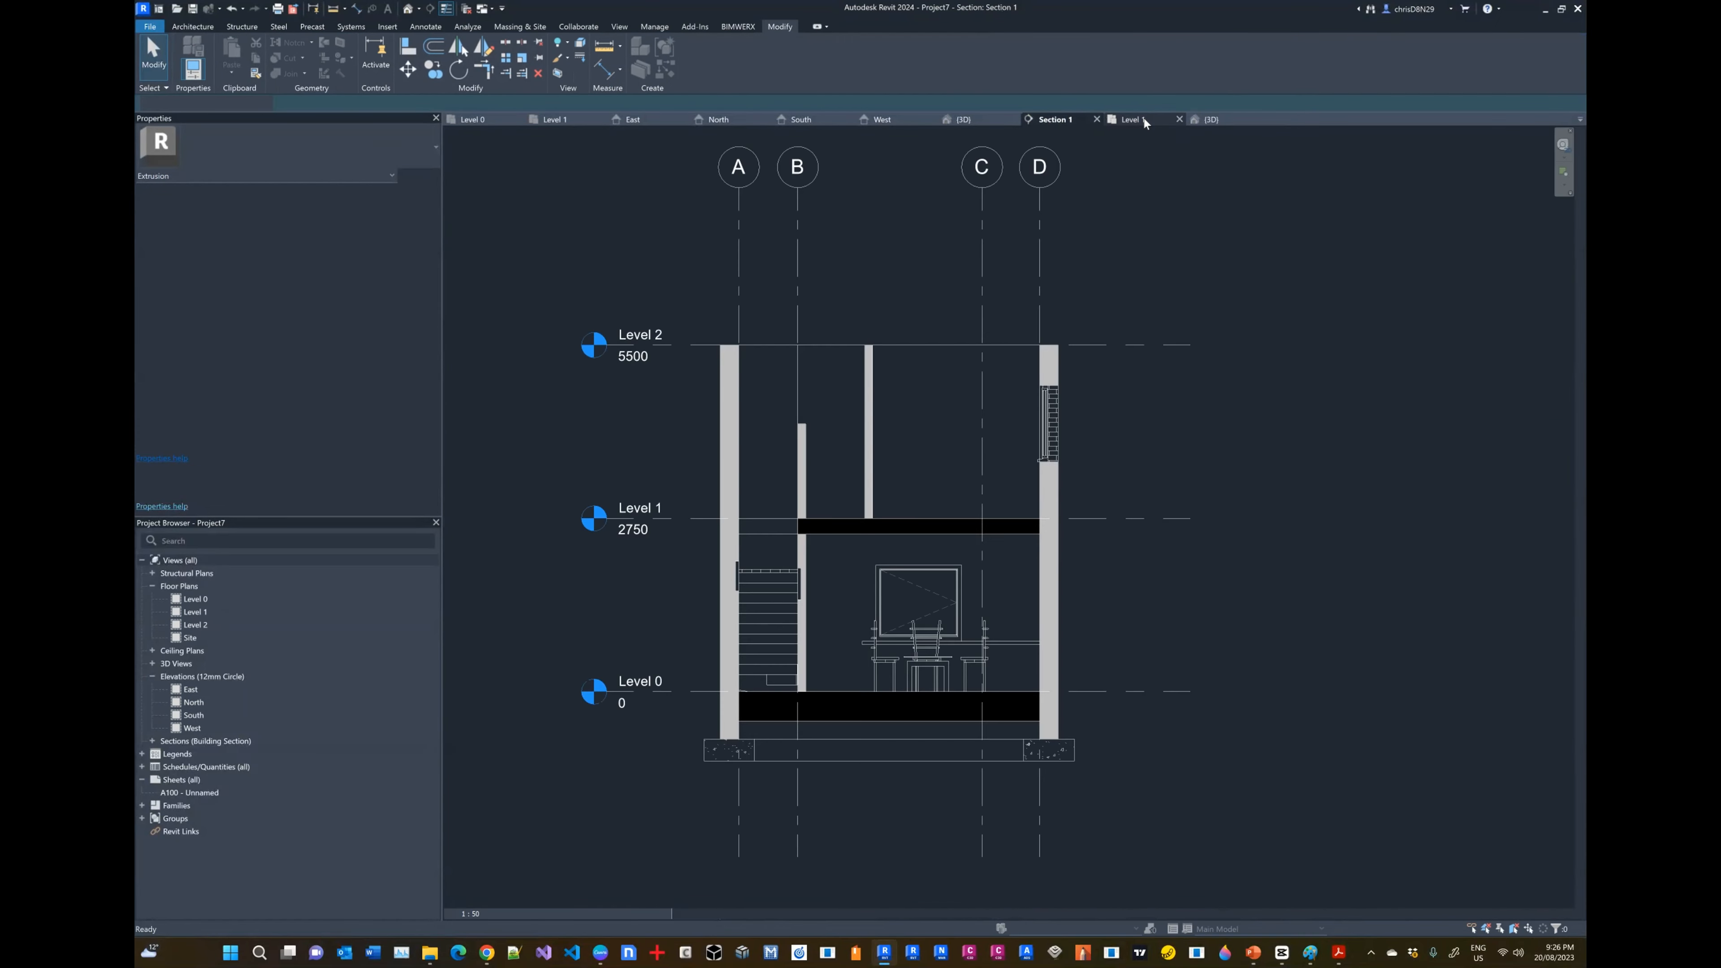
pyautogui.click(1135, 119)
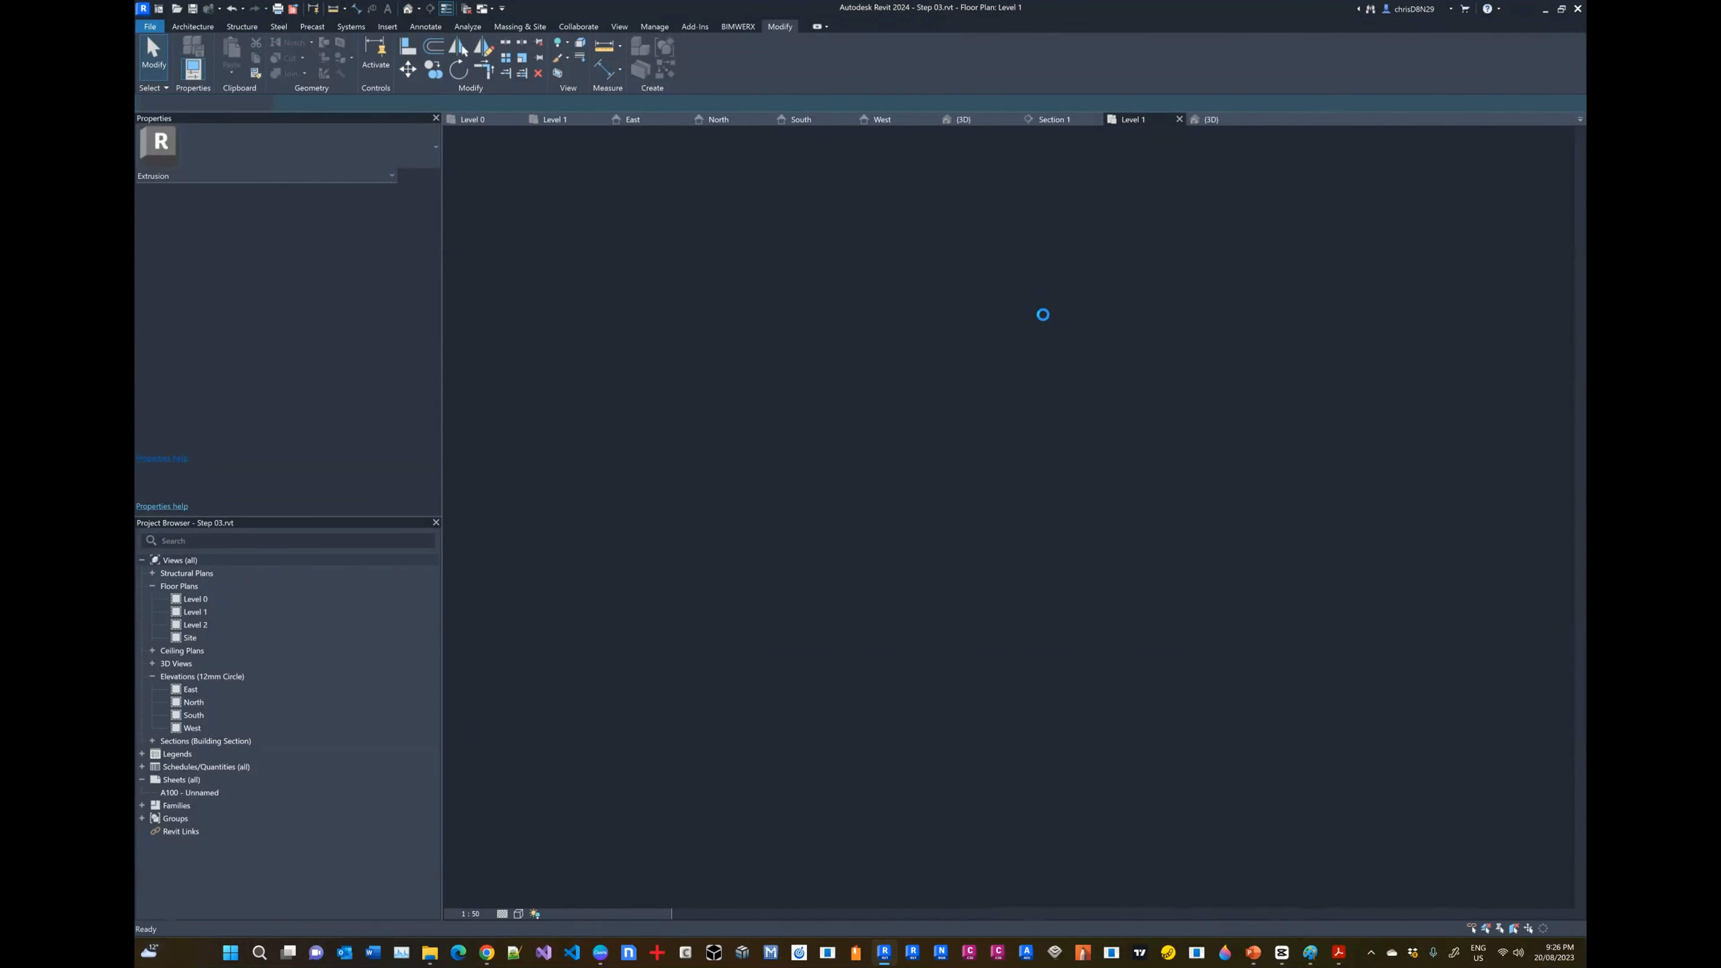
pyautogui.scroll(5, 1174, 456)
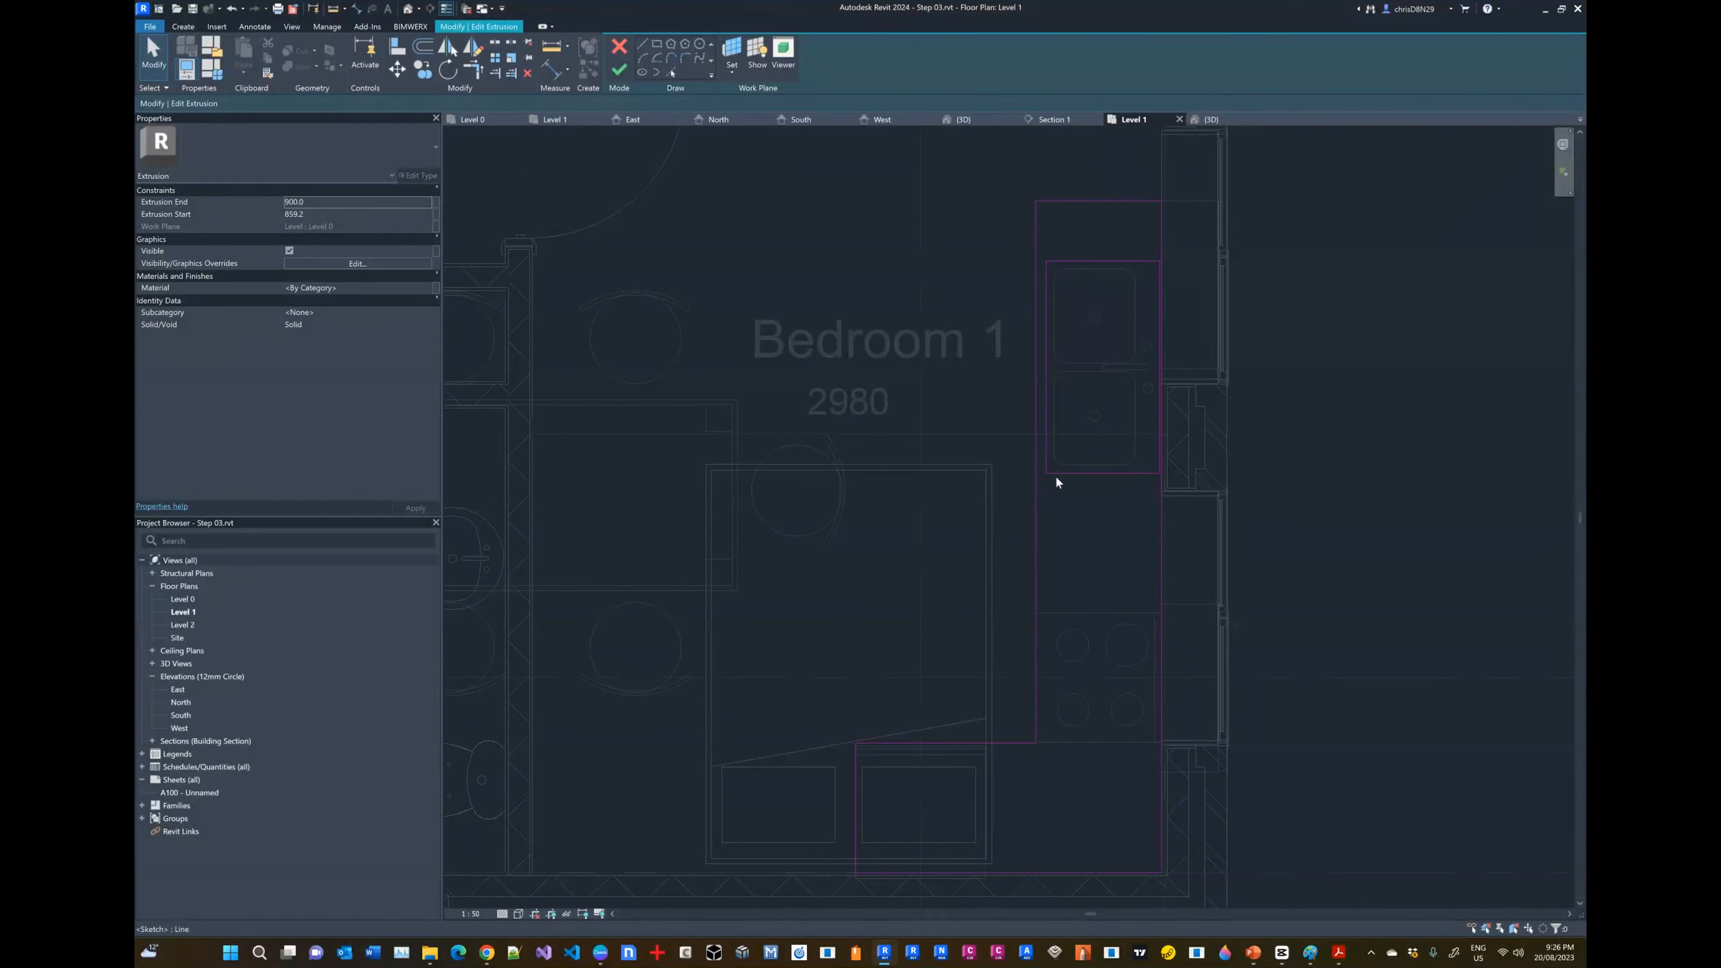
# Step: Check the rectangular sink cutout in the counter's extrusion sketch and finish the sketch edit
pyautogui.scroll(3, 1157, 328)
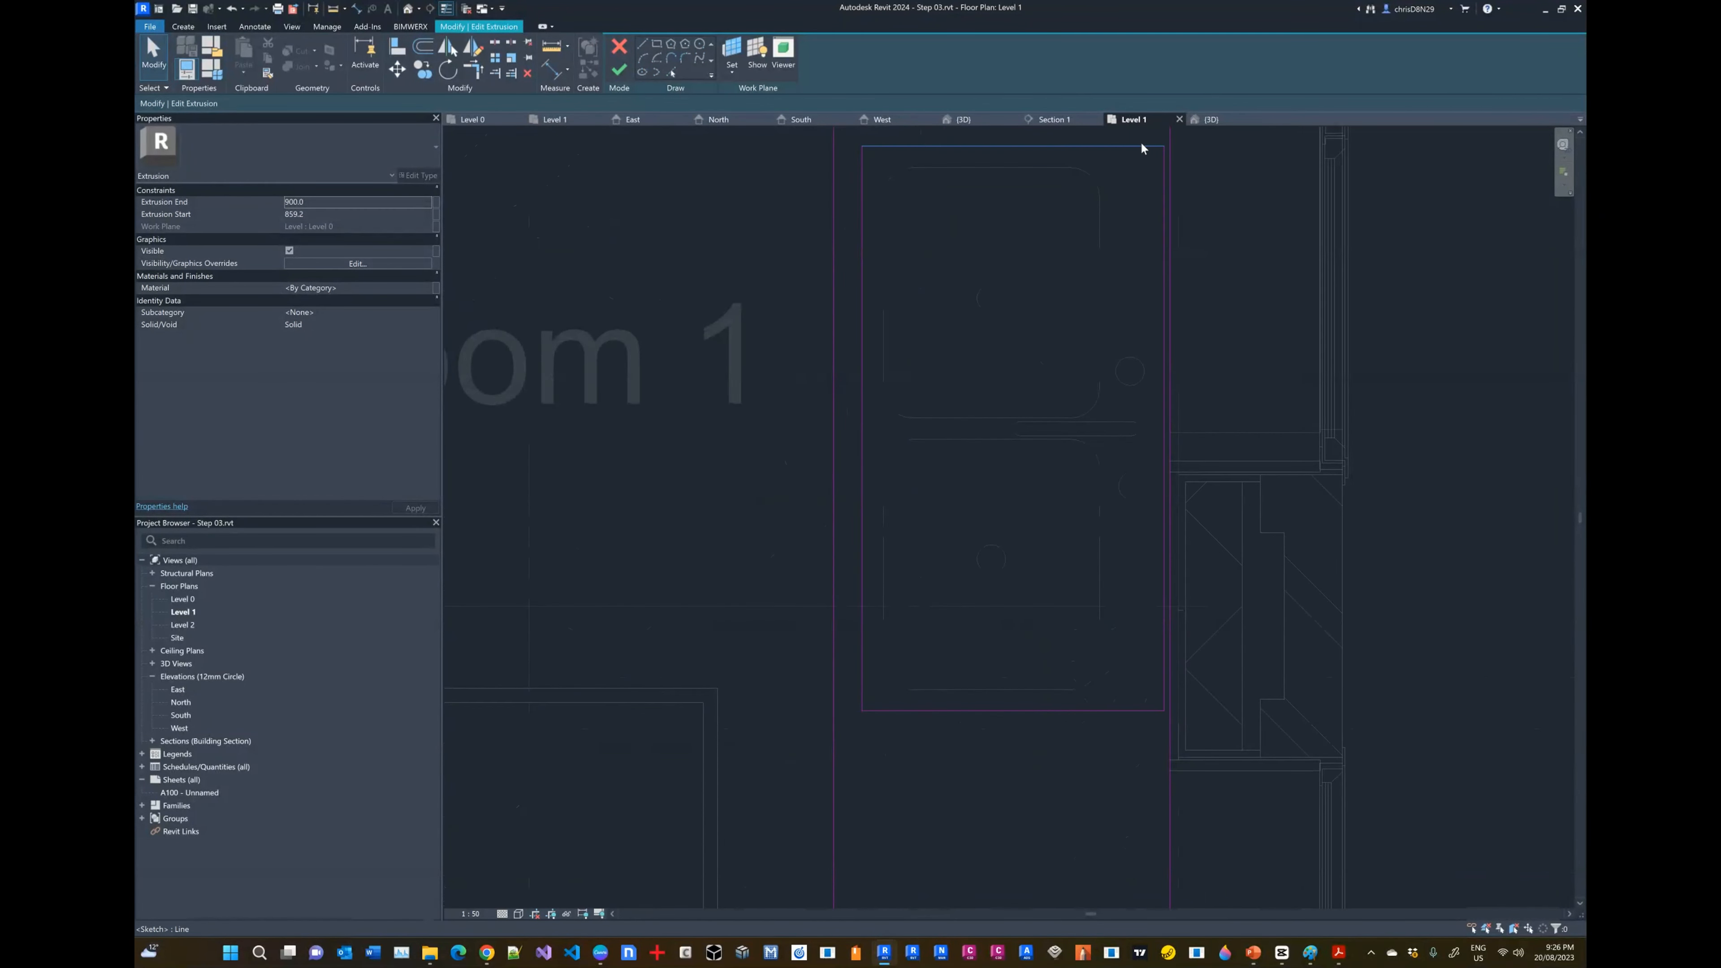
pyautogui.moveTo(1004, 219); pyautogui.dragTo(972, 403, button='middle')
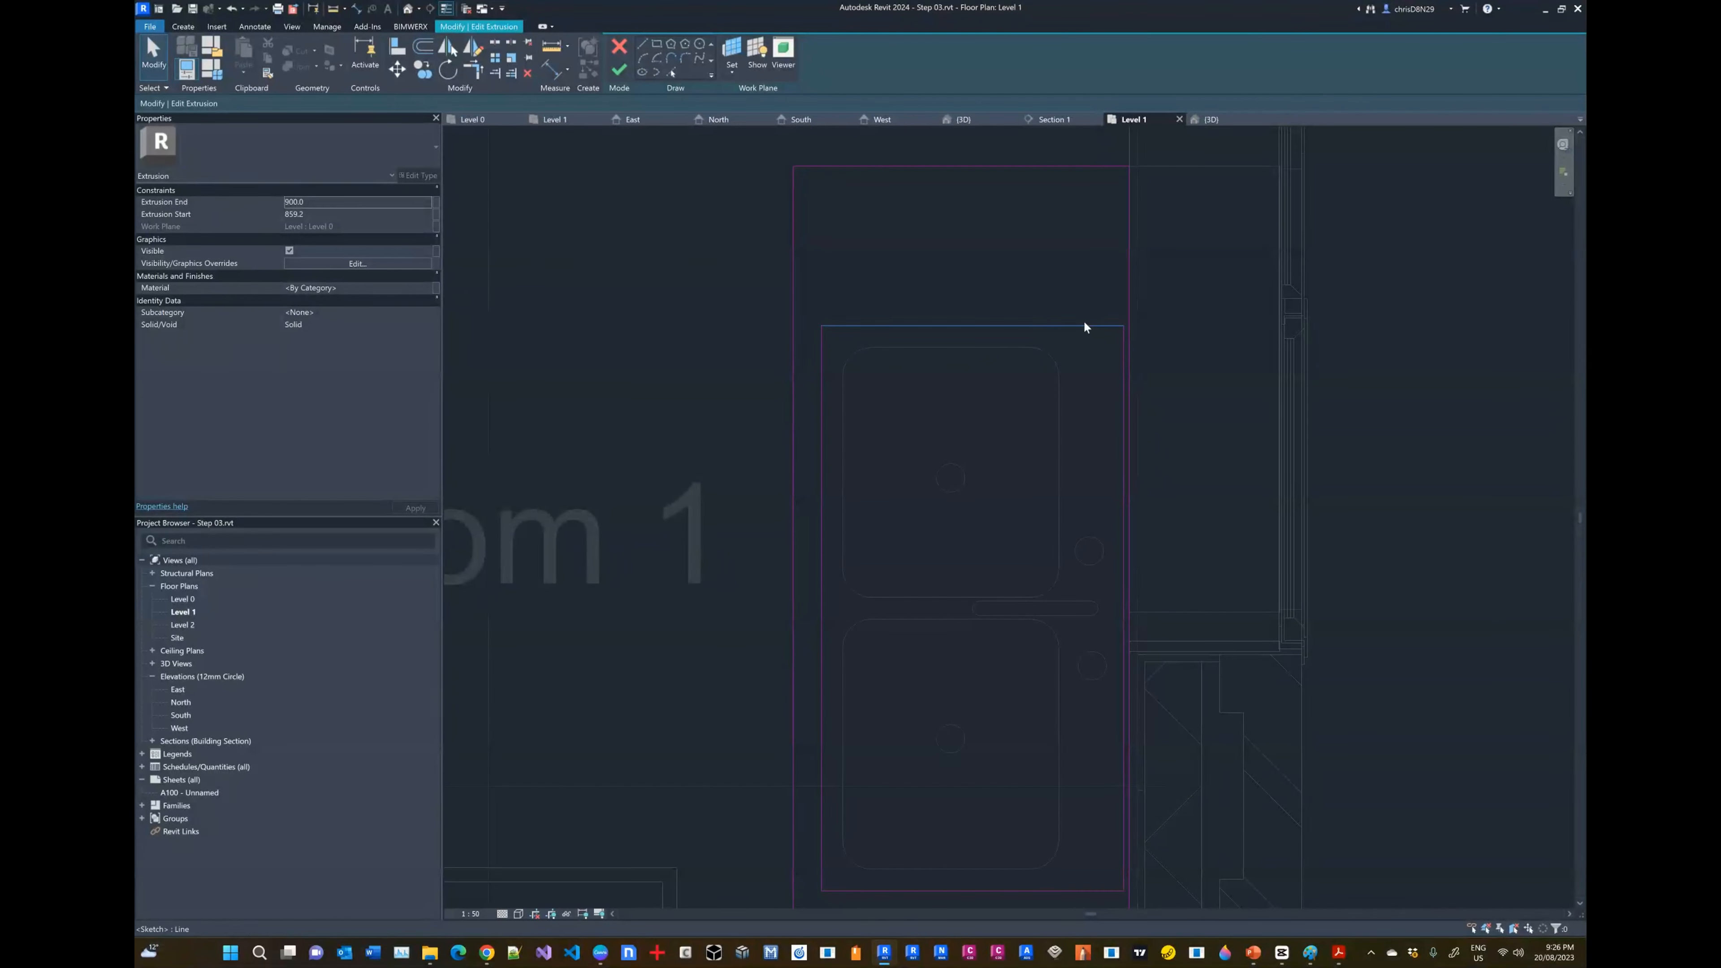
pyautogui.scroll(-3, 1070, 243)
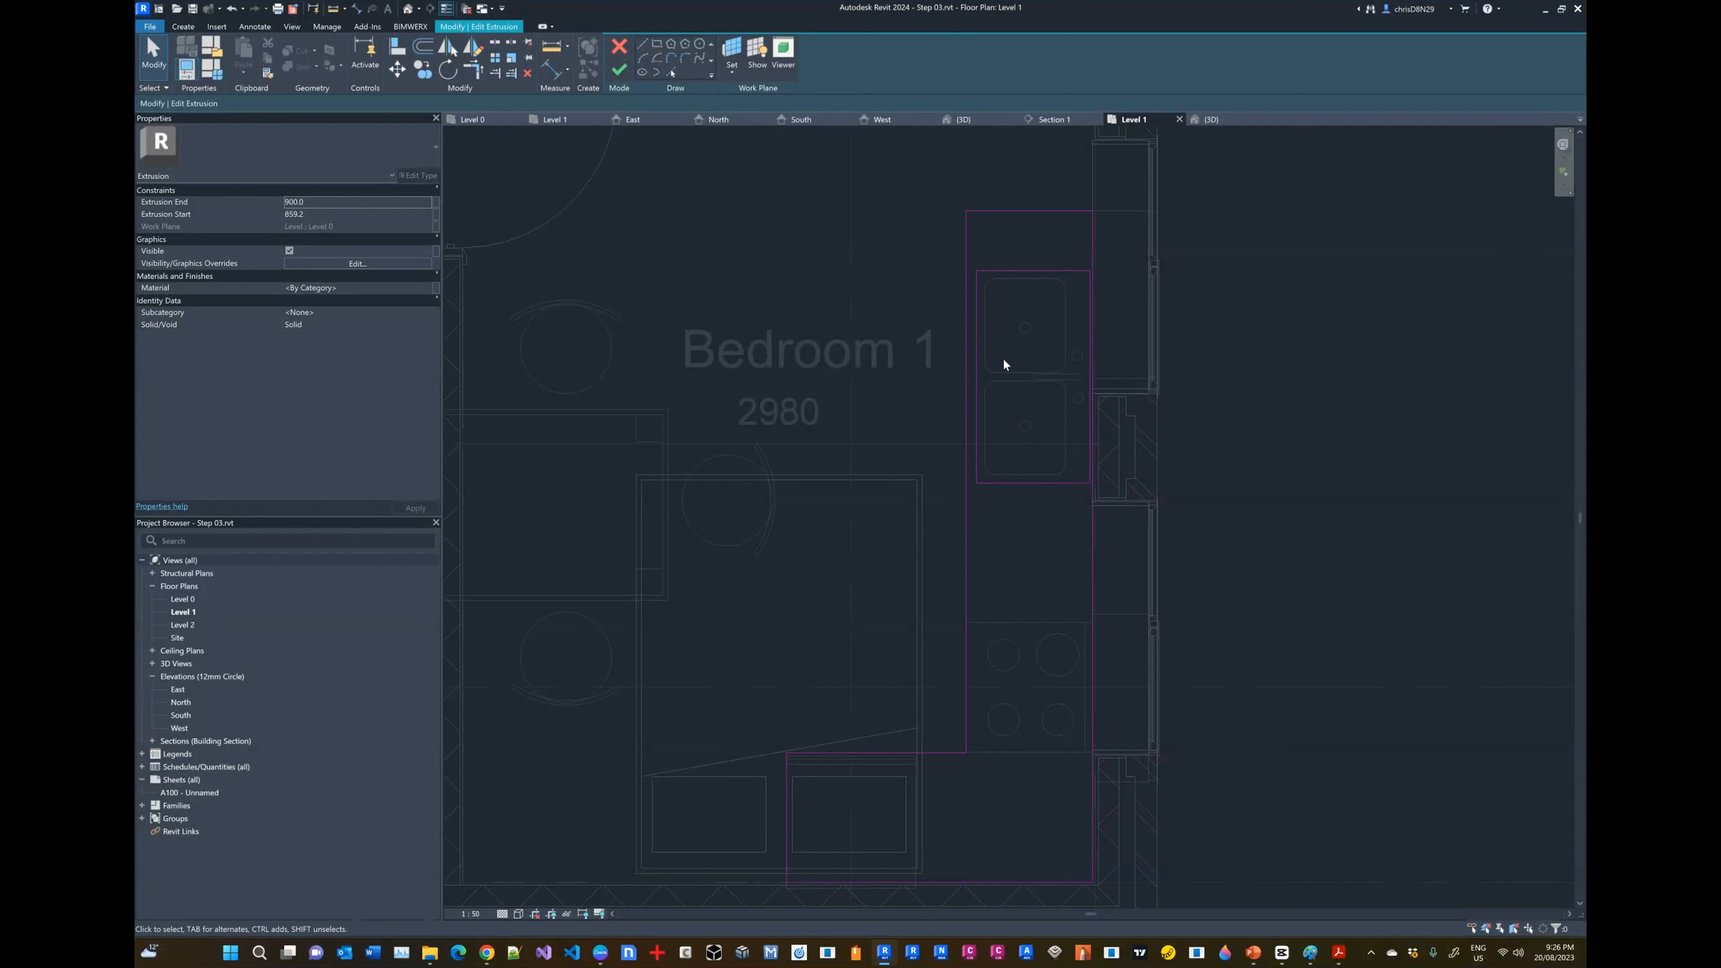
pyautogui.click(618, 69)
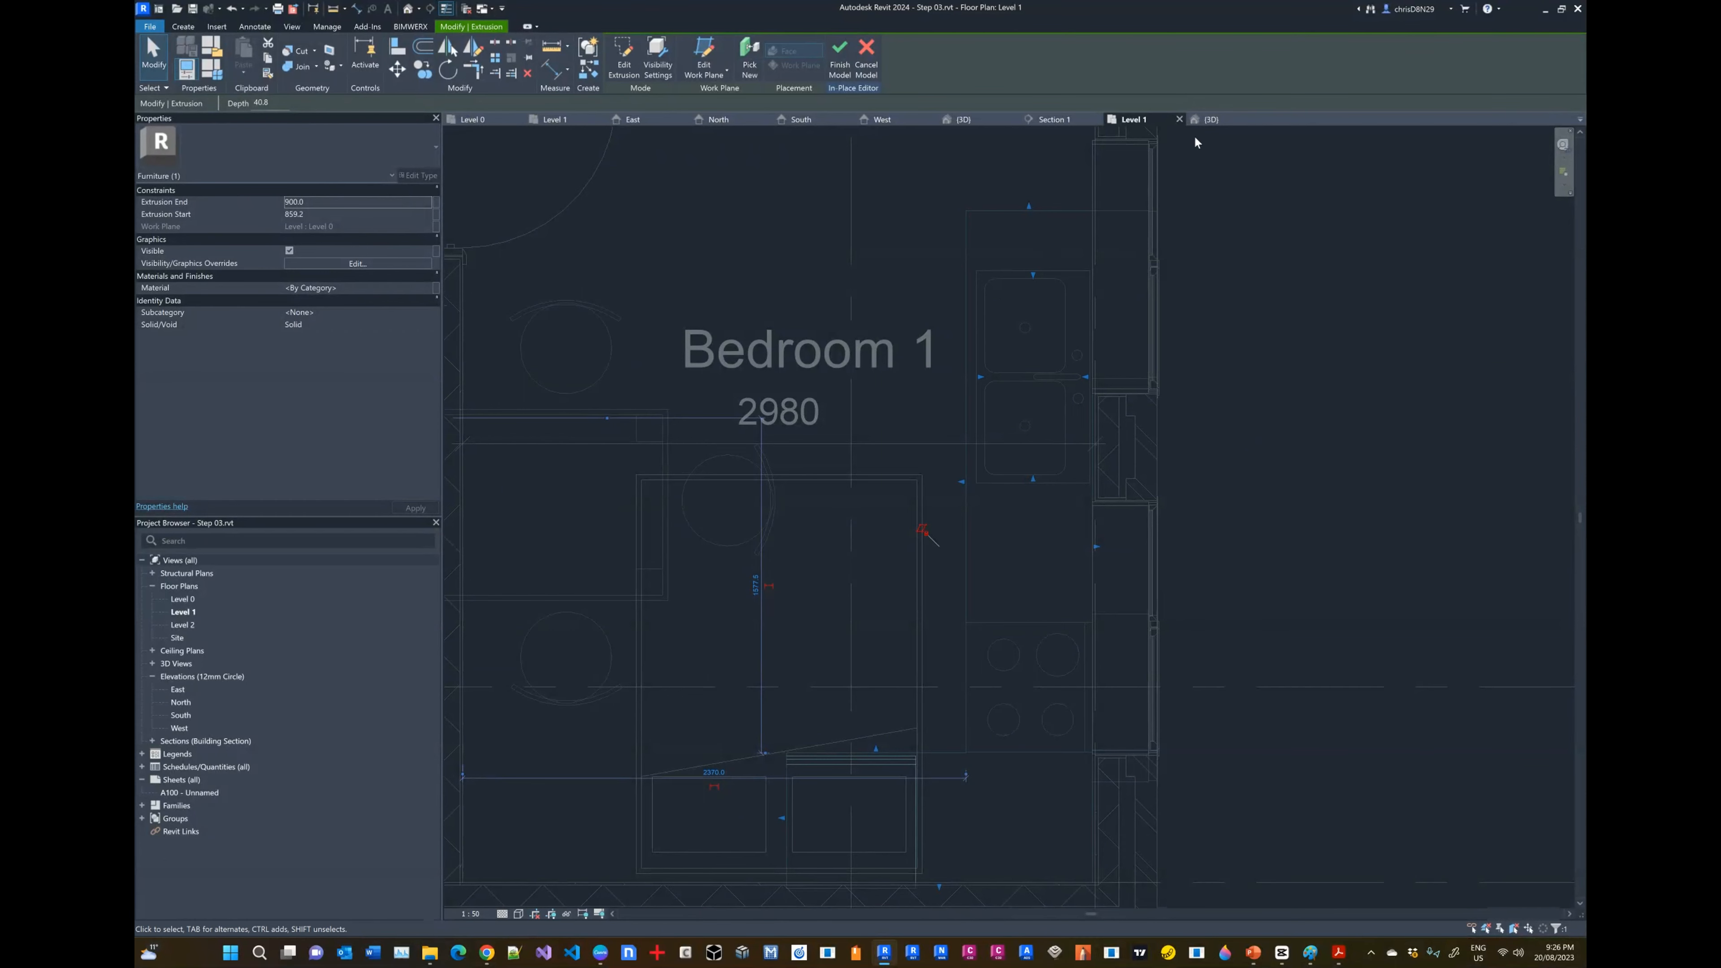
# Step: Inspect the reference counter extrusion with its sink cutout and stove gap in Step 03's 3D view
pyautogui.click(1210, 119)
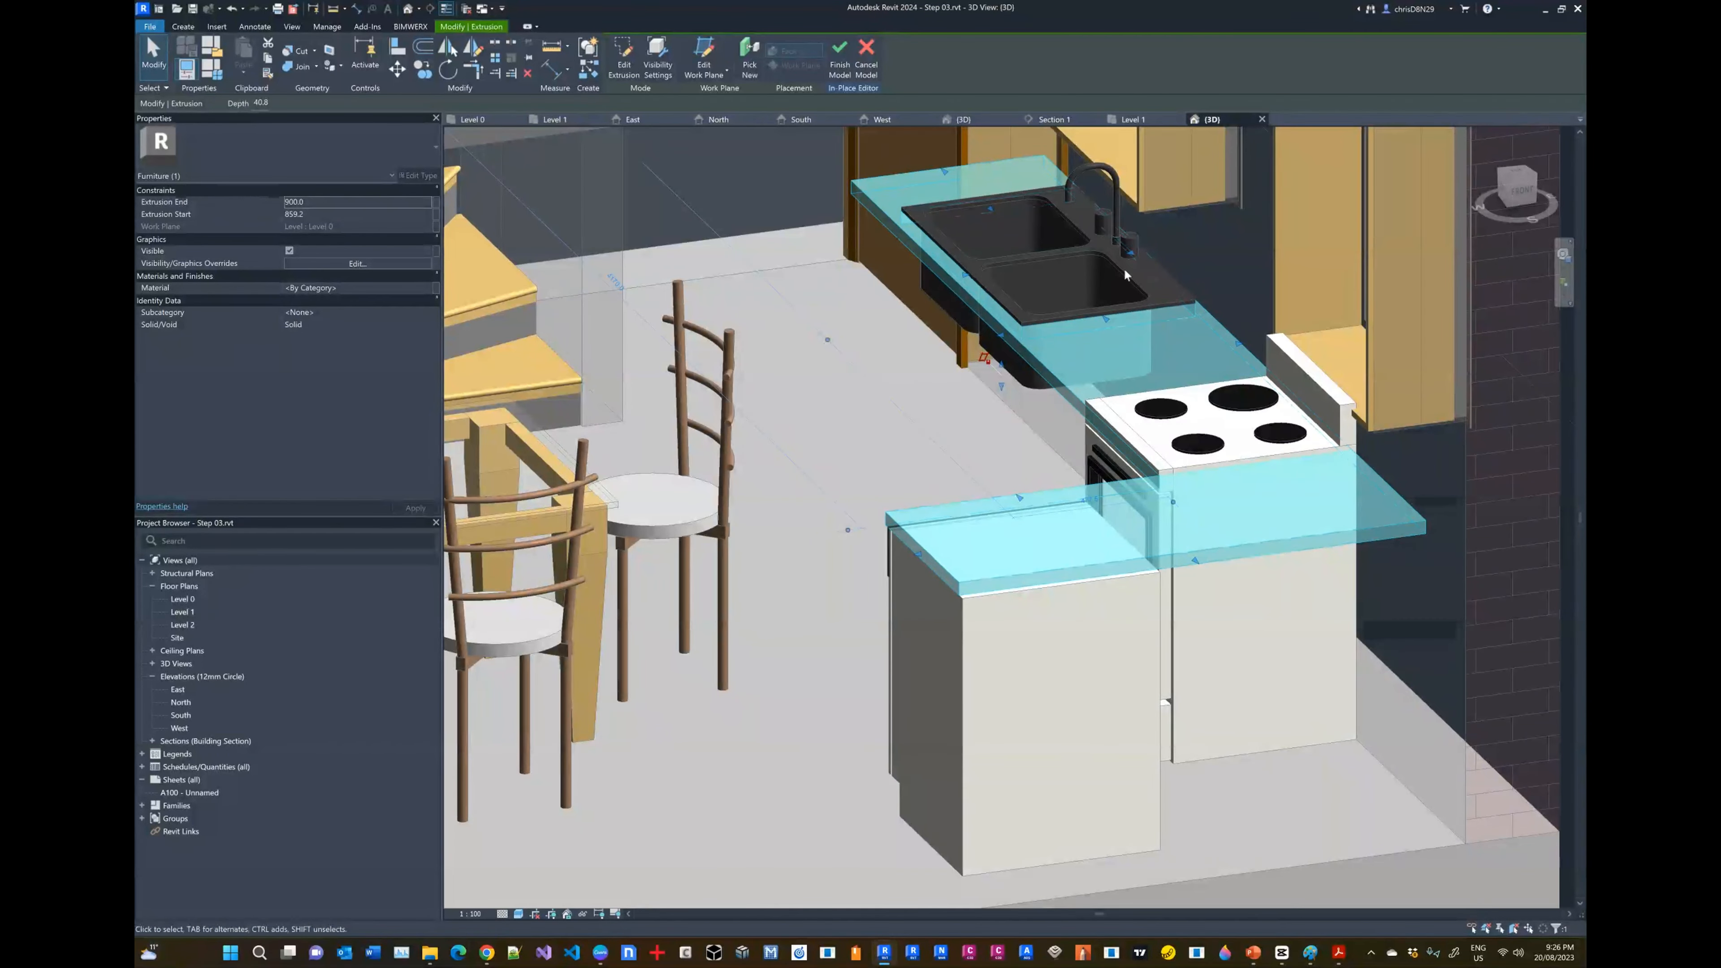
pyautogui.scroll(-4, 1172, 511)
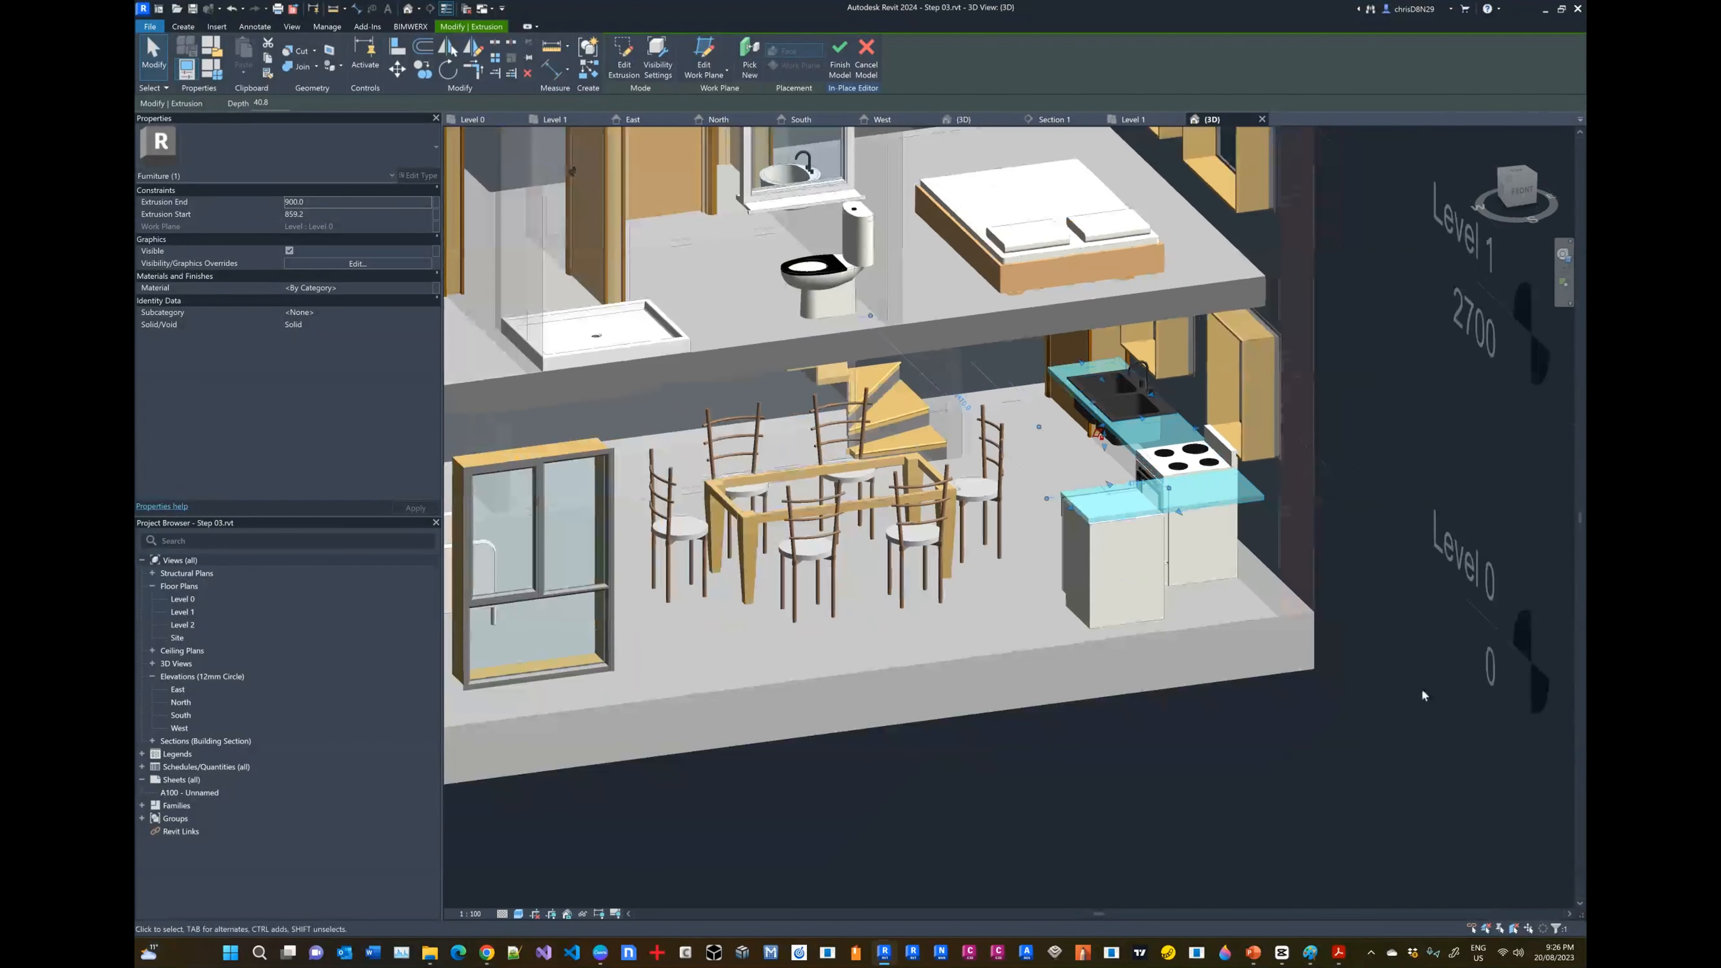
pyautogui.click(1423, 694)
pyautogui.scroll(5, 1221, 452)
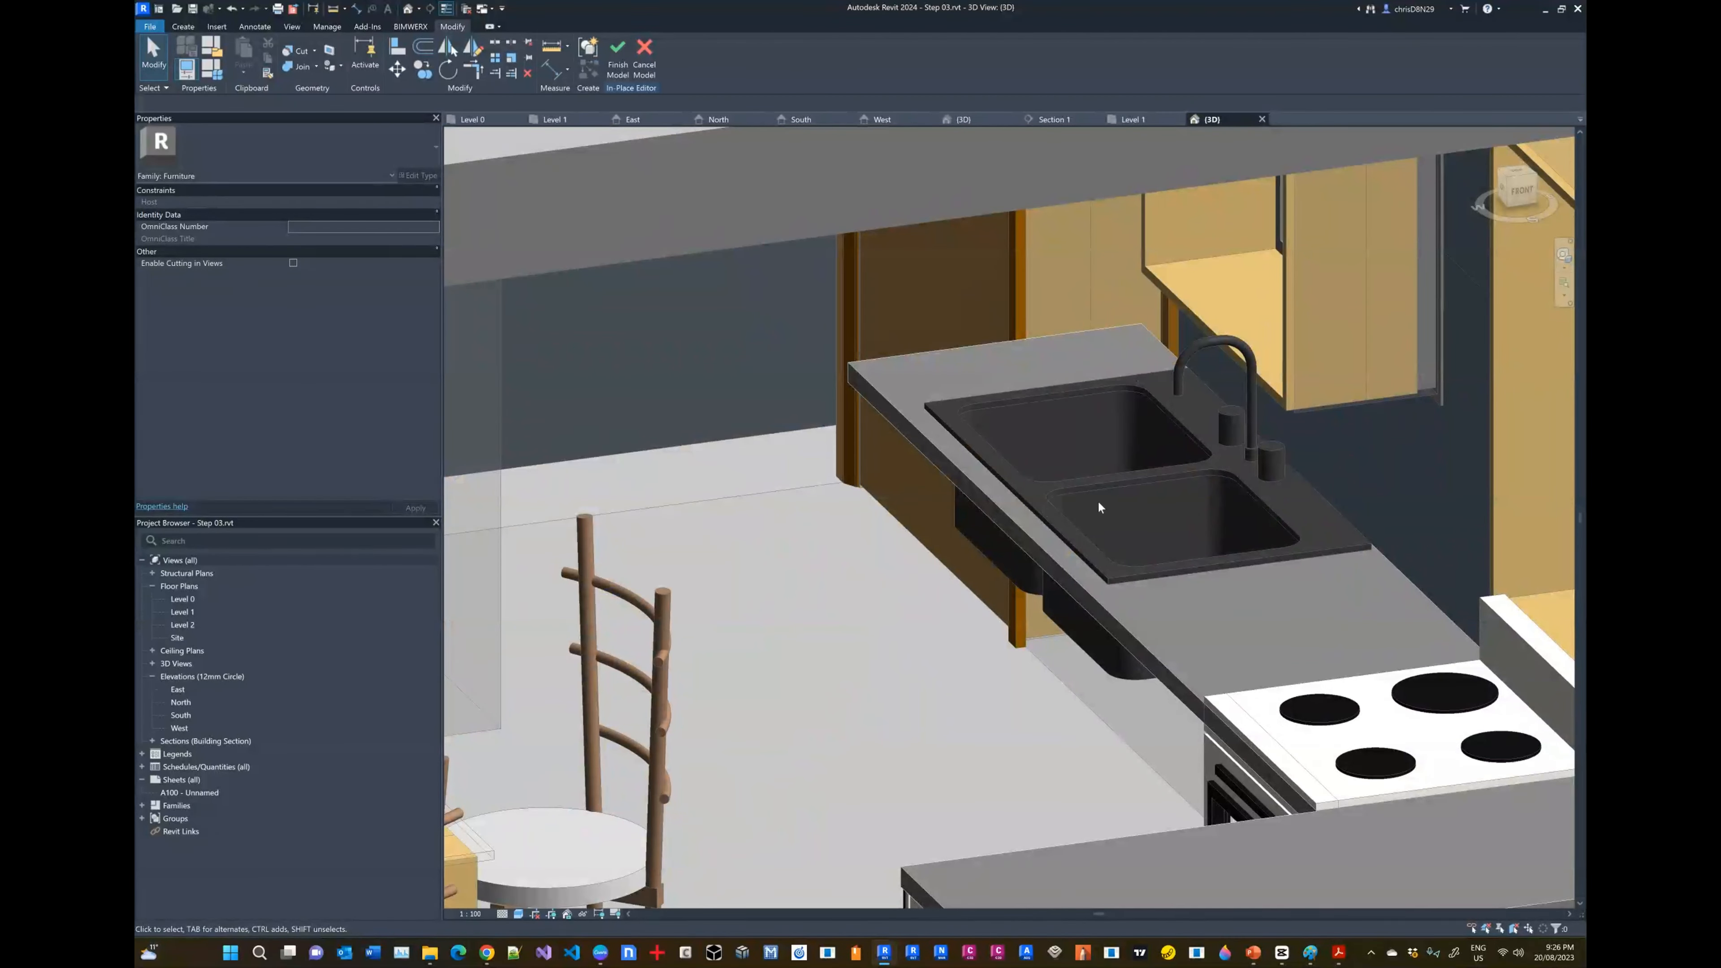
pyautogui.keyDown('shift'); pyautogui.moveTo(1099, 506); pyautogui.dragTo(957, 532, button='middle'); pyautogui.keyUp('shift')
pyautogui.scroll(-6, 1013, 480)
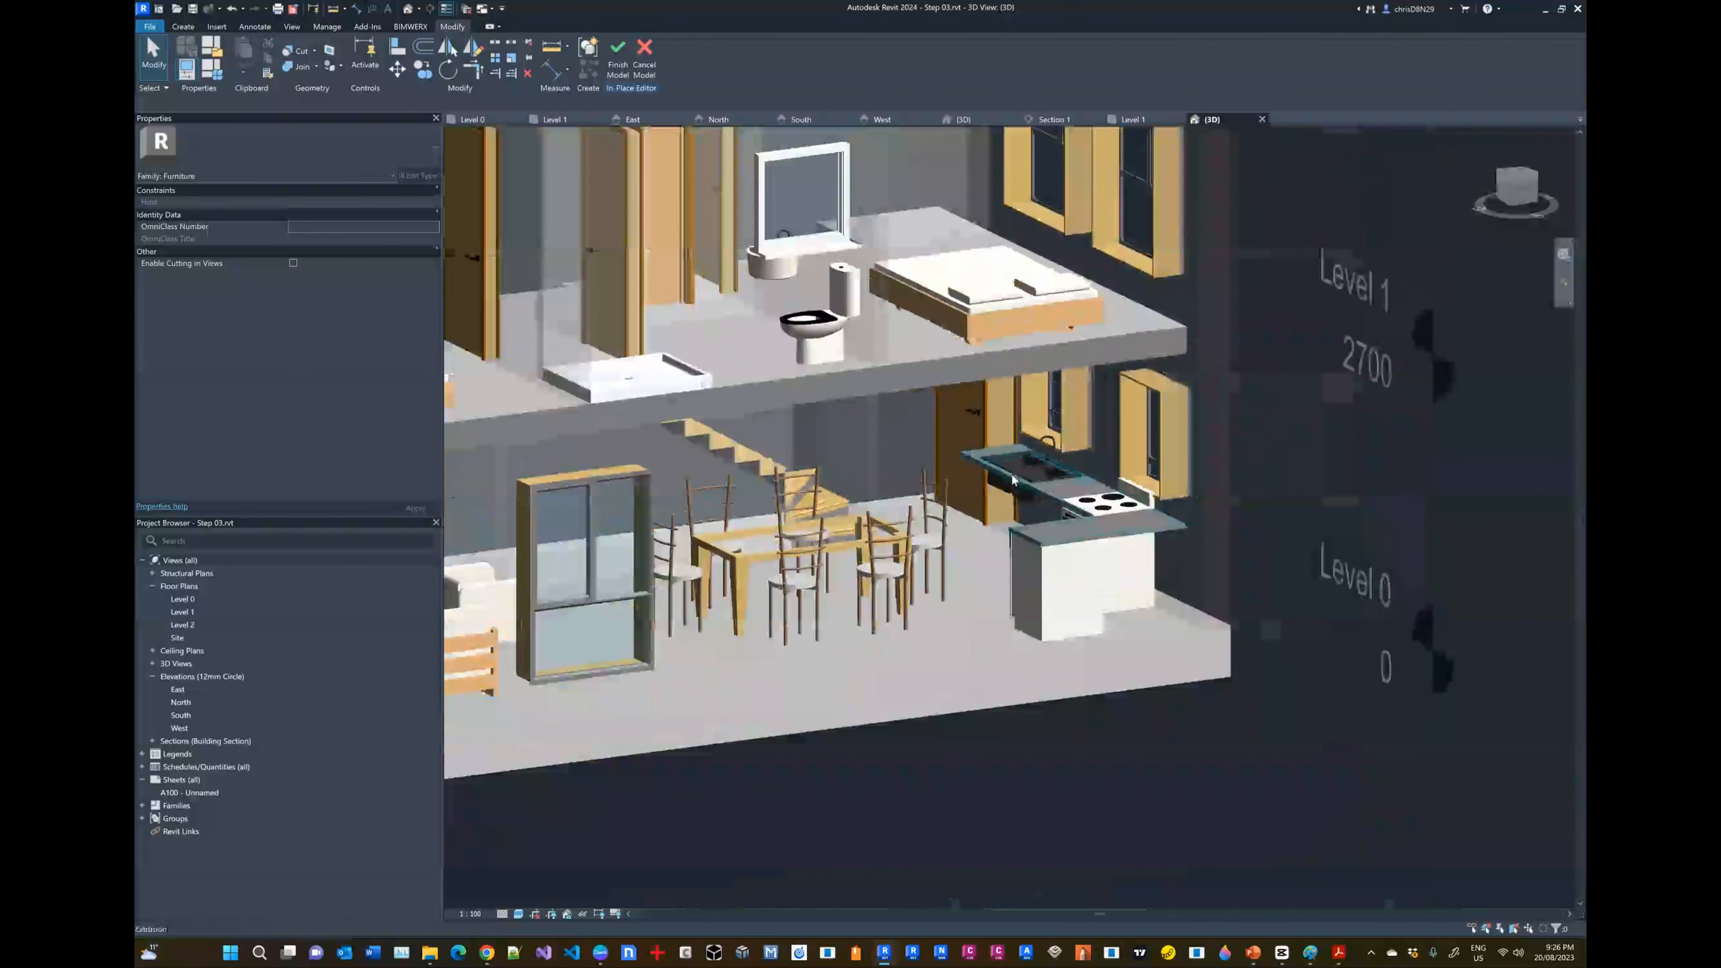
pyautogui.scroll(2, 1012, 480)
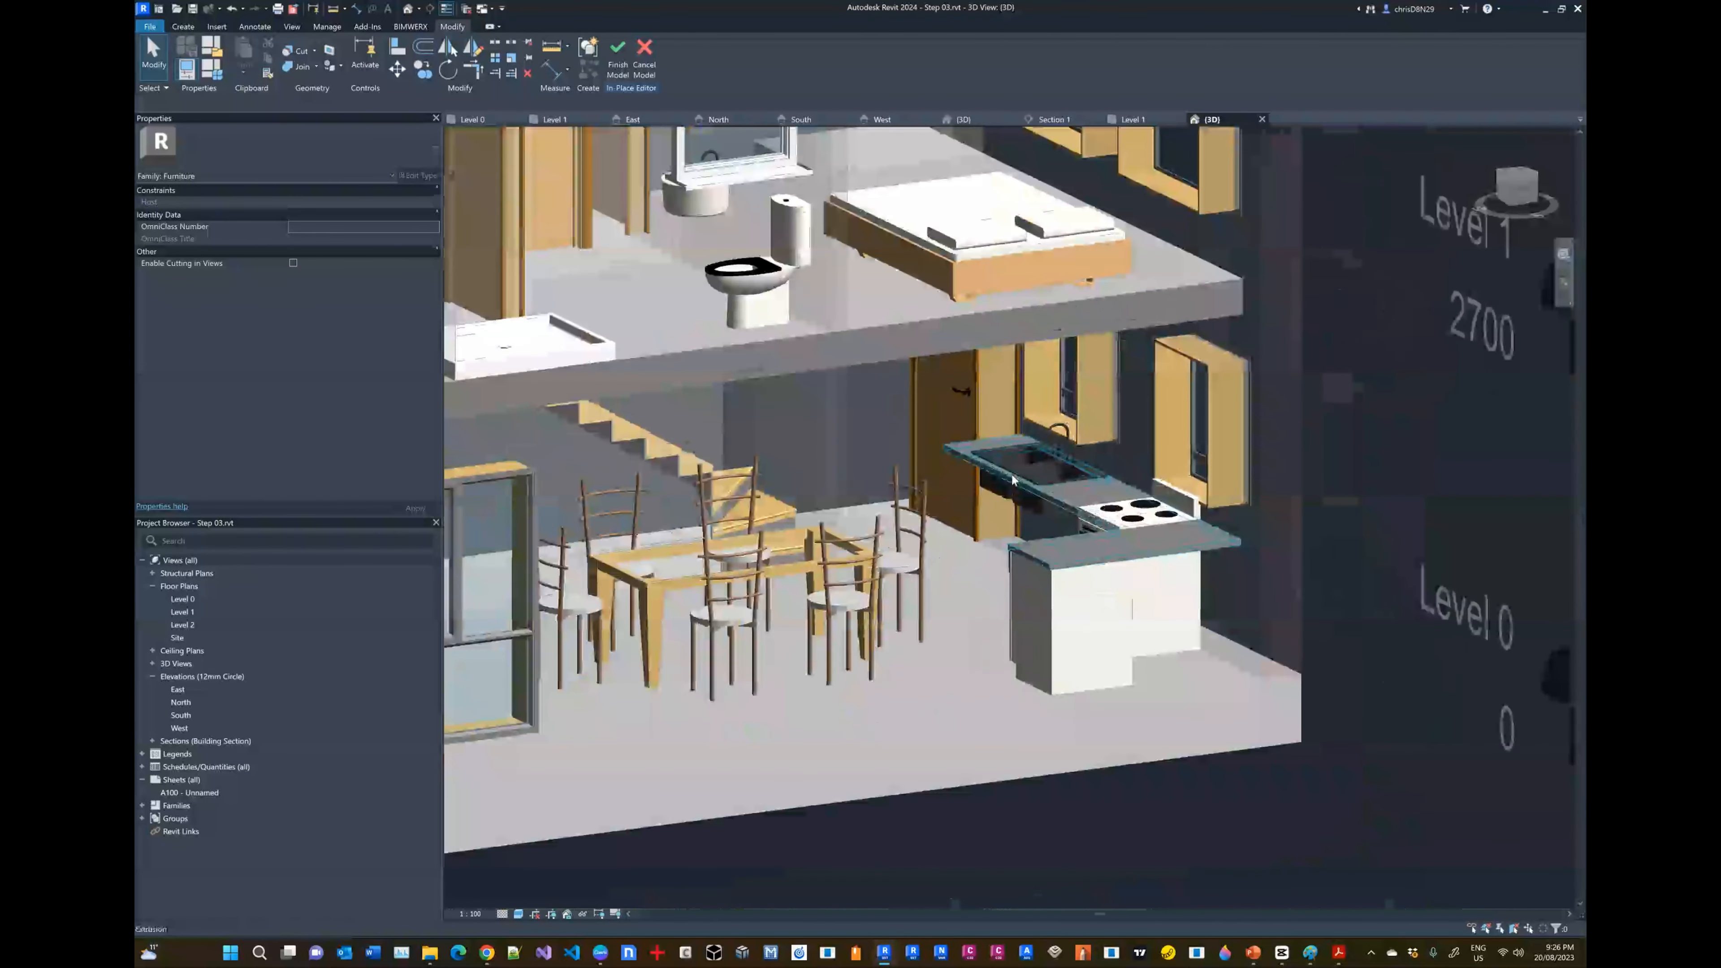
# Step: Switch to the PDF guide in Adobe Acrobat and review its furniture placement and in-place countertop sections
pyautogui.click(1338, 953)
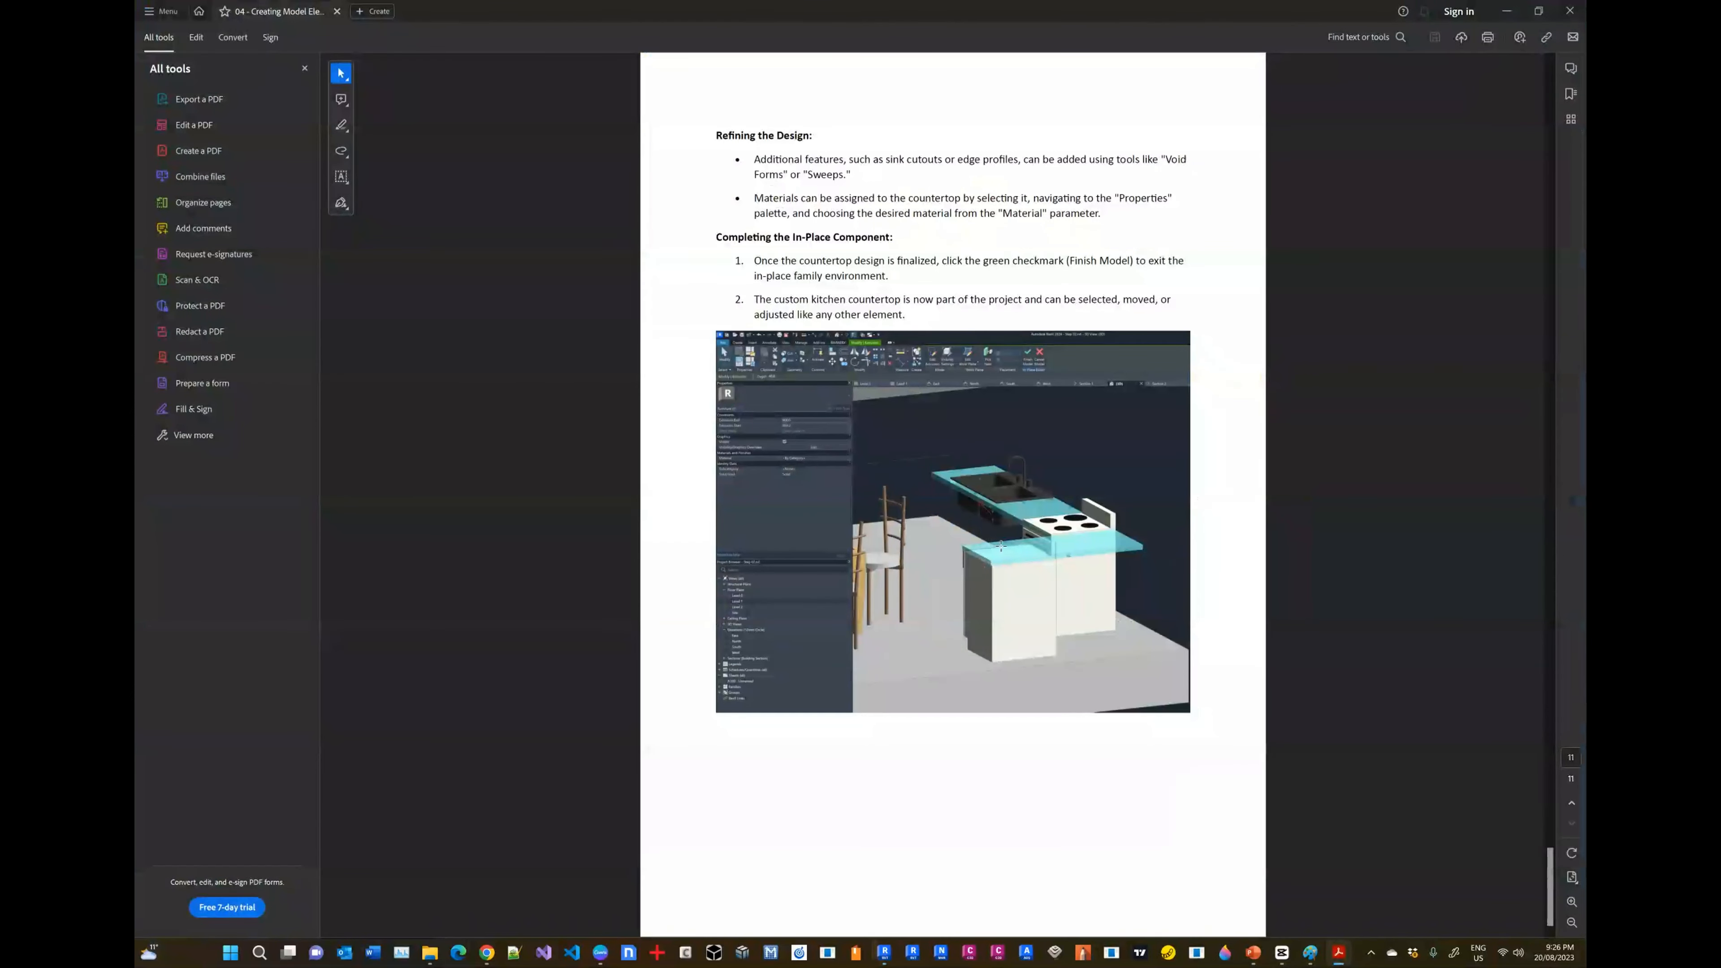
pyautogui.scroll(20, 1000, 544)
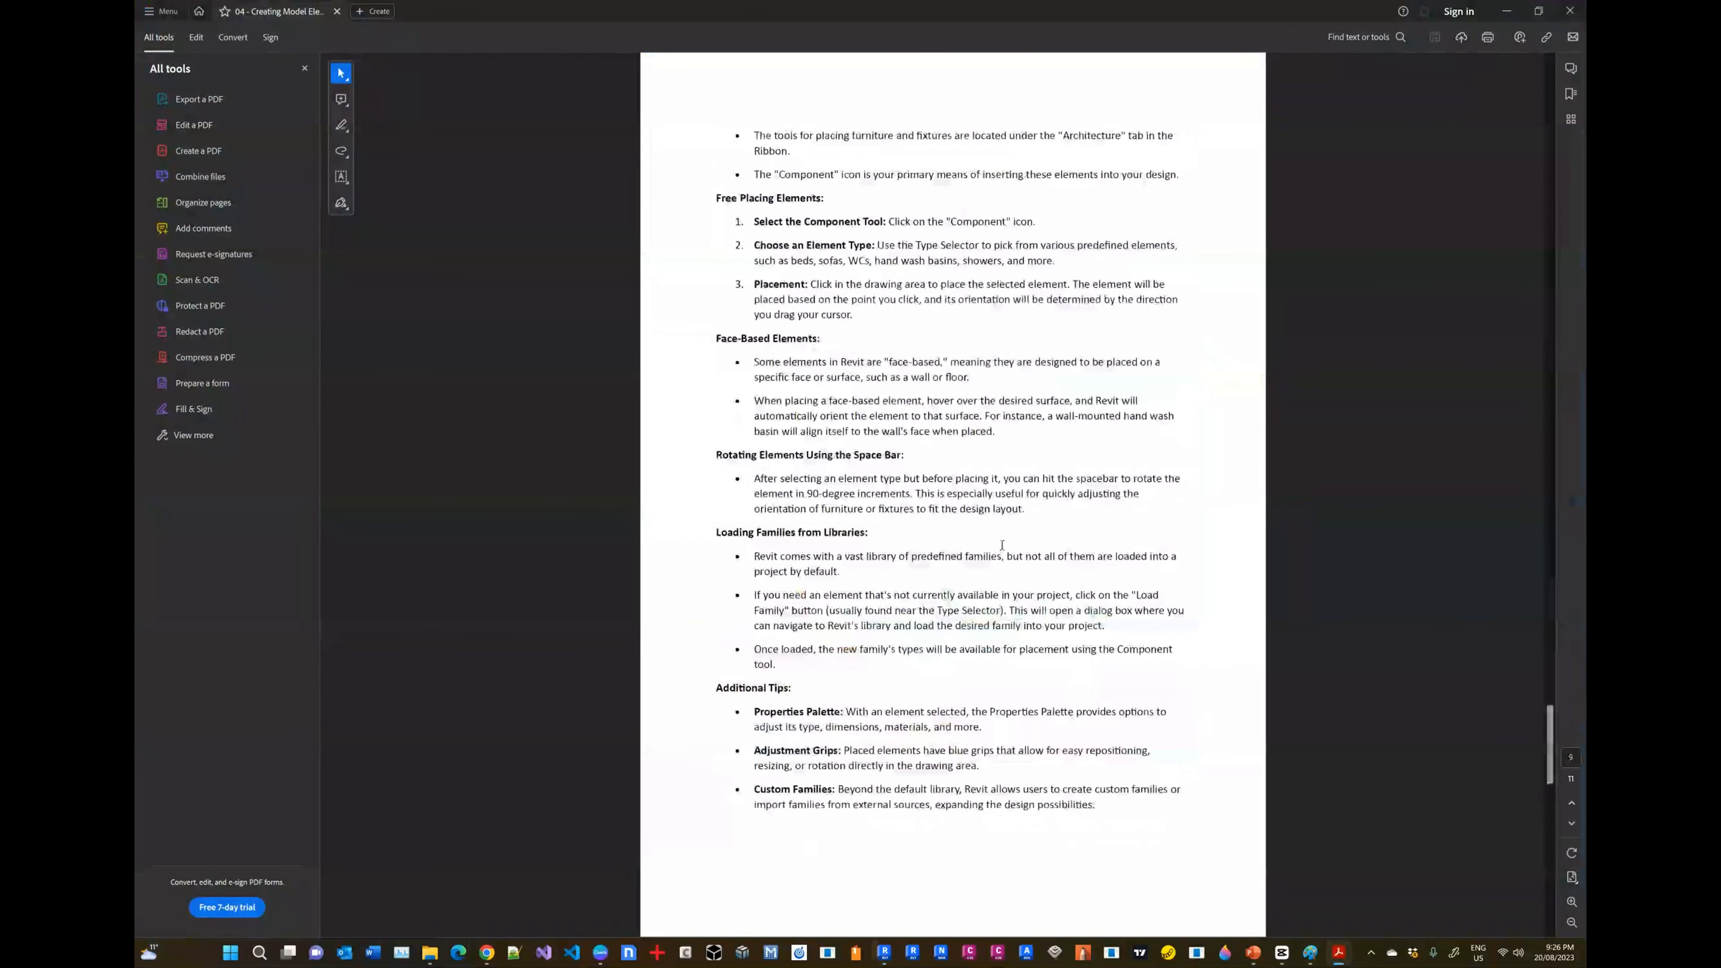
pyautogui.scroll(-20, 1001, 545)
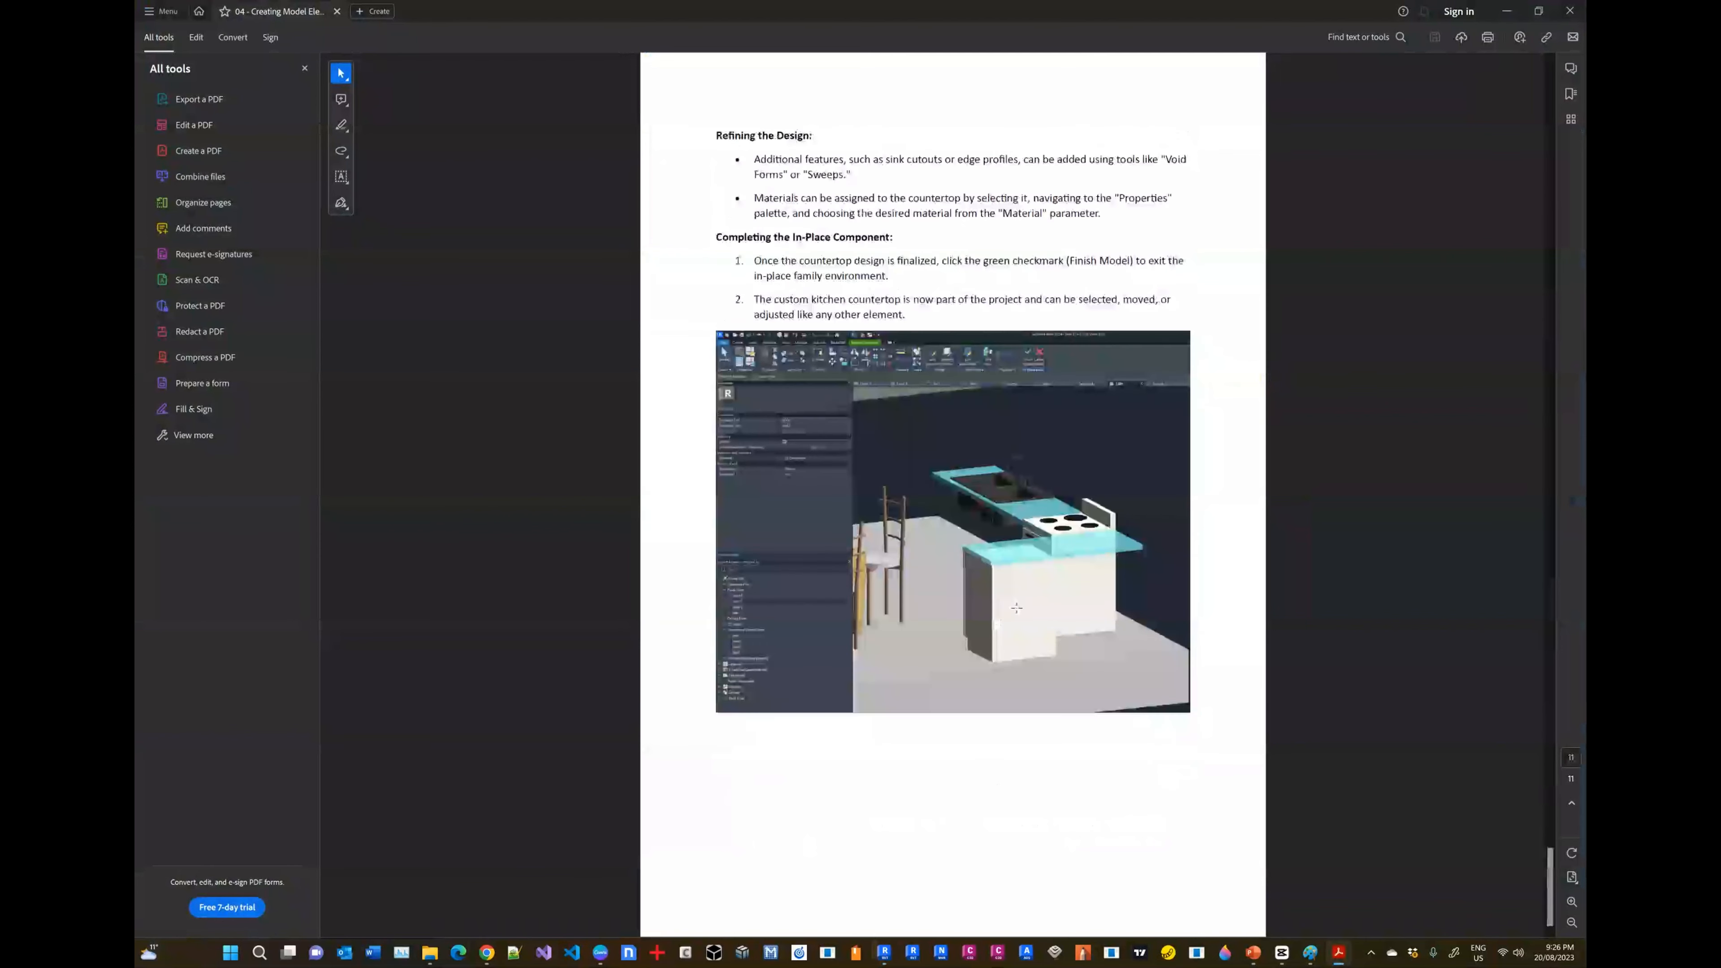